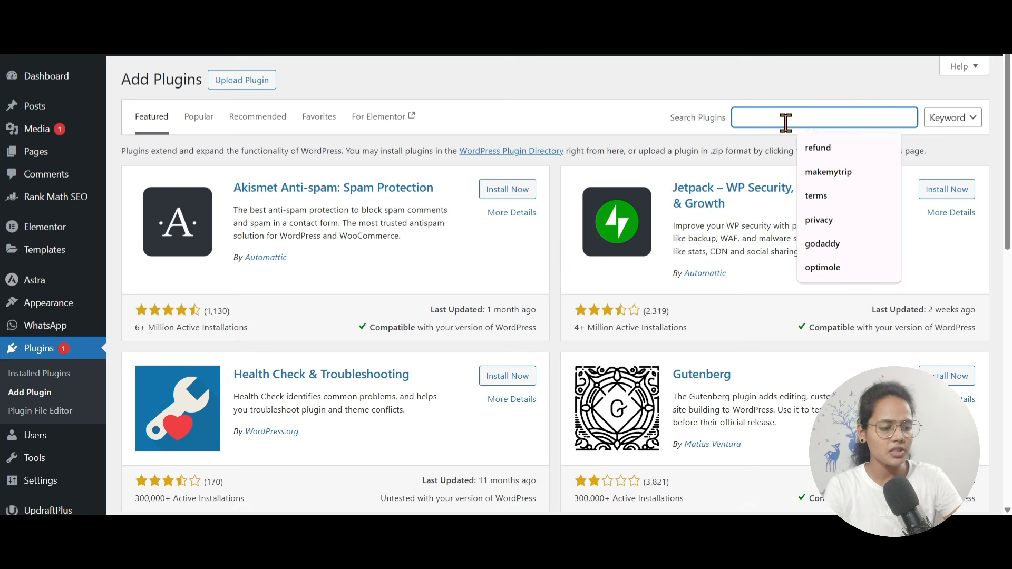
Step: Search the plugin directory for "elementor"
{"action": "type", "text": "elem"}
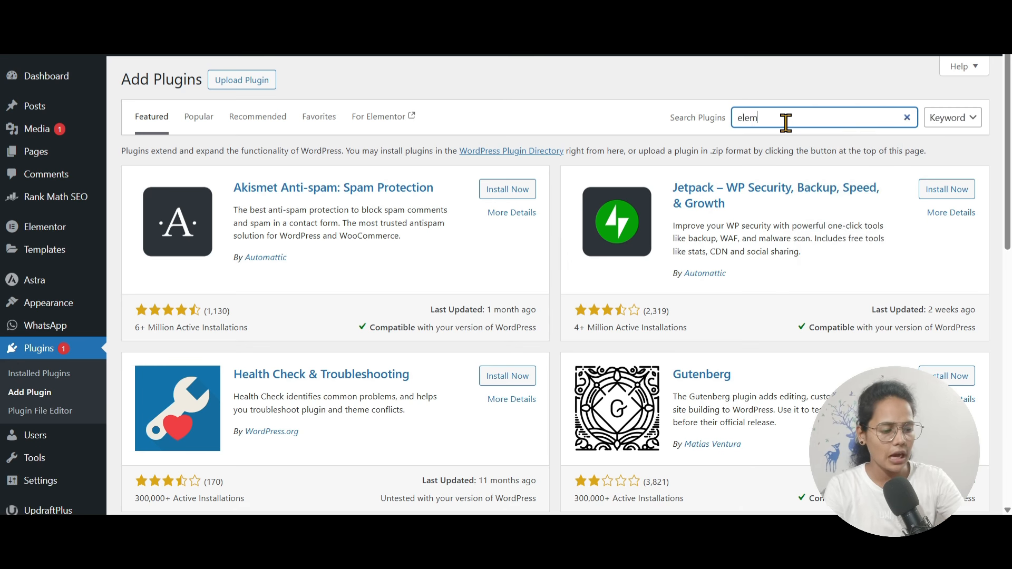
{"action": "type", "text": "ento"}
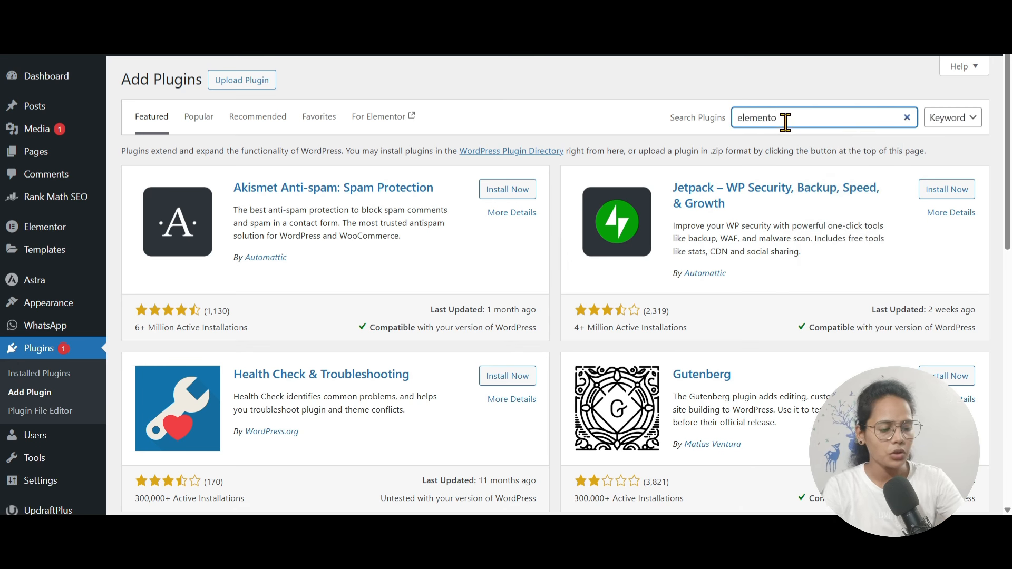
{"action": "type", "text": "r"}
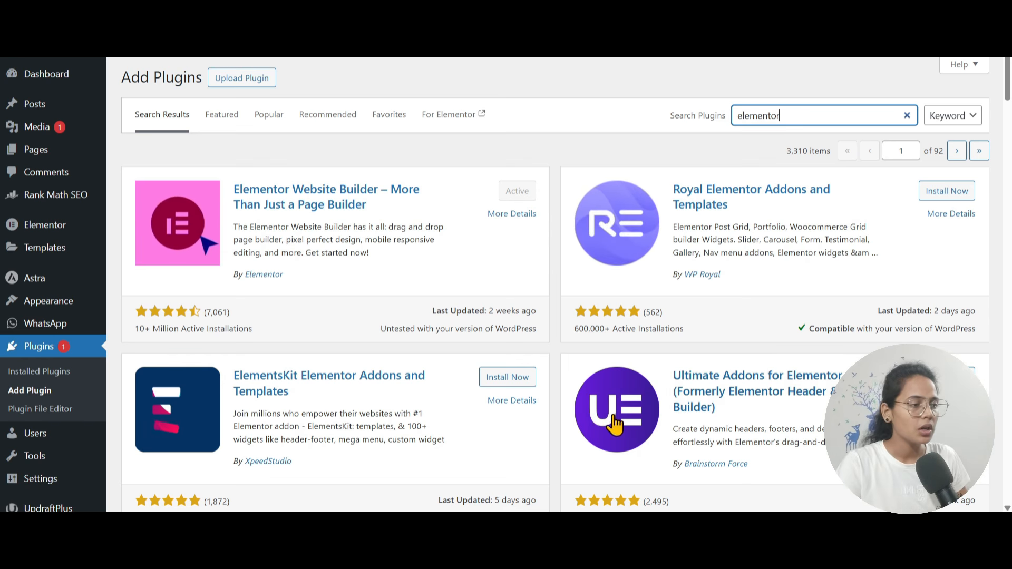
Step: Add a new page titled "Elementor Basic" and open it for editing with Elementor
{"action": "left_click", "coordinate": [29, 147]}
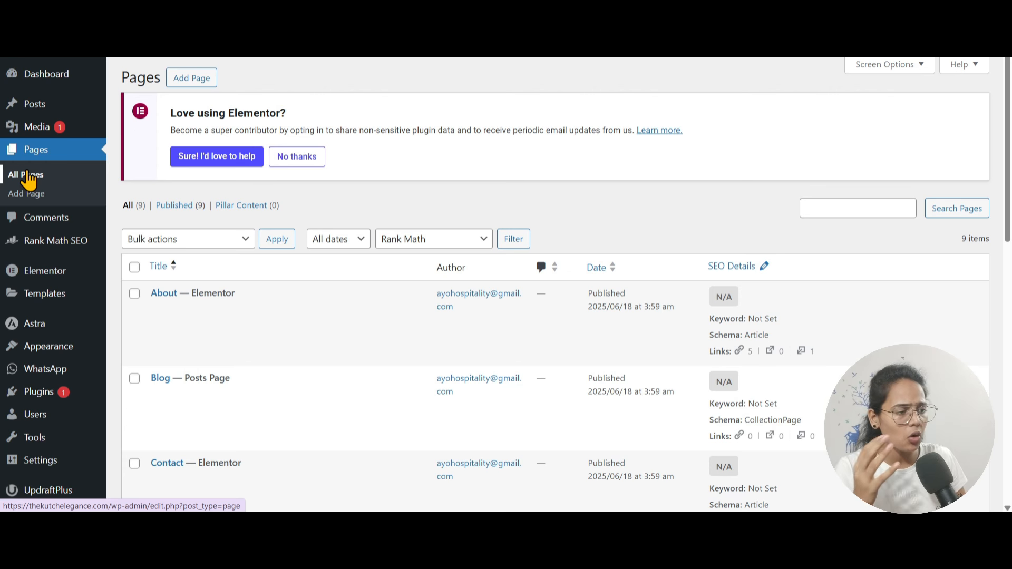
{"action": "mouse_move", "coordinate": [62, 357]}
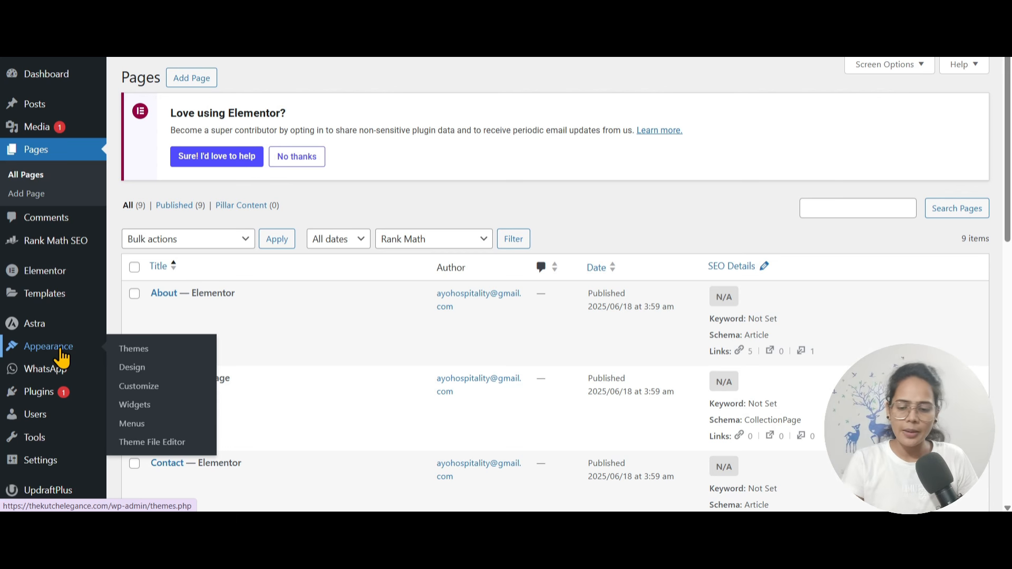
{"action": "left_click", "coordinate": [203, 80]}
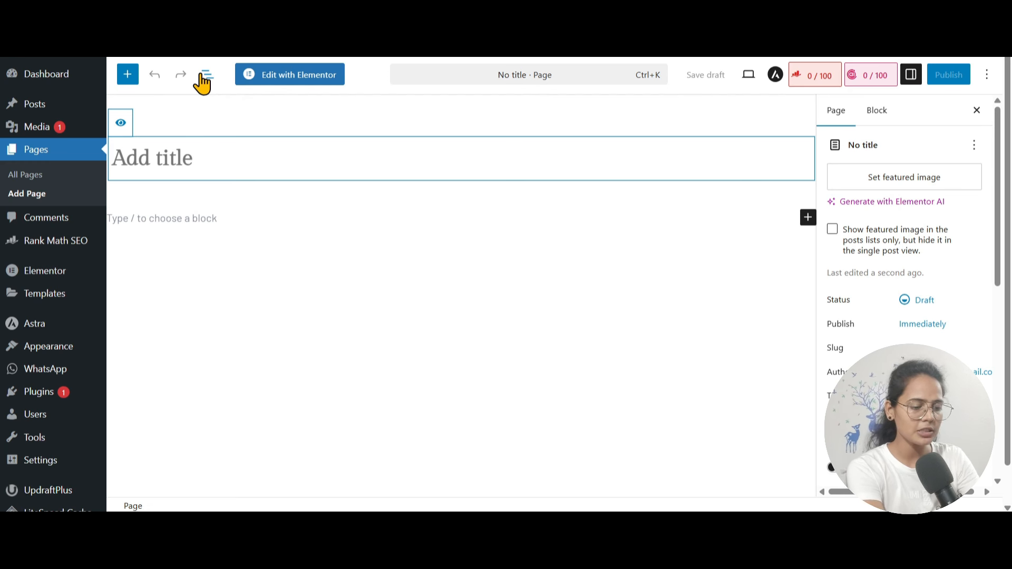
{"action": "type", "text": "Eleme"}
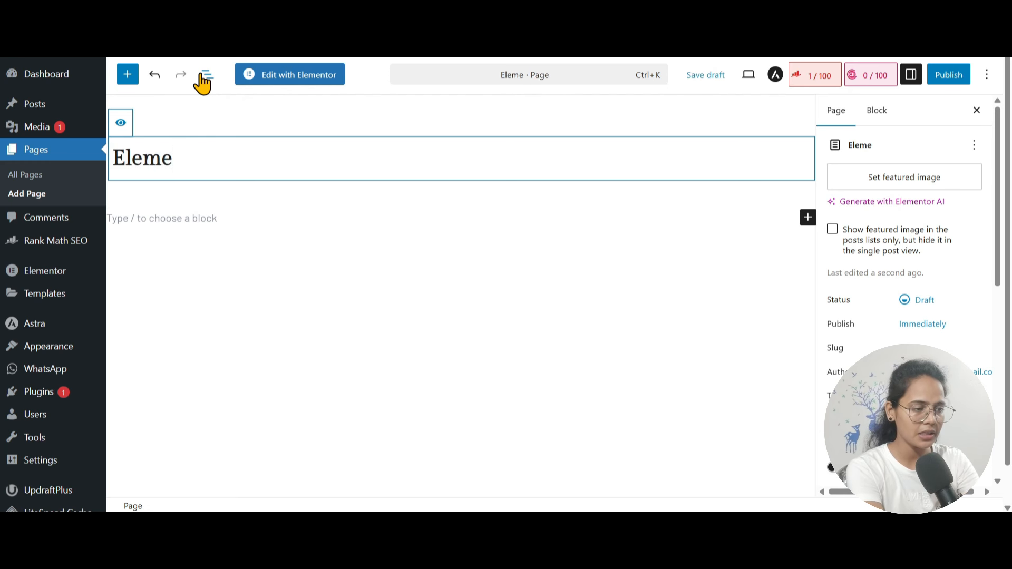
{"action": "type", "text": "ntor "}
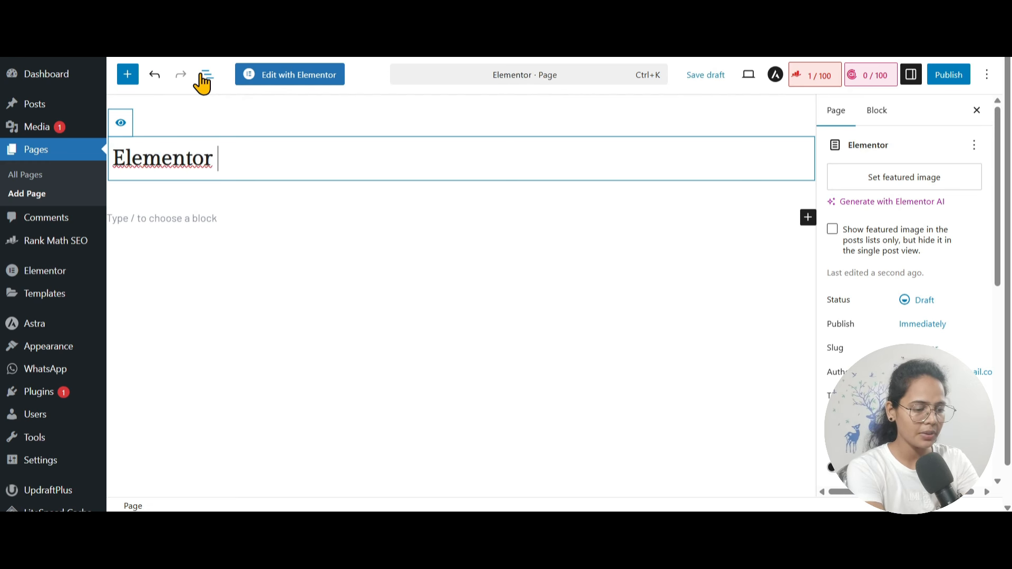
{"action": "type", "text": "Basic"}
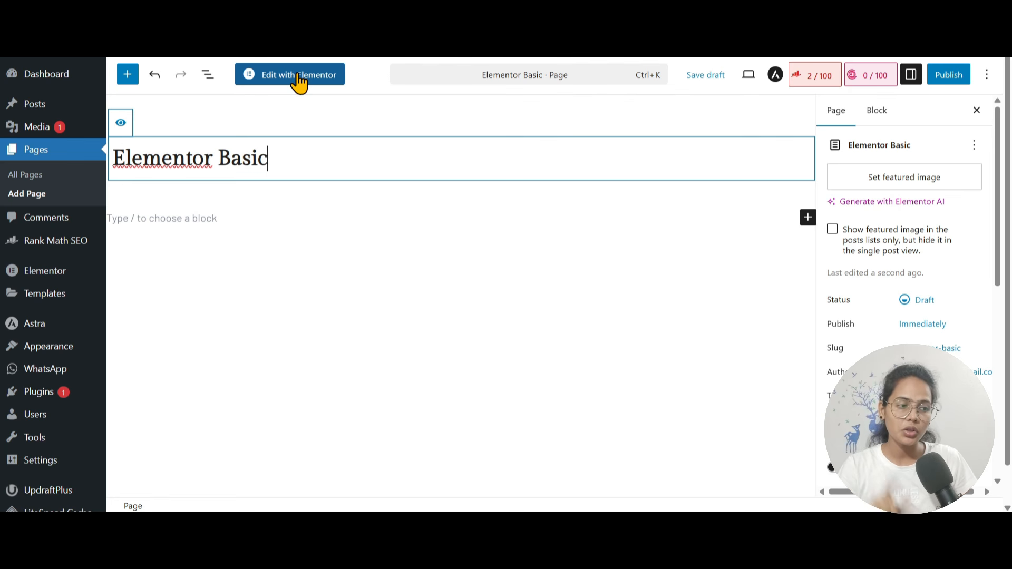
{"action": "left_click", "coordinate": [299, 79]}
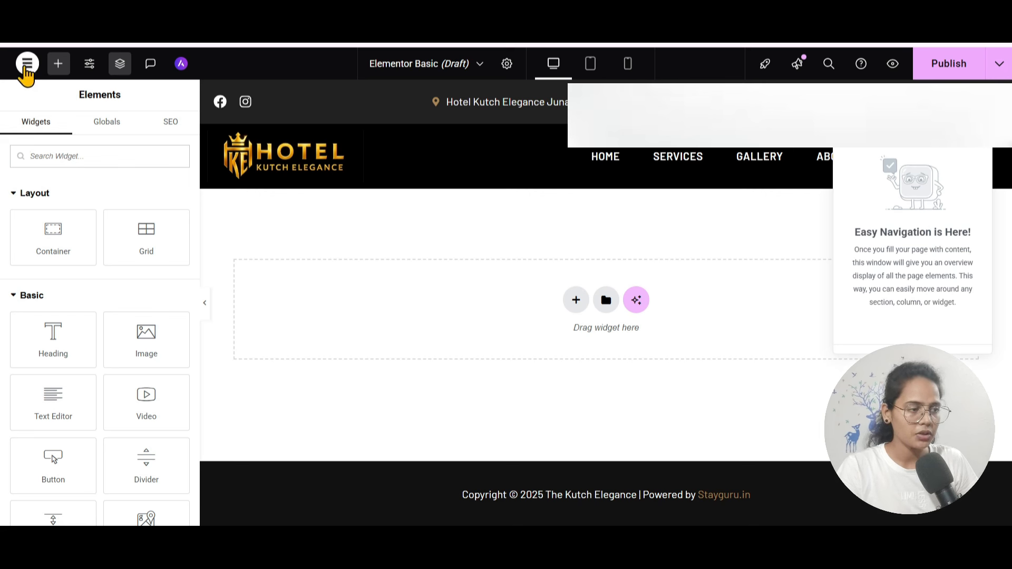
Step: Try the dark display mode in the user preferences, set it to light mode, and return to the widget list
{"action": "left_click", "coordinate": [28, 65]}
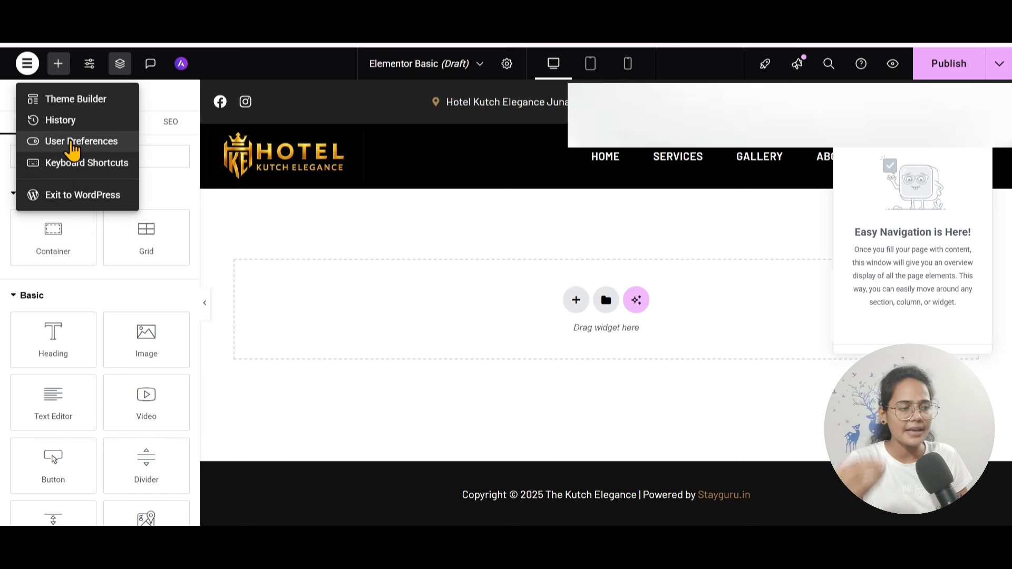
{"action": "left_click", "coordinate": [72, 141]}
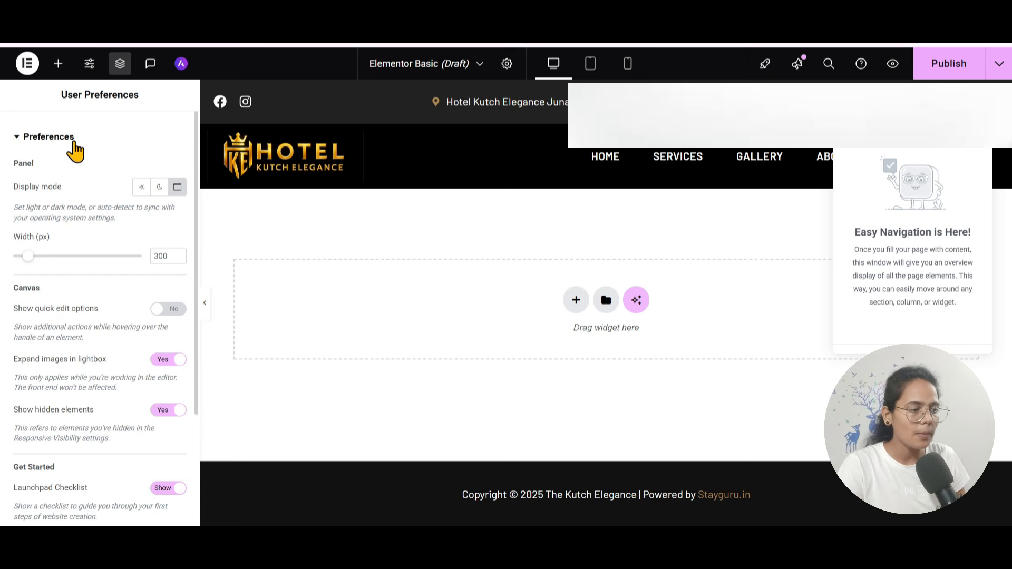
{"action": "left_click", "coordinate": [158, 190]}
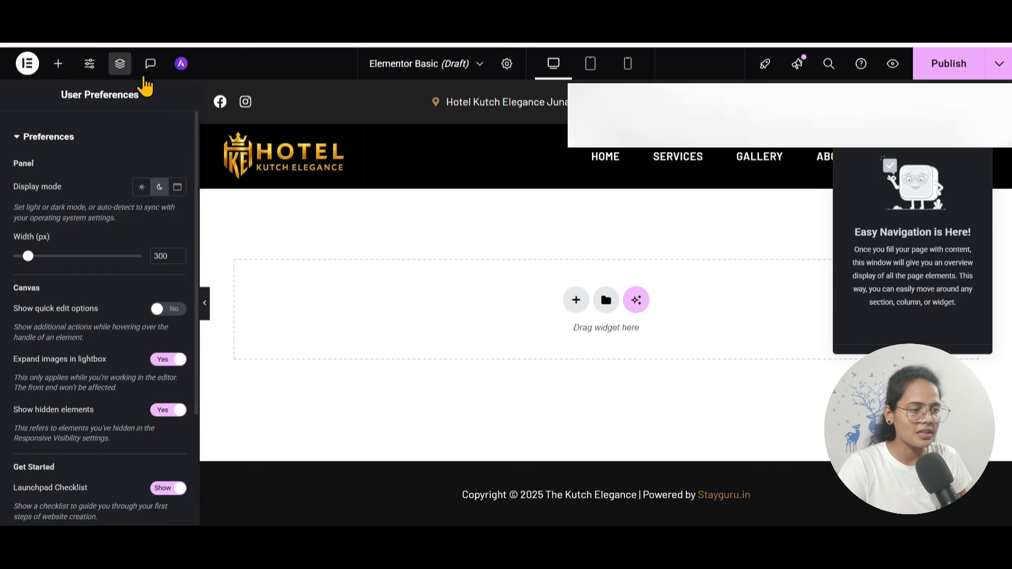
{"action": "left_click", "coordinate": [142, 188]}
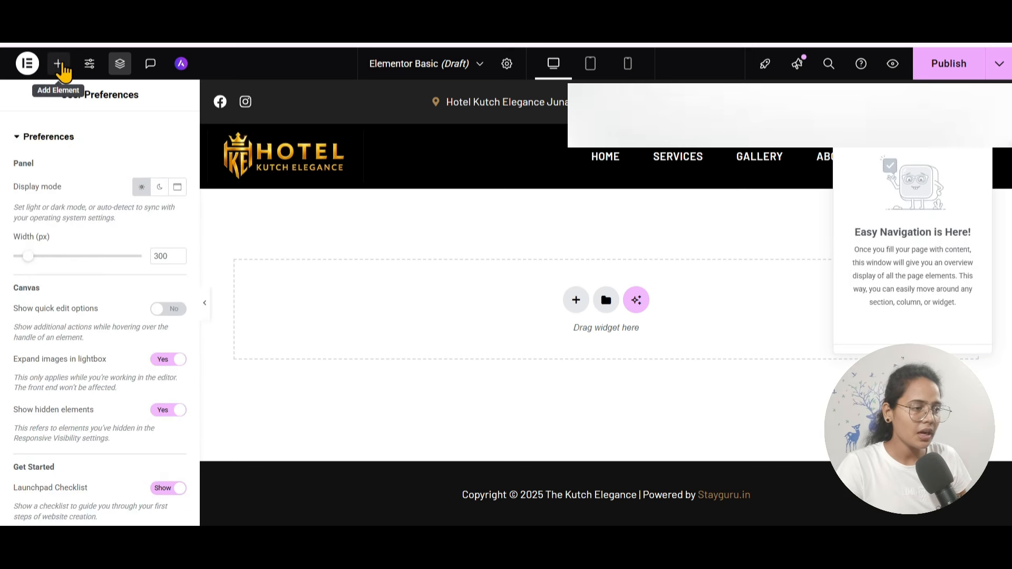
{"action": "left_click", "coordinate": [59, 64]}
Step: Review the editor's list of keyboard shortcuts for actions and panels, and close it
{"action": "left_click", "coordinate": [28, 63]}
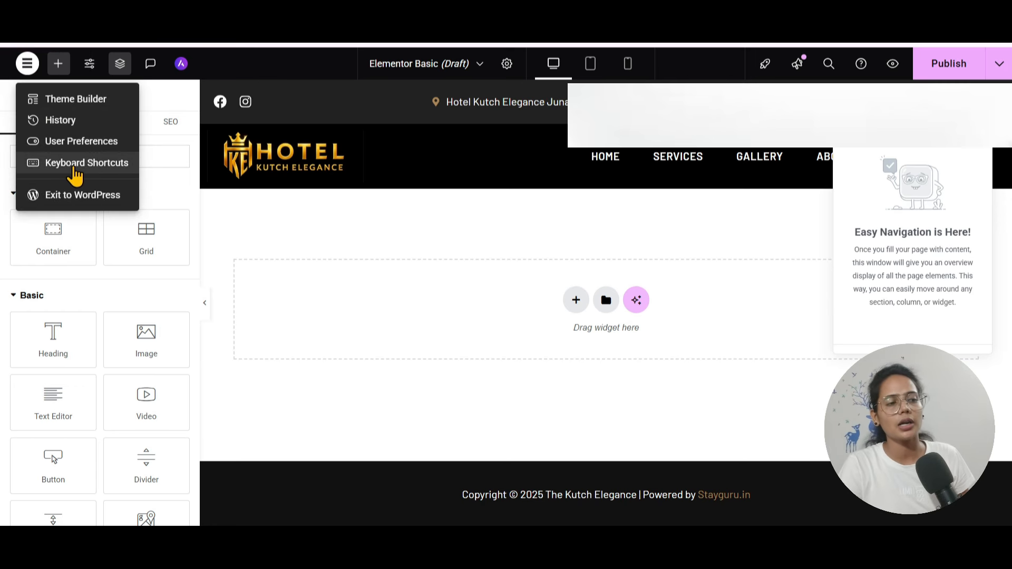
{"action": "left_click", "coordinate": [75, 163]}
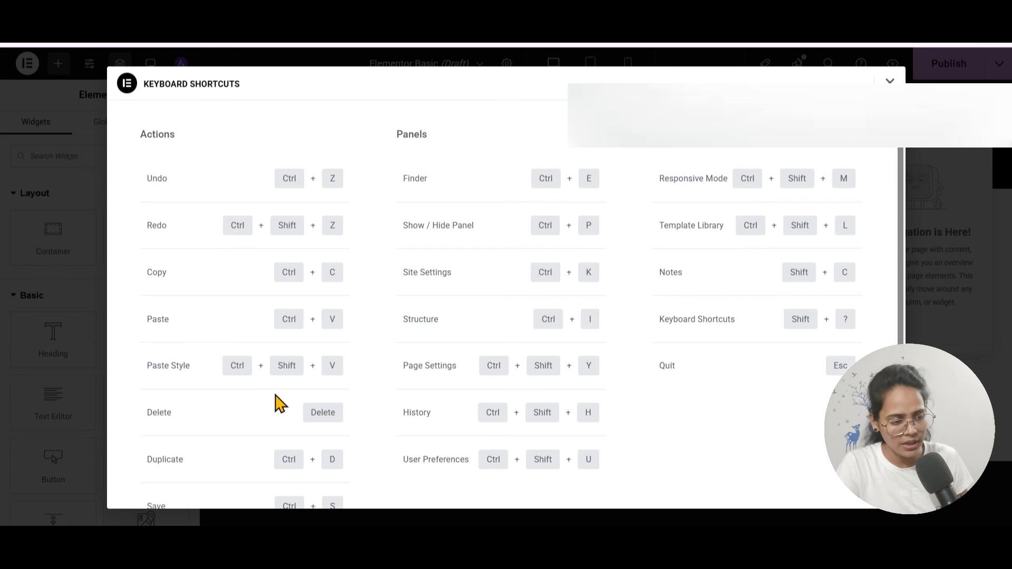
{"action": "scroll", "coordinate": [290, 287], "scroll_direction": "down", "scroll_amount": 1}
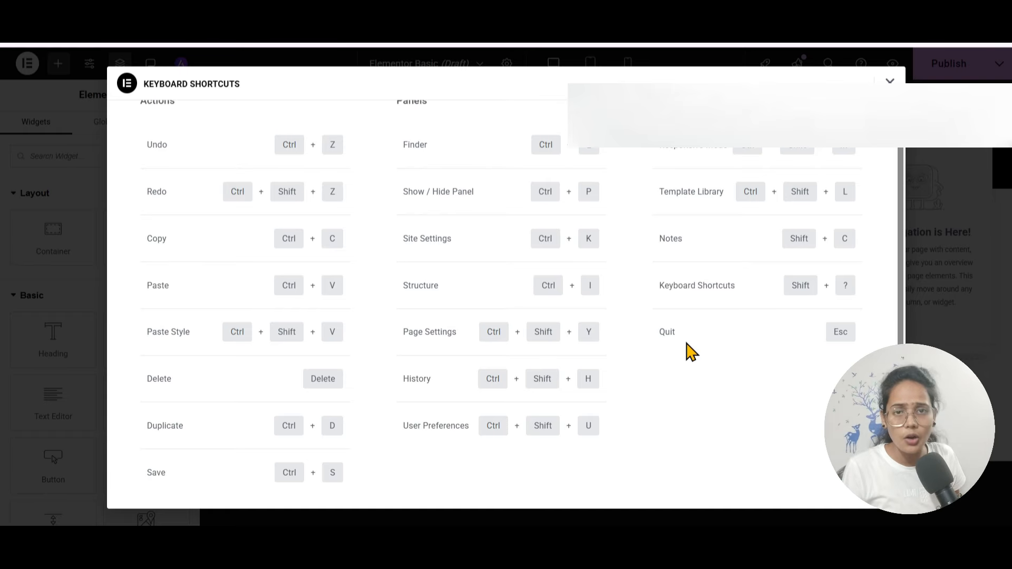
{"action": "key", "text": "Escape"}
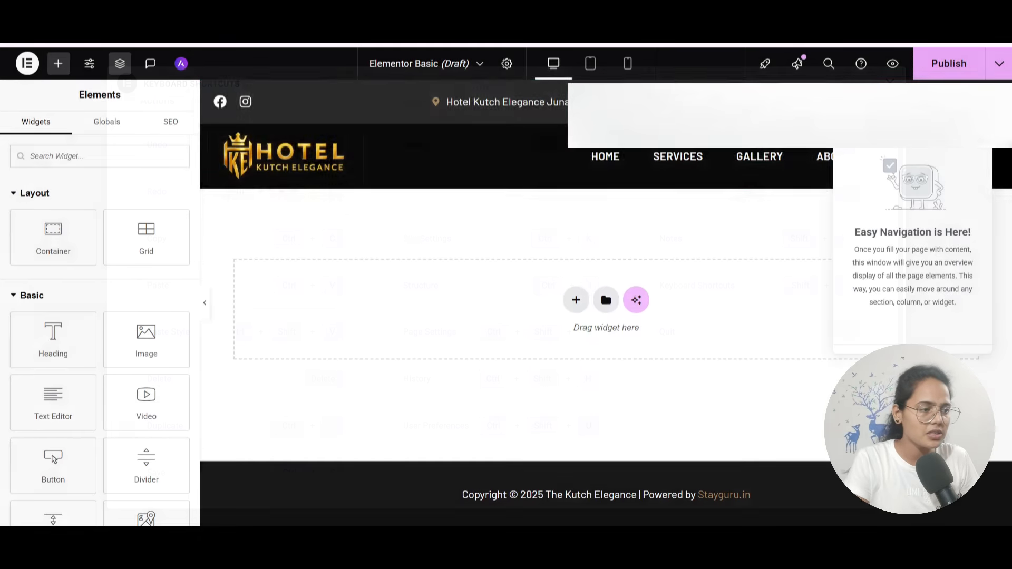
Step: Browse the available widgets and collapse the Pro widget category
{"action": "left_click", "coordinate": [27, 63]}
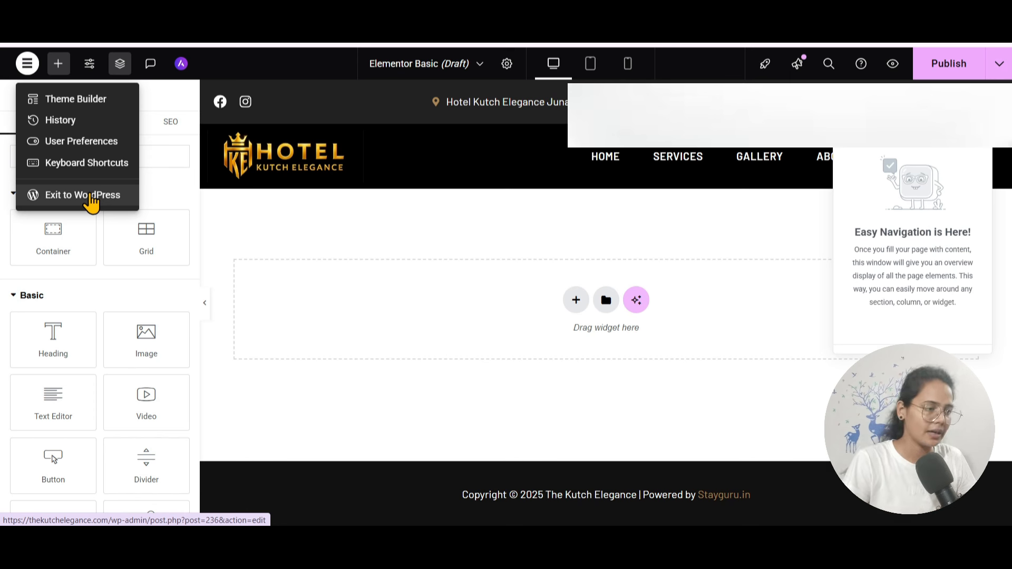
{"action": "left_click", "coordinate": [57, 66]}
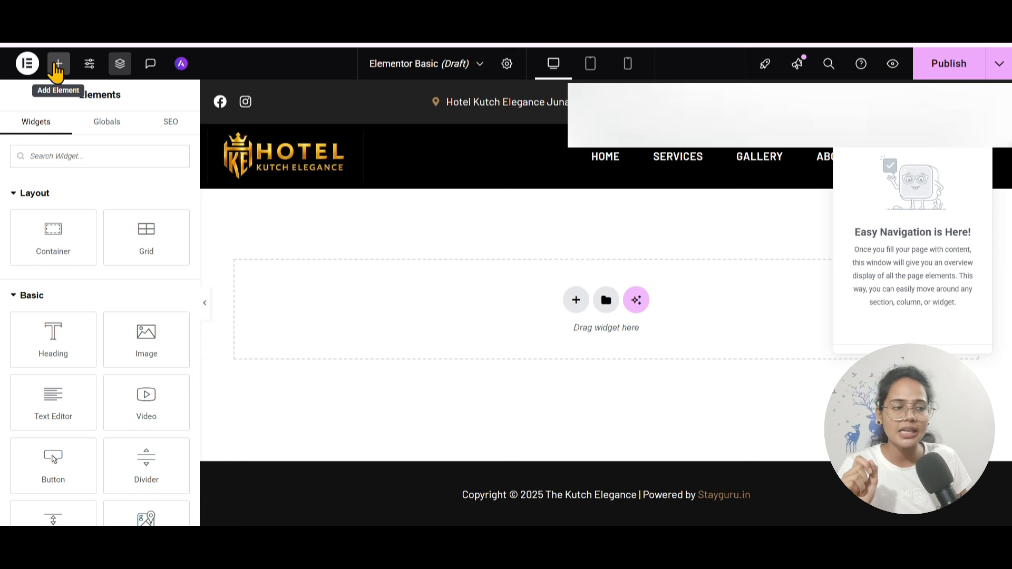
{"action": "scroll", "coordinate": [124, 320], "scroll_direction": "down", "scroll_amount": 8}
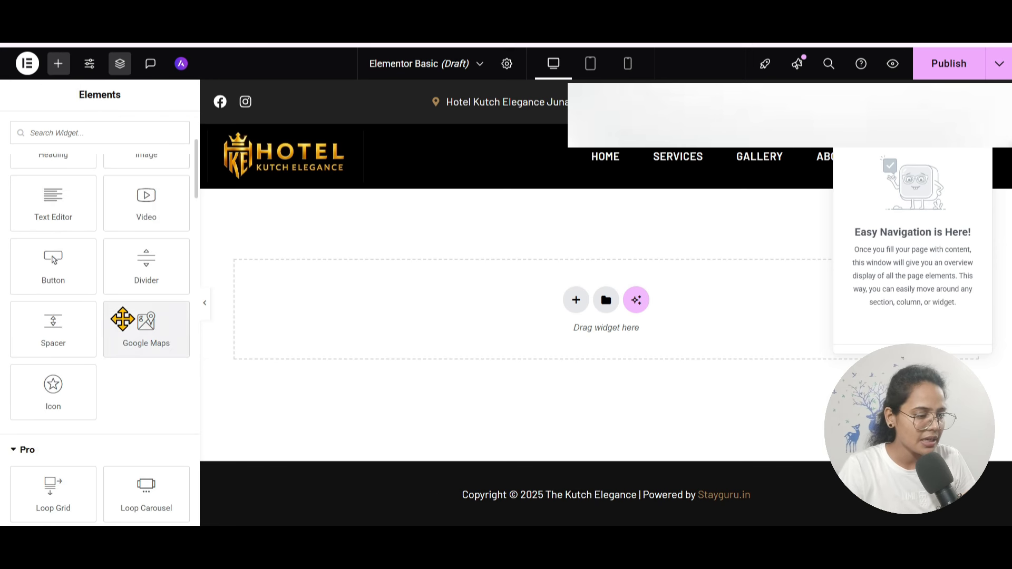
{"action": "scroll", "coordinate": [123, 318], "scroll_direction": "down", "scroll_amount": 7}
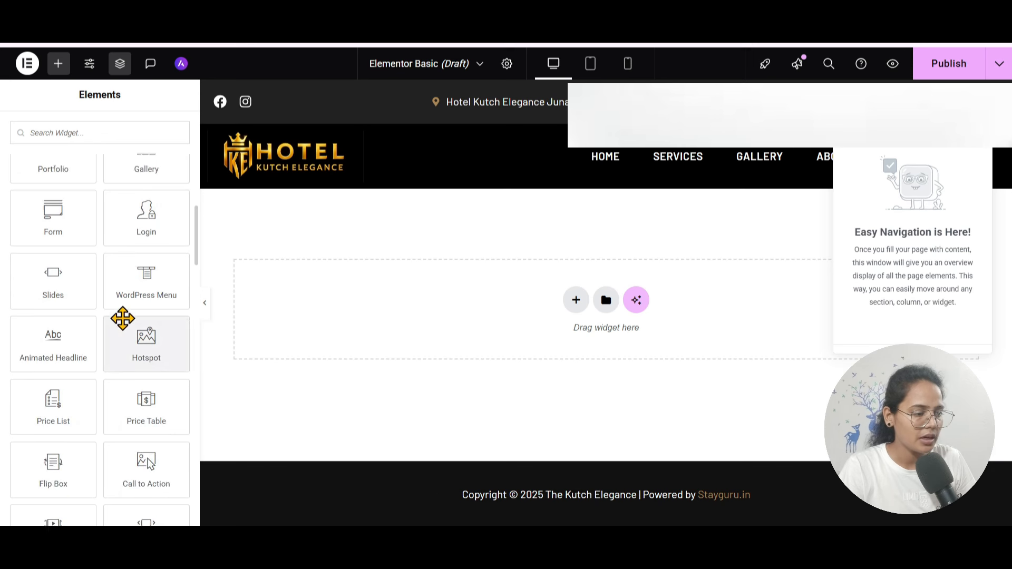
{"action": "scroll", "coordinate": [122, 318], "scroll_direction": "up", "scroll_amount": 12}
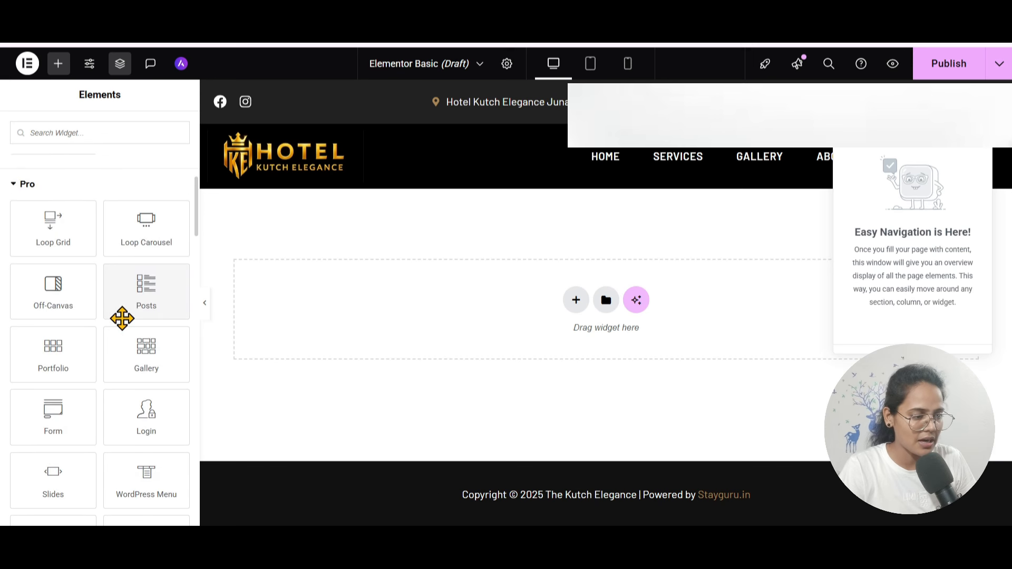
{"action": "left_click", "coordinate": [5, 453]}
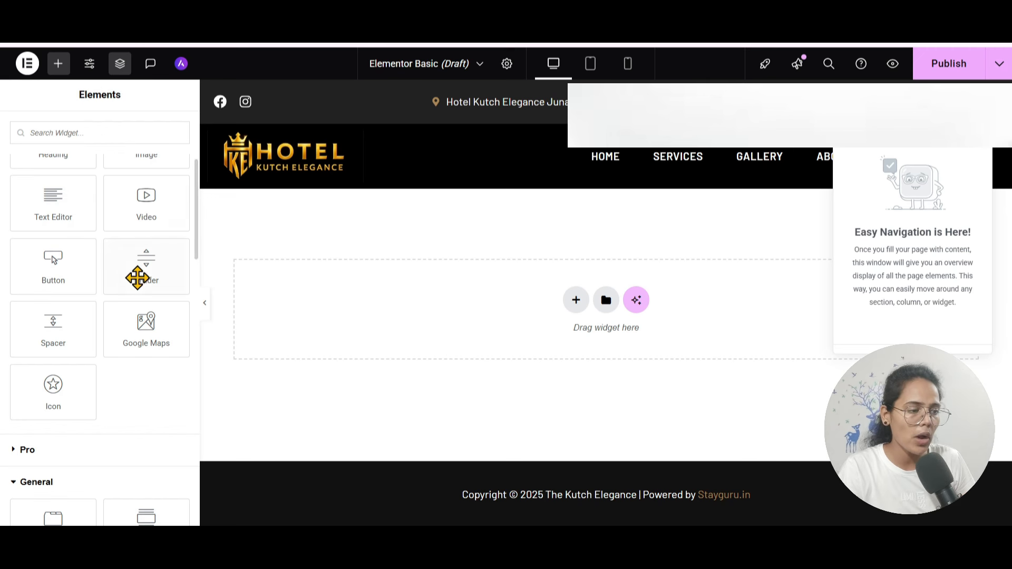
Step: Hide the page's Structure navigator and show it again
{"action": "left_click", "coordinate": [980, 146]}
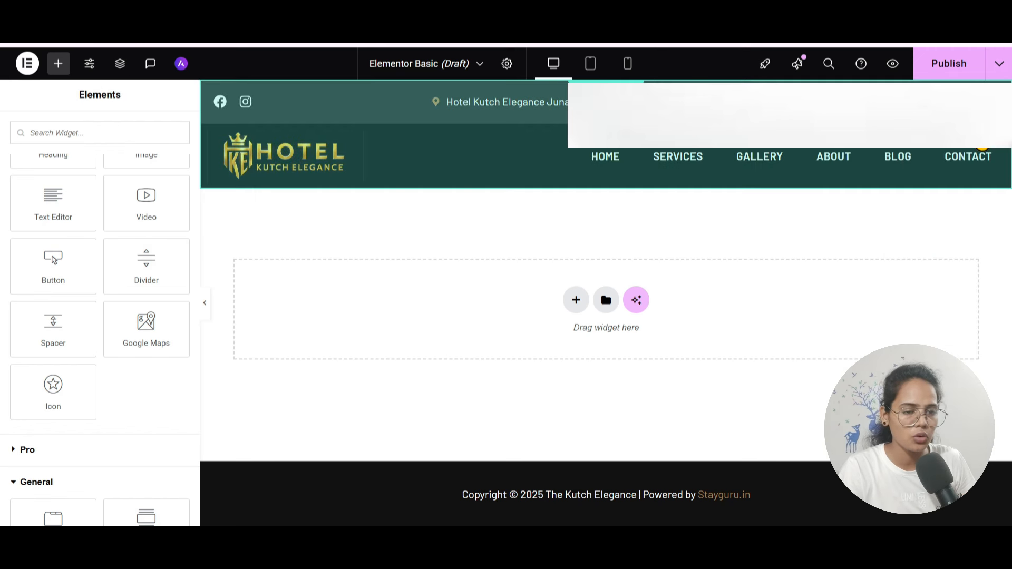
{"action": "left_click", "coordinate": [121, 66]}
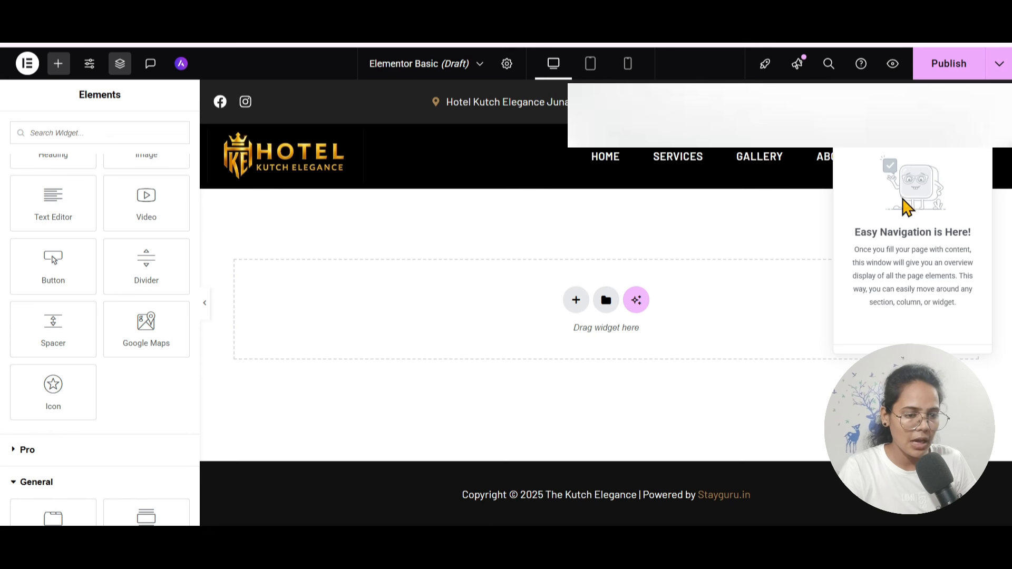
Step: Open the Site Settings, examine the Buttons theme style options, and look through the other settings categories
{"action": "left_click", "coordinate": [91, 74]}
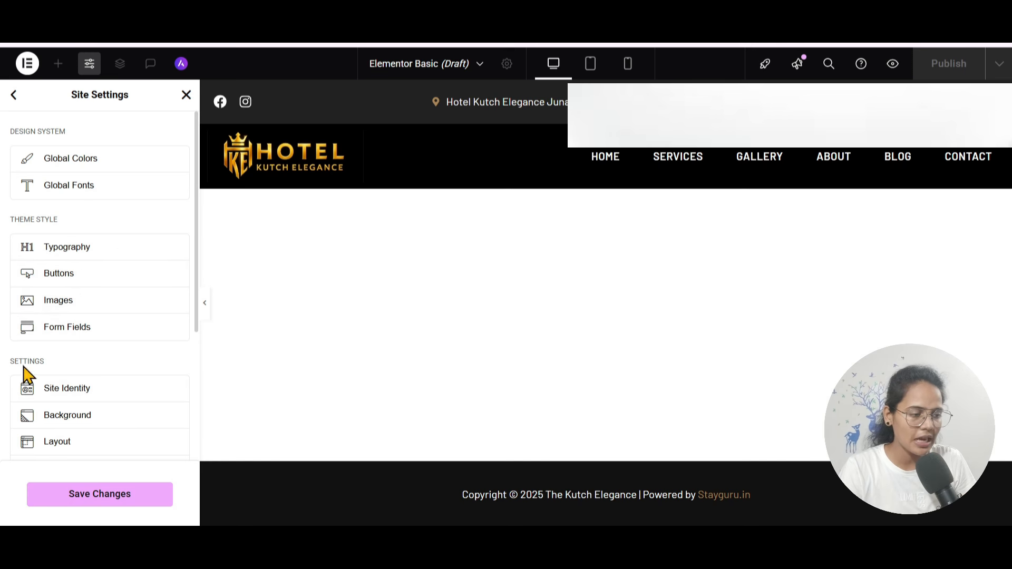
{"action": "left_click", "coordinate": [83, 282]}
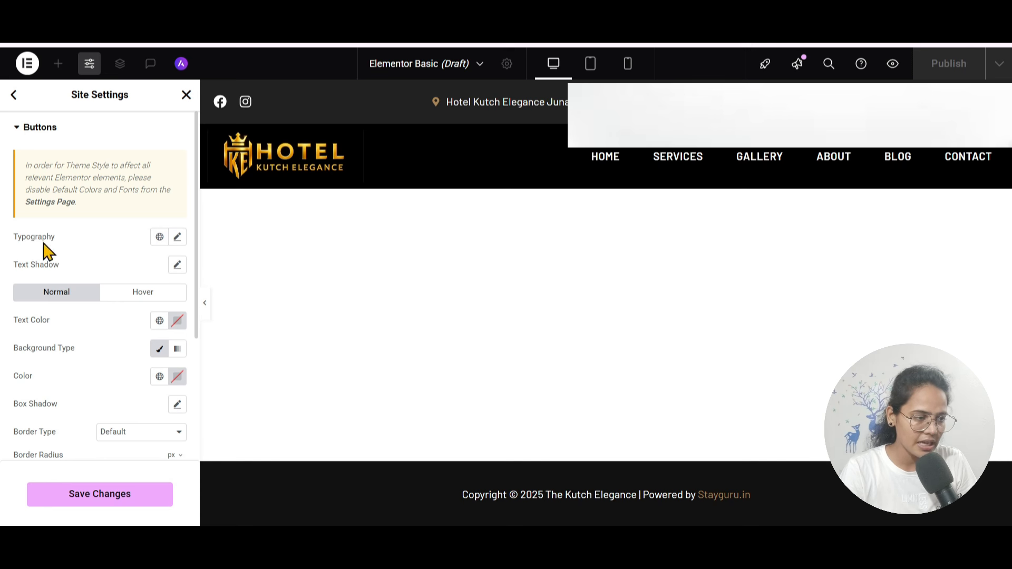
{"action": "left_click", "coordinate": [14, 95]}
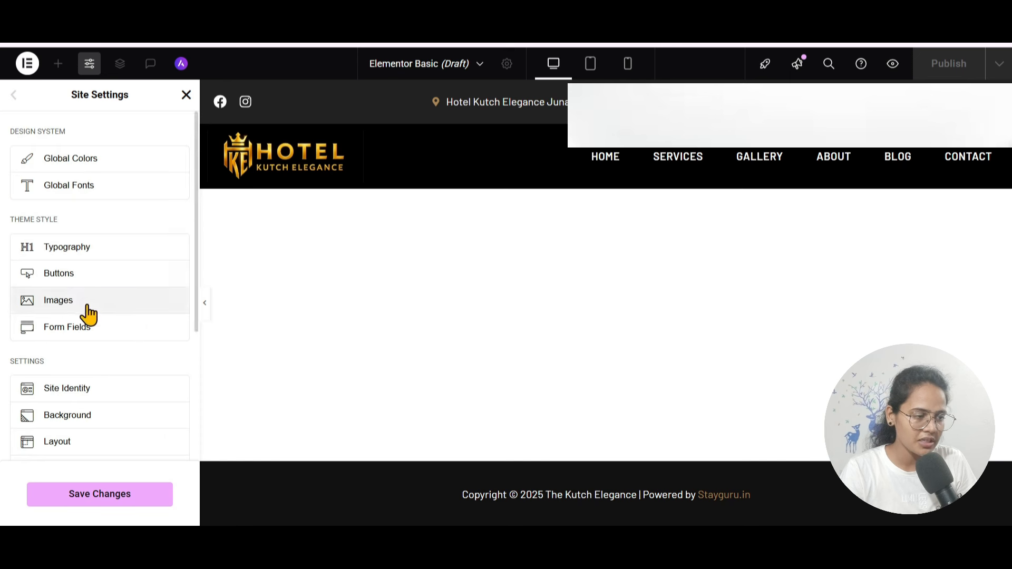
{"action": "scroll", "coordinate": [87, 373], "scroll_direction": "down", "scroll_amount": 3}
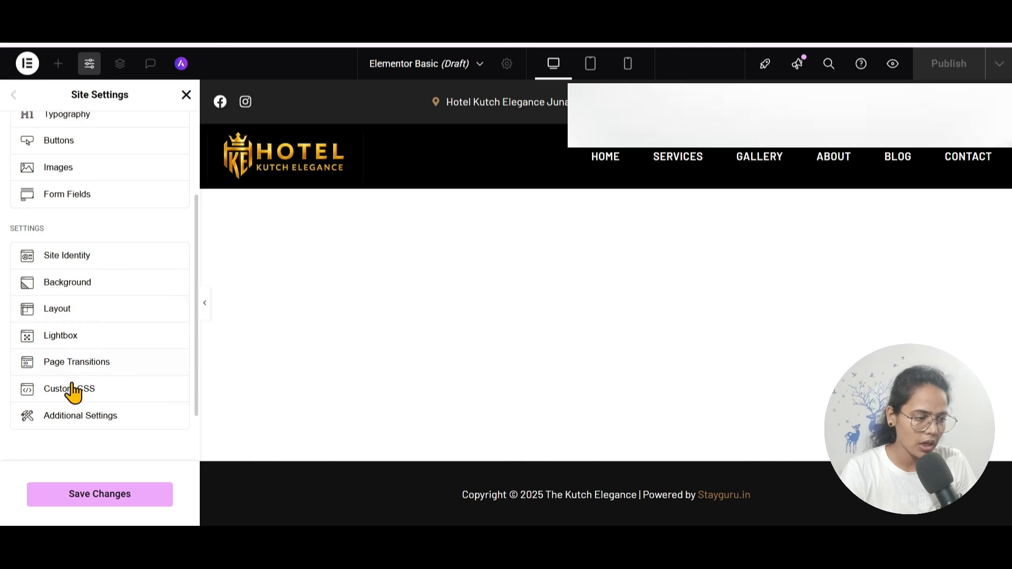
{"action": "scroll", "coordinate": [92, 337], "scroll_direction": "up", "scroll_amount": 3}
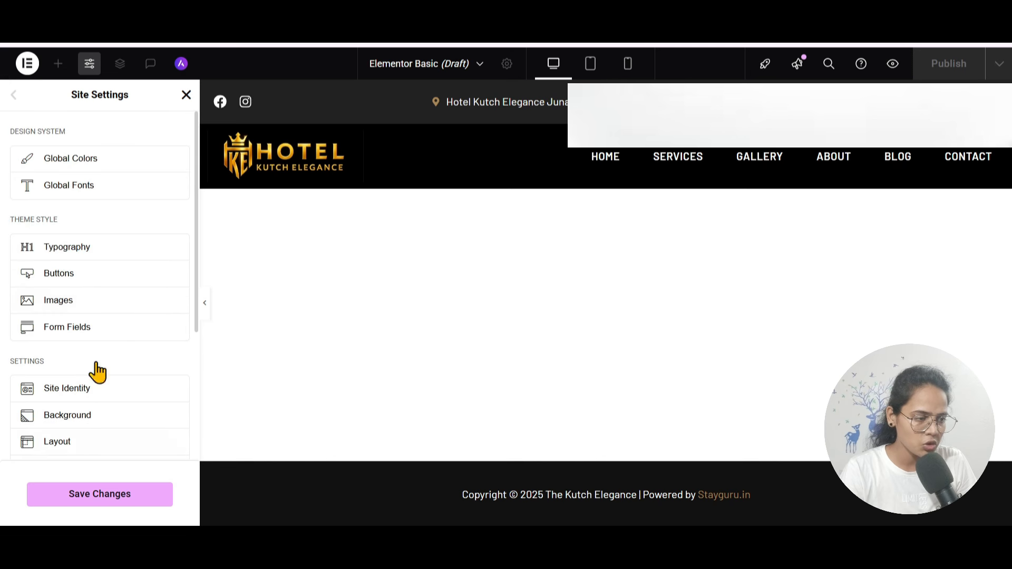
Step: Open the Global Colors settings and examine the color pickers of the Primary, Secondary and Text system colors
{"action": "left_click", "coordinate": [79, 169]}
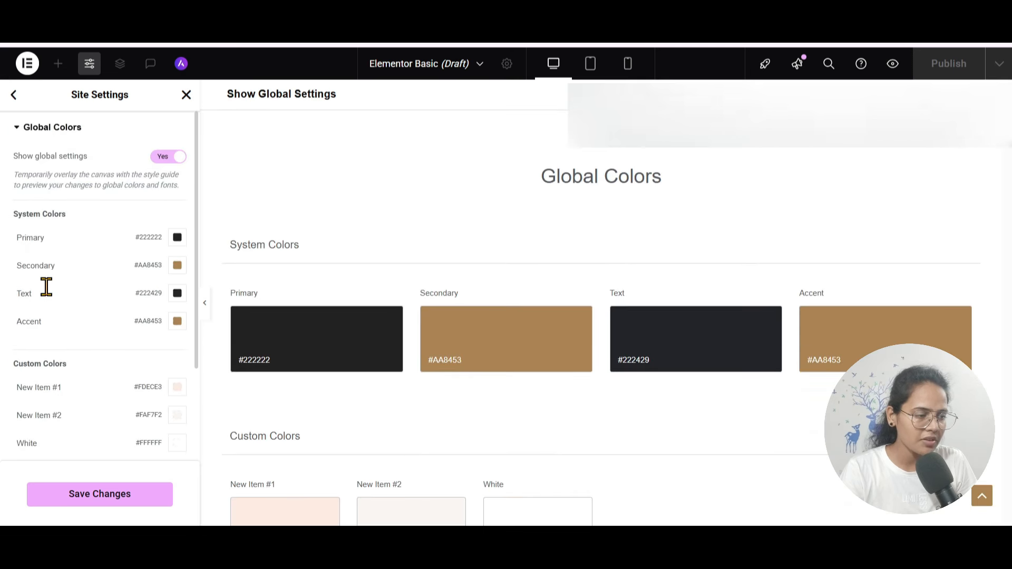
{"action": "left_click", "coordinate": [177, 237]}
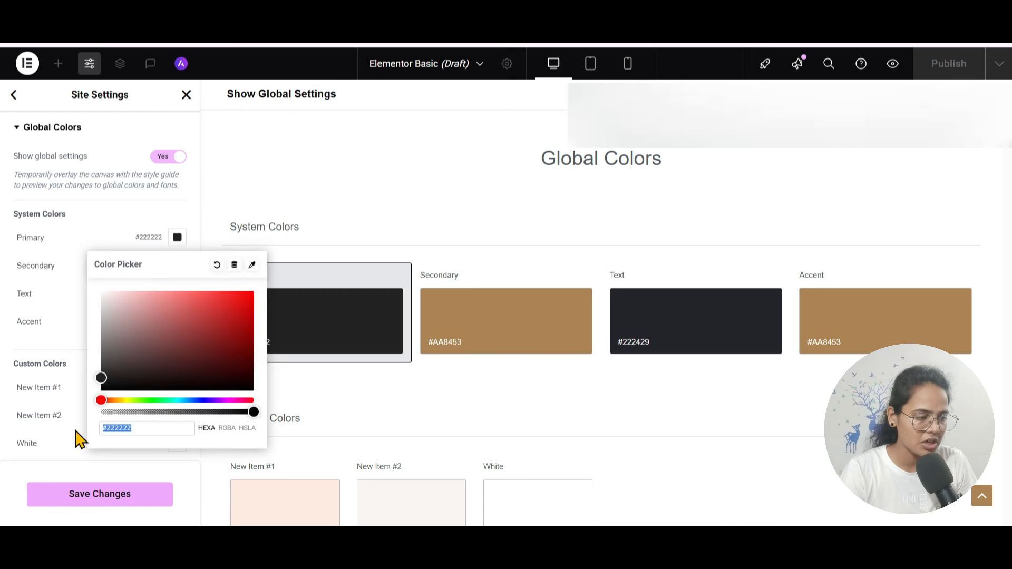
{"action": "left_click", "coordinate": [94, 240]}
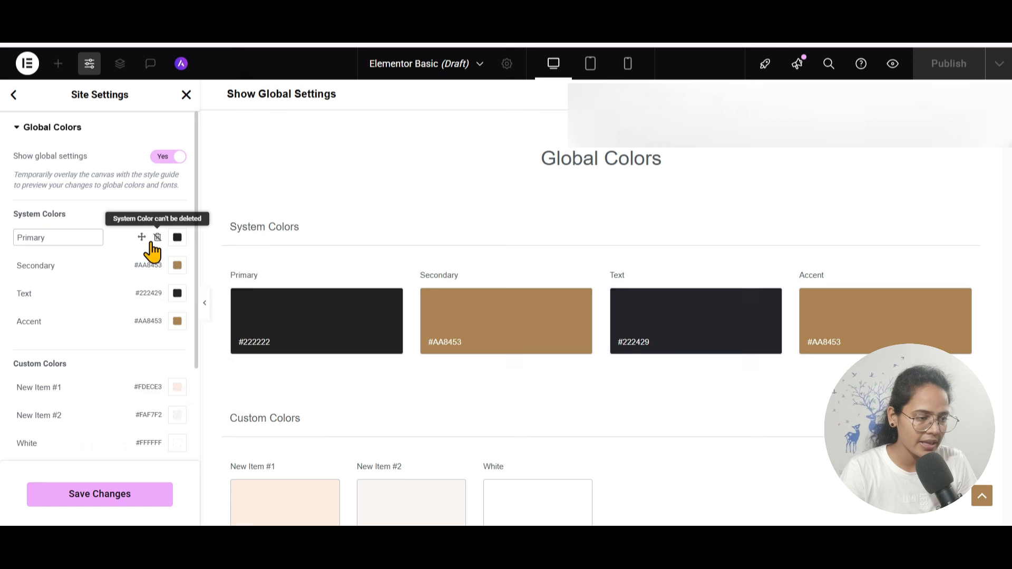
{"action": "left_click", "coordinate": [177, 266]}
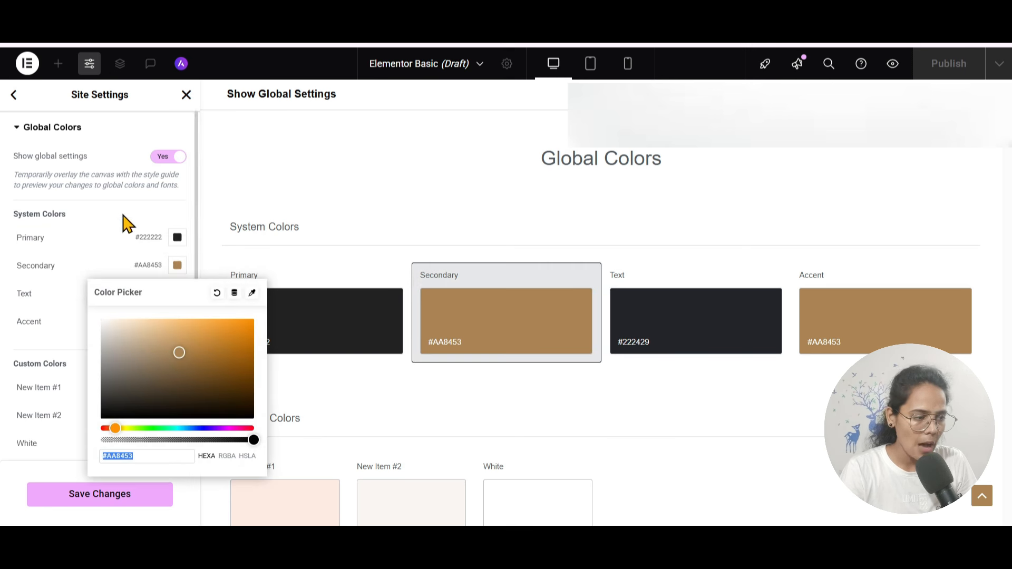
{"action": "left_click", "coordinate": [136, 262]}
{"action": "left_click", "coordinate": [178, 293]}
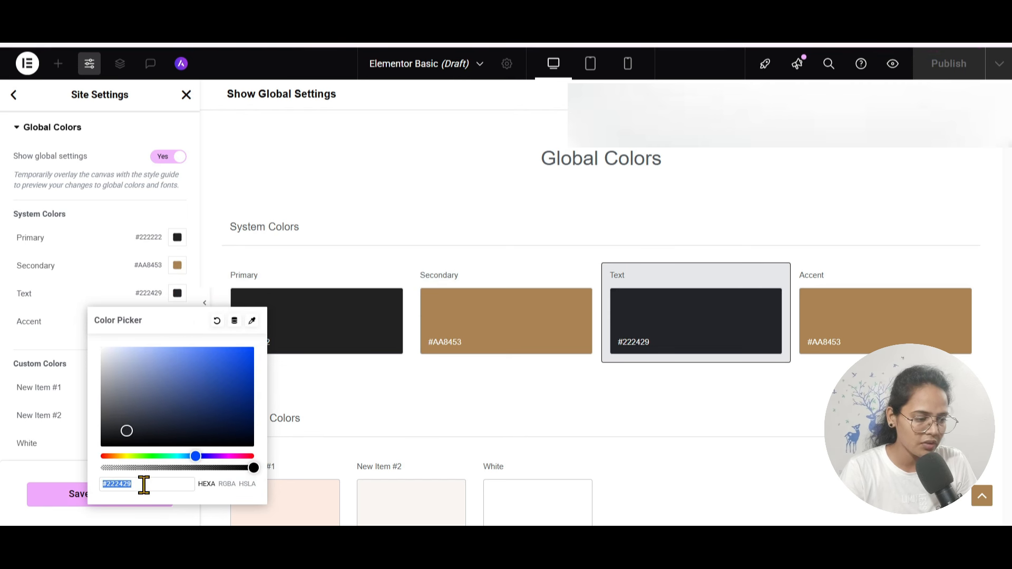
{"action": "left_click", "coordinate": [127, 218]}
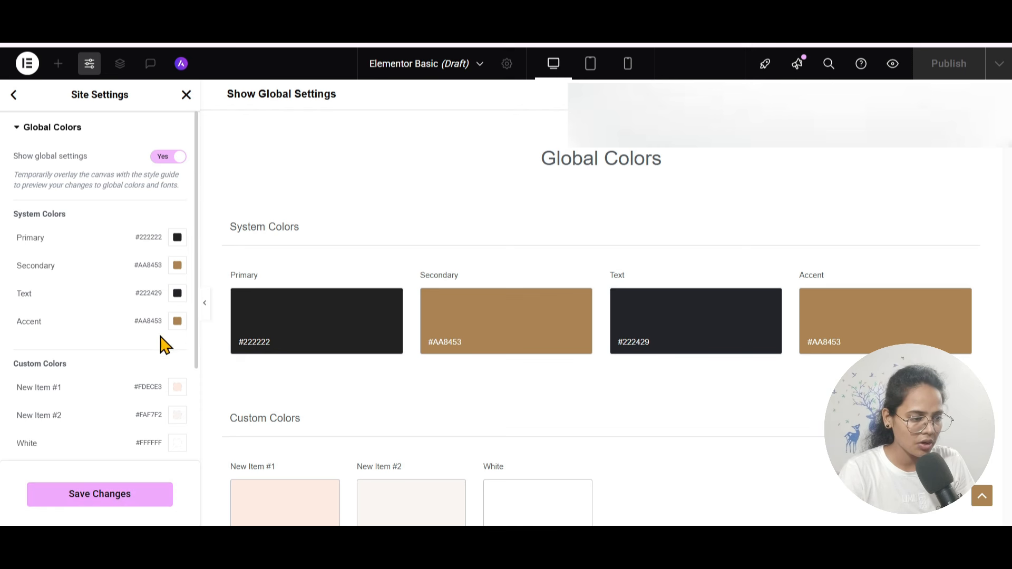
Step: Add a custom global color #000000 named "Black" and save the site settings
{"action": "scroll", "coordinate": [130, 382], "scroll_direction": "down", "scroll_amount": 2}
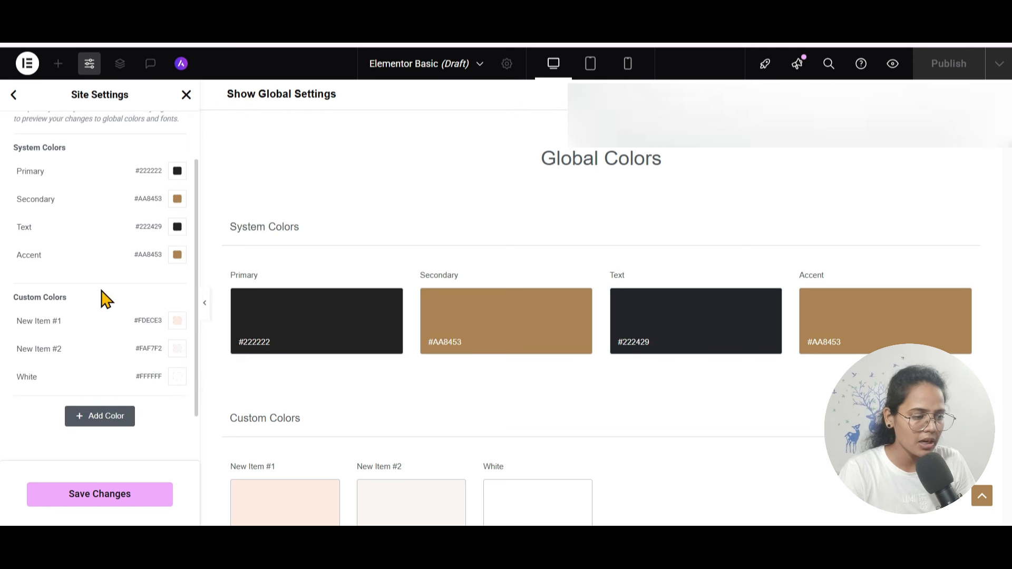
{"action": "left_click", "coordinate": [115, 416]}
{"action": "left_click", "coordinate": [177, 404]}
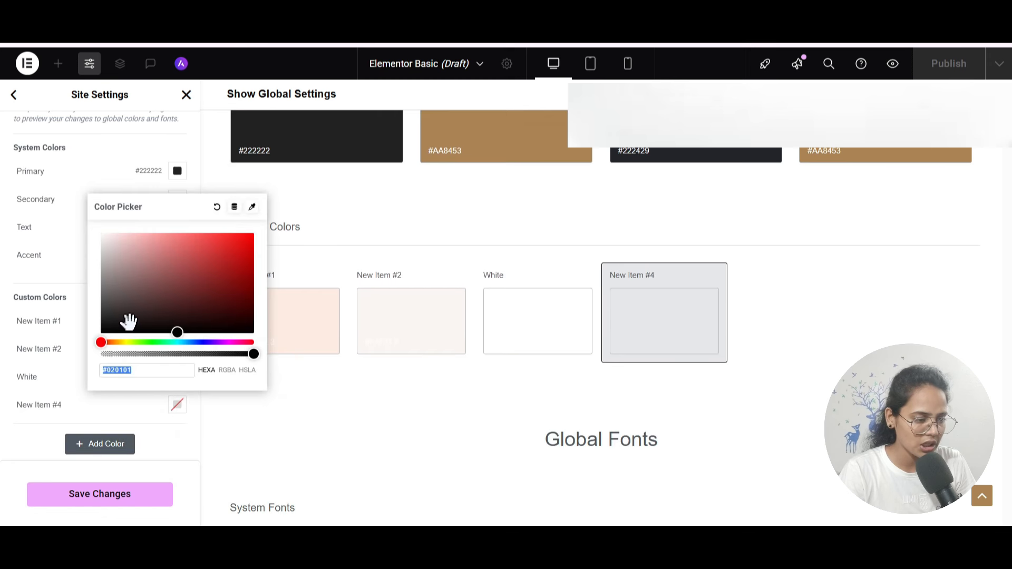
{"action": "left_click_drag", "start_coordinate": [181, 289], "coordinate": [90, 362]}
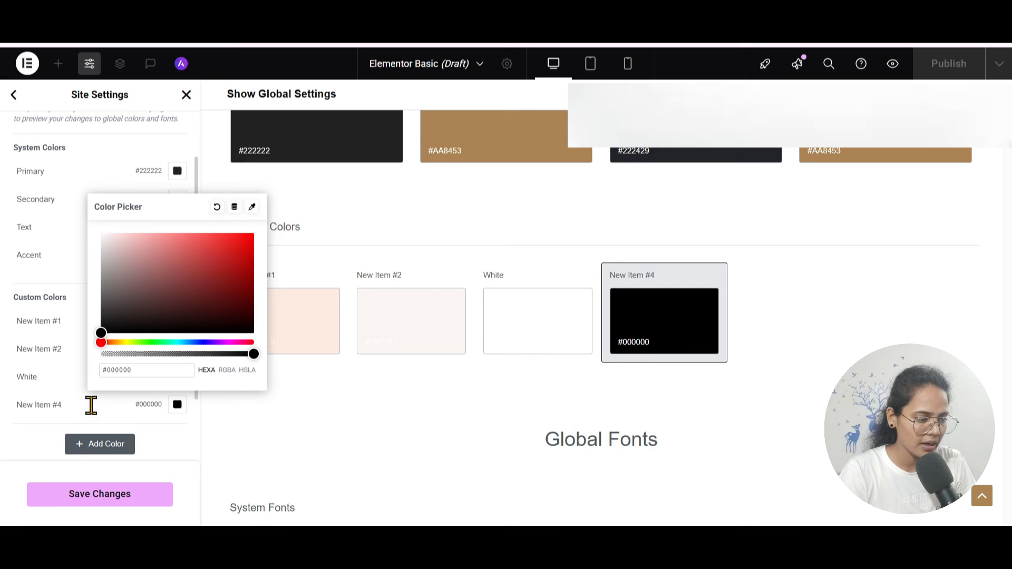
{"action": "left_click", "coordinate": [74, 405]}
{"action": "type", "text": "Black"}
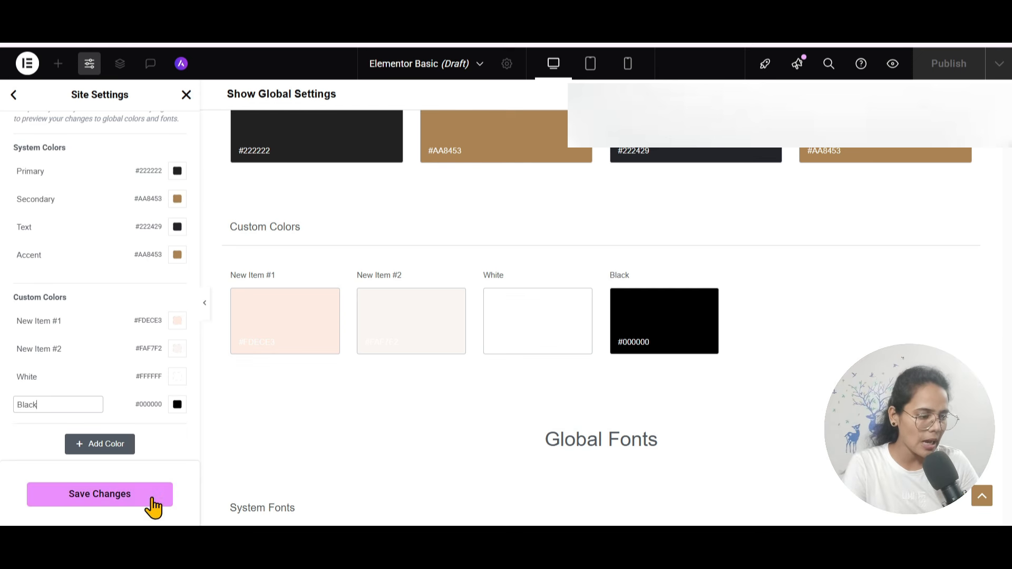
{"action": "left_click", "coordinate": [138, 506]}
{"action": "left_click", "coordinate": [138, 505]}
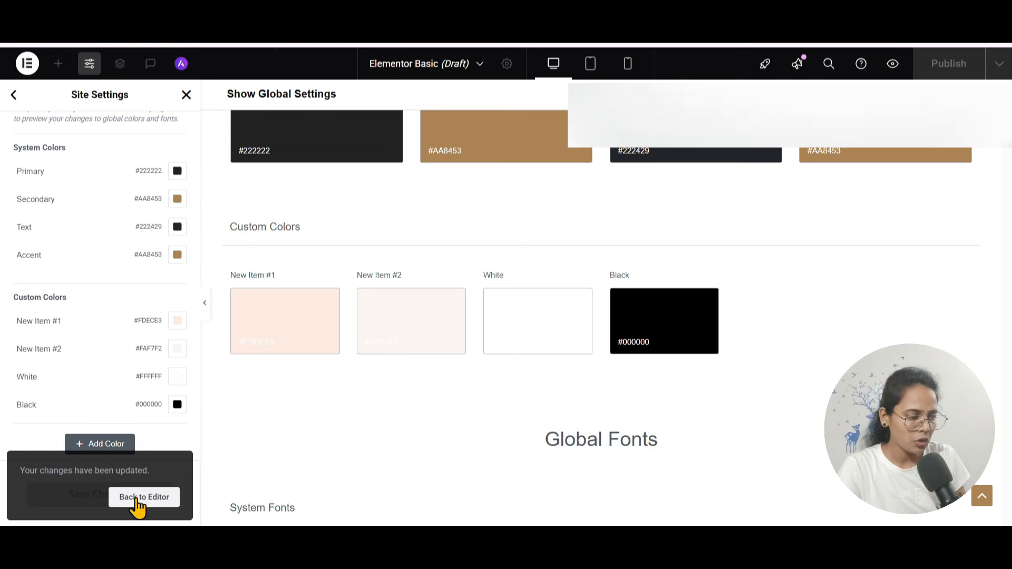
Step: Open the Global Fonts settings and examine the Primary font's family, style, decoration and spacing options
{"action": "left_click", "coordinate": [12, 97]}
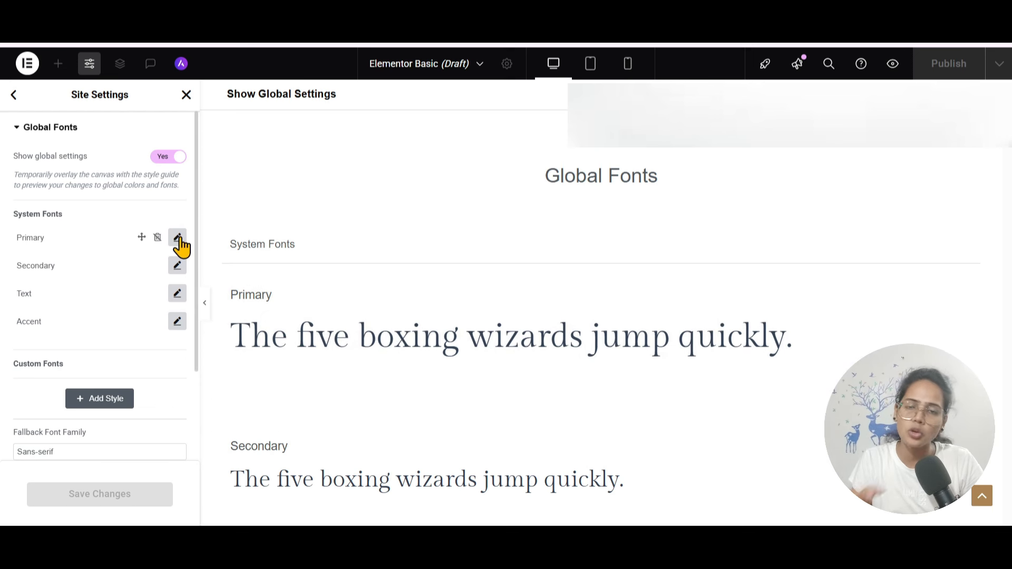
{"action": "left_click", "coordinate": [178, 238]}
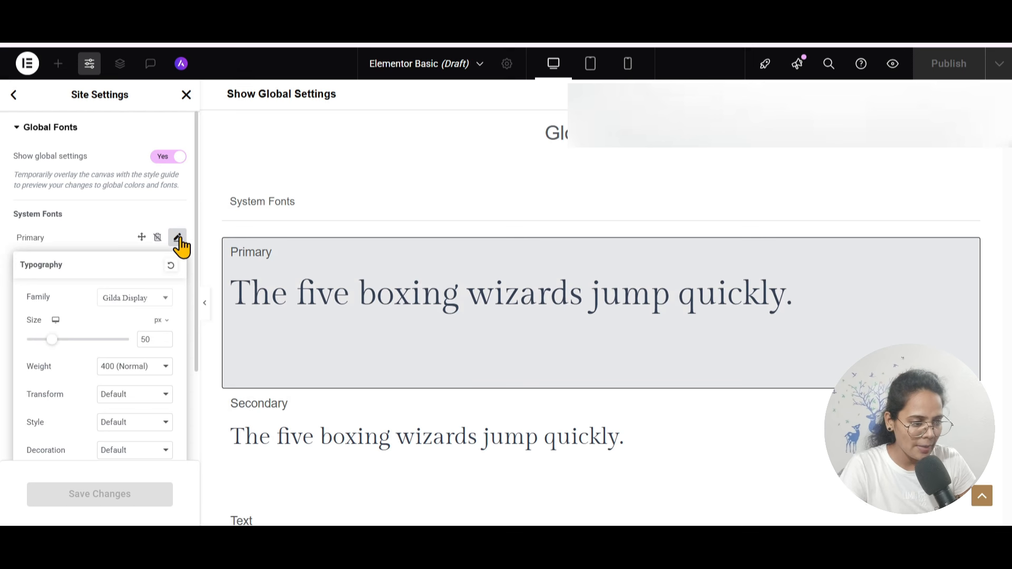
{"action": "left_click", "coordinate": [146, 311]}
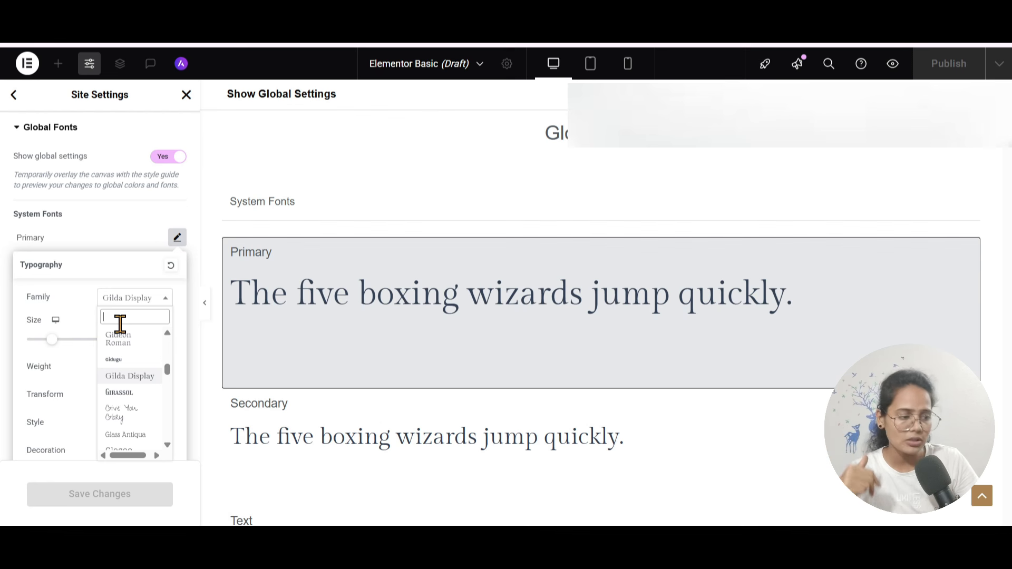
{"action": "left_click", "coordinate": [87, 409]}
{"action": "scroll", "coordinate": [99, 406], "scroll_direction": "down", "scroll_amount": 1}
{"action": "left_click", "coordinate": [133, 357]}
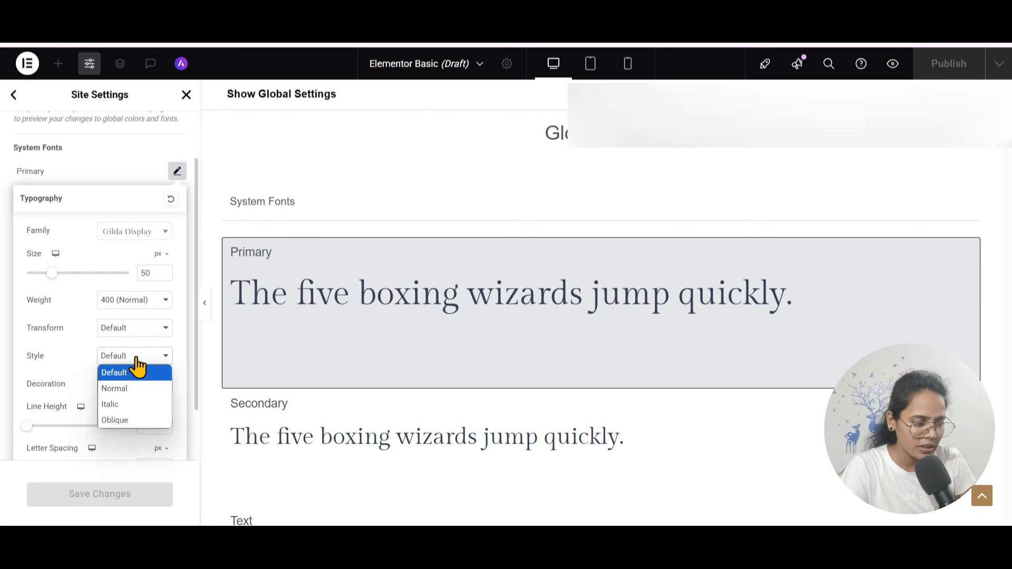
{"action": "left_click", "coordinate": [61, 379]}
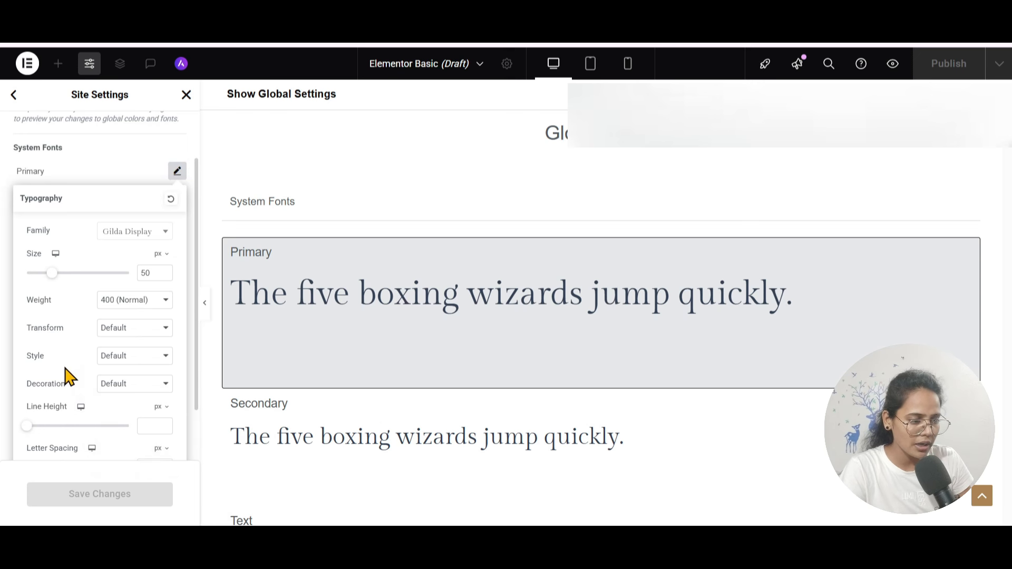
{"action": "left_click", "coordinate": [117, 385]}
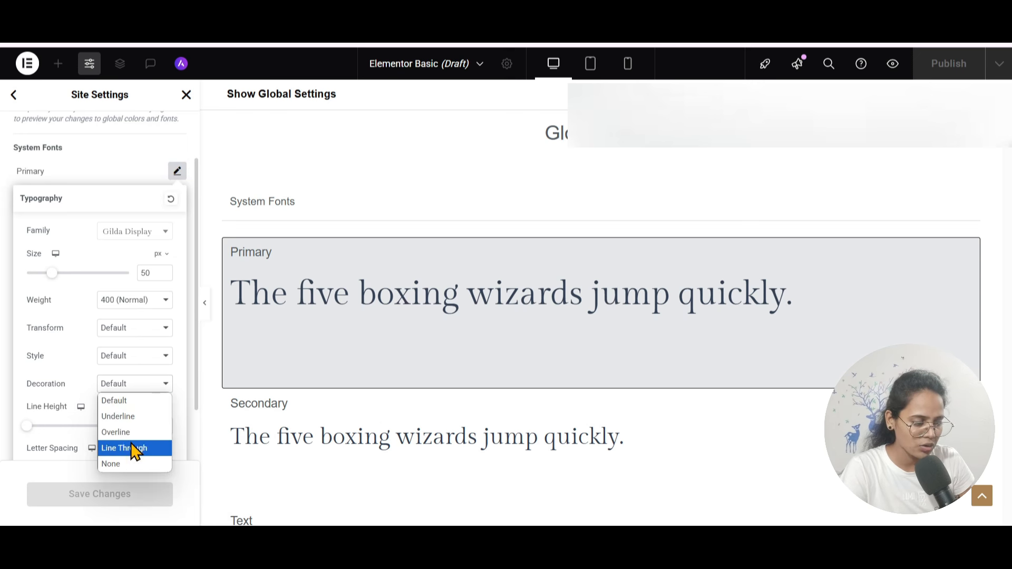
{"action": "left_click", "coordinate": [88, 375]}
{"action": "scroll", "coordinate": [83, 434], "scroll_direction": "down", "scroll_amount": 1}
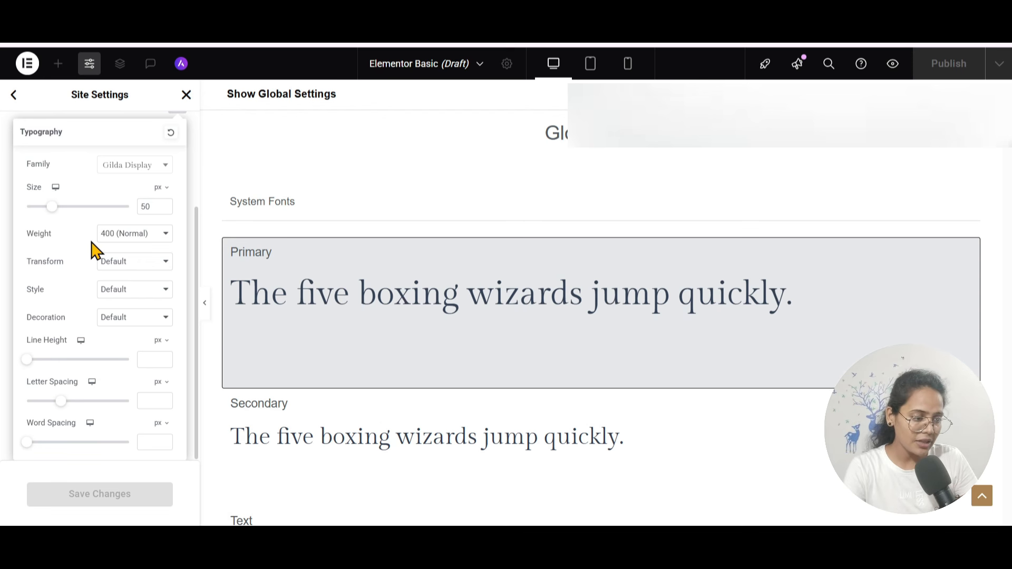
Step: Review the Primary font's family list and size field again, and close its typography settings
{"action": "left_click", "coordinate": [128, 168]}
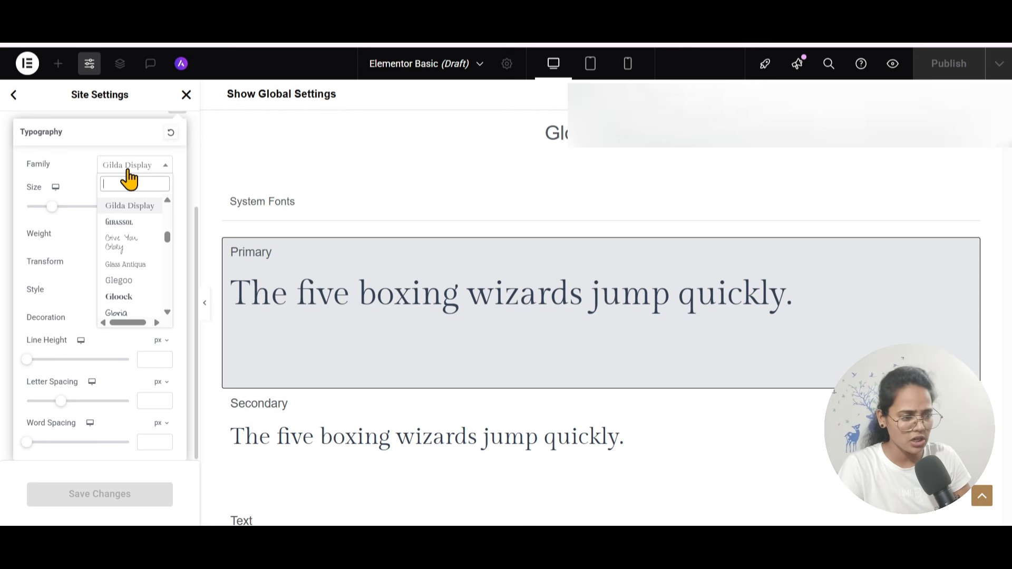
{"action": "left_click", "coordinate": [84, 174]}
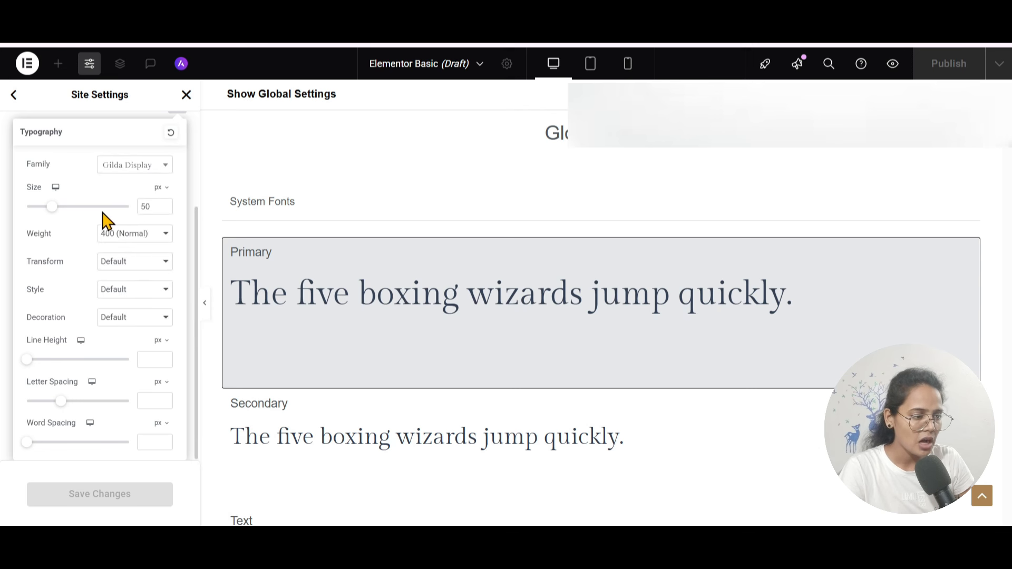
{"action": "double_click", "coordinate": [146, 210]}
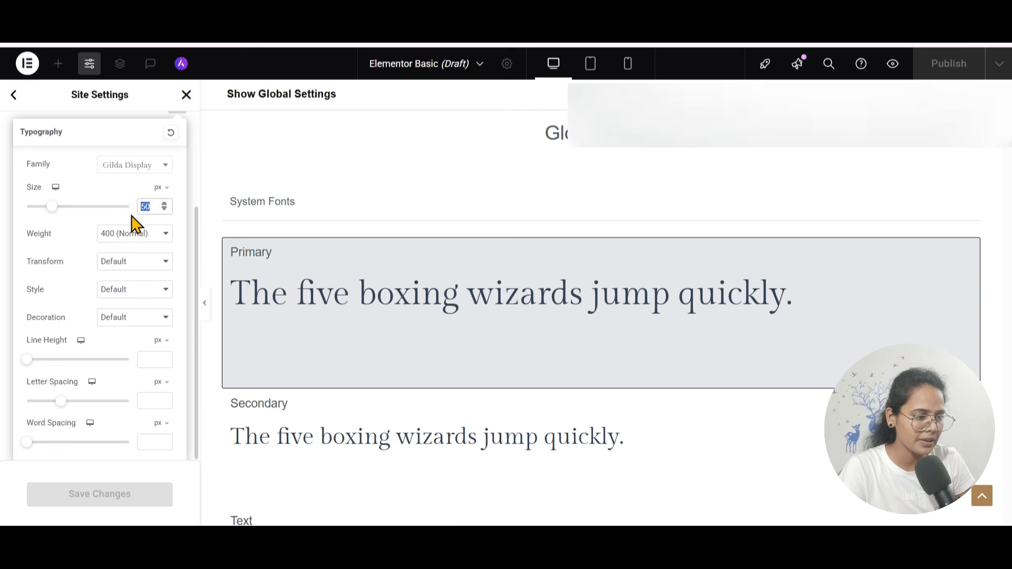
{"action": "left_click", "coordinate": [146, 111]}
{"action": "scroll", "coordinate": [172, 169], "scroll_direction": "up", "scroll_amount": 2}
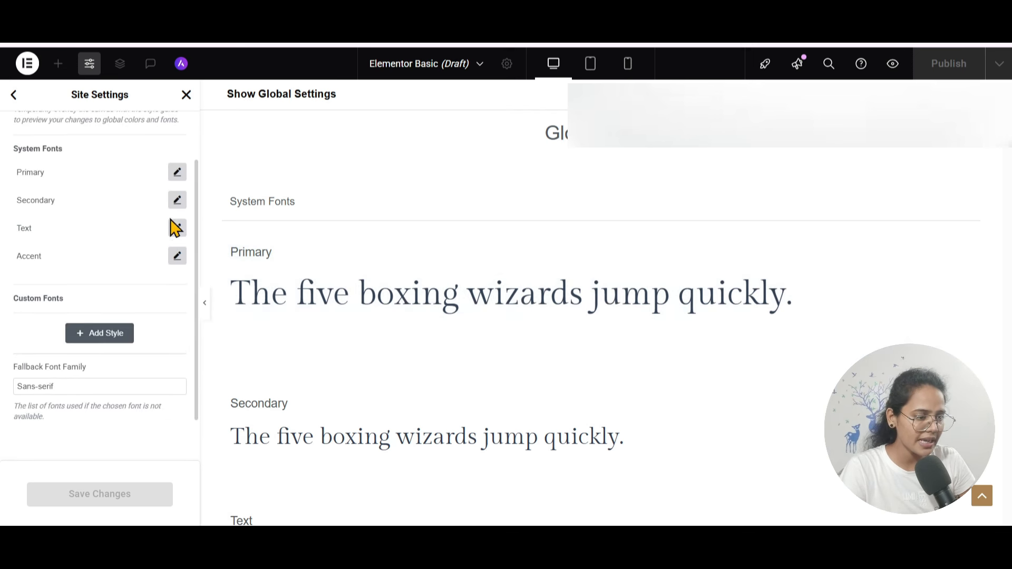
Step: Examine the Secondary font's size and the Text font's family and weight in their typography settings
{"action": "left_click", "coordinate": [178, 203]}
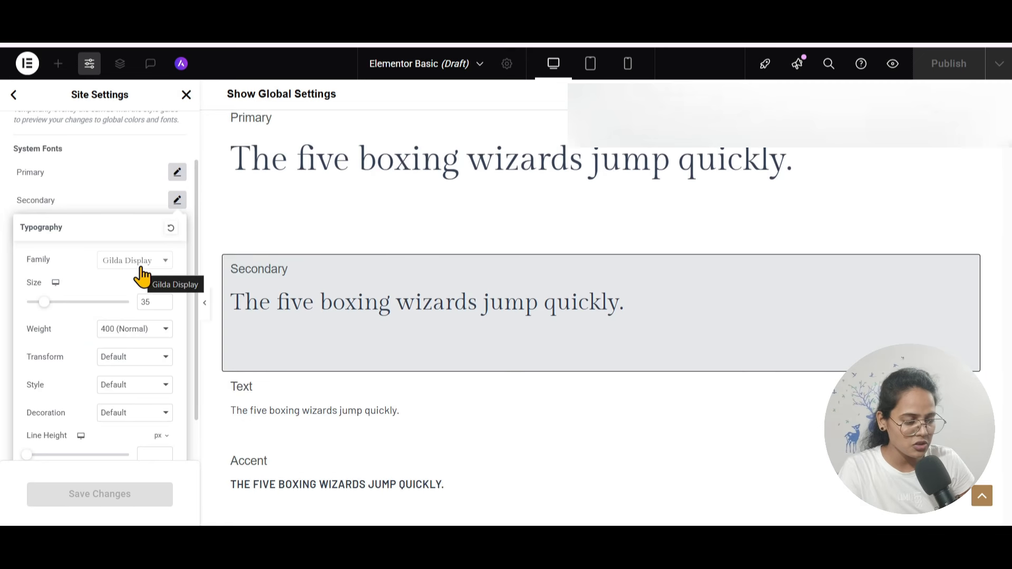
{"action": "double_click", "coordinate": [145, 301]}
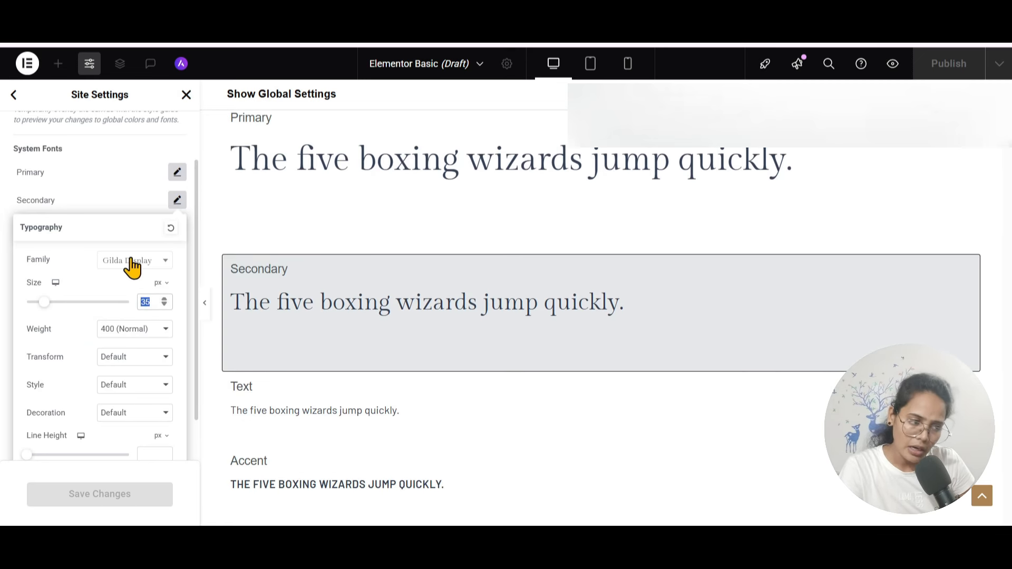
{"action": "left_click", "coordinate": [119, 207]}
{"action": "left_click", "coordinate": [175, 231]}
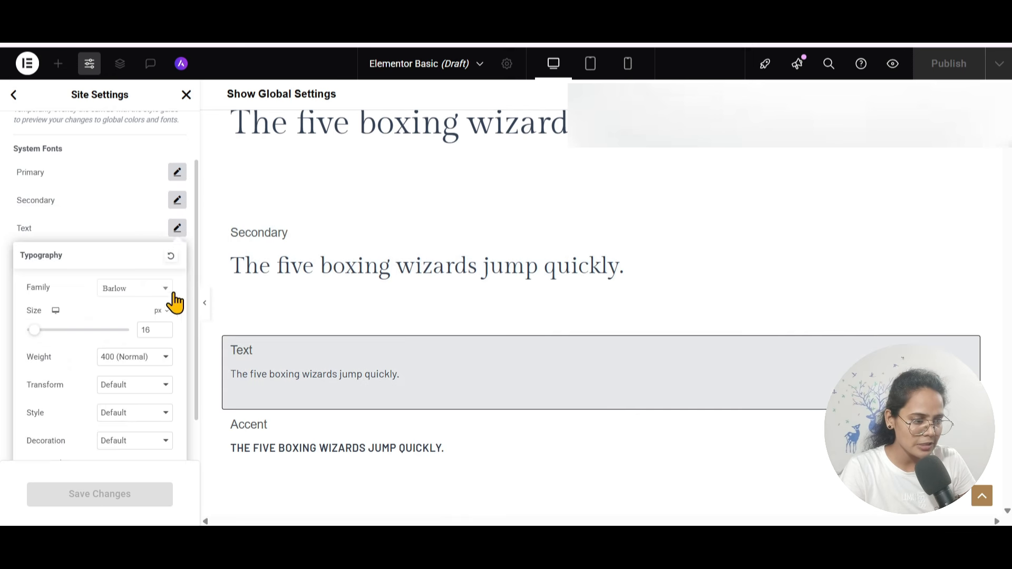
{"action": "left_click", "coordinate": [141, 302]}
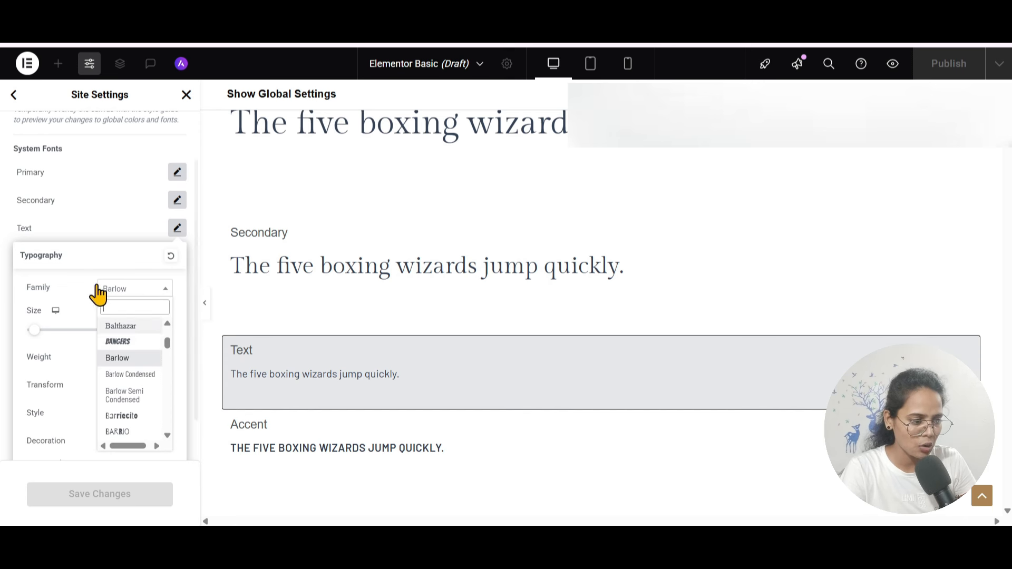
{"action": "left_click", "coordinate": [139, 355]}
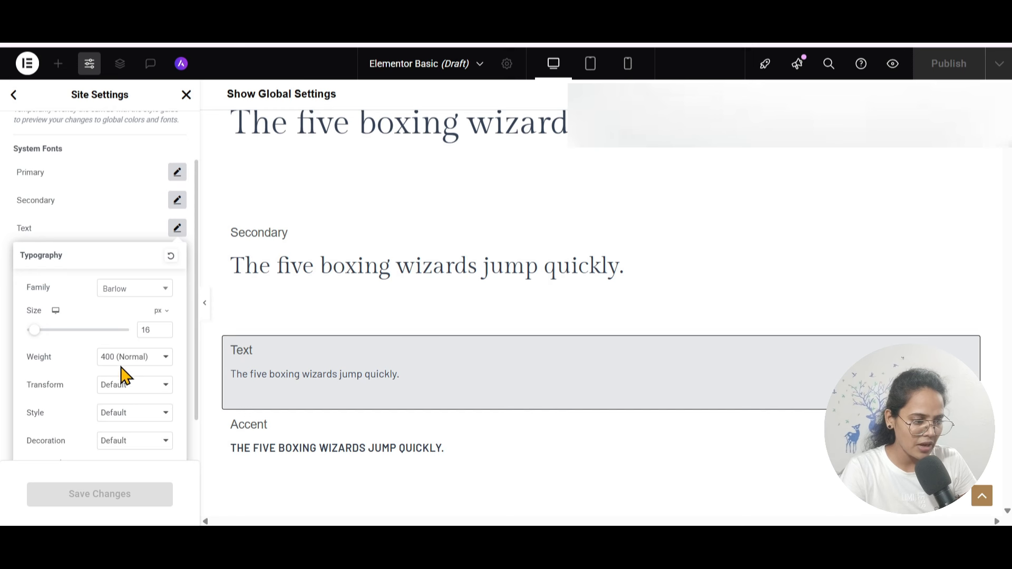
{"action": "left_click", "coordinate": [102, 226]}
Step: Compare the Secondary and Primary fonts' typography settings and look through the Primary font's weight options
{"action": "left_click", "coordinate": [177, 200]}
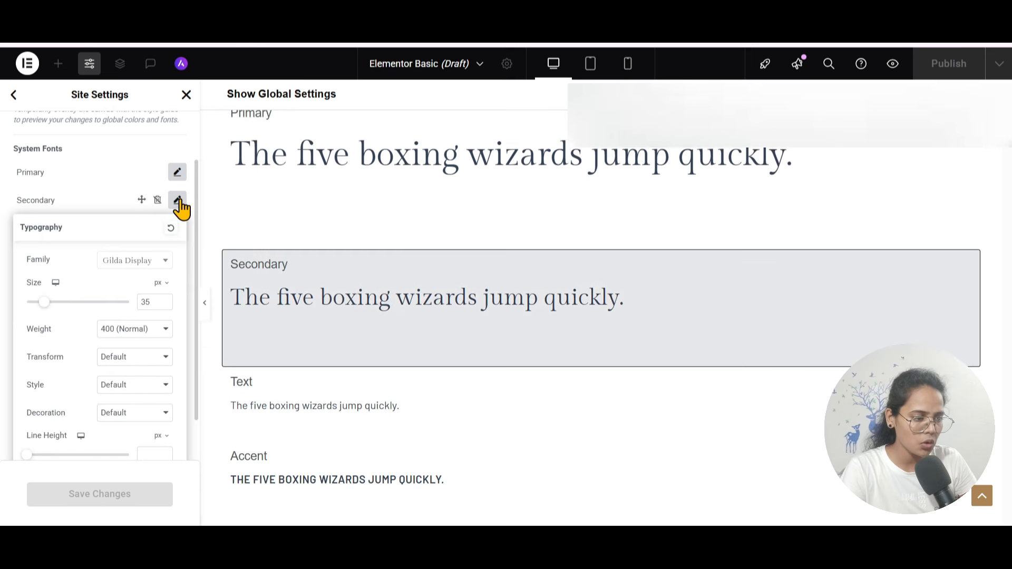
{"action": "left_click", "coordinate": [177, 174]}
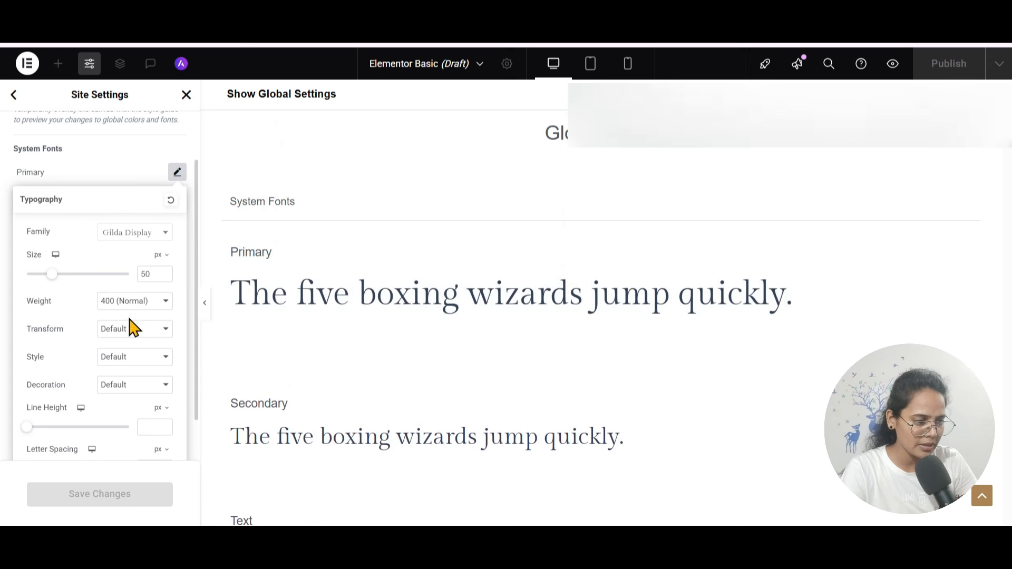
{"action": "left_click", "coordinate": [132, 303]}
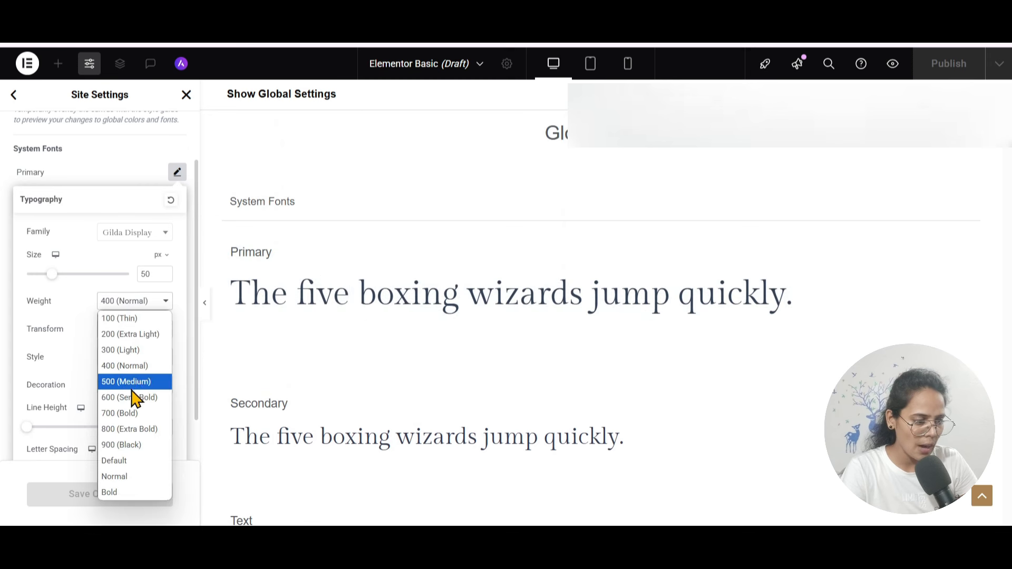
{"action": "left_click", "coordinate": [126, 182]}
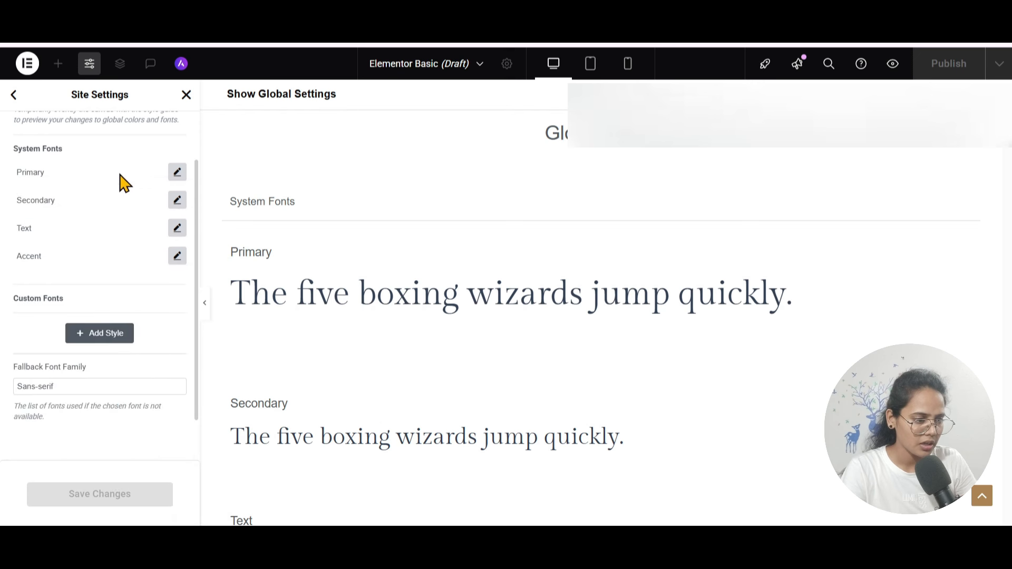
Step: Examine the Accent font's typography settings and its weight options, and close them
{"action": "scroll", "coordinate": [168, 288], "scroll_direction": "down", "scroll_amount": 2}
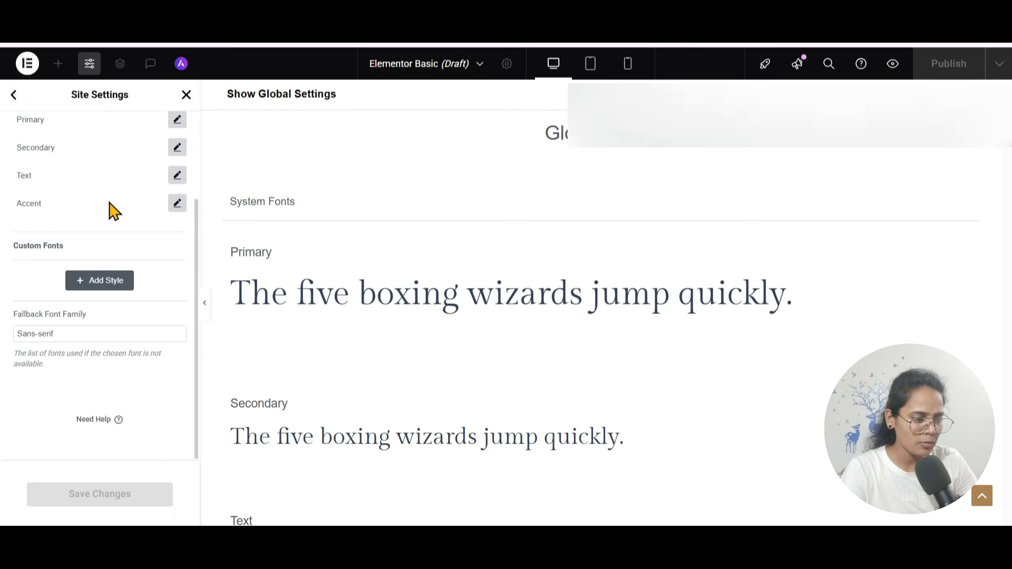
{"action": "left_click", "coordinate": [178, 204]}
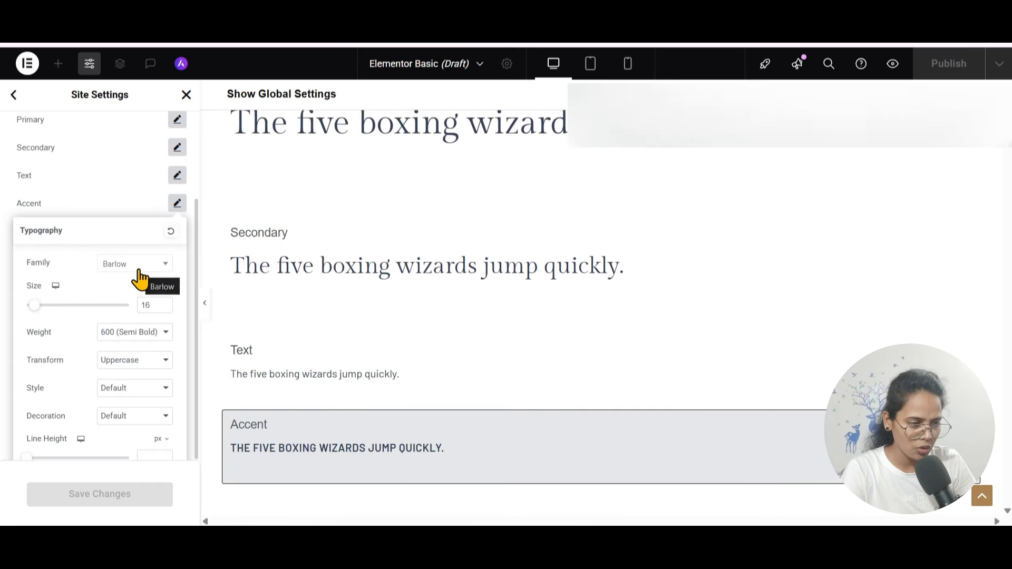
{"action": "left_click", "coordinate": [122, 343]}
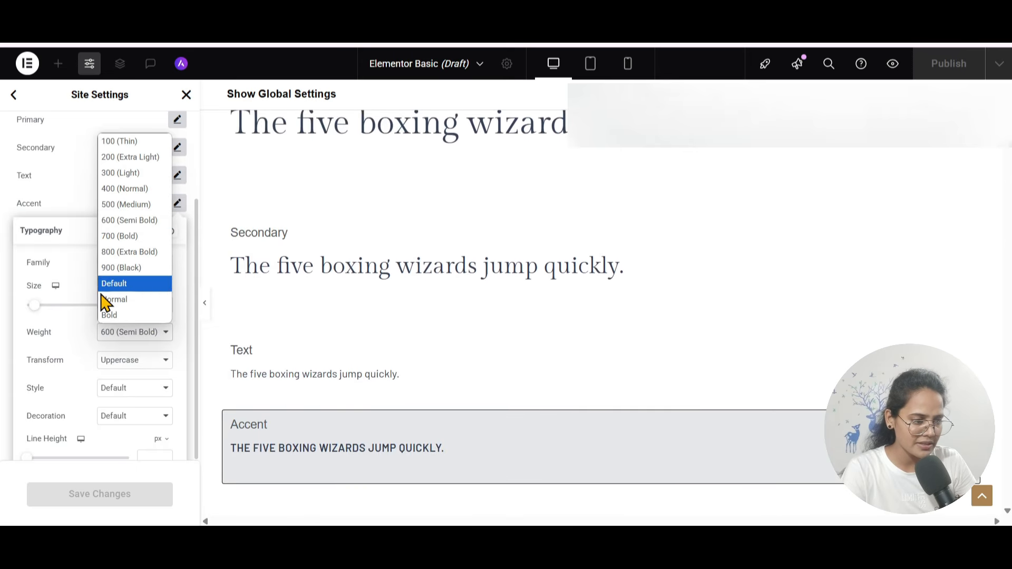
{"action": "left_click", "coordinate": [59, 204]}
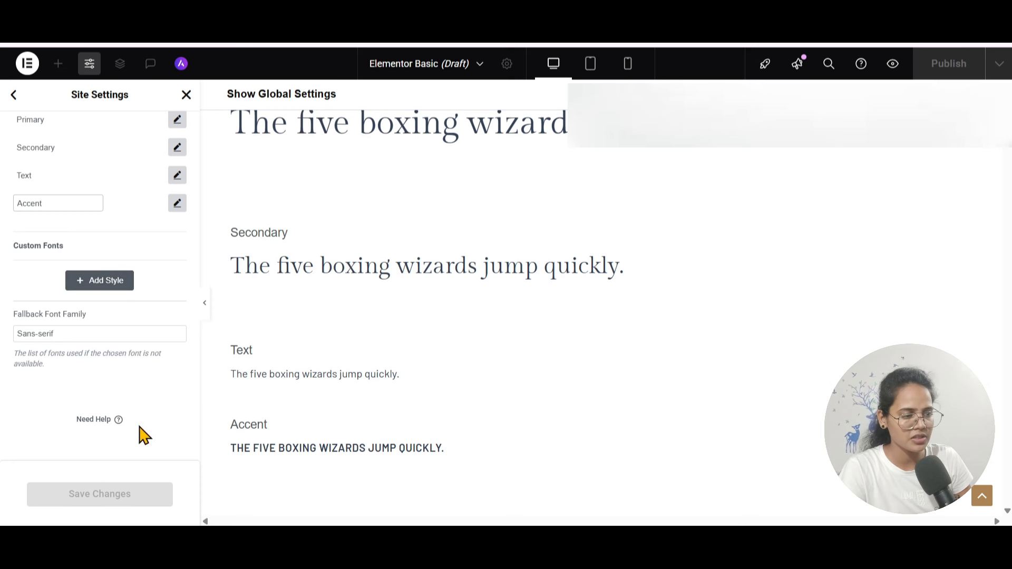
Step: Close the site settings, and examine the Notes panel and its note filter options before closing it
{"action": "left_click", "coordinate": [14, 97]}
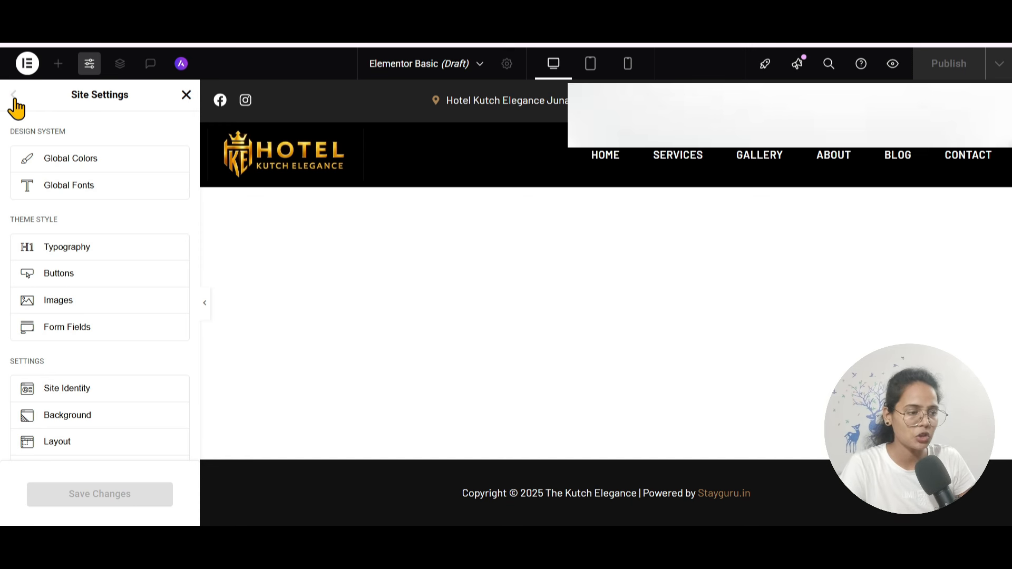
{"action": "left_click", "coordinate": [187, 97]}
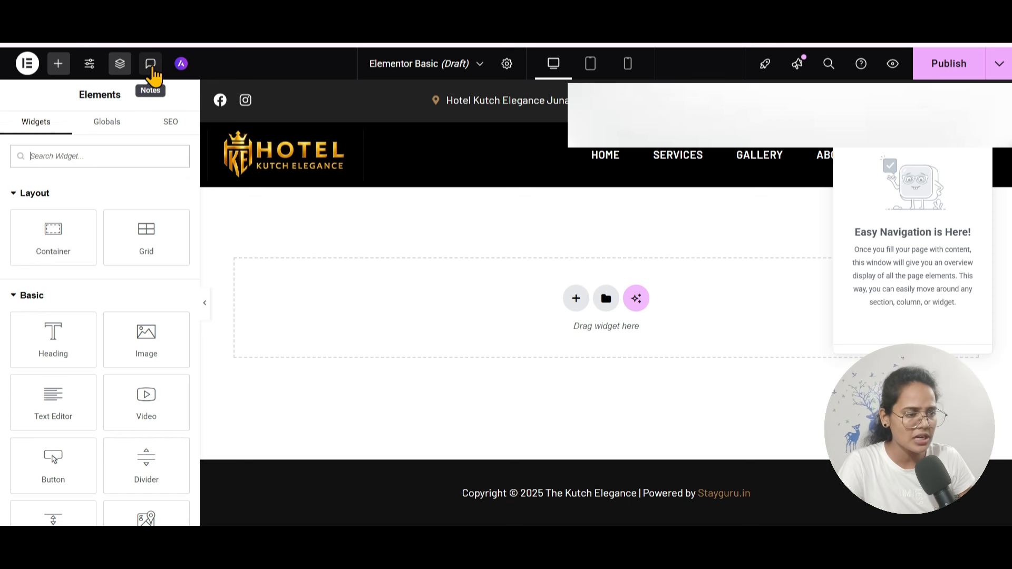
{"action": "left_click", "coordinate": [152, 73]}
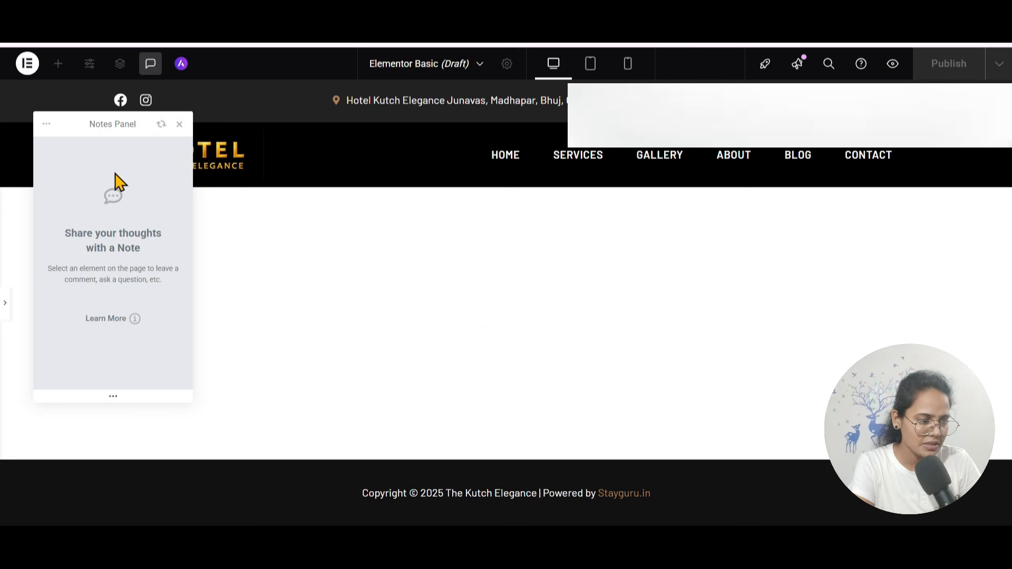
{"action": "left_click", "coordinate": [47, 125]}
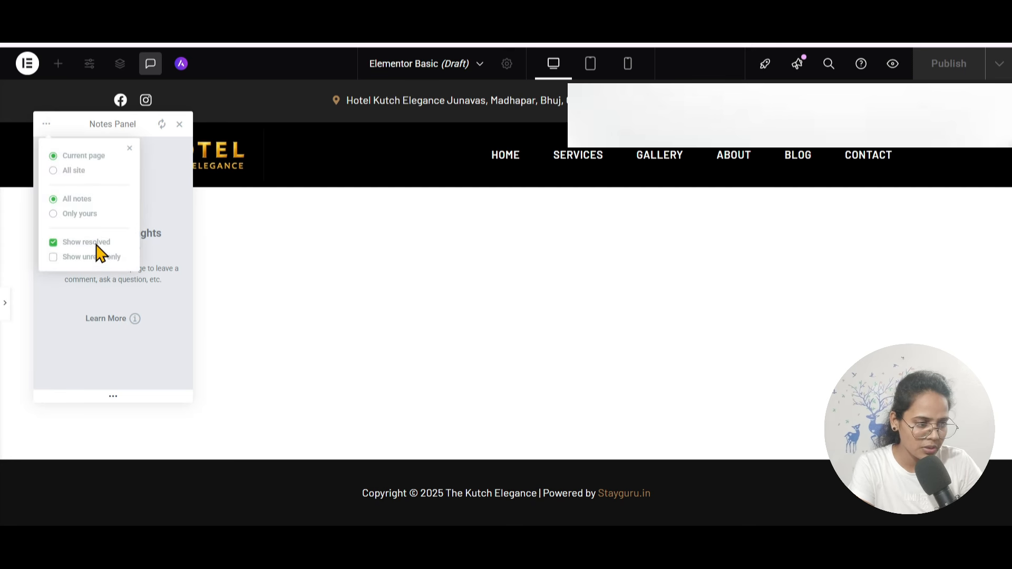
{"action": "left_click", "coordinate": [126, 400]}
{"action": "left_click", "coordinate": [180, 124]}
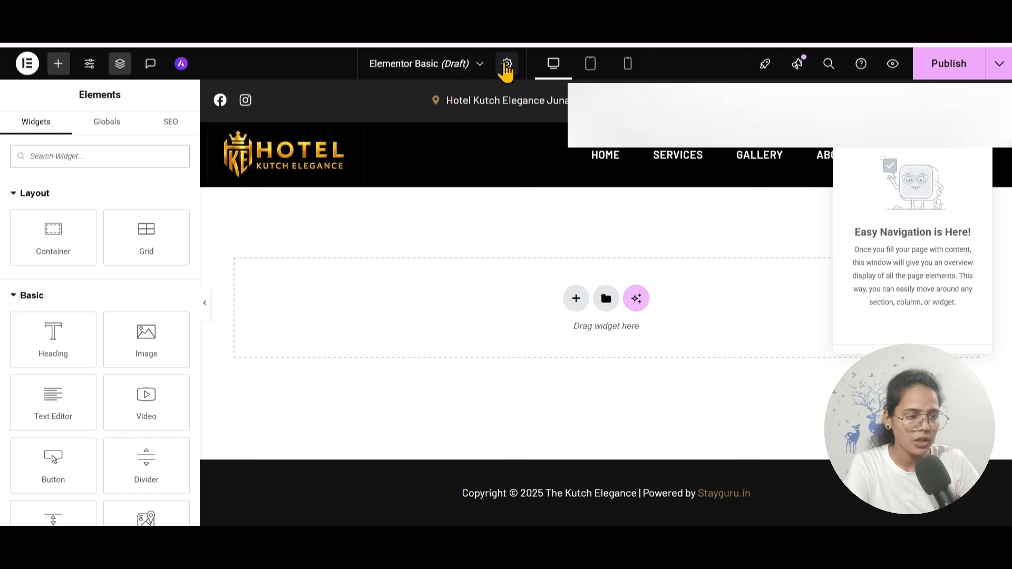
Step: View the recent pages list, and examine the page settings for title, status options and featured image
{"action": "left_click", "coordinate": [479, 66]}
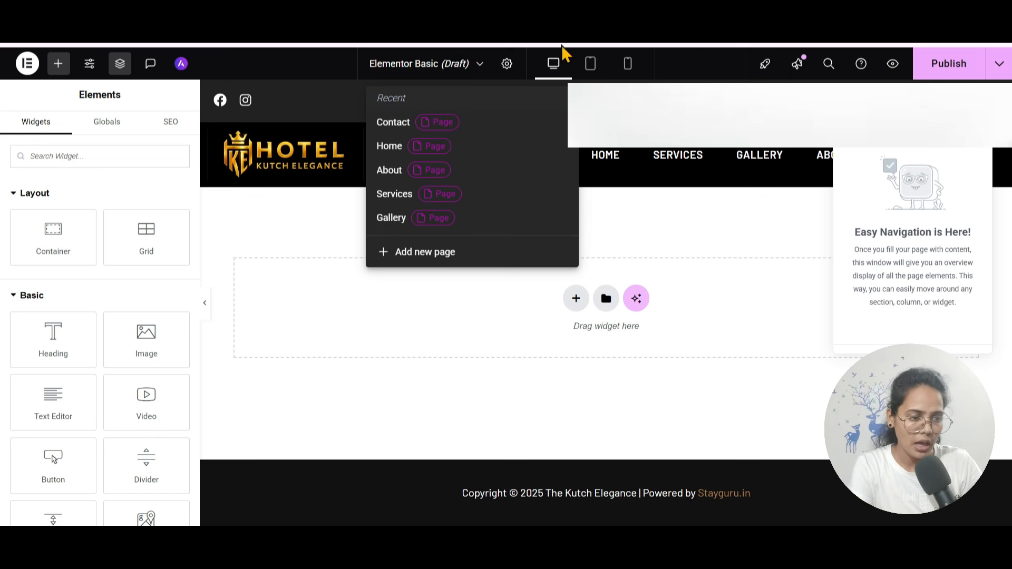
{"action": "left_click", "coordinate": [505, 67]}
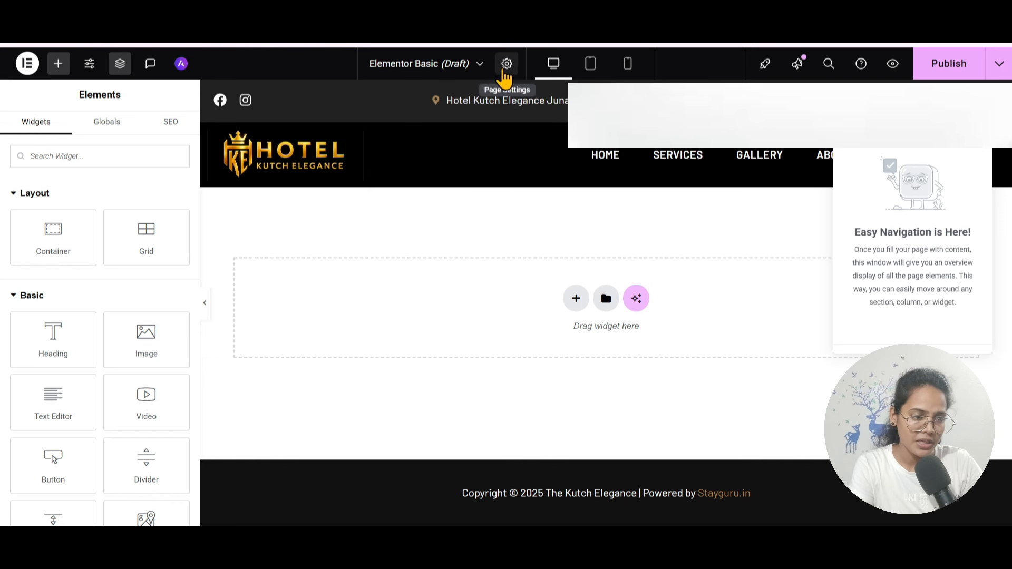
{"action": "left_click", "coordinate": [504, 71]}
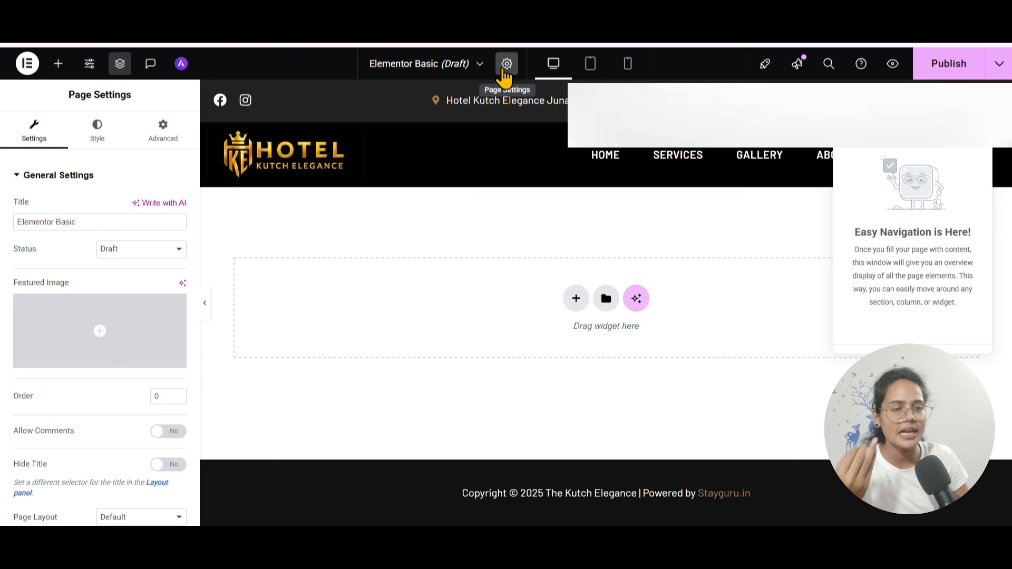
{"action": "left_click_drag", "start_coordinate": [114, 222], "coordinate": [3, 232]}
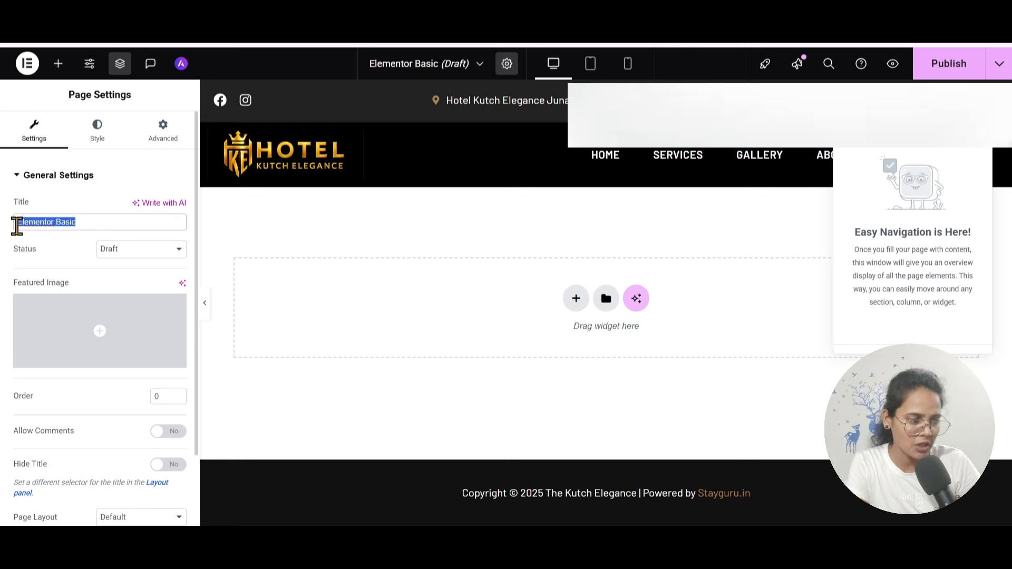
{"action": "left_click", "coordinate": [113, 252]}
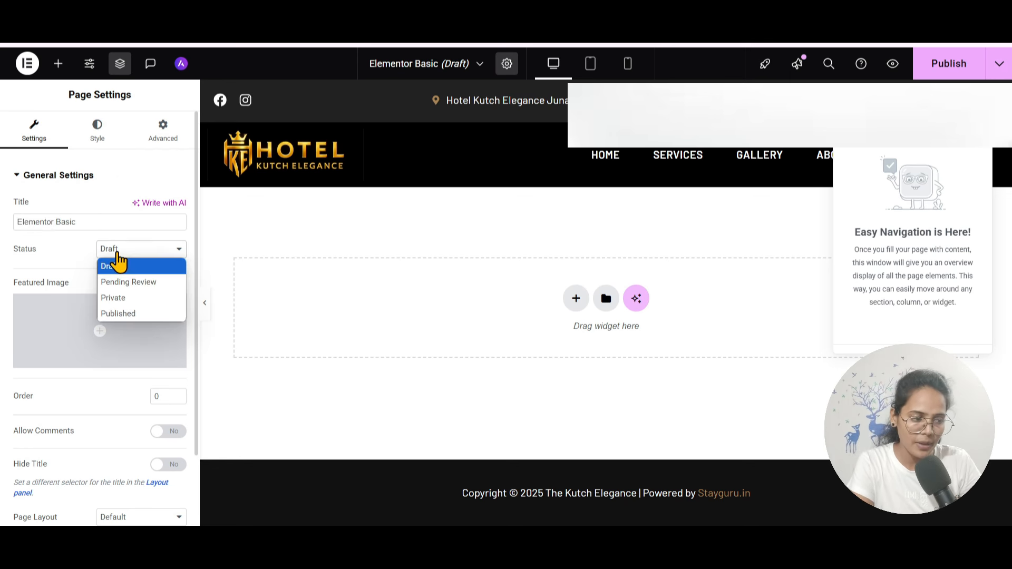
{"action": "left_click", "coordinate": [84, 270]}
{"action": "scroll", "coordinate": [74, 276], "scroll_direction": "down", "scroll_amount": 2}
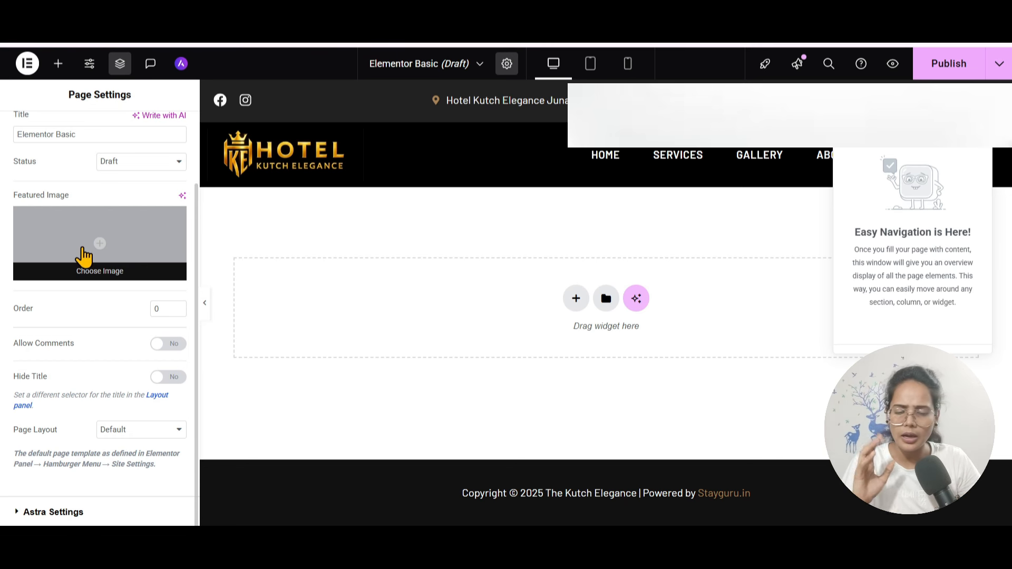
Step: Search Google for "digital marketing course" in a new browser tab and look through the results' titles and descriptions
{"action": "key", "text": "ctrl+t"}
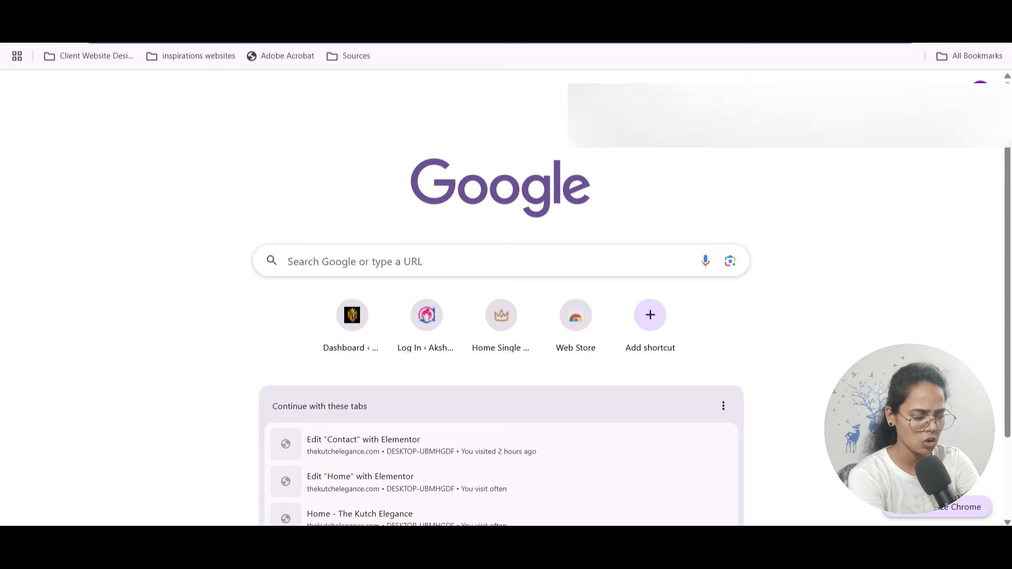
{"action": "type", "text": "digital"}
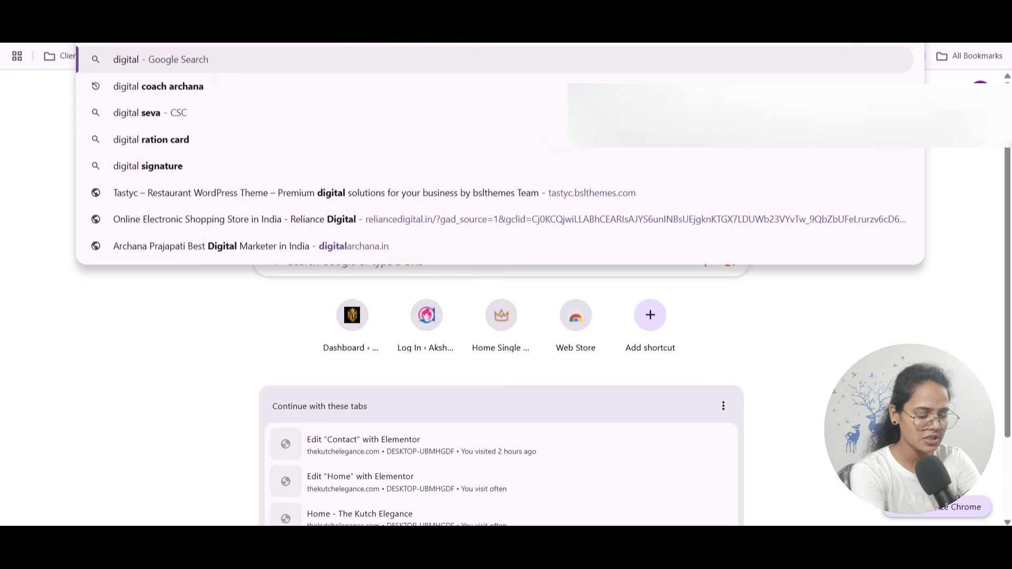
{"action": "type", "text": " marke"}
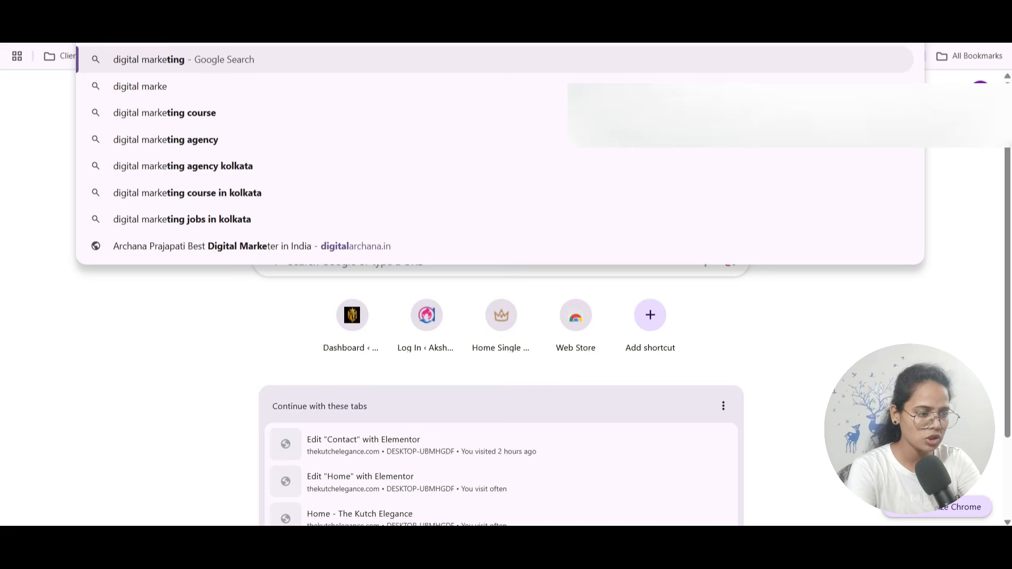
{"action": "key", "text": "Down"}
{"action": "key", "text": "Down"}
{"action": "key", "text": "Return"}
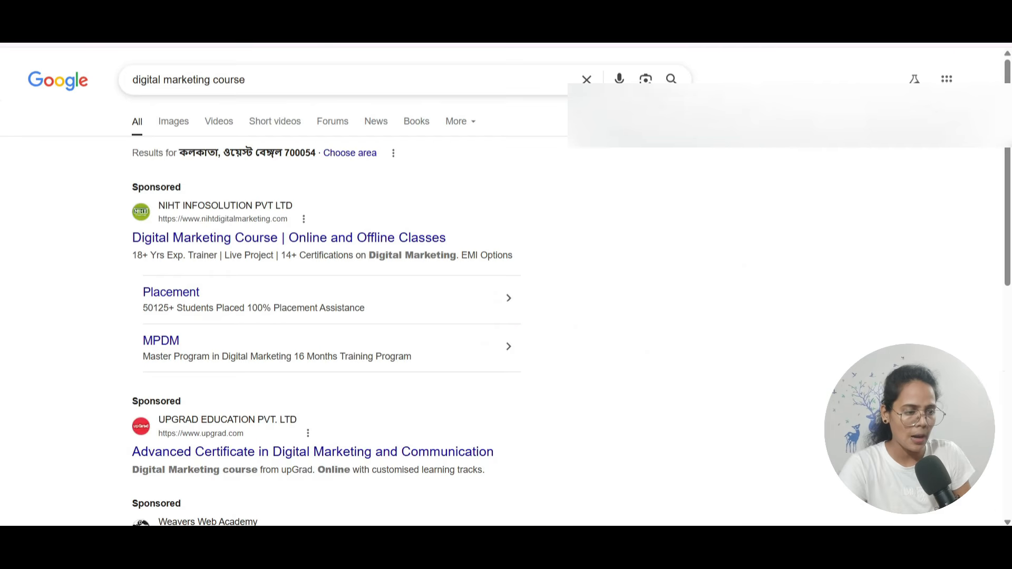
{"action": "scroll", "coordinate": [306, 223], "scroll_direction": "down", "scroll_amount": 5}
{"action": "scroll", "coordinate": [305, 224], "scroll_direction": "down", "scroll_amount": 10}
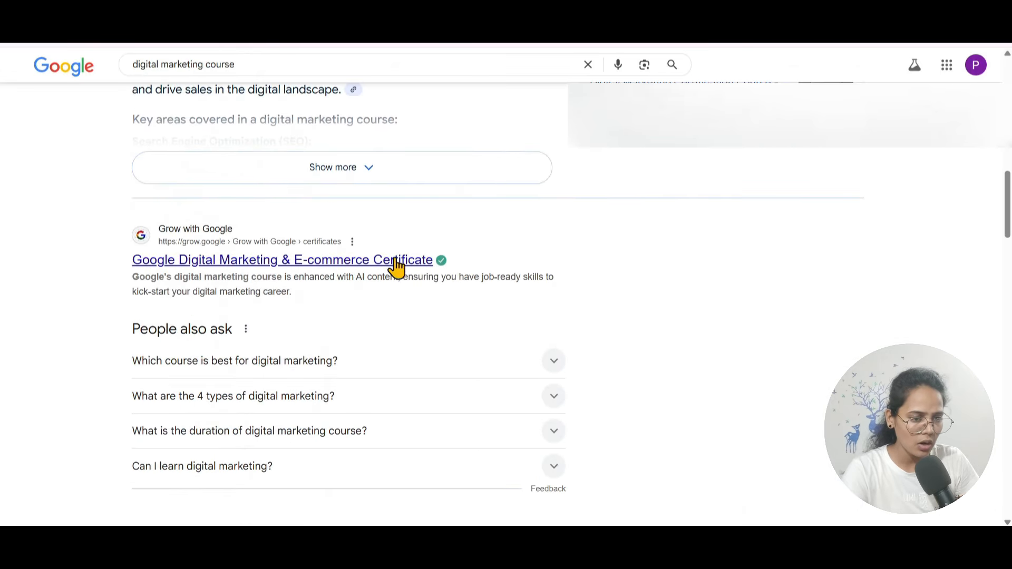
{"action": "scroll", "coordinate": [743, 217], "scroll_direction": "up", "scroll_amount": 3}
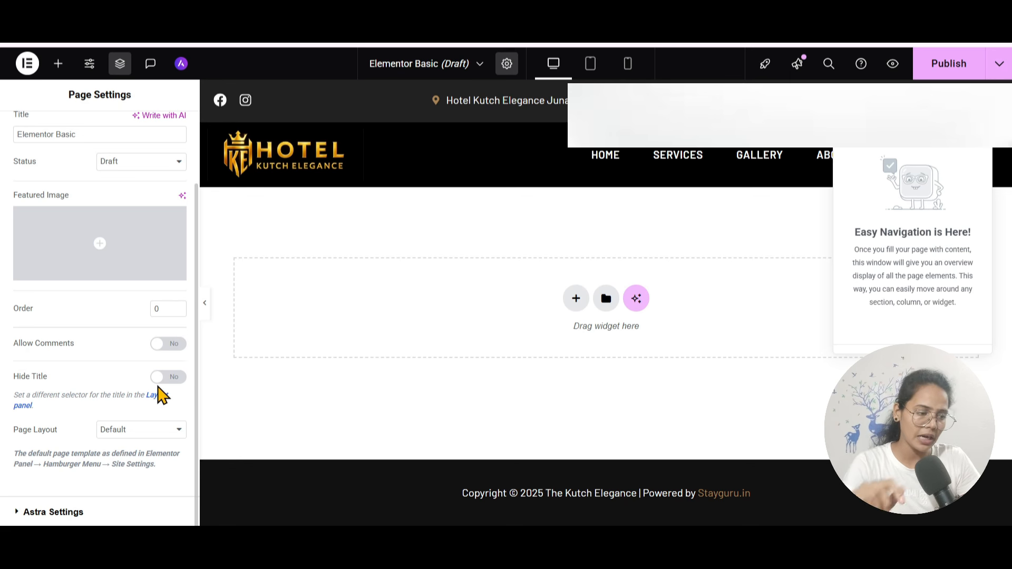
Step: Look through the page layout options and set the page layout to Theme
{"action": "left_click", "coordinate": [131, 437]}
{"action": "left_click", "coordinate": [125, 447]}
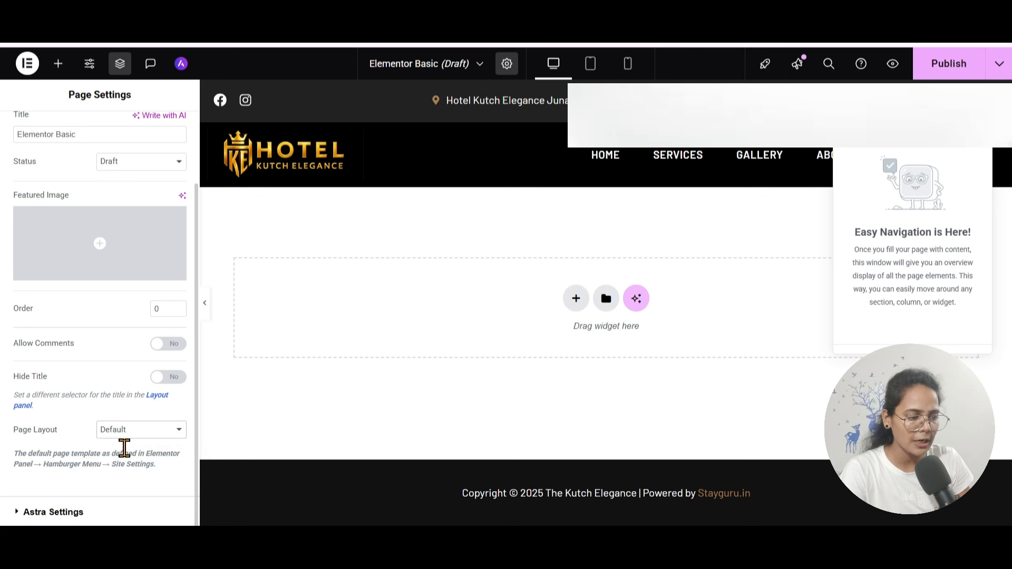
{"action": "left_click", "coordinate": [132, 433]}
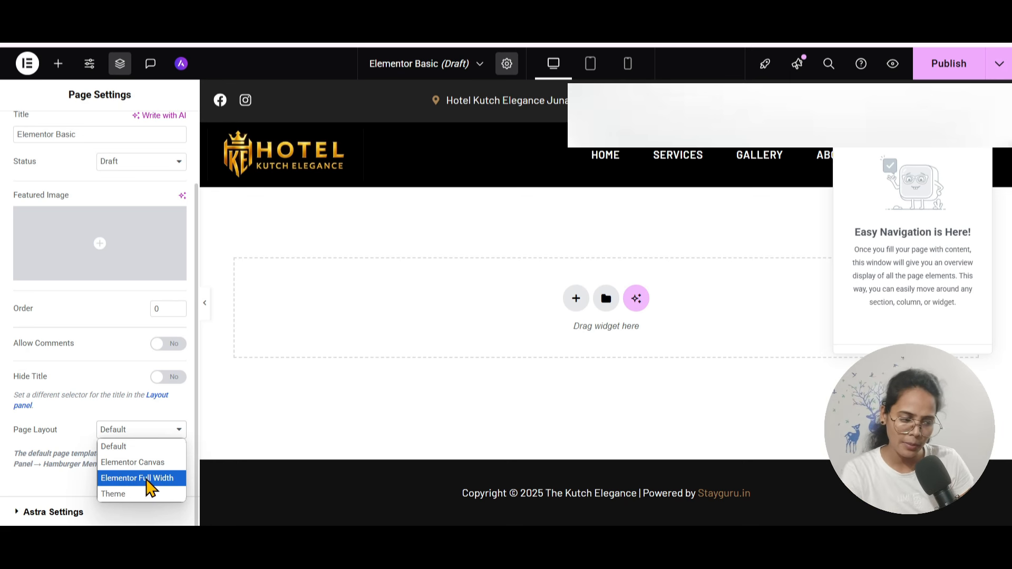
{"action": "left_click", "coordinate": [130, 495]}
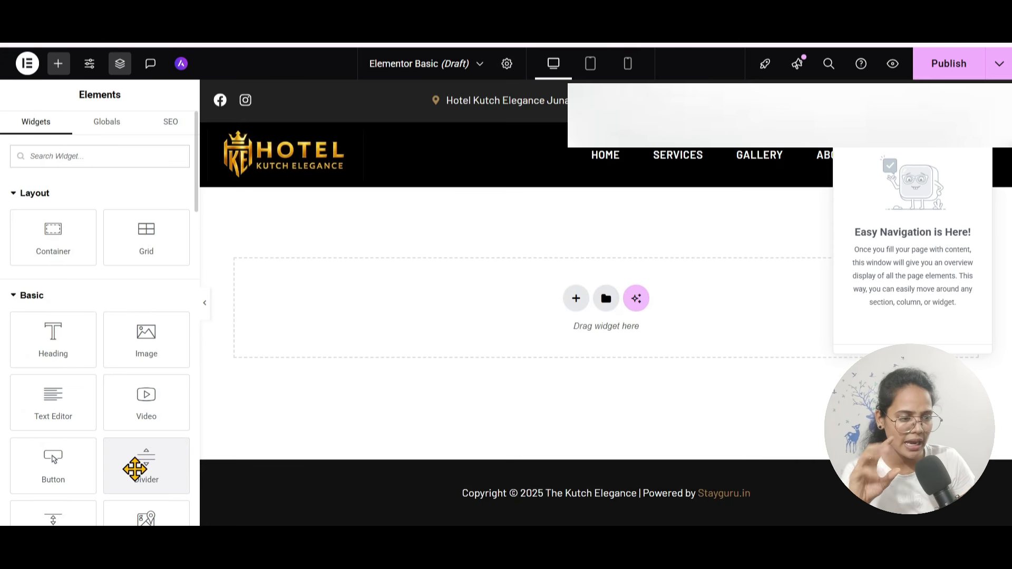
Step: Set the page layout to Elementor Full Width and check the choice in the page settings
{"action": "left_click", "coordinate": [508, 63]}
{"action": "scroll", "coordinate": [153, 432], "scroll_direction": "down", "scroll_amount": 3}
{"action": "left_click", "coordinate": [129, 440]}
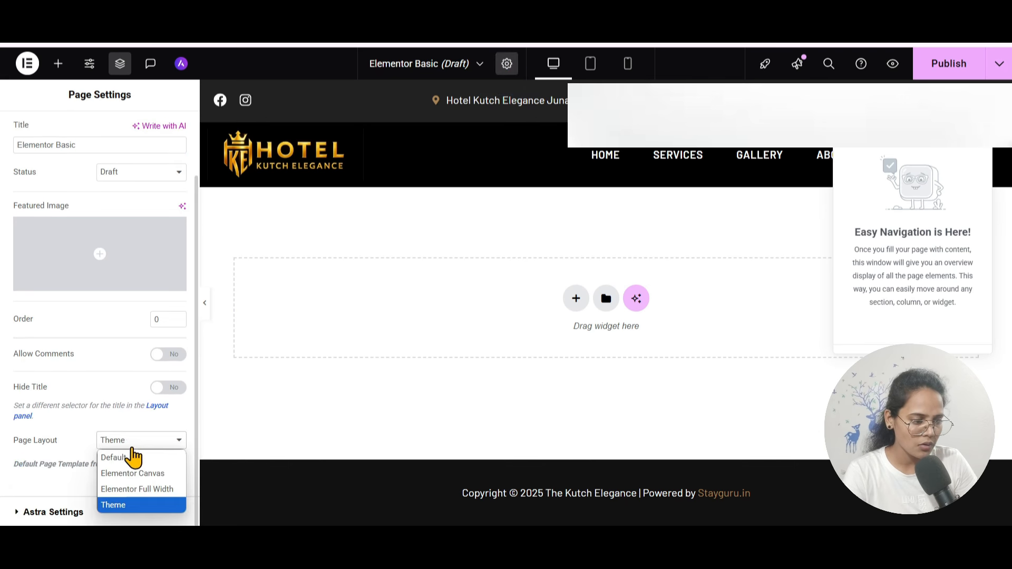
{"action": "left_click", "coordinate": [137, 489]}
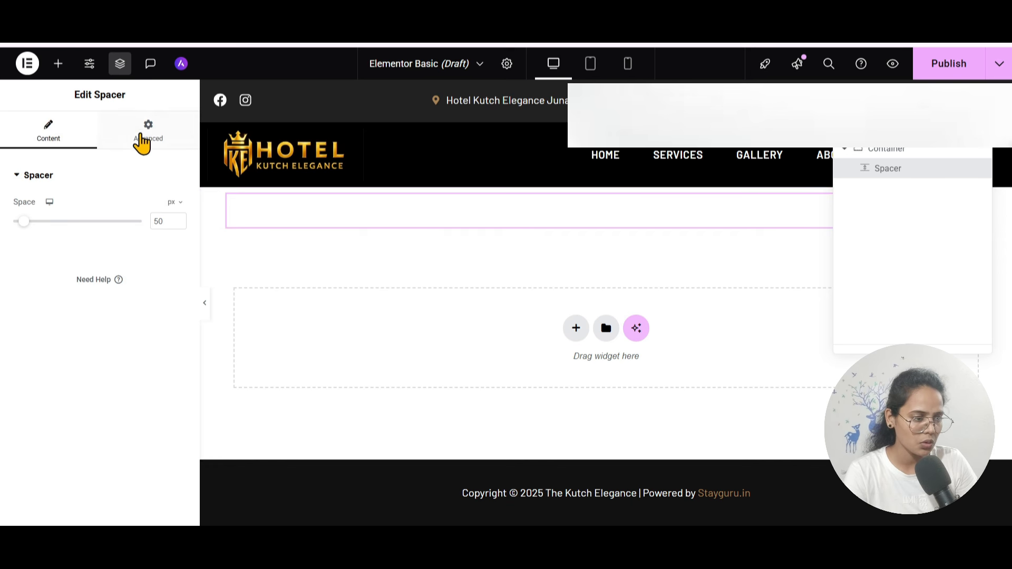
{"action": "left_click", "coordinate": [624, 182]}
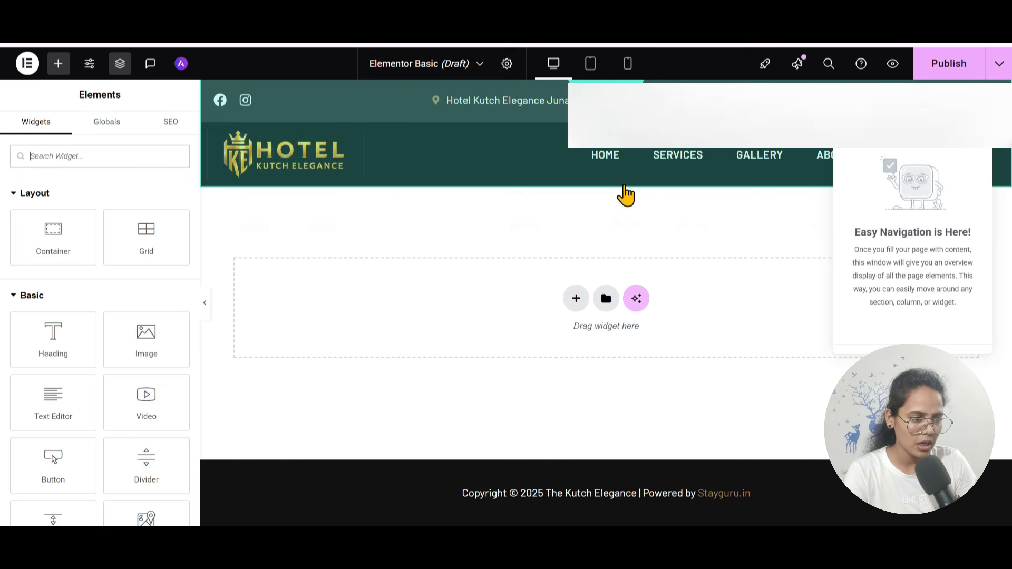
{"action": "left_click", "coordinate": [507, 64]}
{"action": "scroll", "coordinate": [106, 393], "scroll_direction": "down", "scroll_amount": 2}
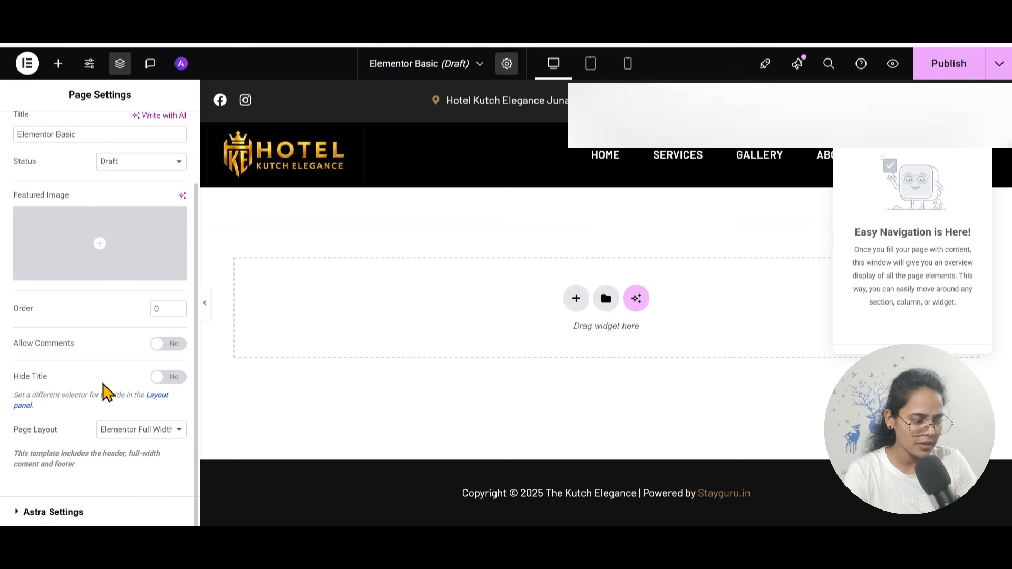
{"action": "scroll", "coordinate": [153, 221], "scroll_direction": "up", "scroll_amount": 2}
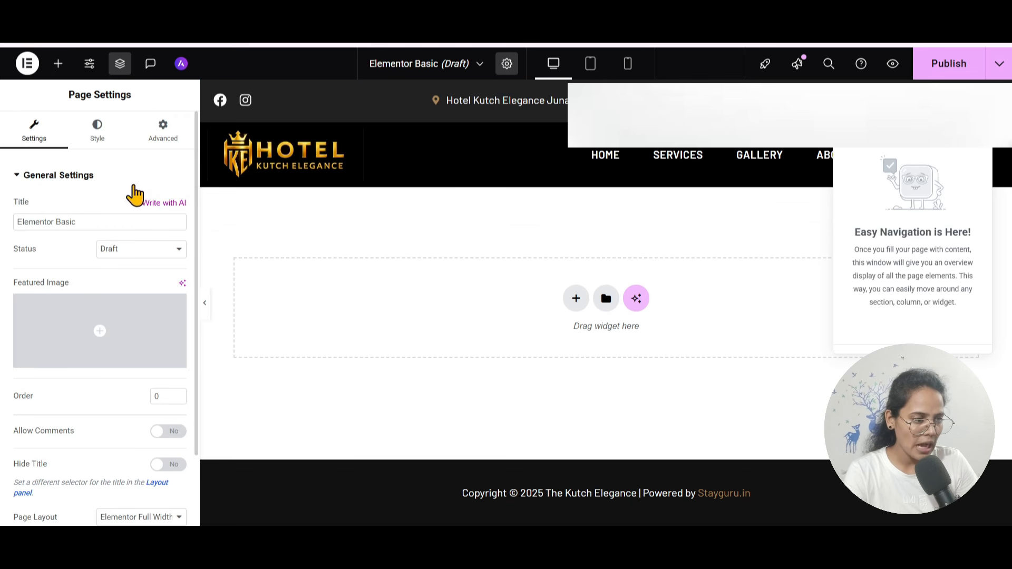
Step: Try a classic body background in black (#000000) in the page's style settings, and reset it
{"action": "left_click", "coordinate": [100, 138]}
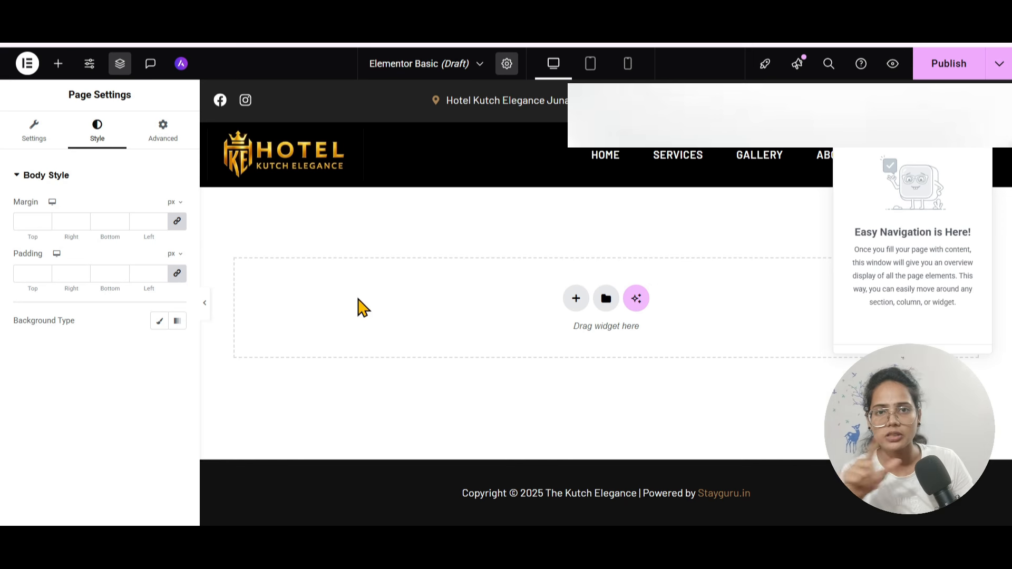
{"action": "left_click", "coordinate": [159, 322]}
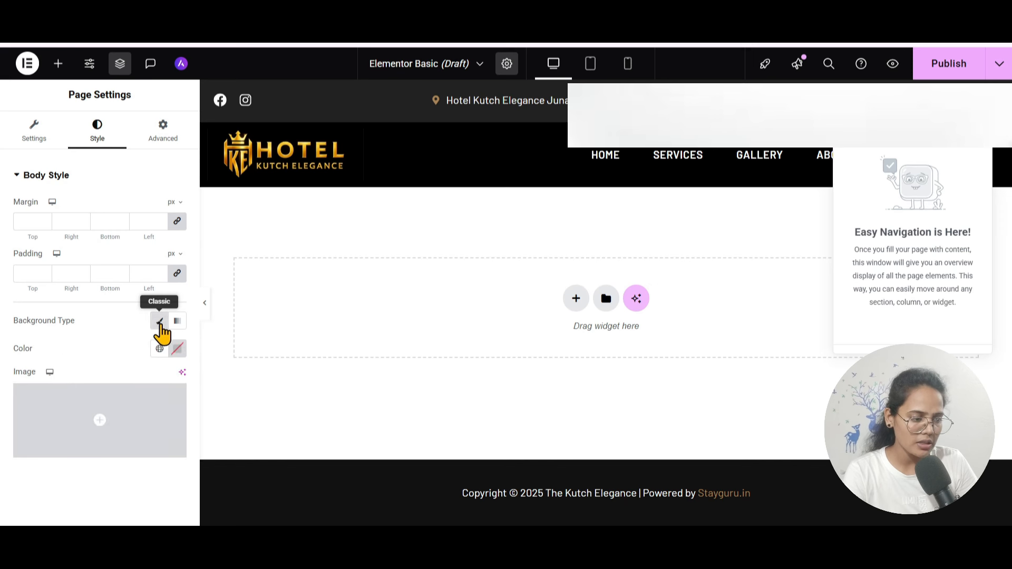
{"action": "left_click", "coordinate": [177, 349]}
{"action": "left_click_drag", "start_coordinate": [146, 272], "coordinate": [61, 317]}
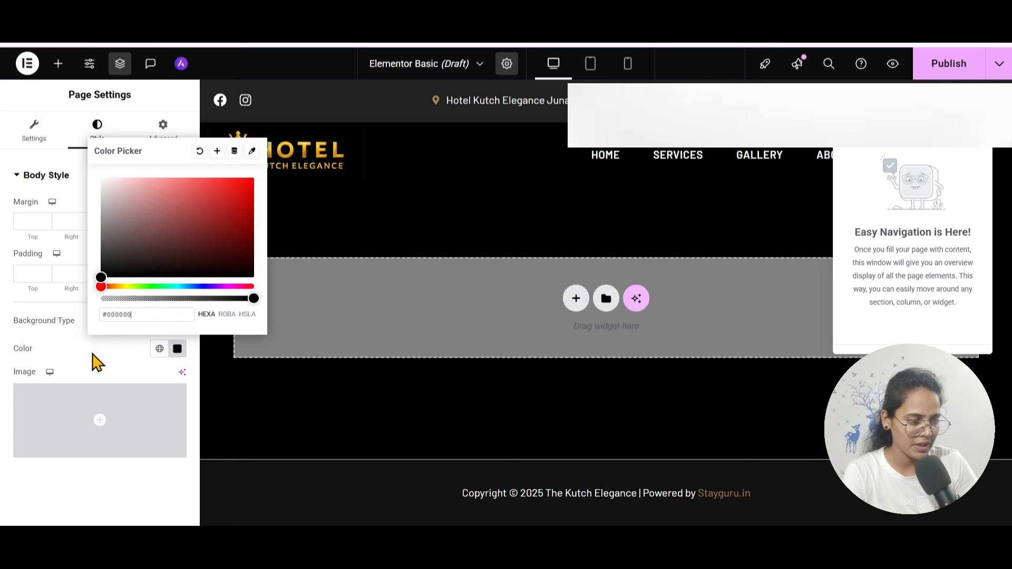
{"action": "left_click", "coordinate": [199, 151]}
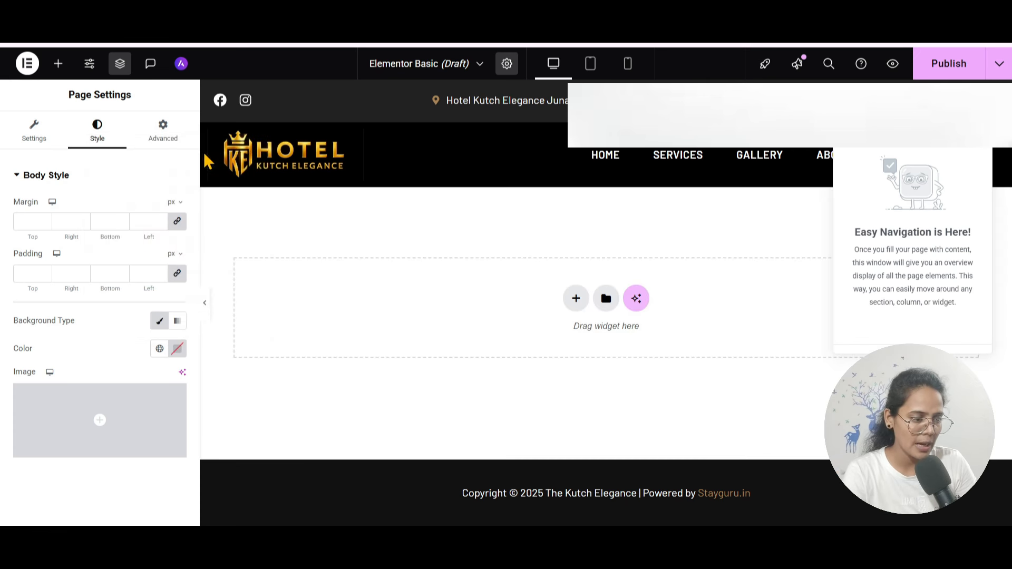
{"action": "left_click", "coordinate": [159, 321]}
Step: Examine the page's Custom CSS and Scroll Snap settings, and return to the general page settings
{"action": "left_click", "coordinate": [163, 138]}
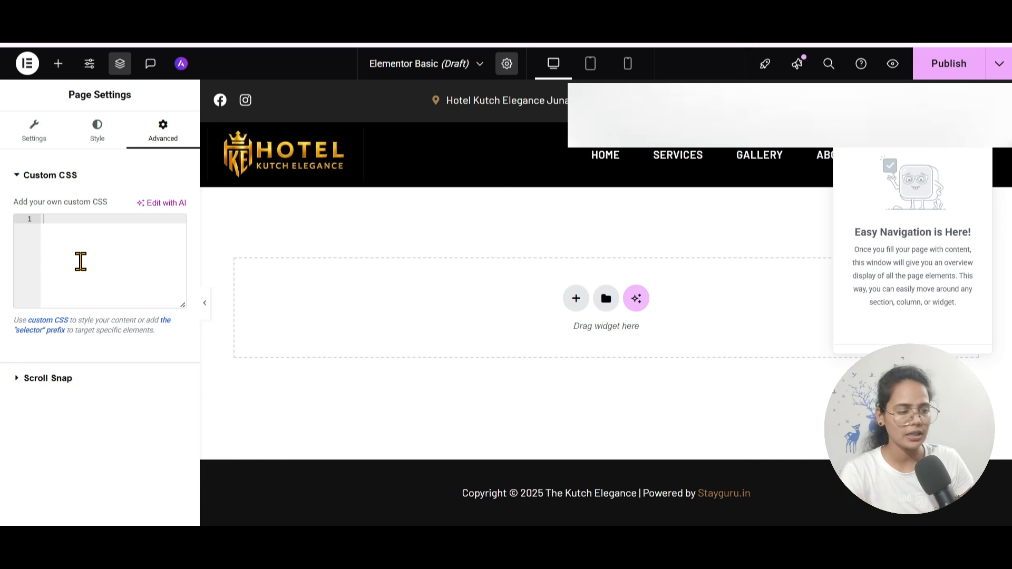
{"action": "left_click", "coordinate": [34, 132]}
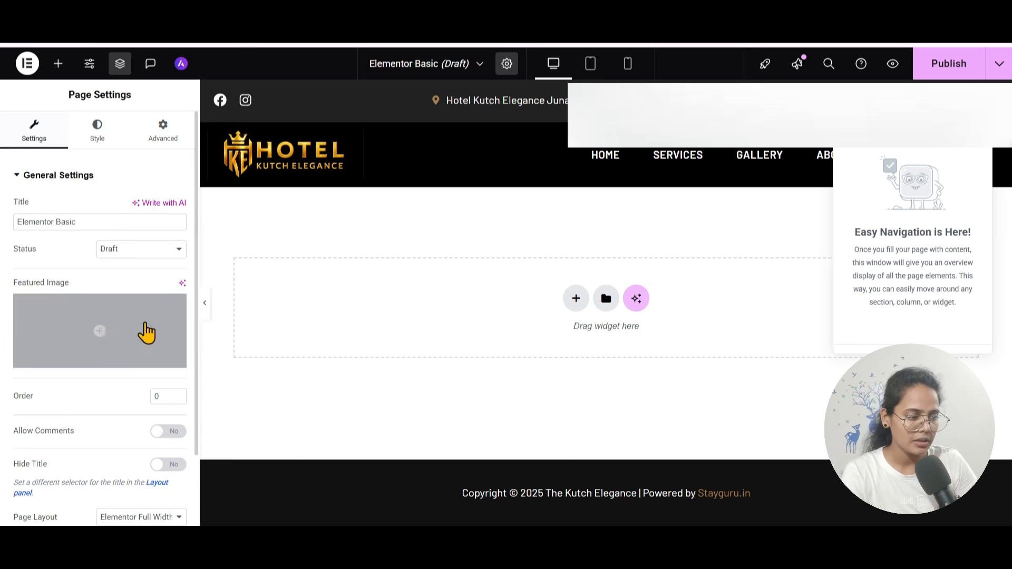
{"action": "scroll", "coordinate": [146, 332], "scroll_direction": "down", "scroll_amount": 2}
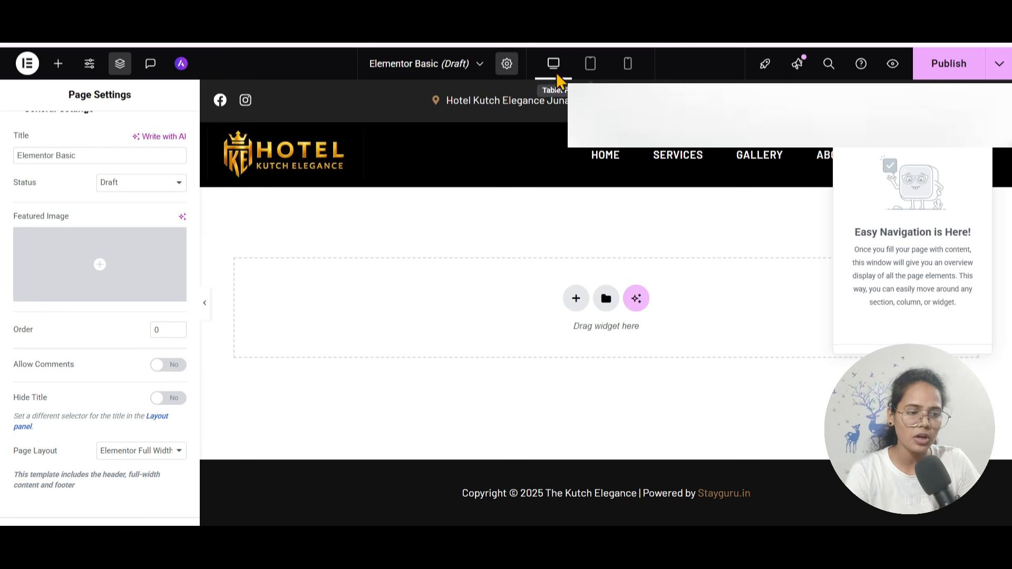
Step: Preview the page in tablet and mobile views and return to desktop view
{"action": "left_click", "coordinate": [591, 65]}
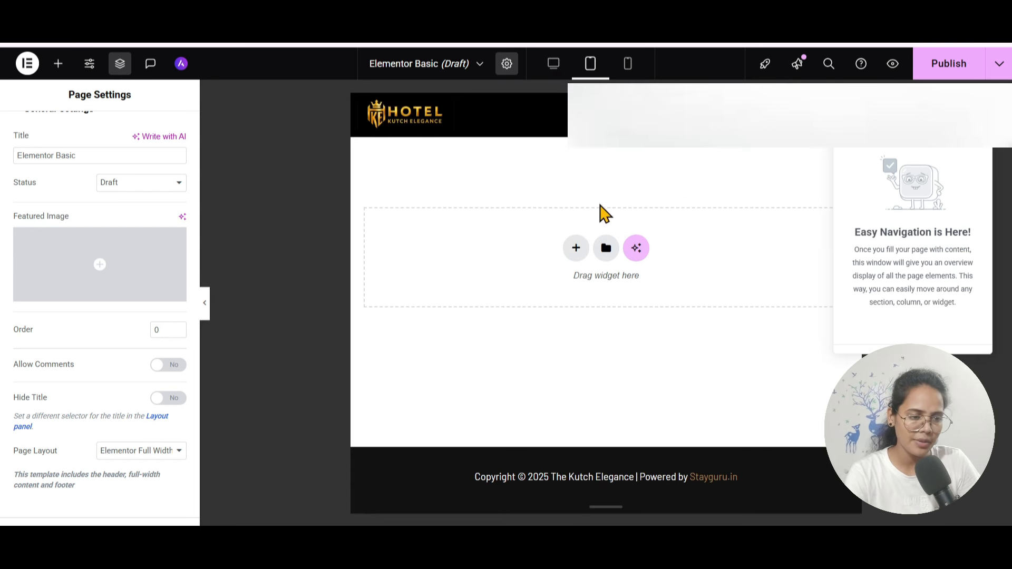
{"action": "left_click", "coordinate": [627, 65]}
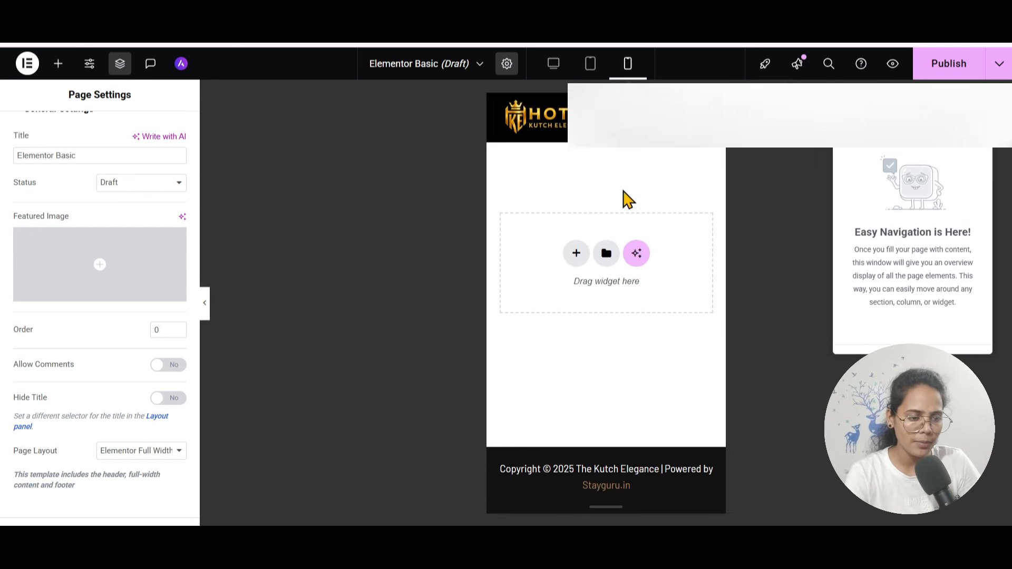
{"action": "left_click", "coordinate": [555, 71]}
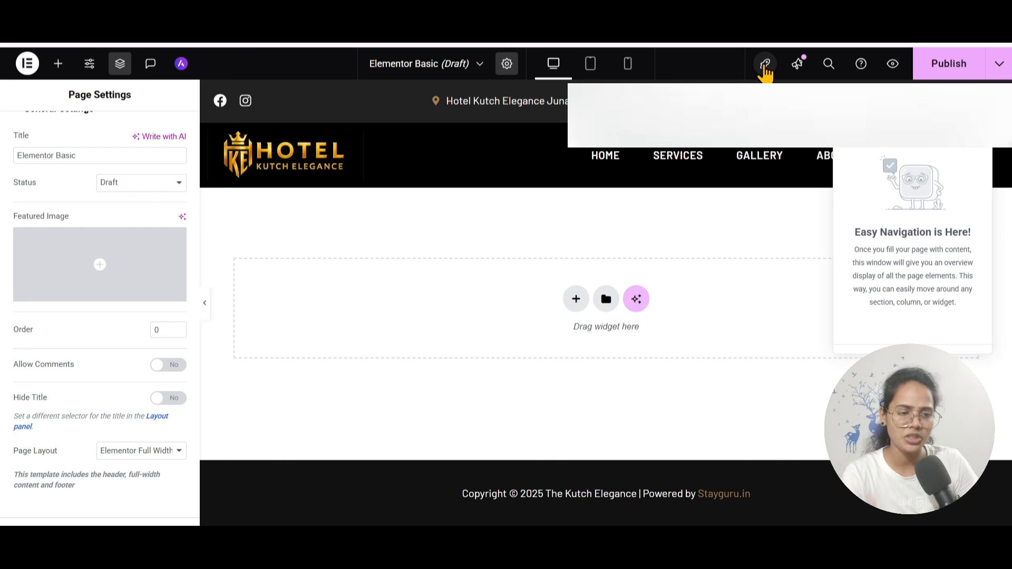
Step: View the "Add your logo" item in the productivity checklist and the What's New announcements
{"action": "left_click", "coordinate": [763, 63]}
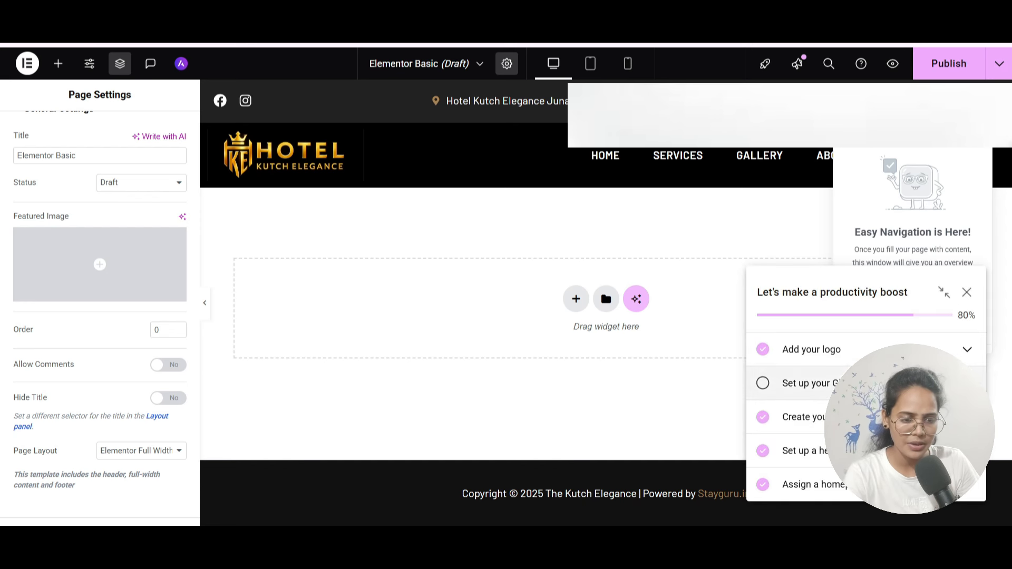
{"action": "left_click", "coordinate": [849, 357]}
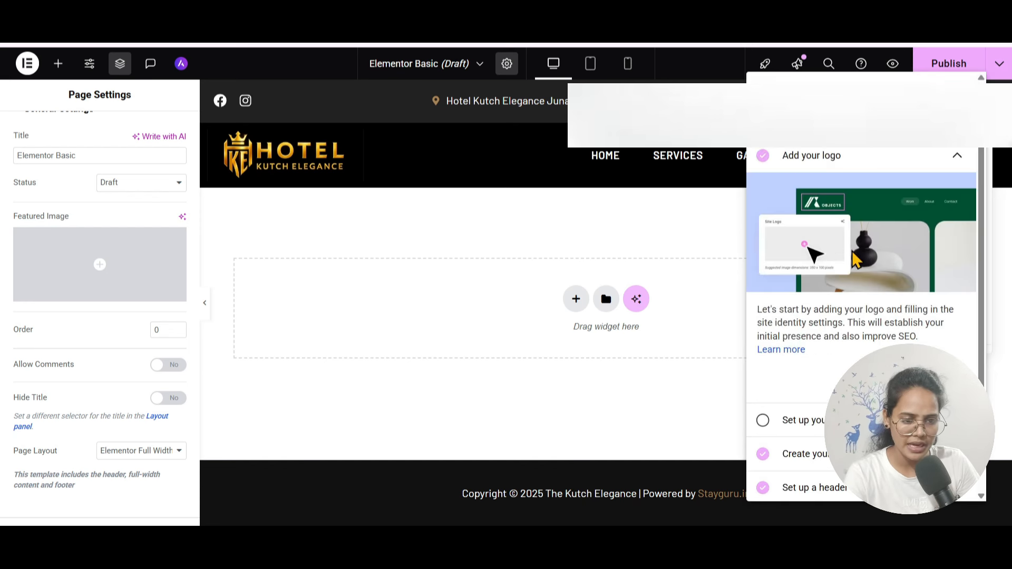
{"action": "left_click", "coordinate": [955, 154]}
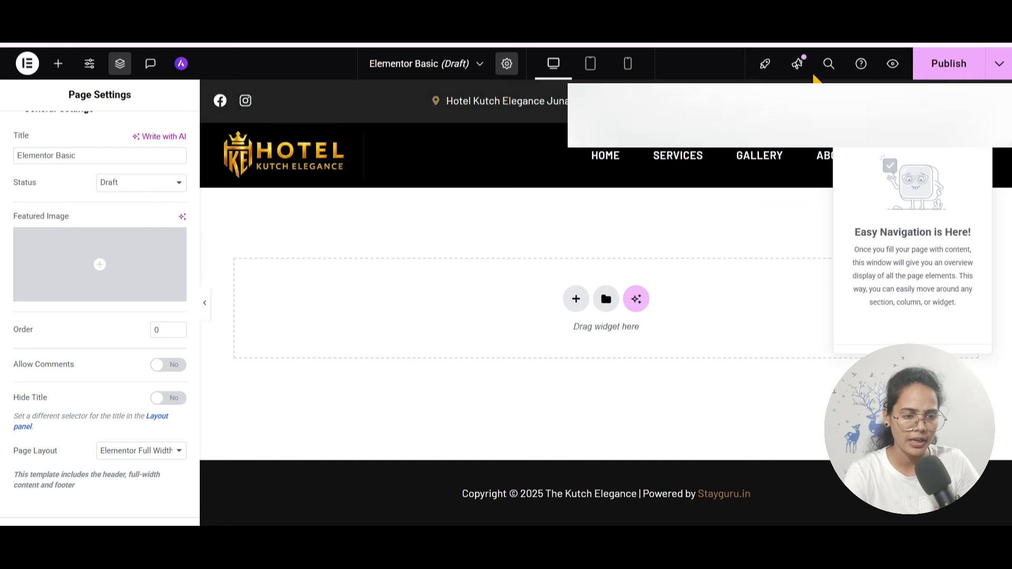
{"action": "left_click", "coordinate": [797, 63]}
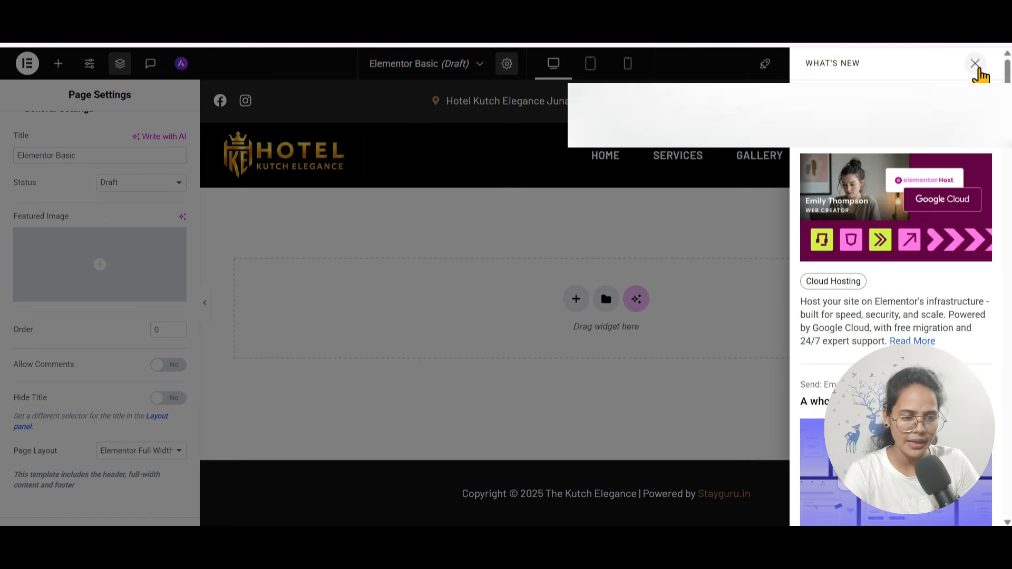
{"action": "left_click", "coordinate": [976, 68]}
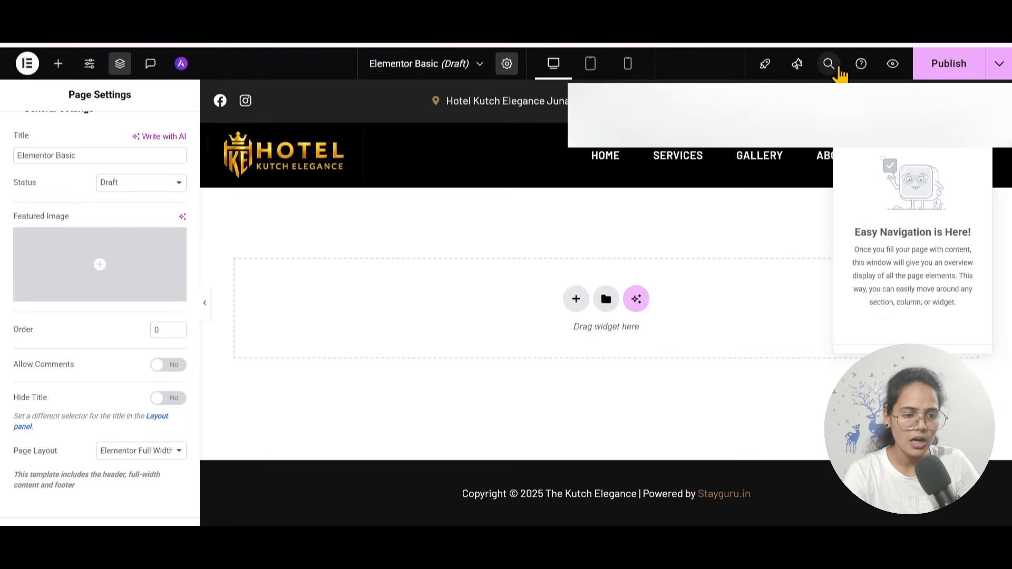
Step: Open and close the Finder search, and show the additional publishing options
{"action": "left_click", "coordinate": [835, 65]}
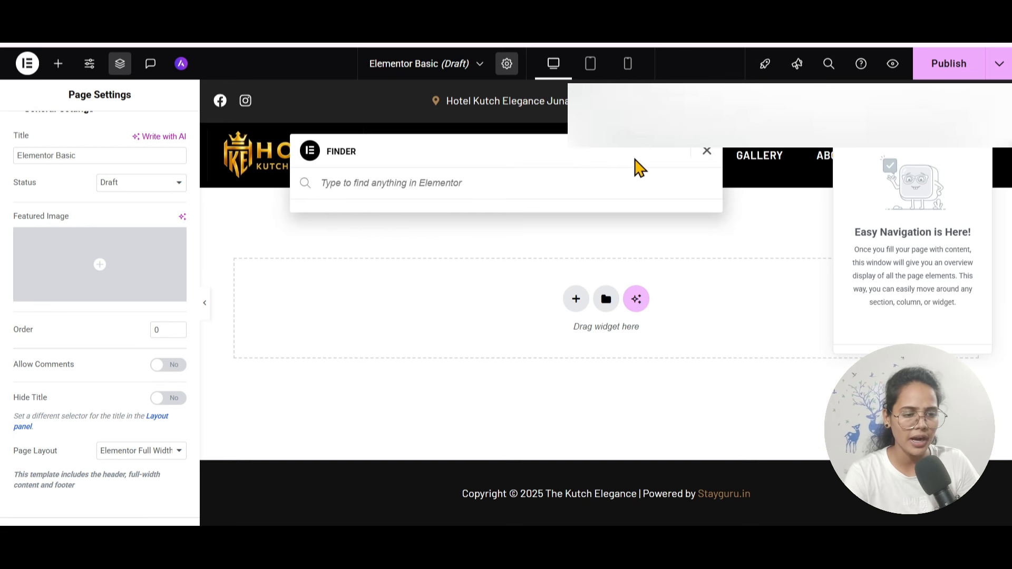
{"action": "left_click", "coordinate": [707, 153]}
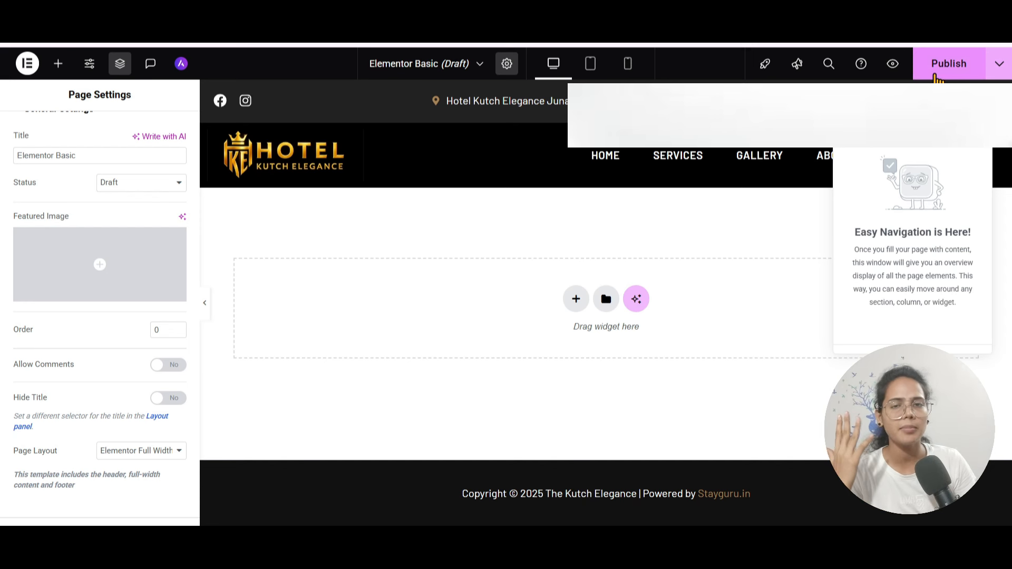
{"action": "left_click", "coordinate": [999, 63]}
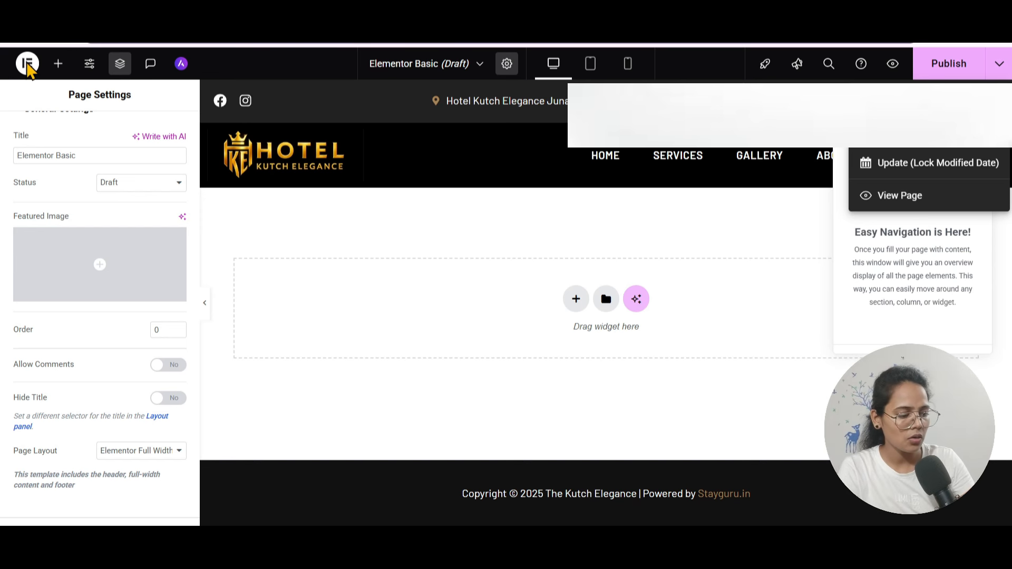
Step: Open thekutchelegance.com/wp-admin in a new browser tab and go to the Elementor settings
{"action": "key", "text": "ctrl+t"}
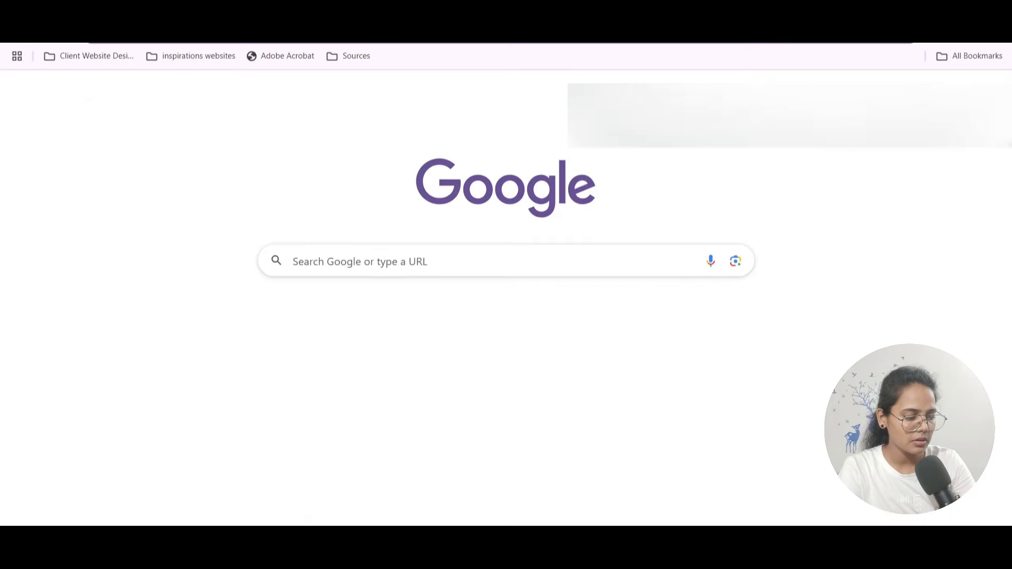
{"action": "type", "text": "https://thekutchelegance.com/wp-admin"}
{"action": "key", "text": "Return"}
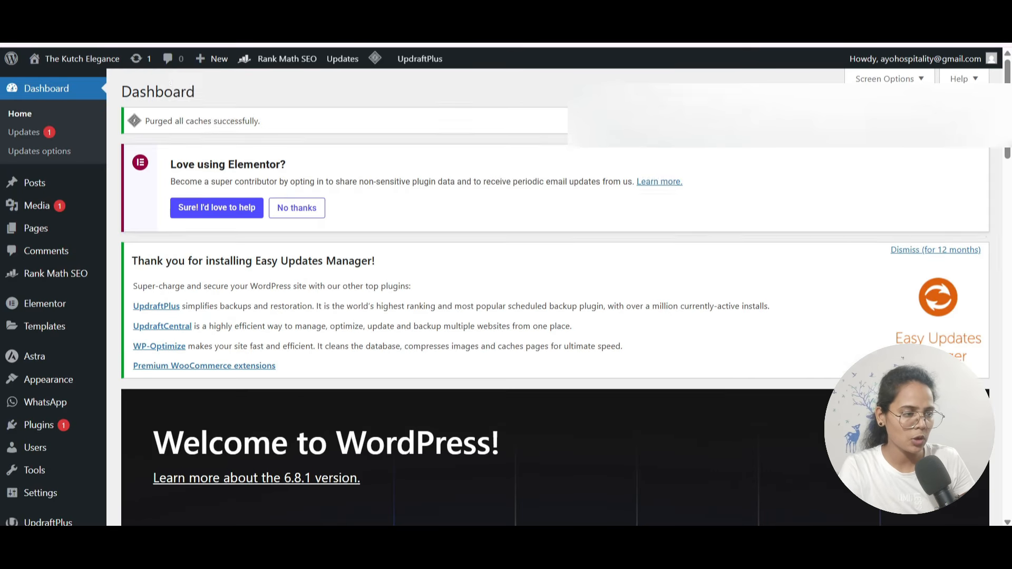
{"action": "scroll", "coordinate": [49, 388], "scroll_direction": "down", "scroll_amount": 4}
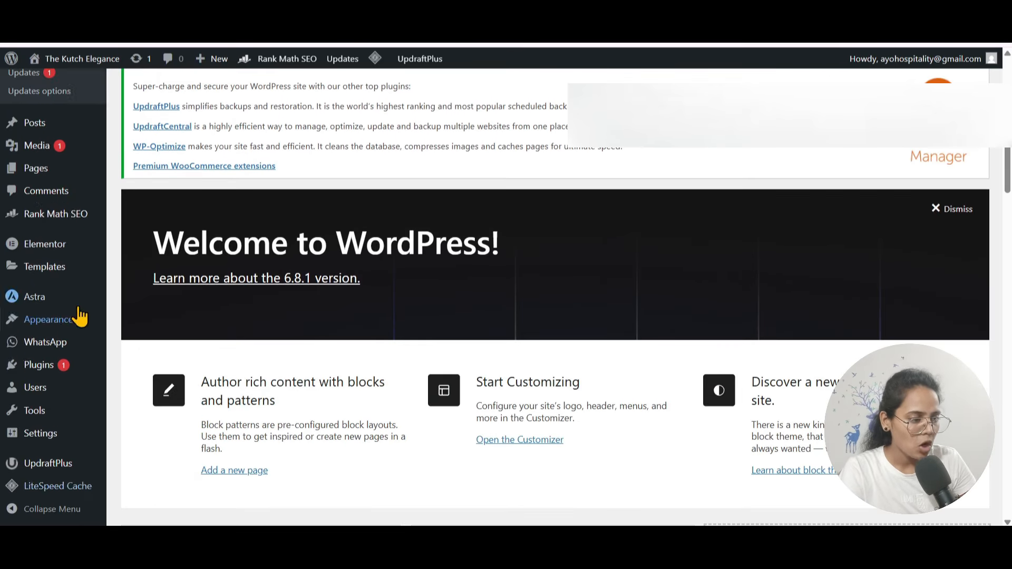
{"action": "mouse_move", "coordinate": [32, 244]}
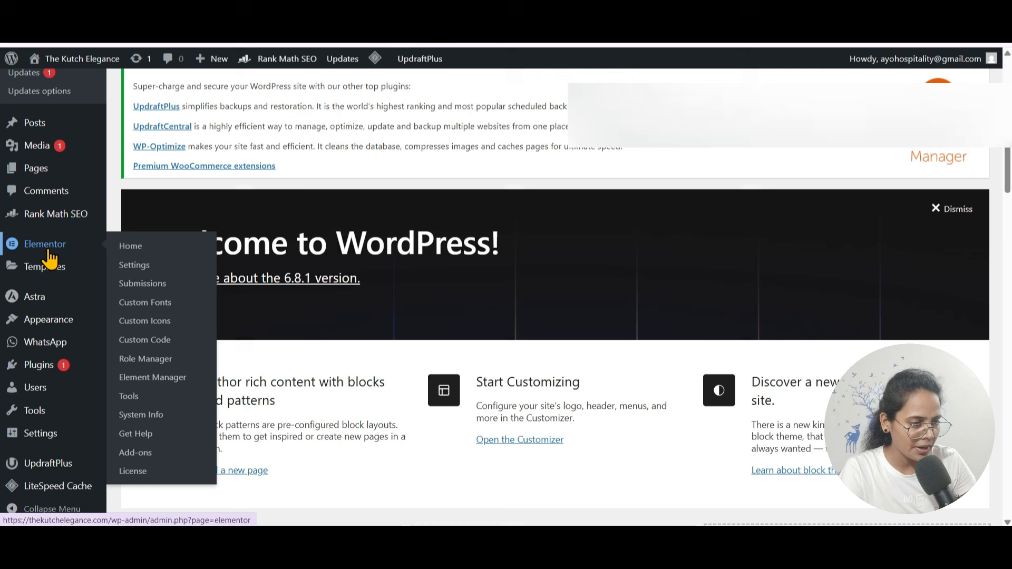
{"action": "left_click", "coordinate": [134, 265]}
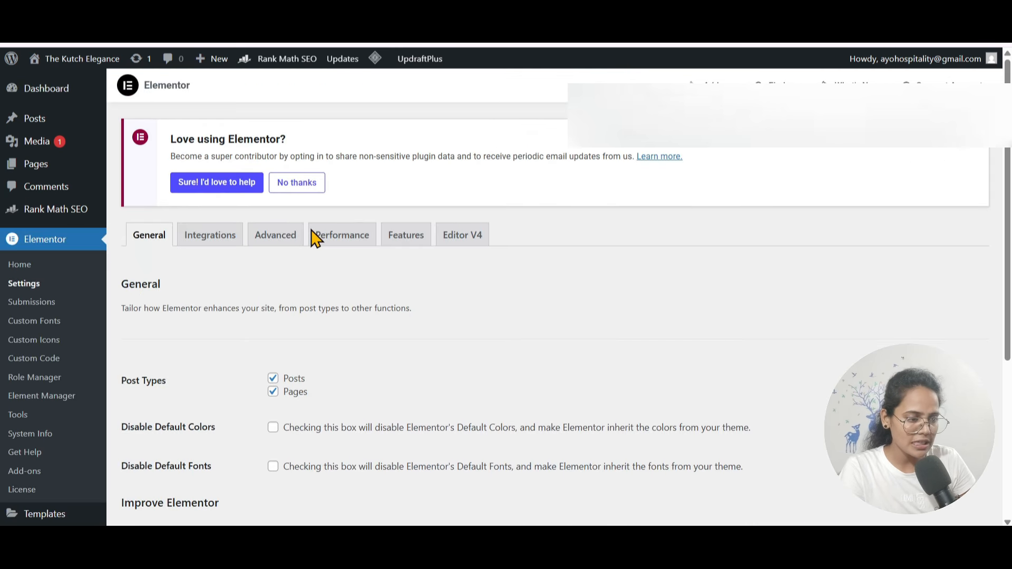
Step: Deactivate all of Elementor's experiments and features, and save the changes
{"action": "scroll", "coordinate": [470, 262], "scroll_direction": "down", "scroll_amount": 1}
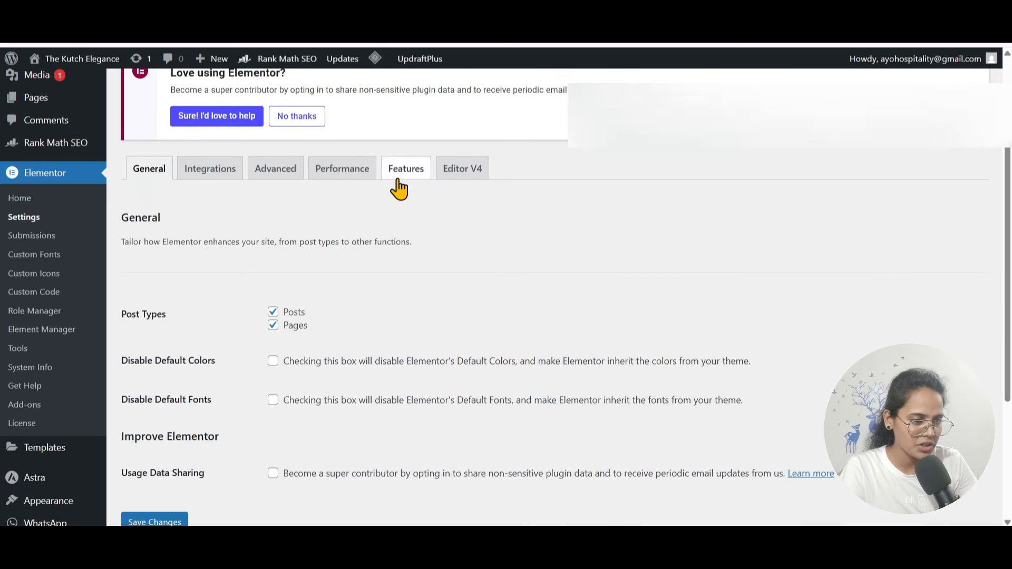
{"action": "left_click", "coordinate": [399, 185]}
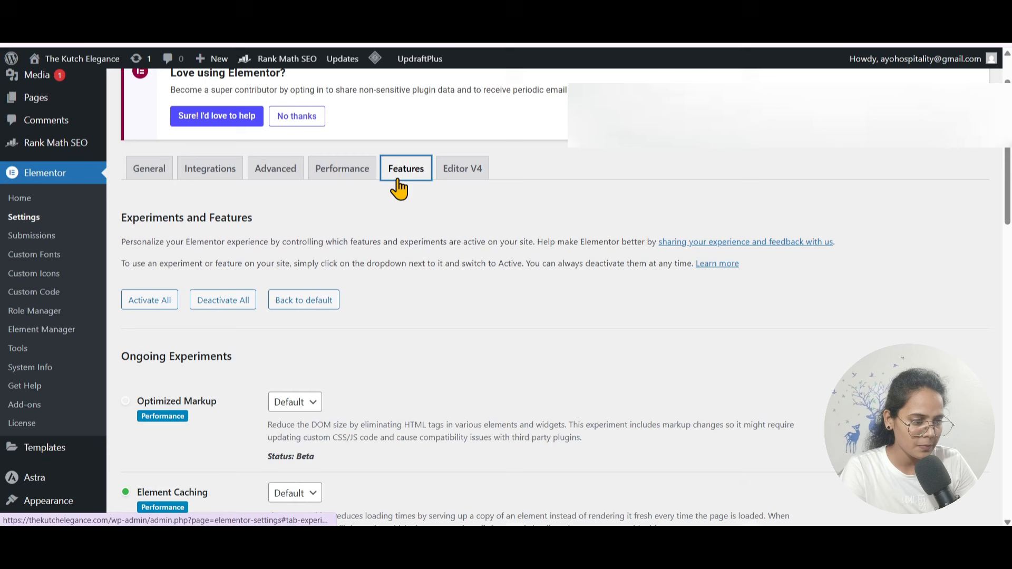
{"action": "left_click", "coordinate": [231, 307]}
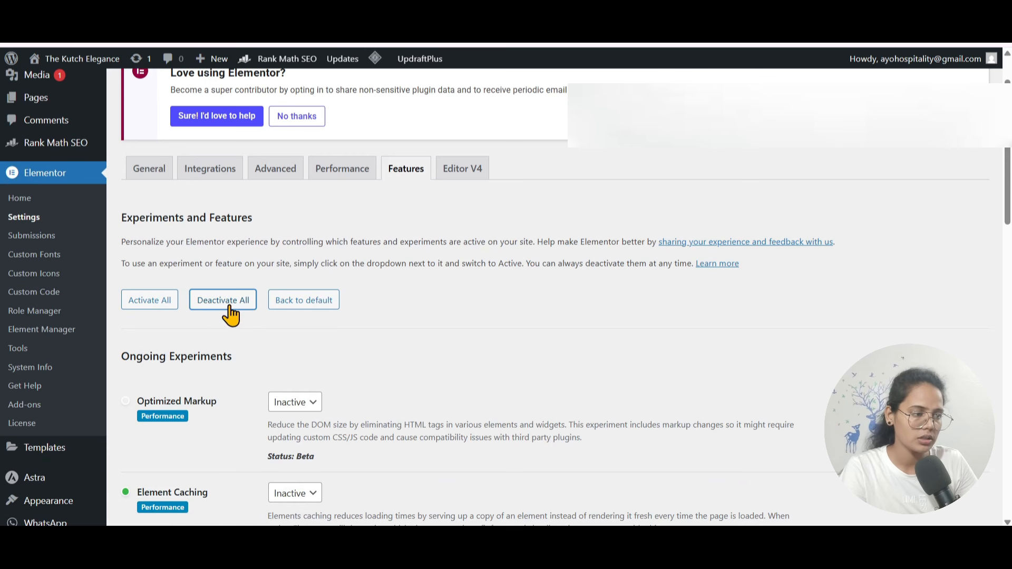
{"action": "scroll", "coordinate": [231, 315], "scroll_direction": "down", "scroll_amount": 2}
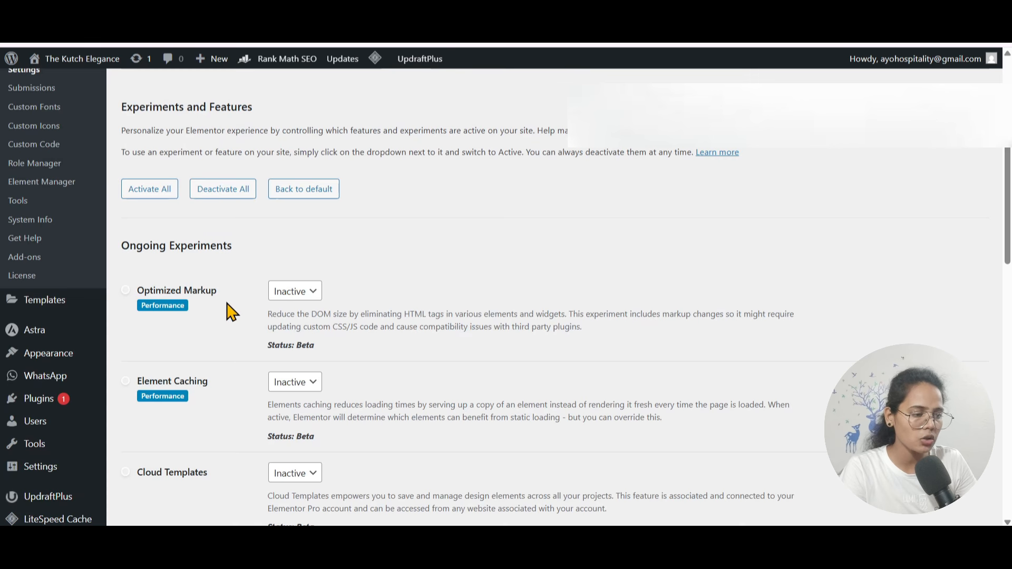
{"action": "scroll", "coordinate": [278, 273], "scroll_direction": "down", "scroll_amount": 6}
{"action": "scroll", "coordinate": [277, 273], "scroll_direction": "down", "scroll_amount": 10}
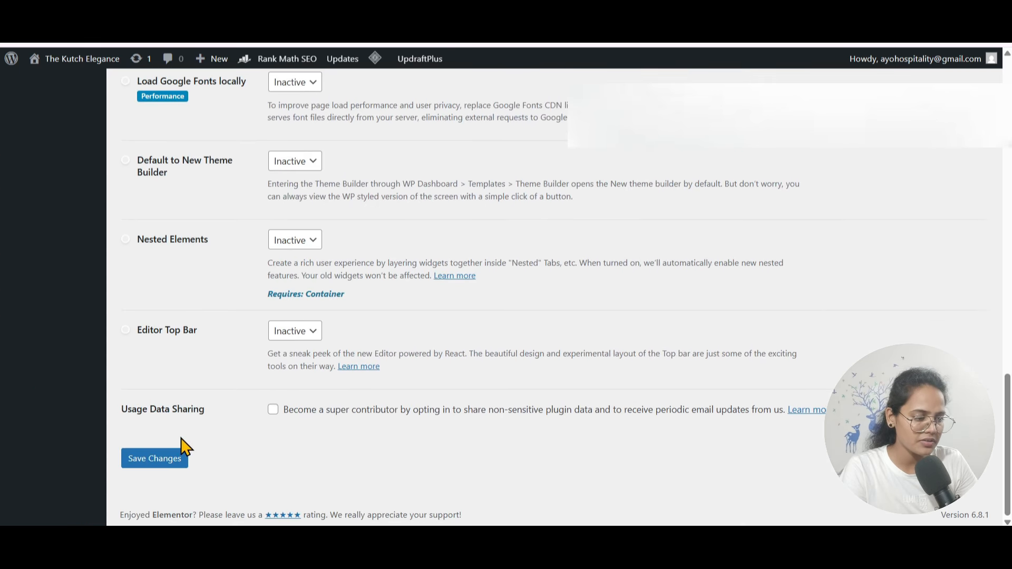
{"action": "left_click", "coordinate": [164, 467]}
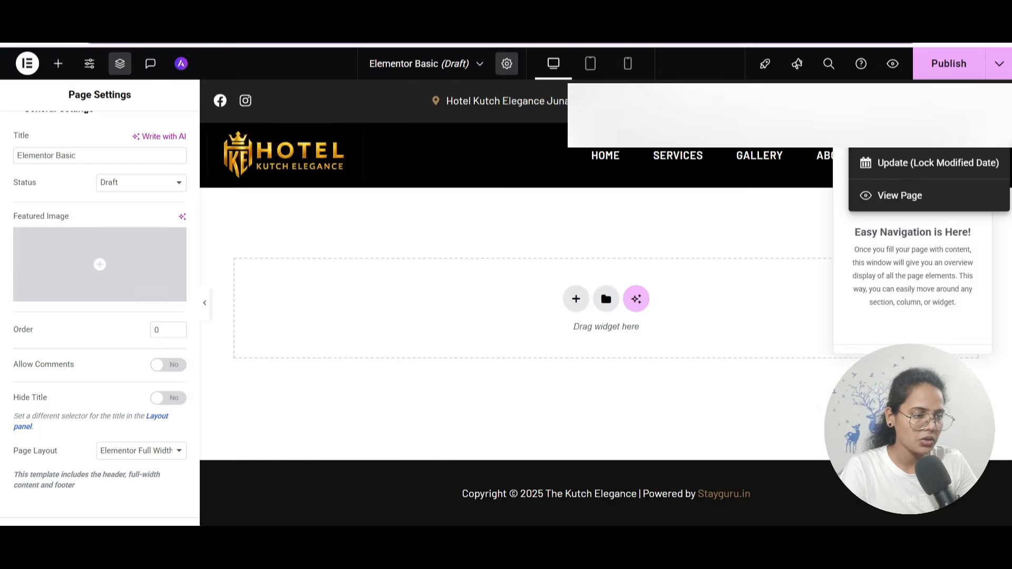
Step: Save the Elementor Basic draft and reload its editor, and place an Inner Section widget in the empty page area
{"action": "left_click", "coordinate": [997, 75]}
{"action": "left_click", "coordinate": [999, 63]}
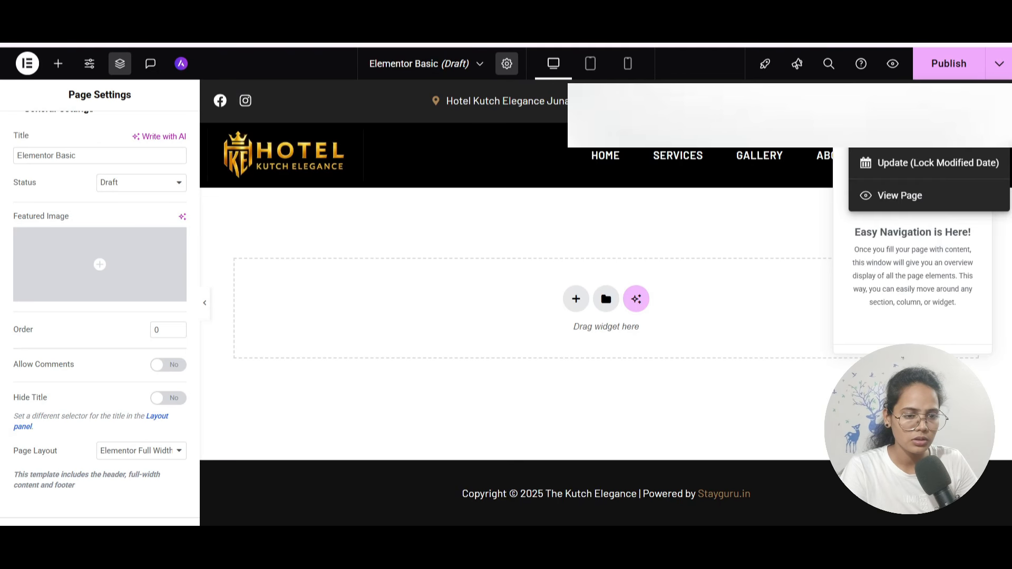
{"action": "left_click", "coordinate": [920, 101]}
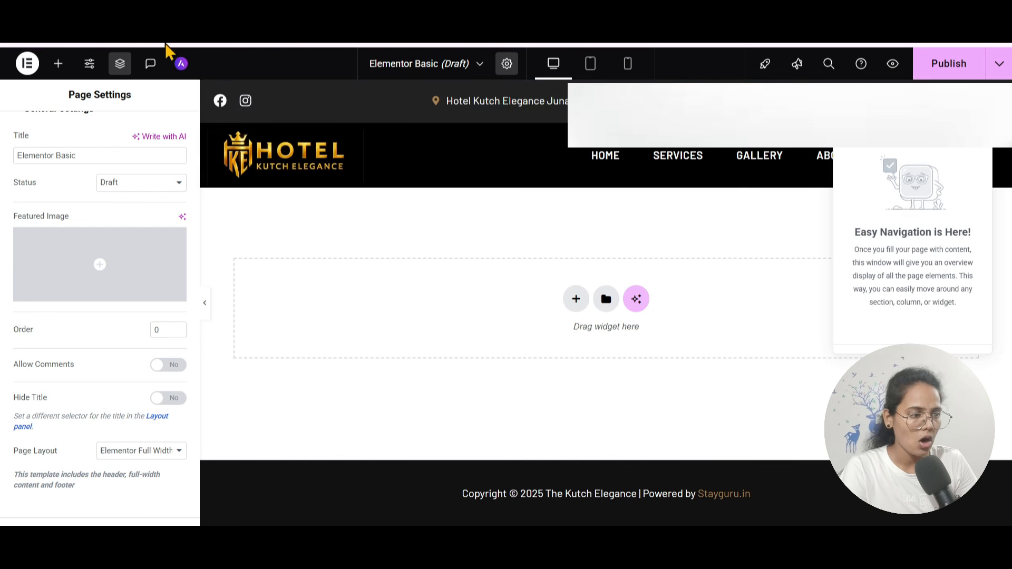
{"action": "left_click", "coordinate": [72, 35]}
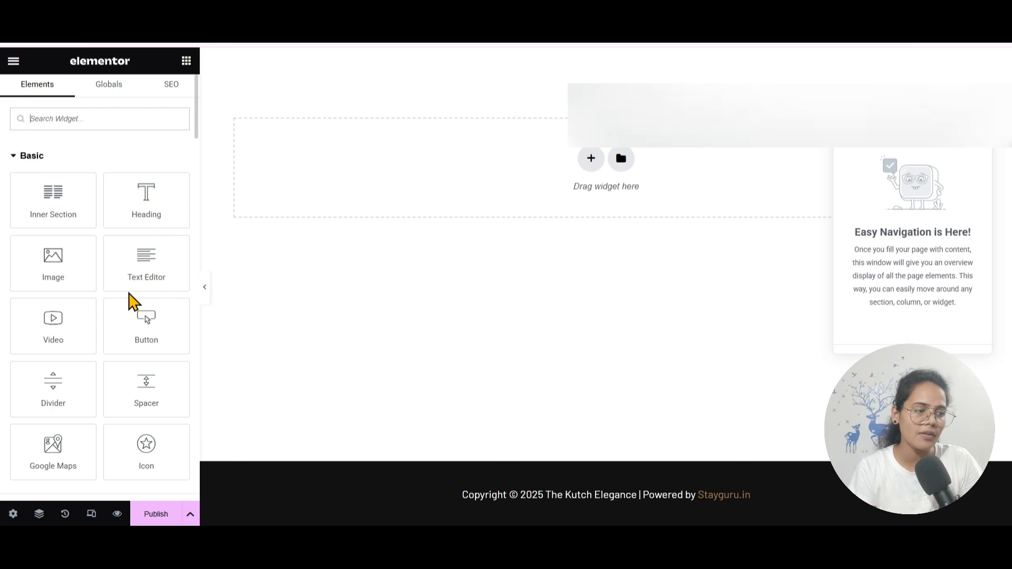
{"action": "left_click_drag", "start_coordinate": [64, 213], "coordinate": [507, 126]}
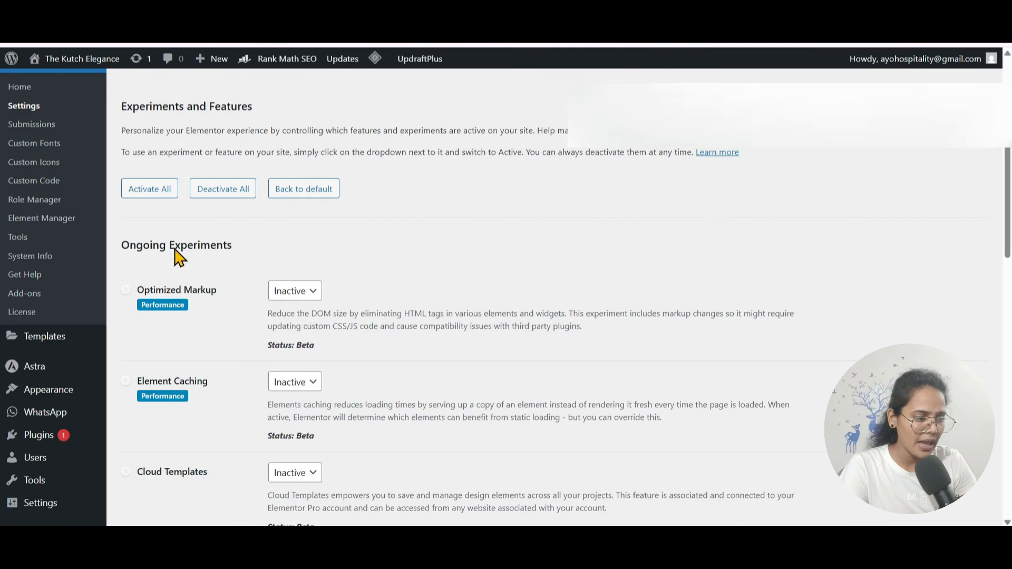
Step: Try activating all Elementor features, restore them to their default settings, and save the changes
{"action": "left_click", "coordinate": [153, 191]}
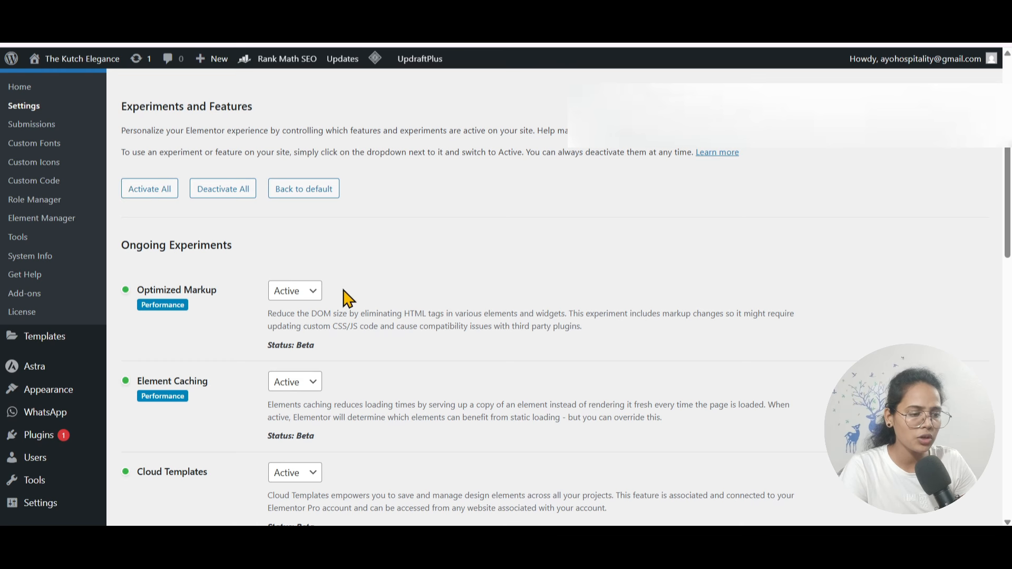
{"action": "left_click", "coordinate": [303, 191]}
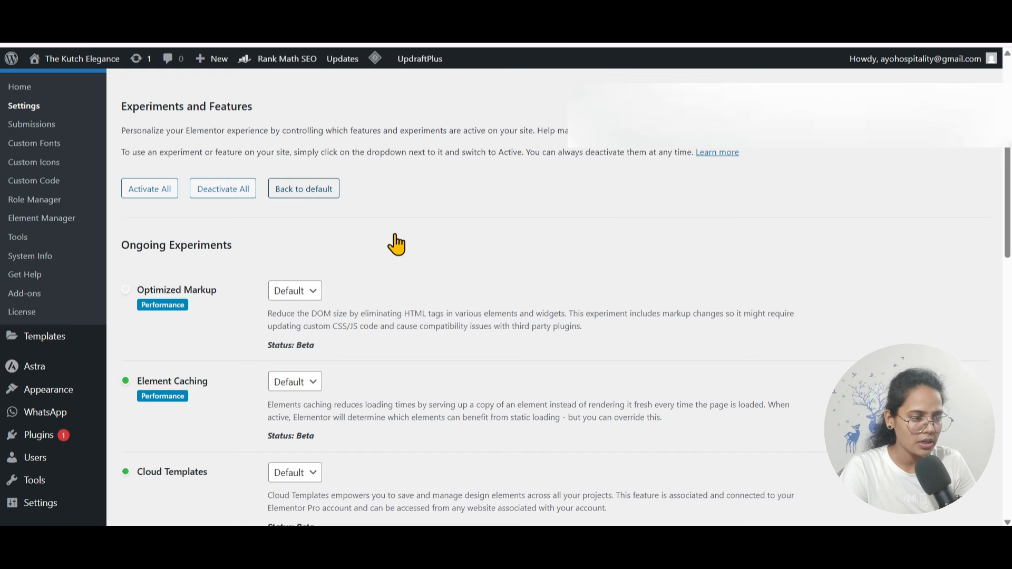
{"action": "scroll", "coordinate": [395, 241], "scroll_direction": "down", "scroll_amount": 15}
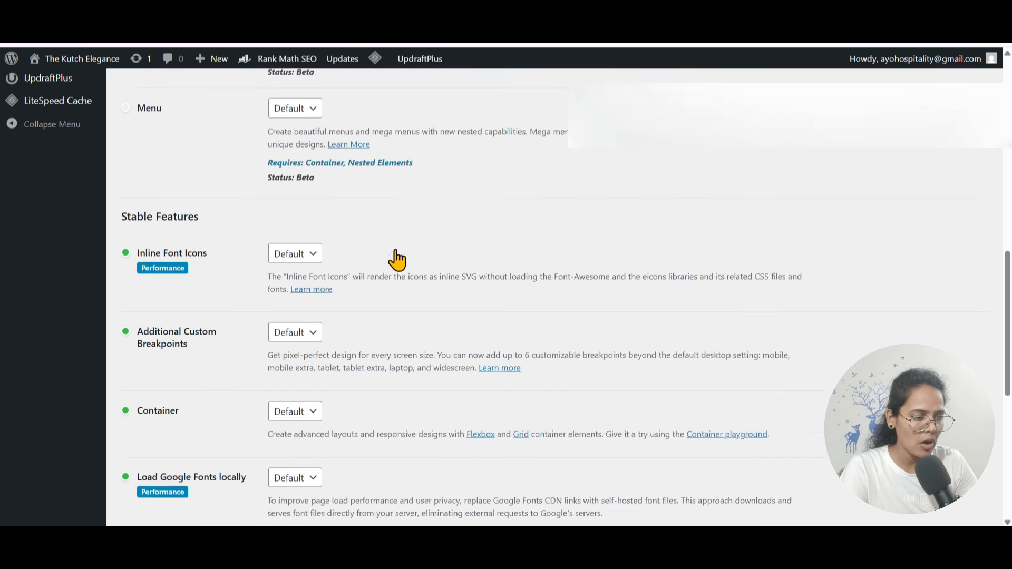
{"action": "left_click", "coordinate": [145, 466]}
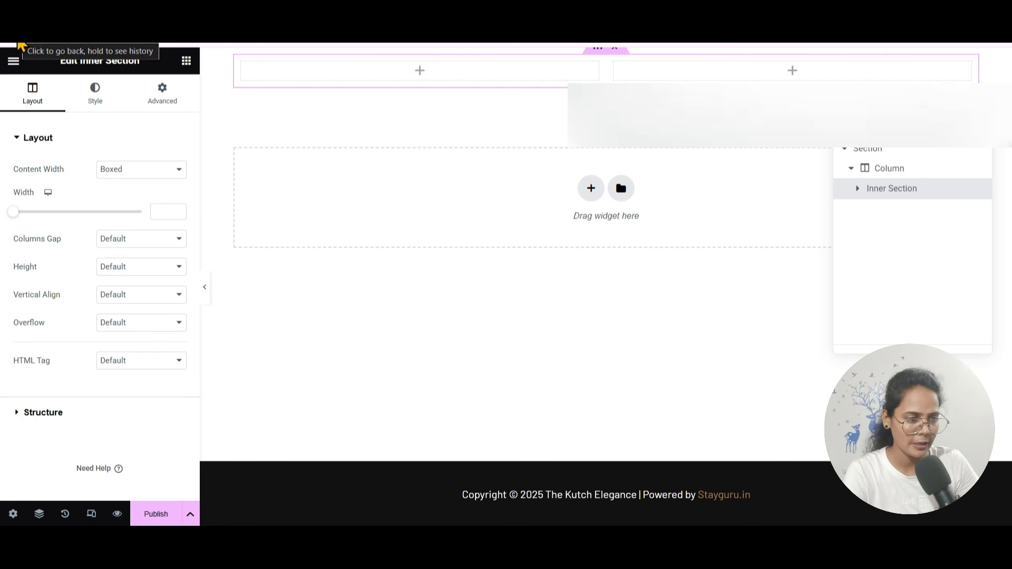
Step: Cancel reloading the editor and delete the section that contains the Inner Section from the page
{"action": "left_click", "coordinate": [71, 45]}
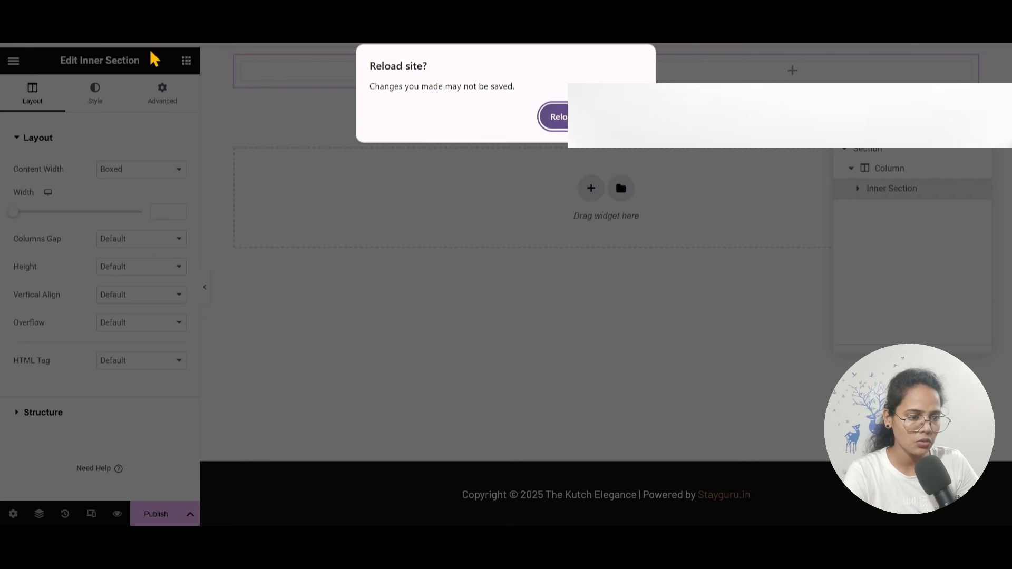
{"action": "left_click", "coordinate": [573, 117]}
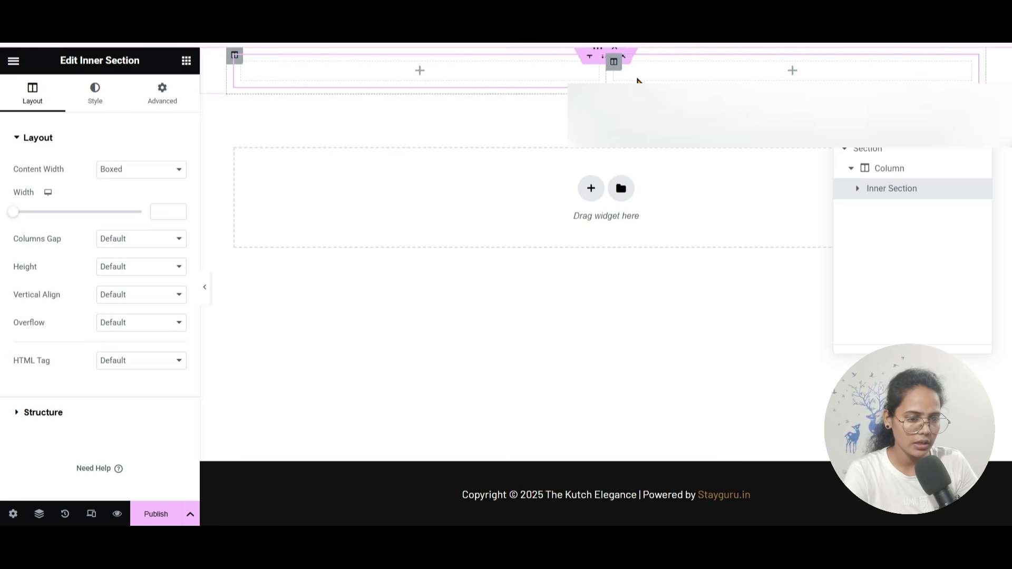
{"action": "right_click", "coordinate": [870, 150]}
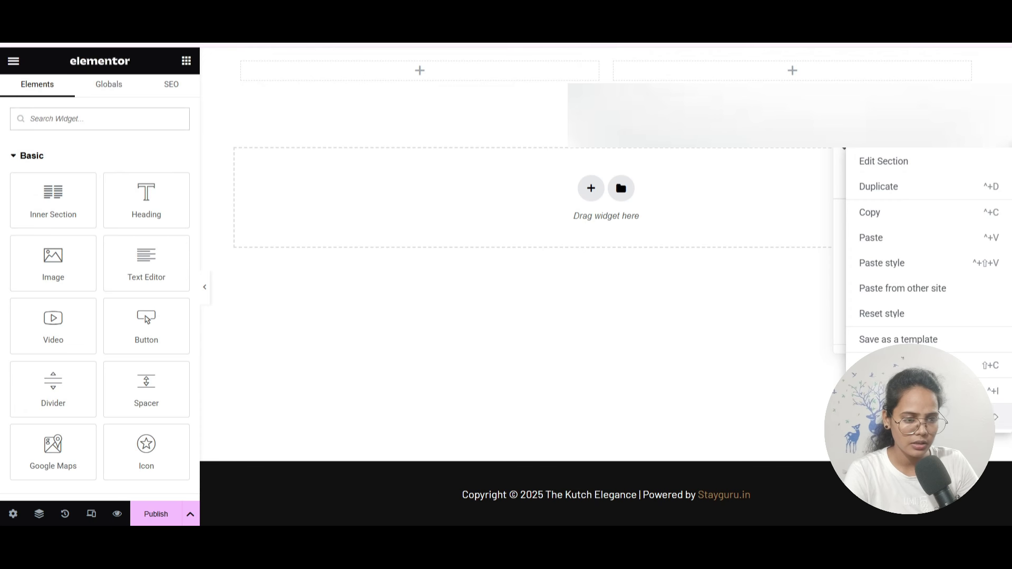
{"action": "left_click", "coordinate": [885, 390]}
Step: Save the emptied page as a draft and reload the editor with the restored features
{"action": "left_click", "coordinate": [190, 514]}
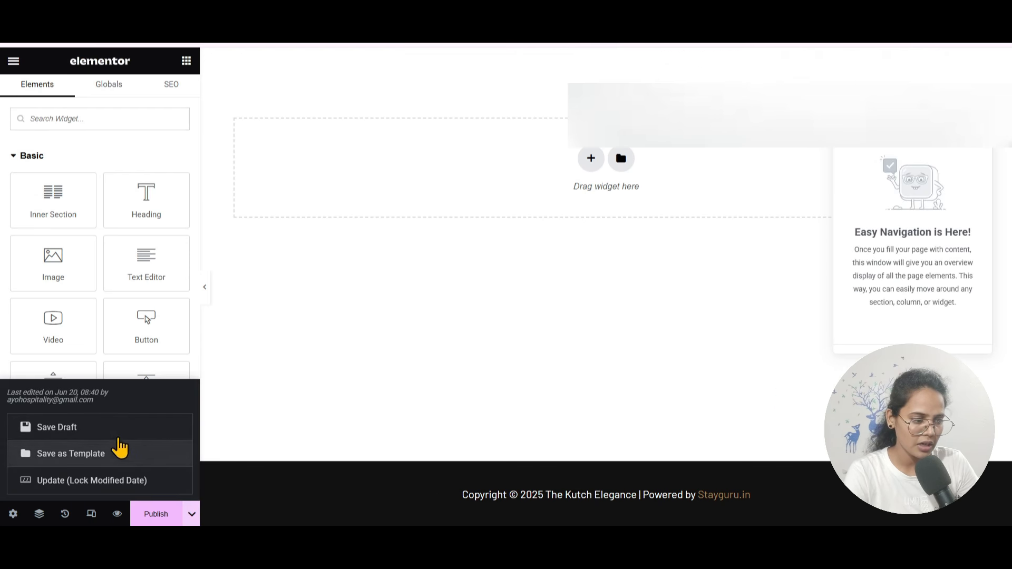
{"action": "left_click", "coordinate": [115, 436]}
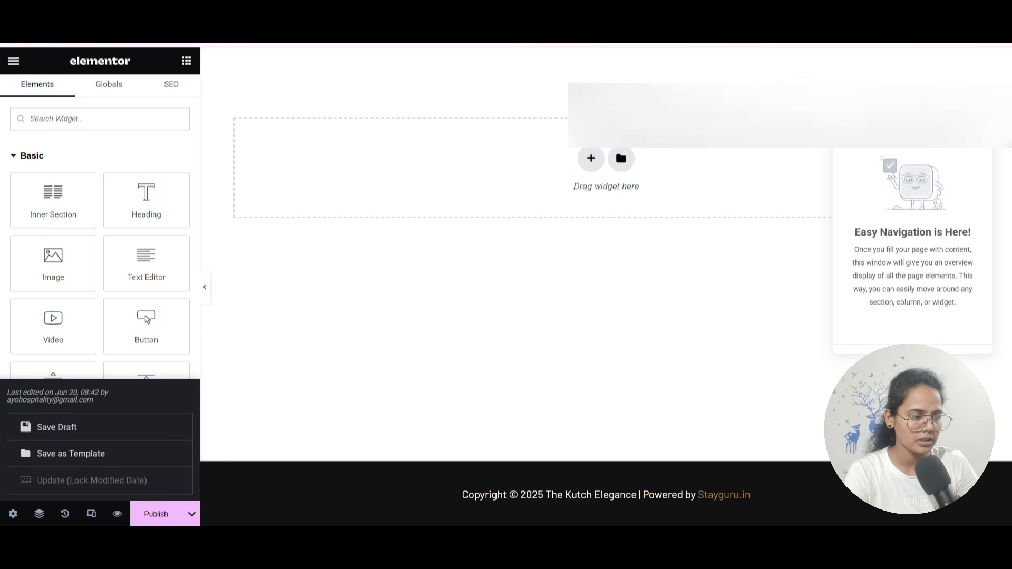
{"action": "left_click", "coordinate": [63, 45]}
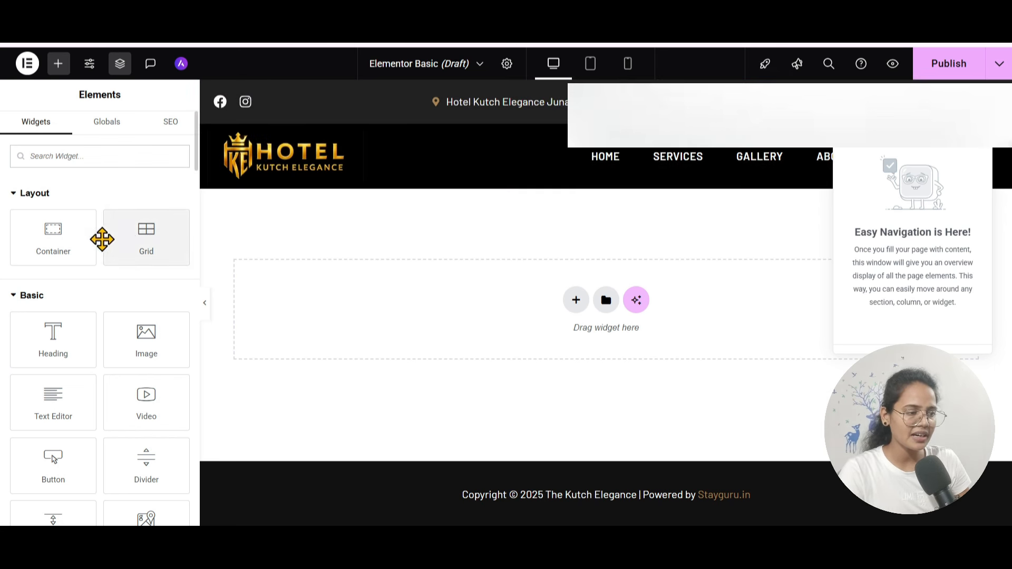
Step: Look through the available widgets and collapse the Pro category
{"action": "scroll", "coordinate": [64, 200], "scroll_direction": "down", "scroll_amount": 1}
{"action": "scroll", "coordinate": [84, 206], "scroll_direction": "down", "scroll_amount": 10}
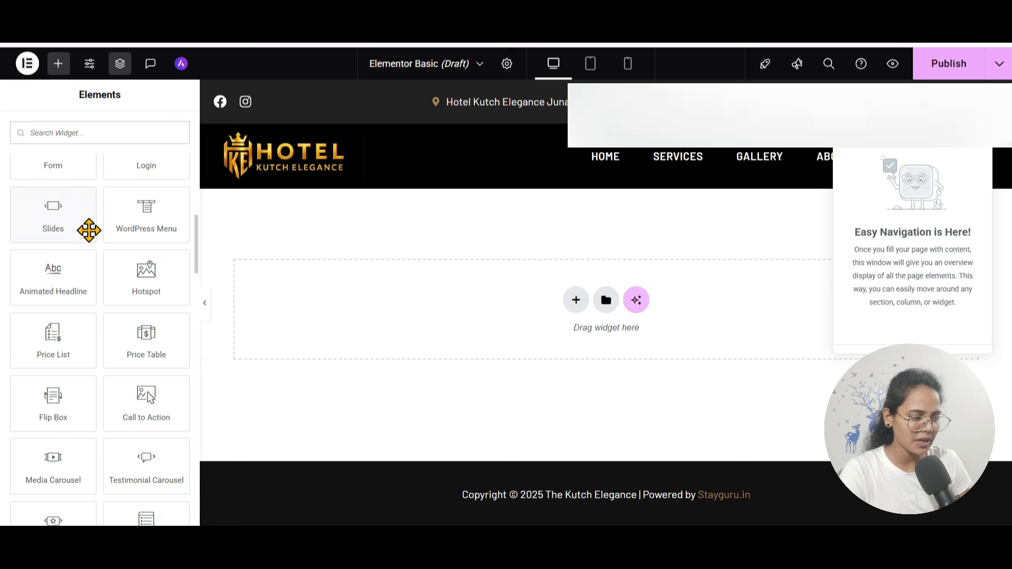
{"action": "scroll", "coordinate": [90, 232], "scroll_direction": "up", "scroll_amount": 5}
{"action": "left_click", "coordinate": [28, 251]}
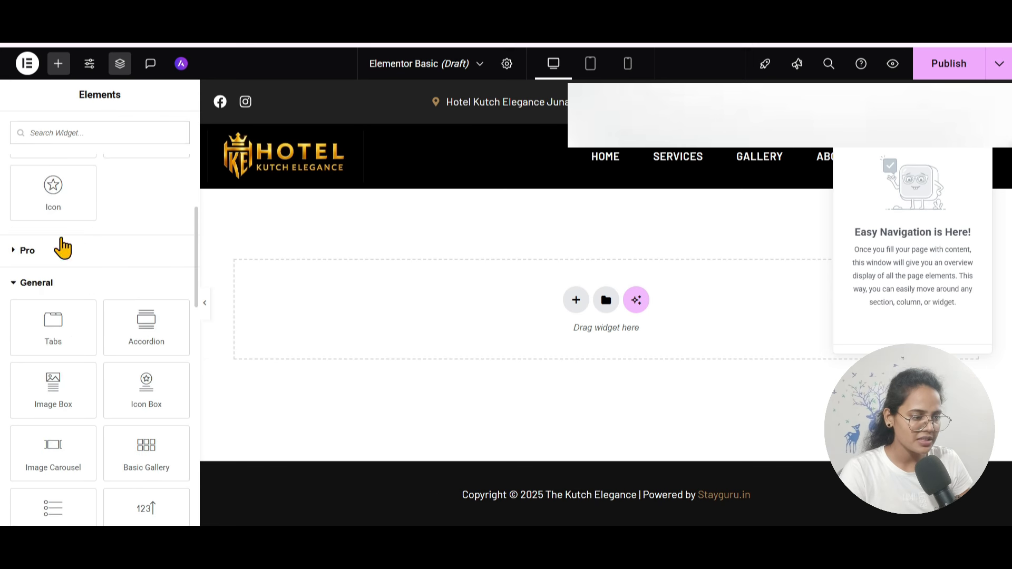
Step: Look through the Layout, Basic and General widgets and collapse the Link In Bio category
{"action": "scroll", "coordinate": [60, 240], "scroll_direction": "up", "scroll_amount": 5}
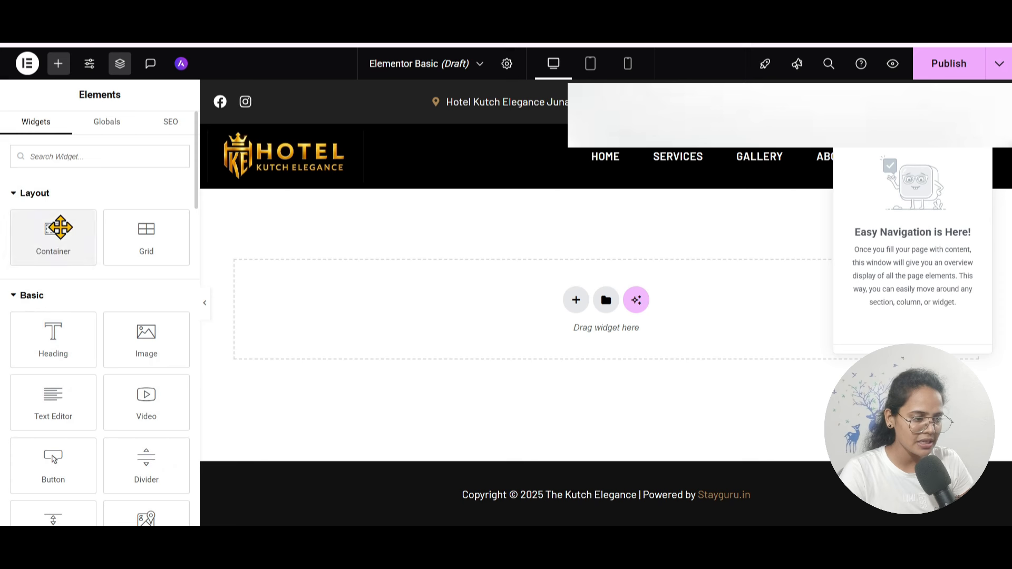
{"action": "scroll", "coordinate": [26, 317], "scroll_direction": "down", "scroll_amount": 4}
{"action": "scroll", "coordinate": [32, 304], "scroll_direction": "down", "scroll_amount": 2}
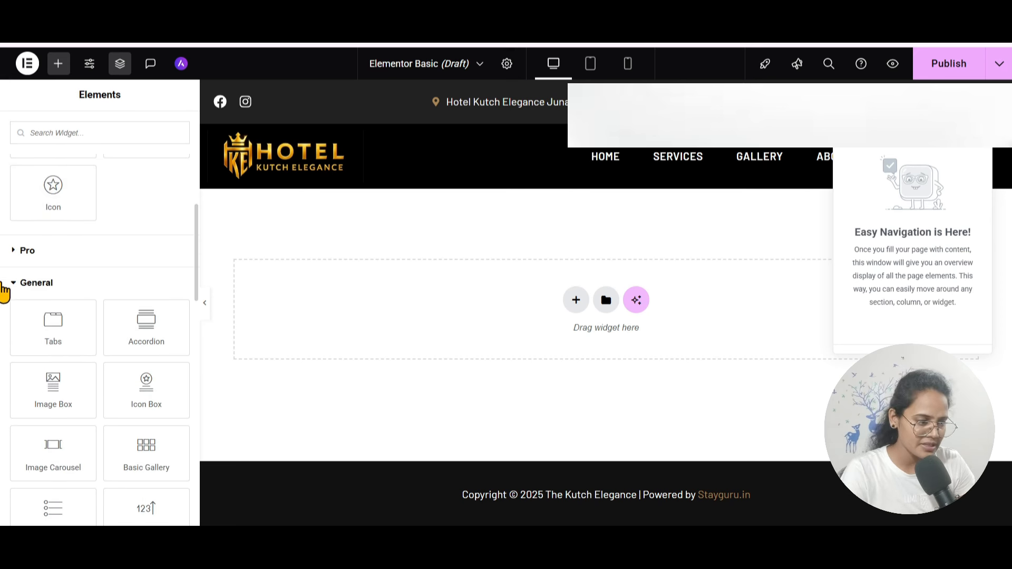
{"action": "scroll", "coordinate": [90, 300], "scroll_direction": "down", "scroll_amount": 9}
{"action": "scroll", "coordinate": [91, 301], "scroll_direction": "down", "scroll_amount": 4}
{"action": "scroll", "coordinate": [92, 302], "scroll_direction": "up", "scroll_amount": 2}
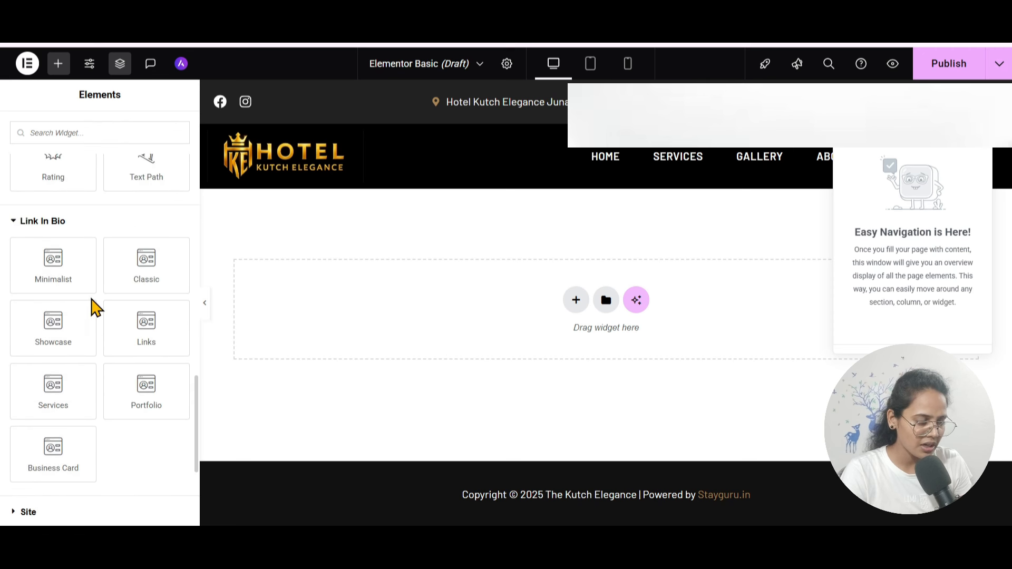
{"action": "left_click", "coordinate": [41, 226]}
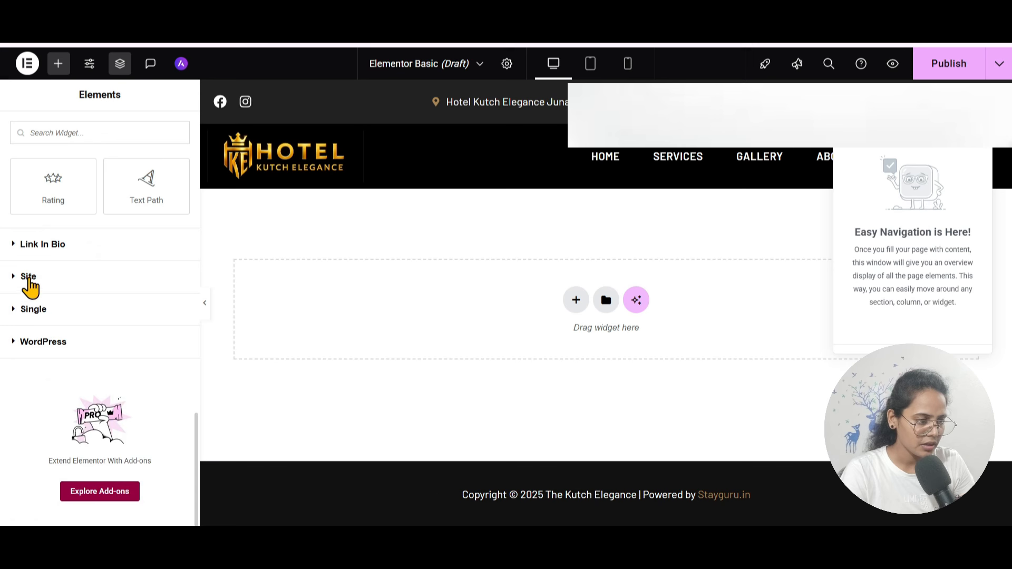
Step: Expand the Site and Single widget categories to view their widgets, and collapse each one again
{"action": "left_click", "coordinate": [67, 288]}
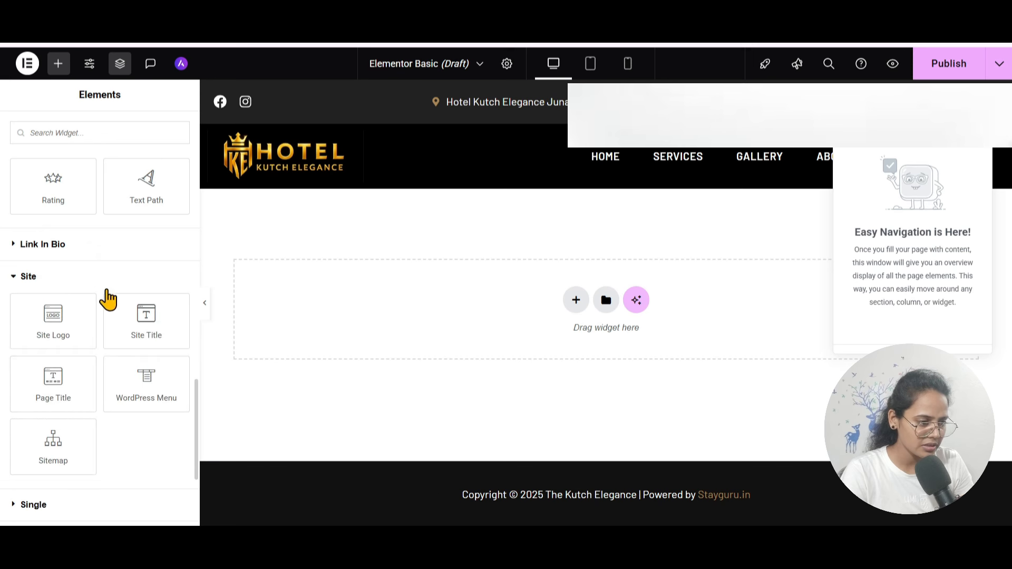
{"action": "left_click", "coordinate": [68, 282]}
{"action": "left_click", "coordinate": [50, 319]}
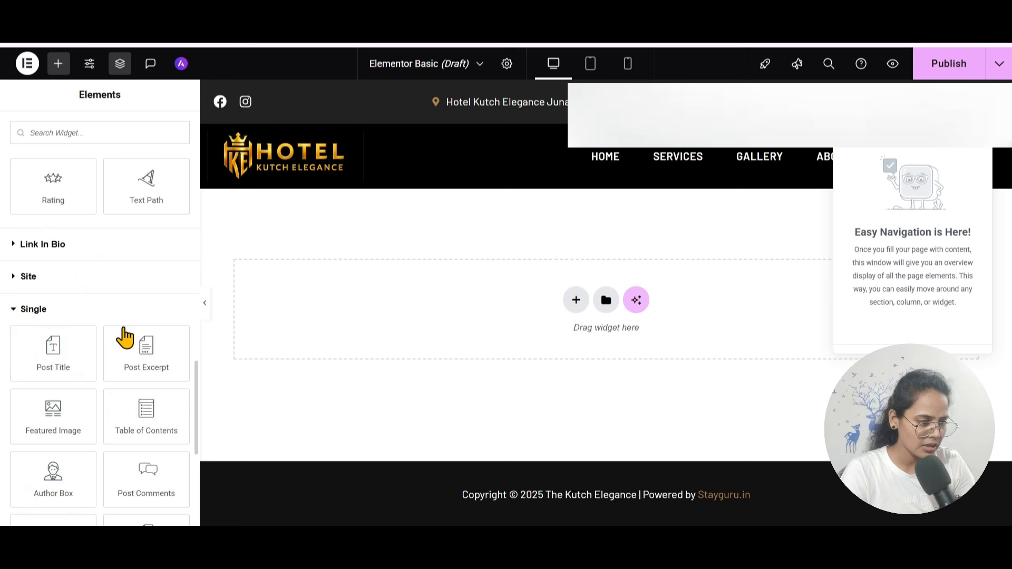
{"action": "scroll", "coordinate": [123, 348], "scroll_direction": "down", "scroll_amount": 4}
{"action": "scroll", "coordinate": [147, 280], "scroll_direction": "up", "scroll_amount": 1}
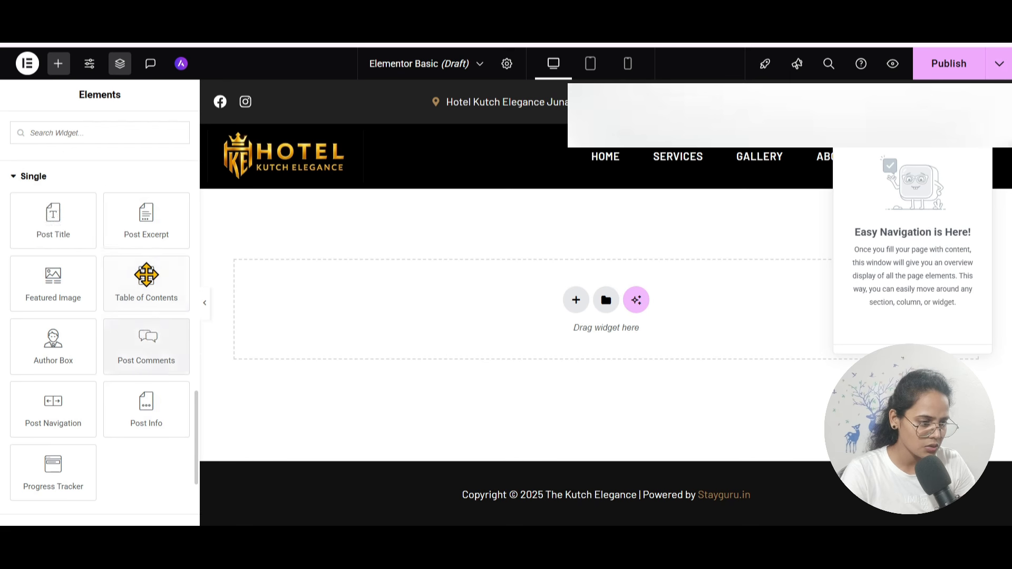
{"action": "left_click", "coordinate": [52, 178]}
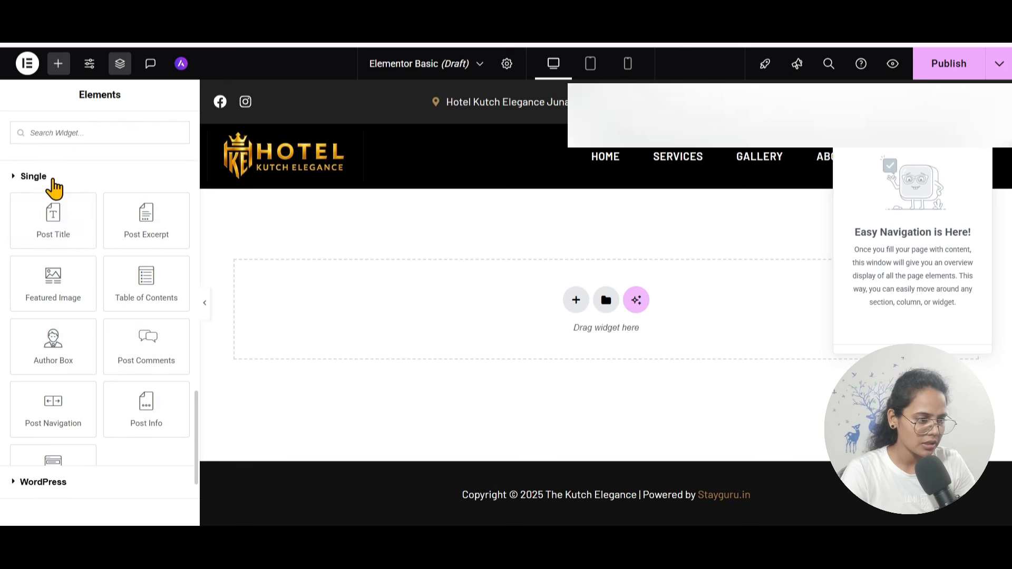
Step: Review the full widget list again, from the Layout category through General to WordPress
{"action": "scroll", "coordinate": [102, 248], "scroll_direction": "up", "scroll_amount": 7}
{"action": "scroll", "coordinate": [103, 242], "scroll_direction": "up", "scroll_amount": 4}
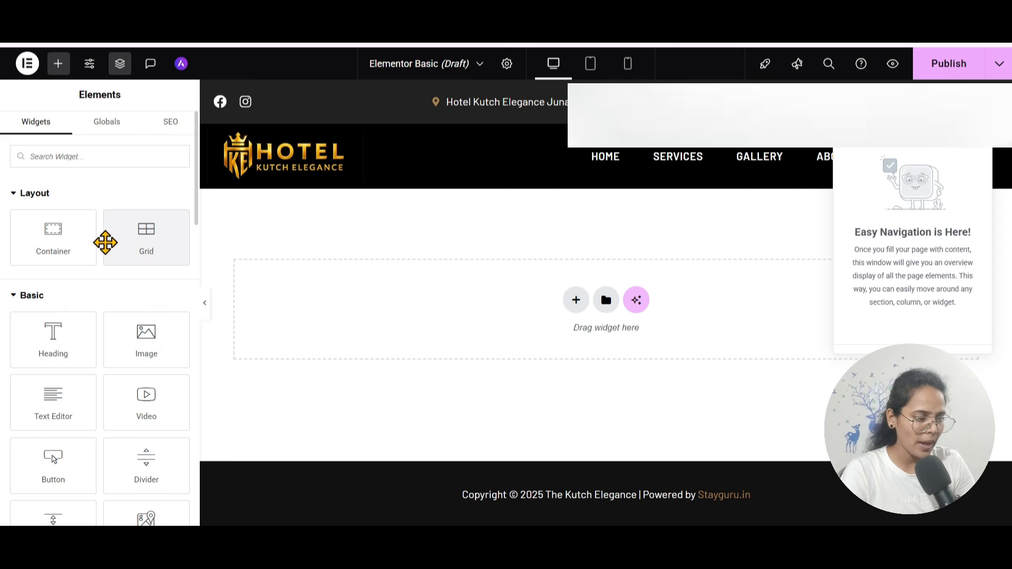
{"action": "scroll", "coordinate": [76, 327], "scroll_direction": "down", "scroll_amount": 8}
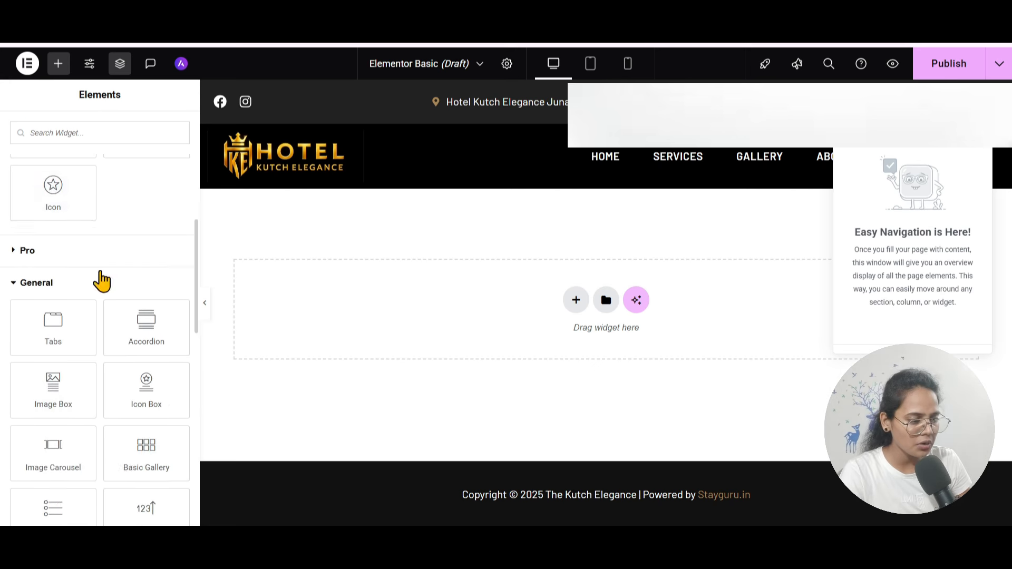
{"action": "scroll", "coordinate": [90, 369], "scroll_direction": "down", "scroll_amount": 3}
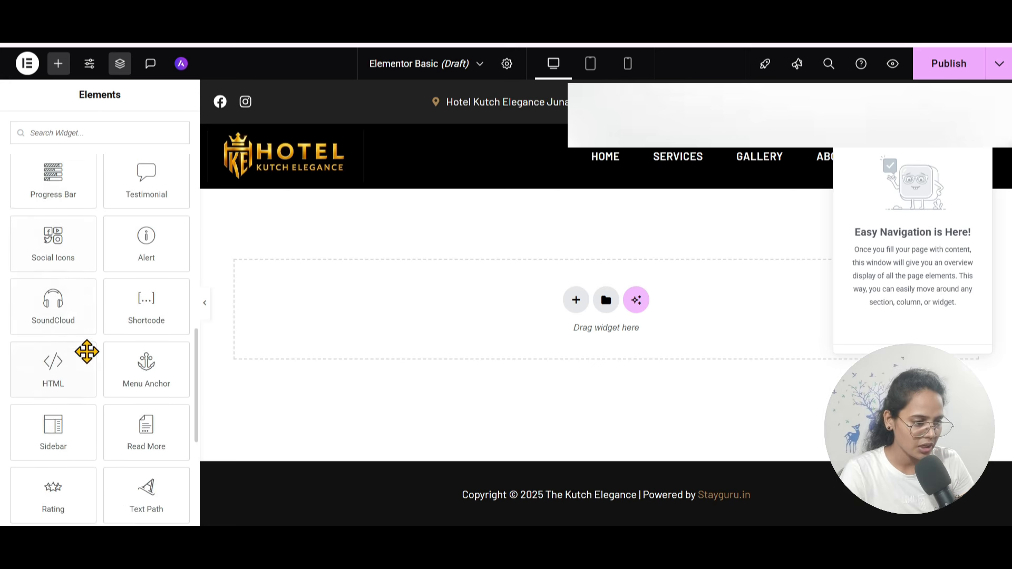
{"action": "scroll", "coordinate": [109, 359], "scroll_direction": "down", "scroll_amount": 3}
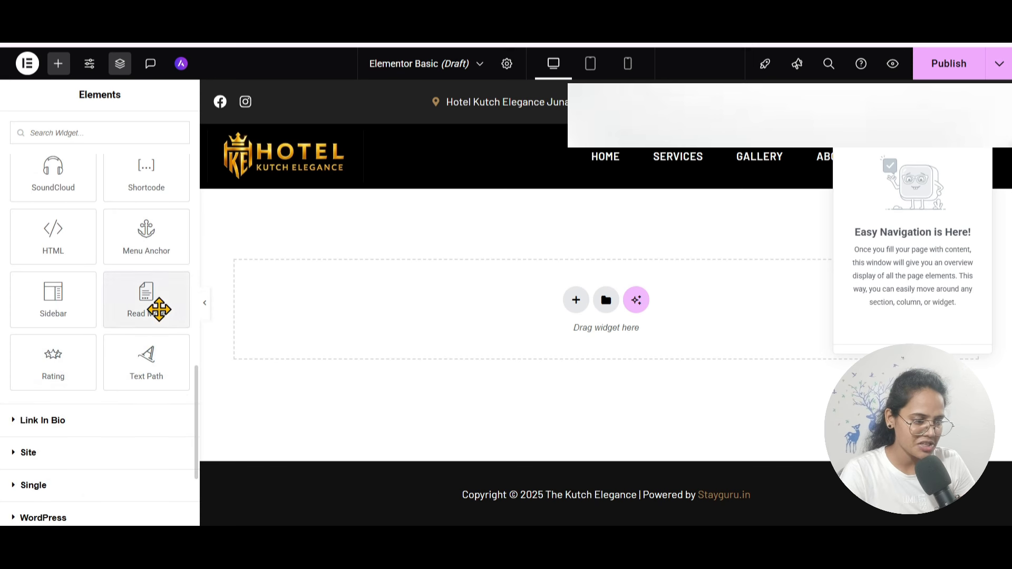
{"action": "scroll", "coordinate": [158, 309], "scroll_direction": "up", "scroll_amount": 3}
{"action": "scroll", "coordinate": [158, 311], "scroll_direction": "up", "scroll_amount": 5}
{"action": "scroll", "coordinate": [158, 311], "scroll_direction": "down", "scroll_amount": 4}
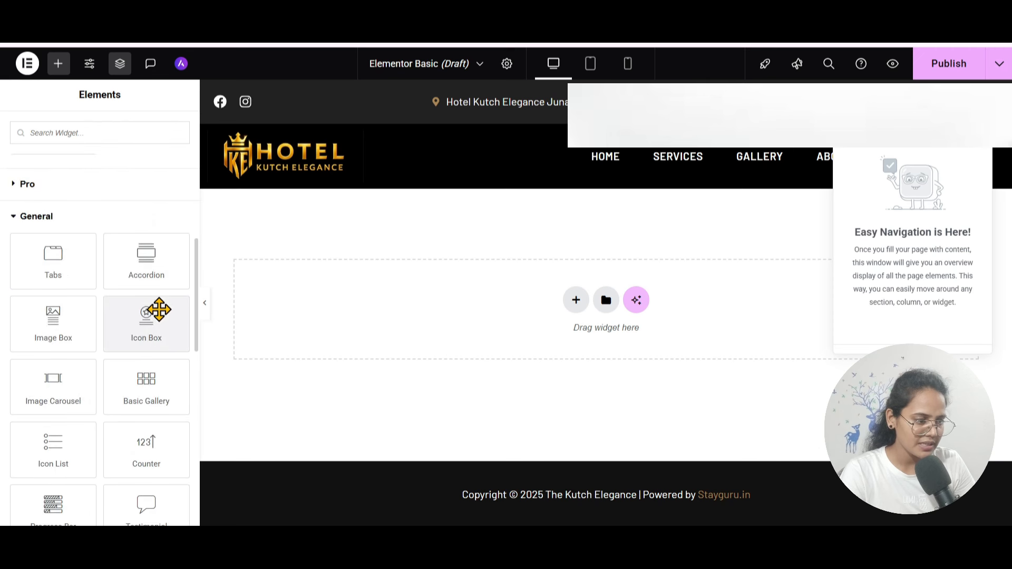
{"action": "scroll", "coordinate": [154, 310], "scroll_direction": "down", "scroll_amount": 6}
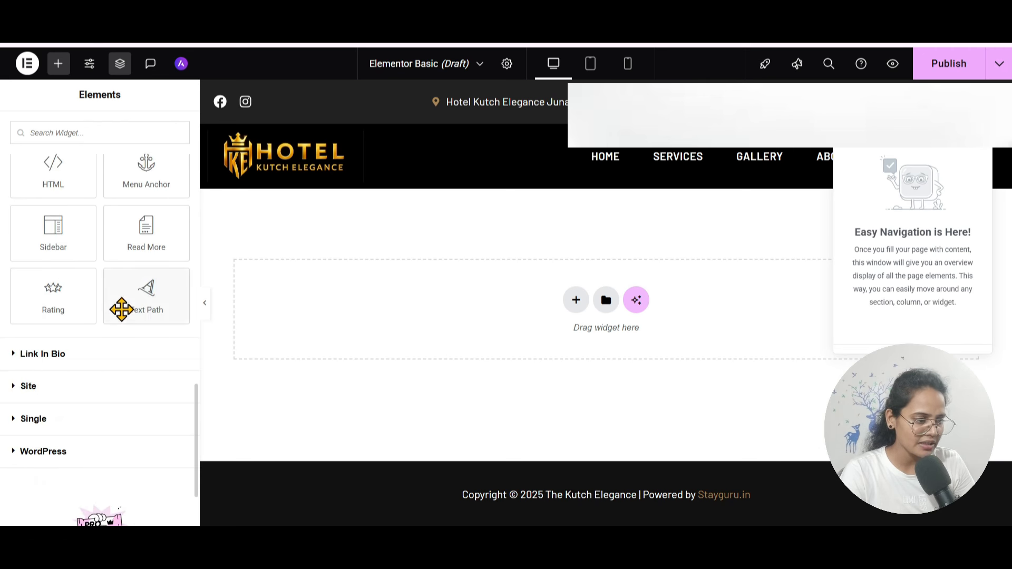
{"action": "scroll", "coordinate": [121, 311], "scroll_direction": "up", "scroll_amount": 10}
{"action": "scroll", "coordinate": [124, 316], "scroll_direction": "up", "scroll_amount": 5}
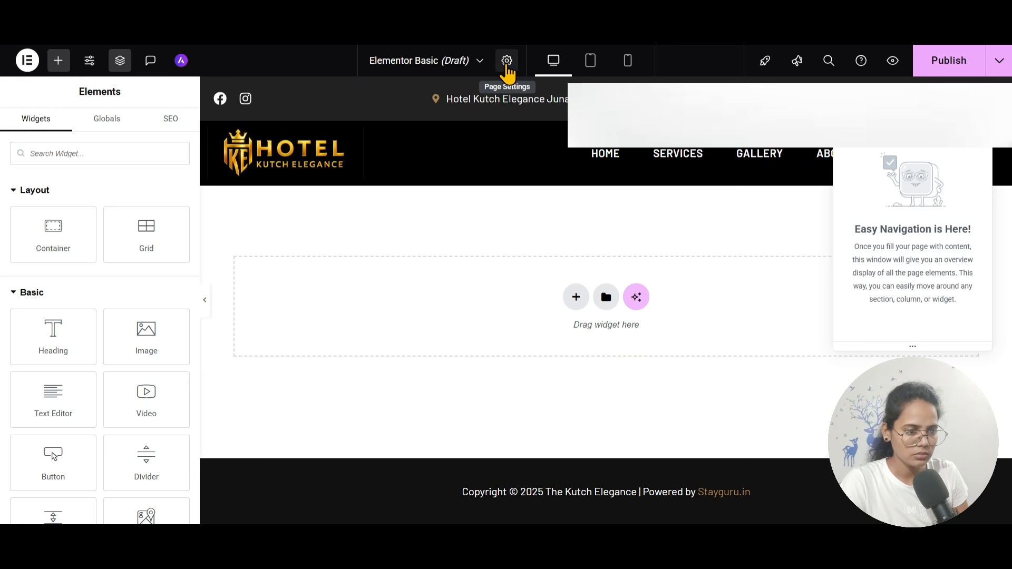
Step: Set the page layout to Elementor Canvas in the page settings
{"action": "left_click", "coordinate": [507, 61]}
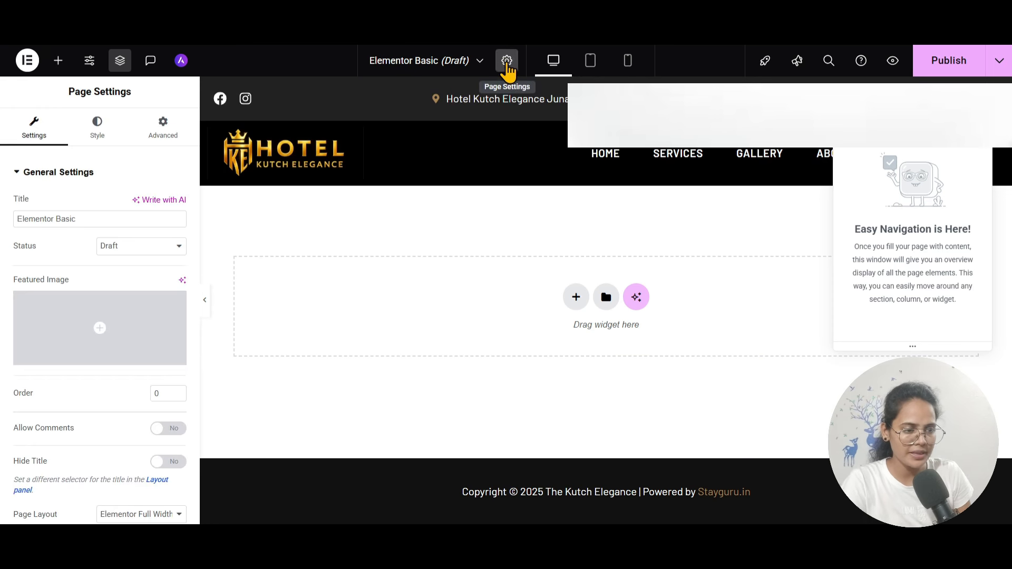
{"action": "scroll", "coordinate": [150, 345], "scroll_direction": "down", "scroll_amount": 2}
{"action": "left_click", "coordinate": [140, 428]}
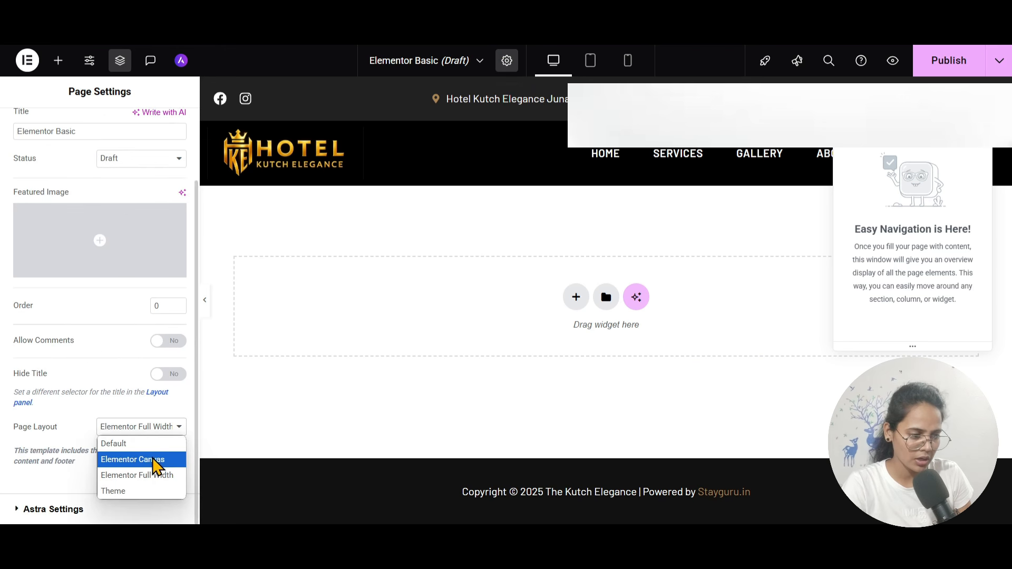
{"action": "left_click", "coordinate": [153, 460]}
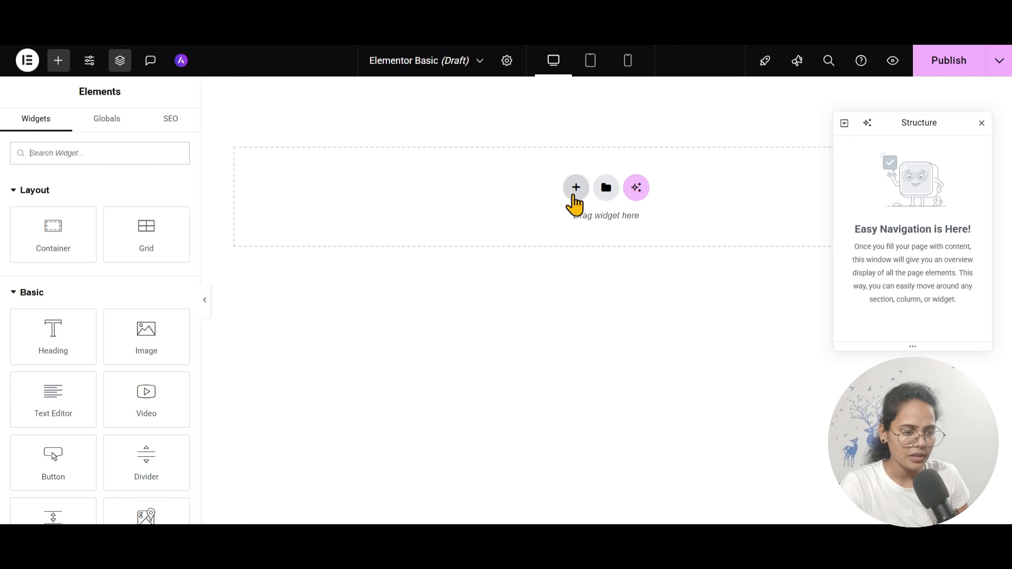
Step: View the layout choices for a new container, move the Structure window lower, and dismiss the choices
{"action": "left_click", "coordinate": [575, 194]}
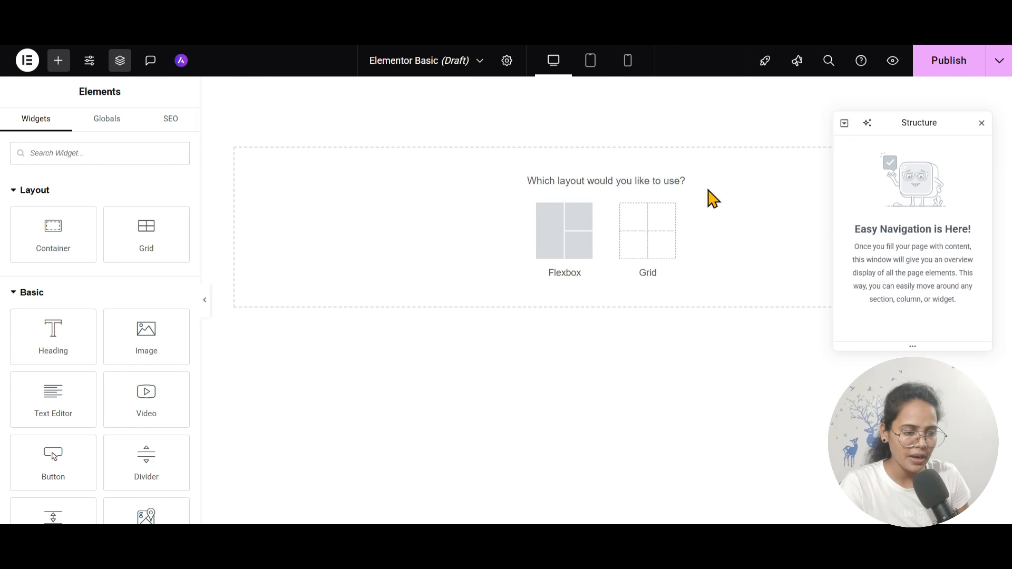
{"action": "left_click_drag", "start_coordinate": [923, 122], "coordinate": [898, 258]}
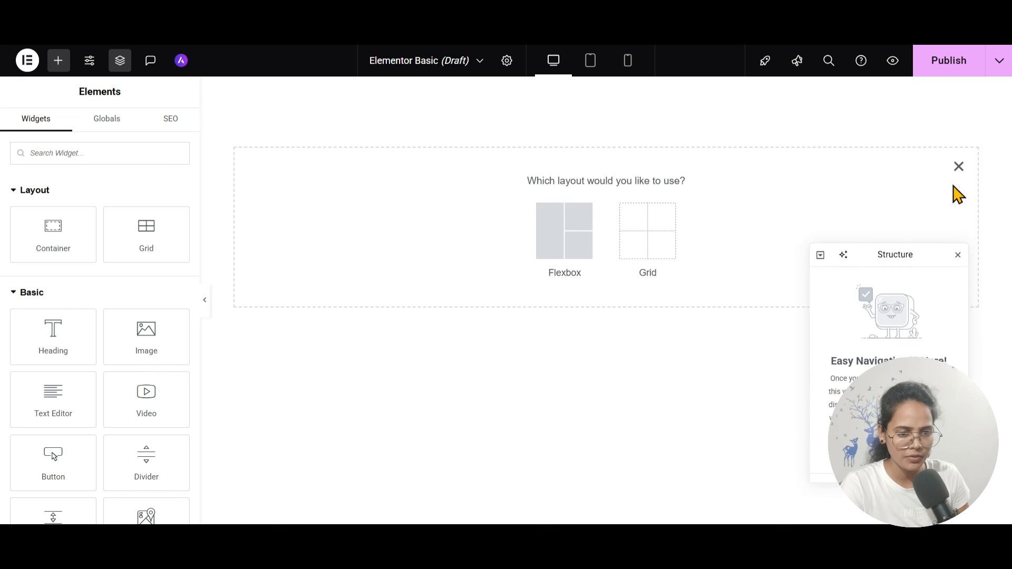
{"action": "left_click", "coordinate": [959, 167]}
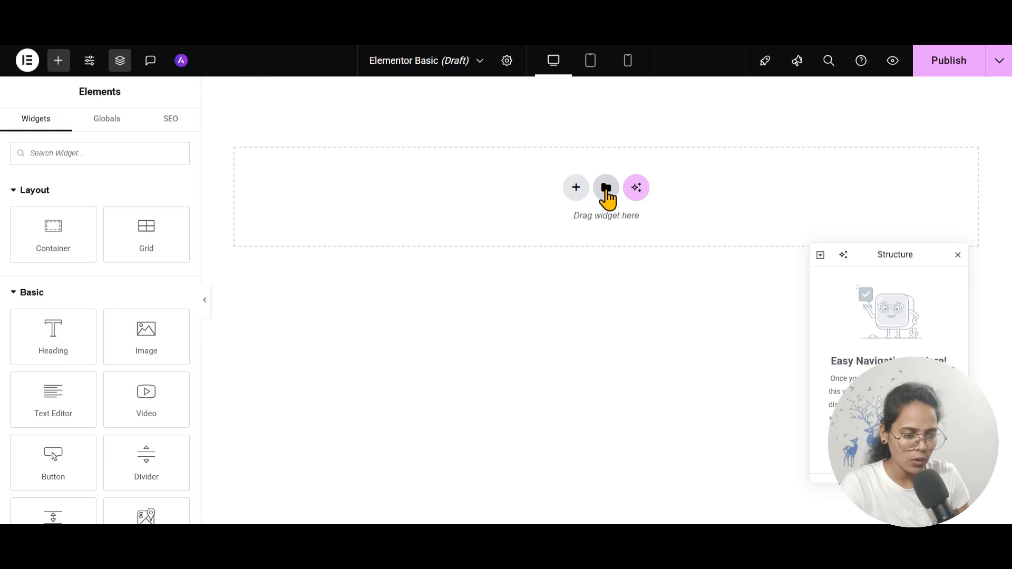
Step: Look through the library's blocks, pages and saved templates, and view the Build with AI option
{"action": "left_click", "coordinate": [606, 189]}
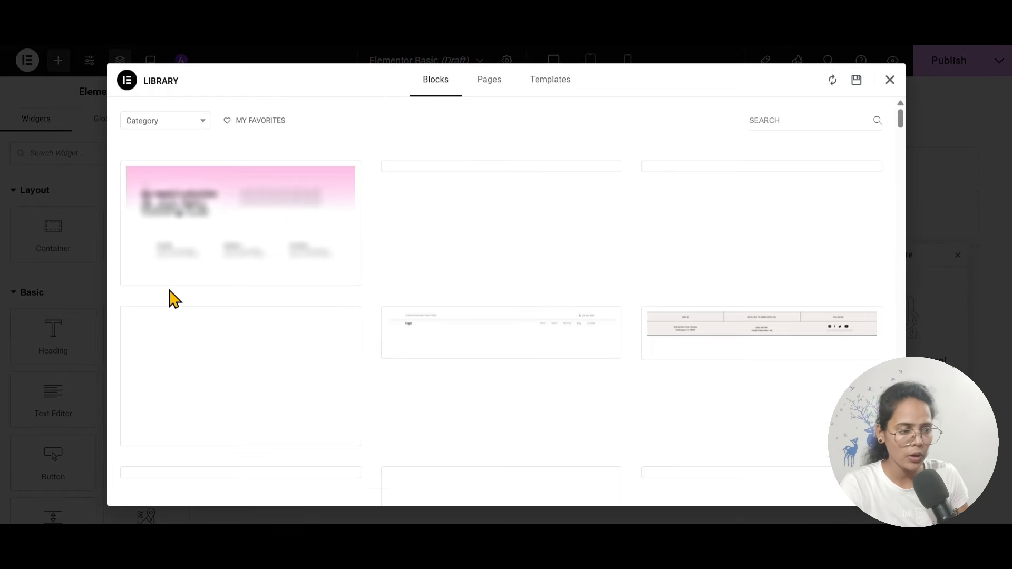
{"action": "mouse_move", "coordinate": [267, 229]}
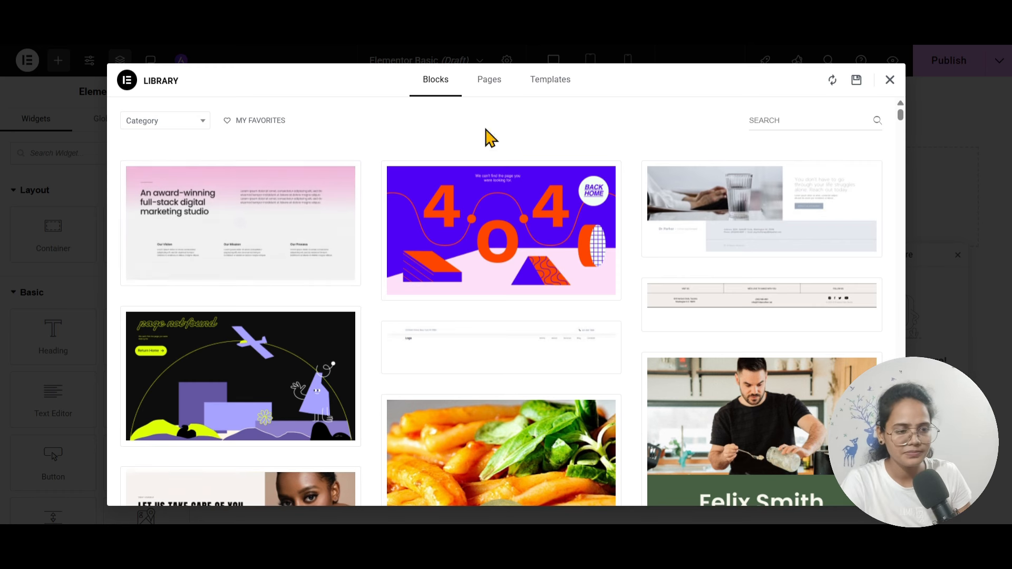
{"action": "left_click", "coordinate": [489, 89]}
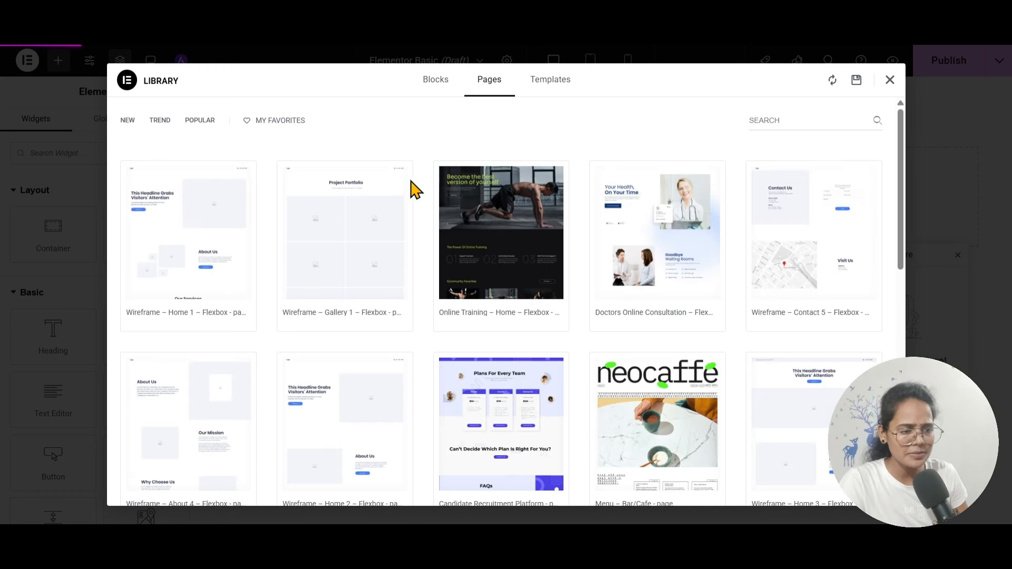
{"action": "left_click", "coordinate": [554, 87]}
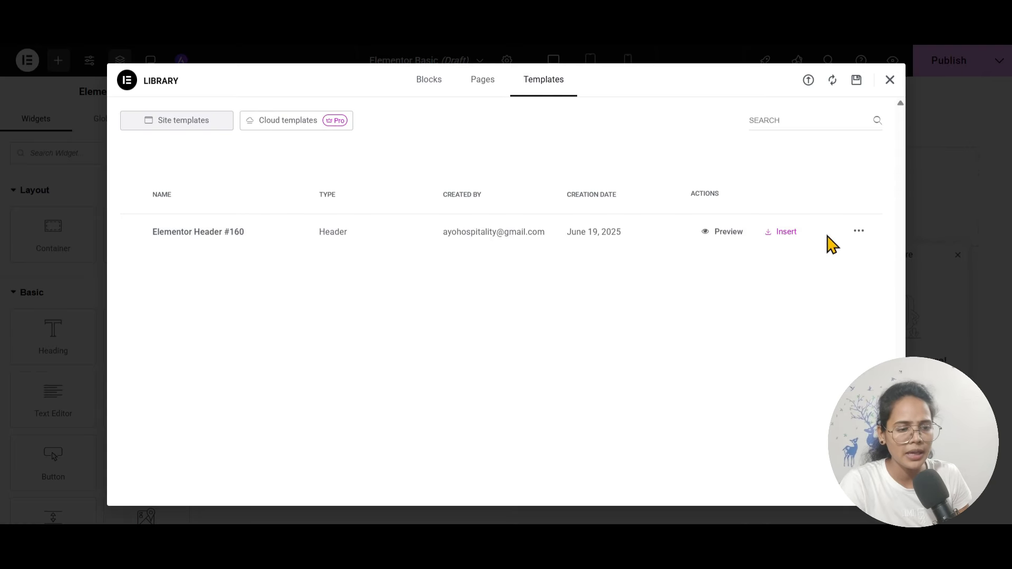
{"action": "left_click", "coordinate": [888, 84]}
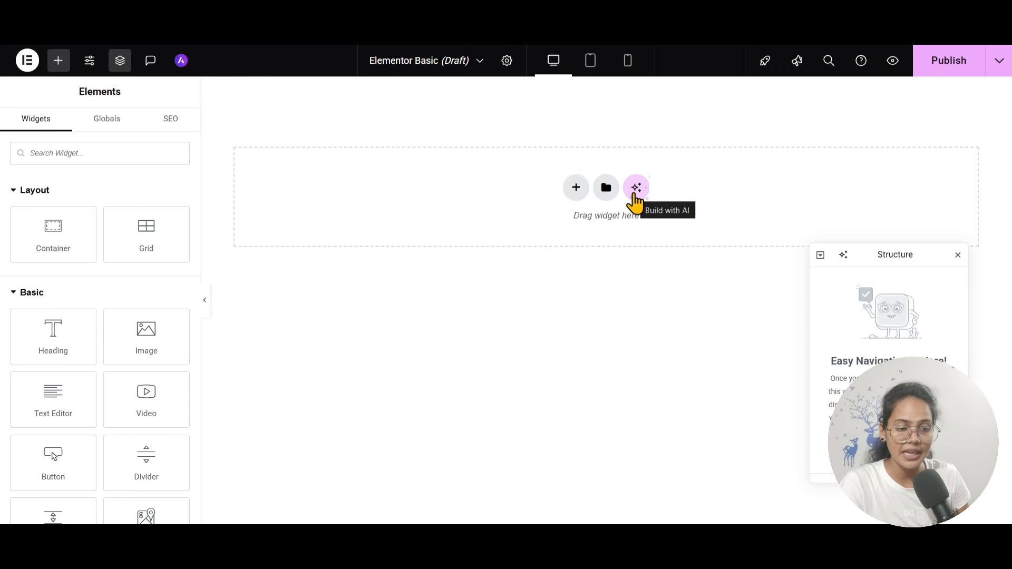
{"action": "left_click", "coordinate": [635, 190]}
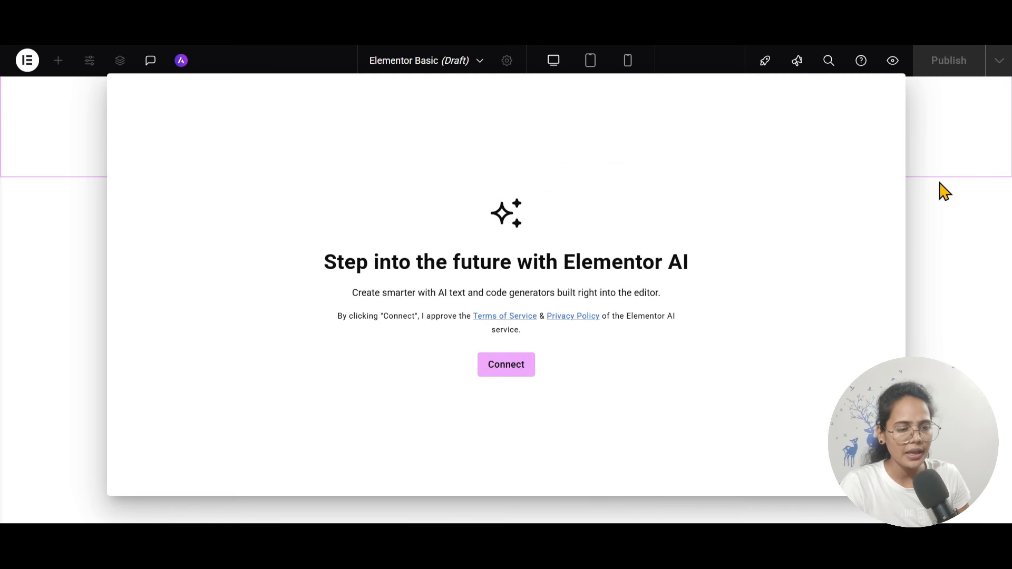
{"action": "left_click", "coordinate": [929, 140]}
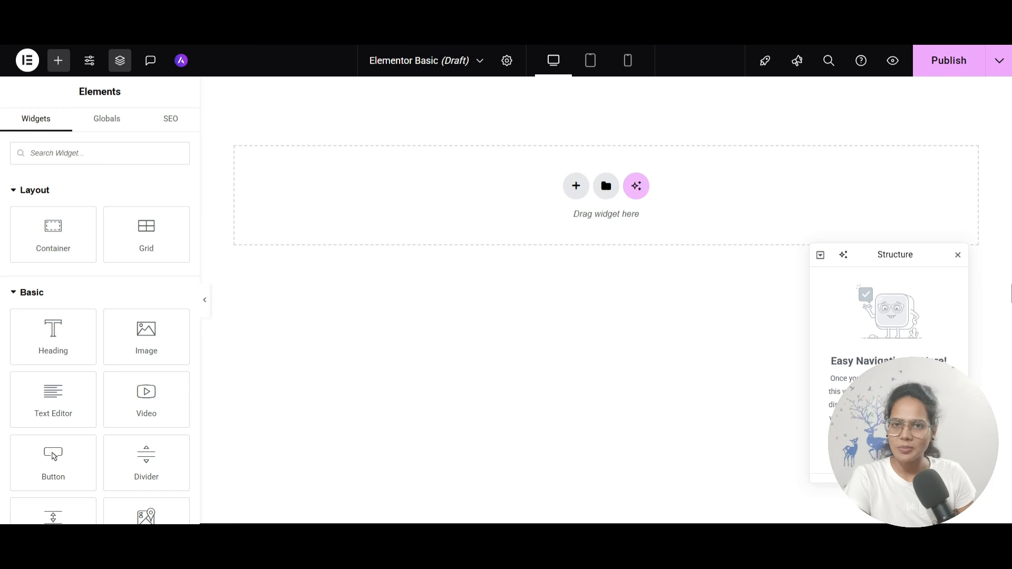
Step: View the Flexbox structures, return to the layout choice, and add a Grid container with two columns and one row
{"action": "left_click", "coordinate": [577, 188]}
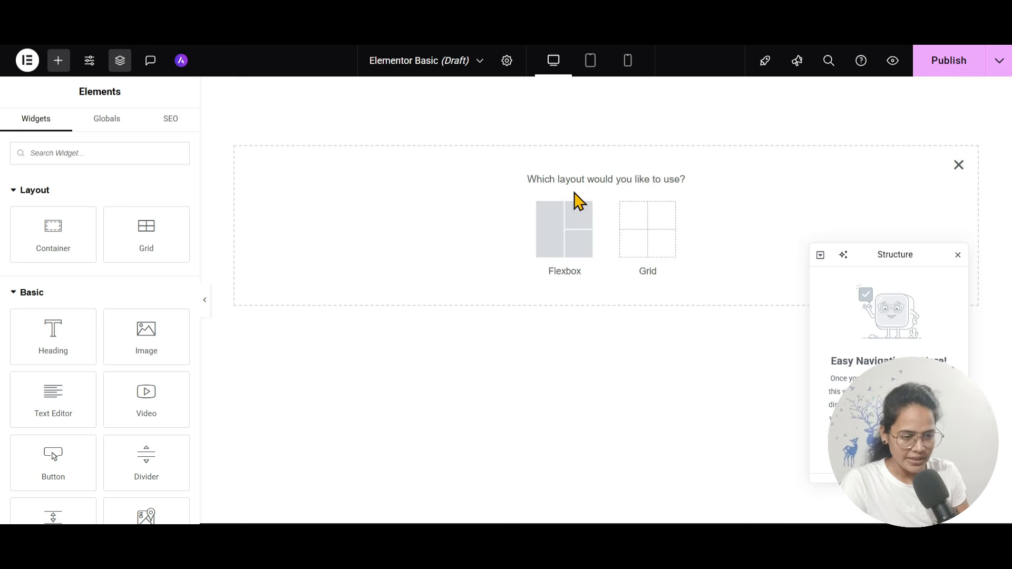
{"action": "left_click", "coordinate": [568, 236]}
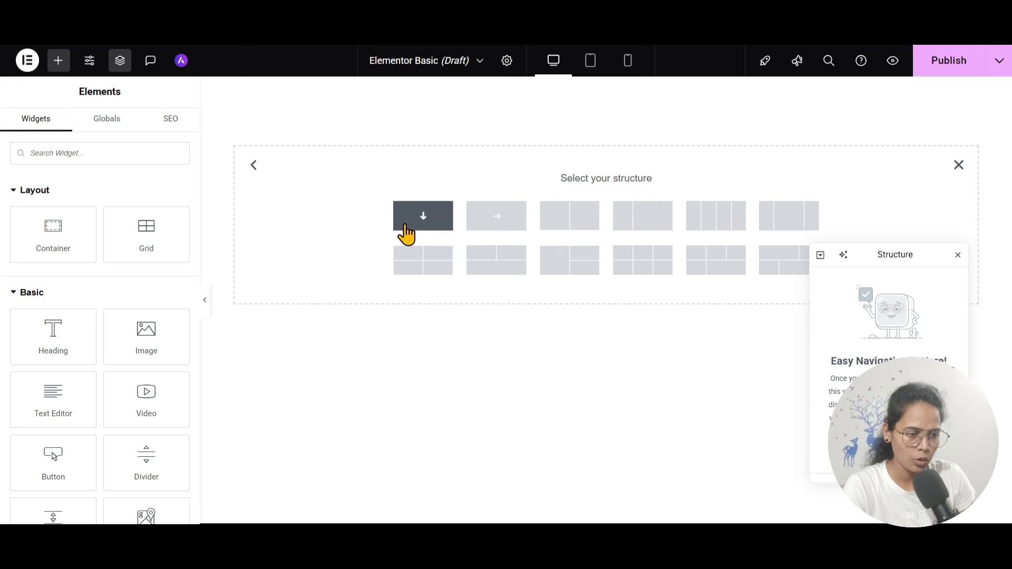
{"action": "left_click", "coordinate": [252, 168]}
{"action": "left_click", "coordinate": [651, 232]}
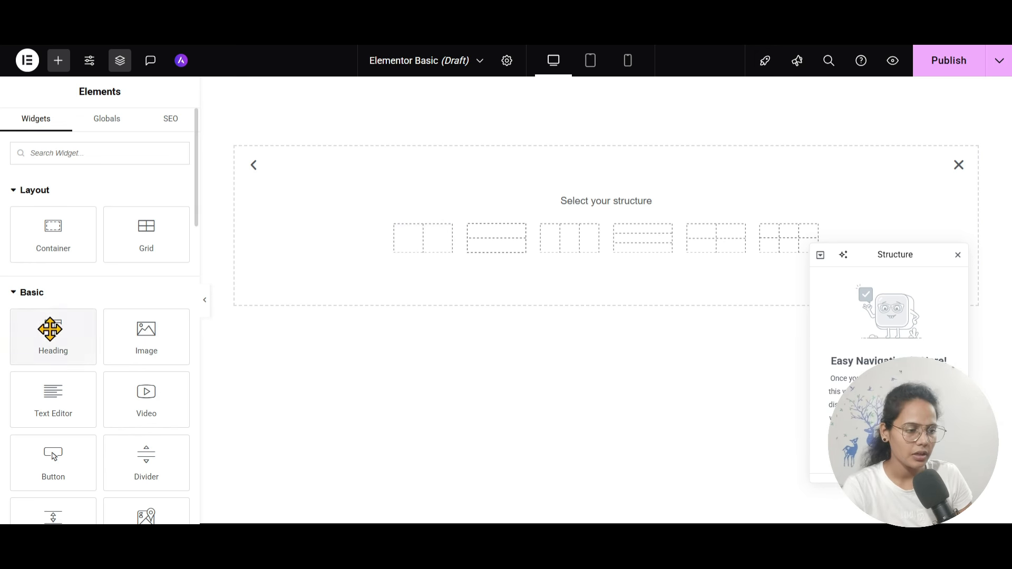
{"action": "left_click", "coordinate": [426, 251]}
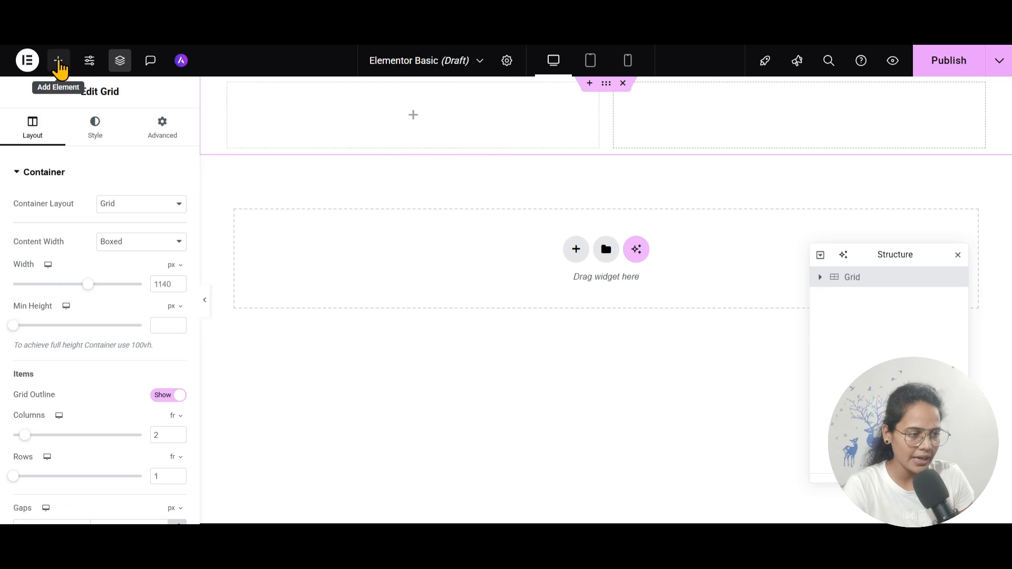
Step: Add a Heading widget to the grid's first cell and an Image widget to its second cell
{"action": "left_click", "coordinate": [59, 63]}
{"action": "left_click_drag", "start_coordinate": [53, 345], "coordinate": [447, 145]}
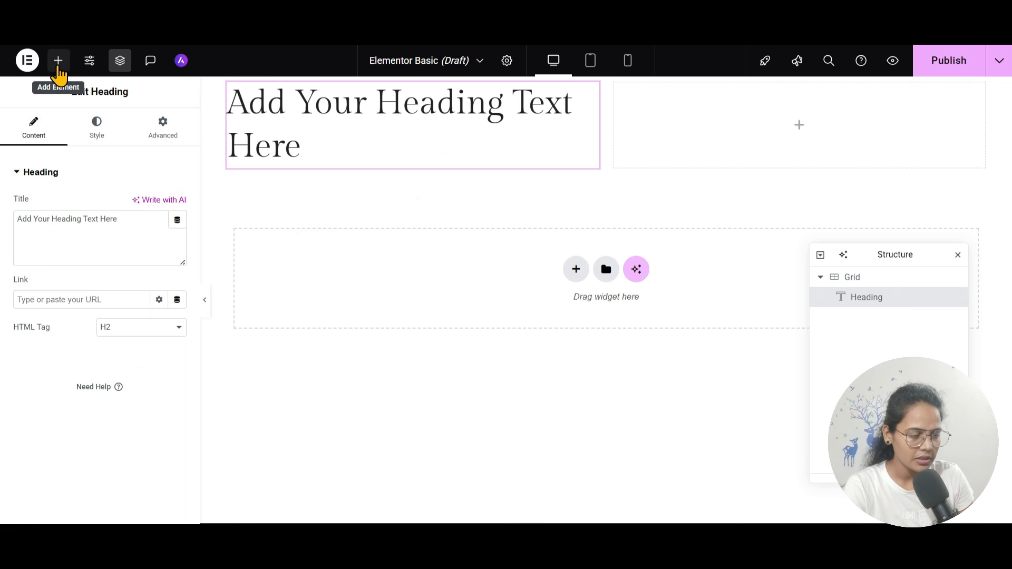
{"action": "left_click", "coordinate": [63, 64]}
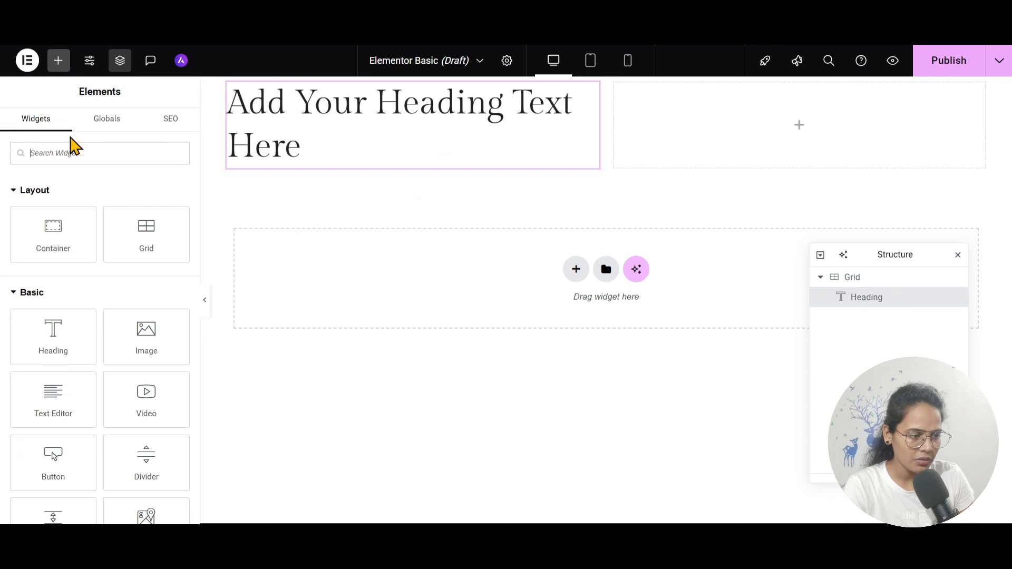
{"action": "left_click_drag", "start_coordinate": [131, 353], "coordinate": [473, 154]}
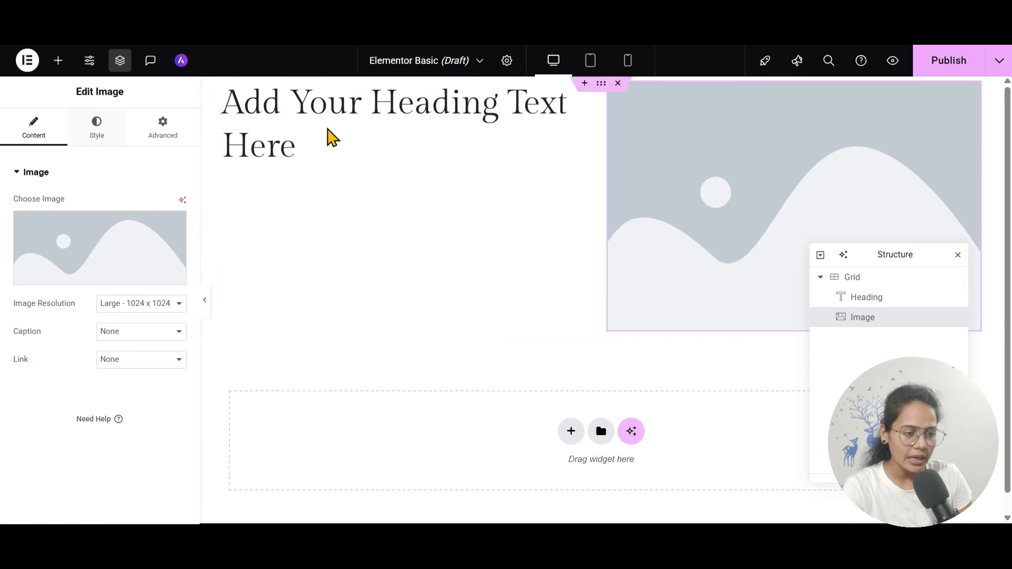
Step: Add a Video widget ahead of the heading in the grid's first cell
{"action": "left_click", "coordinate": [879, 282]}
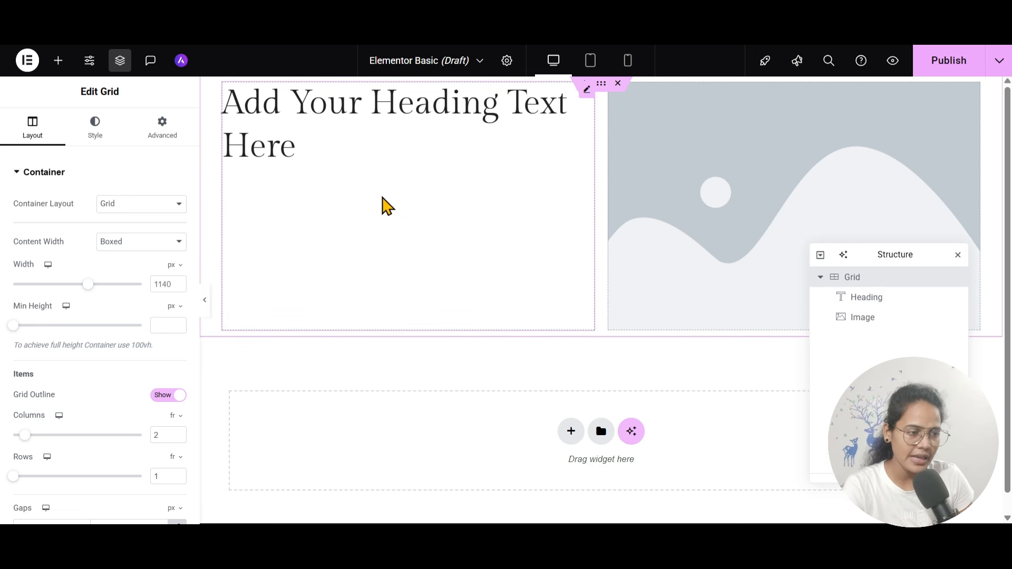
{"action": "left_click", "coordinate": [58, 60]}
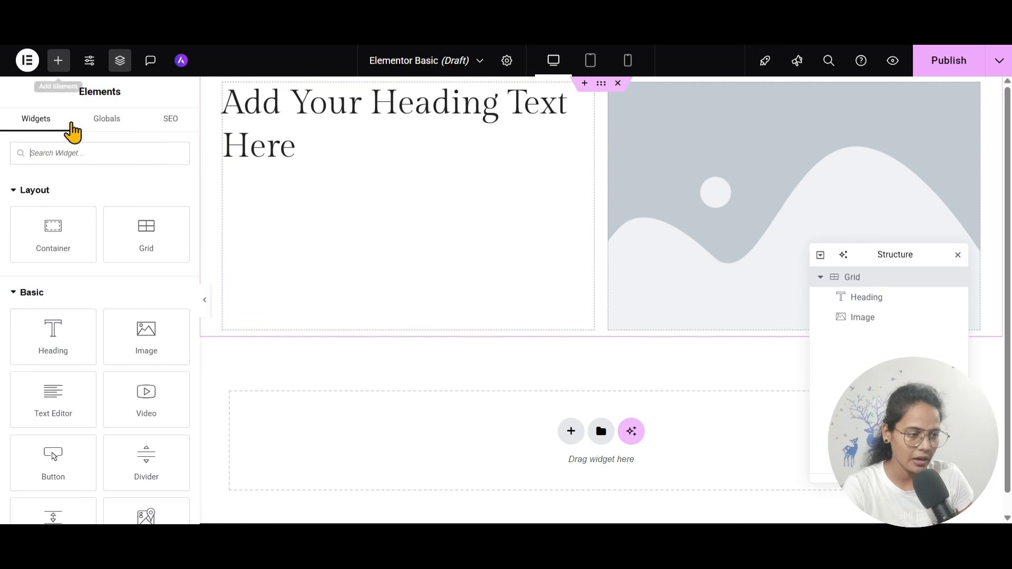
{"action": "left_click_drag", "start_coordinate": [134, 428], "coordinate": [280, 176]}
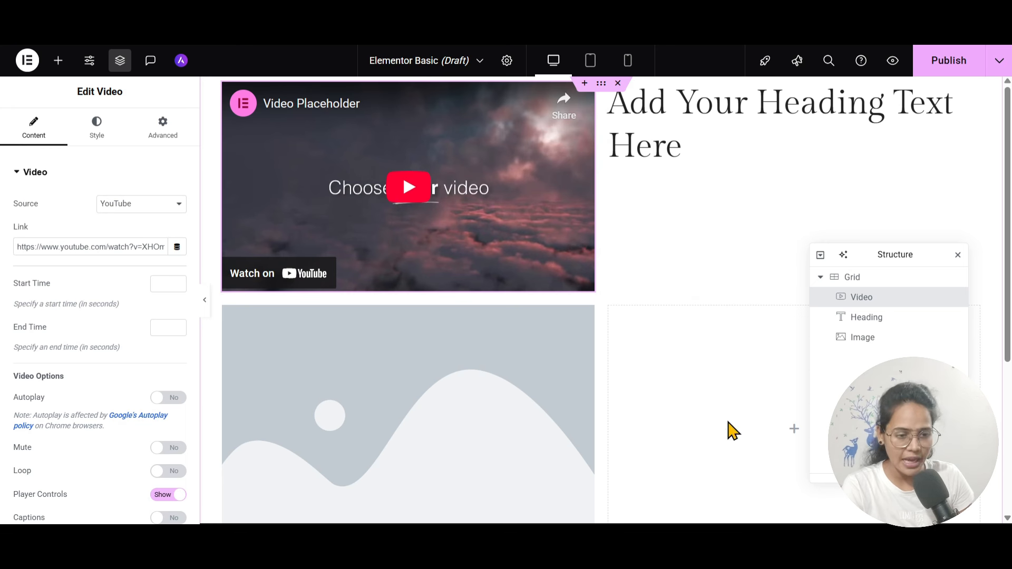
Step: Add a single-column vertical Flexbox container below the grid
{"action": "scroll", "coordinate": [669, 295], "scroll_direction": "down", "scroll_amount": 5}
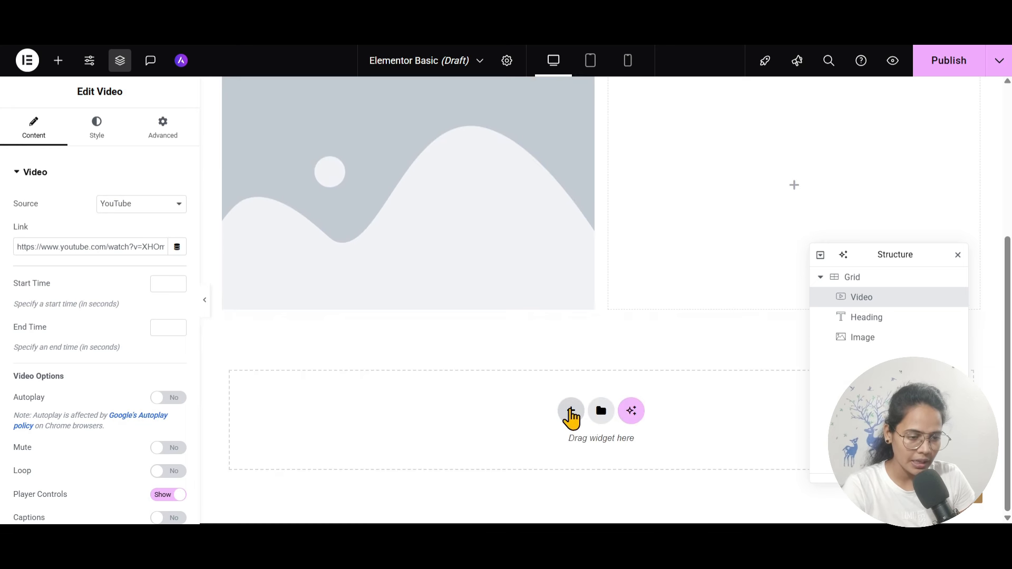
{"action": "left_click", "coordinate": [570, 412]}
{"action": "left_click", "coordinate": [548, 480]}
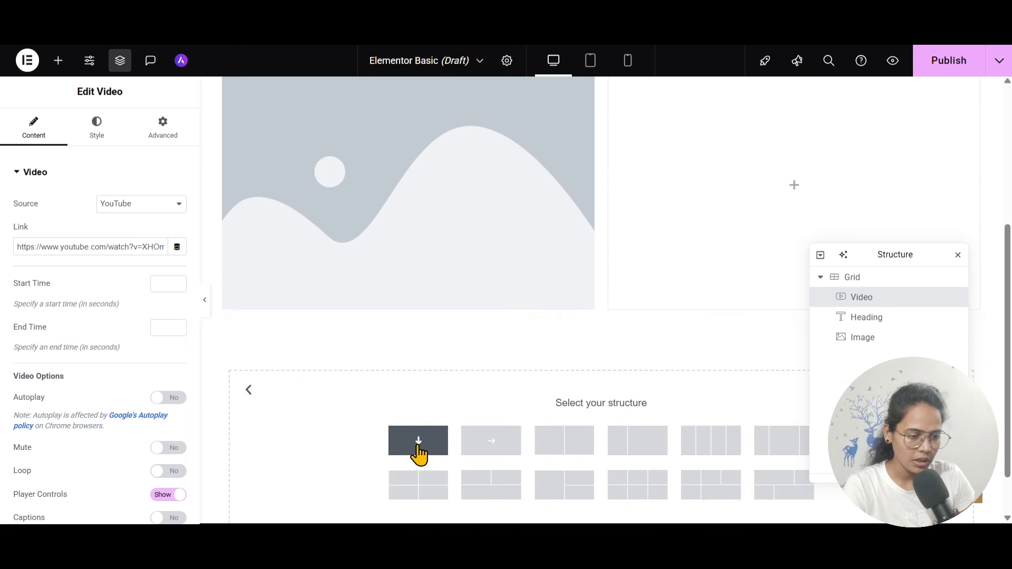
{"action": "left_click", "coordinate": [419, 440]}
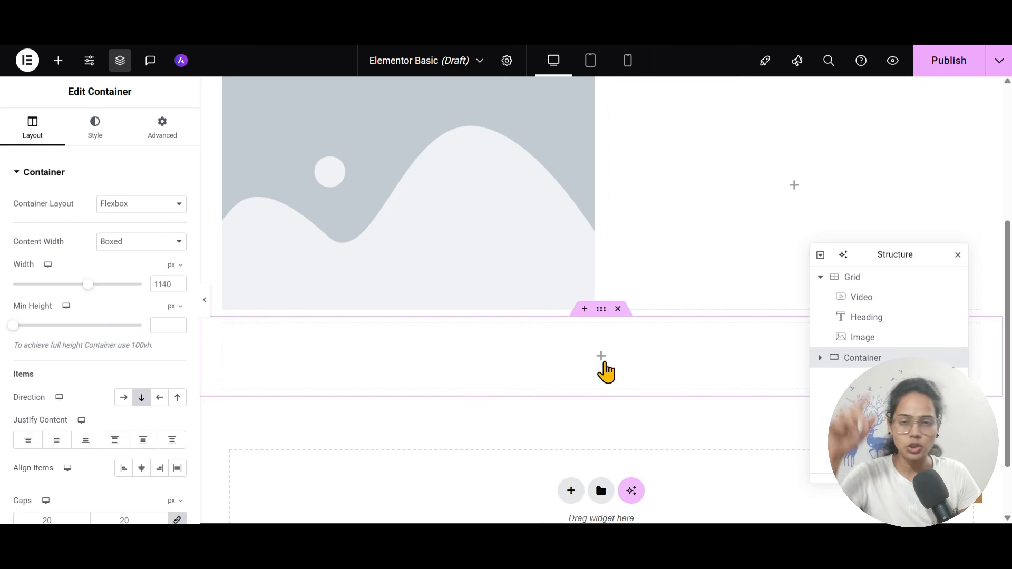
Step: Add a Heading widget and, below it, an Image widget to the Flexbox container
{"action": "left_click", "coordinate": [604, 363]}
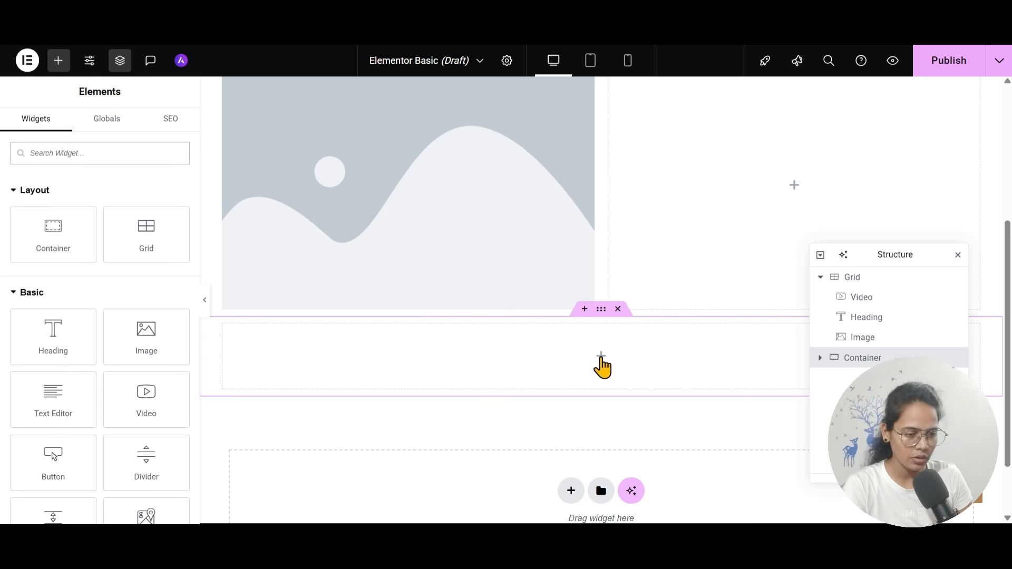
{"action": "left_click_drag", "start_coordinate": [53, 337], "coordinate": [480, 353]}
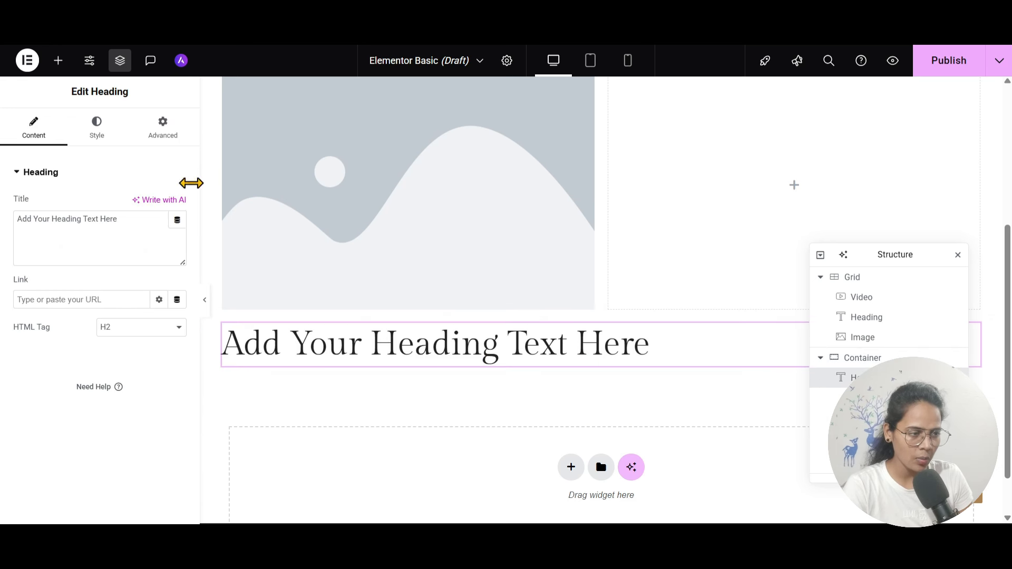
{"action": "left_click", "coordinate": [58, 60]}
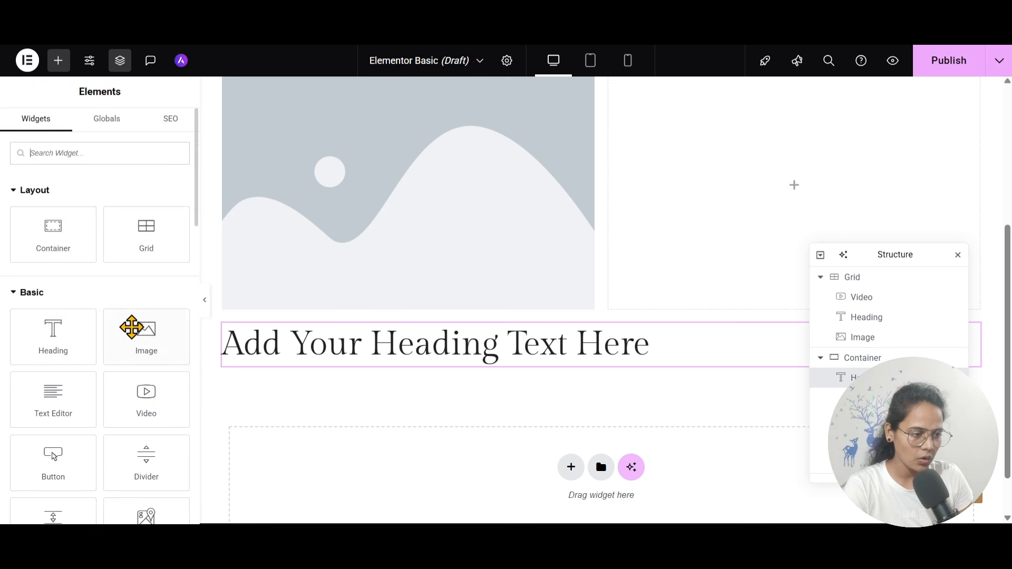
{"action": "left_click_drag", "start_coordinate": [132, 325], "coordinate": [323, 361]}
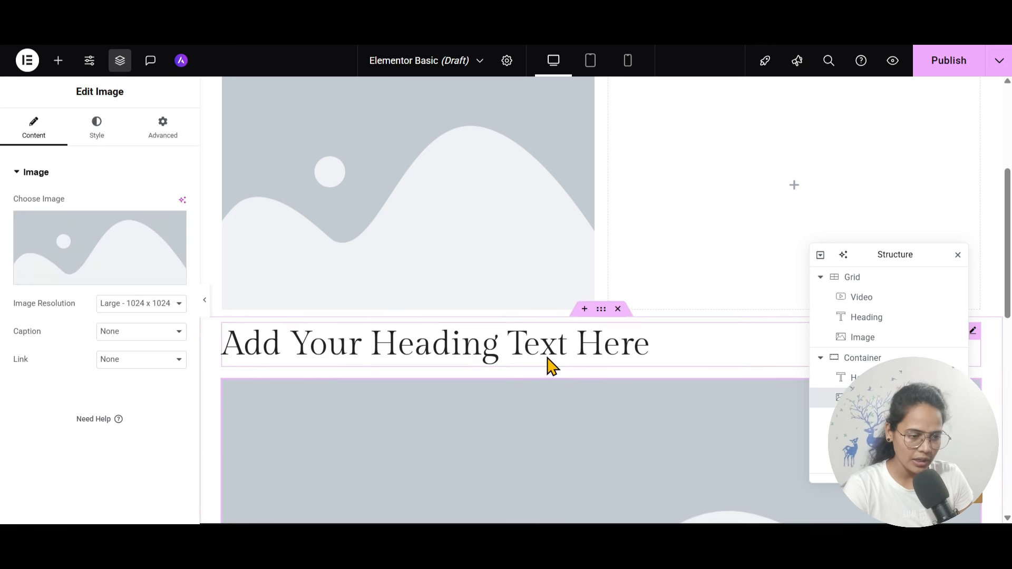
Step: Set the Flexbox container's direction to horizontal row, placing the heading and image side by side
{"action": "left_click", "coordinate": [862, 358]}
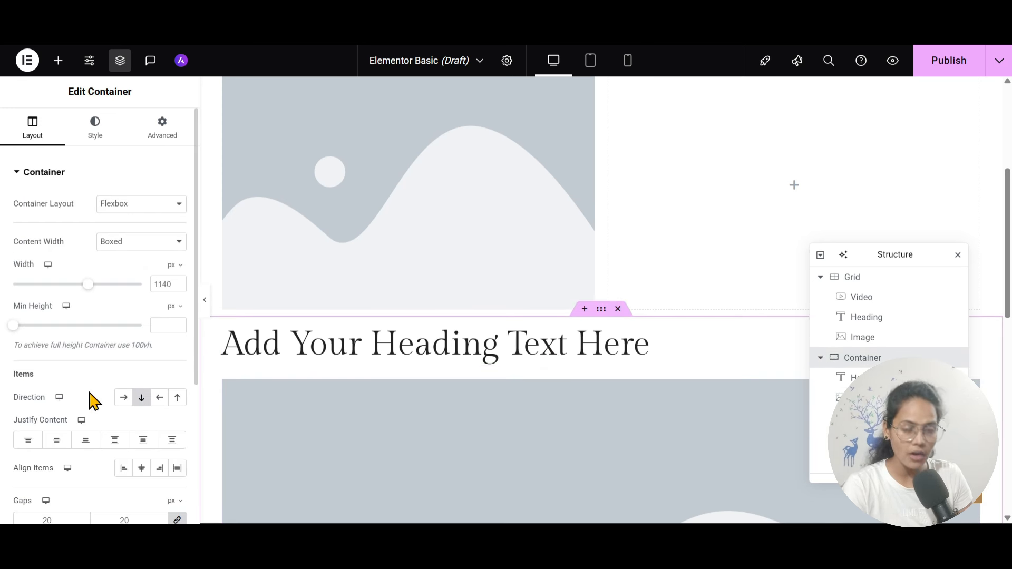
{"action": "left_click", "coordinate": [125, 398]}
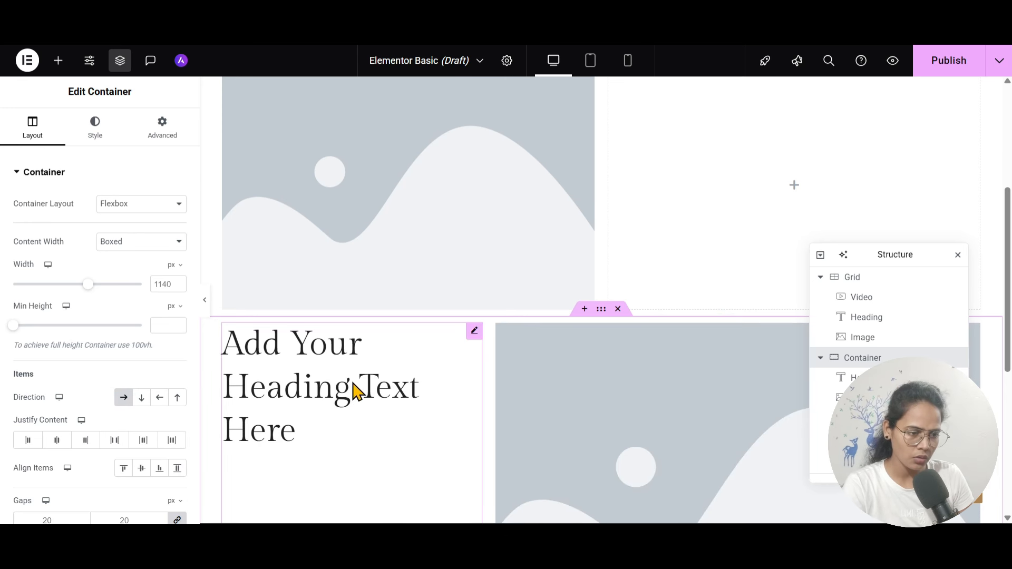
{"action": "scroll", "coordinate": [572, 379], "scroll_direction": "down", "scroll_amount": 3}
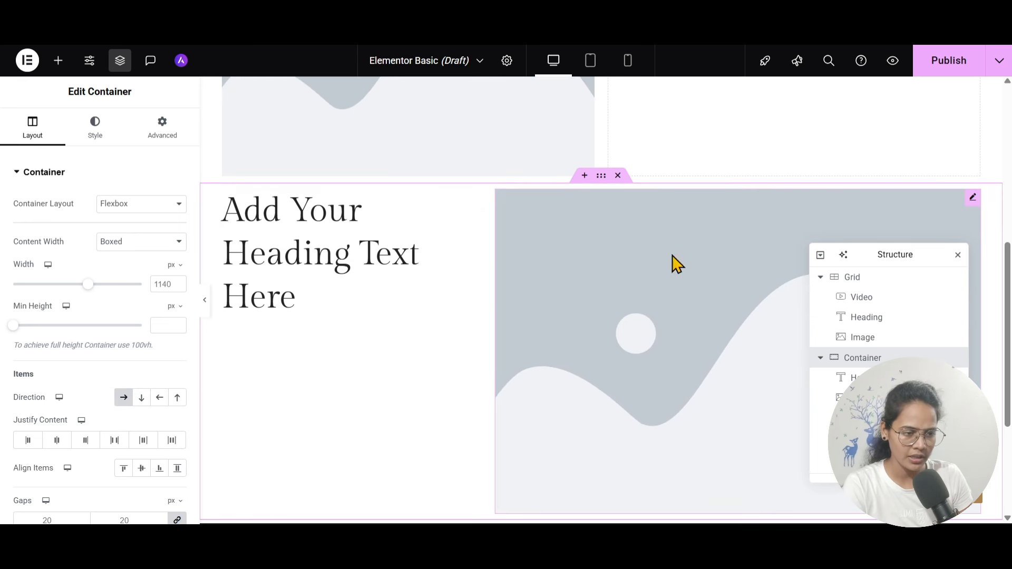
Step: Add a Text Editor widget between the heading and the image in the row container
{"action": "left_click", "coordinate": [58, 60]}
{"action": "left_click_drag", "start_coordinate": [163, 404], "coordinate": [474, 335]}
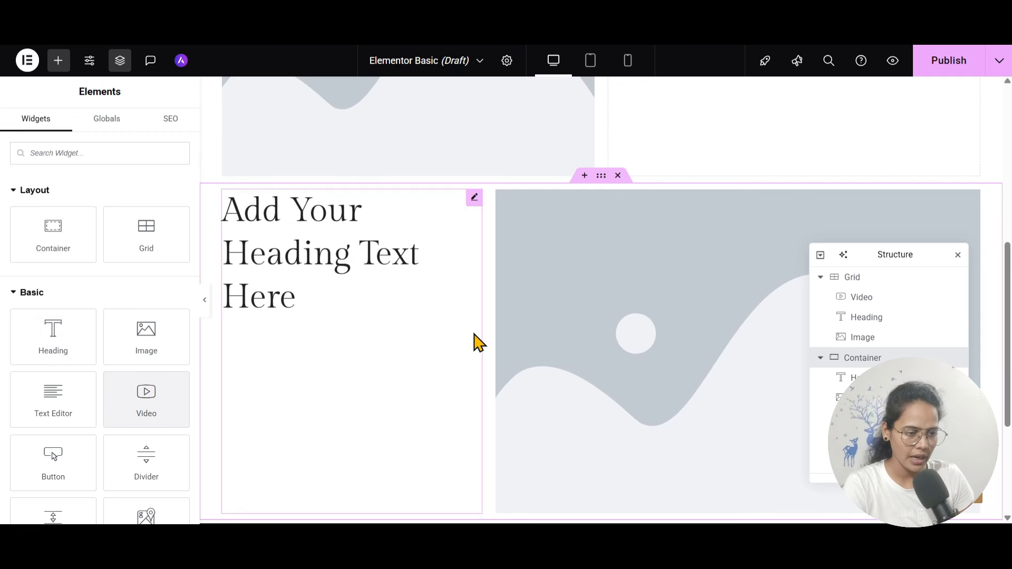
{"action": "scroll", "coordinate": [238, 368], "scroll_direction": "down", "scroll_amount": 4}
{"action": "left_click_drag", "start_coordinate": [53, 399], "coordinate": [534, 244]}
{"action": "scroll", "coordinate": [533, 244], "scroll_direction": "up", "scroll_amount": 3}
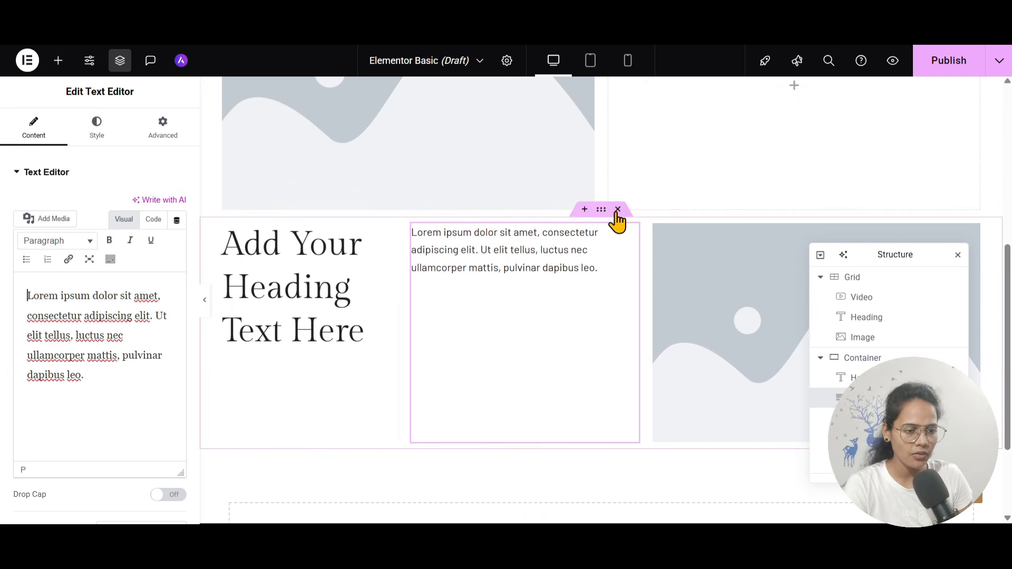
Step: Set the direction of the container holding the heading, text and image to Column - vertical
{"action": "left_click", "coordinate": [601, 209]}
{"action": "left_click", "coordinate": [140, 399]}
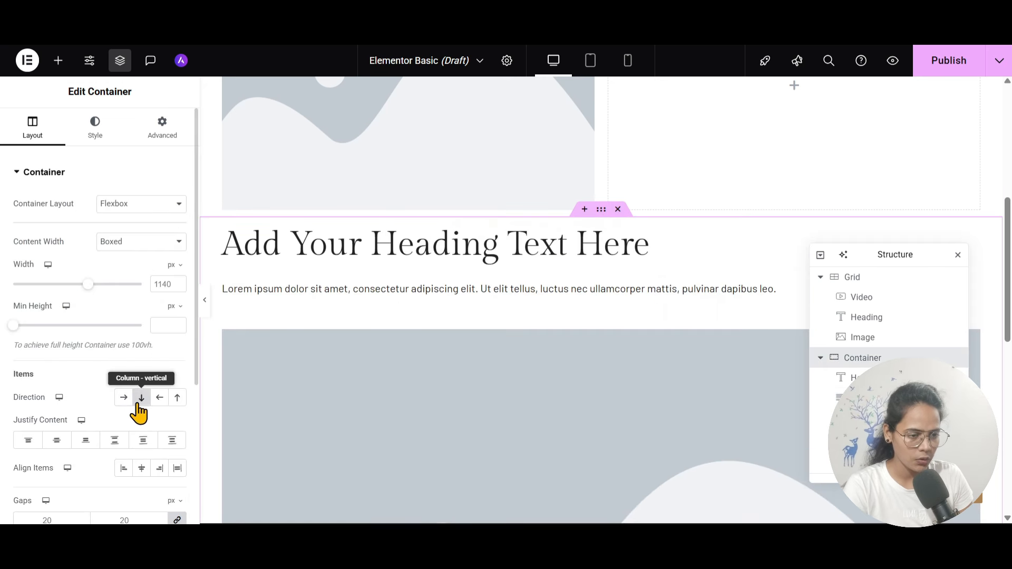
{"action": "scroll", "coordinate": [654, 308], "scroll_direction": "down", "scroll_amount": 2}
{"action": "scroll", "coordinate": [654, 308], "scroll_direction": "down", "scroll_amount": 2}
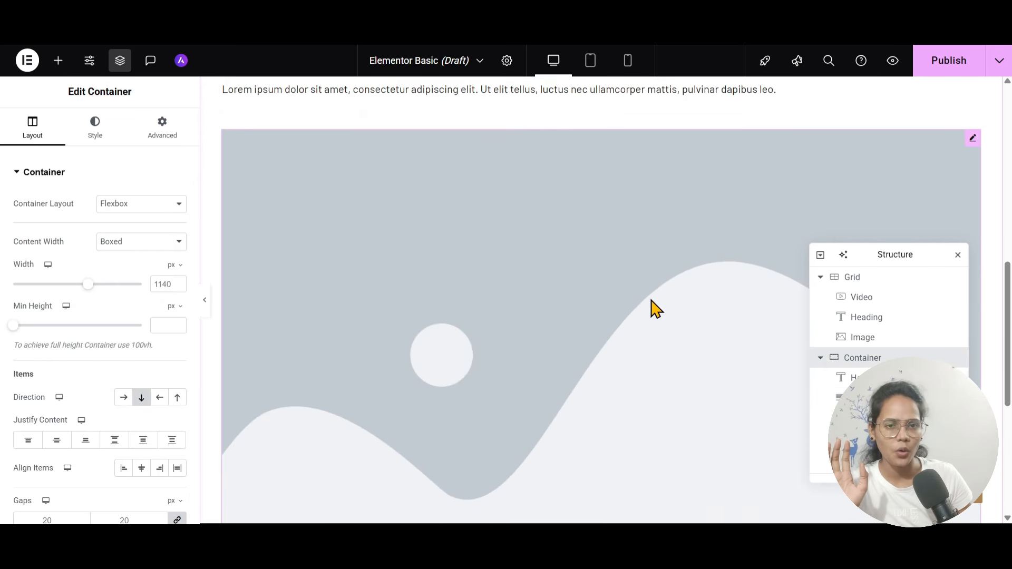
Step: Delete the grid and the Flexbox container from the page
{"action": "scroll", "coordinate": [654, 308], "scroll_direction": "up", "scroll_amount": 5}
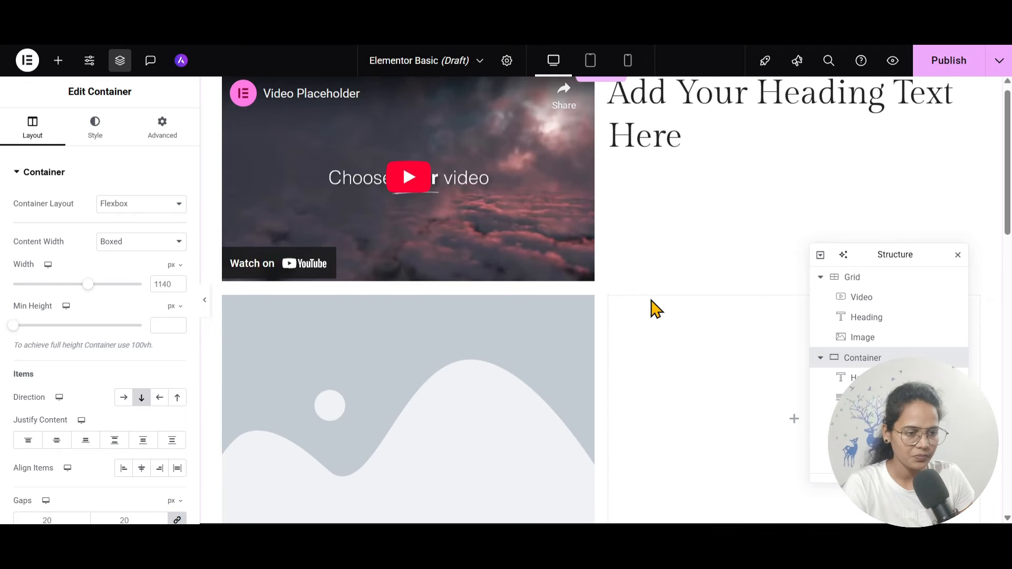
{"action": "left_click", "coordinate": [618, 83]}
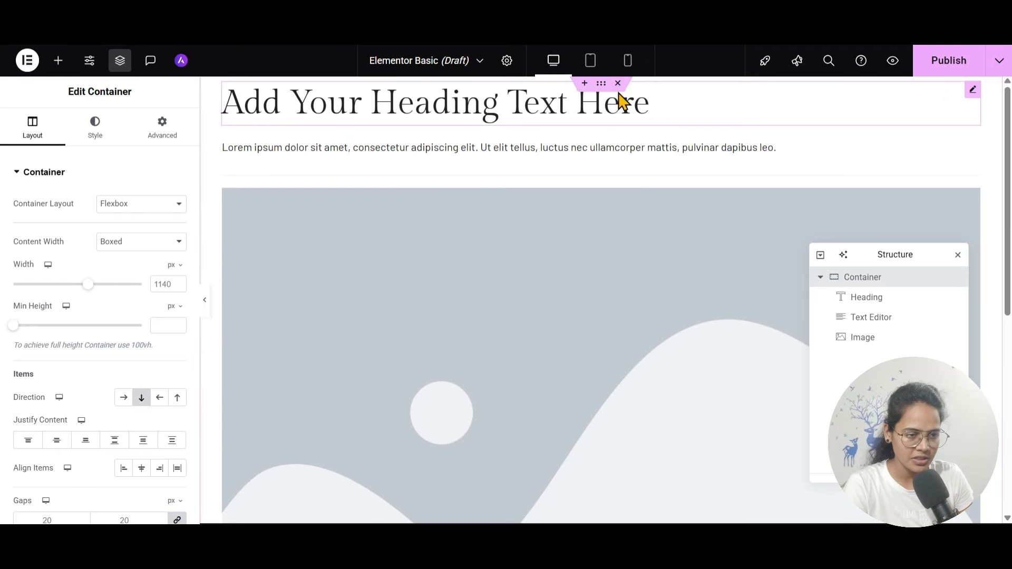
{"action": "left_click", "coordinate": [618, 84]}
Step: Add a single-column vertical Flexbox container and, below it, a Flexbox container with two equal columns
{"action": "left_click", "coordinate": [576, 185]}
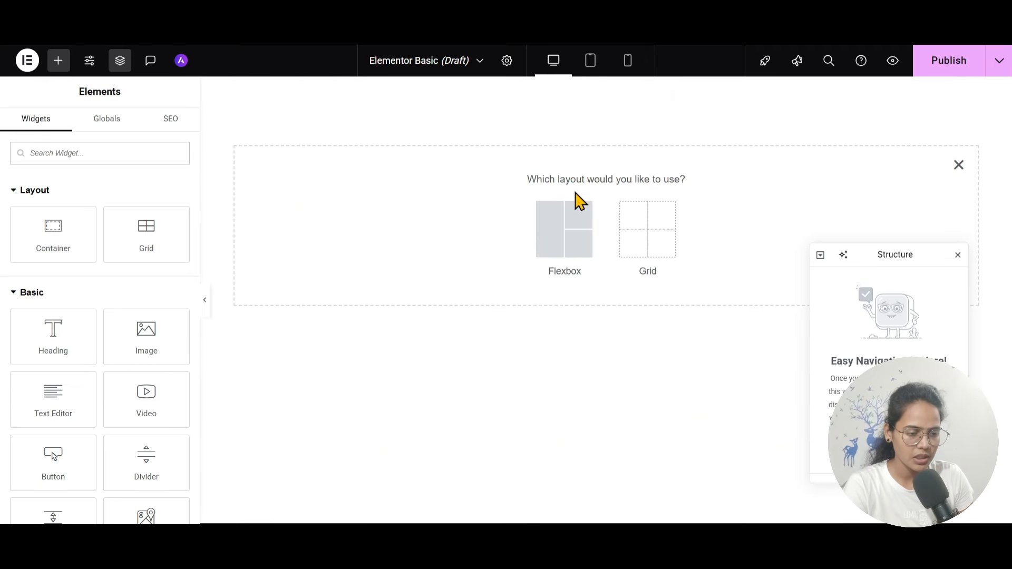
{"action": "left_click", "coordinate": [559, 240]}
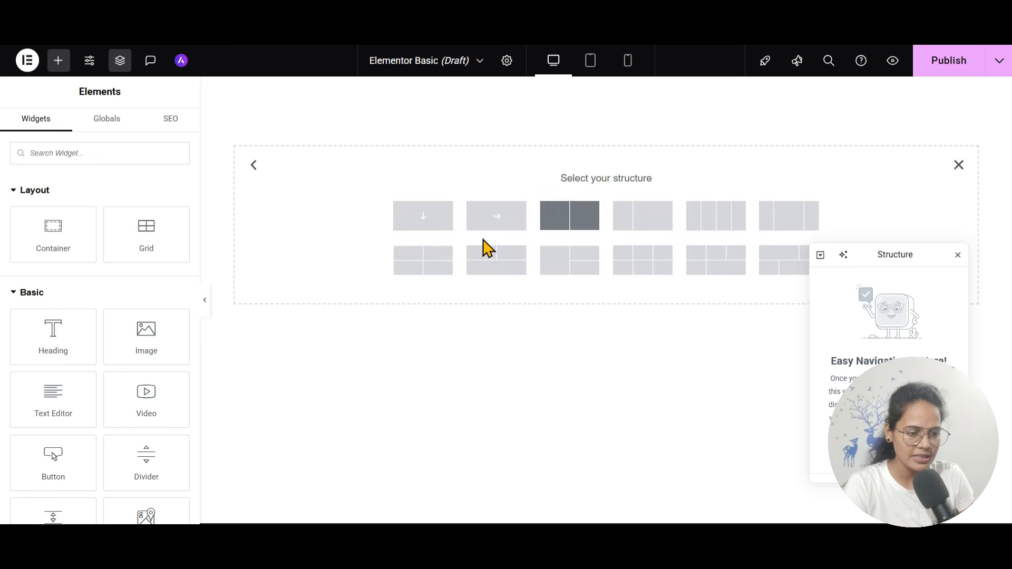
{"action": "left_click", "coordinate": [437, 232]}
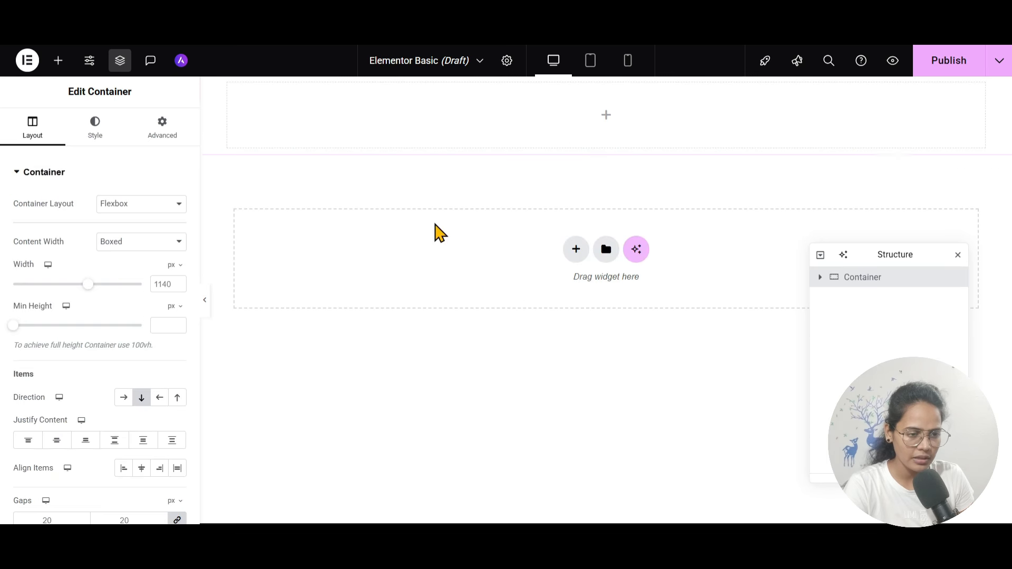
{"action": "left_click", "coordinate": [577, 249]}
{"action": "left_click", "coordinate": [563, 300]}
{"action": "left_click", "coordinate": [574, 288]}
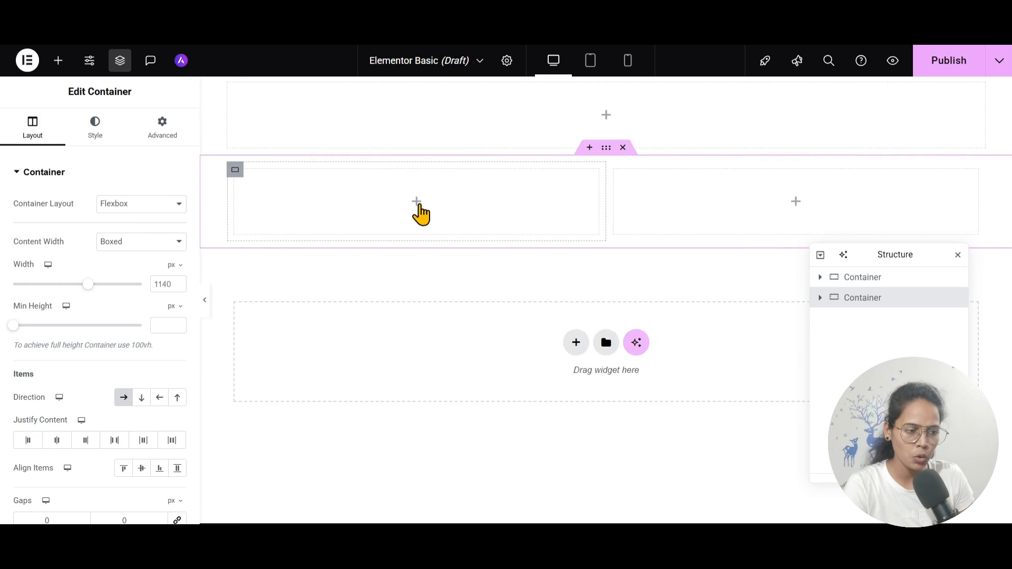
Step: Fill the first column of the two-column container with Heading and Text Editor widgets, and place an Image widget above them
{"action": "left_click", "coordinate": [419, 211]}
{"action": "left_click_drag", "start_coordinate": [90, 323], "coordinate": [414, 210]}
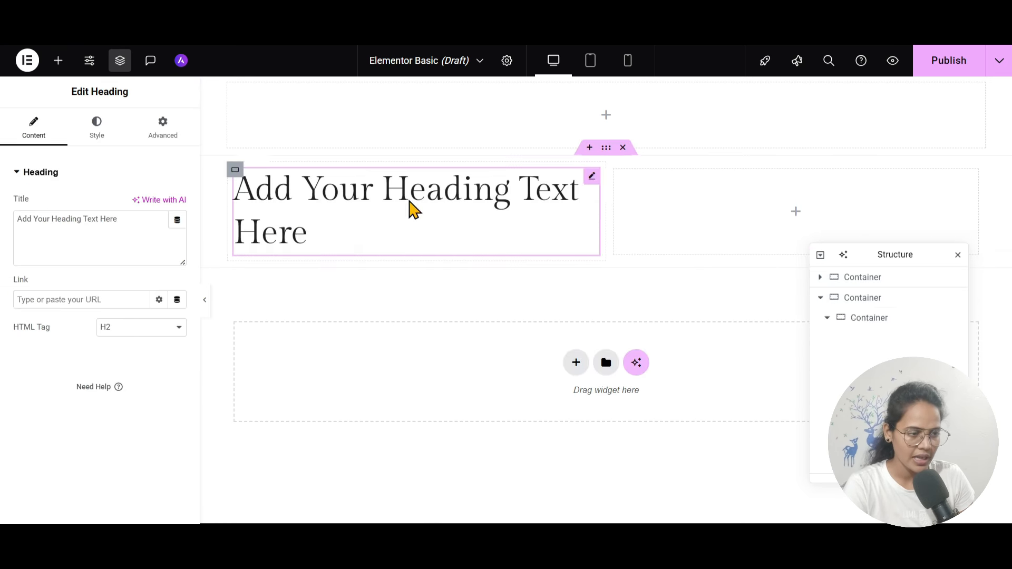
{"action": "left_click", "coordinate": [58, 60]}
{"action": "left_click_drag", "start_coordinate": [68, 395], "coordinate": [355, 237]}
{"action": "left_click", "coordinate": [58, 60]}
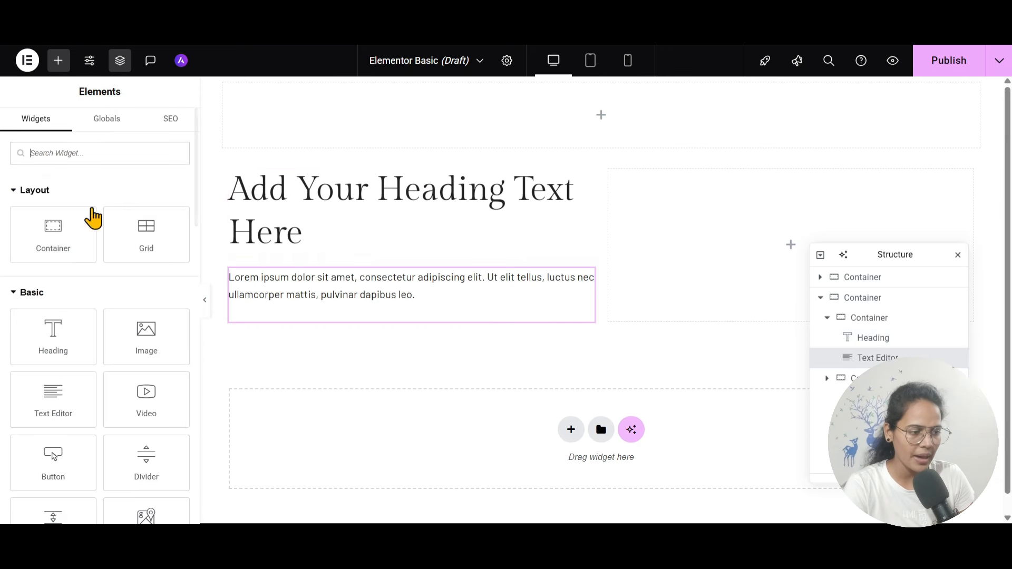
{"action": "left_click_drag", "start_coordinate": [144, 334], "coordinate": [347, 169]}
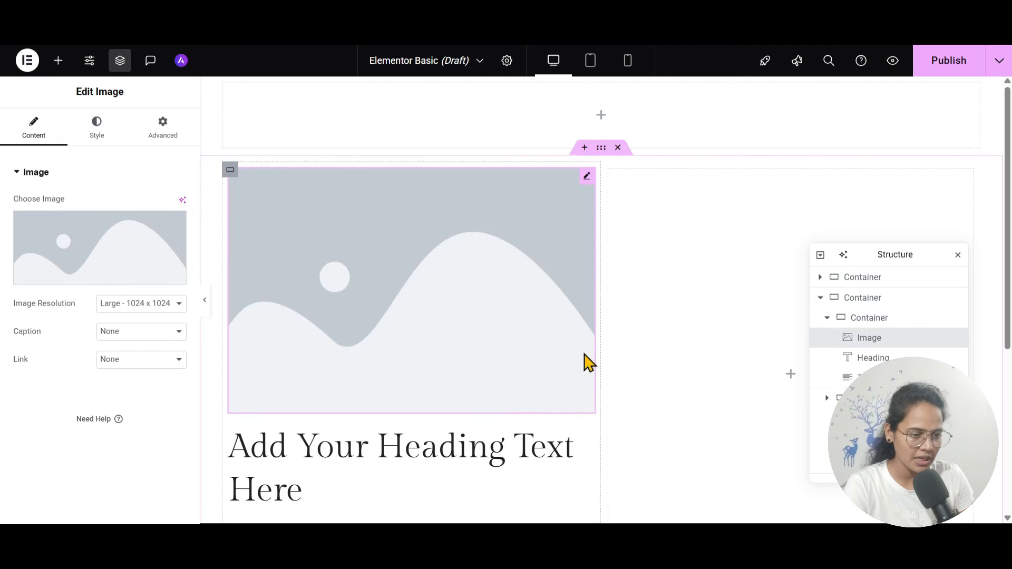
Step: Fill the second column with an Image widget, a Heading widget below it, and a Text Editor widget under the heading
{"action": "scroll", "coordinate": [473, 330], "scroll_direction": "down", "scroll_amount": 3}
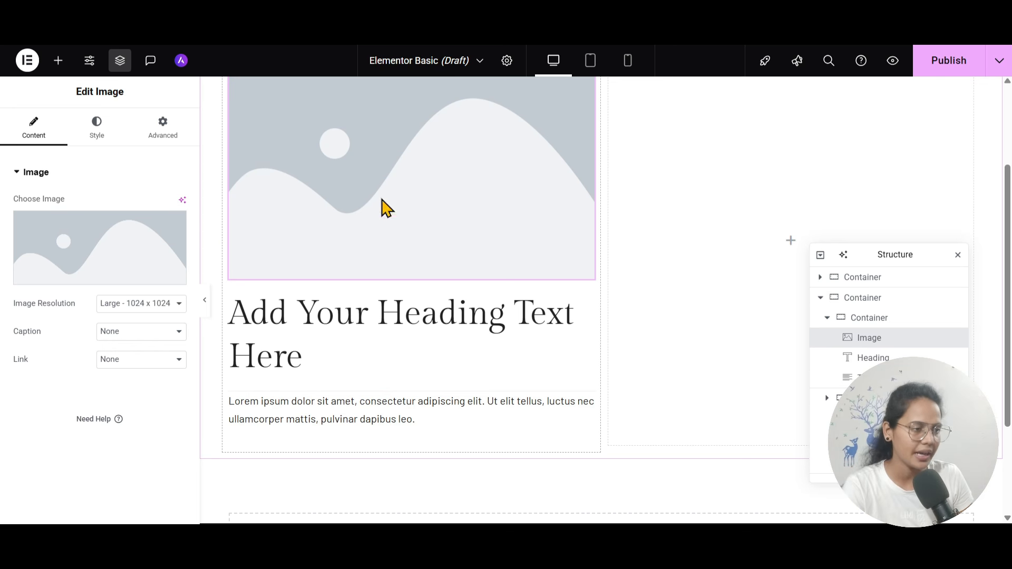
{"action": "left_click", "coordinate": [58, 61]}
{"action": "left_click_drag", "start_coordinate": [146, 337], "coordinate": [693, 211]}
{"action": "left_click", "coordinate": [58, 62]}
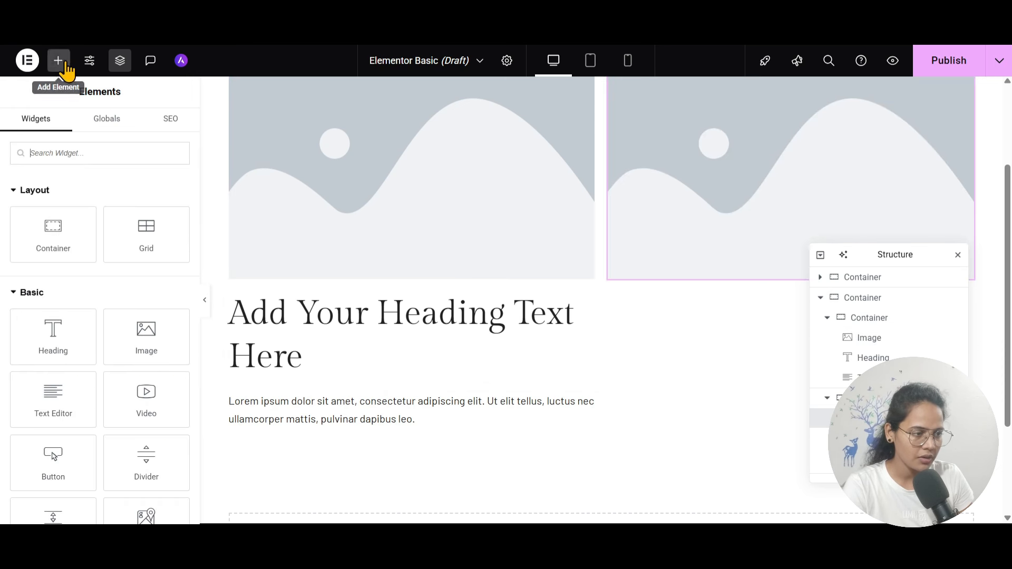
{"action": "left_click_drag", "start_coordinate": [70, 350], "coordinate": [806, 270]}
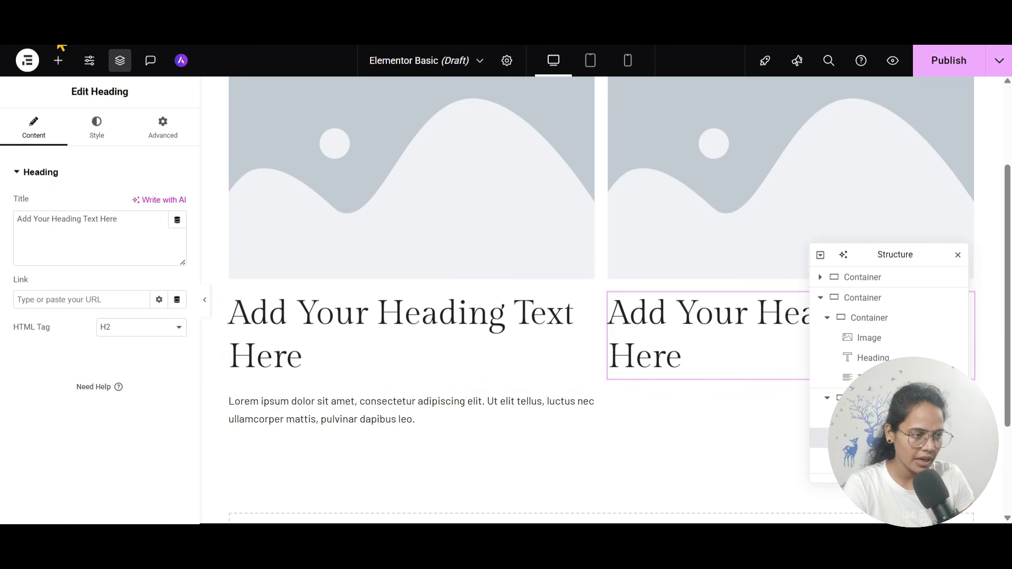
{"action": "left_click", "coordinate": [58, 61]}
{"action": "left_click_drag", "start_coordinate": [56, 393], "coordinate": [709, 349]}
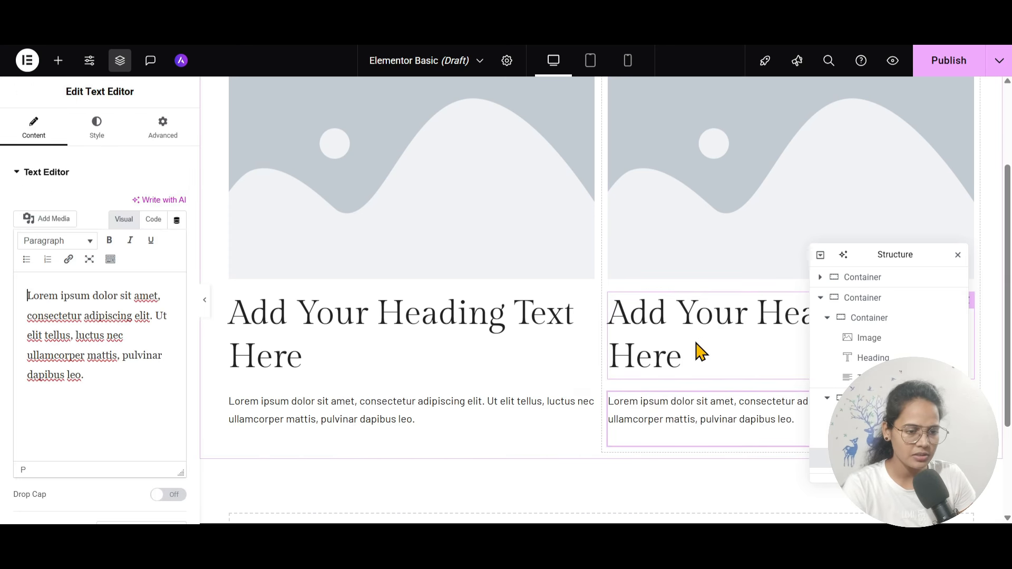
Step: Add a Button widget beneath the text in each column of the two-column container
{"action": "scroll", "coordinate": [700, 350], "scroll_direction": "up", "scroll_amount": 3}
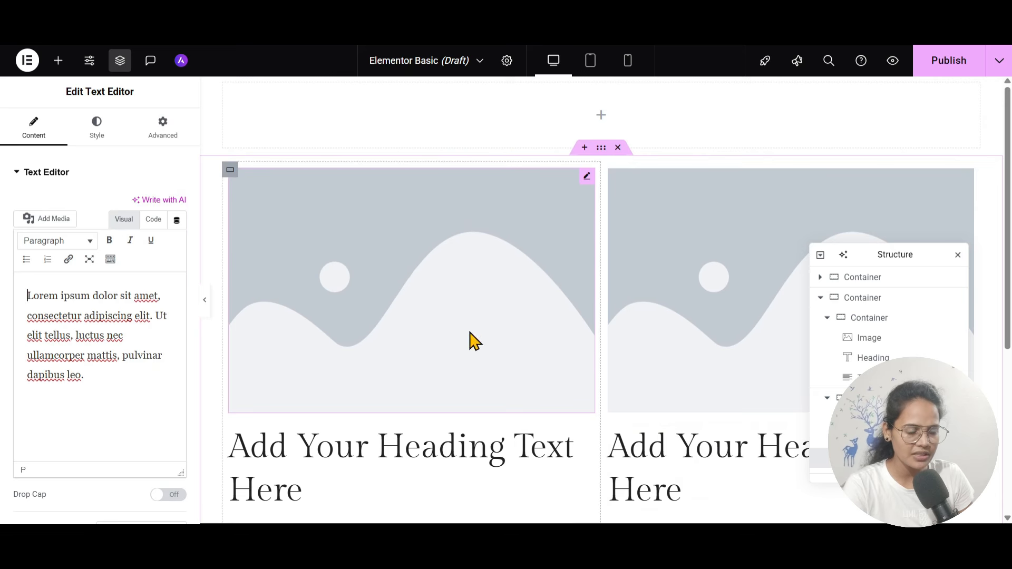
{"action": "scroll", "coordinate": [610, 380], "scroll_direction": "down", "scroll_amount": 3}
{"action": "scroll", "coordinate": [614, 363], "scroll_direction": "up", "scroll_amount": 3}
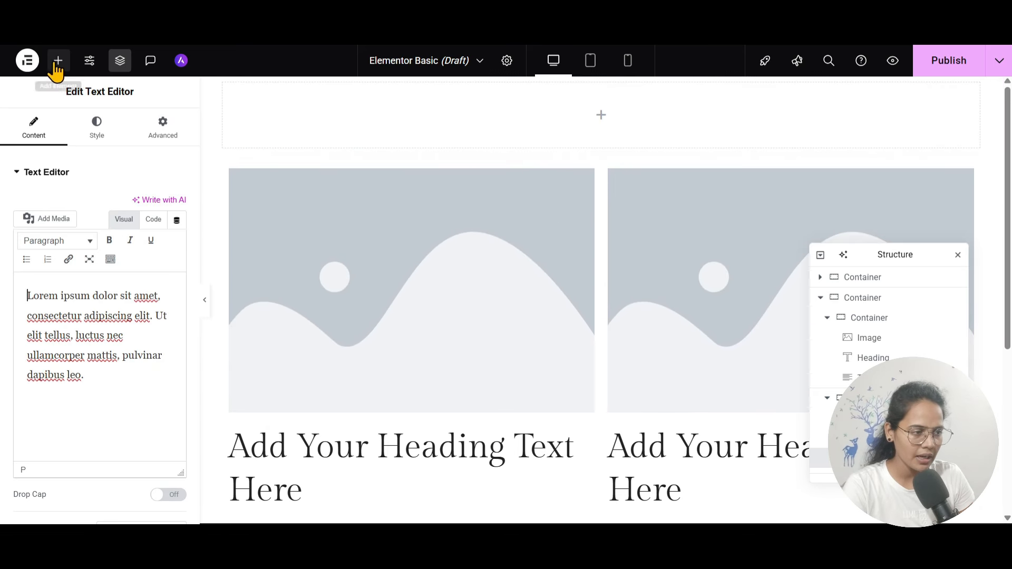
{"action": "left_click", "coordinate": [57, 61]}
{"action": "scroll", "coordinate": [373, 298], "scroll_direction": "down", "scroll_amount": 3}
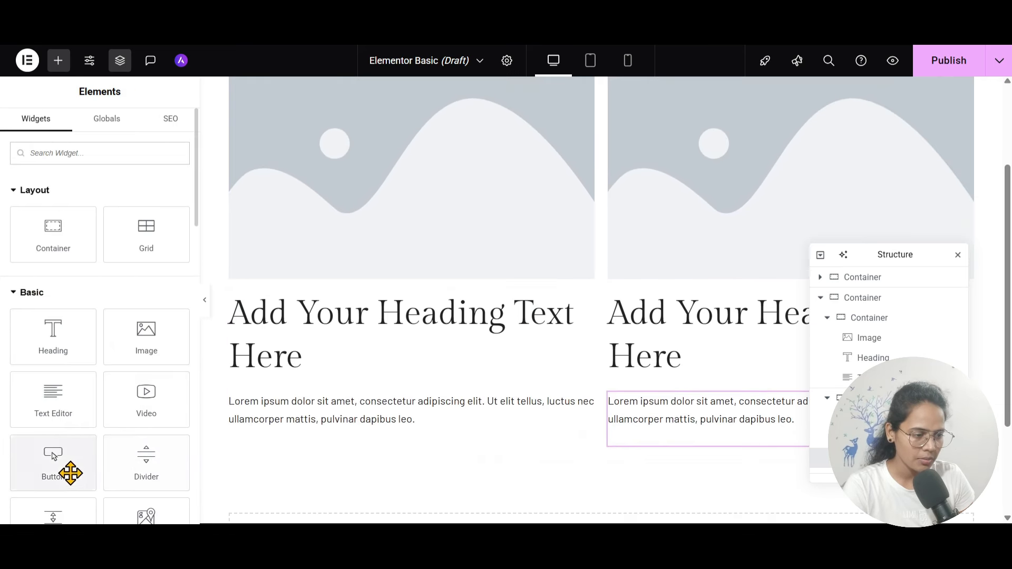
{"action": "left_click_drag", "start_coordinate": [70, 473], "coordinate": [299, 428]}
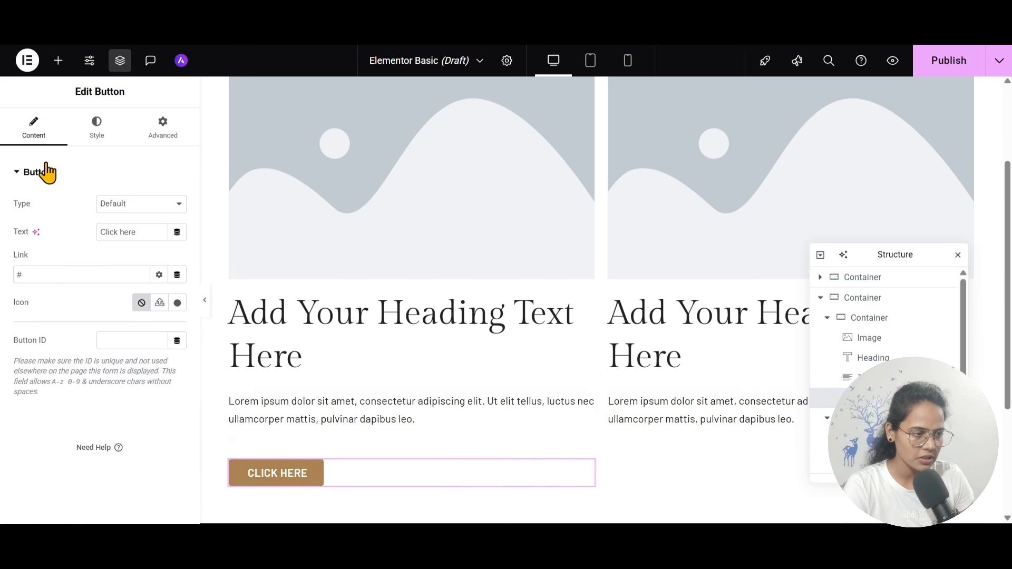
{"action": "left_click", "coordinate": [58, 61]}
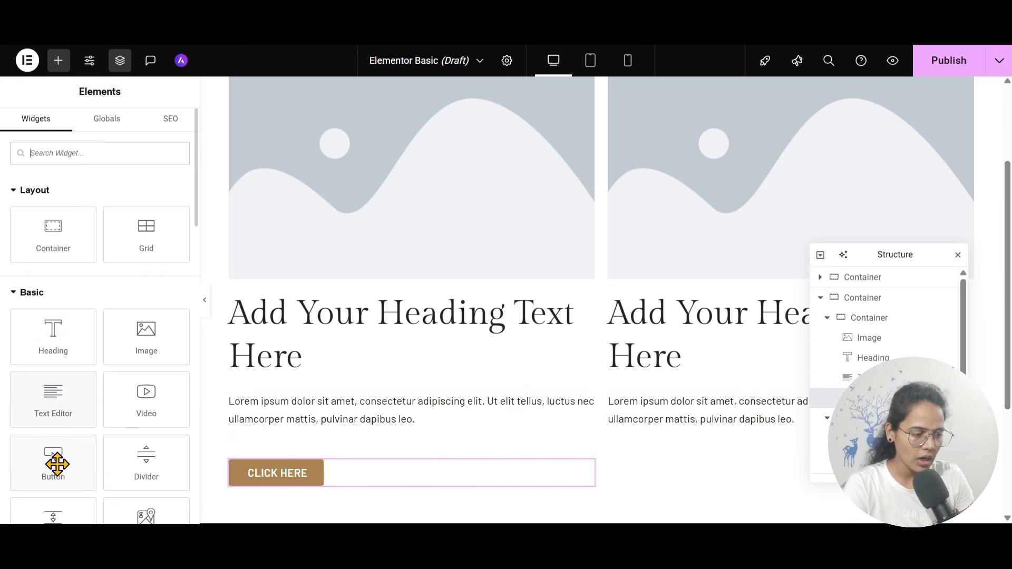
{"action": "left_click_drag", "start_coordinate": [57, 463], "coordinate": [656, 438]}
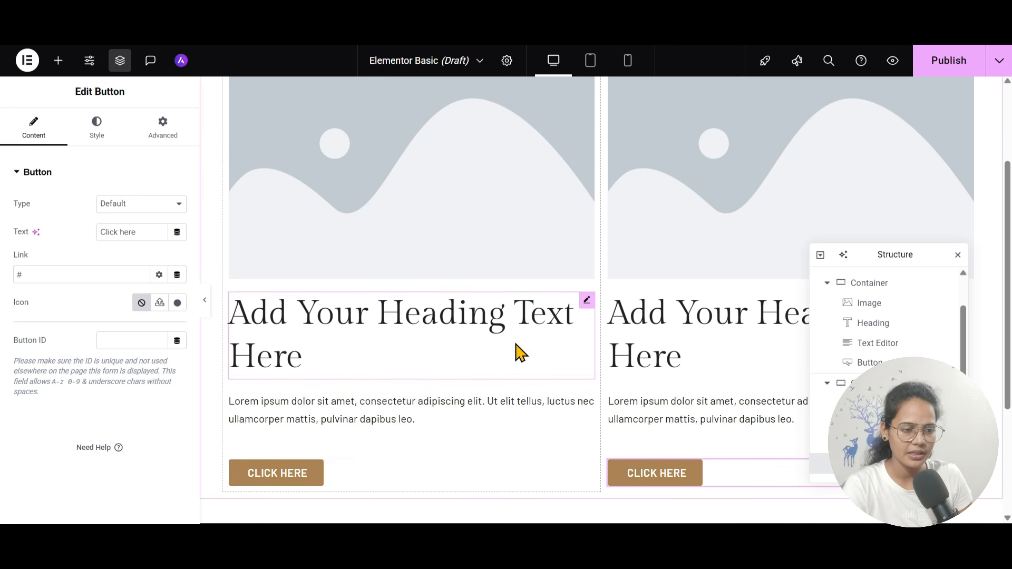
Step: Delete the two-column container together with its widgets from the page
{"action": "scroll", "coordinate": [519, 352], "scroll_direction": "up", "scroll_amount": 3}
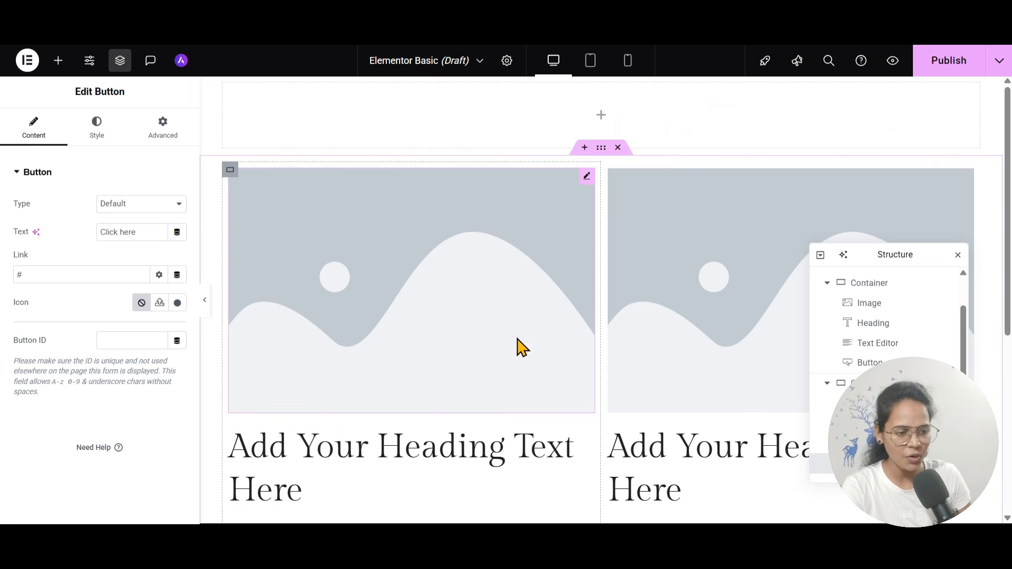
{"action": "scroll", "coordinate": [631, 395], "scroll_direction": "down", "scroll_amount": 3}
{"action": "scroll", "coordinate": [287, 378], "scroll_direction": "up", "scroll_amount": 3}
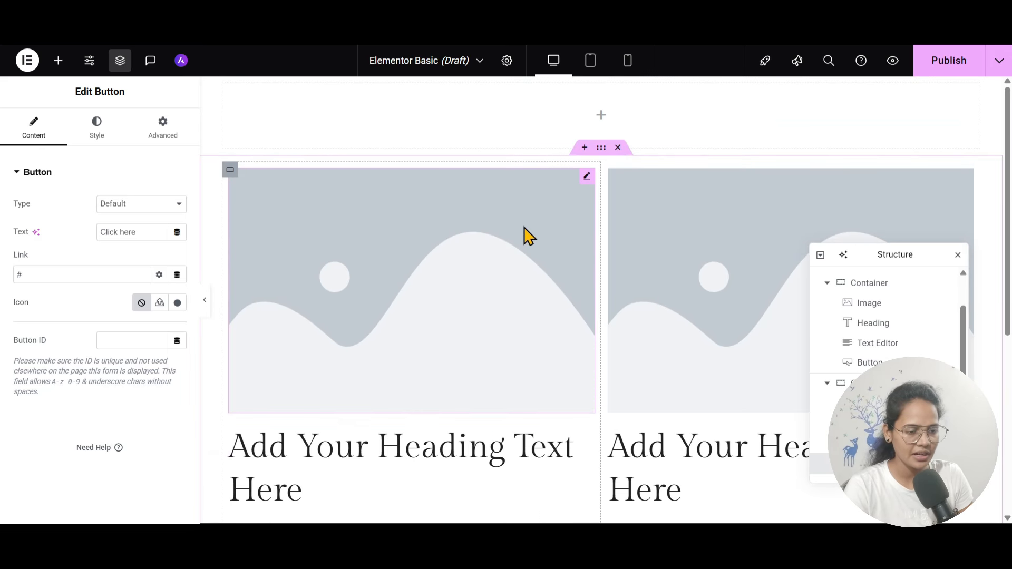
{"action": "scroll", "coordinate": [399, 232], "scroll_direction": "down", "scroll_amount": 3}
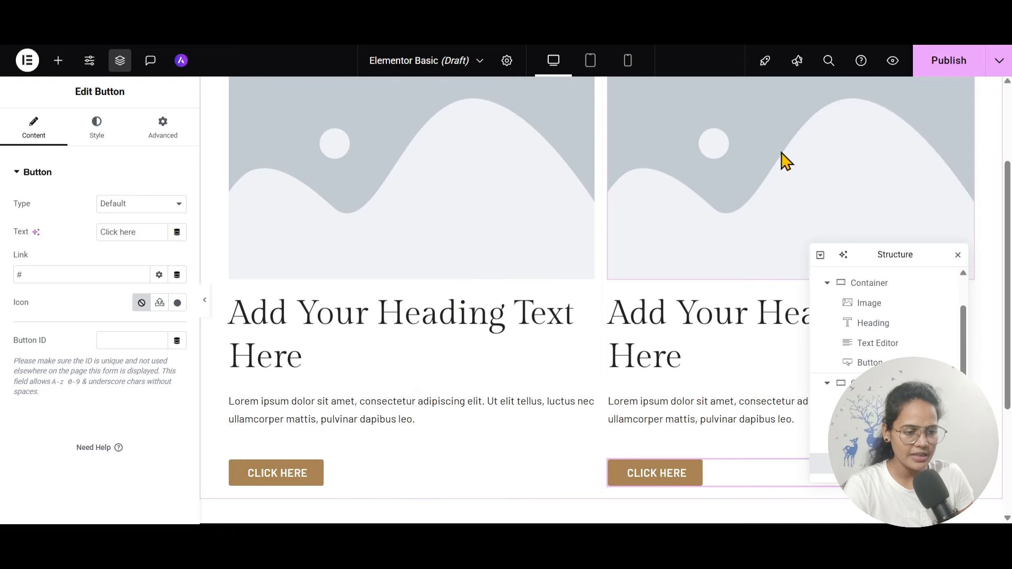
{"action": "scroll", "coordinate": [592, 307], "scroll_direction": "up", "scroll_amount": 3}
{"action": "left_click", "coordinate": [617, 148]}
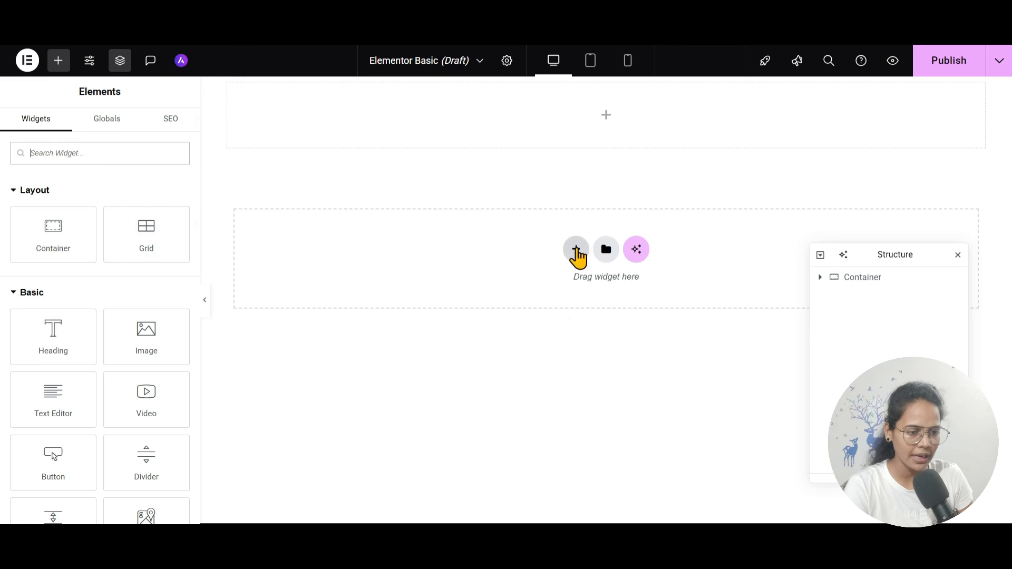
Step: Nest a Container inside the remaining empty container, and place a Grid inside that nested container
{"action": "left_click_drag", "start_coordinate": [55, 238], "coordinate": [445, 119]}
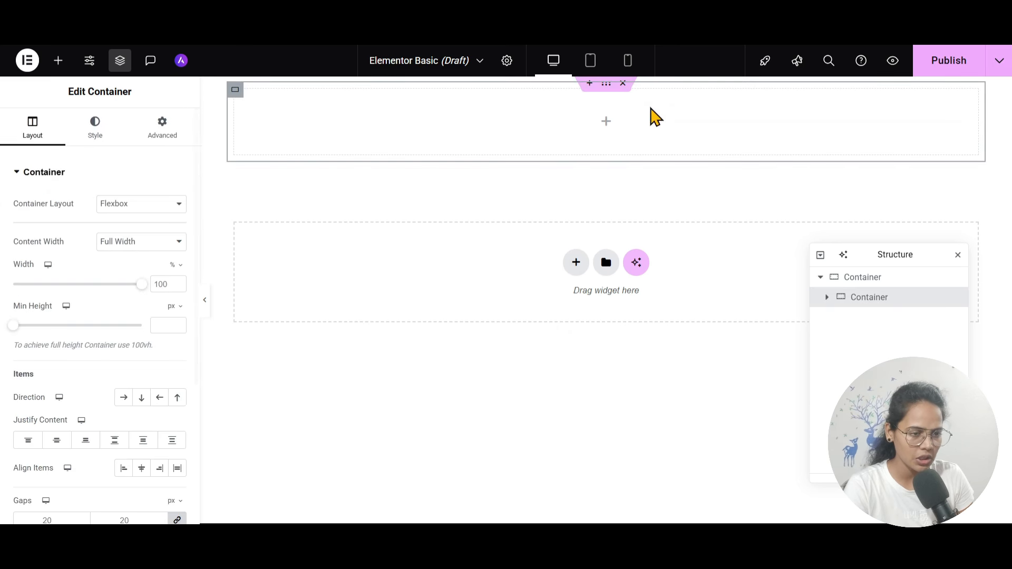
{"action": "left_click", "coordinate": [606, 122]}
{"action": "left_click_drag", "start_coordinate": [131, 255], "coordinate": [473, 142]}
Step: Place an Image widget in the first cell of the nested grid and duplicate it until all six cells are filled
{"action": "left_click", "coordinate": [357, 138]}
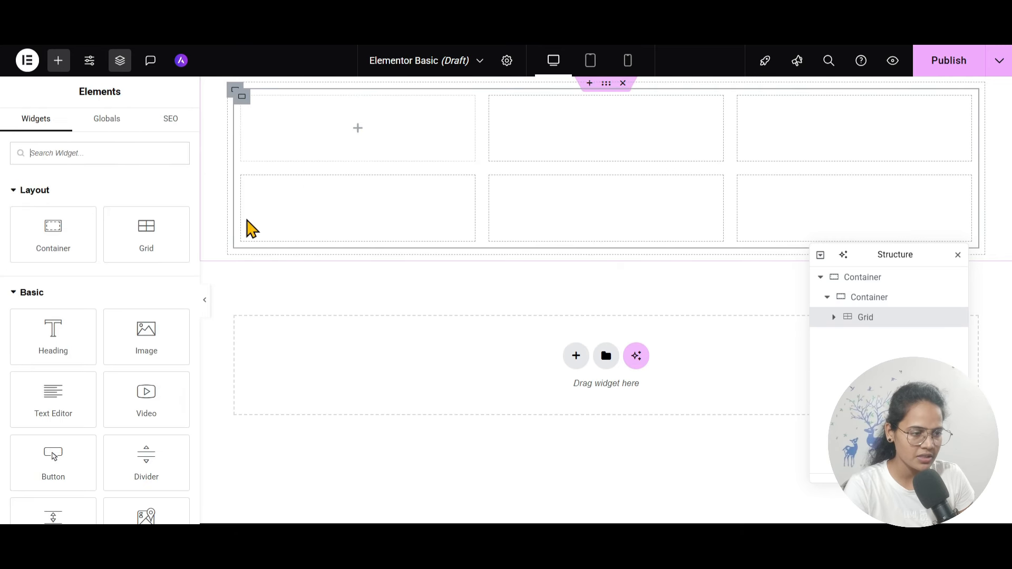
{"action": "left_click_drag", "start_coordinate": [145, 184], "coordinate": [368, 165]}
{"action": "right_click", "coordinate": [307, 195]}
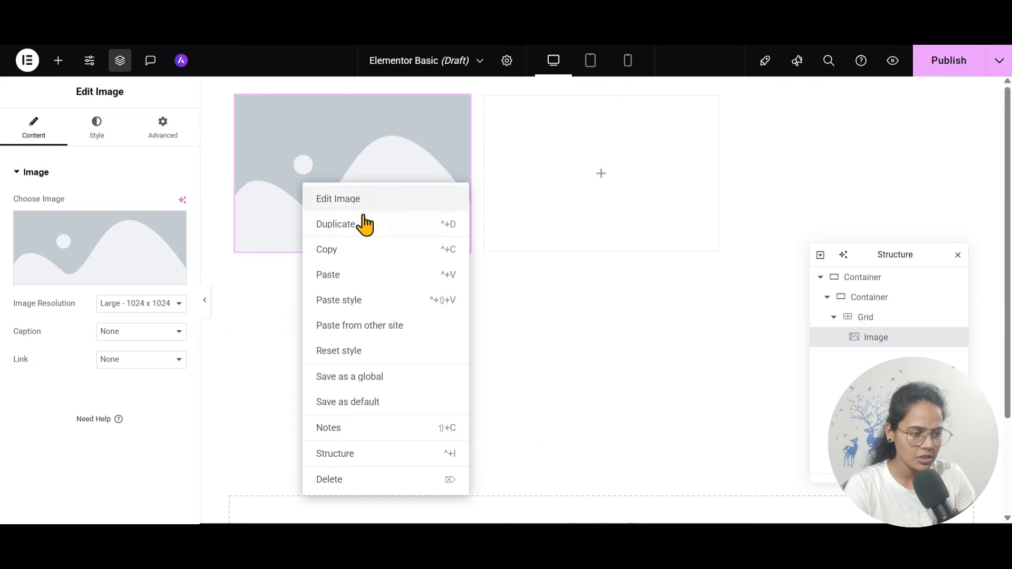
{"action": "left_click", "coordinate": [363, 224]}
{"action": "right_click", "coordinate": [354, 194]}
{"action": "left_click", "coordinate": [393, 241]}
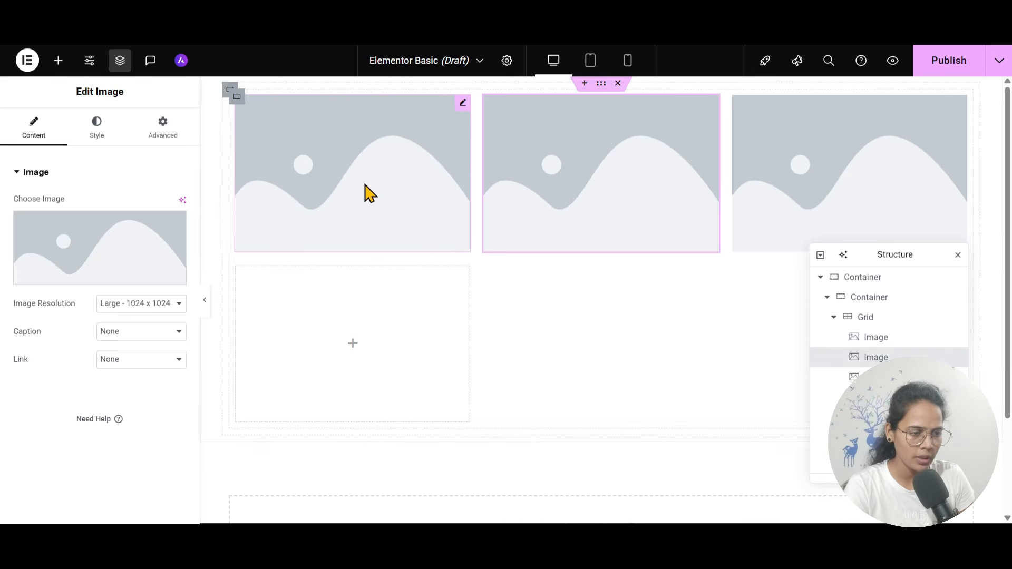
{"action": "right_click", "coordinate": [369, 195]}
{"action": "left_click", "coordinate": [388, 226]}
{"action": "right_click", "coordinate": [383, 214]}
{"action": "left_click", "coordinate": [419, 255]}
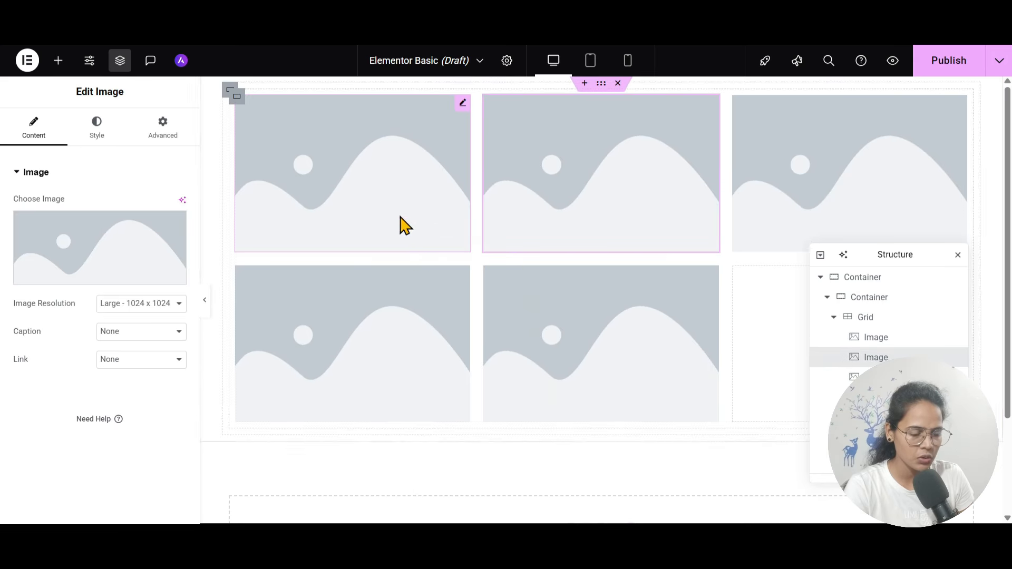
{"action": "right_click", "coordinate": [402, 215]}
{"action": "left_click", "coordinate": [443, 258]}
{"action": "scroll", "coordinate": [579, 211], "scroll_direction": "down", "scroll_amount": 3}
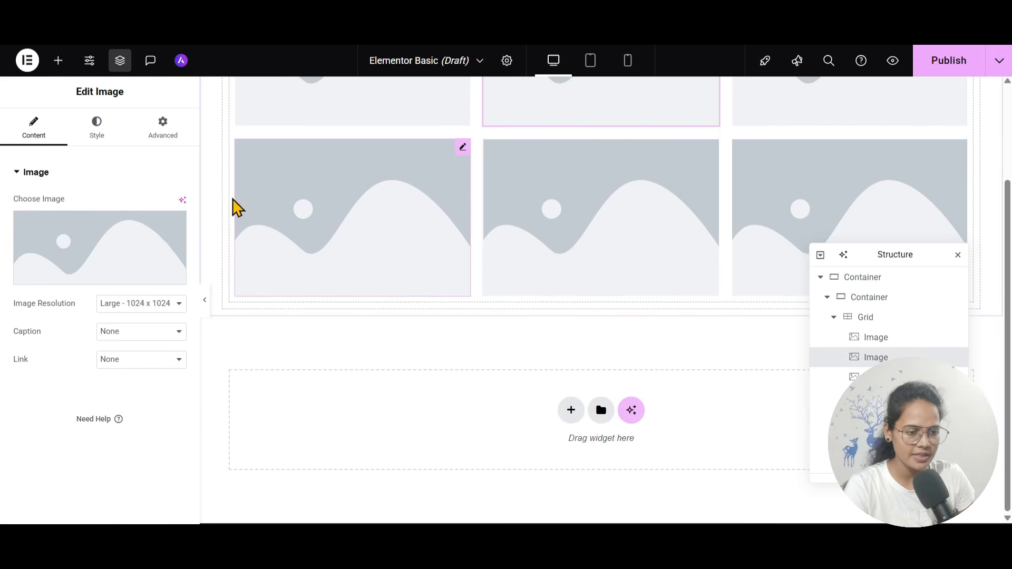
{"action": "scroll", "coordinate": [583, 192], "scroll_direction": "up", "scroll_amount": 2}
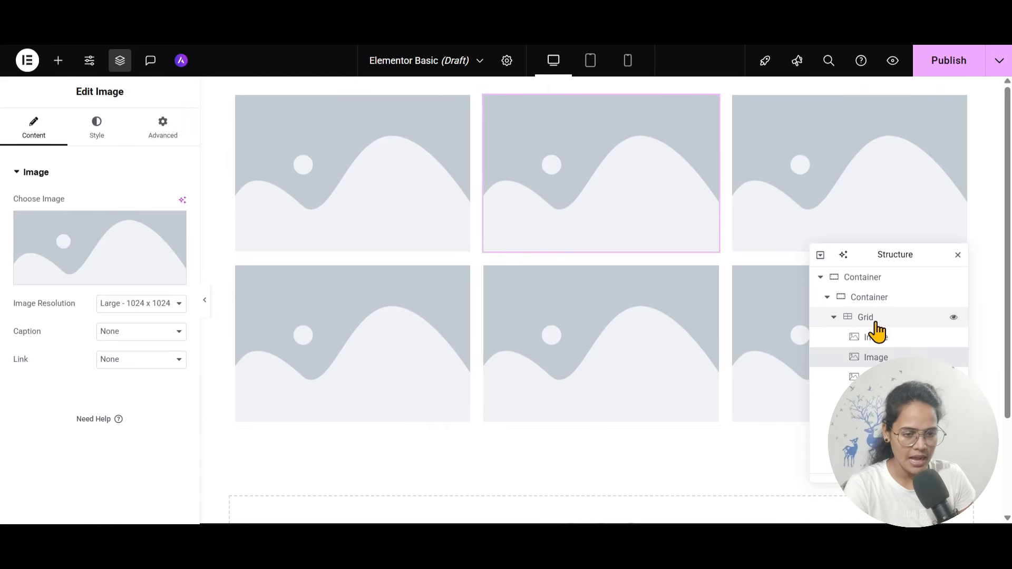
Step: Delete the container holding the image grid and add a new single-column vertical Flexbox container
{"action": "left_click", "coordinate": [120, 65]}
{"action": "left_click", "coordinate": [120, 64]}
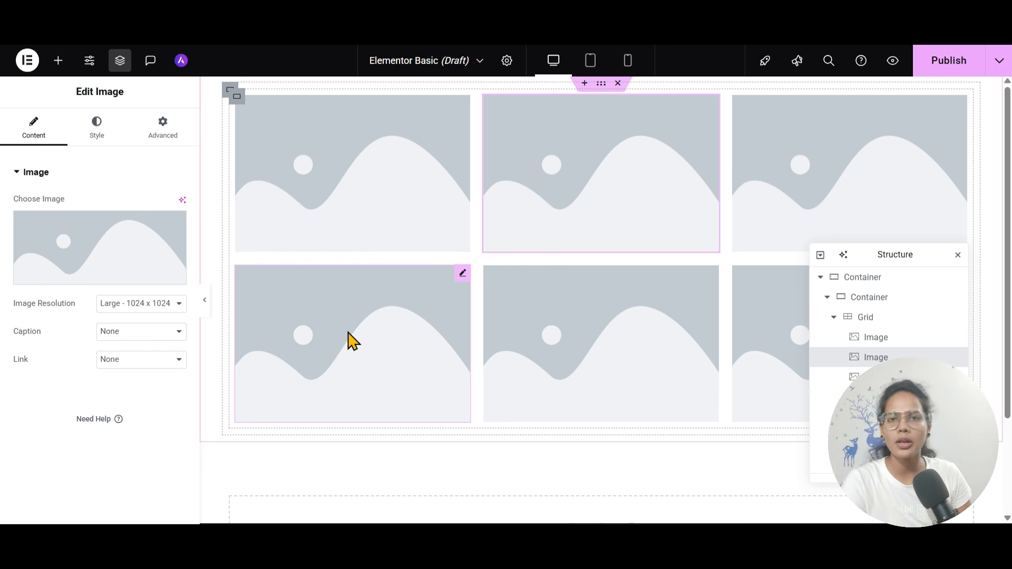
{"action": "left_click", "coordinate": [620, 85]}
{"action": "left_click", "coordinate": [576, 187]}
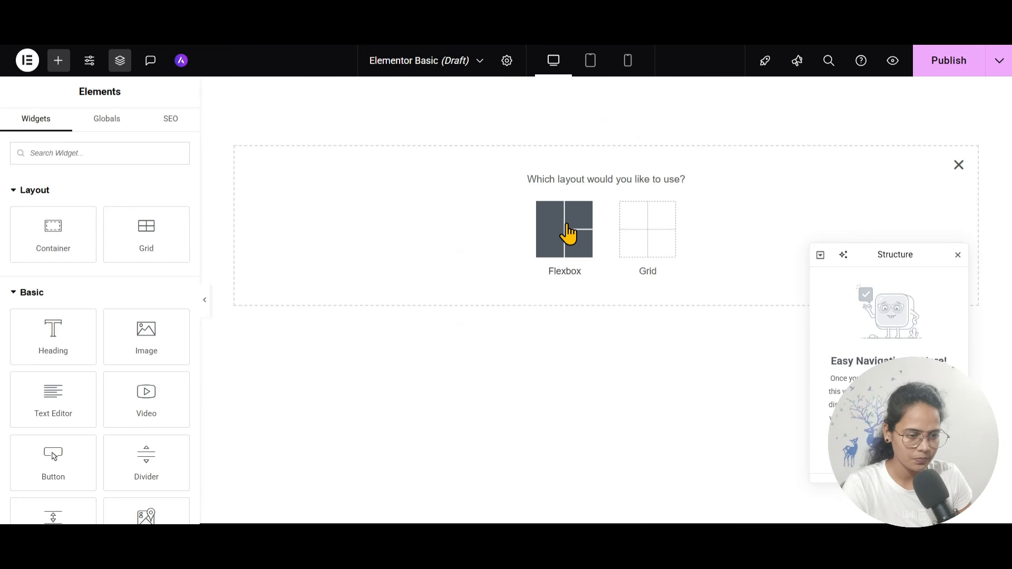
{"action": "left_click", "coordinate": [569, 232]}
{"action": "left_click", "coordinate": [432, 229]}
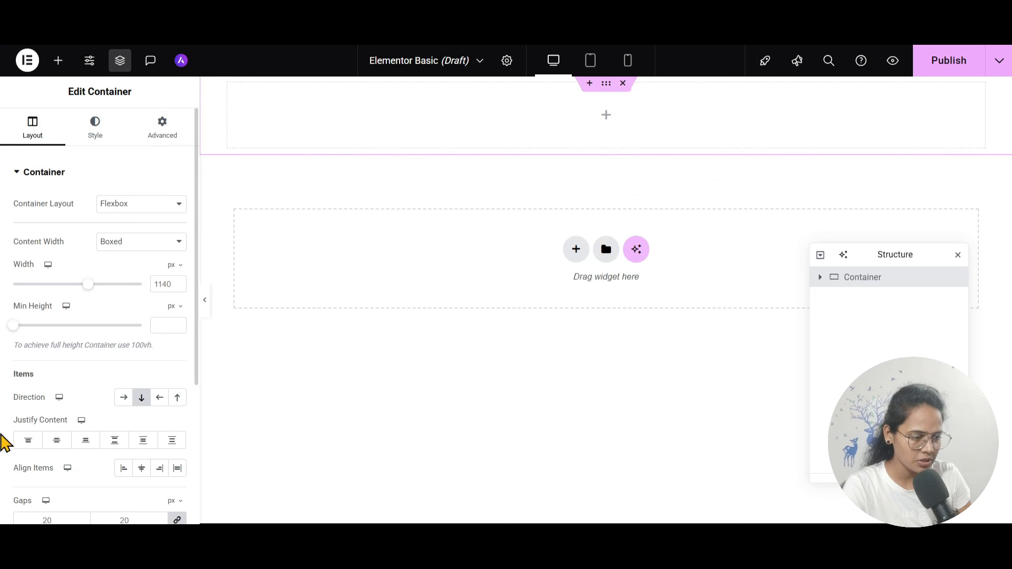
Step: Review the container's layout types, keep its content width Boxed, and set the width to 1200 px
{"action": "left_click", "coordinate": [140, 206]}
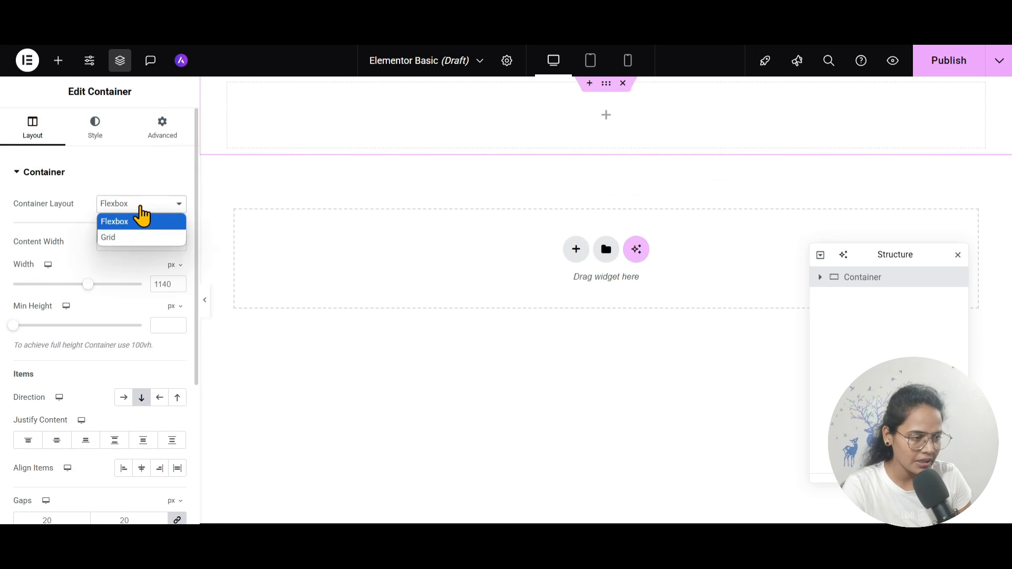
{"action": "left_click", "coordinate": [139, 206]}
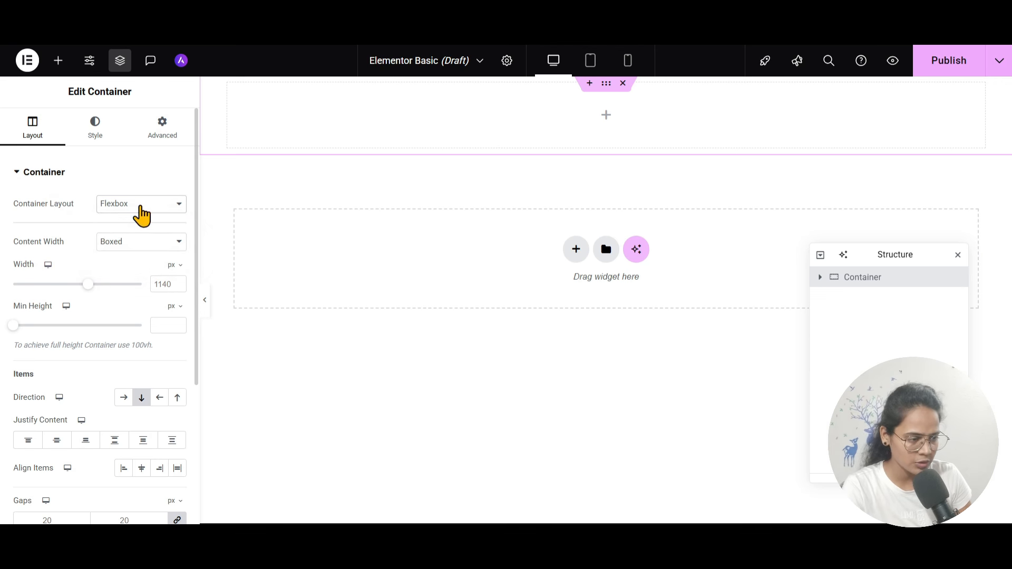
{"action": "left_click", "coordinate": [140, 247]}
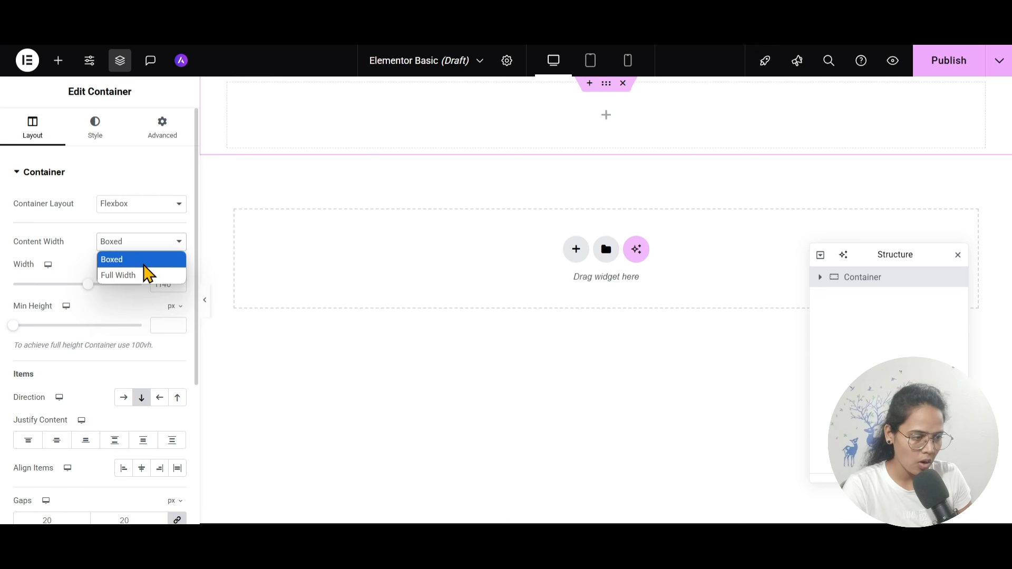
{"action": "left_click", "coordinate": [145, 262]}
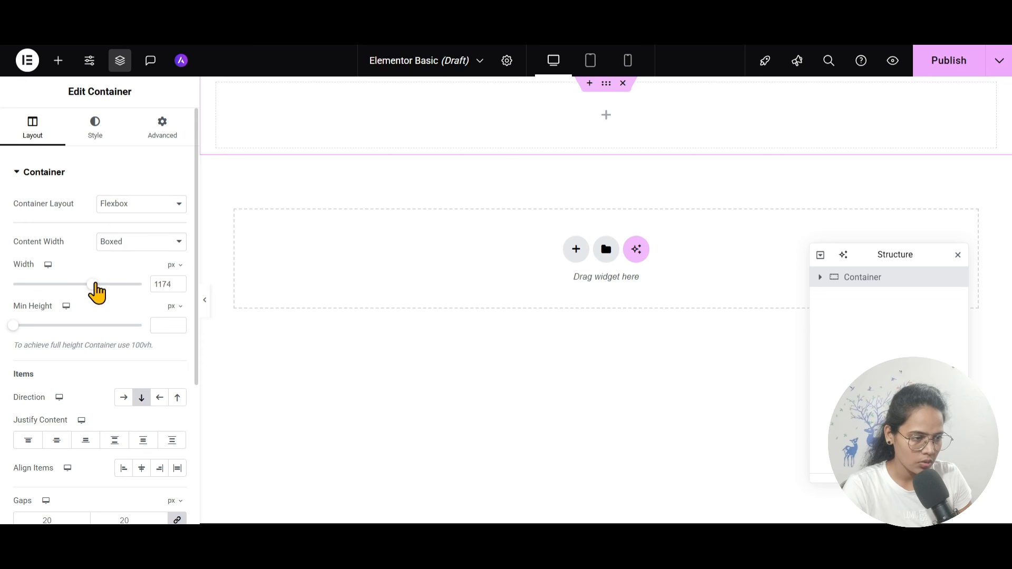
{"action": "left_click_drag", "start_coordinate": [97, 292], "coordinate": [98, 291]}
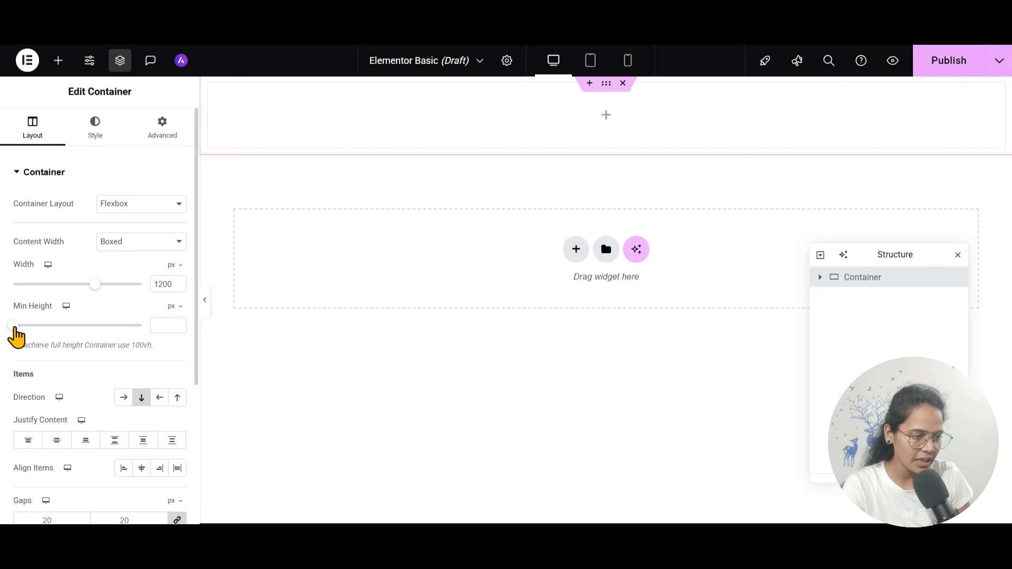
Step: Try a minimum height of 305 px on the container, and clear the value again
{"action": "left_click_drag", "start_coordinate": [14, 327], "coordinate": [40, 325]}
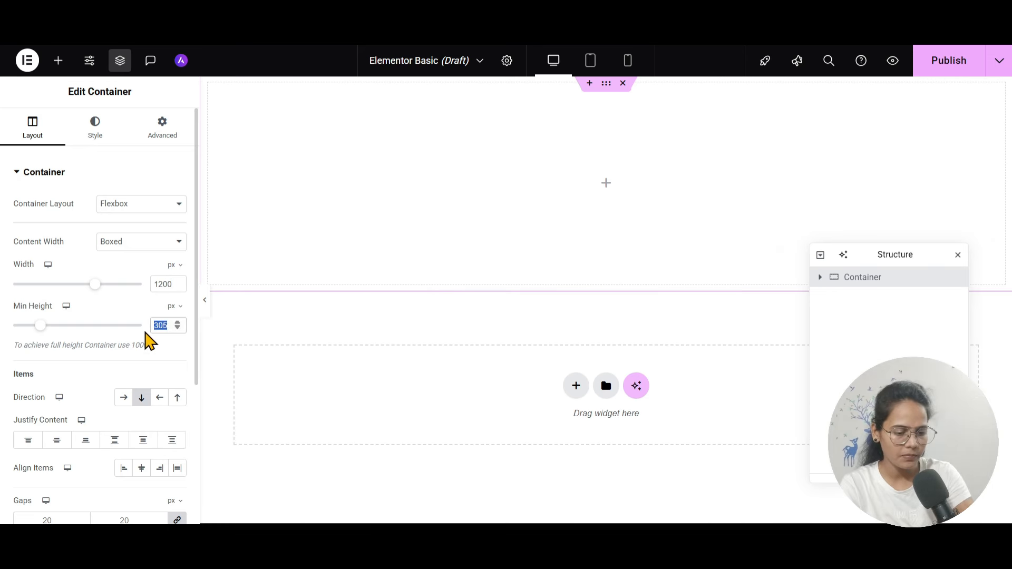
{"action": "key", "text": "BackSpace"}
{"action": "scroll", "coordinate": [67, 395], "scroll_direction": "down", "scroll_amount": 2}
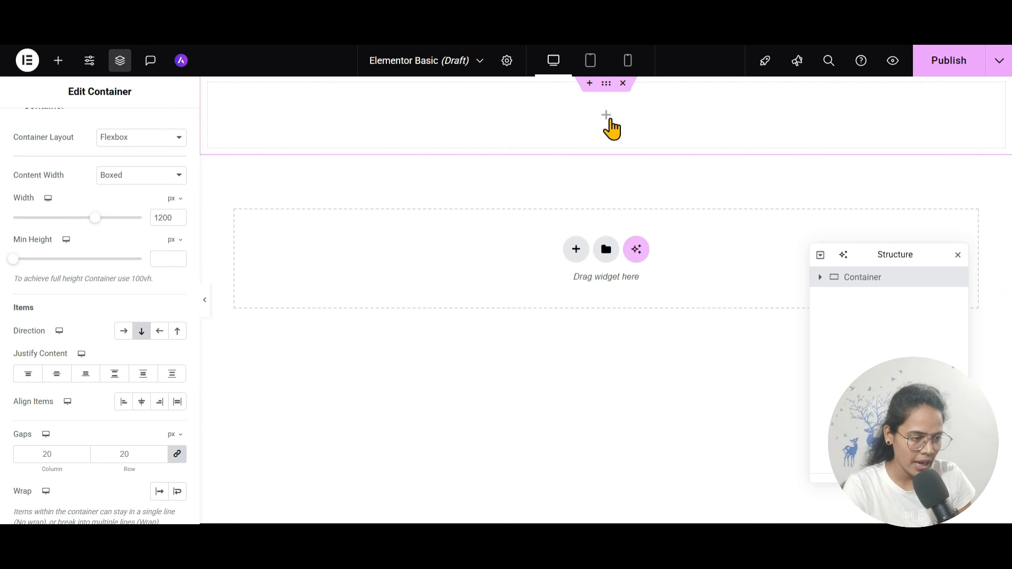
Step: Add a Heading widget to the container and a Text Editor widget below it
{"action": "left_click", "coordinate": [607, 117]}
{"action": "left_click_drag", "start_coordinate": [63, 335], "coordinate": [611, 142]}
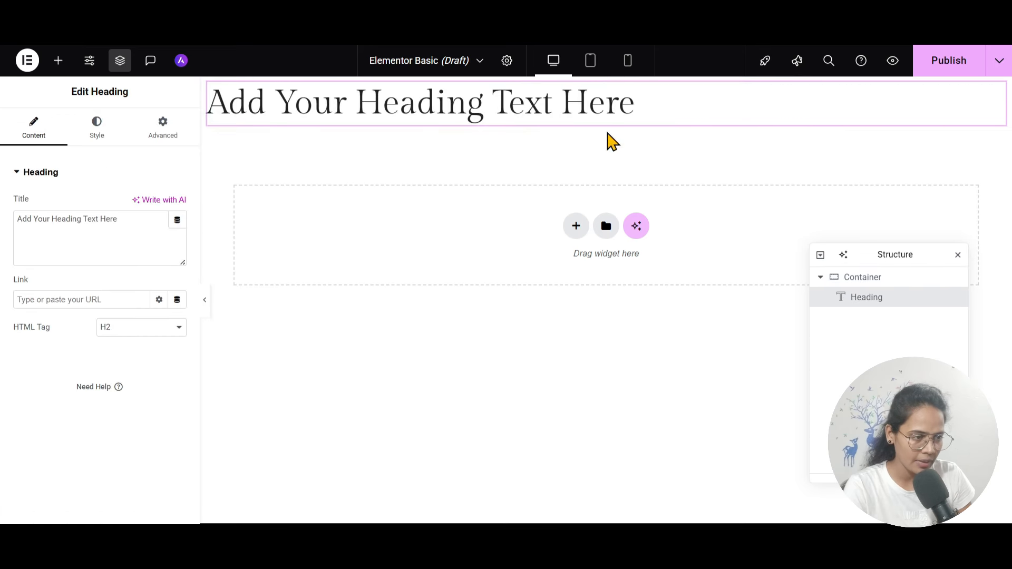
{"action": "left_click", "coordinate": [58, 61]}
{"action": "left_click_drag", "start_coordinate": [68, 380], "coordinate": [381, 132]}
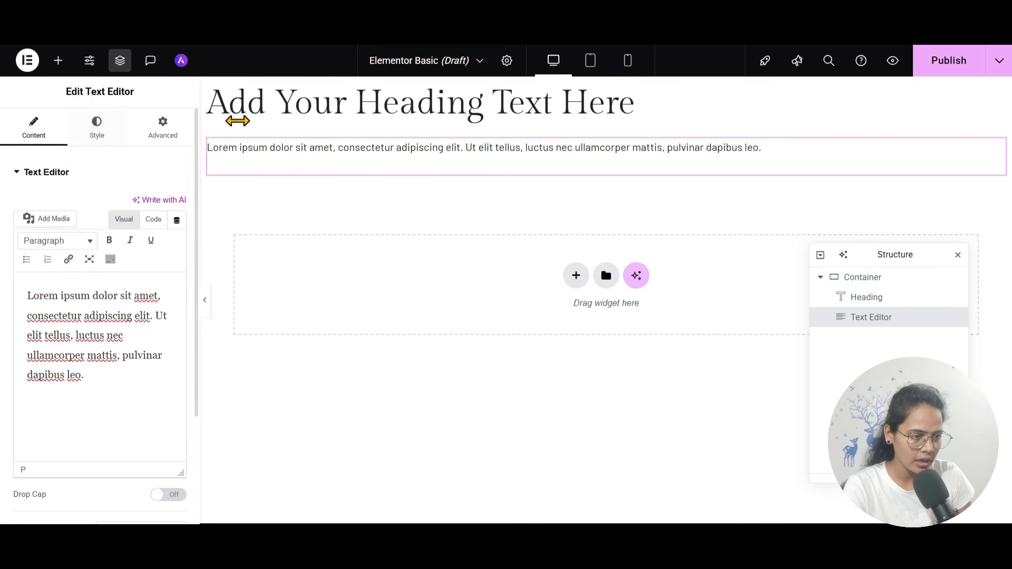
Step: Try the container's horizontal row and reversed row item directions, returning it to the vertical column direction
{"action": "left_click", "coordinate": [842, 278]}
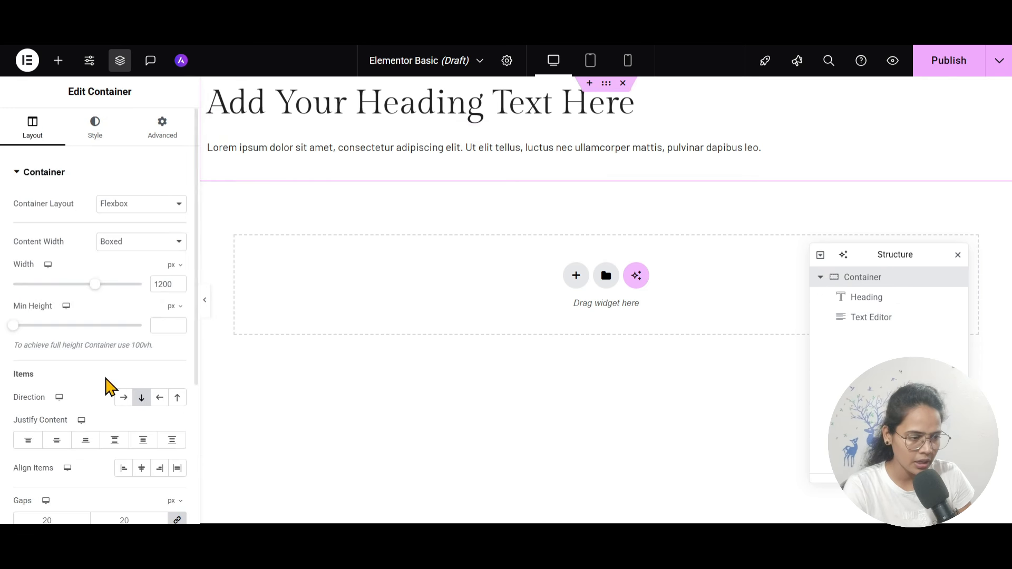
{"action": "scroll", "coordinate": [110, 387], "scroll_direction": "down", "scroll_amount": 3}
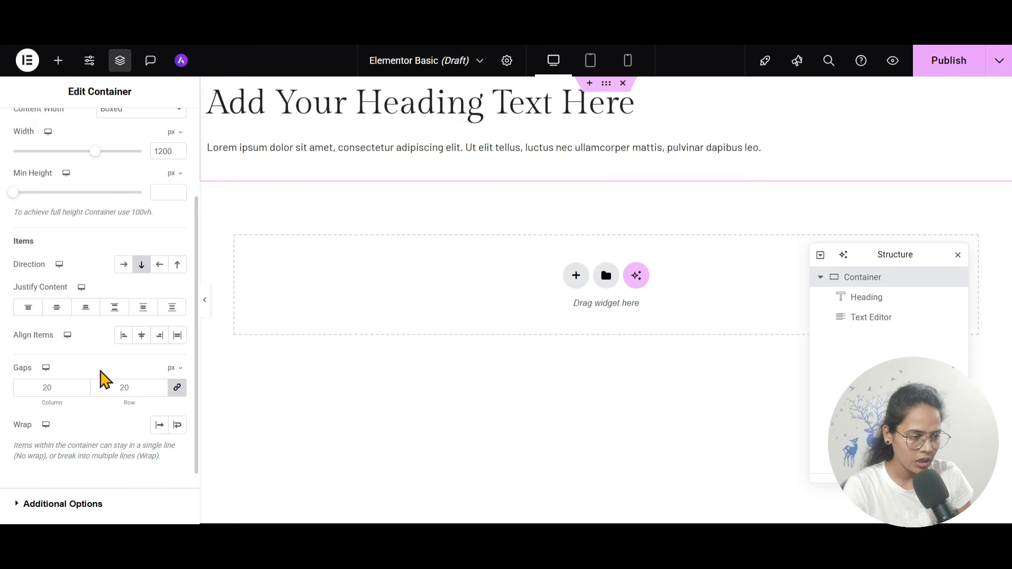
{"action": "left_click", "coordinate": [125, 266]}
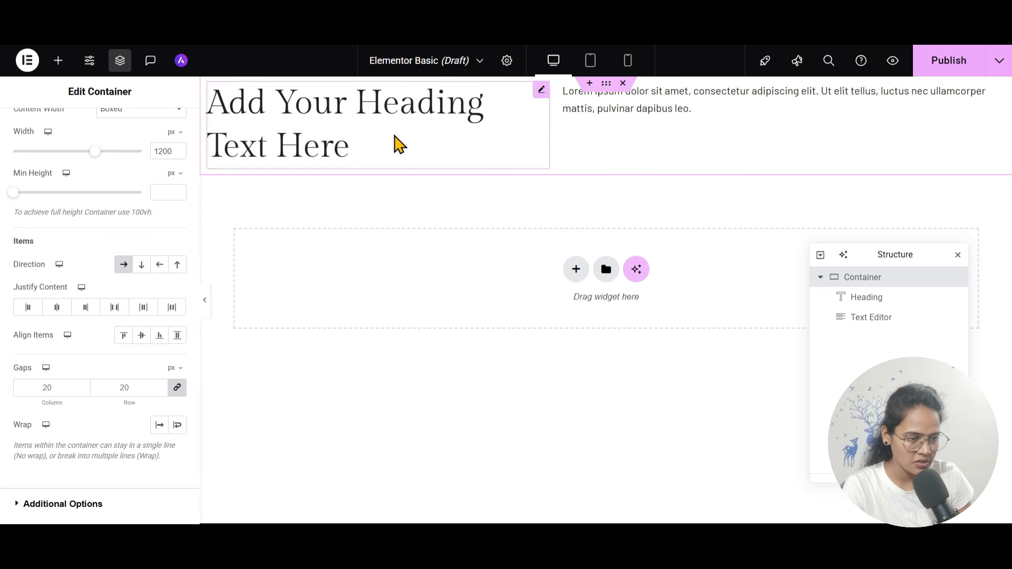
{"action": "left_click", "coordinate": [142, 265]}
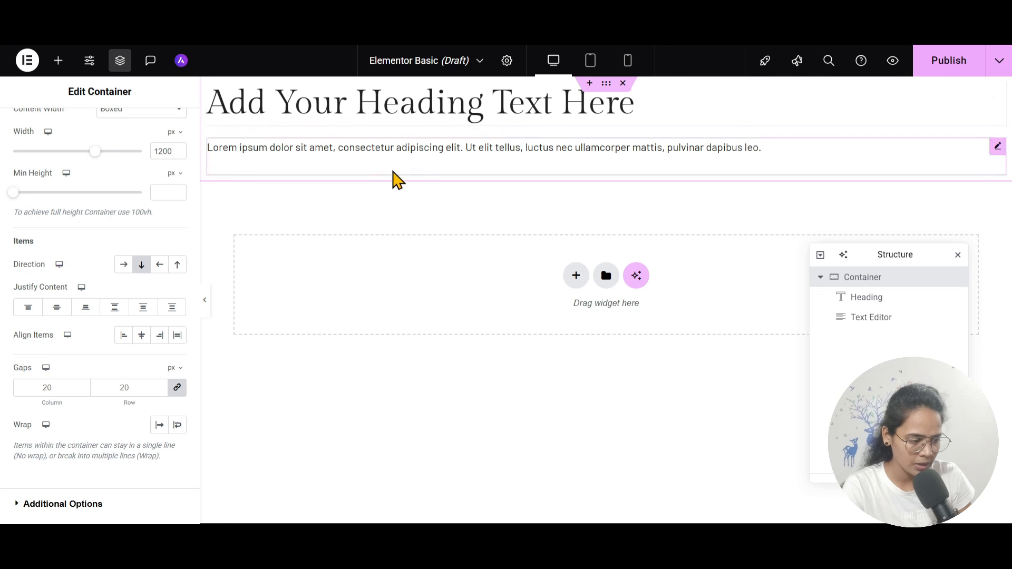
{"action": "left_click", "coordinate": [160, 265]}
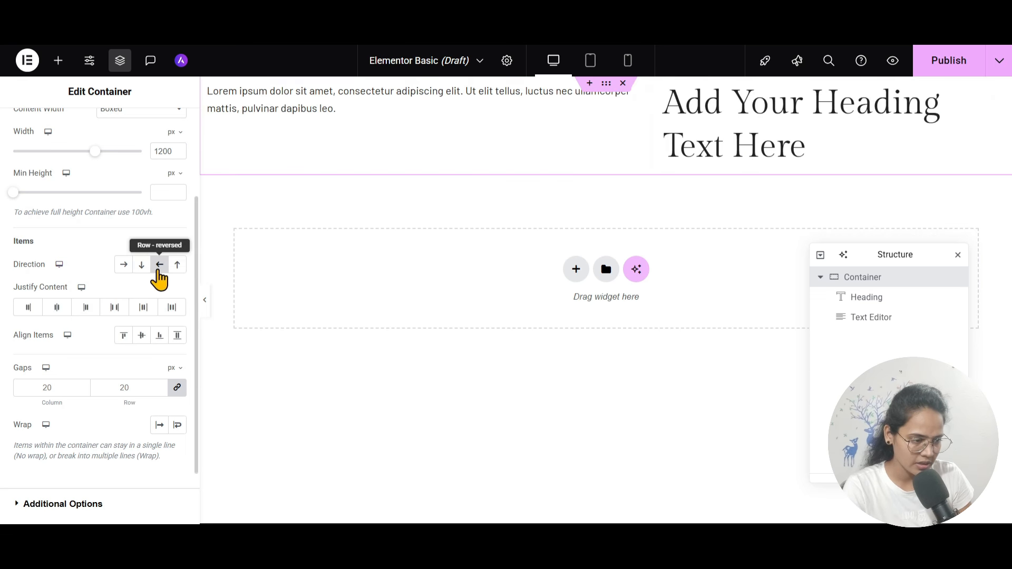
{"action": "left_click", "coordinate": [141, 266]}
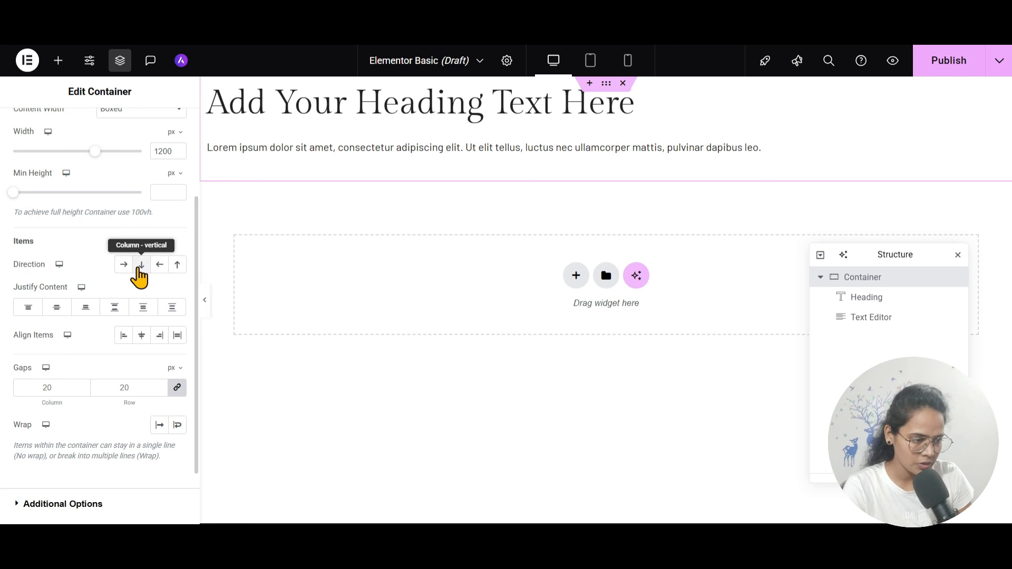
Step: Try centering the container's items with Justify Content and Align Items, and clear both settings
{"action": "left_click", "coordinate": [55, 312]}
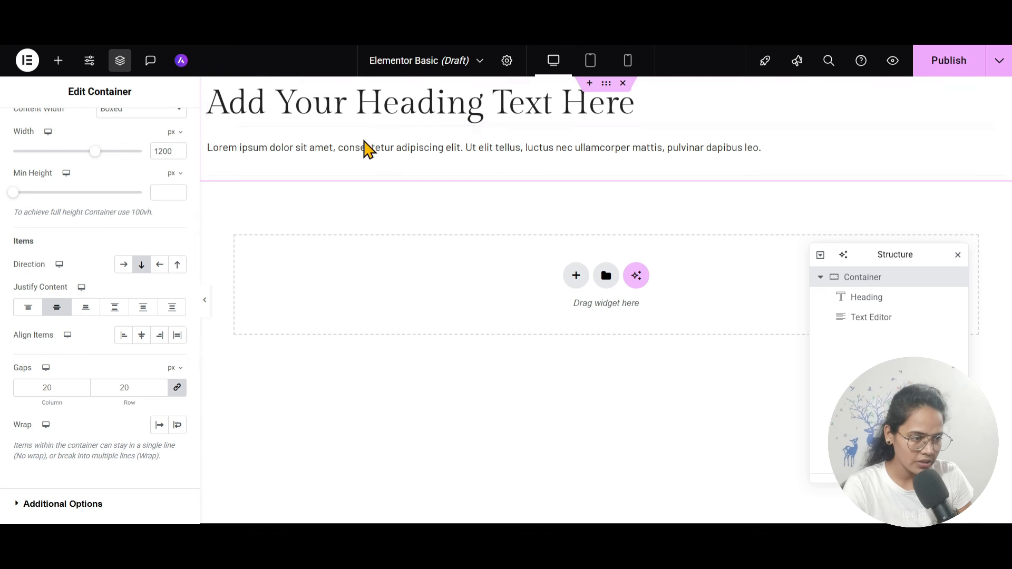
{"action": "left_click", "coordinate": [141, 335]}
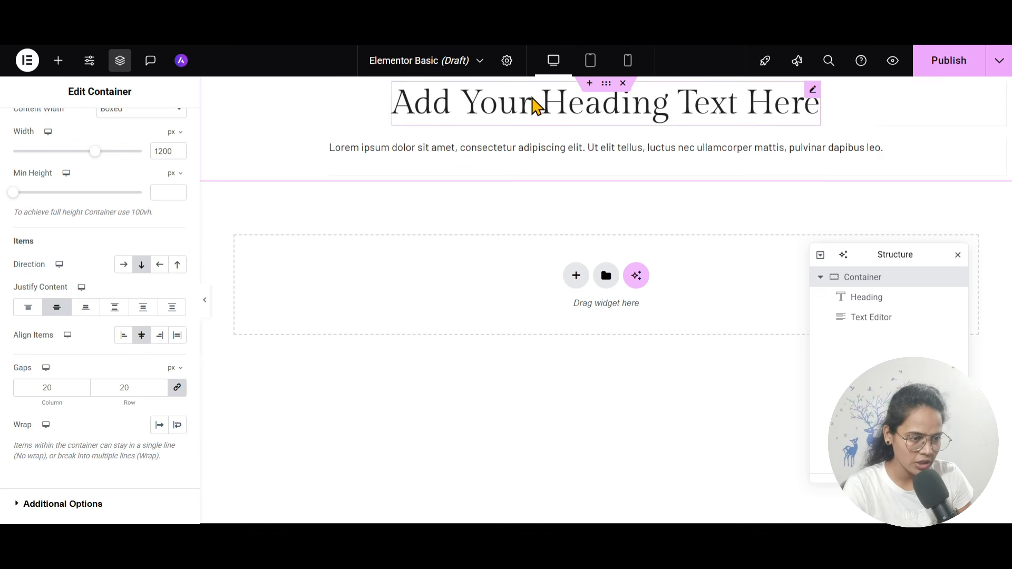
{"action": "left_click", "coordinate": [142, 336]}
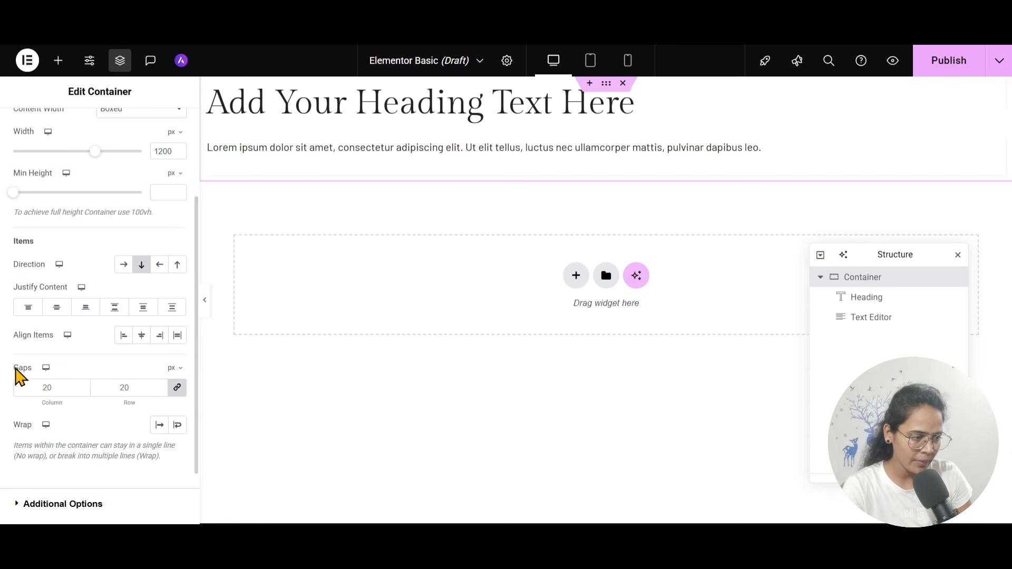
{"action": "left_click", "coordinate": [56, 308]}
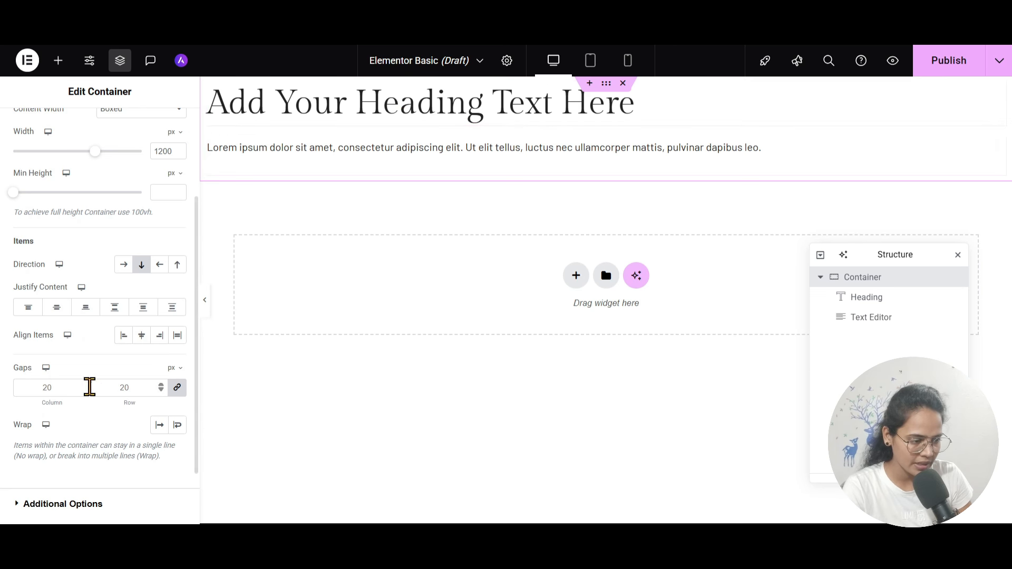
Step: Try linked column and row gaps of 10 px and 40 px on the container, and return them to 20 px
{"action": "left_click", "coordinate": [49, 387]}
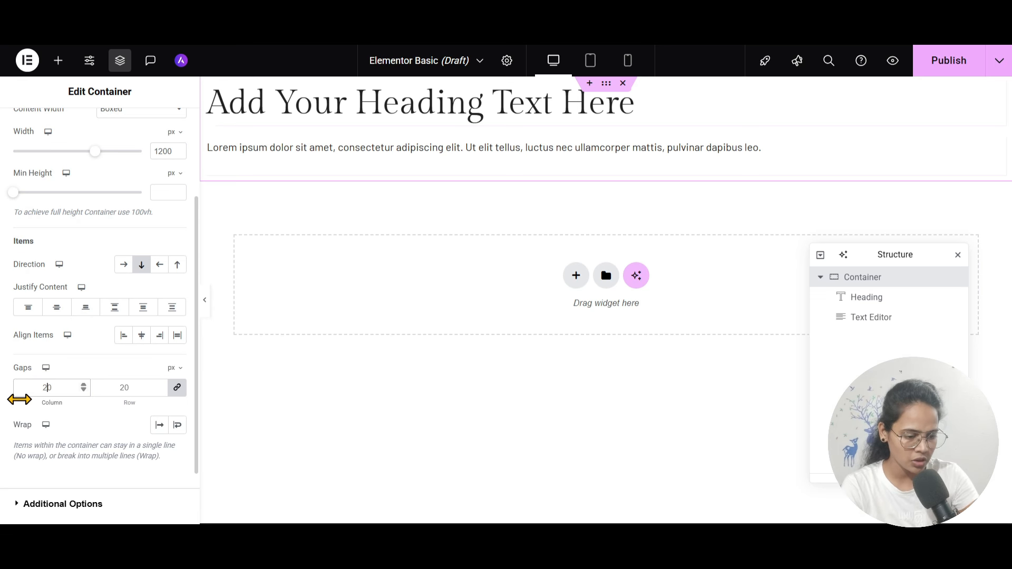
{"action": "type", "text": "10"}
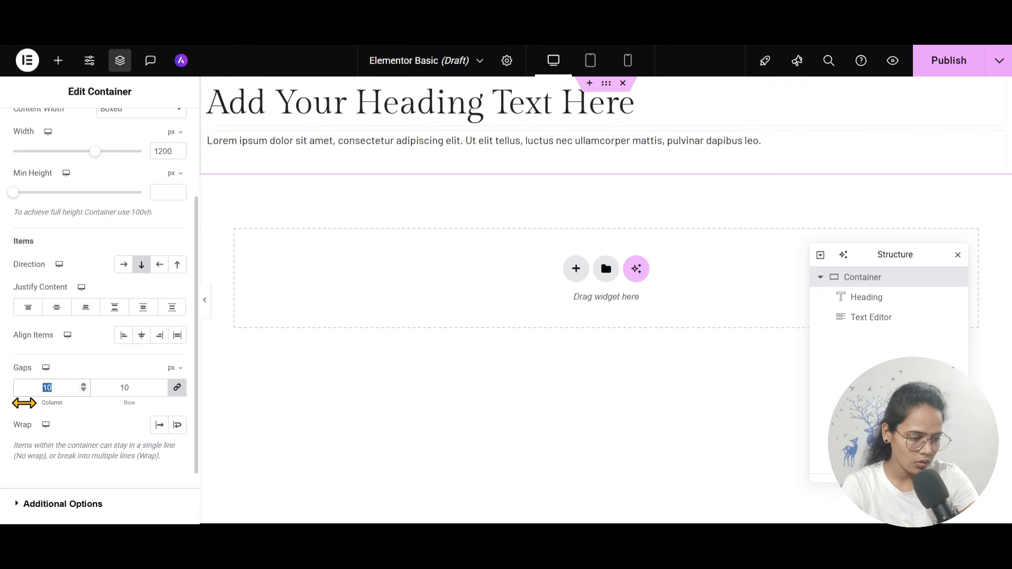
{"action": "type", "text": "40"}
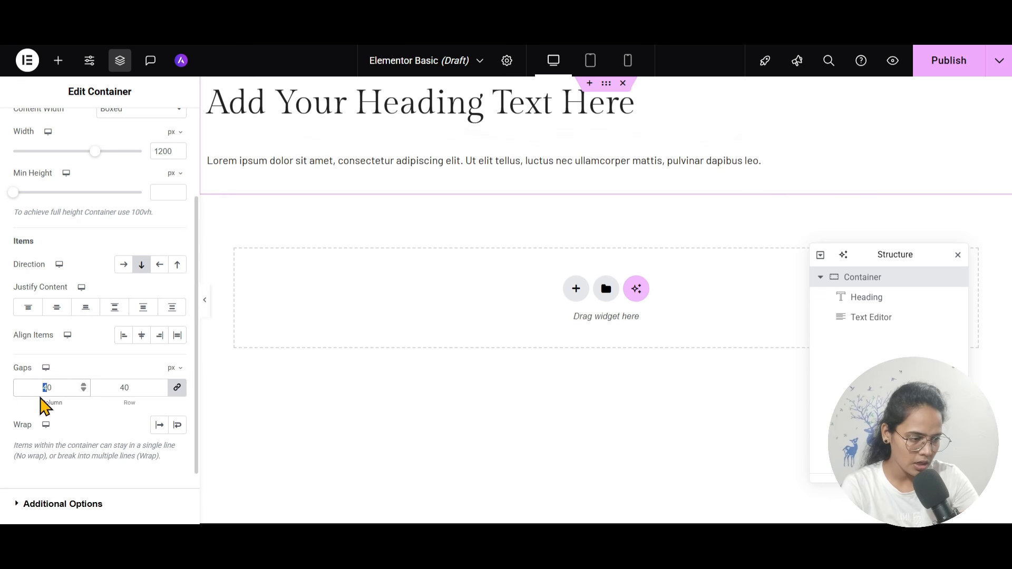
{"action": "type", "text": "2"}
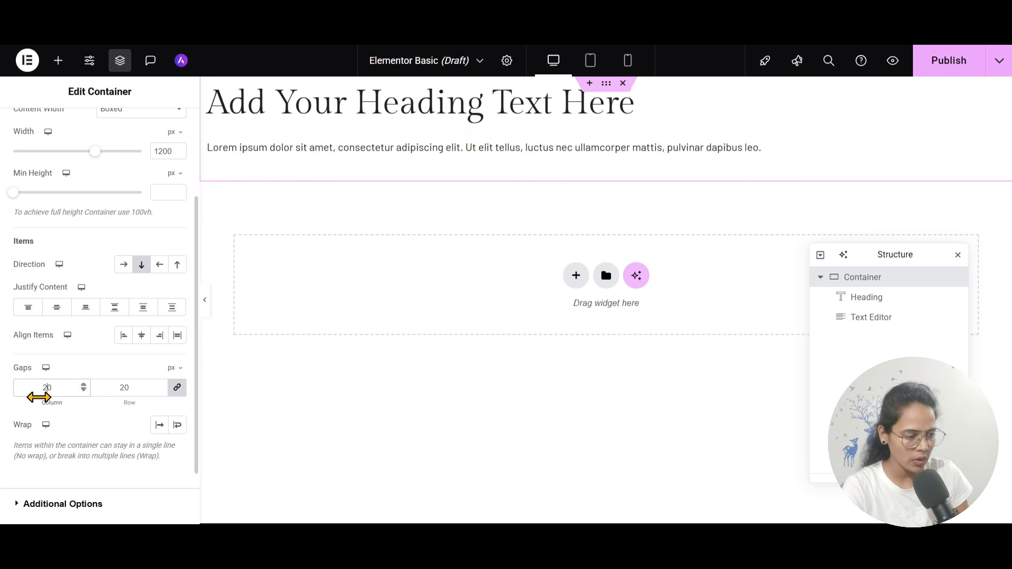
Step: Try wrapping the container's items with centered and space-around content alignment, and set Wrap to No wrap
{"action": "scroll", "coordinate": [103, 440], "scroll_direction": "down", "scroll_amount": 2}
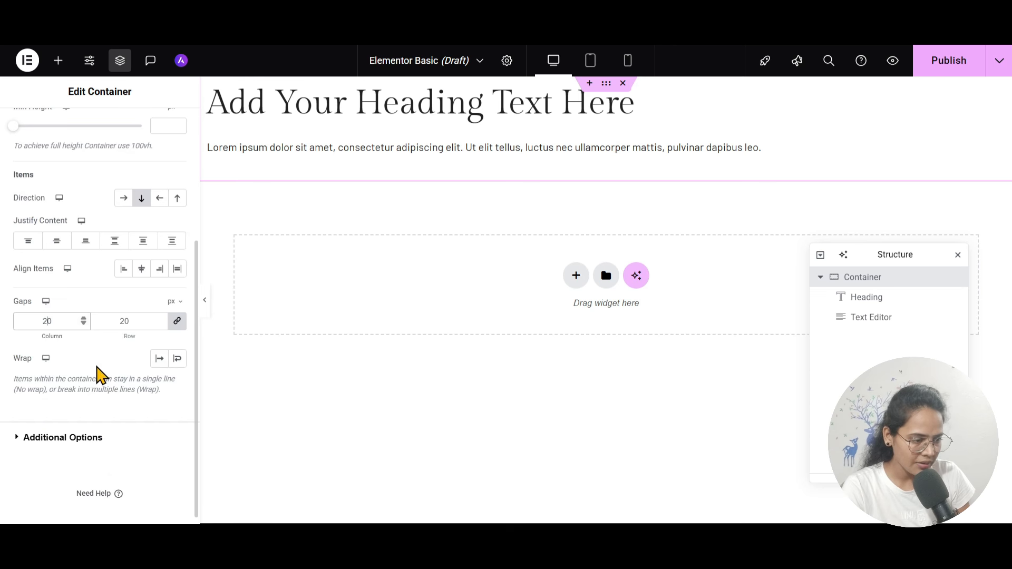
{"action": "left_click", "coordinate": [176, 360]}
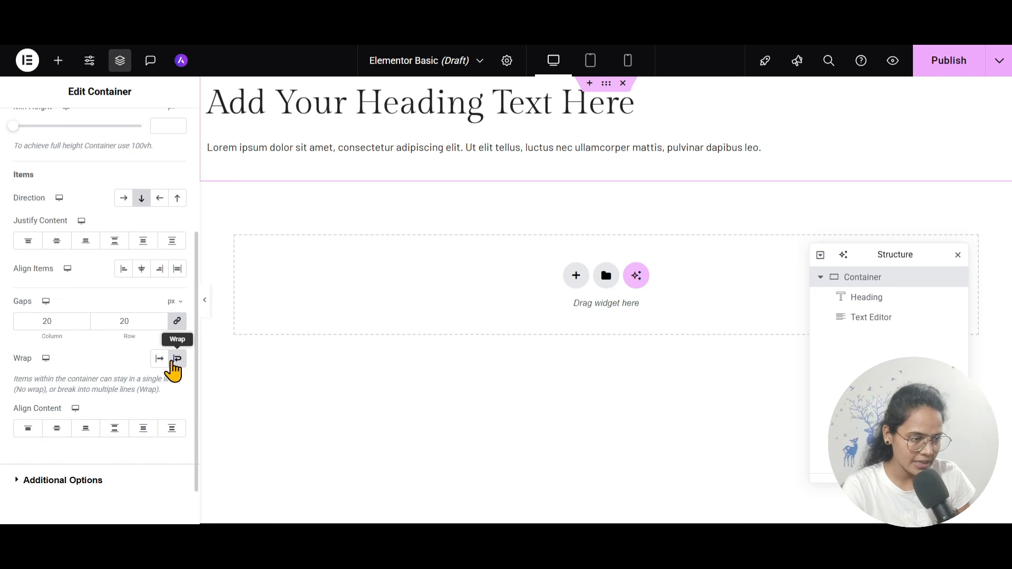
{"action": "left_click", "coordinate": [58, 434]}
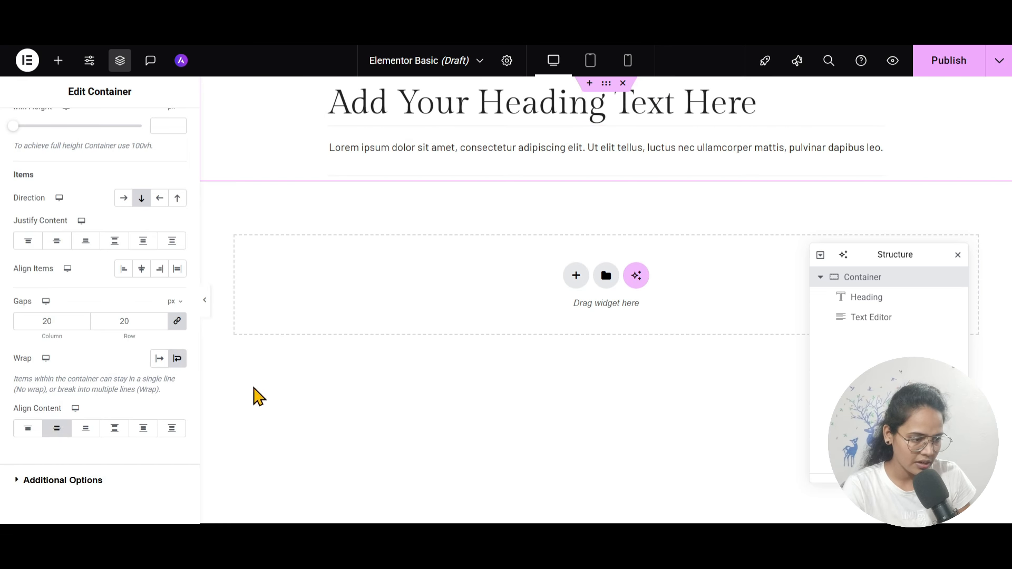
{"action": "left_click", "coordinate": [136, 435]}
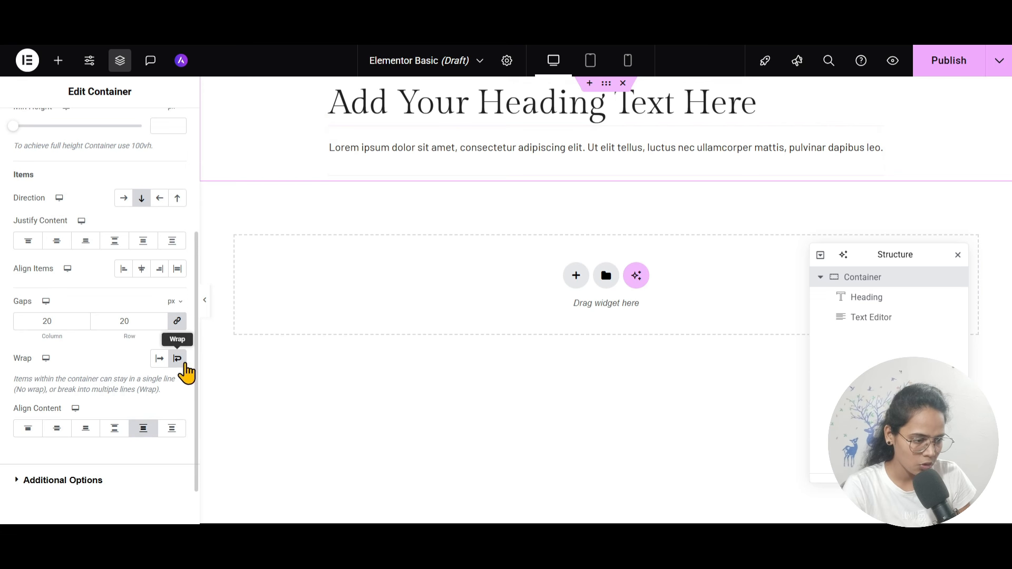
{"action": "left_click", "coordinate": [159, 362]}
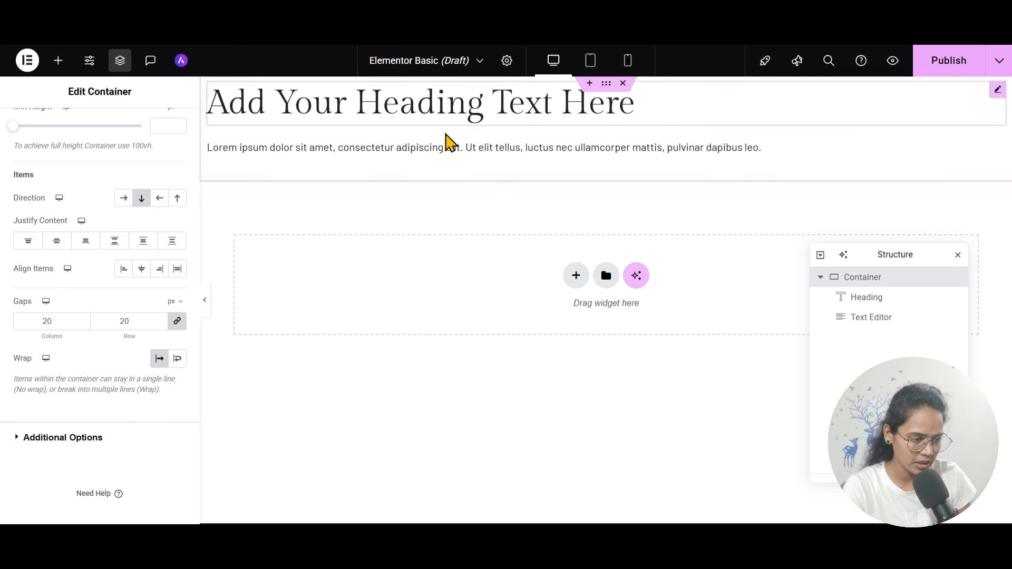
Step: Review the container's additional layout options, keeping Overflow at Default
{"action": "left_click", "coordinate": [65, 439]}
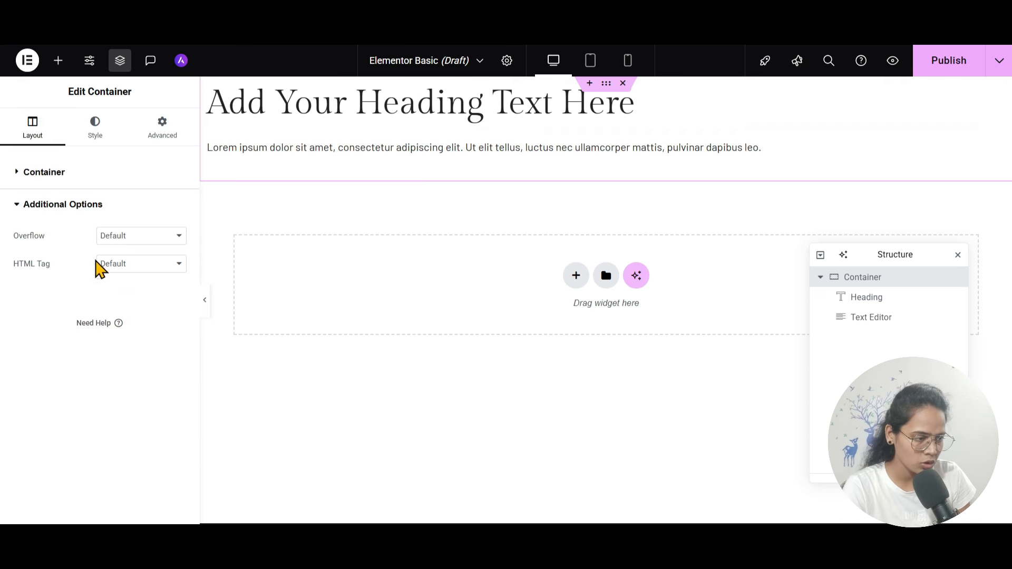
{"action": "left_click", "coordinate": [141, 240]}
{"action": "left_click", "coordinate": [140, 251]}
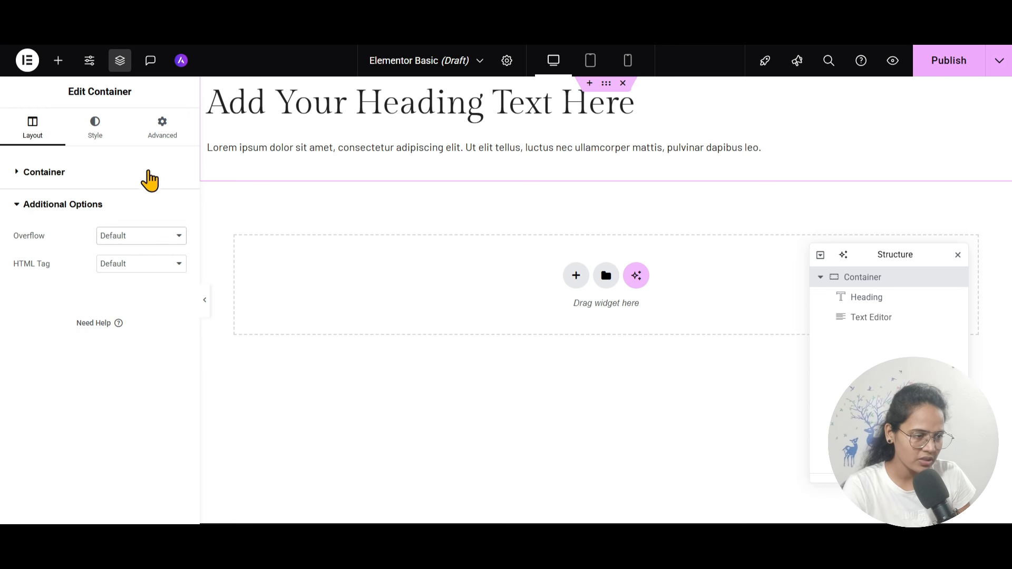
Step: Set the container's normal background type to Classic, try a light pink background color, and clear the color
{"action": "left_click", "coordinate": [109, 143]}
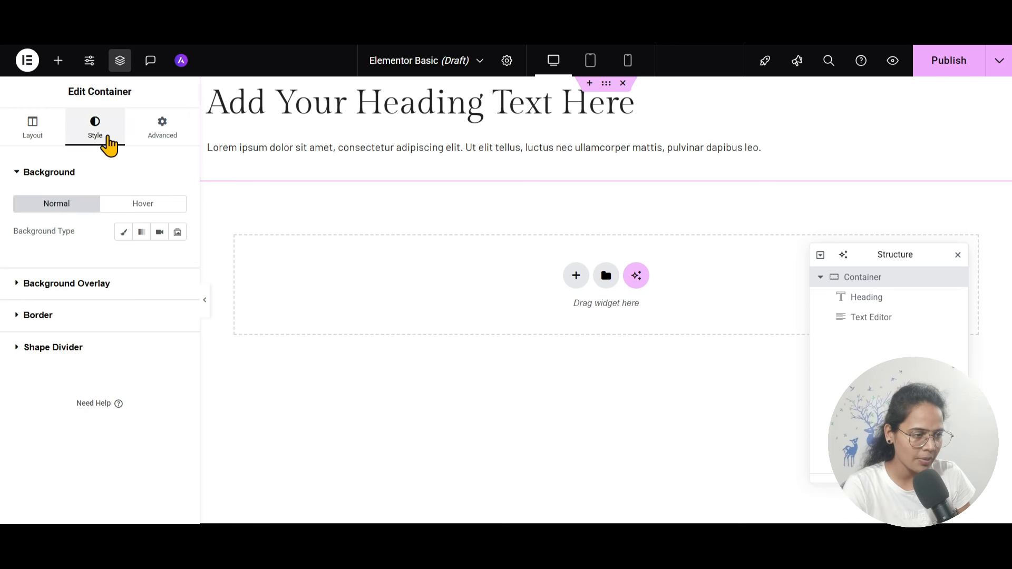
{"action": "left_click", "coordinate": [125, 240]}
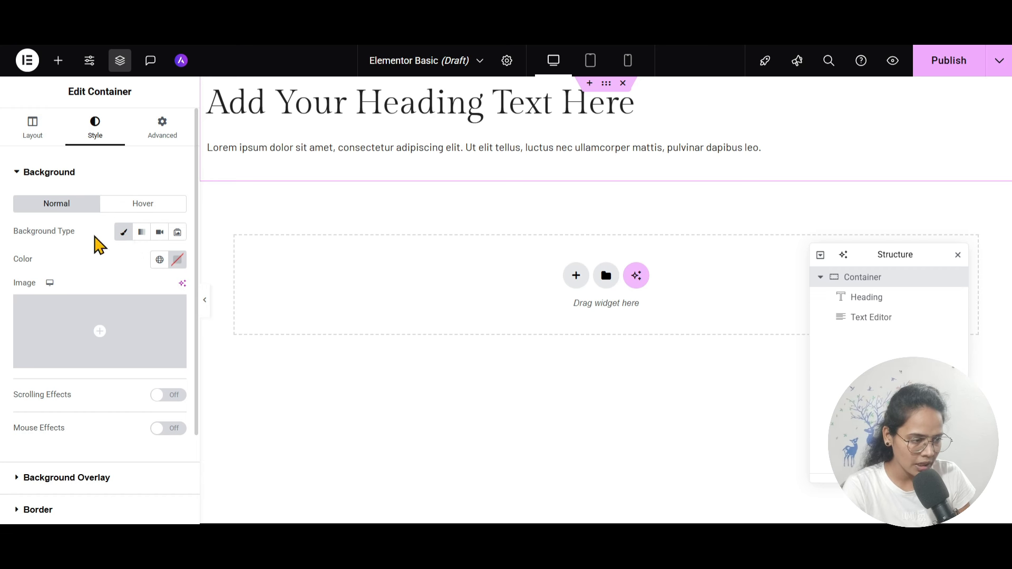
{"action": "left_click", "coordinate": [176, 261]}
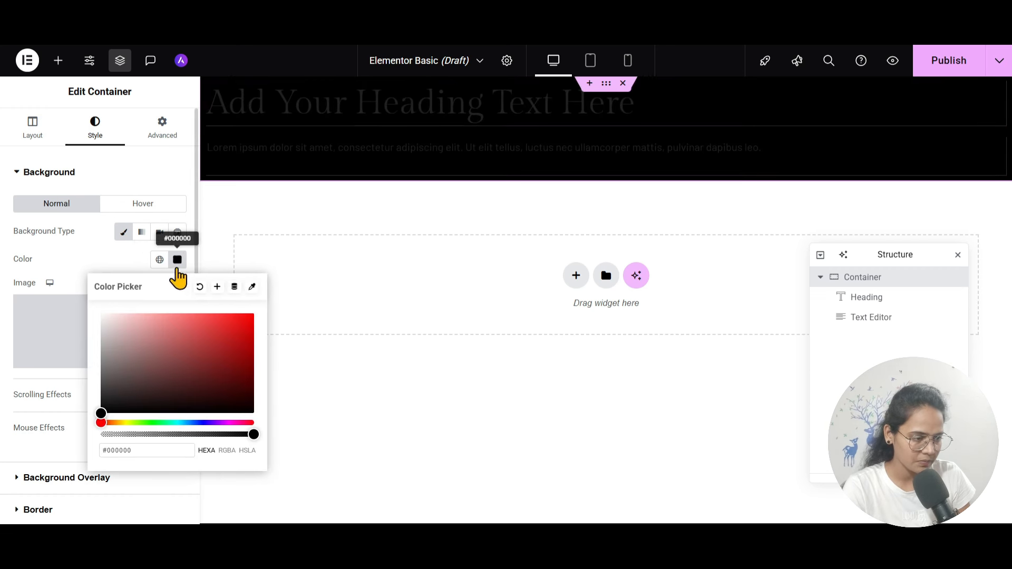
{"action": "left_click_drag", "start_coordinate": [122, 330], "coordinate": [115, 308]}
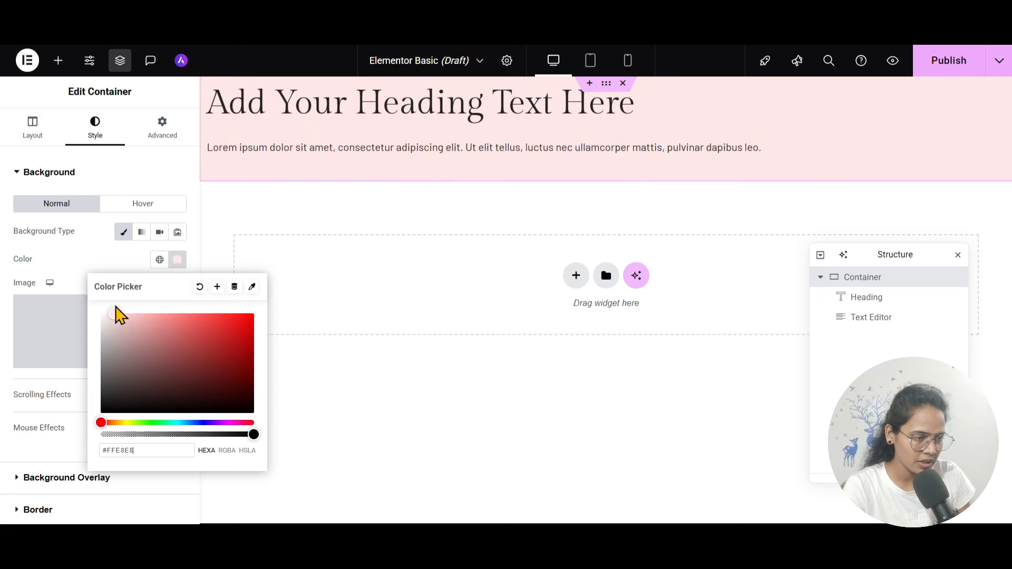
{"action": "left_click", "coordinate": [102, 264]}
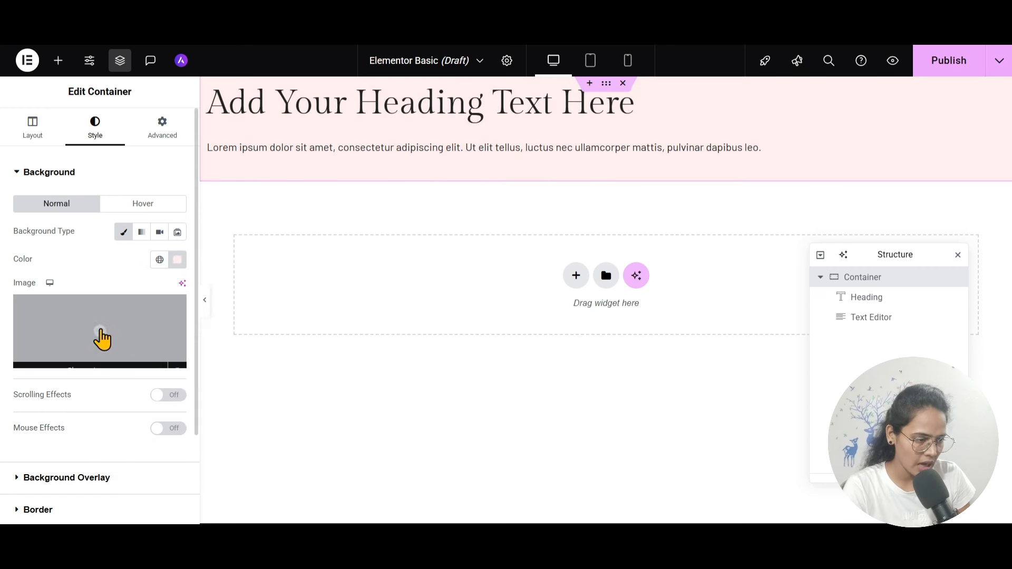
{"action": "left_click", "coordinate": [176, 260]}
{"action": "left_click", "coordinate": [199, 286]}
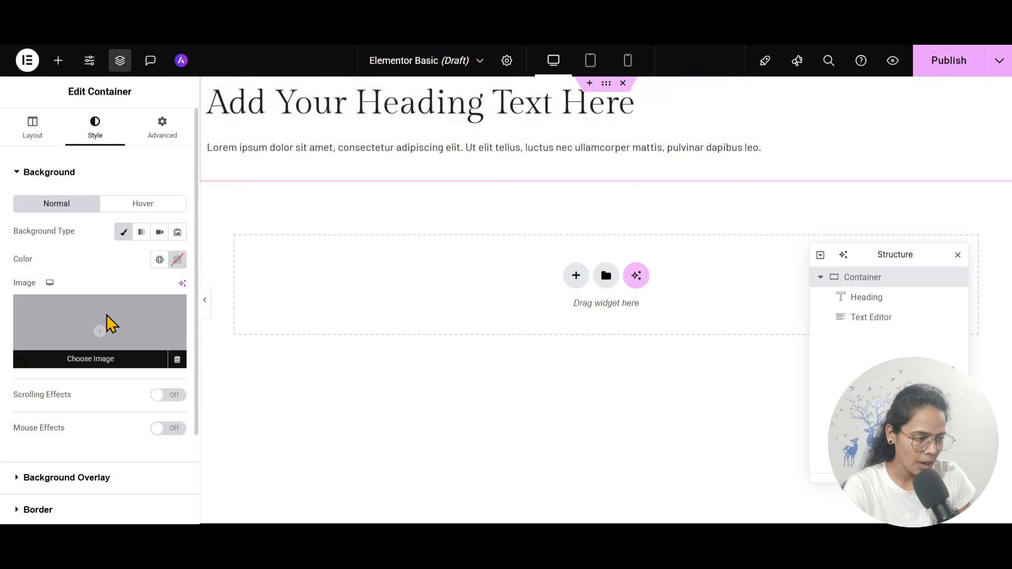
Step: Insert the hotel bedroom photo with the teal headboard from the media library as the container's background image
{"action": "left_click", "coordinate": [106, 321]}
{"action": "scroll", "coordinate": [409, 289], "scroll_direction": "down", "scroll_amount": 5}
{"action": "scroll", "coordinate": [422, 284], "scroll_direction": "down", "scroll_amount": 2}
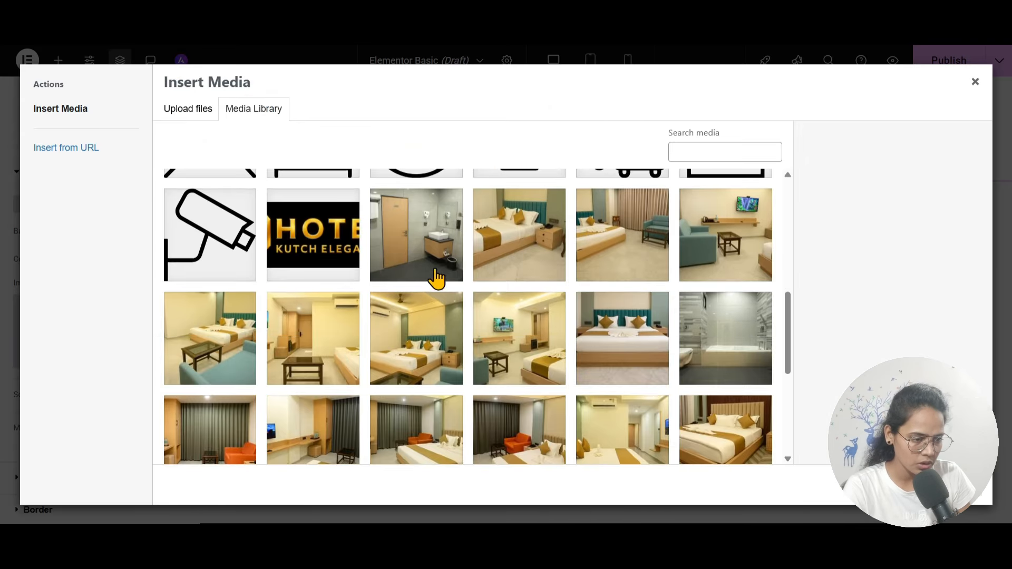
{"action": "left_click", "coordinate": [486, 257]}
{"action": "left_click", "coordinate": [959, 485]}
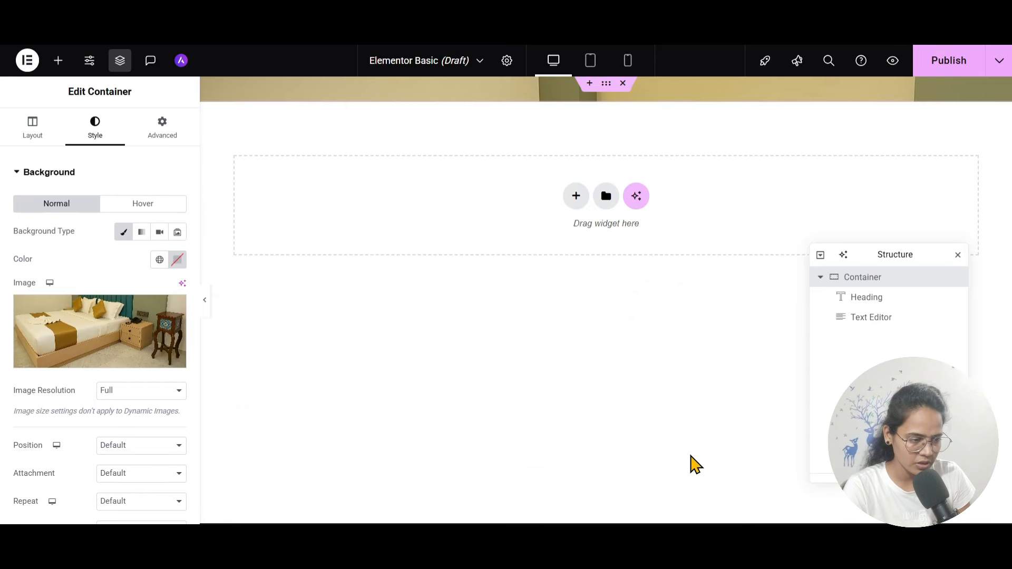
Step: Set the background image's position to Center Center and its attachment to Fixed
{"action": "scroll", "coordinate": [16, 392], "scroll_direction": "down", "scroll_amount": 3}
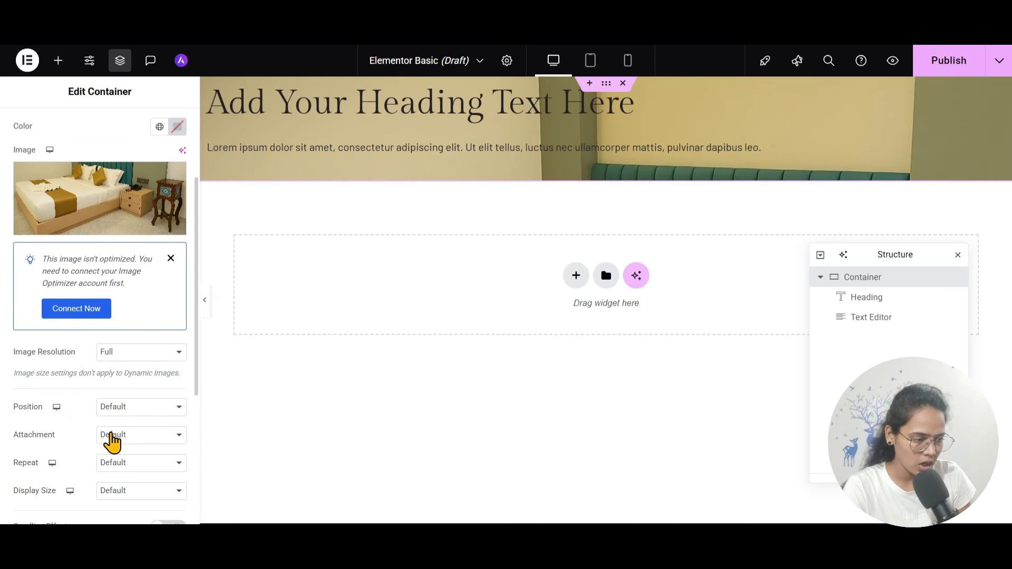
{"action": "left_click", "coordinate": [142, 408]}
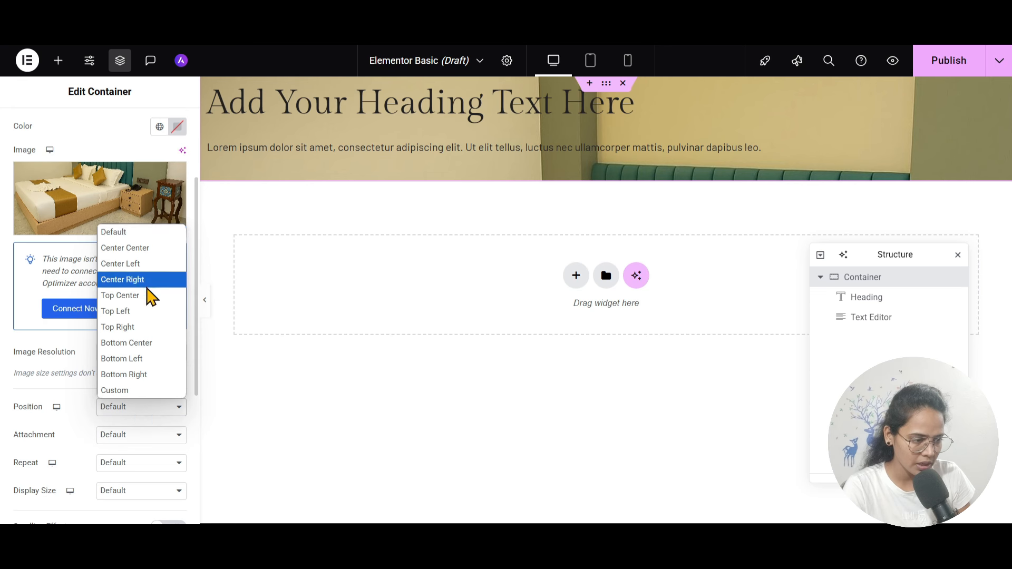
{"action": "left_click", "coordinate": [143, 254]}
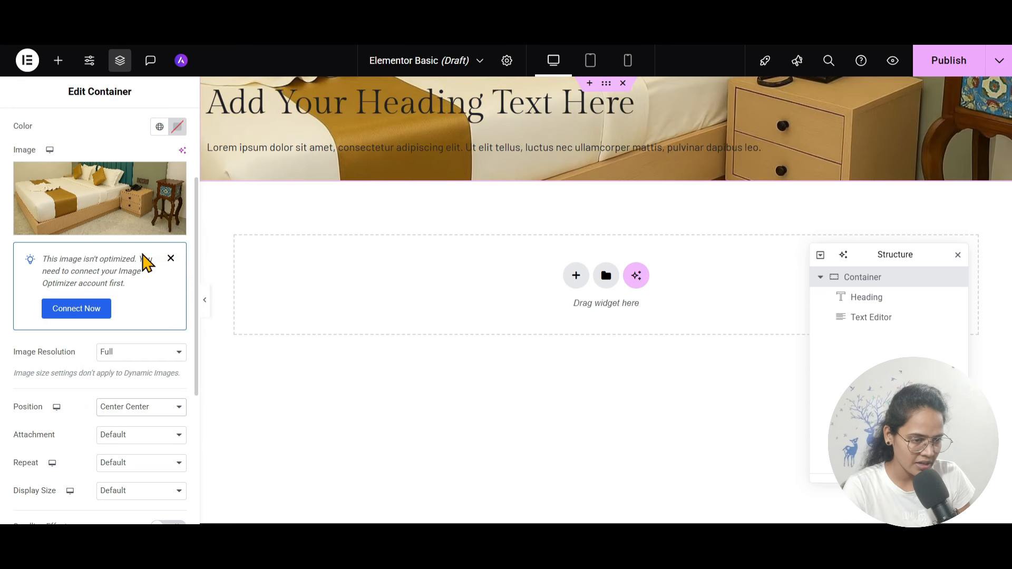
{"action": "left_click", "coordinate": [126, 436]}
{"action": "left_click", "coordinate": [90, 463]}
{"action": "scroll", "coordinate": [129, 453], "scroll_direction": "down", "scroll_amount": 3}
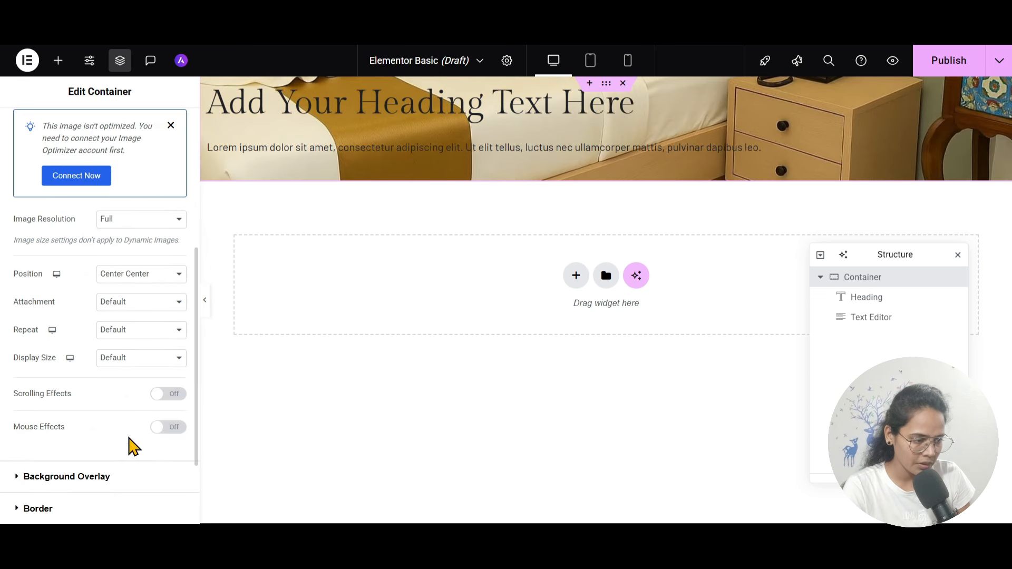
{"action": "left_click", "coordinate": [139, 303]}
{"action": "left_click", "coordinate": [113, 349]}
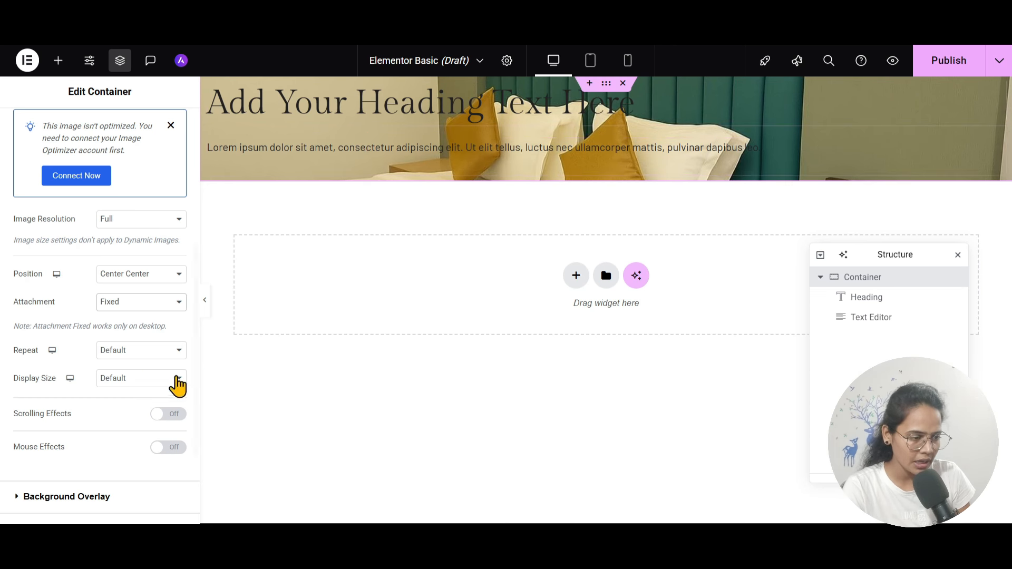
Step: Set the background image's Repeat to No-repeat and its Display Size to Cover
{"action": "left_click", "coordinate": [138, 352]}
{"action": "left_click", "coordinate": [132, 383]}
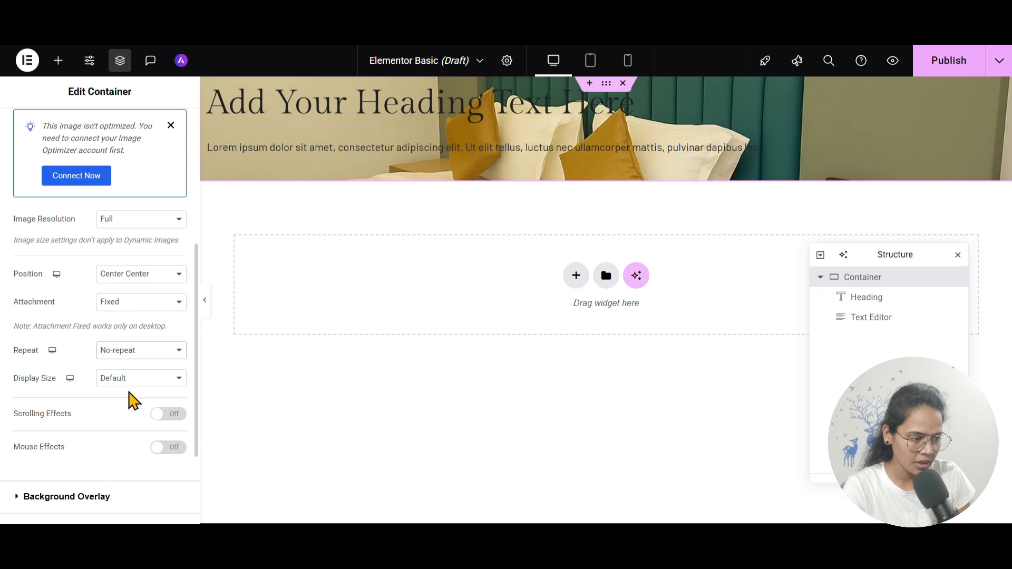
{"action": "left_click", "coordinate": [136, 380]}
{"action": "left_click", "coordinate": [138, 425]}
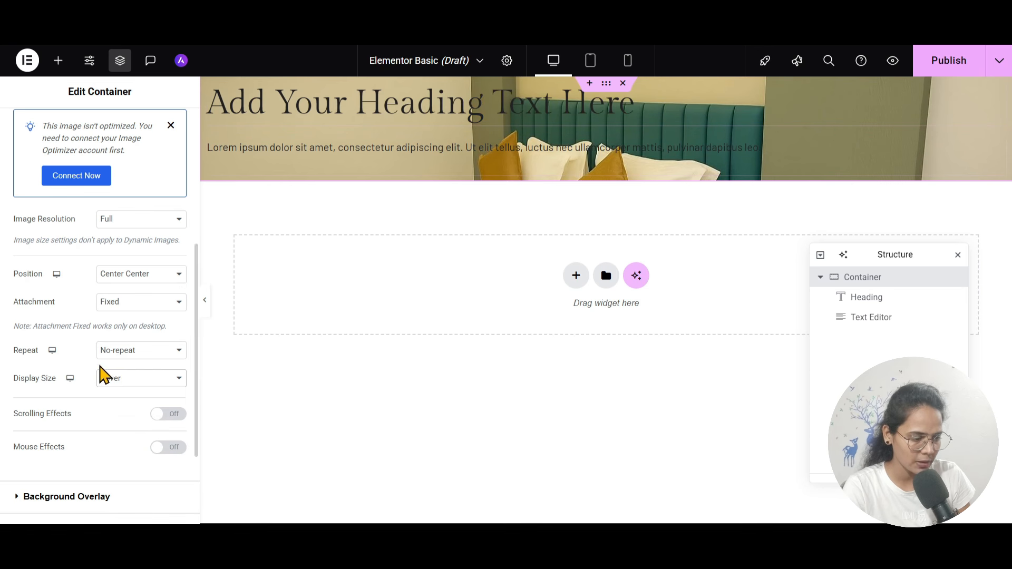
Step: Add a Classic background overlay to the container, try black, and set the overlay color to light grey #CFCFCF
{"action": "scroll", "coordinate": [102, 373], "scroll_direction": "down", "scroll_amount": 1}
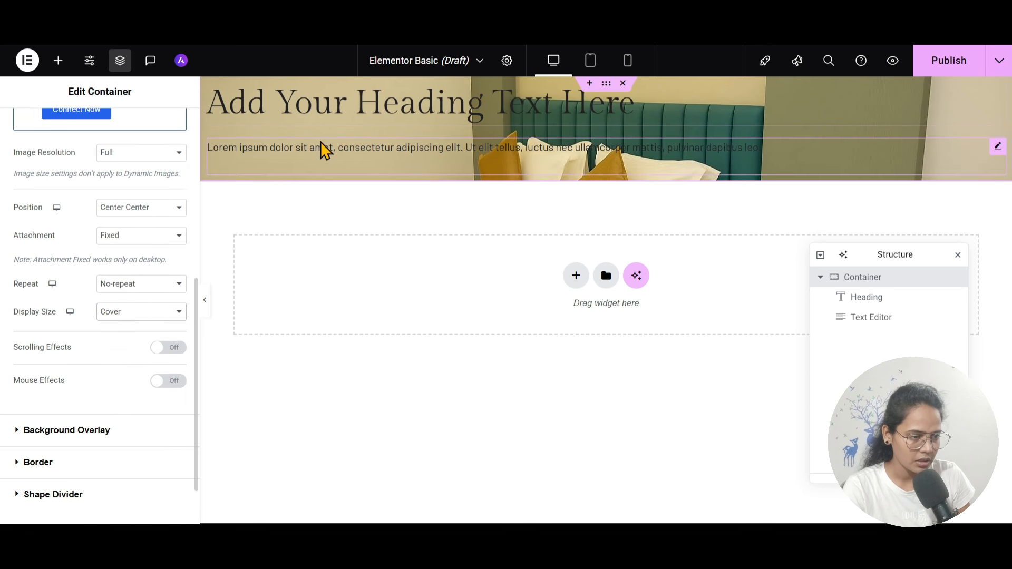
{"action": "left_click", "coordinate": [83, 431]}
{"action": "left_click", "coordinate": [159, 264]}
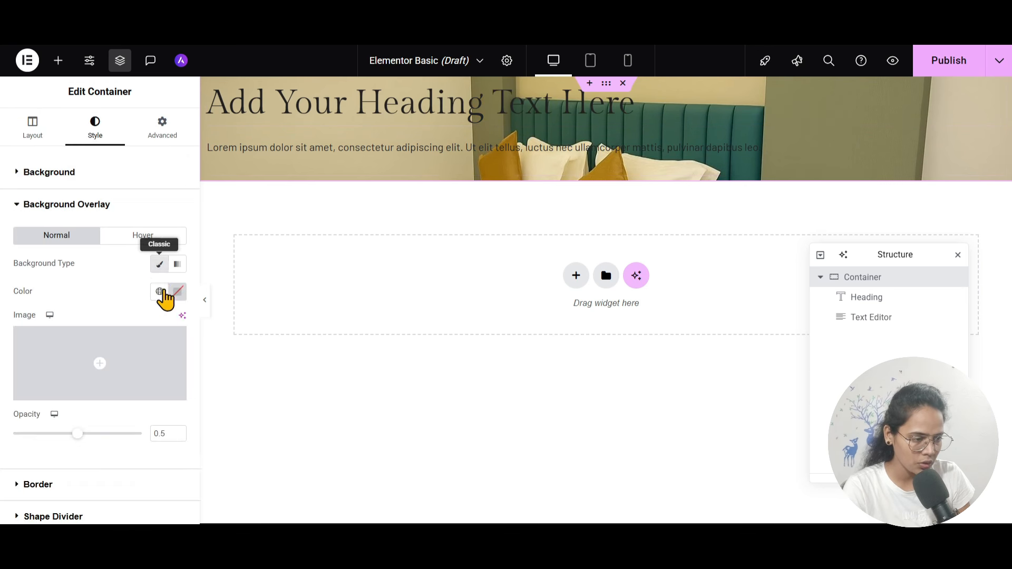
{"action": "left_click", "coordinate": [177, 292]}
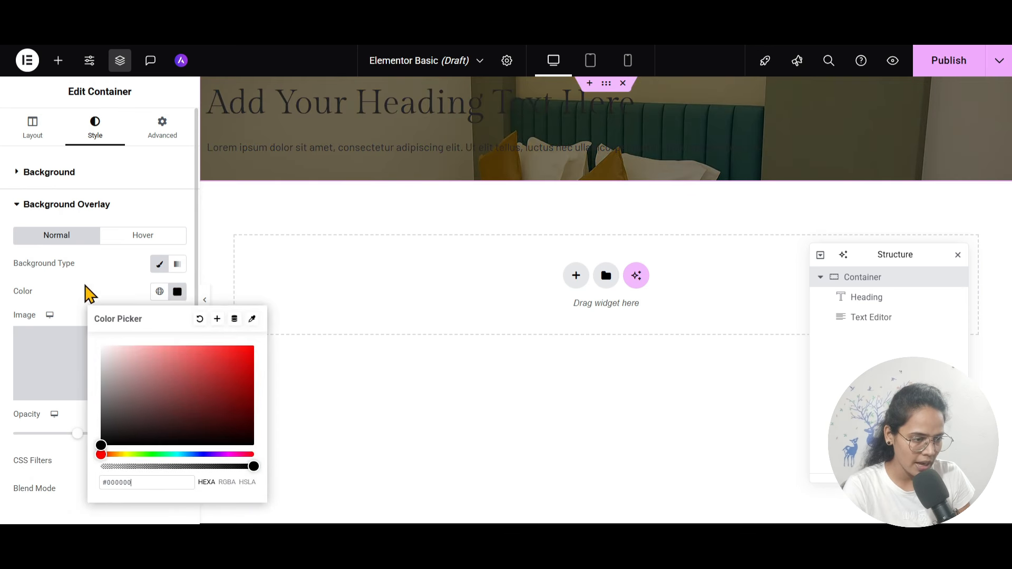
{"action": "left_click", "coordinate": [129, 285]}
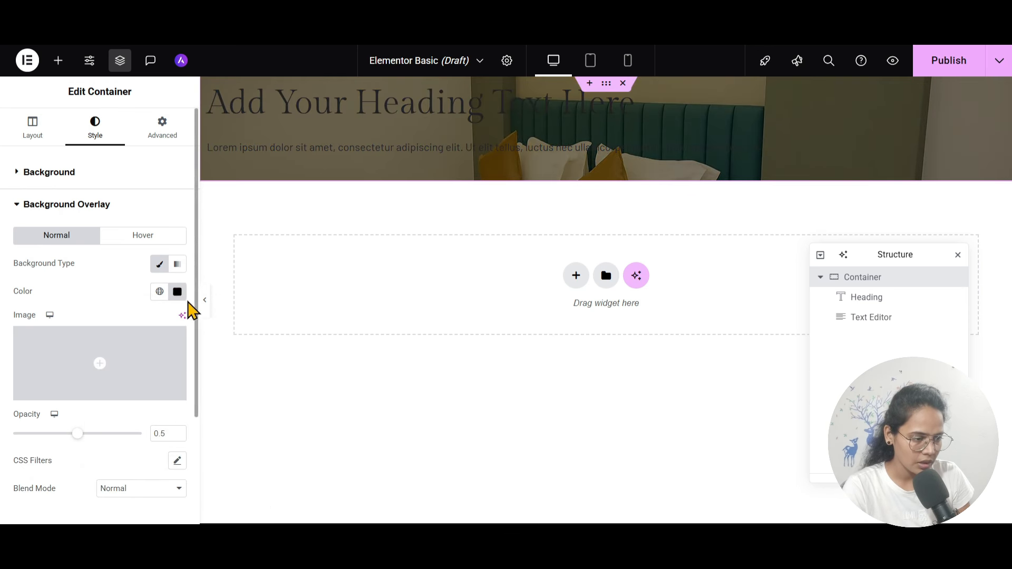
{"action": "left_click", "coordinate": [177, 292]}
{"action": "left_click_drag", "start_coordinate": [106, 362], "coordinate": [91, 367]}
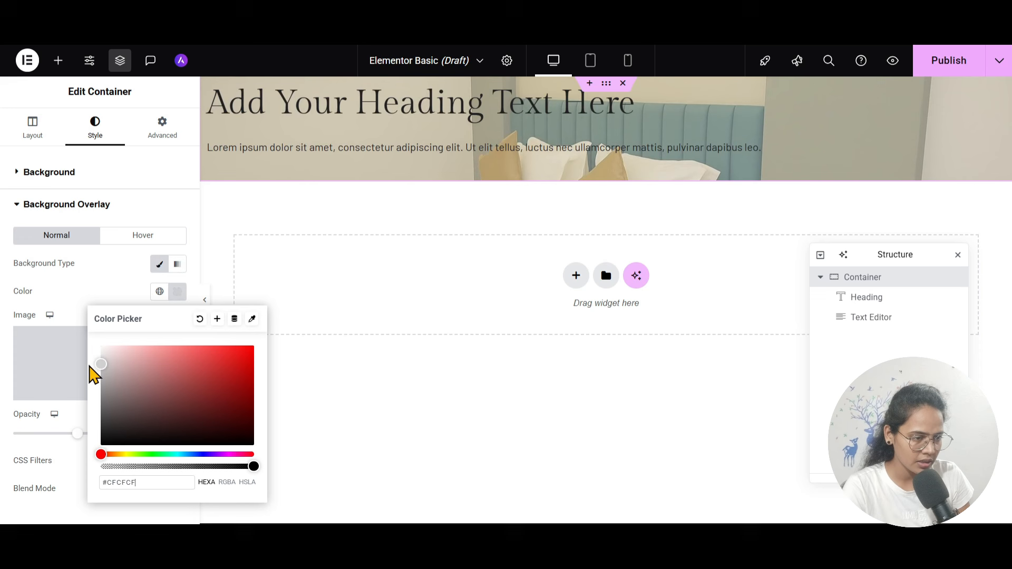
Step: Close the overlay color picker and open the container's border settings
{"action": "left_click", "coordinate": [111, 293]}
{"action": "scroll", "coordinate": [93, 440], "scroll_direction": "down", "scroll_amount": 3}
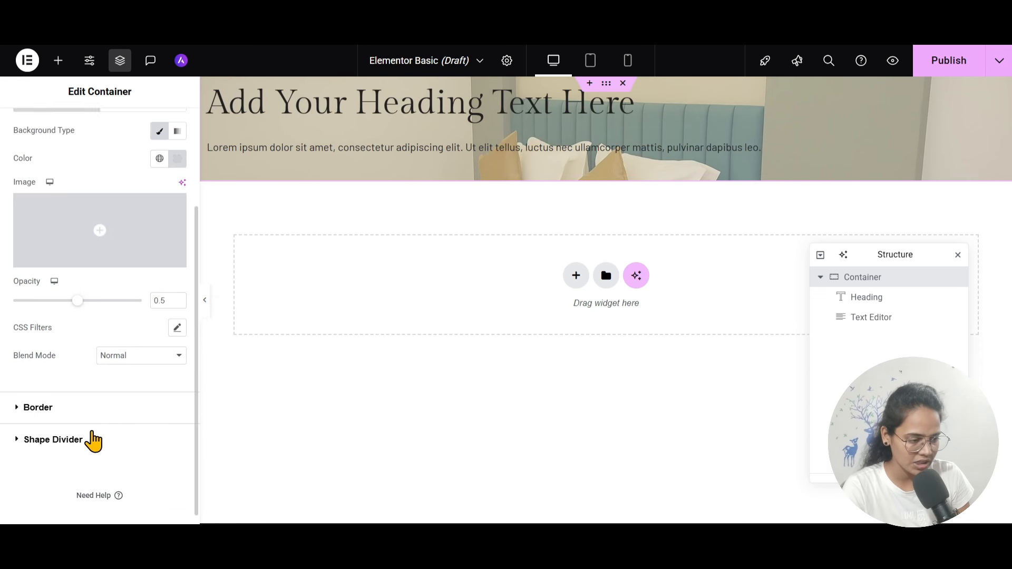
{"action": "left_click", "coordinate": [67, 404]}
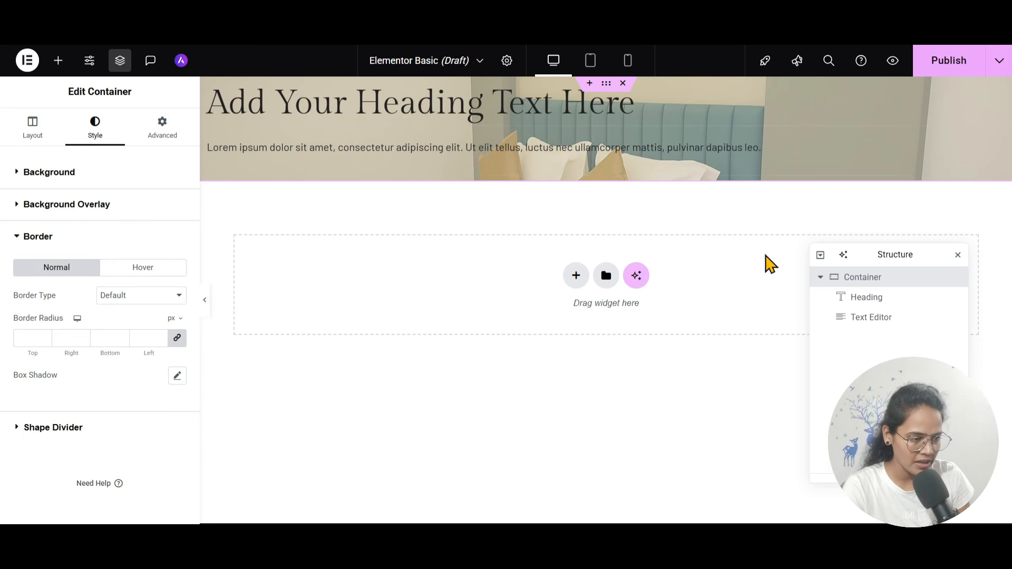
Step: Try the Curve, Zigzag and Waves shape dividers on the container's top edge and reset the type to None
{"action": "left_click", "coordinate": [55, 427]}
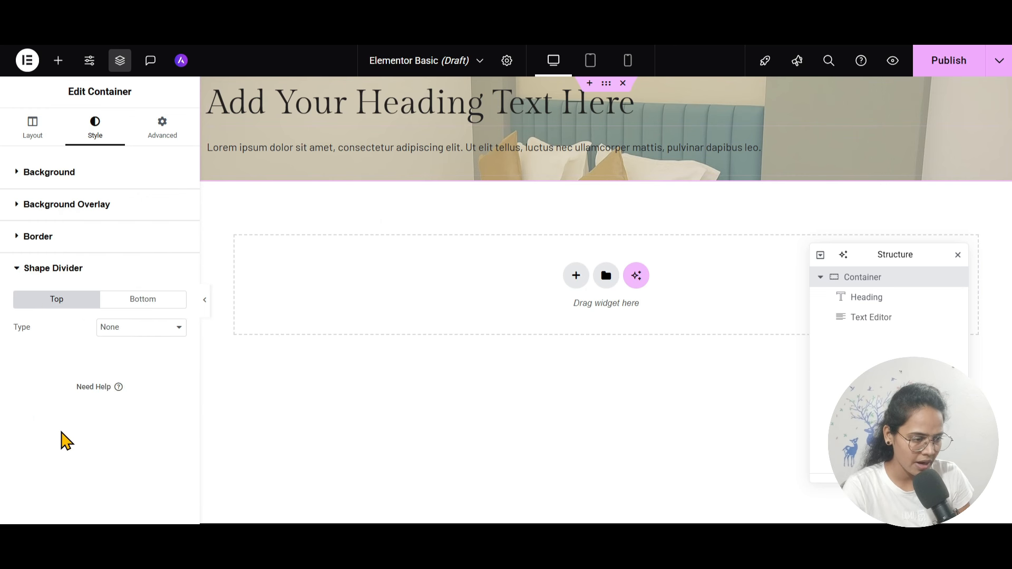
{"action": "left_click", "coordinate": [119, 336]}
{"action": "left_click", "coordinate": [146, 200]}
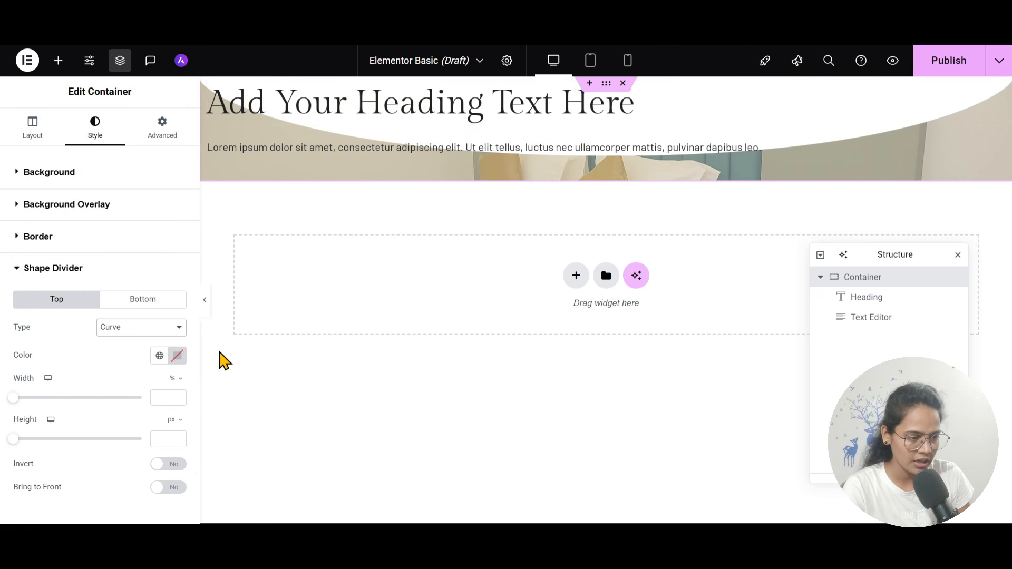
{"action": "left_click", "coordinate": [129, 333]}
{"action": "left_click", "coordinate": [128, 90]}
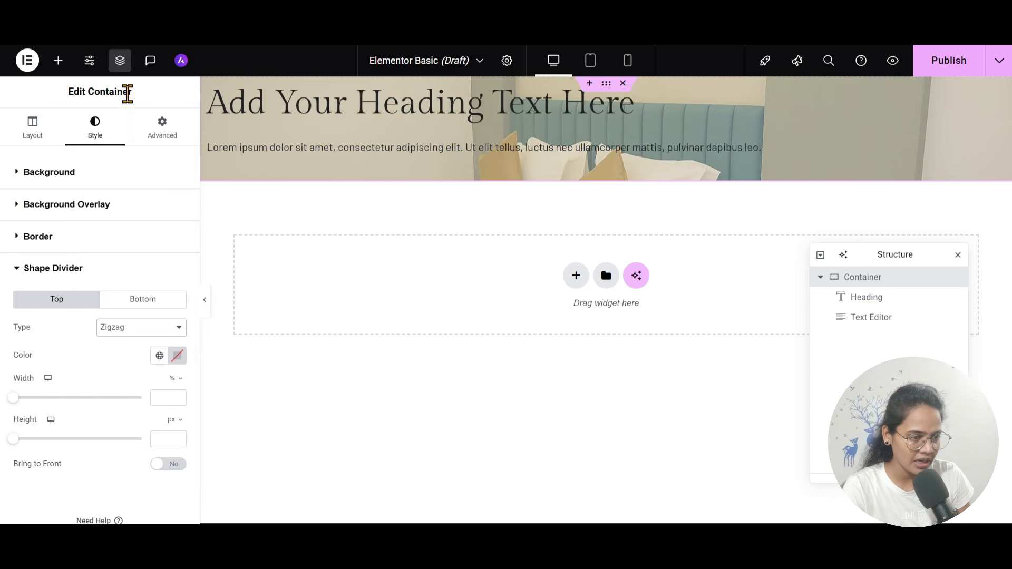
{"action": "left_click", "coordinate": [120, 332]}
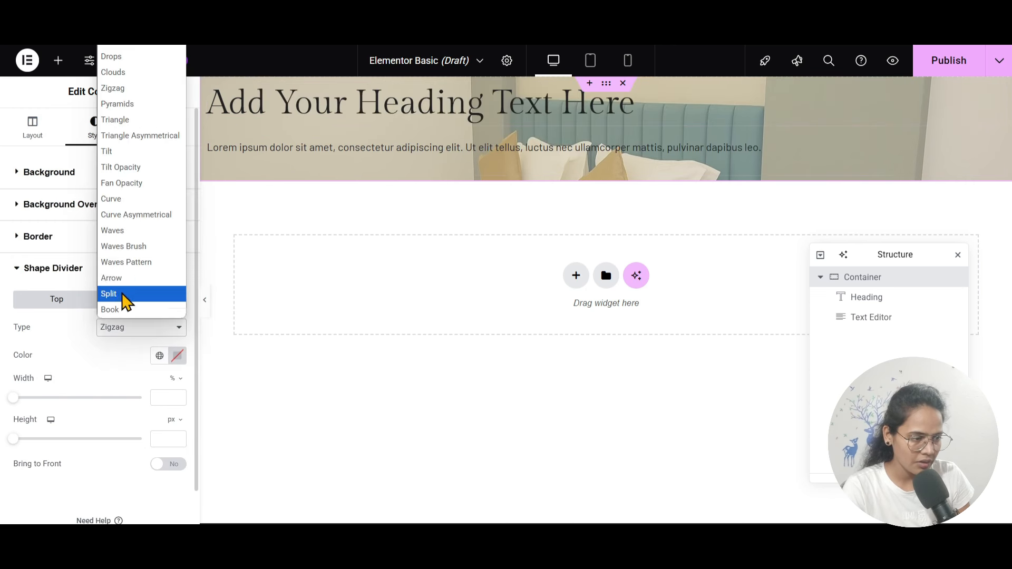
{"action": "left_click", "coordinate": [129, 230]}
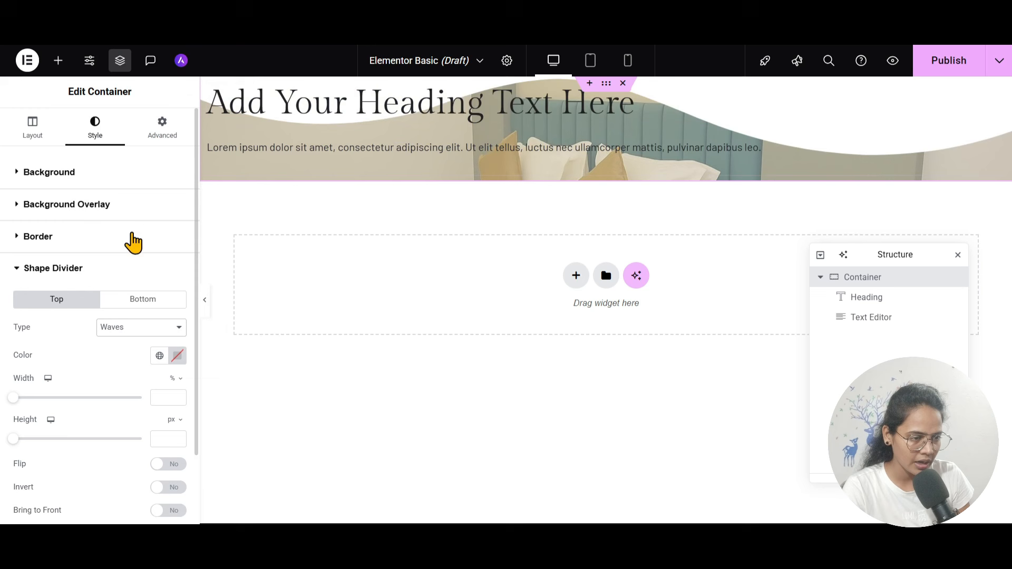
{"action": "left_click", "coordinate": [121, 334]}
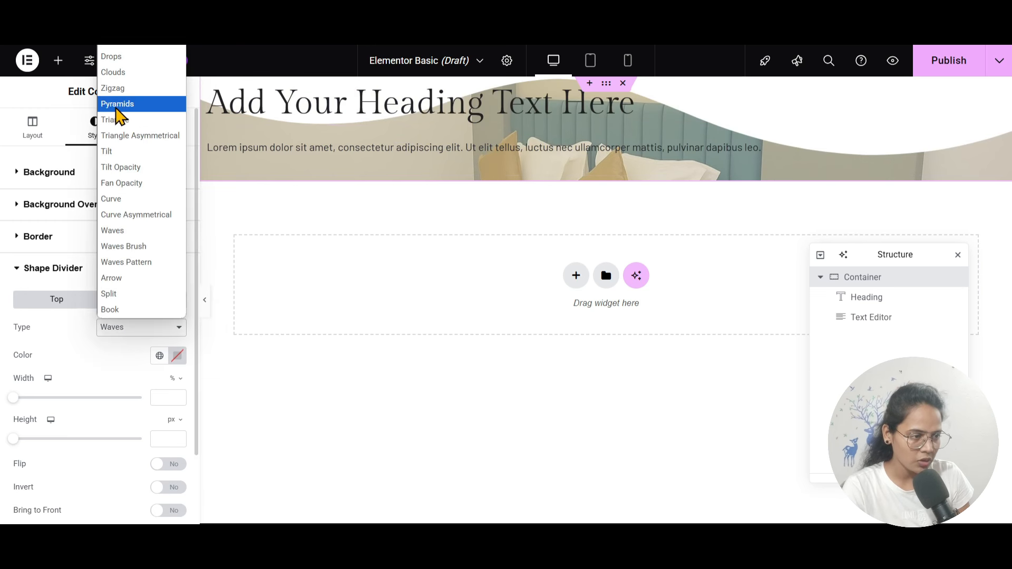
{"action": "left_click", "coordinate": [122, 24]}
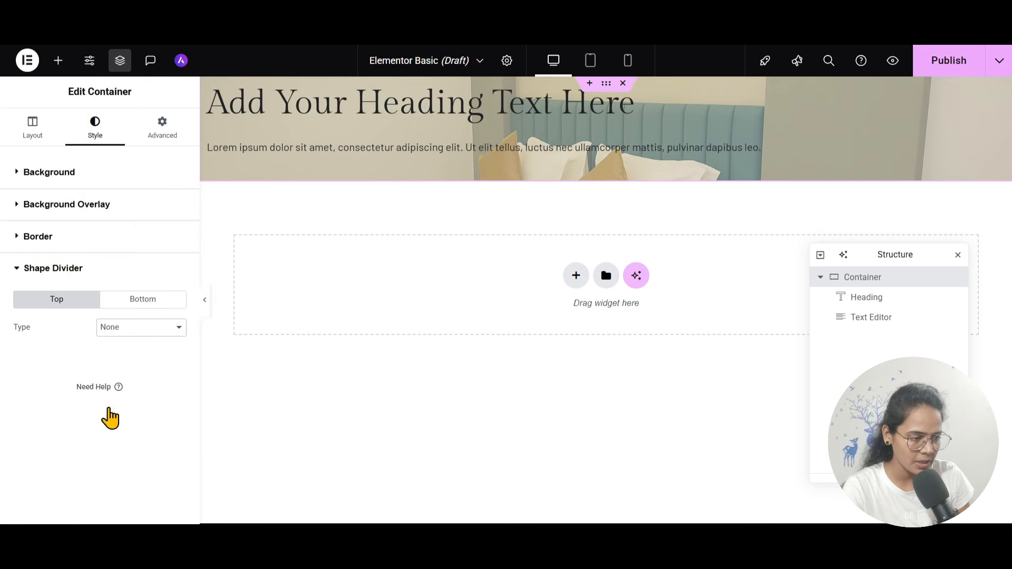
Step: Try a bottom Waves shape divider 18 px high with Flip, Invert and Bring to Front enabled, and reset its type to None
{"action": "left_click", "coordinate": [149, 306]}
{"action": "left_click", "coordinate": [135, 332]}
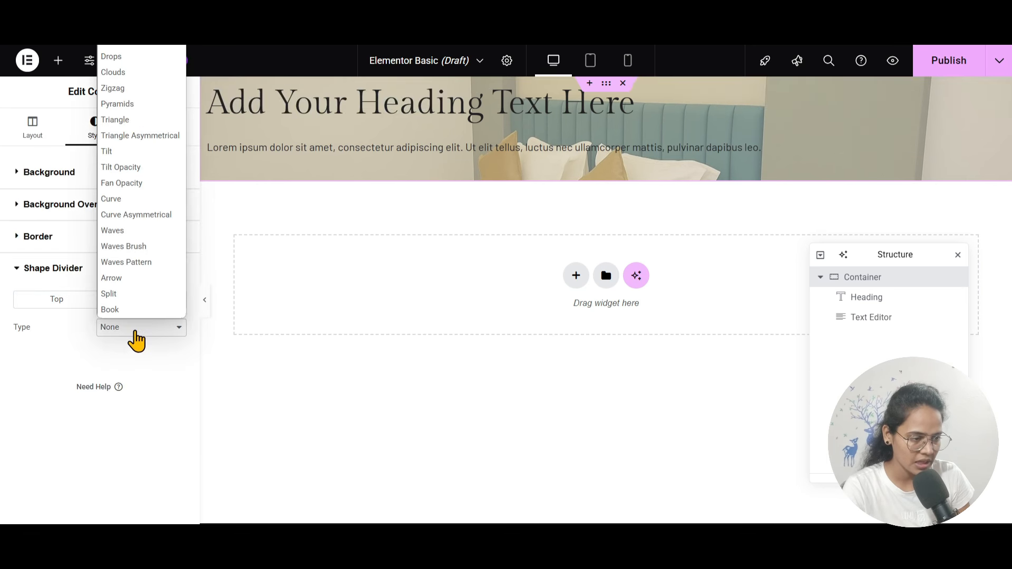
{"action": "left_click", "coordinate": [112, 229]}
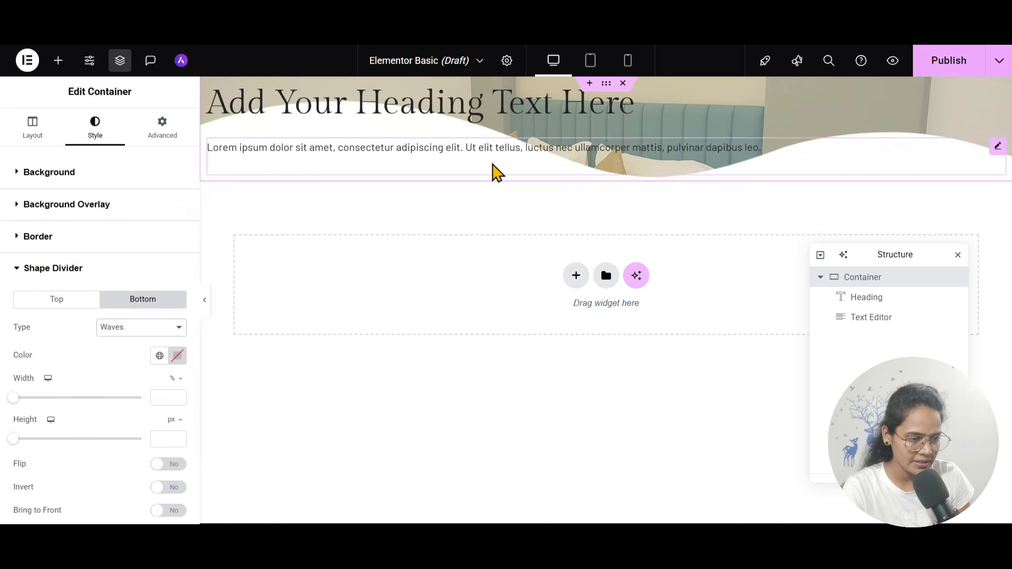
{"action": "mouse_move", "coordinate": [13, 441]}
{"action": "left_mouse_down"}
{"action": "mouse_move", "coordinate": [39, 441]}
{"action": "mouse_move", "coordinate": [19, 443]}
{"action": "left_mouse_up"}
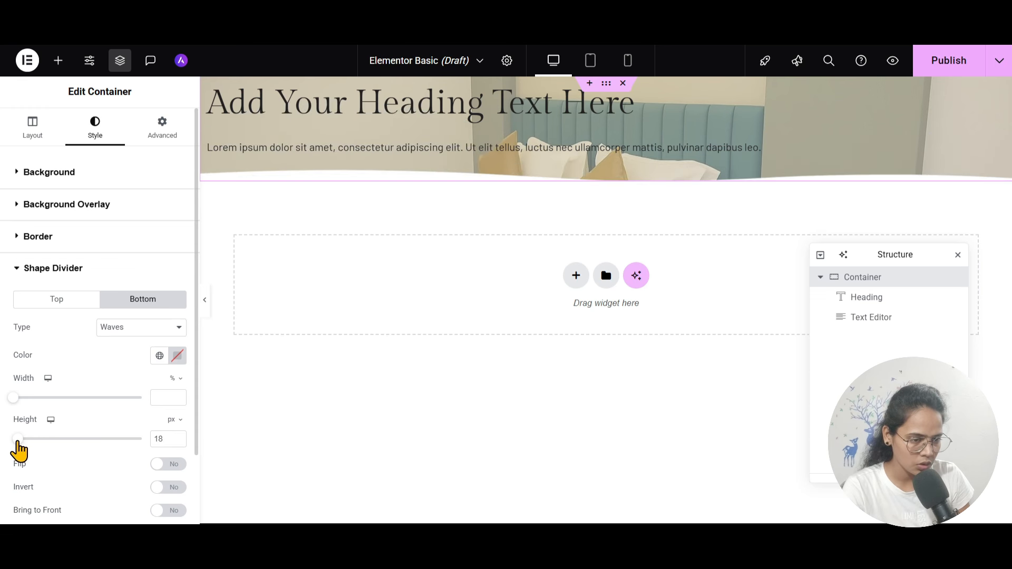
{"action": "left_click", "coordinate": [171, 464]}
{"action": "left_click", "coordinate": [169, 487]}
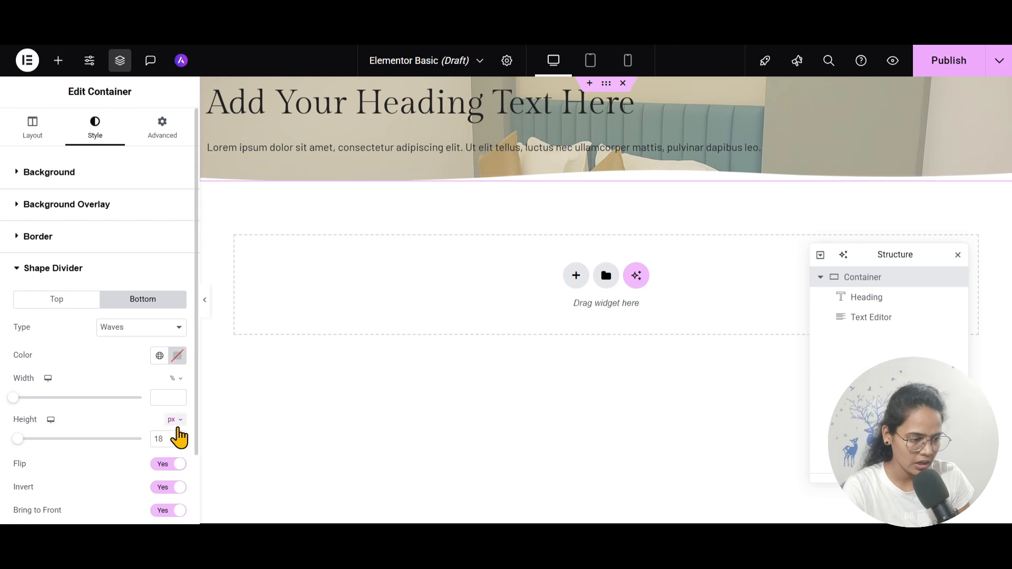
{"action": "left_click", "coordinate": [141, 328]}
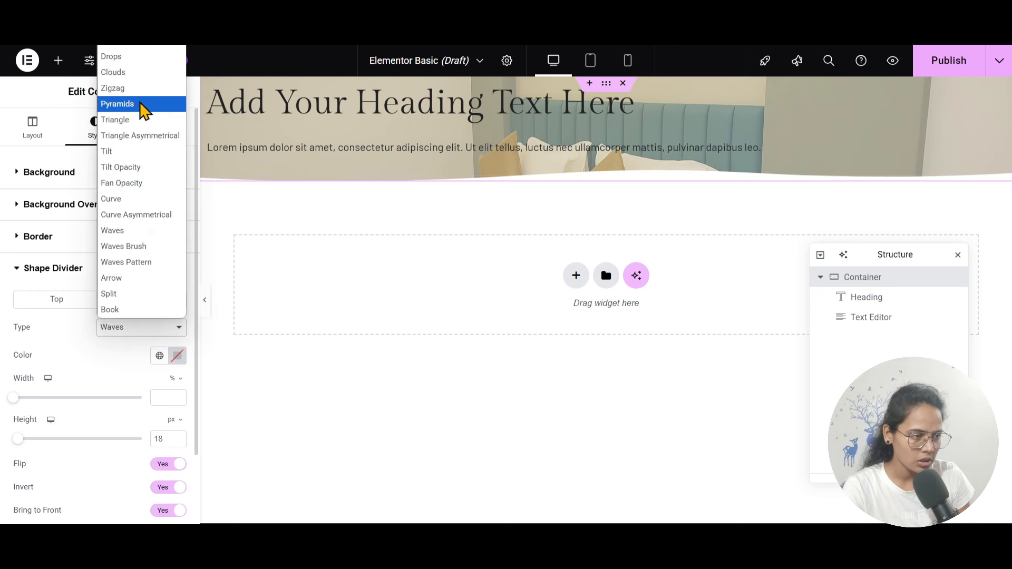
{"action": "left_click", "coordinate": [126, 52]}
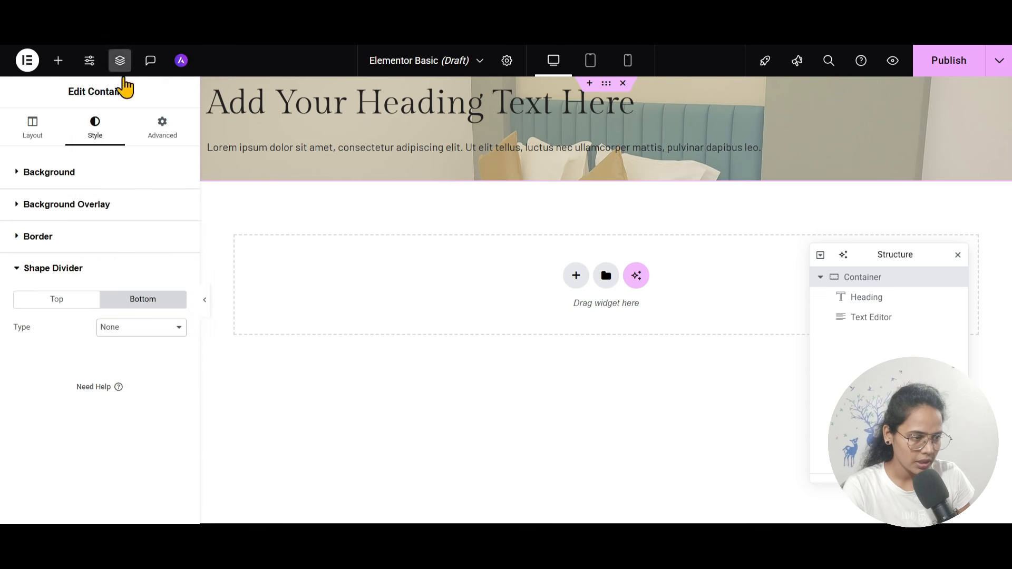
Step: Try a padding of 60 px on all four sides of the container and clear it
{"action": "left_click", "coordinate": [162, 132]}
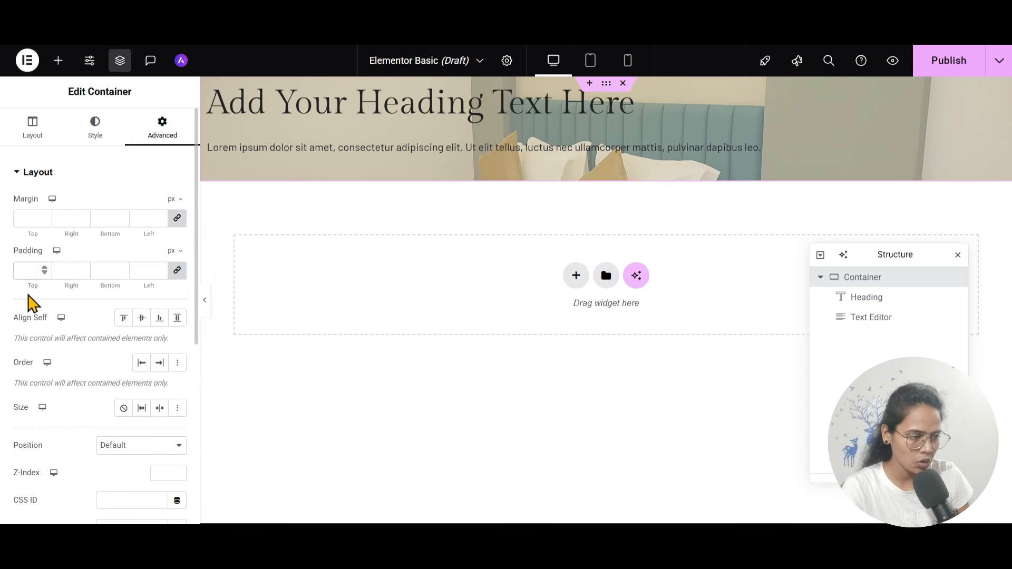
{"action": "type", "text": "60"}
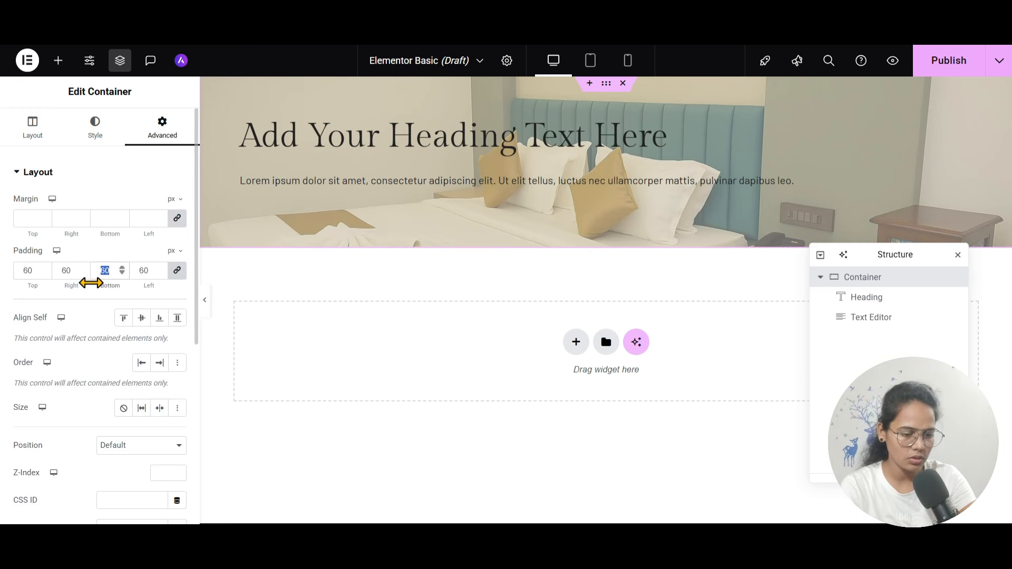
{"action": "key", "text": "BackSpace"}
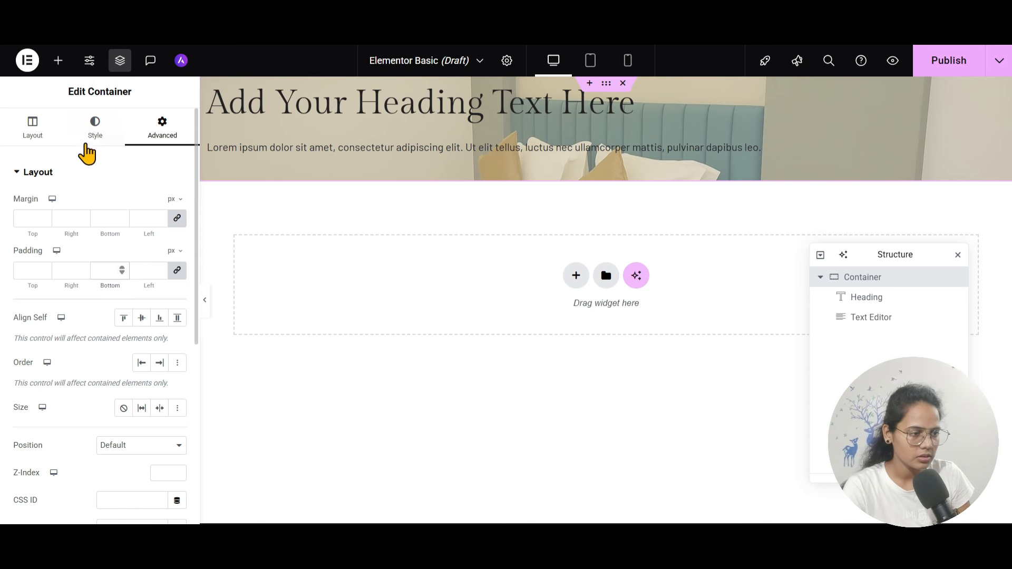
Step: Examine the container's advanced Motion Effects options and return to its layout settings
{"action": "scroll", "coordinate": [97, 338], "scroll_direction": "down", "scroll_amount": 5}
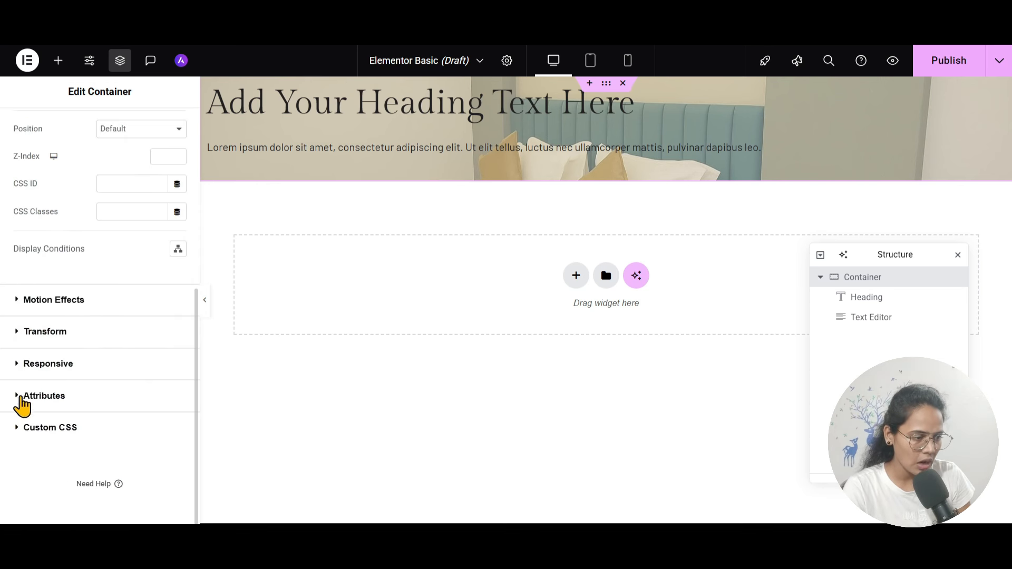
{"action": "left_click", "coordinate": [67, 301]}
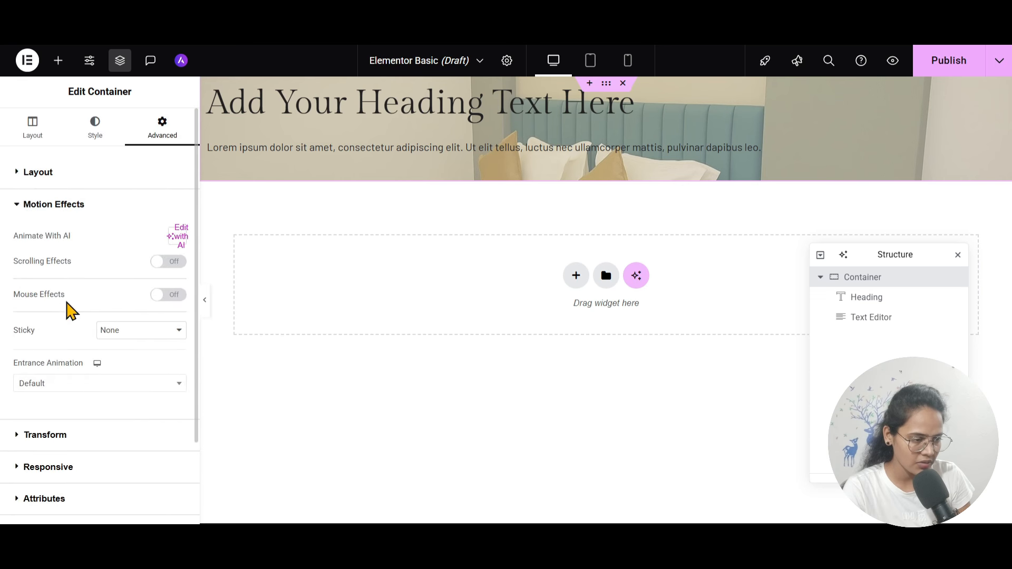
{"action": "left_click", "coordinate": [36, 206]}
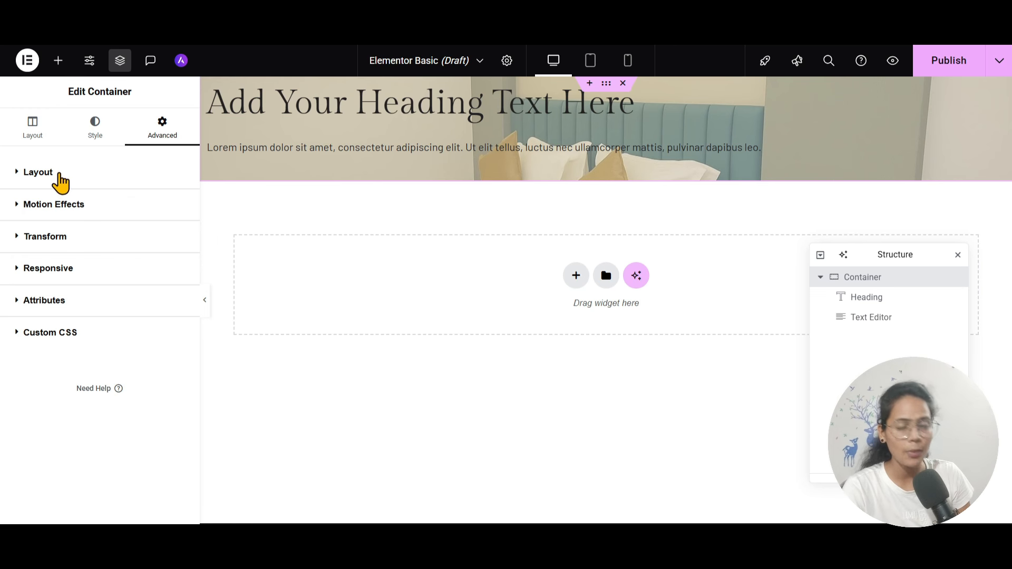
{"action": "left_click", "coordinate": [45, 140]}
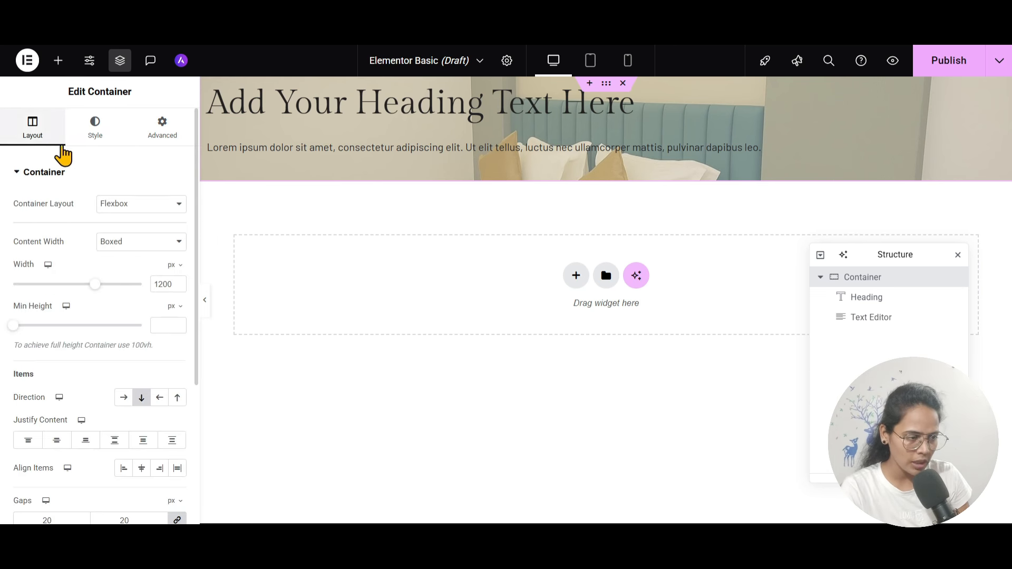
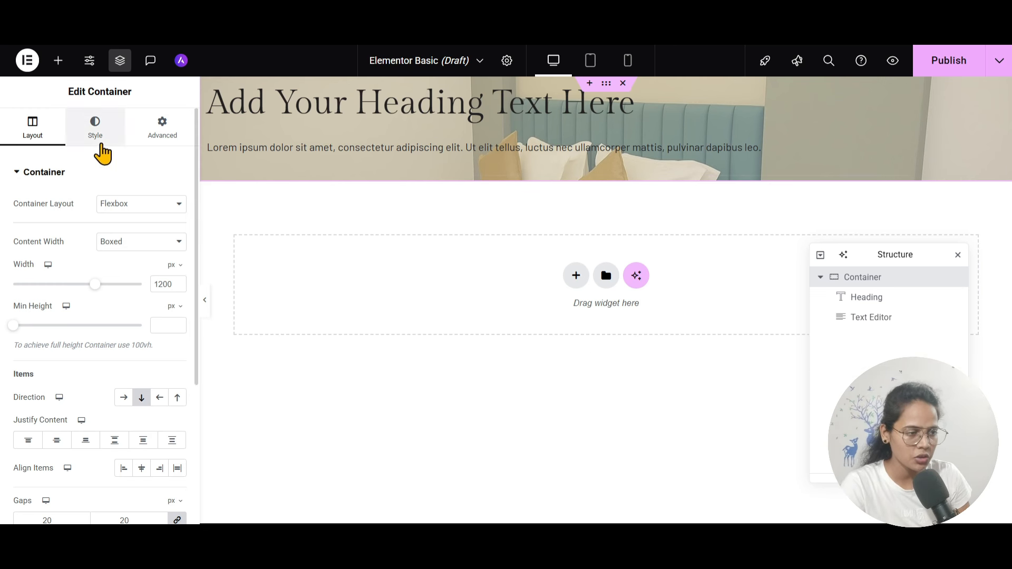
Step: Delete the container with the heading and text, and add a new empty Flexbox container with column direction
{"action": "left_click", "coordinate": [626, 85]}
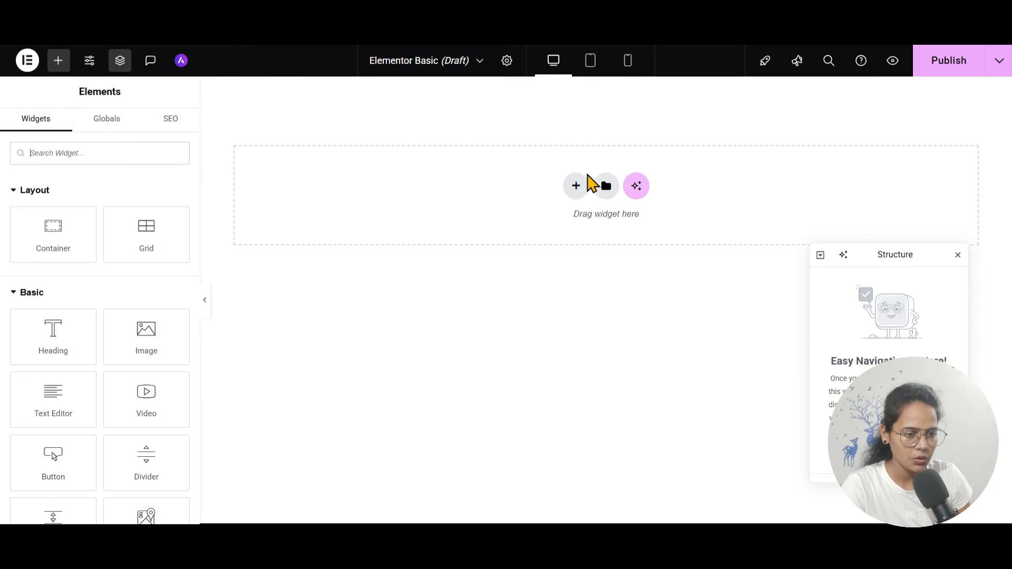
{"action": "left_click", "coordinate": [576, 185]}
{"action": "left_click", "coordinate": [557, 248]}
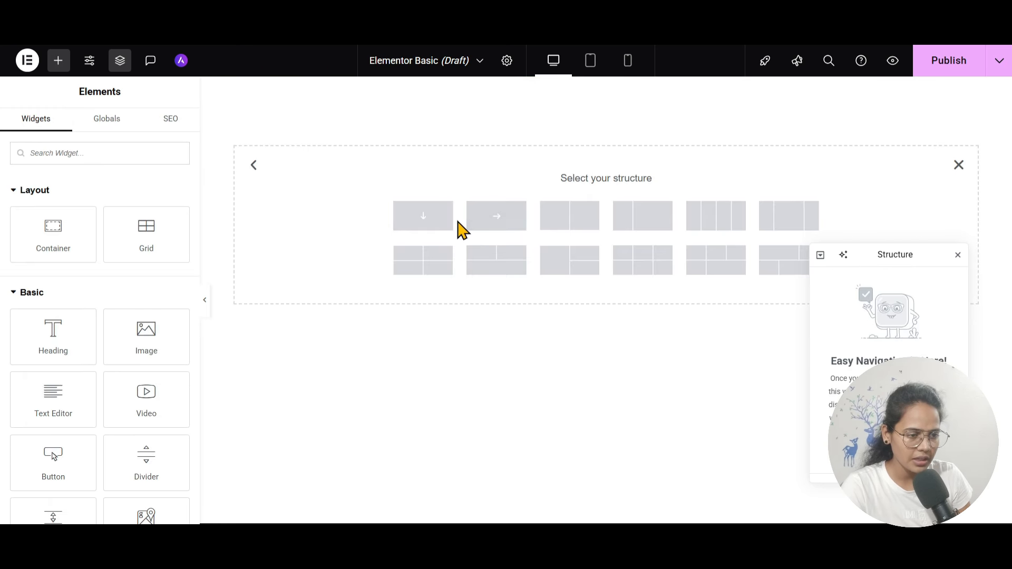
{"action": "left_click", "coordinate": [432, 228]}
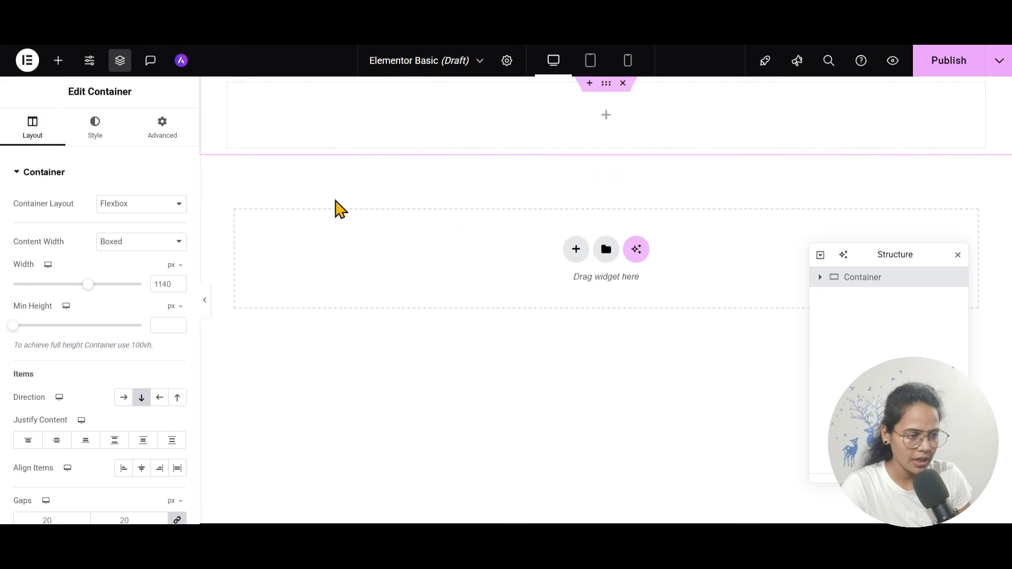
Step: Browse the basic widgets and open the new container's background style settings
{"action": "left_click", "coordinate": [58, 63]}
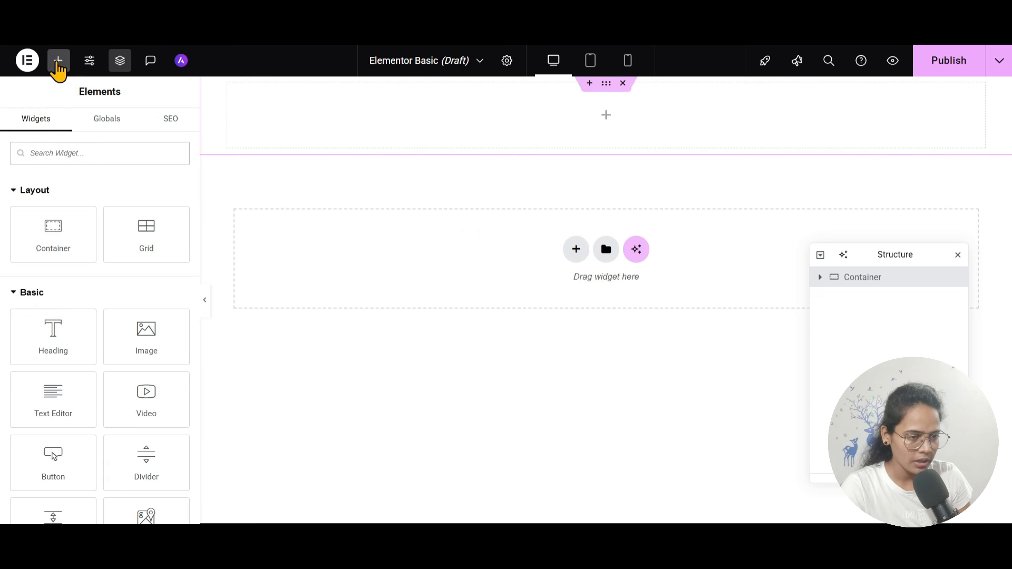
{"action": "scroll", "coordinate": [31, 305], "scroll_direction": "down", "scroll_amount": 1}
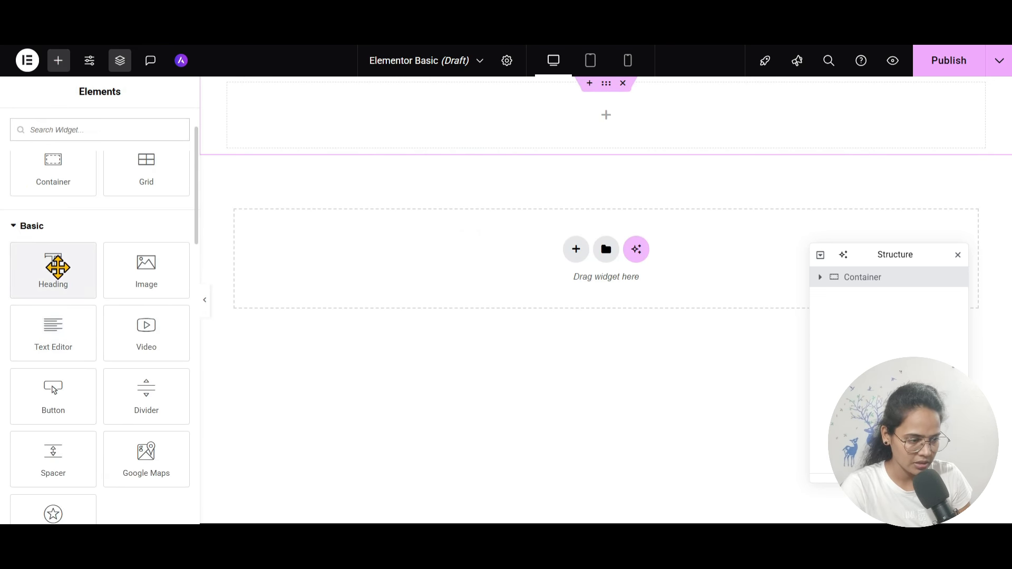
{"action": "left_click", "coordinate": [608, 87]}
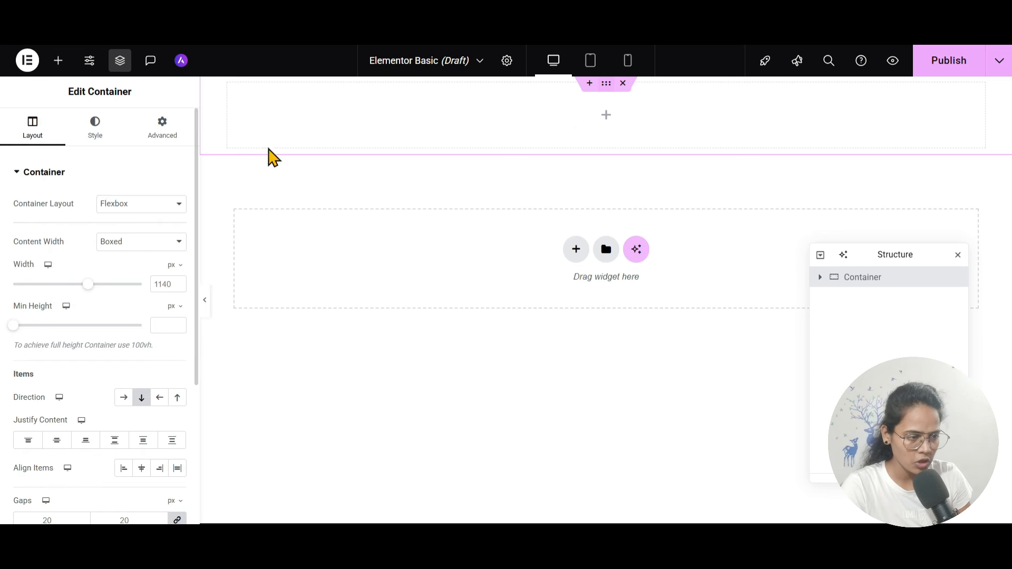
{"action": "left_click", "coordinate": [97, 131]}
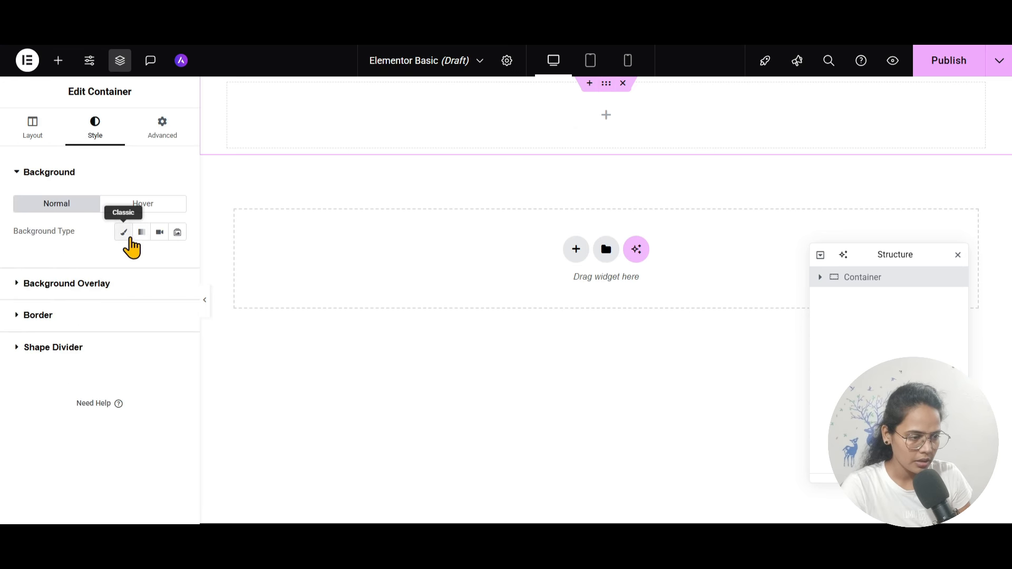
Step: Give the container a classic background in solid black, #000000
{"action": "left_click", "coordinate": [126, 233]}
{"action": "left_click", "coordinate": [177, 260]}
{"action": "left_click_drag", "start_coordinate": [140, 334], "coordinate": [68, 459]}
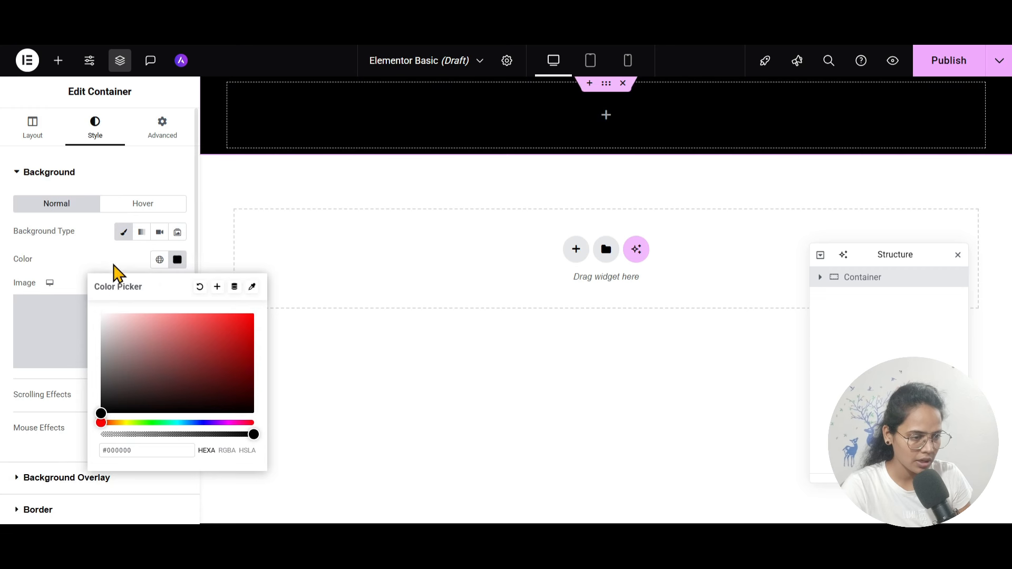
{"action": "left_click", "coordinate": [117, 271]}
Step: Add a Heading widget inside the black container with the title "We are going to do a Webinar"
{"action": "left_click", "coordinate": [605, 113]}
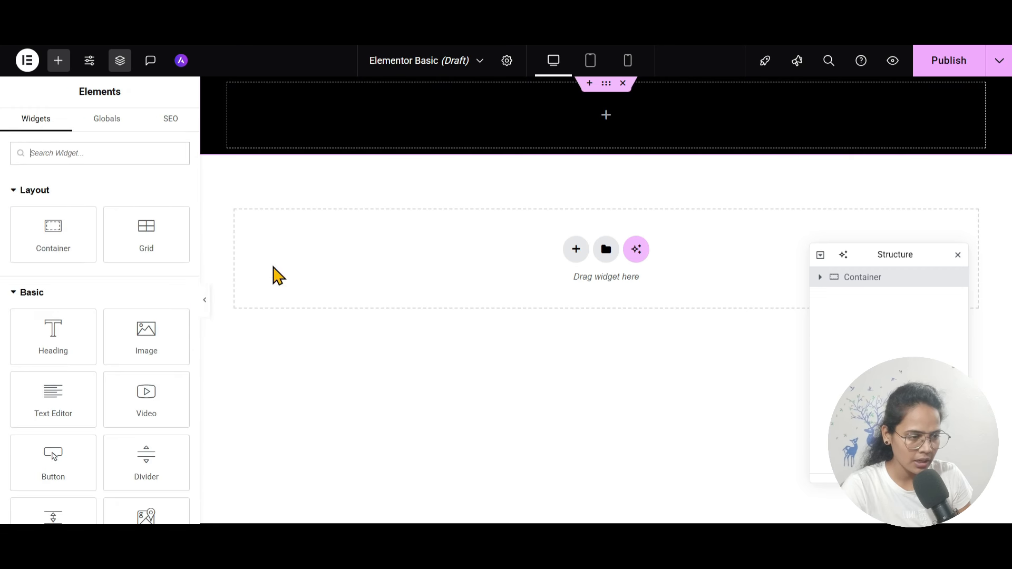
{"action": "left_click_drag", "start_coordinate": [45, 339], "coordinate": [558, 126]}
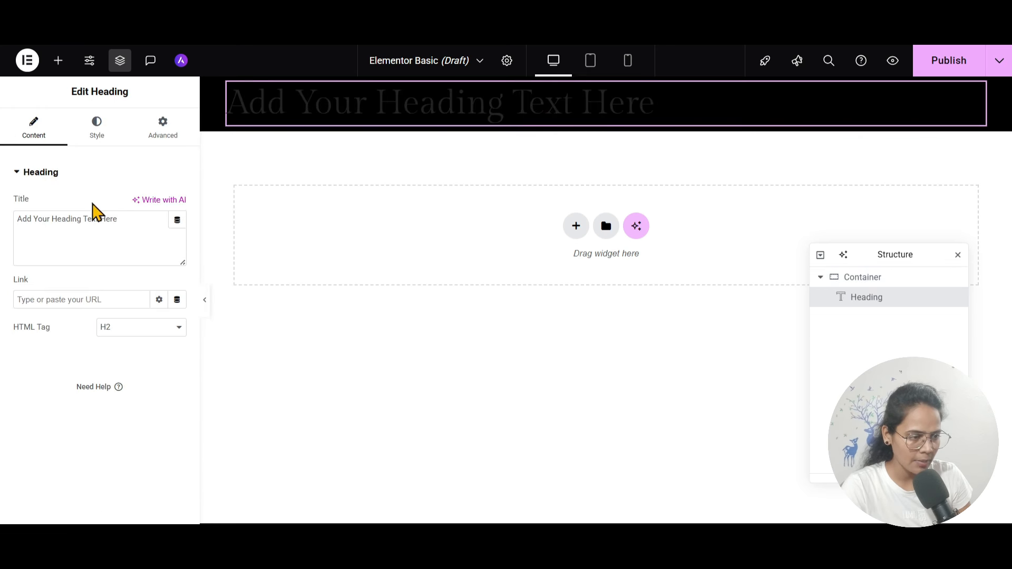
{"action": "left_click_drag", "start_coordinate": [137, 220], "coordinate": [5, 261]}
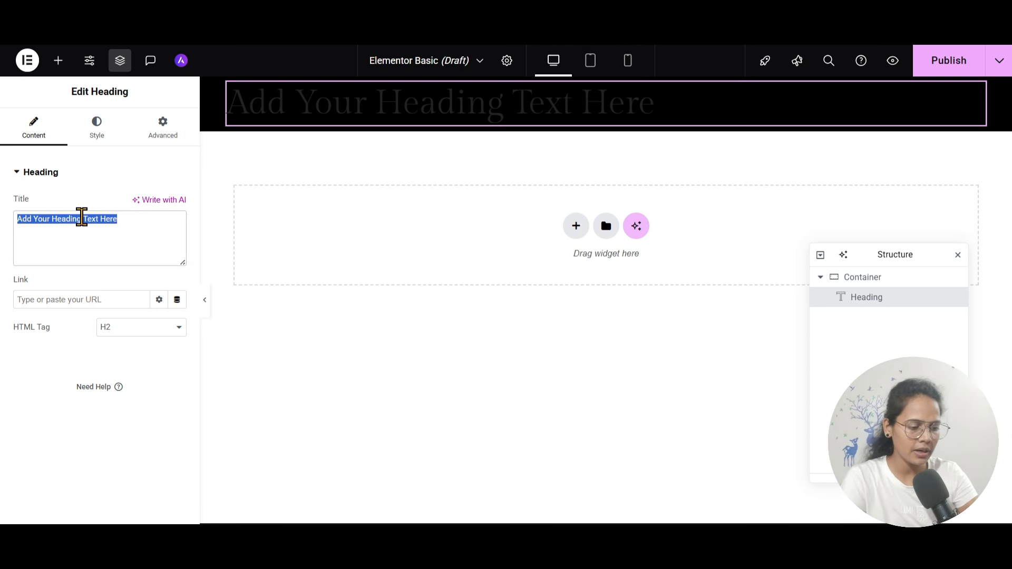
{"action": "type", "text": "We are going to do a Webinar"}
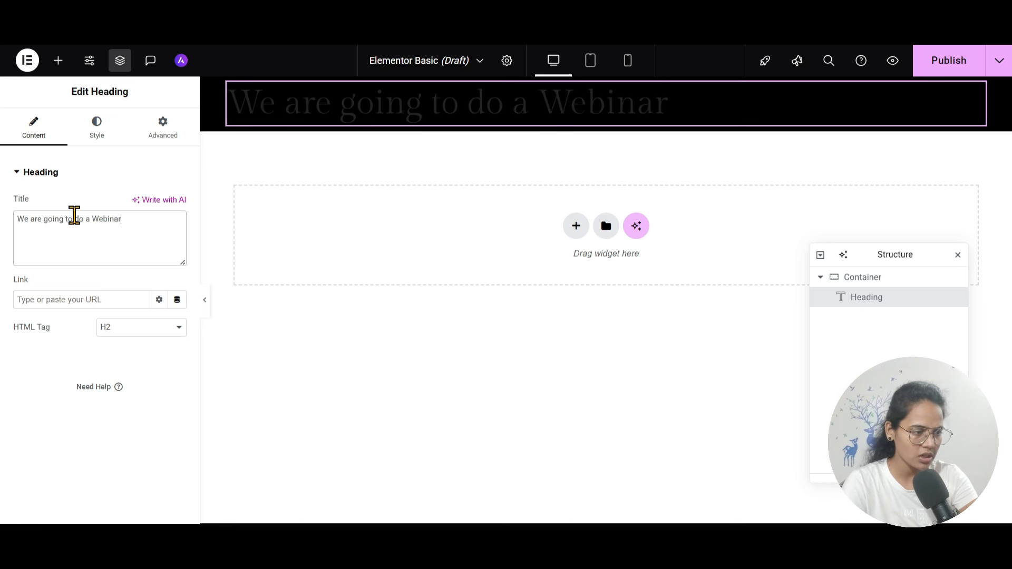
Step: Center the heading and set its typography to size 55 px with weight 700 (Bold)
{"action": "left_click", "coordinate": [97, 128]}
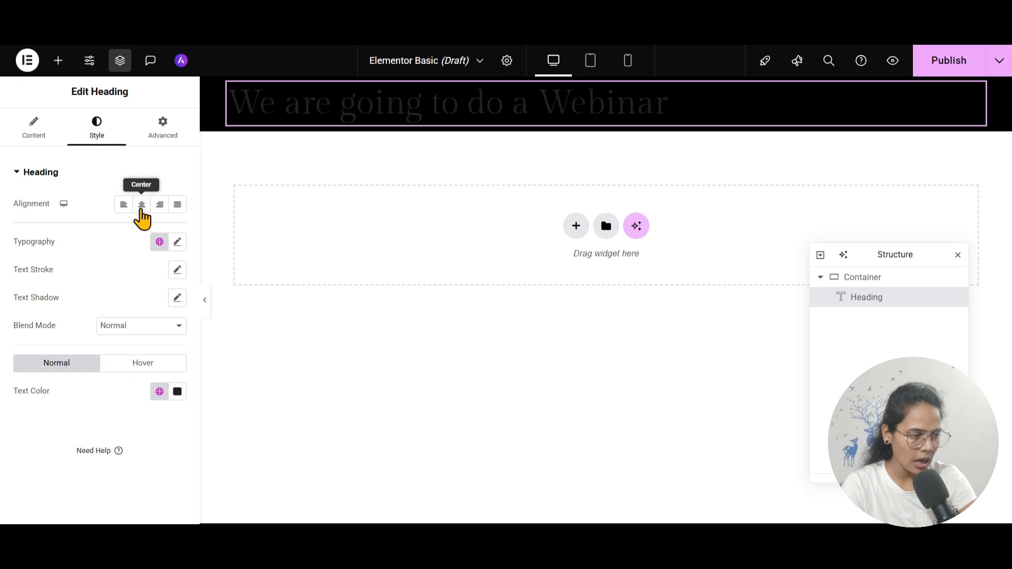
{"action": "left_click", "coordinate": [141, 208]}
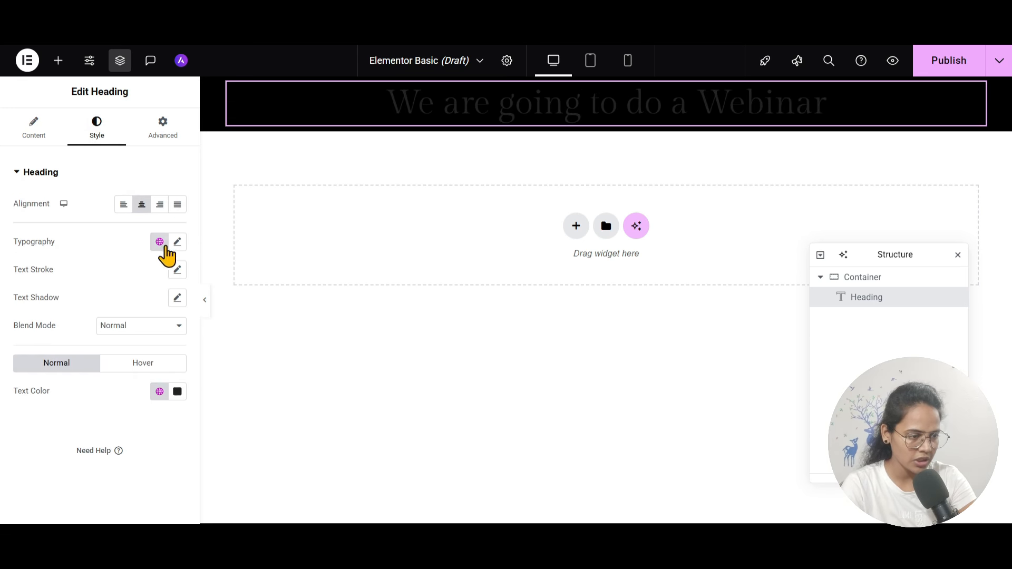
{"action": "left_click", "coordinate": [160, 244]}
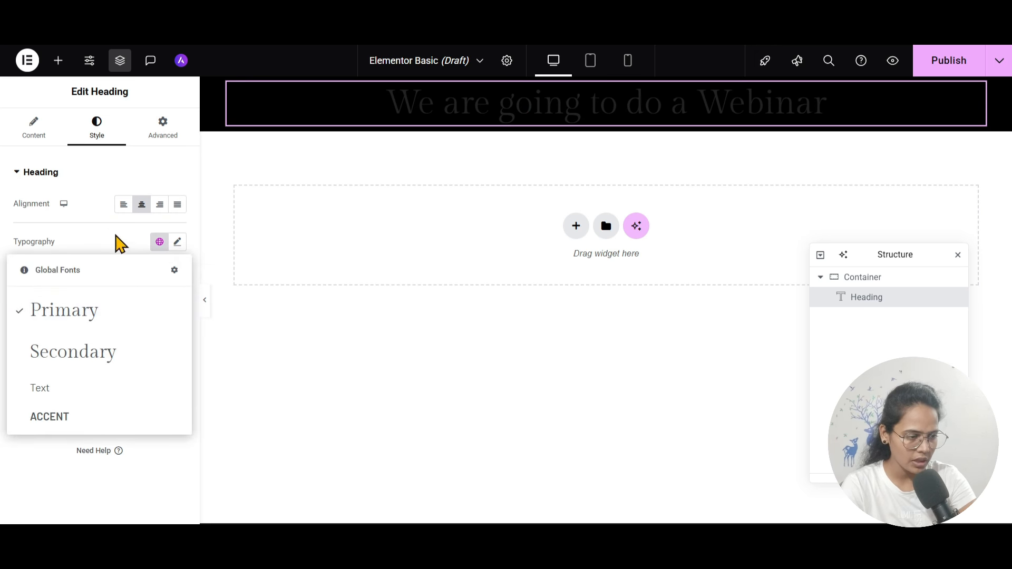
{"action": "left_click", "coordinate": [158, 242]}
{"action": "left_click", "coordinate": [178, 248]}
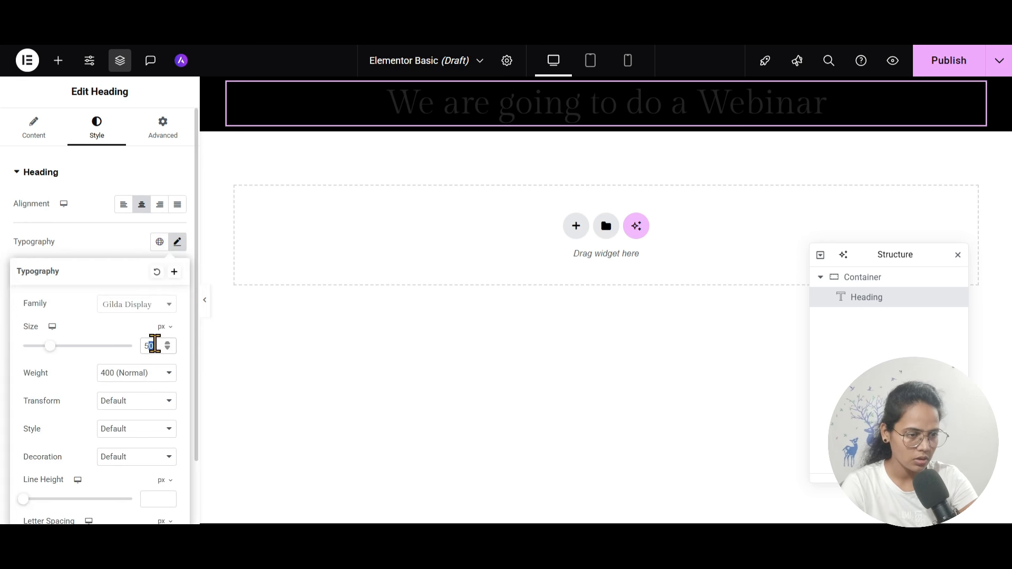
{"action": "type", "text": "5"}
{"action": "left_click", "coordinate": [125, 374]}
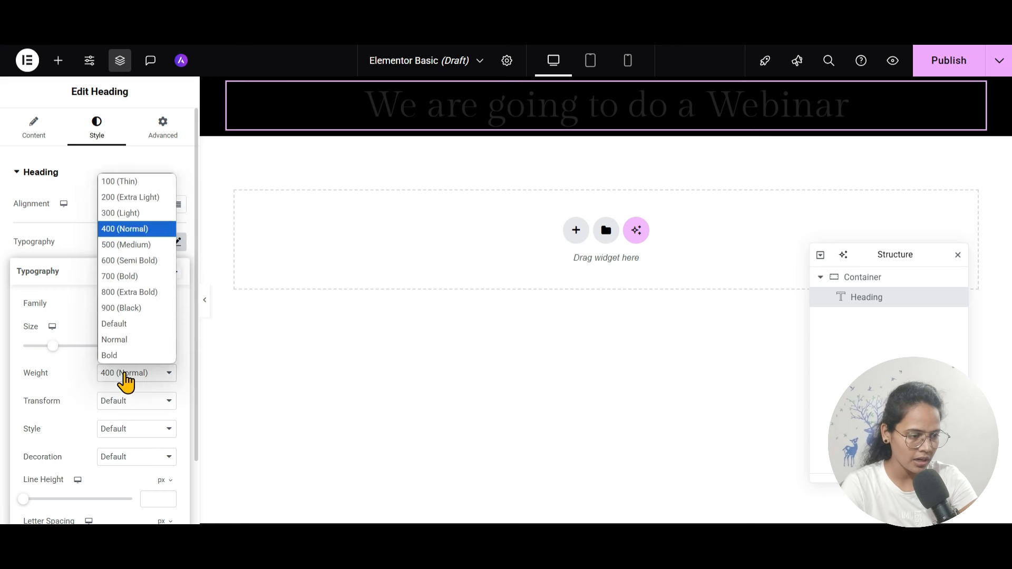
{"action": "left_click", "coordinate": [136, 277]}
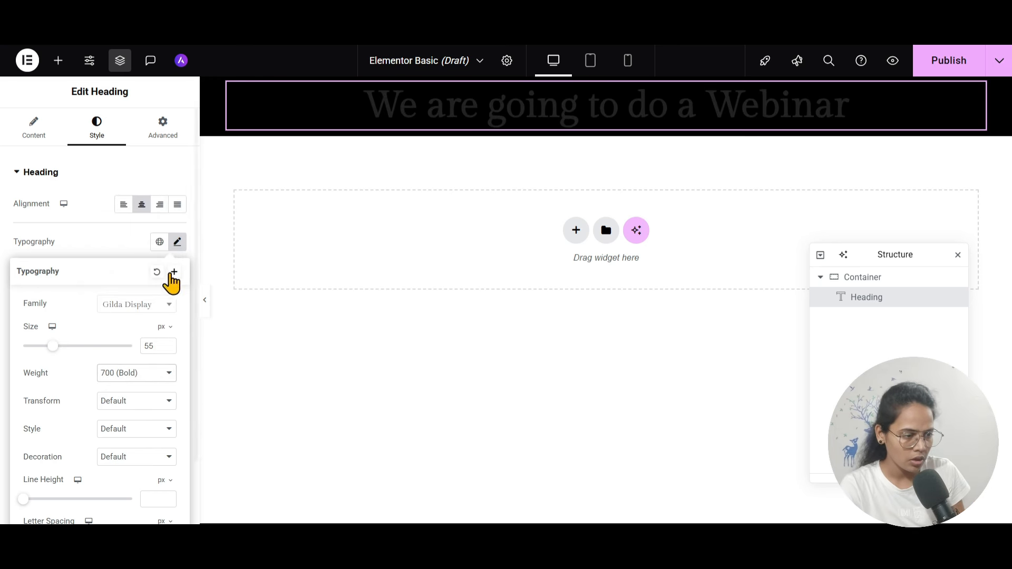
{"action": "left_click", "coordinate": [113, 241]}
Step: Set the heading's text color to white, #FFFFFF
{"action": "left_click", "coordinate": [177, 391]}
{"action": "left_click", "coordinate": [135, 260]}
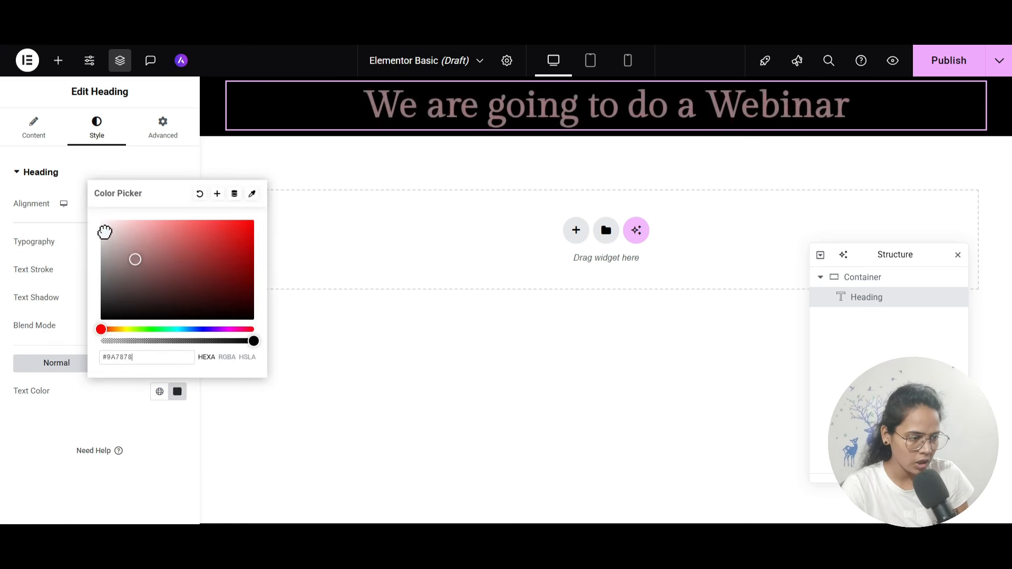
{"action": "left_click_drag", "start_coordinate": [105, 232], "coordinate": [72, 199]}
{"action": "left_click", "coordinate": [74, 296]}
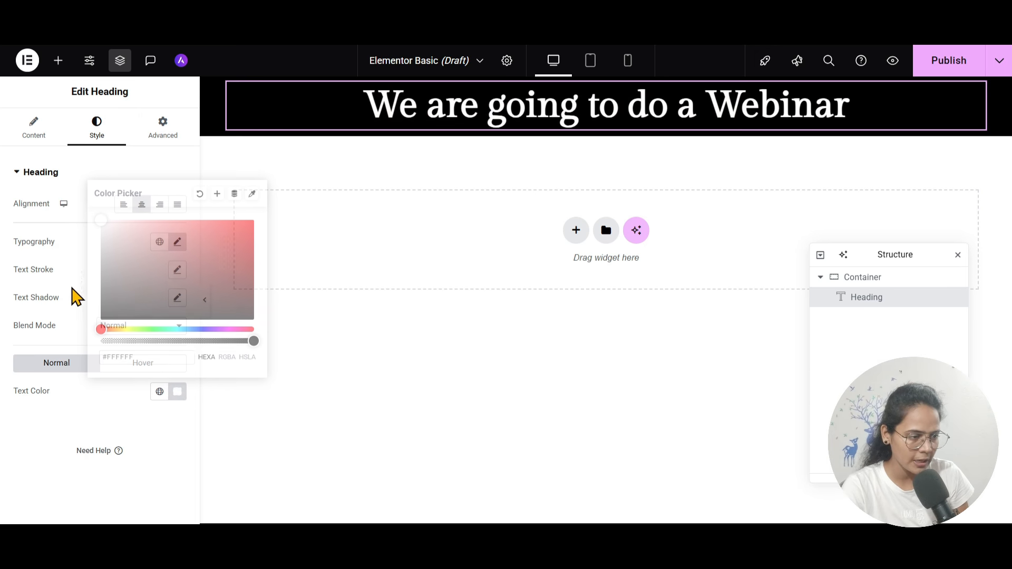
Step: Transform the heading text to uppercase and set its letter spacing to 0.9 px
{"action": "left_click", "coordinate": [177, 242]}
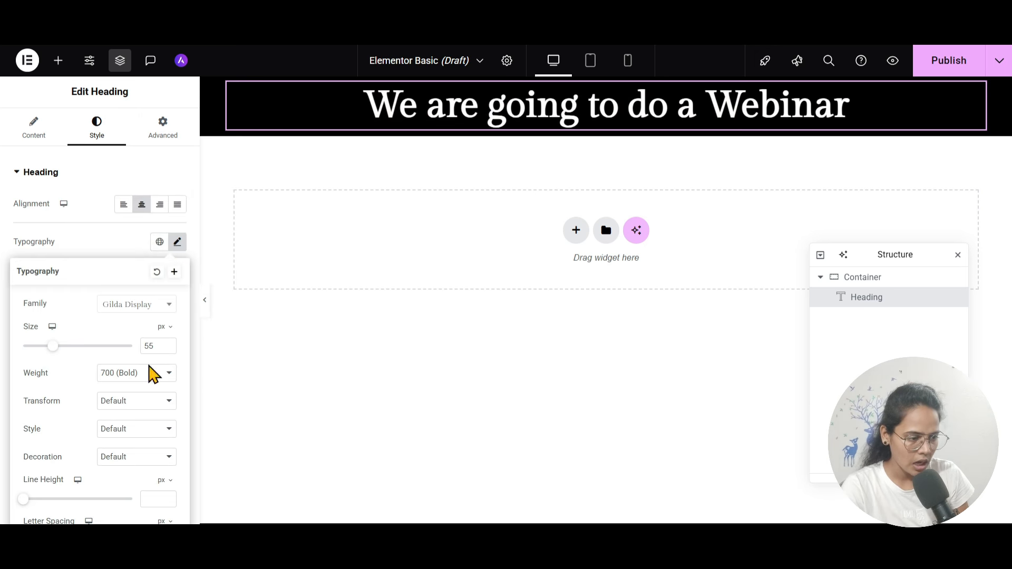
{"action": "left_click", "coordinate": [134, 401]}
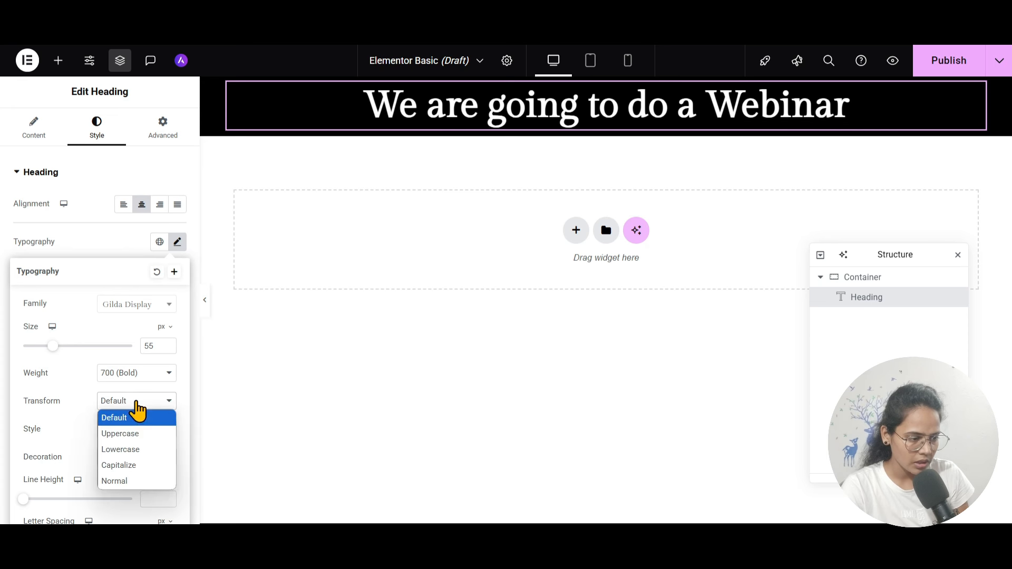
{"action": "left_click", "coordinate": [138, 431]}
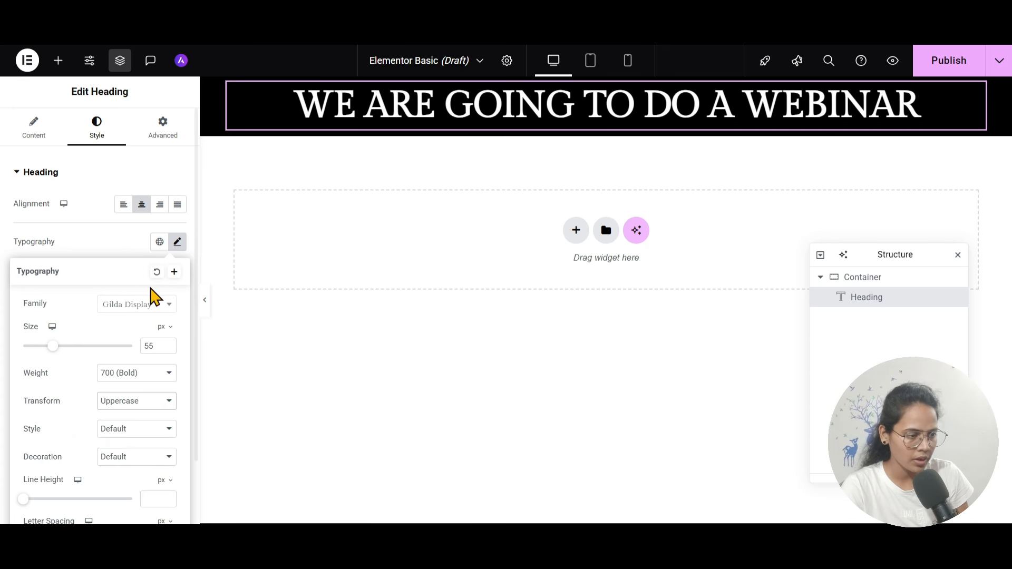
{"action": "scroll", "coordinate": [53, 479], "scroll_direction": "down", "scroll_amount": 2}
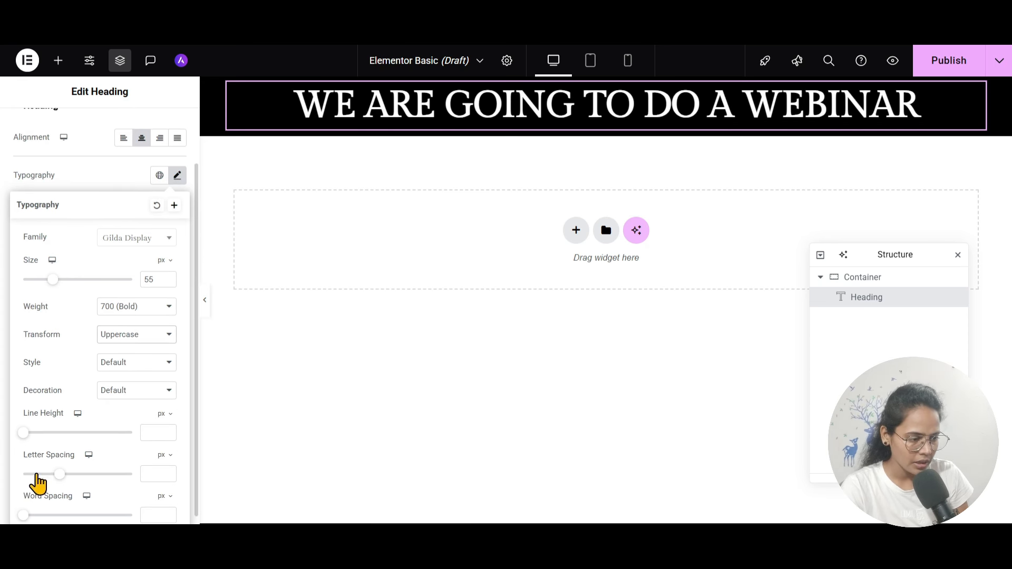
{"action": "left_click_drag", "start_coordinate": [60, 474], "coordinate": [68, 474]}
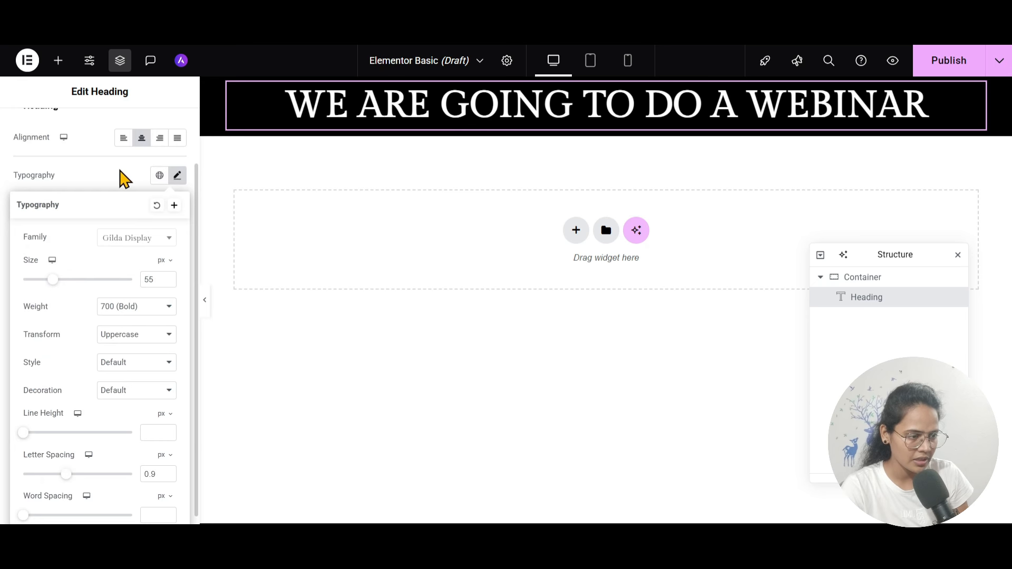
{"action": "left_click", "coordinate": [121, 178]}
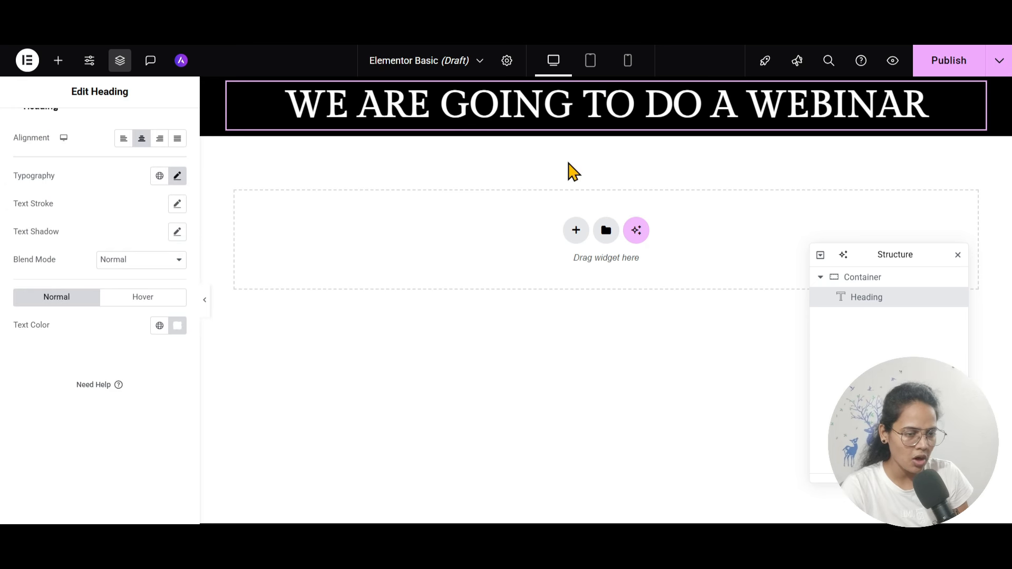
{"action": "scroll", "coordinate": [151, 339], "scroll_direction": "up", "scroll_amount": 2}
Step: Add a Text Editor widget below the heading and style its text as white (#FFFFFF) and centered
{"action": "left_click", "coordinate": [57, 60]}
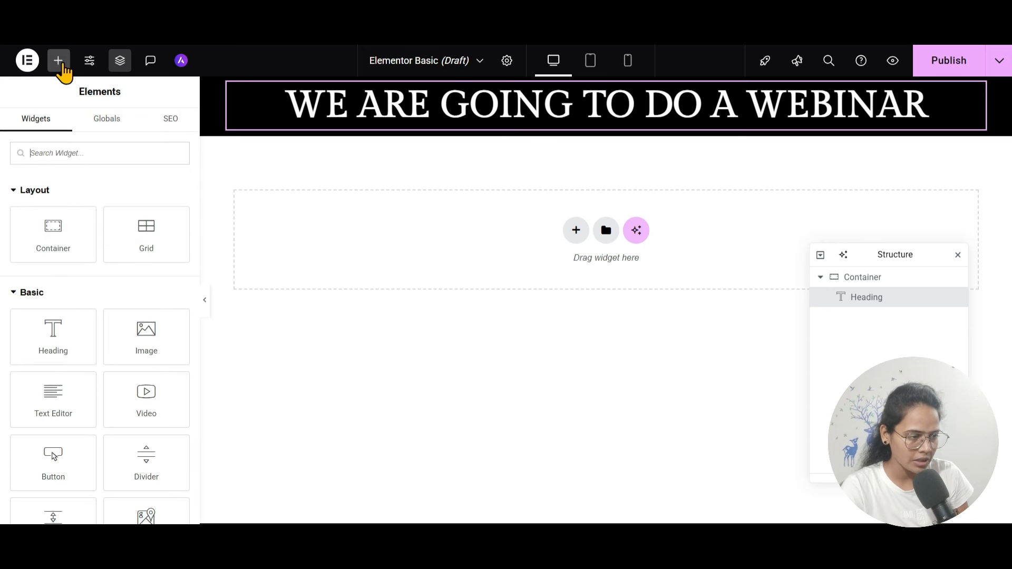
{"action": "left_click_drag", "start_coordinate": [74, 390], "coordinate": [537, 126]}
{"action": "left_click", "coordinate": [97, 131]}
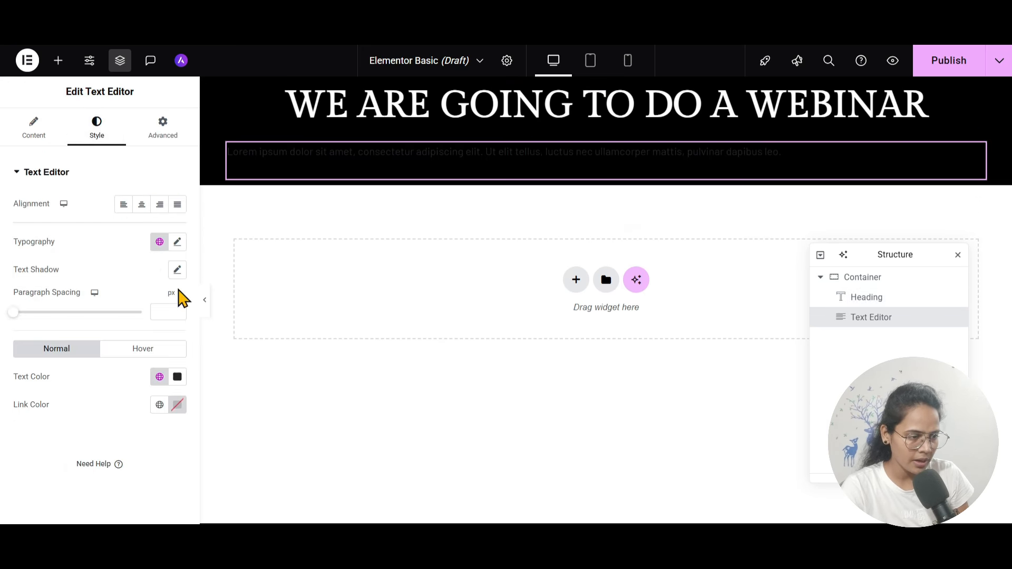
{"action": "left_click", "coordinate": [178, 376]}
{"action": "type", "text": "#FFFFFF"}
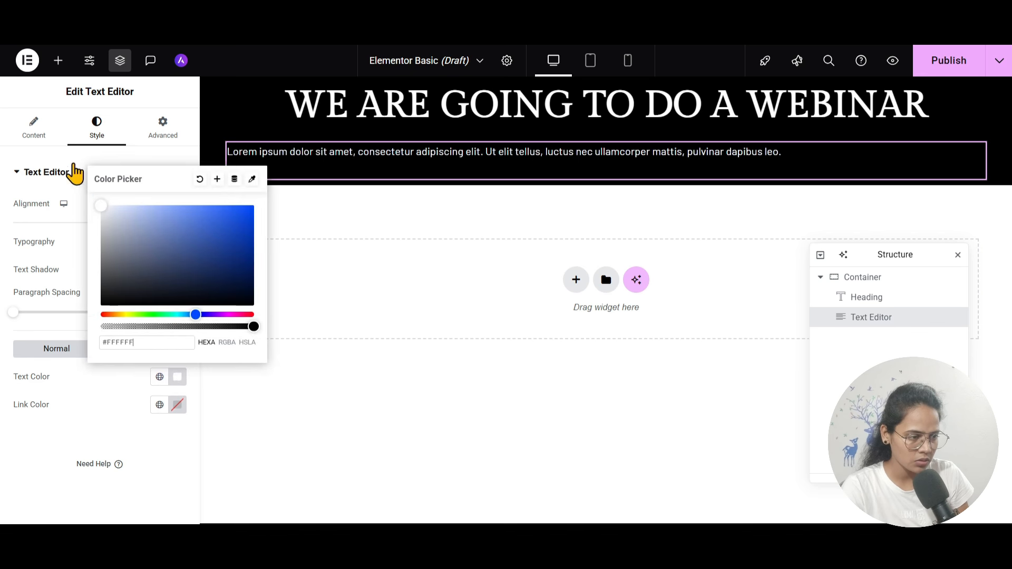
{"action": "left_click", "coordinate": [77, 231]}
{"action": "left_click", "coordinate": [141, 204]}
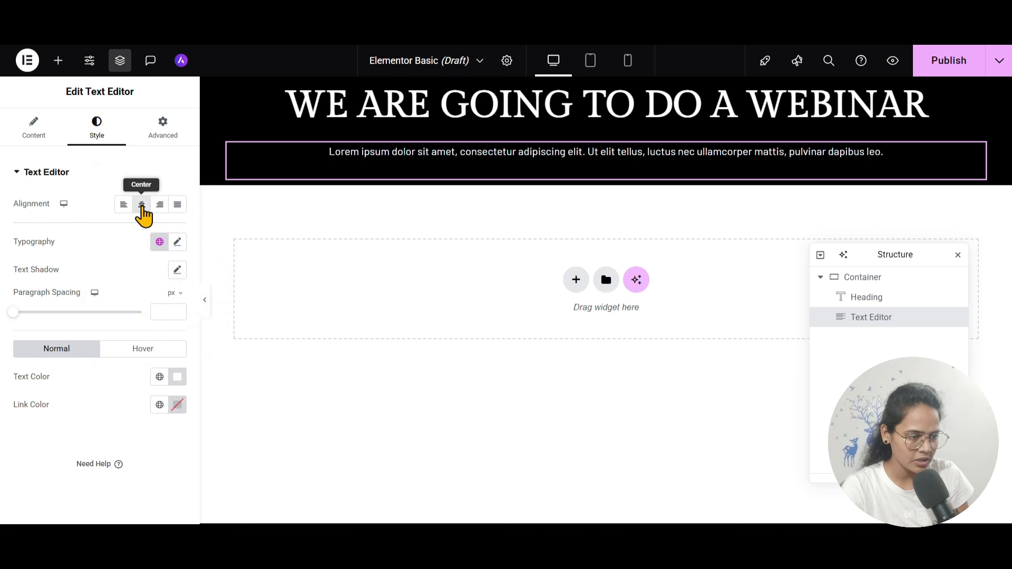
Step: Unlink the container's padding values and set them to 50 px top and bottom and 10 px right and left
{"action": "left_click", "coordinate": [861, 278]}
{"action": "left_click", "coordinate": [162, 130]}
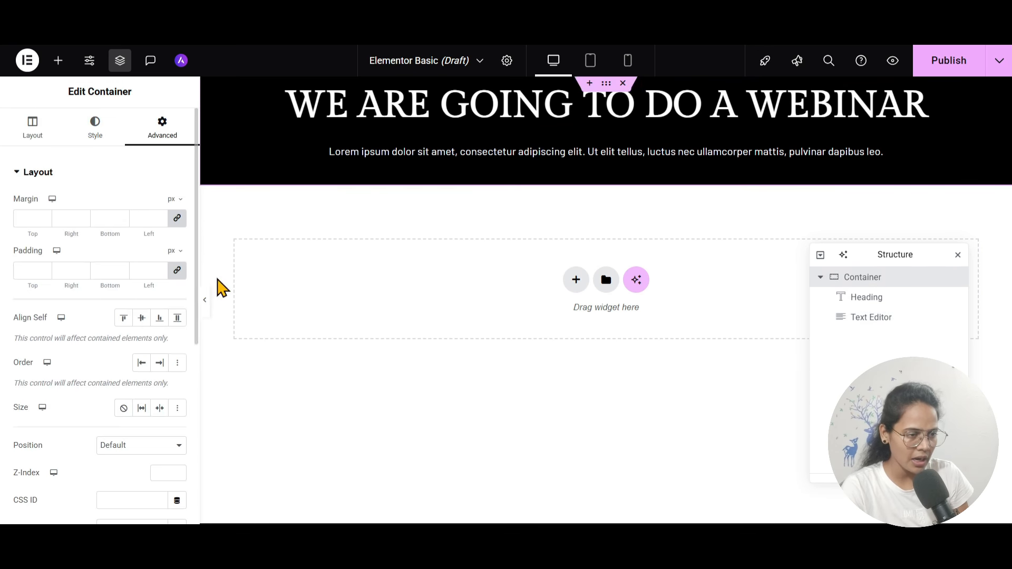
{"action": "left_click", "coordinate": [178, 271]}
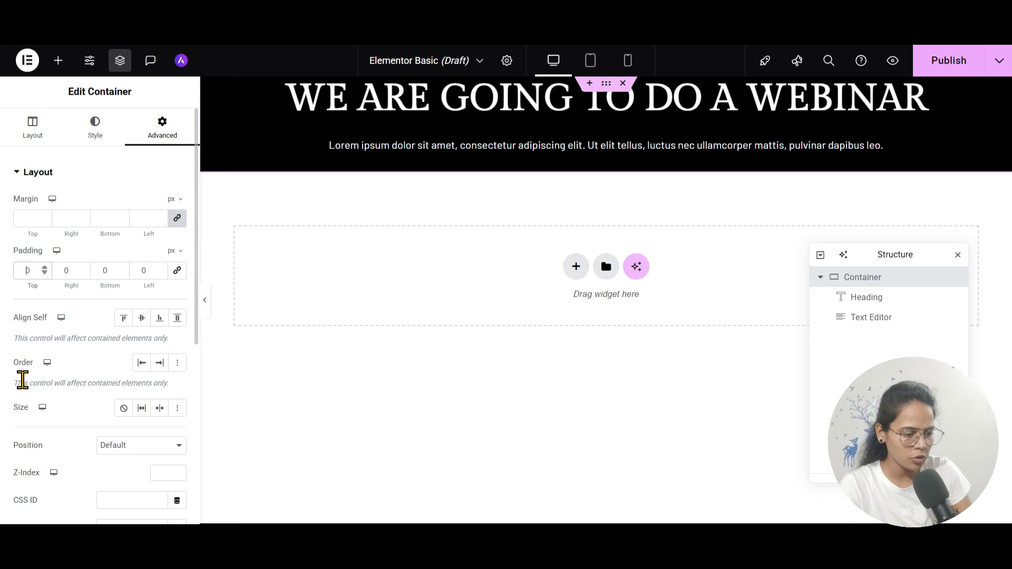
{"action": "type", "text": "5"}
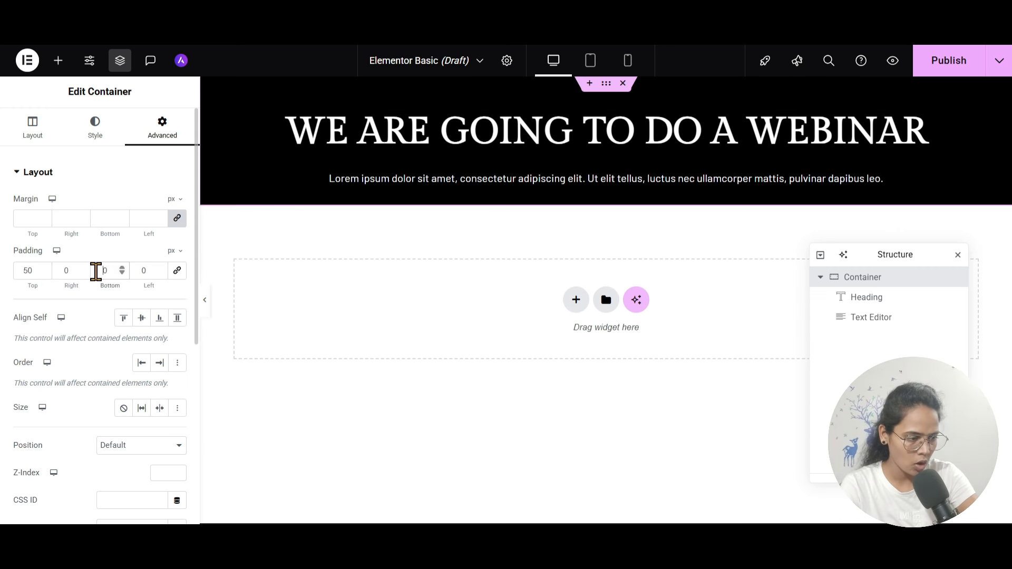
{"action": "type", "text": "5"}
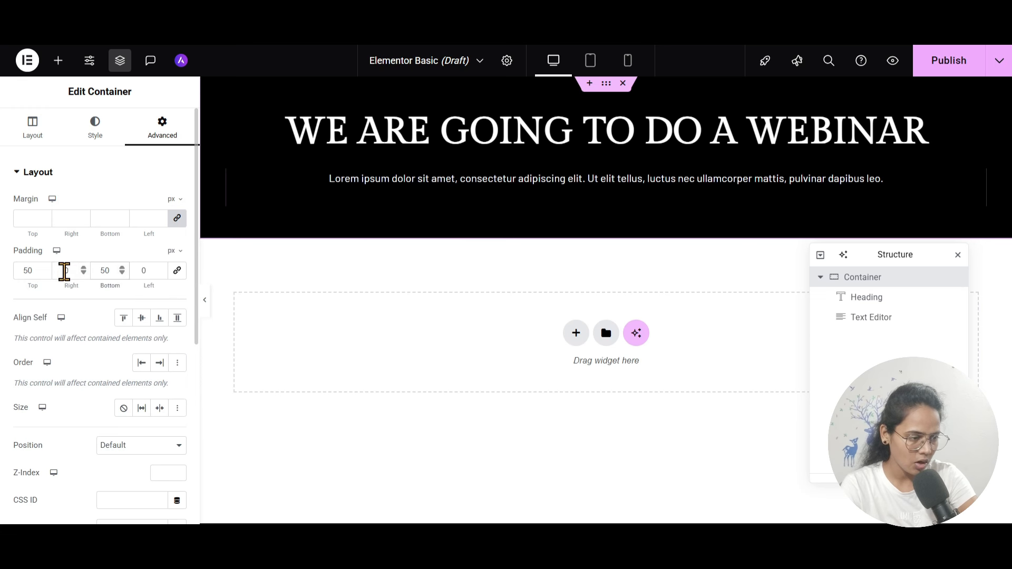
{"action": "type", "text": "1"}
{"action": "left_click", "coordinate": [140, 270]}
{"action": "type", "text": "10"}
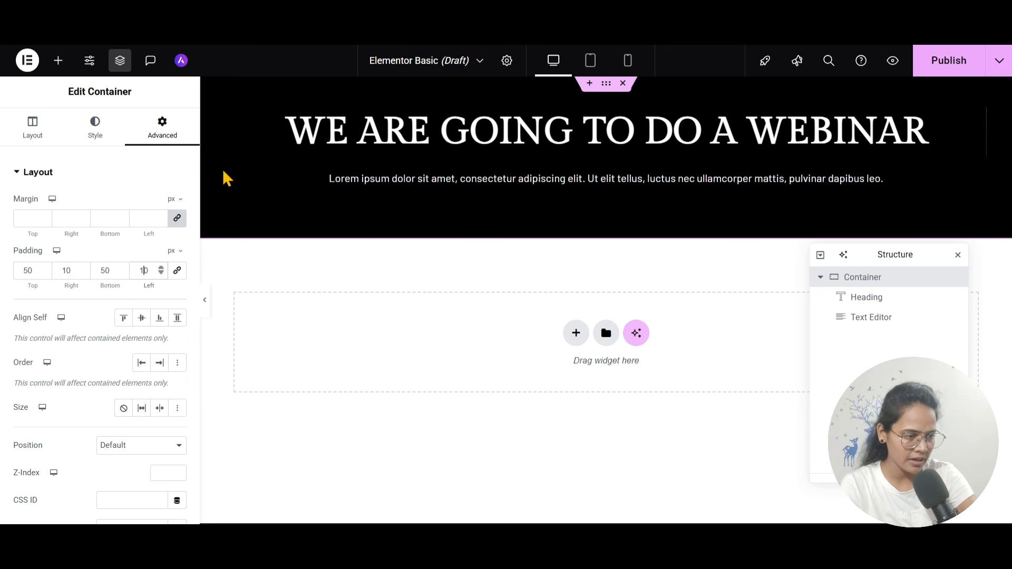
Step: Add an Image widget below the paragraph, set to 50% width and centered
{"action": "left_click", "coordinate": [55, 64]}
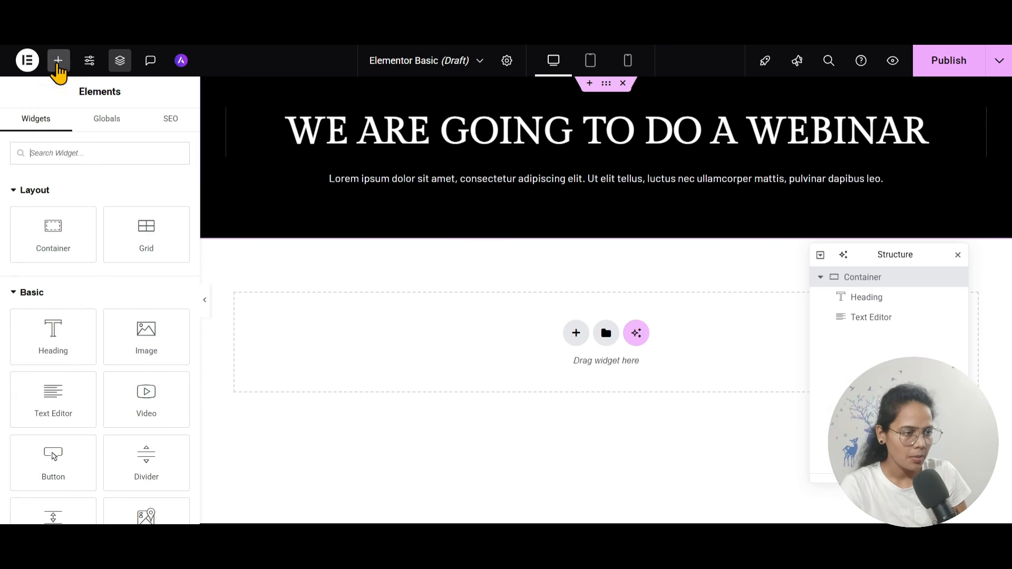
{"action": "scroll", "coordinate": [43, 318], "scroll_direction": "down", "scroll_amount": 2}
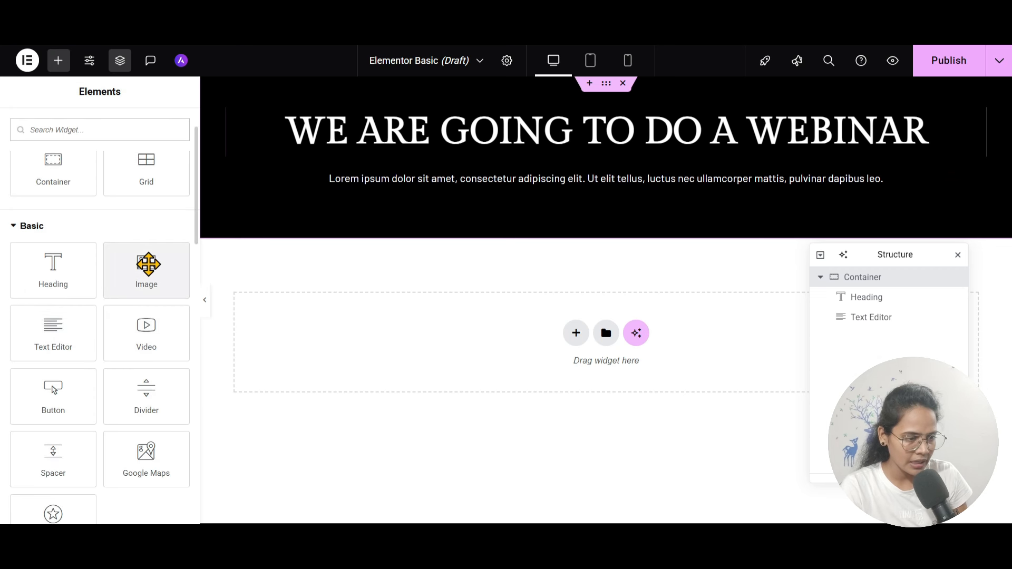
{"action": "left_click_drag", "start_coordinate": [147, 264], "coordinate": [583, 193]}
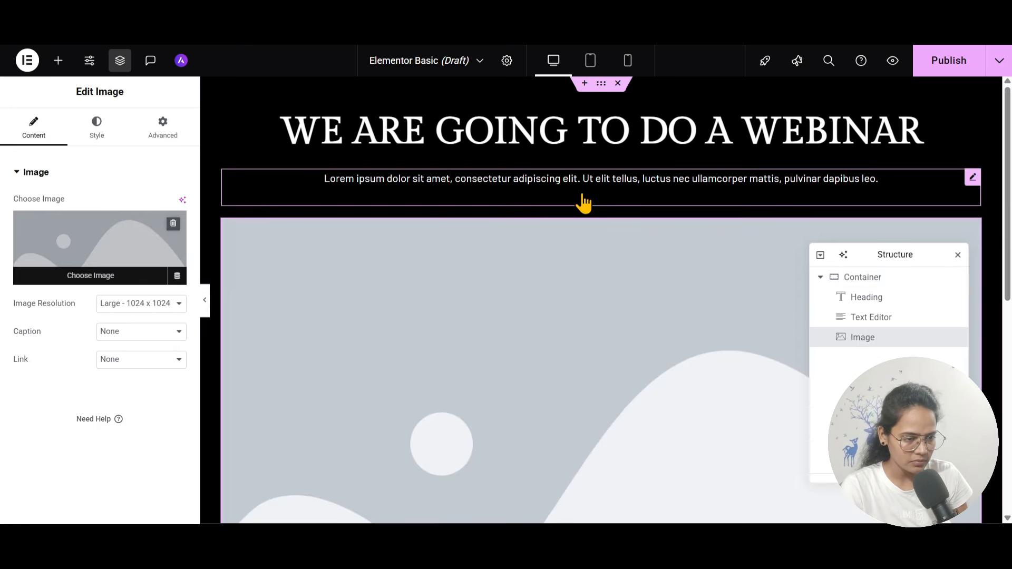
{"action": "left_click", "coordinate": [97, 131]}
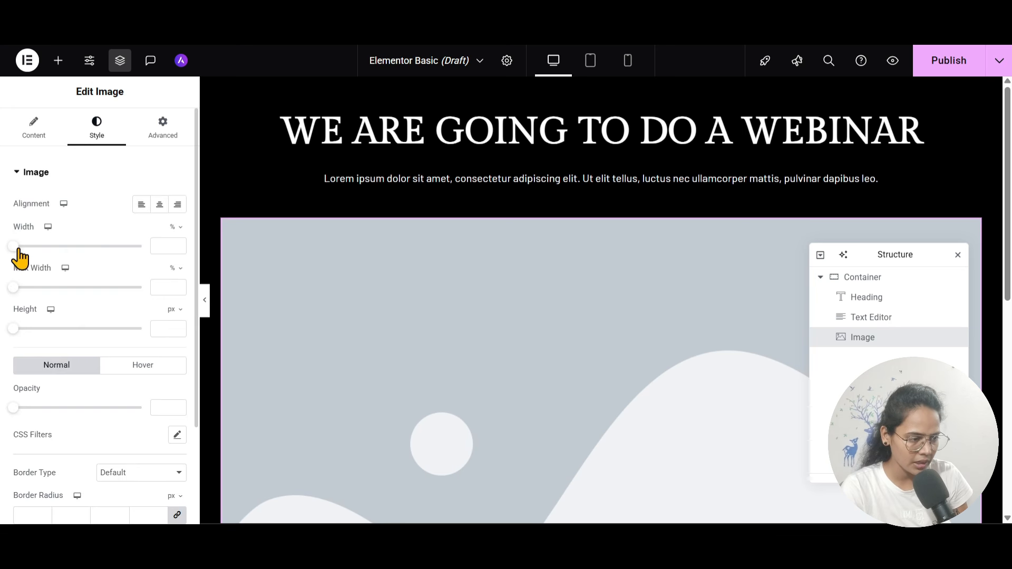
{"action": "left_click_drag", "start_coordinate": [19, 250], "coordinate": [76, 246]}
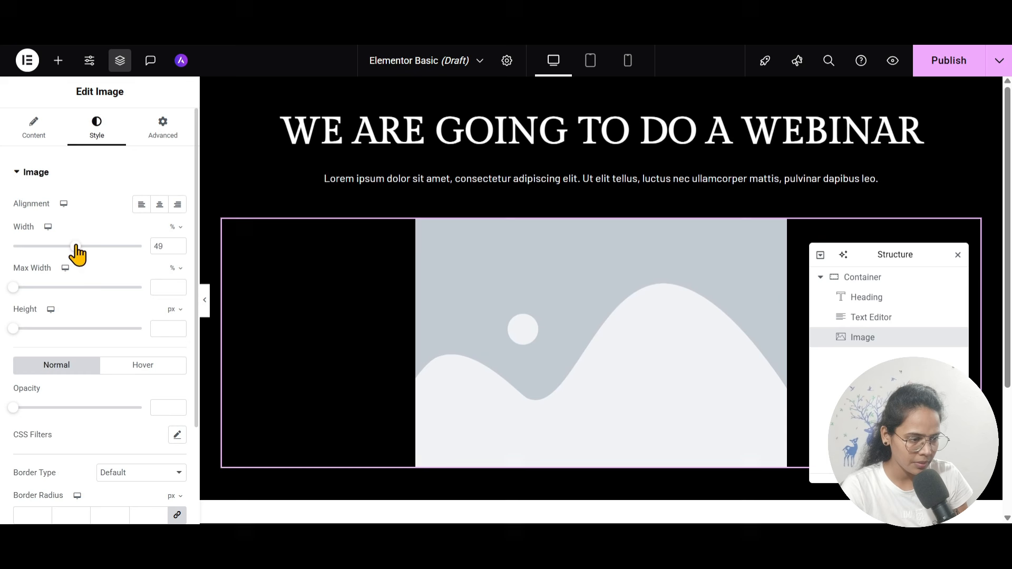
{"action": "left_click", "coordinate": [177, 244]}
{"action": "left_click", "coordinate": [159, 204]}
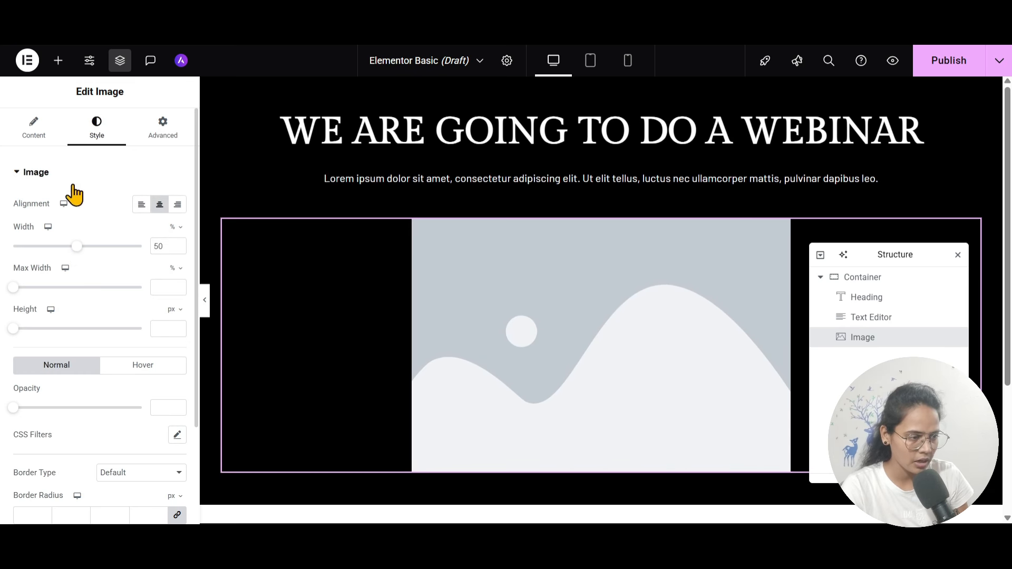
Step: Replace the placeholder image by uploading images.jpg from the Downloads folder and inserting it into the Image widget
{"action": "left_click", "coordinate": [35, 130]}
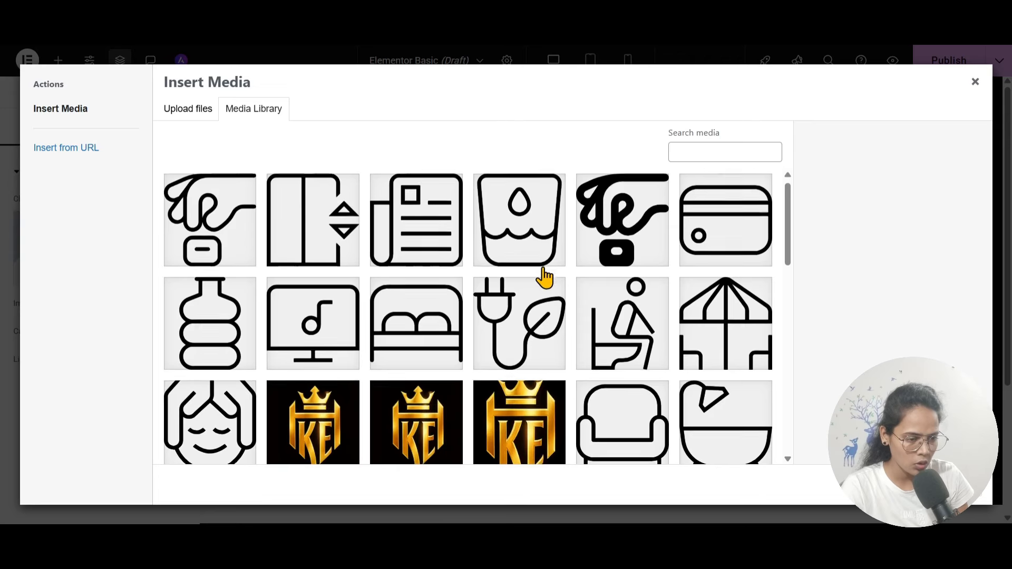
{"action": "scroll", "coordinate": [543, 275], "scroll_direction": "down", "scroll_amount": 6}
{"action": "scroll", "coordinate": [543, 276], "scroll_direction": "down", "scroll_amount": 5}
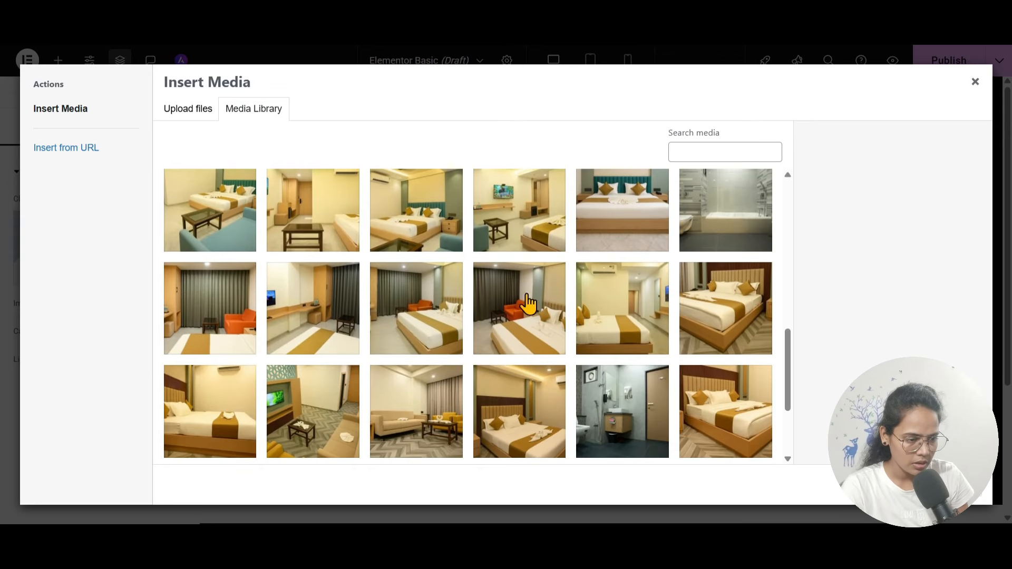
{"action": "left_click", "coordinate": [188, 109]}
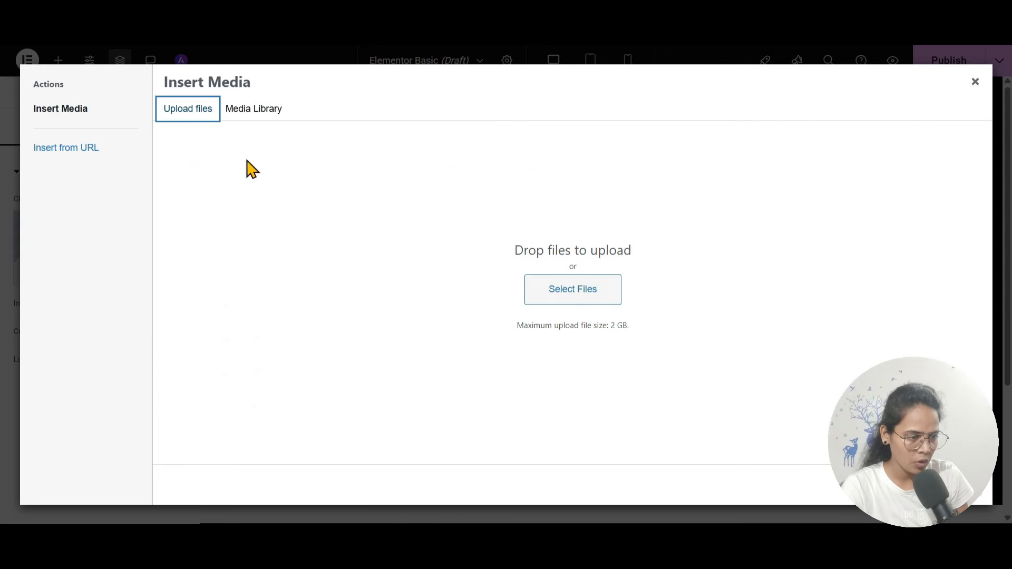
{"action": "left_click", "coordinate": [558, 300]}
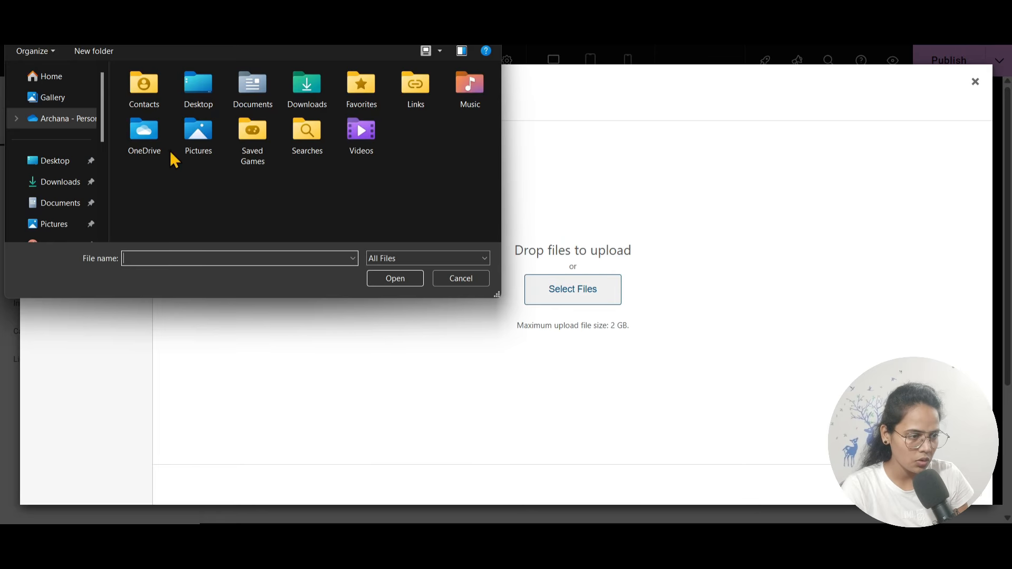
{"action": "left_click", "coordinate": [61, 190]}
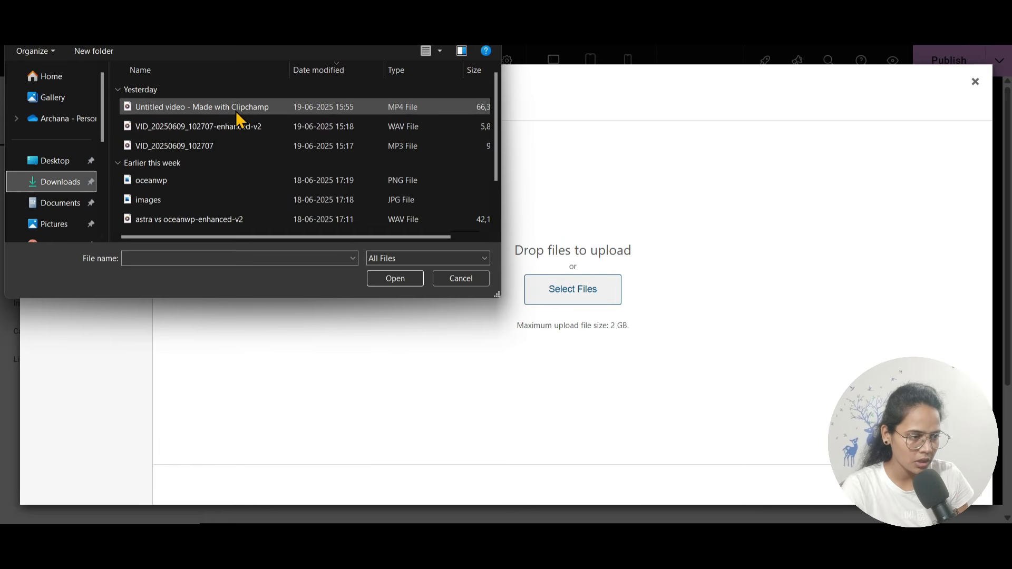
{"action": "left_click", "coordinate": [236, 203]}
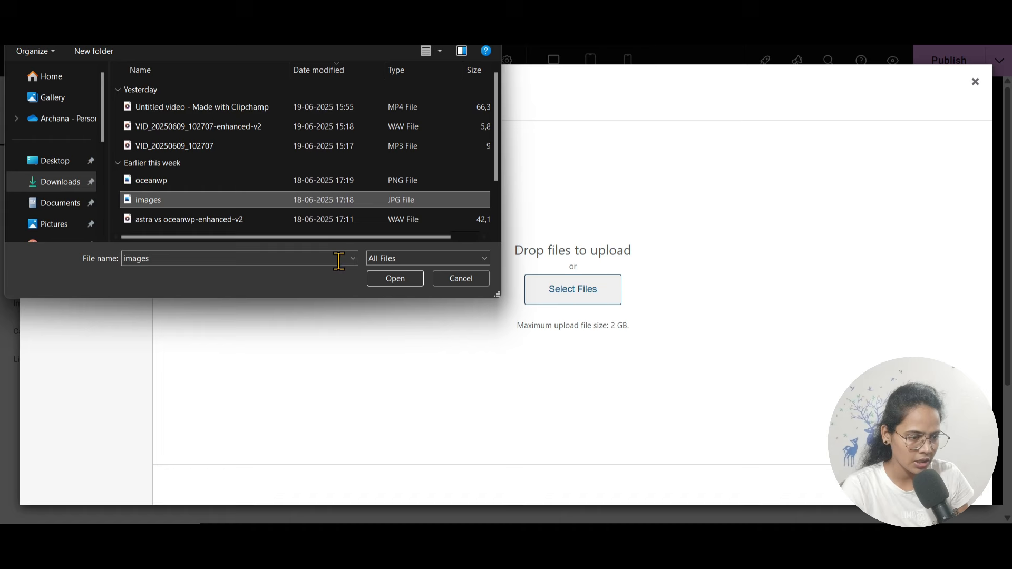
{"action": "left_click", "coordinate": [393, 279]}
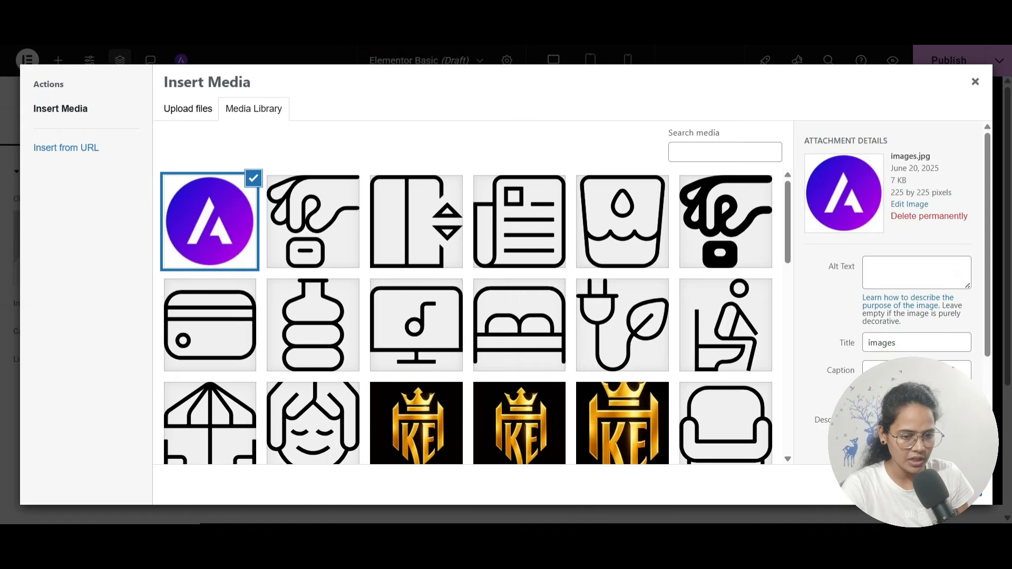
{"action": "left_click", "coordinate": [962, 485]}
Step: Set the logo image's width to 30%
{"action": "scroll", "coordinate": [534, 344], "scroll_direction": "down", "scroll_amount": 3}
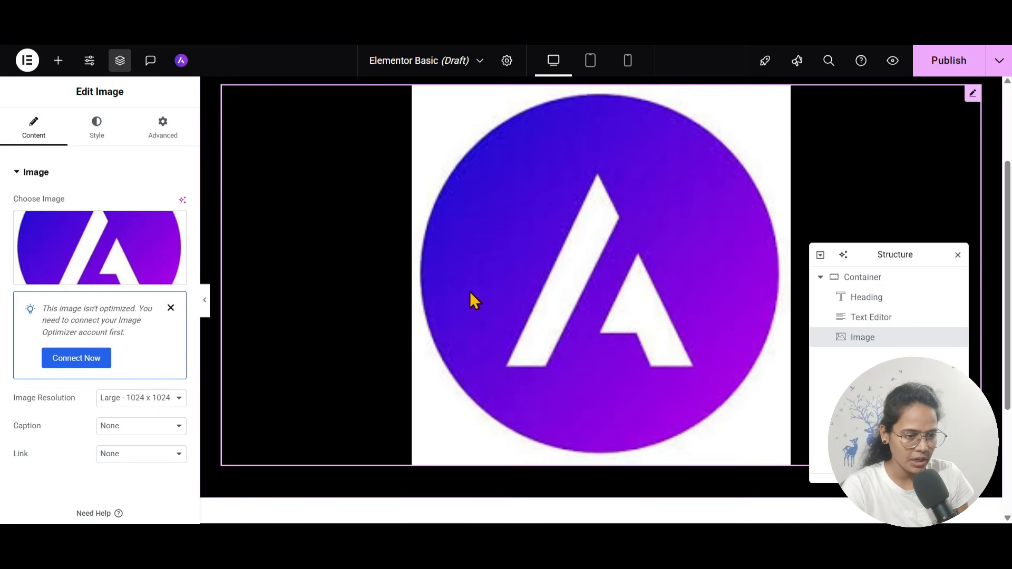
{"action": "left_click", "coordinate": [87, 143]}
{"action": "left_click_drag", "start_coordinate": [70, 250], "coordinate": [42, 254]}
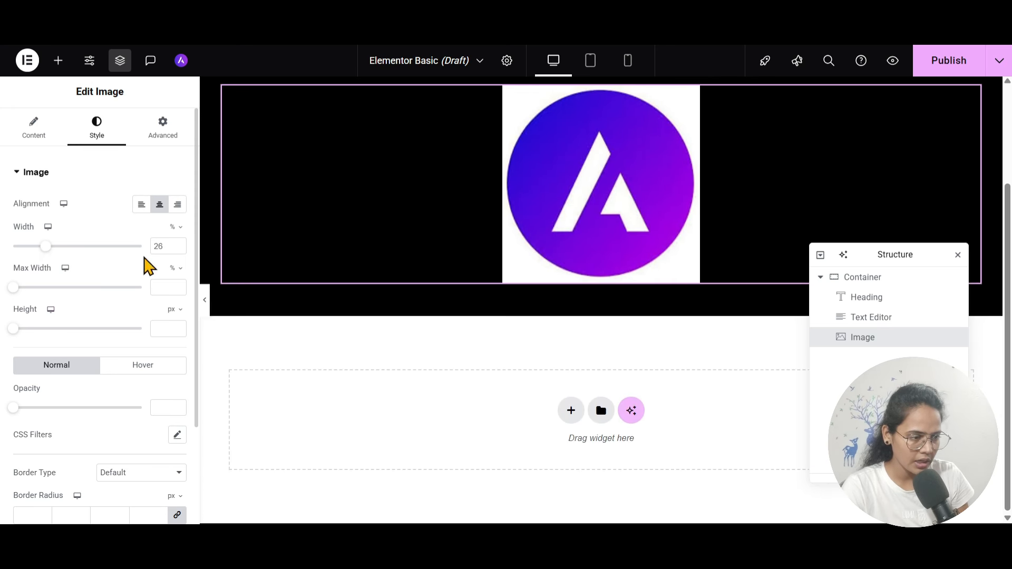
{"action": "left_click", "coordinate": [179, 244]}
{"action": "left_click", "coordinate": [178, 244]}
{"action": "left_click", "coordinate": [178, 244]}
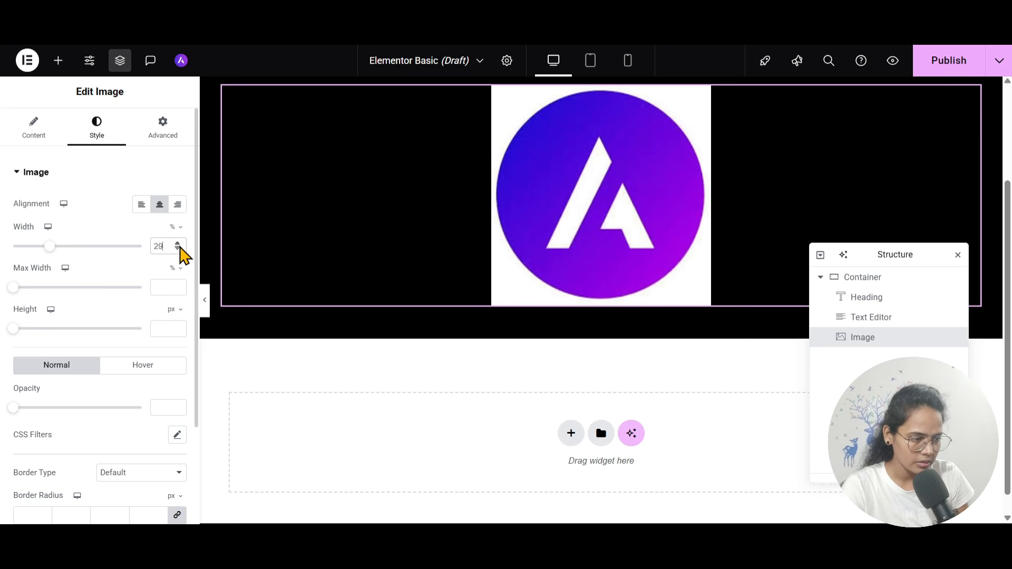
{"action": "left_click", "coordinate": [178, 244]}
Step: Round the image into a circle with a linked border radius of 309 px on all corners
{"action": "scroll", "coordinate": [47, 353], "scroll_direction": "down", "scroll_amount": 3}
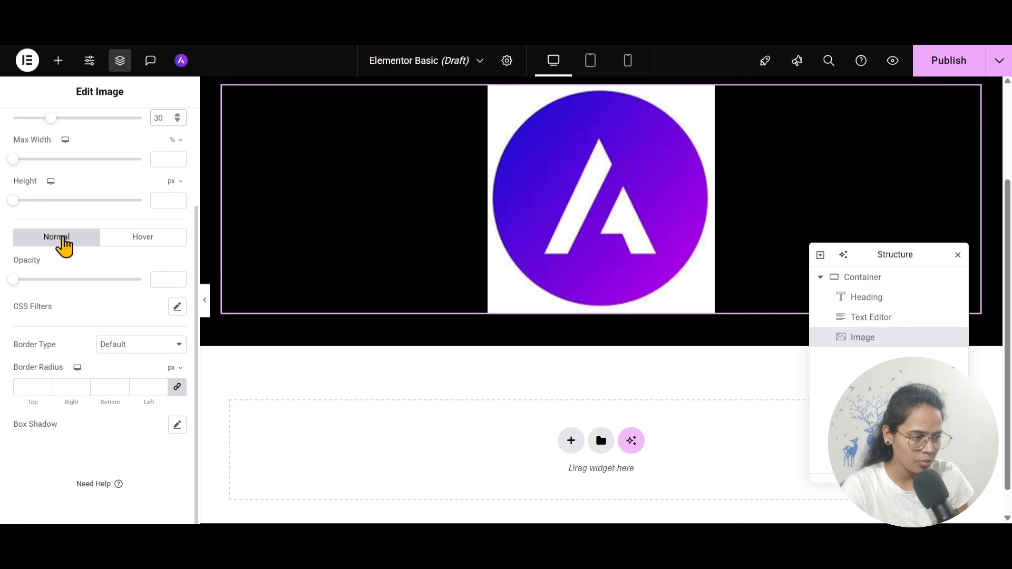
{"action": "scroll", "coordinate": [31, 246], "scroll_direction": "up", "scroll_amount": 1}
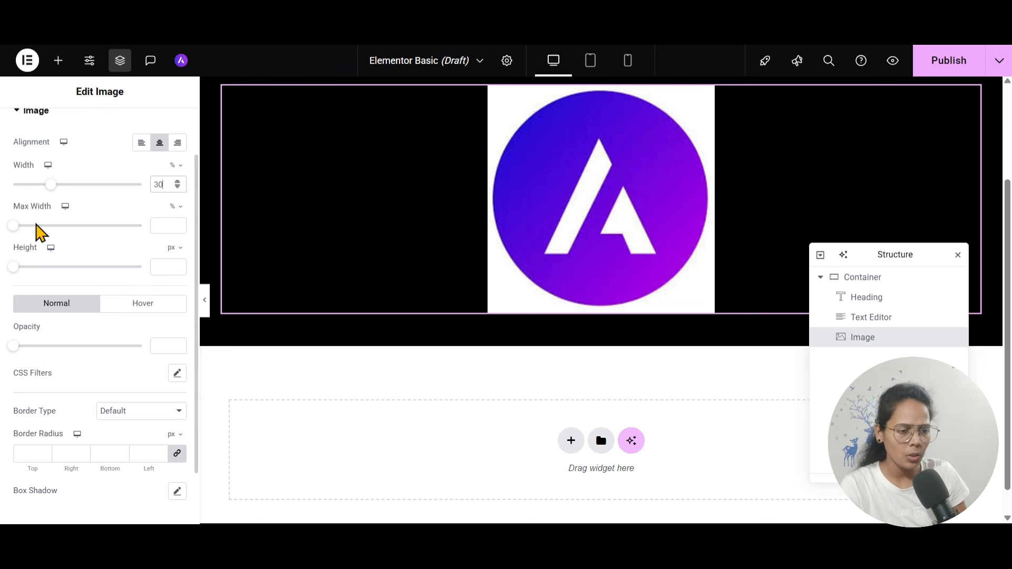
{"action": "scroll", "coordinate": [82, 358], "scroll_direction": "down", "scroll_amount": 1}
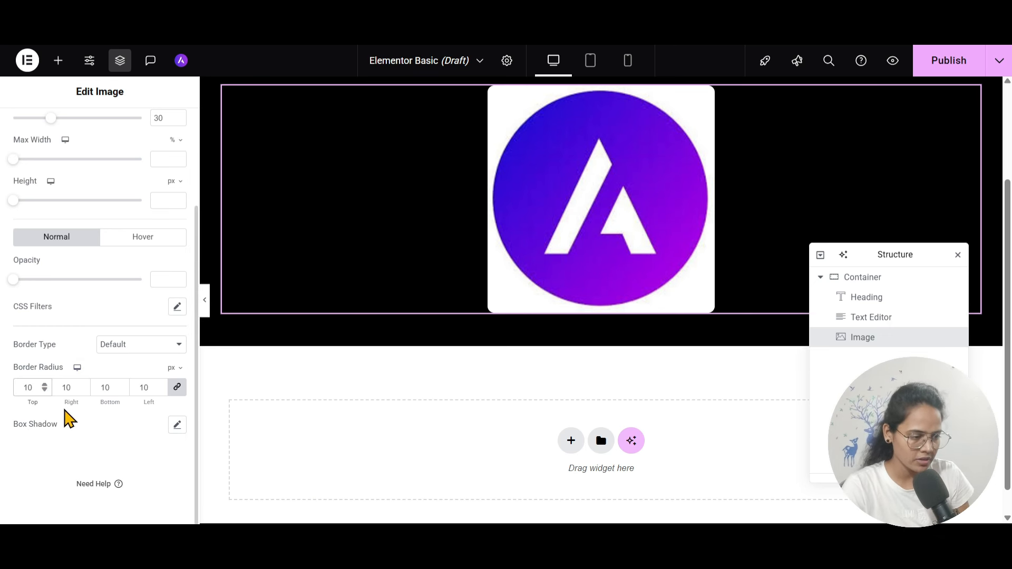
{"action": "left_click", "coordinate": [83, 391]}
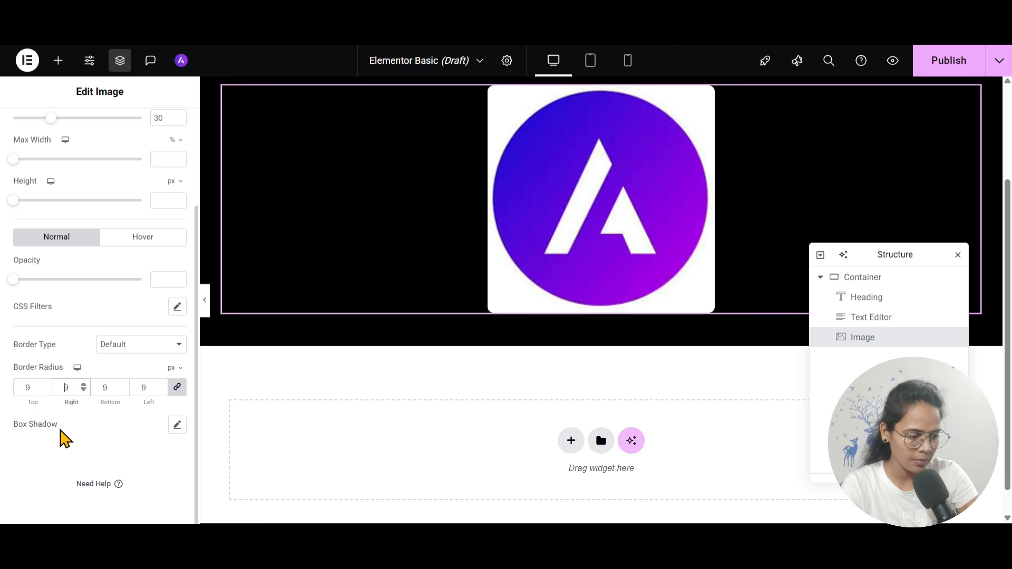
{"action": "type", "text": "10"}
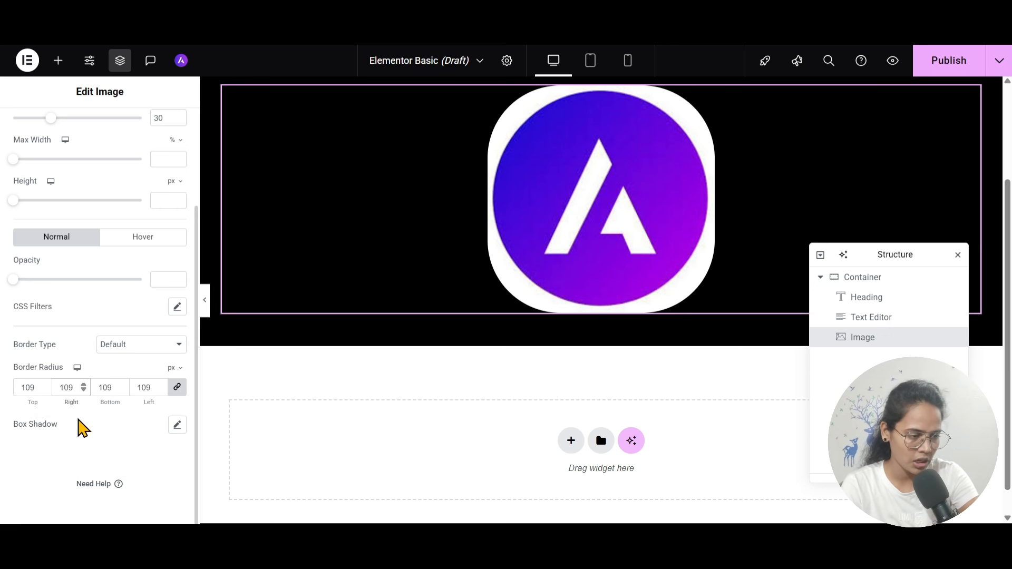
{"action": "type", "text": "30"}
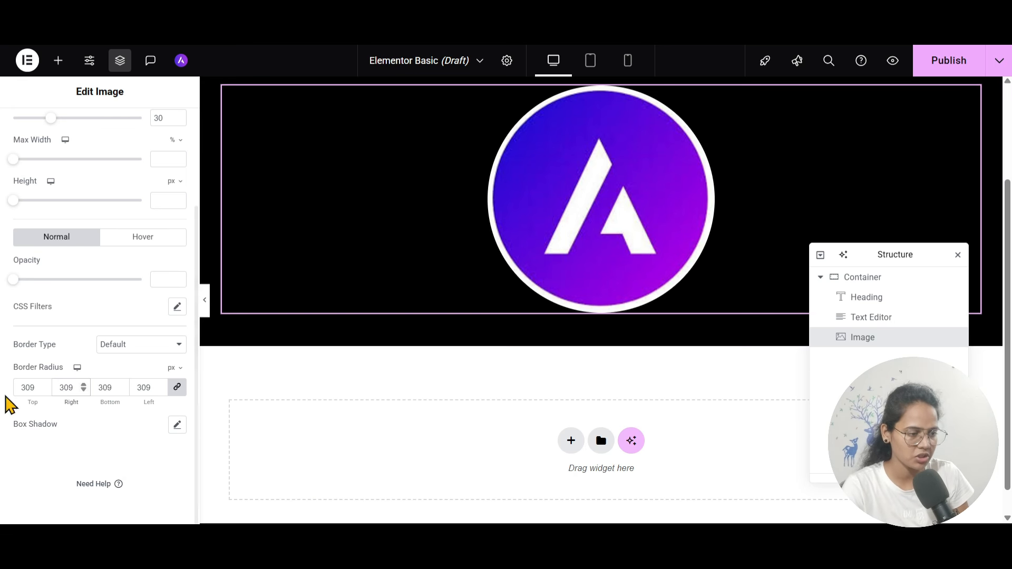
{"action": "scroll", "coordinate": [112, 369], "scroll_direction": "up", "scroll_amount": 3}
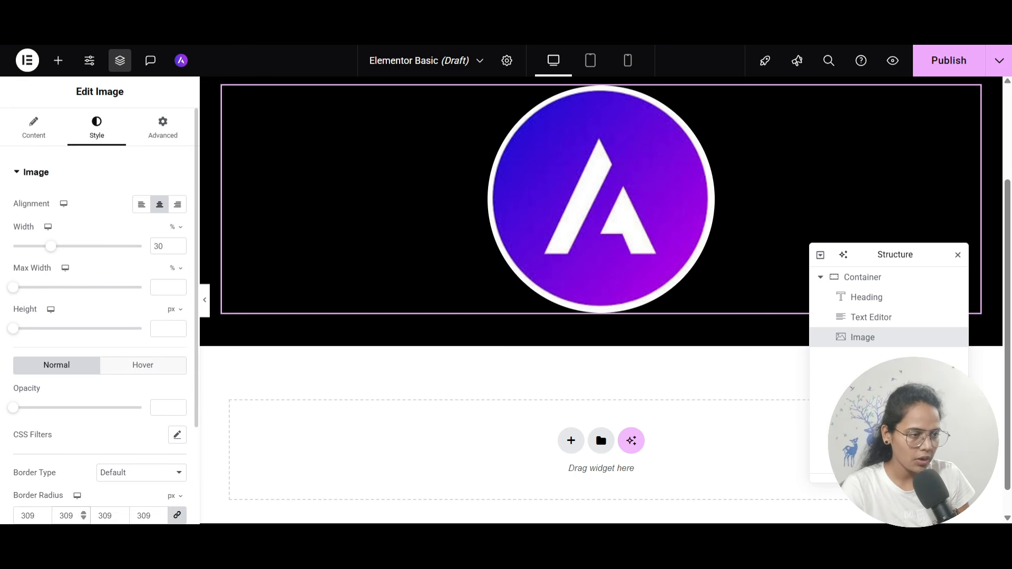
Step: Turn on the image's mask with the Circle shape
{"action": "left_click", "coordinate": [162, 139]}
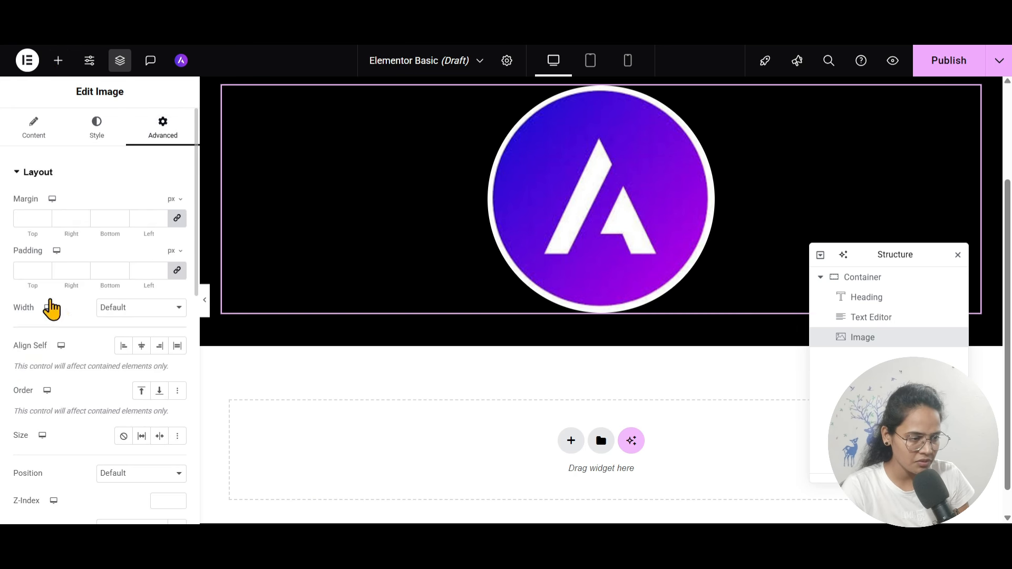
{"action": "scroll", "coordinate": [70, 270], "scroll_direction": "down", "scroll_amount": 10}
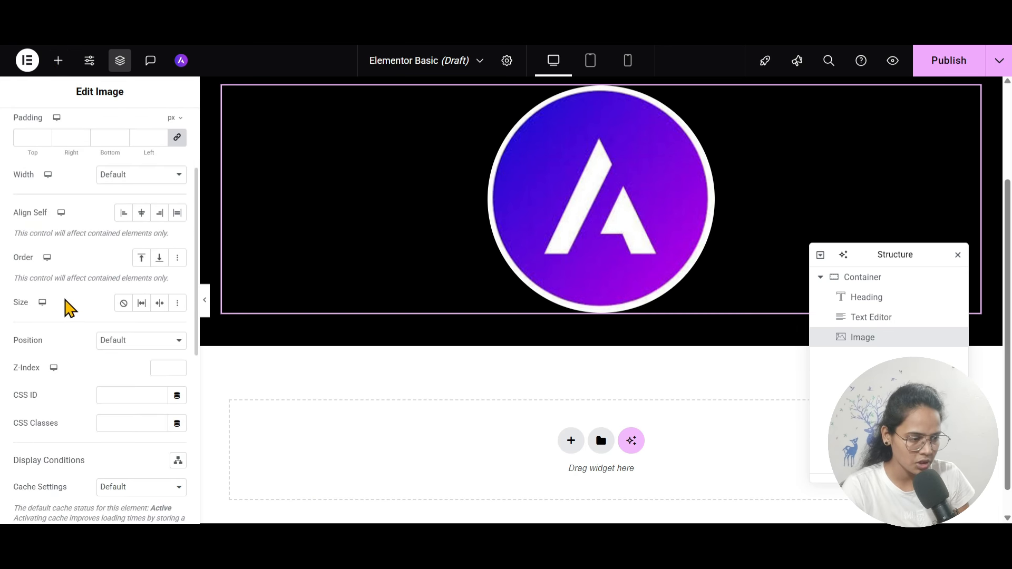
{"action": "left_click", "coordinate": [75, 335]}
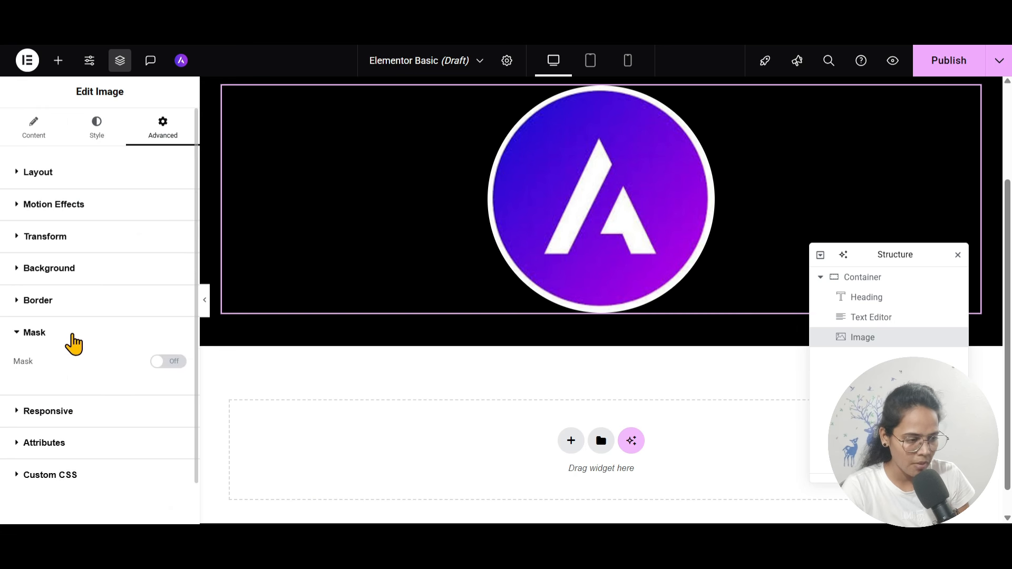
{"action": "left_click", "coordinate": [159, 363]}
{"action": "scroll", "coordinate": [148, 372], "scroll_direction": "down", "scroll_amount": 2}
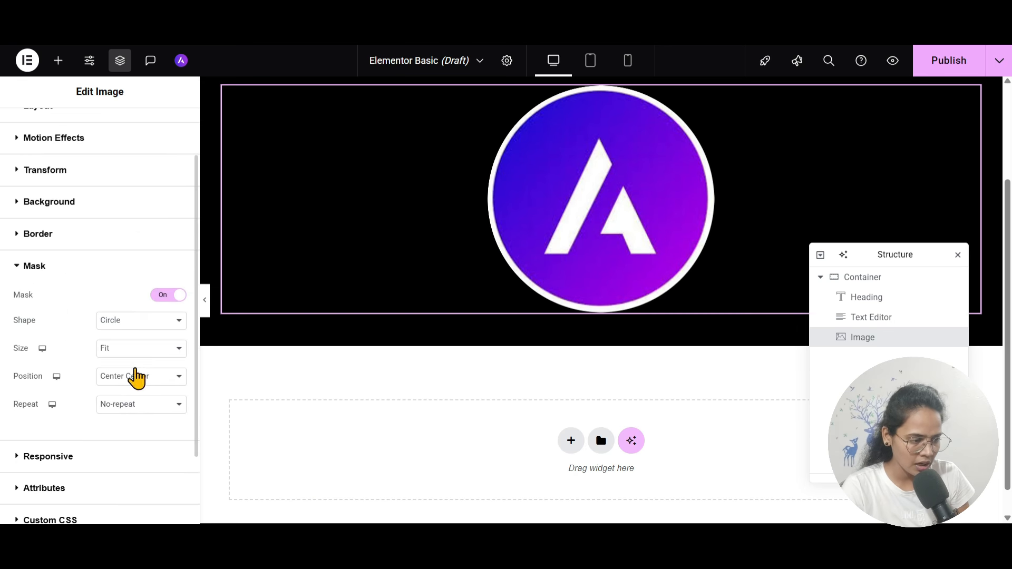
Step: Try the Sketch, Flower, Blob and Hexagon mask shapes on the image and return the shape to Circle
{"action": "left_click", "coordinate": [137, 325]}
{"action": "left_click", "coordinate": [136, 369]}
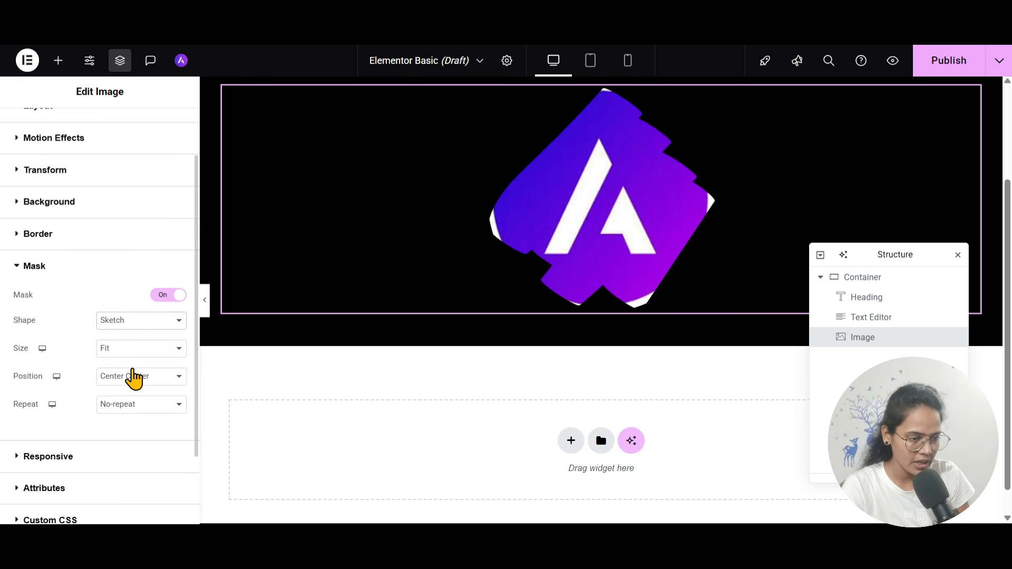
{"action": "left_click", "coordinate": [141, 323]}
{"action": "left_click", "coordinate": [140, 357]}
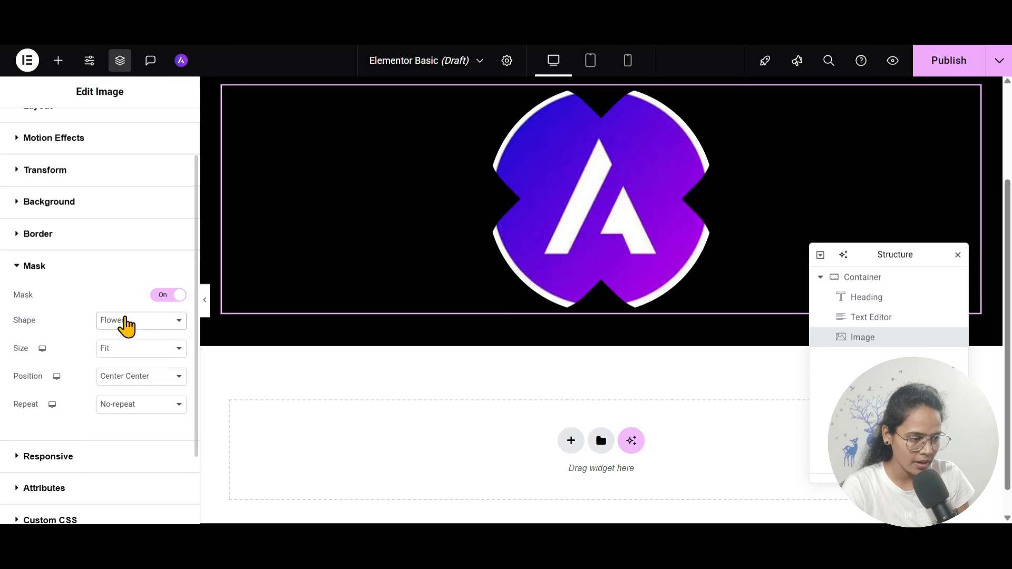
{"action": "left_click", "coordinate": [125, 322]}
{"action": "left_click", "coordinate": [130, 402]}
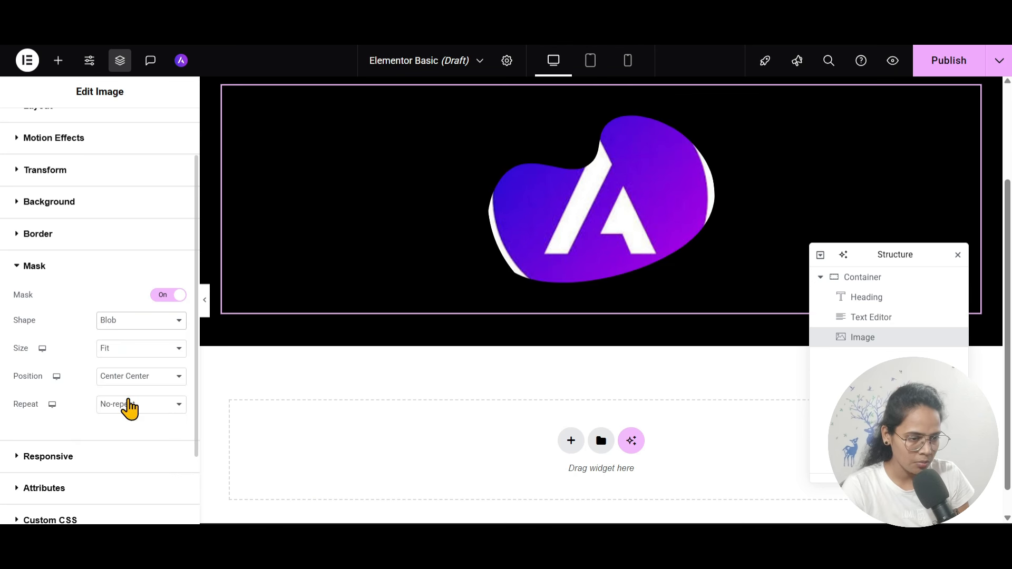
{"action": "left_click", "coordinate": [119, 322]}
{"action": "left_click", "coordinate": [134, 418]}
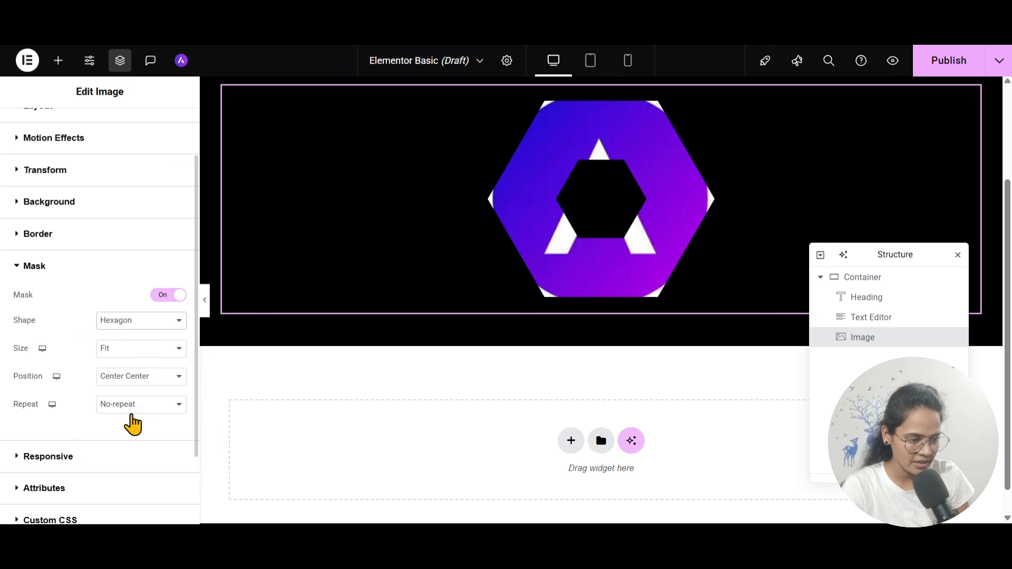
{"action": "left_click", "coordinate": [125, 322]}
{"action": "left_click", "coordinate": [125, 338]}
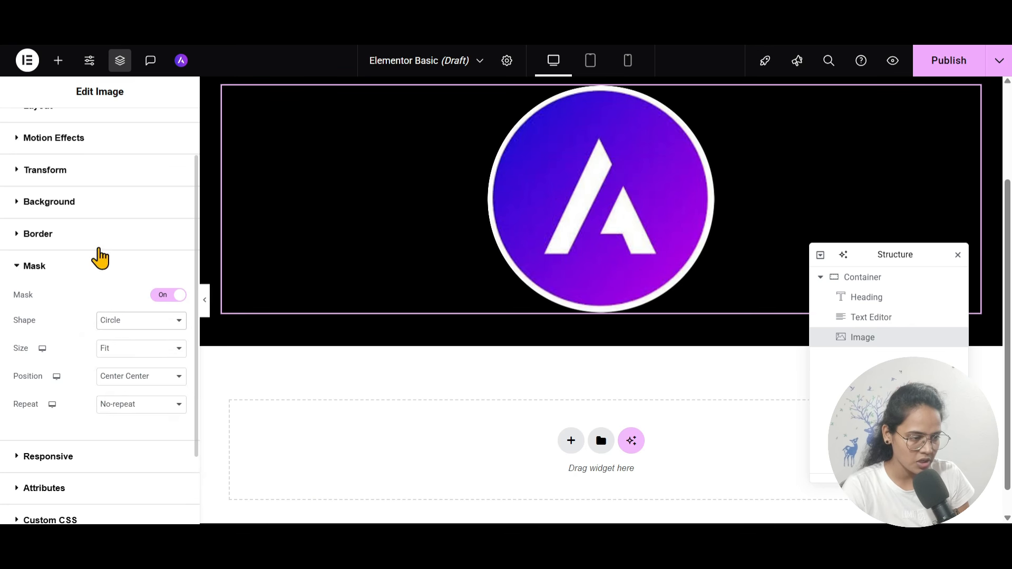
Step: Clear the image's border radius values on all corners
{"action": "scroll", "coordinate": [79, 148], "scroll_direction": "up", "scroll_amount": 5}
{"action": "left_click", "coordinate": [108, 133]}
{"action": "scroll", "coordinate": [80, 429], "scroll_direction": "down", "scroll_amount": 5}
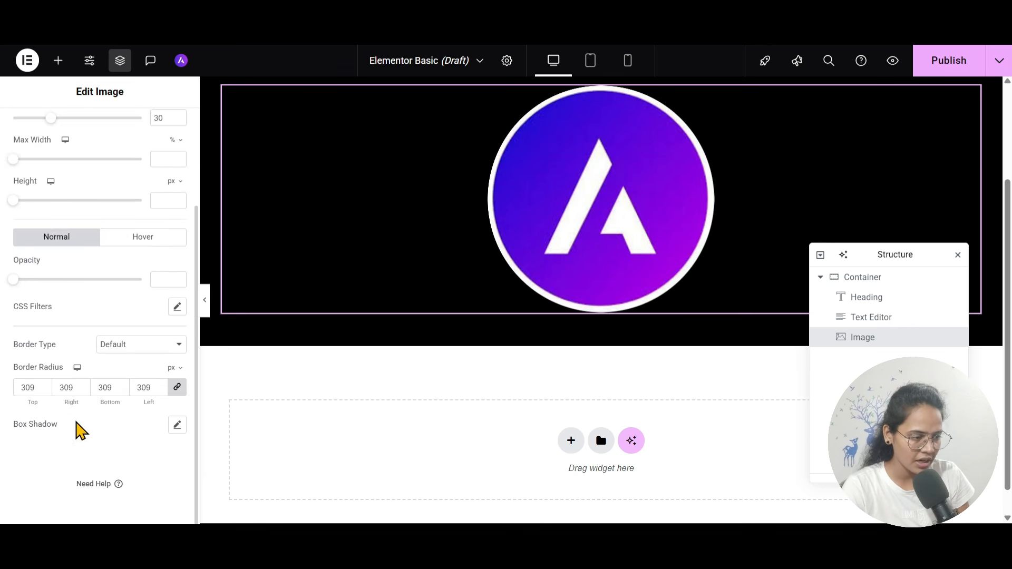
{"action": "key", "text": "BackSpace"}
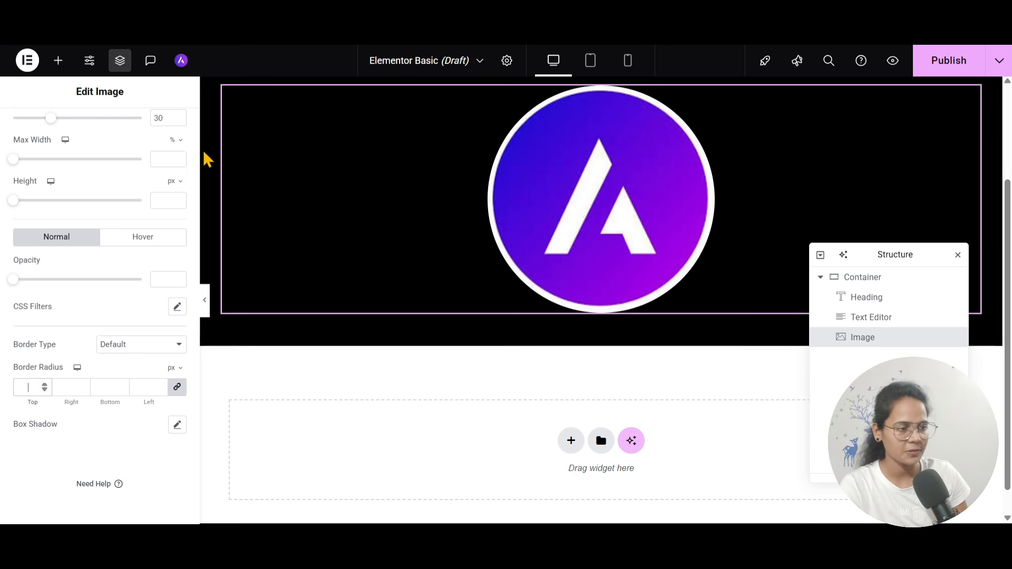
Step: Add a Video widget below the image in the container
{"action": "left_click", "coordinate": [58, 61]}
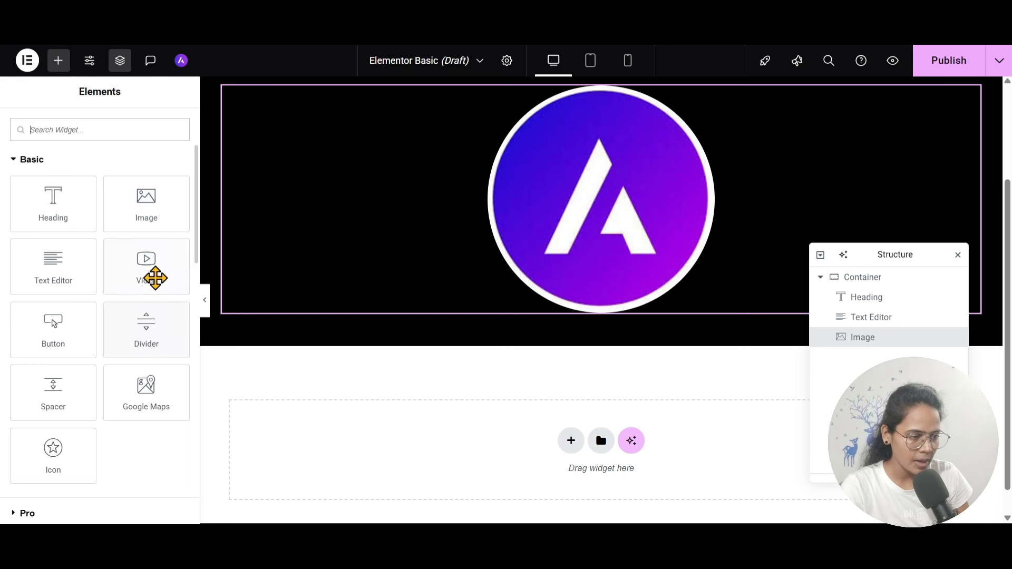
{"action": "left_click_drag", "start_coordinate": [145, 267], "coordinate": [559, 296]}
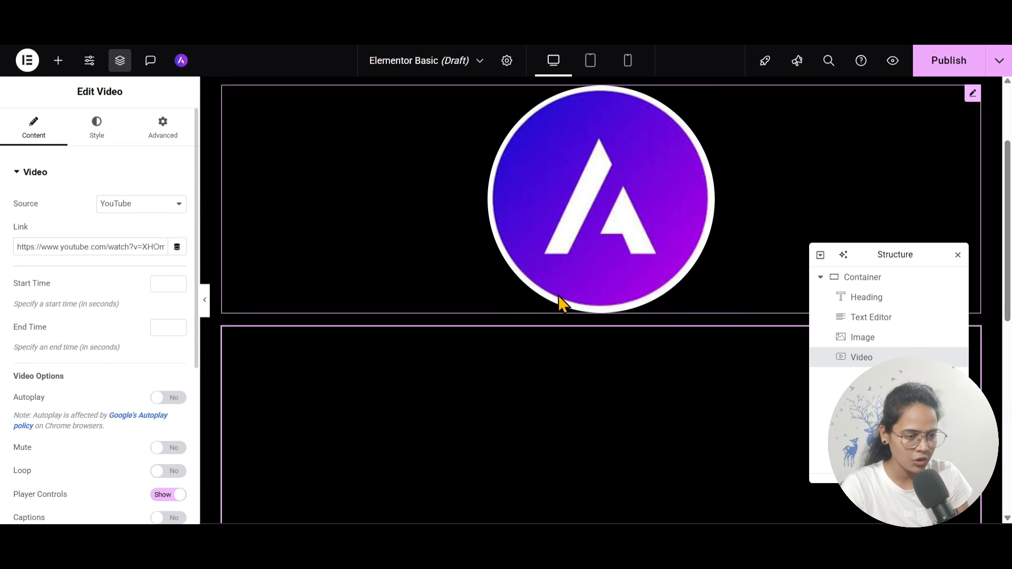
{"action": "scroll", "coordinate": [409, 322], "scroll_direction": "down", "scroll_amount": 3}
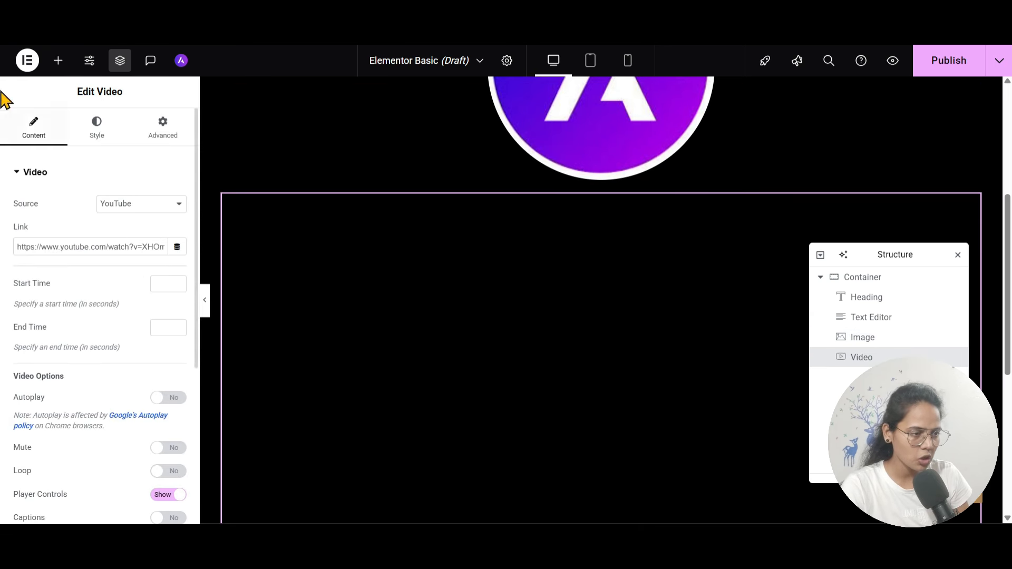
Step: Insert a Grid container between the image and the video, with 2 columns and 1 row
{"action": "left_click", "coordinate": [59, 61]}
{"action": "left_click_drag", "start_coordinate": [147, 232], "coordinate": [11, 219]}
{"action": "left_click_drag", "start_coordinate": [136, 238], "coordinate": [524, 165]}
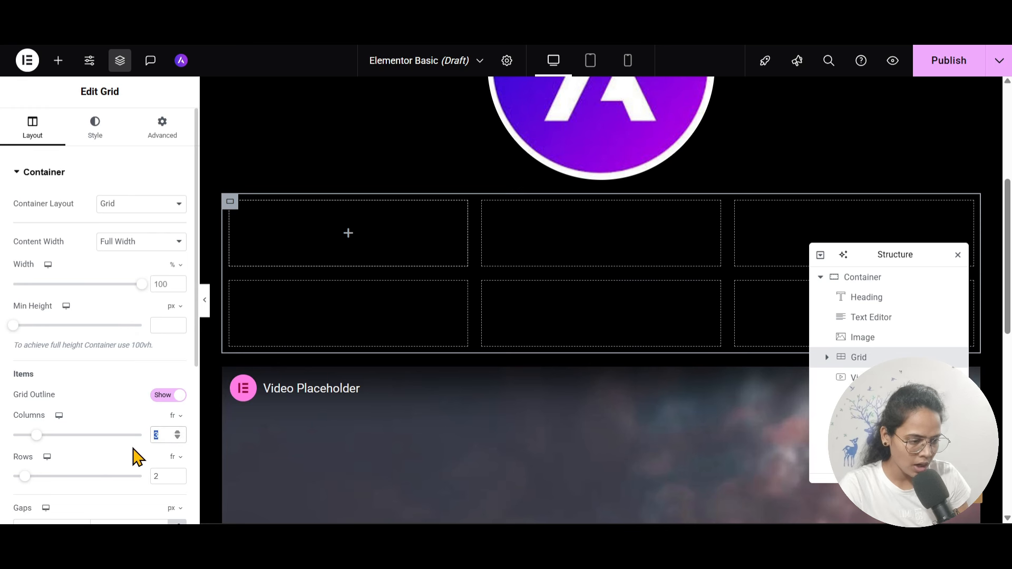
{"action": "type", "text": "2"}
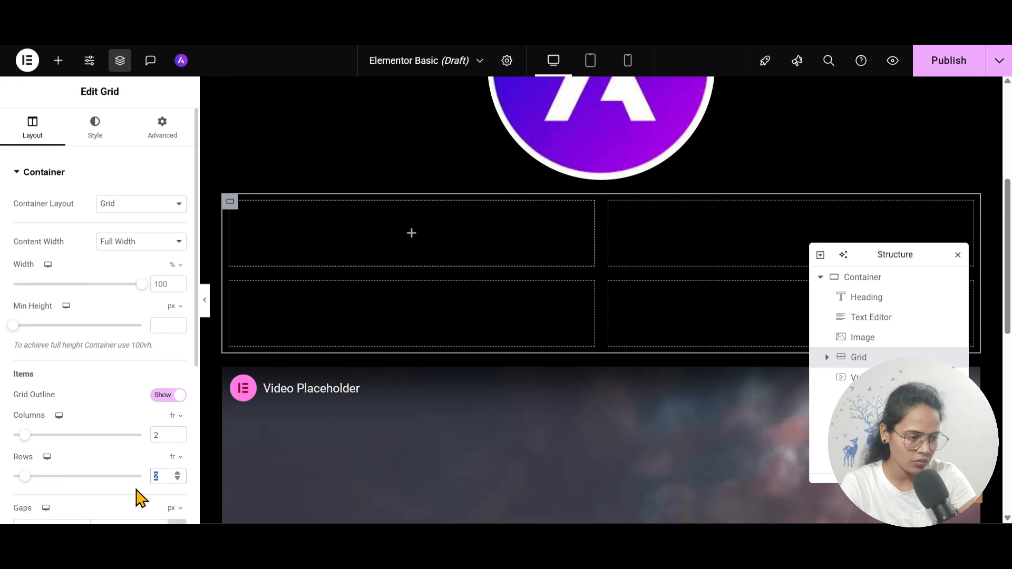
{"action": "type", "text": "1"}
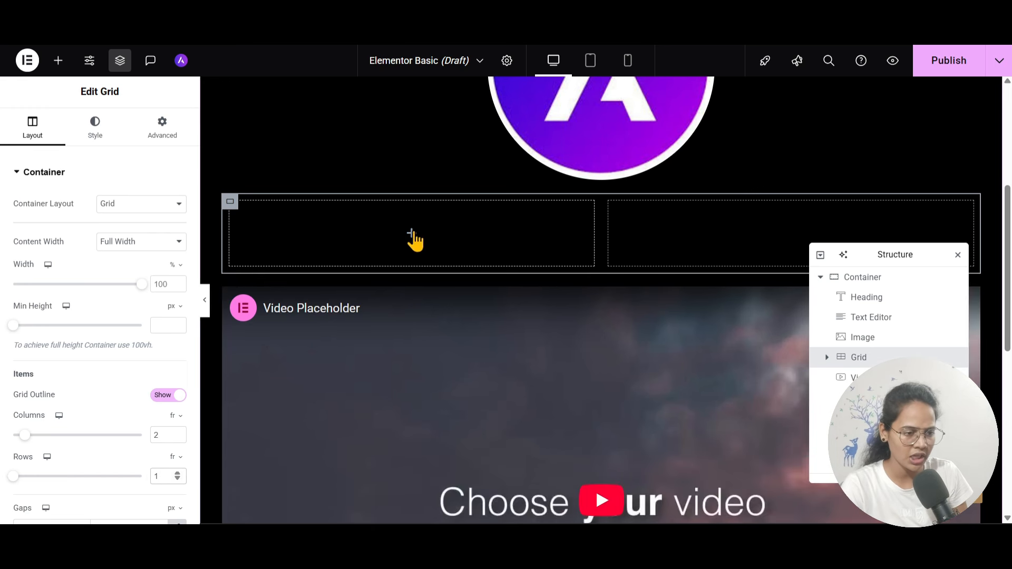
Step: Move the Video widget into the first column of the grid and shift the Structure window away from the cells
{"action": "left_click_drag", "start_coordinate": [505, 364], "coordinate": [418, 225]}
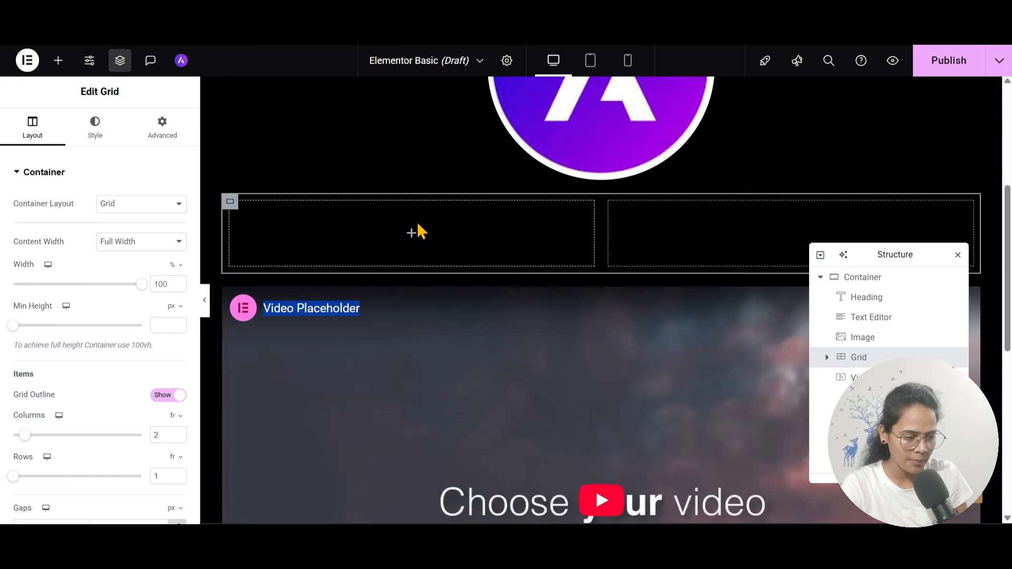
{"action": "left_click_drag", "start_coordinate": [855, 259], "coordinate": [651, 260]}
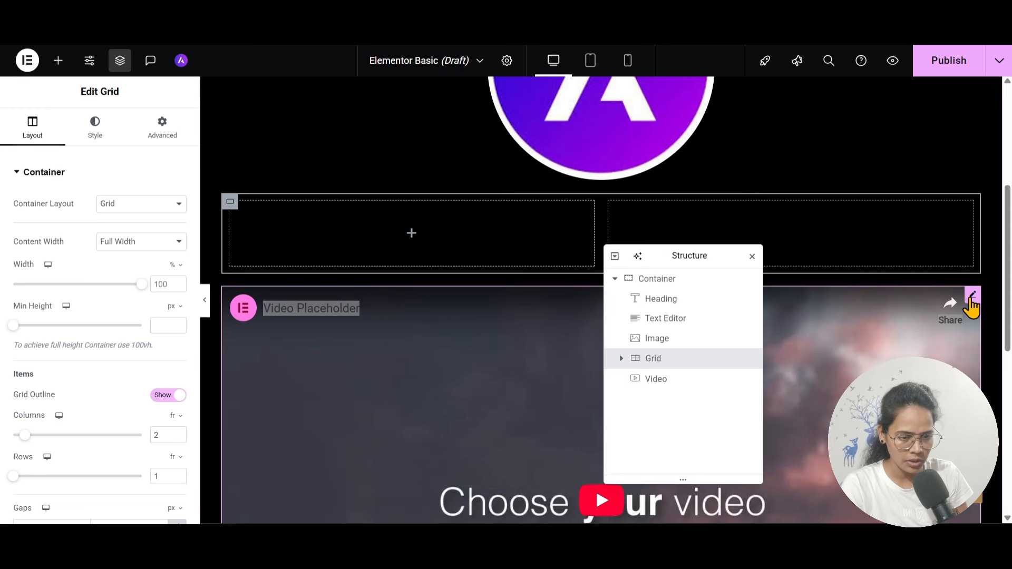
{"action": "left_click_drag", "start_coordinate": [971, 298], "coordinate": [570, 264]}
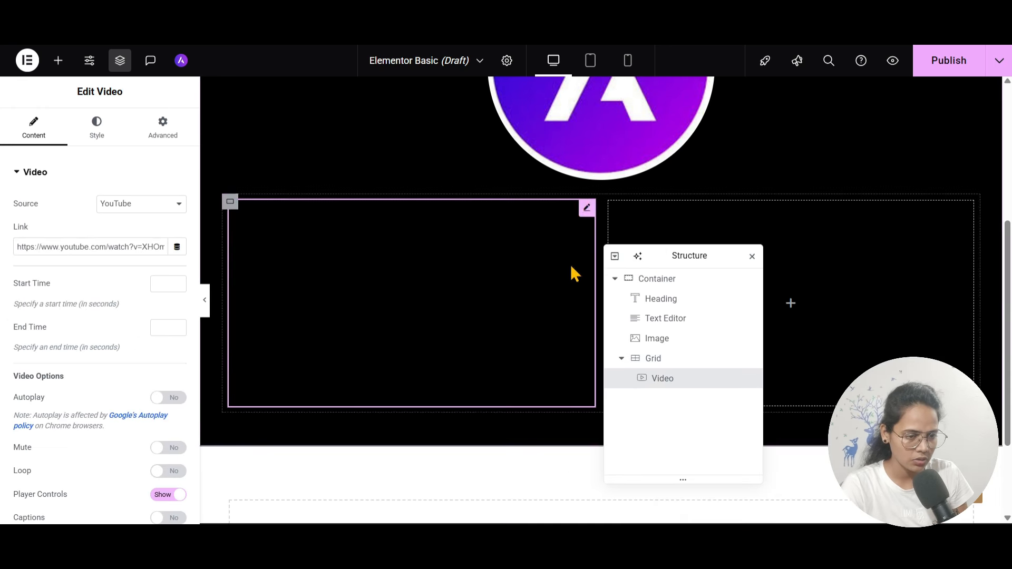
{"action": "left_click_drag", "start_coordinate": [688, 256], "coordinate": [836, 265]}
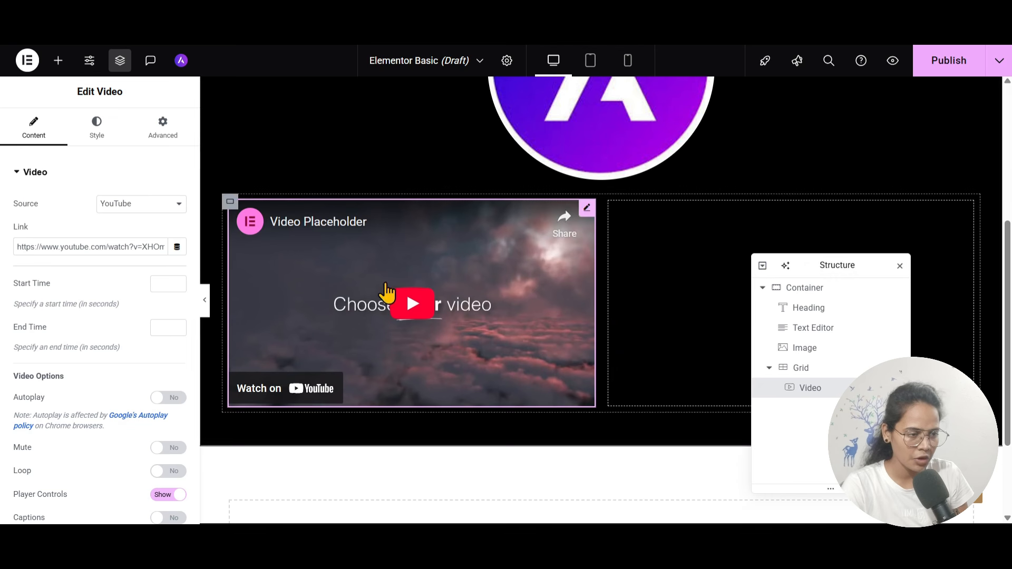
Step: Open YouTube in a new browser tab and copy the share link of the "Replace 50+ WordPress Plugins With Just ONE" video
{"action": "left_click", "coordinate": [118, 247]}
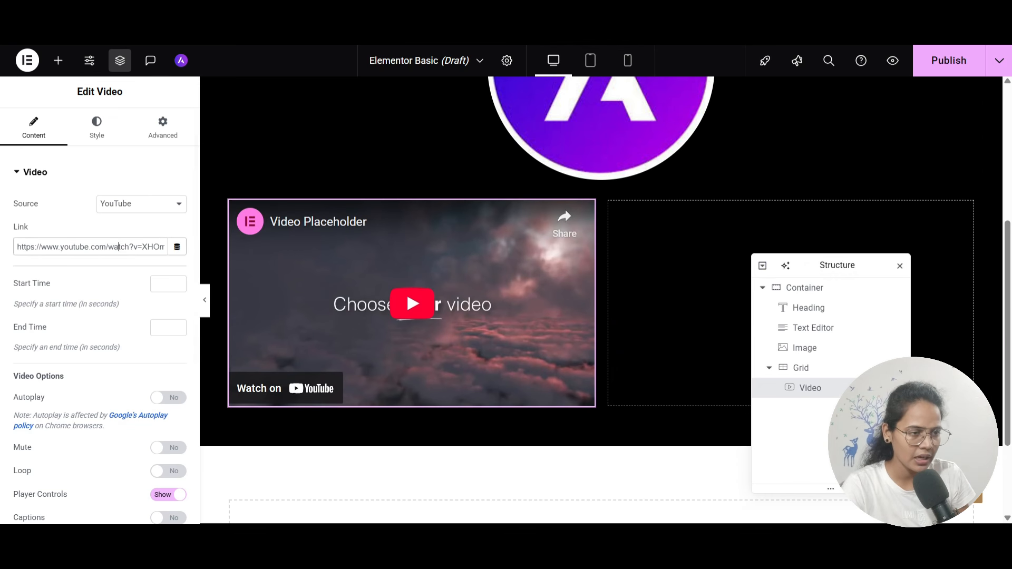
{"action": "key", "text": "ctrl+t"}
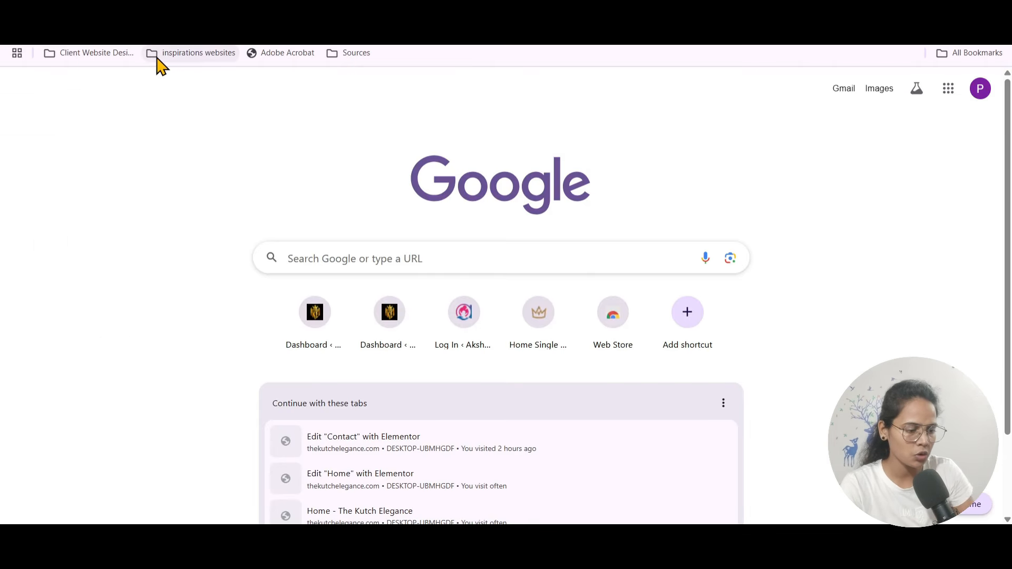
{"action": "type", "text": "y"}
{"action": "left_click", "coordinate": [157, 58]}
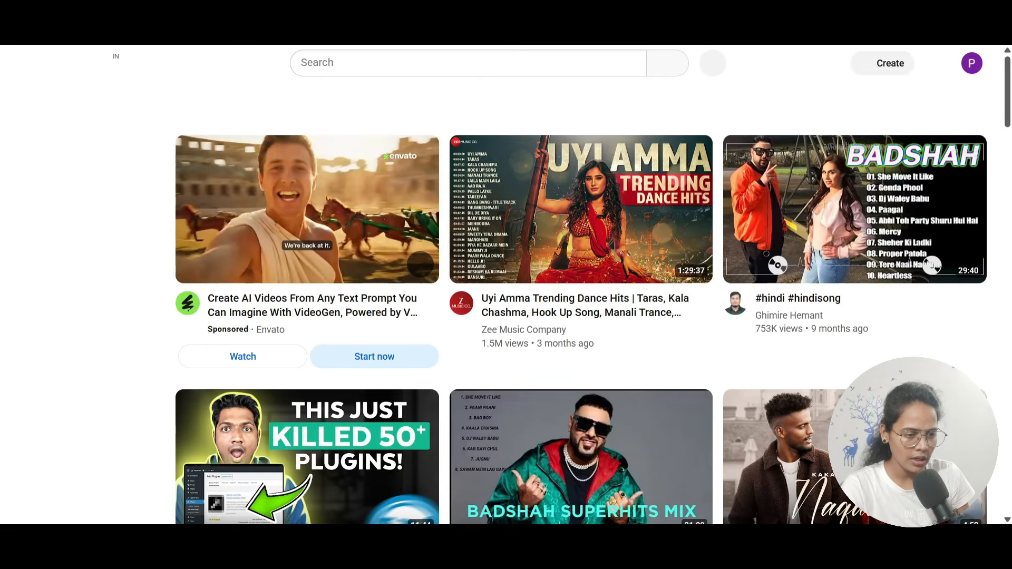
{"action": "scroll", "coordinate": [501, 216], "scroll_direction": "down", "scroll_amount": 4}
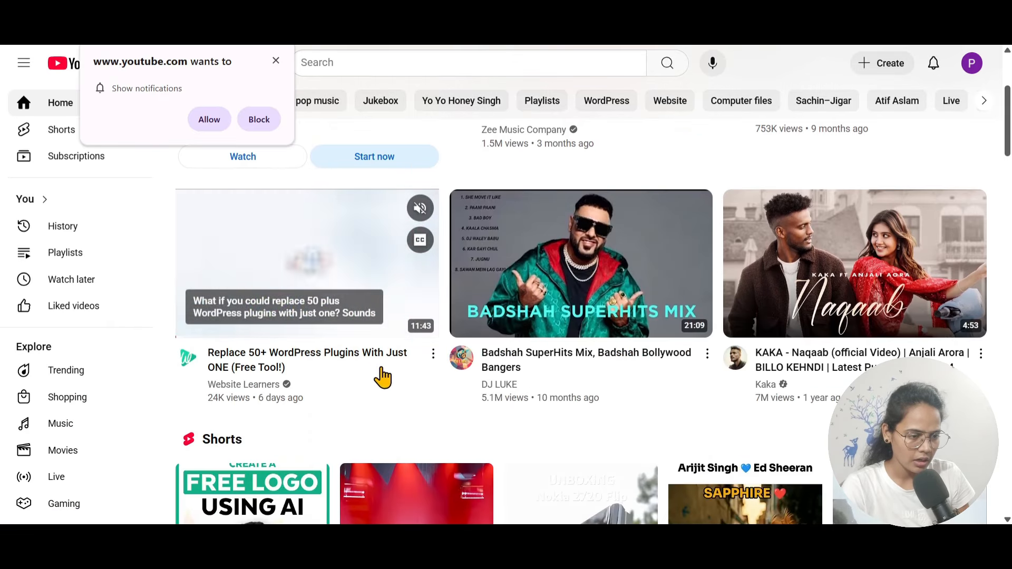
{"action": "left_click", "coordinate": [433, 355]}
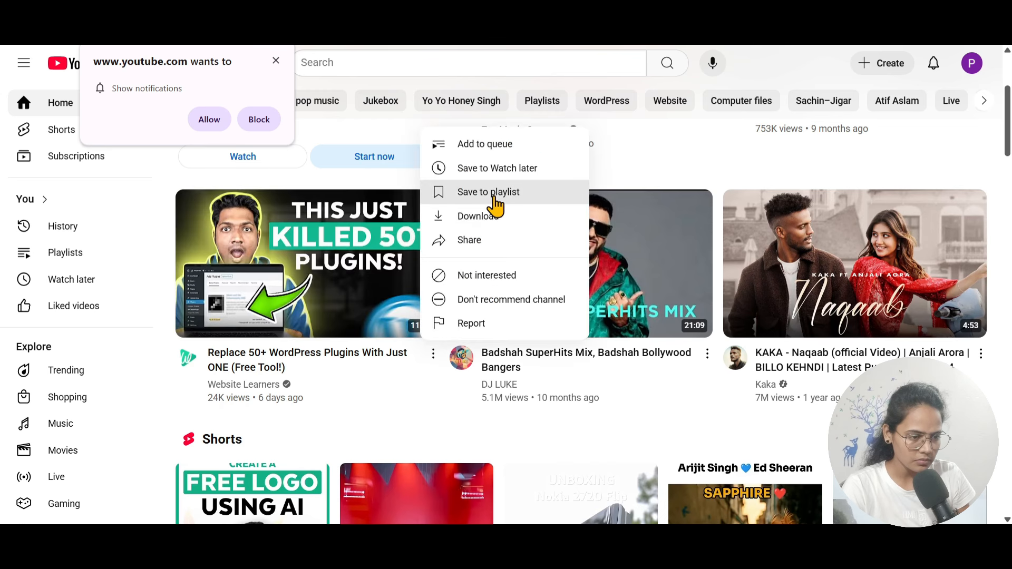
{"action": "left_click", "coordinate": [475, 243]}
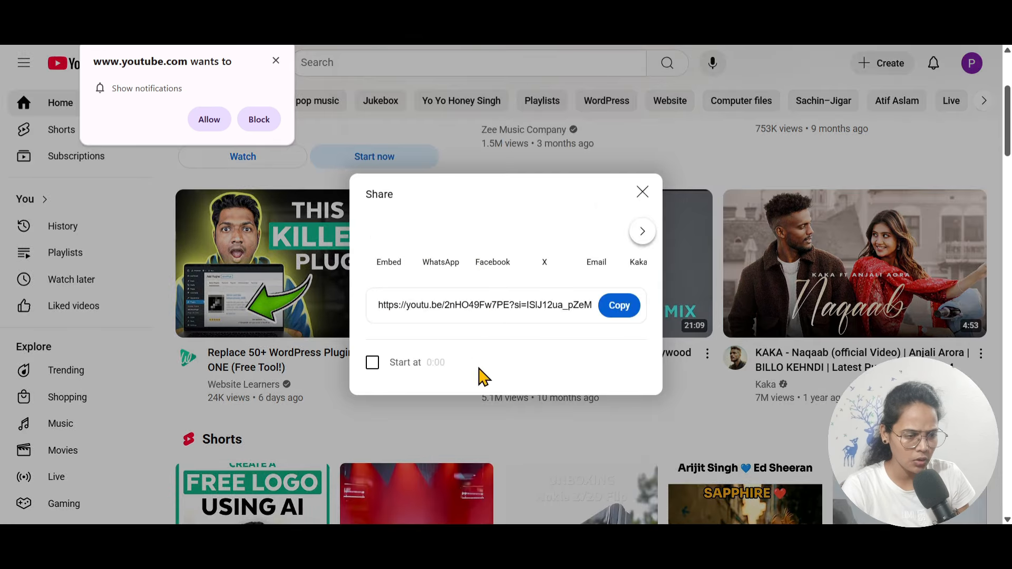
{"action": "left_click", "coordinate": [625, 315]}
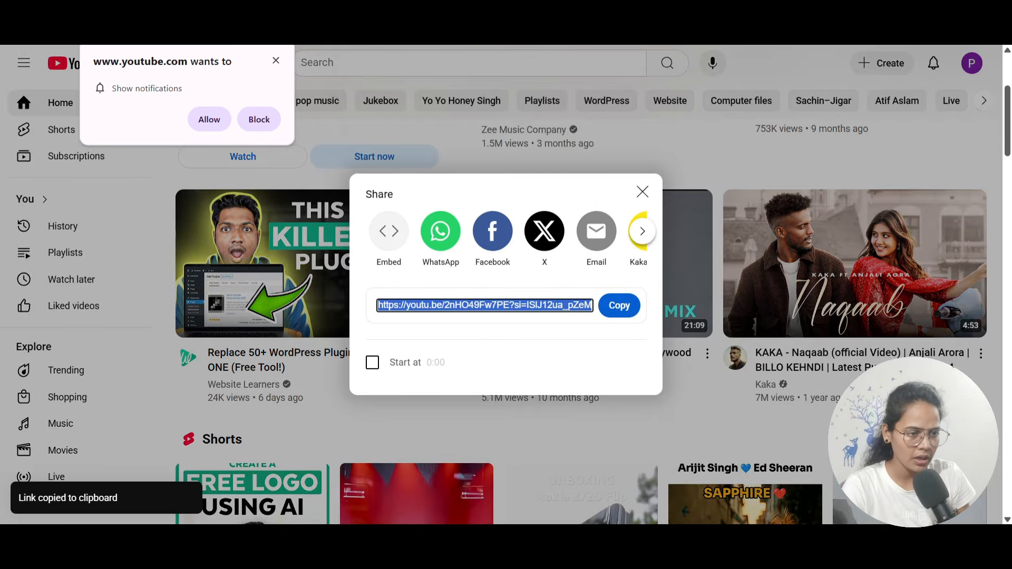
Step: Return to the Elementor editor and replace the Video widget's link with the copied YouTube link
{"action": "left_click", "coordinate": [180, 13]}
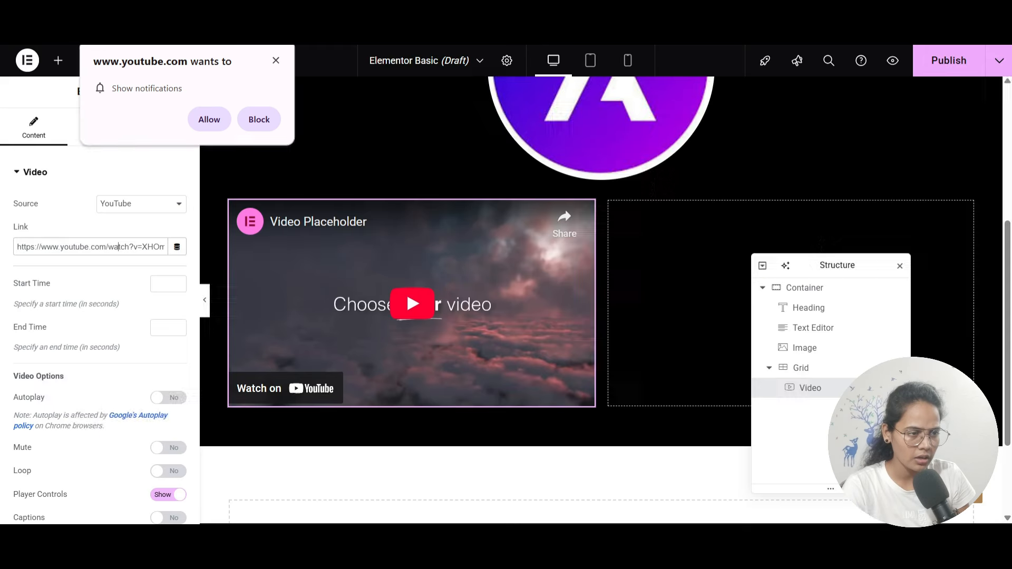
{"action": "triple_click", "coordinate": [98, 240]}
{"action": "key", "text": "ctrl+v"}
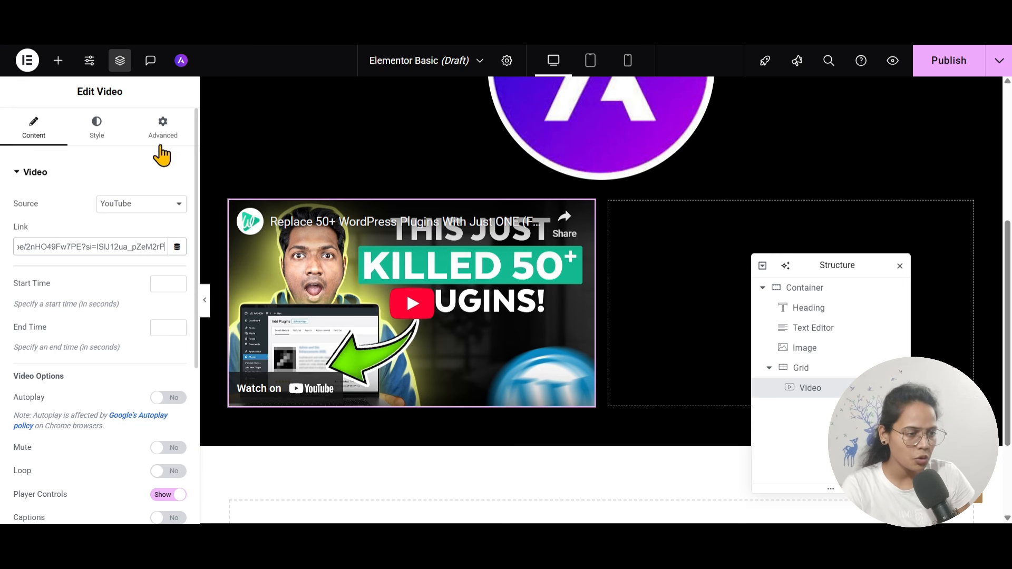
Step: Give the Video widget a 10 px border radius on all corners and a Solid border type
{"action": "left_click", "coordinate": [162, 132]}
{"action": "scroll", "coordinate": [73, 375], "scroll_direction": "down", "scroll_amount": 5}
{"action": "scroll", "coordinate": [50, 421], "scroll_direction": "down", "scroll_amount": 5}
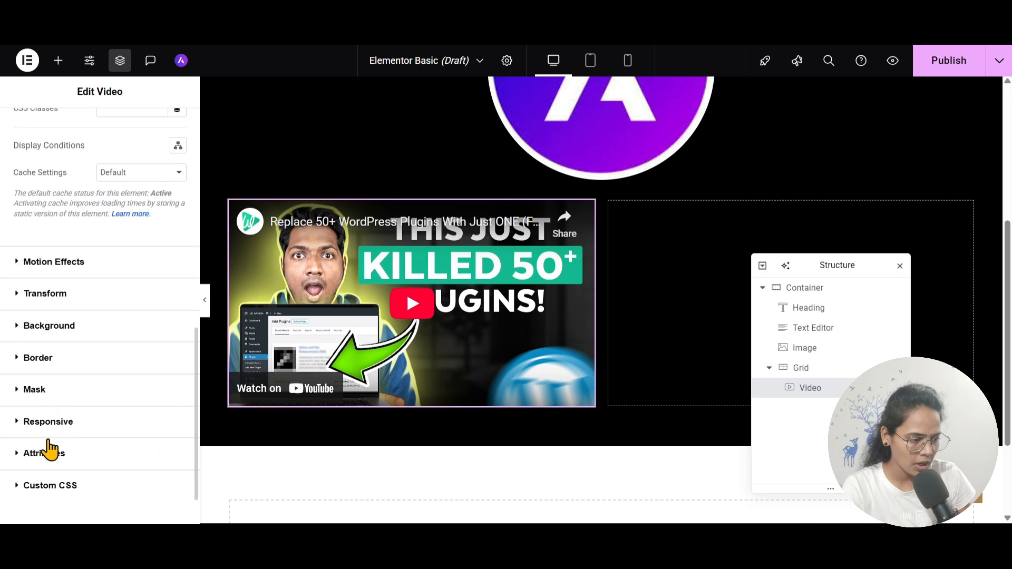
{"action": "left_click", "coordinate": [63, 369]}
{"action": "type", "text": "10"}
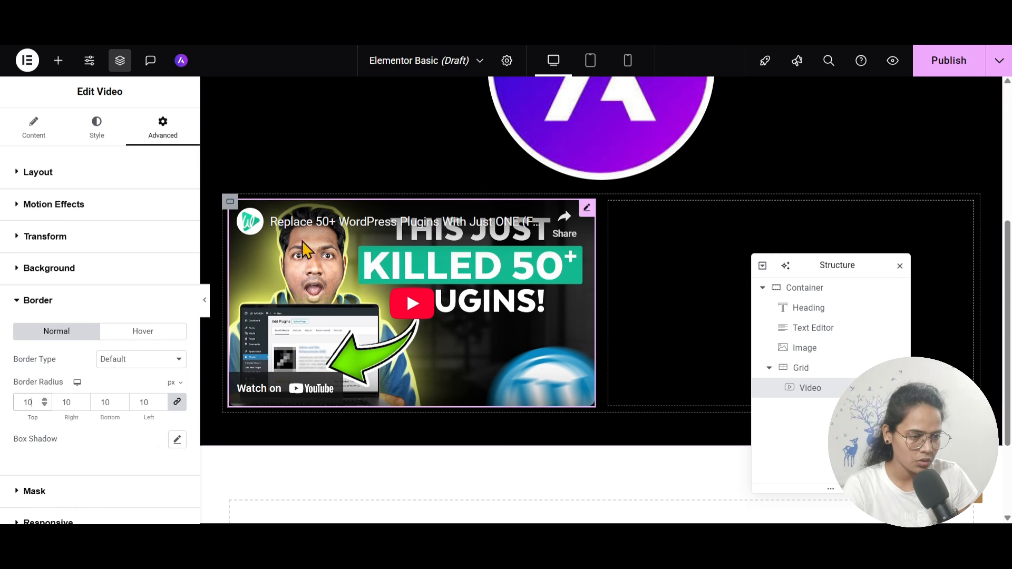
{"action": "left_click", "coordinate": [153, 360]}
{"action": "left_click", "coordinate": [133, 407]}
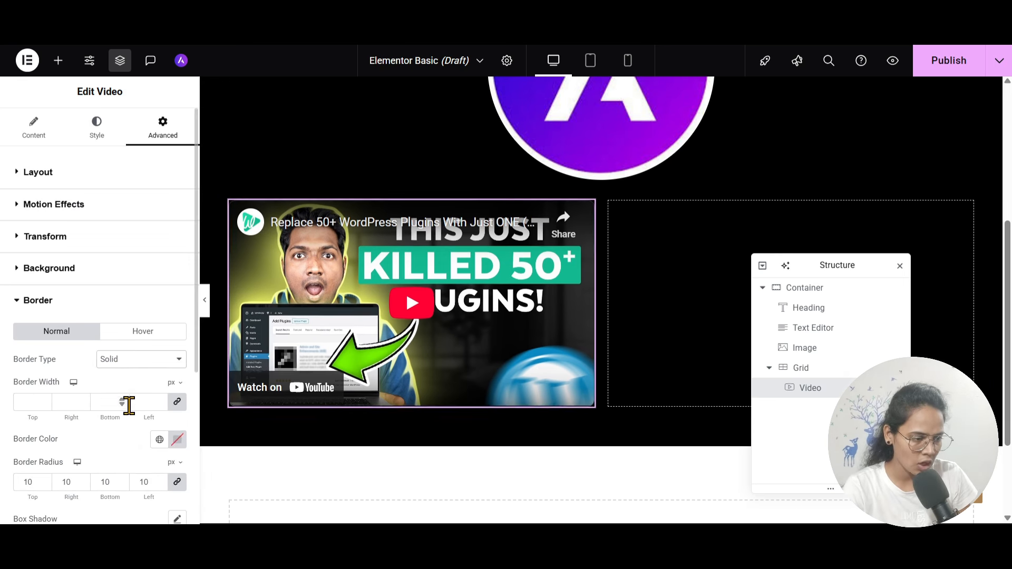
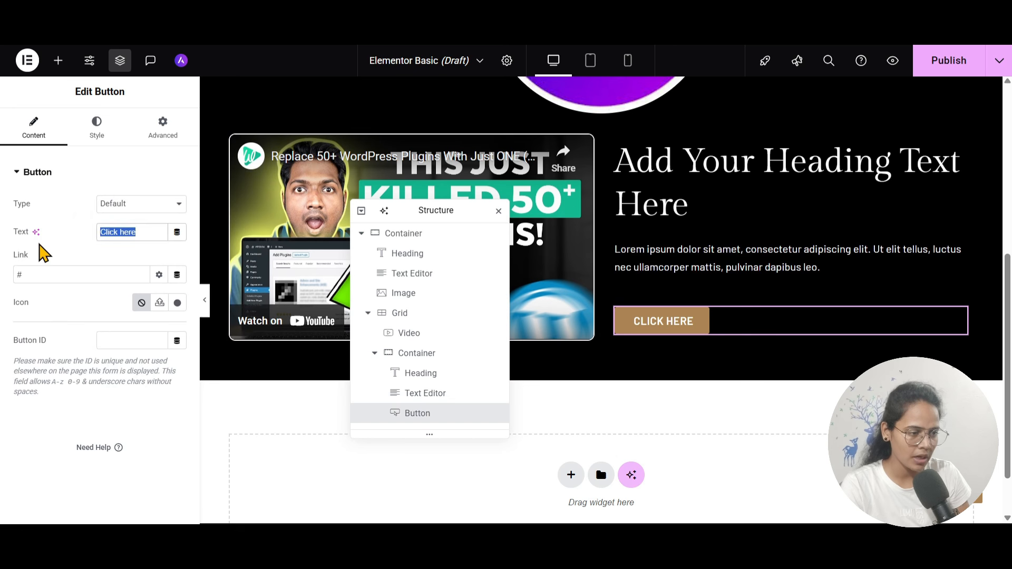
{"action": "type", "text": "Learn More"}
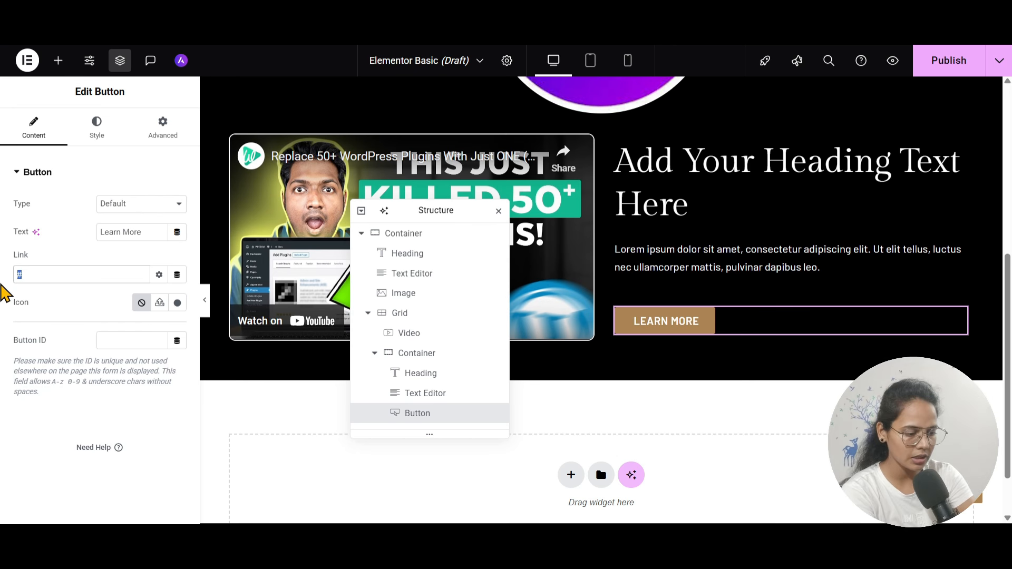
{"action": "key", "text": "BackSpace"}
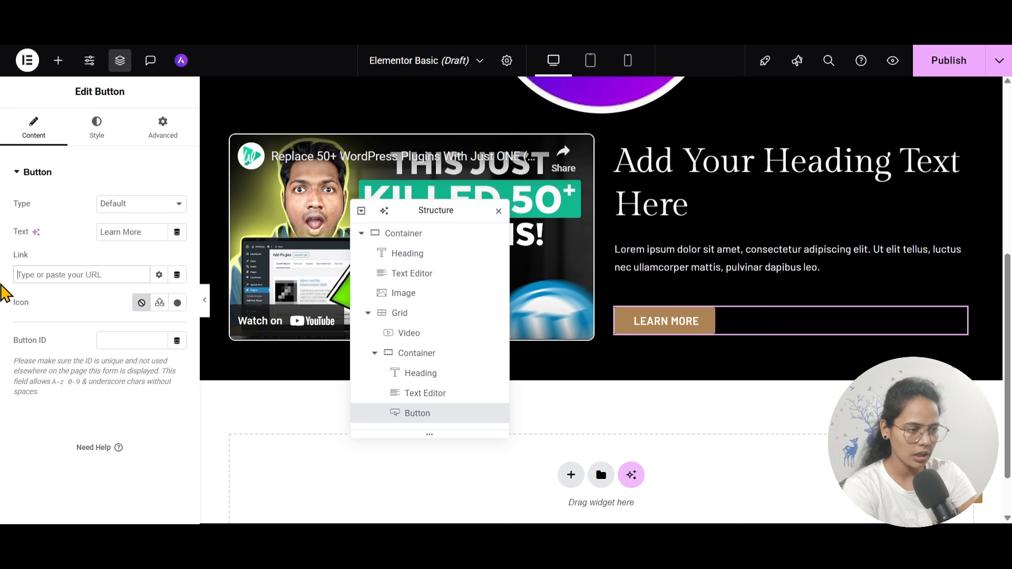
{"action": "key", "text": "ctrl+t"}
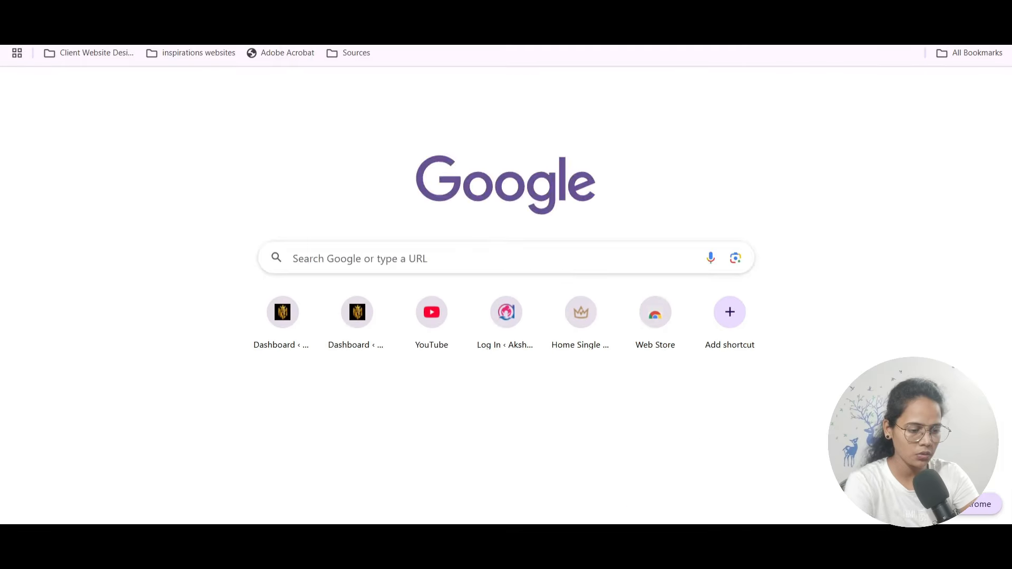
{"action": "type", "text": "digitalarchana.in"}
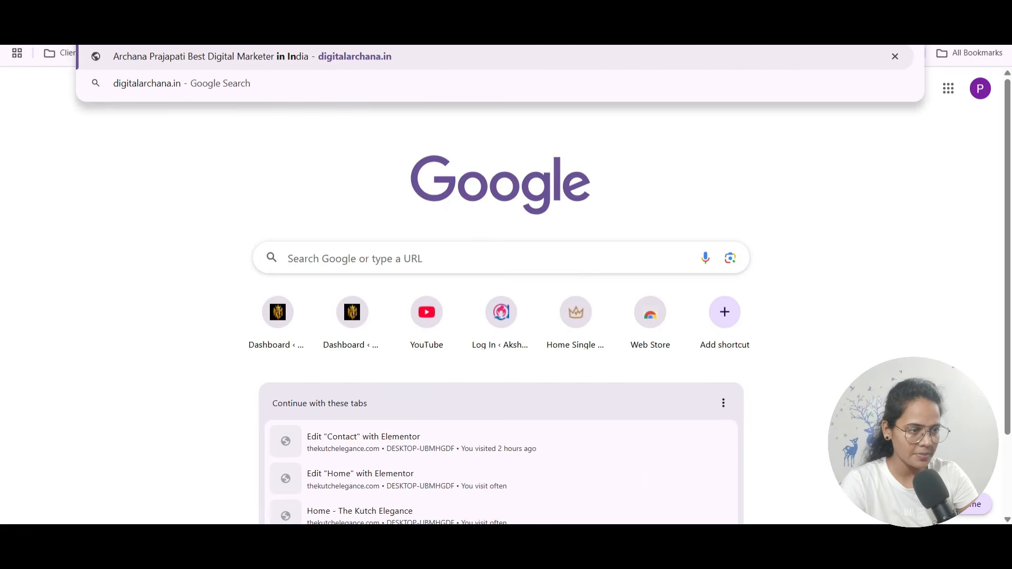
{"action": "left_click", "coordinate": [150, 11]}
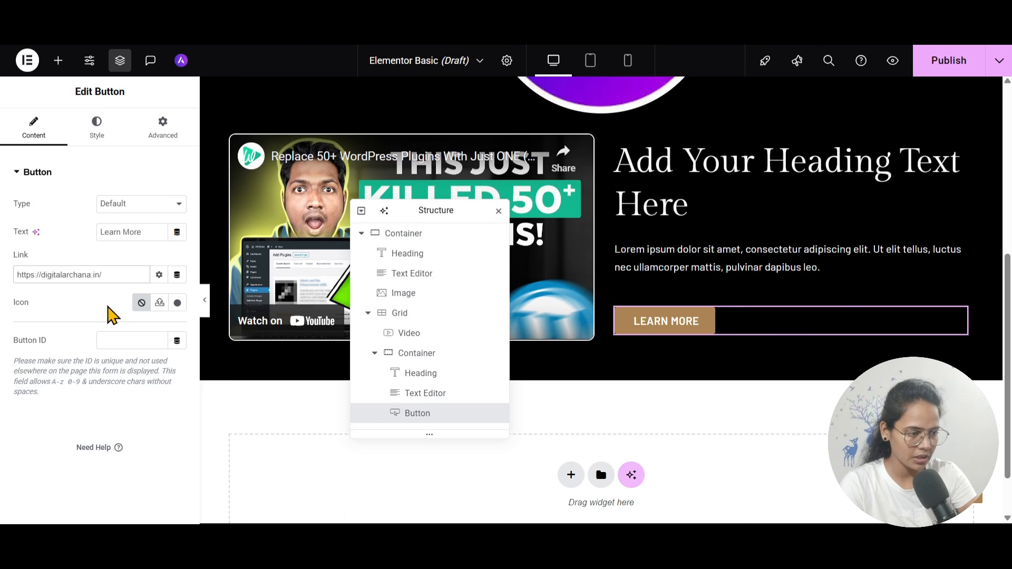
Step: Add a plain right arrow icon from the icon library to the Learn More button, positioned at the End of the text
{"action": "left_click", "coordinate": [96, 132]}
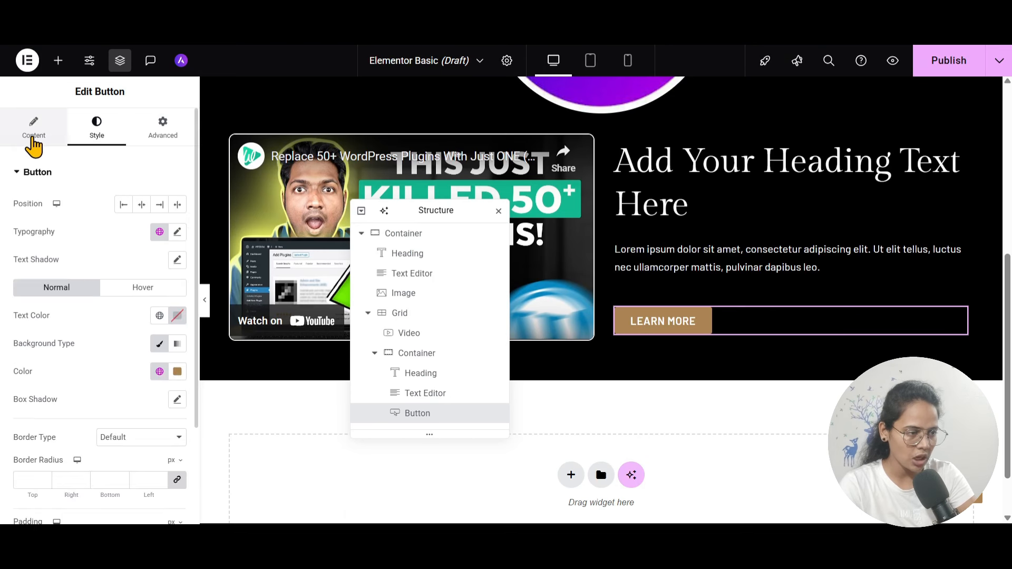
{"action": "left_click", "coordinate": [32, 134]}
{"action": "left_click", "coordinate": [176, 304]}
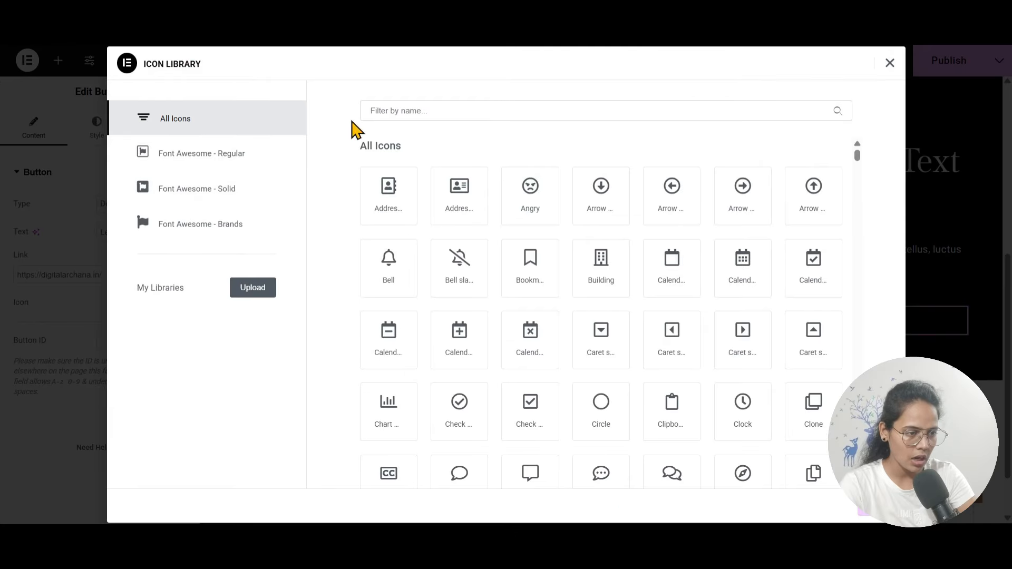
{"action": "left_click", "coordinate": [380, 109]}
{"action": "type", "text": "arr"}
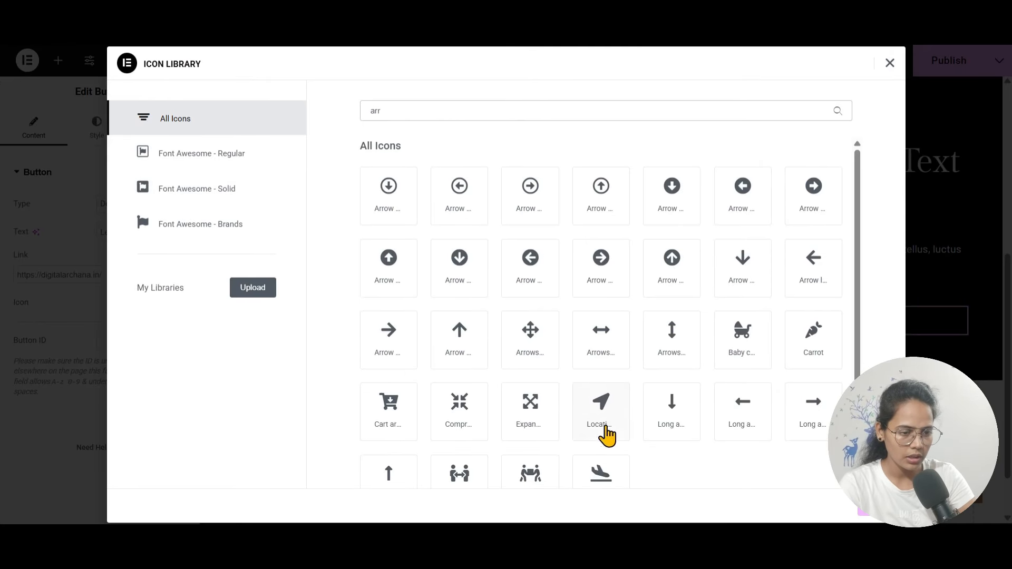
{"action": "left_click", "coordinate": [603, 416]}
{"action": "left_click", "coordinate": [393, 348]}
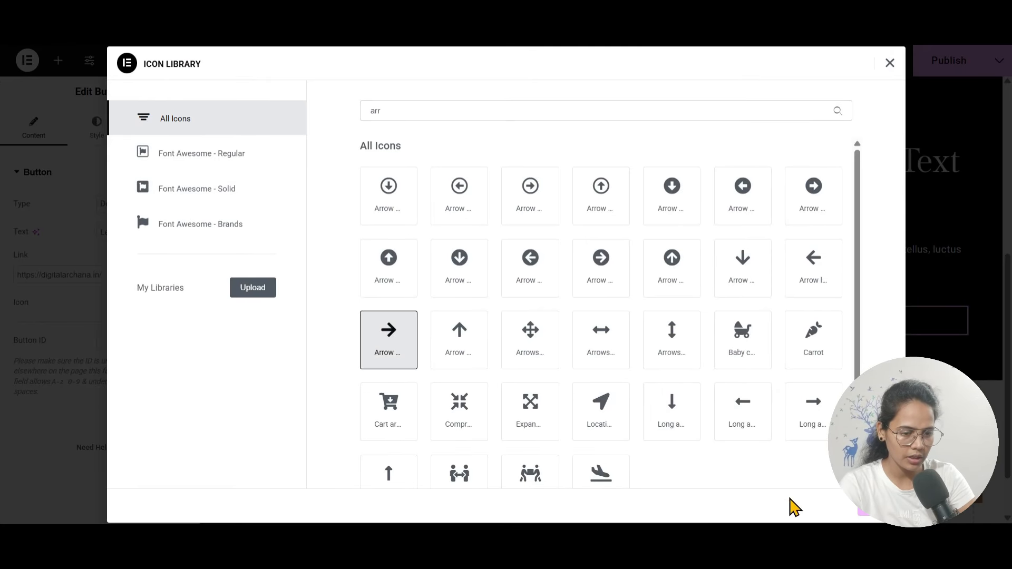
{"action": "left_click", "coordinate": [870, 506]}
{"action": "left_click", "coordinate": [177, 330]}
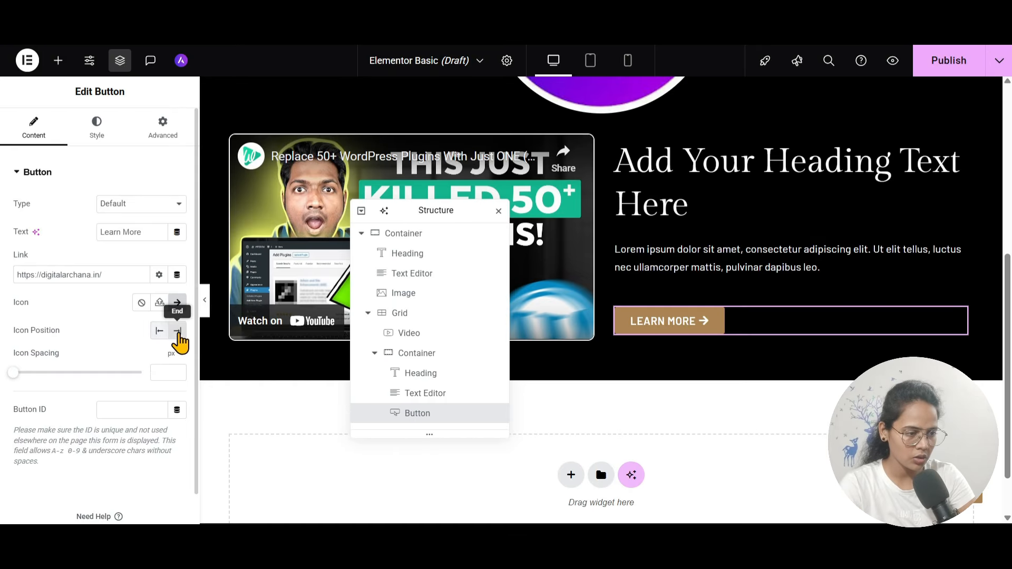
Step: Set the Learn More button's background color to white and its text color to black
{"action": "left_click", "coordinate": [89, 138]}
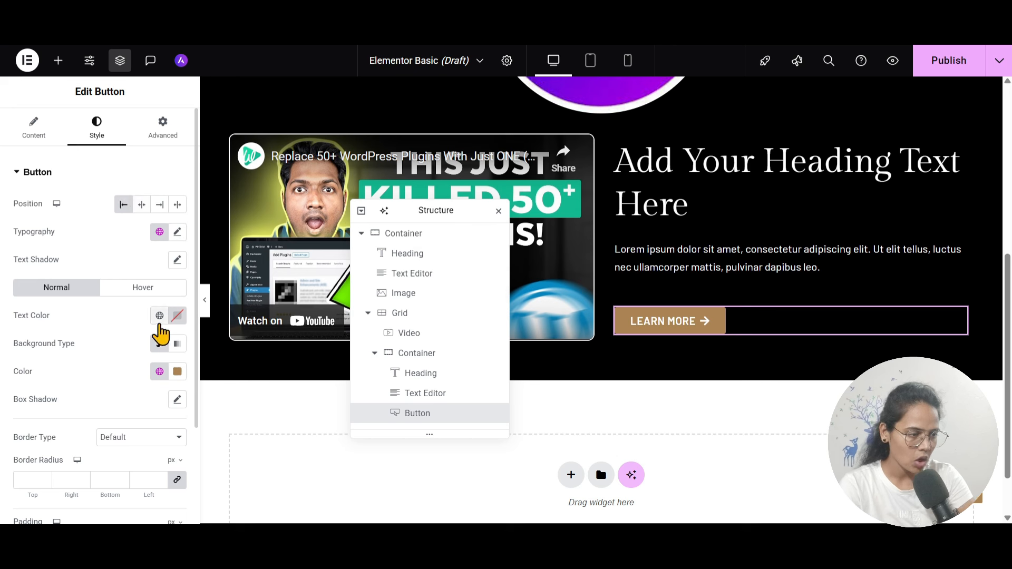
{"action": "left_click", "coordinate": [174, 316]}
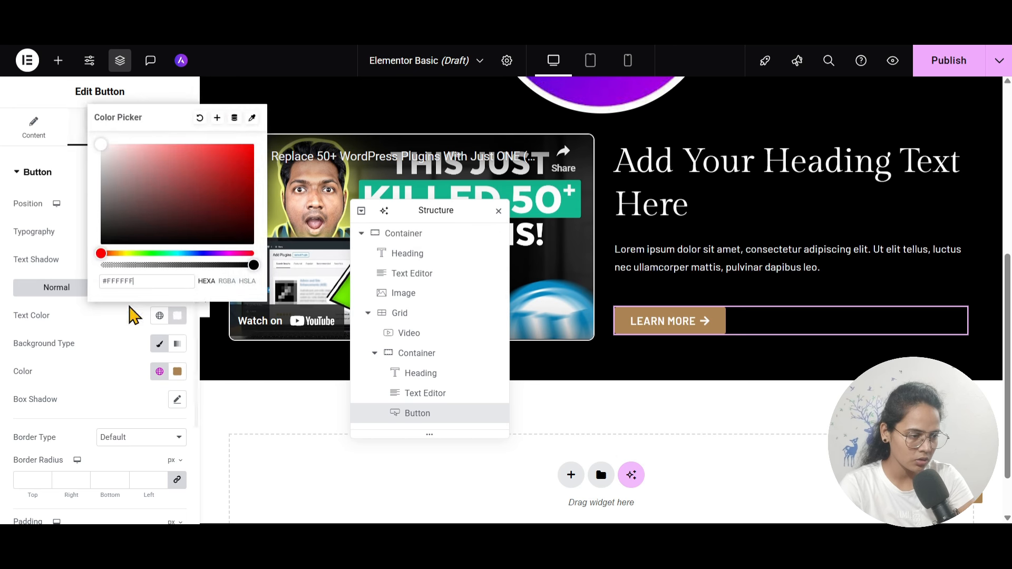
{"action": "left_click", "coordinate": [177, 371]}
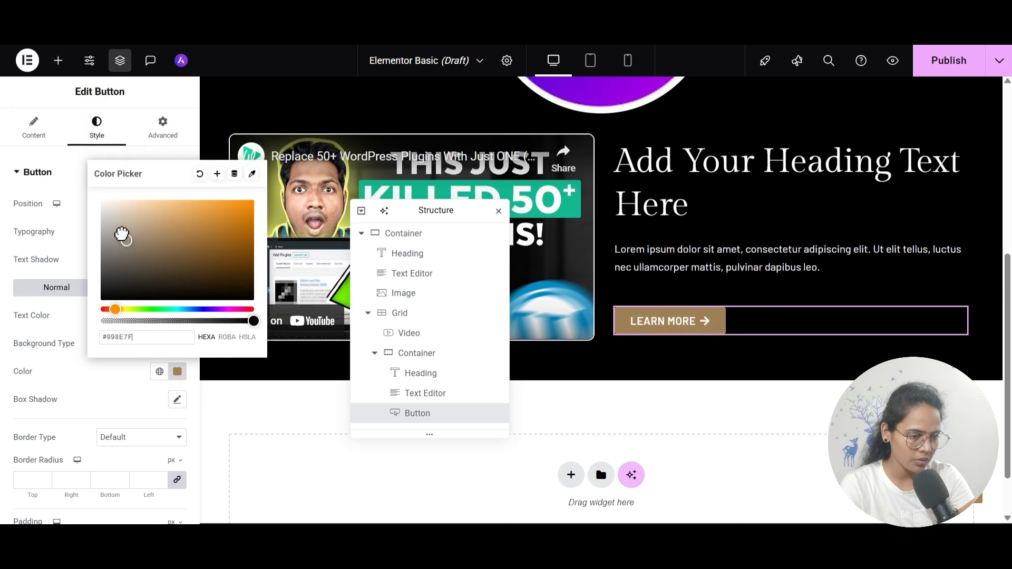
{"action": "left_click_drag", "start_coordinate": [122, 234], "coordinate": [90, 174]}
{"action": "left_click", "coordinate": [135, 400]}
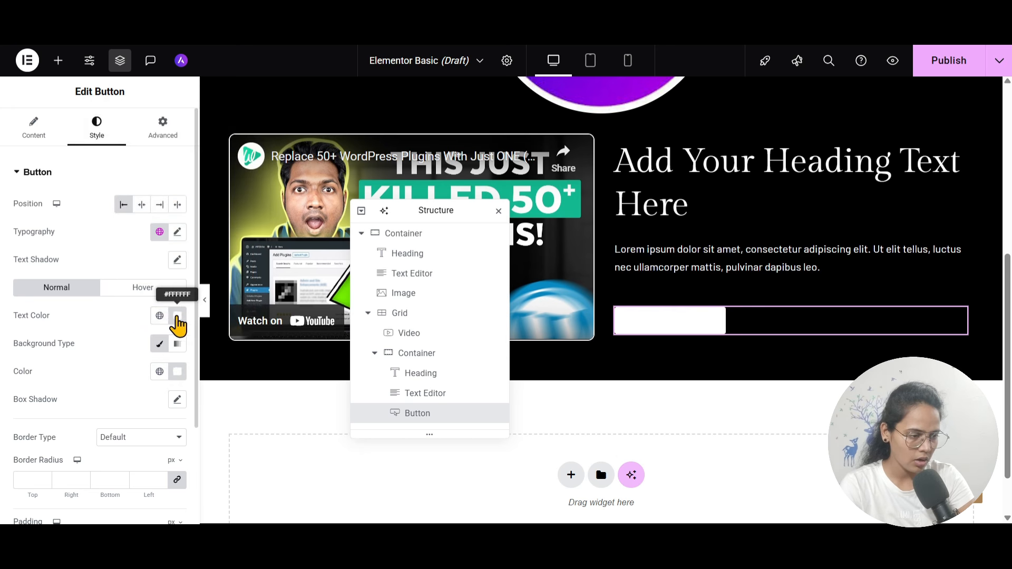
{"action": "left_click", "coordinate": [177, 316]}
{"action": "left_click_drag", "start_coordinate": [136, 240], "coordinate": [101, 246]}
Step: Set the Learn More button's padding to 15 px top and bottom and 30 px left and right, with the sides unlinked
{"action": "scroll", "coordinate": [90, 389], "scroll_direction": "down", "scroll_amount": 3}
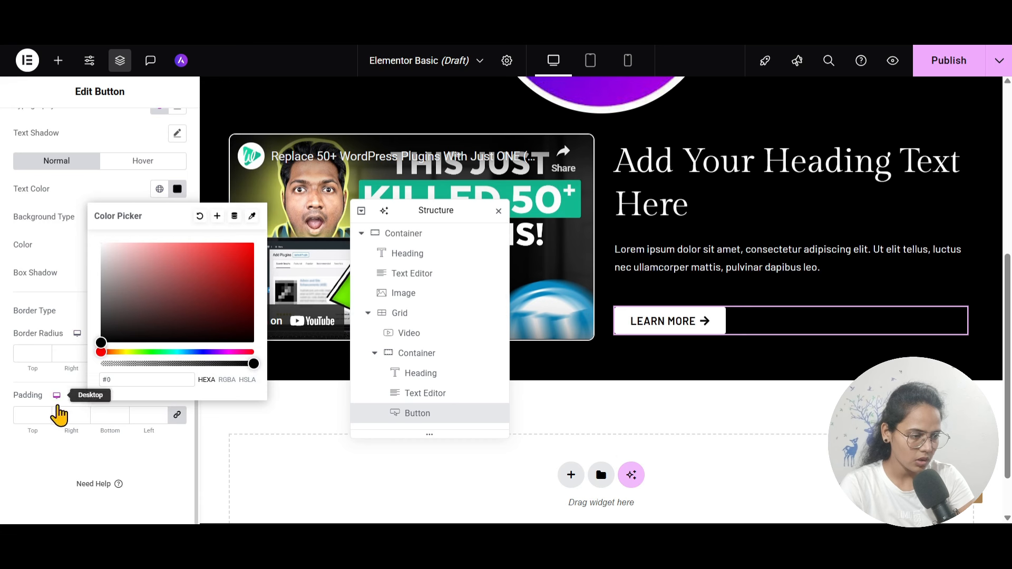
{"action": "left_click", "coordinate": [26, 416]}
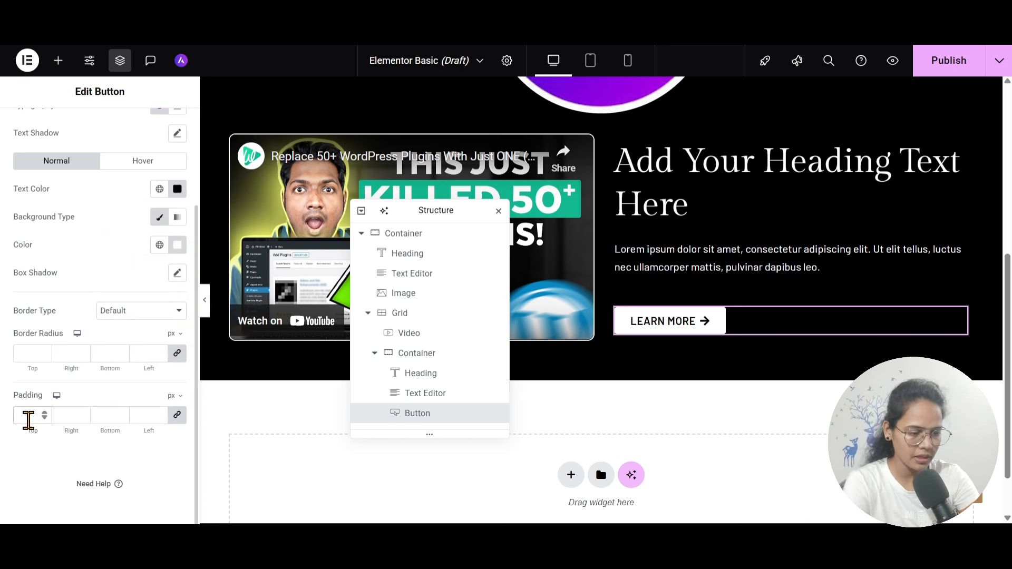
{"action": "type", "text": "30"}
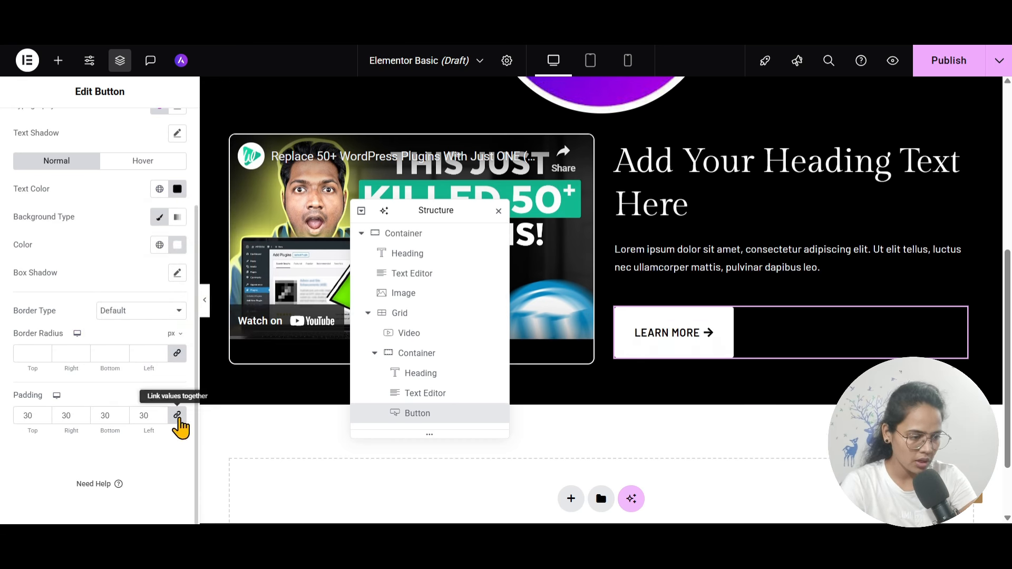
{"action": "left_click", "coordinate": [178, 416]}
{"action": "type", "text": "15"}
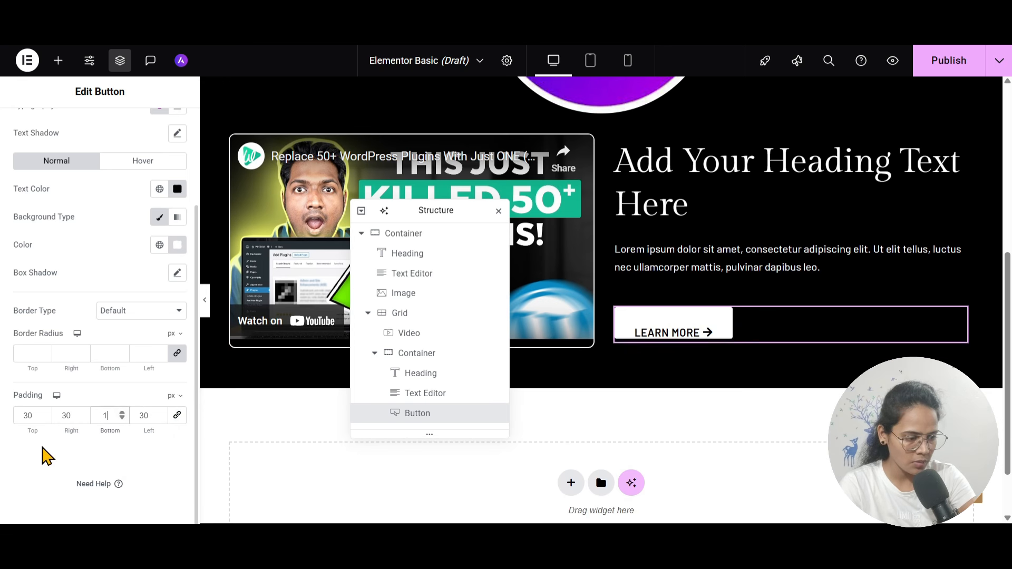
{"action": "type", "text": "15"}
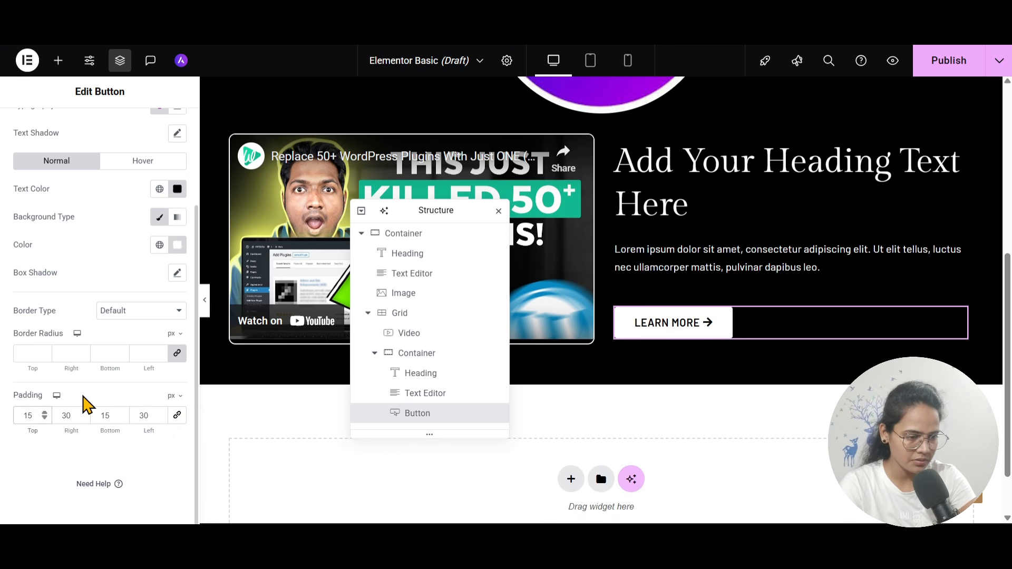
Step: Round the Learn More button with a 30 px border radius on all corners
{"action": "left_click", "coordinate": [104, 354]}
{"action": "type", "text": "3"}
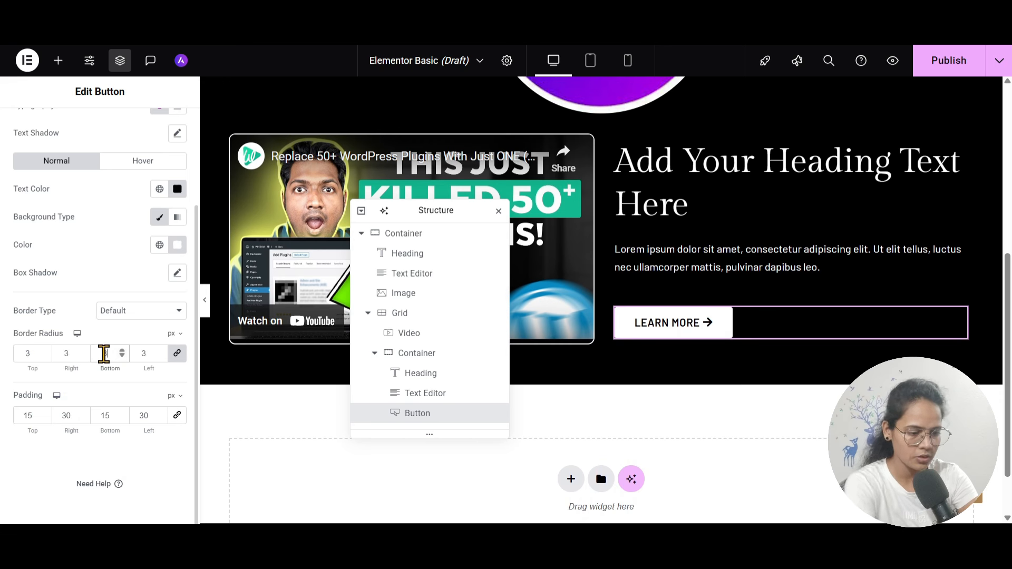
{"action": "type", "text": "0"}
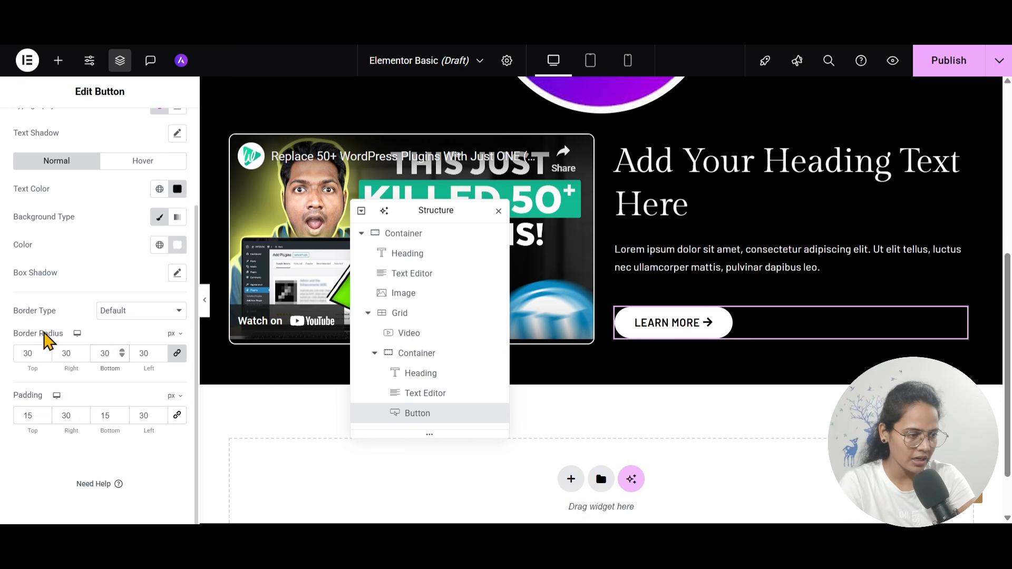
Step: Give the Learn More button a Solid border colored with the orange global color
{"action": "left_click", "coordinate": [113, 316]}
{"action": "left_click", "coordinate": [113, 359]}
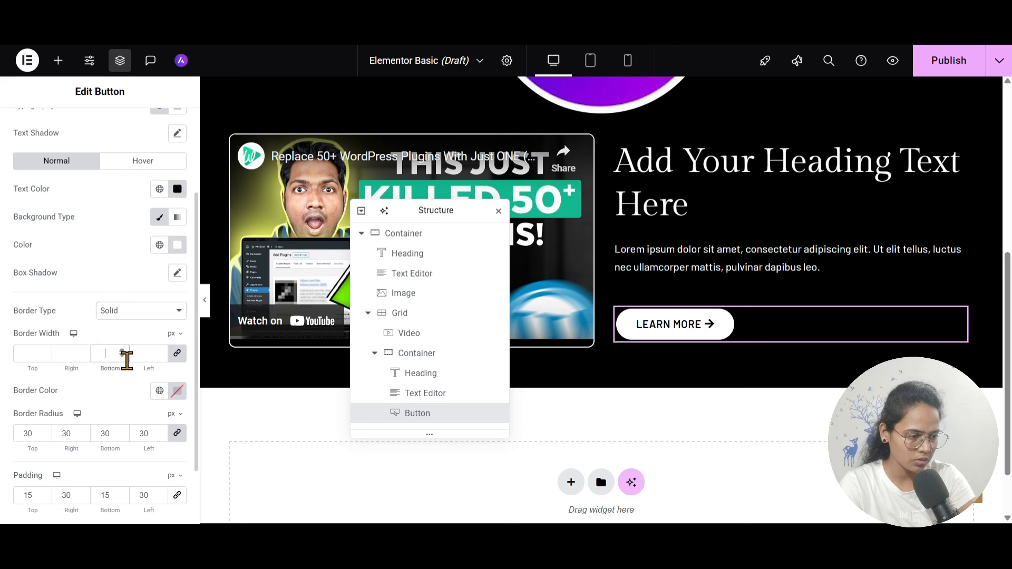
{"action": "left_click", "coordinate": [160, 391]}
{"action": "left_click", "coordinate": [66, 341]}
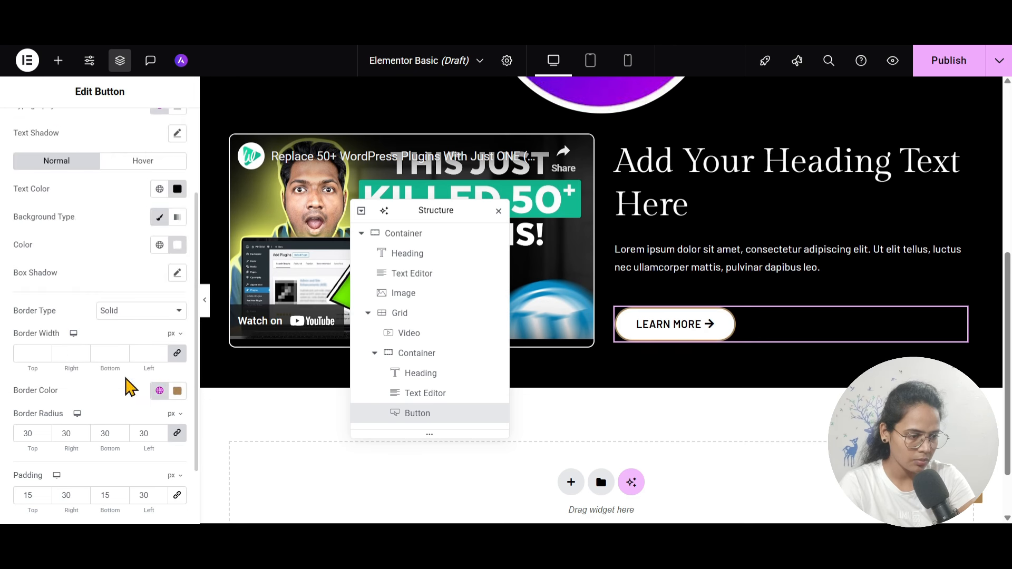
{"action": "left_click", "coordinate": [158, 392]}
{"action": "left_click", "coordinate": [74, 369]}
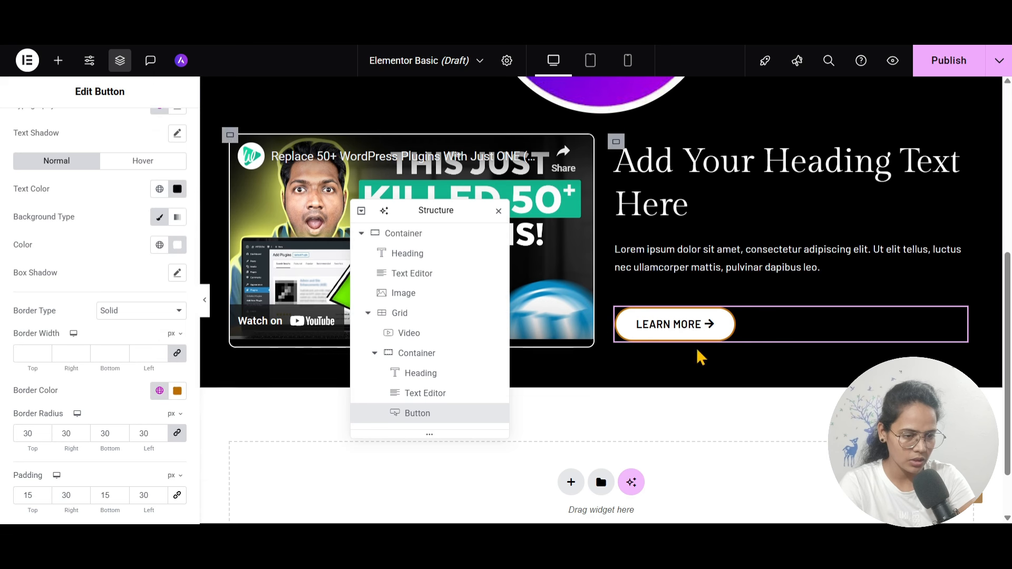
Step: Add a new single-column Flexbox container below the black webinar section, moving the Structure panel out of the way
{"action": "left_click_drag", "start_coordinate": [417, 214], "coordinate": [404, 182]}
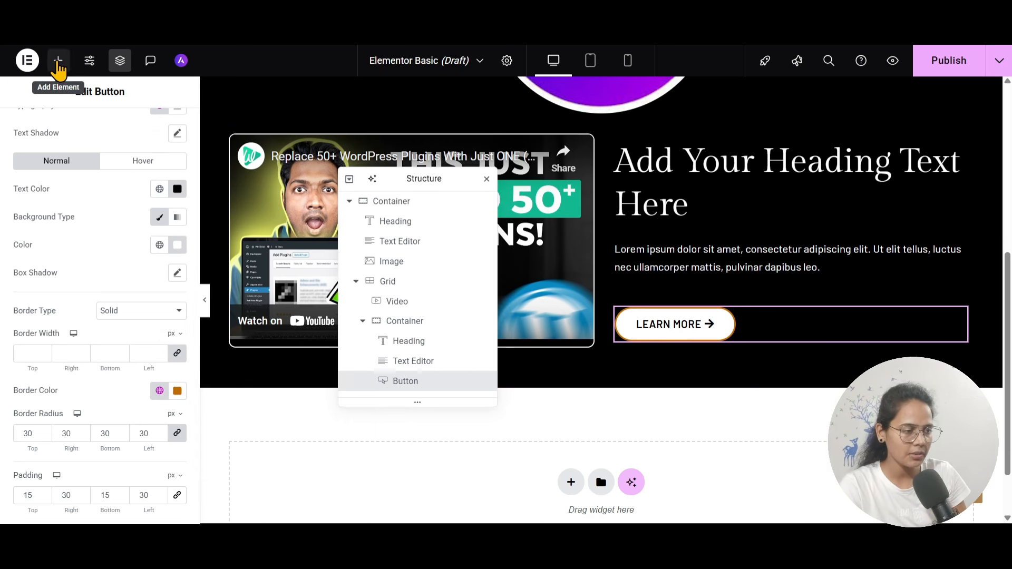
{"action": "left_click", "coordinate": [58, 60]}
{"action": "scroll", "coordinate": [732, 233], "scroll_direction": "up", "scroll_amount": 5}
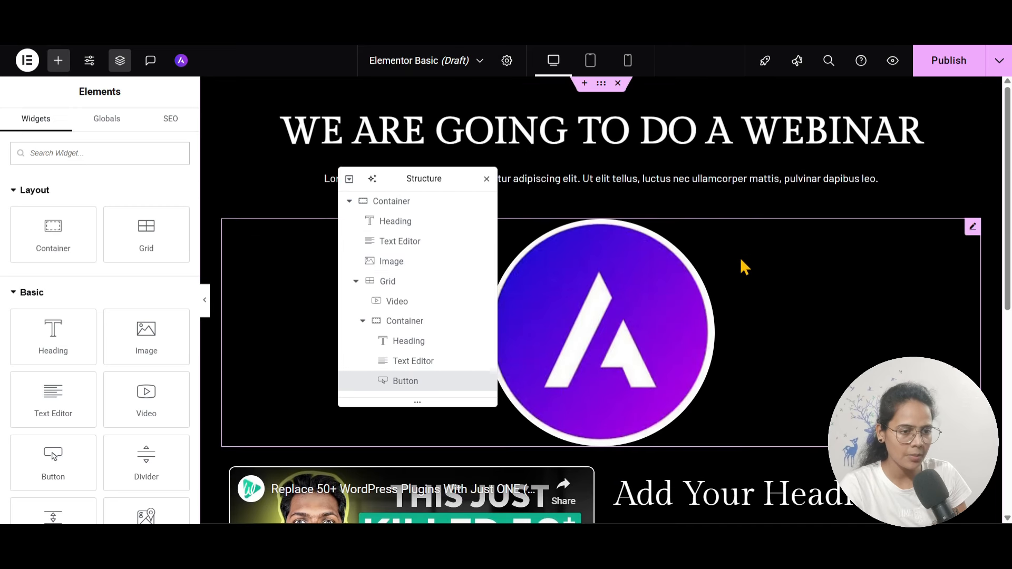
{"action": "scroll", "coordinate": [740, 258], "scroll_direction": "down", "scroll_amount": 6}
{"action": "left_click", "coordinate": [568, 412]}
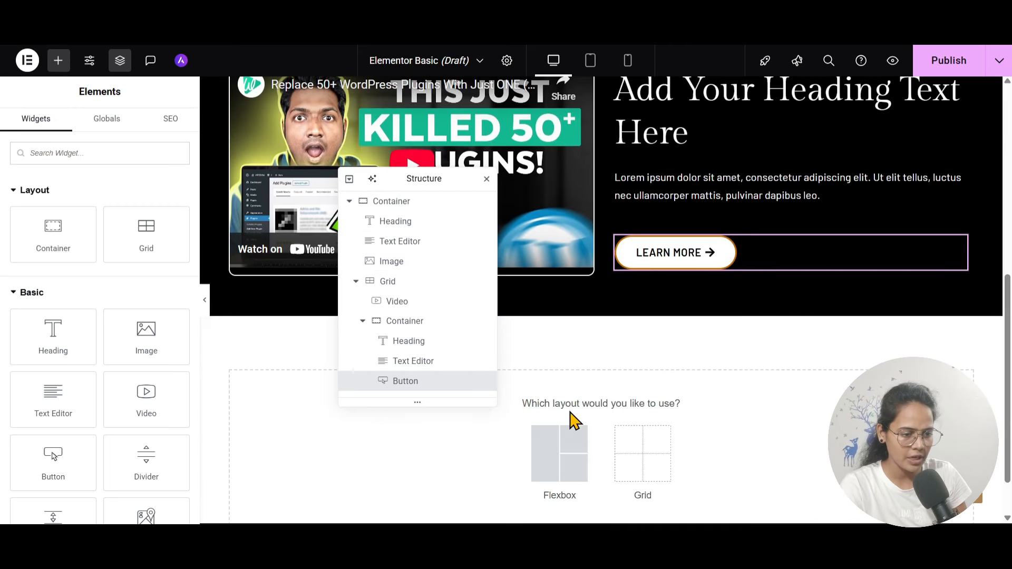
{"action": "left_click_drag", "start_coordinate": [435, 189], "coordinate": [905, 142]}
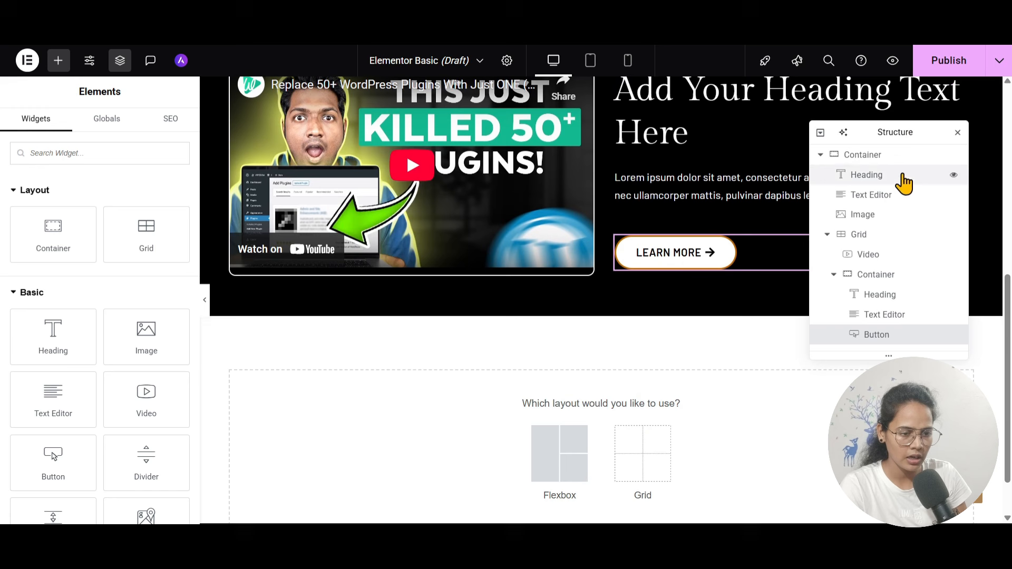
{"action": "left_click", "coordinate": [564, 474]}
{"action": "left_click", "coordinate": [429, 456]}
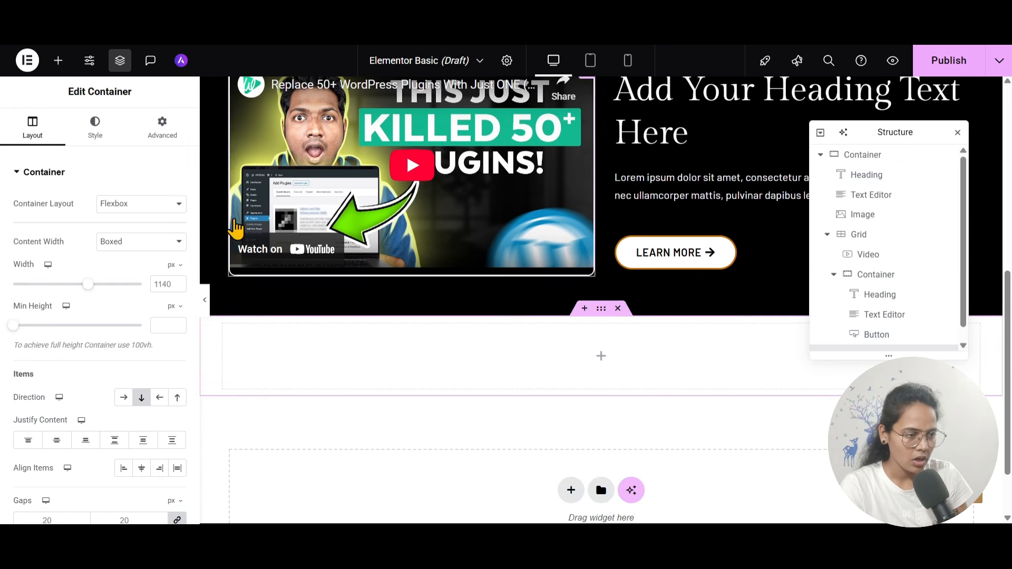
Step: Unlink the new container's padding and set it to 50 px at the top and bottom
{"action": "left_click", "coordinate": [151, 134]}
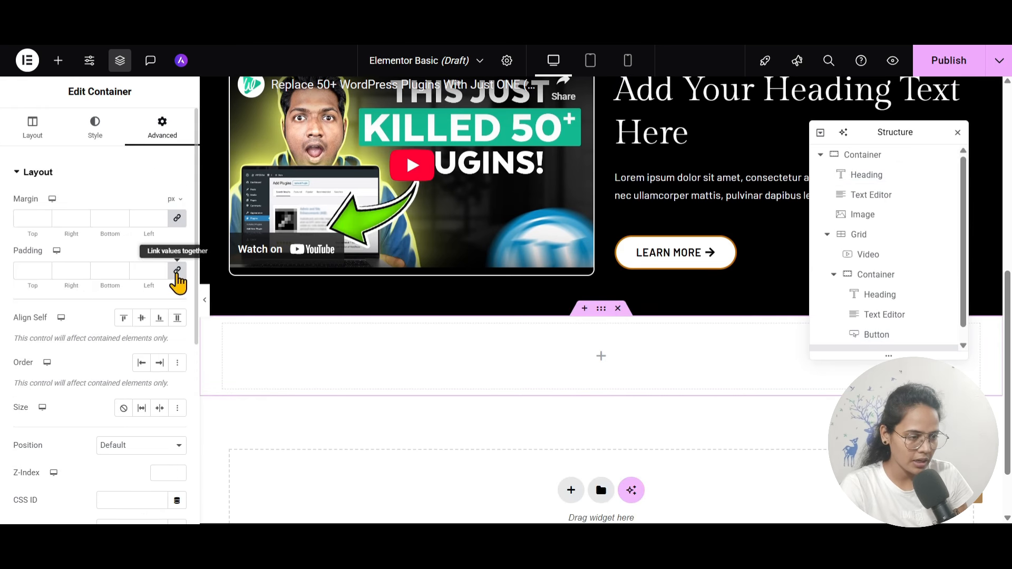
{"action": "left_click", "coordinate": [177, 270]}
{"action": "type", "text": "50"}
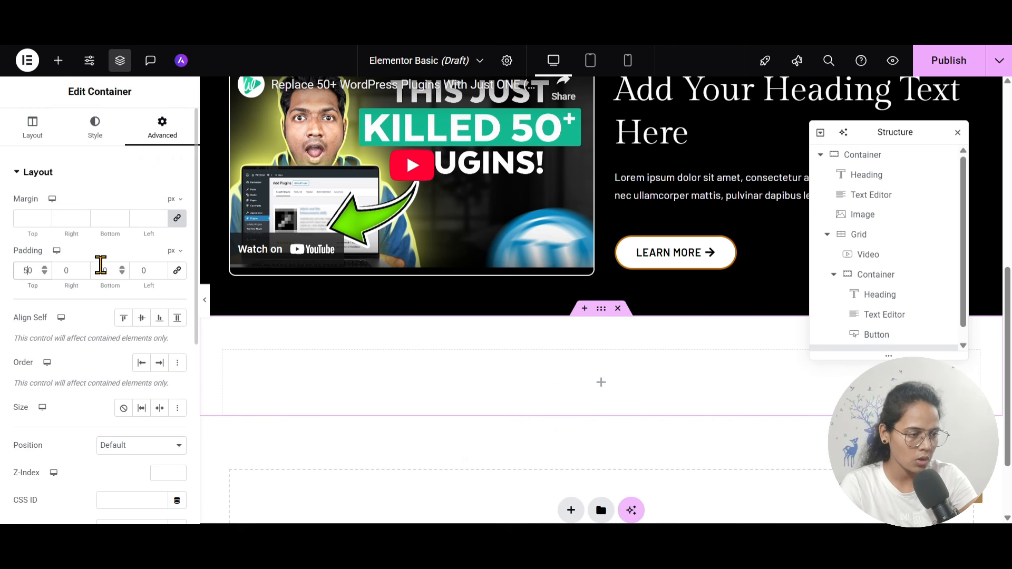
{"action": "left_click", "coordinate": [100, 264]}
{"action": "type", "text": "50"}
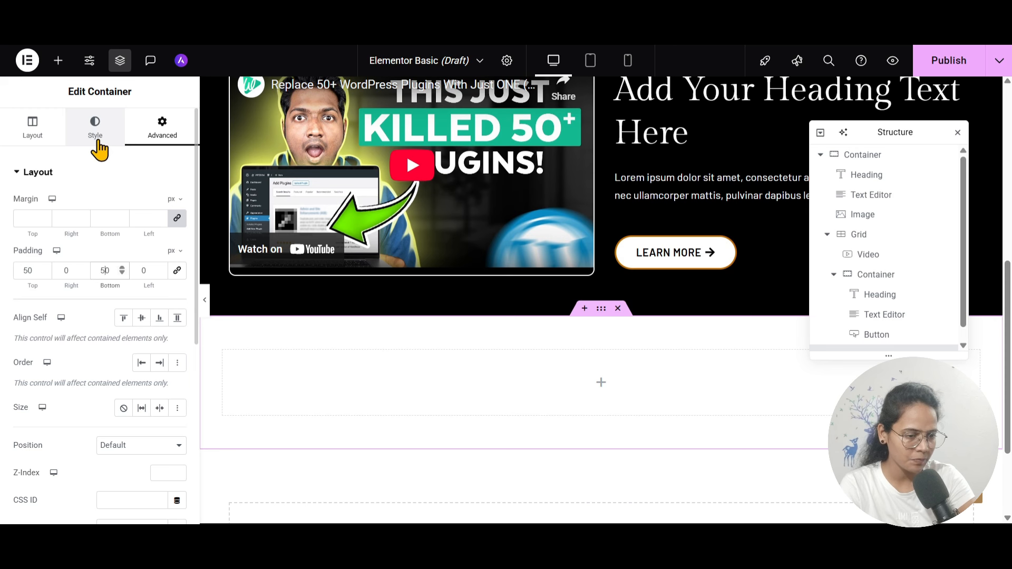
{"action": "left_click", "coordinate": [601, 383]}
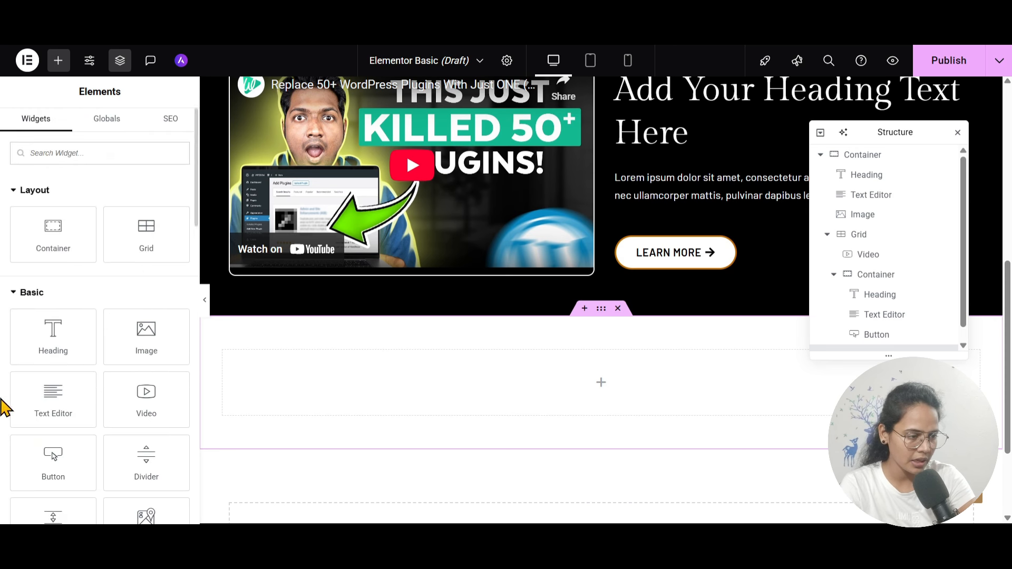
{"action": "left_click", "coordinate": [601, 315]}
{"action": "left_click", "coordinate": [94, 139]}
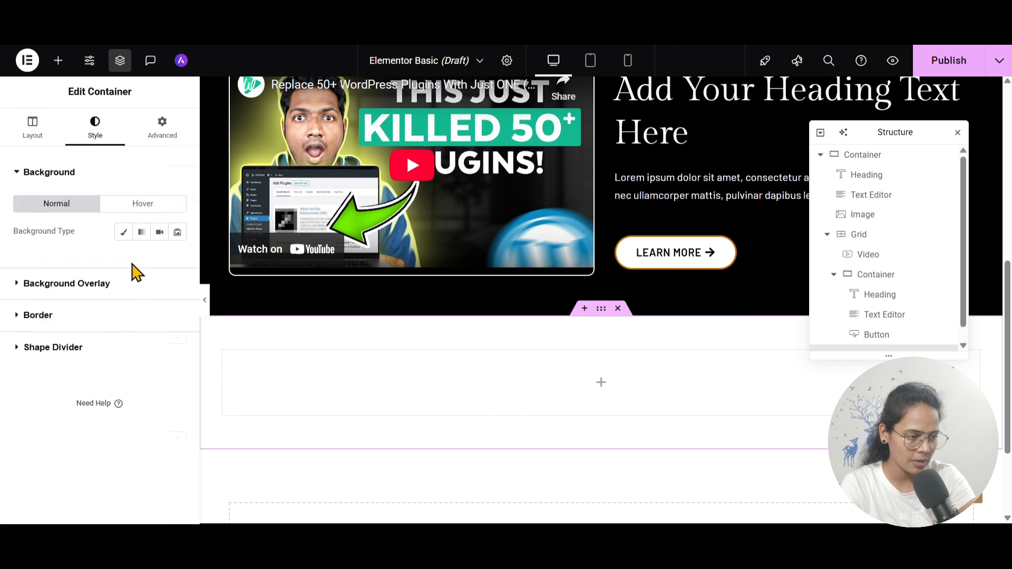
{"action": "left_click", "coordinate": [123, 232]}
{"action": "left_click", "coordinate": [177, 259]}
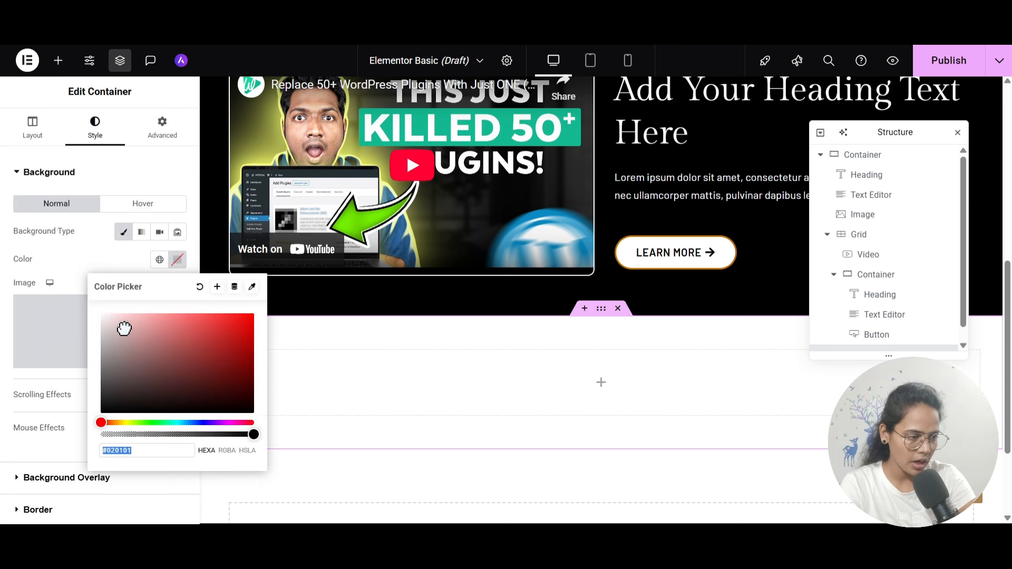
{"action": "left_click_drag", "start_coordinate": [124, 328], "coordinate": [87, 322]}
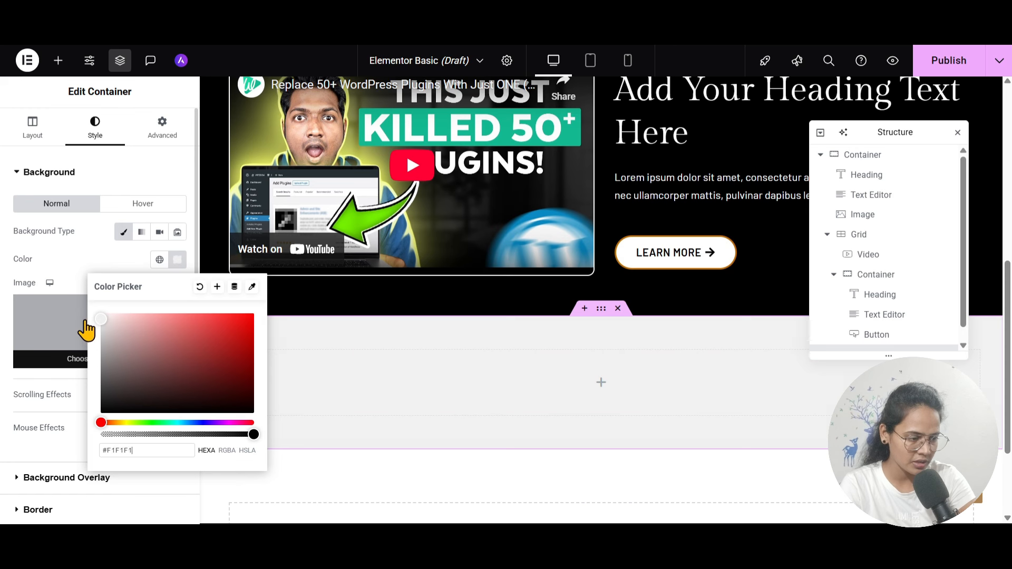
{"action": "left_click", "coordinate": [200, 287]}
{"action": "left_click", "coordinate": [123, 233]}
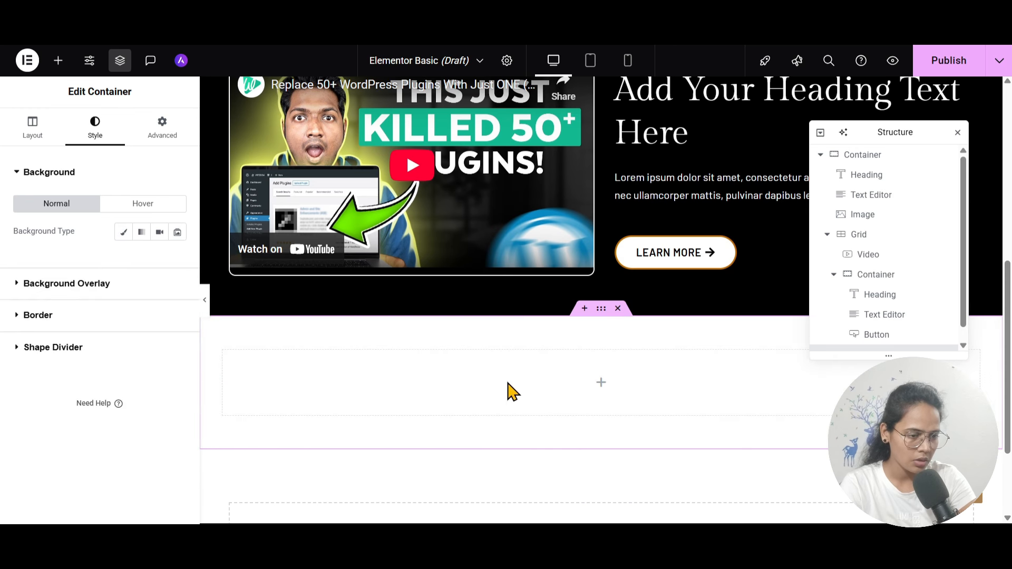
Step: Add a Heading widget to the new container, title it "Our Services" and center it
{"action": "left_click", "coordinate": [600, 390]}
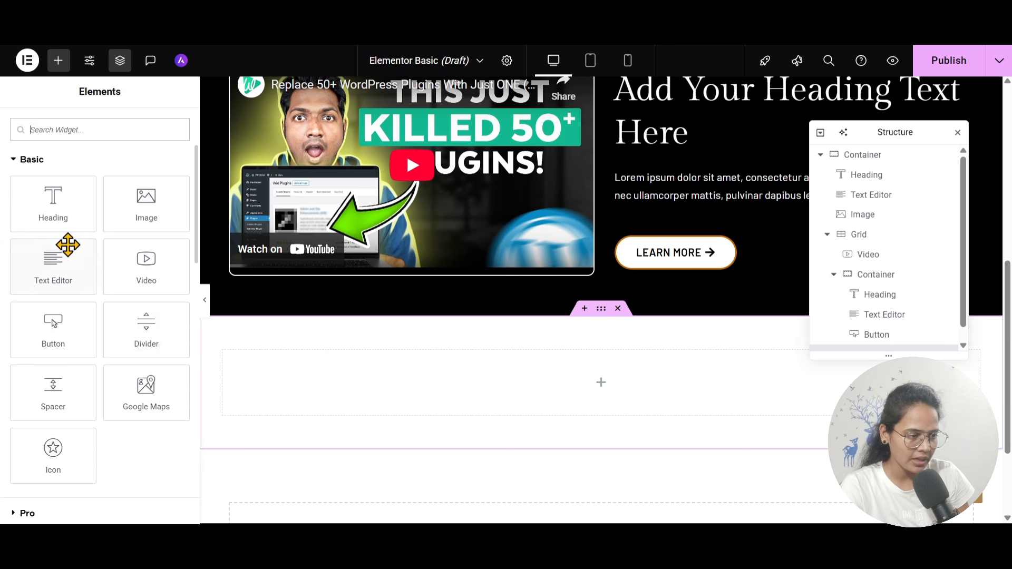
{"action": "left_click_drag", "start_coordinate": [53, 218], "coordinate": [549, 375]}
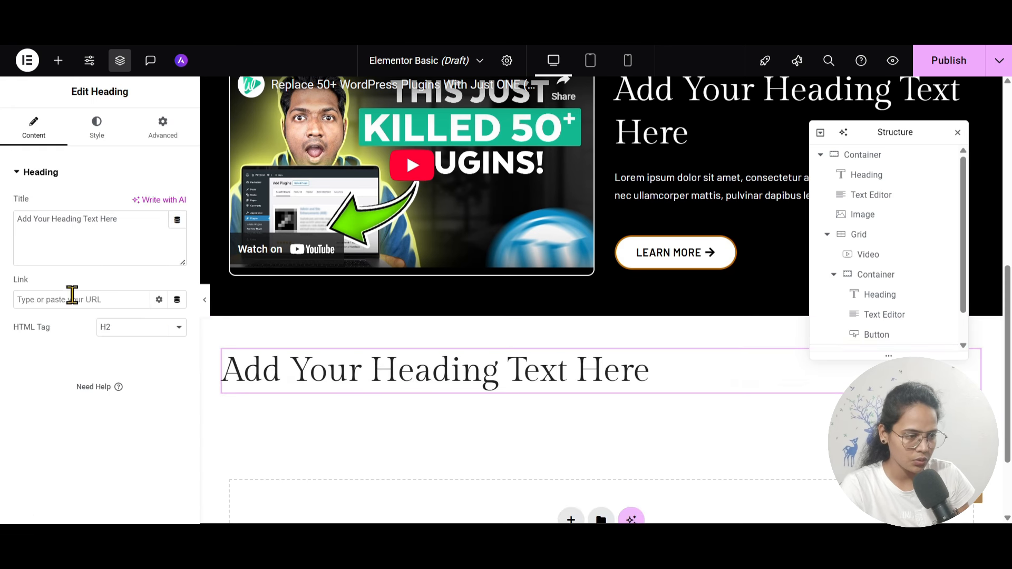
{"action": "left_click_drag", "start_coordinate": [144, 222], "coordinate": [4, 266]}
{"action": "type", "text": "Our Services"}
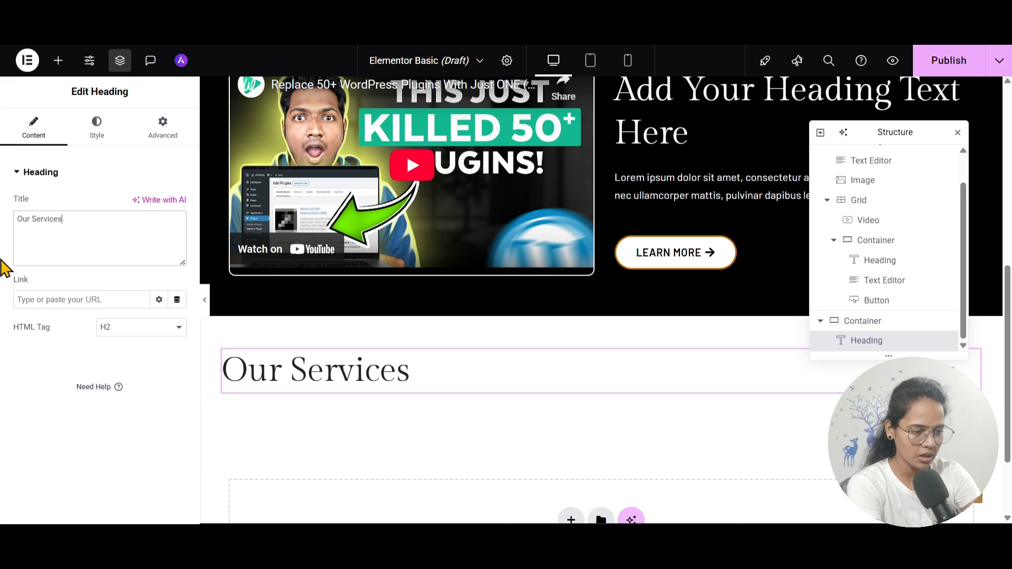
{"action": "left_click", "coordinate": [97, 136]}
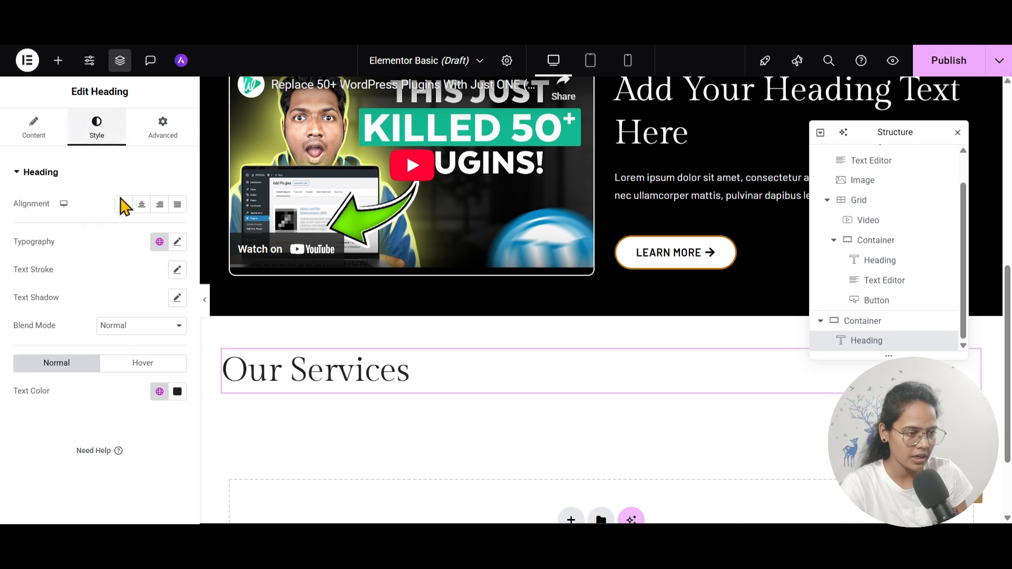
{"action": "left_click", "coordinate": [141, 205]}
Step: Place a Divider widget under the "Our Services" heading, center it and reduce its width to 20%
{"action": "left_click", "coordinate": [58, 60]}
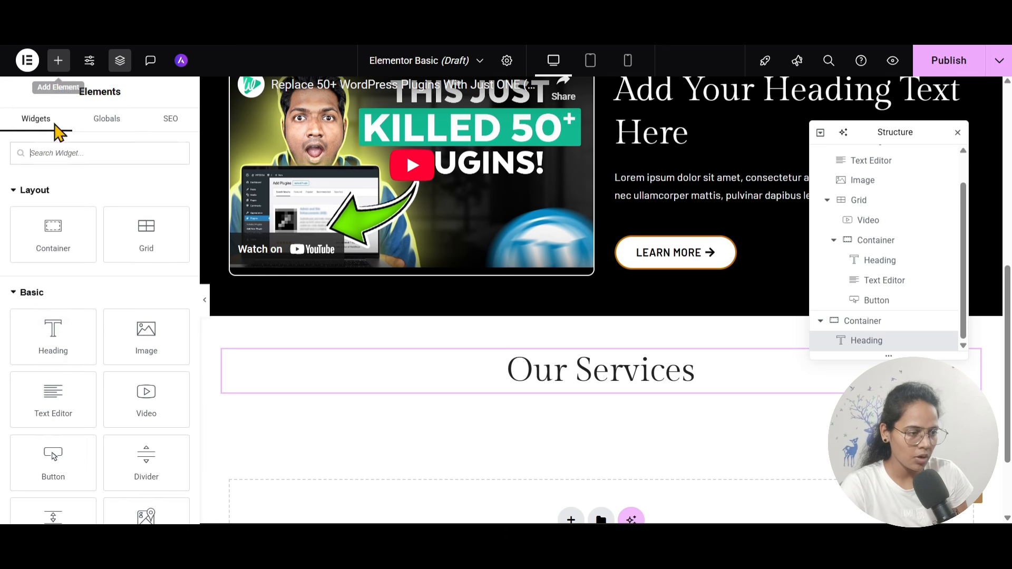
{"action": "scroll", "coordinate": [75, 345], "scroll_direction": "down", "scroll_amount": 2}
{"action": "left_click_drag", "start_coordinate": [146, 393], "coordinate": [582, 408]}
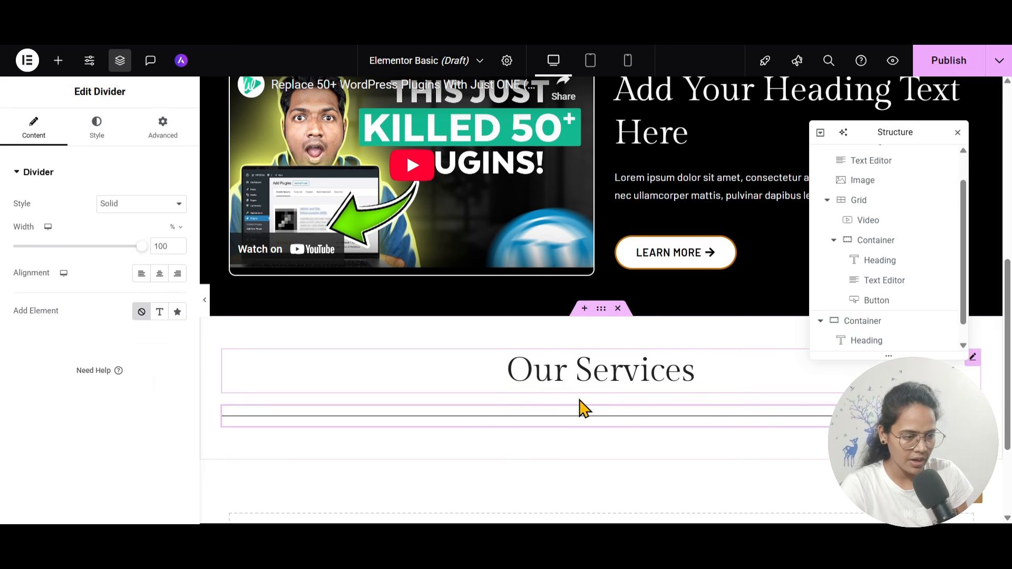
{"action": "left_click", "coordinate": [159, 274]}
{"action": "left_click_drag", "start_coordinate": [113, 250], "coordinate": [41, 249]}
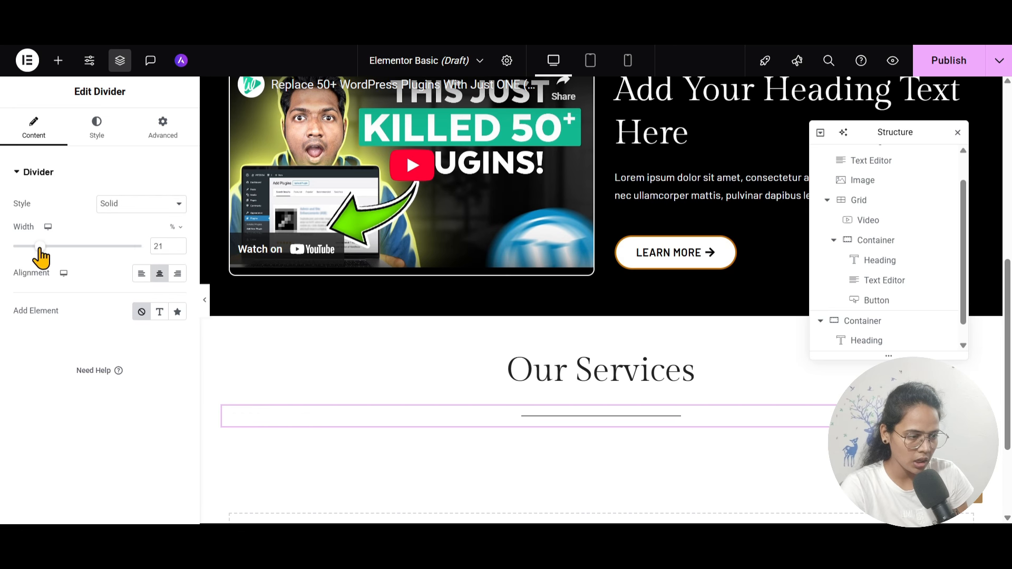
Step: Try the Curly line style on the divider
{"action": "left_click", "coordinate": [119, 210]}
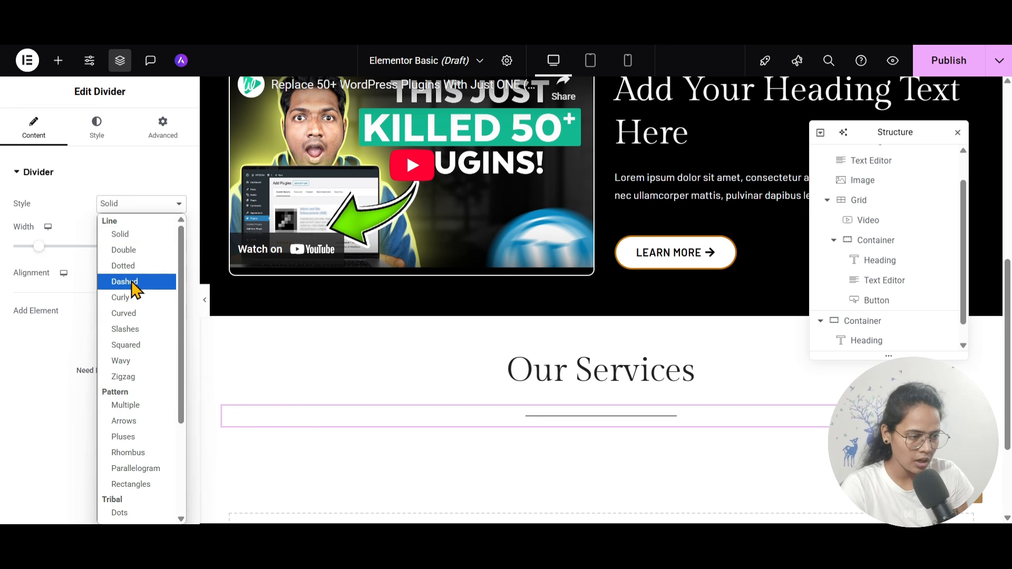
{"action": "left_click", "coordinate": [131, 304]}
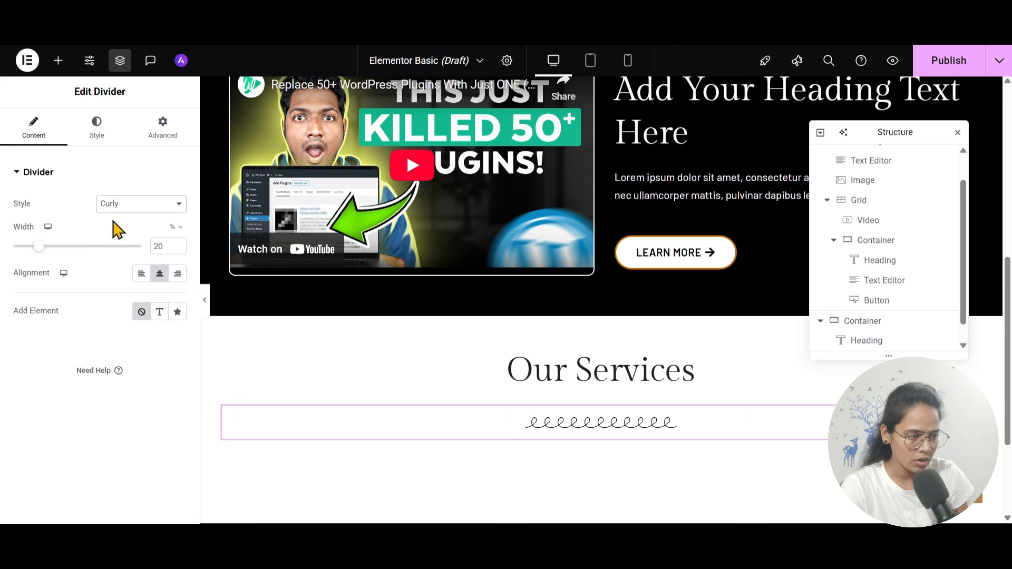
{"action": "left_click", "coordinate": [140, 178]}
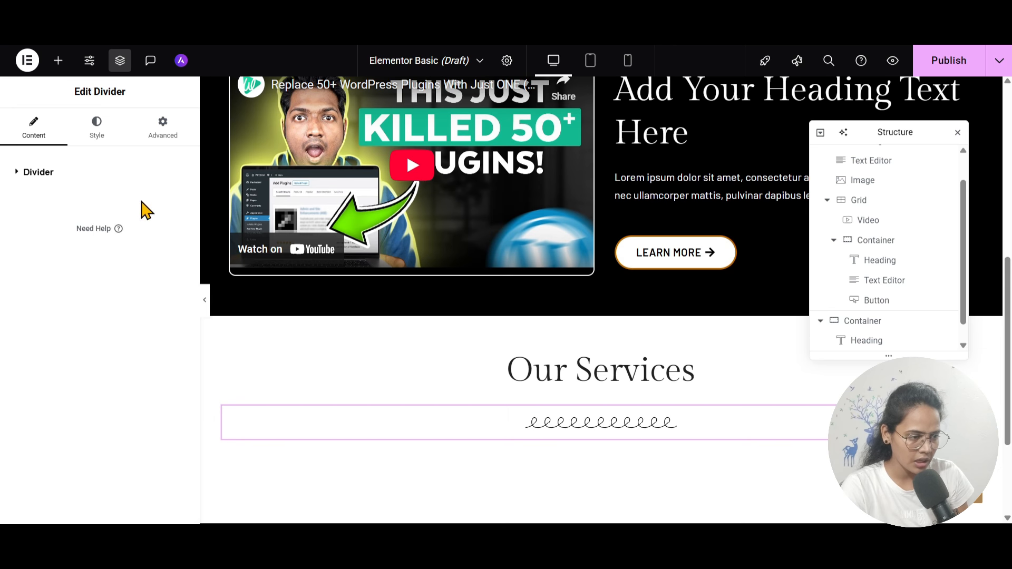
{"action": "left_click", "coordinate": [89, 179]}
Step: Change the divider's line style to Curved and open its style settings
{"action": "left_click", "coordinate": [134, 204]}
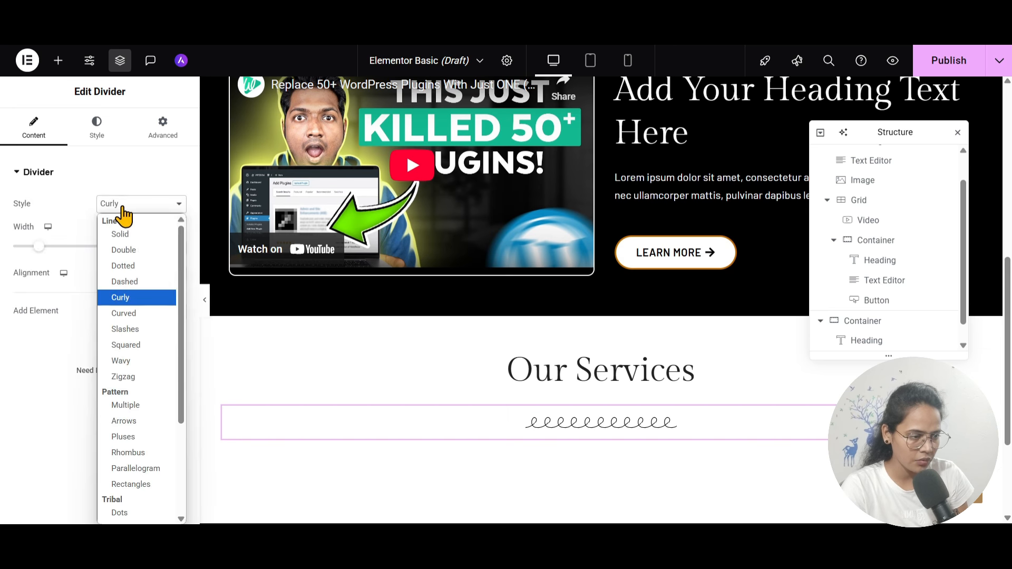
{"action": "left_click", "coordinate": [143, 316]}
{"action": "left_click", "coordinate": [113, 204]}
{"action": "left_click", "coordinate": [100, 131]}
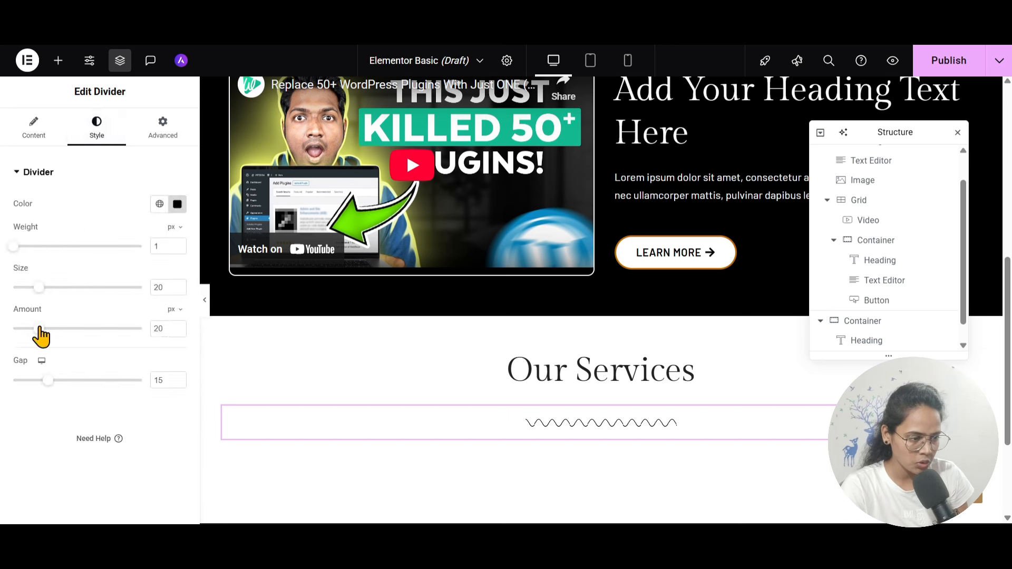
Step: Style the divider with amount 39.1 px, color Theme Alternate Brand, weight 3 px, size 16.9 and gap 2
{"action": "left_click_drag", "start_coordinate": [45, 337], "coordinate": [76, 340]}
{"action": "left_click", "coordinate": [159, 204]}
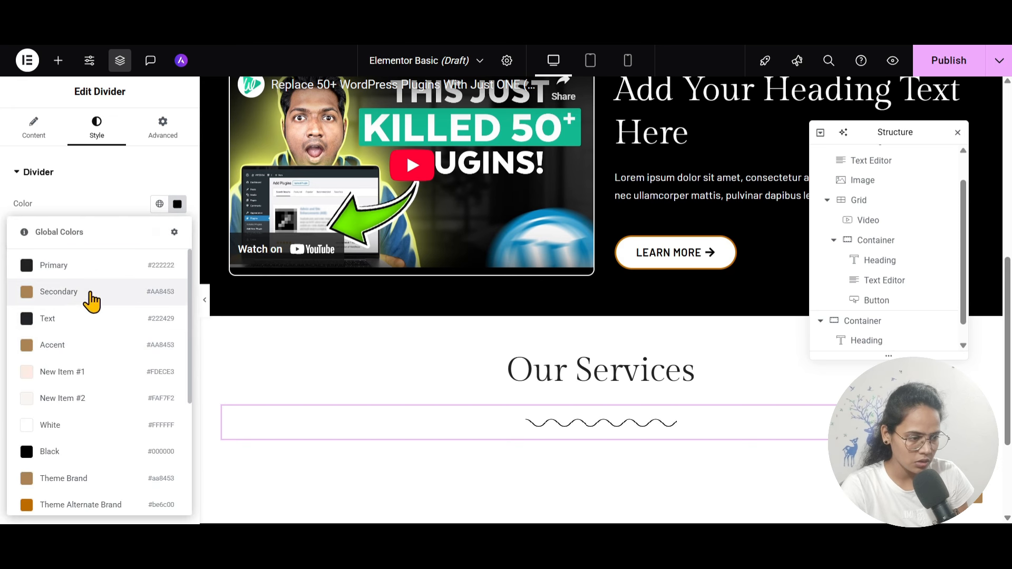
{"action": "left_click", "coordinate": [68, 505]}
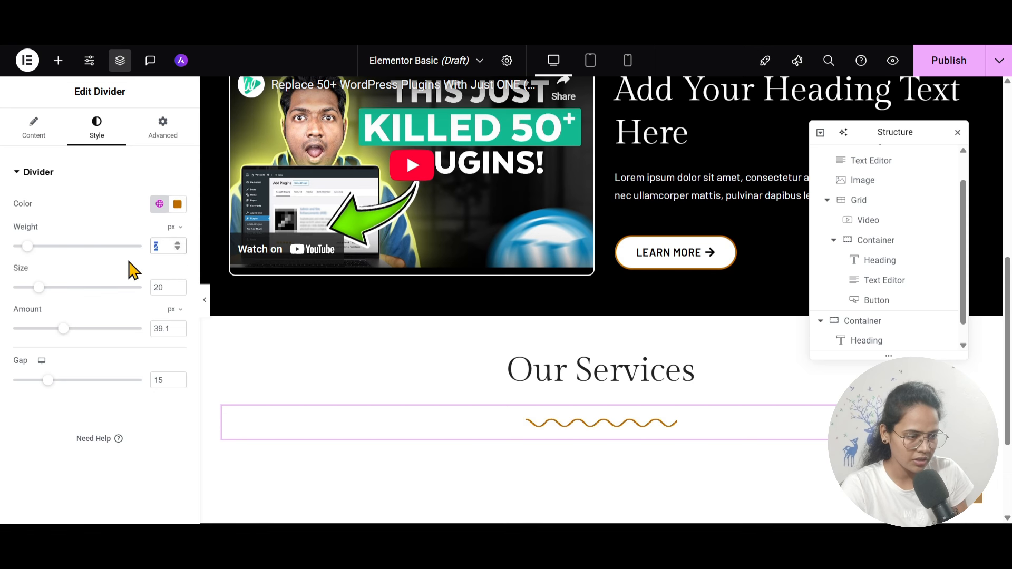
{"action": "type", "text": "3"}
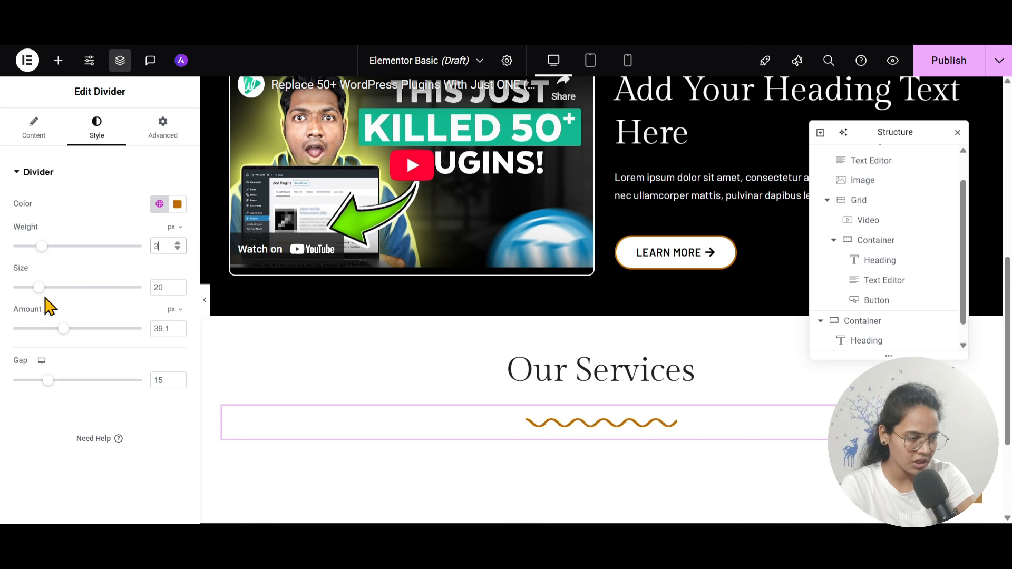
{"action": "mouse_move", "coordinate": [40, 291]}
{"action": "left_mouse_down"}
{"action": "mouse_move", "coordinate": [28, 292]}
{"action": "mouse_move", "coordinate": [37, 310]}
{"action": "left_mouse_up"}
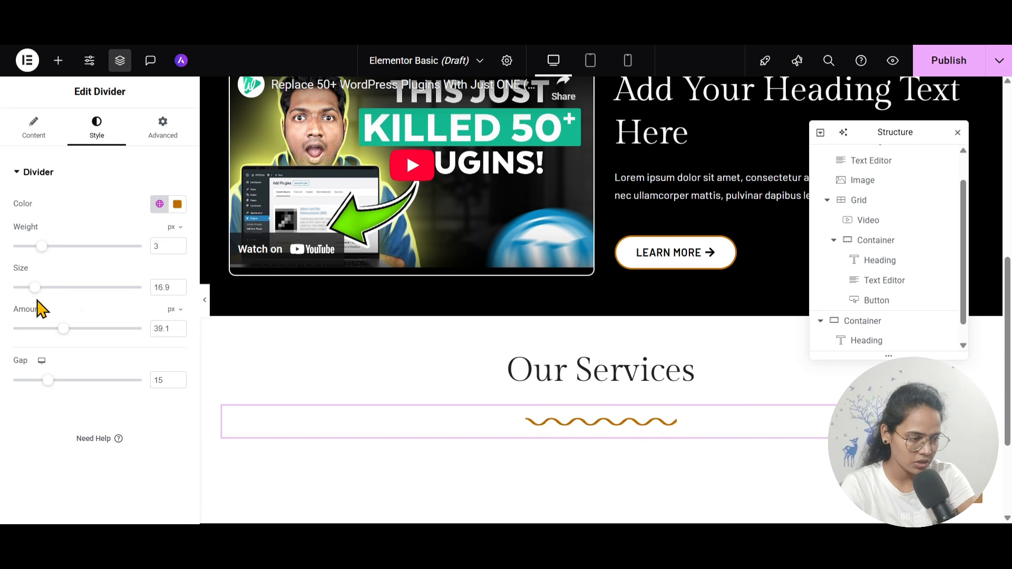
{"action": "left_click_drag", "start_coordinate": [42, 384], "coordinate": [11, 389]}
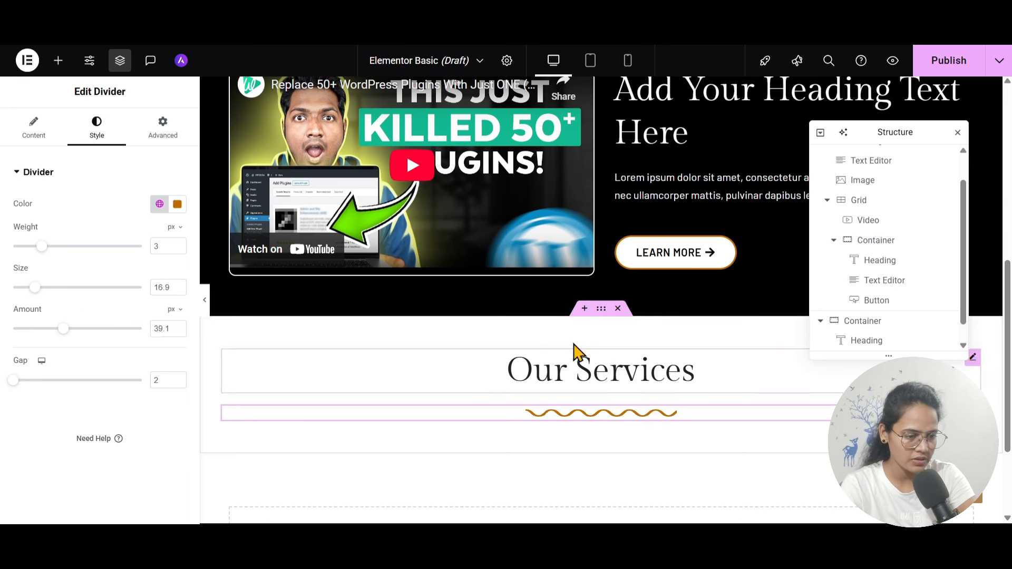
Step: Add a Spacer widget and move it between the image and the video grid in the black section
{"action": "left_click", "coordinate": [56, 67]}
{"action": "scroll", "coordinate": [125, 332], "scroll_direction": "down", "scroll_amount": 2}
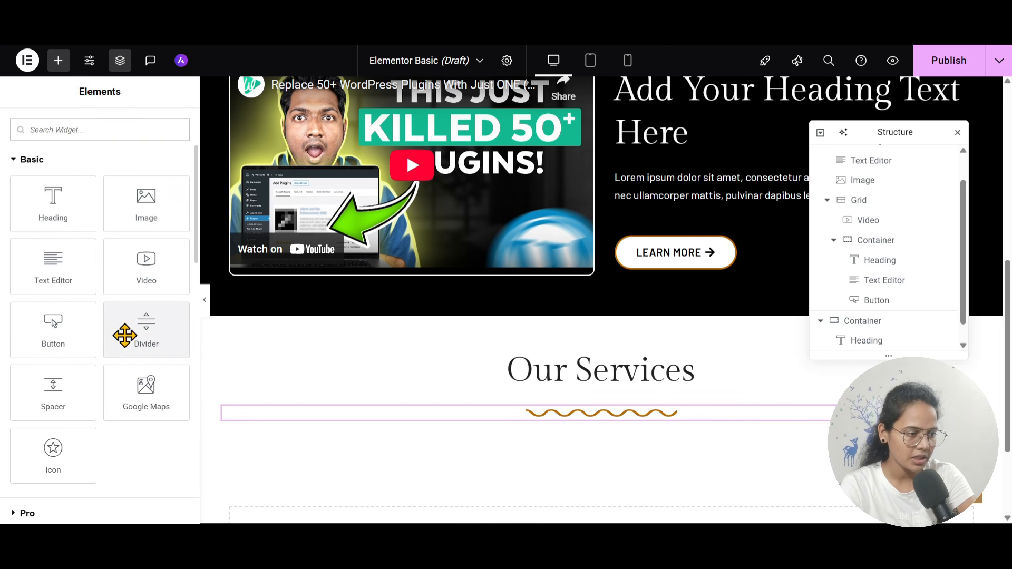
{"action": "scroll", "coordinate": [103, 438], "scroll_direction": "down", "scroll_amount": 1}
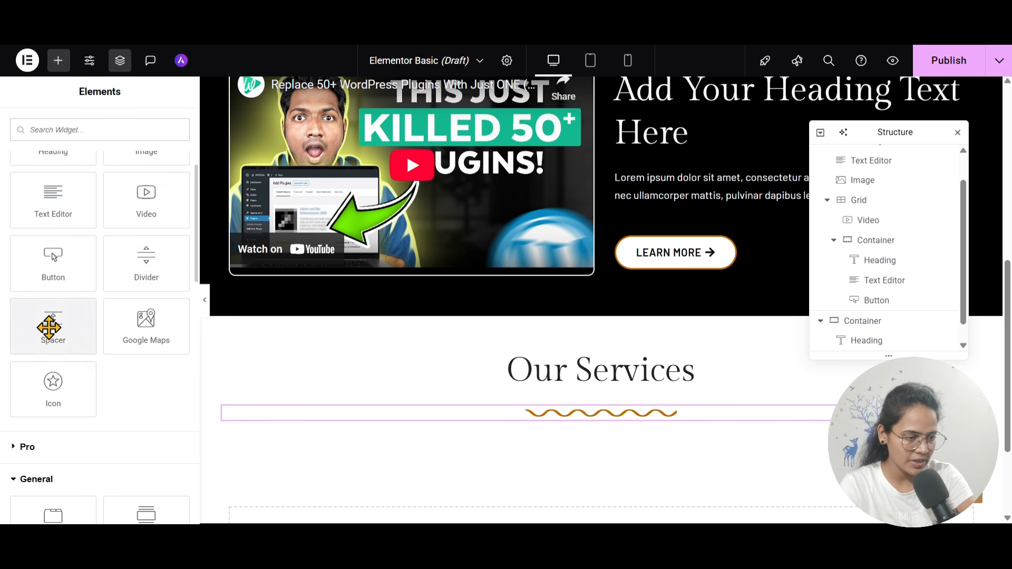
{"action": "left_click_drag", "start_coordinate": [53, 326], "coordinate": [584, 391]}
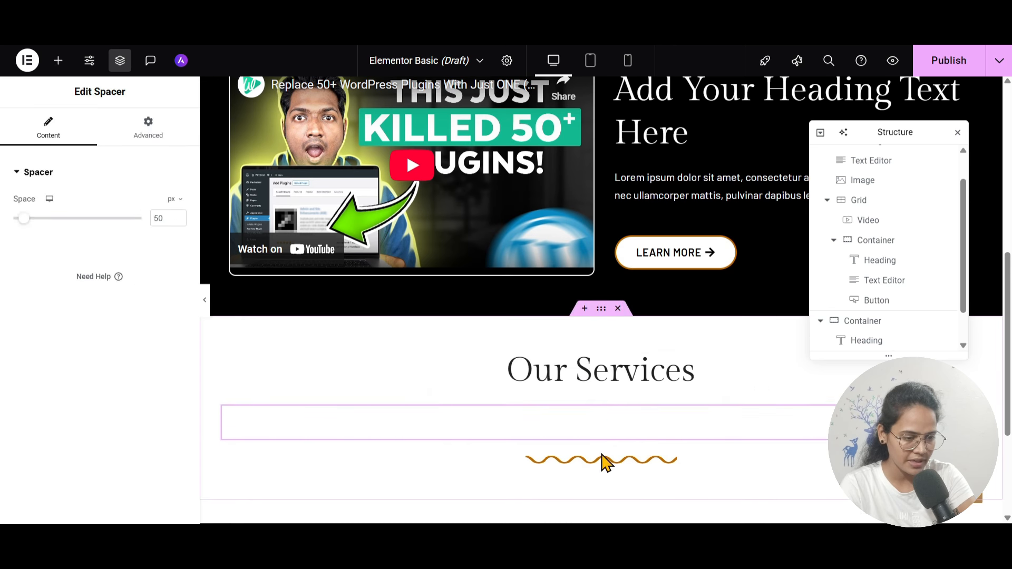
{"action": "left_click_drag", "start_coordinate": [605, 441], "coordinate": [617, 372]}
{"action": "scroll", "coordinate": [571, 427], "scroll_direction": "up", "scroll_amount": 5}
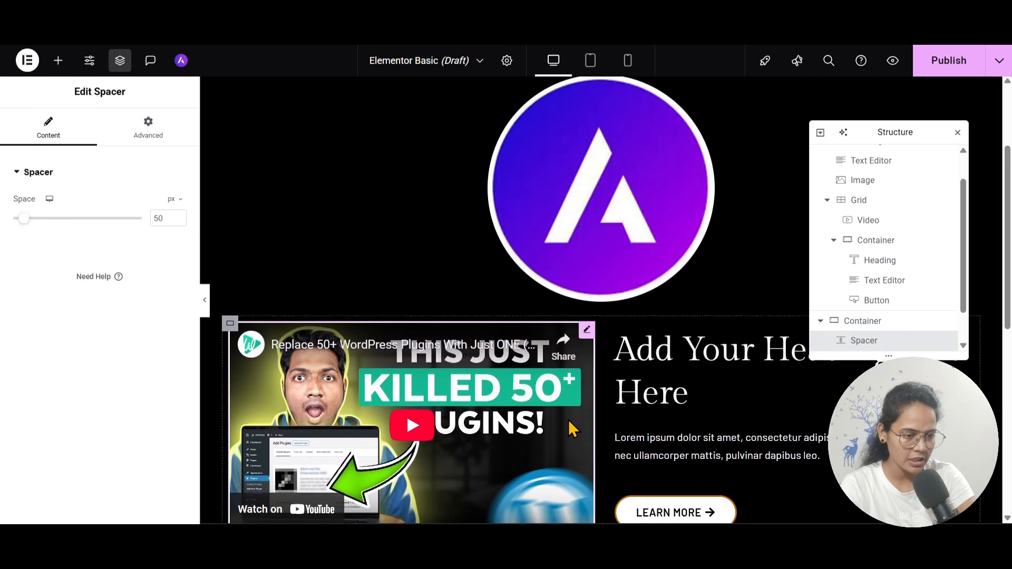
{"action": "scroll", "coordinate": [574, 443], "scroll_direction": "down", "scroll_amount": 4}
{"action": "left_click_drag", "start_coordinate": [578, 460], "coordinate": [604, 146]}
{"action": "scroll", "coordinate": [612, 295], "scroll_direction": "down", "scroll_amount": 5}
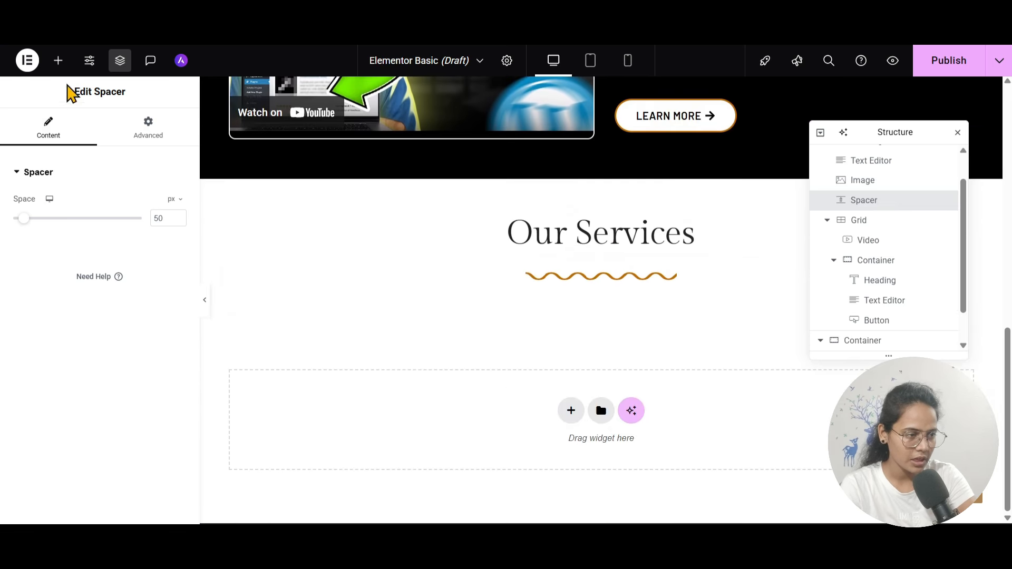
Step: Set the height of the spacer above the video grid to 47 px
{"action": "left_click", "coordinate": [59, 61]}
{"action": "scroll", "coordinate": [501, 273], "scroll_direction": "up", "scroll_amount": 6}
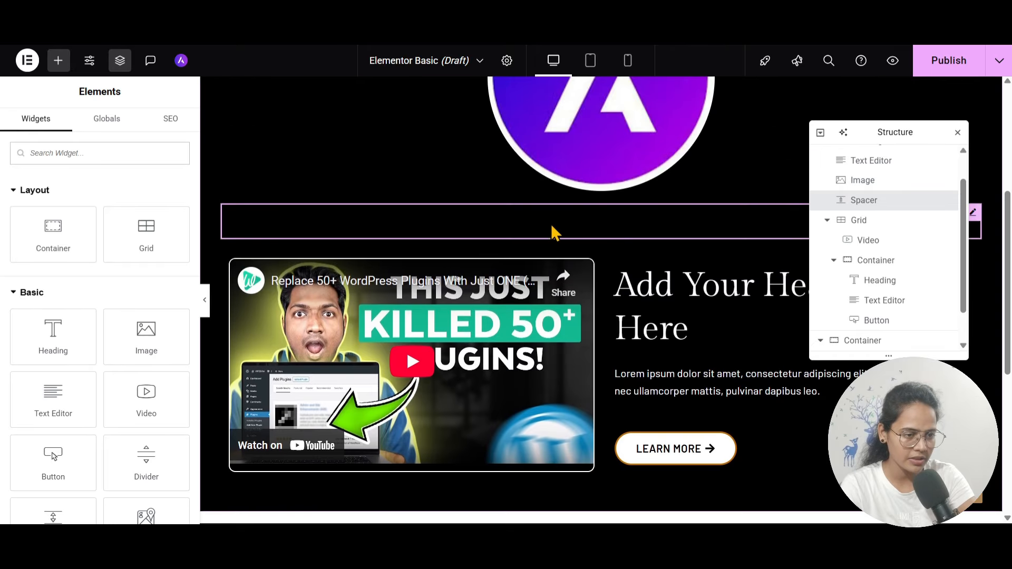
{"action": "left_click", "coordinate": [555, 232]}
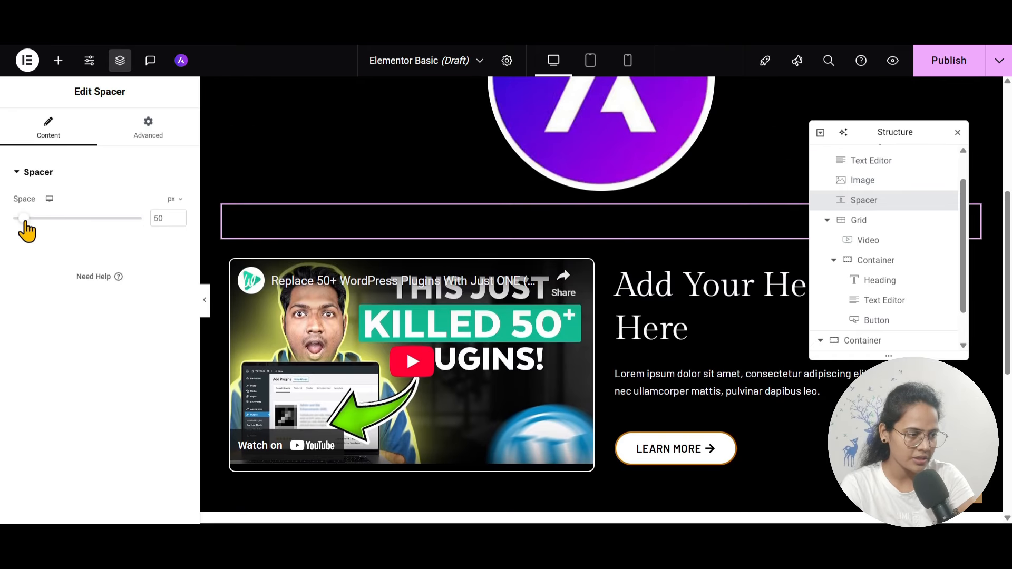
{"action": "mouse_move", "coordinate": [24, 218]}
{"action": "left_mouse_down"}
{"action": "mouse_move", "coordinate": [44, 218]}
{"action": "mouse_move", "coordinate": [23, 218]}
{"action": "left_mouse_up"}
Step: Add a Google Maps widget below the "Our Services" divider and set its location to "Kolkata, West Bengal"
{"action": "scroll", "coordinate": [536, 341], "scroll_direction": "down", "scroll_amount": 6}
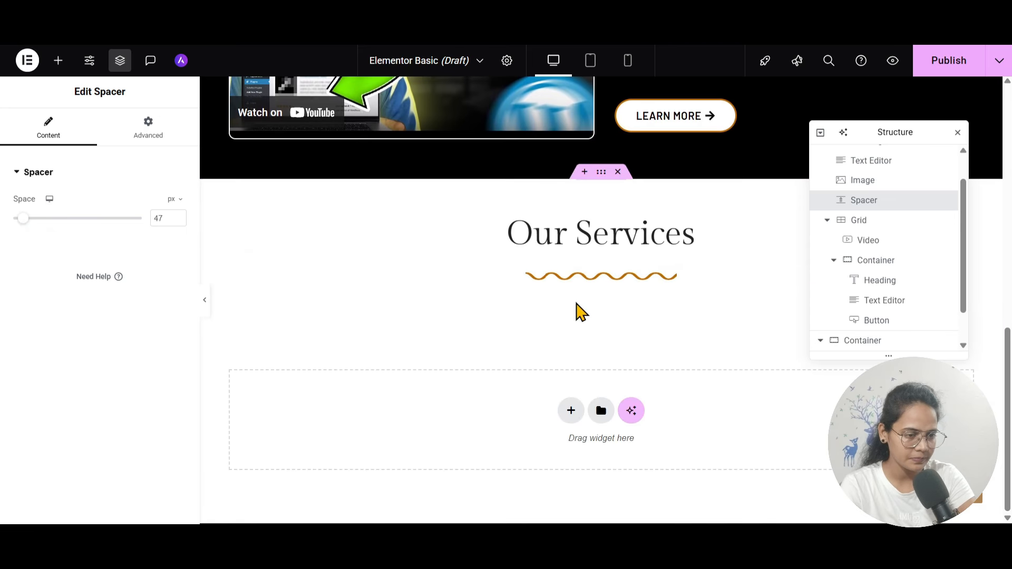
{"action": "left_click", "coordinate": [59, 63]}
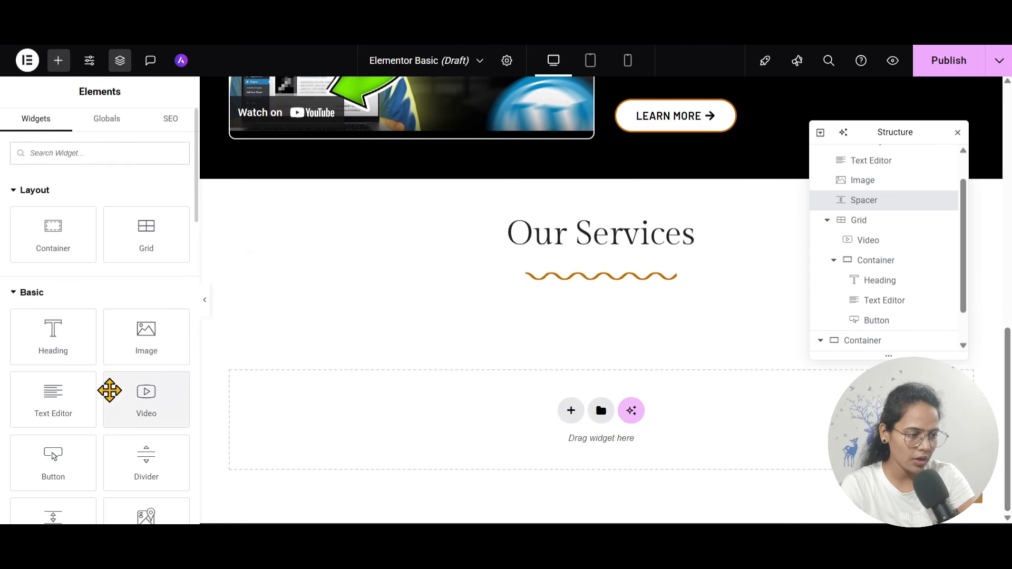
{"action": "scroll", "coordinate": [108, 393], "scroll_direction": "down", "scroll_amount": 3}
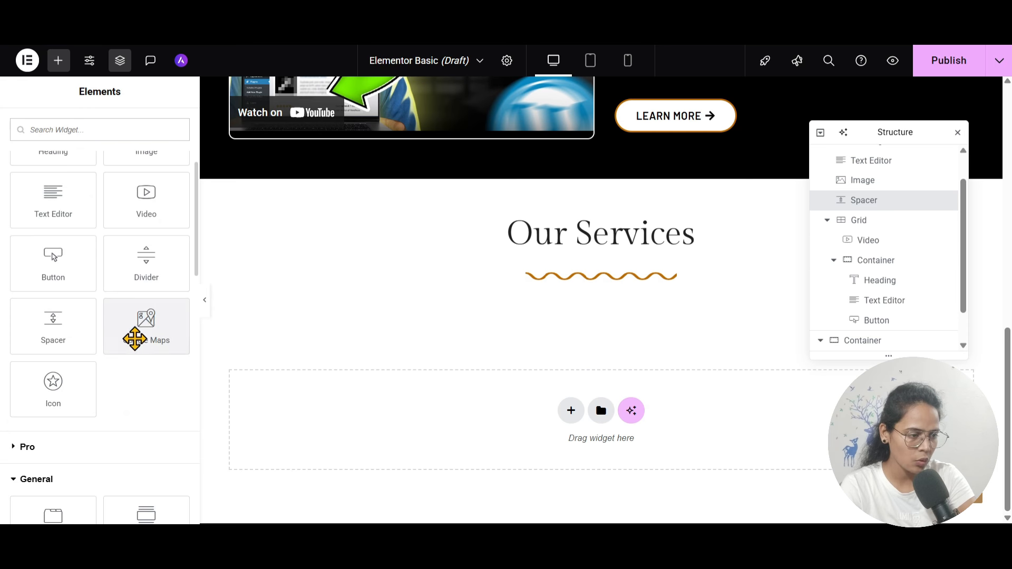
{"action": "left_click_drag", "start_coordinate": [135, 338], "coordinate": [601, 289]}
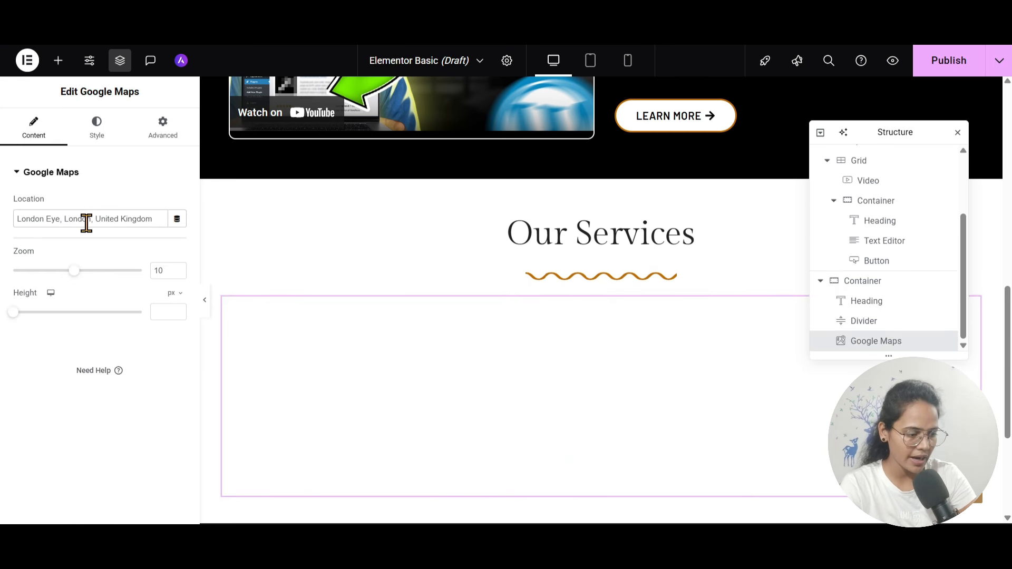
{"action": "triple_click", "coordinate": [86, 222]}
{"action": "type", "text": "Kolkata"}
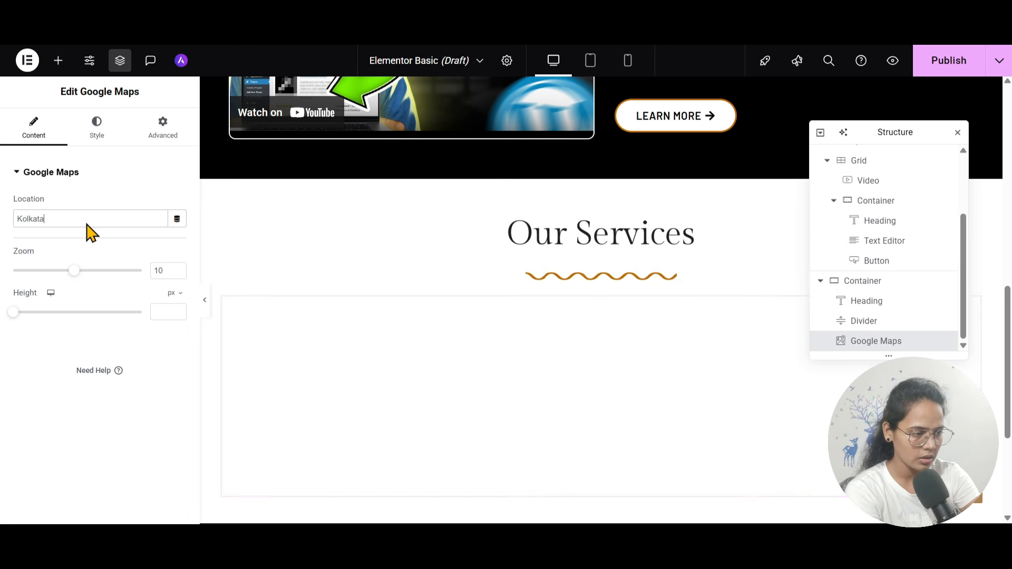
{"action": "type", "text": ", West "}
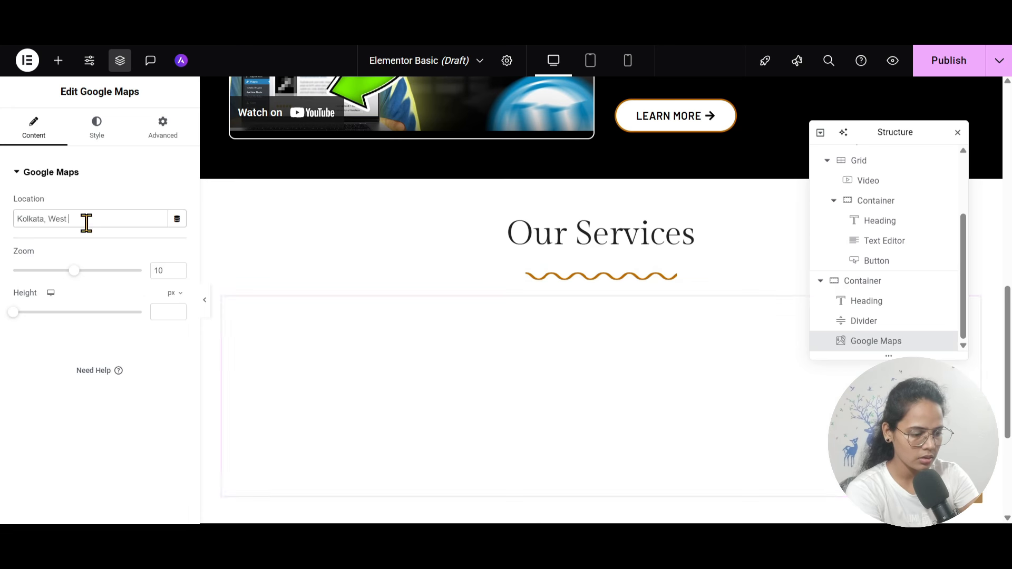
{"action": "type", "text": "Bengal"}
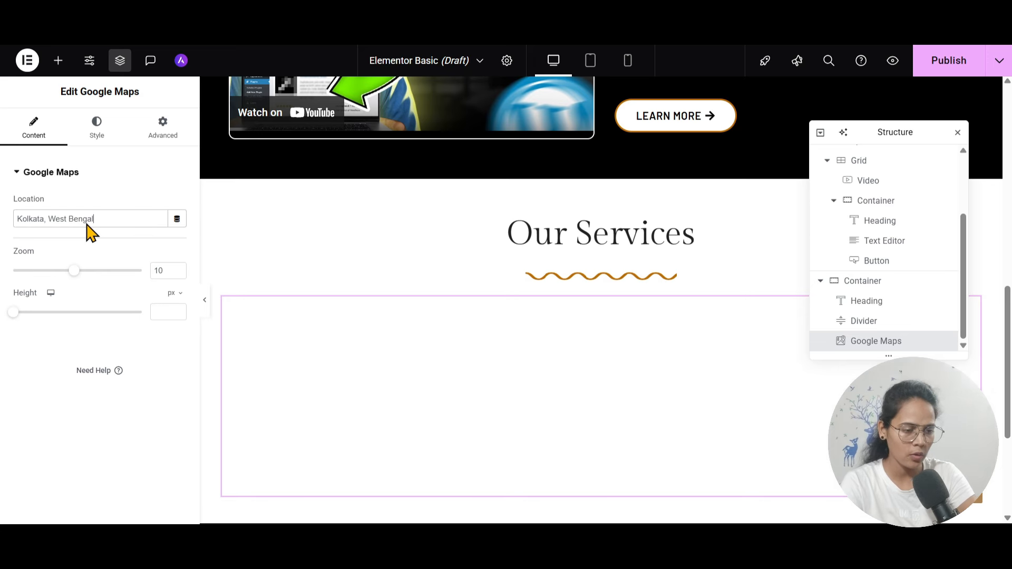
Step: Set the map's zoom to 15 and its height to 500 px
{"action": "left_click_drag", "start_coordinate": [74, 271], "coordinate": [80, 271]}
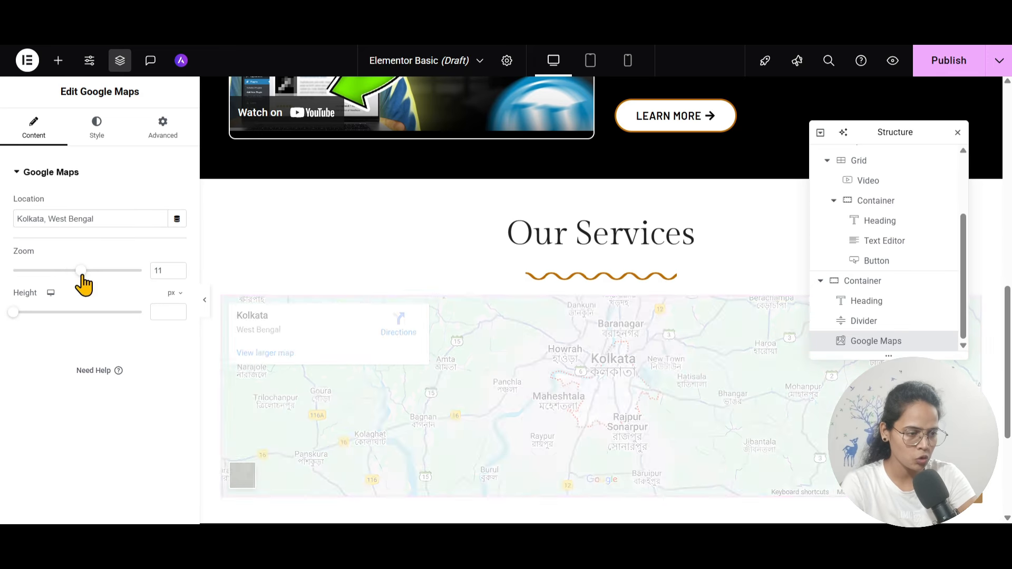
{"action": "double_click", "coordinate": [157, 270]}
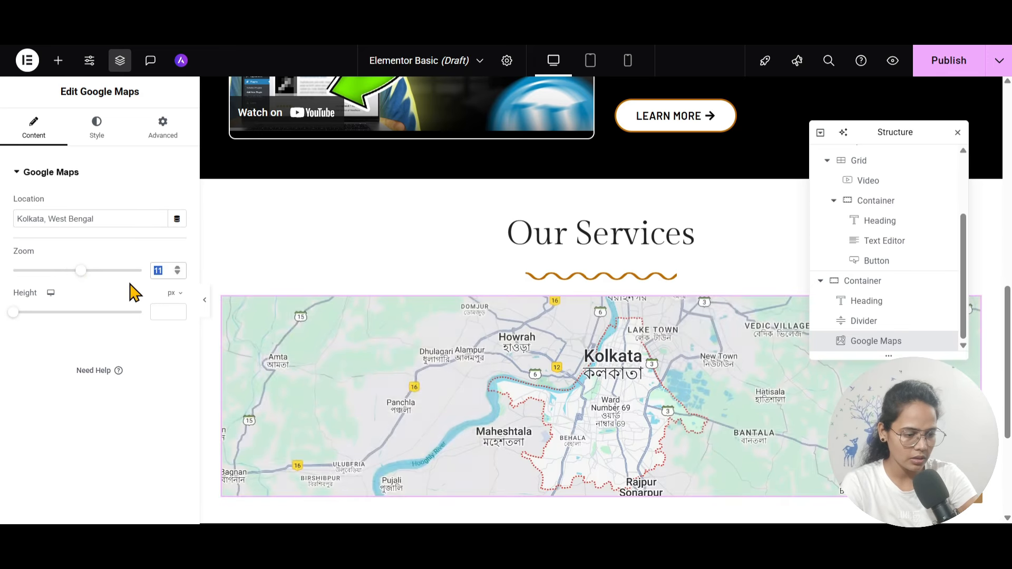
{"action": "type", "text": "15"}
{"action": "left_click", "coordinate": [150, 318]}
{"action": "type", "text": "500"}
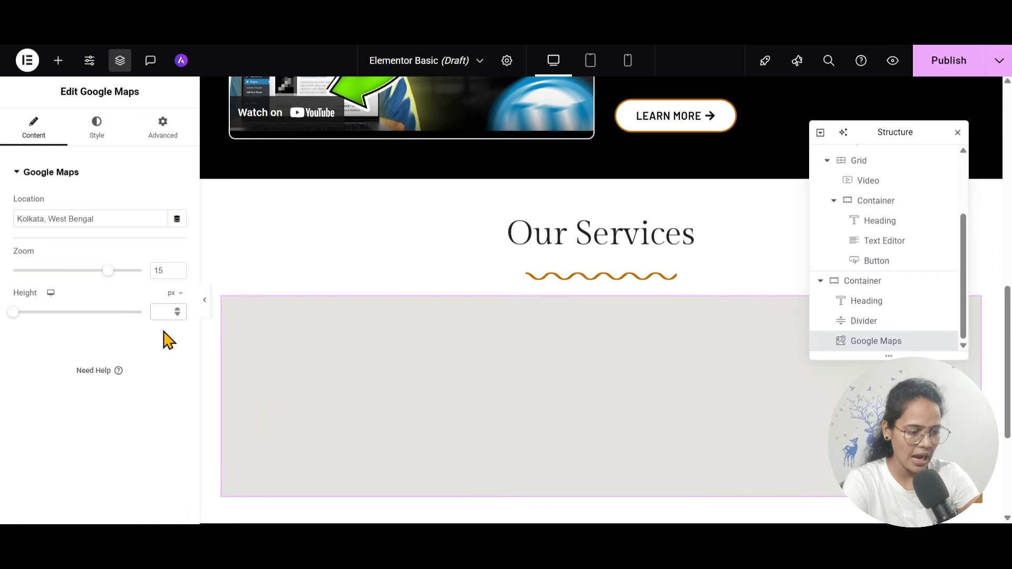
{"action": "scroll", "coordinate": [520, 347], "scroll_direction": "down", "scroll_amount": 4}
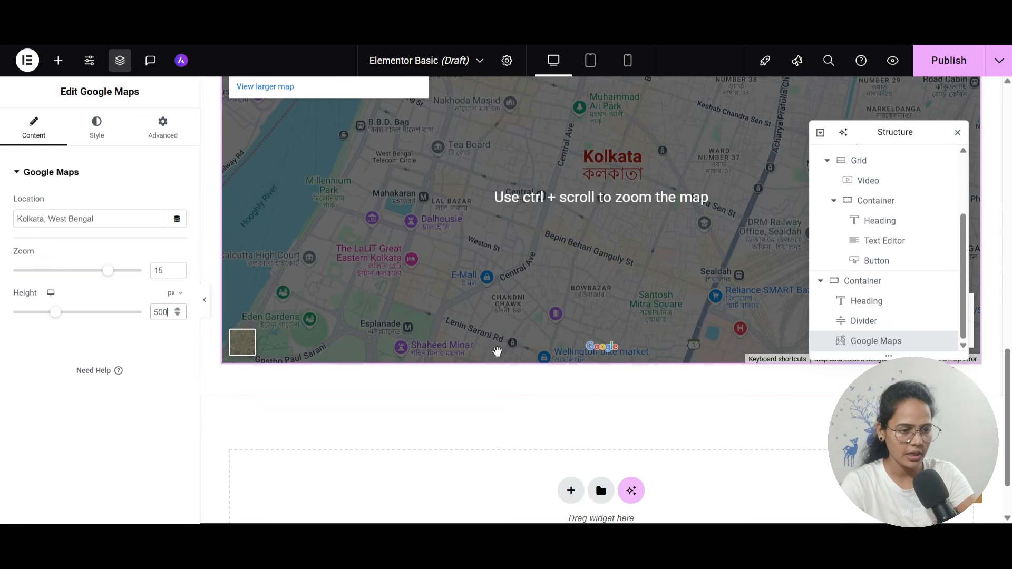
{"action": "scroll", "coordinate": [519, 347], "scroll_direction": "up", "scroll_amount": 3}
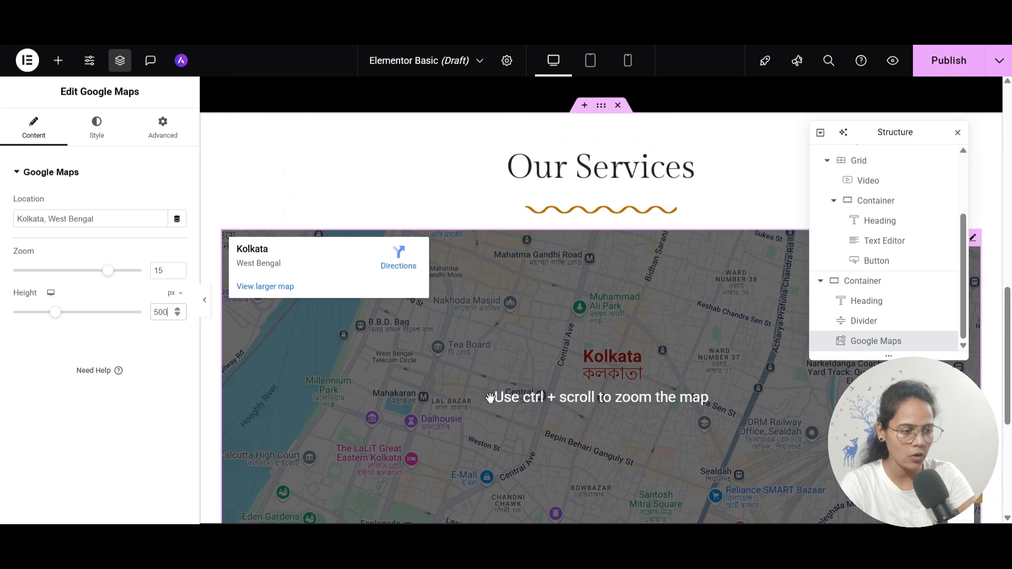
Step: Place an Icon widget above the "Our Services" heading and replace its star with the Users icon, searching for "user"
{"action": "left_click", "coordinate": [58, 60]}
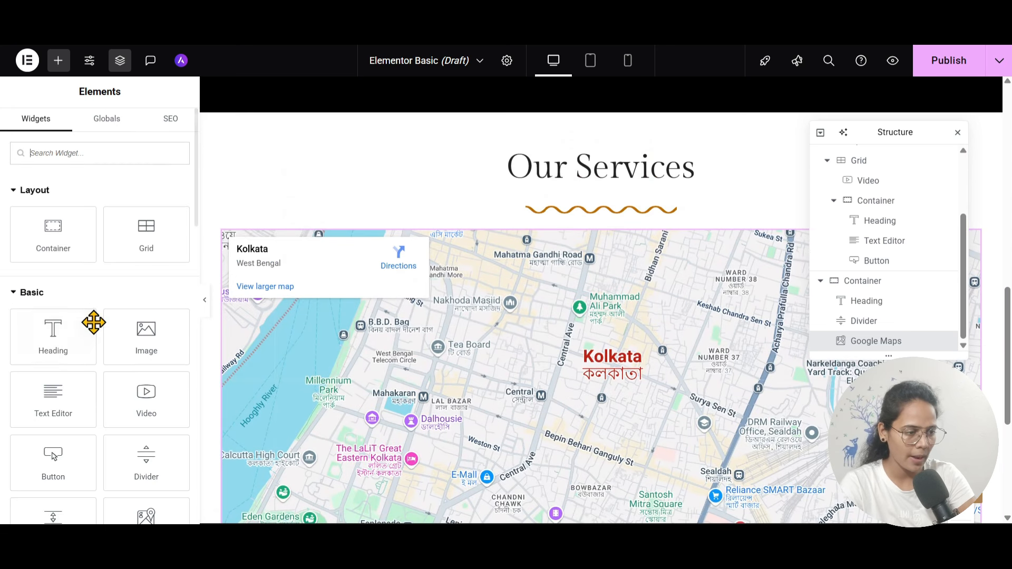
{"action": "scroll", "coordinate": [93, 322], "scroll_direction": "down", "scroll_amount": 4}
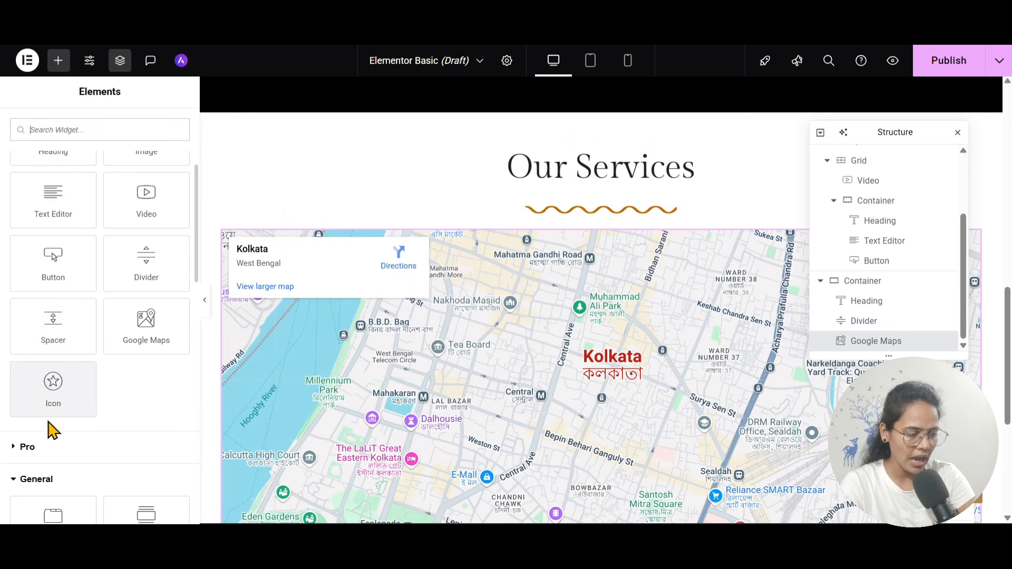
{"action": "left_click_drag", "start_coordinate": [50, 397], "coordinate": [593, 158]}
{"action": "left_click", "coordinate": [83, 243]}
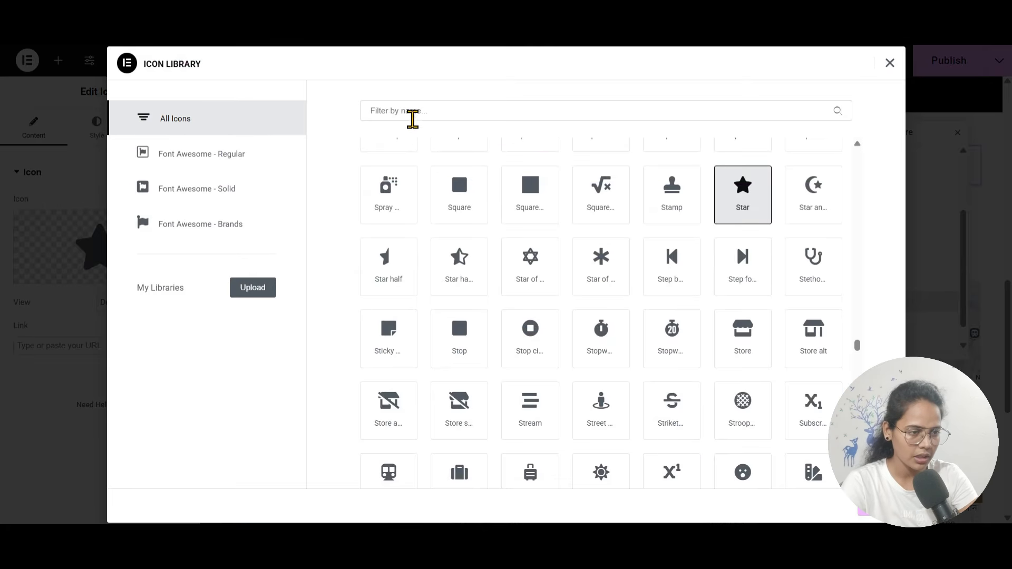
{"action": "left_click", "coordinate": [414, 111]}
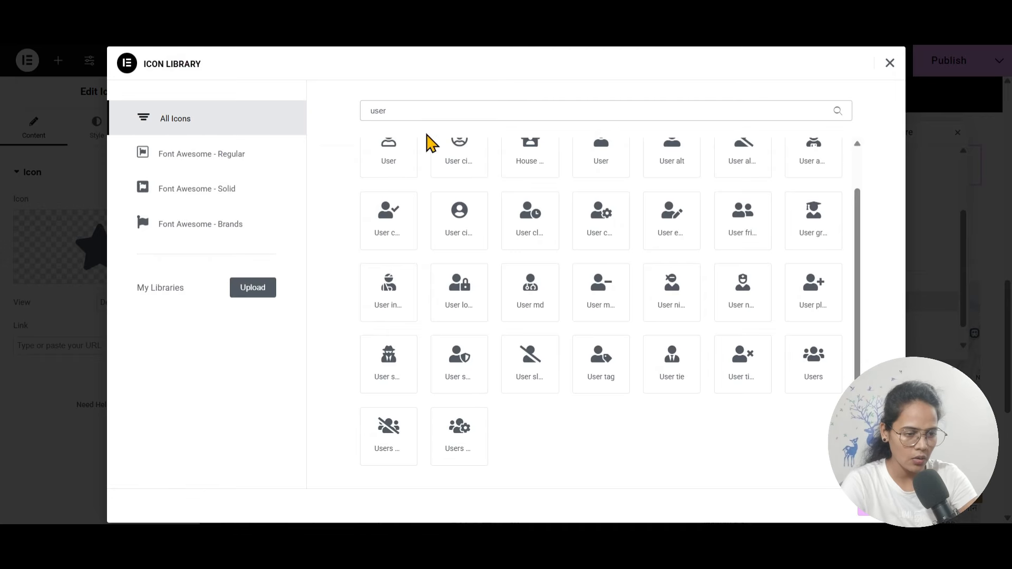
{"action": "left_click", "coordinate": [810, 368]}
{"action": "left_click", "coordinate": [875, 511]}
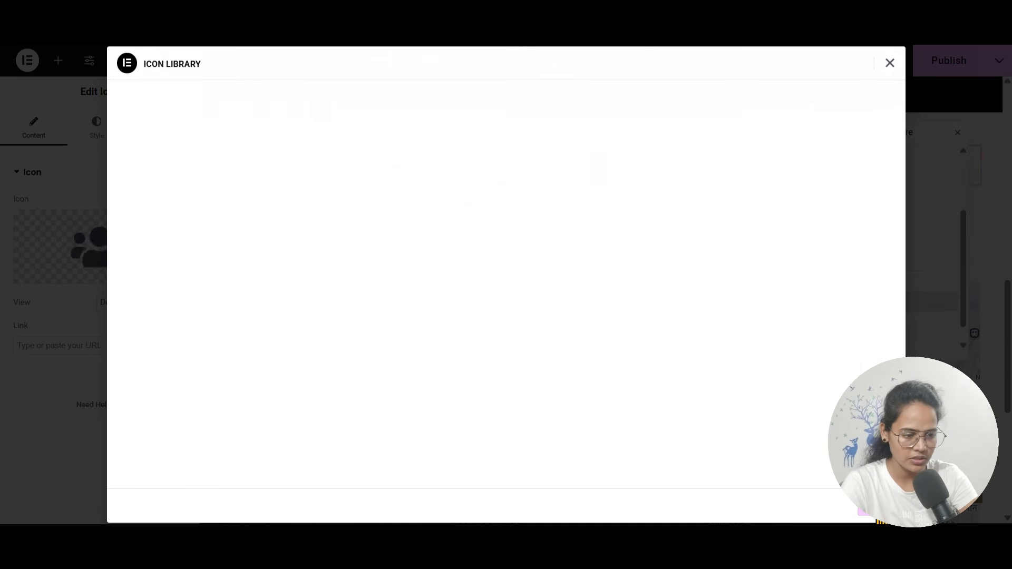
Step: Color the Users icon with Theme Alternate Brand and set its size to 44 px
{"action": "left_click", "coordinate": [93, 132]}
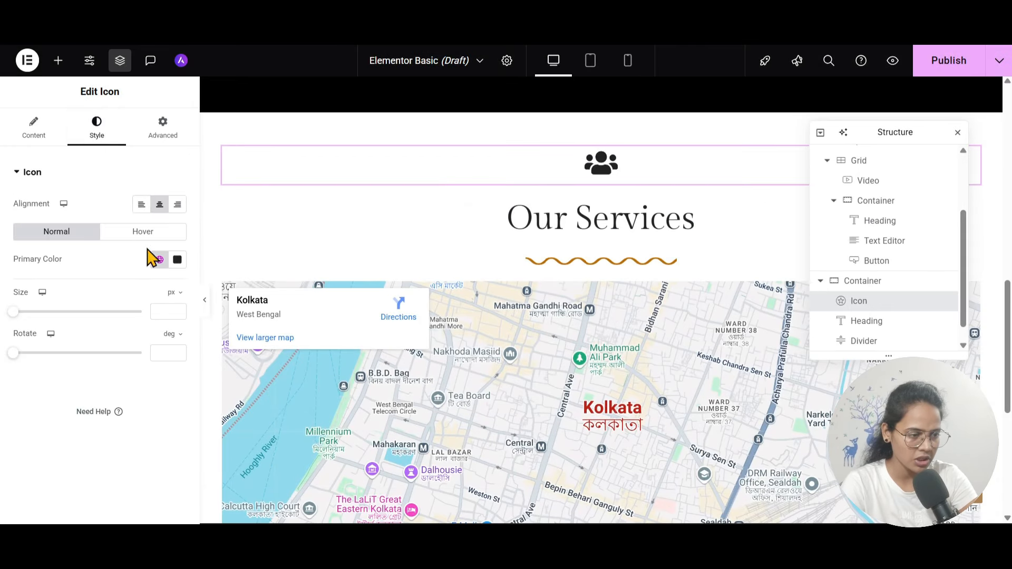
{"action": "left_click", "coordinate": [158, 259]}
{"action": "scroll", "coordinate": [84, 453], "scroll_direction": "down", "scroll_amount": 5}
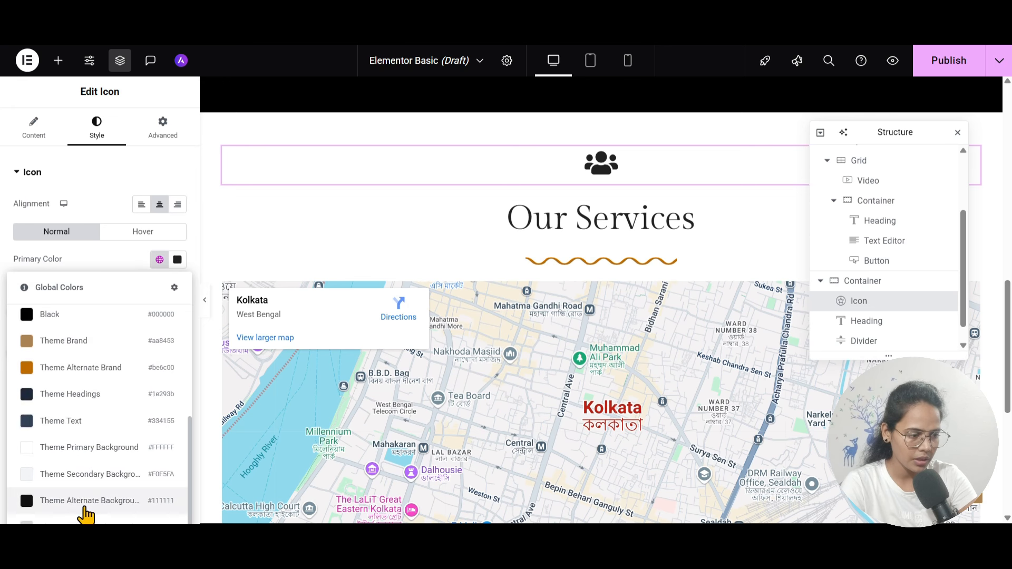
{"action": "left_click", "coordinate": [71, 335]}
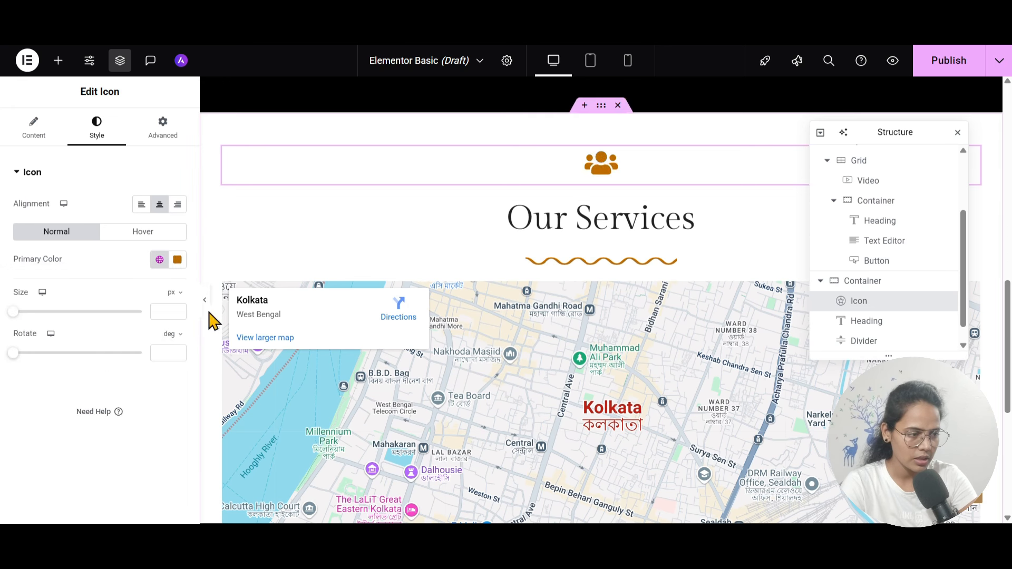
{"action": "left_click_drag", "start_coordinate": [16, 313], "coordinate": [30, 313]}
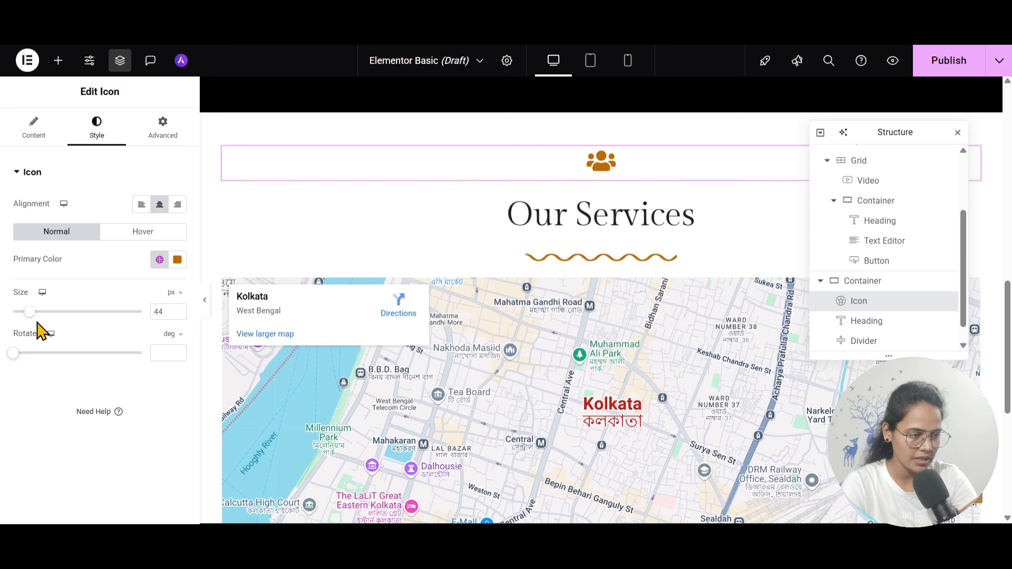
Step: Set the Users icon's view to Stacked with a Circle shape, trying the Square shape first
{"action": "left_click", "coordinate": [34, 127]}
{"action": "left_click", "coordinate": [119, 304]}
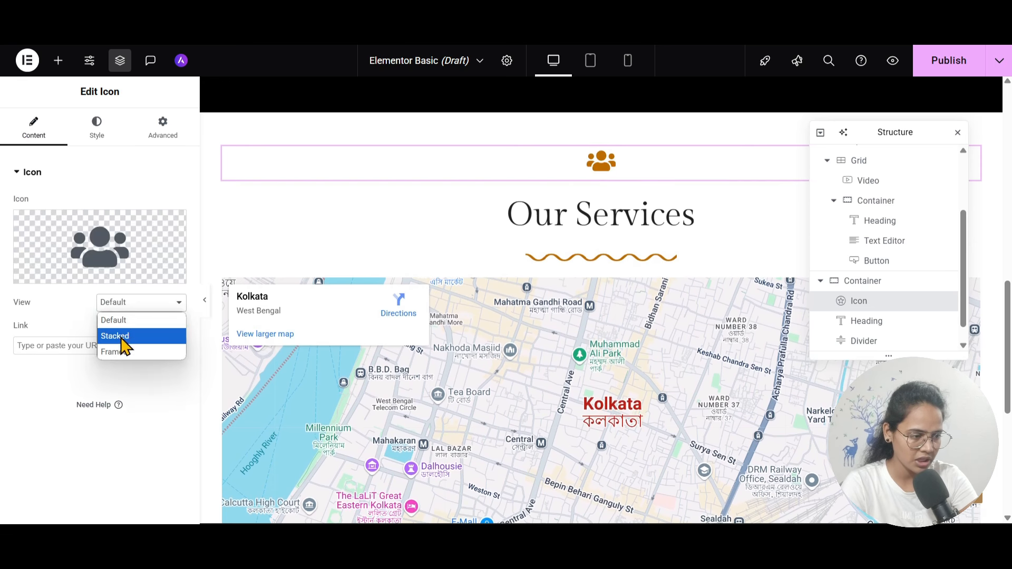
{"action": "left_click", "coordinate": [123, 335]}
{"action": "left_click", "coordinate": [131, 332]}
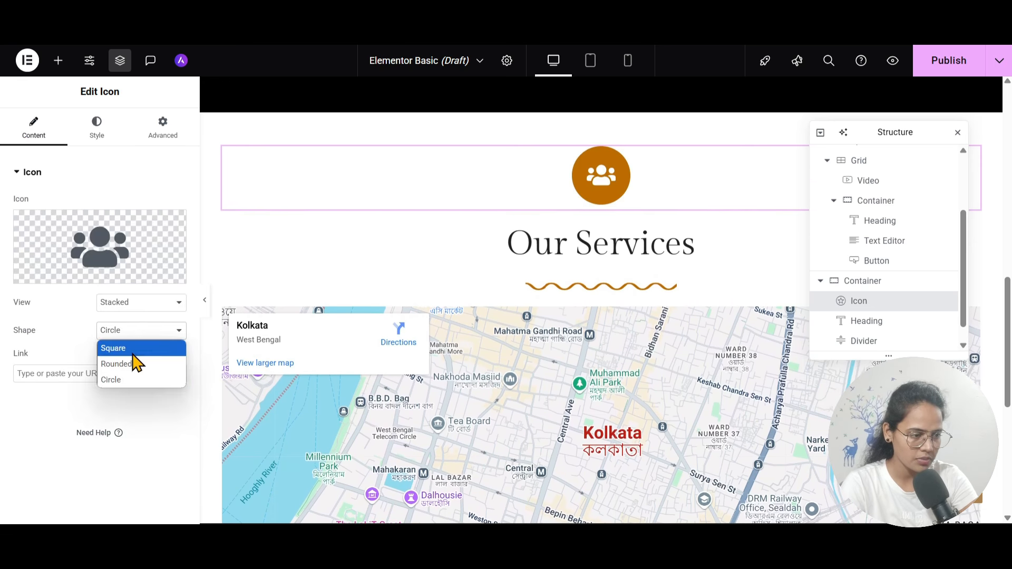
{"action": "left_click", "coordinate": [133, 347]}
{"action": "left_click", "coordinate": [132, 335]}
{"action": "left_click", "coordinate": [120, 379]}
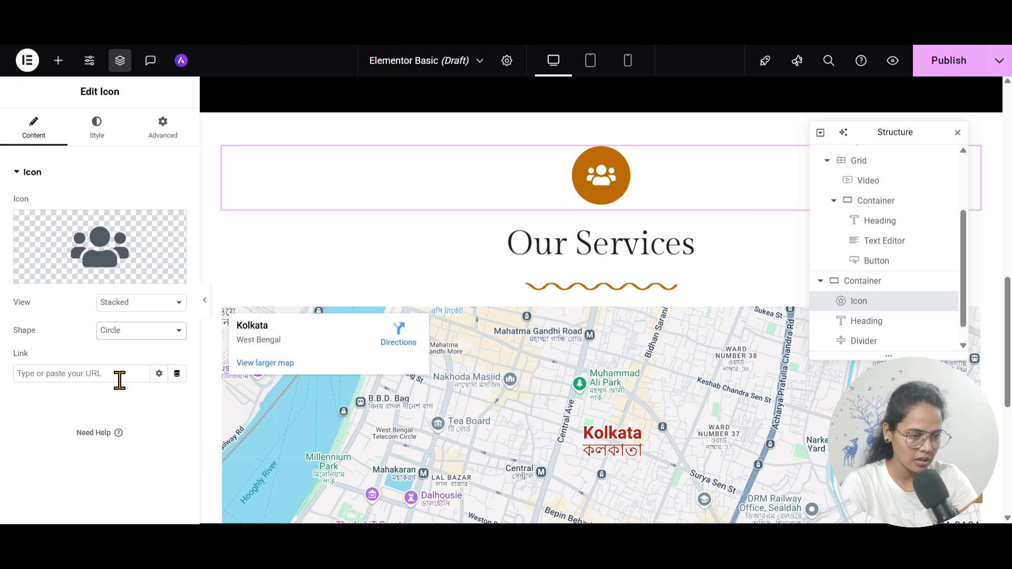
Step: Try the Framed view on the Users icon, restore the Stacked view and slightly reduce the icon's size
{"action": "left_click", "coordinate": [135, 311]}
{"action": "left_click", "coordinate": [129, 351]}
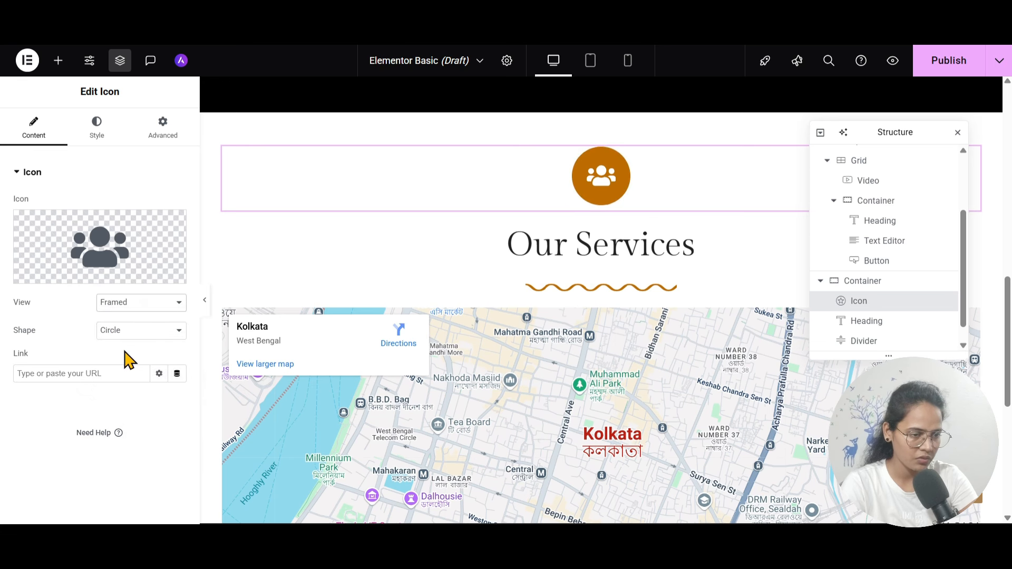
{"action": "left_click", "coordinate": [129, 309]}
{"action": "left_click", "coordinate": [120, 337]}
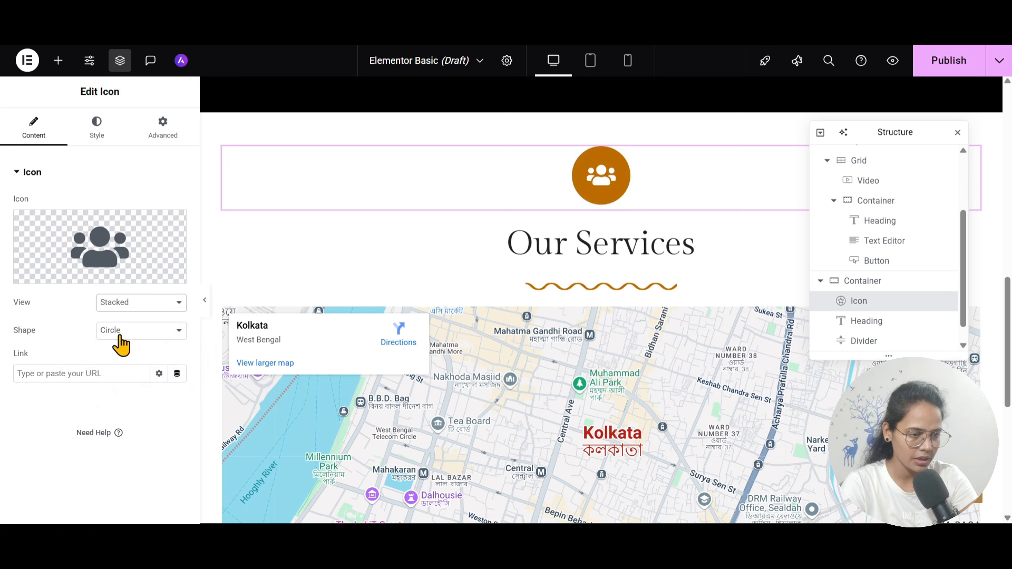
{"action": "left_click", "coordinate": [99, 136]}
{"action": "left_click_drag", "start_coordinate": [35, 348], "coordinate": [27, 350]}
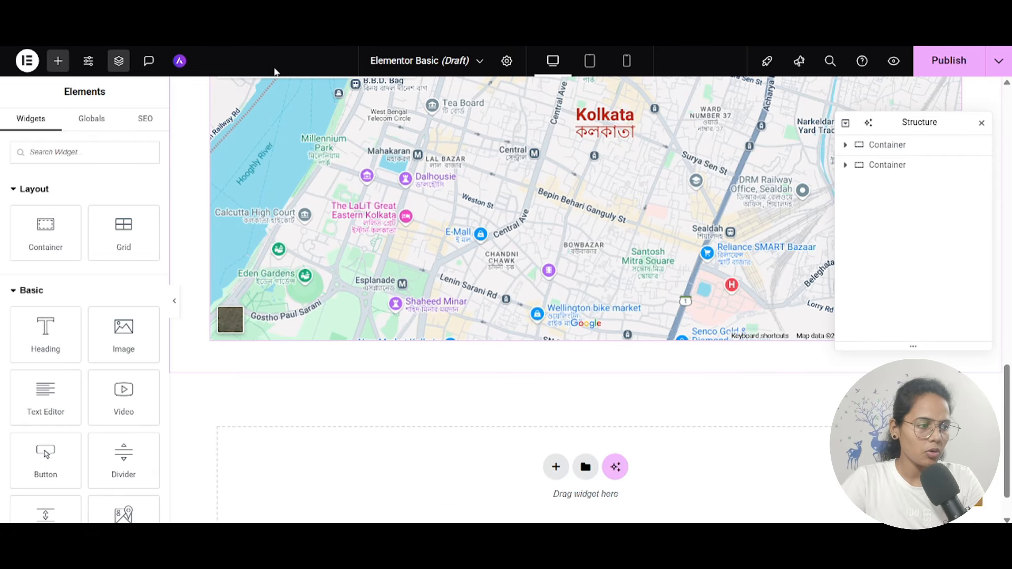
Step: Add a new single-column Flexbox container with downward direction below the map section
{"action": "scroll", "coordinate": [92, 354], "scroll_direction": "down", "scroll_amount": 8}
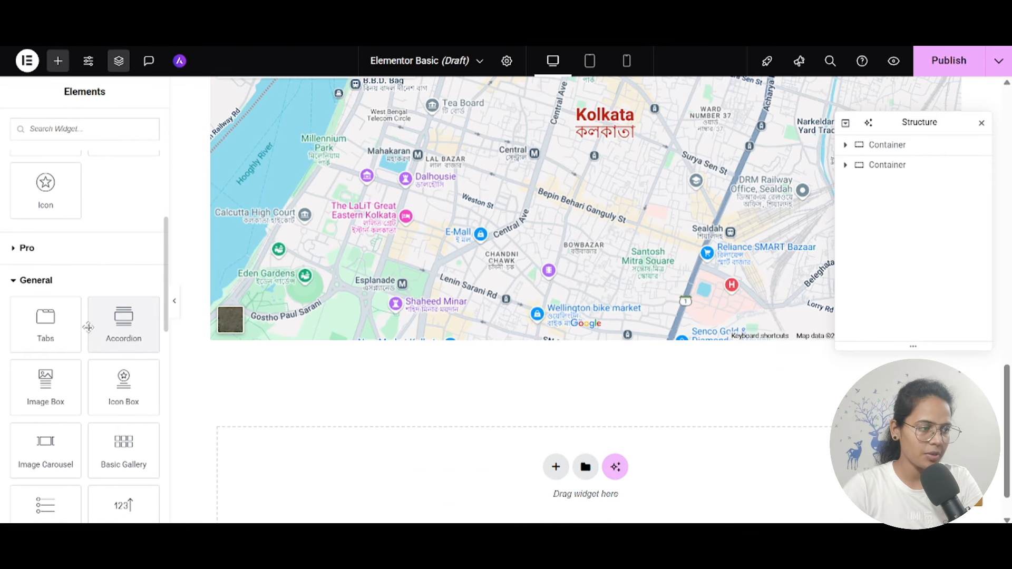
{"action": "scroll", "coordinate": [582, 354], "scroll_direction": "down", "scroll_amount": 1}
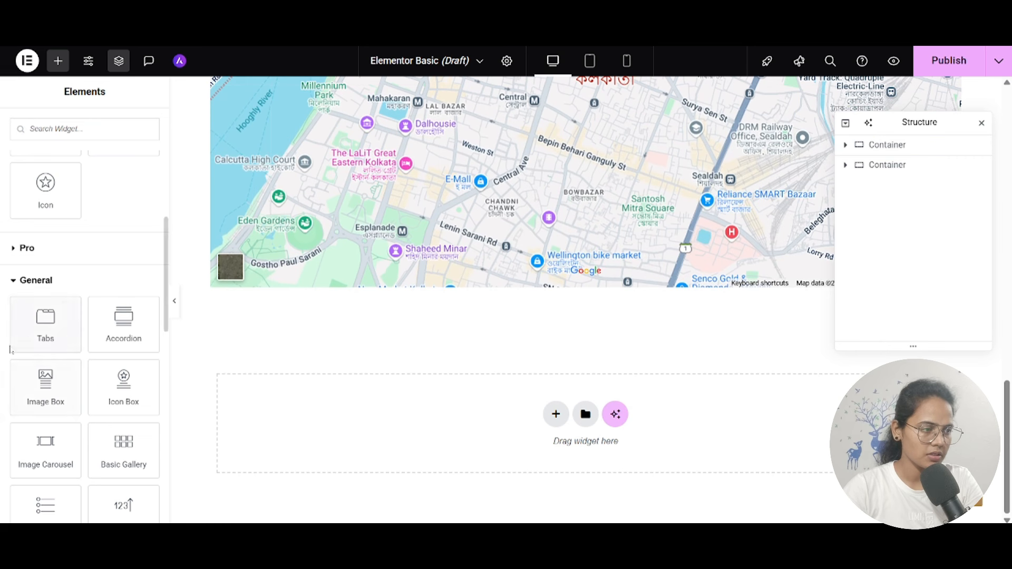
{"action": "left_click", "coordinate": [560, 417]}
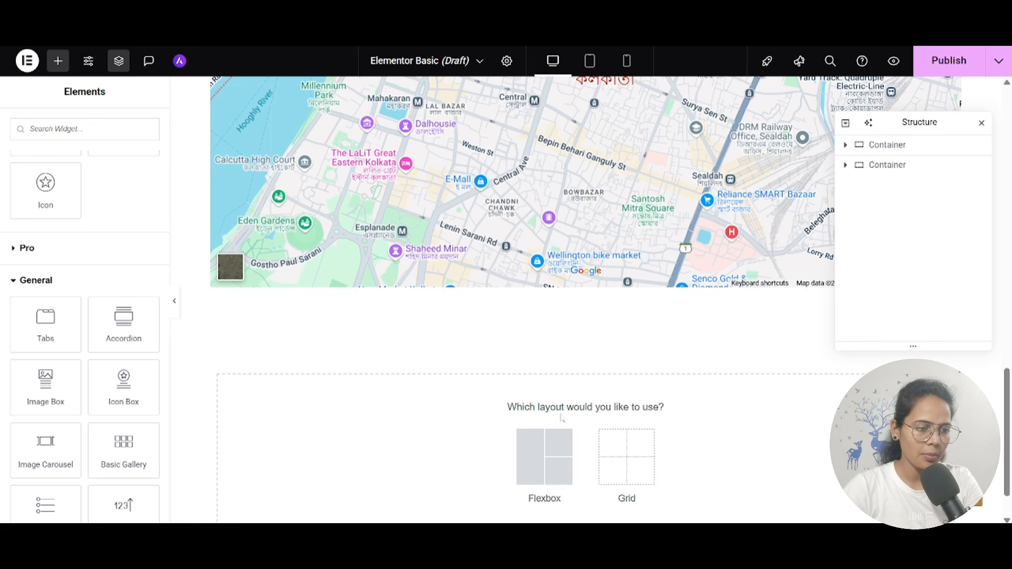
{"action": "left_click", "coordinate": [542, 452]}
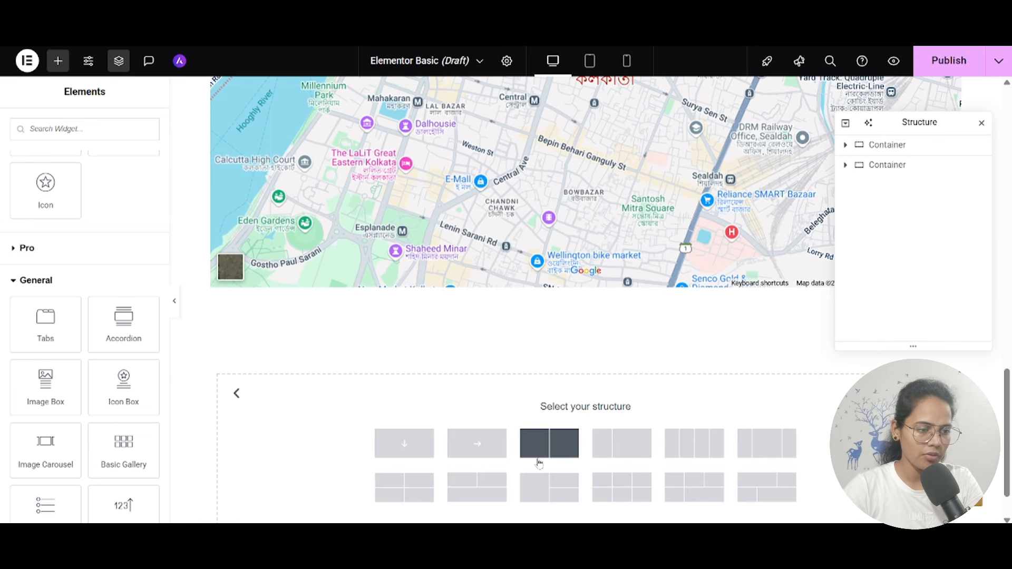
{"action": "left_click", "coordinate": [404, 444]}
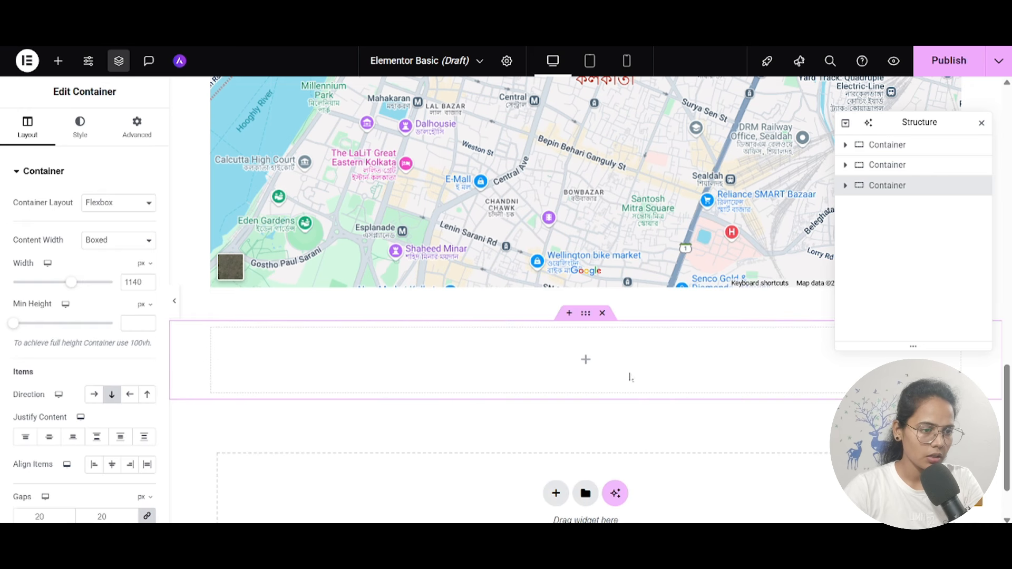
Step: Place a Tabs widget in the new empty container below the map section
{"action": "left_click", "coordinate": [585, 360]}
{"action": "scroll", "coordinate": [46, 390], "scroll_direction": "down", "scroll_amount": 8}
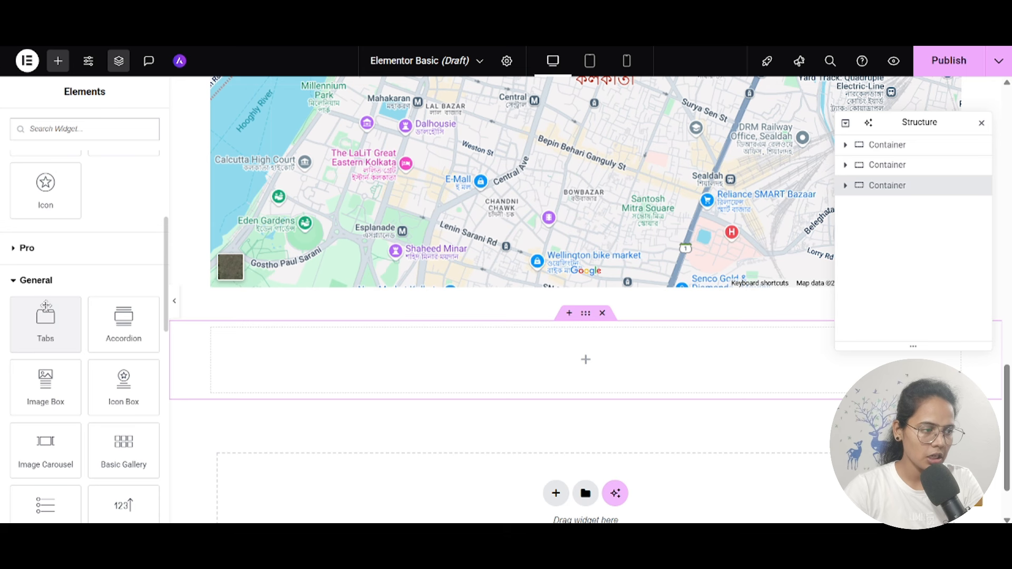
{"action": "left_click_drag", "start_coordinate": [40, 325], "coordinate": [346, 366]}
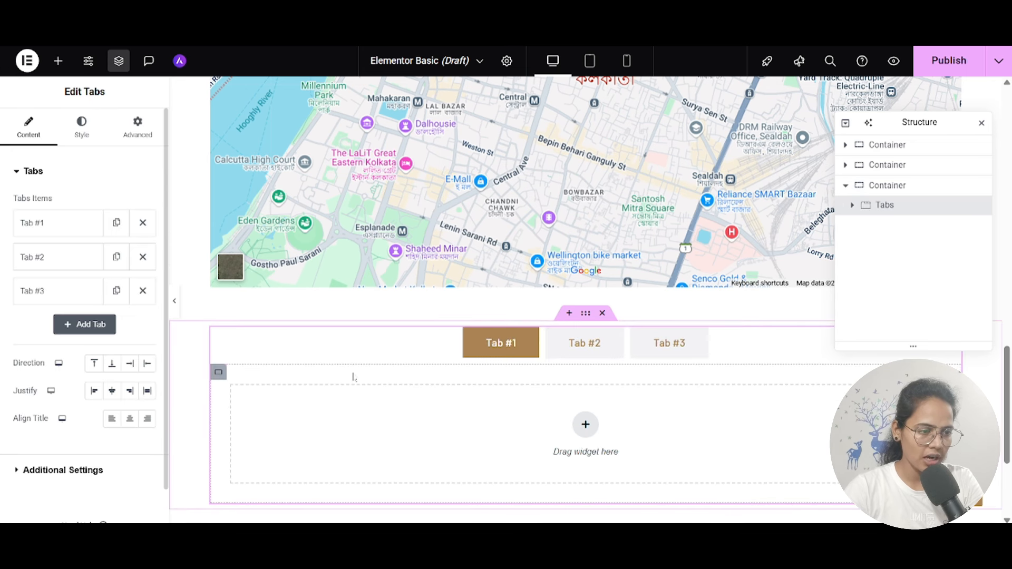
Step: Switch through the three tabs to preview them and duplicate Tab #3 twice
{"action": "left_click", "coordinate": [567, 353]}
{"action": "left_click", "coordinate": [659, 357]}
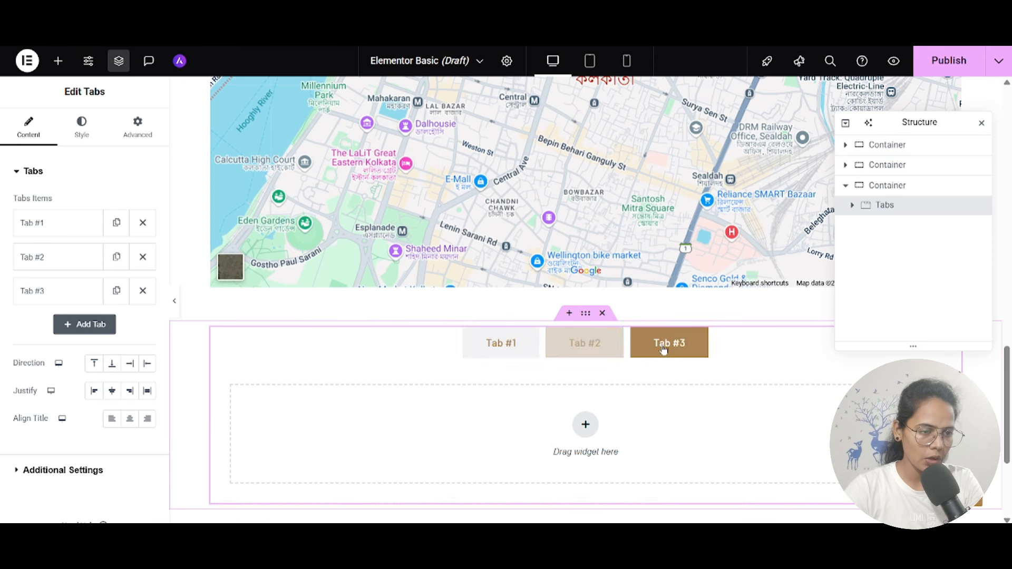
{"action": "left_click", "coordinate": [505, 355]}
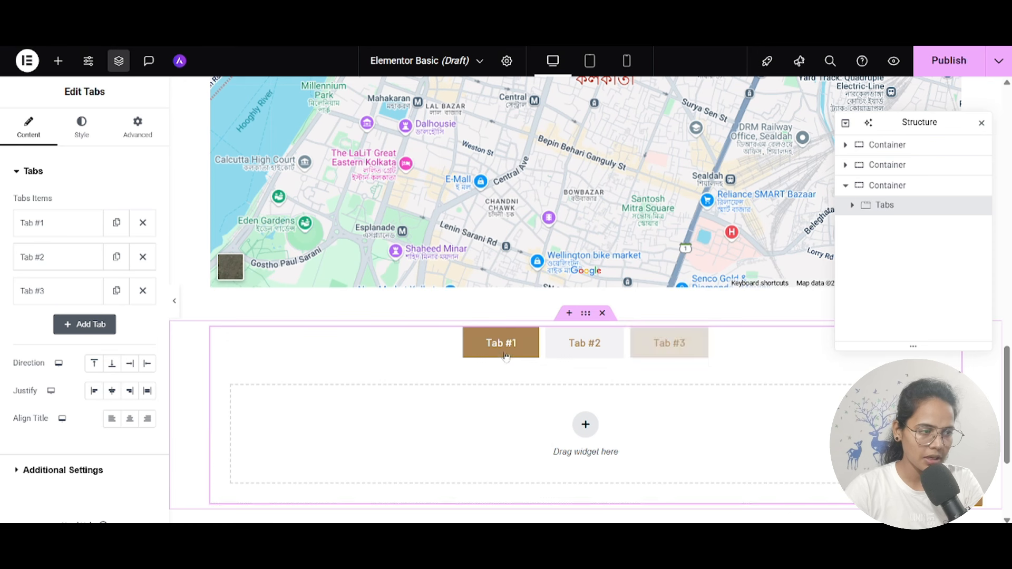
{"action": "left_click", "coordinate": [116, 291]}
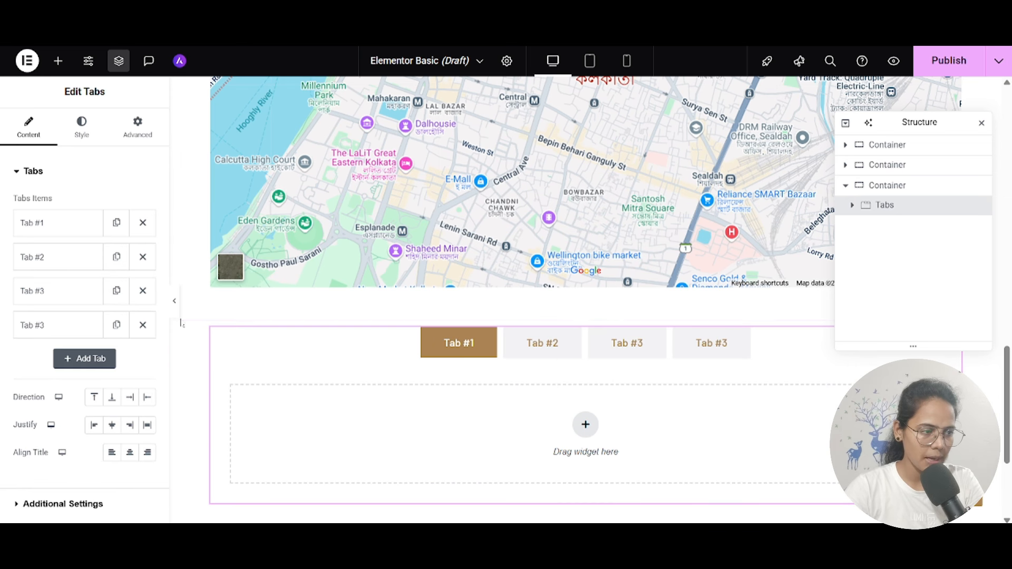
{"action": "left_click", "coordinate": [128, 329]}
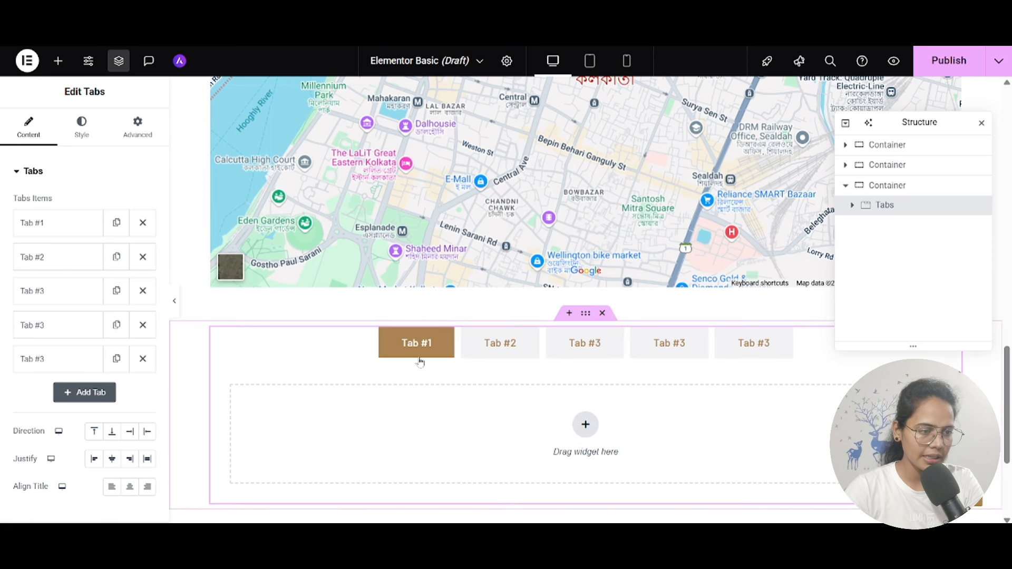
Step: Add a single-column container inside Tab #1 and place a Heading widget in it
{"action": "left_click", "coordinate": [590, 434]}
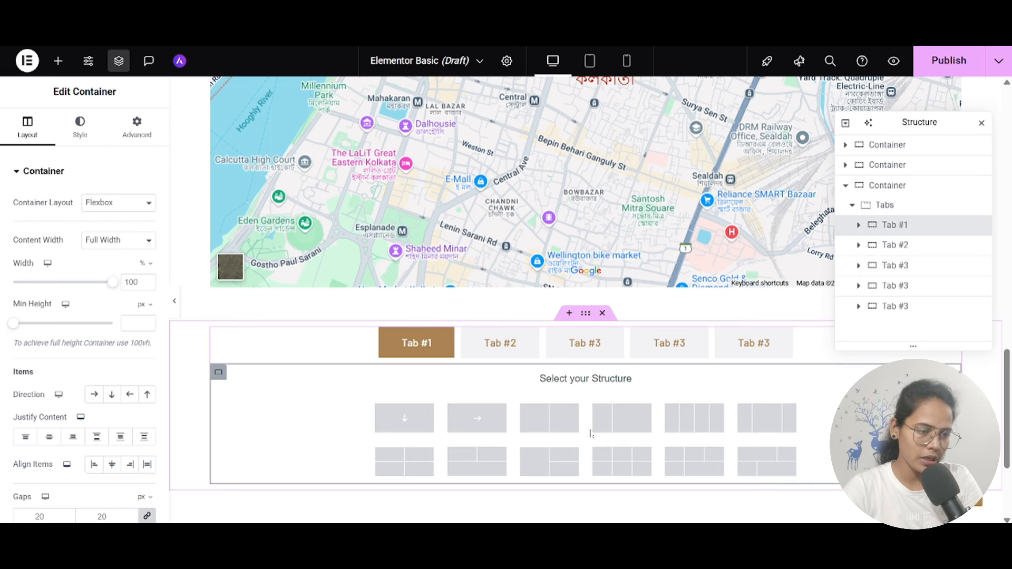
{"action": "left_click", "coordinate": [419, 424]}
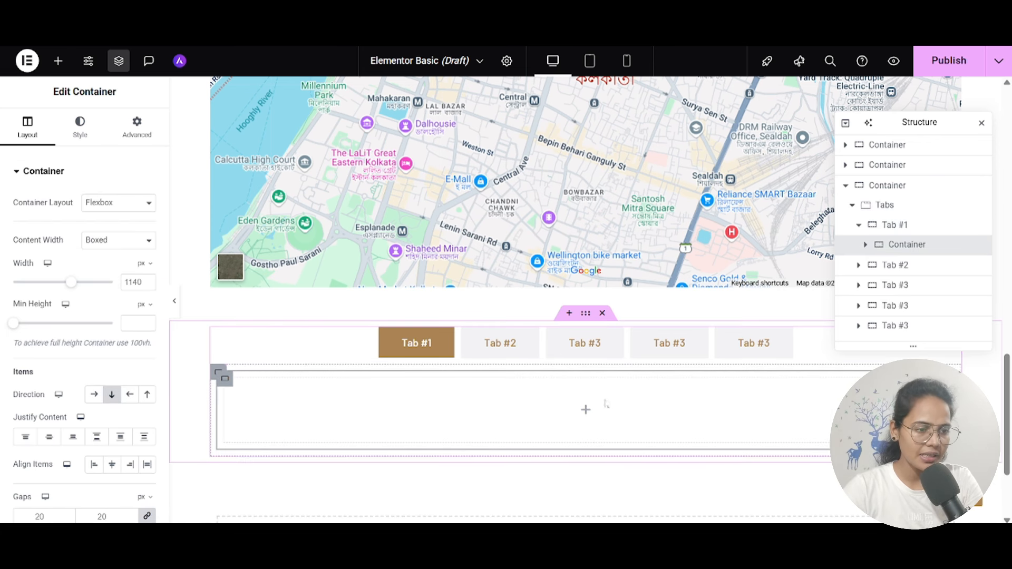
{"action": "left_click", "coordinate": [587, 410]}
{"action": "scroll", "coordinate": [45, 396], "scroll_direction": "down", "scroll_amount": 10}
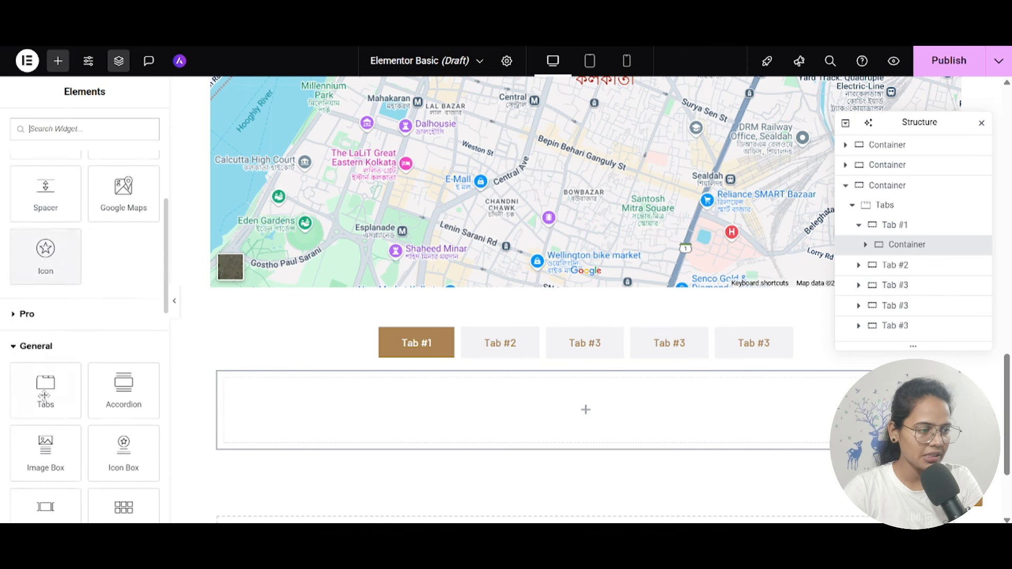
{"action": "scroll", "coordinate": [58, 379], "scroll_direction": "up", "scroll_amount": 10}
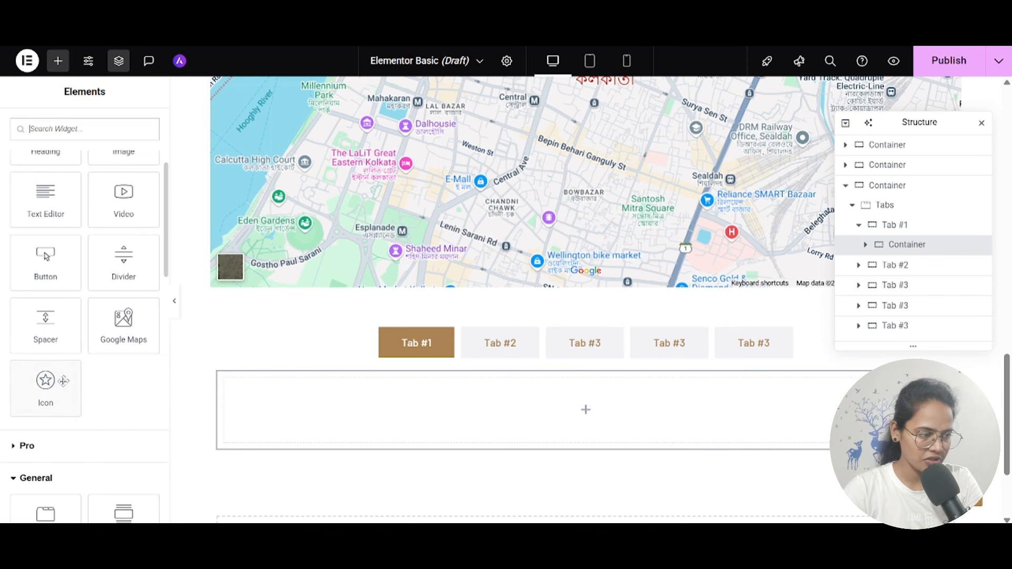
{"action": "left_click_drag", "start_coordinate": [48, 206], "coordinate": [387, 430]}
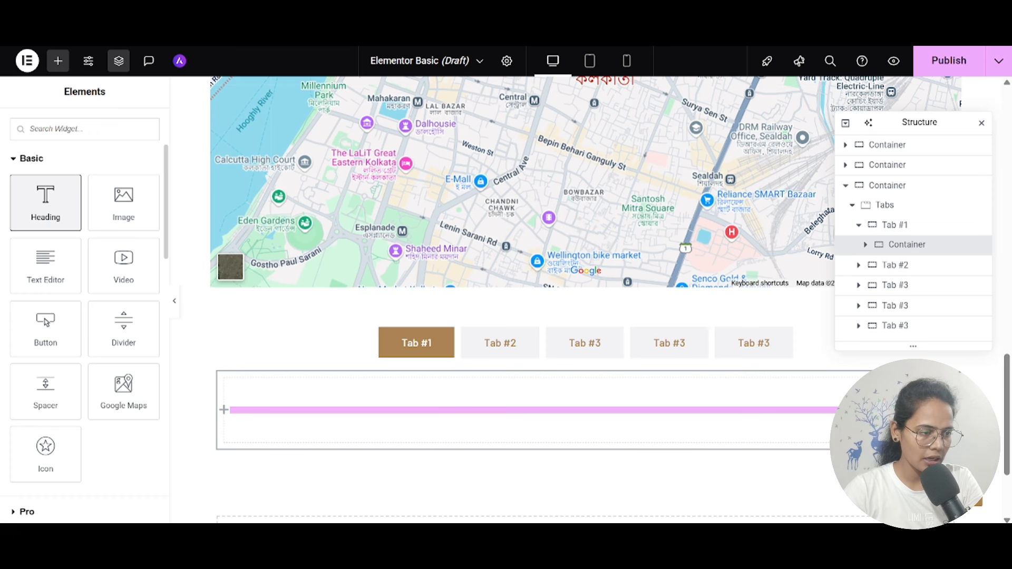
Step: Add a Text Editor widget below the Tab #1 heading and an Image widget above that heading
{"action": "left_click", "coordinate": [58, 60]}
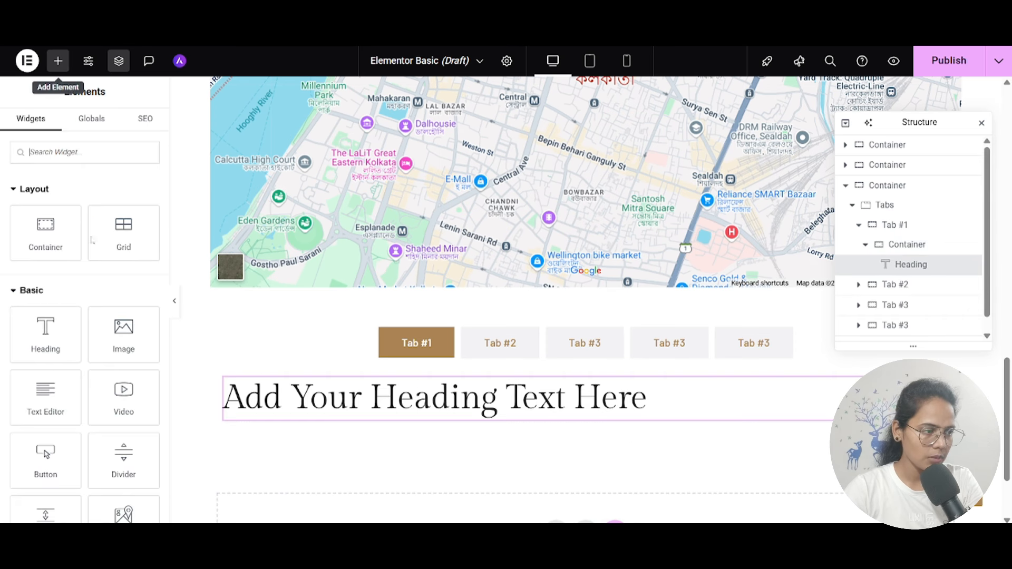
{"action": "left_click_drag", "start_coordinate": [46, 396], "coordinate": [323, 413]}
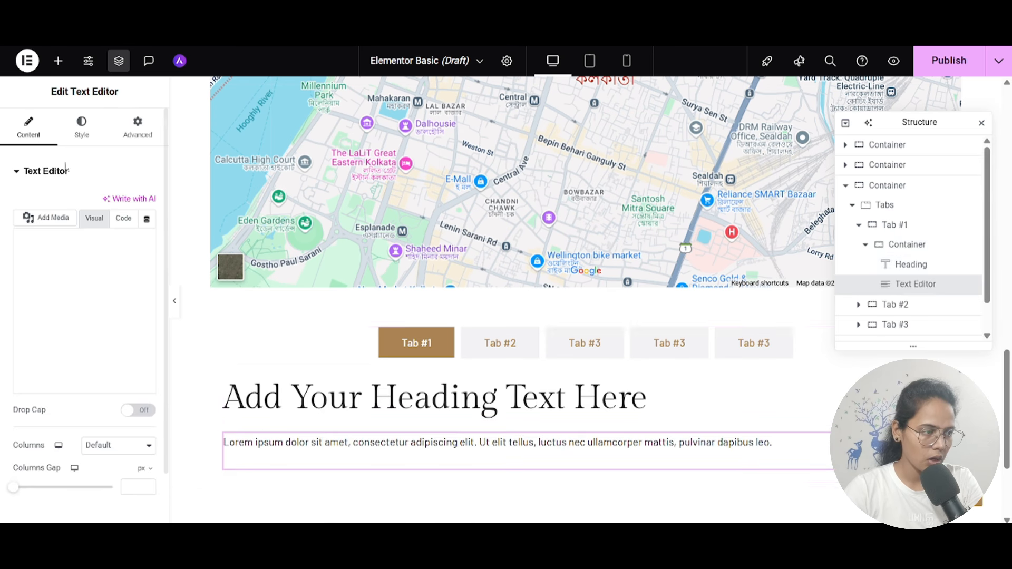
{"action": "left_click", "coordinate": [58, 61]}
{"action": "left_click_drag", "start_coordinate": [124, 334], "coordinate": [340, 381]}
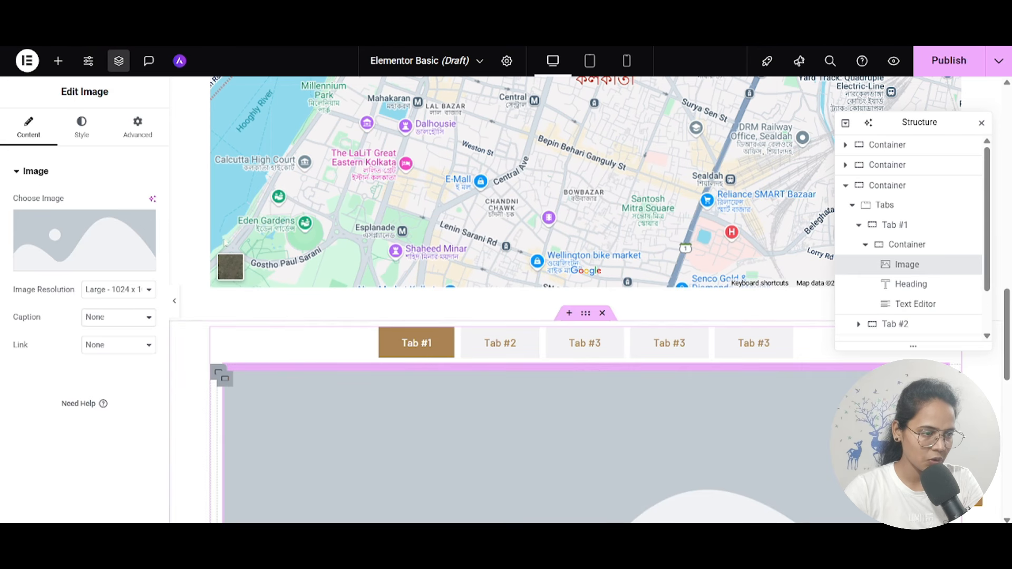
Step: Add a Button widget below the text editor in Tab #1's container
{"action": "left_click", "coordinate": [58, 61]}
{"action": "scroll", "coordinate": [52, 263], "scroll_direction": "down", "scroll_amount": 5}
{"action": "scroll", "coordinate": [219, 338], "scroll_direction": "down", "scroll_amount": 5}
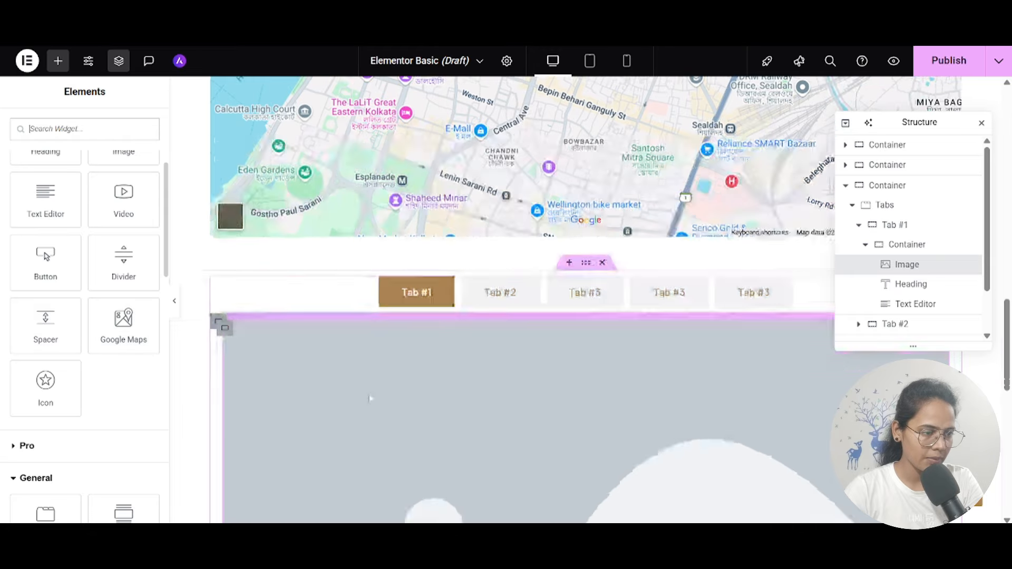
{"action": "left_click_drag", "start_coordinate": [45, 259], "coordinate": [315, 289]}
{"action": "scroll", "coordinate": [348, 270], "scroll_direction": "down", "scroll_amount": 7}
{"action": "scroll", "coordinate": [395, 285], "scroll_direction": "up", "scroll_amount": 8}
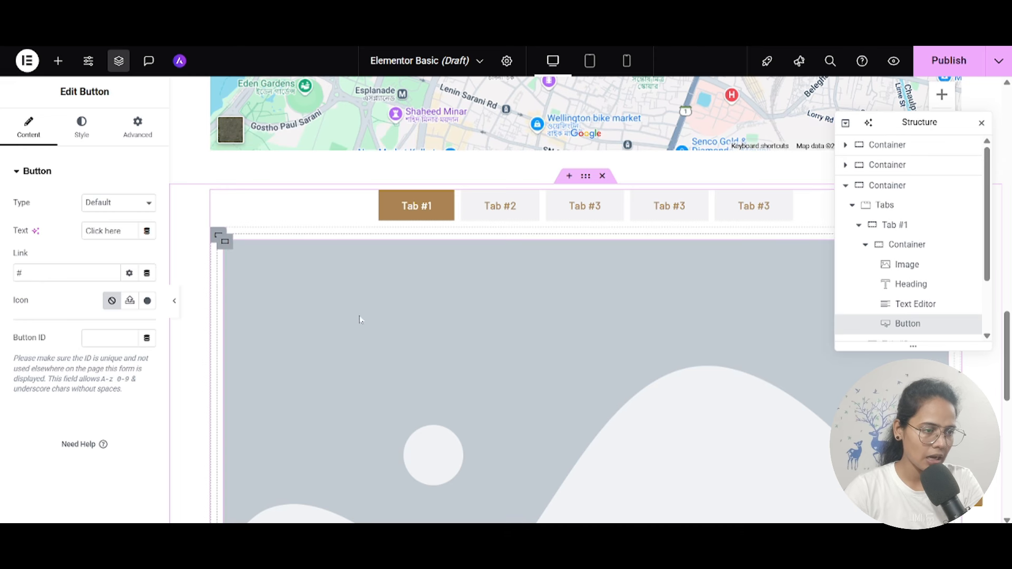
Step: Replace the placeholder image in Tab #1 with the purple circular "A" logo from the media library
{"action": "scroll", "coordinate": [398, 301], "scroll_direction": "down", "scroll_amount": 5}
{"action": "left_click", "coordinate": [424, 229]}
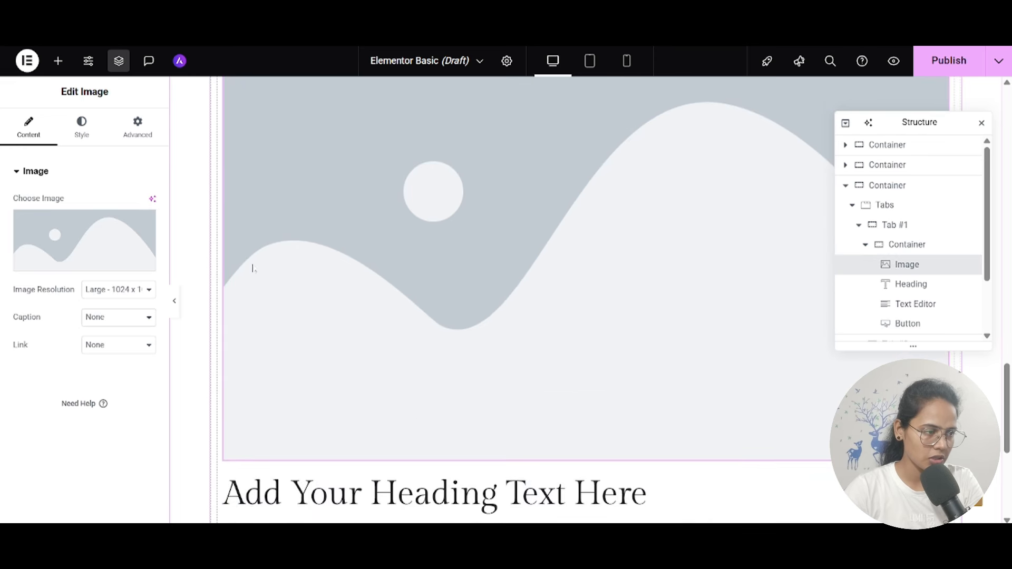
{"action": "left_click", "coordinate": [115, 240]}
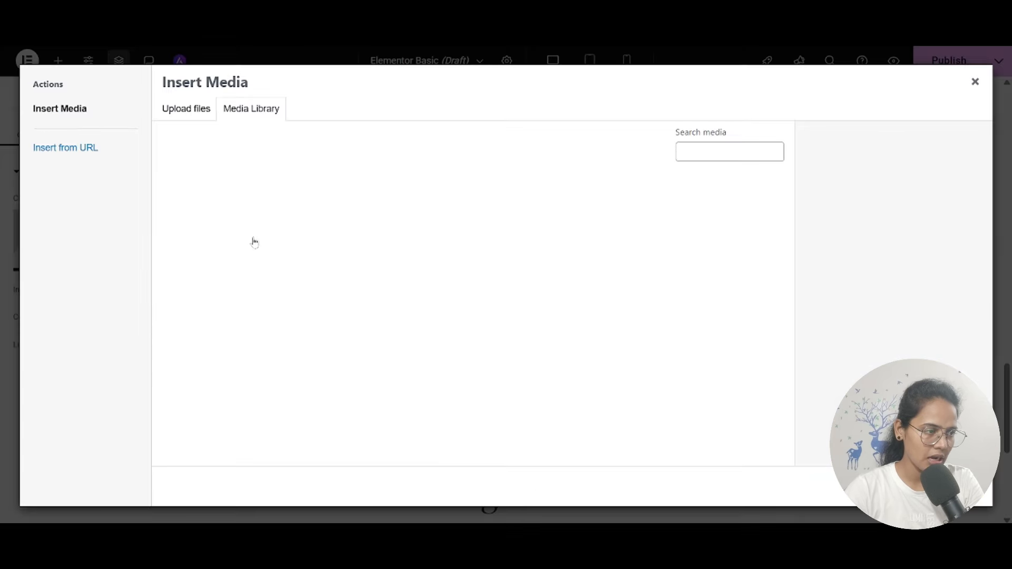
{"action": "left_click", "coordinate": [208, 219]}
{"action": "left_click", "coordinate": [946, 481]}
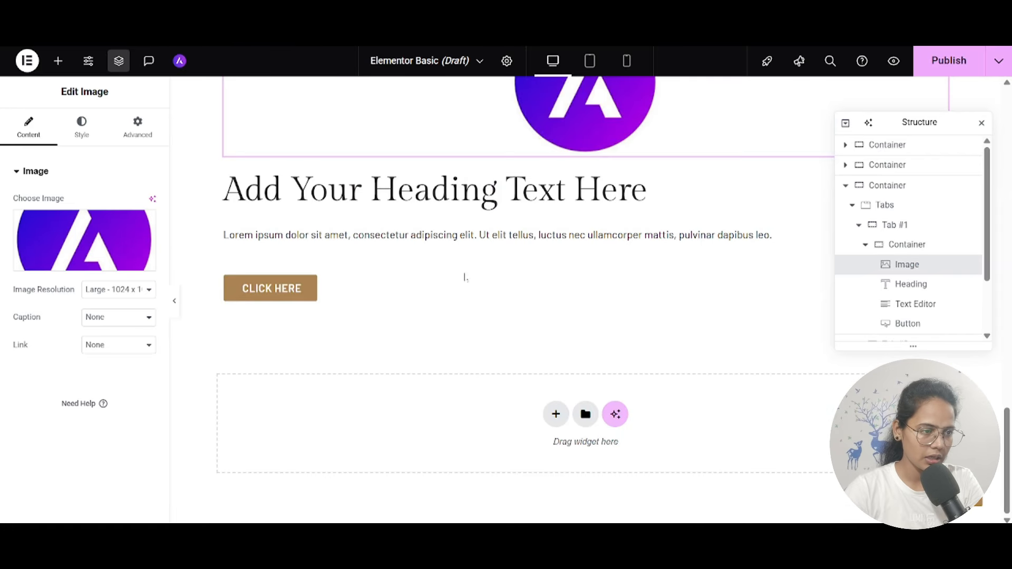
Step: Align the logo image in Tab #1 to the left
{"action": "left_click", "coordinate": [79, 132]}
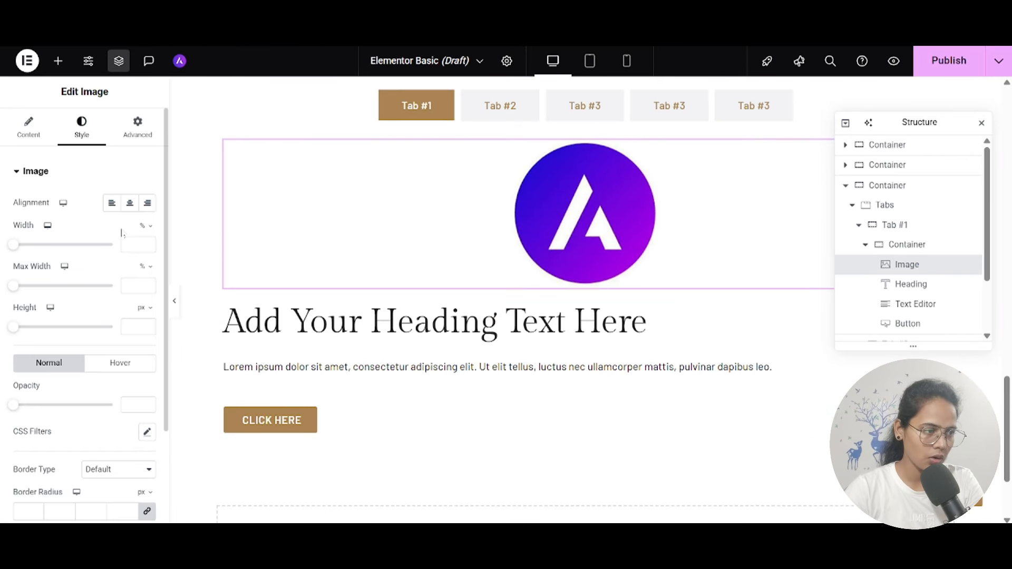
{"action": "left_click", "coordinate": [110, 203]}
{"action": "scroll", "coordinate": [421, 259], "scroll_direction": "up", "scroll_amount": 1}
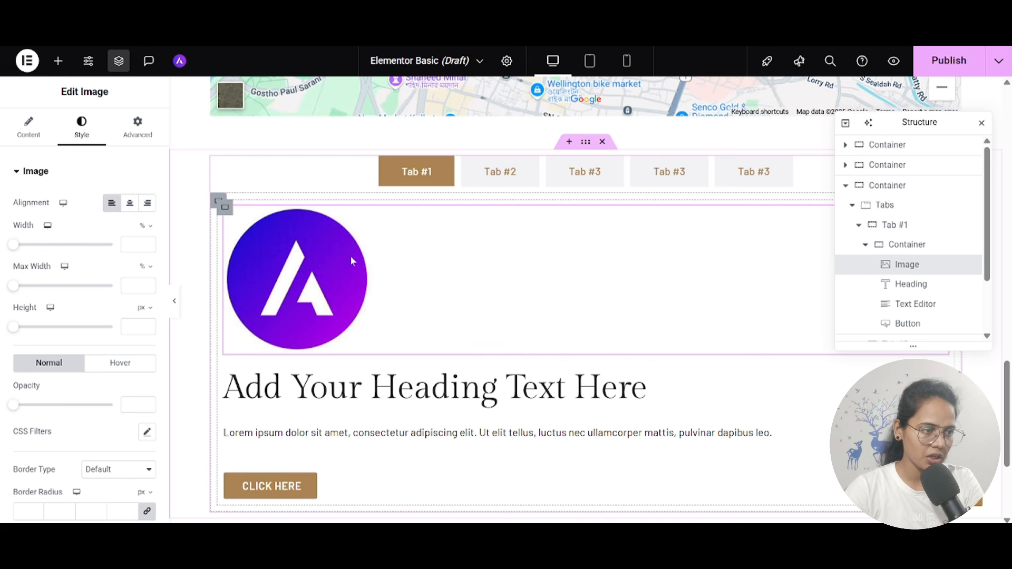
Step: Copy the inner container of Tab #1 and paste it into Tab #2
{"action": "left_click", "coordinate": [866, 244]}
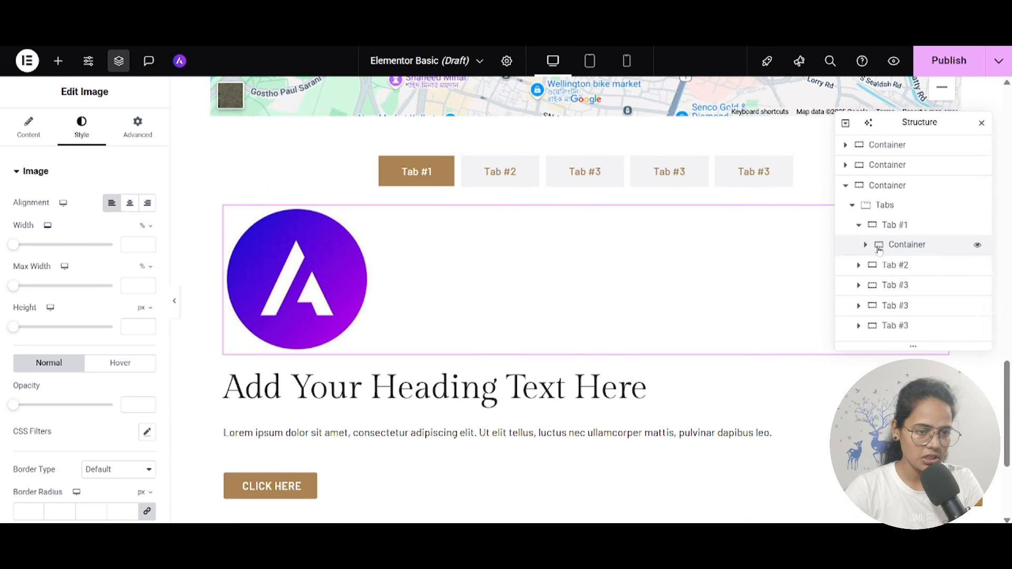
{"action": "left_click", "coordinate": [866, 244]}
{"action": "left_click", "coordinate": [866, 245]}
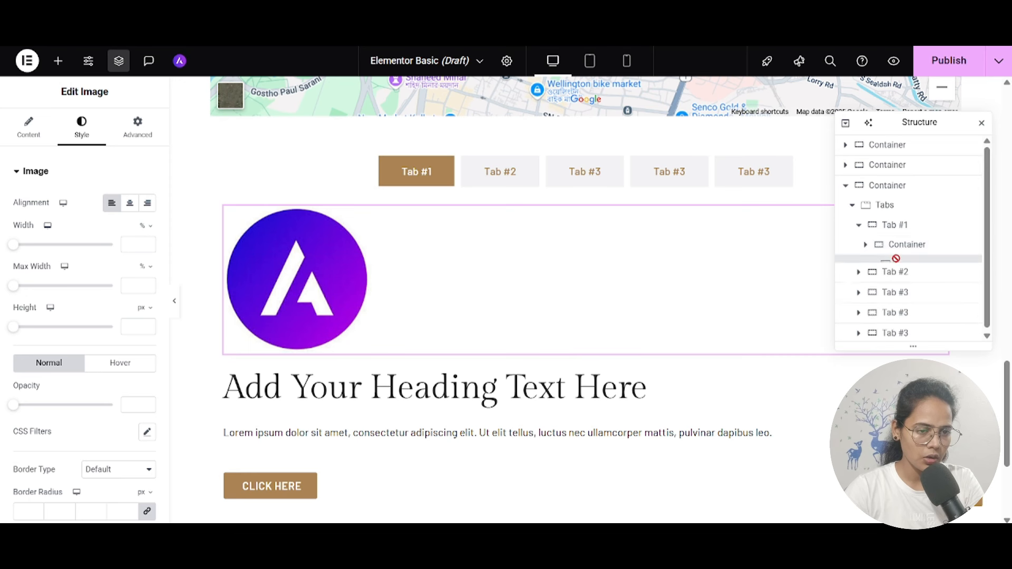
{"action": "right_click", "coordinate": [893, 248]}
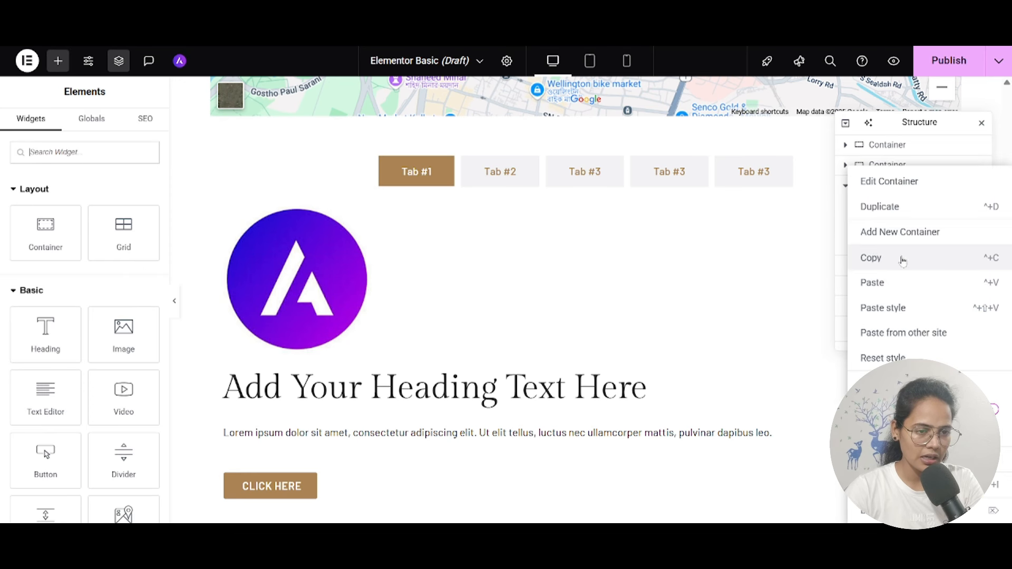
{"action": "left_click", "coordinate": [876, 262]}
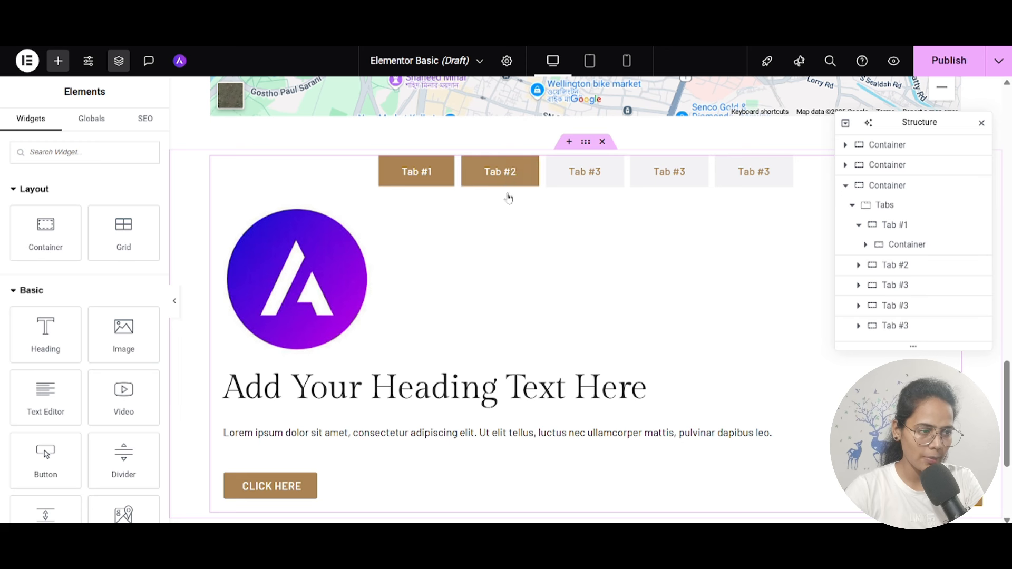
{"action": "left_click", "coordinate": [495, 176]}
{"action": "right_click", "coordinate": [456, 268]}
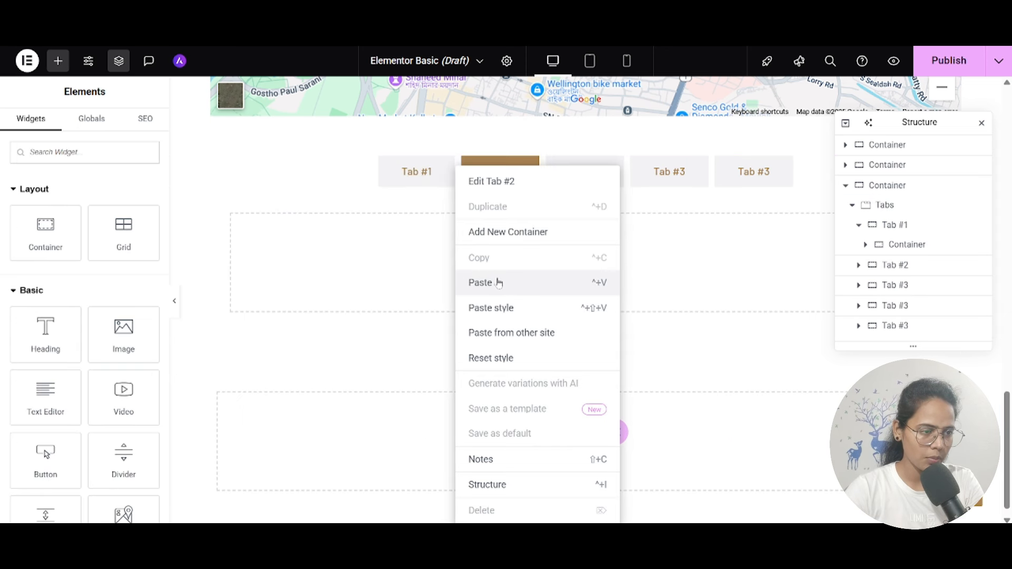
{"action": "left_click", "coordinate": [477, 283]}
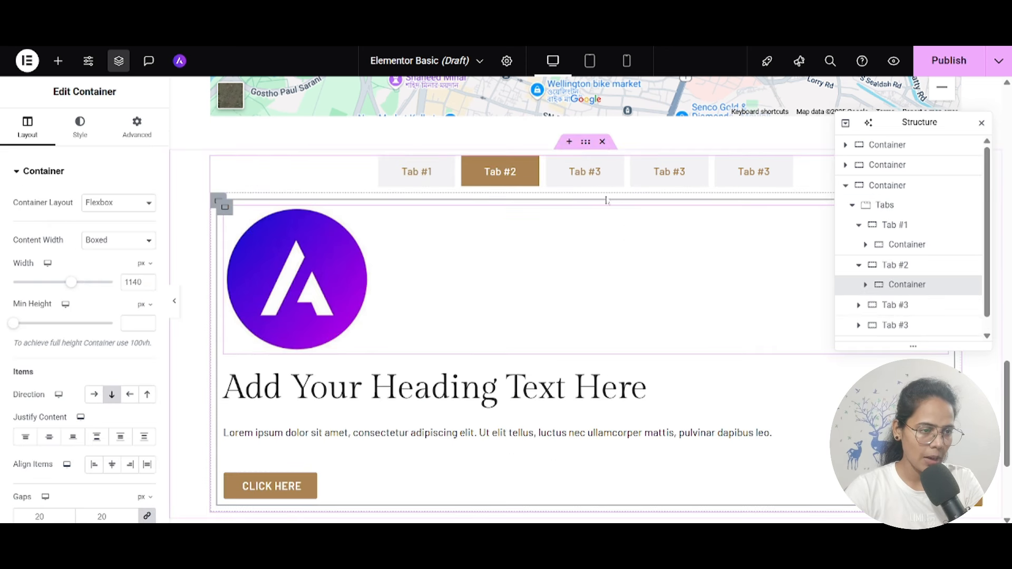
Step: Paste the copied container into the third tab
{"action": "left_click", "coordinate": [596, 184]}
{"action": "right_click", "coordinate": [477, 253]}
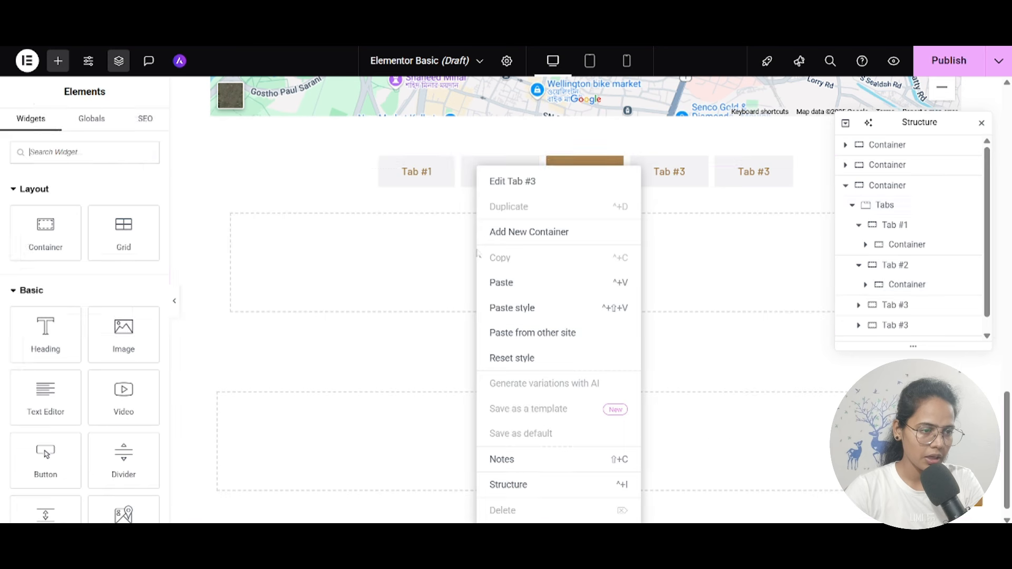
{"action": "left_click", "coordinate": [508, 284]}
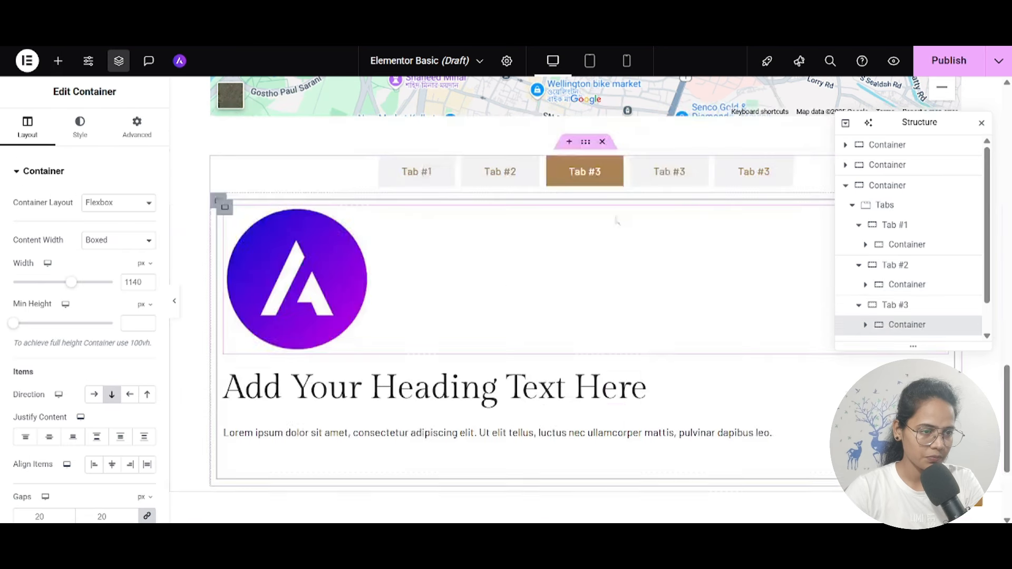
Step: Rename the fourth tab "Tab #4" and paste the copied container into it
{"action": "left_click", "coordinate": [675, 178]}
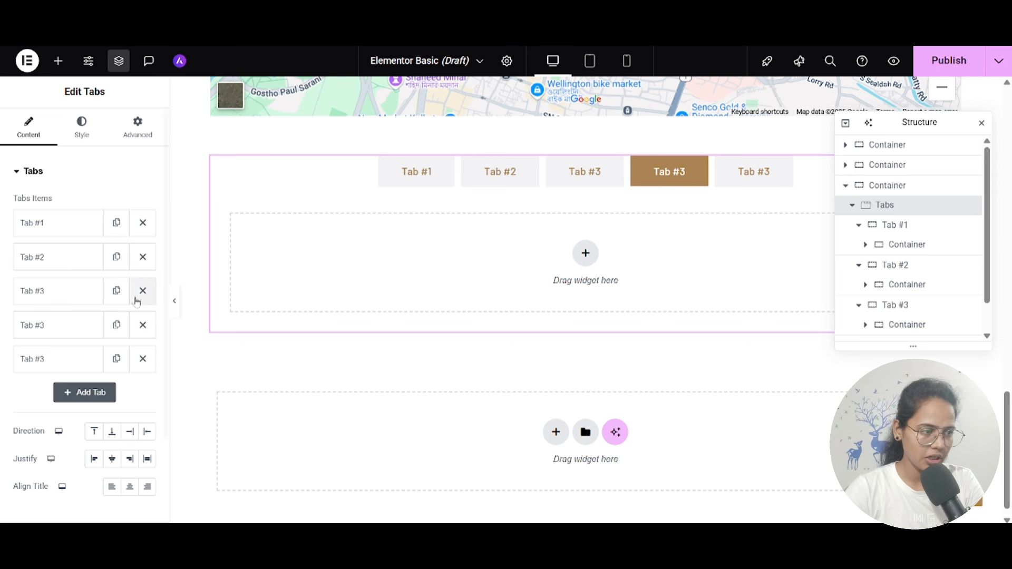
{"action": "left_click", "coordinate": [93, 325]}
{"action": "key", "text": "BackSpace"}
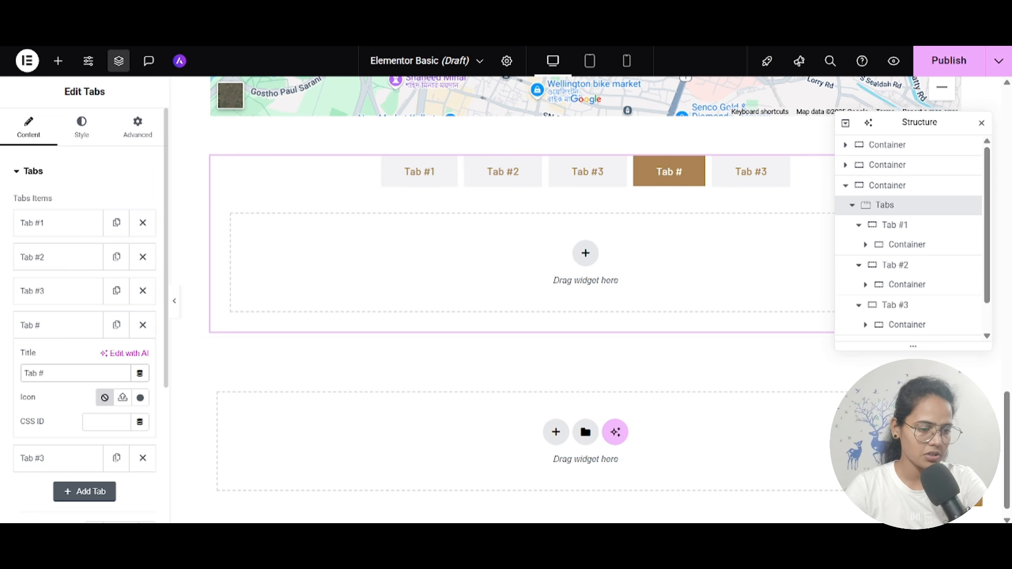
{"action": "type", "text": "4"}
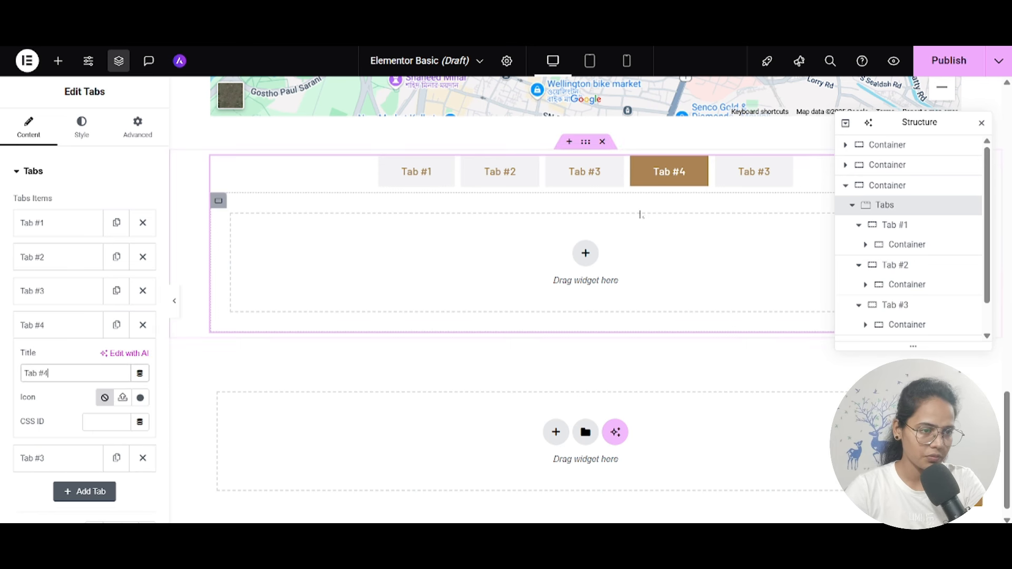
{"action": "right_click", "coordinate": [496, 281]}
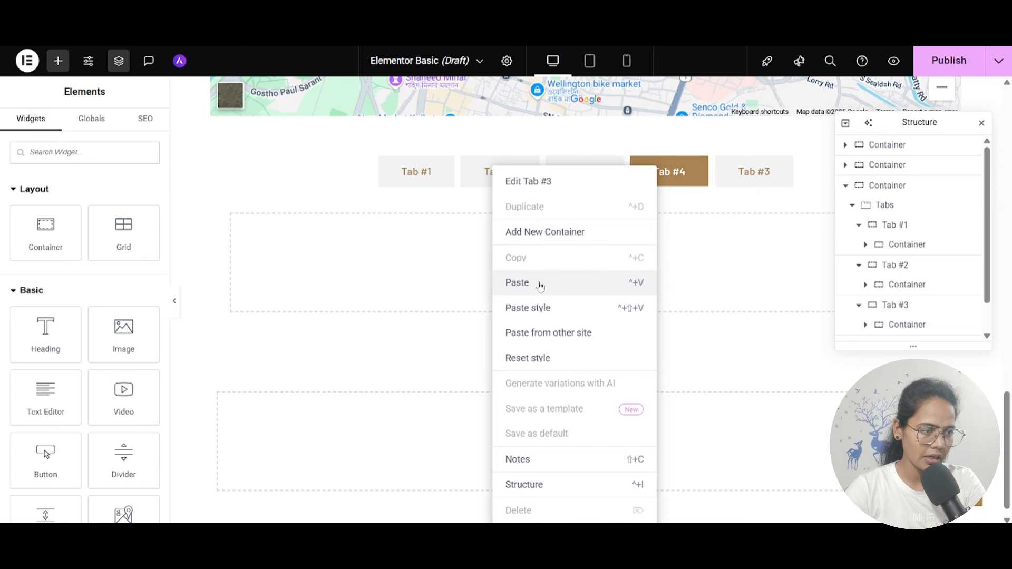
{"action": "key", "text": "ctrl+v"}
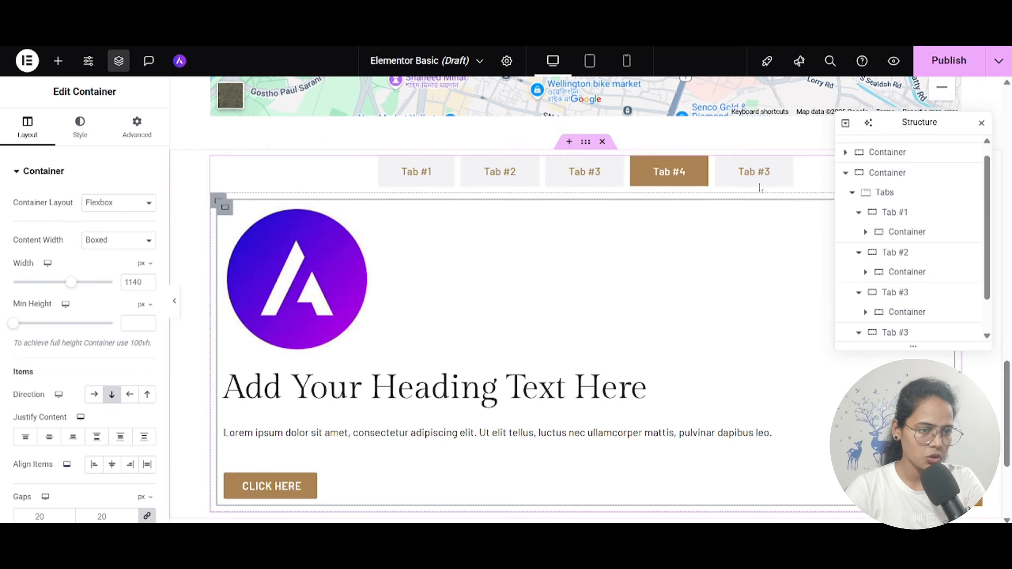
Step: Rename the fifth tab "Tab #5" and paste the copied container into it
{"action": "left_click", "coordinate": [757, 178]}
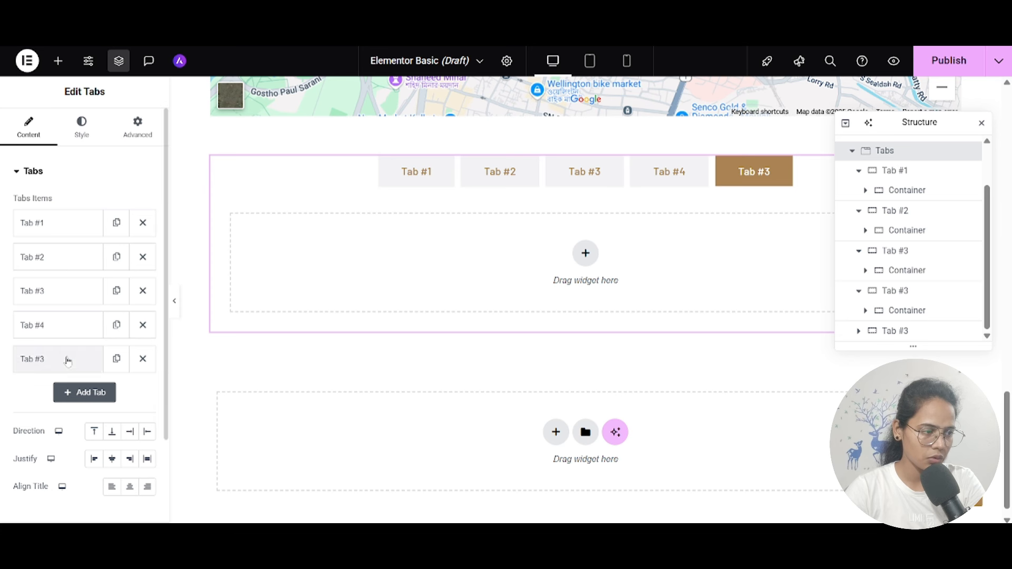
{"action": "left_click", "coordinate": [68, 358]}
{"action": "key", "text": "BackSpace"}
{"action": "type", "text": "5"}
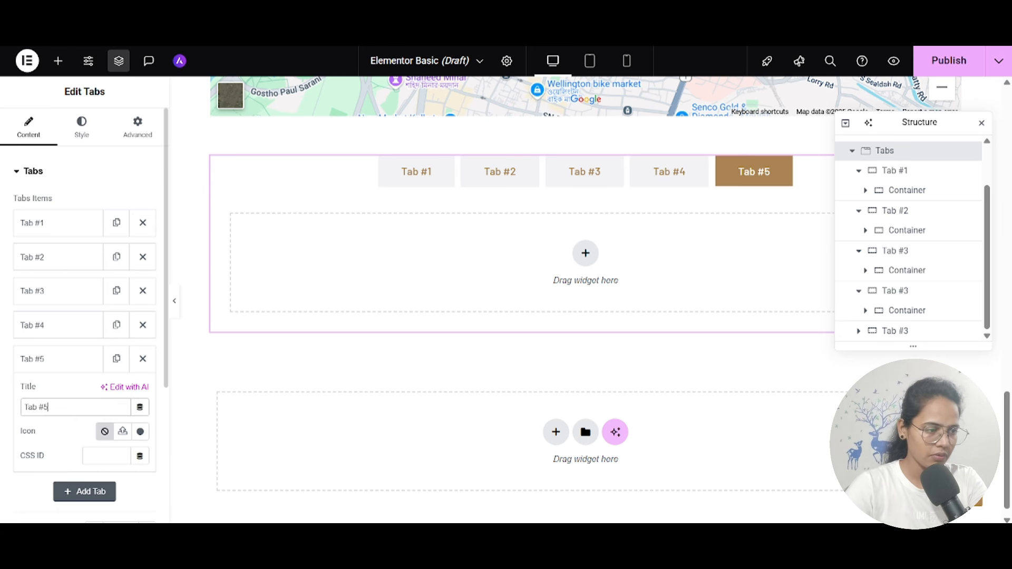
{"action": "right_click", "coordinate": [382, 234]}
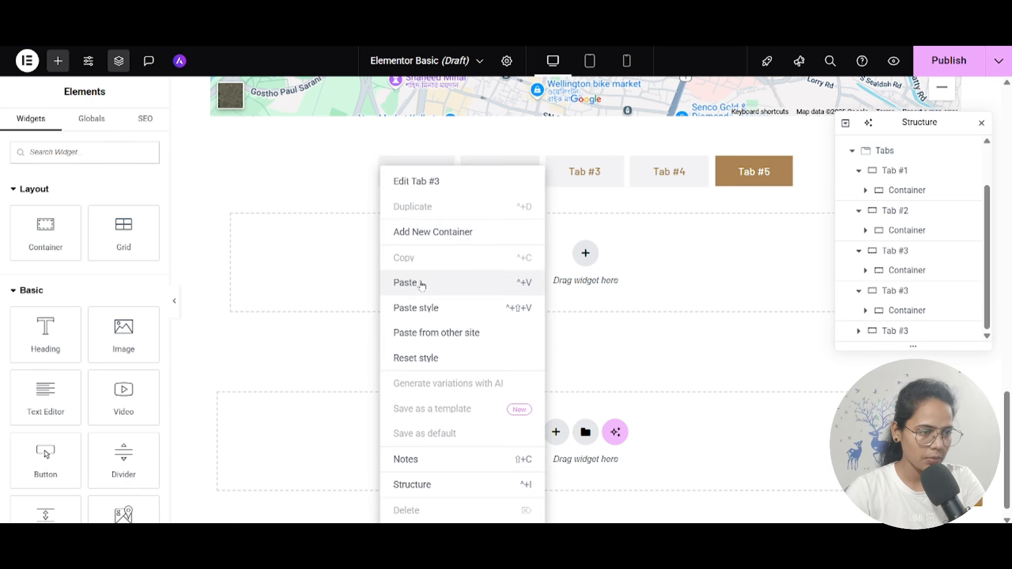
{"action": "left_click", "coordinate": [422, 283]}
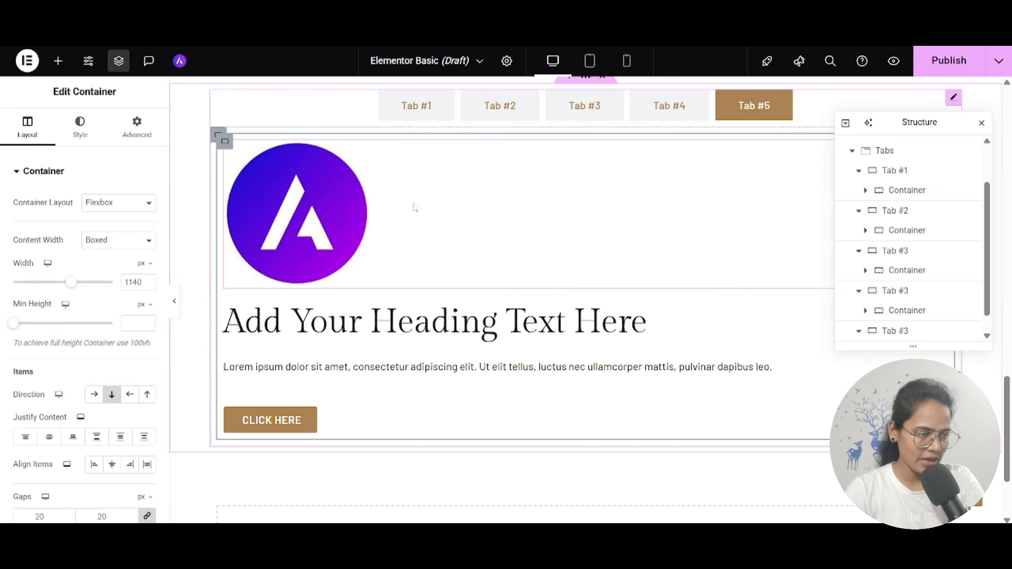
Step: Go through all five tabs one after another to check their pasted content
{"action": "left_click", "coordinate": [417, 120]}
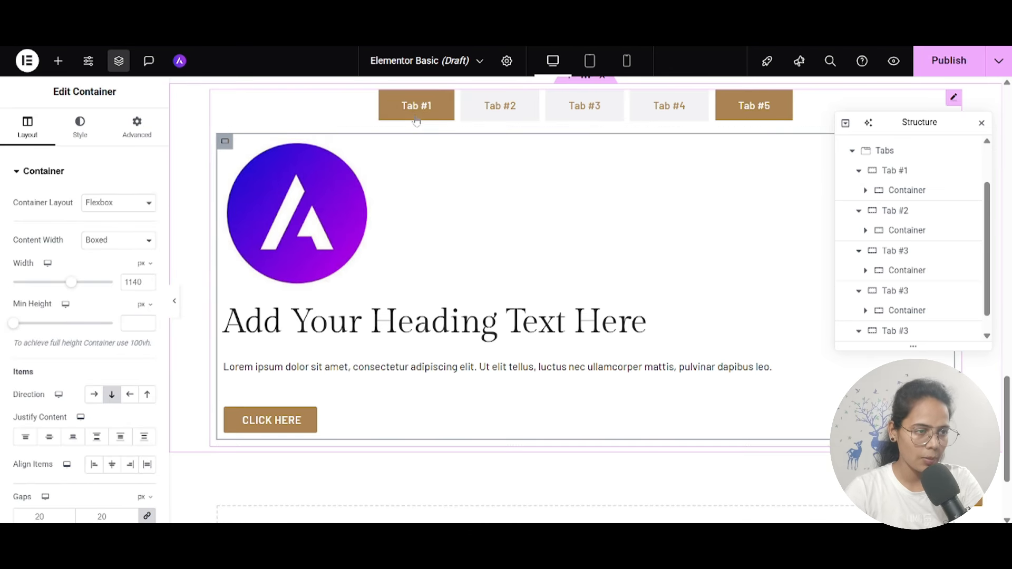
{"action": "left_click", "coordinate": [479, 117]}
{"action": "left_click", "coordinate": [564, 107]}
{"action": "left_click", "coordinate": [651, 106]}
{"action": "left_click", "coordinate": [732, 108]}
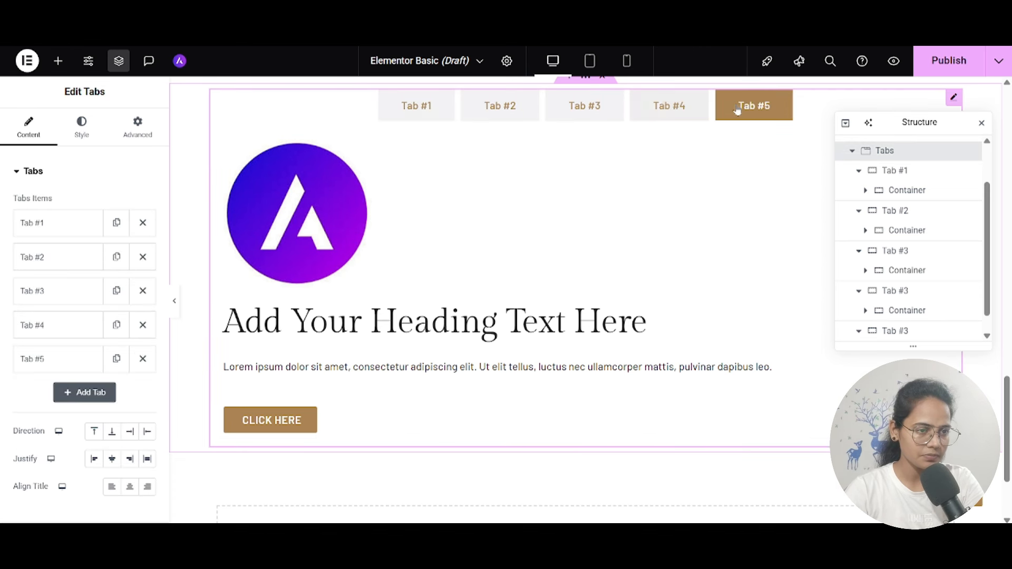
Step: Try the tab titles below and after the content, and set their direction to the left of the content
{"action": "scroll", "coordinate": [84, 400], "scroll_direction": "down", "scroll_amount": 2}
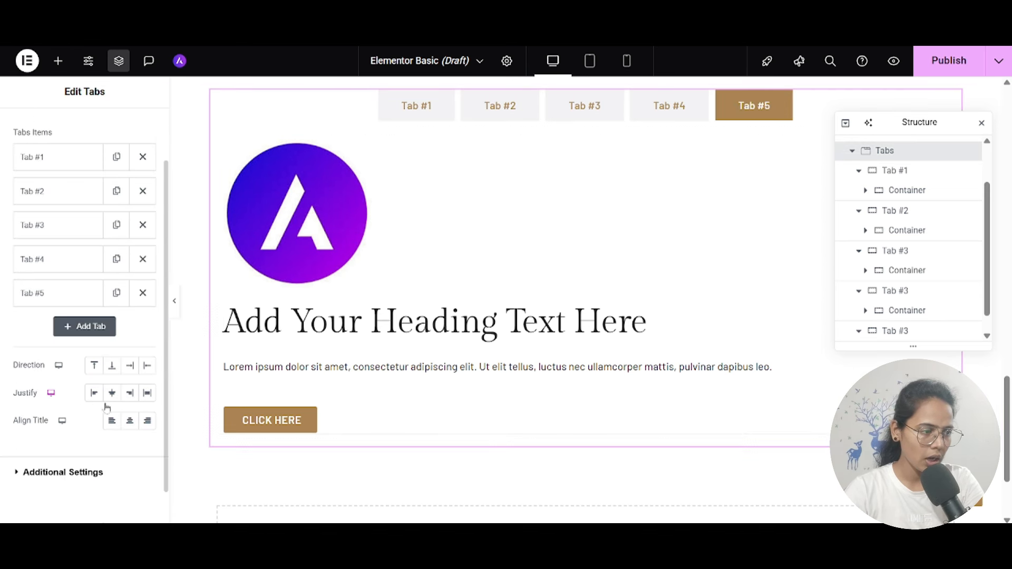
{"action": "left_click", "coordinate": [105, 366]}
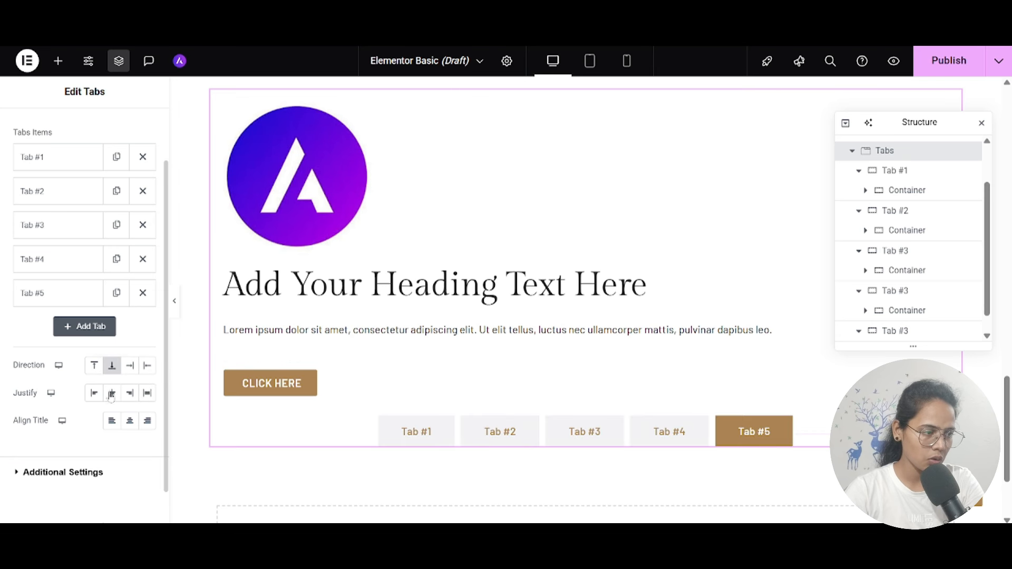
{"action": "left_click", "coordinate": [146, 367]}
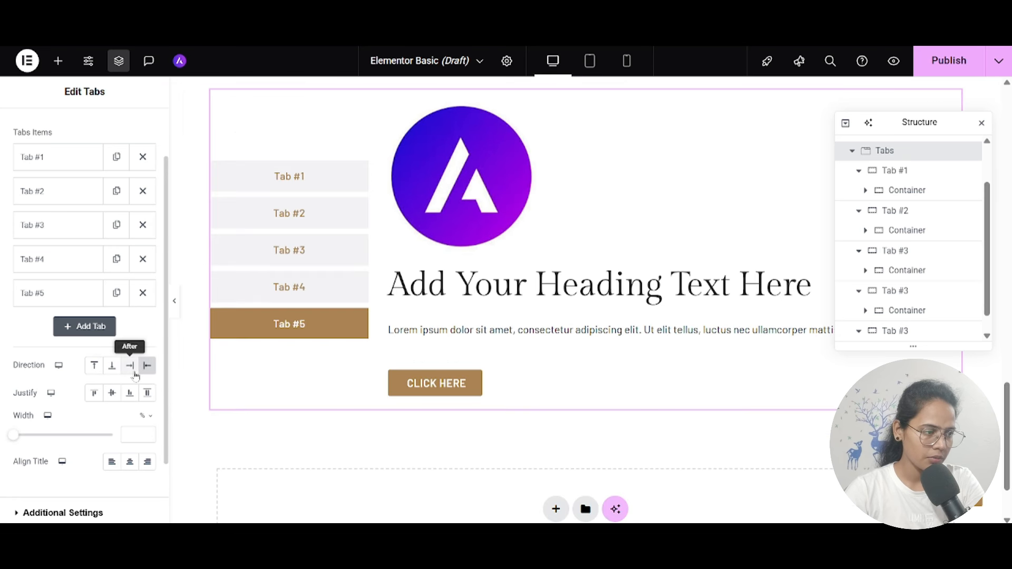
{"action": "left_click", "coordinate": [130, 365]}
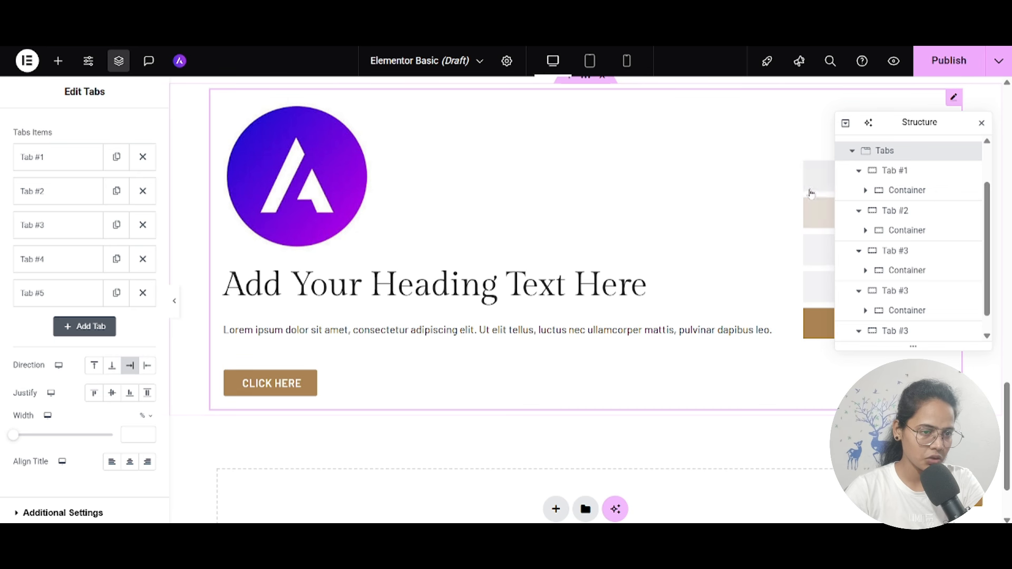
{"action": "left_click", "coordinate": [818, 246]}
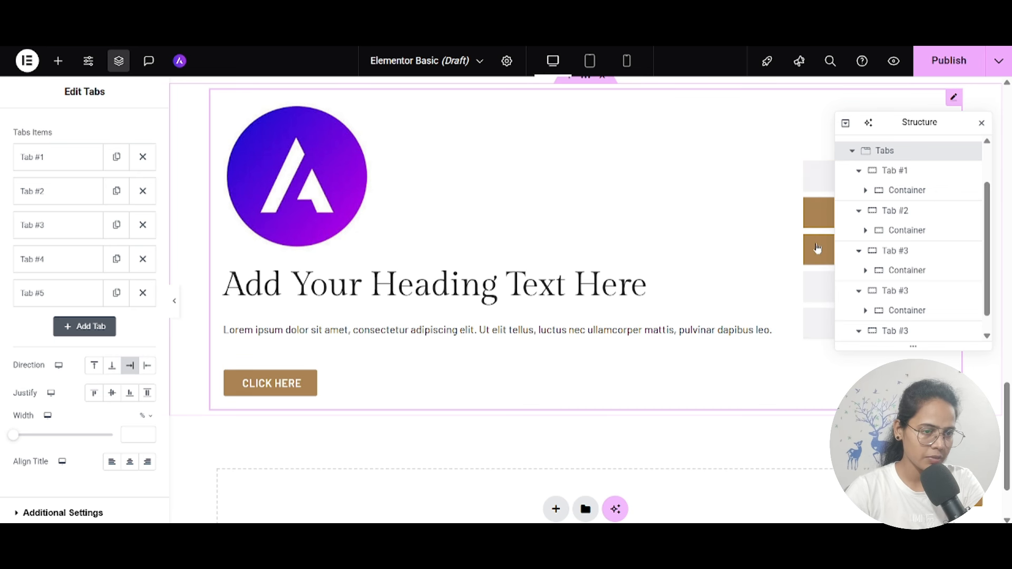
{"action": "left_click", "coordinate": [148, 366]}
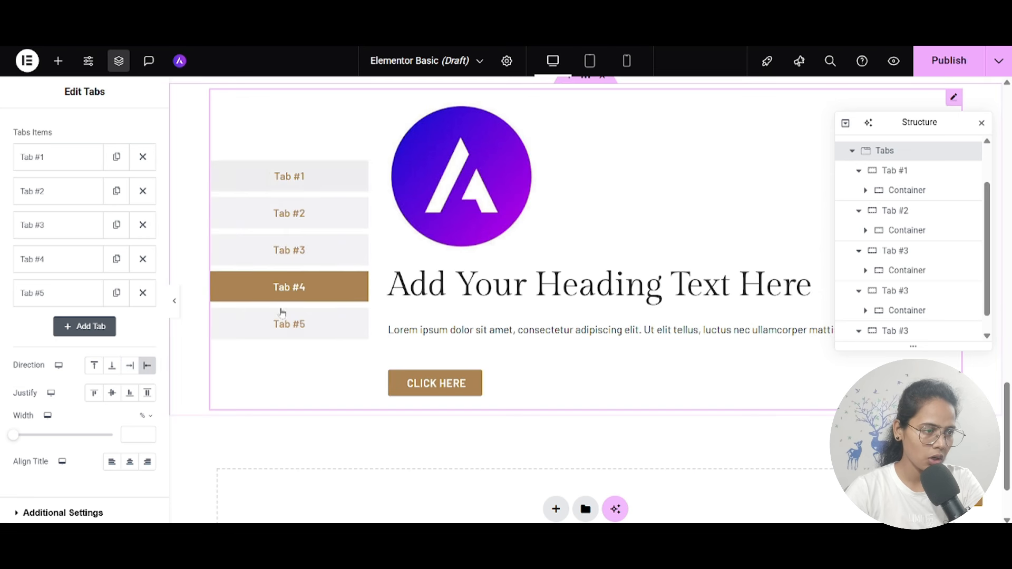
Step: Try stretching the vertical tab titles, and justify them to the start at the upper edge of the content
{"action": "left_click", "coordinate": [147, 394]}
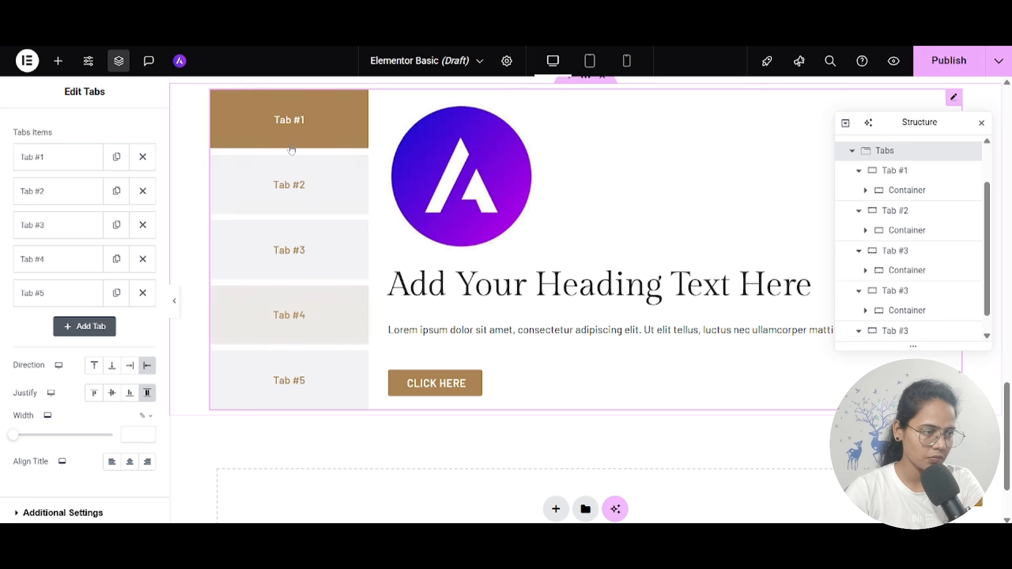
{"action": "left_click", "coordinate": [94, 394]}
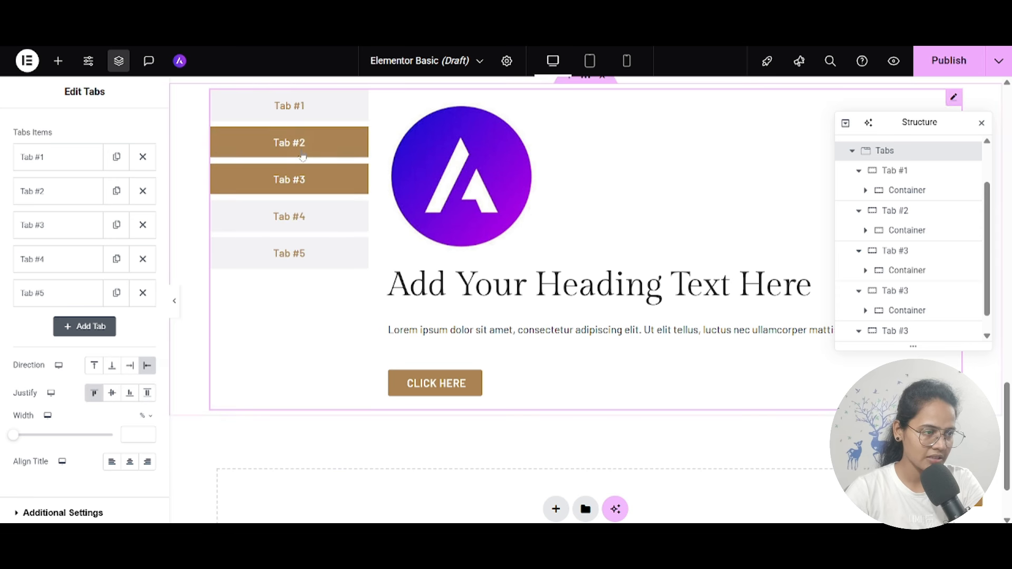
{"action": "left_click", "coordinate": [300, 111]}
{"action": "left_click", "coordinate": [296, 140]}
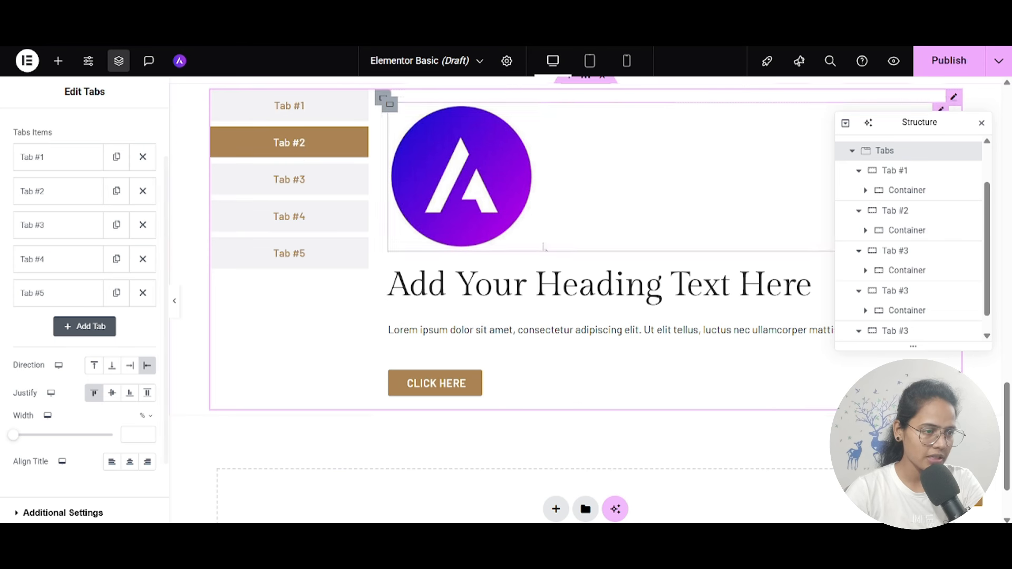
Step: Change the heading text inside Tab #1 to "Tab1"
{"action": "left_click", "coordinate": [270, 115]}
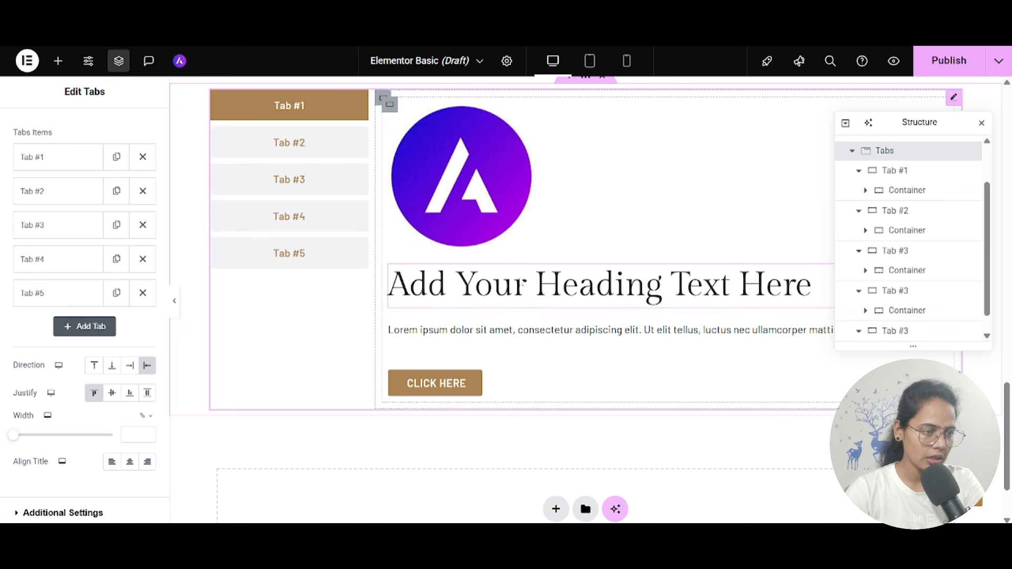
{"action": "left_click", "coordinate": [601, 285]}
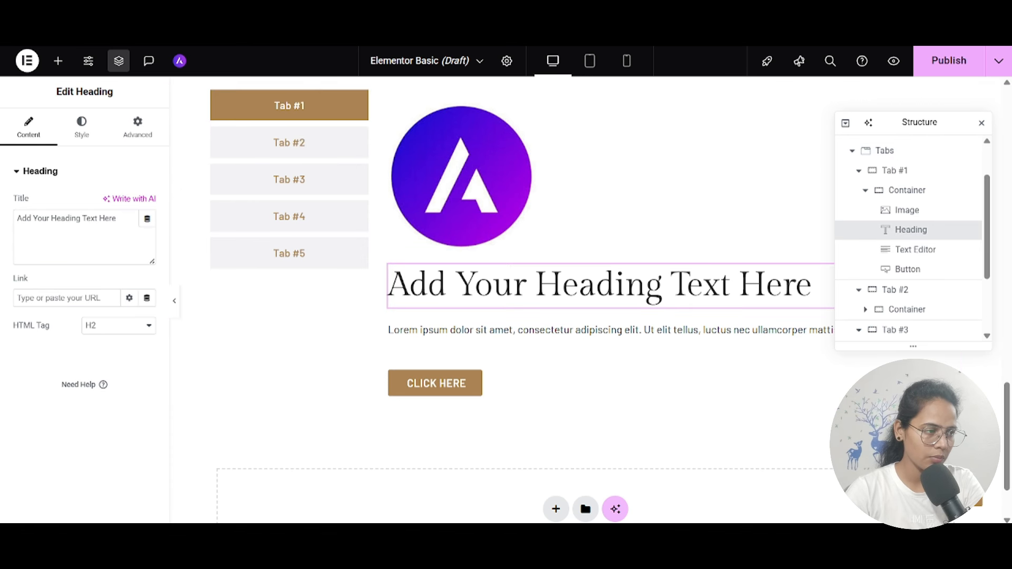
{"action": "type", "text": "Tab1"}
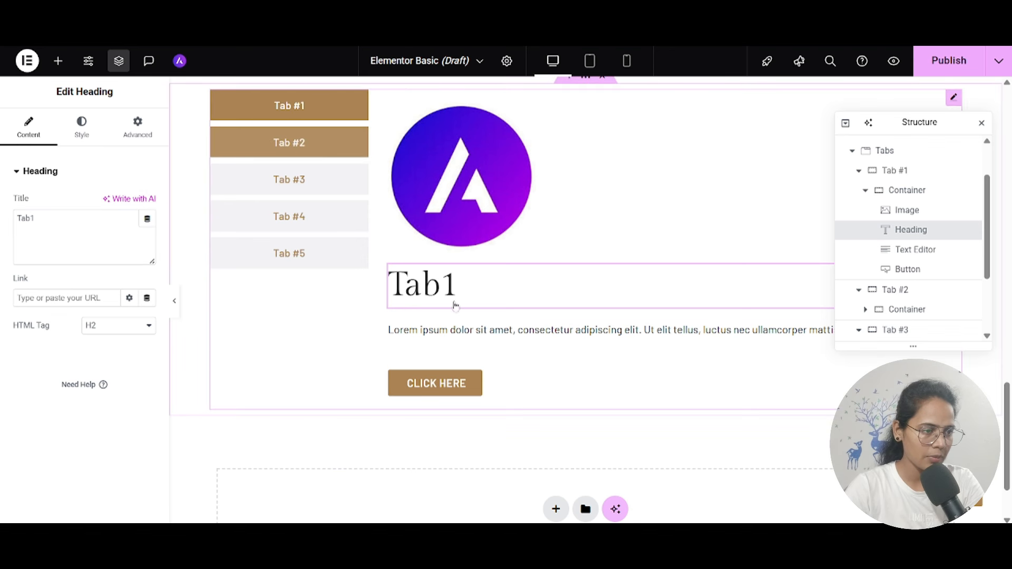
Step: Change the heading text inside Tab #2 to "Tab2" and return to Tab #1
{"action": "left_click", "coordinate": [289, 142]}
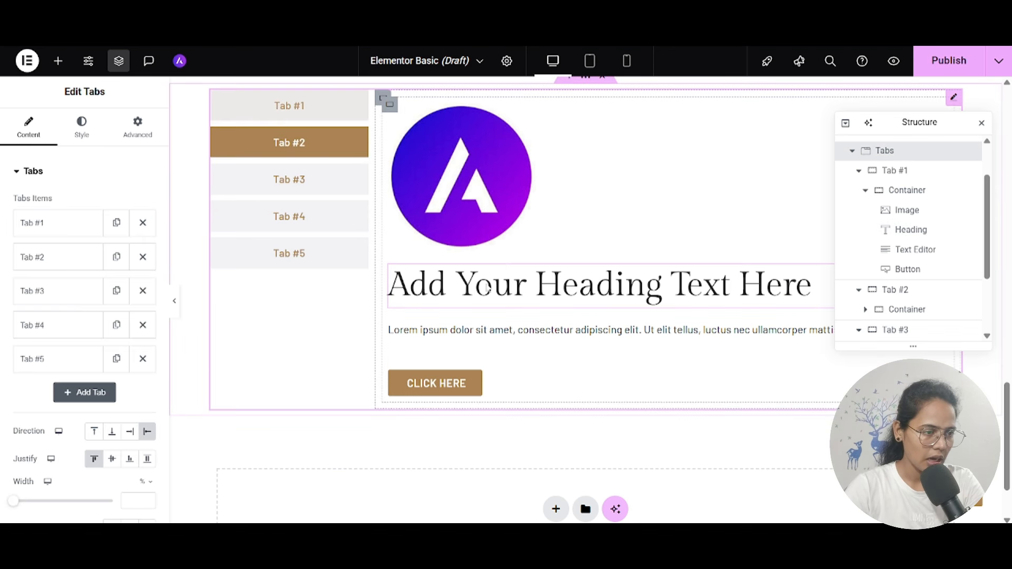
{"action": "left_click", "coordinate": [486, 288]}
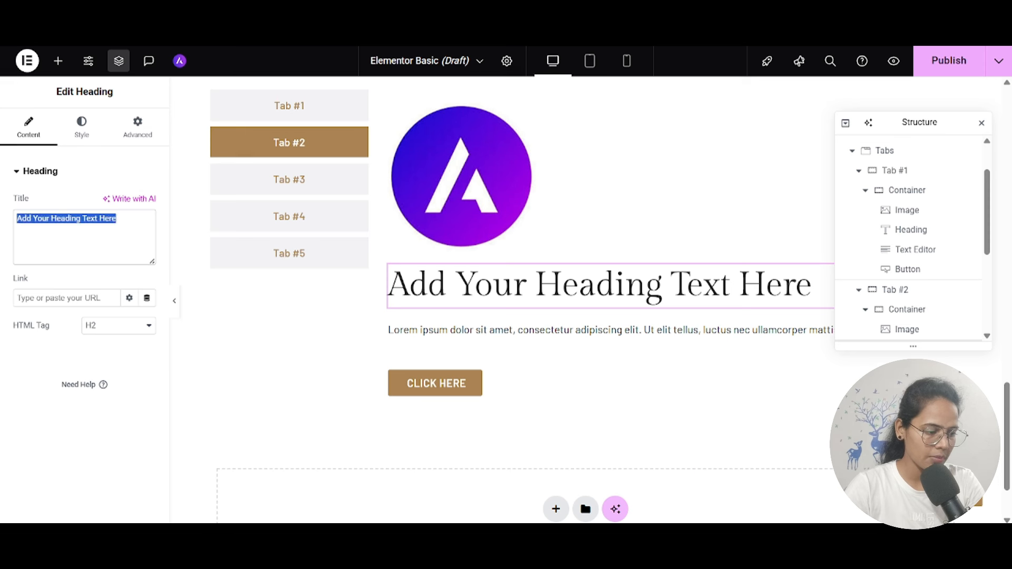
{"action": "type", "text": "Tab2"}
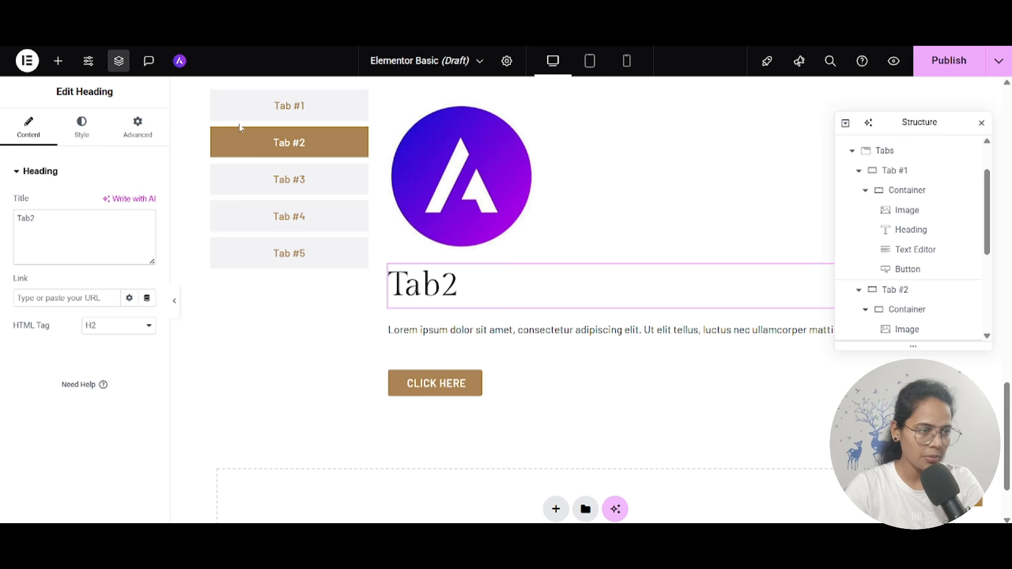
{"action": "left_click", "coordinate": [289, 108]}
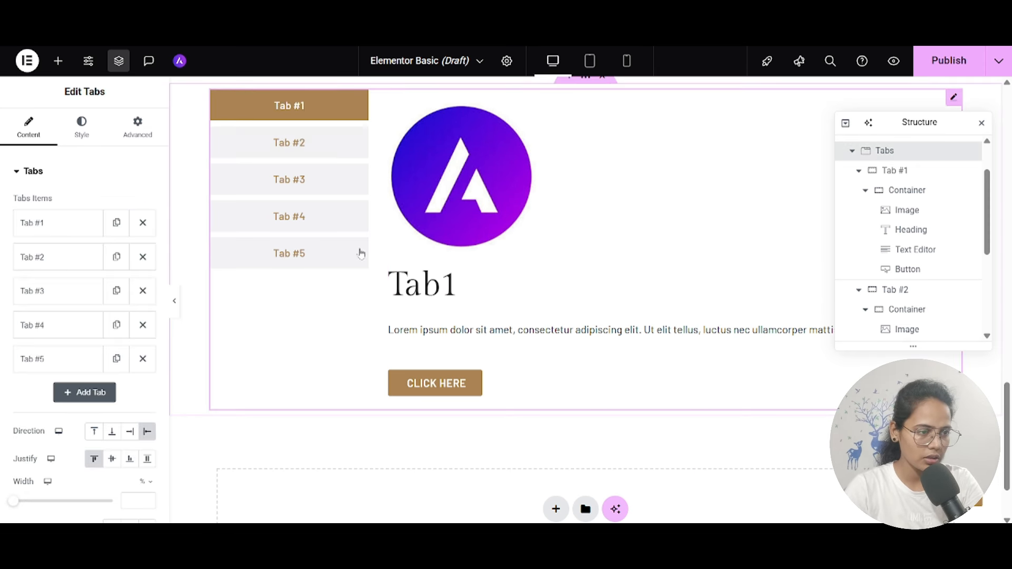
Step: Show Tab #2, set the tab titles' width to 25%, and align the title text to the center
{"action": "left_click", "coordinate": [313, 143]}
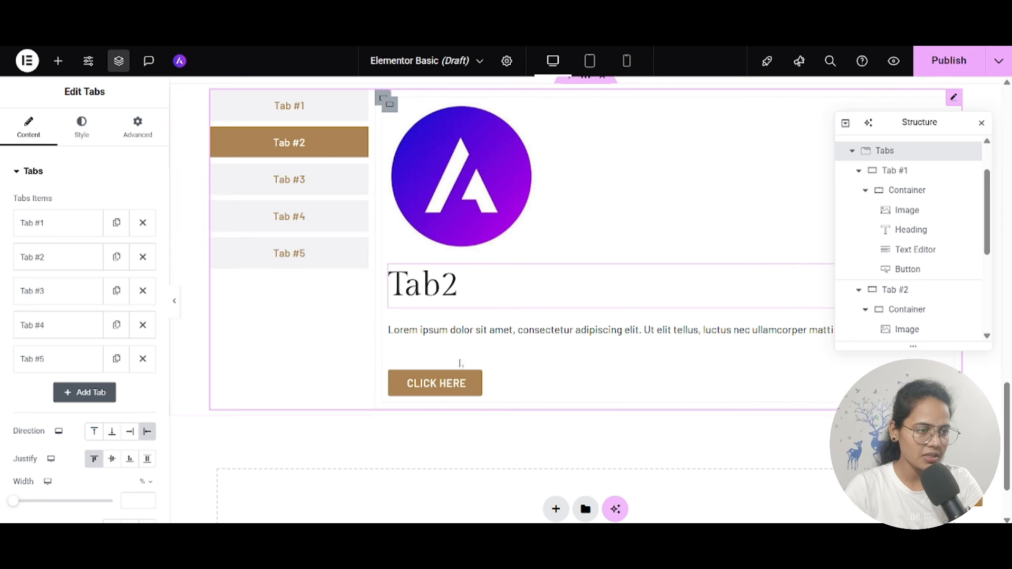
{"action": "scroll", "coordinate": [285, 241], "scroll_direction": "up", "scroll_amount": 1}
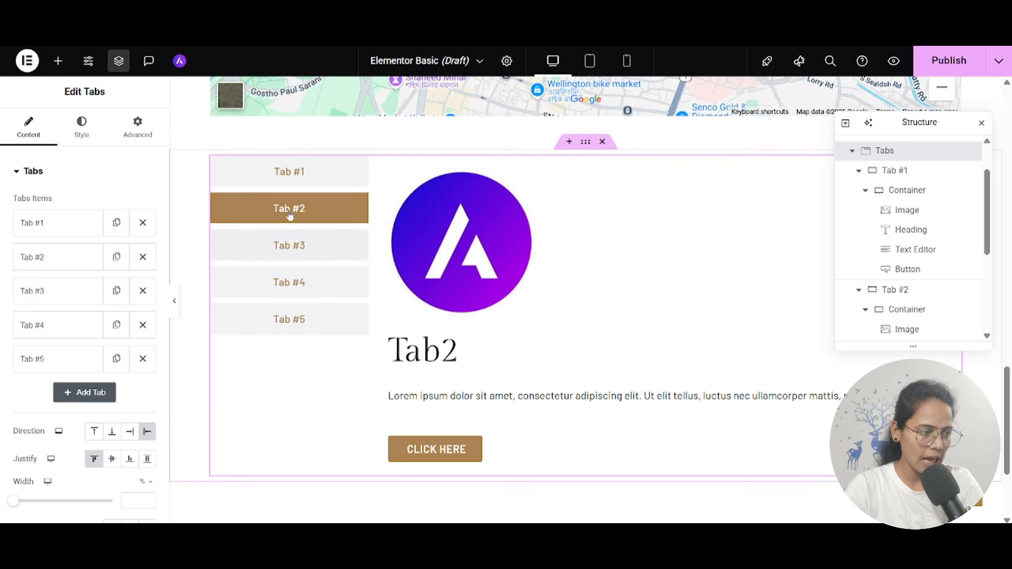
{"action": "scroll", "coordinate": [60, 359], "scroll_direction": "down", "scroll_amount": 1}
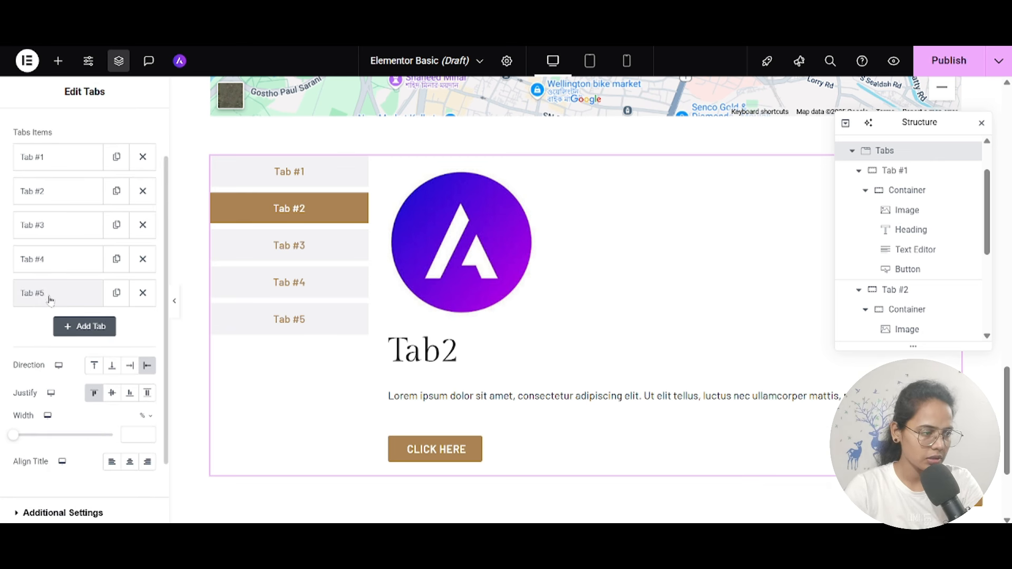
{"action": "scroll", "coordinate": [50, 300], "scroll_direction": "down", "scroll_amount": 1}
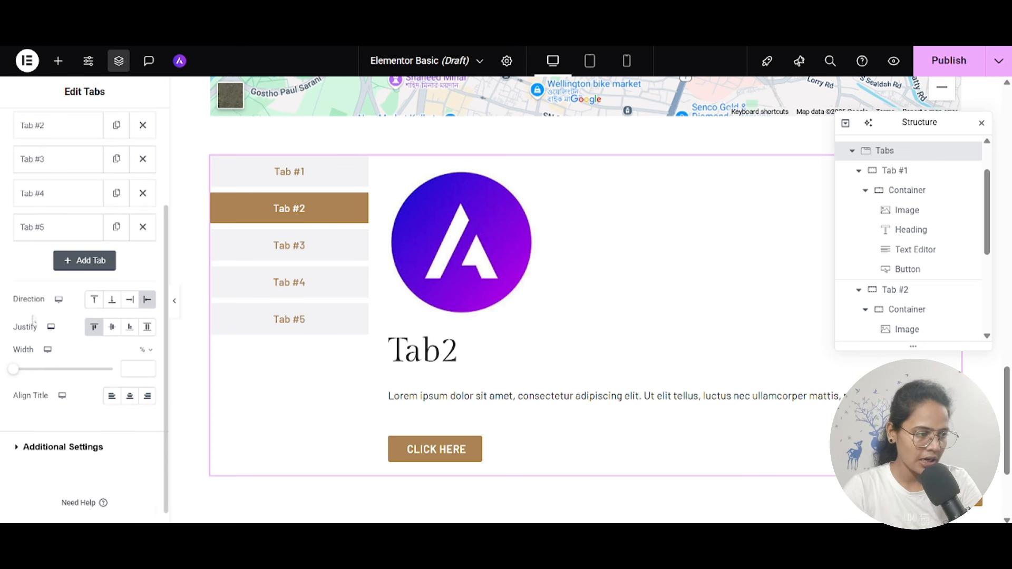
{"action": "scroll", "coordinate": [54, 364], "scroll_direction": "down", "scroll_amount": 1}
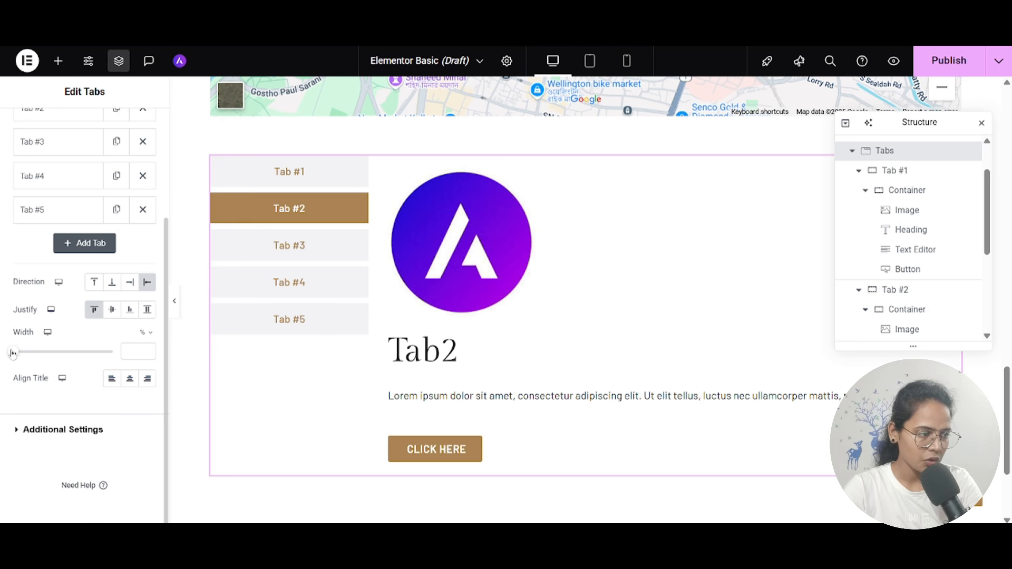
{"action": "left_click_drag", "start_coordinate": [13, 353], "coordinate": [51, 351]}
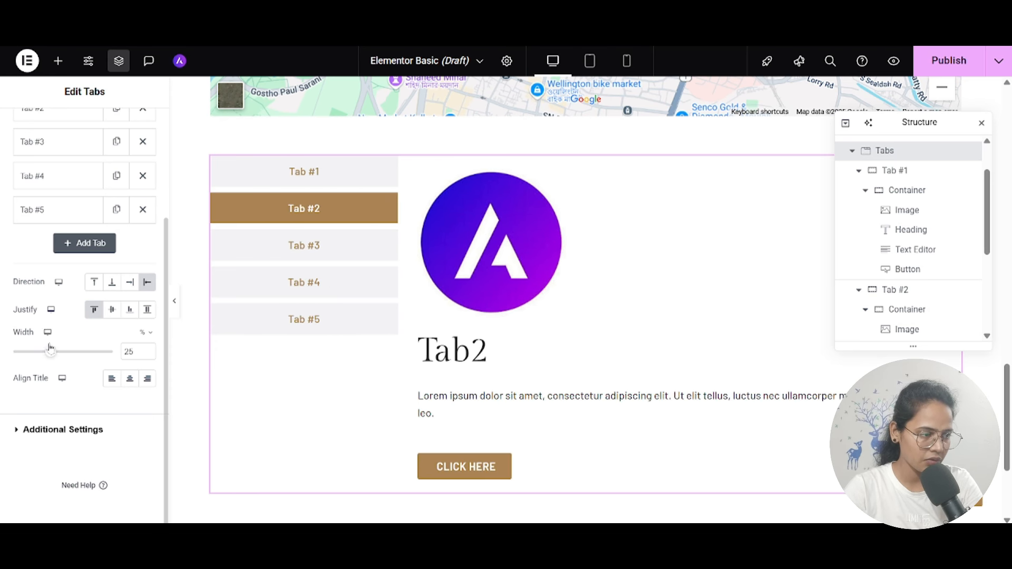
{"action": "left_click", "coordinate": [112, 379]}
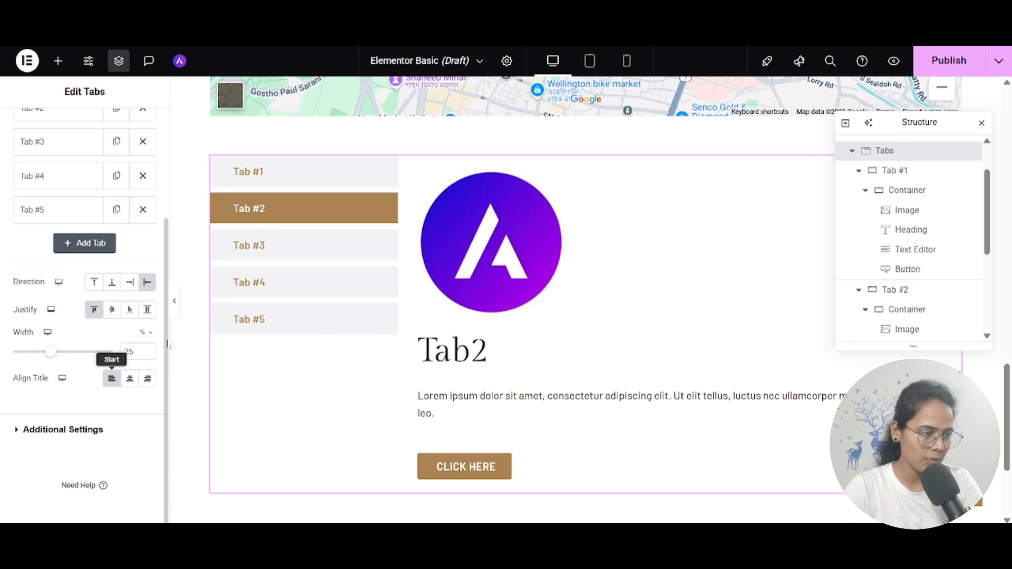
{"action": "left_click", "coordinate": [129, 378]}
Step: Check the breakpoint options for switching the tabs to an accordion layout
{"action": "left_click", "coordinate": [78, 430]}
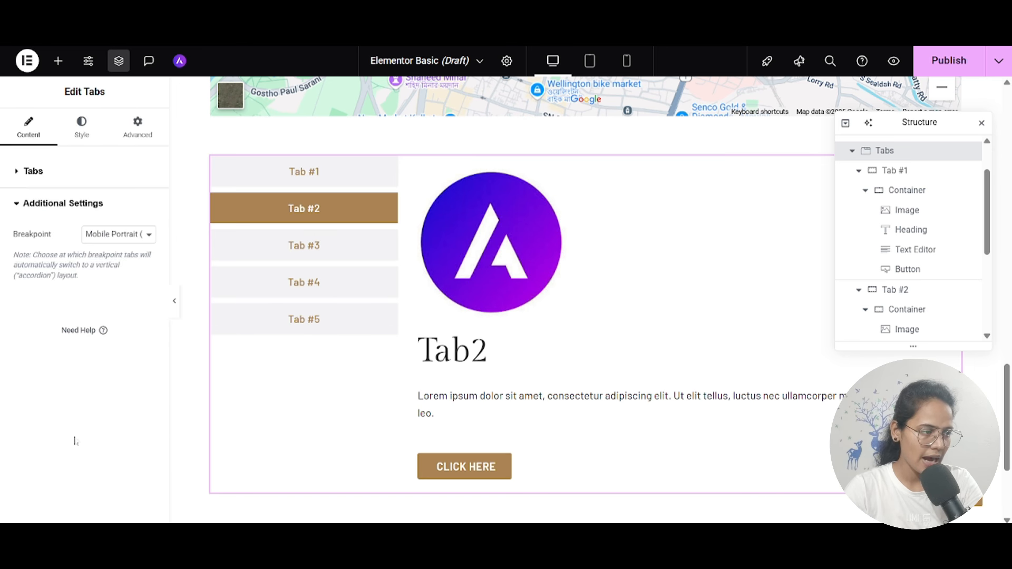
{"action": "left_click", "coordinate": [117, 235]}
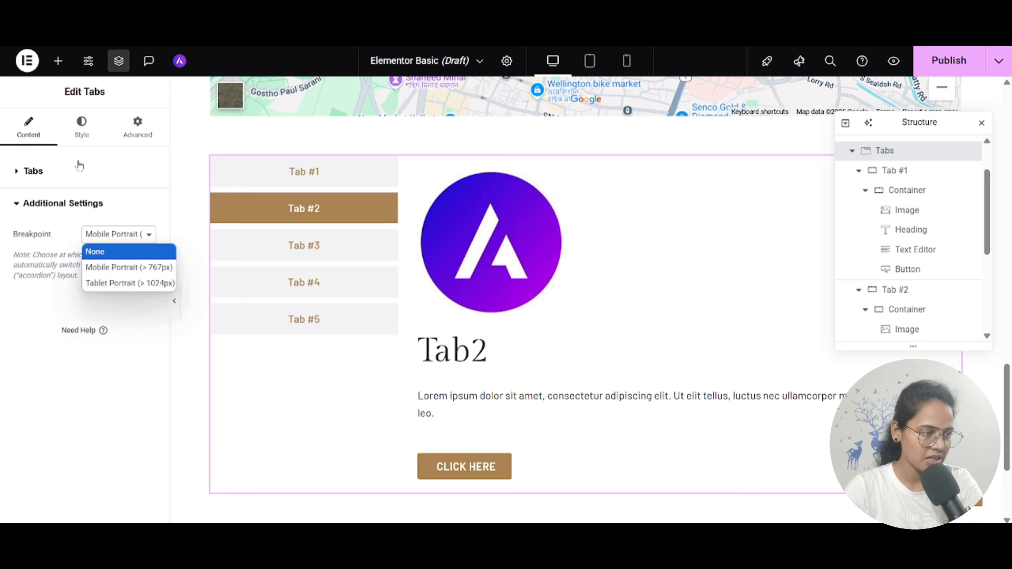
{"action": "left_click", "coordinate": [78, 136]}
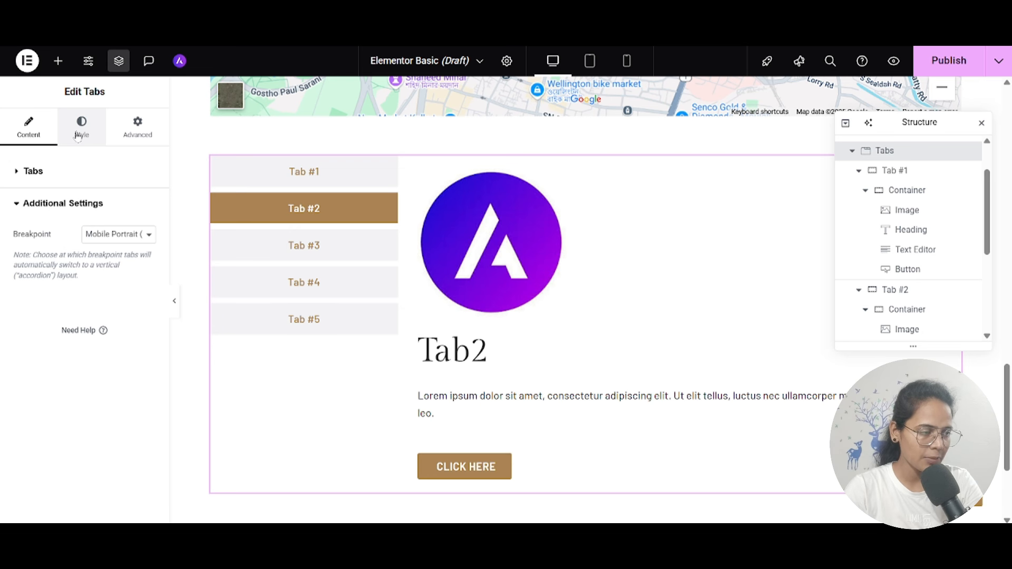
Step: Set the gap between tabs to 10 px and the distance from content to 15 px
{"action": "left_click", "coordinate": [78, 135]}
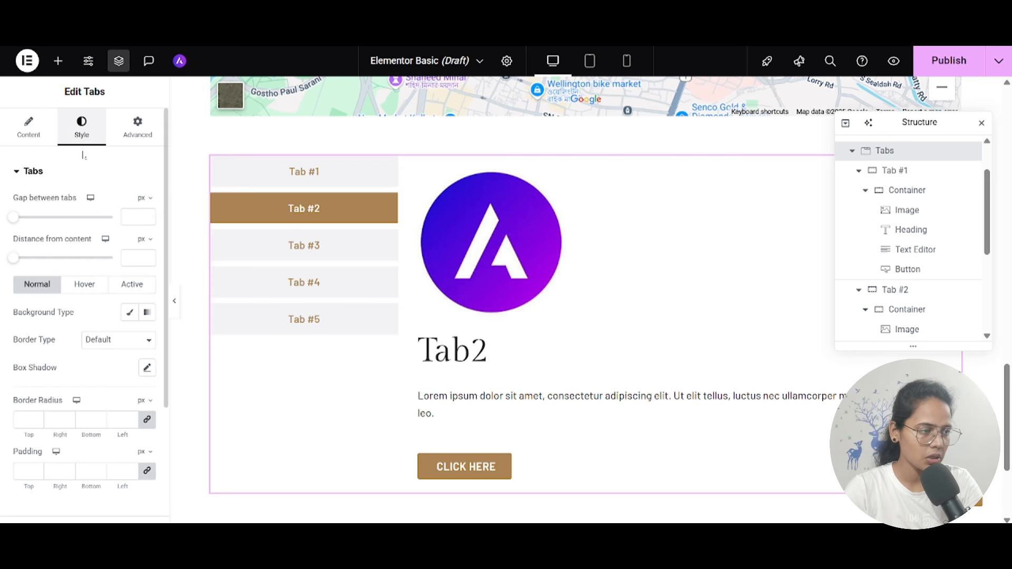
{"action": "mouse_move", "coordinate": [17, 223]}
{"action": "left_mouse_down"}
{"action": "mouse_move", "coordinate": [48, 220]}
{"action": "mouse_move", "coordinate": [16, 221]}
{"action": "left_mouse_up"}
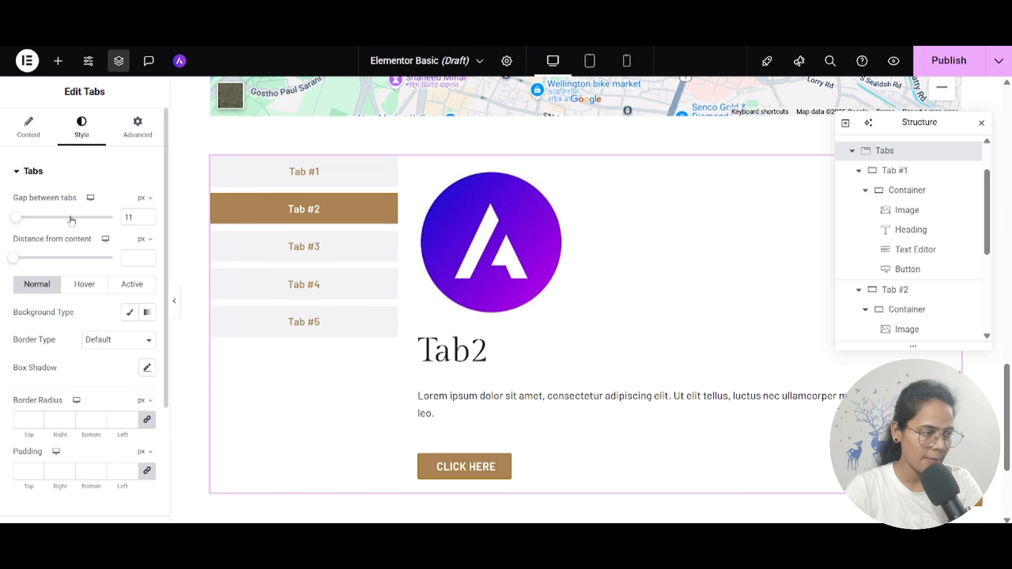
{"action": "left_click", "coordinate": [147, 220]}
{"action": "mouse_move", "coordinate": [13, 262]}
{"action": "left_mouse_down"}
{"action": "mouse_move", "coordinate": [31, 261]}
{"action": "mouse_move", "coordinate": [17, 266]}
{"action": "left_mouse_up"}
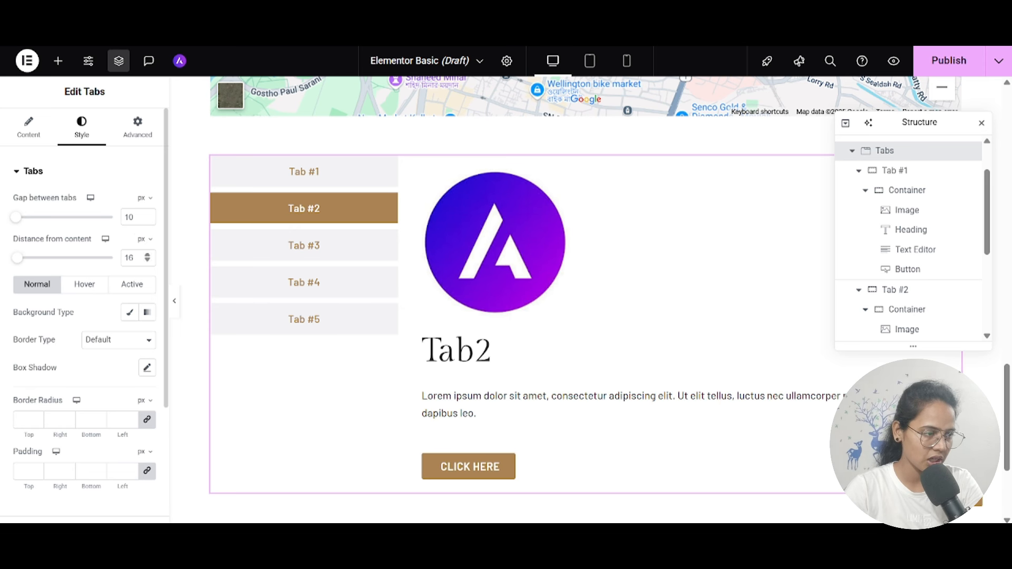
{"action": "left_click", "coordinate": [147, 262]}
Step: Give the tabs a solid background color of #000000 in their normal state
{"action": "scroll", "coordinate": [75, 278], "scroll_direction": "down", "scroll_amount": 1}
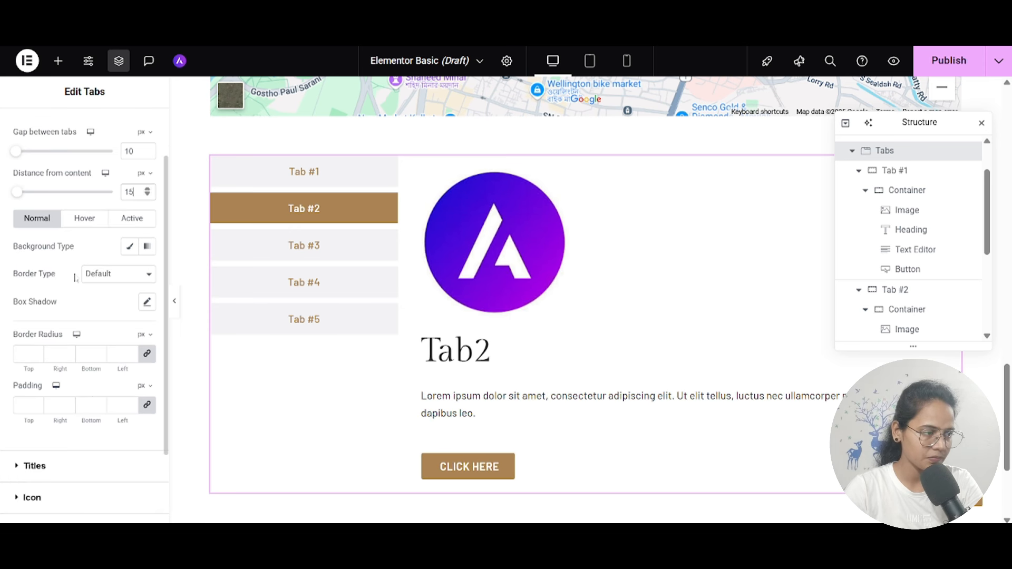
{"action": "left_click", "coordinate": [130, 248]}
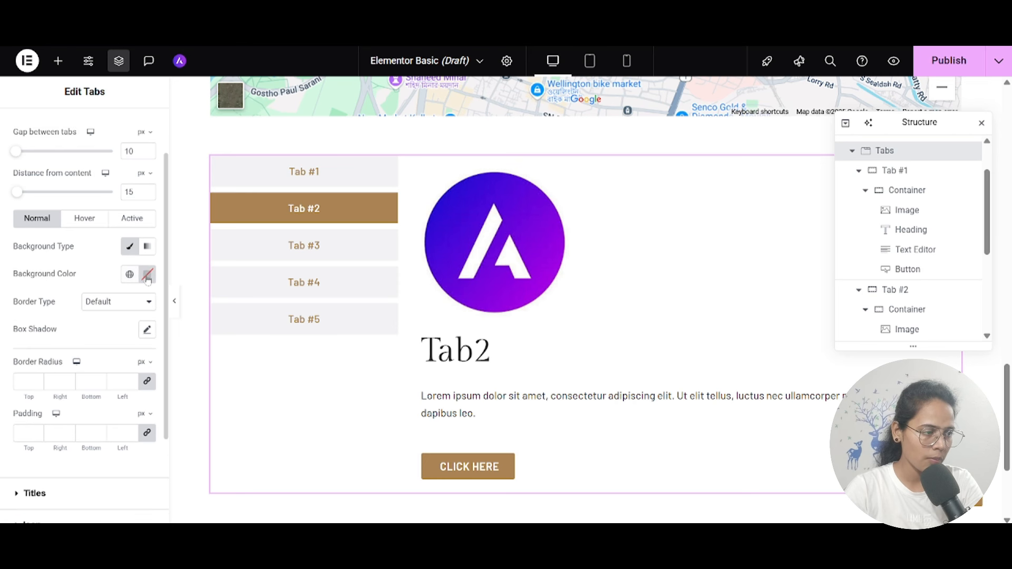
{"action": "left_click", "coordinate": [147, 276]}
{"action": "type", "text": "#000000"}
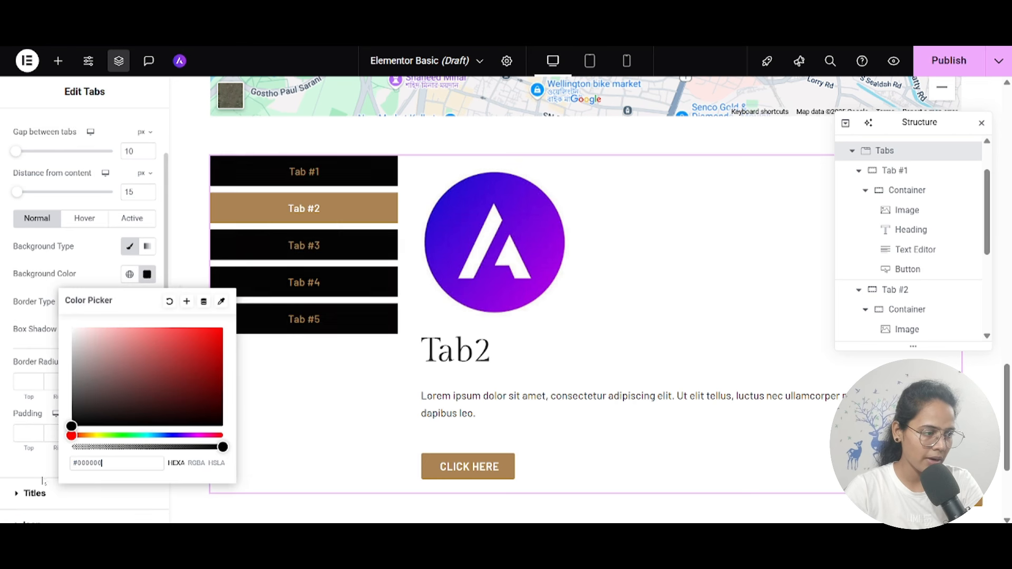
{"action": "left_click", "coordinate": [95, 275]}
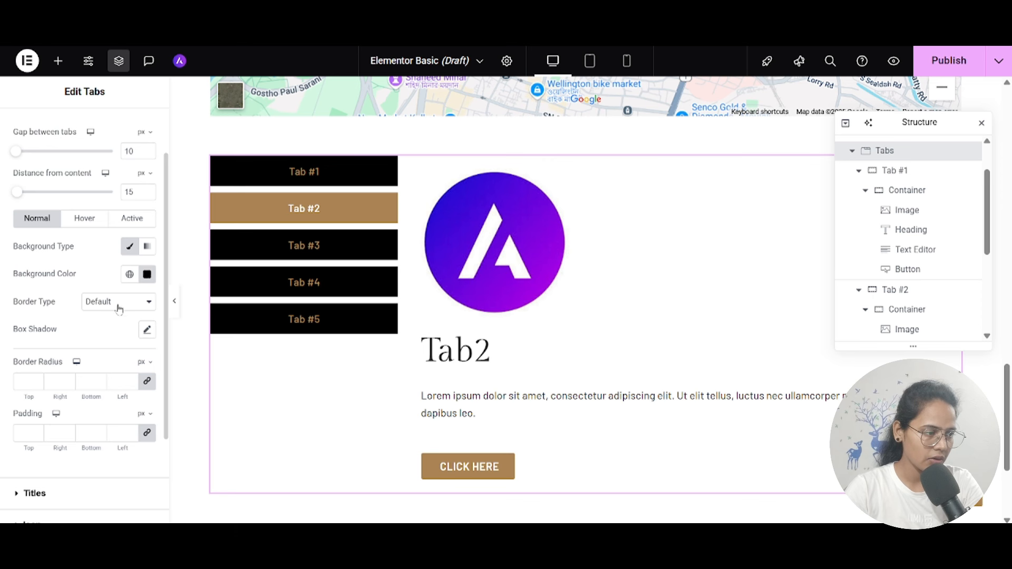
Step: Review the hover and active tab styles, and add a box shadow with default values to the active tab
{"action": "left_click", "coordinate": [85, 219]}
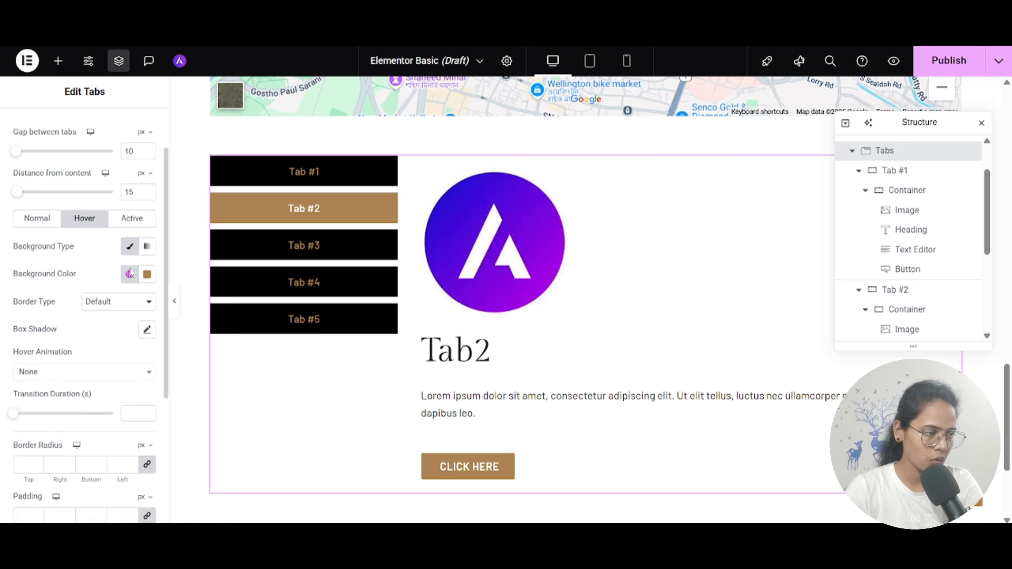
{"action": "left_click", "coordinate": [132, 218]}
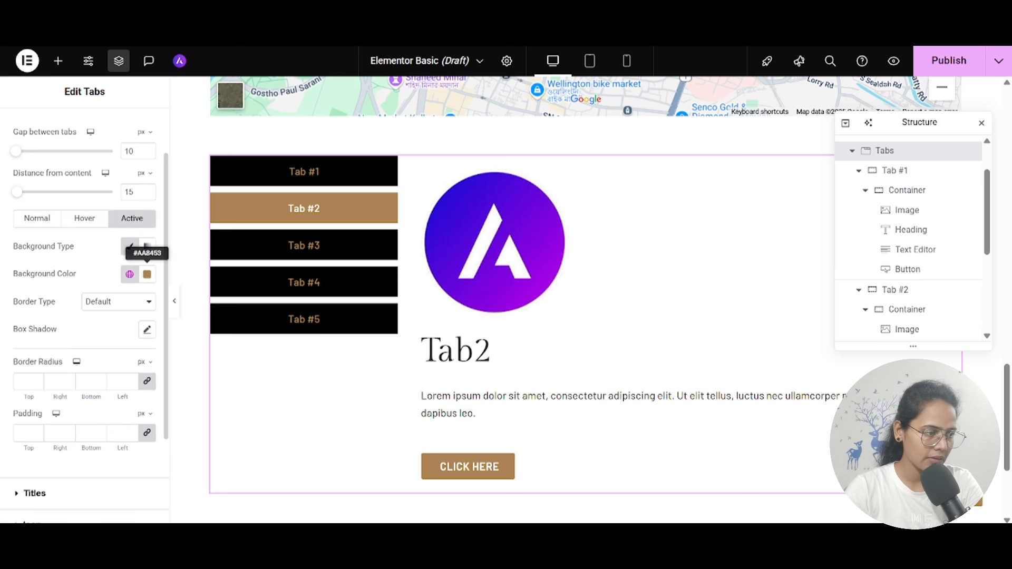
{"action": "left_click", "coordinate": [107, 303]}
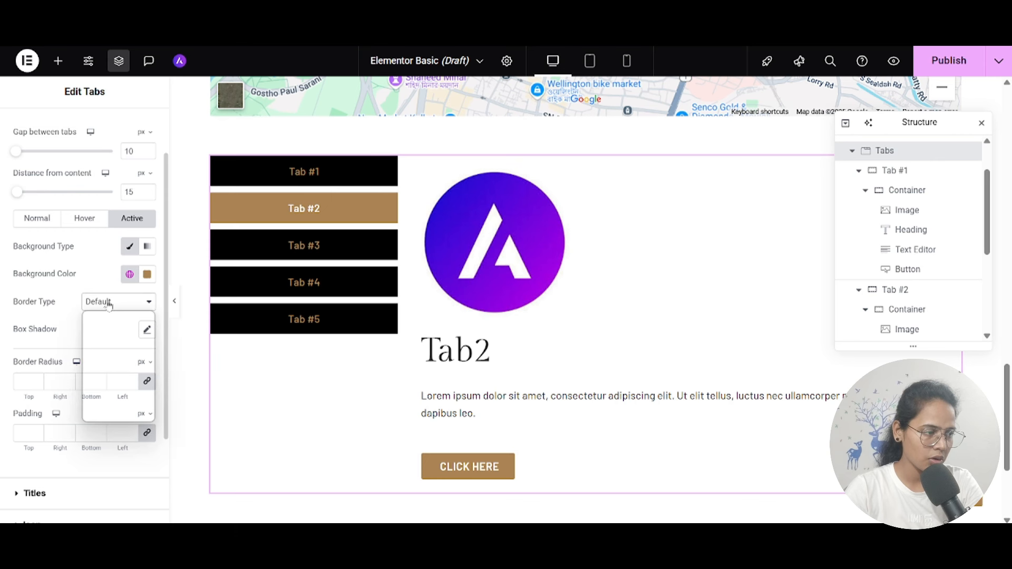
{"action": "left_click", "coordinate": [67, 319]}
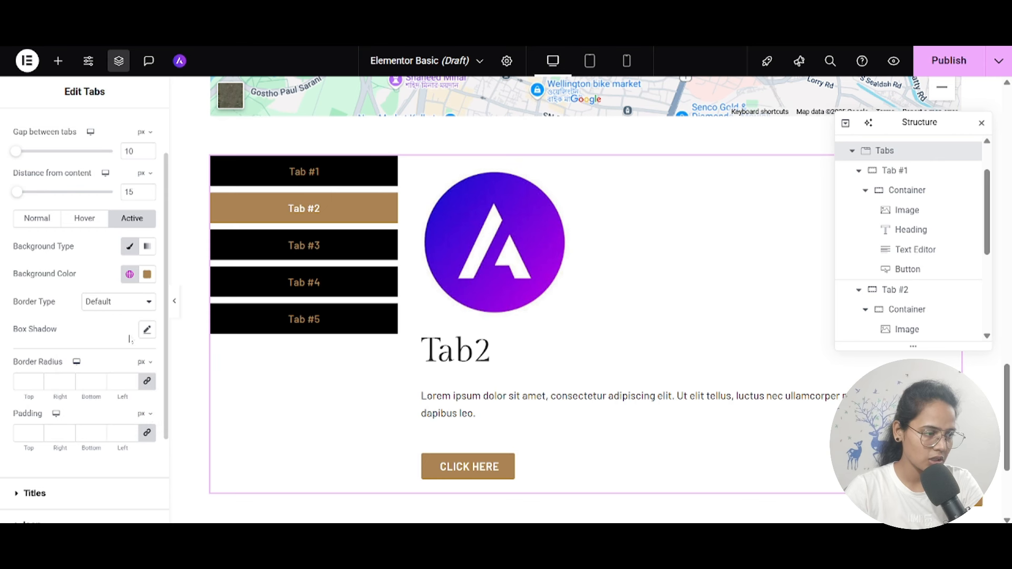
{"action": "left_click", "coordinate": [148, 329]}
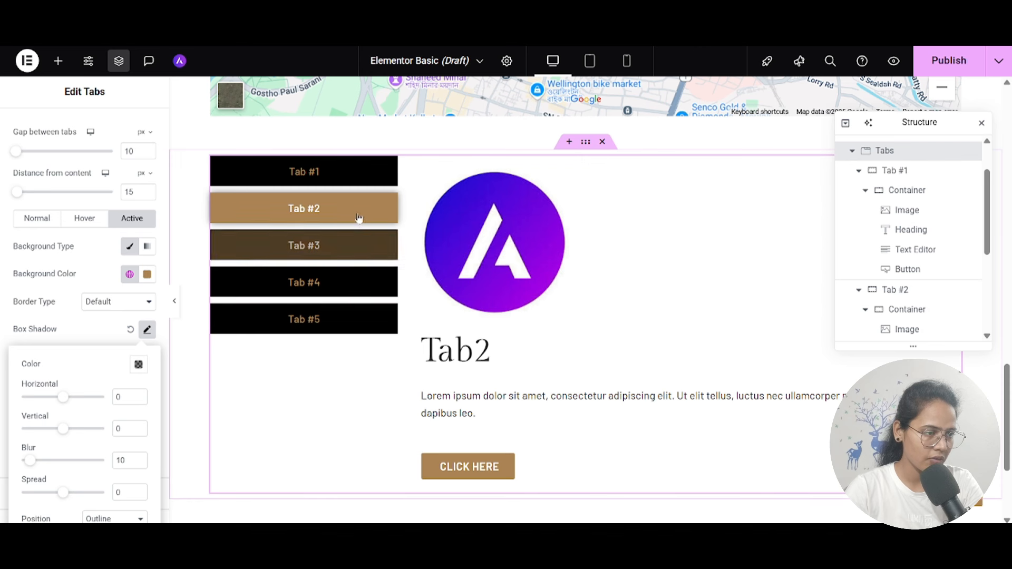
{"action": "left_click", "coordinate": [136, 342]}
Step: Set the tabs' border radius to 0 px and their padding to 15 px on all sides
{"action": "scroll", "coordinate": [100, 377], "scroll_direction": "down", "scroll_amount": 2}
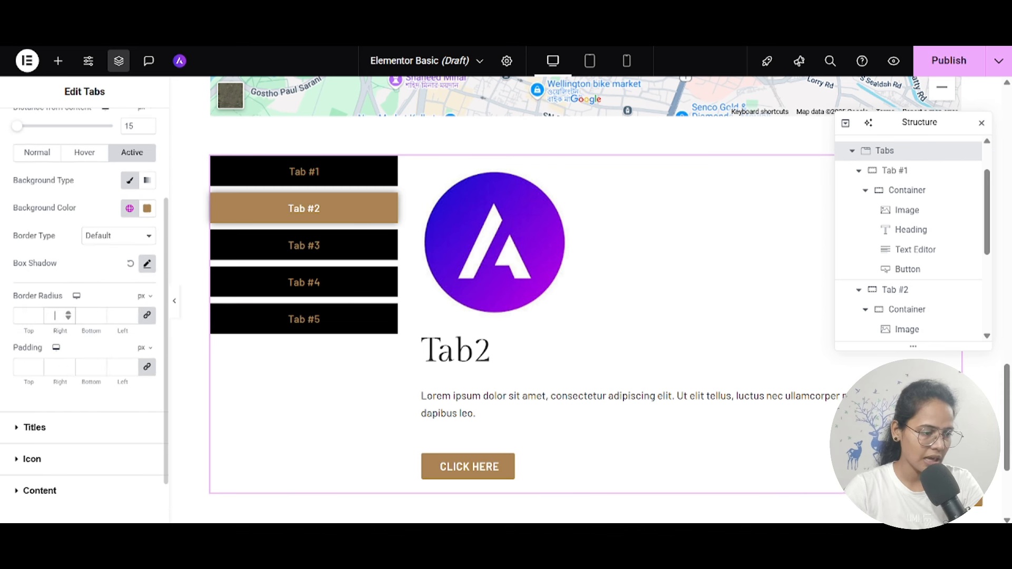
{"action": "type", "text": "5"}
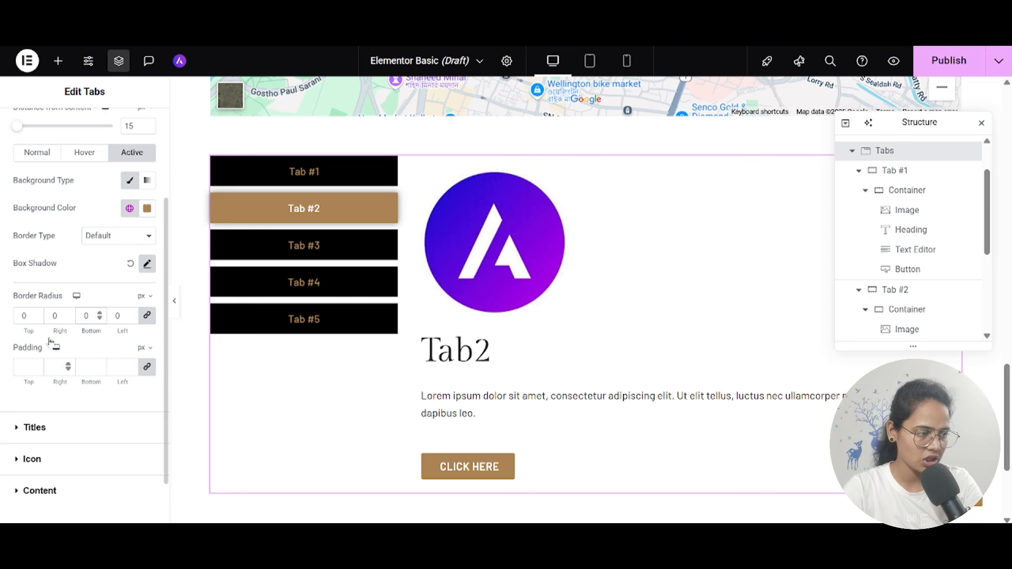
{"action": "left_click", "coordinate": [24, 366]}
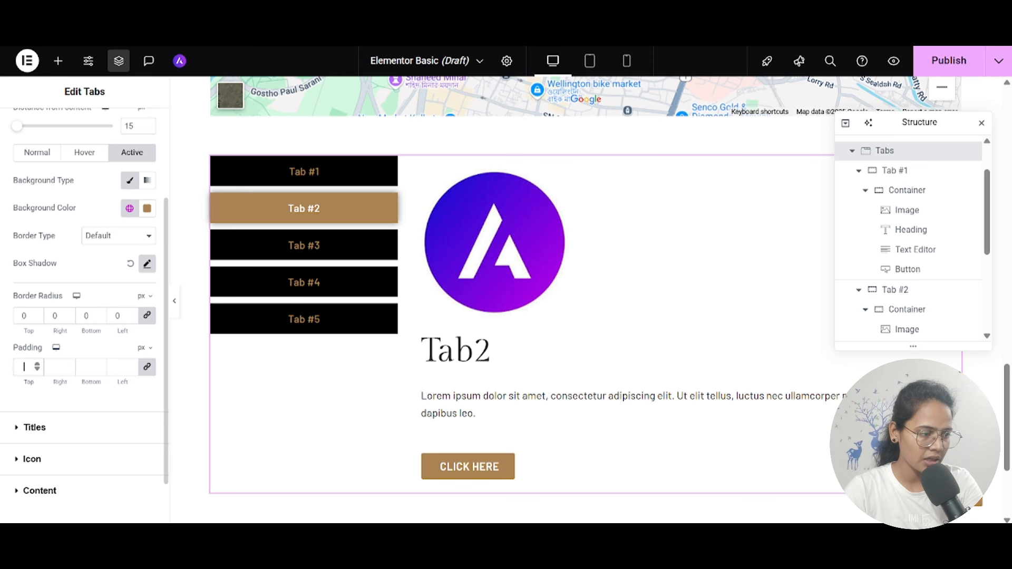
{"action": "type", "text": "10"}
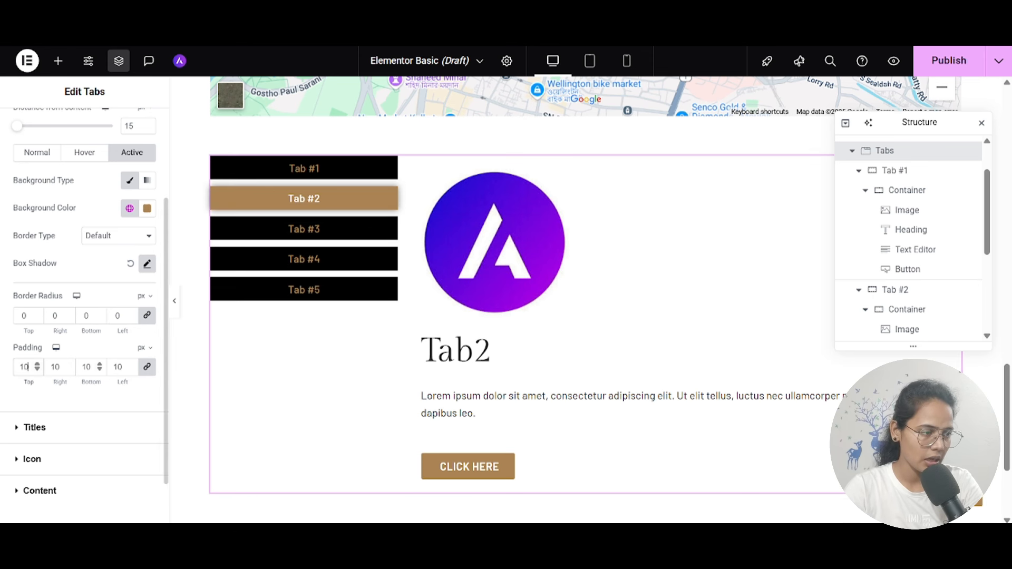
{"action": "type", "text": "5"}
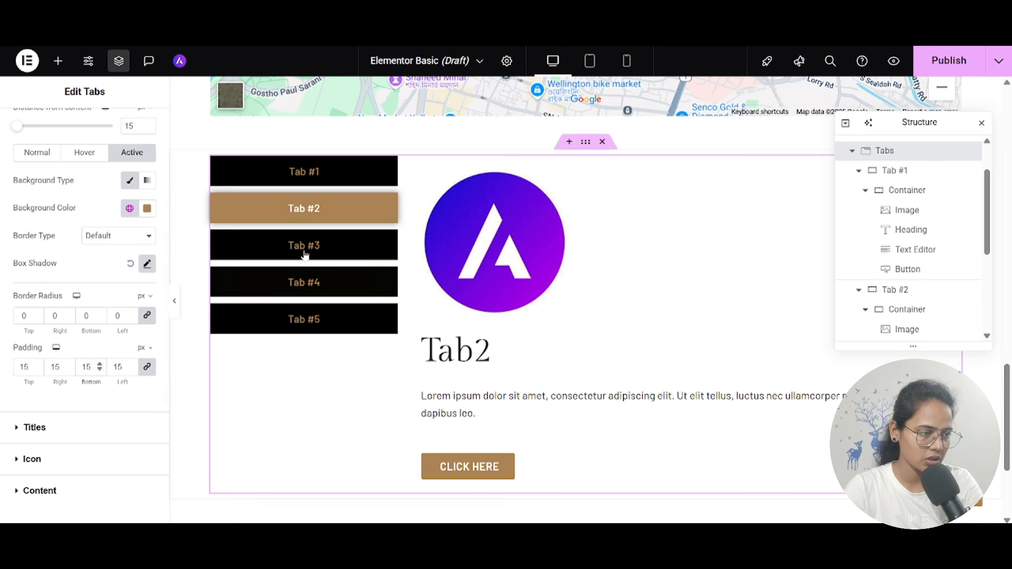
Step: Set the tab titles' normal text color to #FFFFFF and check their hover and active color settings
{"action": "scroll", "coordinate": [97, 357], "scroll_direction": "down", "scroll_amount": 1}
{"action": "left_click", "coordinate": [56, 369]}
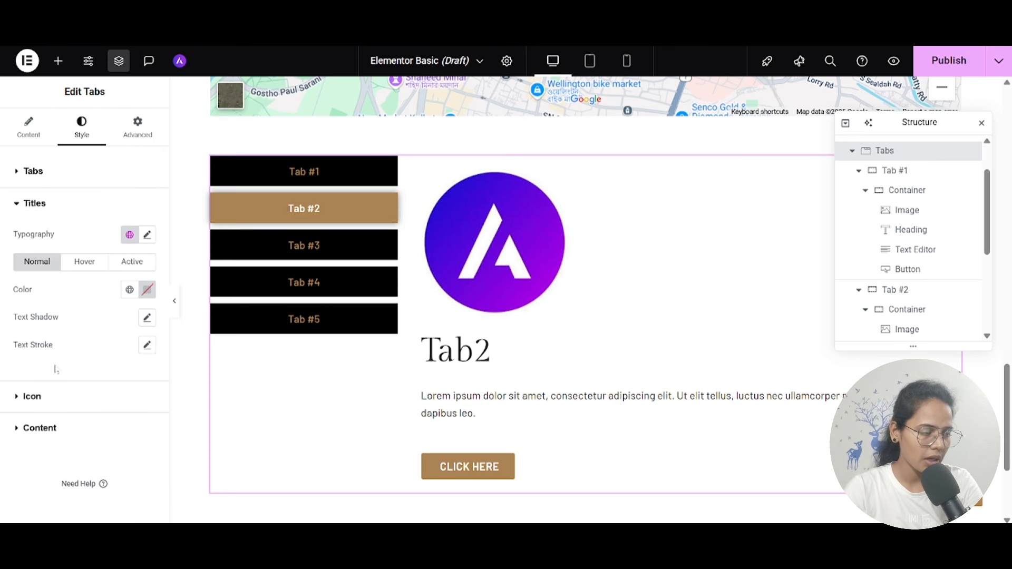
{"action": "left_click", "coordinate": [149, 291]}
{"action": "left_click", "coordinate": [72, 343]}
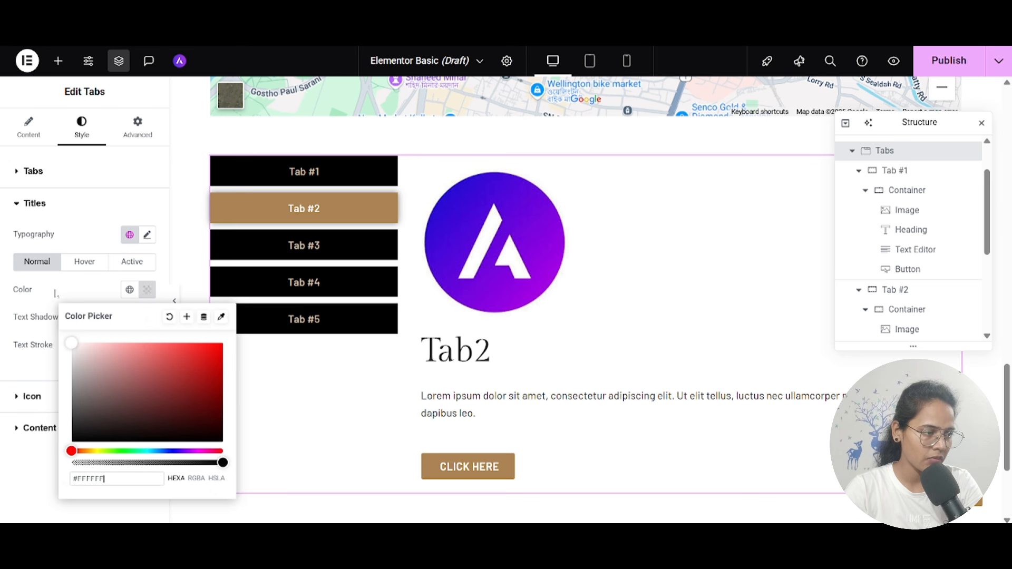
{"action": "left_click", "coordinate": [86, 264]}
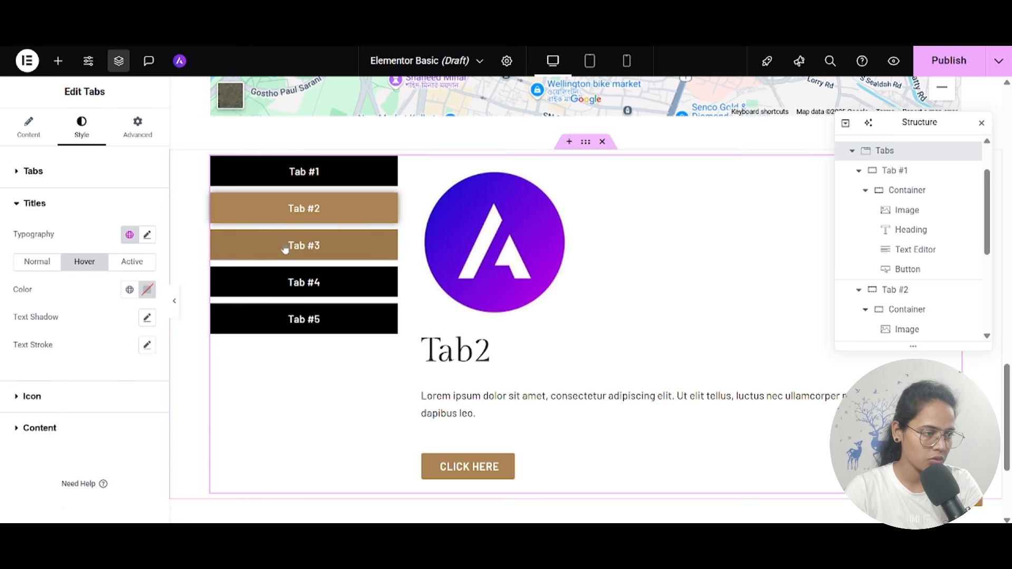
{"action": "left_click", "coordinate": [127, 264]}
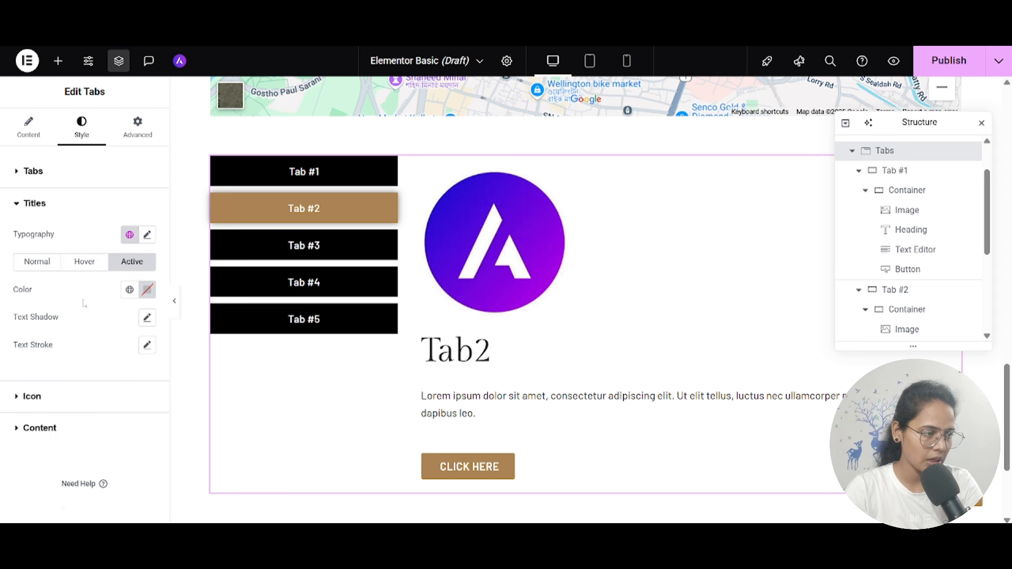
Step: Add the solid User icon from the icon library to Tab #1
{"action": "left_click", "coordinate": [54, 403]}
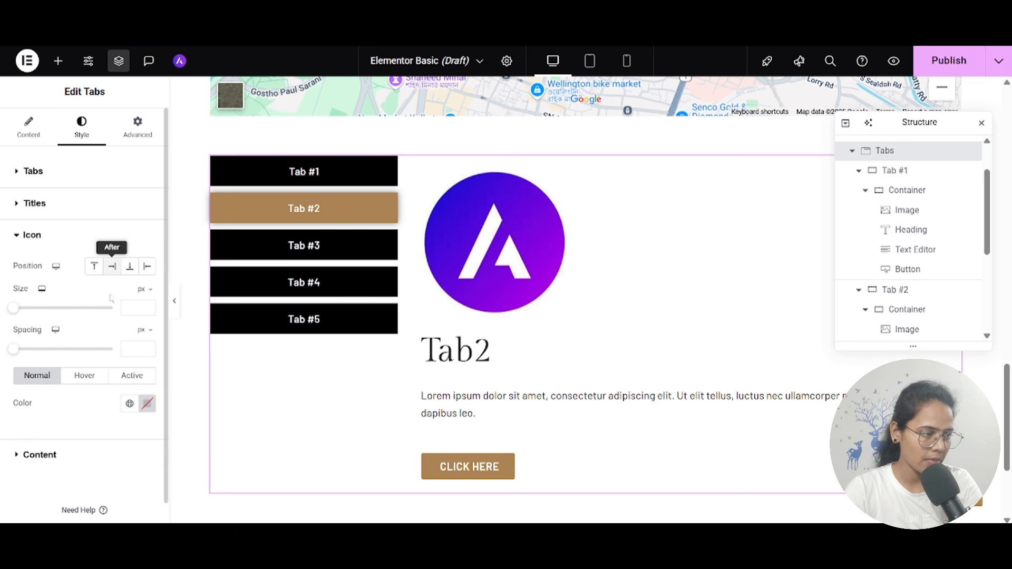
{"action": "left_click", "coordinate": [40, 141]}
{"action": "left_click", "coordinate": [73, 225]}
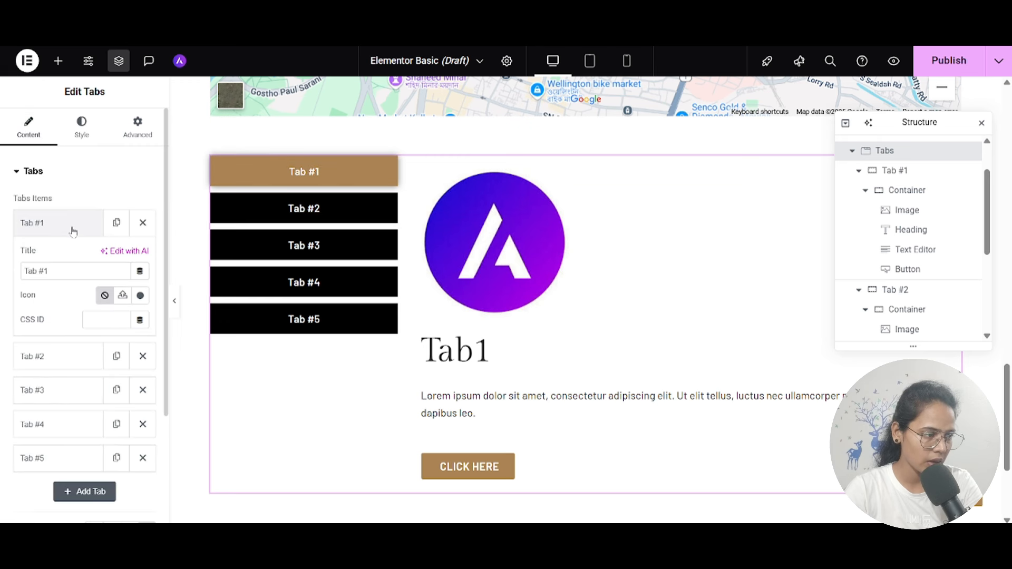
{"action": "left_click", "coordinate": [140, 296]}
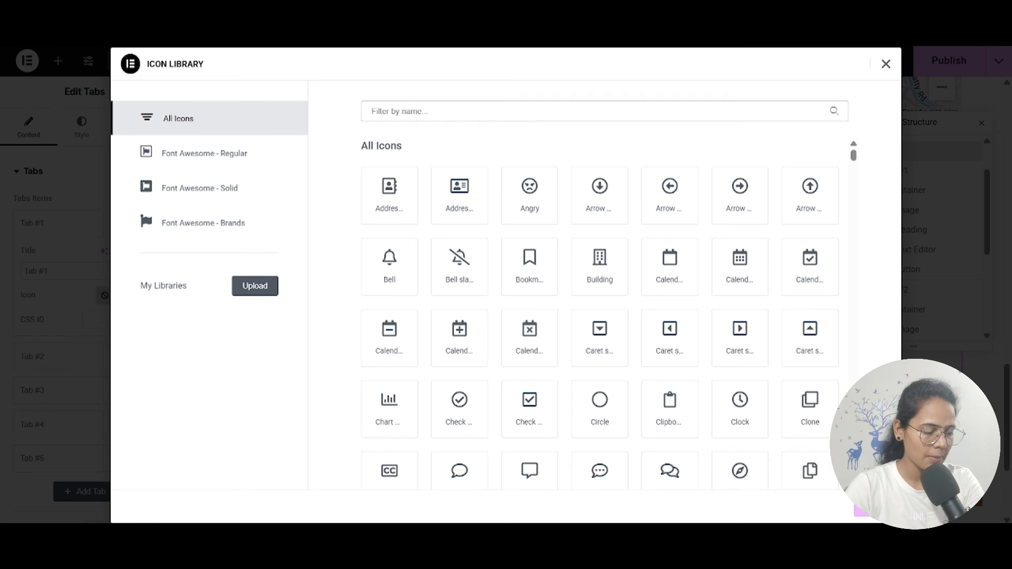
{"action": "type", "text": "usi"}
{"action": "key", "text": "BackSpace"}
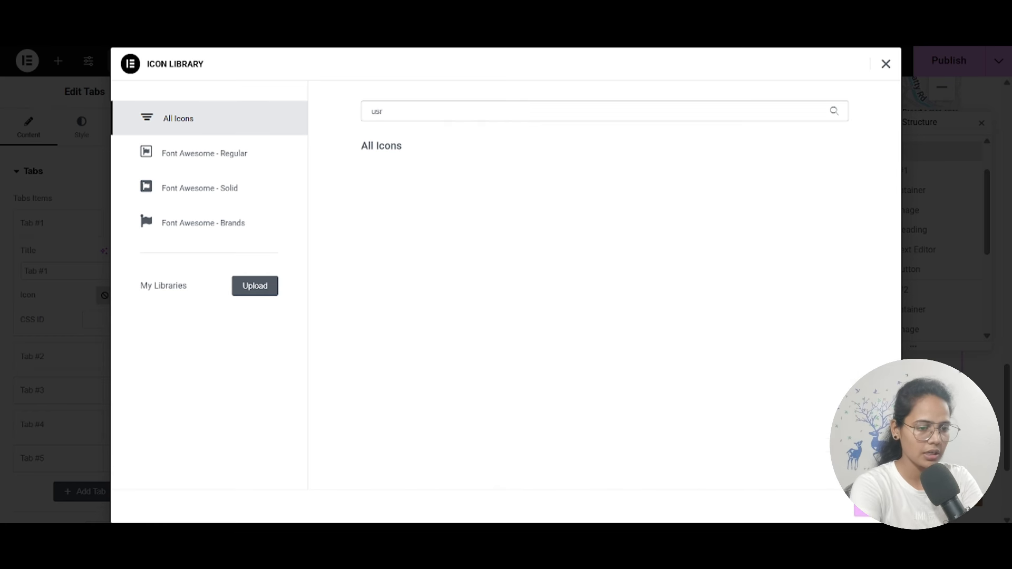
{"action": "type", "text": "r"}
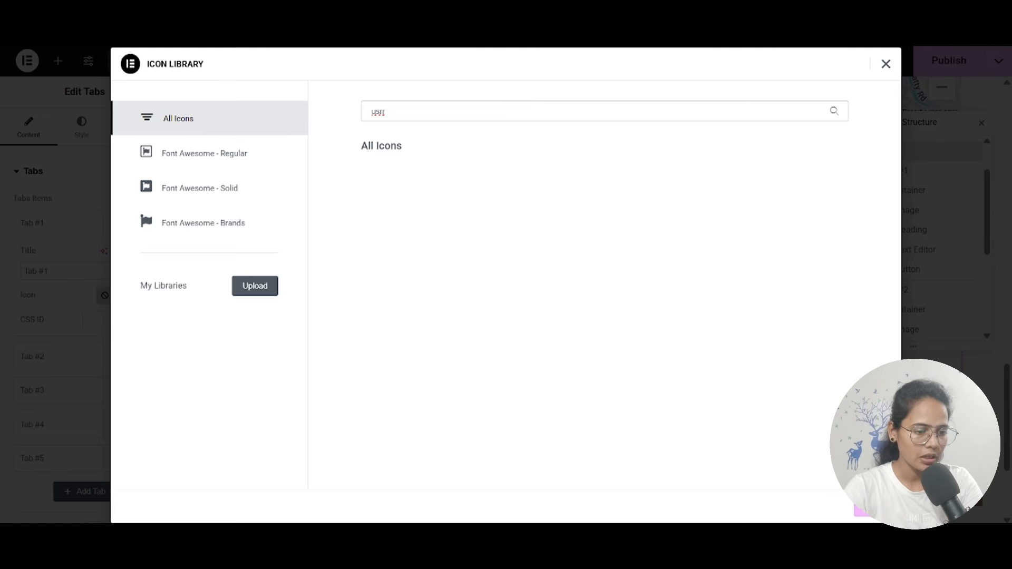
{"action": "key", "text": "BackSpace"}
{"action": "type", "text": "er"}
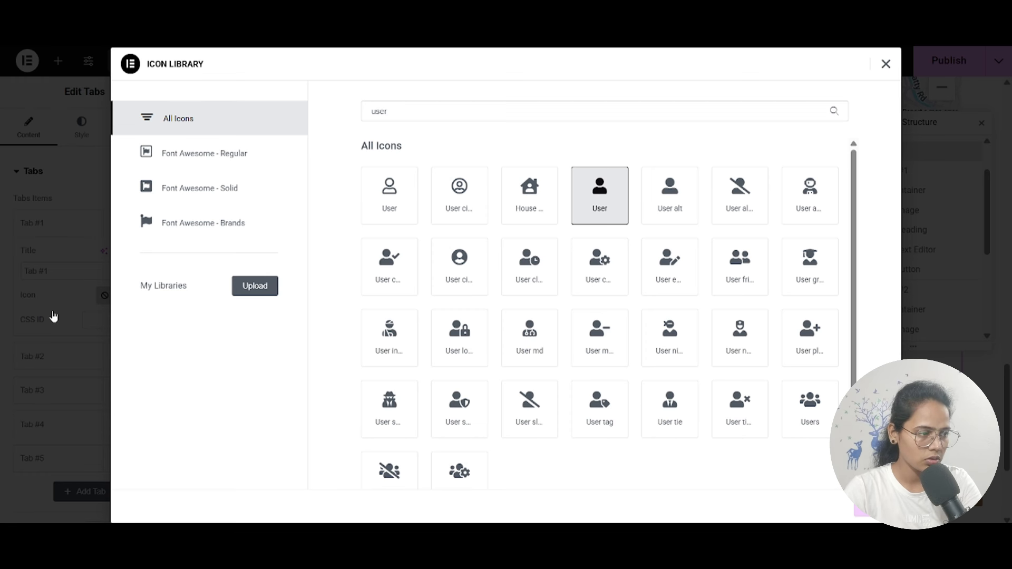
{"action": "left_click", "coordinate": [871, 508]}
{"action": "left_click", "coordinate": [841, 492]}
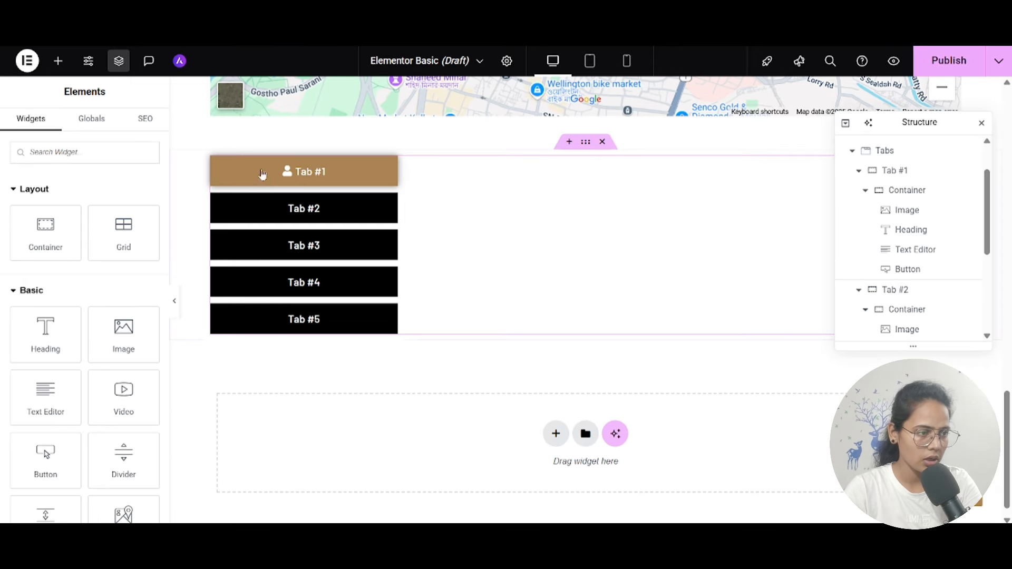
Step: Try the After, Below and Above icon positions on the tabs, and set the icon position to Before
{"action": "left_click", "coordinate": [290, 183]}
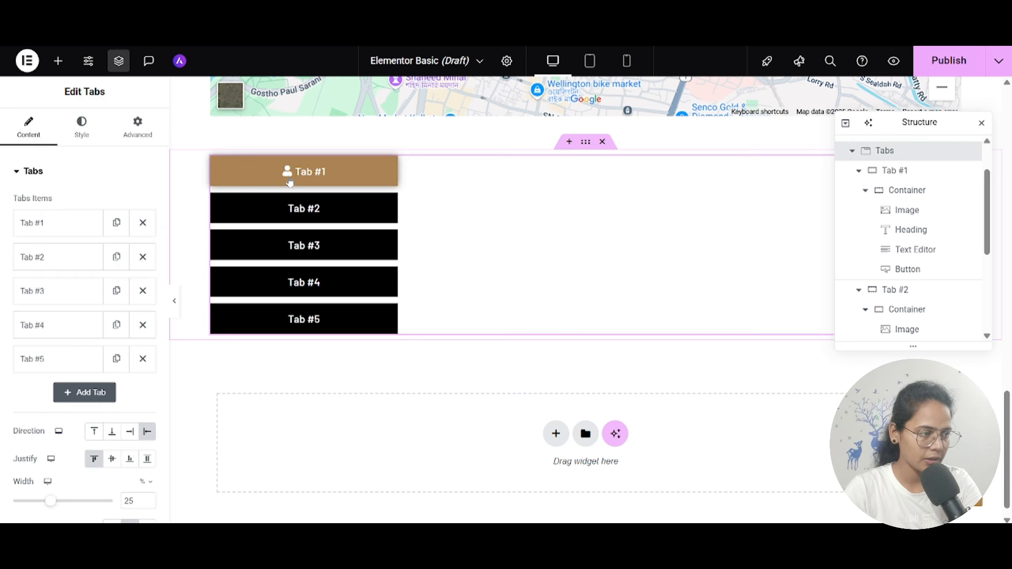
{"action": "left_click", "coordinate": [62, 262]}
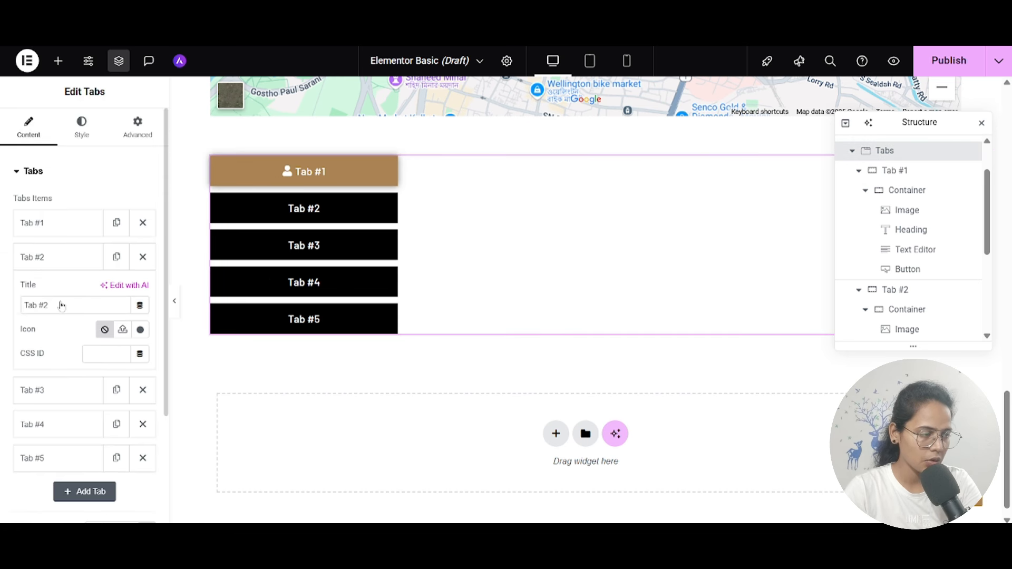
{"action": "left_click", "coordinate": [80, 128]}
{"action": "scroll", "coordinate": [74, 340], "scroll_direction": "down", "scroll_amount": 4}
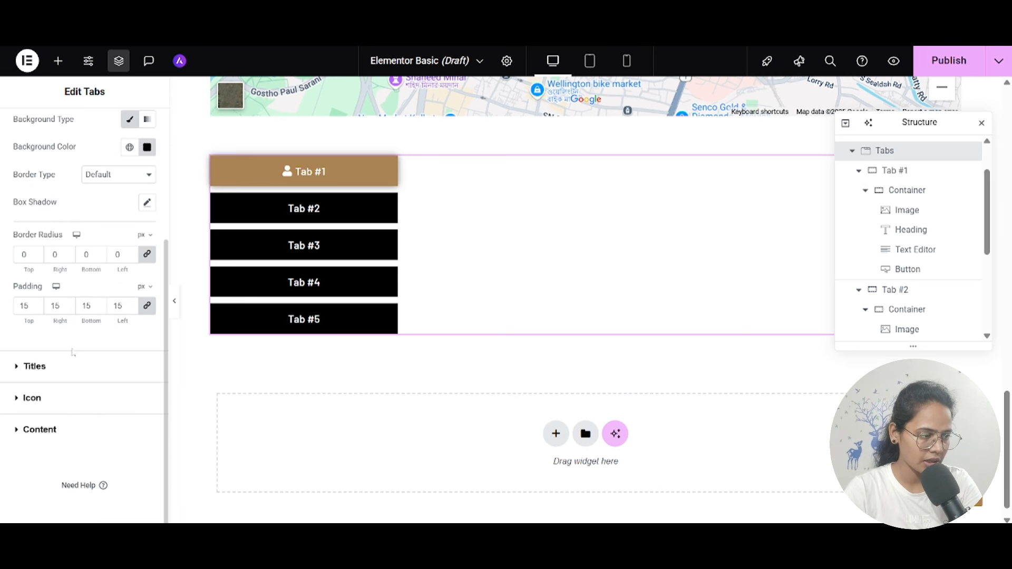
{"action": "left_click", "coordinate": [46, 407]}
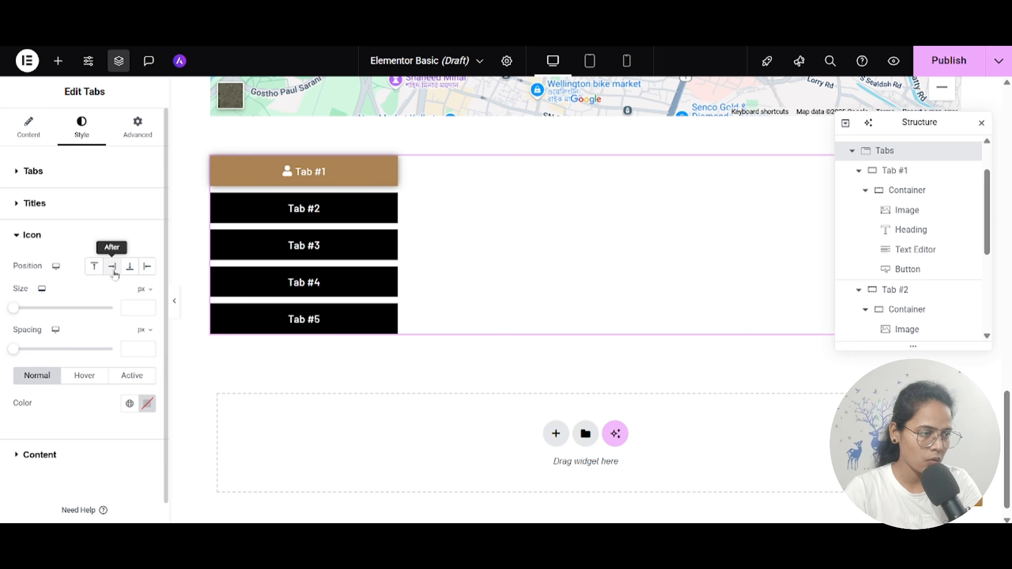
{"action": "left_click", "coordinate": [113, 270]}
{"action": "left_click", "coordinate": [129, 267]}
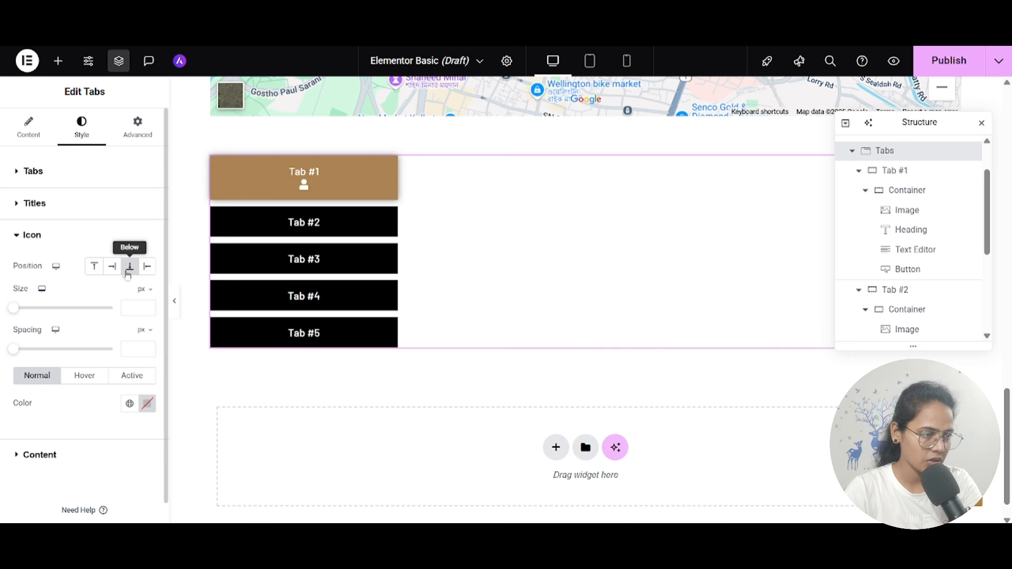
{"action": "left_click", "coordinate": [94, 268]}
{"action": "left_click", "coordinate": [147, 267]}
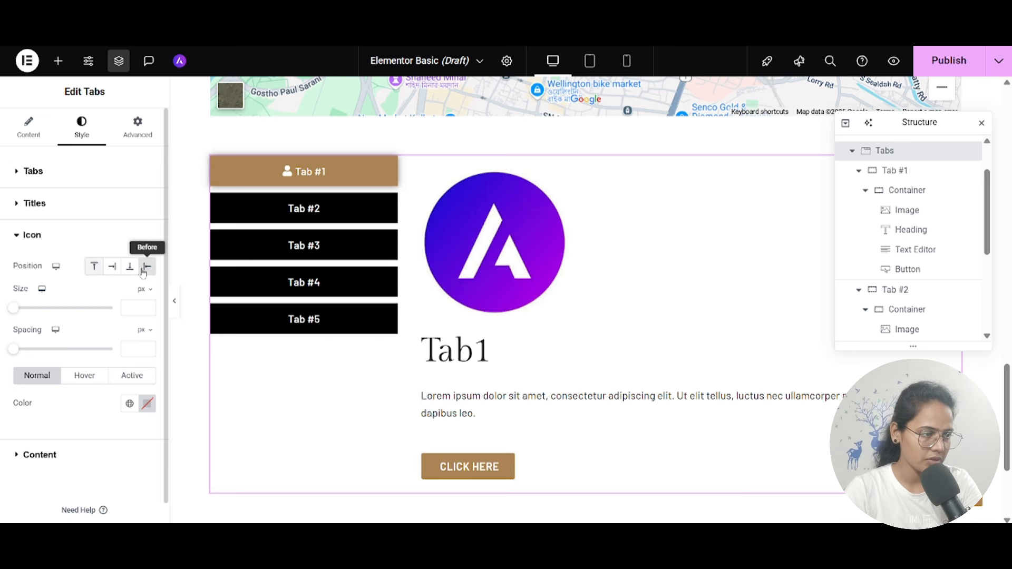
Step: Set the tab icon size to 16 px and its spacing to about 21 px
{"action": "left_click_drag", "start_coordinate": [21, 312], "coordinate": [35, 311]}
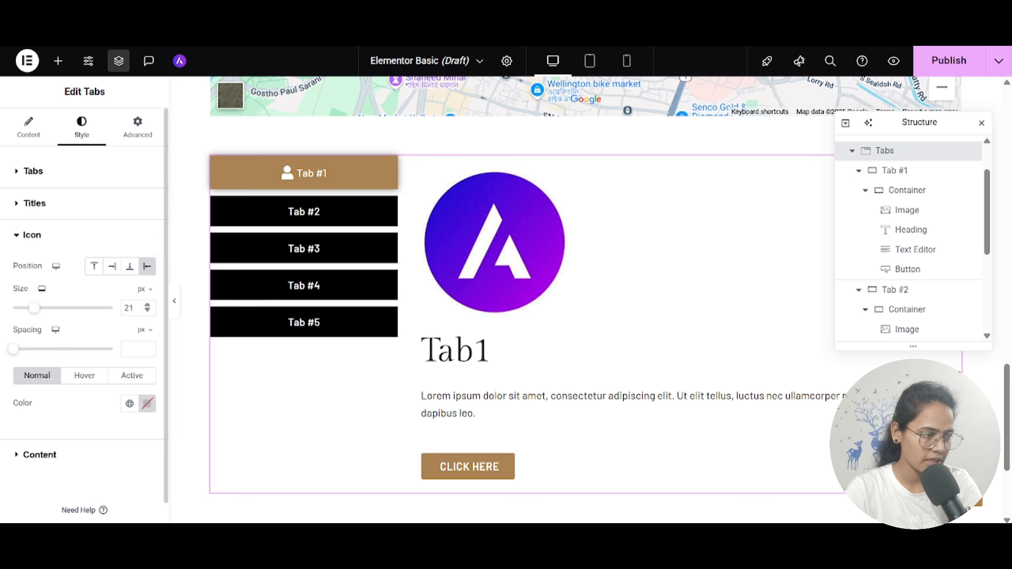
{"action": "left_click_drag", "start_coordinate": [136, 308], "coordinate": [103, 309]}
{"action": "type", "text": "16"}
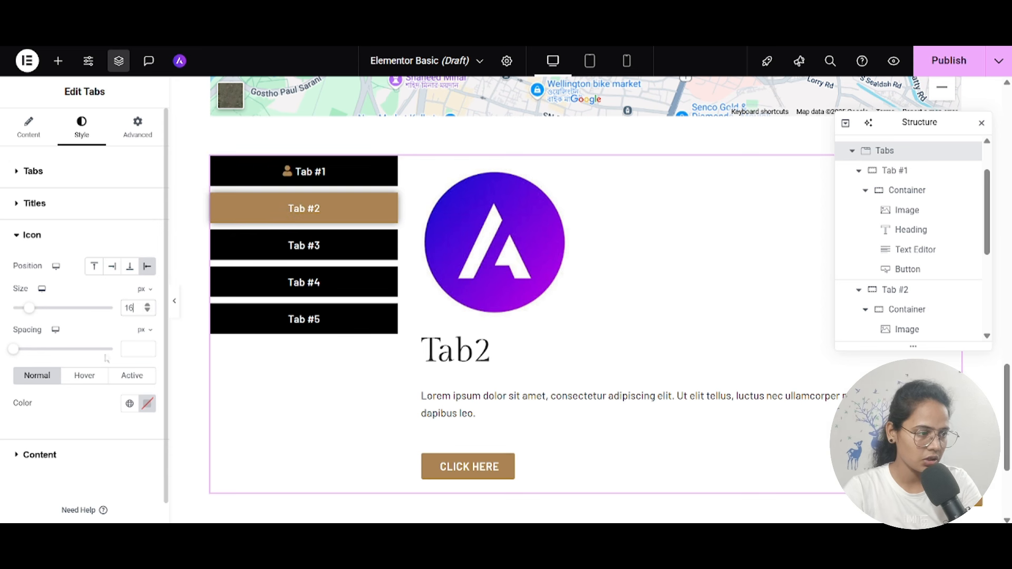
{"action": "left_click_drag", "start_coordinate": [16, 352], "coordinate": [33, 352]}
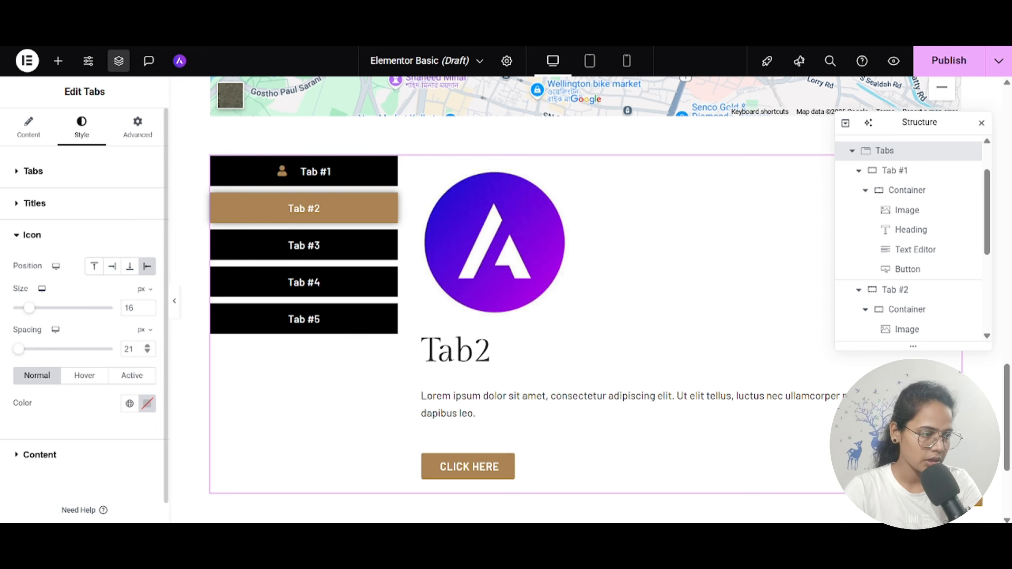
Step: Set the tab icon's normal color to white and its spacing to 25 px
{"action": "left_click", "coordinate": [147, 403]}
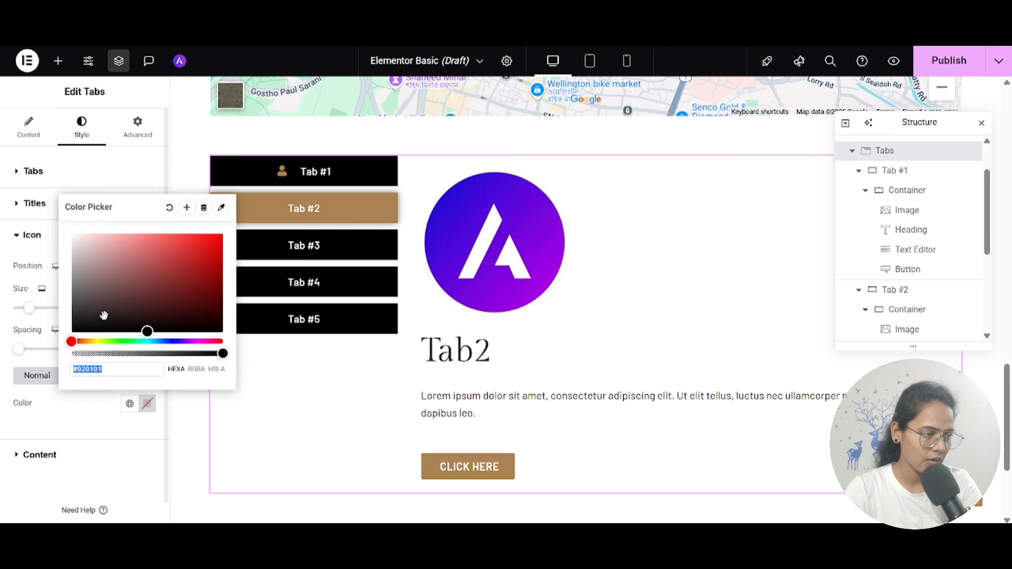
{"action": "left_click", "coordinate": [69, 237]}
{"action": "left_click", "coordinate": [147, 403]}
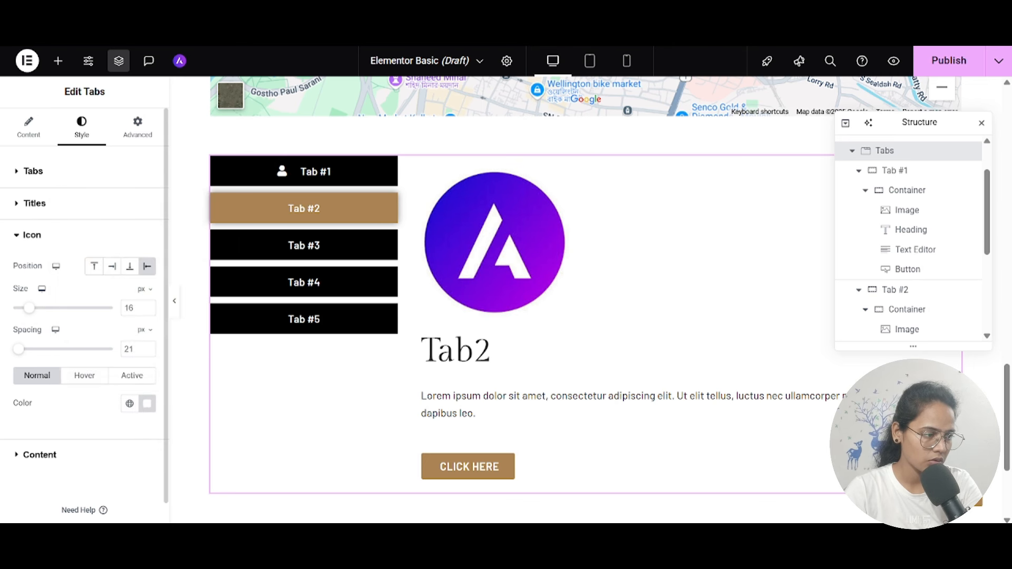
{"action": "left_click", "coordinate": [31, 349]}
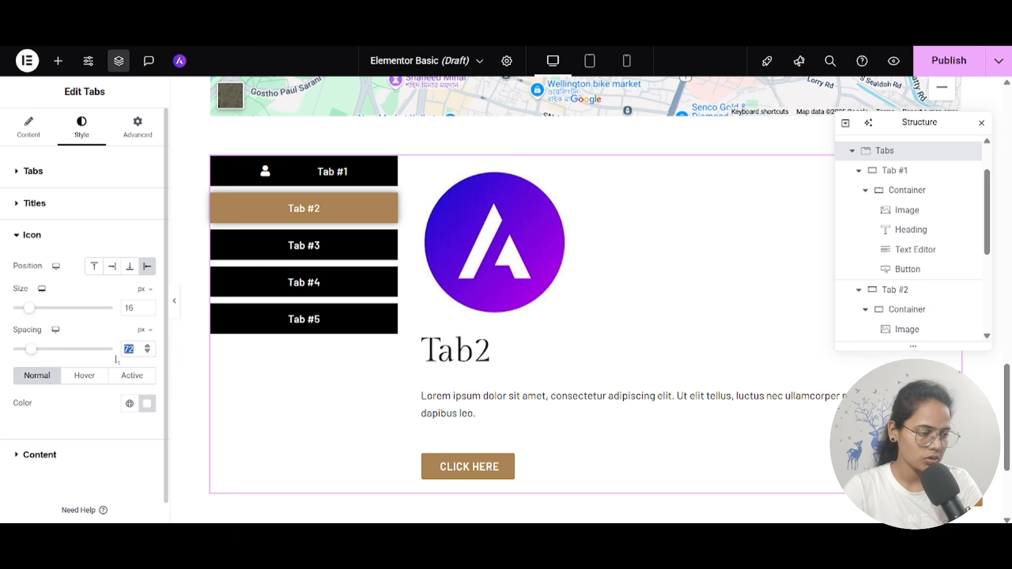
{"action": "type", "text": "25"}
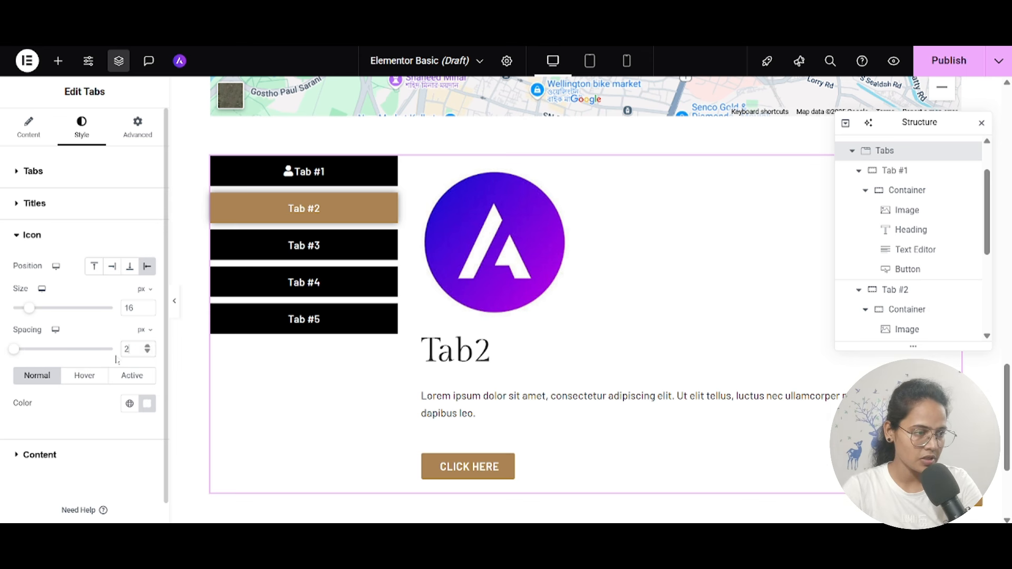
Step: Try a solid dark gray background on the tabs' content area and clear it again
{"action": "left_click", "coordinate": [39, 455]}
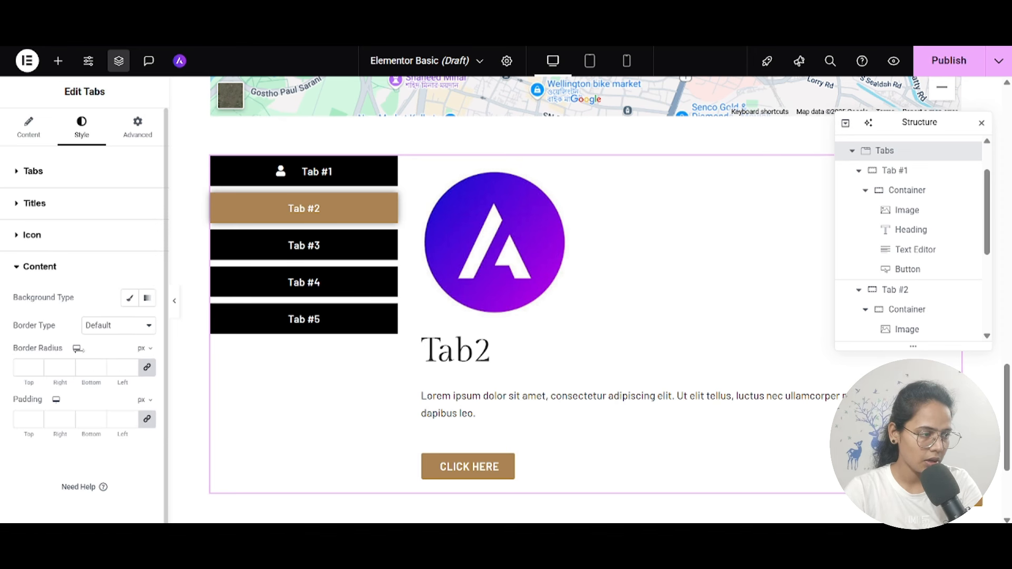
{"action": "left_click", "coordinate": [129, 299]}
{"action": "left_click", "coordinate": [147, 325]}
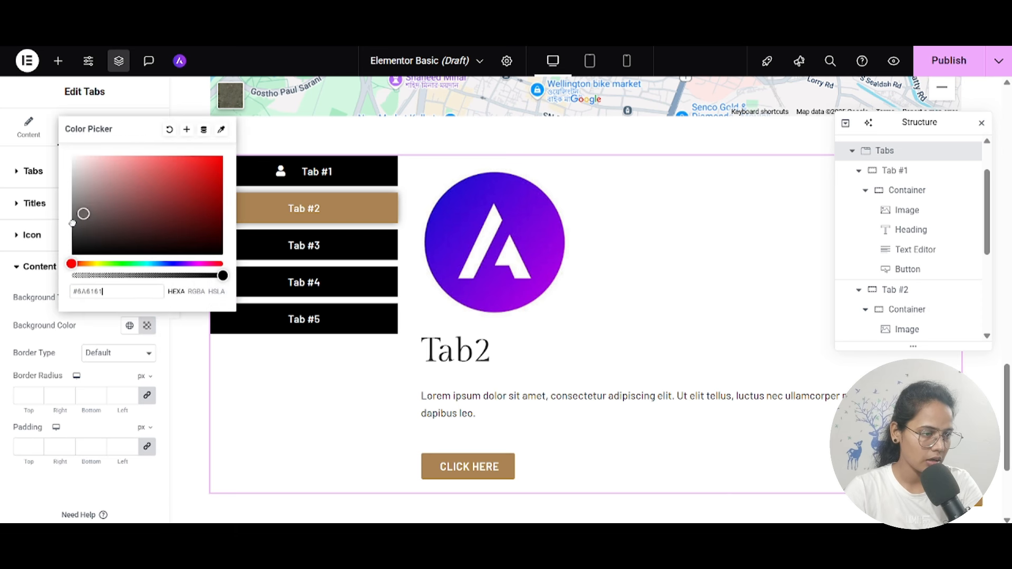
{"action": "left_click_drag", "start_coordinate": [84, 214], "coordinate": [72, 222]}
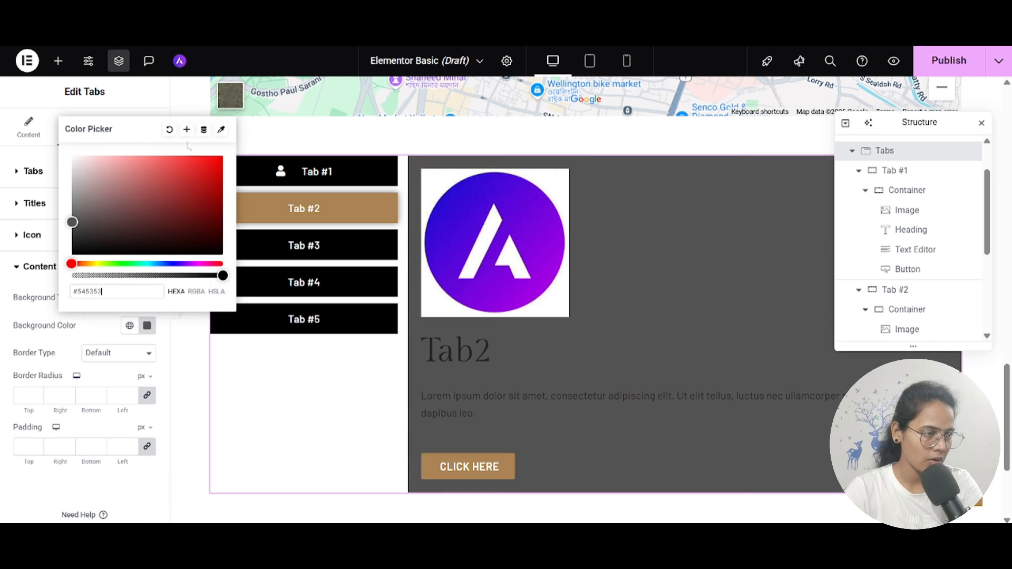
{"action": "left_click", "coordinate": [169, 130]}
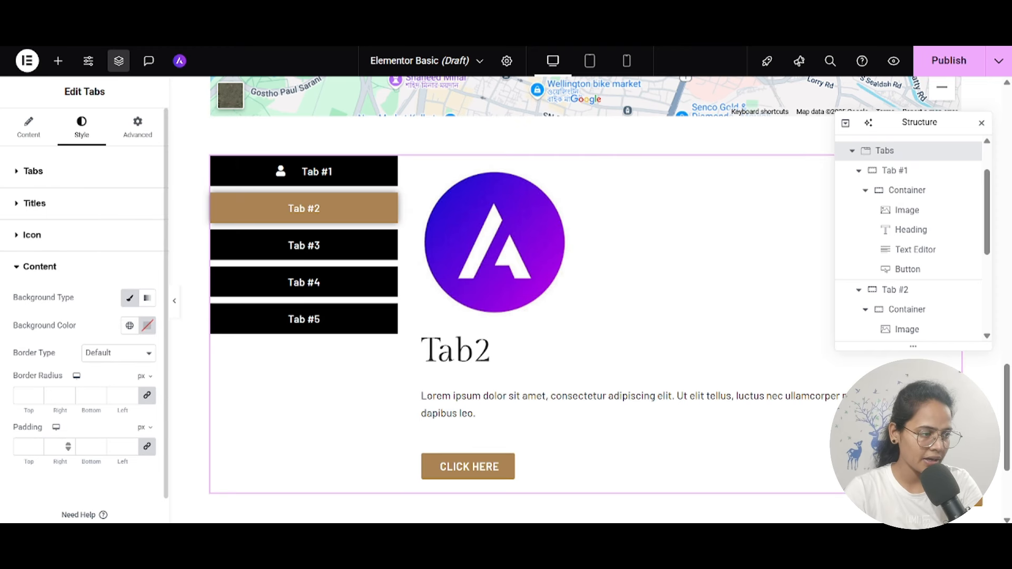
{"action": "left_click", "coordinate": [129, 298]}
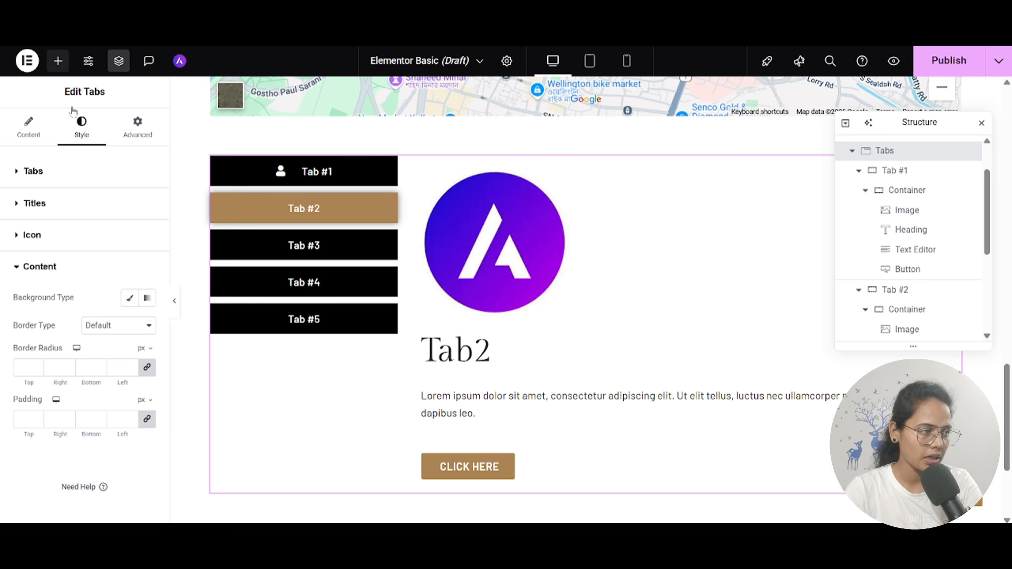
Step: Add a new single-column Flexbox container with downward direction below the tabs section
{"action": "scroll", "coordinate": [118, 343], "scroll_direction": "down", "scroll_amount": 1}
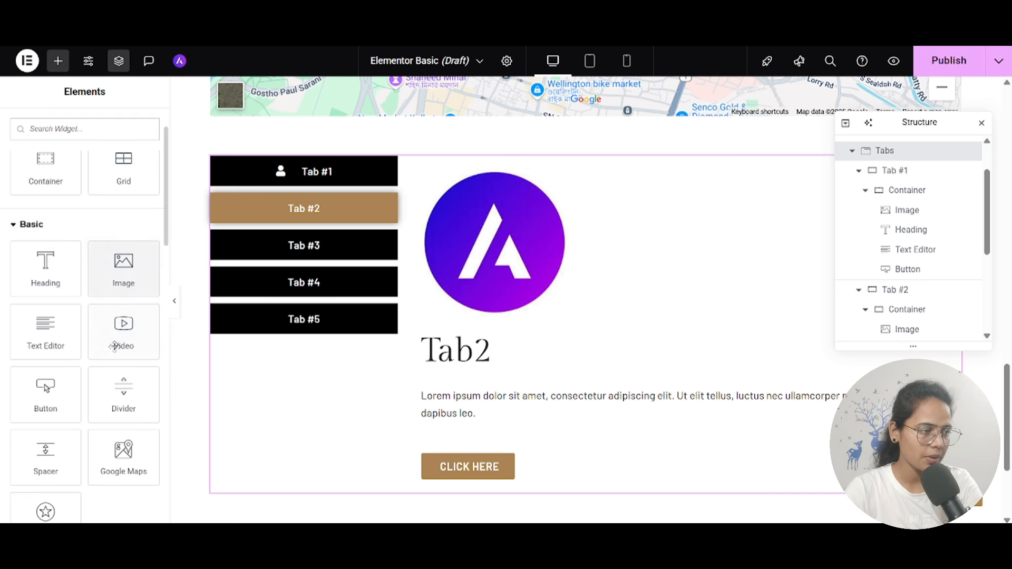
{"action": "scroll", "coordinate": [115, 346], "scroll_direction": "down", "scroll_amount": 5}
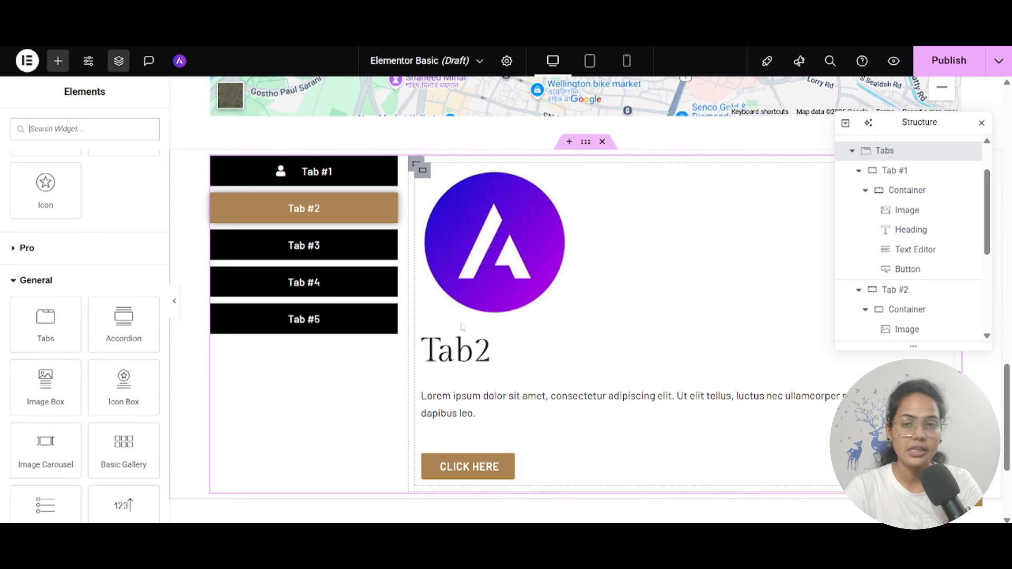
{"action": "scroll", "coordinate": [461, 326], "scroll_direction": "down", "scroll_amount": 3}
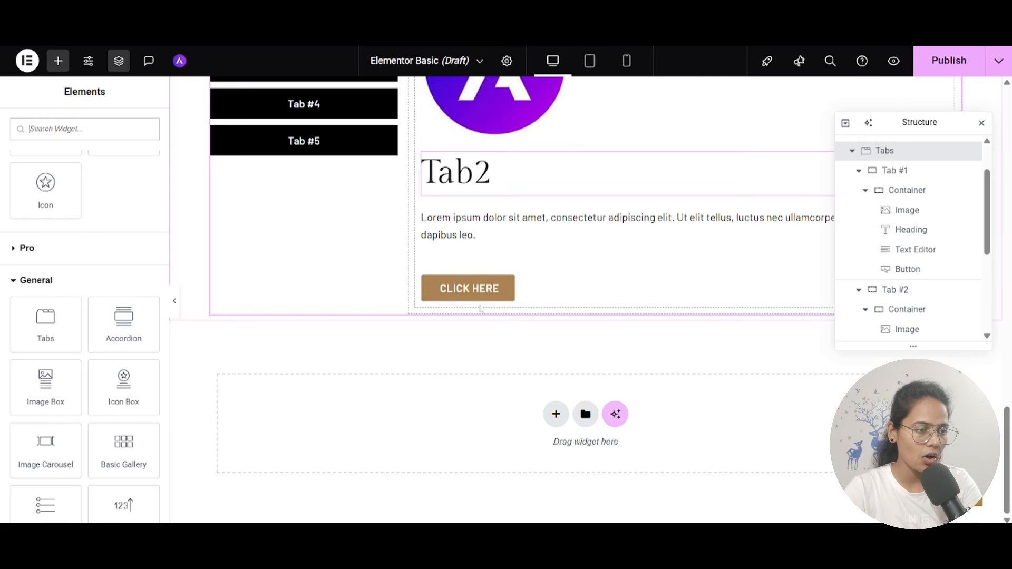
{"action": "left_click", "coordinate": [556, 414]}
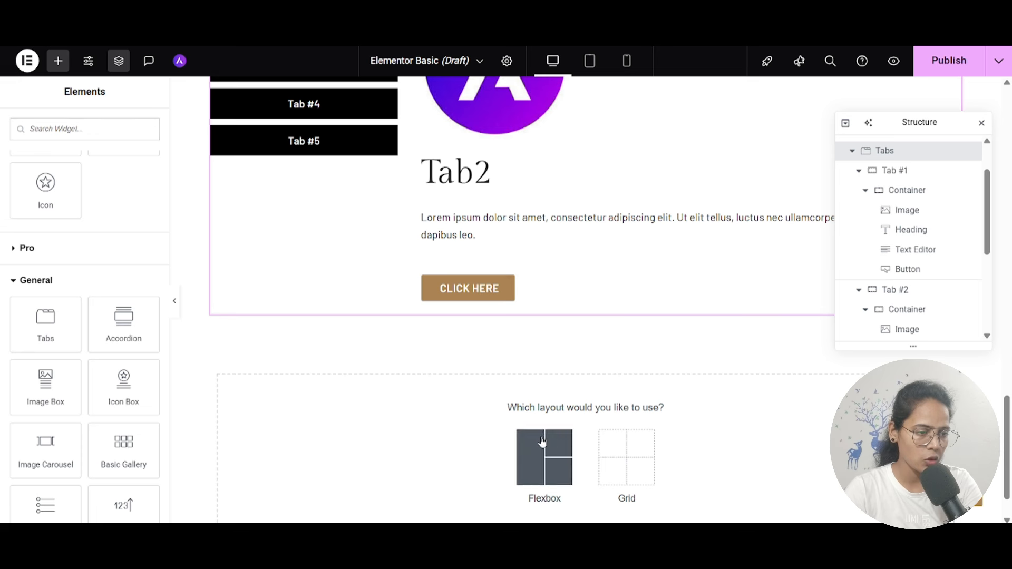
{"action": "scroll", "coordinate": [539, 406], "scroll_direction": "down", "scroll_amount": 1}
{"action": "left_click", "coordinate": [538, 406]}
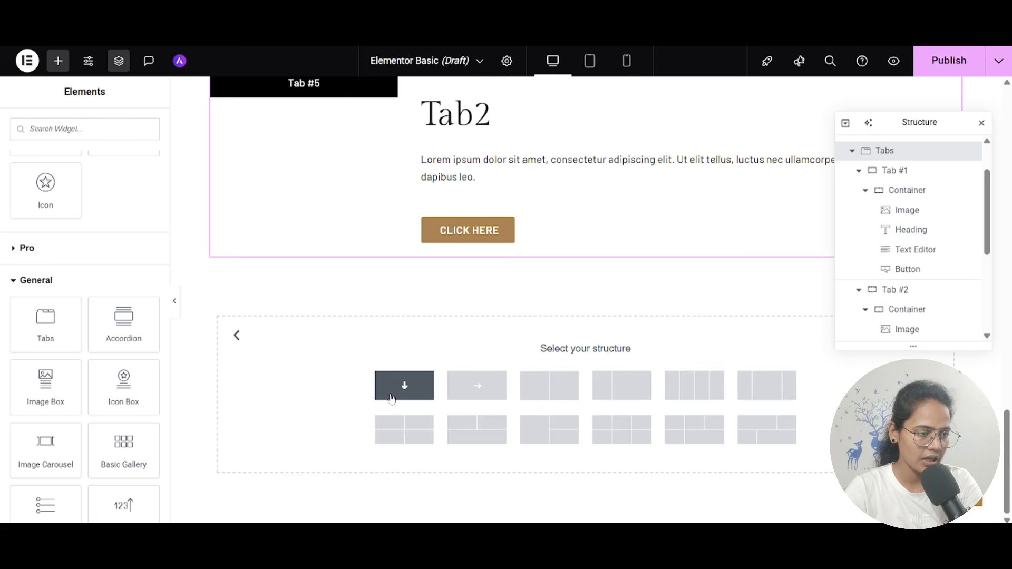
{"action": "left_click", "coordinate": [409, 392]}
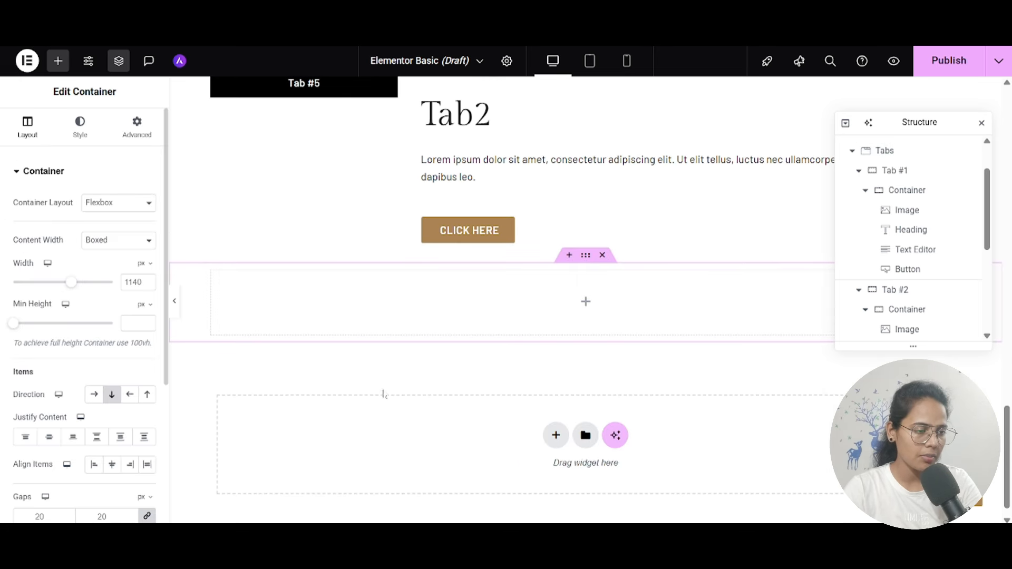
Step: Add a Heading widget to the new container and set its title to "FAQ"
{"action": "left_click", "coordinate": [586, 301]}
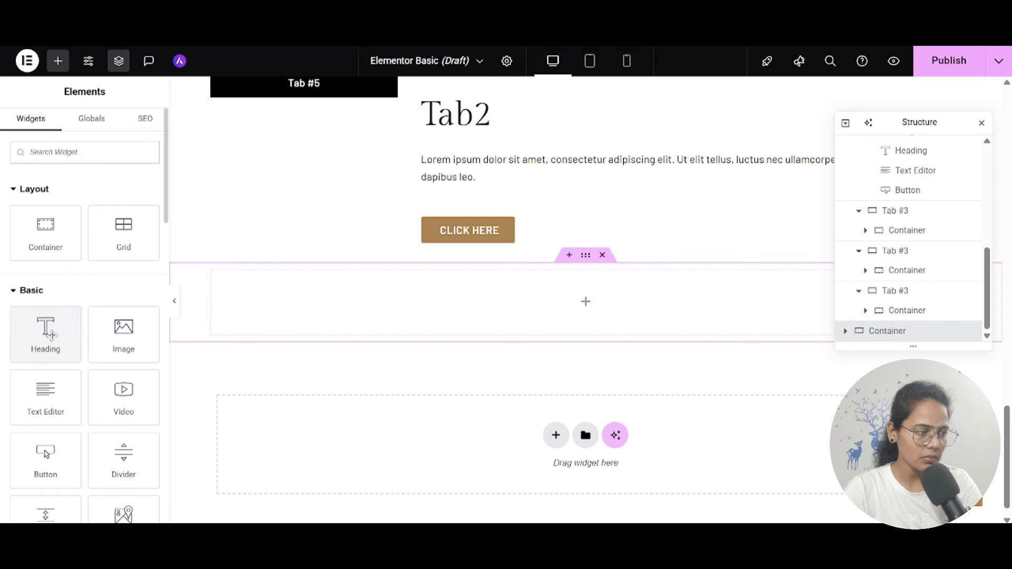
{"action": "left_click_drag", "start_coordinate": [45, 332], "coordinate": [385, 332]}
{"action": "left_click", "coordinate": [115, 219]}
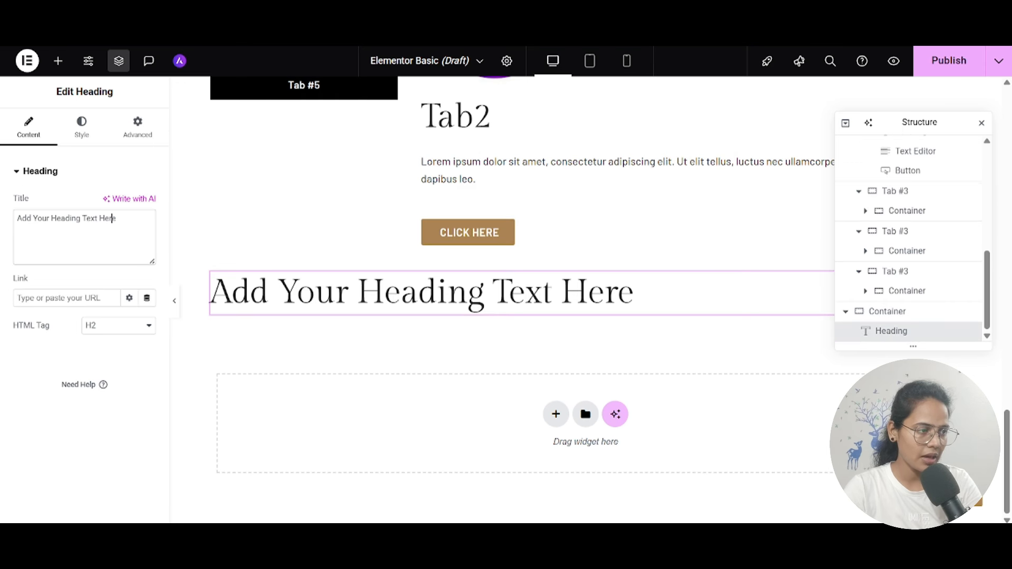
{"action": "key", "text": "ctrl+a"}
{"action": "type", "text": "FAQ"}
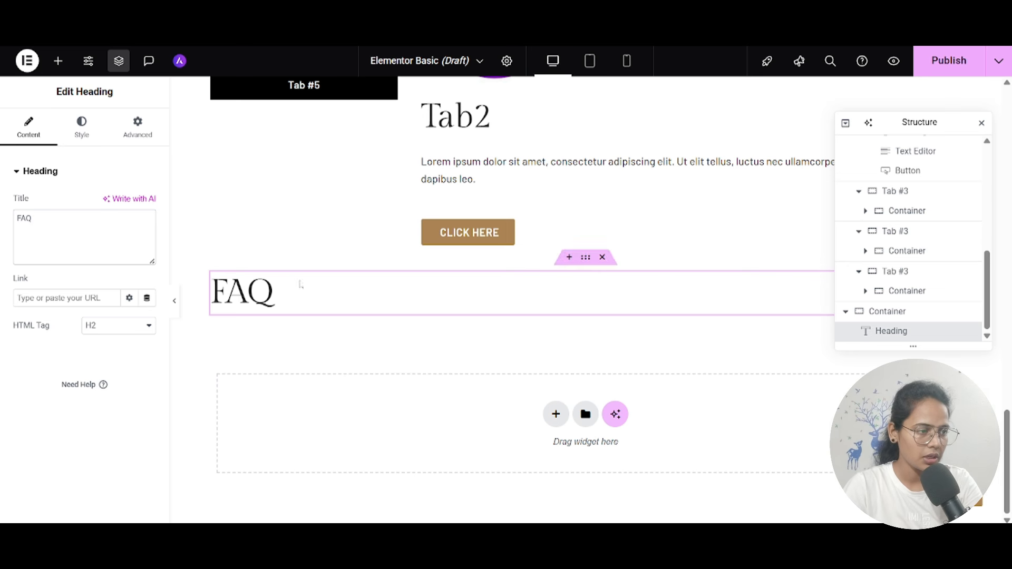
Step: Center-align the FAQ heading
{"action": "left_click", "coordinate": [86, 125]}
{"action": "left_click", "coordinate": [108, 190]}
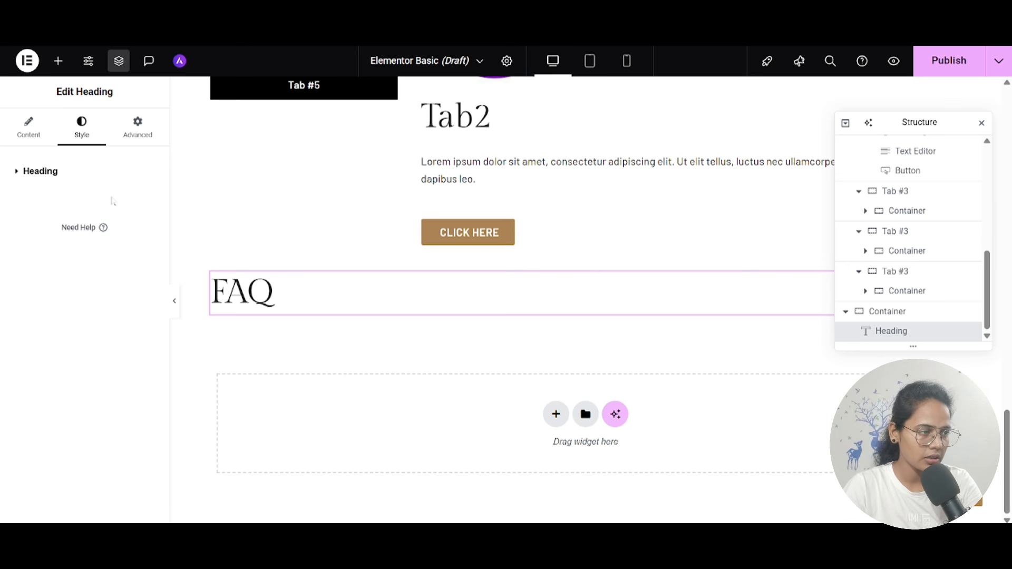
{"action": "left_click", "coordinate": [104, 168]}
{"action": "left_click", "coordinate": [112, 203]}
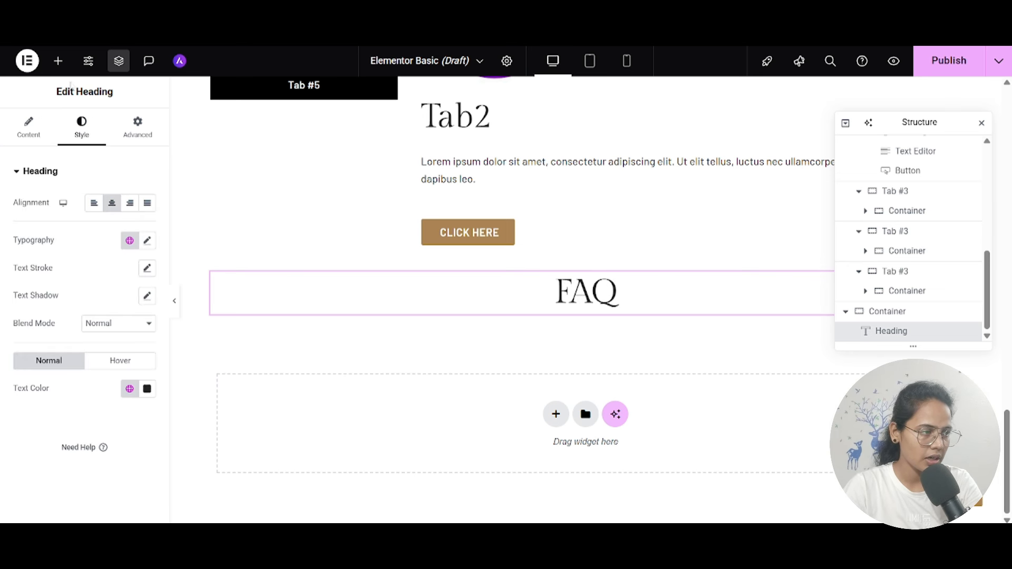
Step: Add an Accordion widget directly beneath the FAQ heading in the same container
{"action": "left_click", "coordinate": [60, 63]}
{"action": "scroll", "coordinate": [61, 354], "scroll_direction": "down", "scroll_amount": 5}
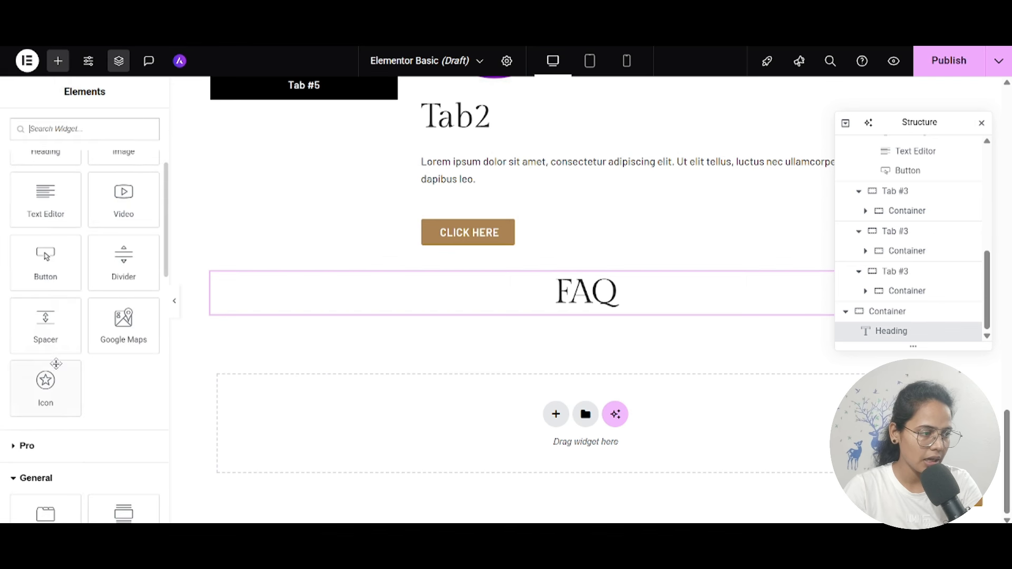
{"action": "left_click_drag", "start_coordinate": [124, 258], "coordinate": [308, 307]}
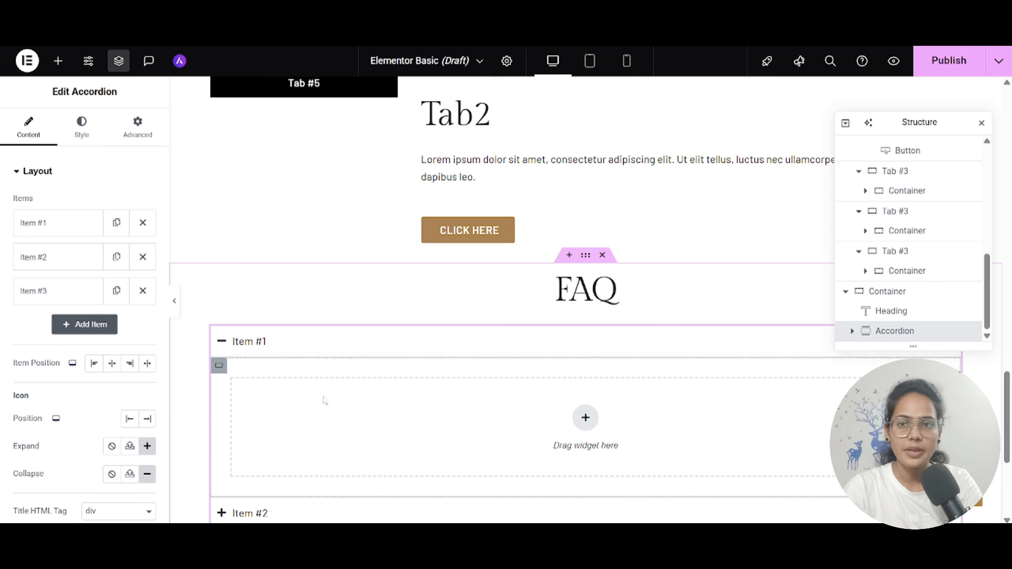
Step: Set the first accordion item's title to "What is use of elmentor?"
{"action": "left_click", "coordinate": [48, 224]}
{"action": "left_click_drag", "start_coordinate": [53, 271], "coordinate": [3, 286]}
{"action": "type", "text": "What"}
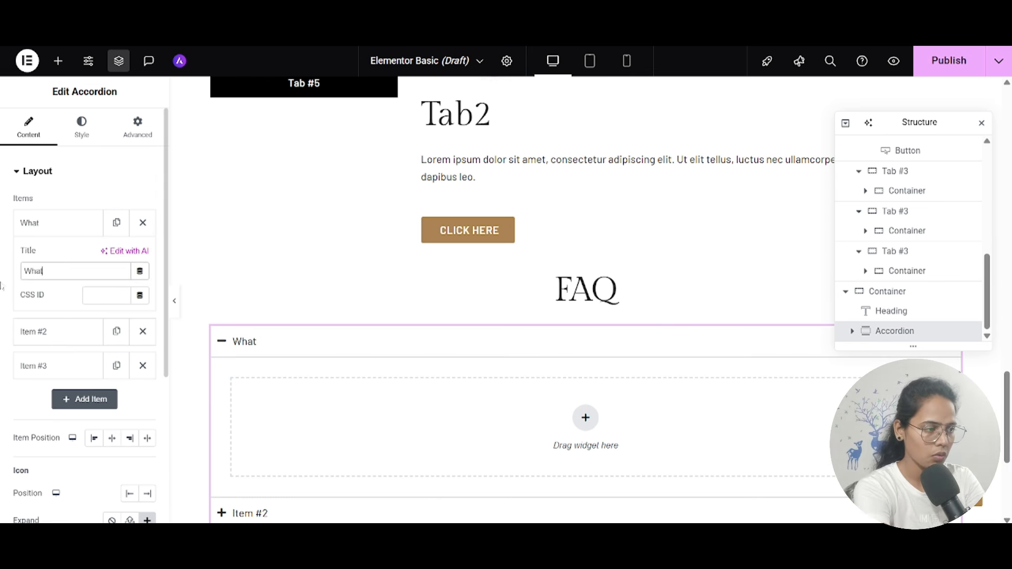
{"action": "type", "text": " is use of elmen"}
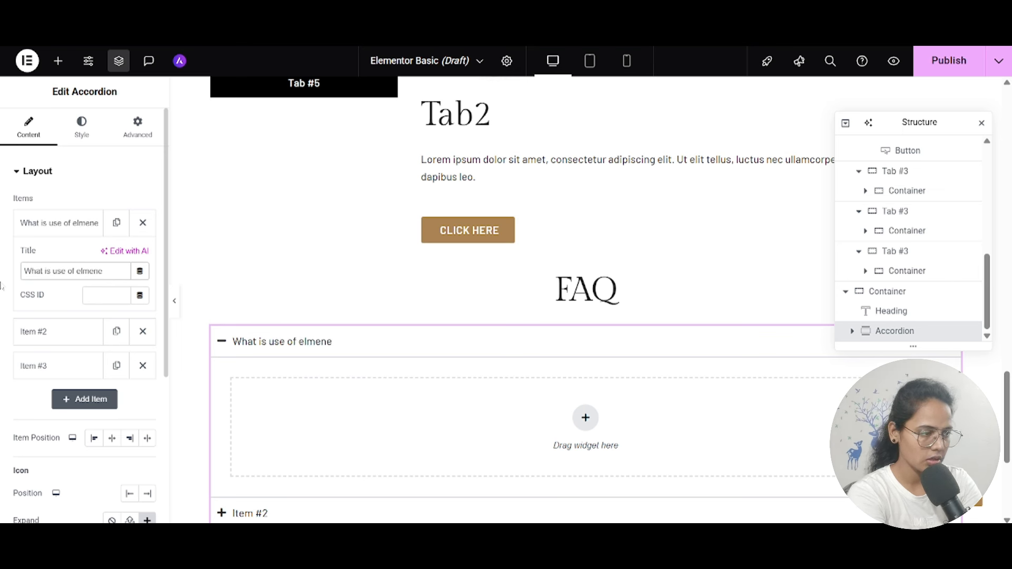
{"action": "type", "text": "or"}
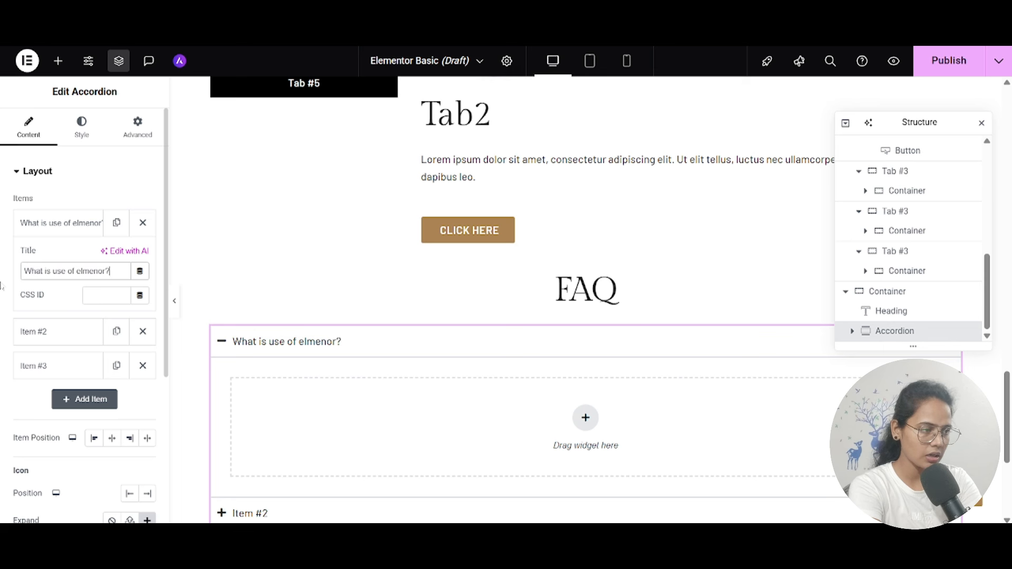
{"action": "left_click", "coordinate": [101, 271]}
{"action": "type", "text": "t"}
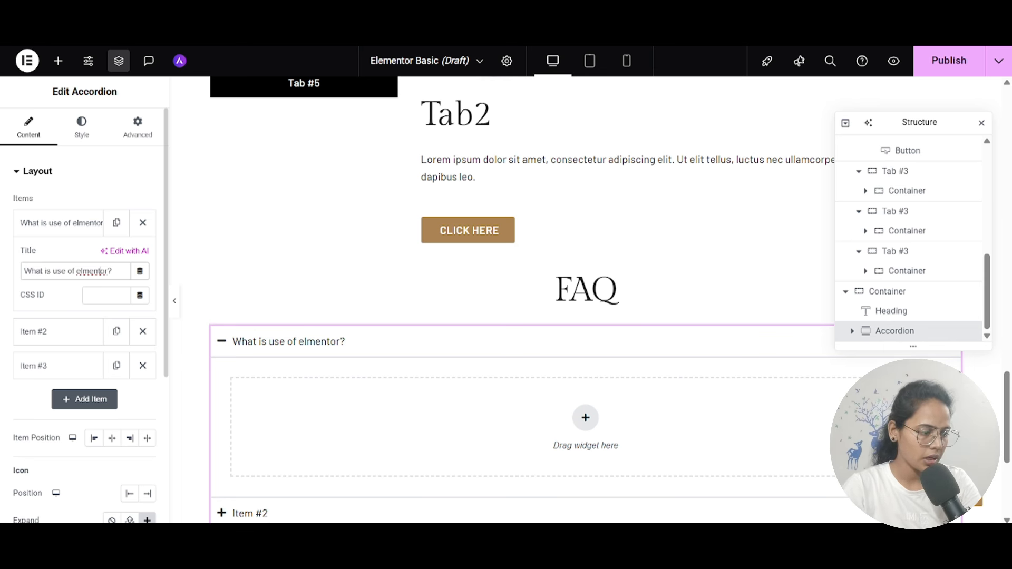
Step: Duplicate the question item twice and delete the default Item #2 and Item #3 from the accordion
{"action": "key", "text": "ctrl+a"}
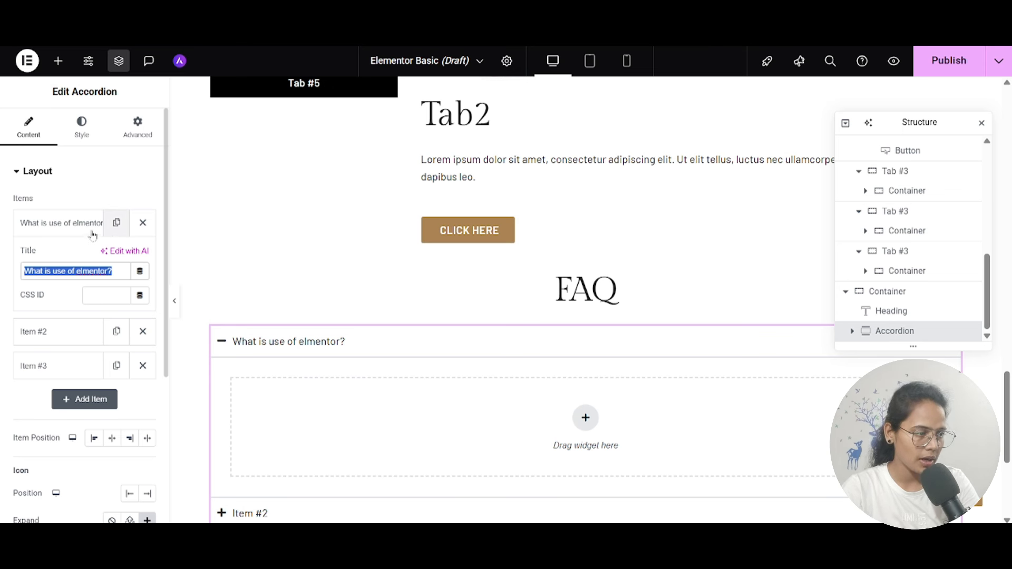
{"action": "left_click", "coordinate": [145, 329]}
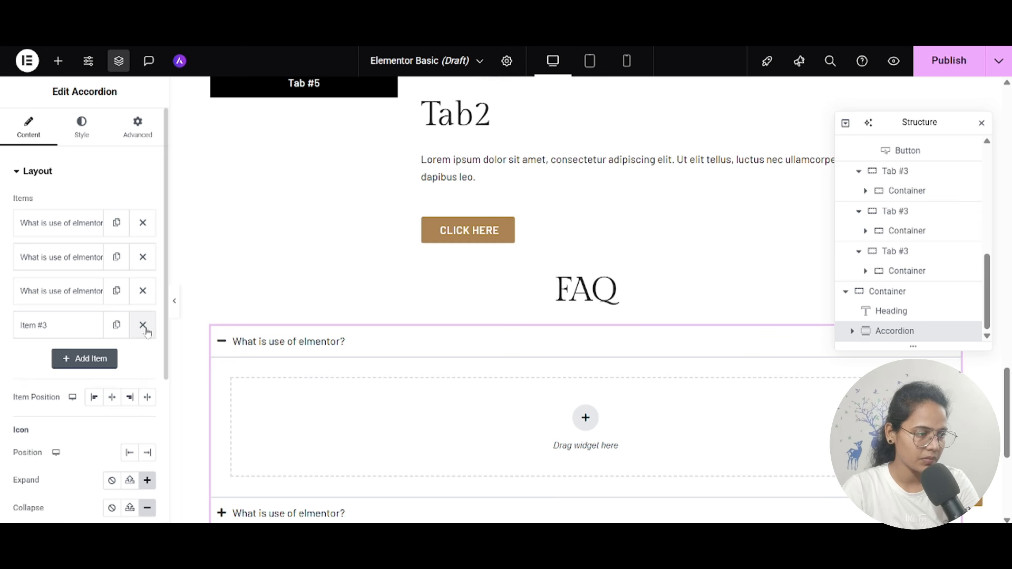
{"action": "left_click", "coordinate": [146, 330]}
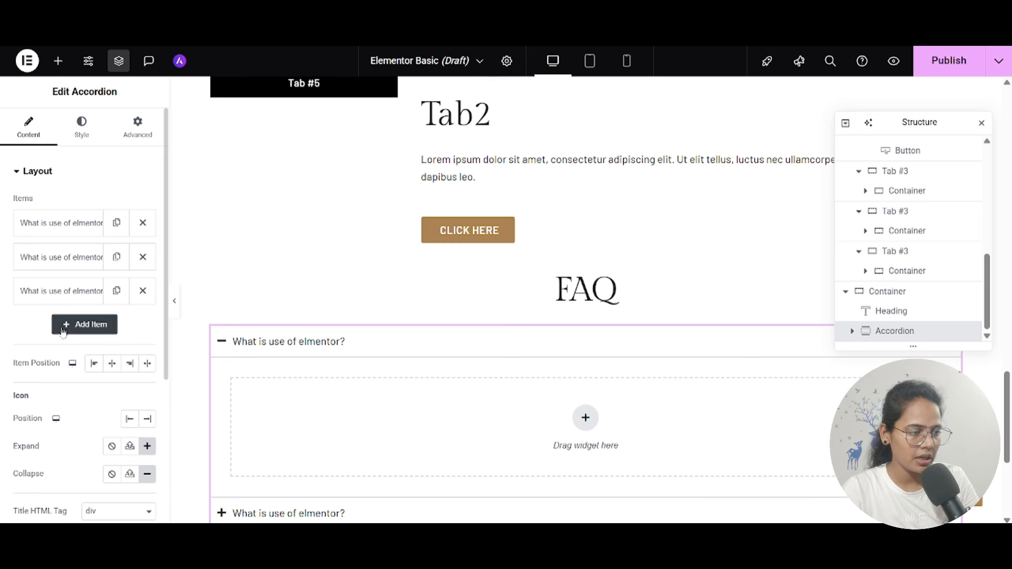
Step: Set the accordion's icon position to End and replace the expand icon with the plain upward arrow from the icon library
{"action": "scroll", "coordinate": [33, 272], "scroll_direction": "down", "scroll_amount": 1}
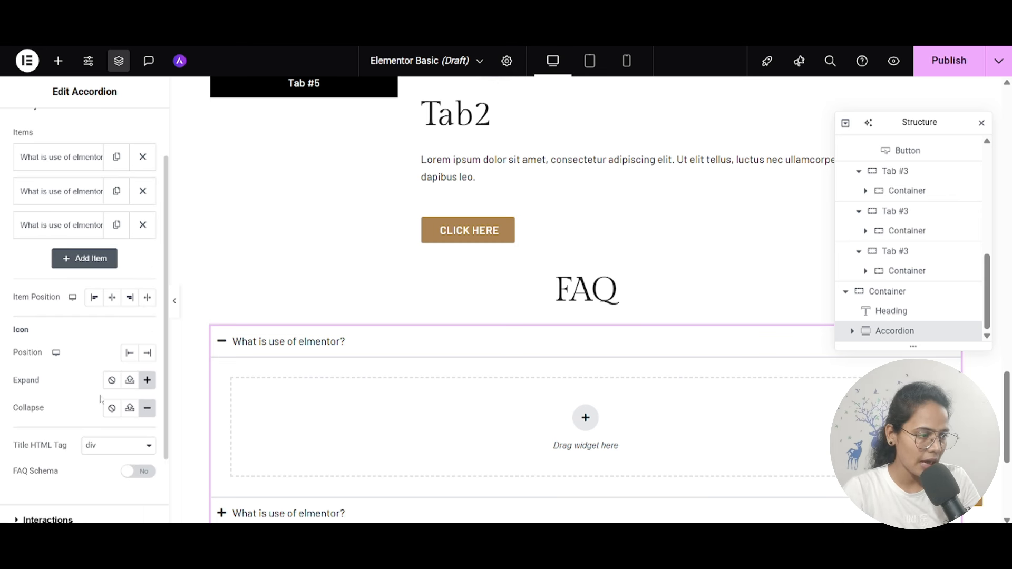
{"action": "left_click", "coordinate": [147, 352]}
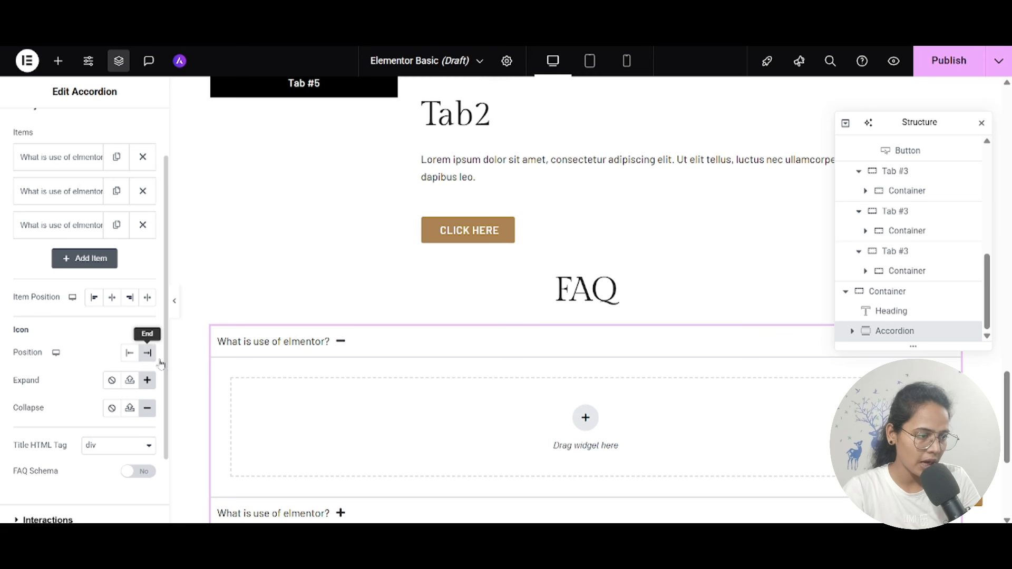
{"action": "scroll", "coordinate": [87, 425], "scroll_direction": "down", "scroll_amount": 1}
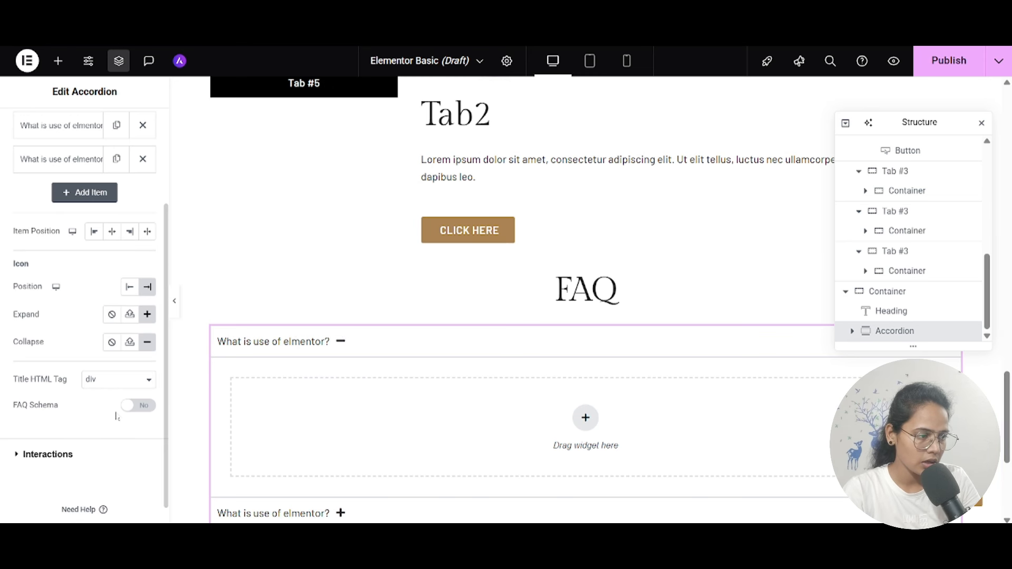
{"action": "left_click", "coordinate": [148, 316]}
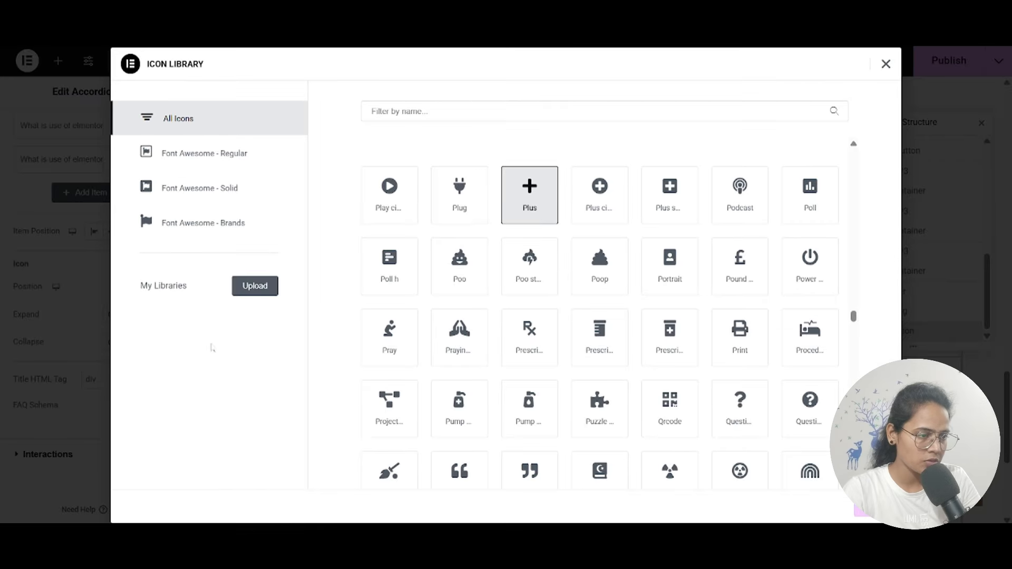
{"action": "left_click", "coordinate": [480, 121]}
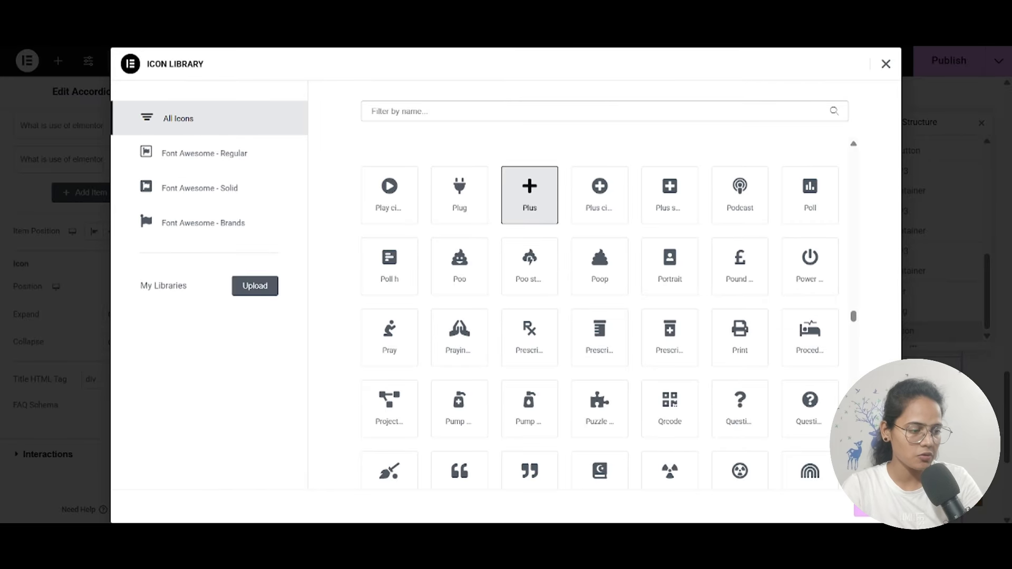
{"action": "type", "text": "arr"}
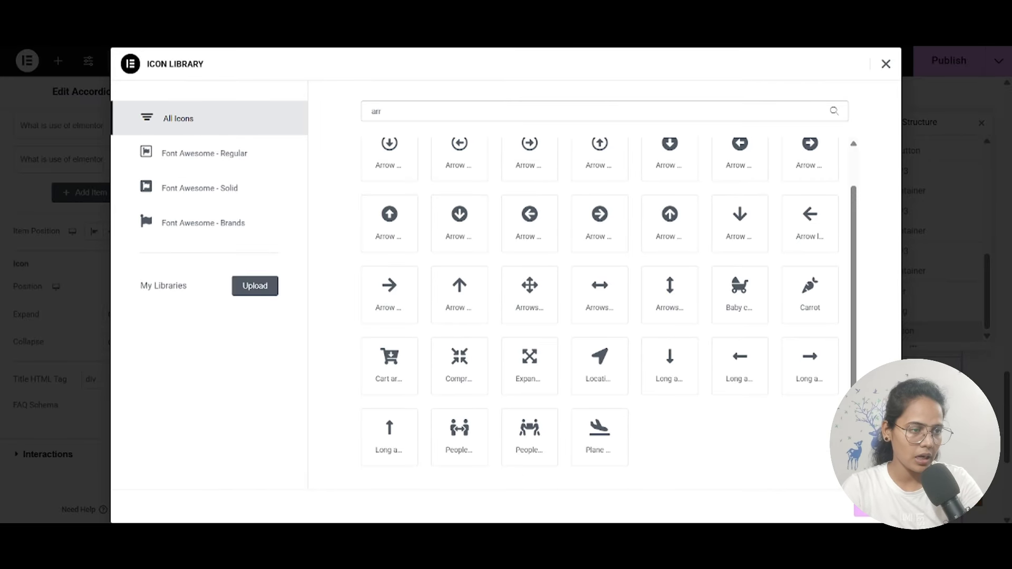
{"action": "type", "text": "o"}
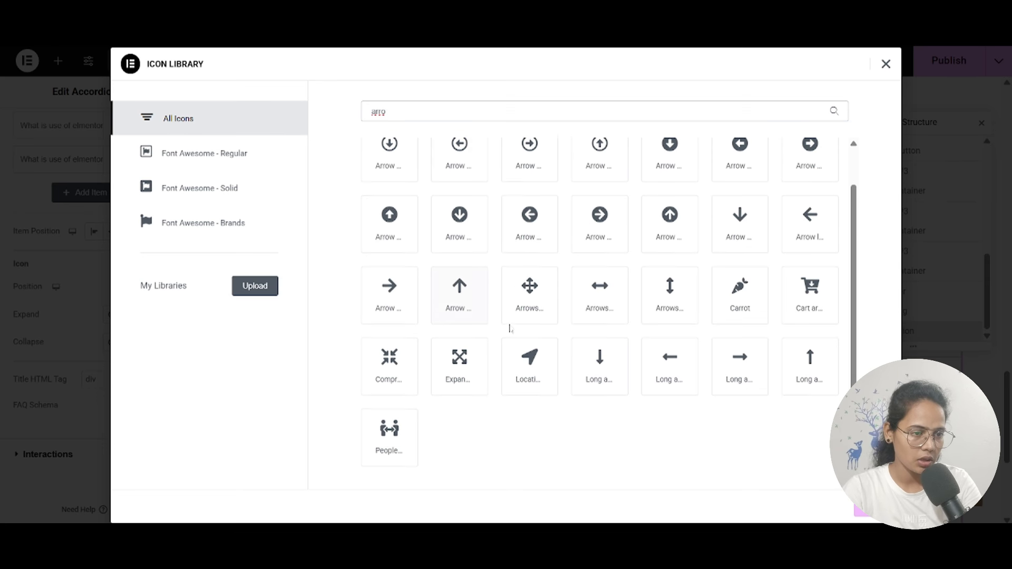
{"action": "scroll", "coordinate": [511, 329], "scroll_direction": "up", "scroll_amount": 1}
{"action": "left_click", "coordinate": [459, 328]}
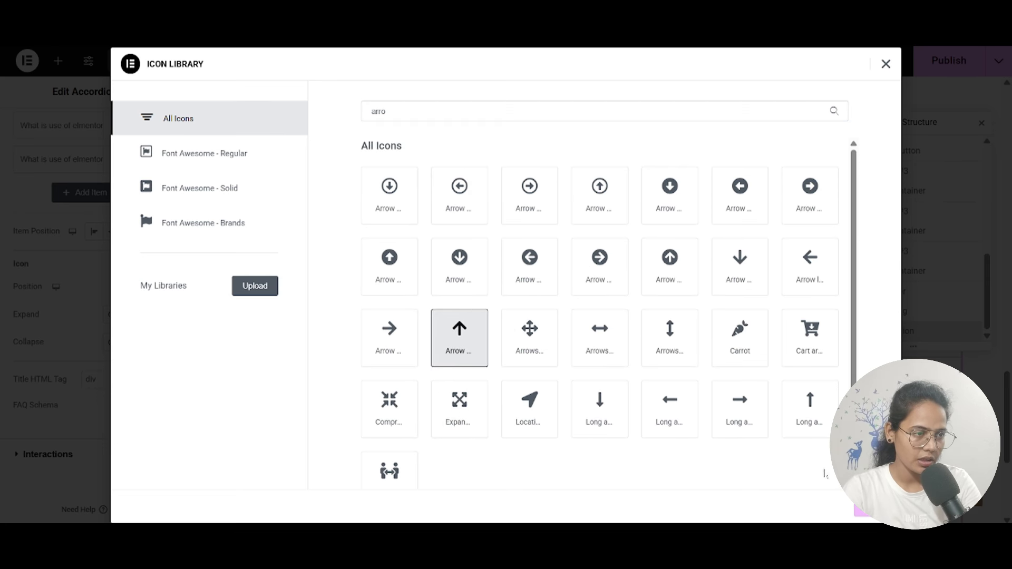
{"action": "left_click", "coordinate": [873, 507]}
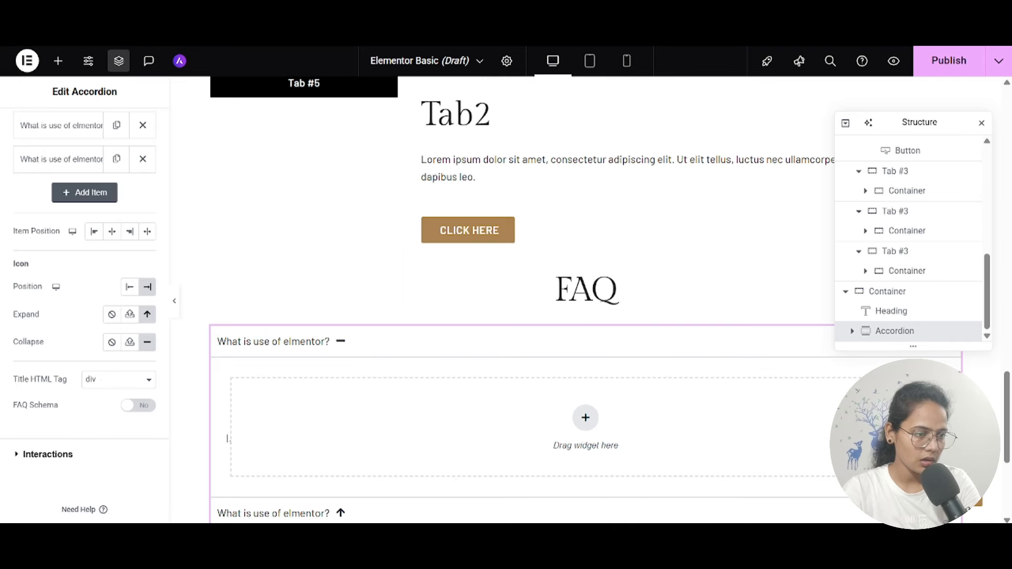
Step: Replace the accordion's collapse icon with the plain downward arrow from the icon library
{"action": "left_click", "coordinate": [130, 341]}
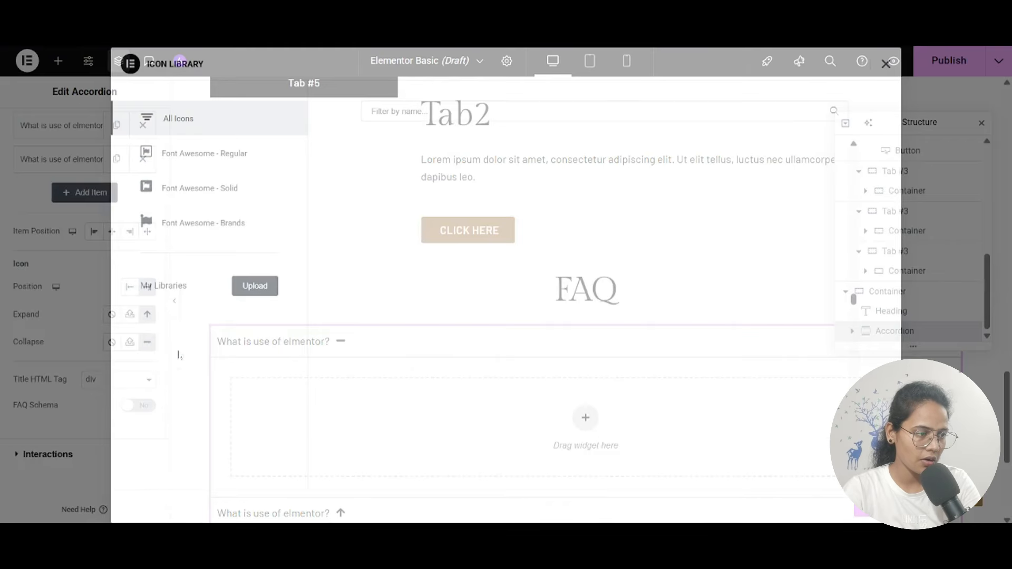
{"action": "left_click", "coordinate": [432, 111]}
{"action": "type", "text": "arr"}
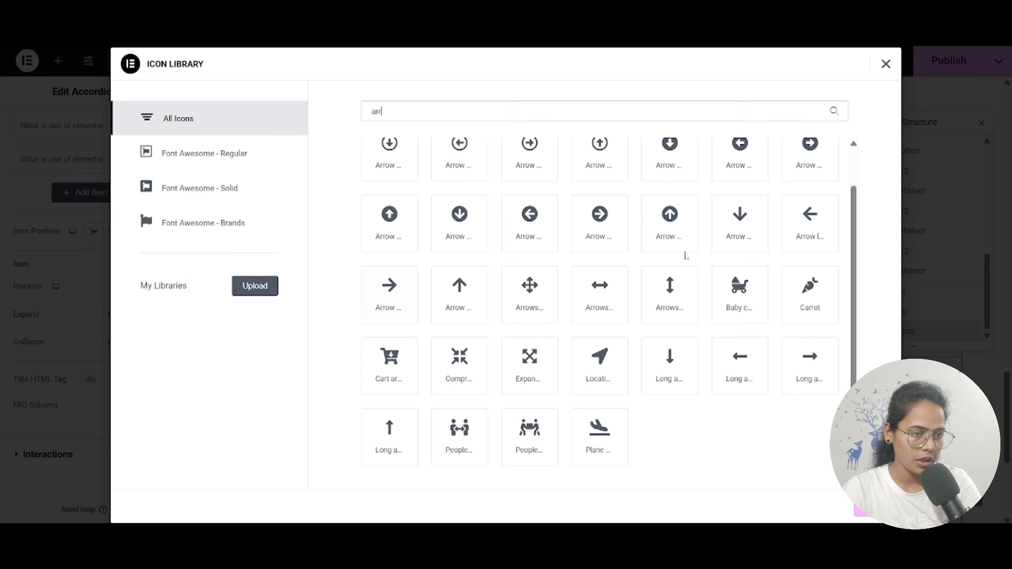
{"action": "left_click", "coordinate": [733, 241]}
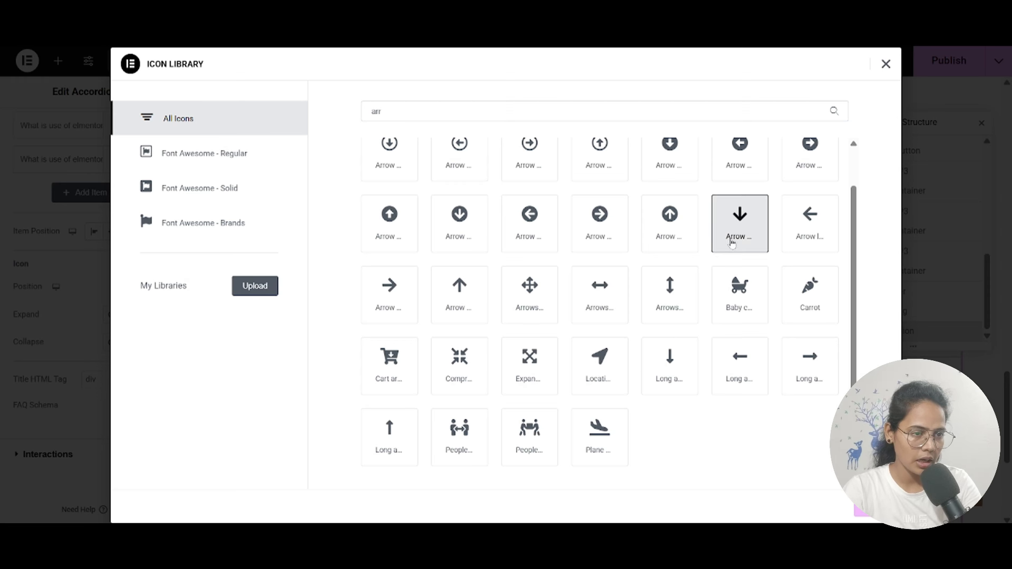
{"action": "left_click", "coordinate": [873, 507]}
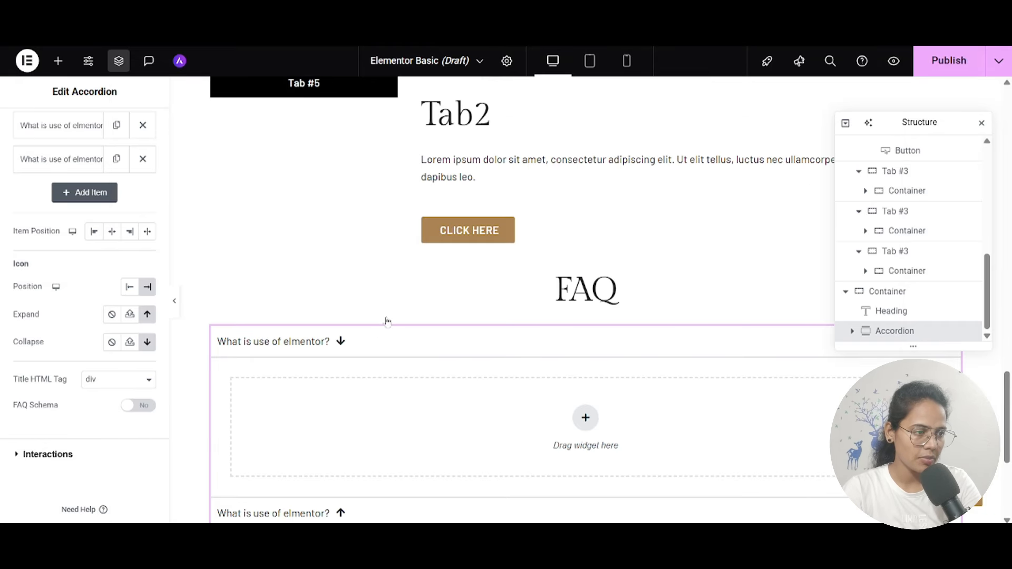
Step: Set the accordion's item position so titles sit at the start and the arrows at the far end of each row
{"action": "left_click", "coordinate": [32, 459]}
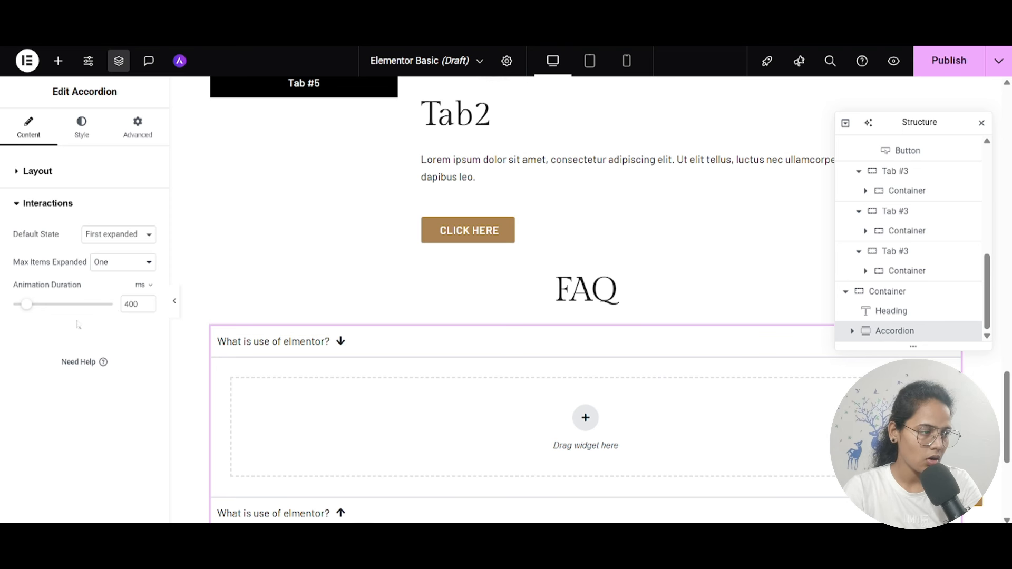
{"action": "left_click", "coordinate": [69, 184]}
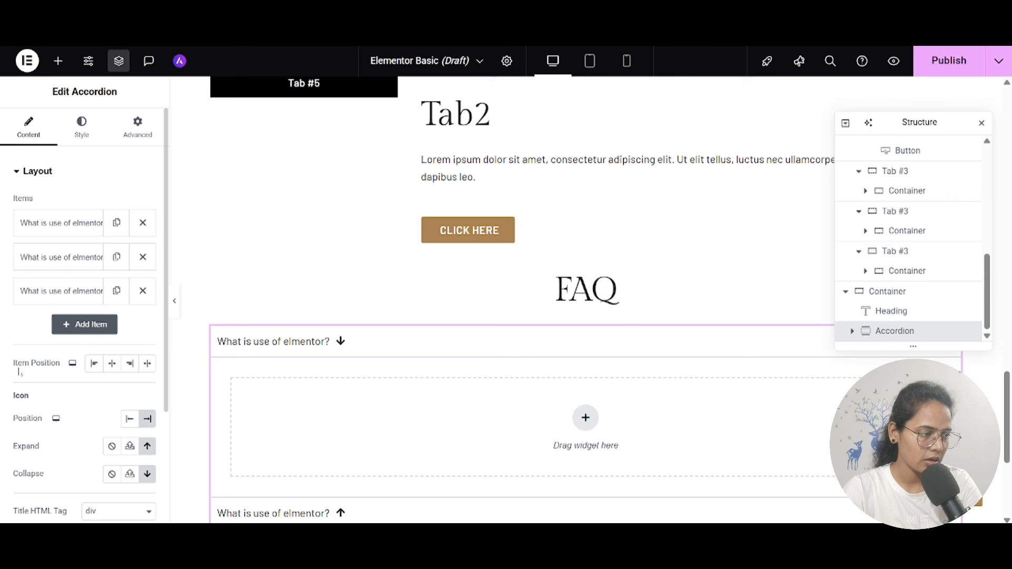
{"action": "left_click", "coordinate": [112, 364]}
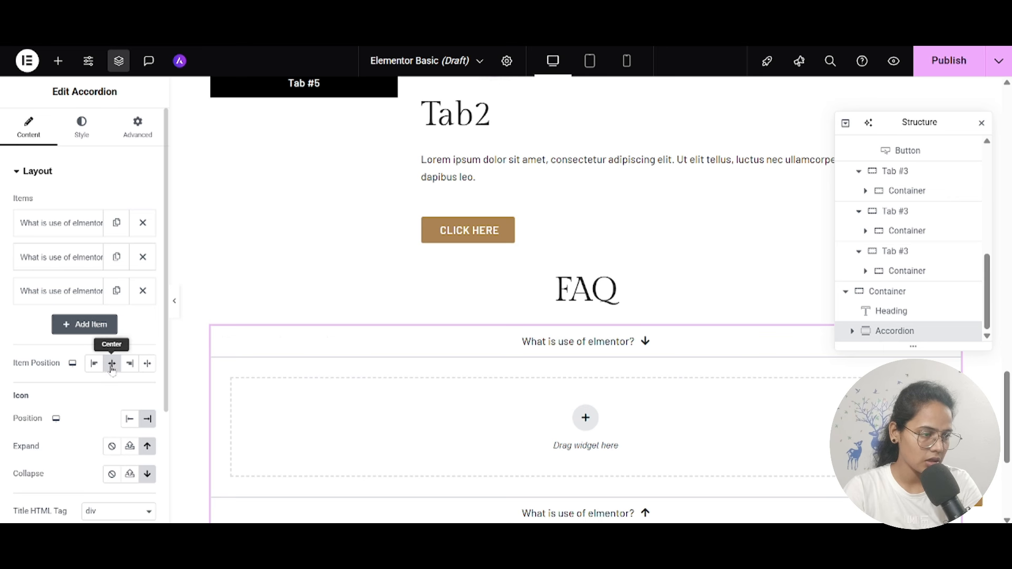
{"action": "left_click", "coordinate": [94, 364]}
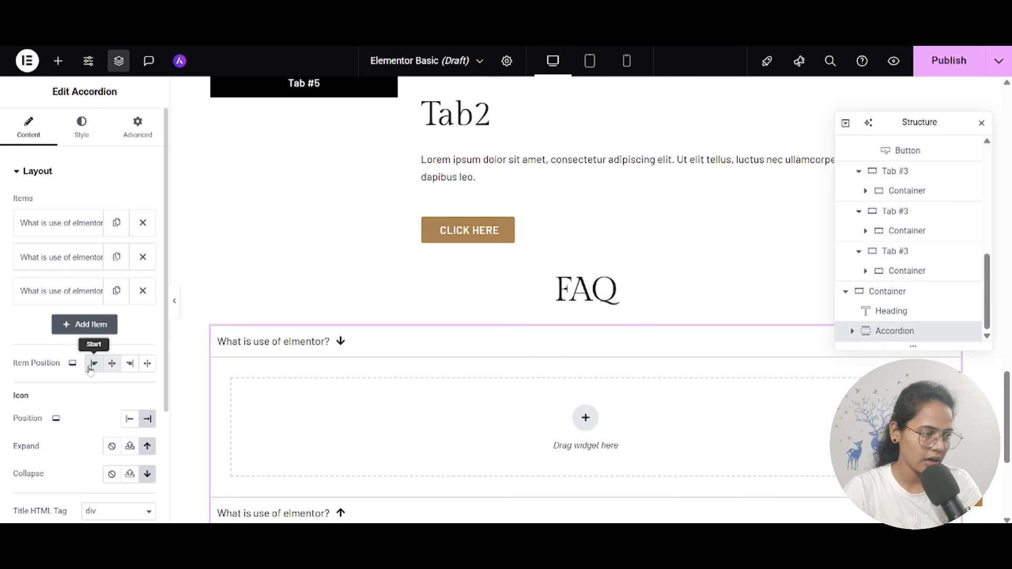
{"action": "left_click", "coordinate": [147, 363]}
{"action": "scroll", "coordinate": [468, 425], "scroll_direction": "down", "scroll_amount": 1}
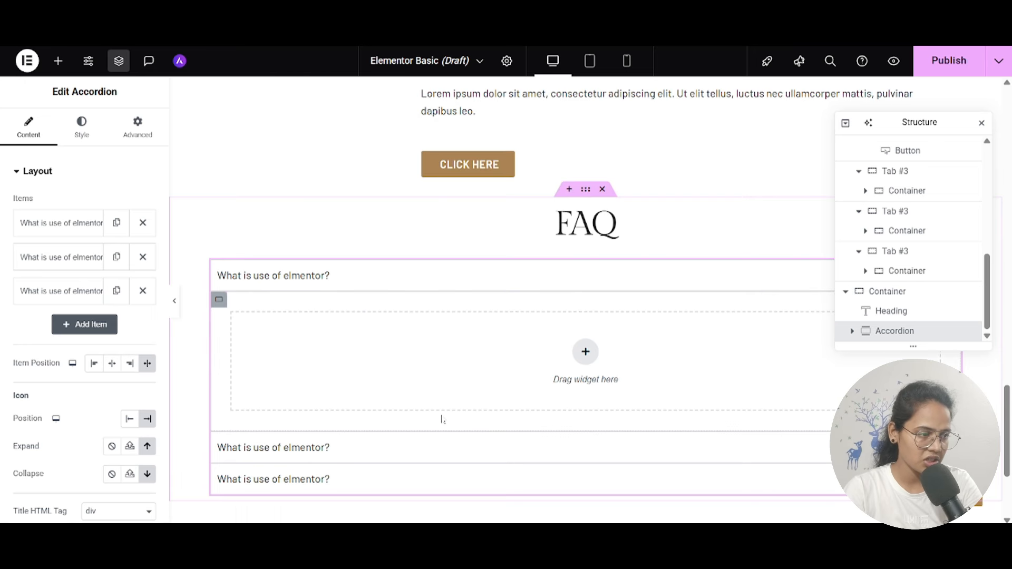
Step: Set the space between the accordion items to 5 px
{"action": "left_click", "coordinate": [83, 138]}
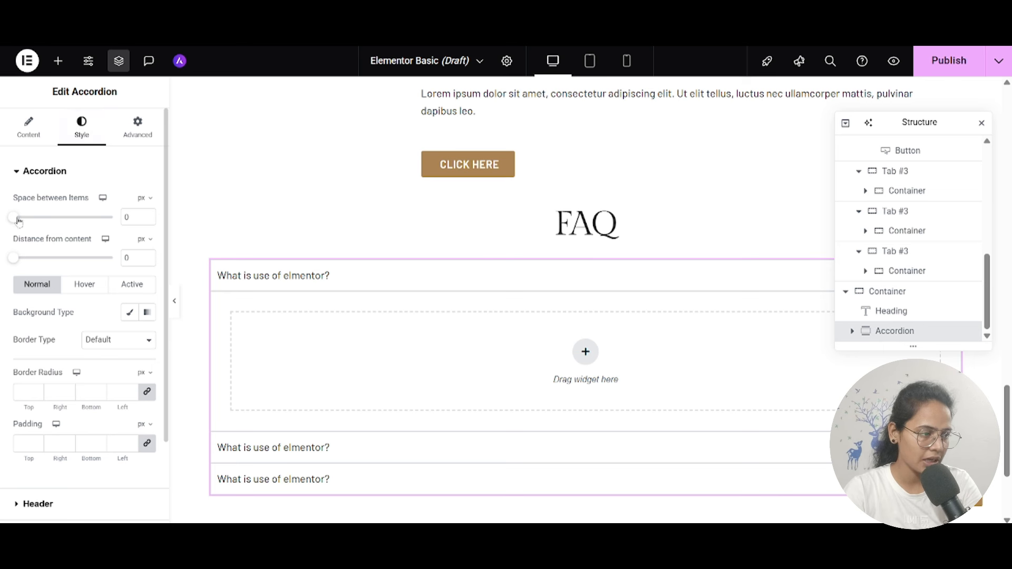
{"action": "left_click_drag", "start_coordinate": [18, 220], "coordinate": [23, 224]}
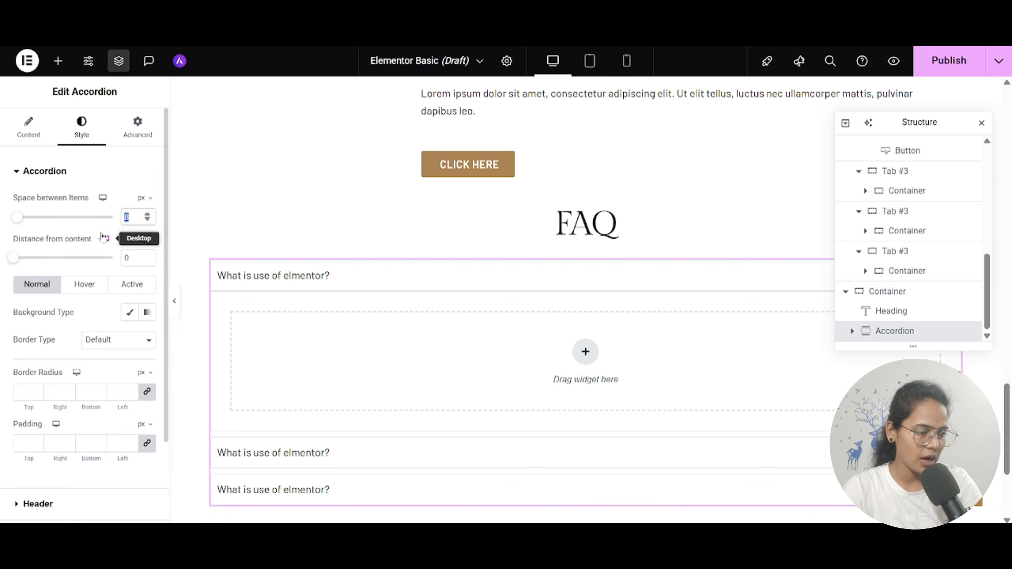
{"action": "key", "text": "BackSpace"}
{"action": "type", "text": "5"}
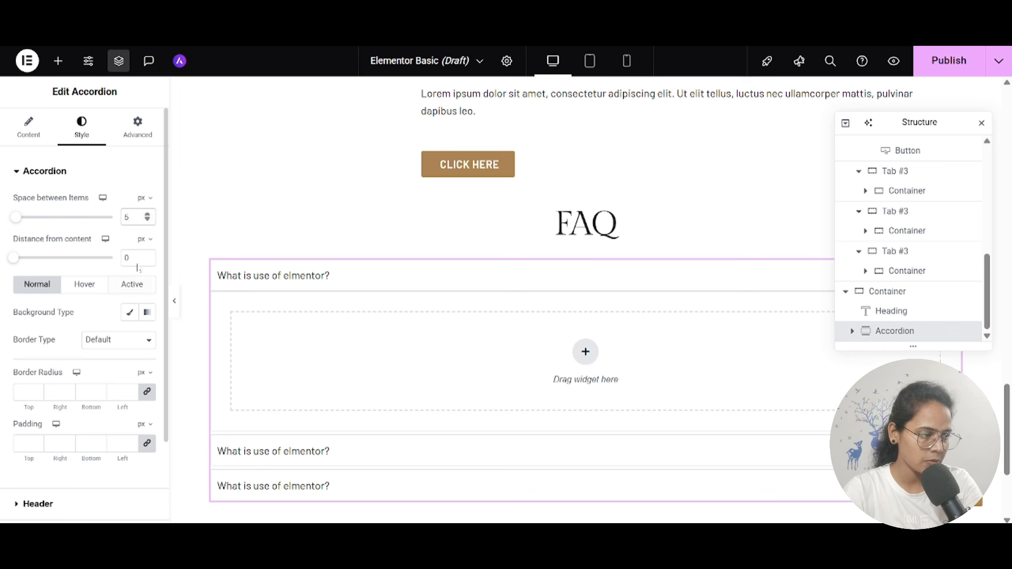
Step: Give the accordion items a 5 px border radius and a solid 1 px border in color #AFAFAF
{"action": "scroll", "coordinate": [106, 316], "scroll_direction": "down", "scroll_amount": 1}
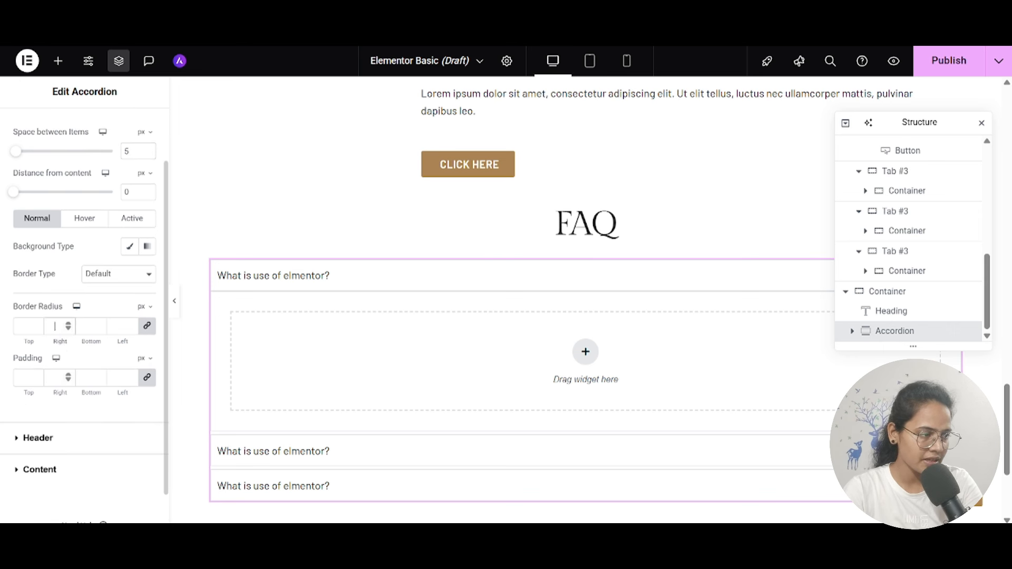
{"action": "type", "text": "5"}
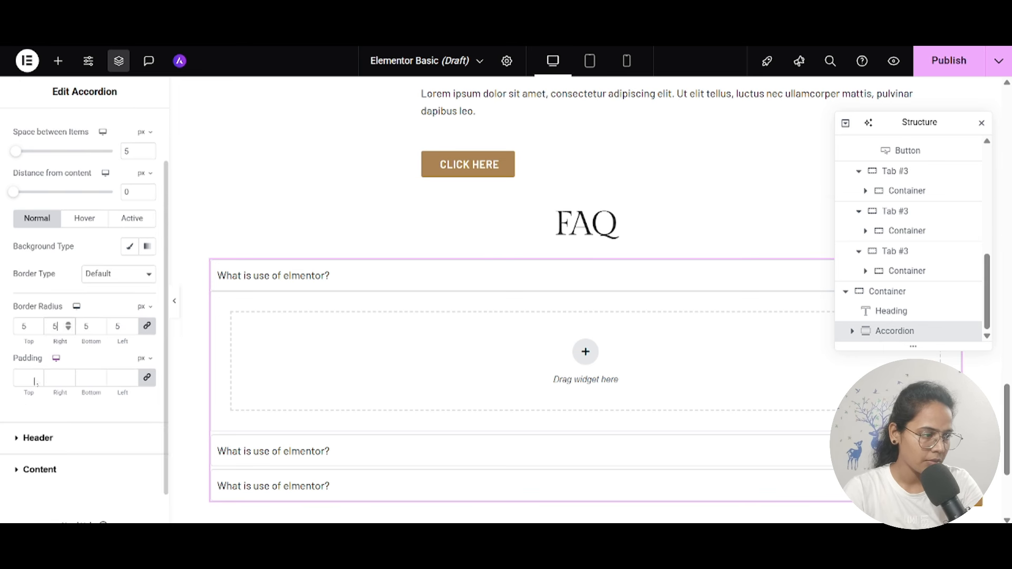
{"action": "left_click", "coordinate": [115, 279]}
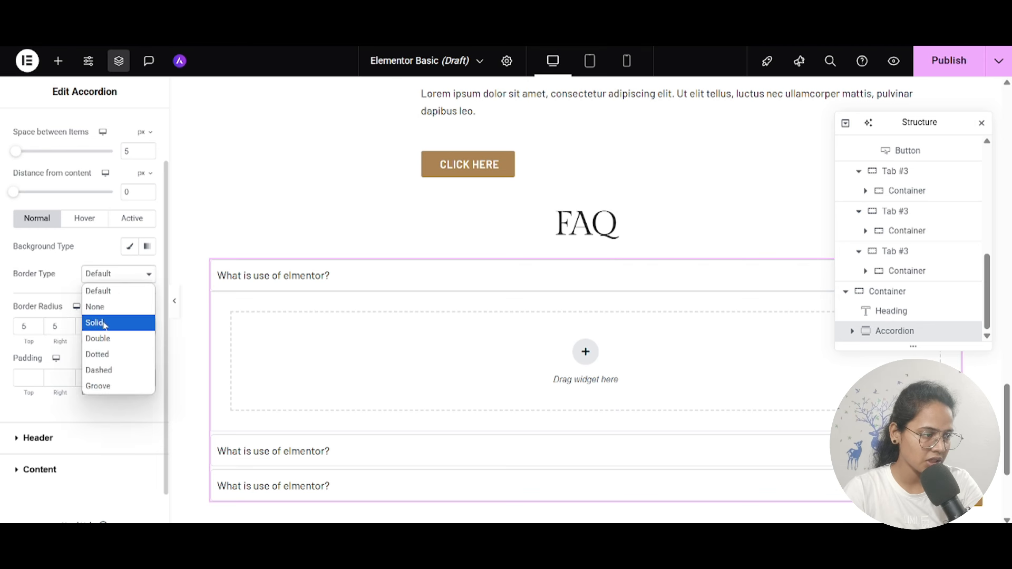
{"action": "left_click", "coordinate": [106, 322]}
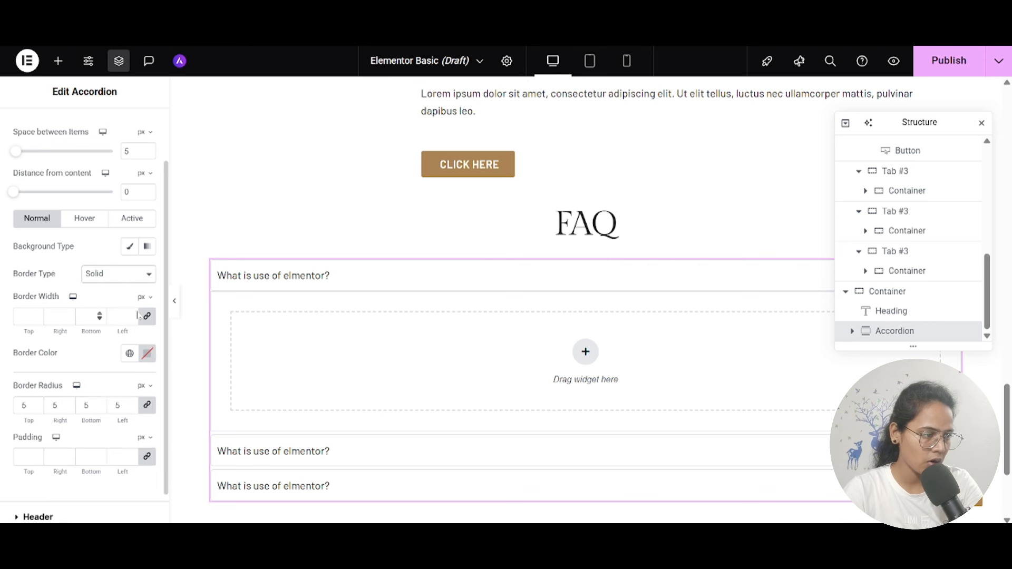
{"action": "left_click", "coordinate": [147, 353]}
{"action": "type", "text": "#AFAFAF"}
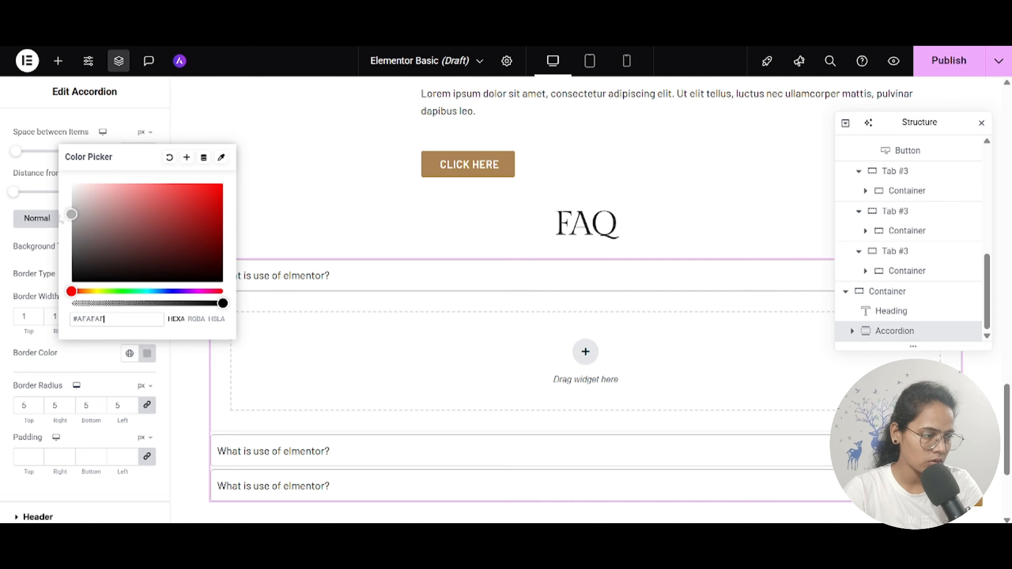
Step: Set the accordion items' padding to 15 px on all sides
{"action": "left_click", "coordinate": [75, 358]}
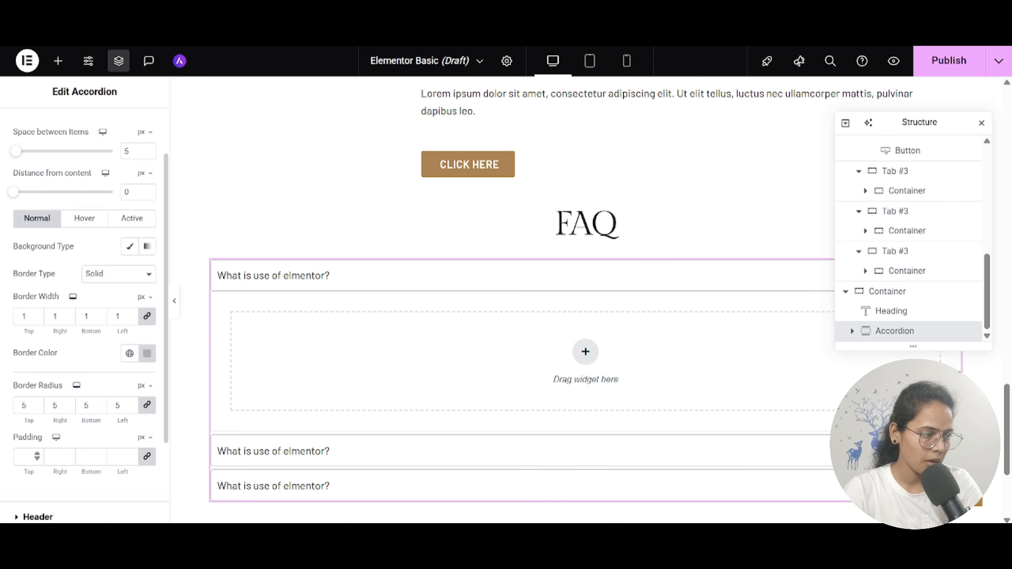
{"action": "left_click", "coordinate": [23, 456]}
{"action": "type", "text": "15"}
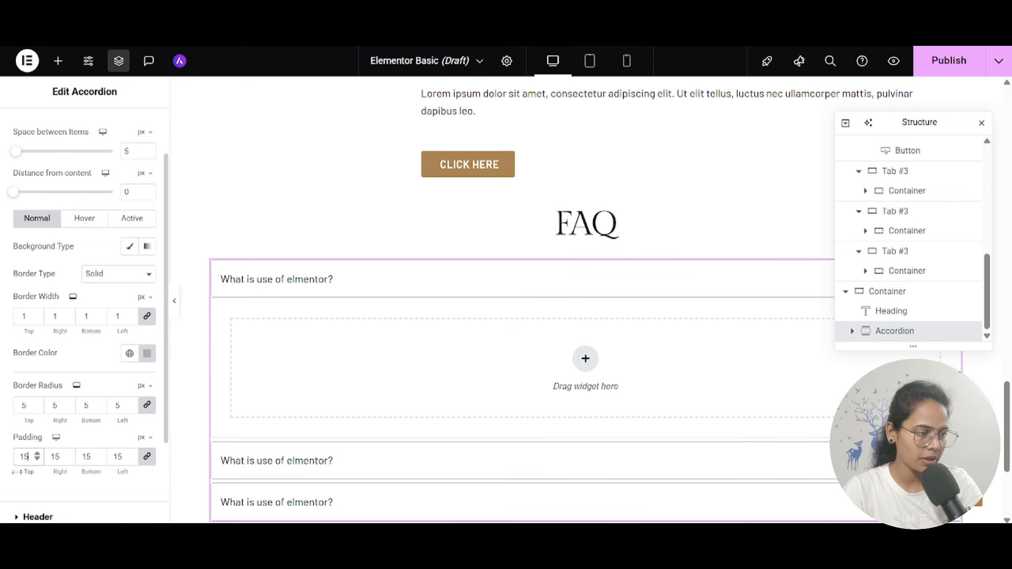
Step: Apply the bold uppercase global typography preset to the accordion's header titles
{"action": "scroll", "coordinate": [31, 495], "scroll_direction": "down", "scroll_amount": 2}
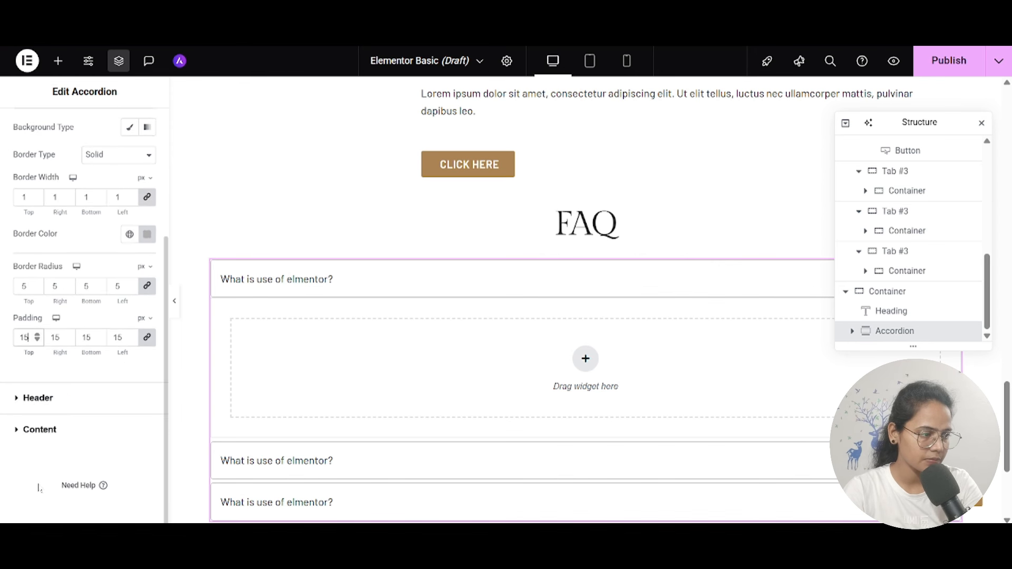
{"action": "left_click", "coordinate": [38, 405]}
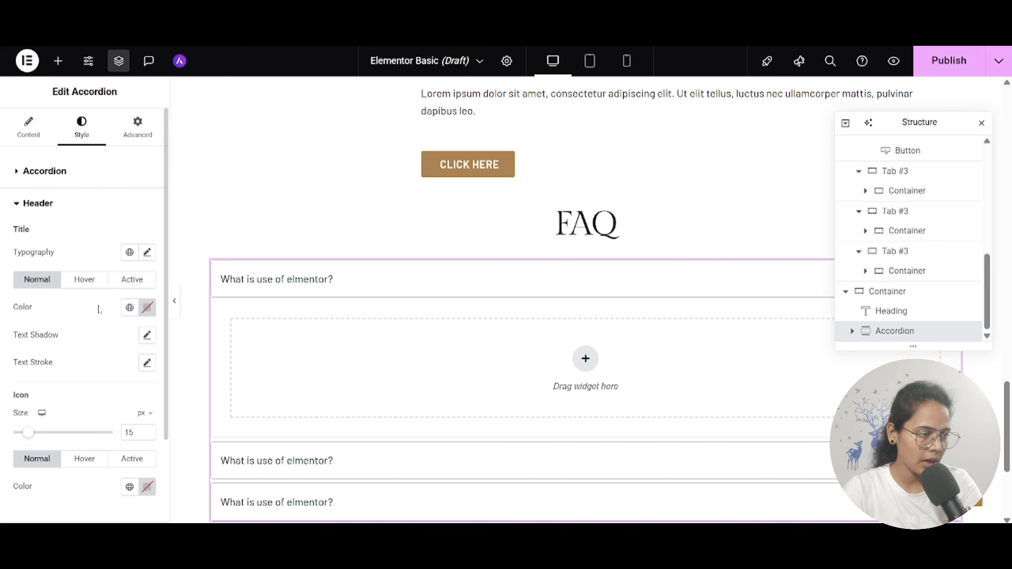
{"action": "left_click", "coordinate": [130, 252]}
{"action": "left_click", "coordinate": [58, 424]}
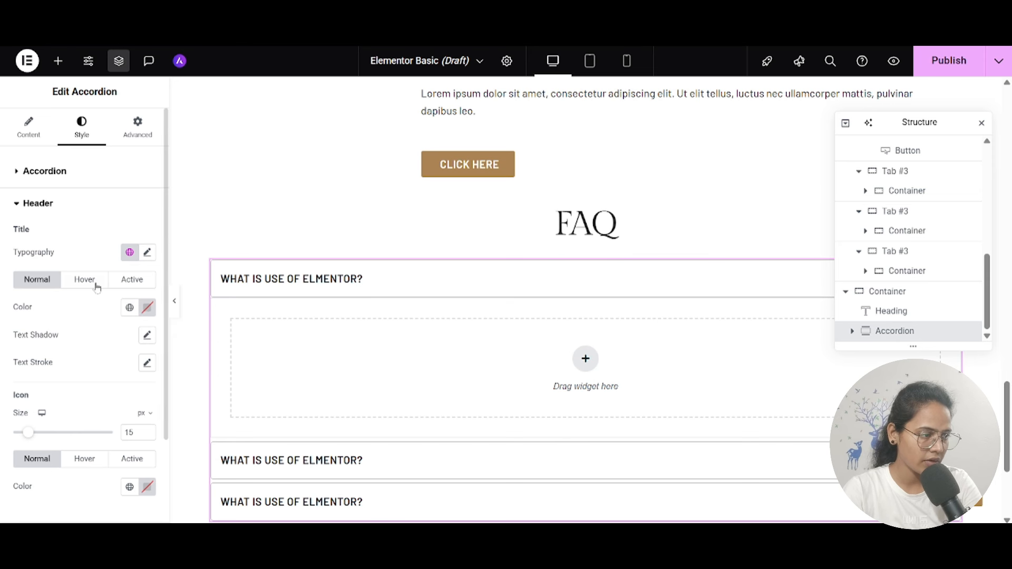
Step: Set the hover color of the accordion's header titles to the brown global color
{"action": "scroll", "coordinate": [107, 356], "scroll_direction": "down", "scroll_amount": 1}
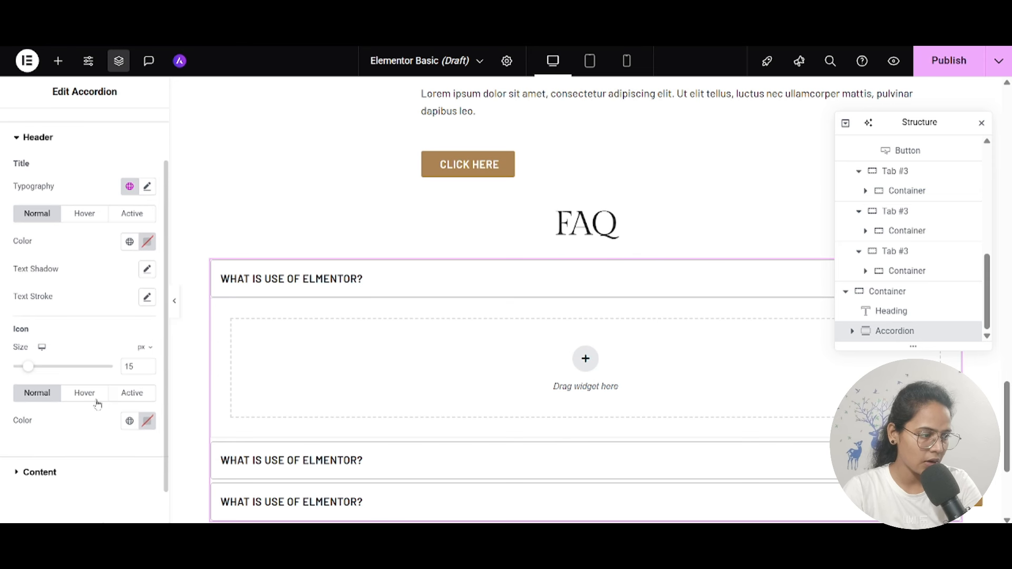
{"action": "scroll", "coordinate": [87, 473], "scroll_direction": "down", "scroll_amount": 1}
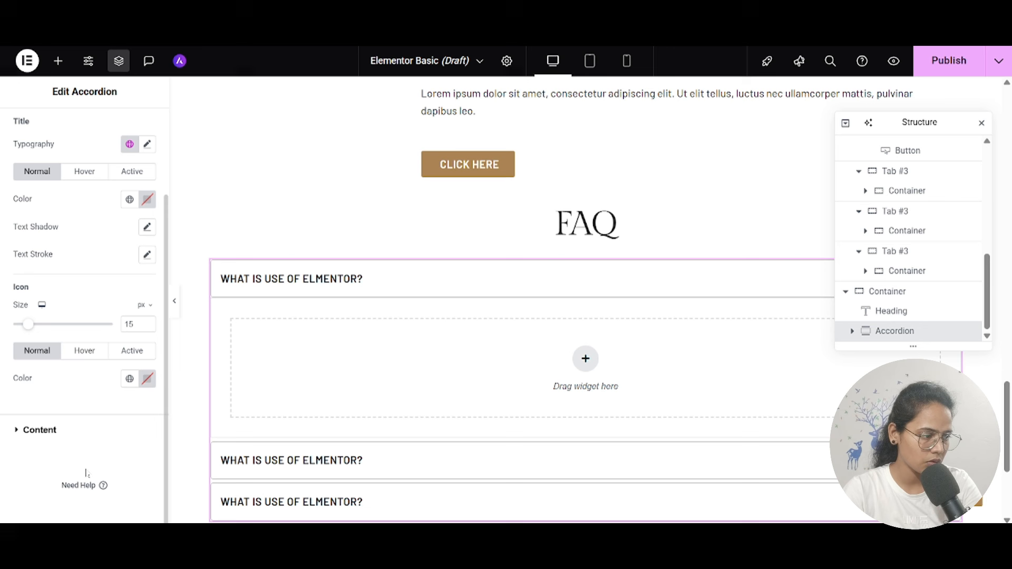
{"action": "left_click", "coordinate": [62, 431]}
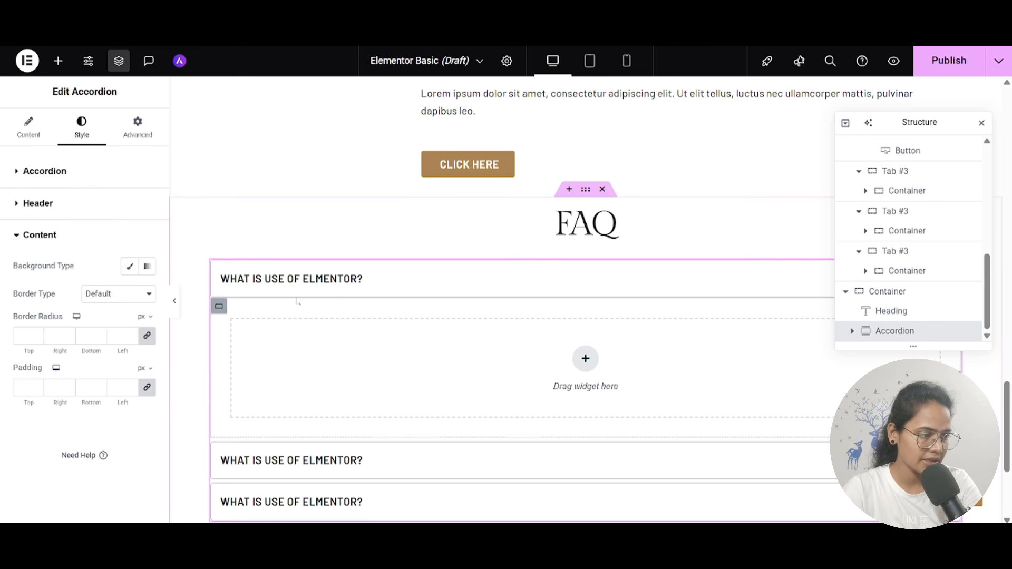
{"action": "left_click", "coordinate": [47, 206]}
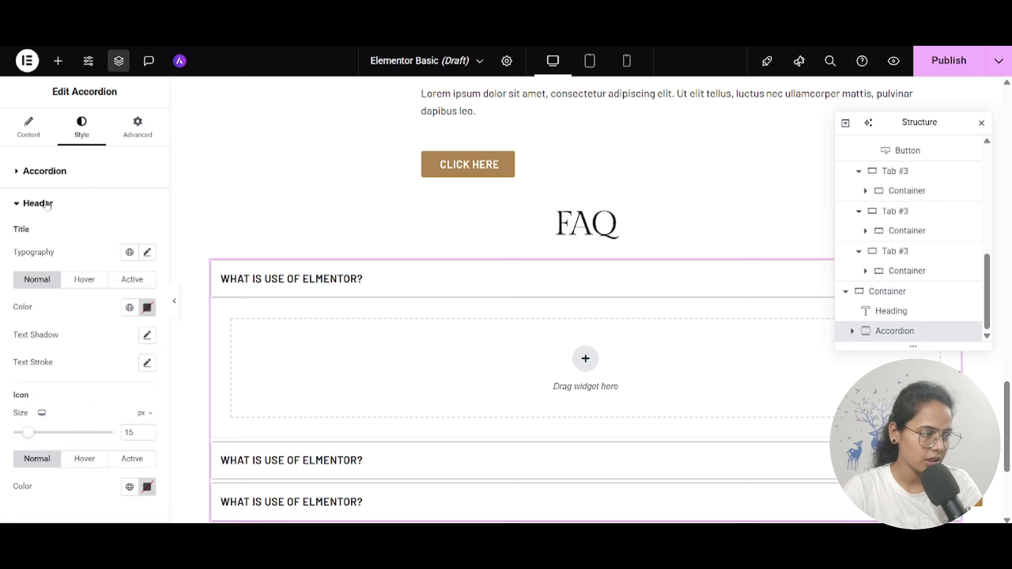
{"action": "left_click", "coordinate": [84, 286]}
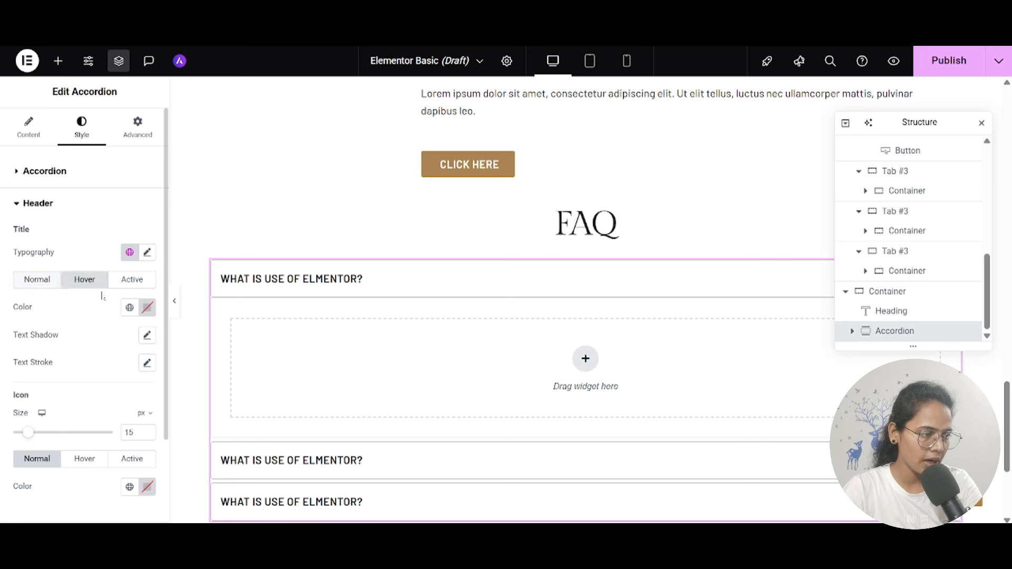
{"action": "left_click", "coordinate": [129, 307]}
{"action": "left_click", "coordinate": [64, 260]}
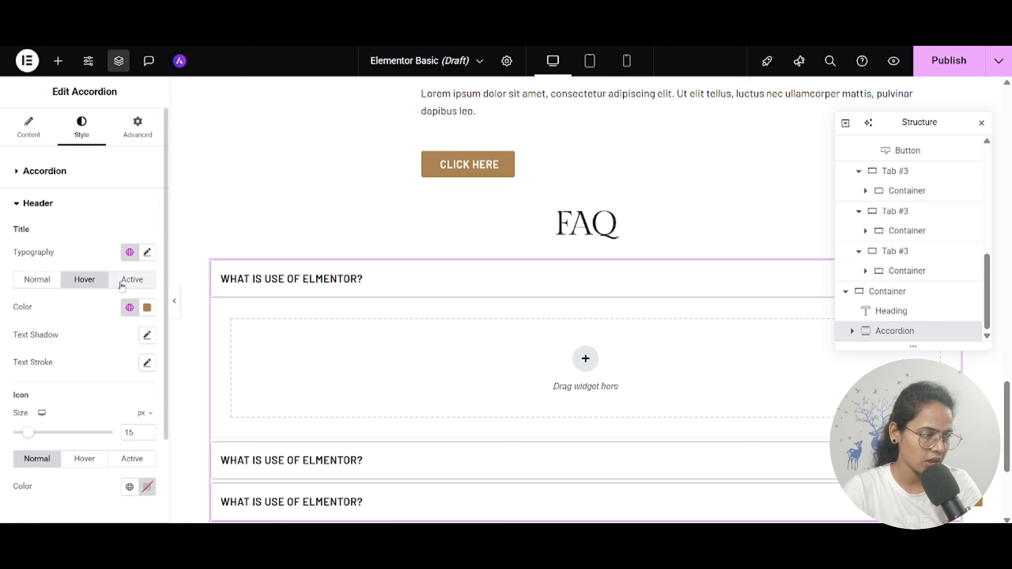
Step: Set the active color of the accordion's header titles to the global Theme Alternate Brand color and expand the first question to preview it
{"action": "left_click", "coordinate": [45, 172]}
{"action": "scroll", "coordinate": [100, 327], "scroll_direction": "down", "scroll_amount": 3}
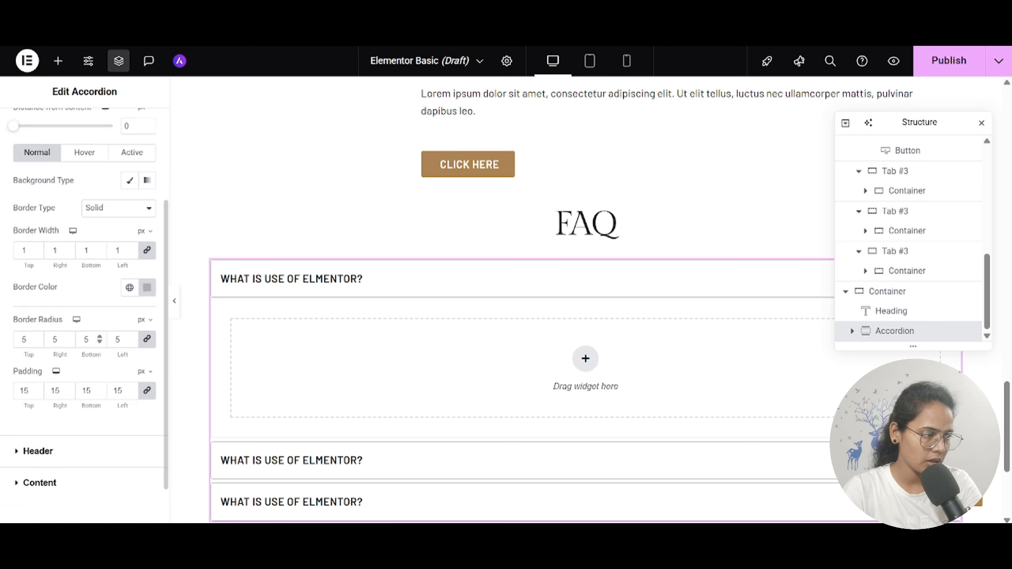
{"action": "left_click", "coordinate": [54, 453]}
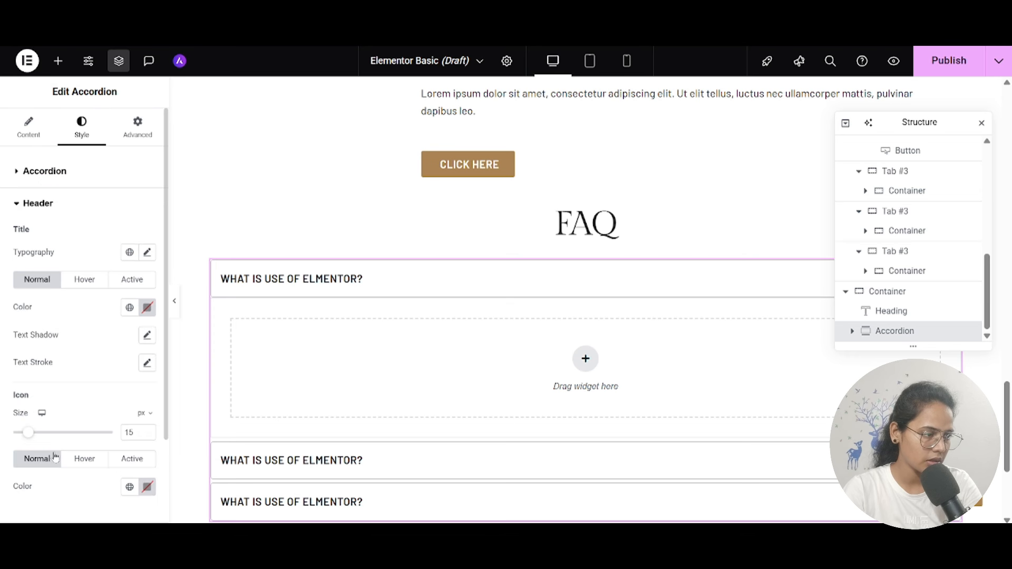
{"action": "left_click", "coordinate": [267, 284]}
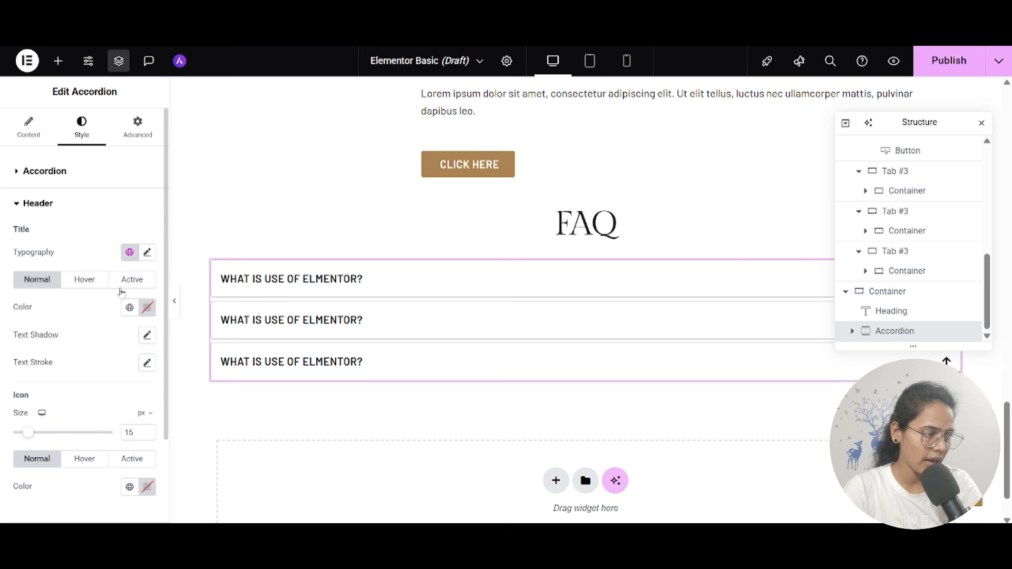
{"action": "left_click", "coordinate": [126, 282]}
{"action": "left_click", "coordinate": [148, 307]}
{"action": "left_click", "coordinate": [129, 308]}
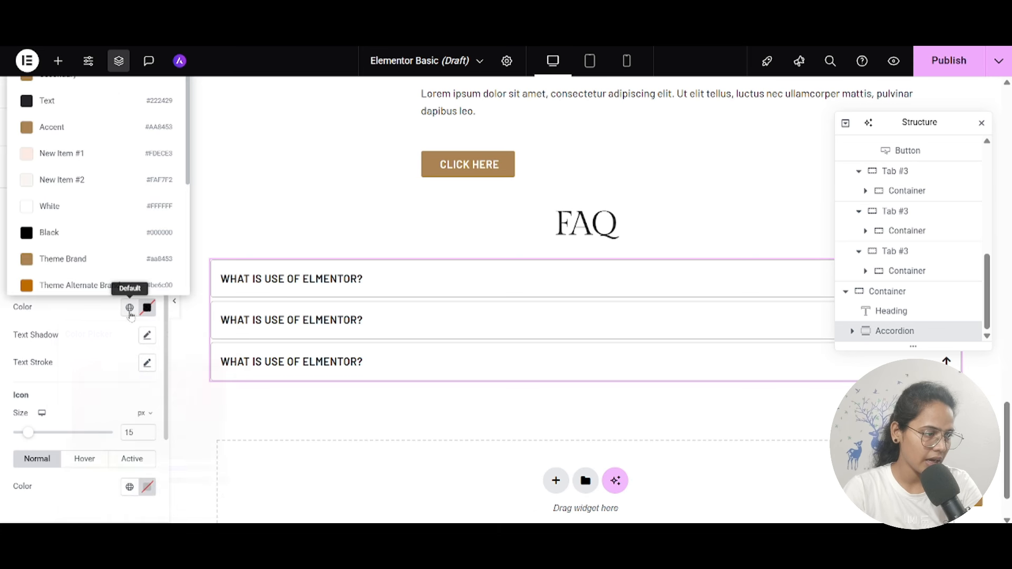
{"action": "left_click", "coordinate": [61, 283]}
{"action": "left_click", "coordinate": [270, 286]}
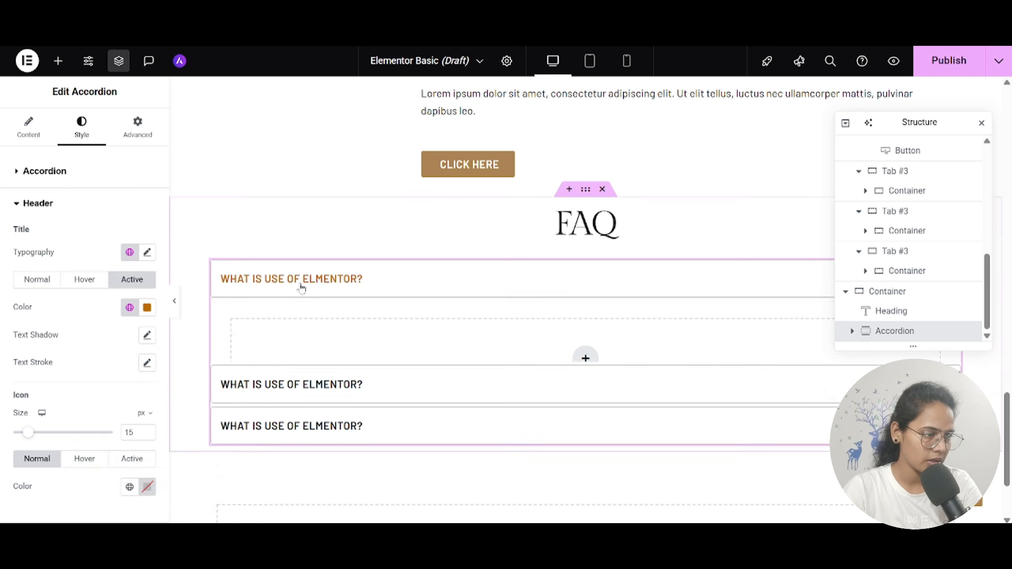
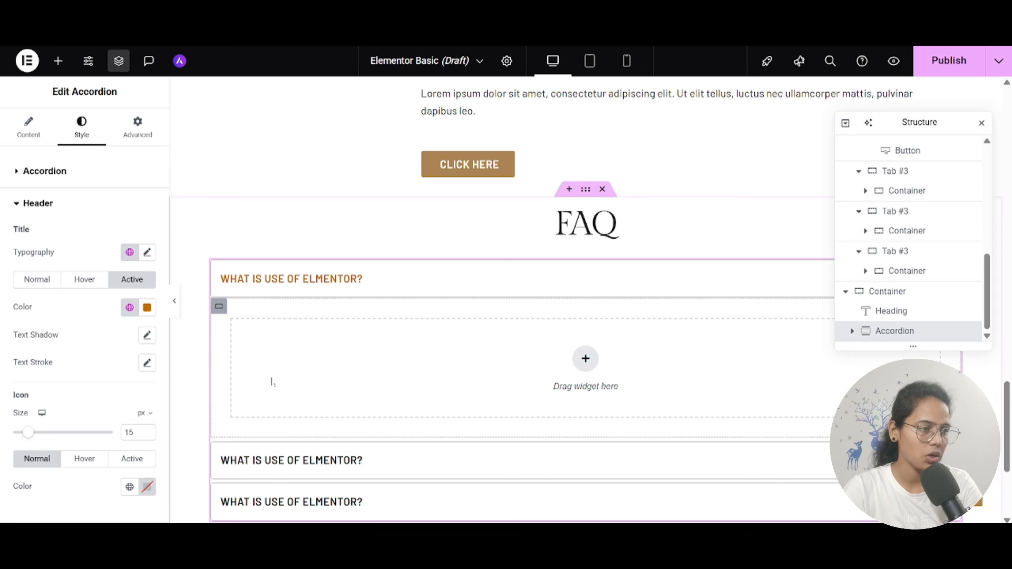
Step: Add a flexbox container holding a Text Editor widget inside the first accordion item
{"action": "left_click", "coordinate": [585, 360]}
{"action": "left_click", "coordinate": [402, 356]}
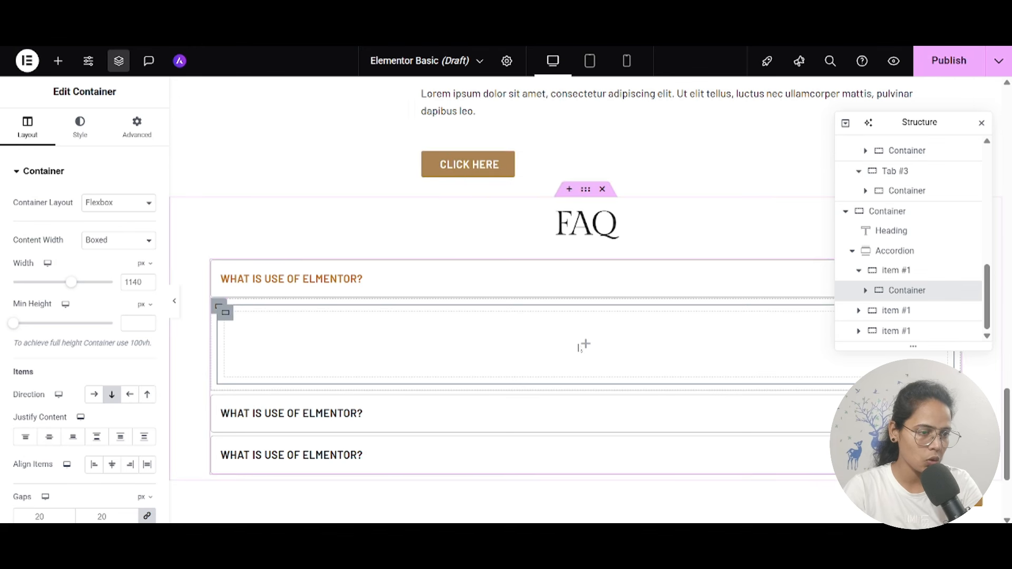
{"action": "left_click", "coordinate": [588, 347]}
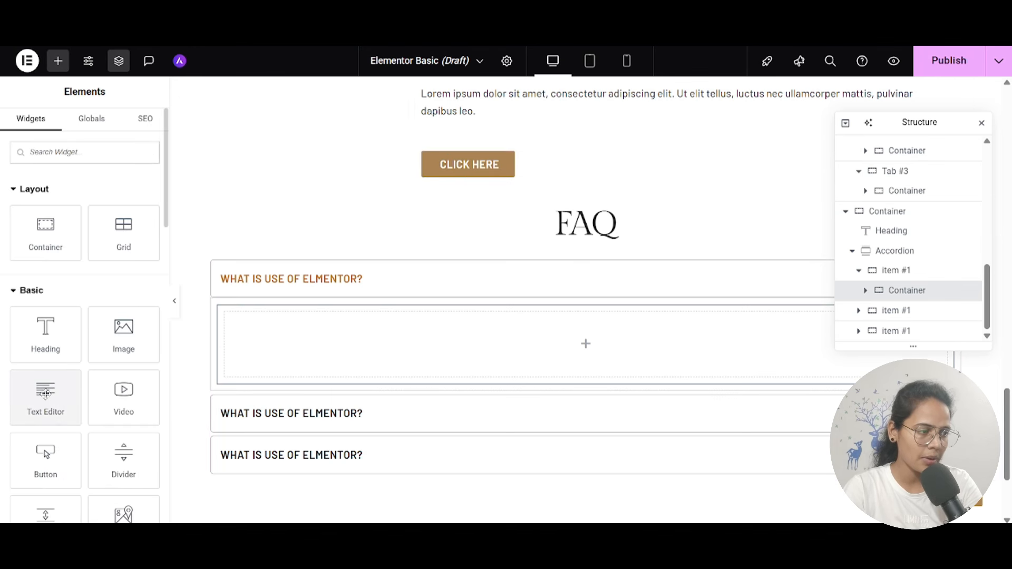
{"action": "left_click_drag", "start_coordinate": [46, 396], "coordinate": [384, 347]}
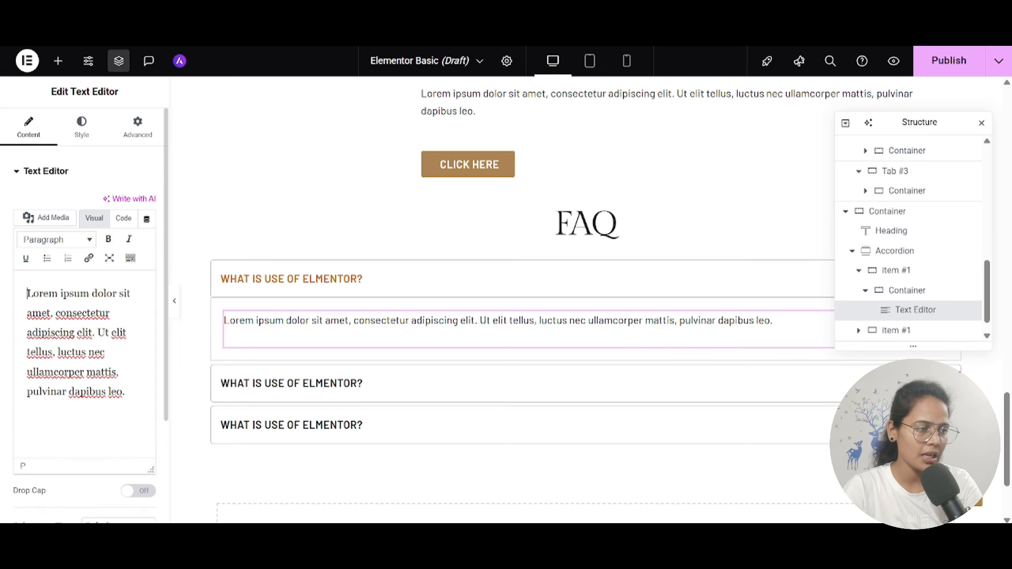
Step: Prefix the three accordion item titles with "1.", "2." and "3." in order
{"action": "left_click", "coordinate": [298, 284]}
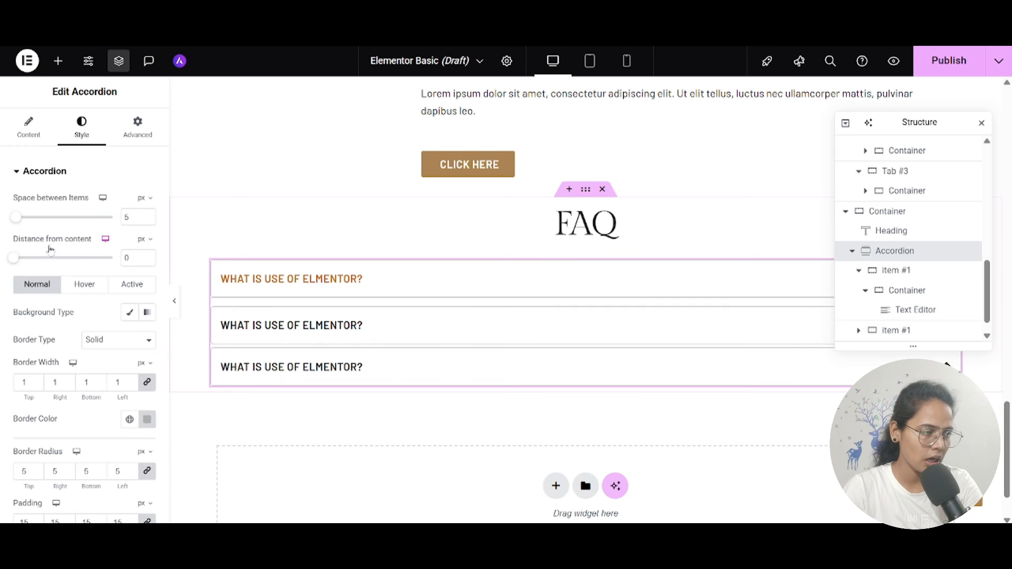
{"action": "left_click", "coordinate": [28, 143]}
{"action": "left_click", "coordinate": [55, 224]}
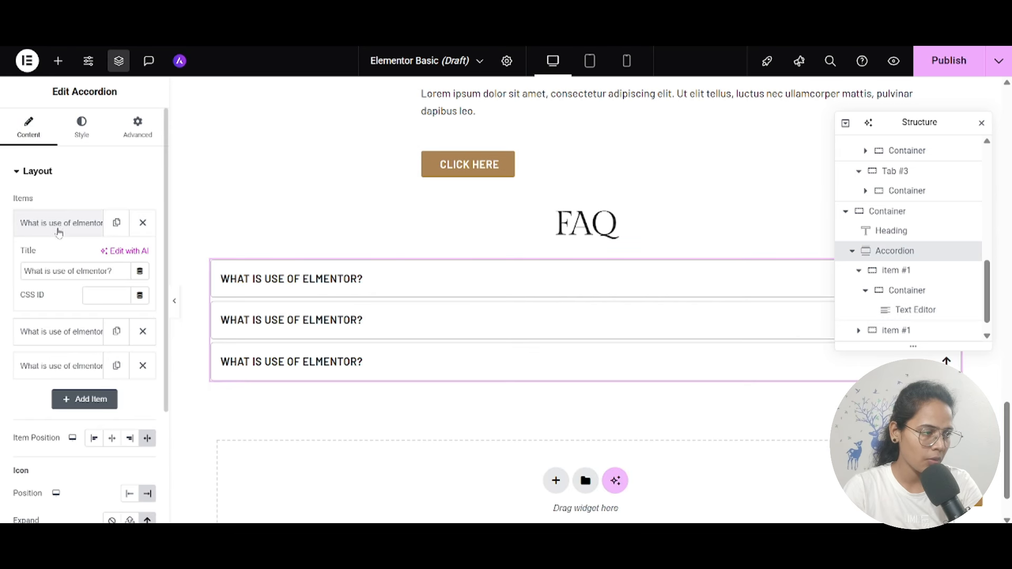
{"action": "type", "text": "1."}
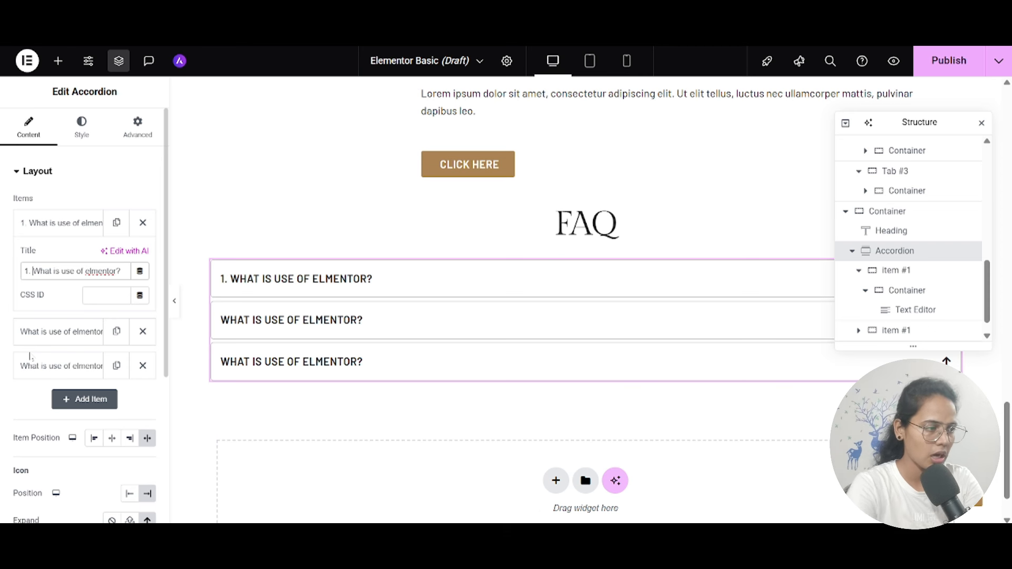
{"action": "left_click", "coordinate": [63, 333]}
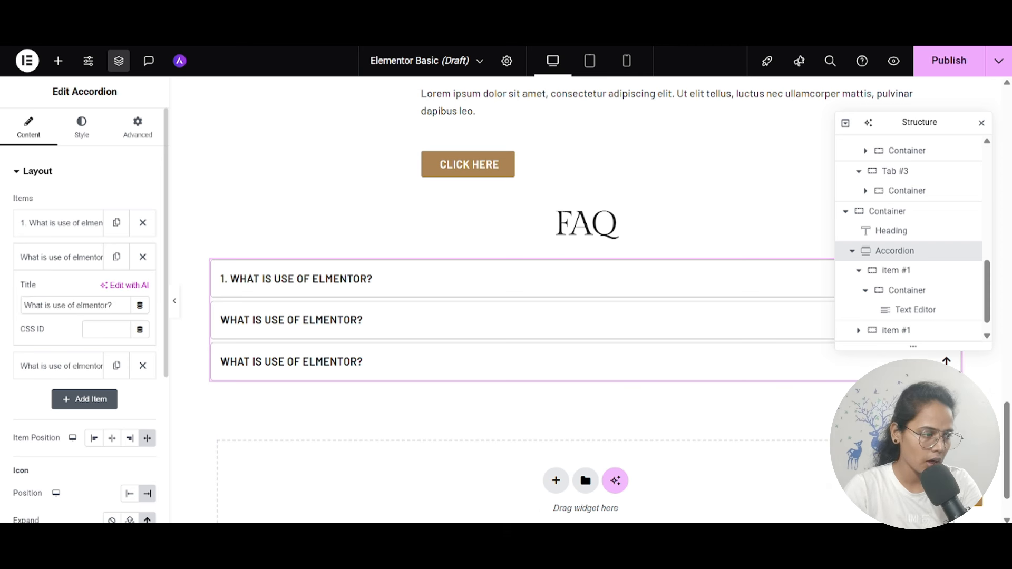
{"action": "left_click", "coordinate": [24, 305]}
{"action": "type", "text": "2."}
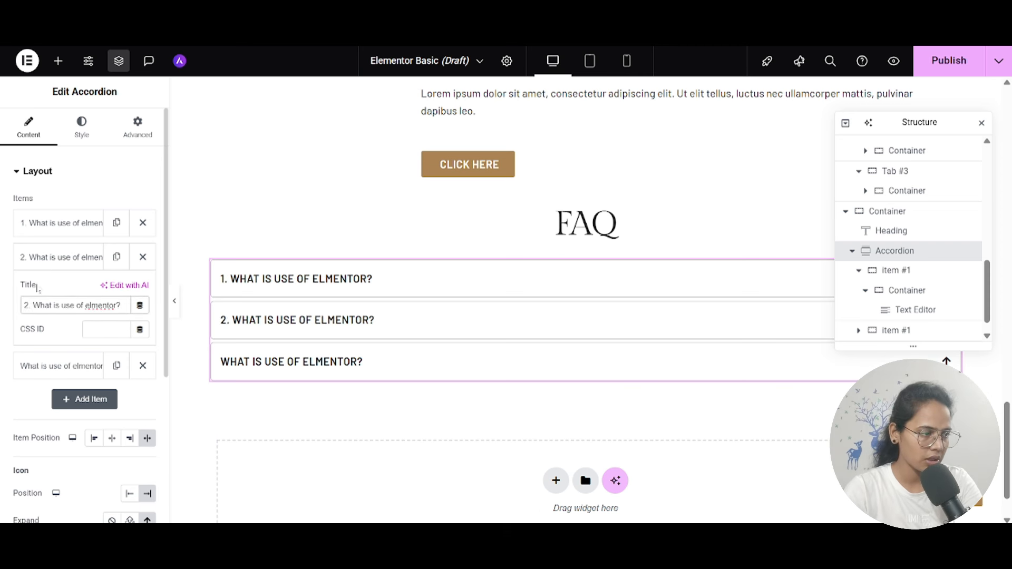
{"action": "left_click", "coordinate": [48, 260]}
{"action": "left_click", "coordinate": [62, 293]}
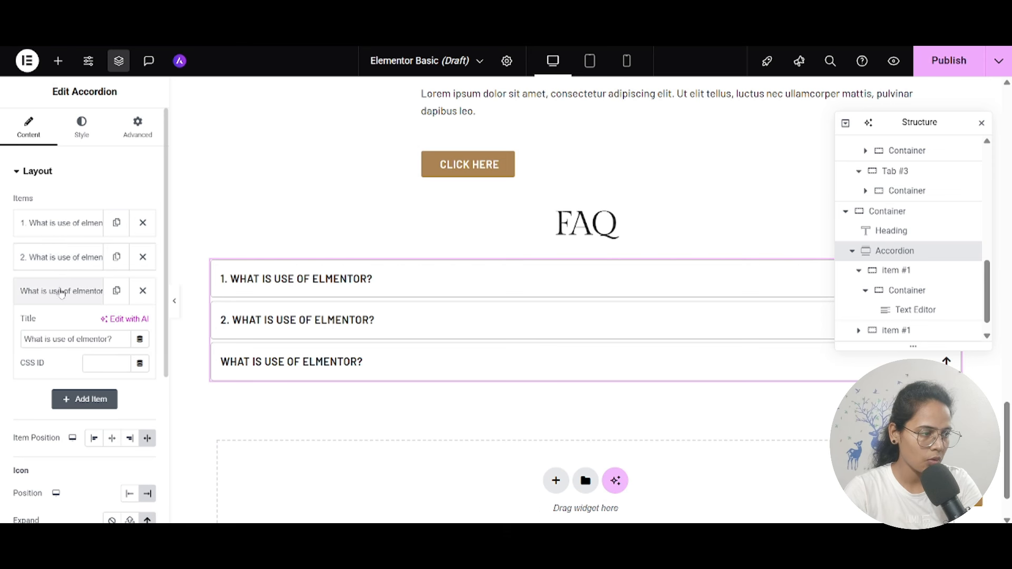
{"action": "type", "text": "3."}
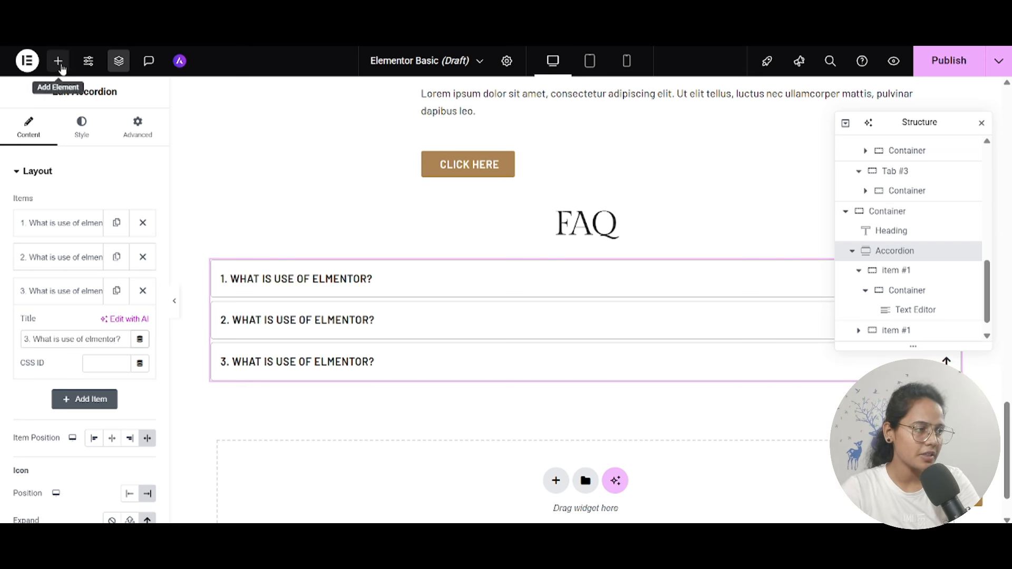
Step: Add a grid container with three columns and one row below the FAQ section
{"action": "left_click", "coordinate": [58, 61]}
{"action": "scroll", "coordinate": [87, 272], "scroll_direction": "down", "scroll_amount": 8}
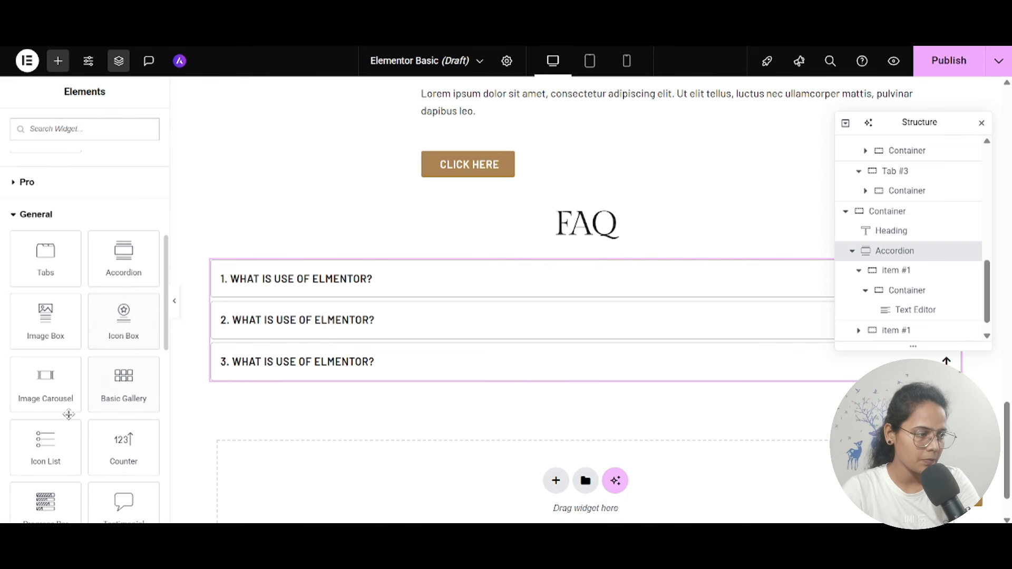
{"action": "scroll", "coordinate": [452, 384], "scroll_direction": "down", "scroll_amount": 2}
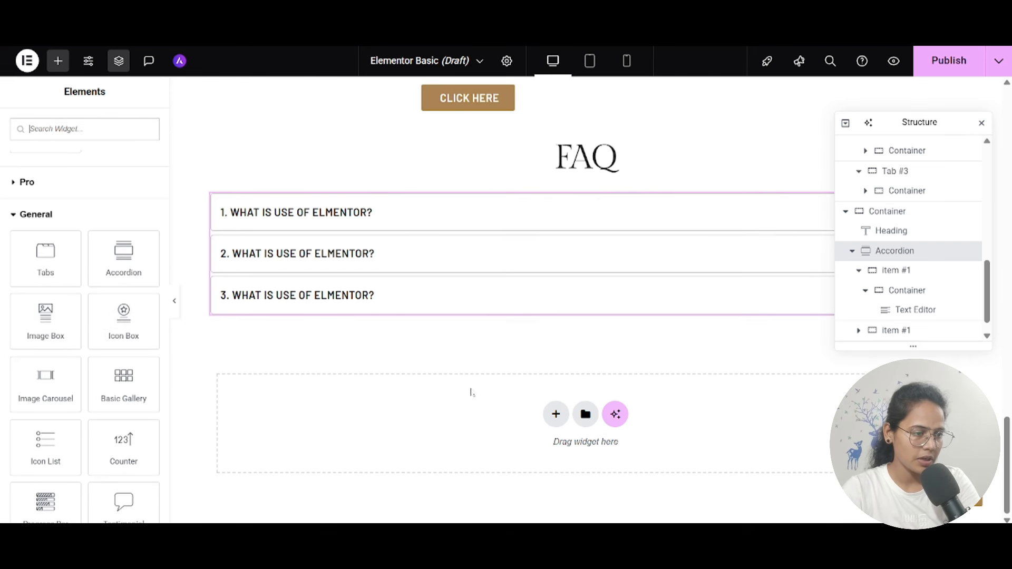
{"action": "left_click", "coordinate": [554, 415]}
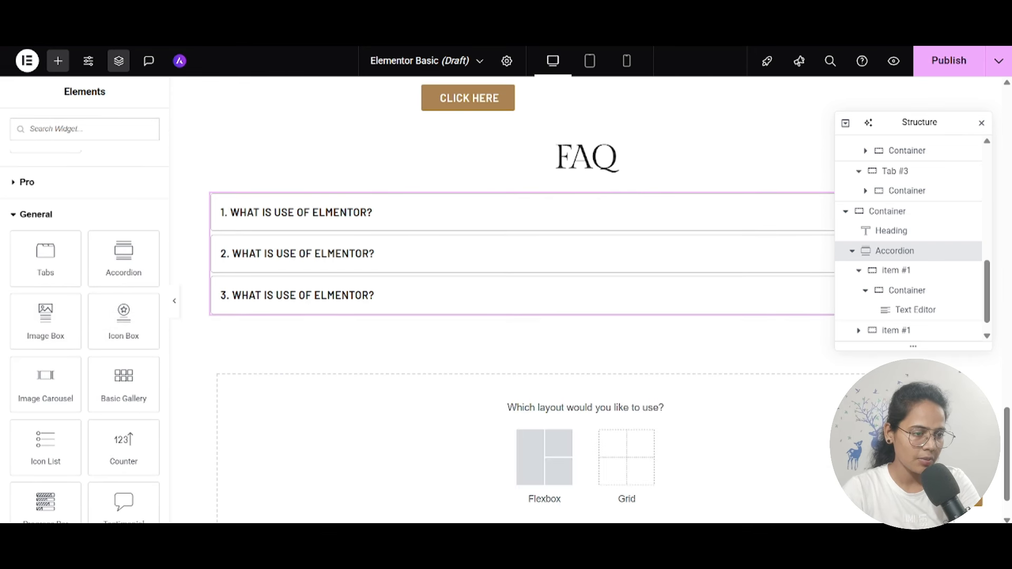
{"action": "left_click", "coordinate": [612, 469]}
{"action": "left_click", "coordinate": [550, 466]}
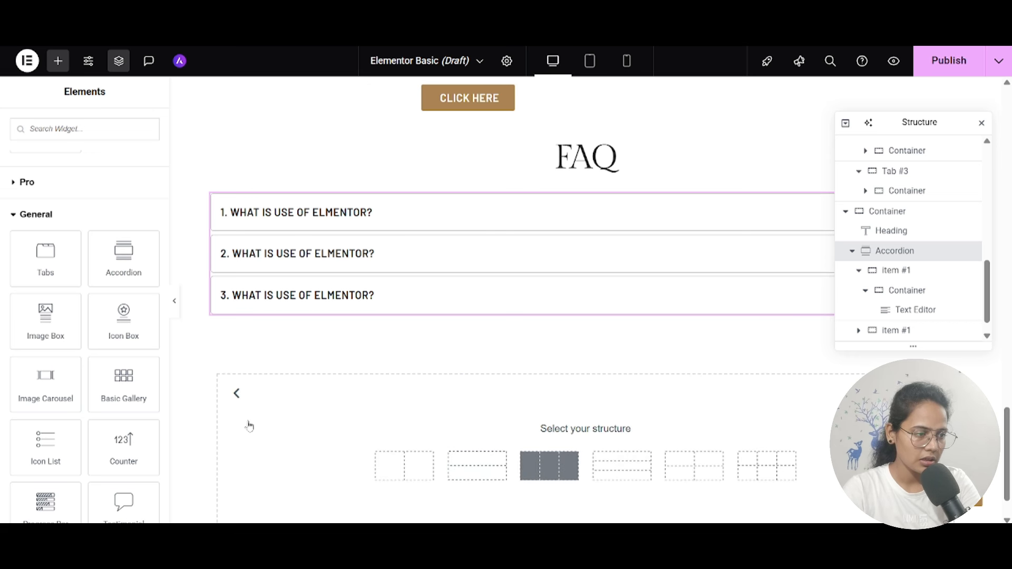
Step: Place an Image Box widget in the first cell of the new grid
{"action": "left_click", "coordinate": [331, 363]}
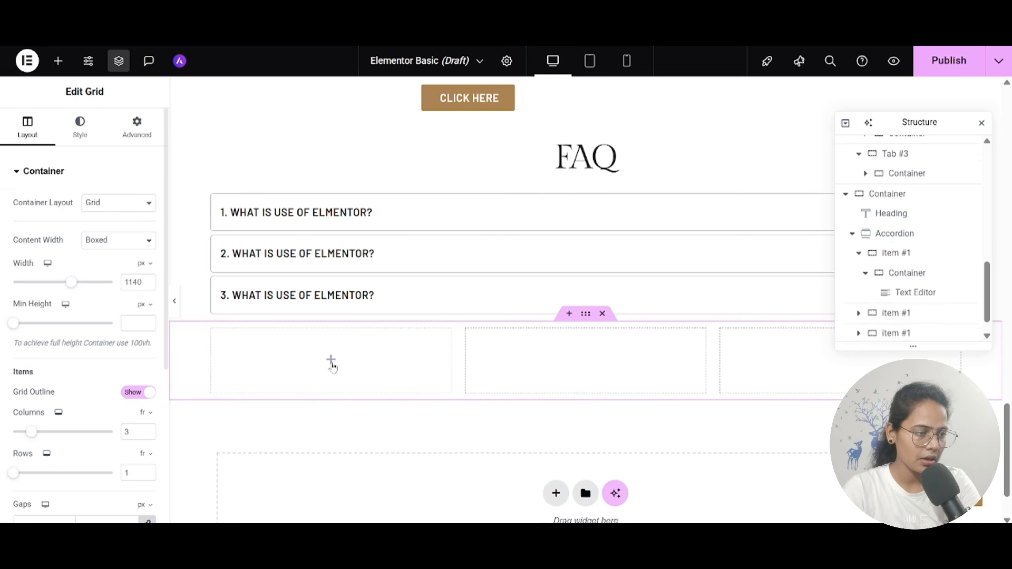
{"action": "scroll", "coordinate": [79, 429], "scroll_direction": "down", "scroll_amount": 8}
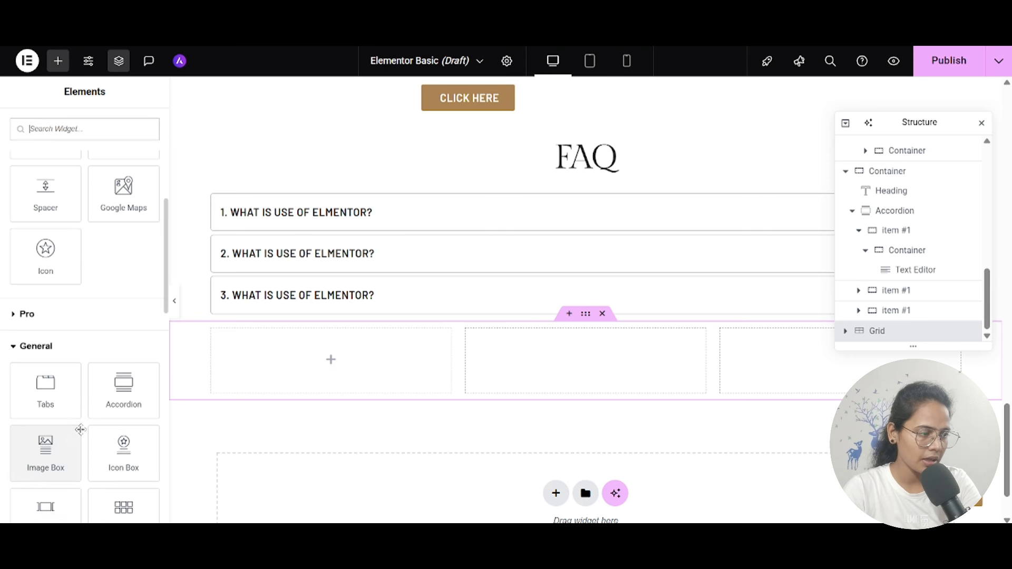
{"action": "left_click_drag", "start_coordinate": [41, 342], "coordinate": [306, 369]}
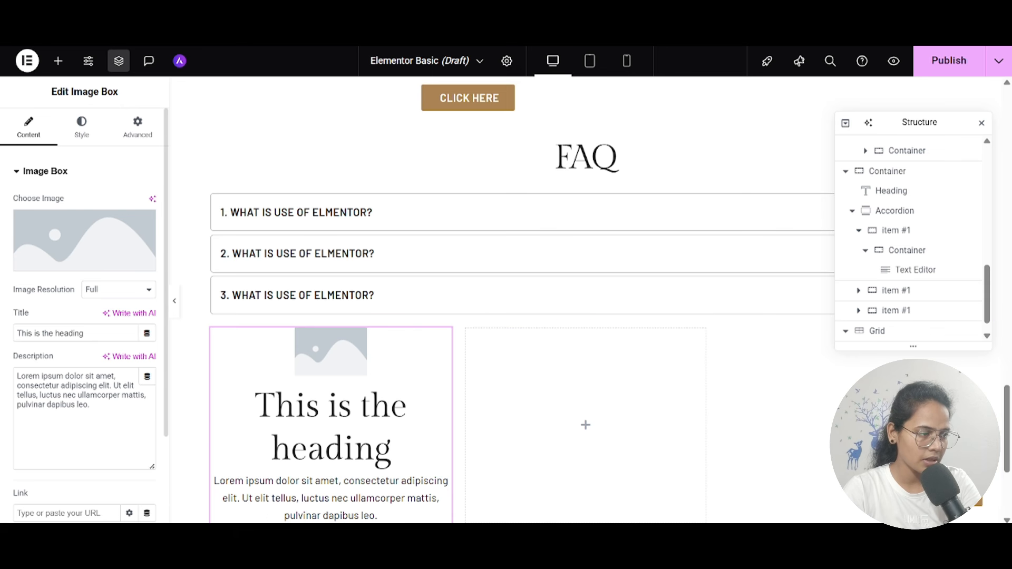
Step: Change the title of the first grid cell's image box to "Image 1"
{"action": "triple_click", "coordinate": [83, 333]}
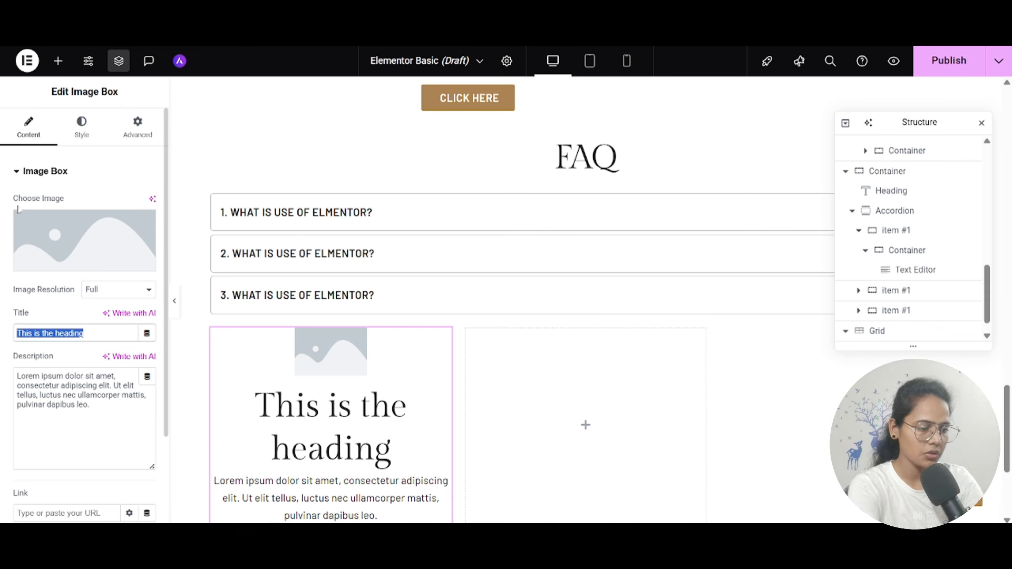
{"action": "type", "text": "In"}
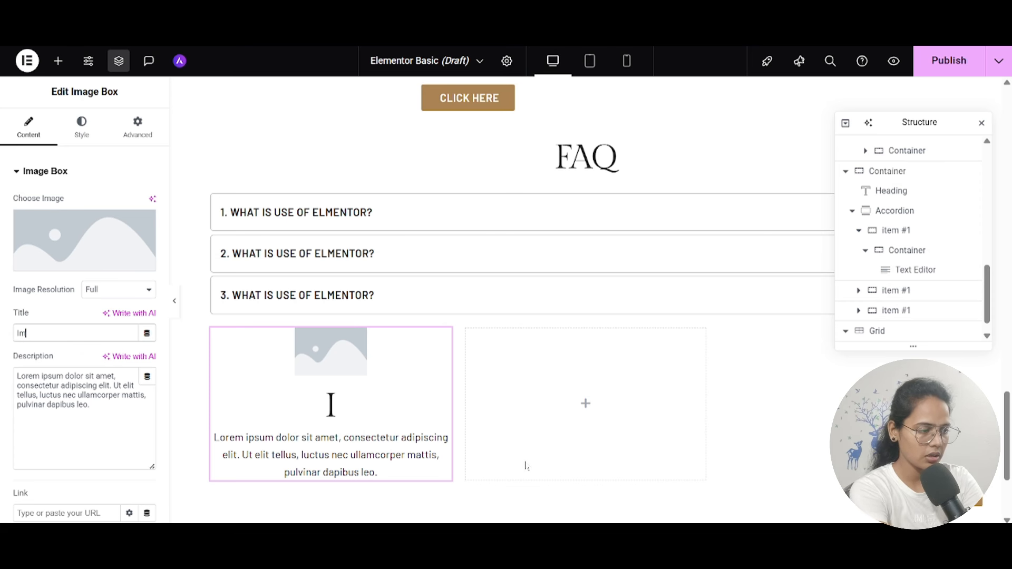
{"action": "type", "text": "age 1"}
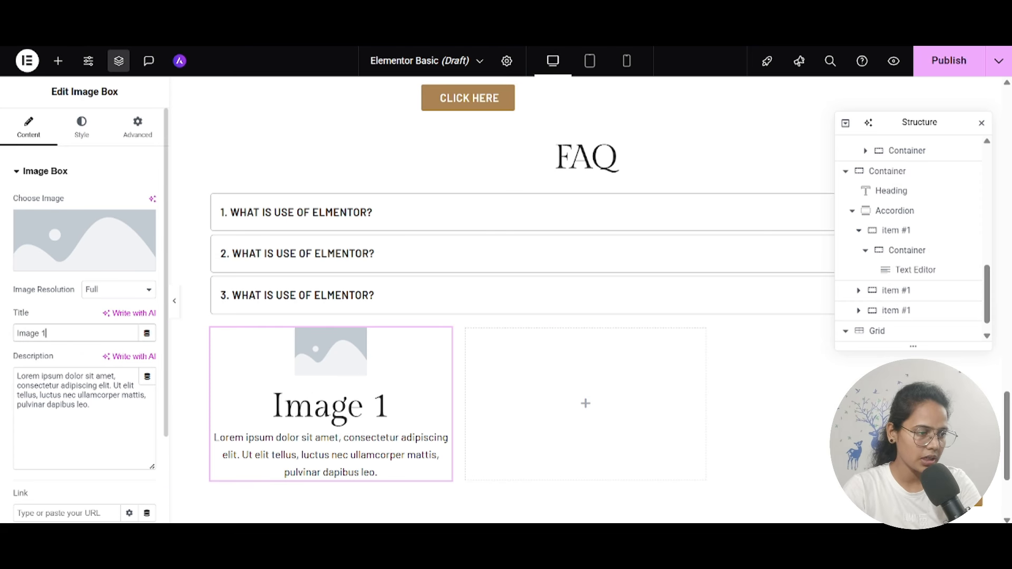
Step: Insert newspaper.svg from the media library as the image box's picture
{"action": "left_click", "coordinate": [82, 128]}
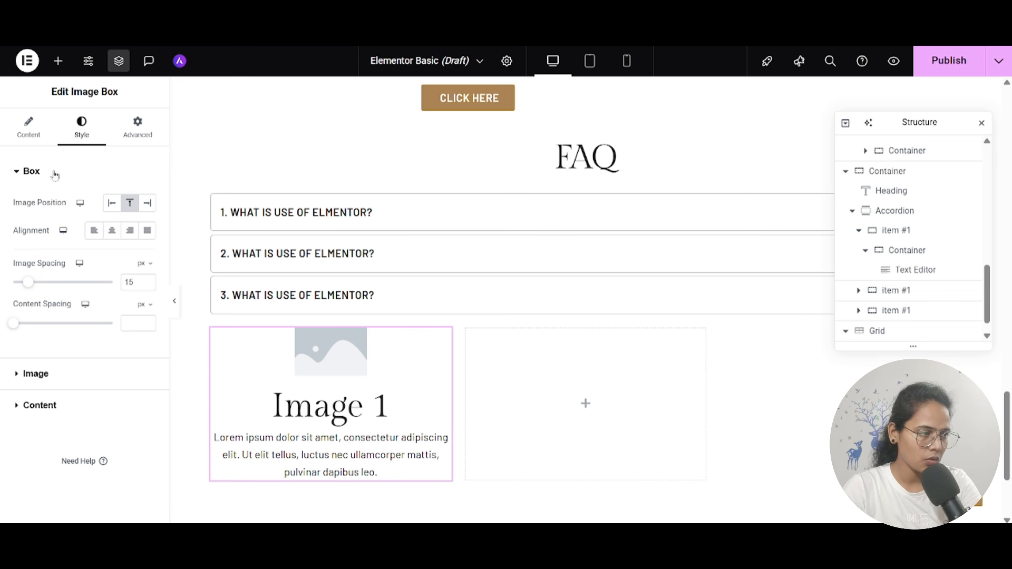
{"action": "left_click", "coordinate": [28, 128]}
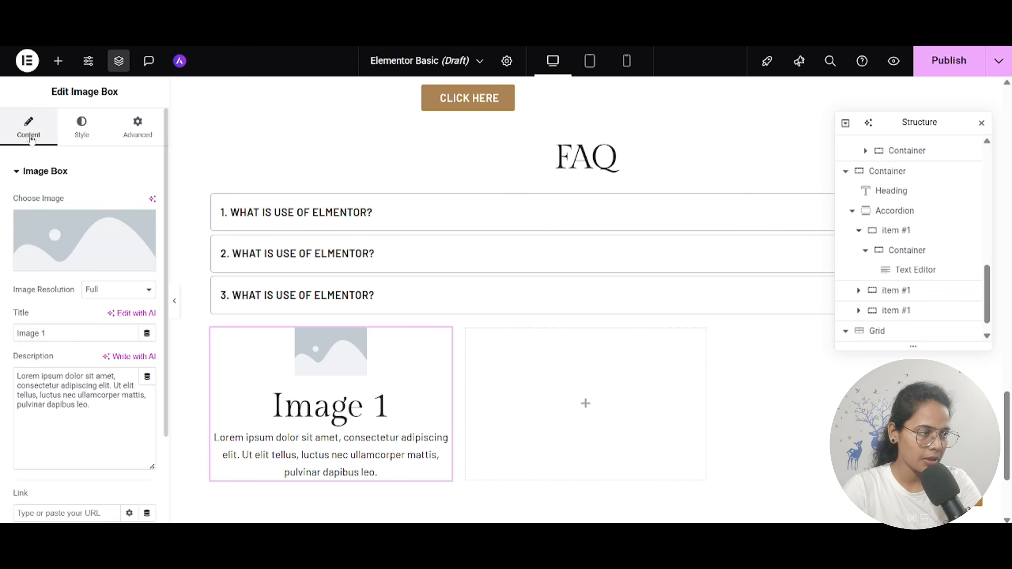
{"action": "left_click", "coordinate": [71, 226]}
{"action": "left_click", "coordinate": [313, 240]}
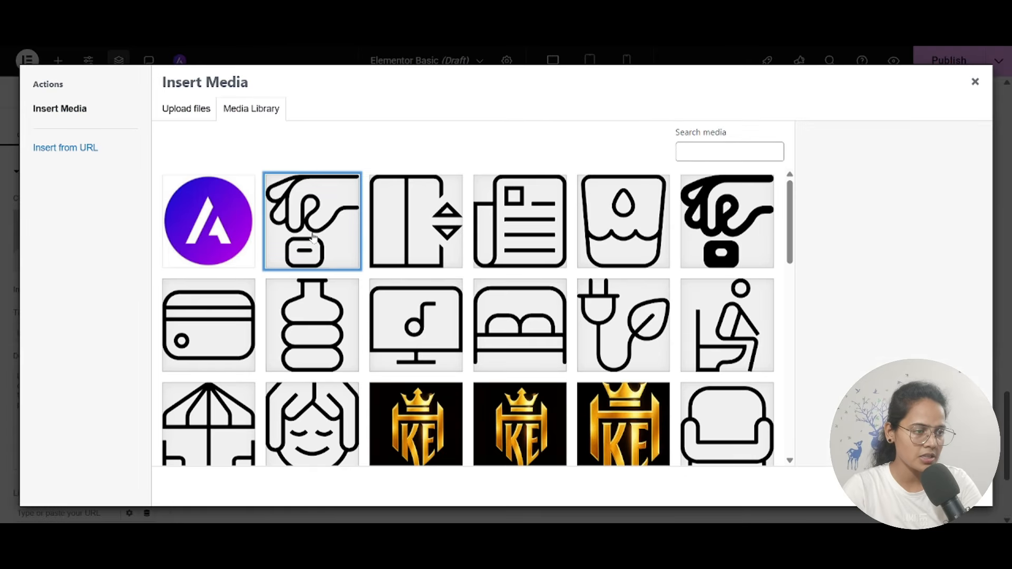
{"action": "left_click", "coordinate": [554, 232]}
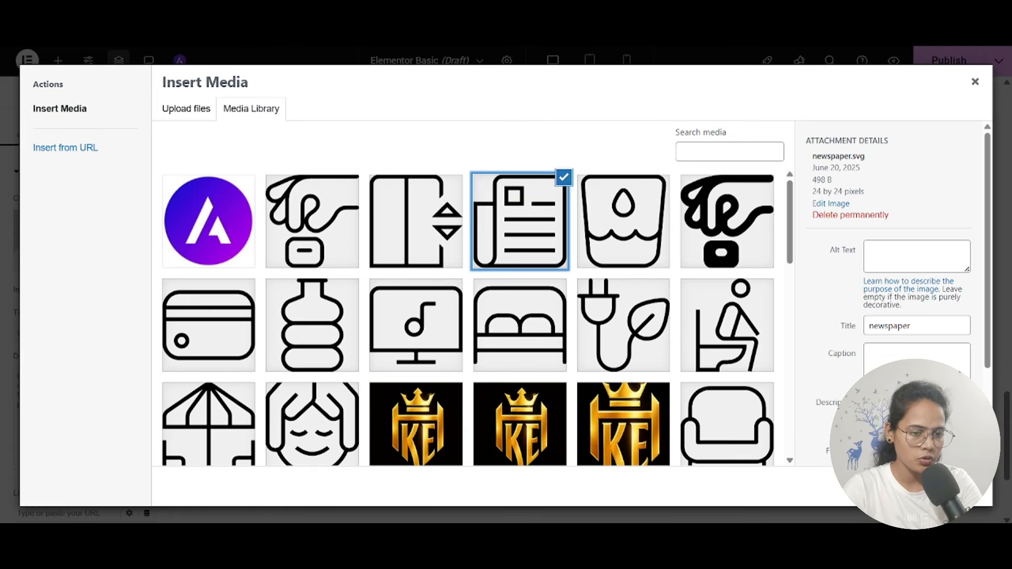
{"action": "left_click", "coordinate": [960, 487]}
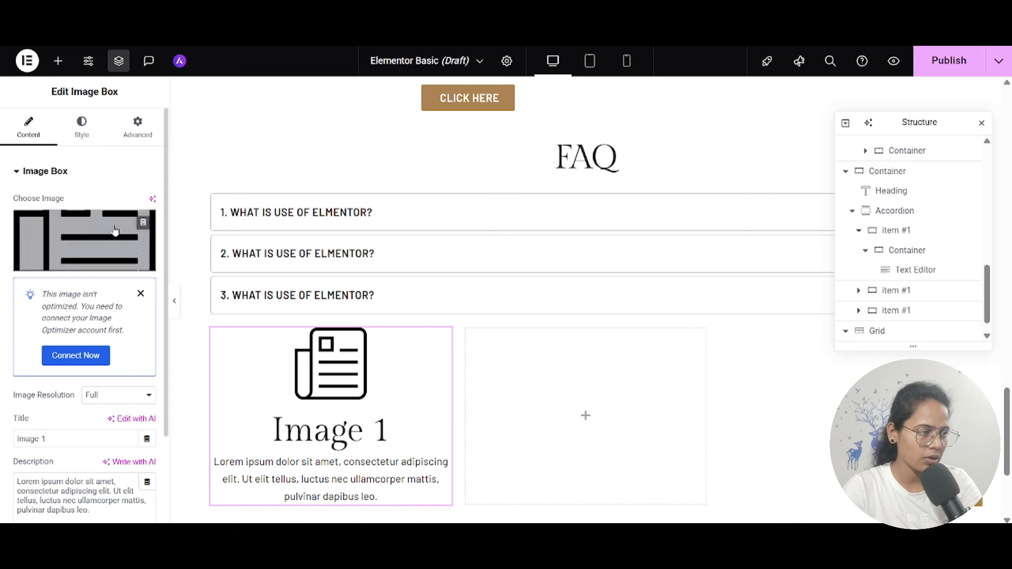
Step: Set the image box's image position to Left with 15 px image spacing
{"action": "left_click", "coordinate": [82, 131]}
{"action": "left_click", "coordinate": [112, 203]}
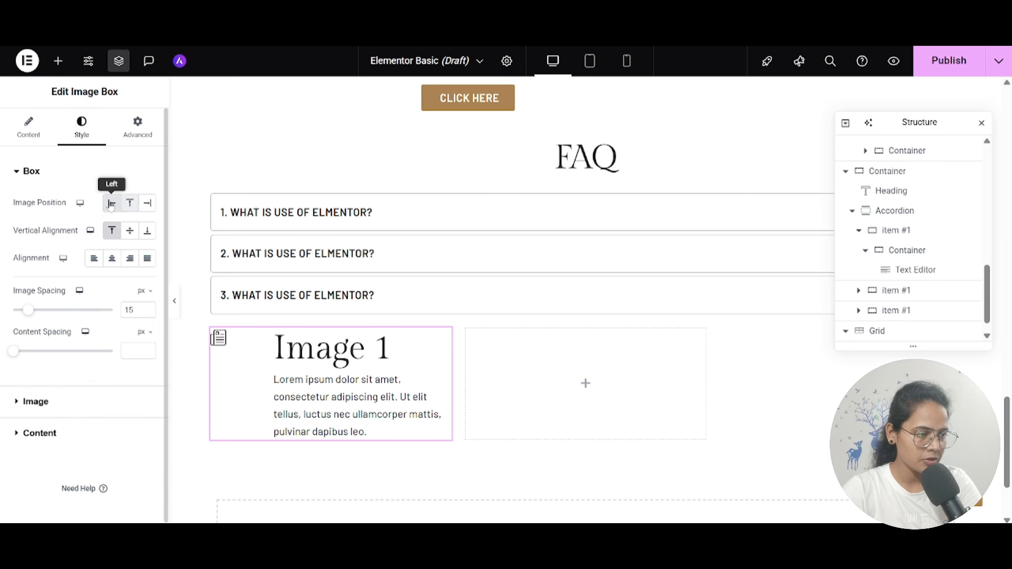
{"action": "left_click_drag", "start_coordinate": [29, 314], "coordinate": [32, 314]}
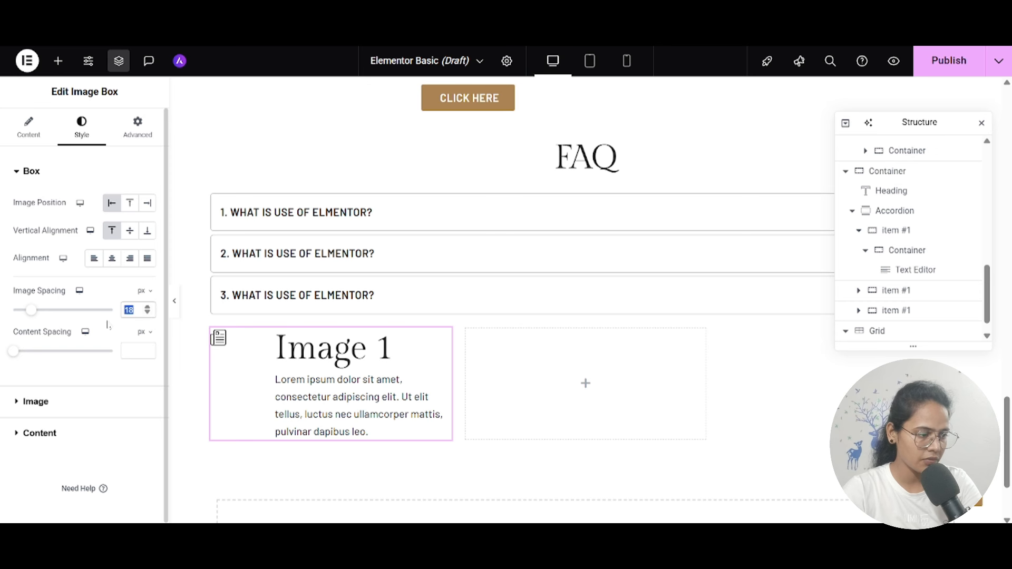
{"action": "type", "text": "15"}
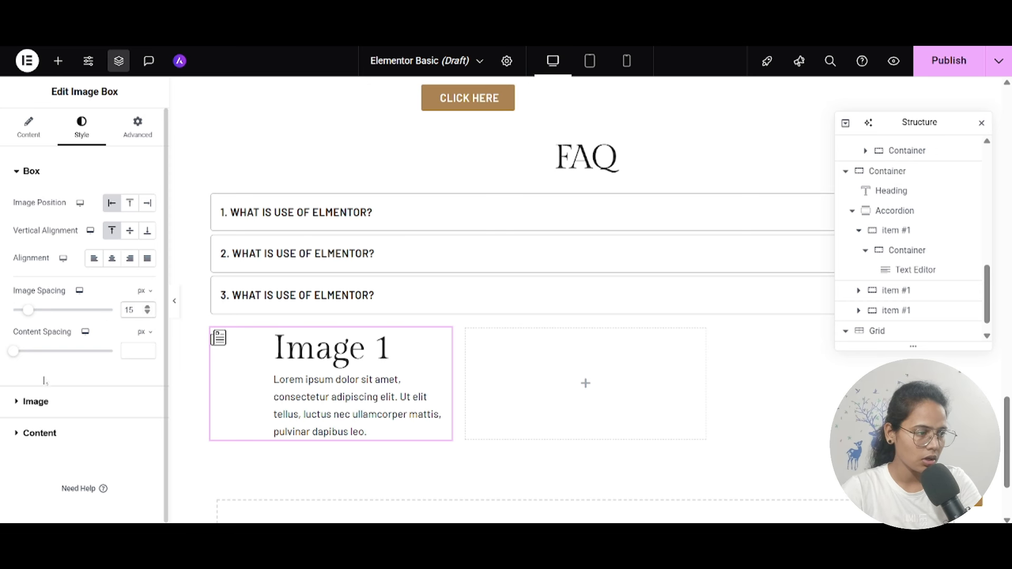
Step: Set the image width in the image box to 37%
{"action": "left_click", "coordinate": [19, 403]}
{"action": "left_click_drag", "start_coordinate": [37, 250], "coordinate": [57, 256]}
{"action": "left_click_drag", "start_coordinate": [135, 249], "coordinate": [106, 254]}
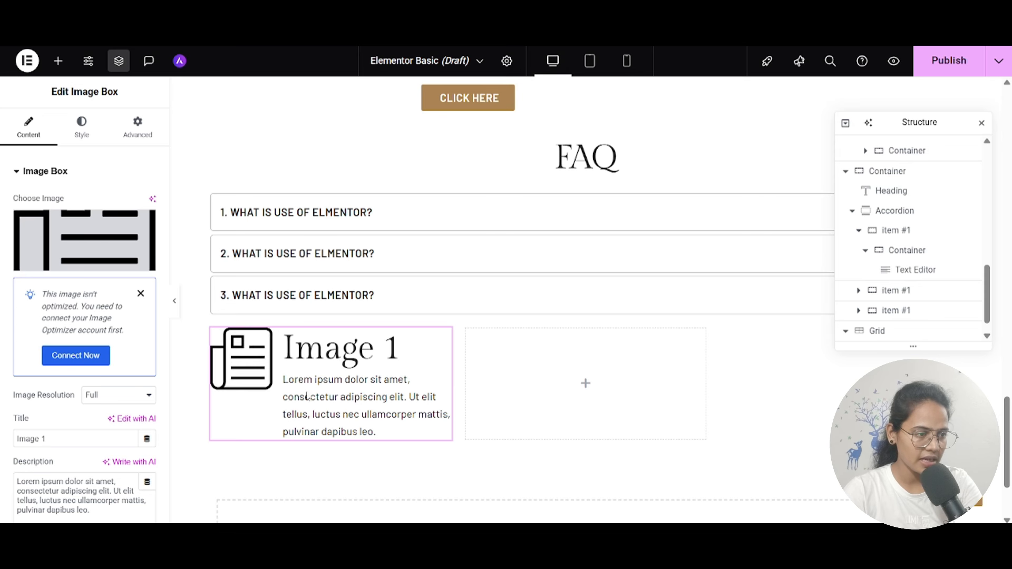
Step: Increase the image width in the image box to 100%
{"action": "left_click", "coordinate": [81, 129]}
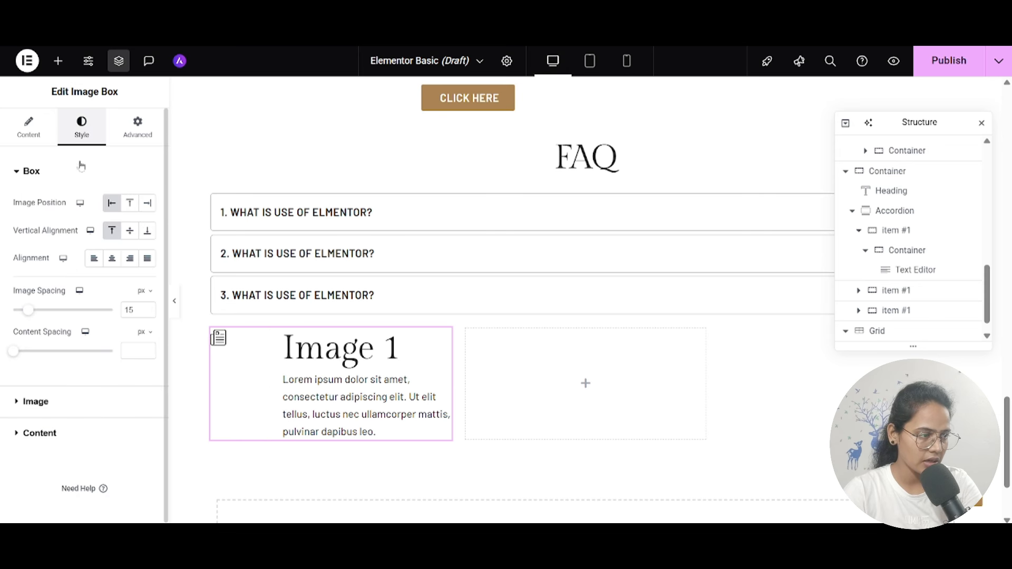
{"action": "left_click", "coordinate": [29, 401]}
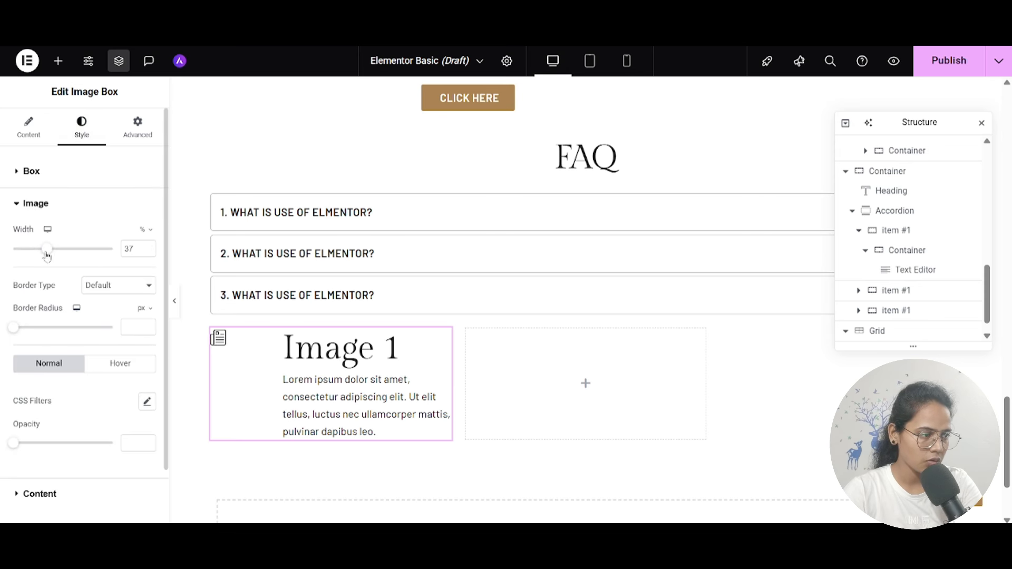
{"action": "left_click_drag", "start_coordinate": [46, 255], "coordinate": [141, 265]}
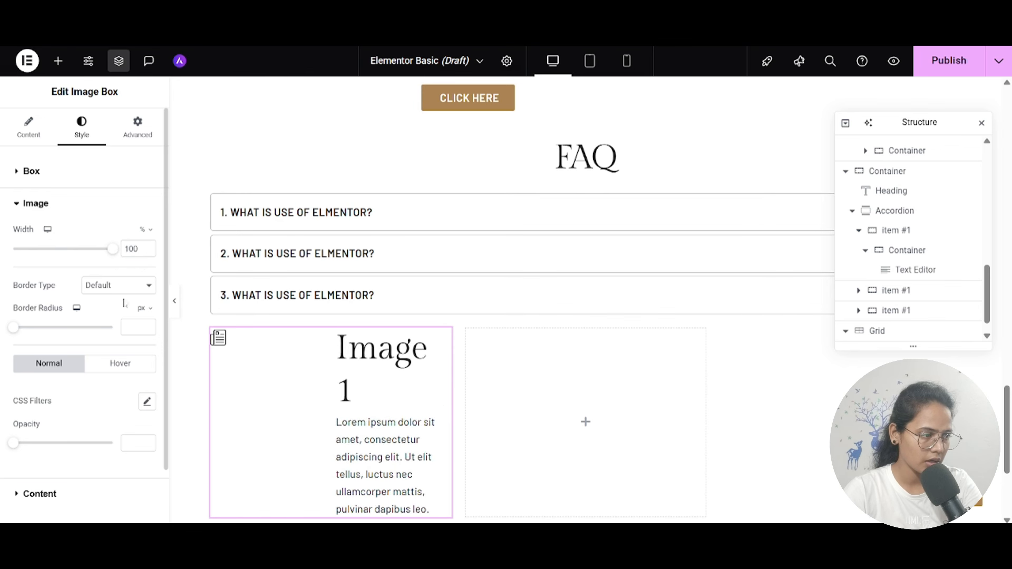
{"action": "scroll", "coordinate": [75, 414], "scroll_direction": "down", "scroll_amount": 1}
{"action": "scroll", "coordinate": [43, 434], "scroll_direction": "up", "scroll_amount": 1}
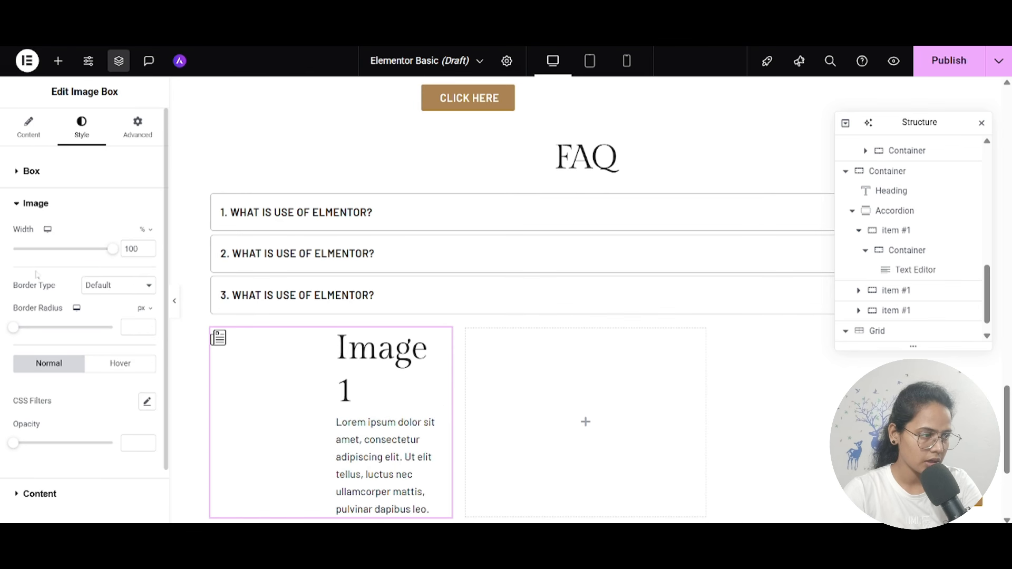
Step: Clear the image spacing value of the image box
{"action": "left_click", "coordinate": [44, 186]}
{"action": "left_click_drag", "start_coordinate": [135, 310], "coordinate": [88, 330]}
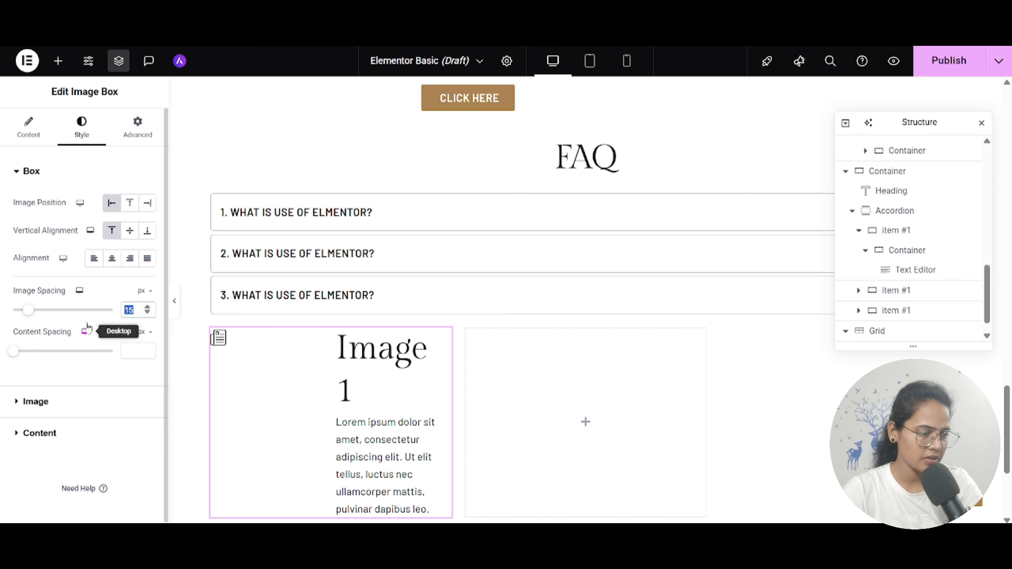
{"action": "key", "text": "BackSpace"}
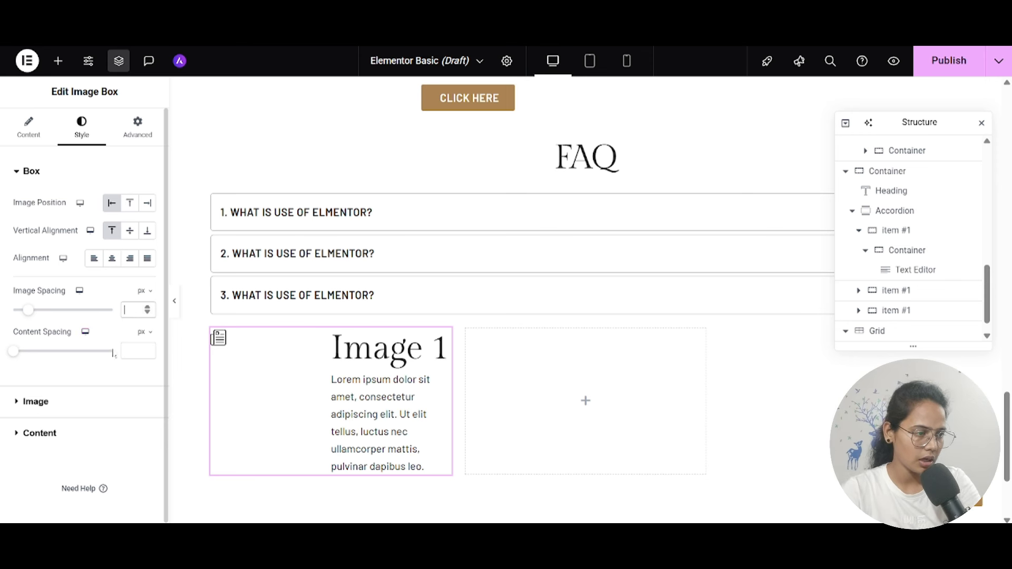
Step: Replace the image box's picture with credit-card.svg from the media library
{"action": "left_click", "coordinate": [28, 128]}
{"action": "left_click", "coordinate": [67, 255]}
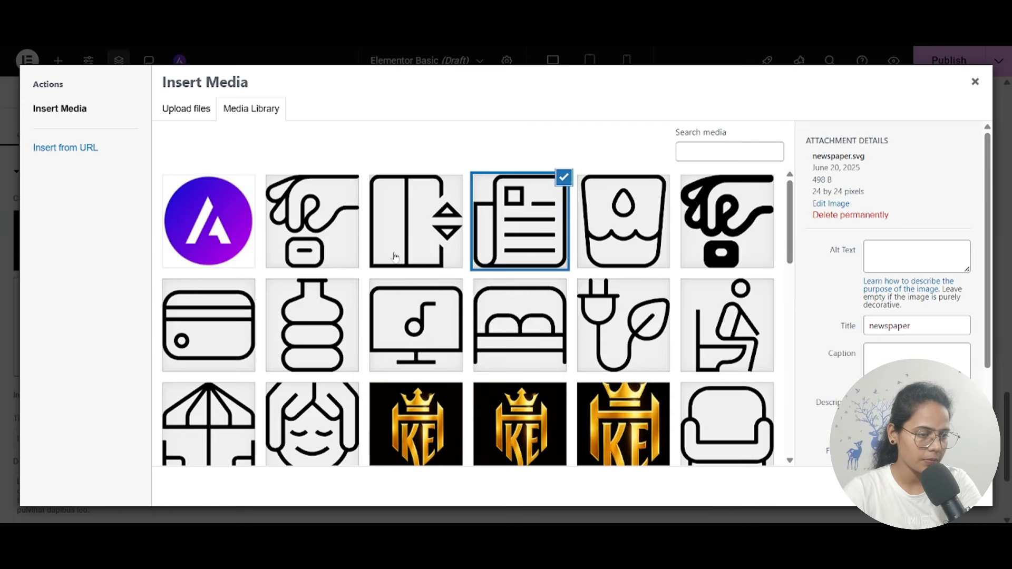
{"action": "left_click", "coordinate": [225, 320]}
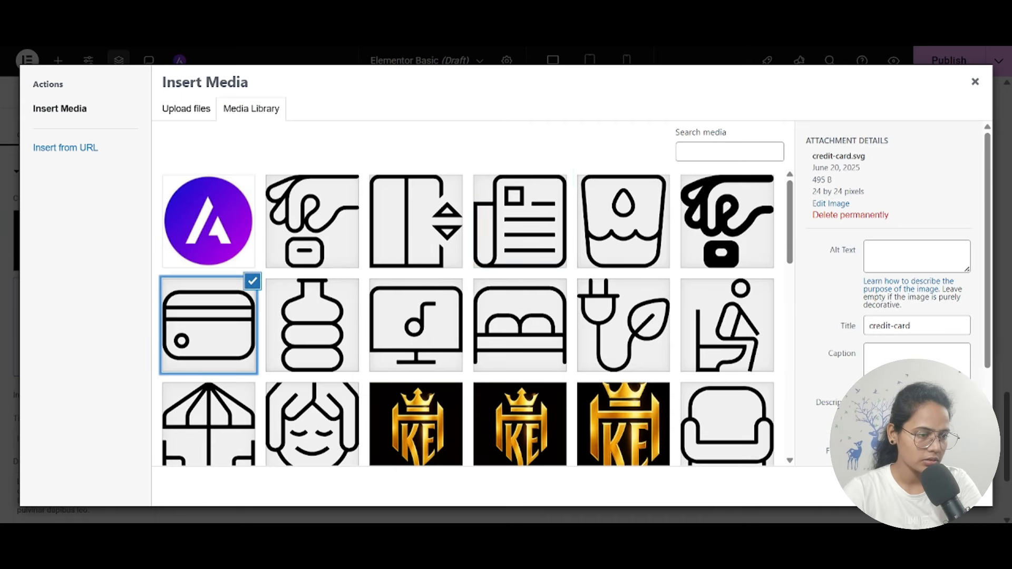
{"action": "left_click", "coordinate": [961, 487]}
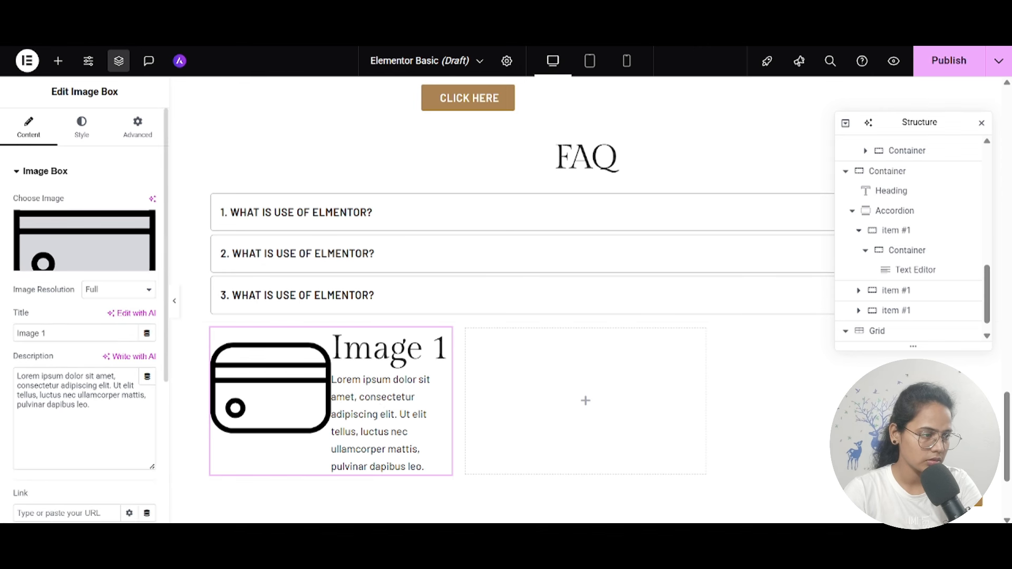
Step: Set the image box's image spacing to 15 px
{"action": "left_click", "coordinate": [69, 136]}
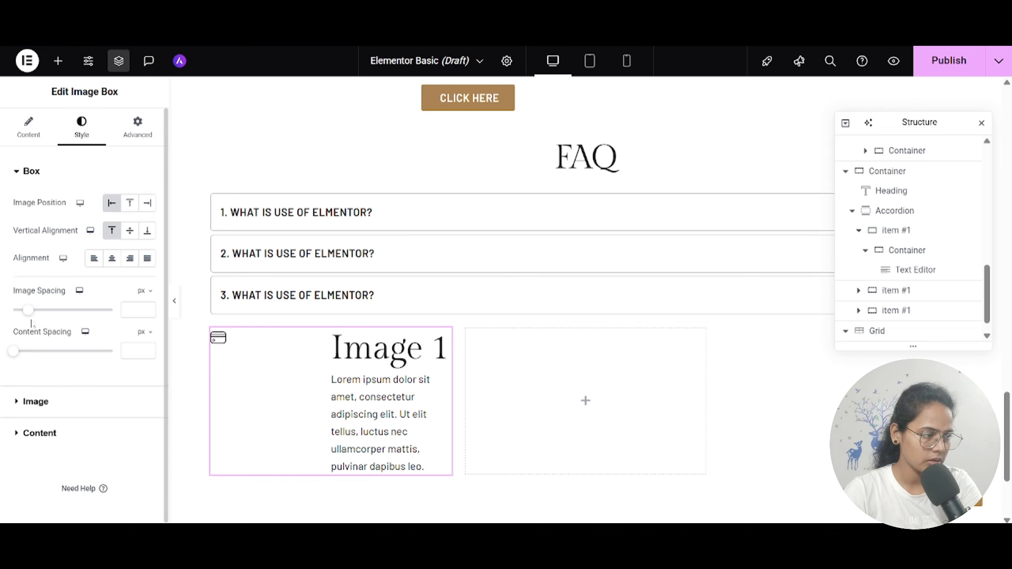
{"action": "type", "text": "15"}
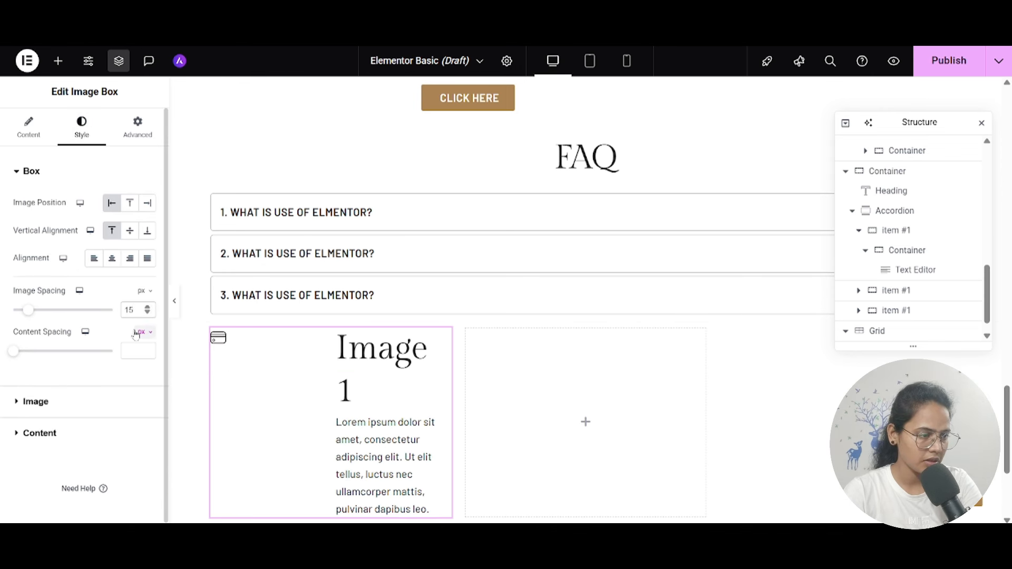
{"action": "key", "text": "BackSpace"}
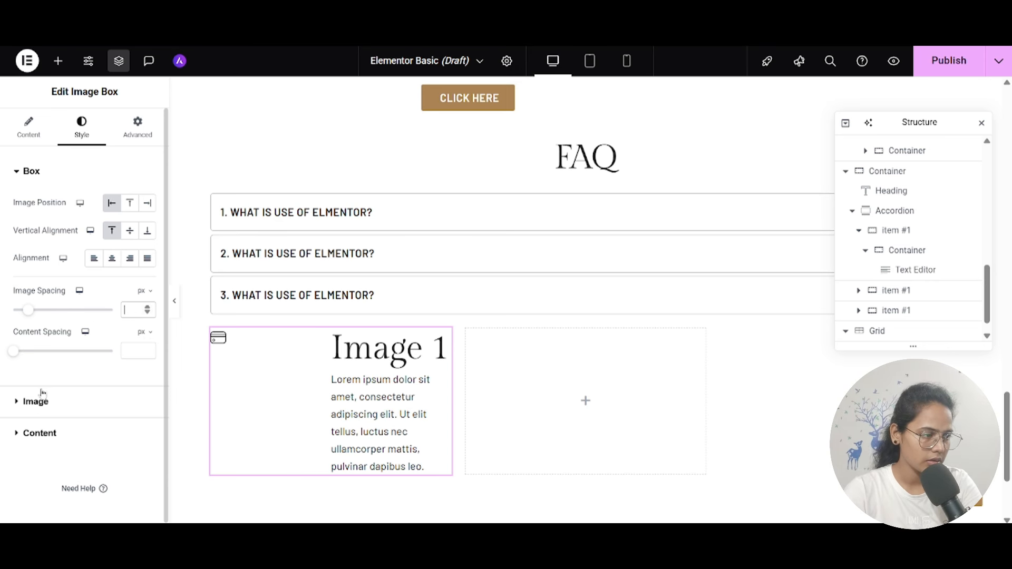
{"action": "type", "text": "15"}
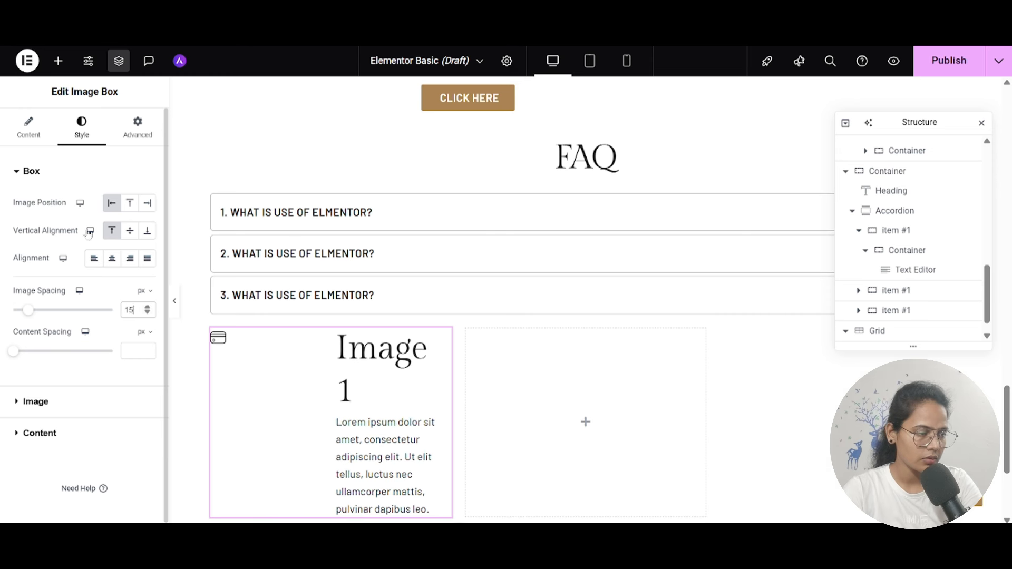
Step: Replace the image box's picture with lift.svg from the media library
{"action": "left_click", "coordinate": [29, 128]}
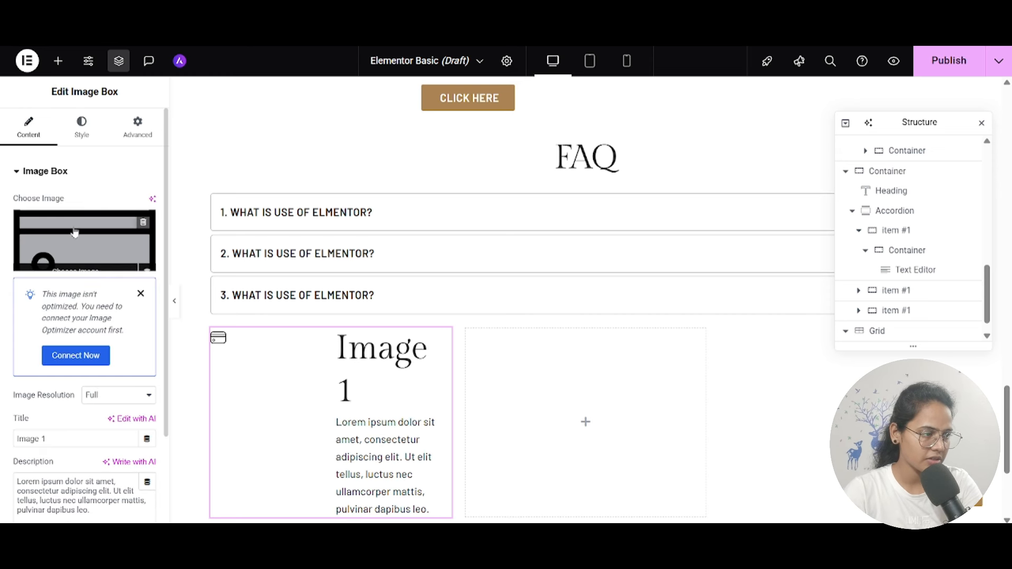
{"action": "left_click", "coordinate": [74, 232]}
{"action": "left_click", "coordinate": [403, 248]}
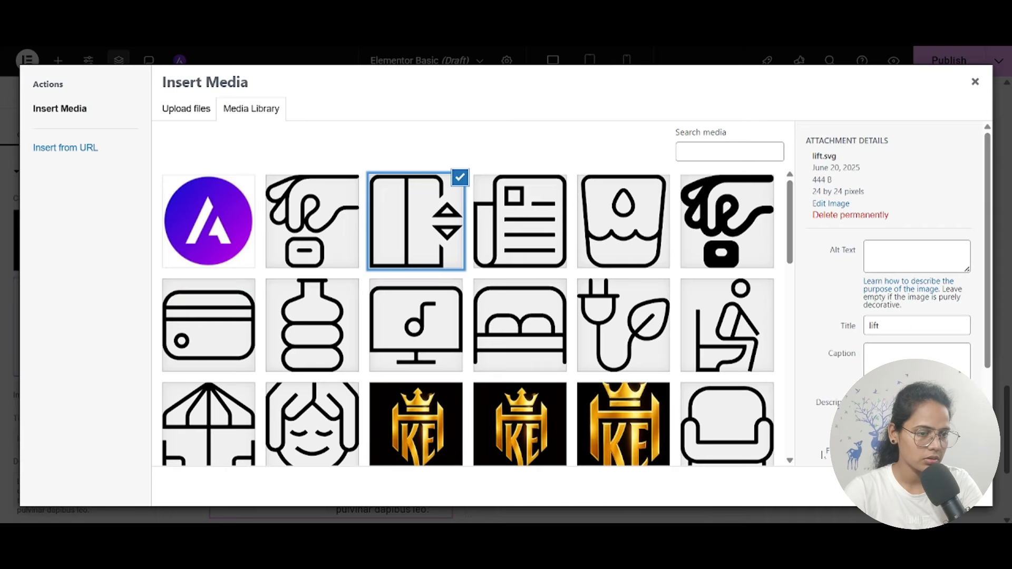
{"action": "left_click", "coordinate": [962, 486]}
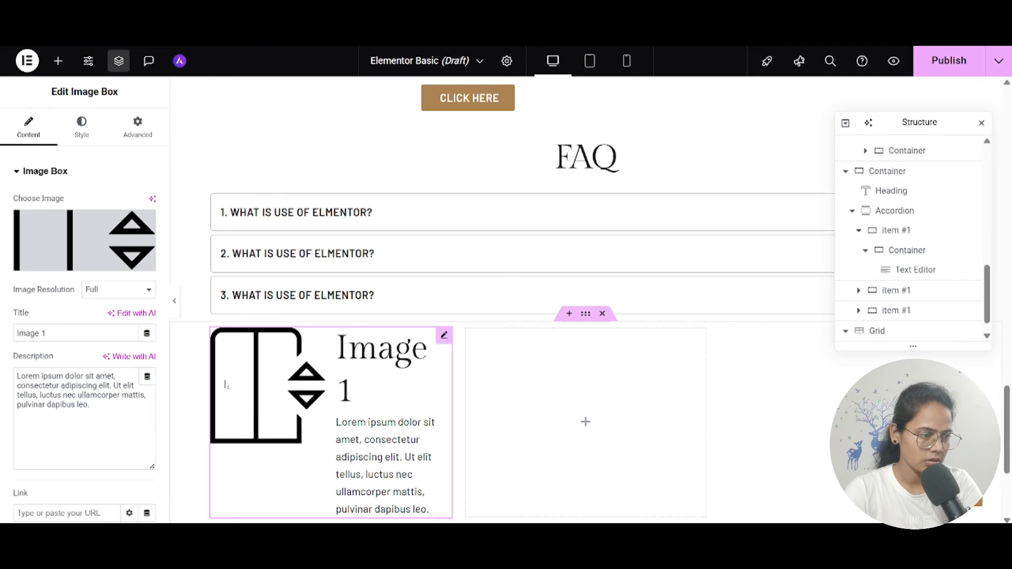
Step: Try the Top image position for the image box and return it to Left
{"action": "scroll", "coordinate": [226, 385], "scroll_direction": "down", "scroll_amount": 1}
{"action": "left_click", "coordinate": [81, 128]}
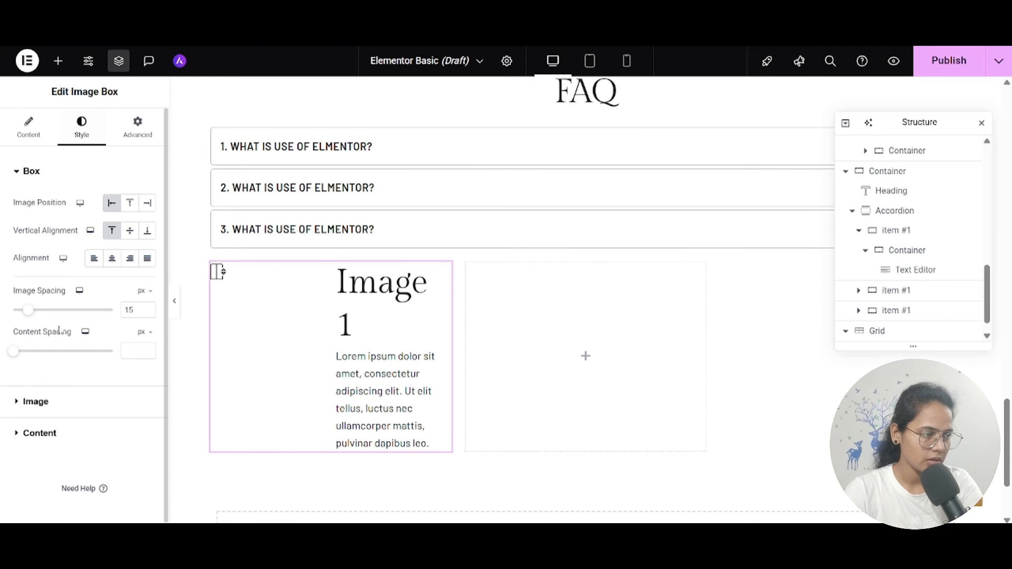
{"action": "left_click", "coordinate": [130, 203]}
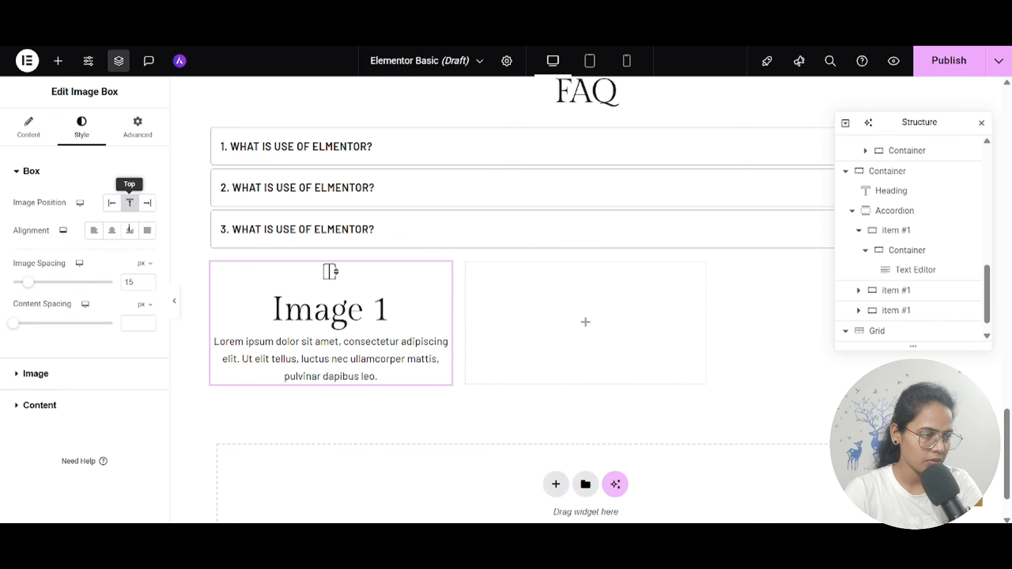
{"action": "left_click", "coordinate": [112, 204]}
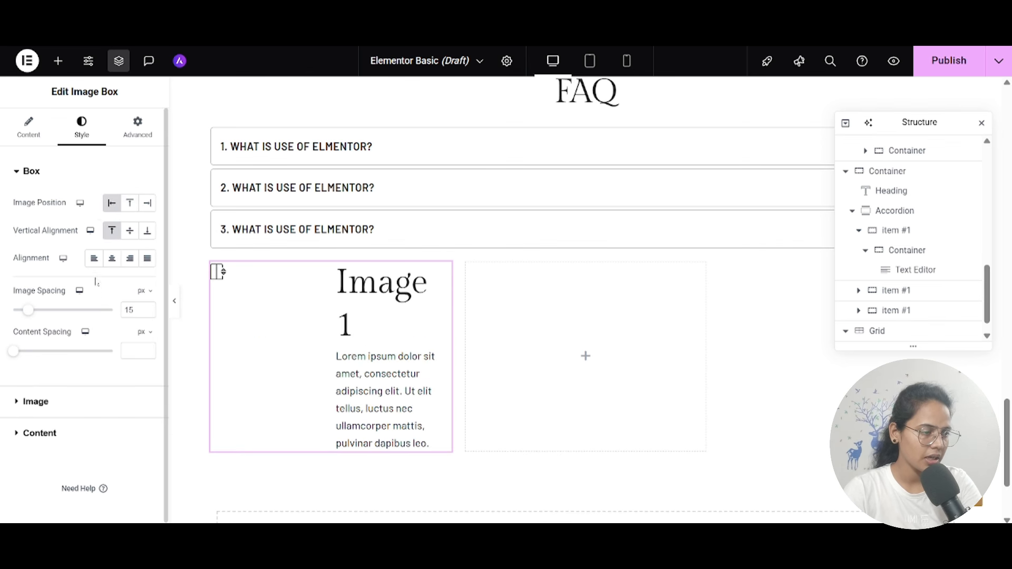
Step: Reduce the image width in the image box to 15%
{"action": "left_click", "coordinate": [37, 401]}
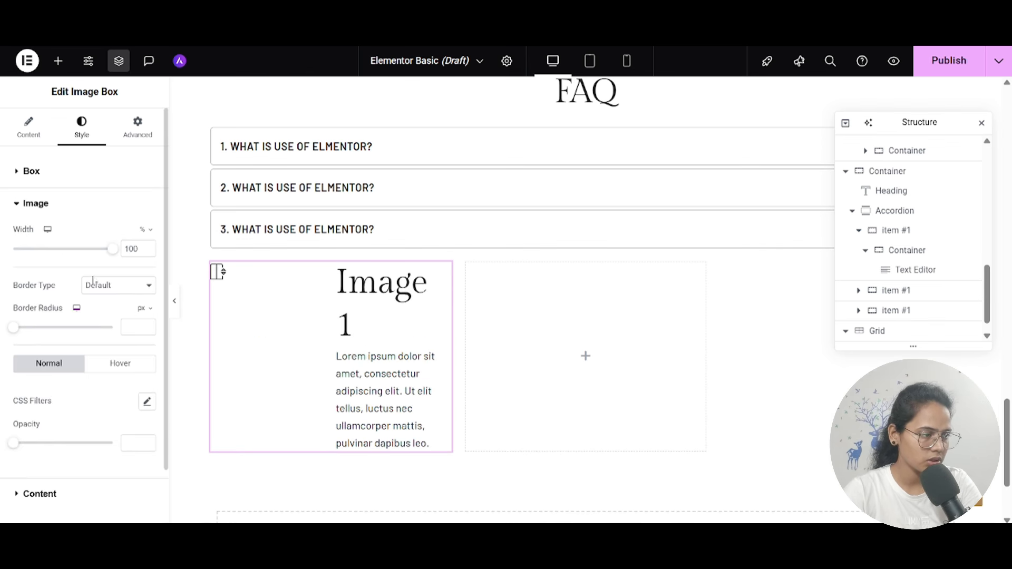
{"action": "left_click", "coordinate": [65, 184]}
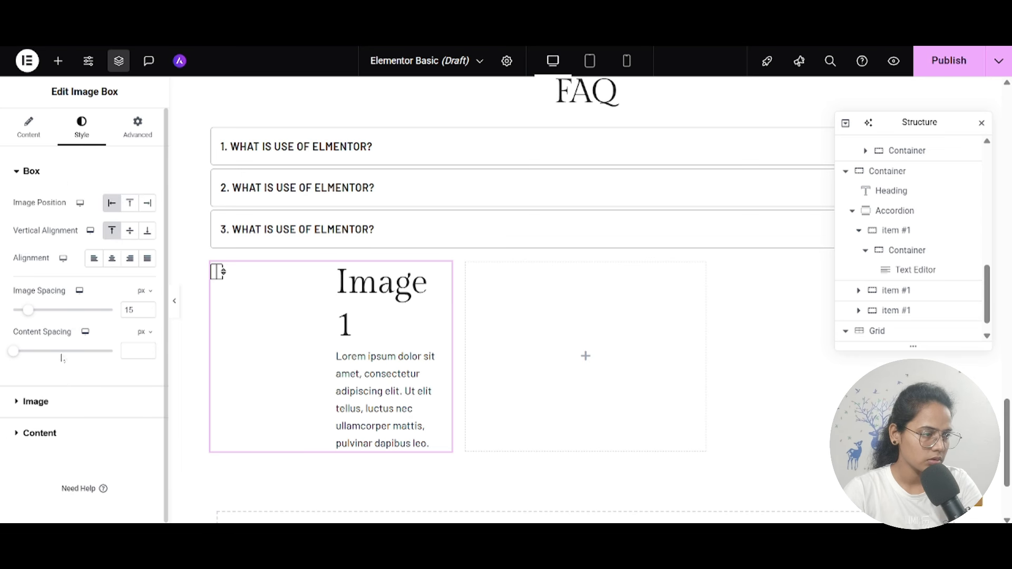
{"action": "left_click", "coordinate": [75, 402]}
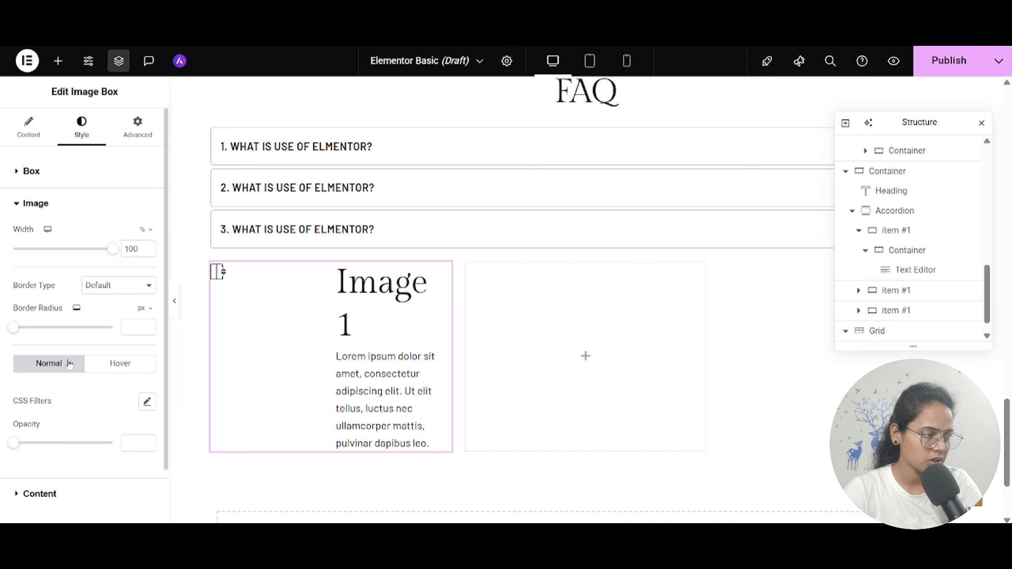
{"action": "left_click_drag", "start_coordinate": [75, 258], "coordinate": [23, 262]}
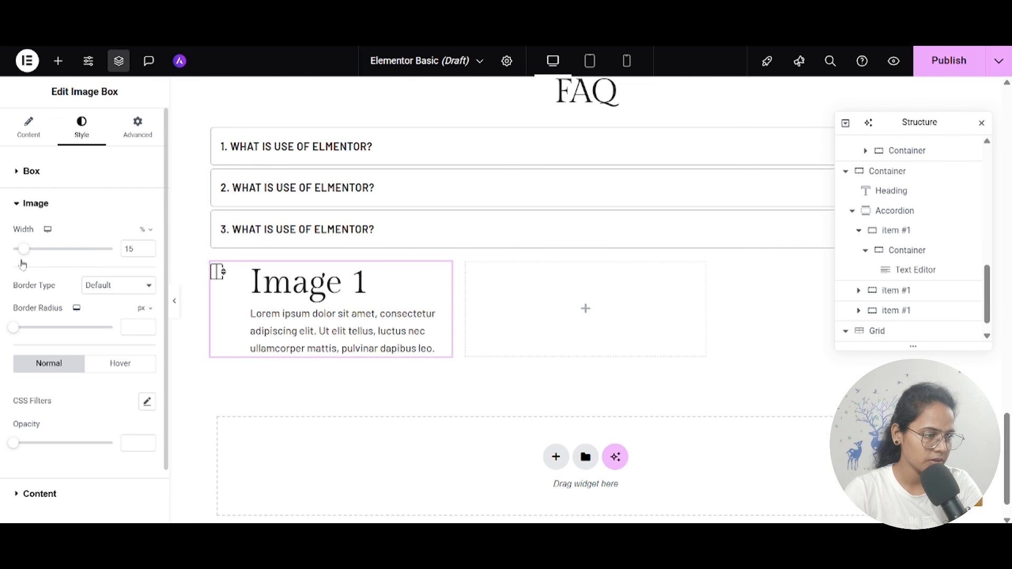
Step: Set the image width to 15% and replace the image box's picture with images.jpg from the media library
{"action": "type", "text": "15"}
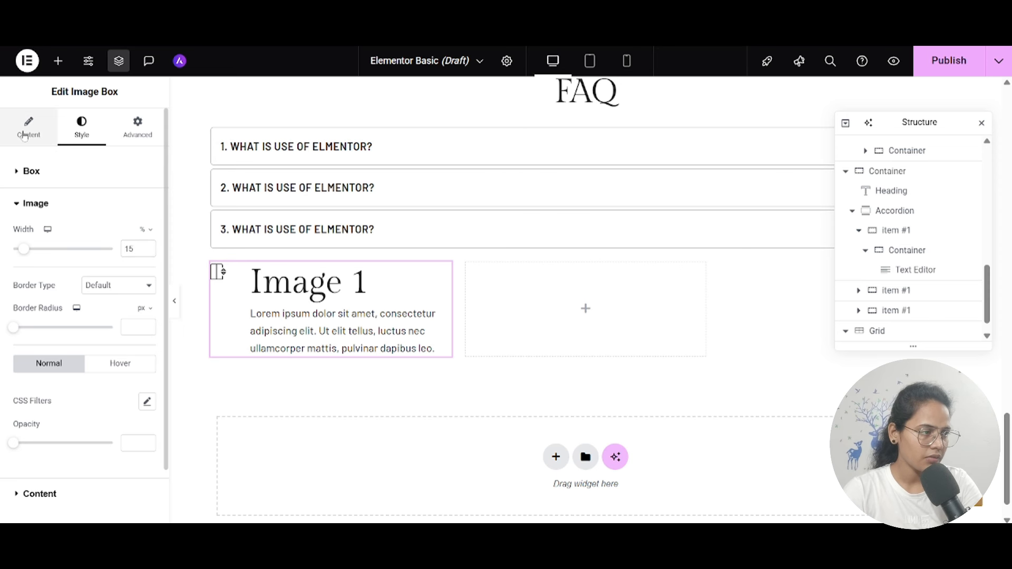
{"action": "left_click", "coordinate": [28, 127]}
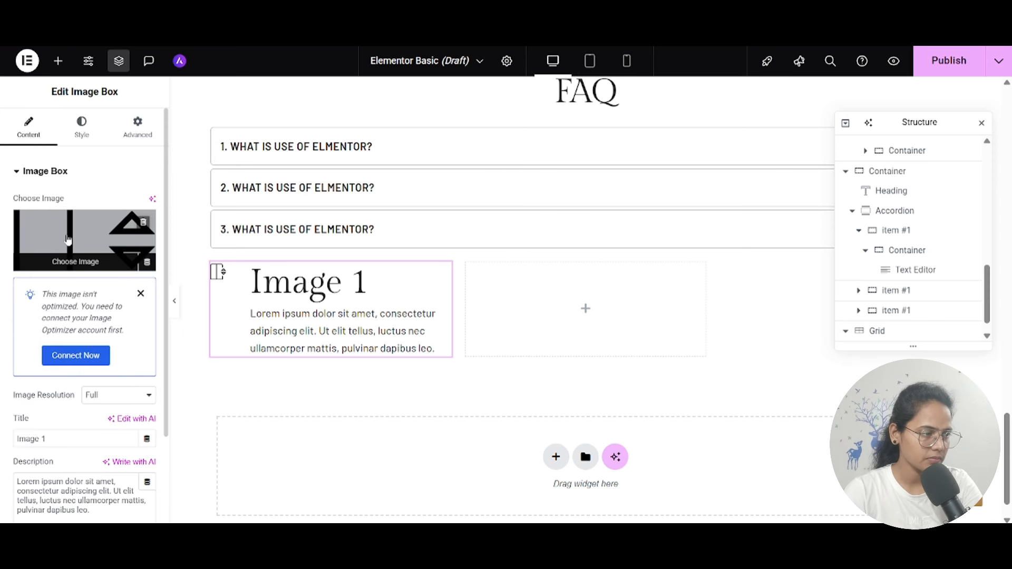
{"action": "left_click", "coordinate": [68, 240]}
{"action": "left_click", "coordinate": [201, 229]}
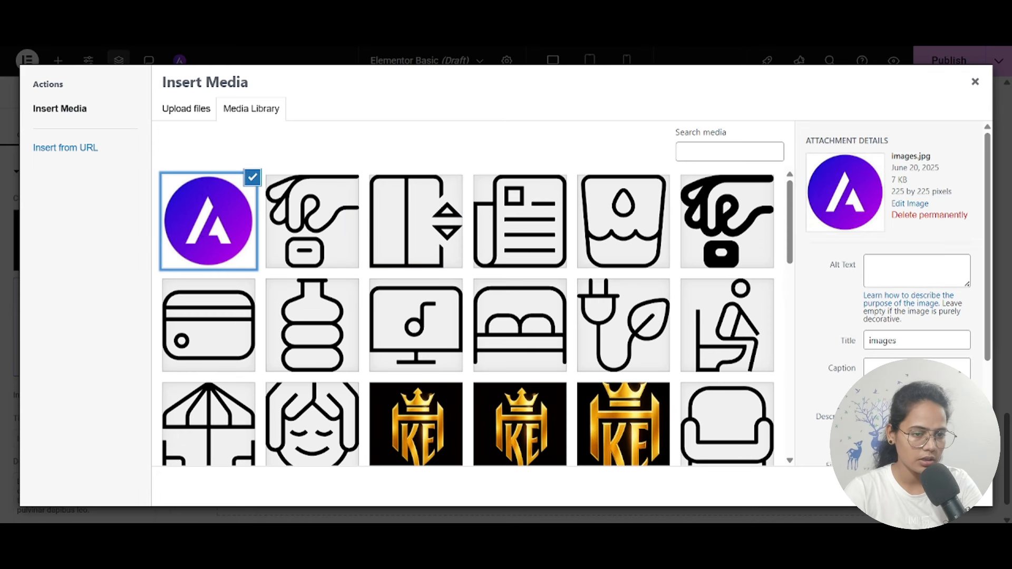
{"action": "left_click", "coordinate": [962, 487]}
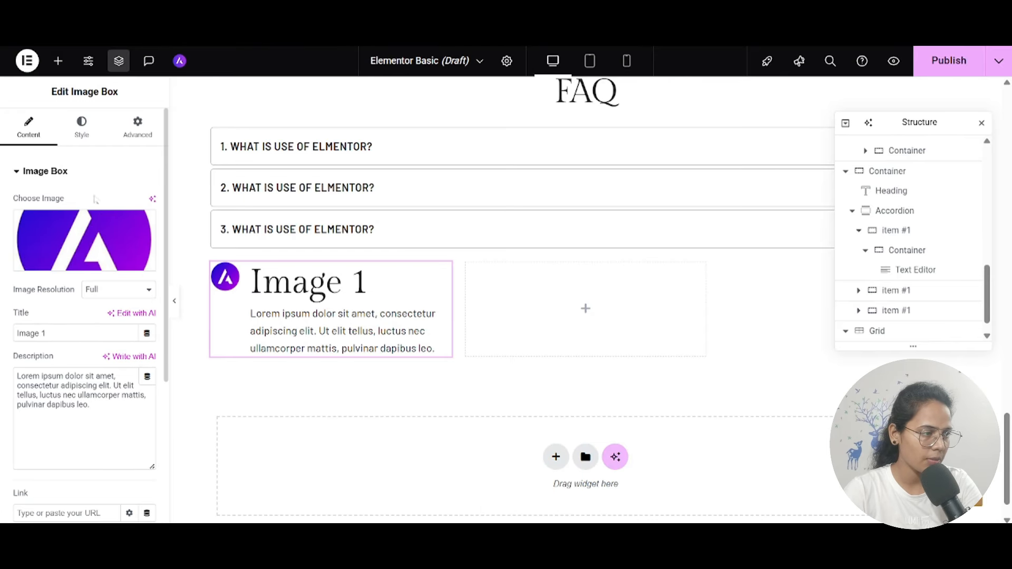
Step: Try Middle vertical and Center content alignment for the image box, settling on Top vertical and Left content alignment
{"action": "left_click", "coordinate": [81, 128]}
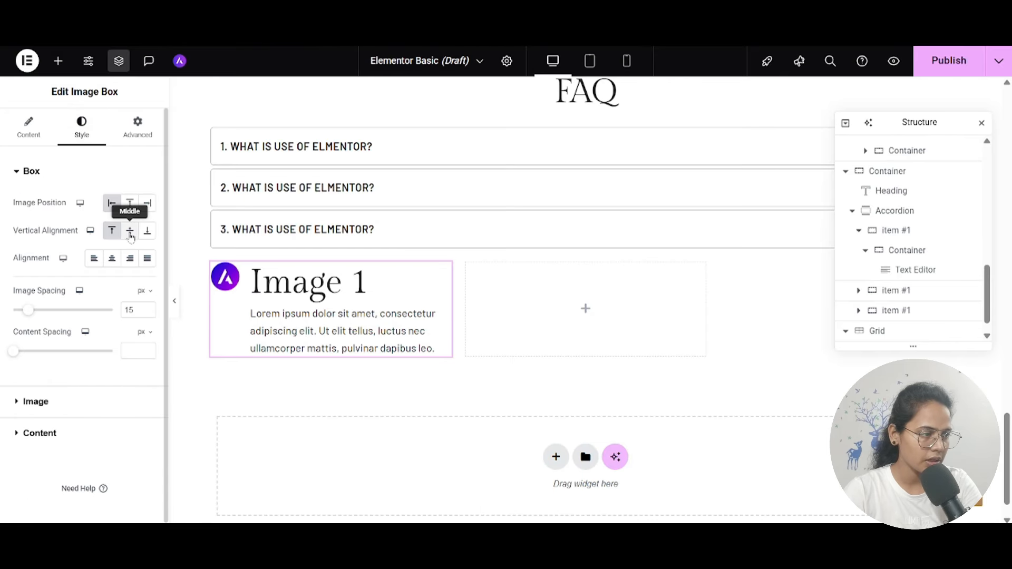
{"action": "left_click", "coordinate": [131, 235]}
{"action": "left_click", "coordinate": [111, 232]}
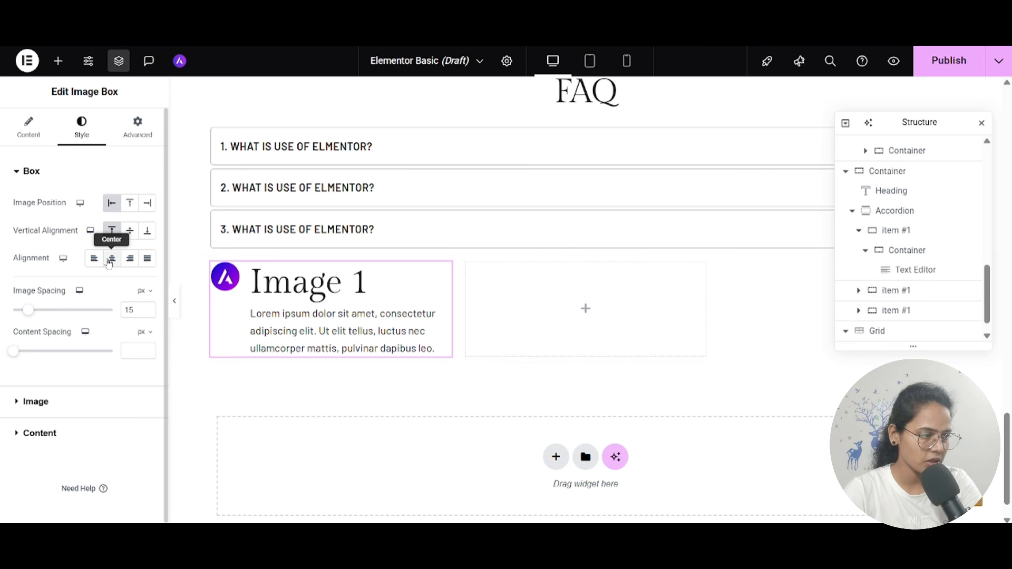
{"action": "left_click", "coordinate": [110, 262]}
{"action": "left_click", "coordinate": [96, 259]}
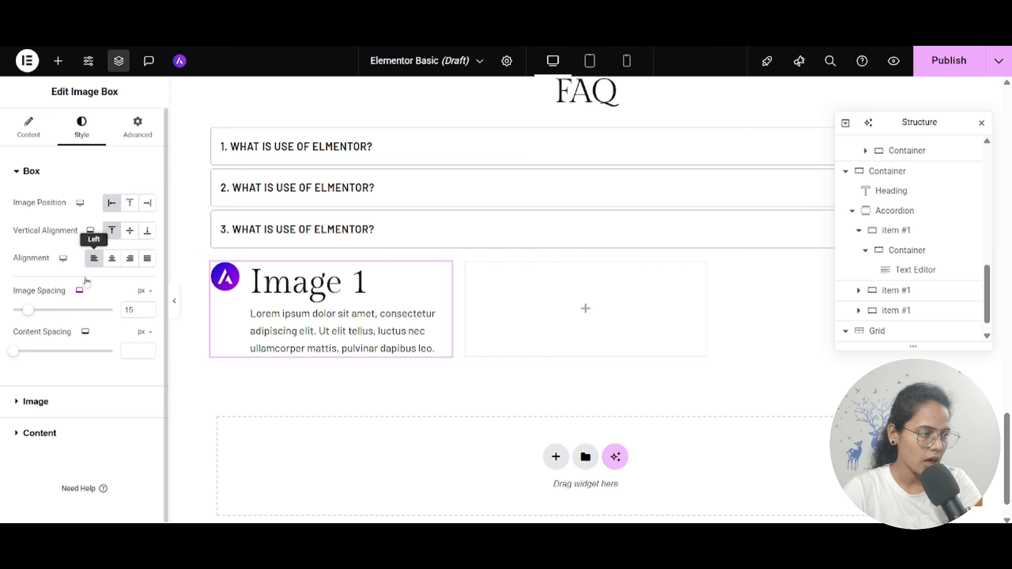
Step: Set the image box picture's width to 20% and its border radius to 30 px
{"action": "left_click", "coordinate": [50, 403]}
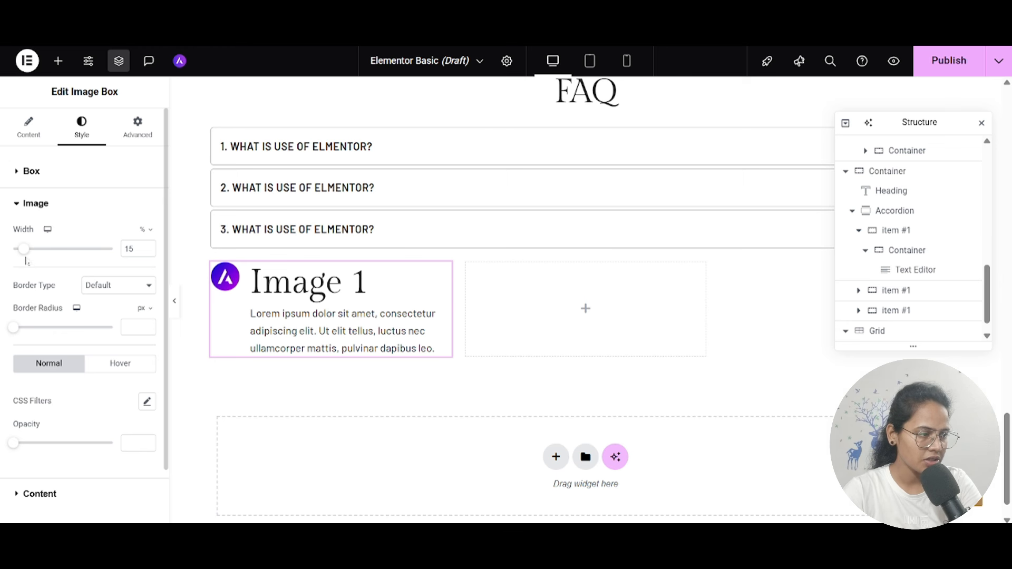
{"action": "left_click_drag", "start_coordinate": [24, 248], "coordinate": [31, 249]}
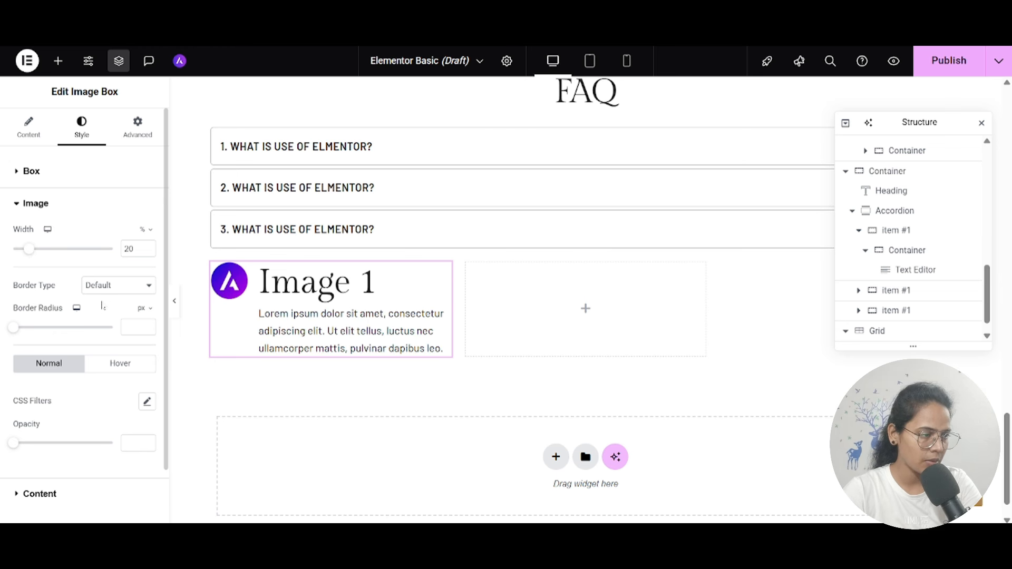
{"action": "scroll", "coordinate": [87, 301], "scroll_direction": "down", "scroll_amount": 1}
{"action": "left_click", "coordinate": [136, 264]}
{"action": "type", "text": "3"}
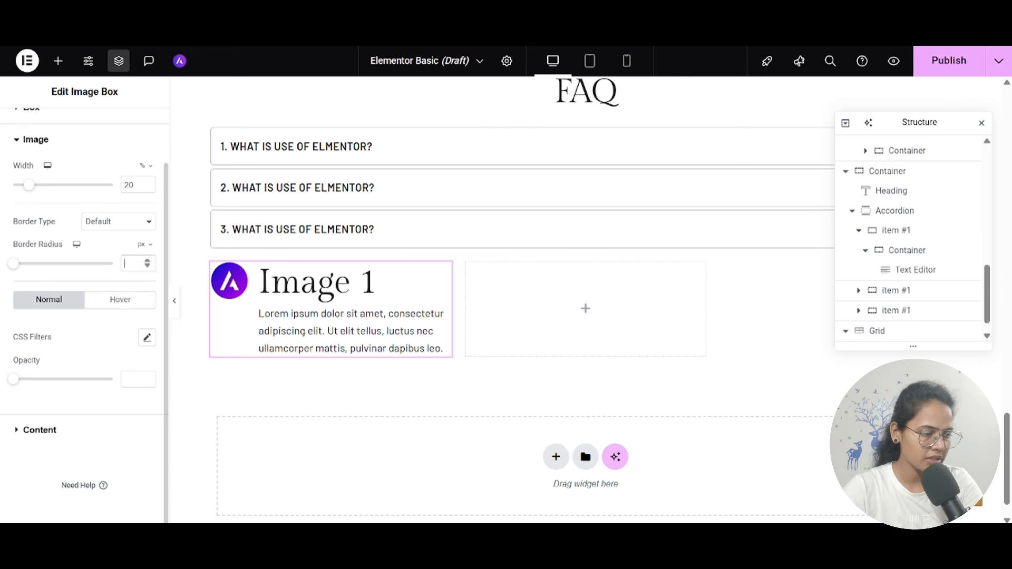
{"action": "type", "text": "0"}
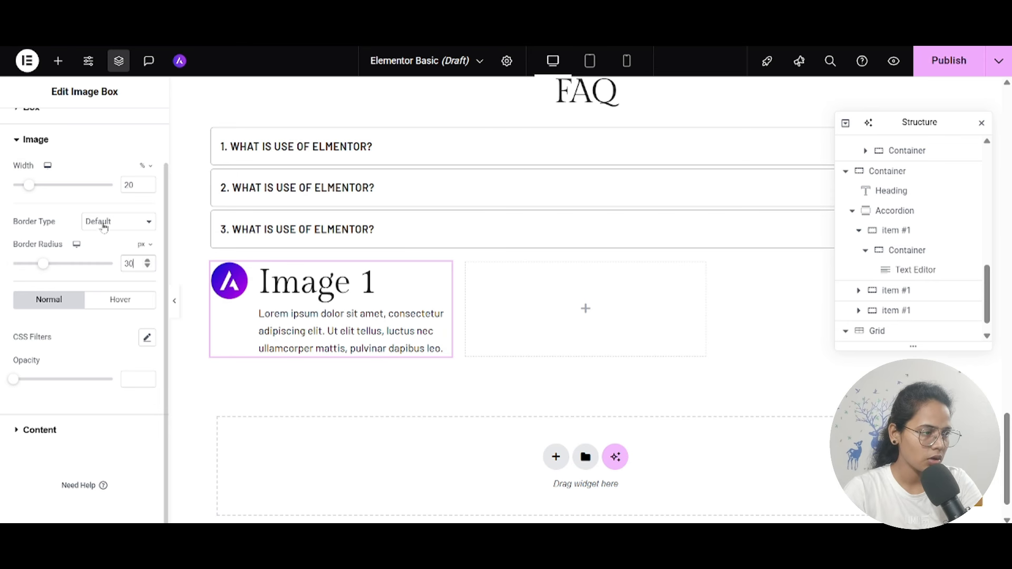
Step: Give the image box's picture a solid 2 px border in dark grey
{"action": "left_click", "coordinate": [104, 224]}
{"action": "left_click", "coordinate": [101, 269]}
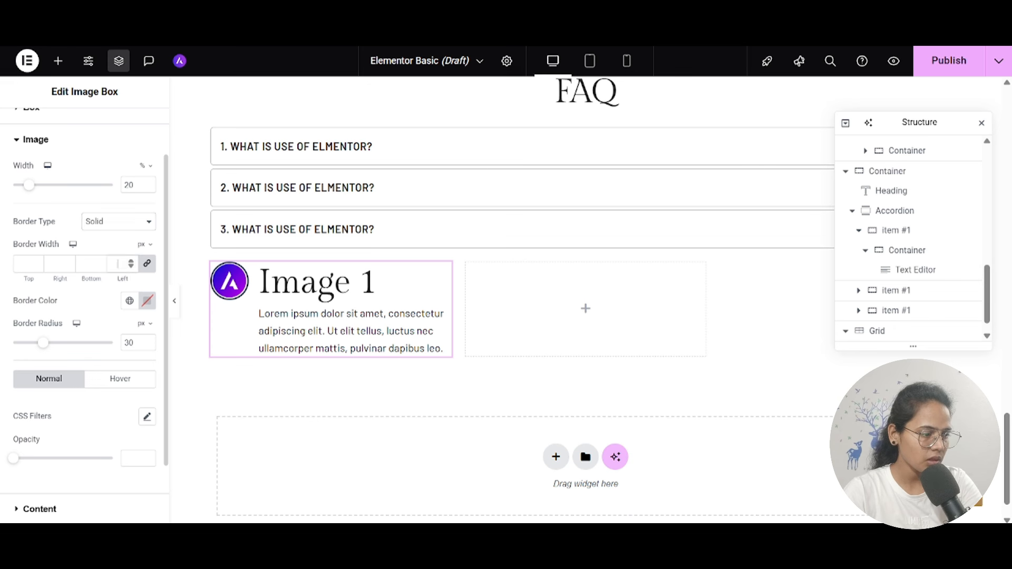
{"action": "left_click", "coordinate": [117, 263]}
{"action": "type", "text": "2"}
{"action": "left_click", "coordinate": [147, 300]}
{"action": "mouse_move", "coordinate": [91, 433]}
{"action": "left_mouse_down"}
{"action": "mouse_move", "coordinate": [90, 418]}
{"action": "mouse_move", "coordinate": [66, 419]}
{"action": "left_mouse_up"}
{"action": "left_click", "coordinate": [91, 302]}
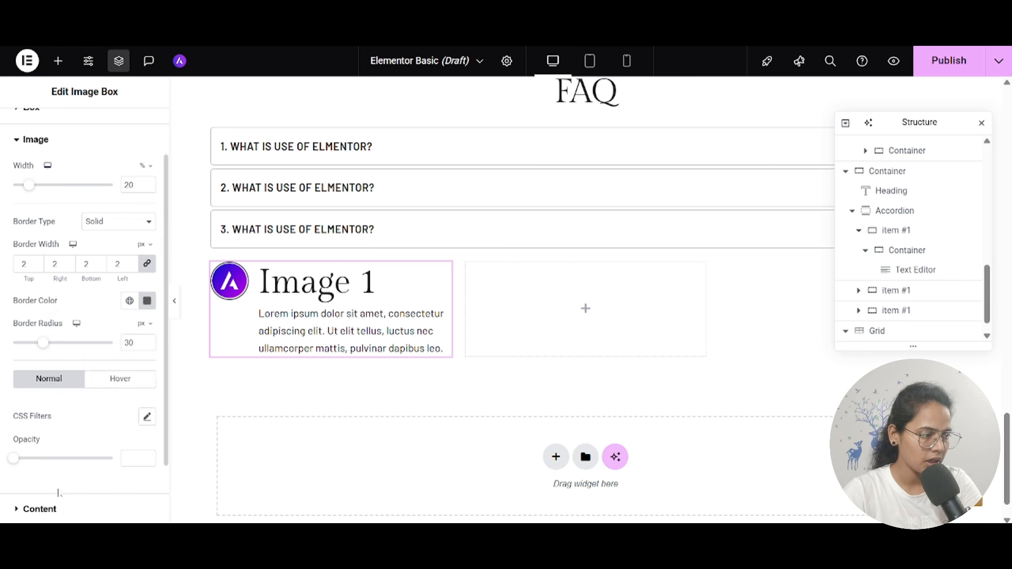
Step: Set the image box title's font size to 24 px and nudge it slightly larger
{"action": "scroll", "coordinate": [33, 519], "scroll_direction": "down", "scroll_amount": 2}
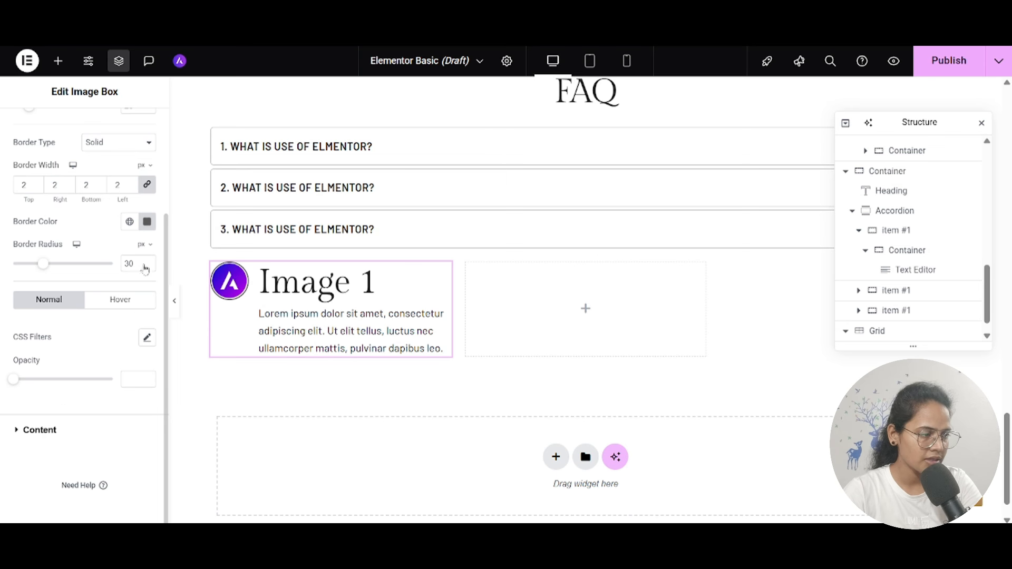
{"action": "left_click", "coordinate": [37, 431]}
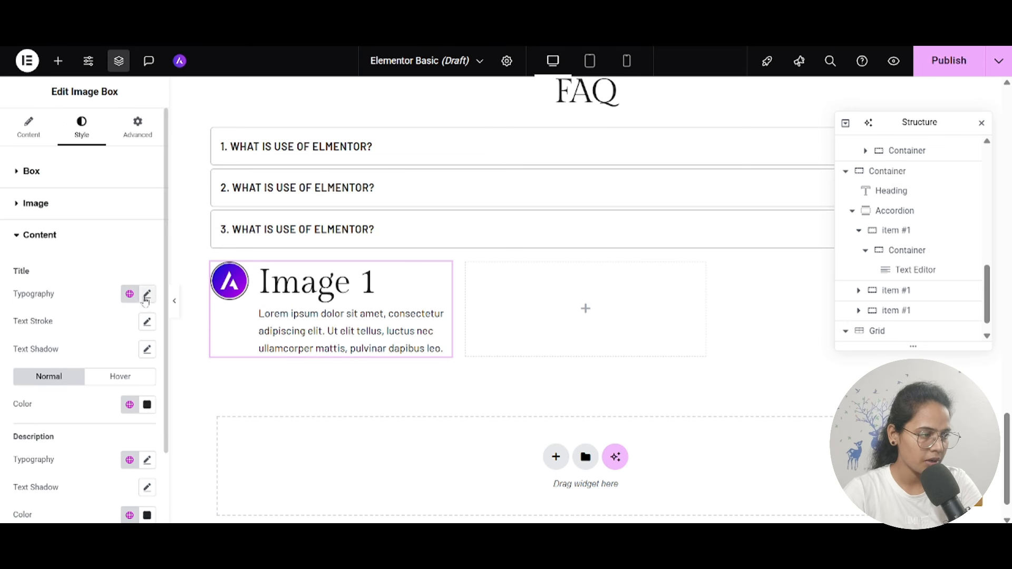
{"action": "left_click", "coordinate": [147, 295]}
{"action": "left_click", "coordinate": [124, 397]}
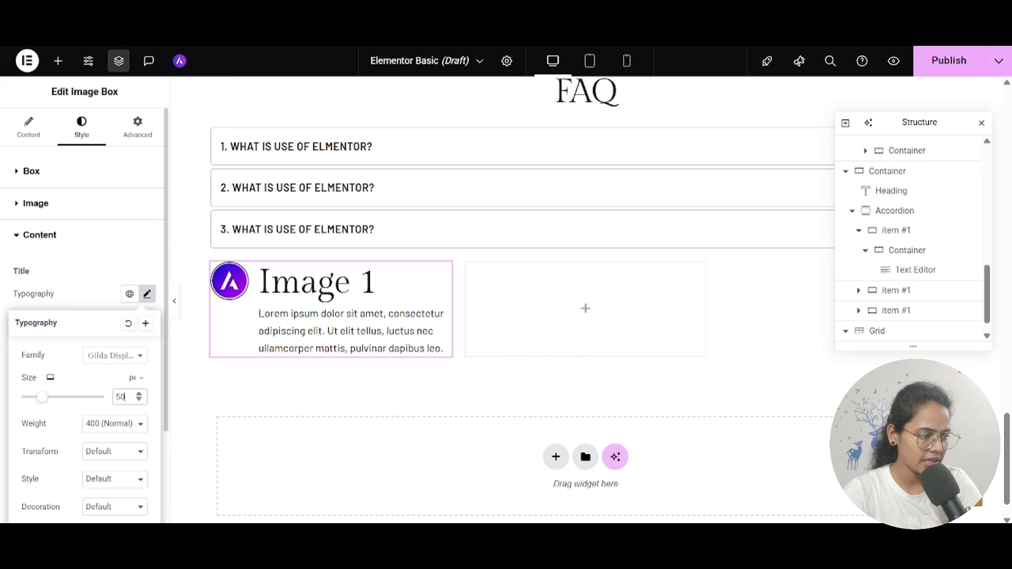
{"action": "type", "text": "24"}
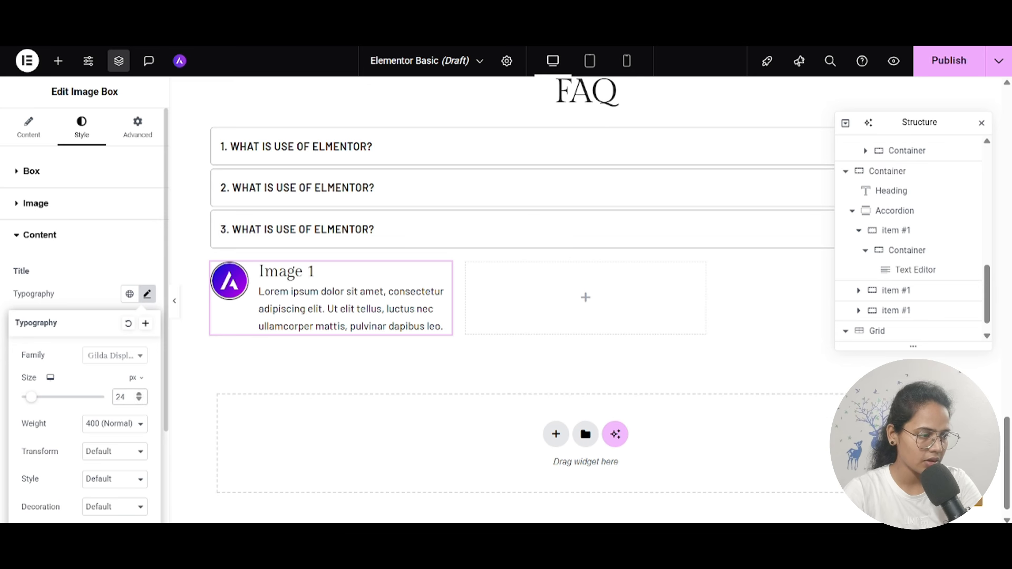
{"action": "left_click", "coordinate": [139, 395]}
{"action": "left_click", "coordinate": [112, 304]}
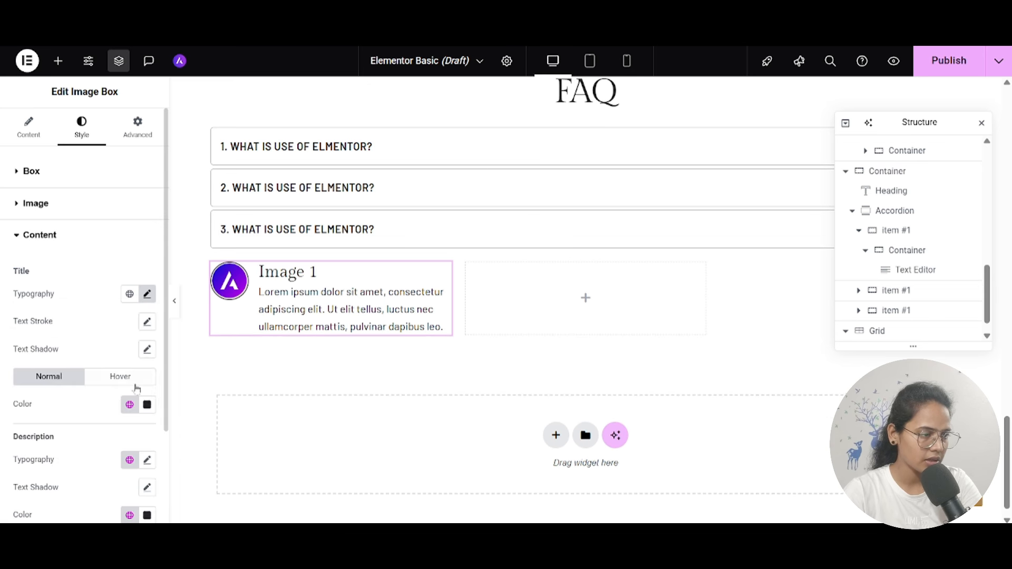
Step: Set the image box's padding to 20 px on all sides
{"action": "scroll", "coordinate": [136, 387], "scroll_direction": "down", "scroll_amount": 2}
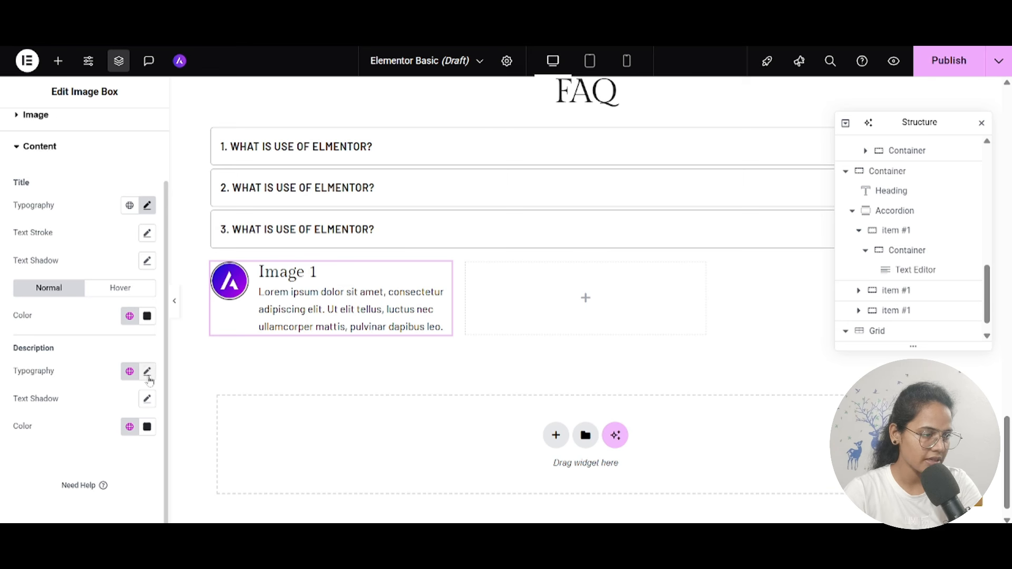
{"action": "scroll", "coordinate": [132, 211], "scroll_direction": "up", "scroll_amount": 3}
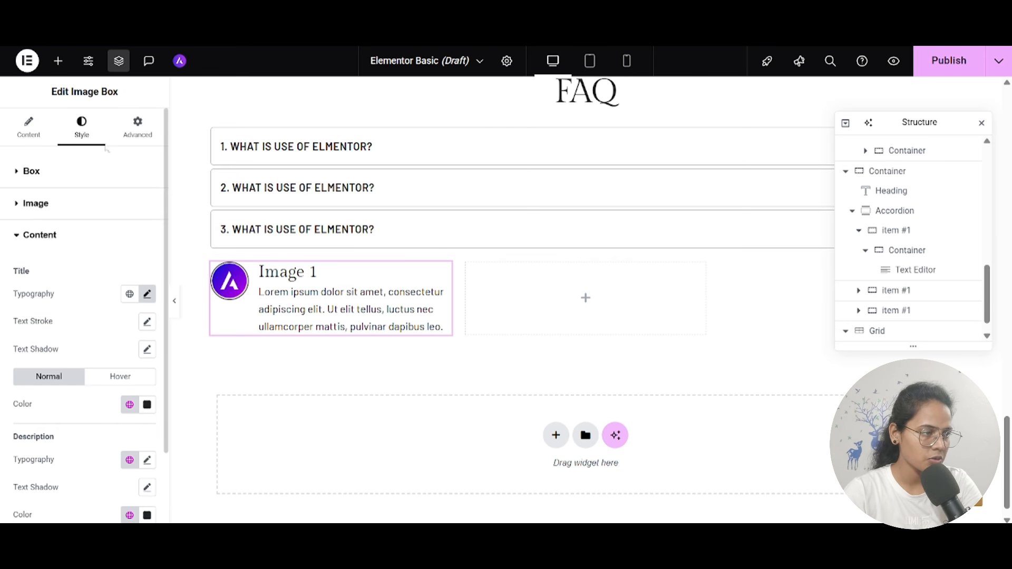
{"action": "left_click", "coordinate": [120, 133]}
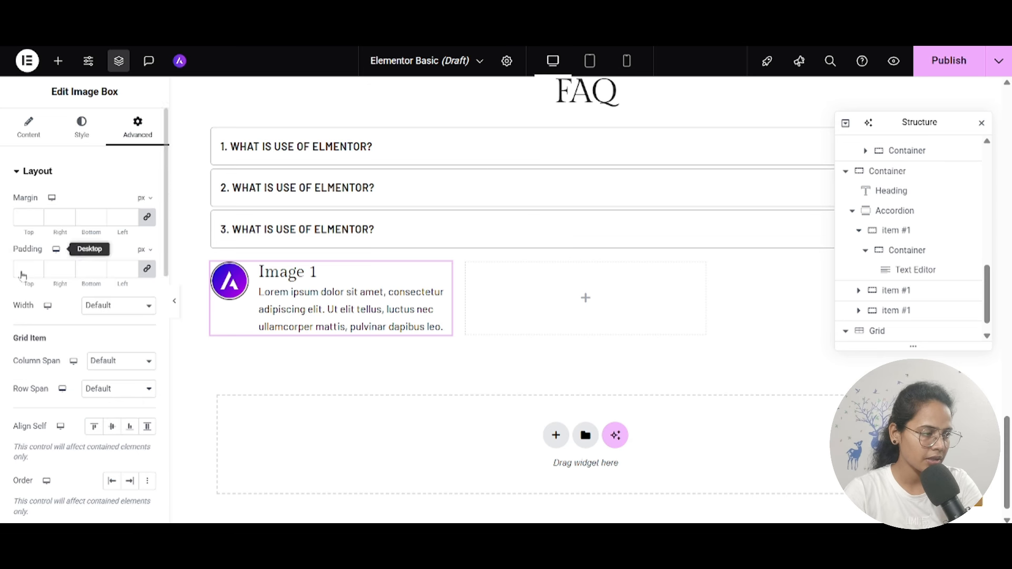
{"action": "left_click", "coordinate": [25, 269]}
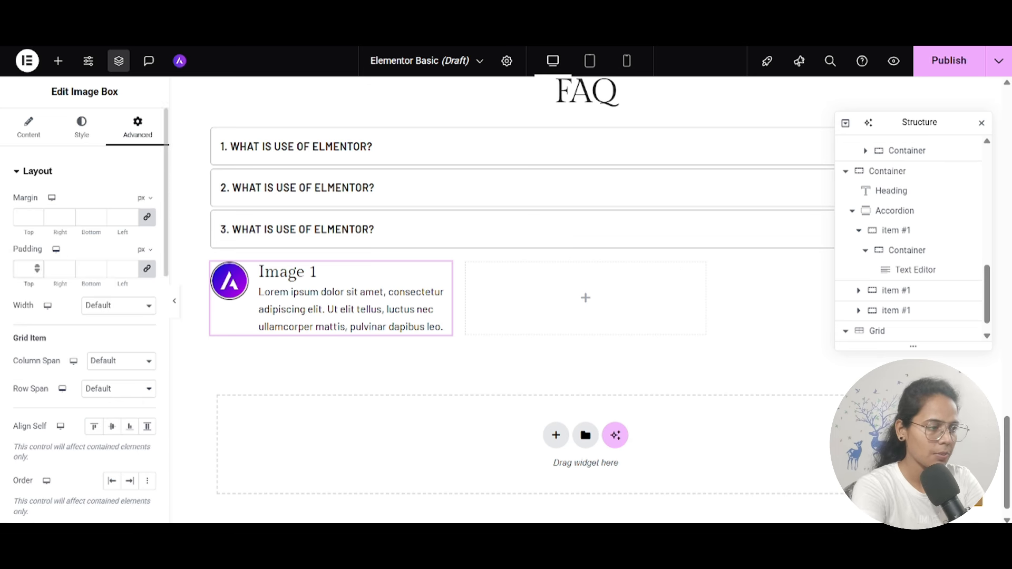
{"action": "type", "text": "20"}
Step: Give the whole image box a solid 2 px border in #CCCCCC with a 10 px border radius
{"action": "scroll", "coordinate": [60, 435], "scroll_direction": "down", "scroll_amount": 10}
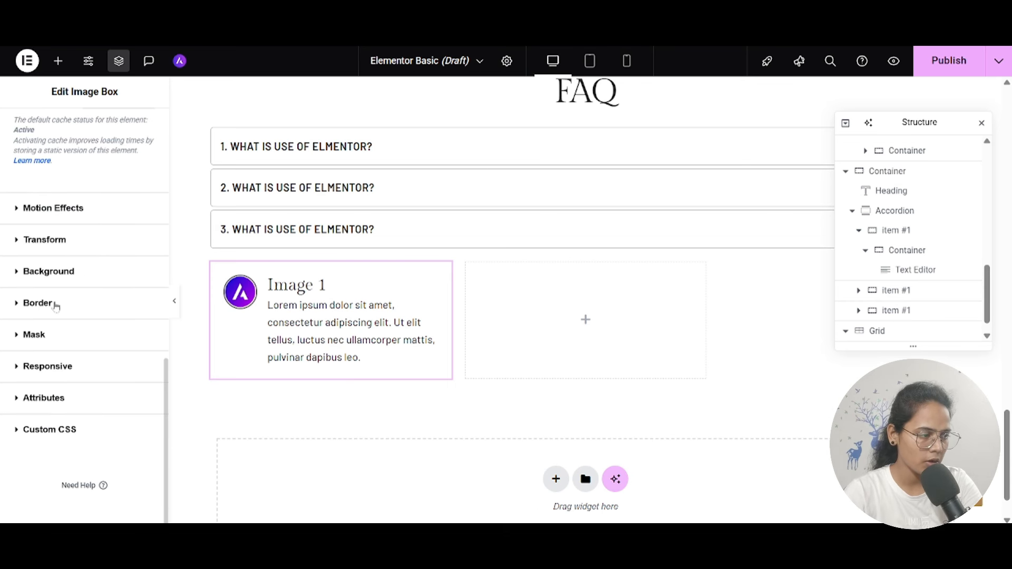
{"action": "left_click", "coordinate": [55, 305]}
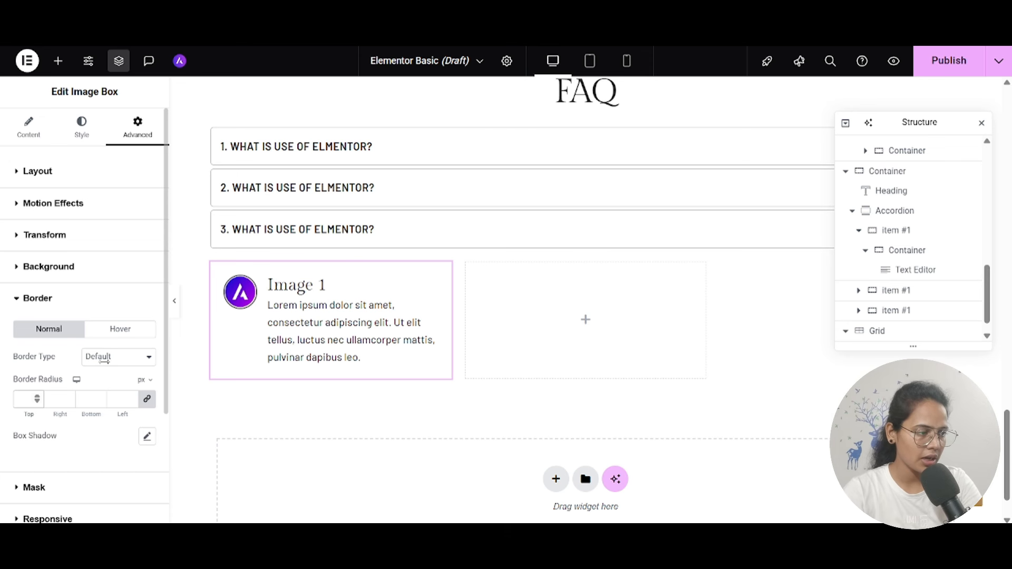
{"action": "type", "text": "10"}
{"action": "left_click", "coordinate": [106, 363]}
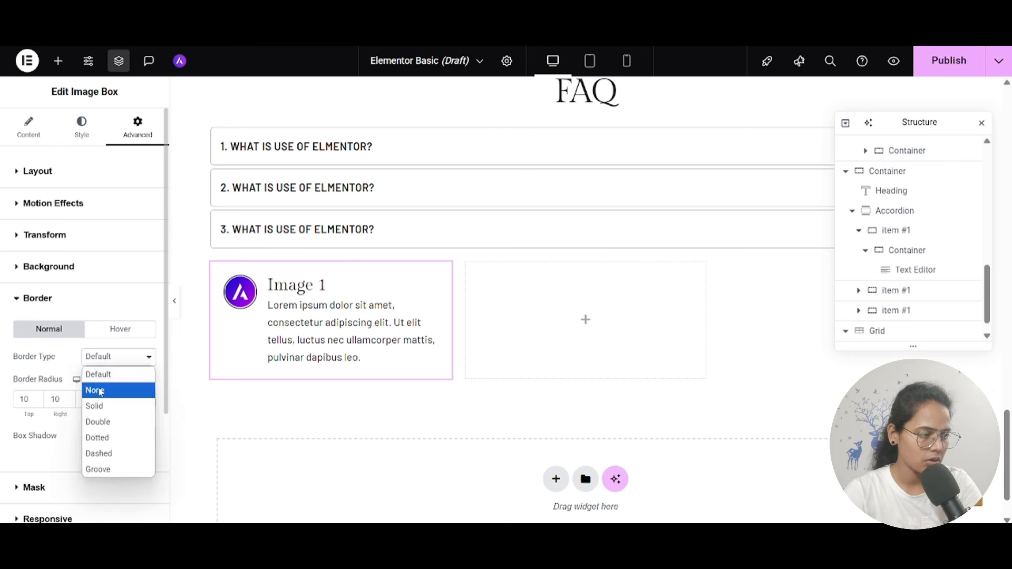
{"action": "left_click", "coordinate": [95, 409]}
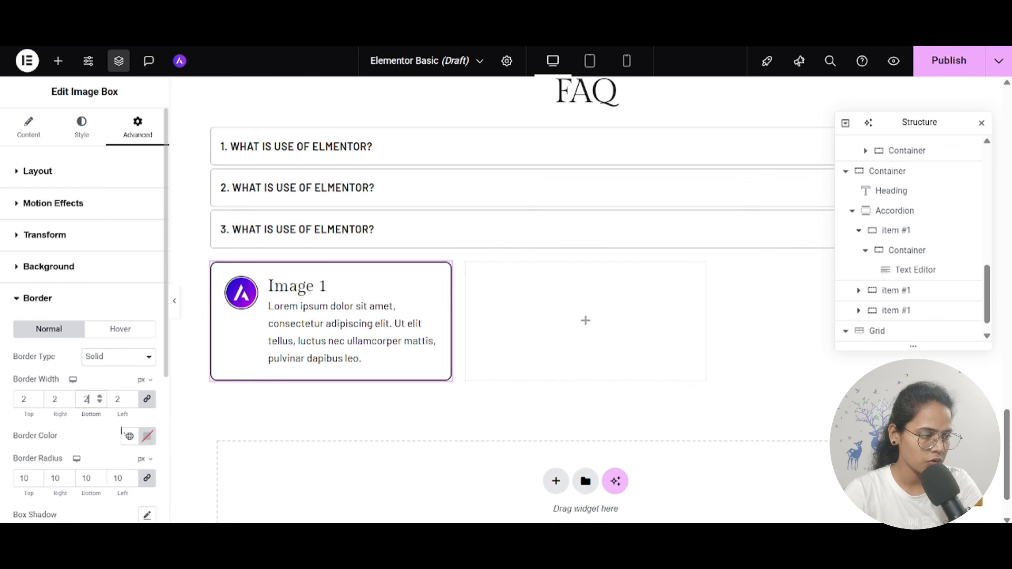
{"action": "left_click", "coordinate": [147, 437]}
{"action": "left_click_drag", "start_coordinate": [78, 304], "coordinate": [58, 290]}
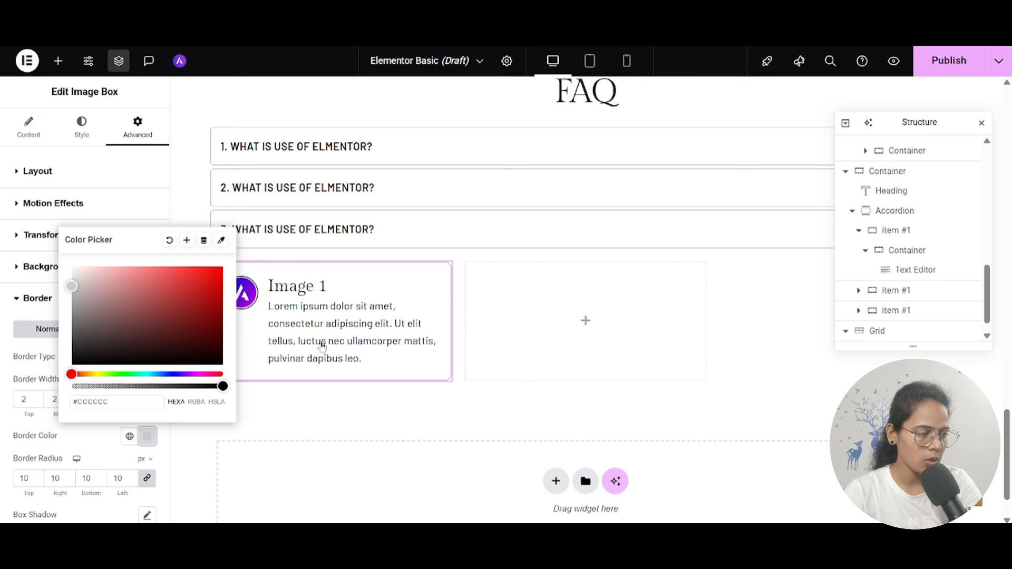
{"action": "left_click", "coordinate": [320, 320]}
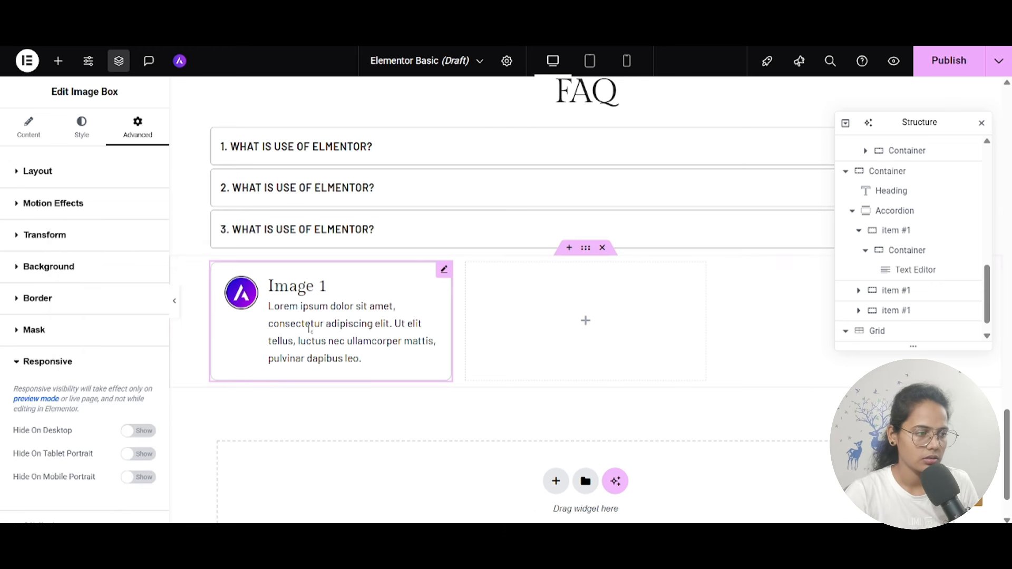
{"action": "left_click", "coordinate": [90, 362]}
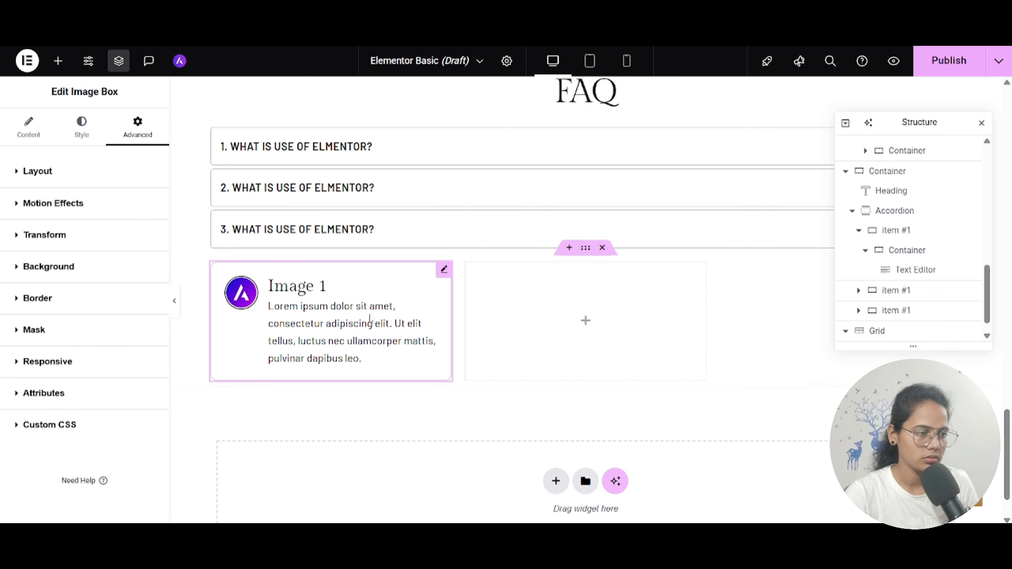
Step: Duplicate the styled image box twice to fill the remaining two columns of the grid
{"action": "right_click", "coordinate": [370, 320]}
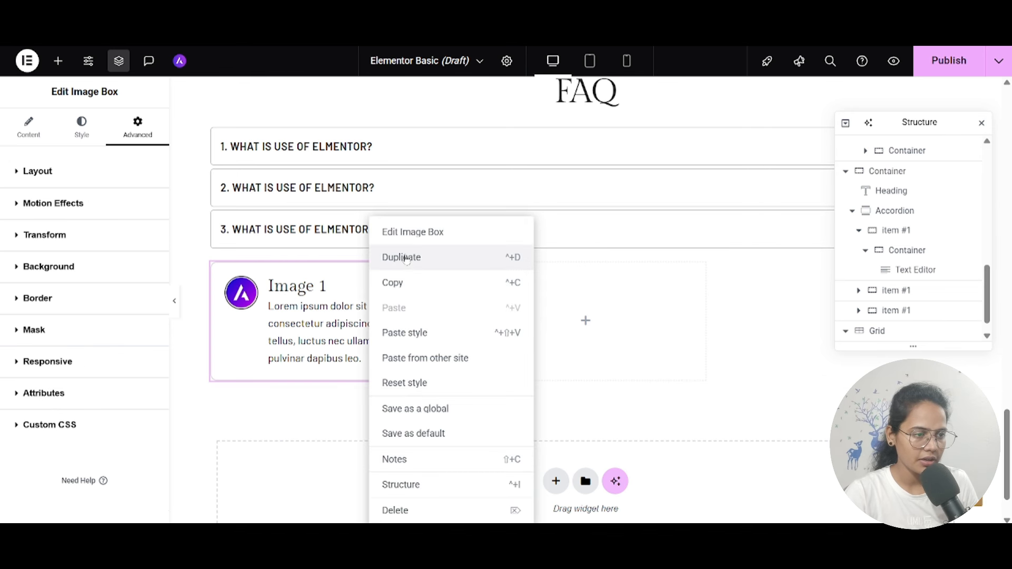
{"action": "left_click", "coordinate": [402, 258]}
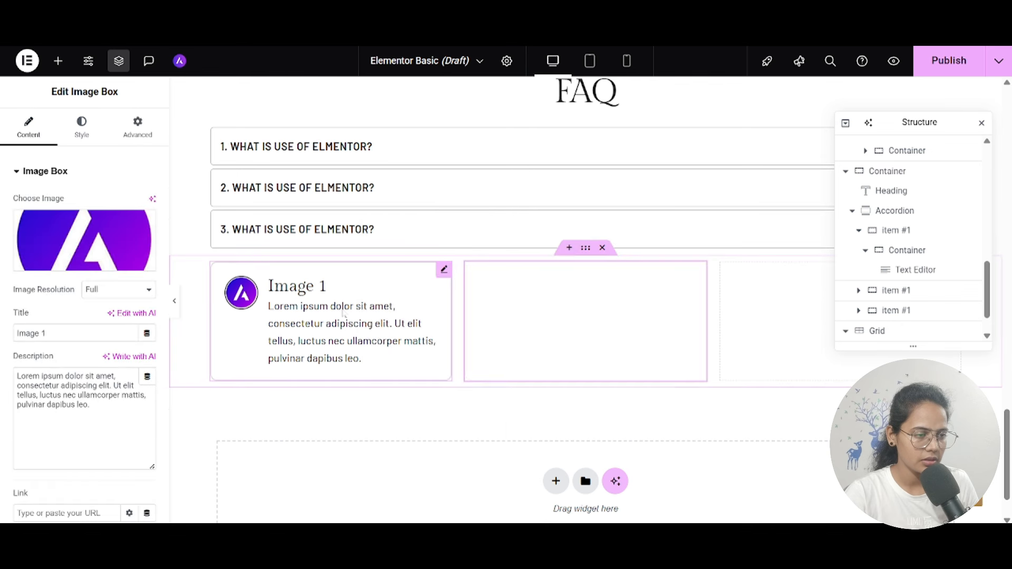
{"action": "right_click", "coordinate": [353, 340]}
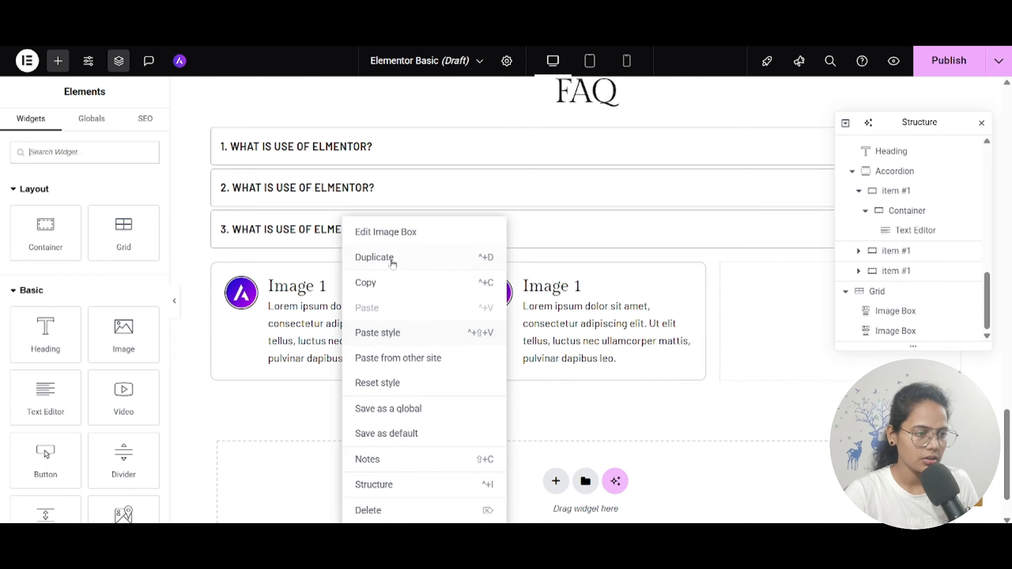
{"action": "left_click", "coordinate": [390, 258]}
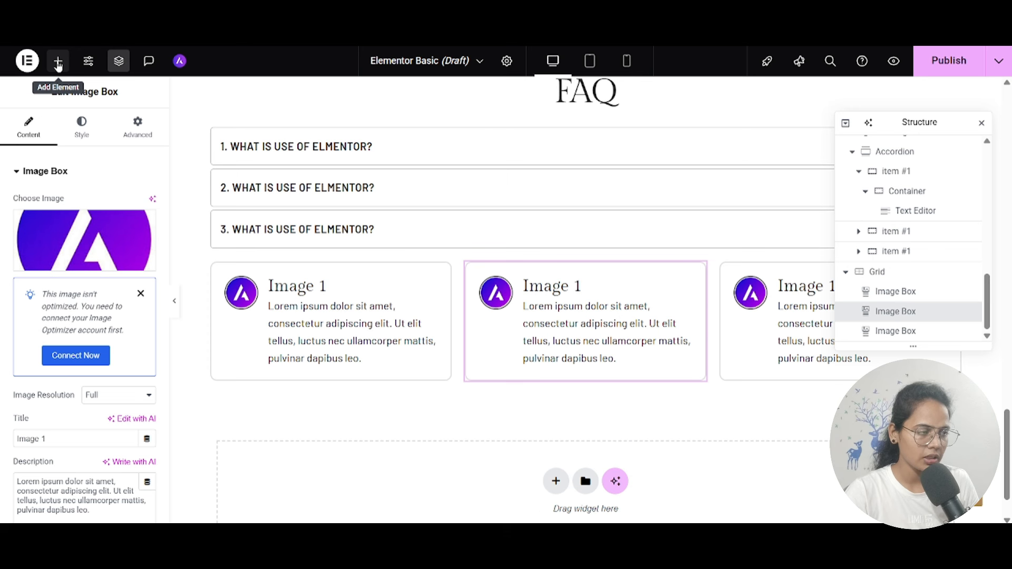
Step: Add a Heading widget between the FAQ accordion and the image box grid, titled "Portfolio"
{"action": "left_click", "coordinate": [58, 62]}
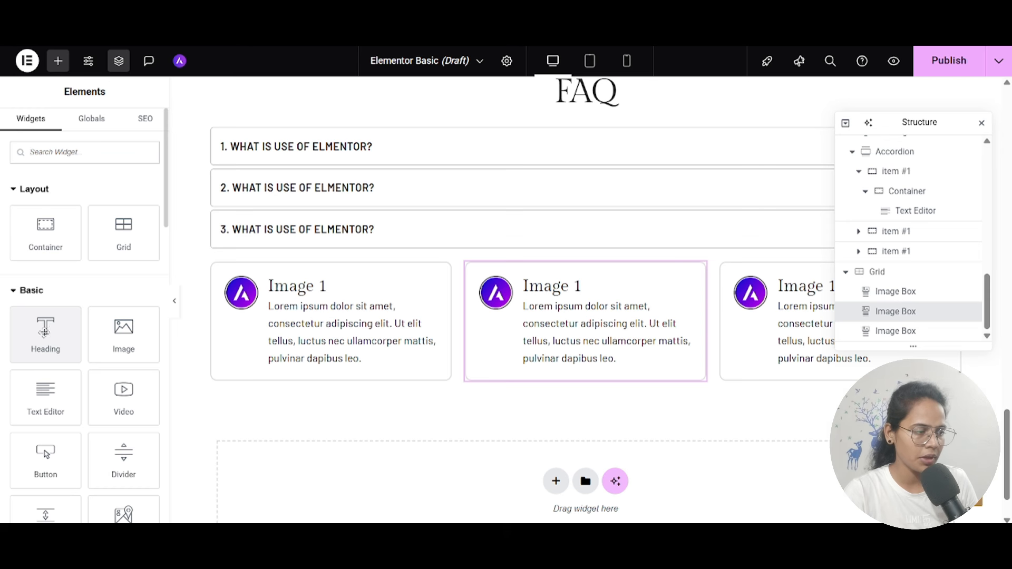
{"action": "left_click_drag", "start_coordinate": [39, 336], "coordinate": [486, 242]}
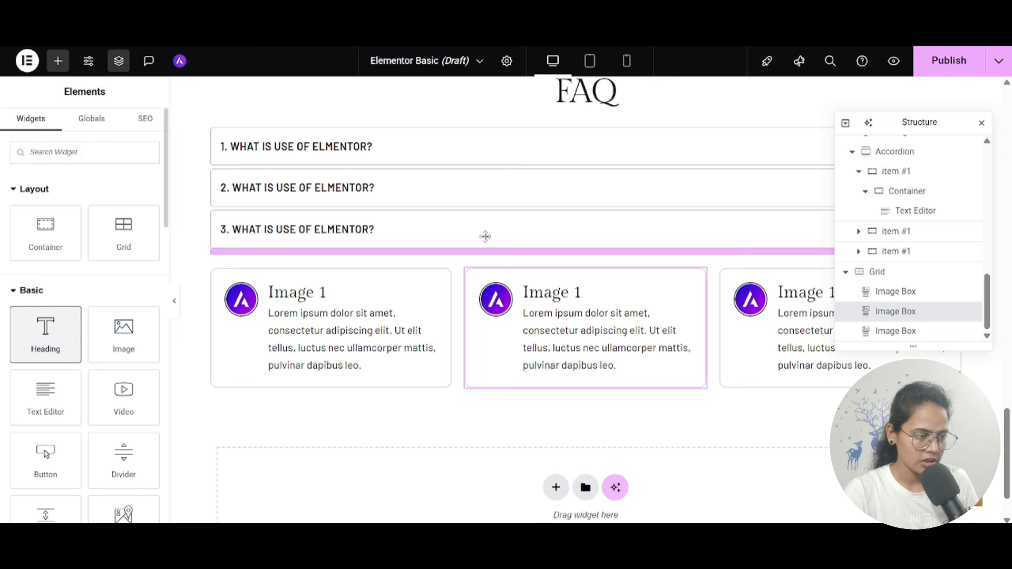
{"action": "left_click", "coordinate": [116, 218]}
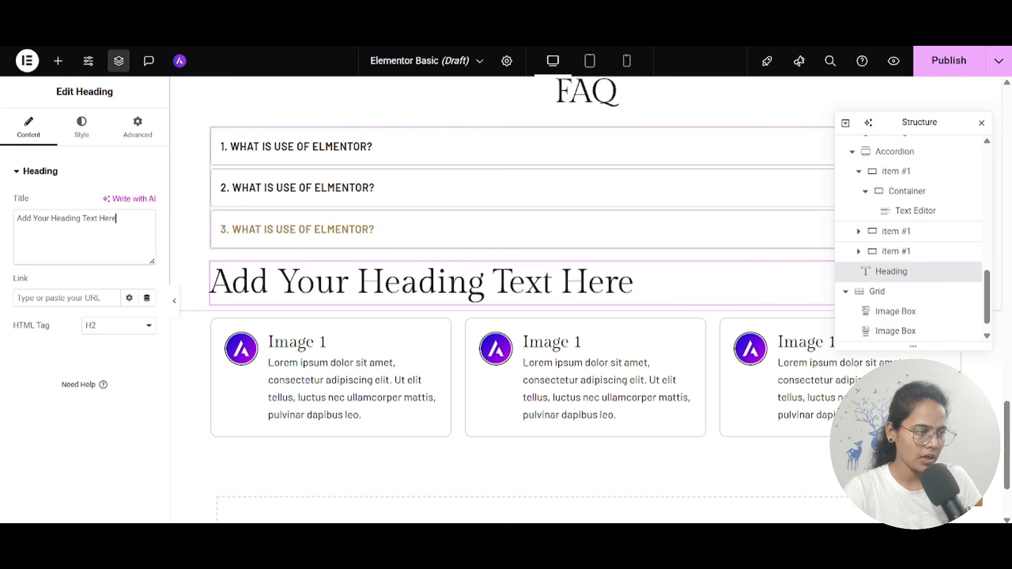
{"action": "key", "text": "ctrl+a"}
{"action": "type", "text": "Port"}
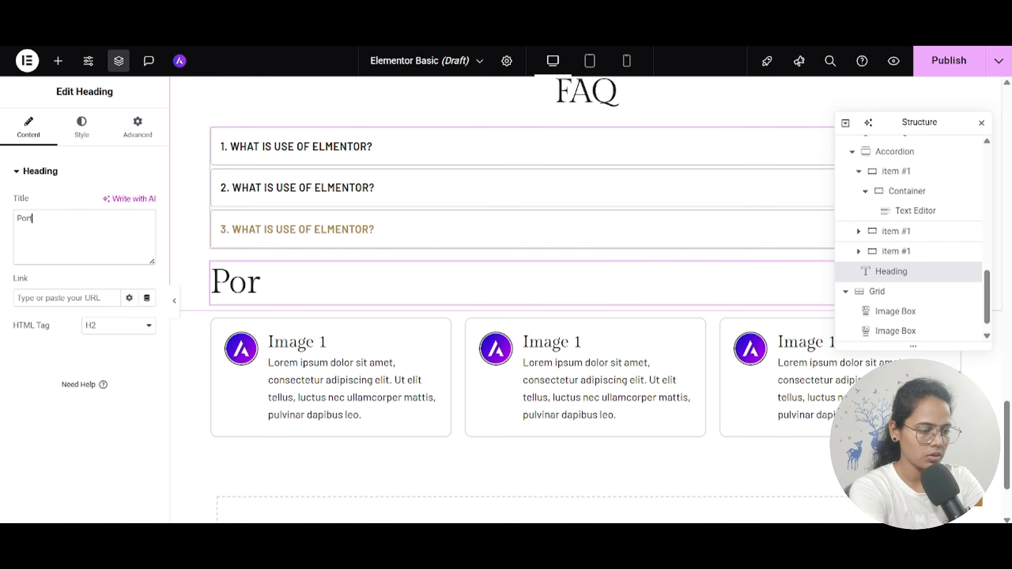
{"action": "type", "text": "folio"}
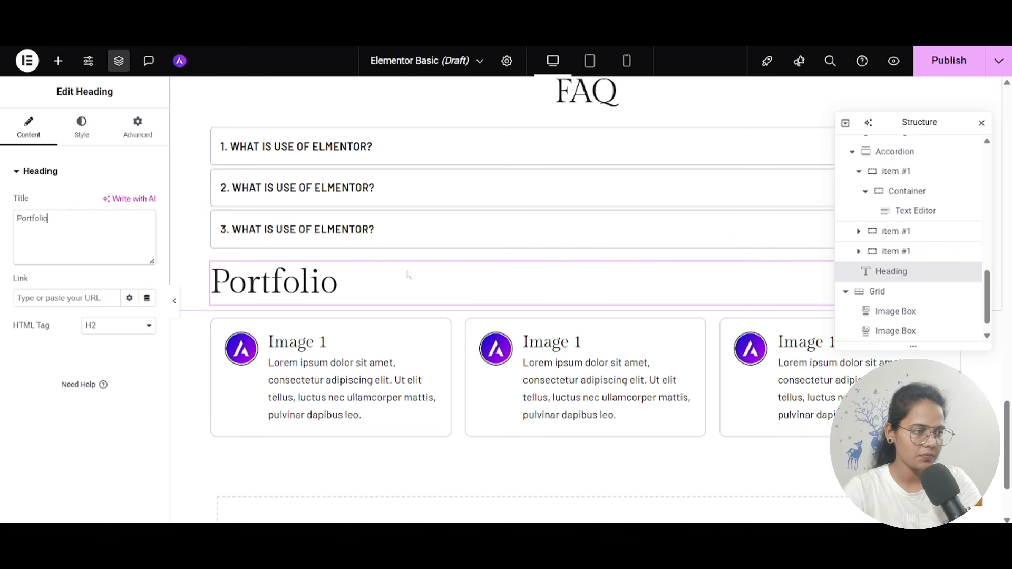
Step: Add a Spacer below the Portfolio heading and move a duplicate of it above the heading
{"action": "left_click", "coordinate": [59, 62]}
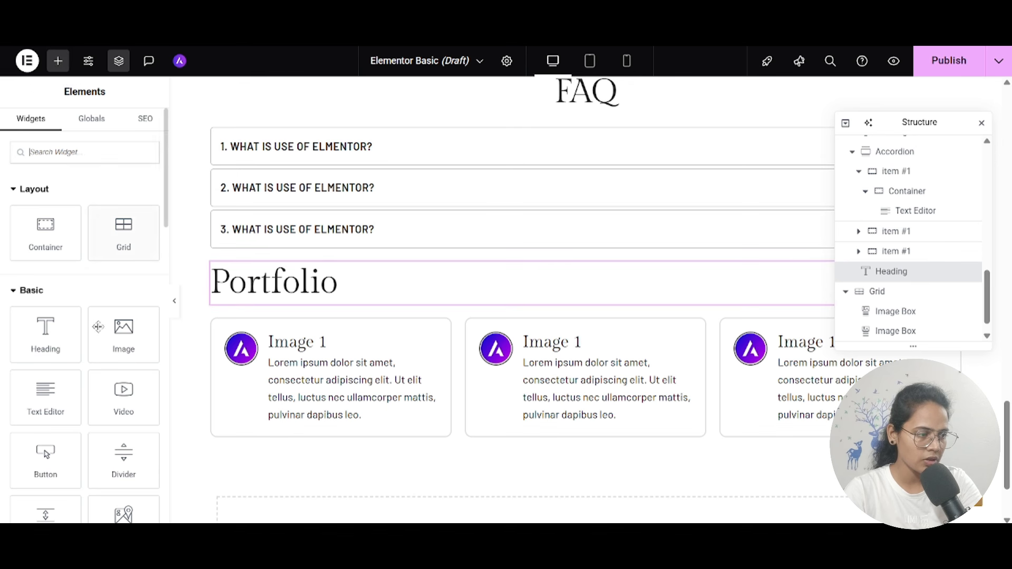
{"action": "scroll", "coordinate": [116, 424], "scroll_direction": "down", "scroll_amount": 4}
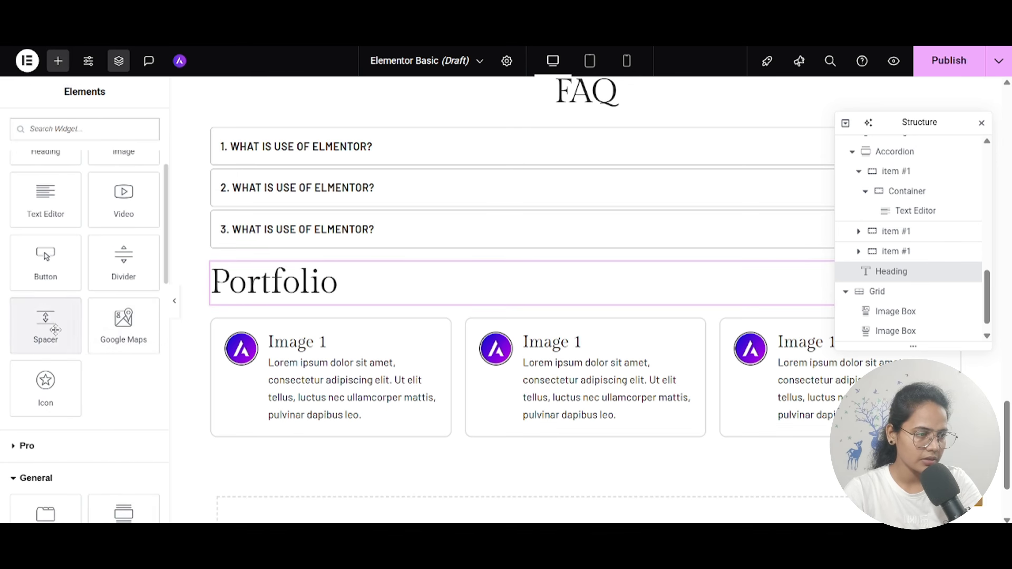
{"action": "left_click_drag", "start_coordinate": [50, 327], "coordinate": [316, 311]}
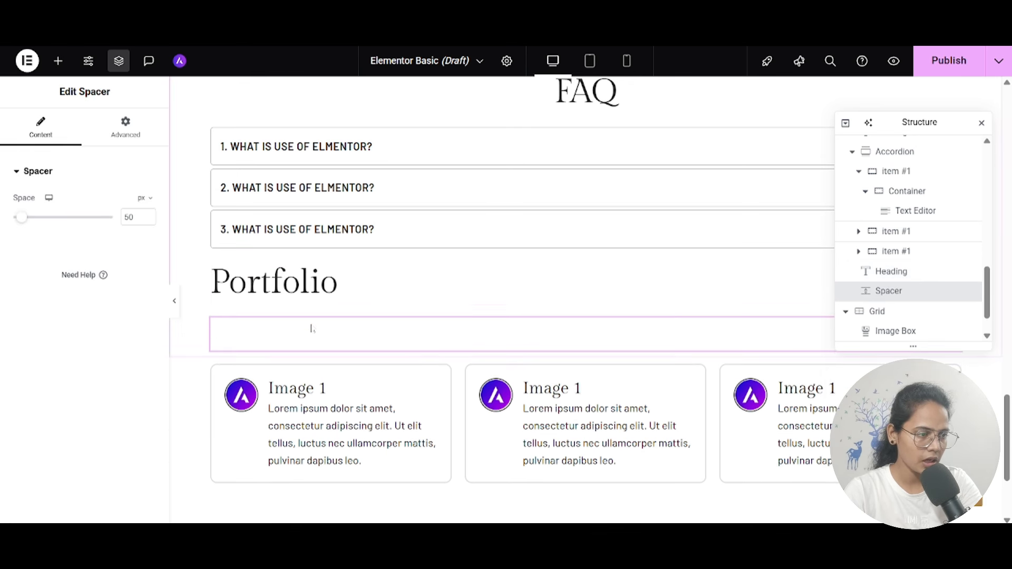
{"action": "right_click", "coordinate": [311, 331]}
{"action": "left_click", "coordinate": [352, 266]}
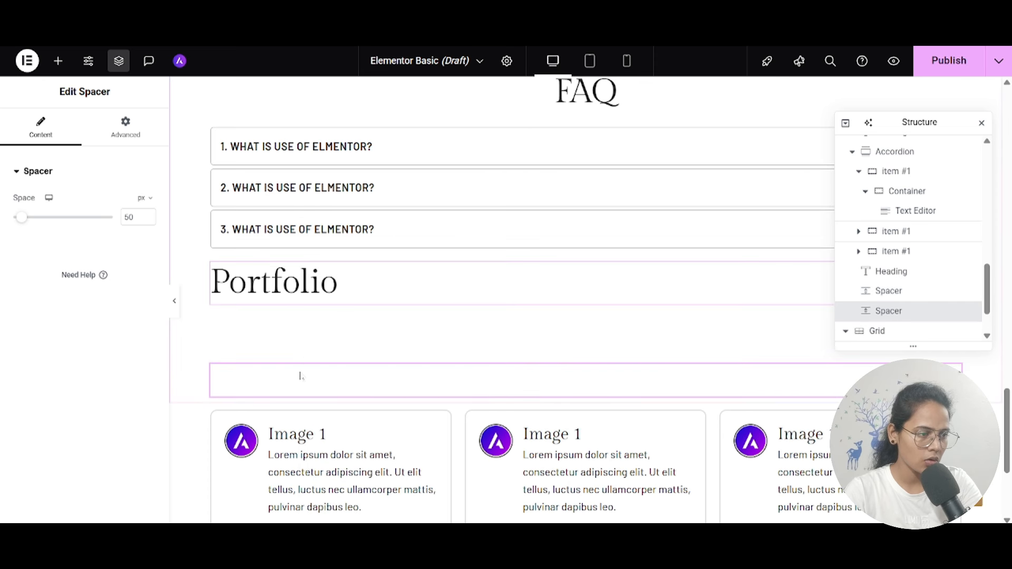
{"action": "left_click_drag", "start_coordinate": [301, 375], "coordinate": [310, 253]}
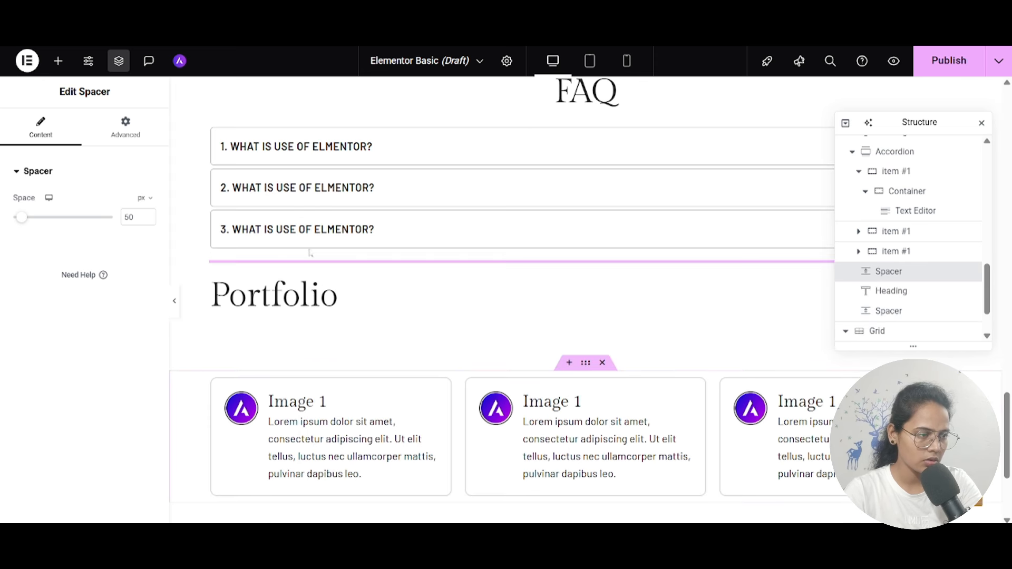
Step: Look through the widget library down to the General widgets, collapsing the Basic and Layout groups
{"action": "scroll", "coordinate": [422, 316], "scroll_direction": "down", "scroll_amount": 3}
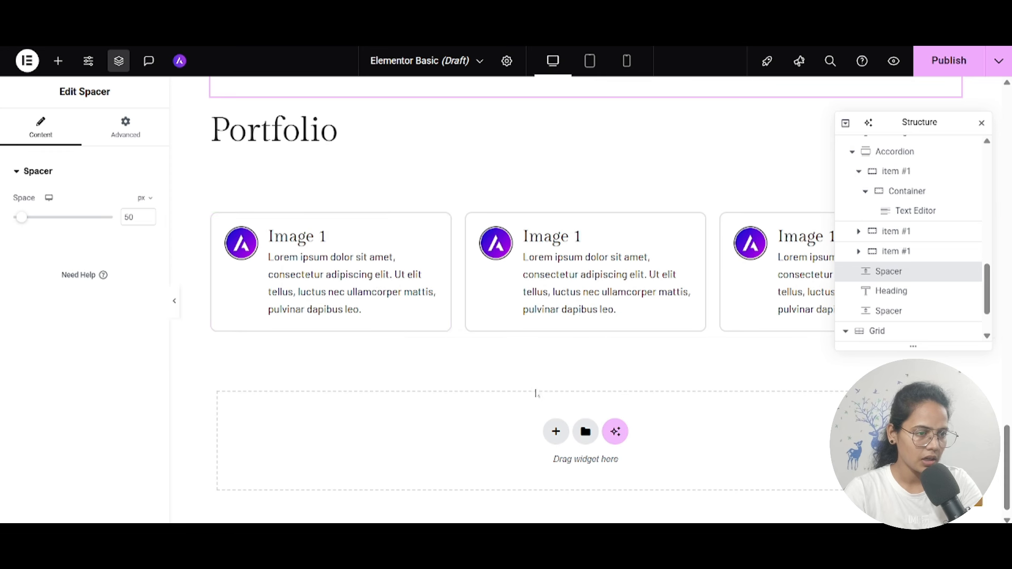
{"action": "left_click", "coordinate": [58, 60]}
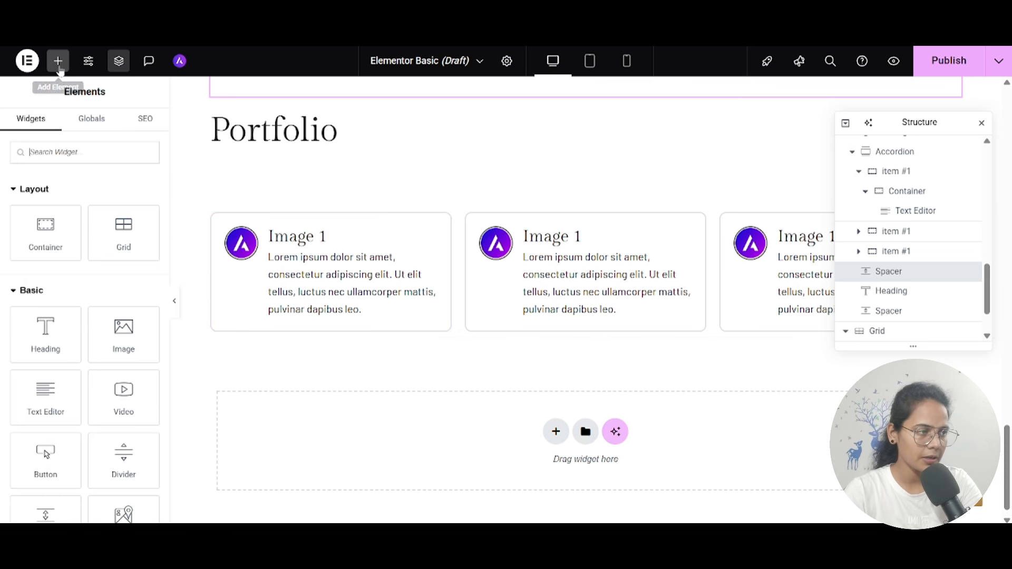
{"action": "scroll", "coordinate": [63, 324], "scroll_direction": "down", "scroll_amount": 2}
{"action": "scroll", "coordinate": [63, 324], "scroll_direction": "up", "scroll_amount": 4}
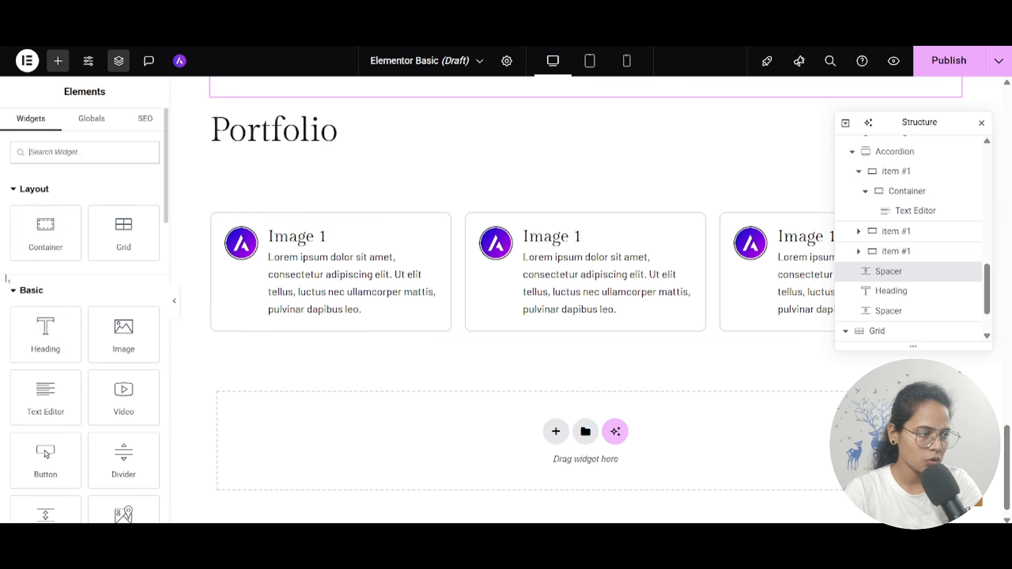
{"action": "left_click", "coordinate": [11, 289]}
{"action": "left_click", "coordinate": [18, 190]}
{"action": "scroll", "coordinate": [52, 316], "scroll_direction": "down", "scroll_amount": 3}
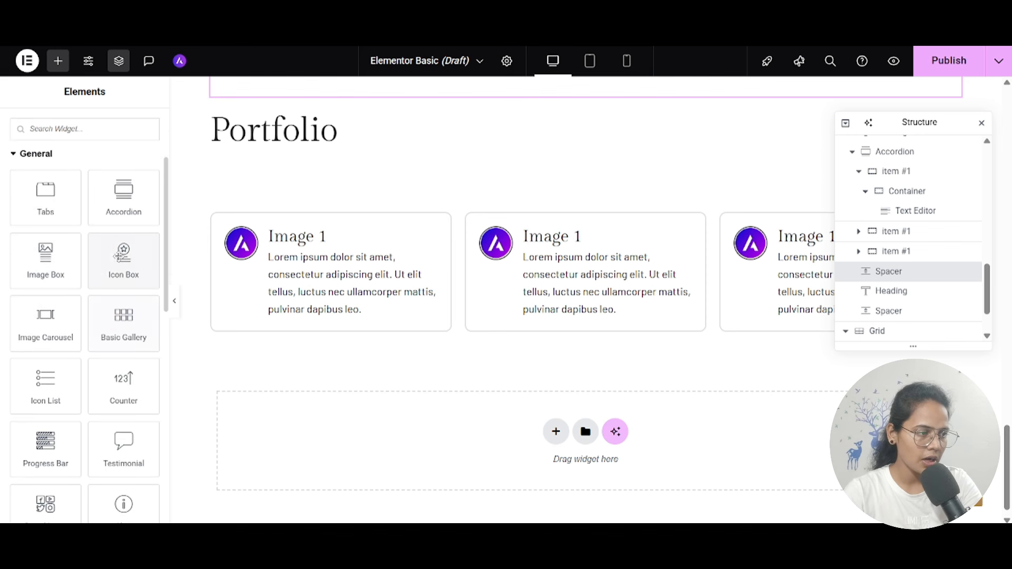
{"action": "scroll", "coordinate": [420, 300], "scroll_direction": "down", "scroll_amount": 1}
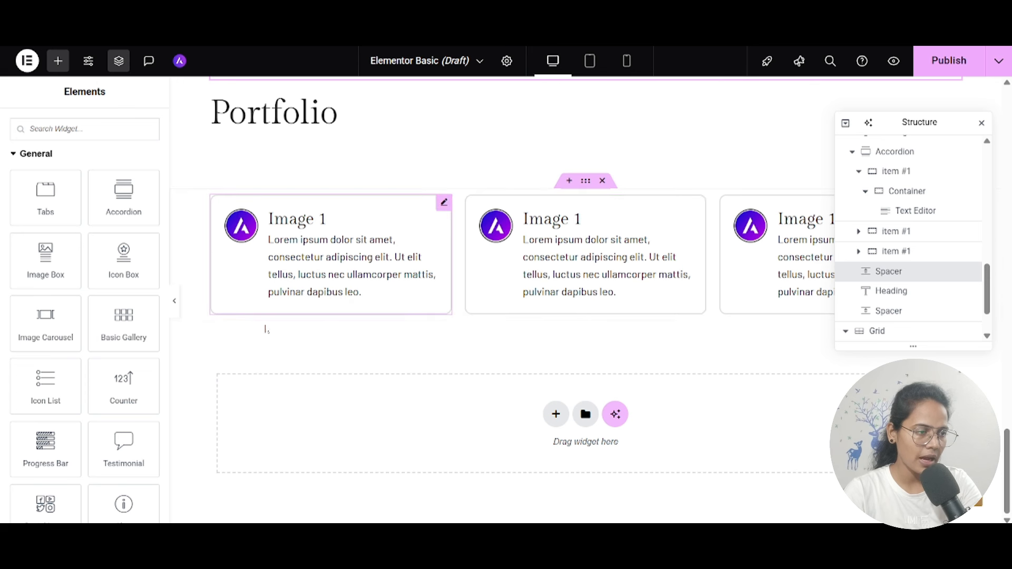
{"action": "left_click", "coordinate": [556, 414]}
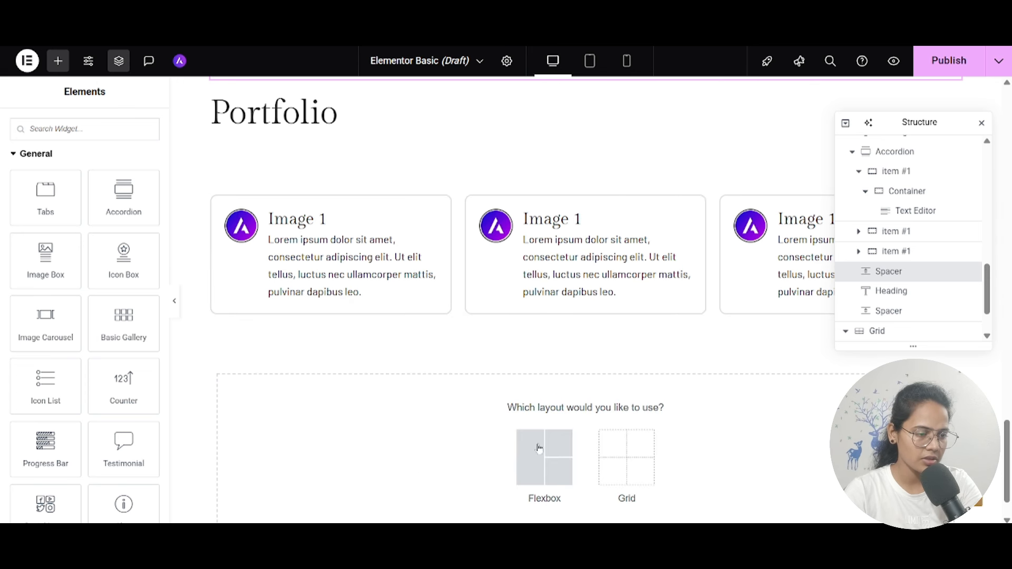
{"action": "left_click", "coordinate": [533, 454]}
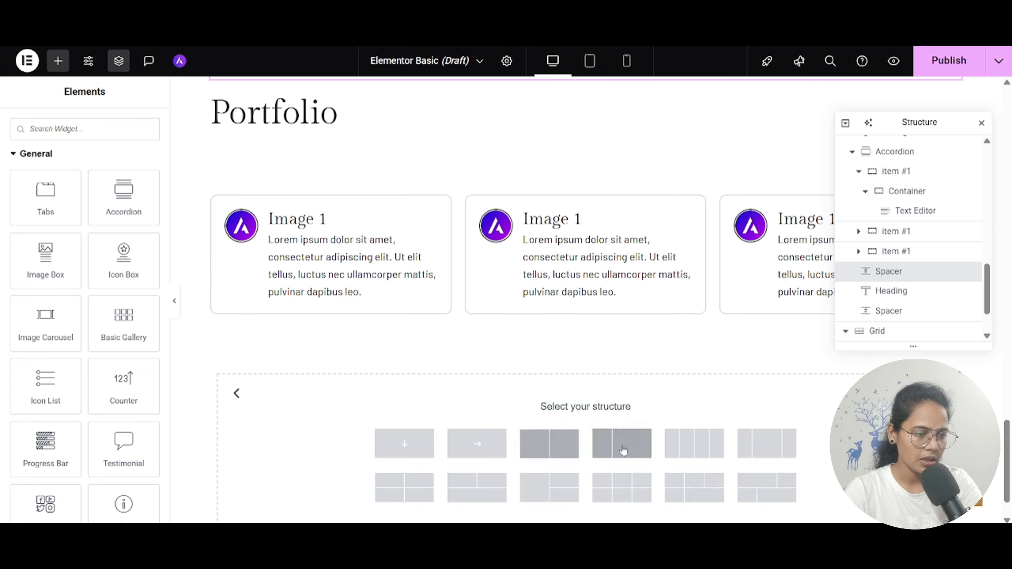
{"action": "left_click", "coordinate": [935, 393]}
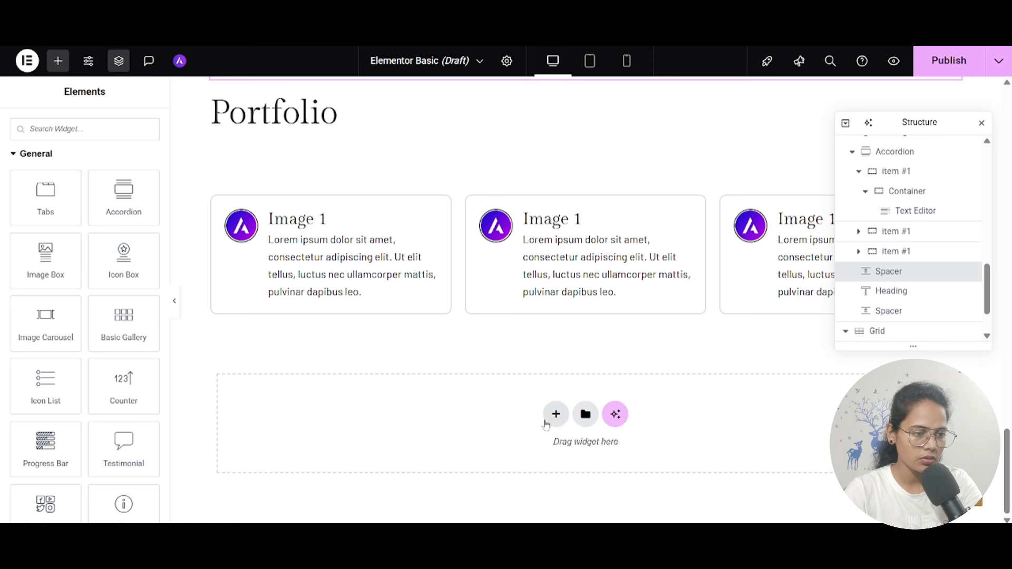
Step: Add a three-column, one-row grid container below the image boxes and place an Icon Box in its first cell
{"action": "left_click", "coordinate": [546, 422]}
{"action": "left_click", "coordinate": [648, 456]}
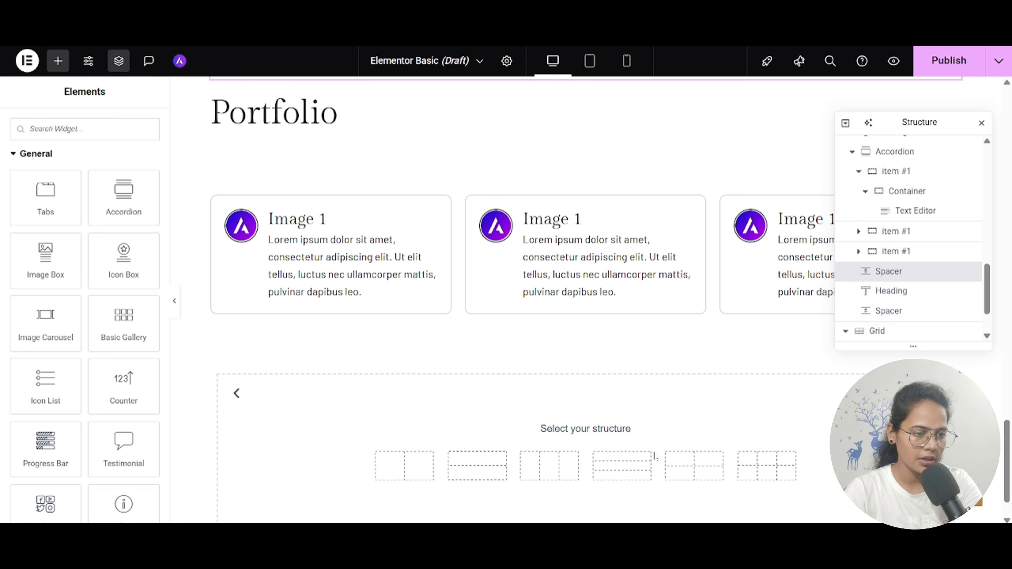
{"action": "left_click", "coordinate": [535, 466]}
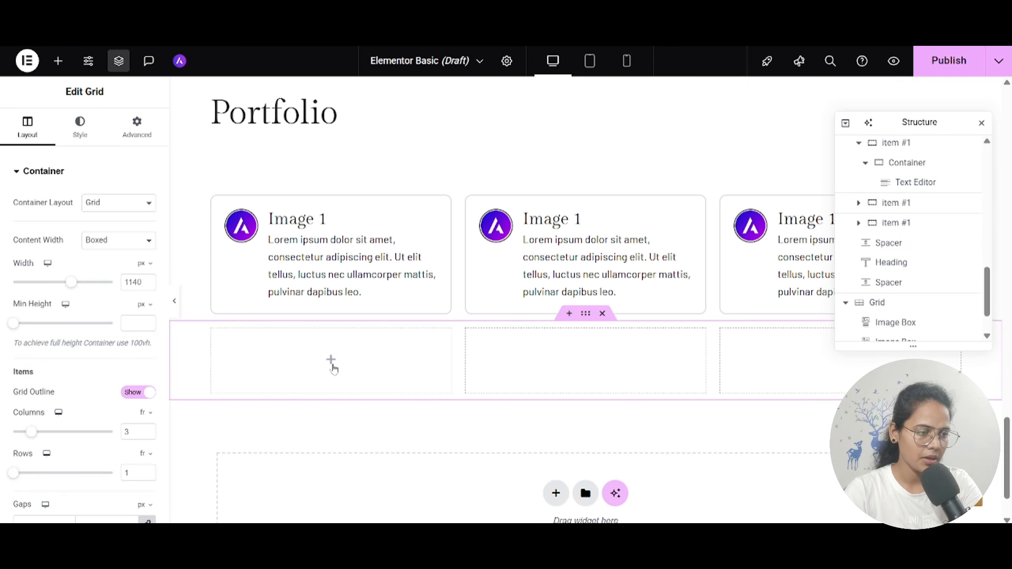
{"action": "left_click", "coordinate": [332, 363]}
{"action": "scroll", "coordinate": [132, 342], "scroll_direction": "down", "scroll_amount": 1}
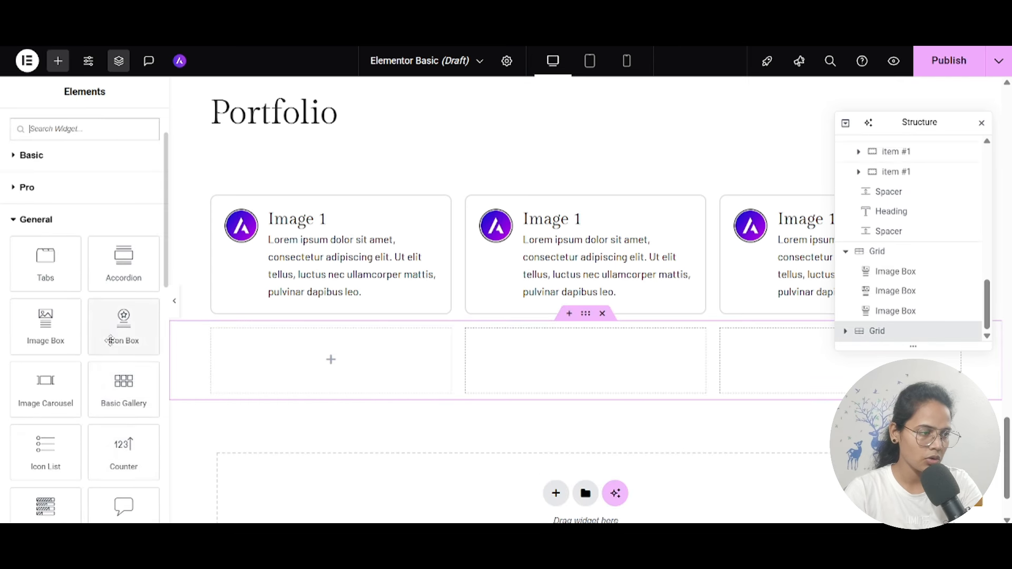
{"action": "left_click_drag", "start_coordinate": [123, 327], "coordinate": [321, 363]}
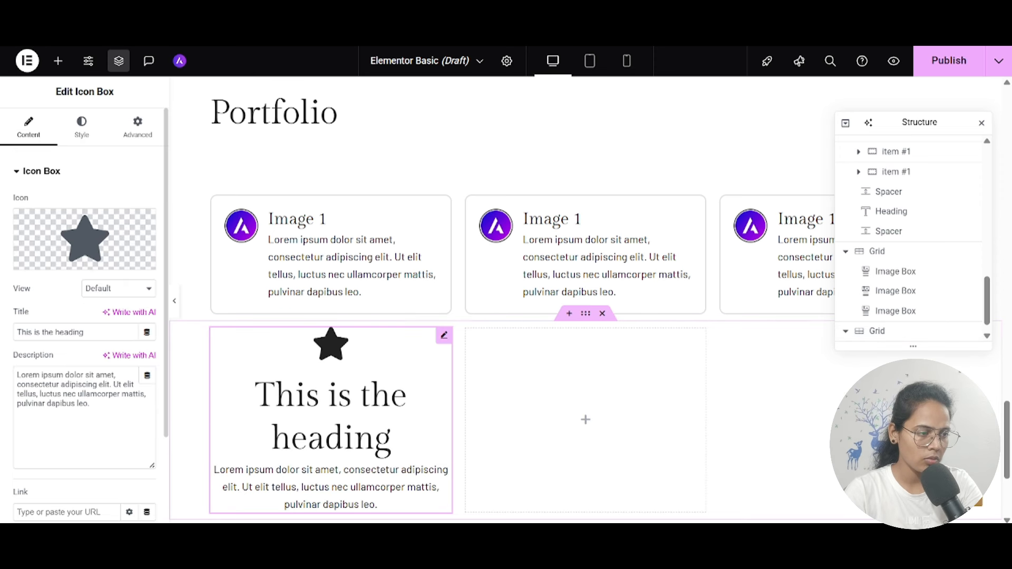
Step: Replace the icon box's star with the "User tie" icon and set its view to Stacked
{"action": "left_click", "coordinate": [90, 243]}
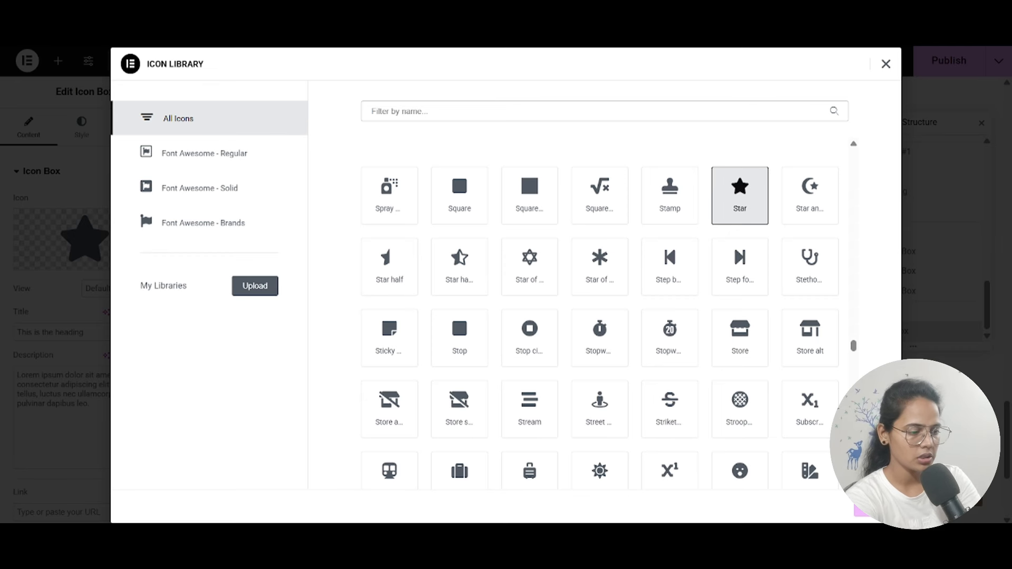
{"action": "type", "text": "user"}
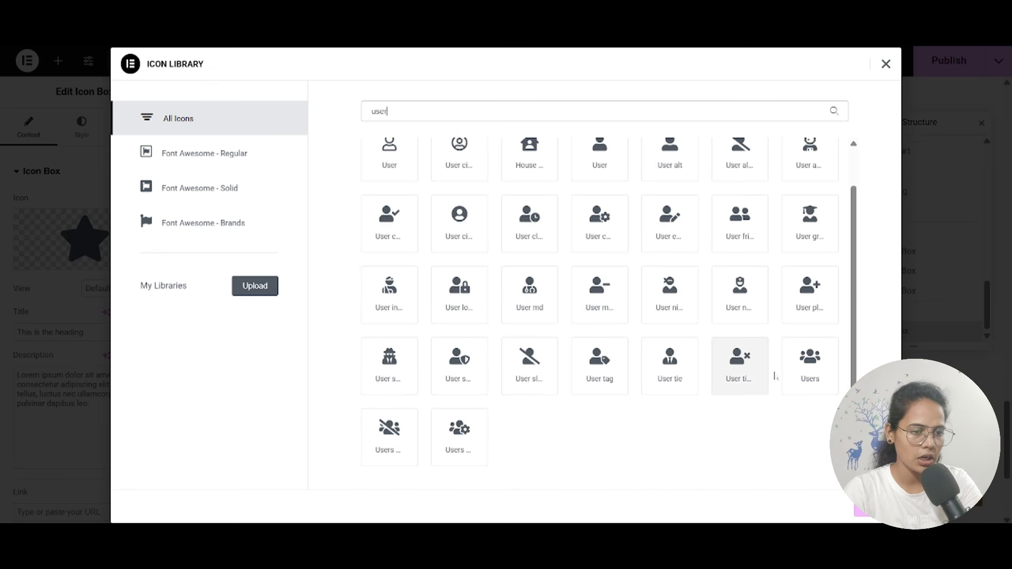
{"action": "left_click", "coordinate": [679, 376]}
{"action": "left_click", "coordinate": [872, 507]}
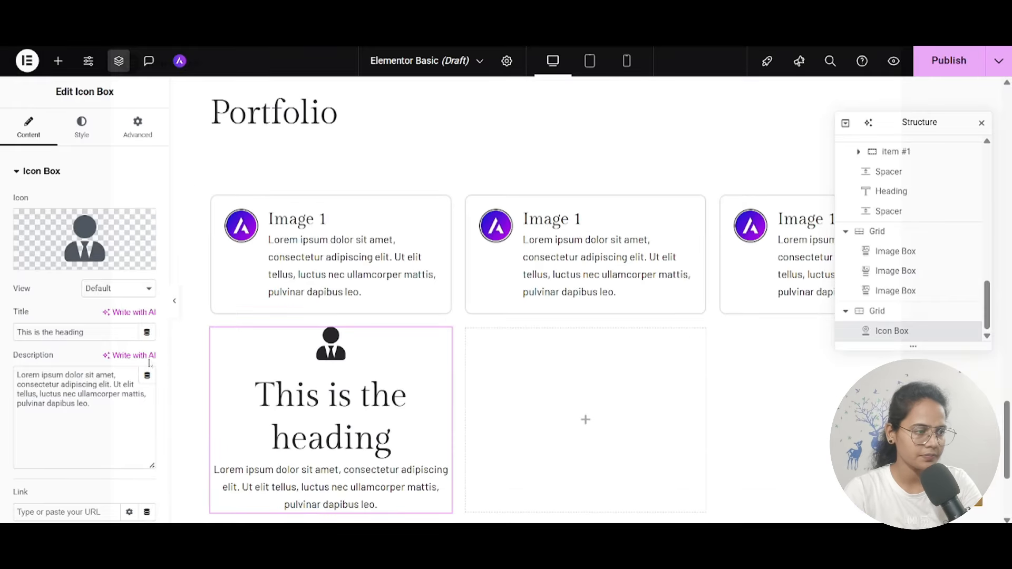
{"action": "left_click", "coordinate": [115, 292]}
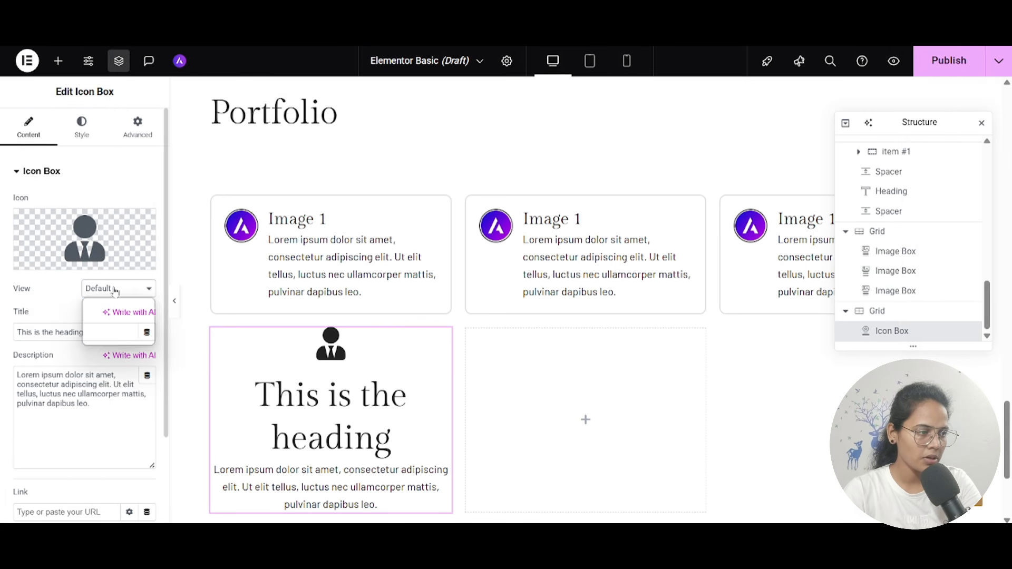
{"action": "left_click", "coordinate": [110, 321]}
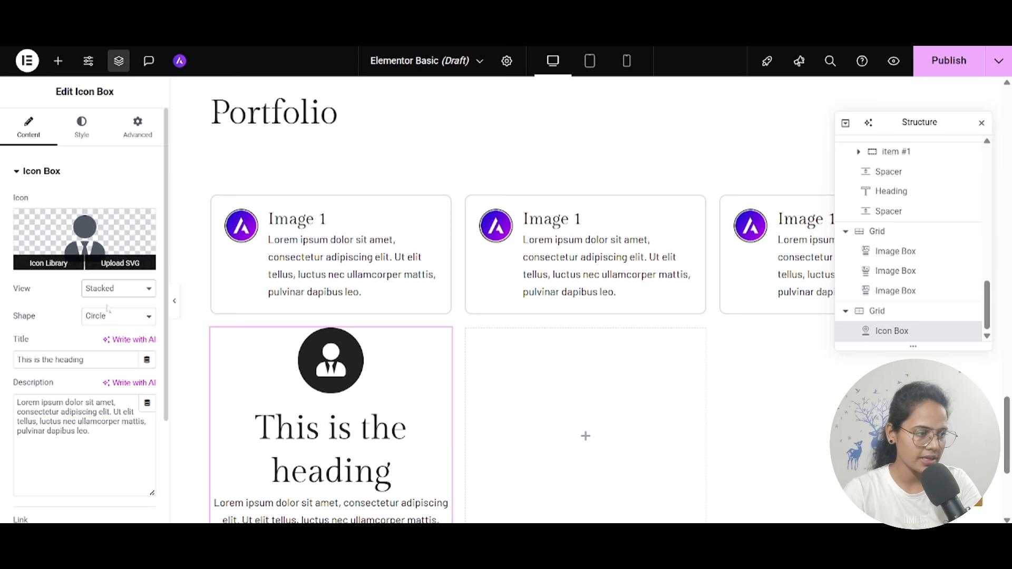
Step: Set the icon box's icon position to left and its vertical alignment to top
{"action": "scroll", "coordinate": [91, 497], "scroll_direction": "down", "scroll_amount": 3}
{"action": "scroll", "coordinate": [90, 496], "scroll_direction": "up", "scroll_amount": 3}
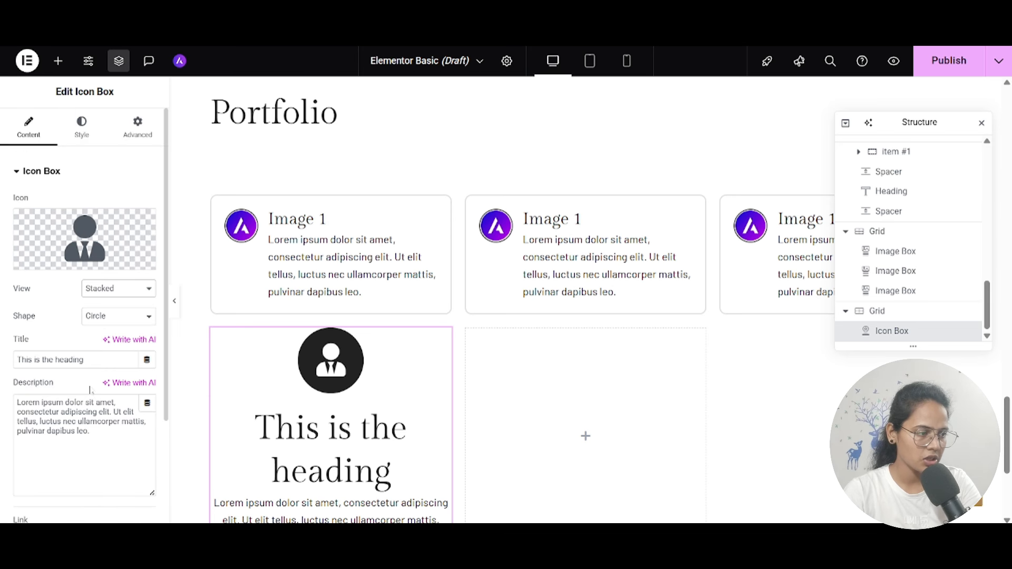
{"action": "left_click", "coordinate": [81, 127]}
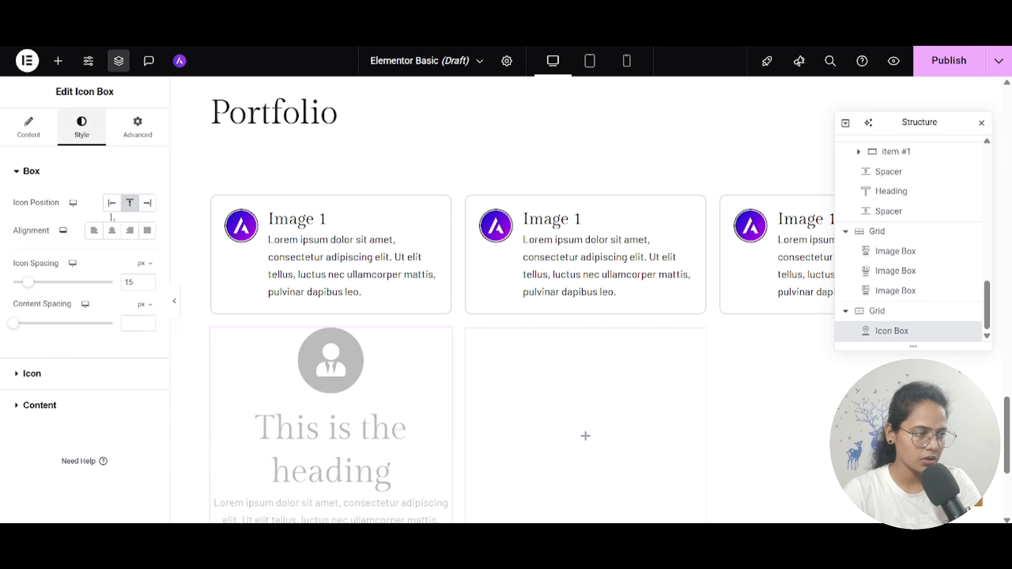
{"action": "left_click", "coordinate": [111, 203]}
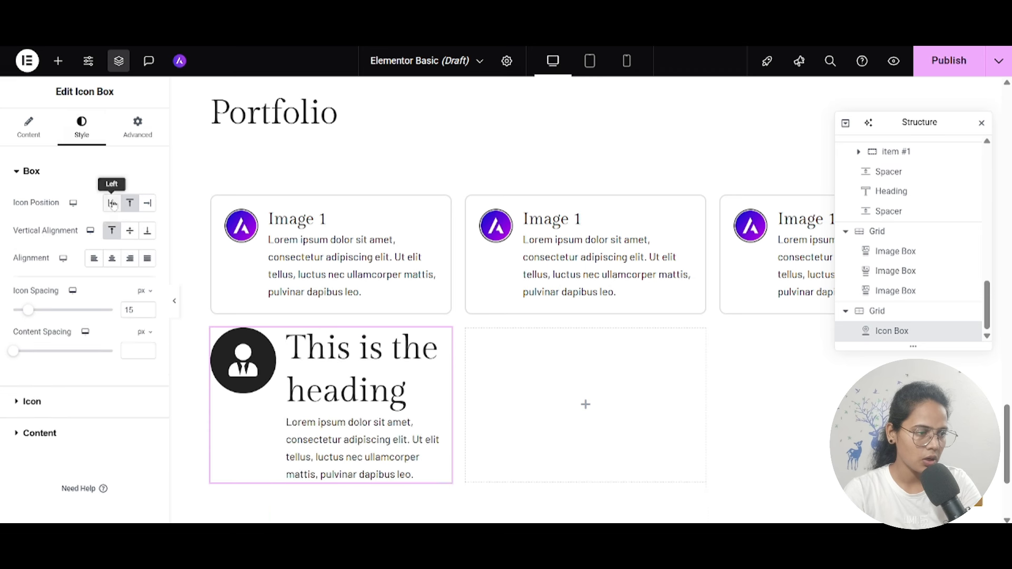
{"action": "left_click", "coordinate": [129, 232]}
{"action": "left_click", "coordinate": [113, 232]}
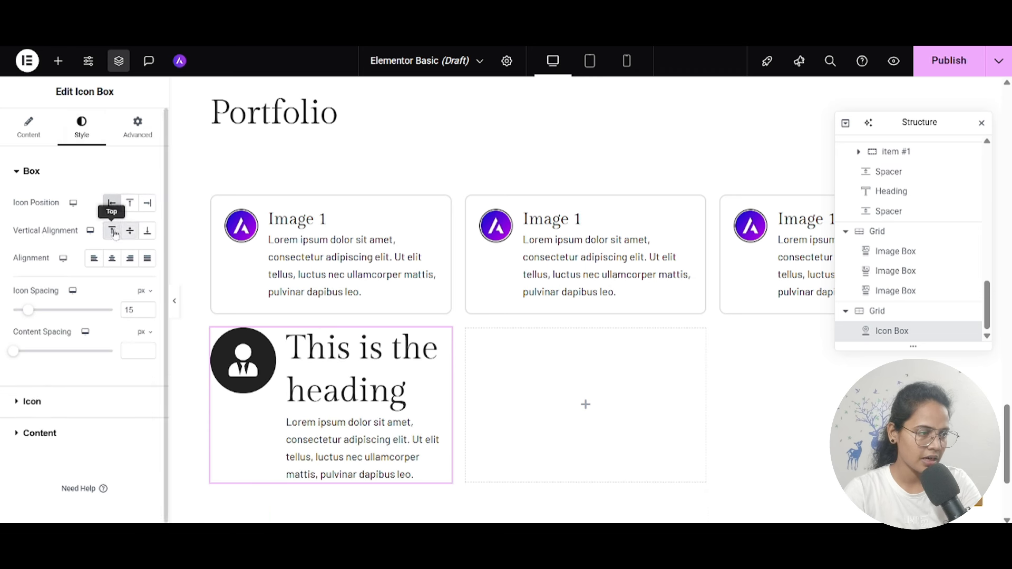
Step: Set the icon box's icon size to 35 px
{"action": "left_click", "coordinate": [41, 404]}
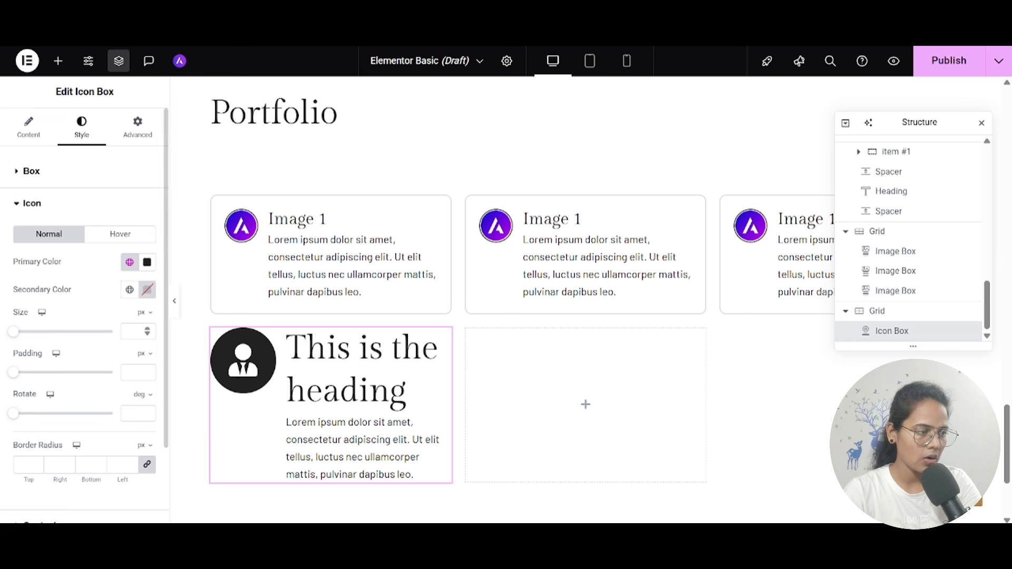
{"action": "type", "text": "2"}
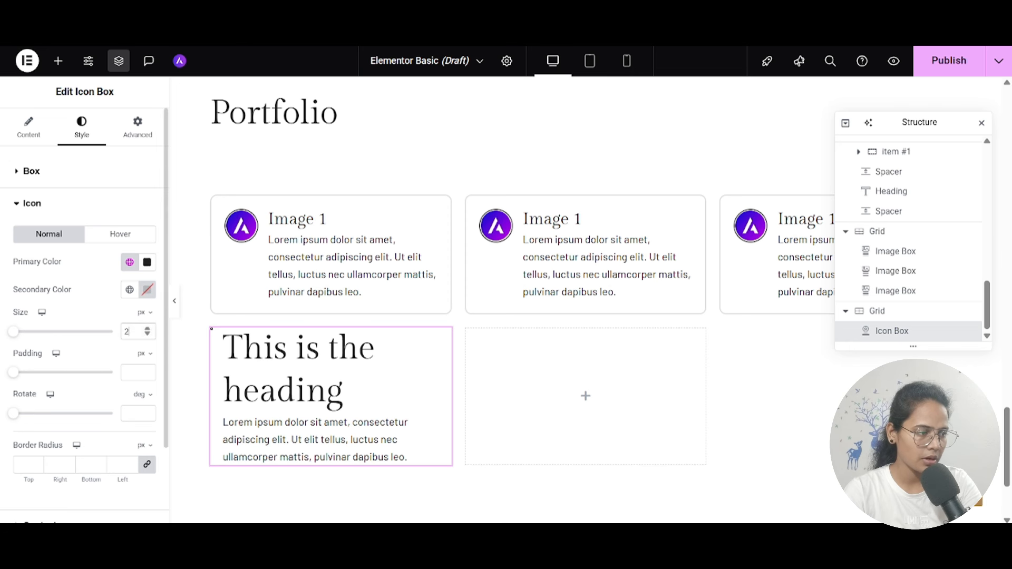
{"action": "type", "text": "35"}
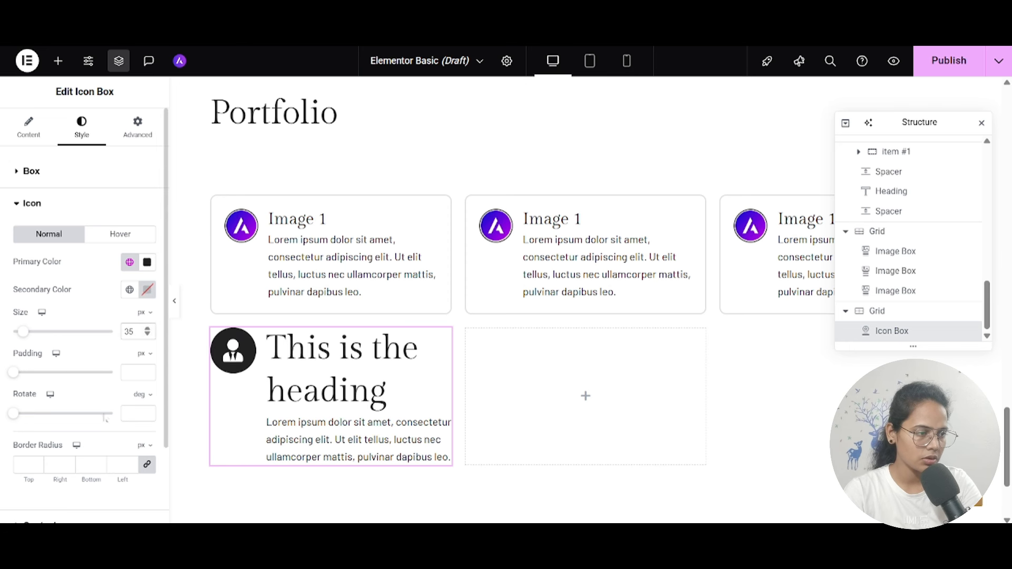
Step: Set the icon's primary color to the dark orange global color and its secondary color to a white global color
{"action": "left_click", "coordinate": [130, 262]}
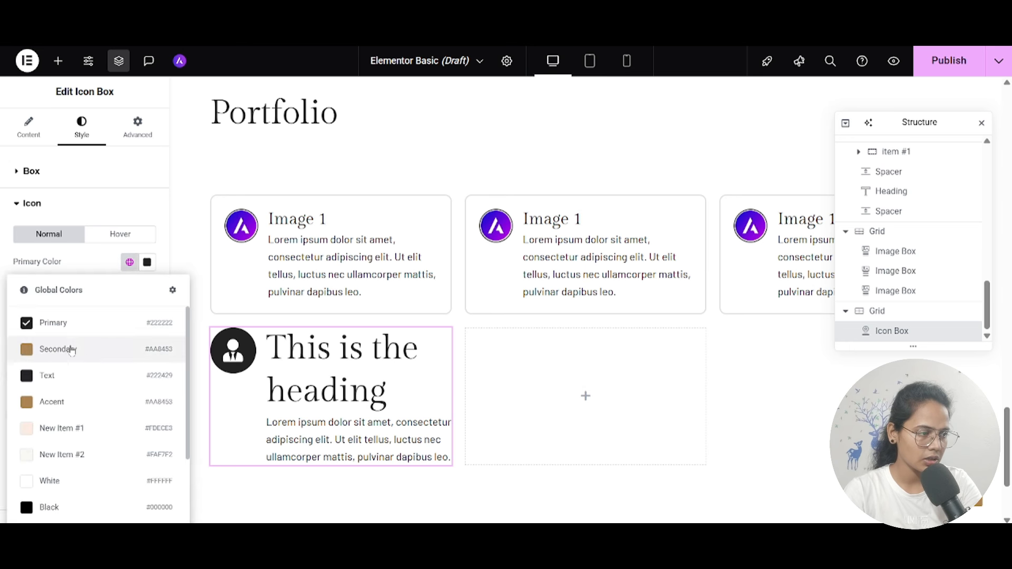
{"action": "left_click", "coordinate": [50, 346]}
{"action": "left_click", "coordinate": [129, 289]}
{"action": "left_click", "coordinate": [74, 189]}
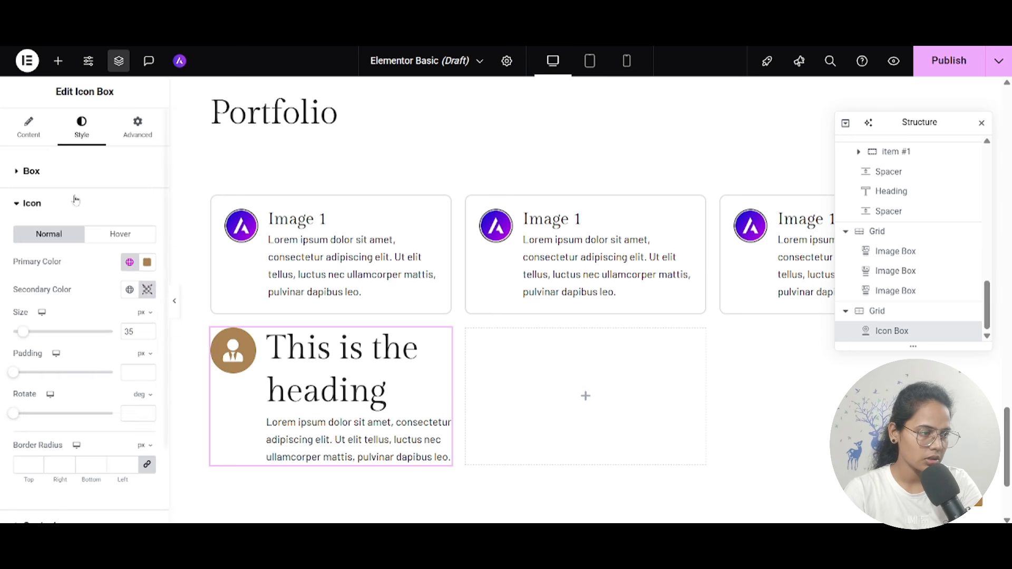
{"action": "left_click", "coordinate": [129, 262]}
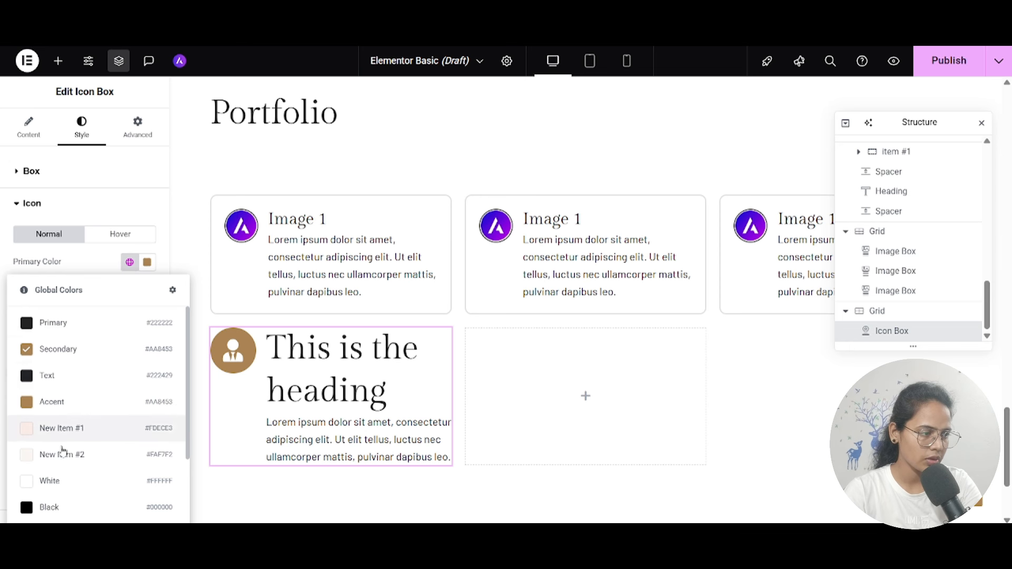
{"action": "scroll", "coordinate": [68, 464], "scroll_direction": "down", "scroll_amount": 3}
{"action": "scroll", "coordinate": [71, 453], "scroll_direction": "down", "scroll_amount": 2}
{"action": "left_click", "coordinate": [64, 369]}
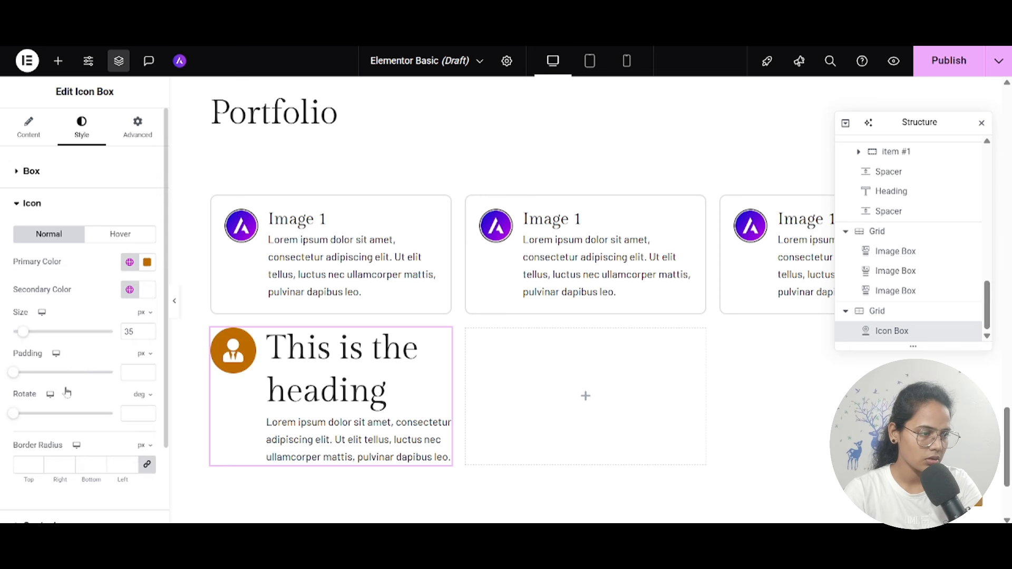
Step: Set the icon box title's font size to 25 px
{"action": "scroll", "coordinate": [73, 437], "scroll_direction": "down", "scroll_amount": 2}
{"action": "left_click", "coordinate": [71, 430]}
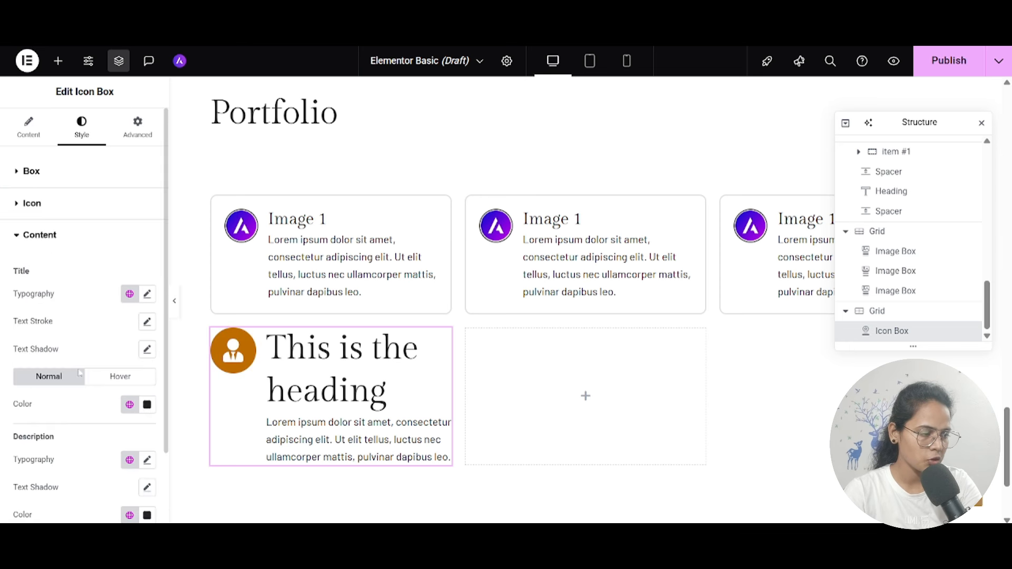
{"action": "left_click", "coordinate": [147, 294]}
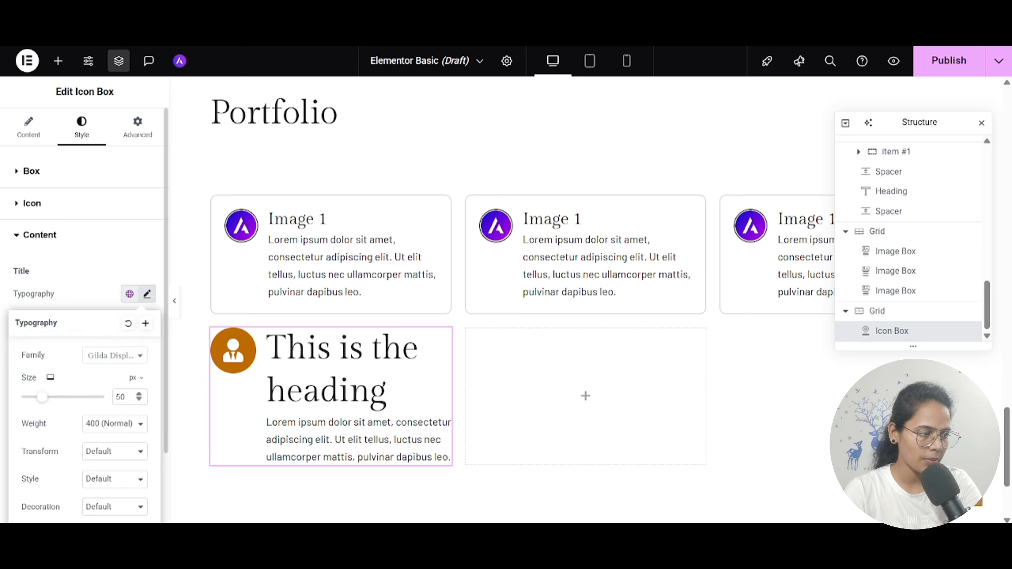
{"action": "type", "text": "25"}
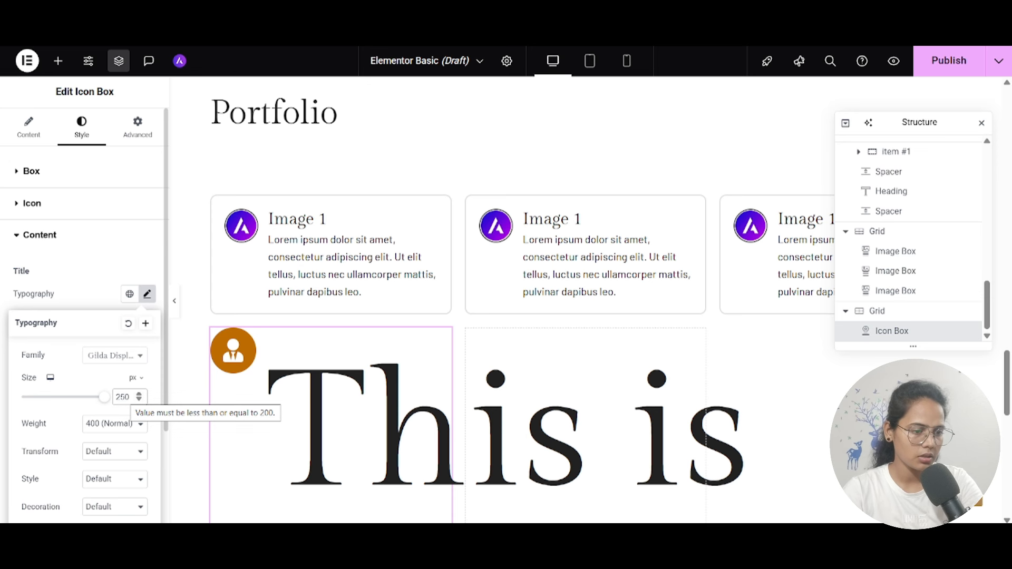
{"action": "key", "text": "Delete"}
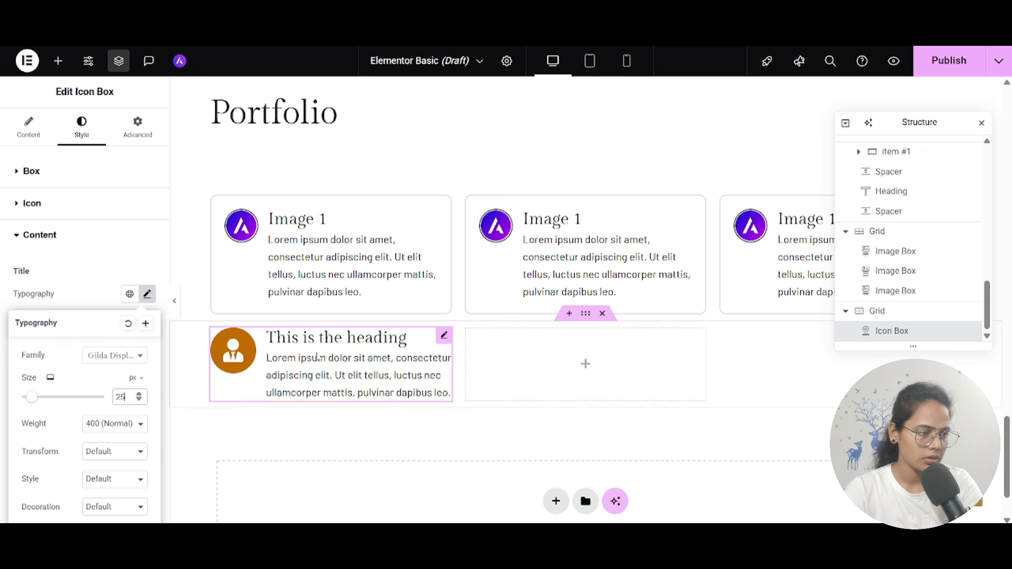
Step: Give the icon box 20 px padding and a 10 px border radius on all sides
{"action": "left_click", "coordinate": [129, 138]}
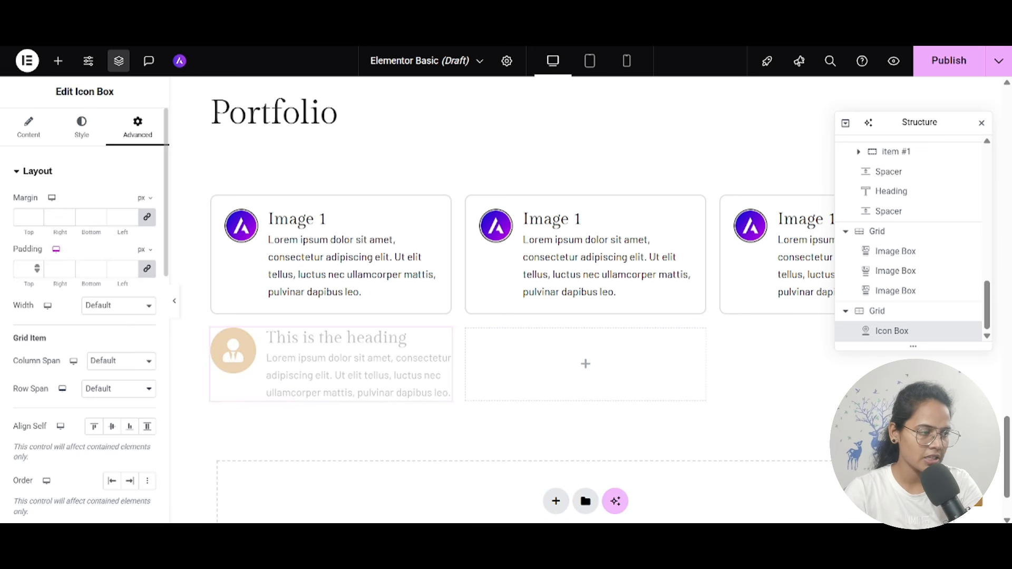
{"action": "left_click", "coordinate": [23, 269]}
{"action": "type", "text": "20"}
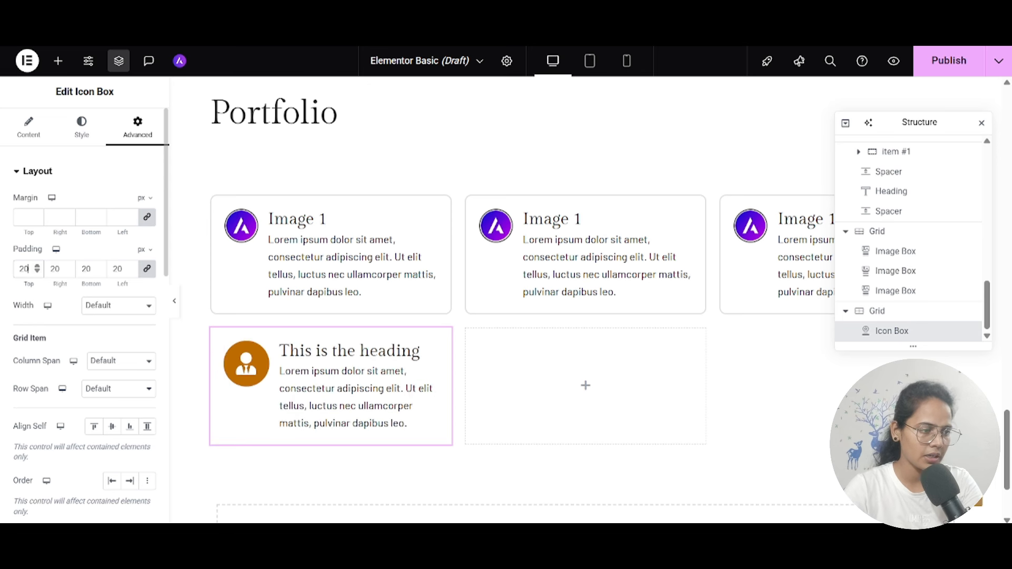
{"action": "scroll", "coordinate": [25, 357], "scroll_direction": "down", "scroll_amount": 8}
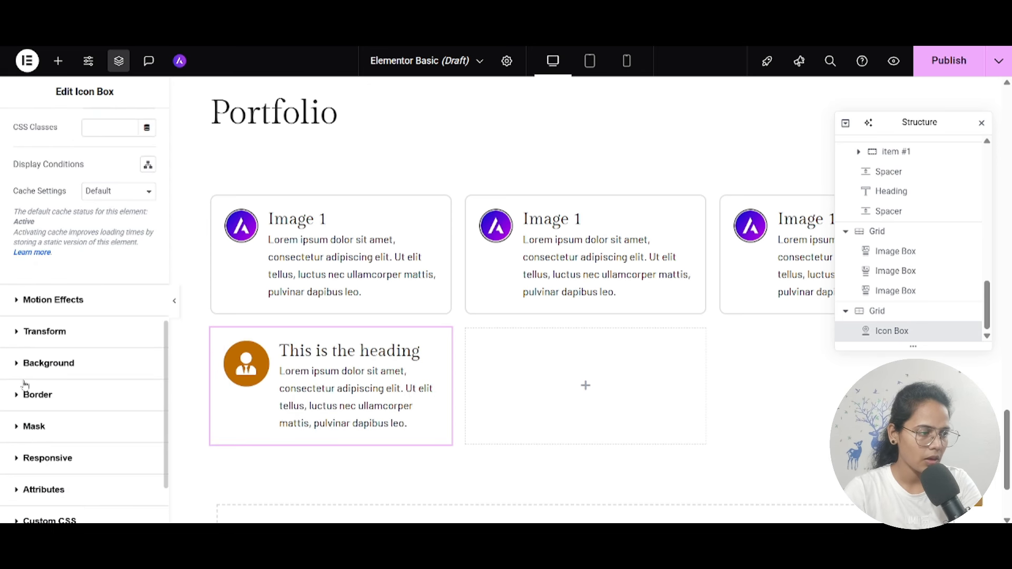
{"action": "left_click", "coordinate": [60, 402]}
{"action": "type", "text": "10"}
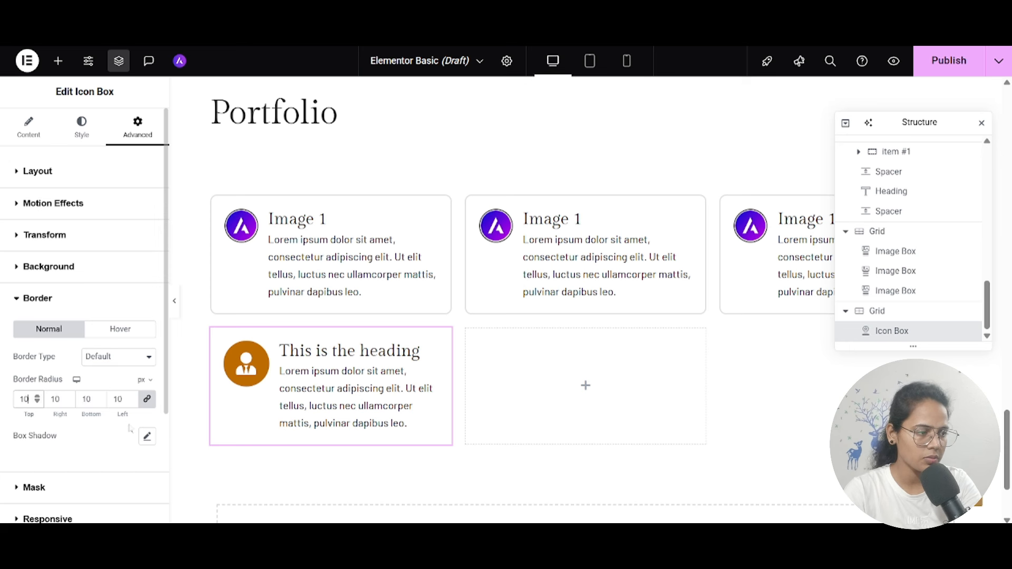
Step: Add a box shadow to the icon box with color rgba(0, 0, 0, 0.21) and a blur of 15
{"action": "left_click", "coordinate": [146, 437]}
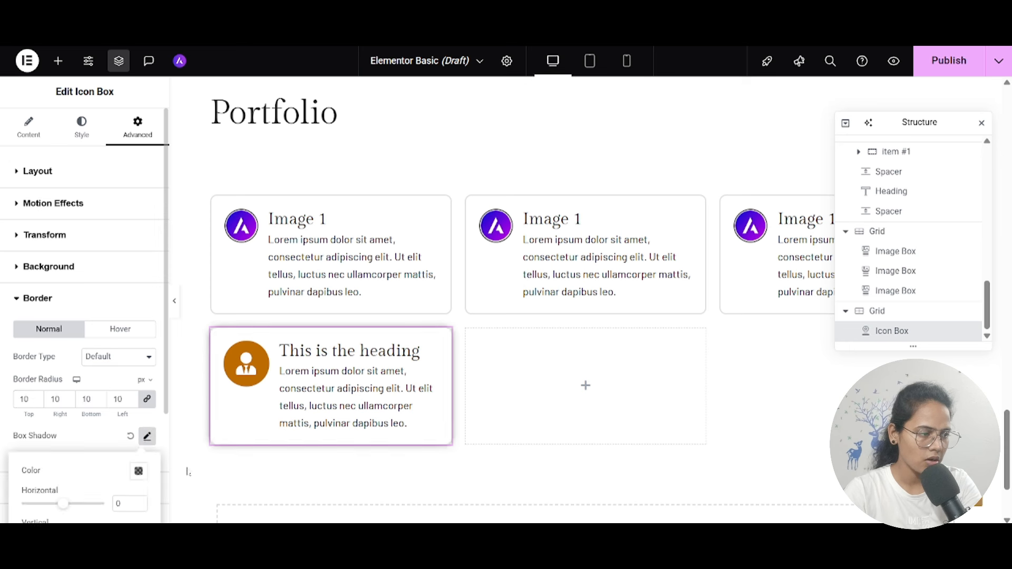
{"action": "left_click", "coordinate": [139, 471]}
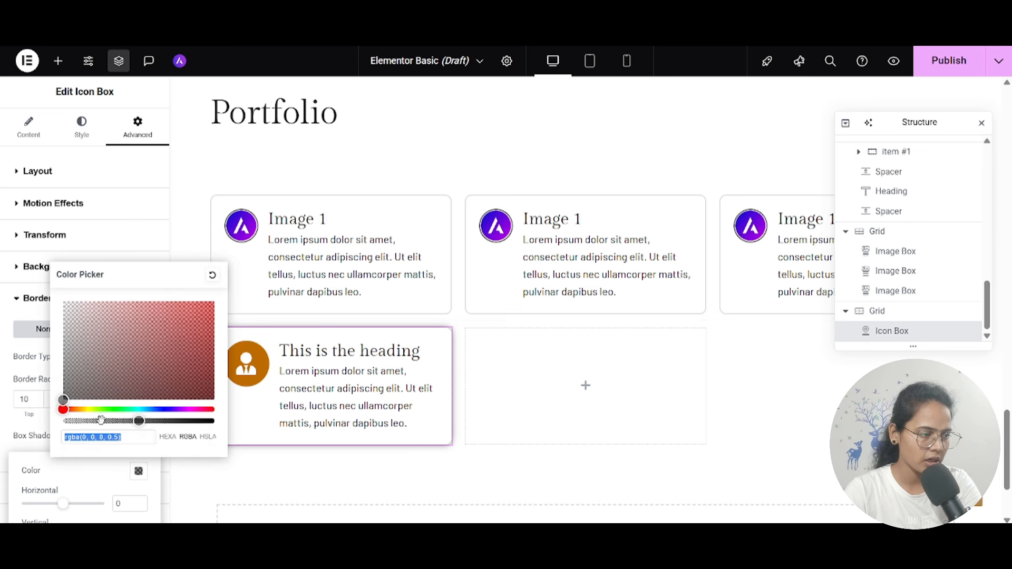
{"action": "left_click_drag", "start_coordinate": [101, 420], "coordinate": [95, 420]}
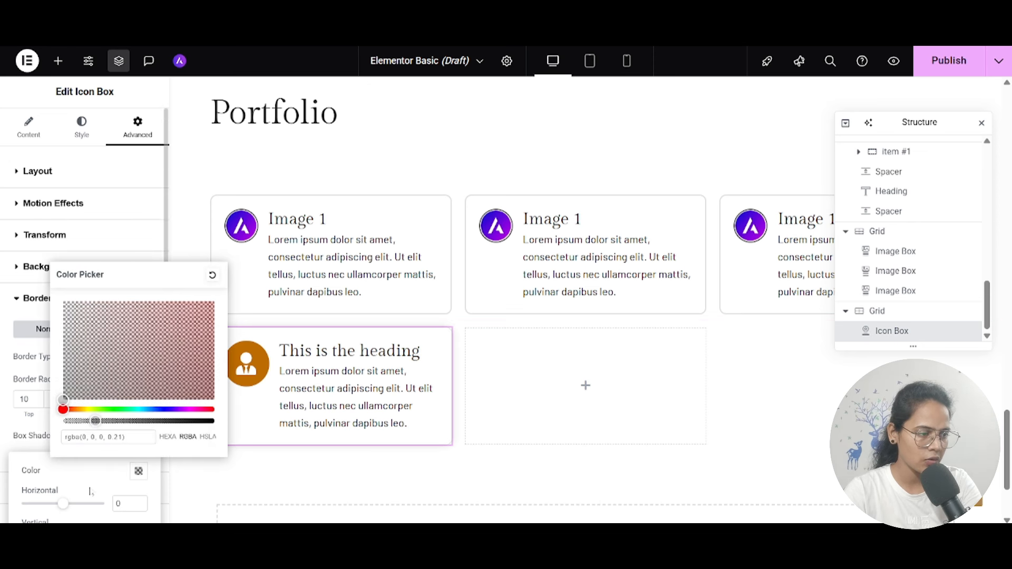
{"action": "scroll", "coordinate": [90, 492], "scroll_direction": "down", "scroll_amount": 1}
{"action": "left_click", "coordinate": [120, 500]}
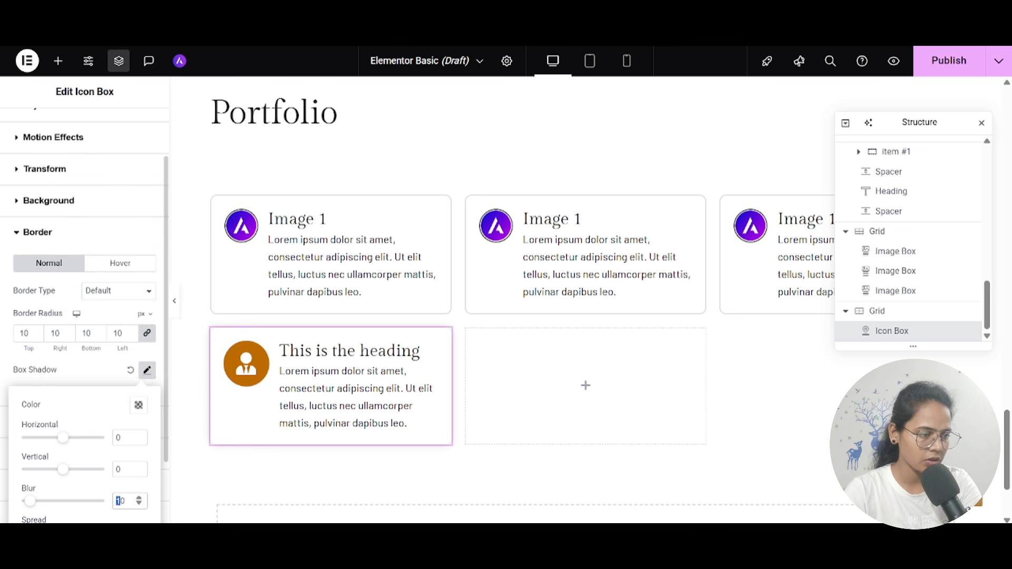
{"action": "key", "text": "BackSpace"}
{"action": "type", "text": "2"}
{"action": "left_click_drag", "start_coordinate": [126, 501], "coordinate": [109, 505]}
{"action": "type", "text": "1"}
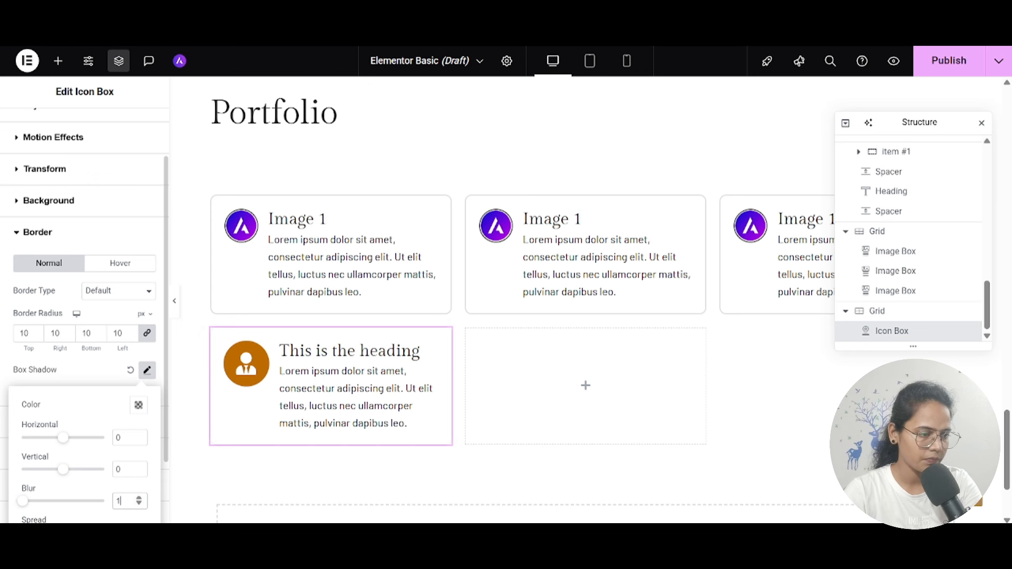
{"action": "type", "text": "5"}
Step: Duplicate the styled icon box twice to fill the grid's three columns
{"action": "right_click", "coordinate": [299, 403]}
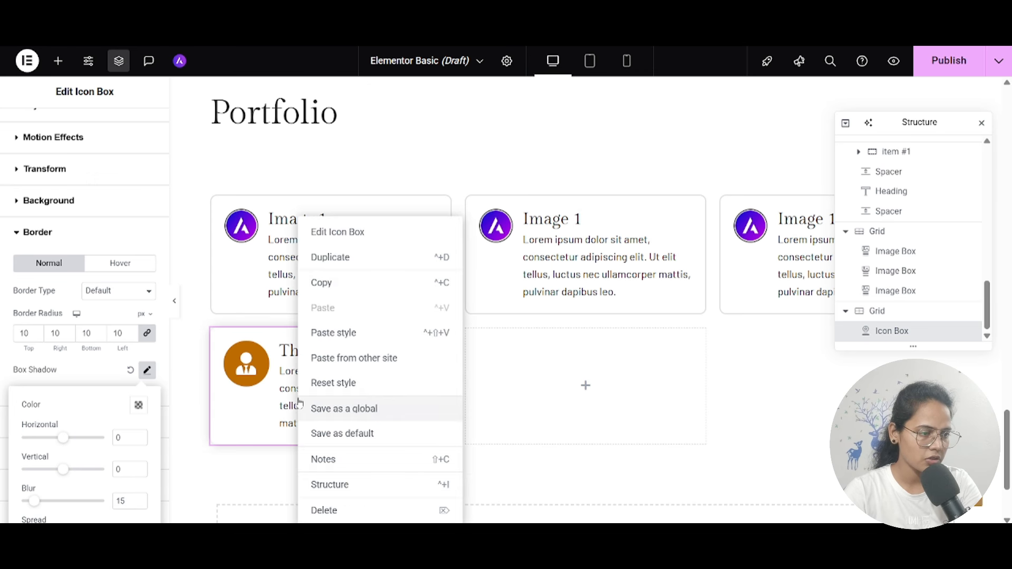
{"action": "left_click", "coordinate": [338, 258]}
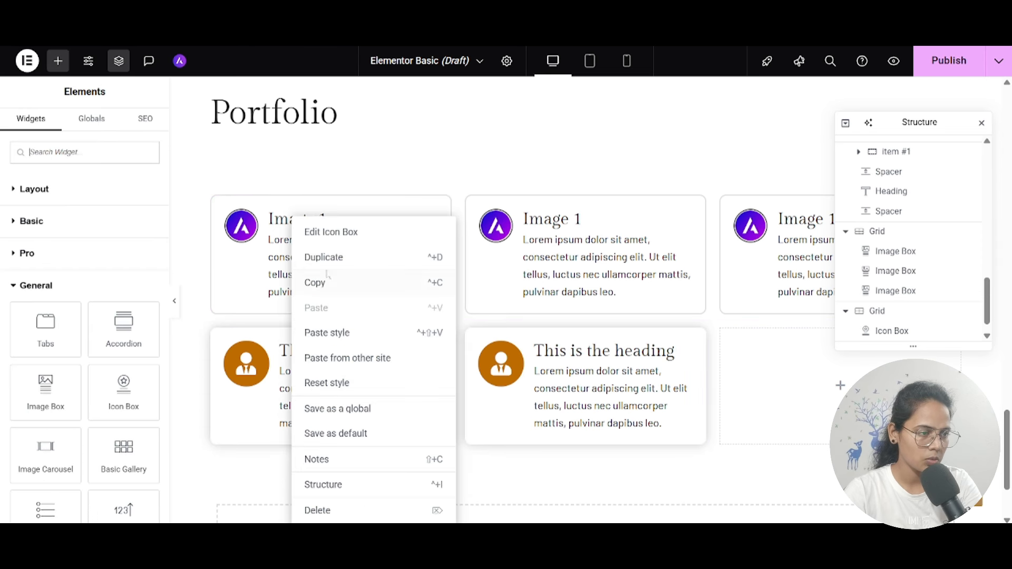
{"action": "left_click", "coordinate": [325, 257]}
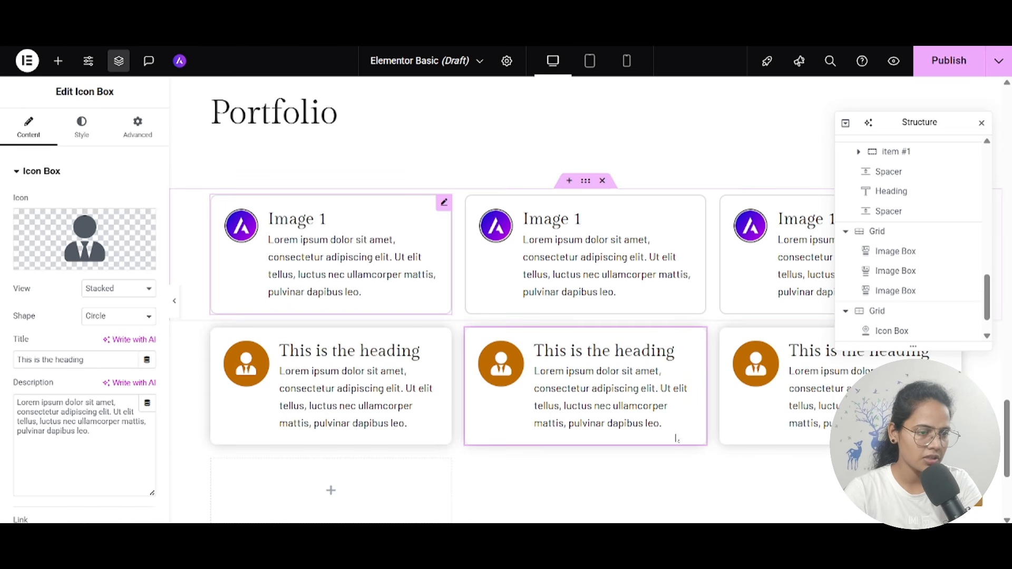
Step: Add a Flexbox container with column direction below the icon box grid
{"action": "left_click", "coordinate": [58, 62]}
{"action": "scroll", "coordinate": [86, 429], "scroll_direction": "down", "scroll_amount": 5}
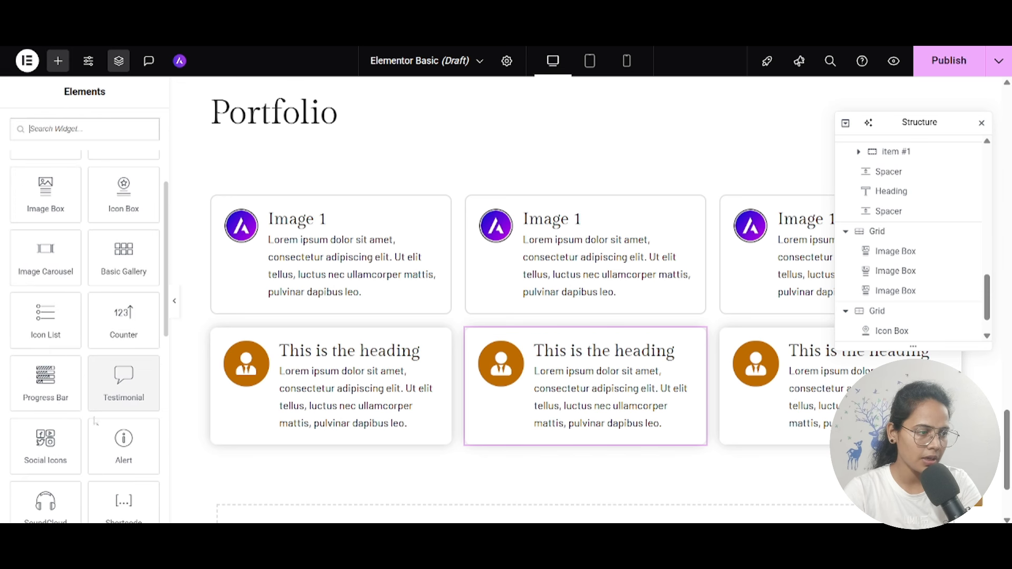
{"action": "scroll", "coordinate": [129, 243], "scroll_direction": "up", "scroll_amount": 2}
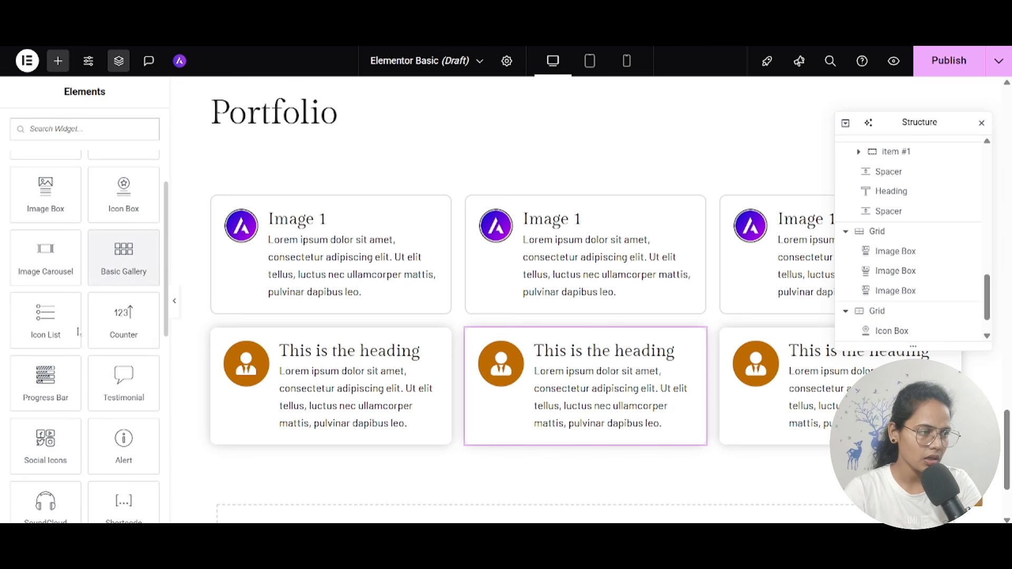
{"action": "scroll", "coordinate": [573, 419], "scroll_direction": "down", "scroll_amount": 3}
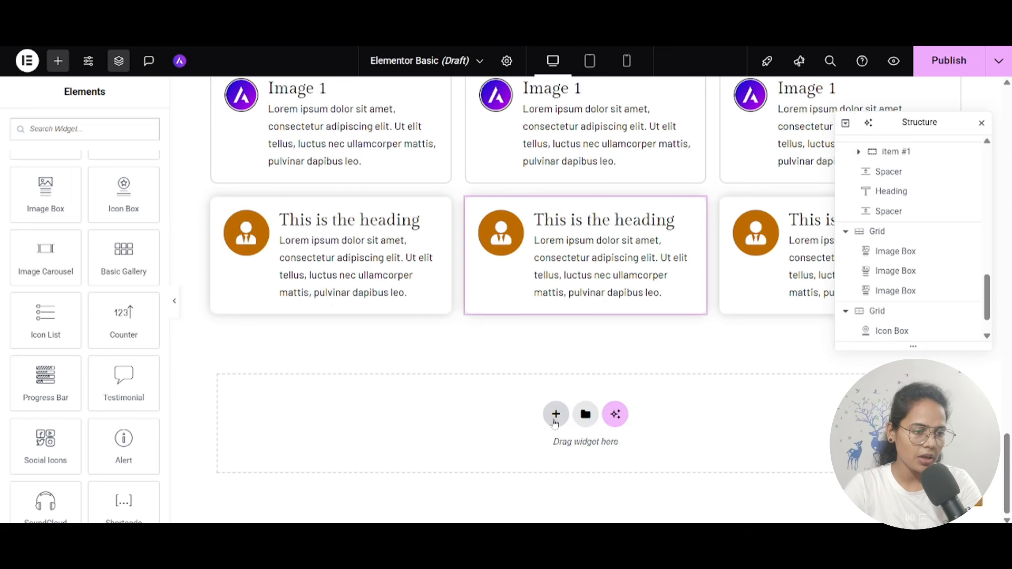
{"action": "left_click", "coordinate": [555, 413]}
{"action": "left_click", "coordinate": [552, 454]}
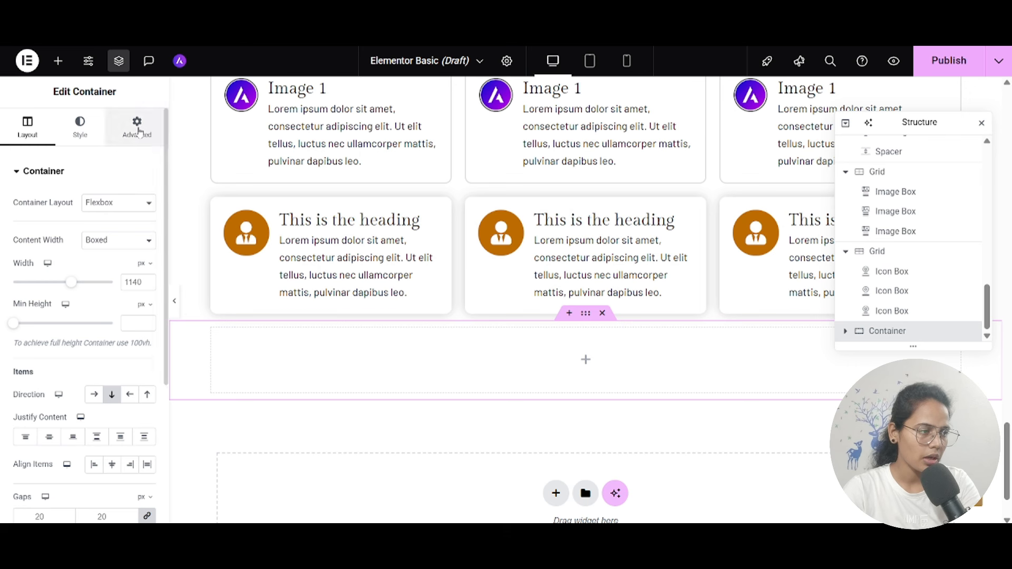
Step: Set the new container's top and bottom padding to 50 px, keeping the sides unlinked
{"action": "left_click", "coordinate": [140, 127]}
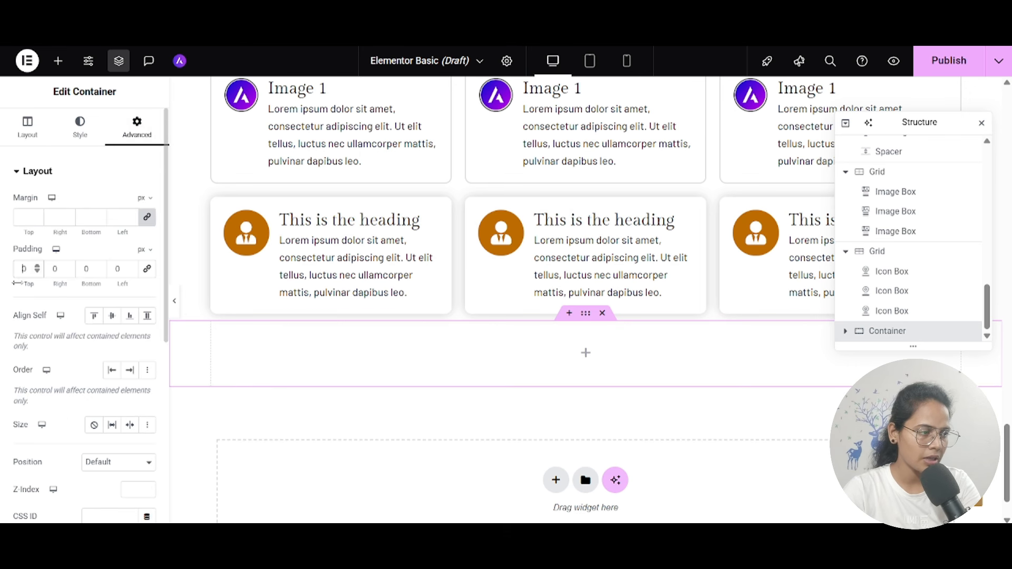
{"action": "type", "text": "50"}
{"action": "left_click", "coordinate": [85, 269]}
{"action": "type", "text": "5"}
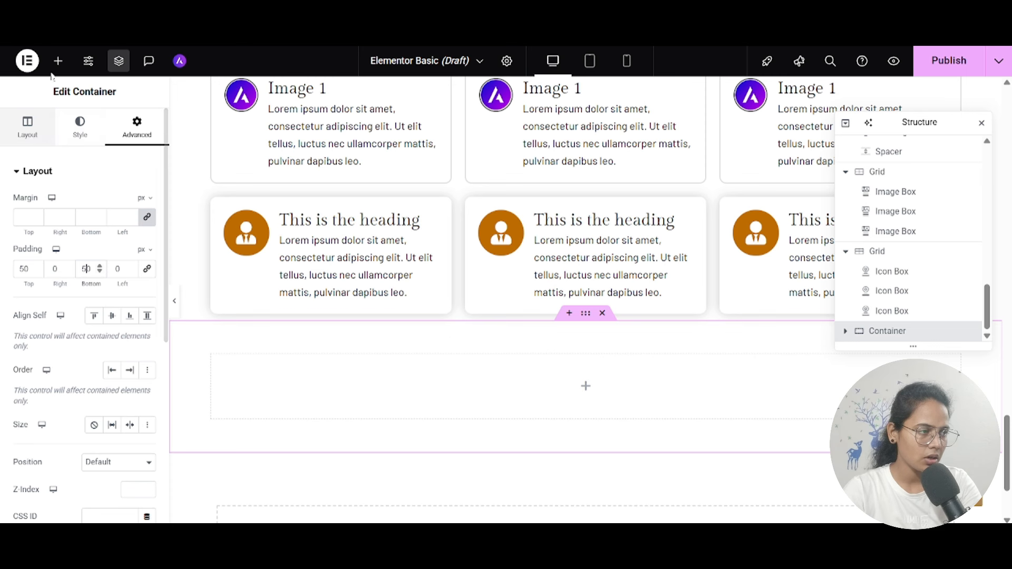
Step: Set the new container's content width to Full Width
{"action": "left_click", "coordinate": [36, 133]}
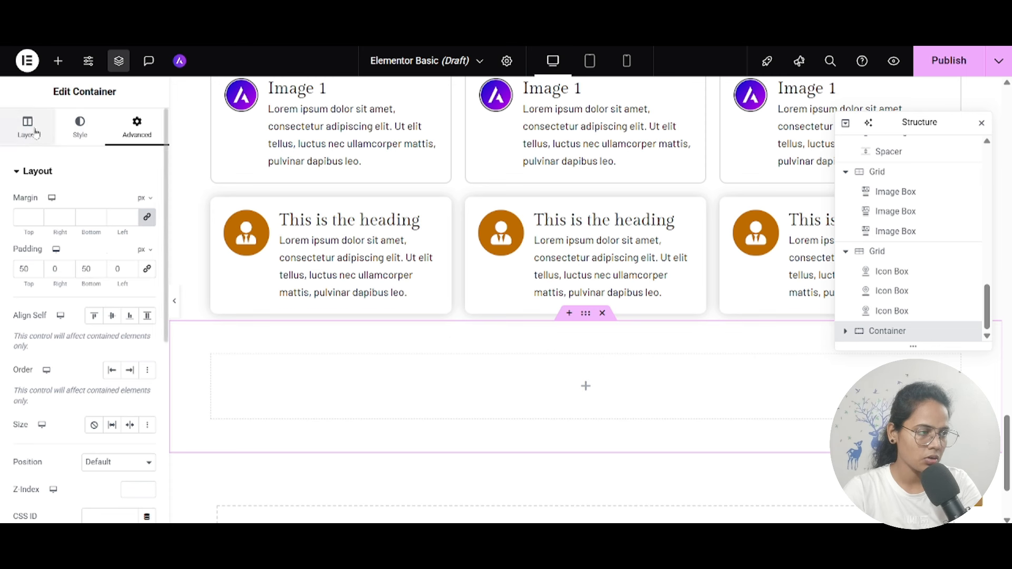
{"action": "left_click", "coordinate": [35, 135]}
{"action": "left_click", "coordinate": [123, 247]}
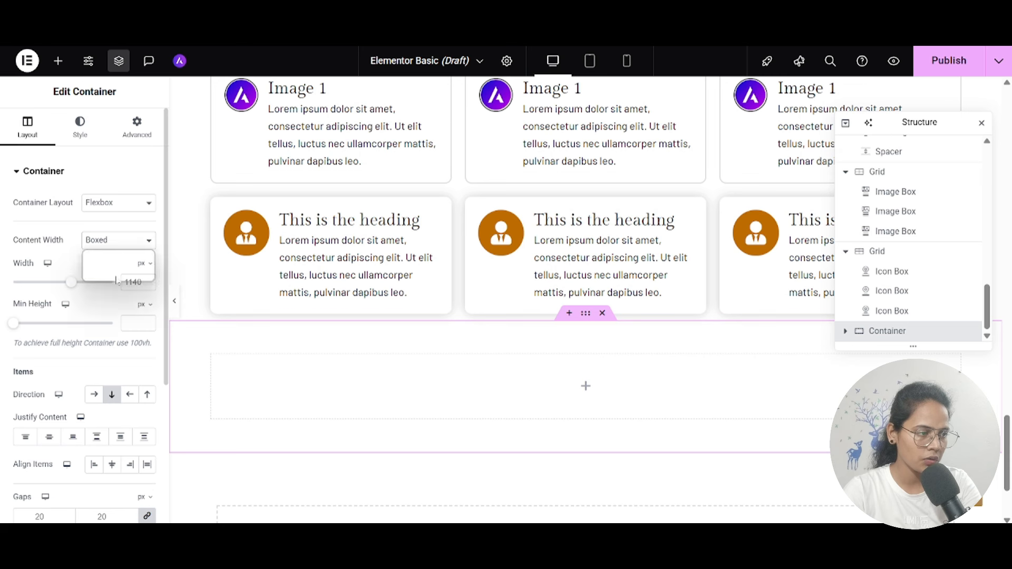
{"action": "left_click", "coordinate": [115, 273]}
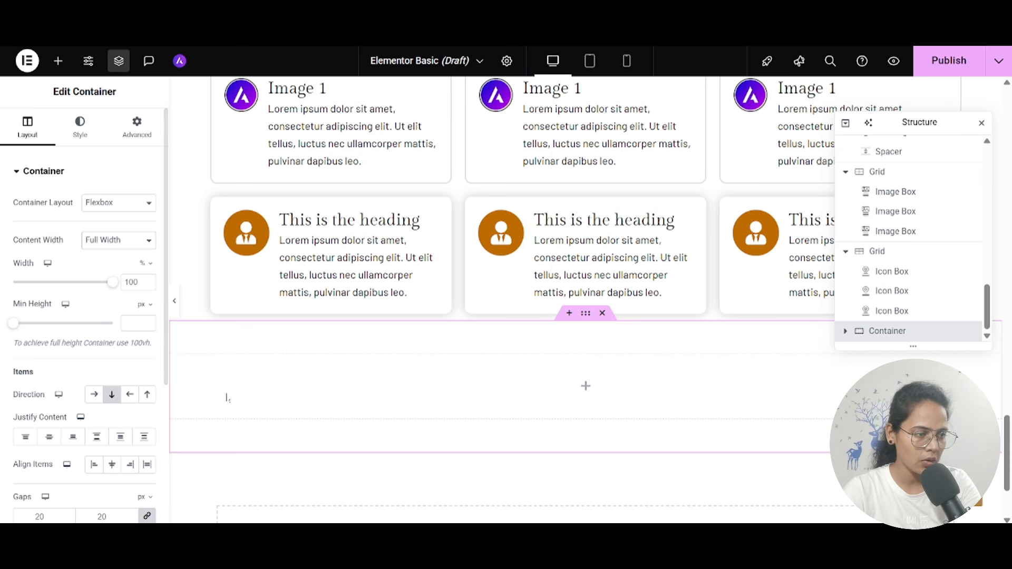
Step: Add an Image Carousel widget to the full-width container below the icon boxes
{"action": "left_click", "coordinate": [586, 386]}
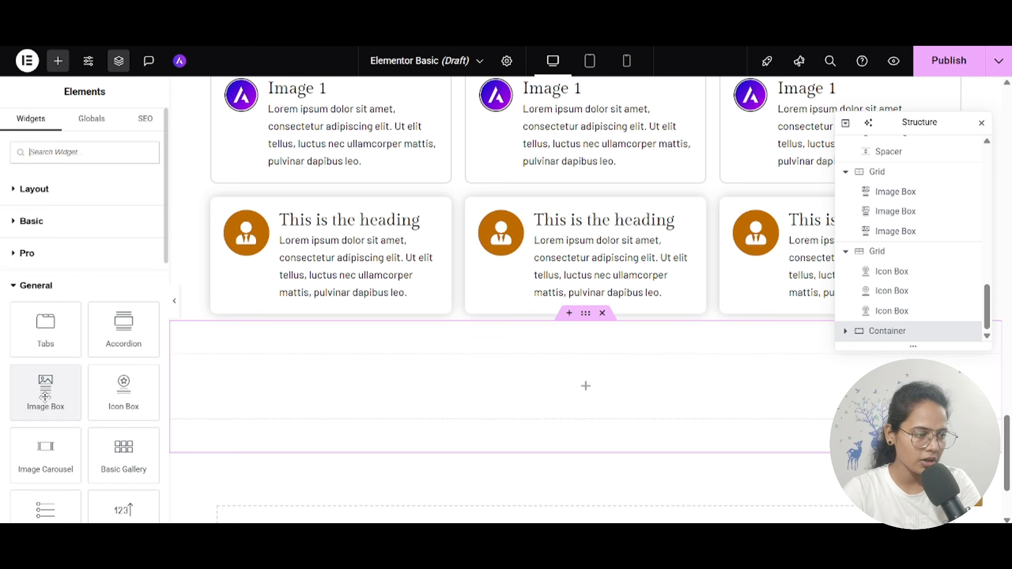
{"action": "left_click_drag", "start_coordinate": [48, 447], "coordinate": [452, 366]}
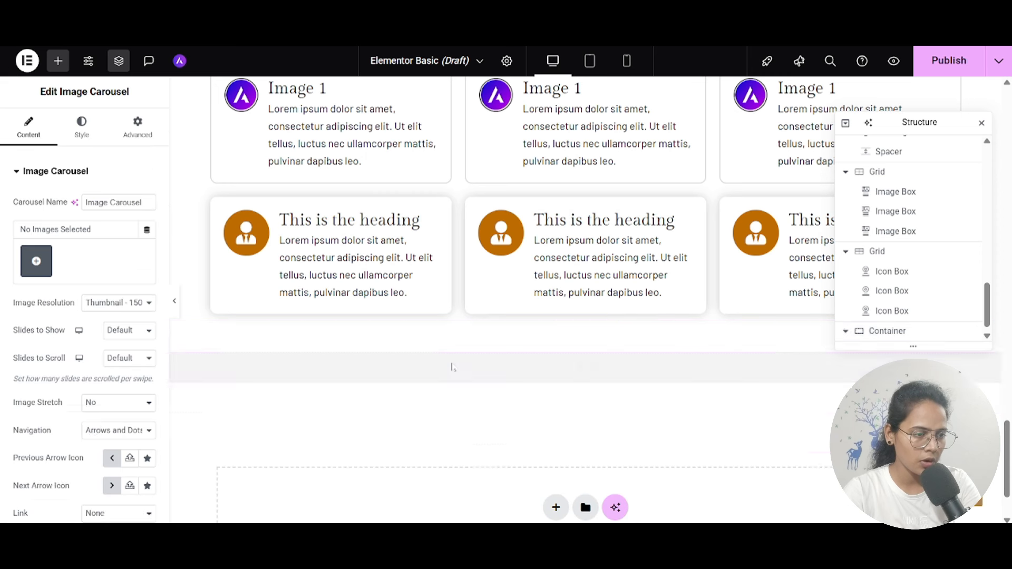
Step: Fill the carousel with eleven hotel room photos from the media library, starting with the consecutive bedroom images, and insert the gallery
{"action": "left_click", "coordinate": [36, 262]}
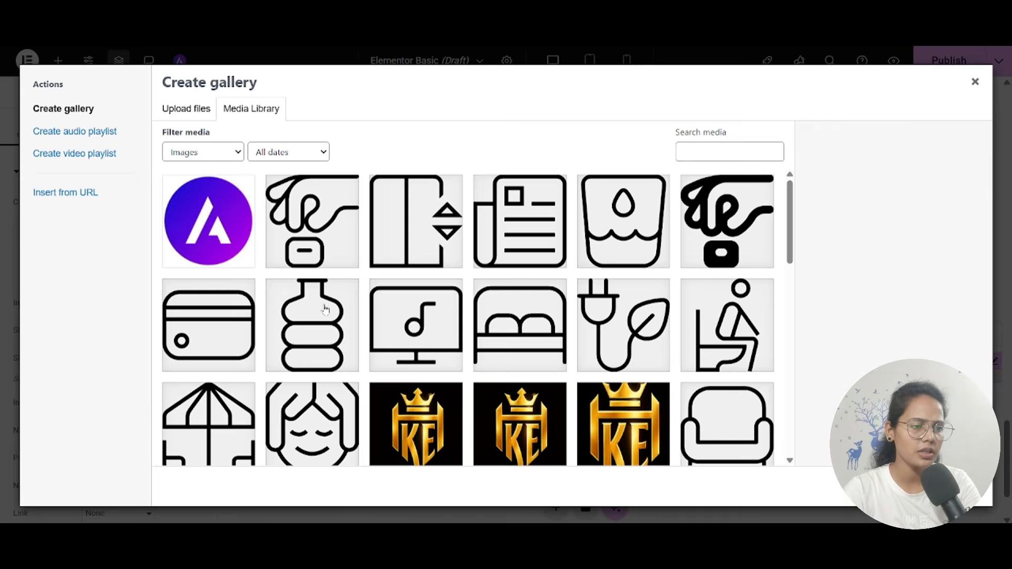
{"action": "scroll", "coordinate": [538, 366], "scroll_direction": "down", "scroll_amount": 8}
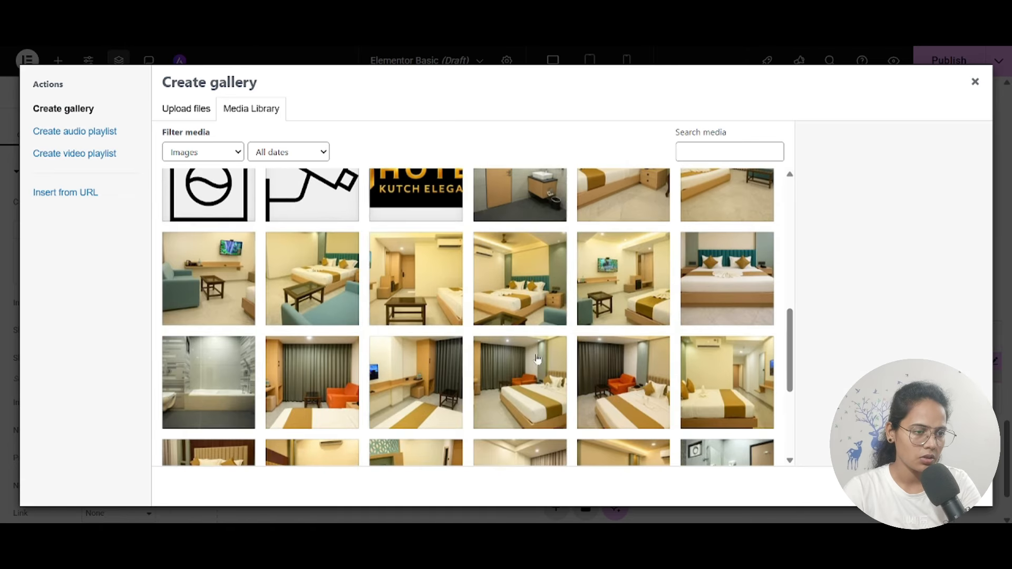
{"action": "left_click", "coordinate": [612, 190]}
{"action": "left_click", "coordinate": [728, 195]}
{"action": "left_click", "coordinate": [208, 279]}
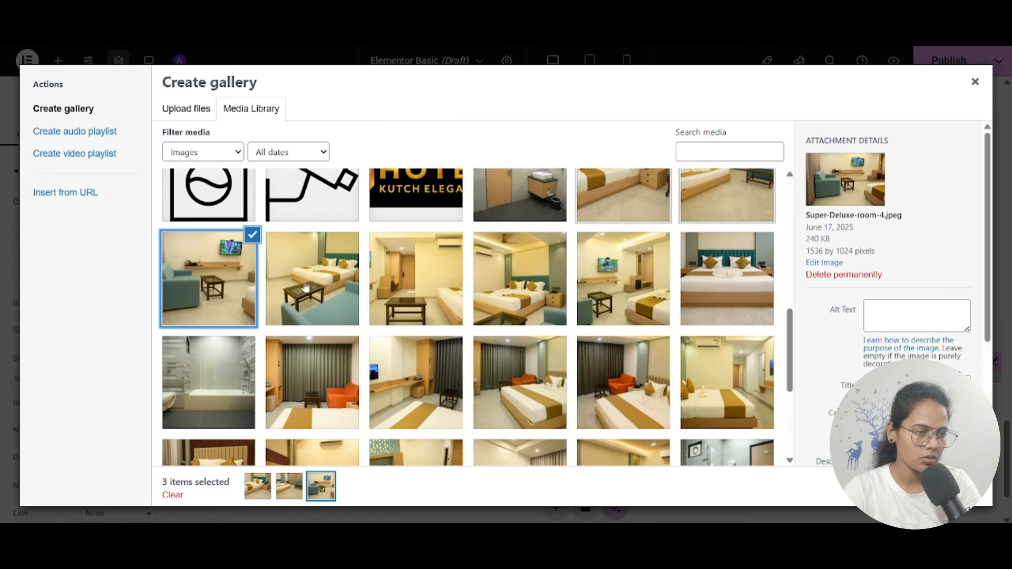
{"action": "left_click", "coordinate": [312, 279]}
{"action": "left_click", "coordinate": [409, 287]}
{"action": "left_click", "coordinate": [520, 279]}
{"action": "left_click", "coordinate": [624, 279]}
{"action": "left_click", "coordinate": [727, 279]}
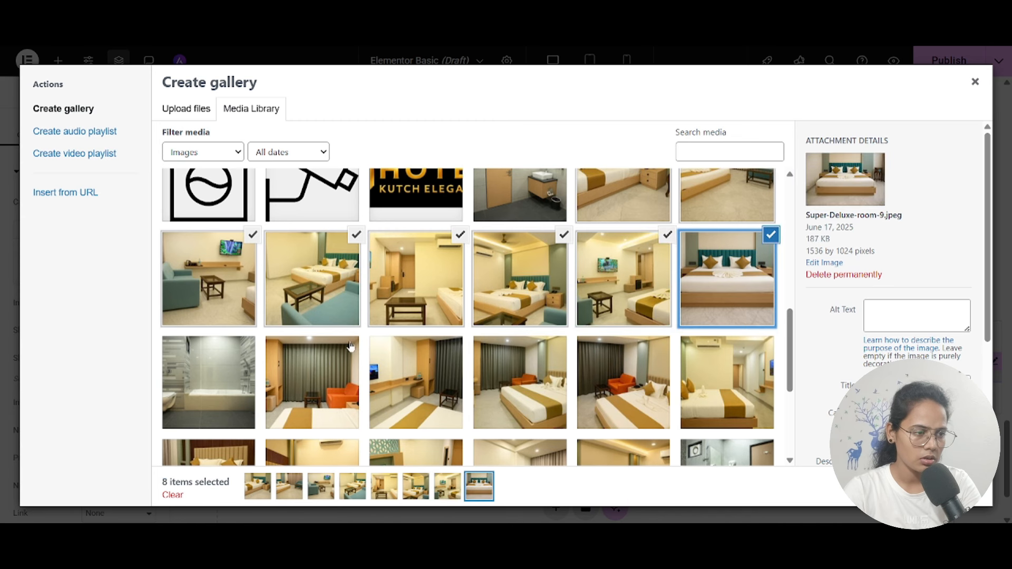
{"action": "left_click", "coordinate": [245, 362]}
{"action": "left_click", "coordinate": [338, 380]}
{"action": "left_click", "coordinate": [459, 403]}
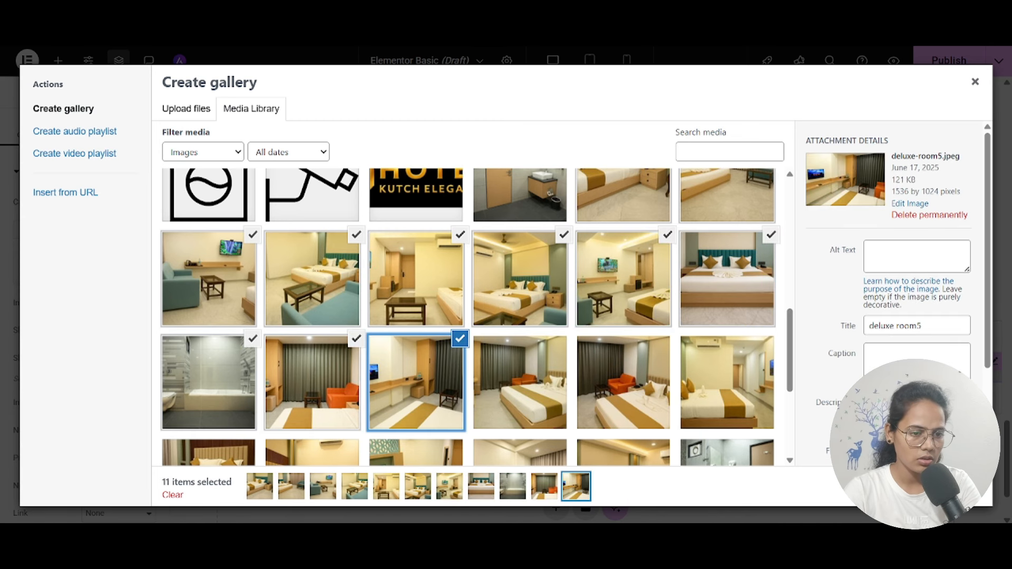
{"action": "left_click", "coordinate": [936, 486]}
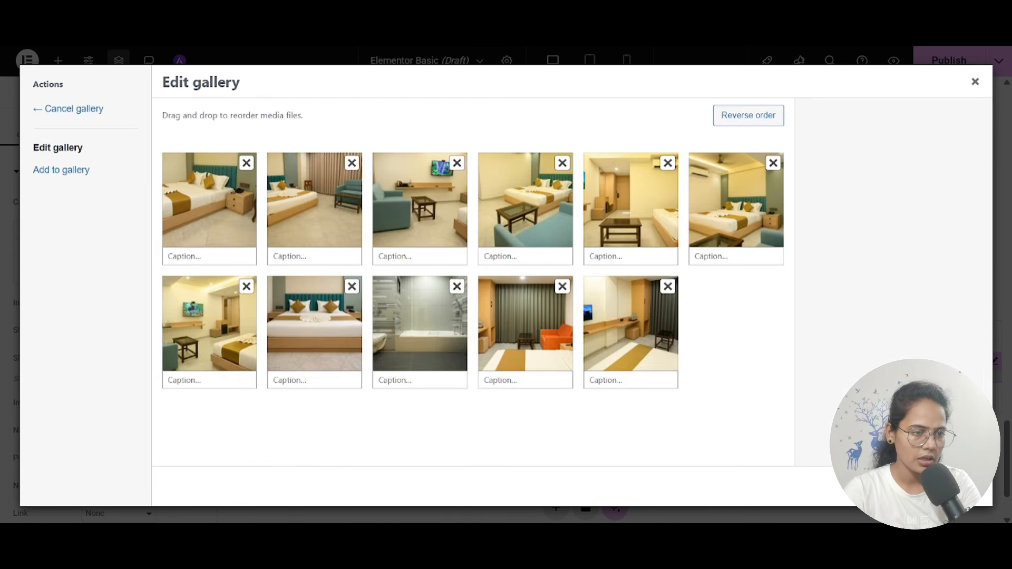
{"action": "left_click", "coordinate": [941, 486]}
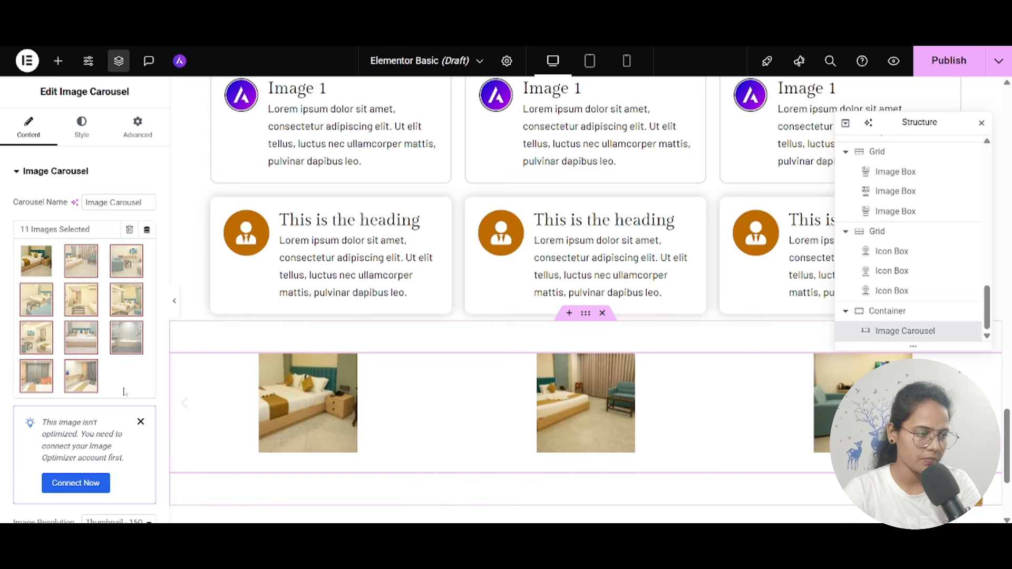
Step: Set the carousel's image resolution to Full and its slides to show to 3
{"action": "scroll", "coordinate": [138, 366], "scroll_direction": "down", "scroll_amount": 7}
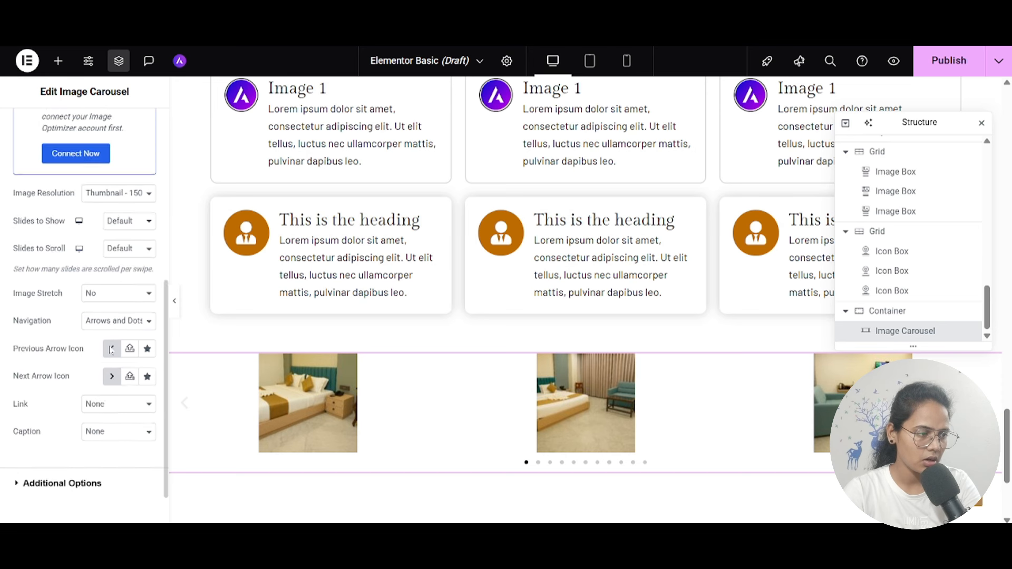
{"action": "left_click", "coordinate": [108, 141]}
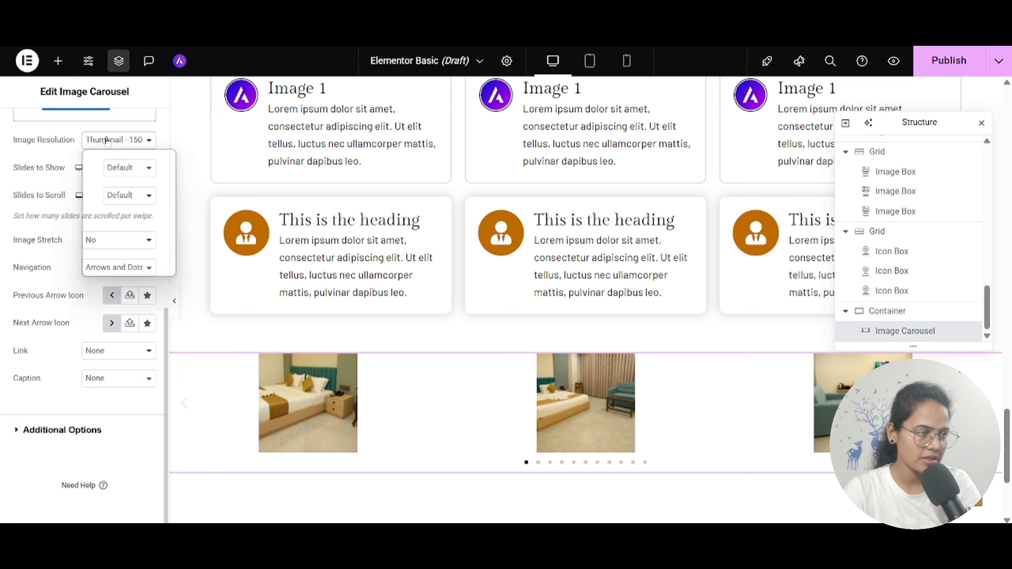
{"action": "left_click", "coordinate": [115, 255]}
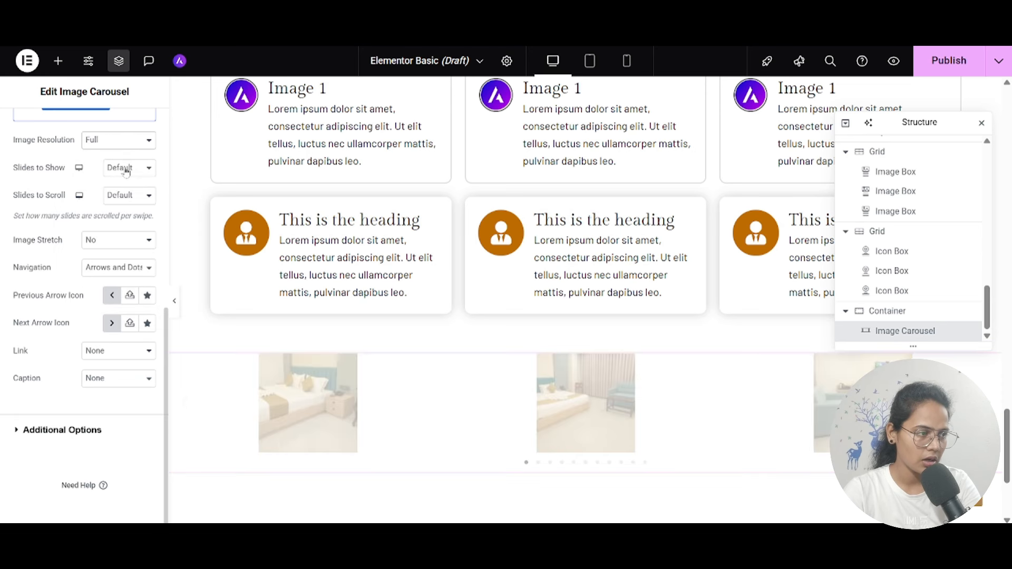
{"action": "left_click", "coordinate": [127, 168]}
{"action": "left_click", "coordinate": [127, 186]}
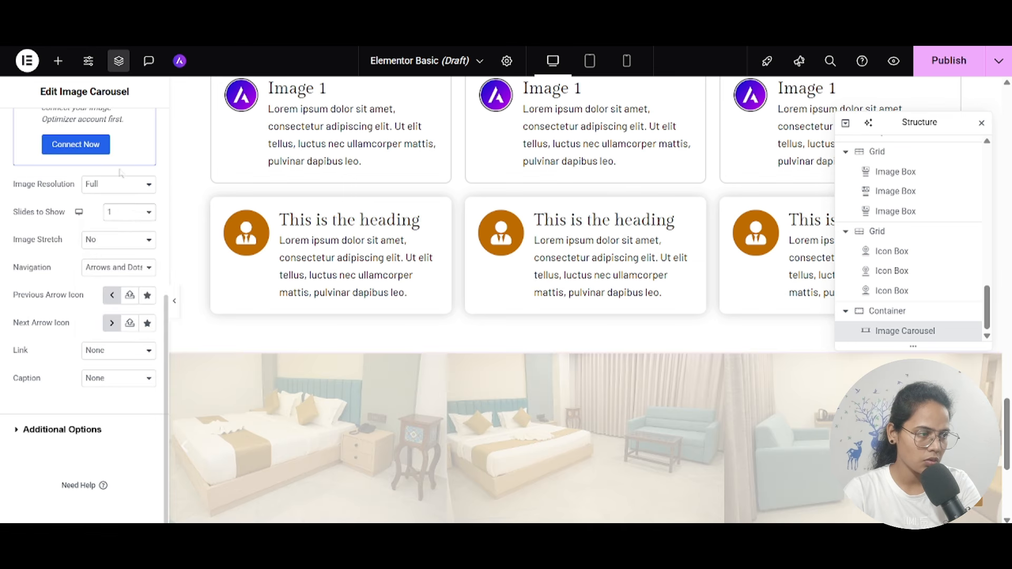
{"action": "left_click", "coordinate": [126, 212]}
{"action": "left_click", "coordinate": [111, 267]}
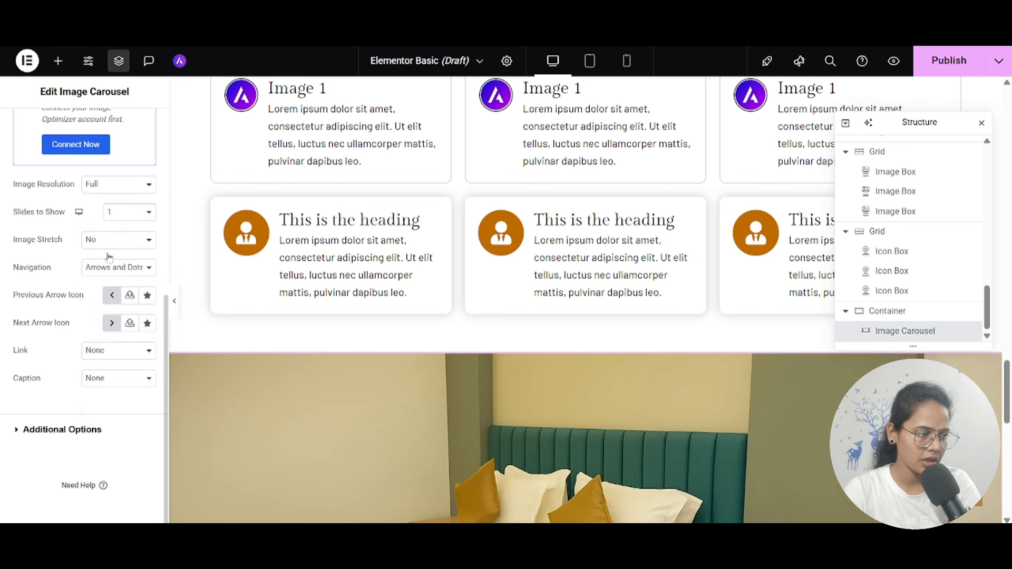
Step: Set the carousel's slides to scroll to 1 and its image stretch to Yes
{"action": "left_click", "coordinate": [109, 241]}
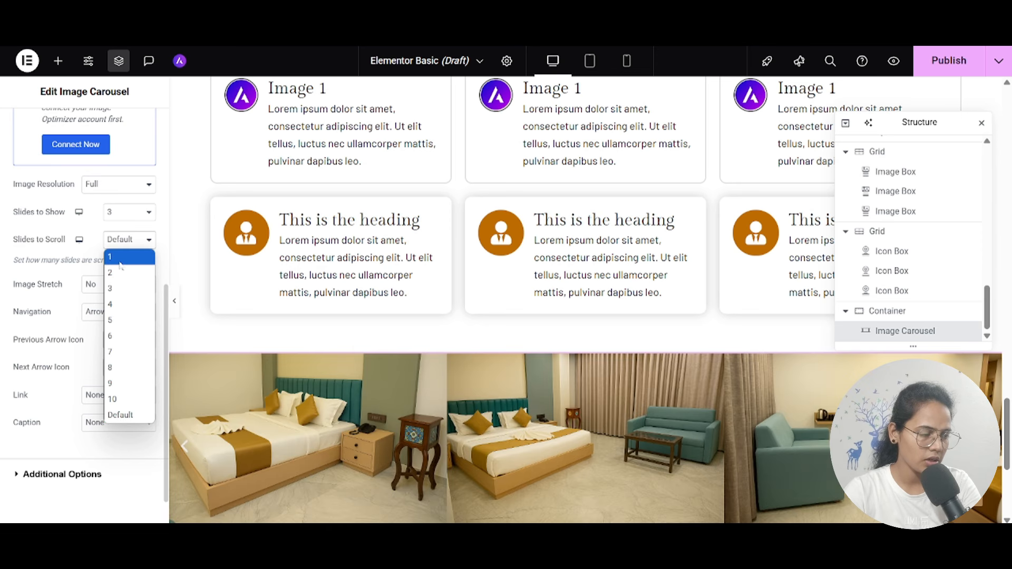
{"action": "left_click", "coordinate": [125, 257]}
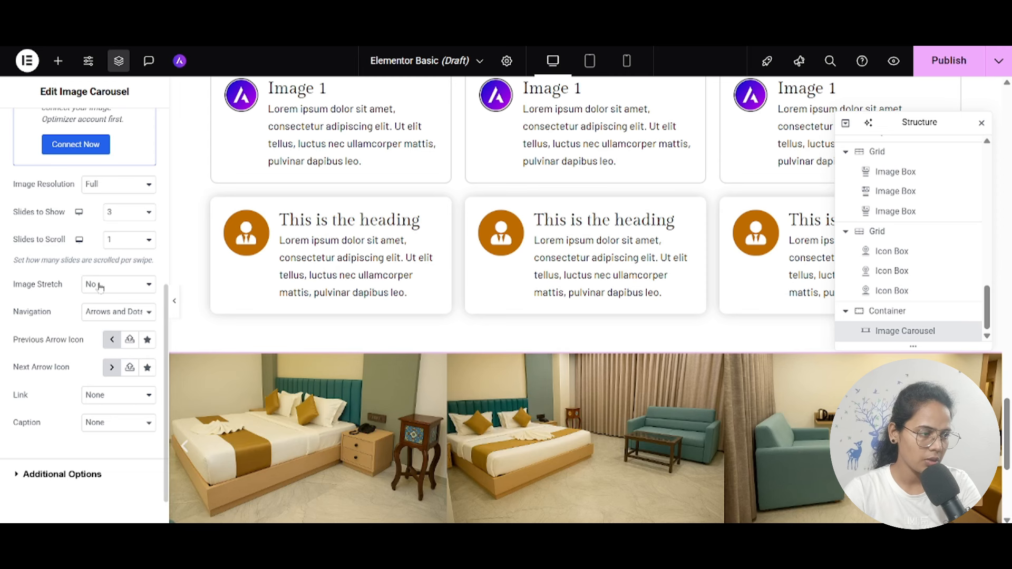
{"action": "left_click", "coordinate": [99, 286]}
{"action": "left_click", "coordinate": [103, 318]}
Step: Limit the carousel's navigation to Arrows and use the circled chevron icons for the previous and next arrows
{"action": "scroll", "coordinate": [334, 323], "scroll_direction": "down", "scroll_amount": 2}
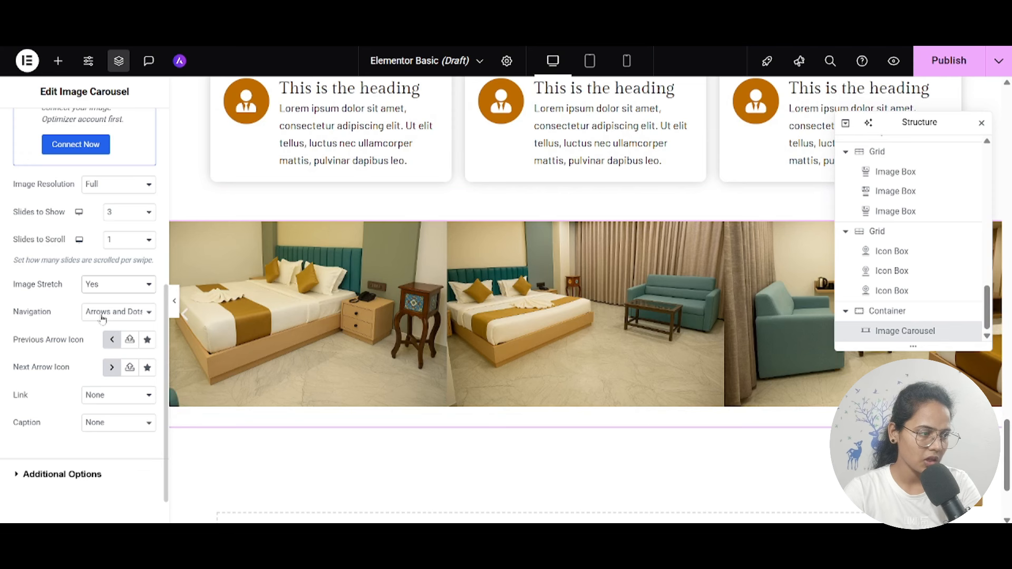
{"action": "left_click", "coordinate": [103, 319]}
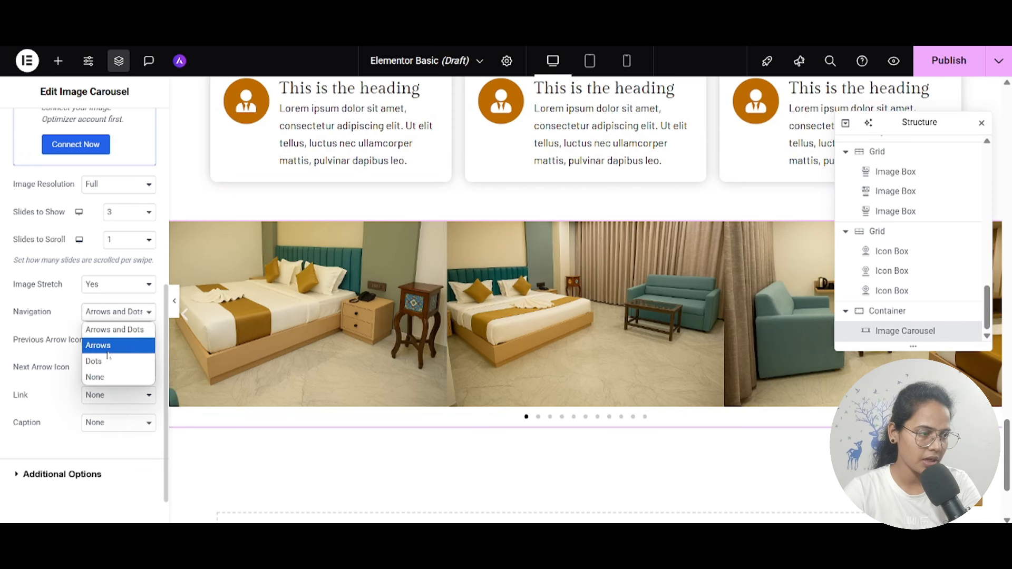
{"action": "left_click", "coordinate": [108, 350]}
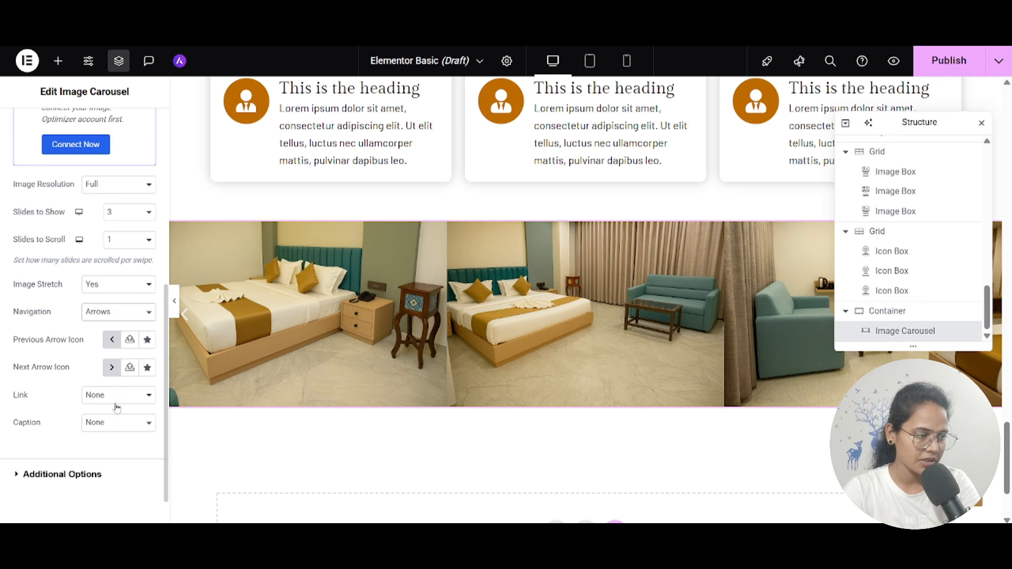
{"action": "left_click", "coordinate": [149, 341]}
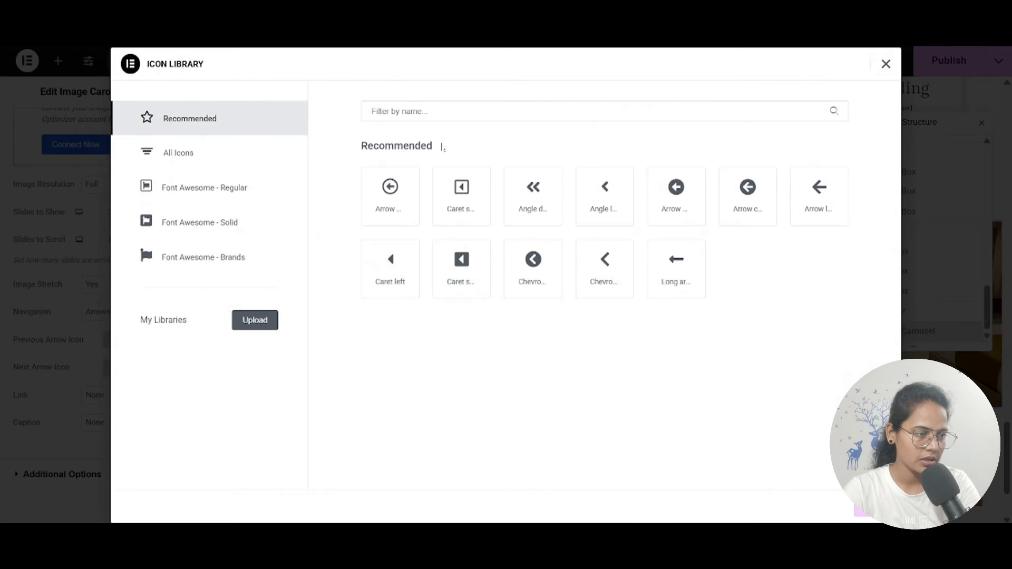
{"action": "left_click", "coordinate": [533, 266]}
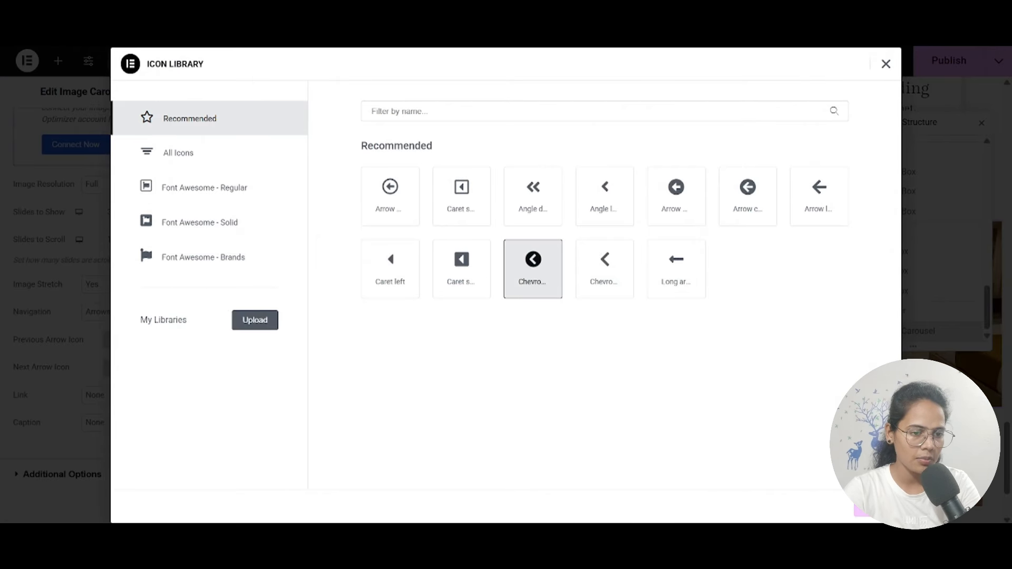
{"action": "left_click", "coordinate": [873, 507]}
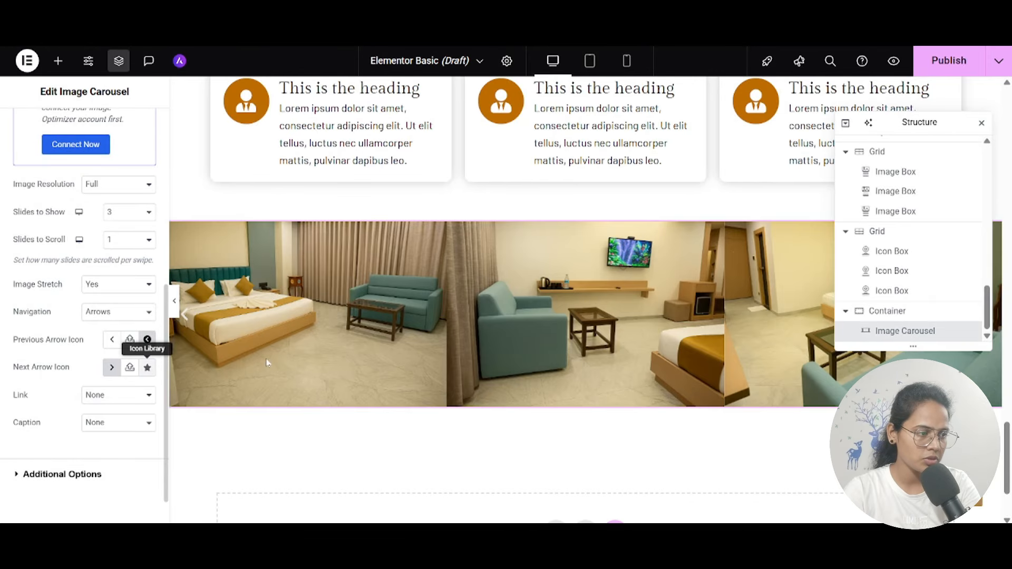
{"action": "left_click", "coordinate": [147, 367]}
{"action": "left_click", "coordinate": [542, 293]}
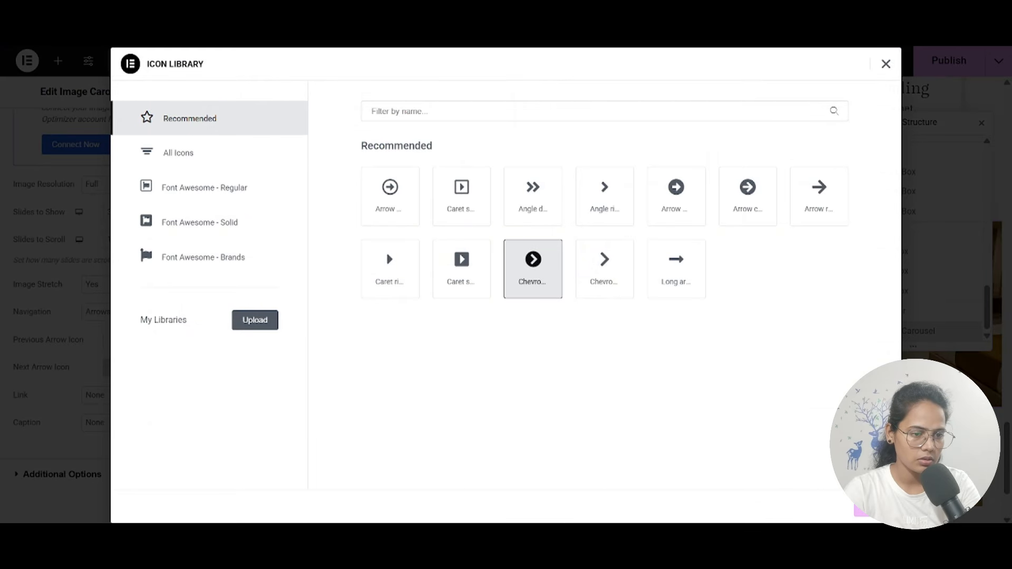
{"action": "left_click", "coordinate": [872, 507]}
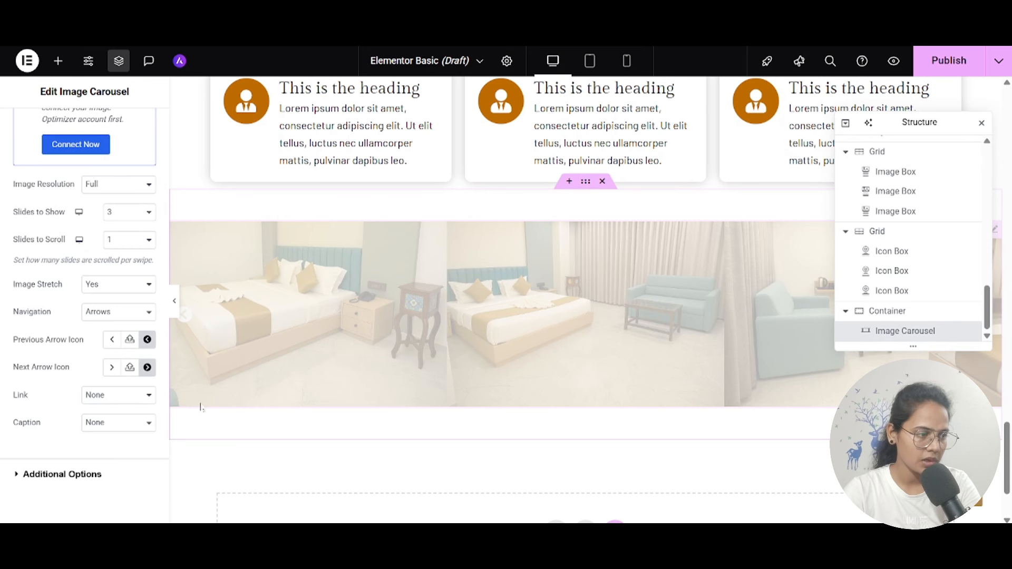
Step: Turn off Pause on Hover and Pause on Interaction in the carousel's additional options
{"action": "left_click", "coordinate": [62, 474]}
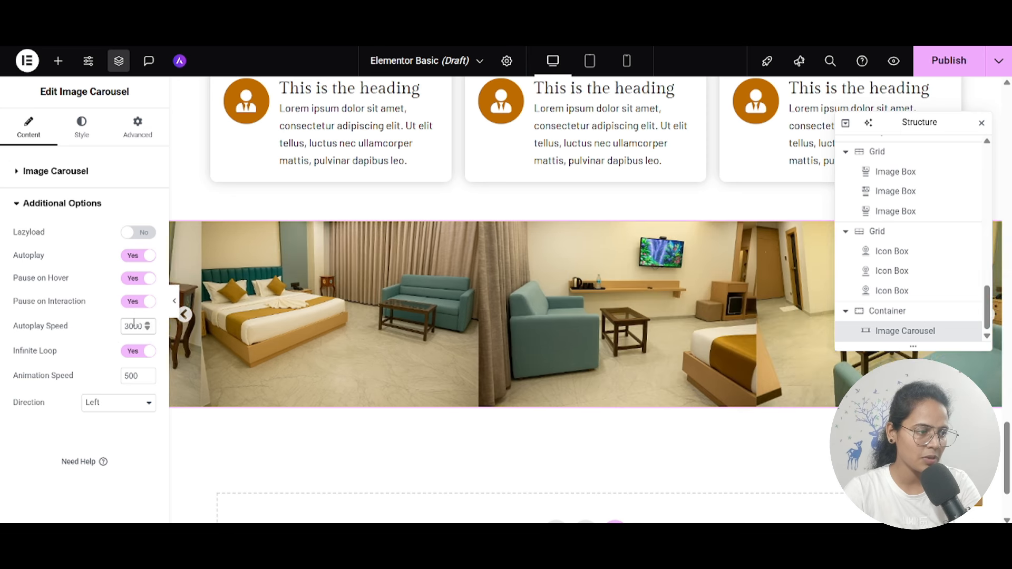
{"action": "left_click", "coordinate": [131, 285]}
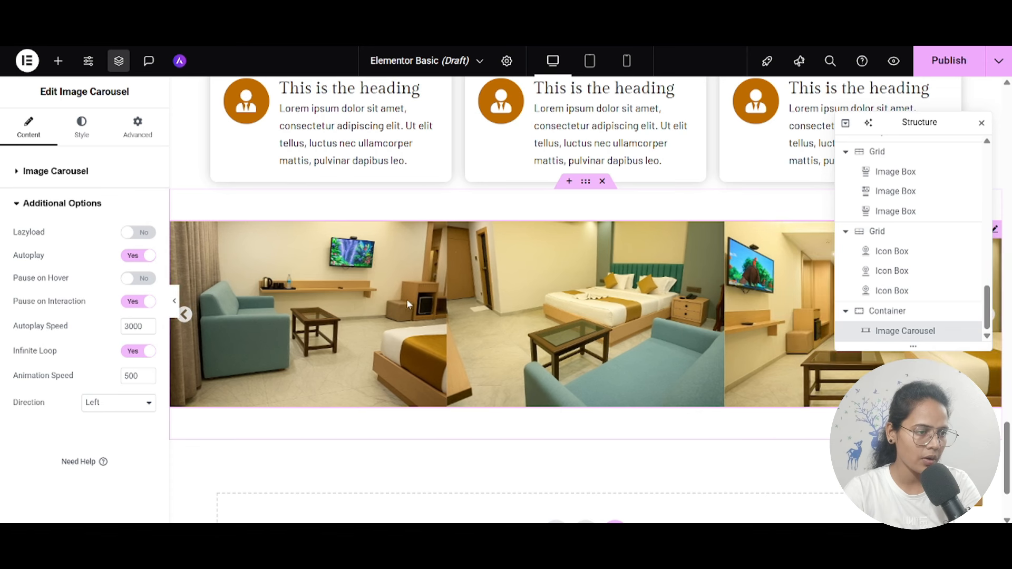
{"action": "left_click", "coordinate": [138, 303]}
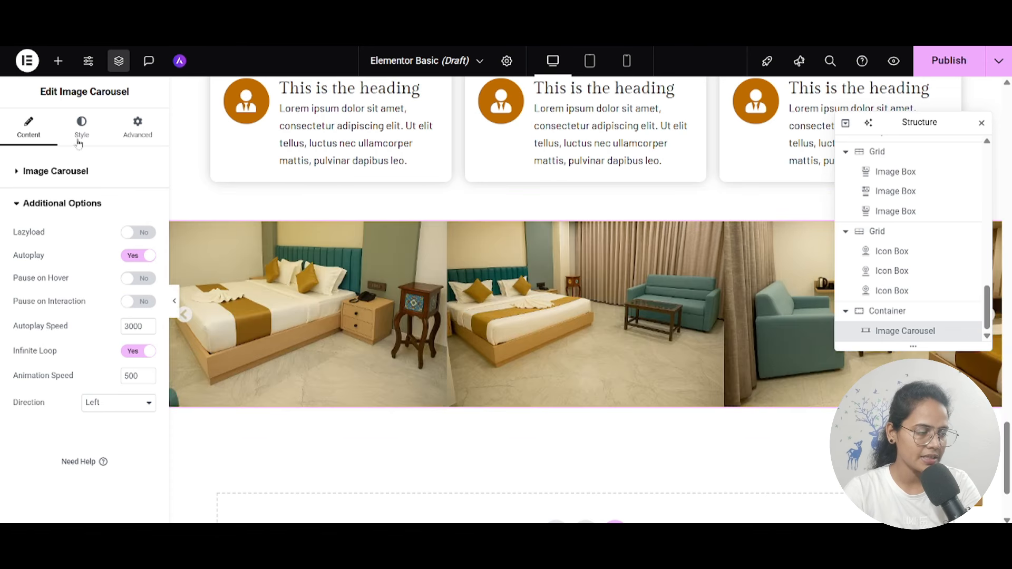
Step: Give the carousel images a linked border radius of 5 px on all corners
{"action": "left_click", "coordinate": [78, 141]}
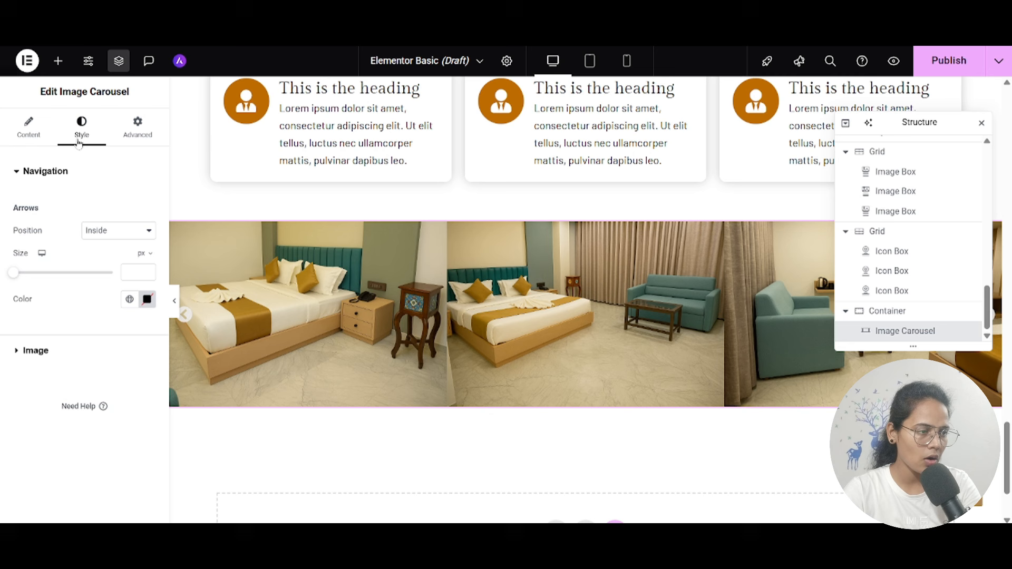
{"action": "left_click", "coordinate": [35, 351]}
{"action": "left_click", "coordinate": [54, 332]}
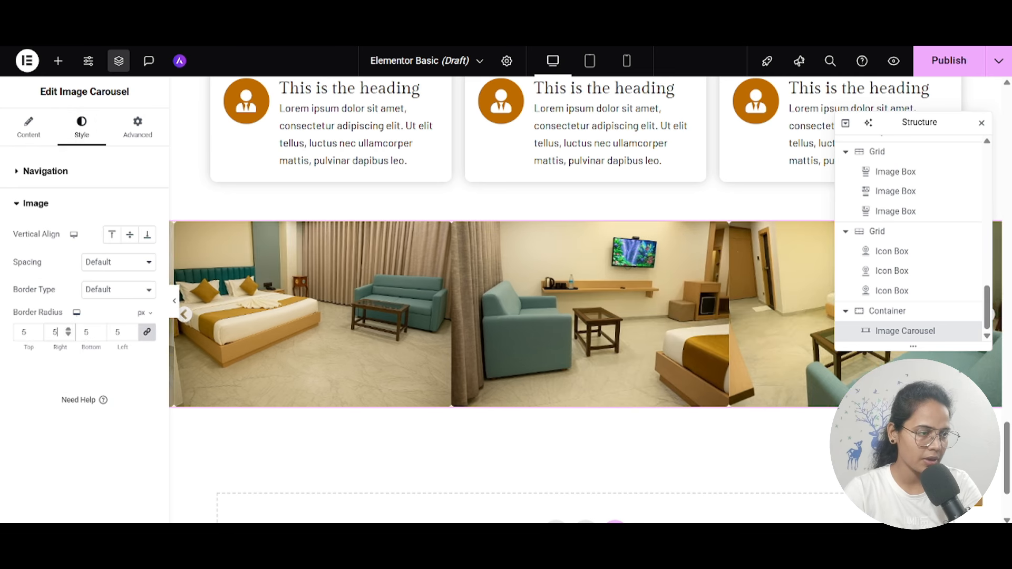
{"action": "type", "text": "5"}
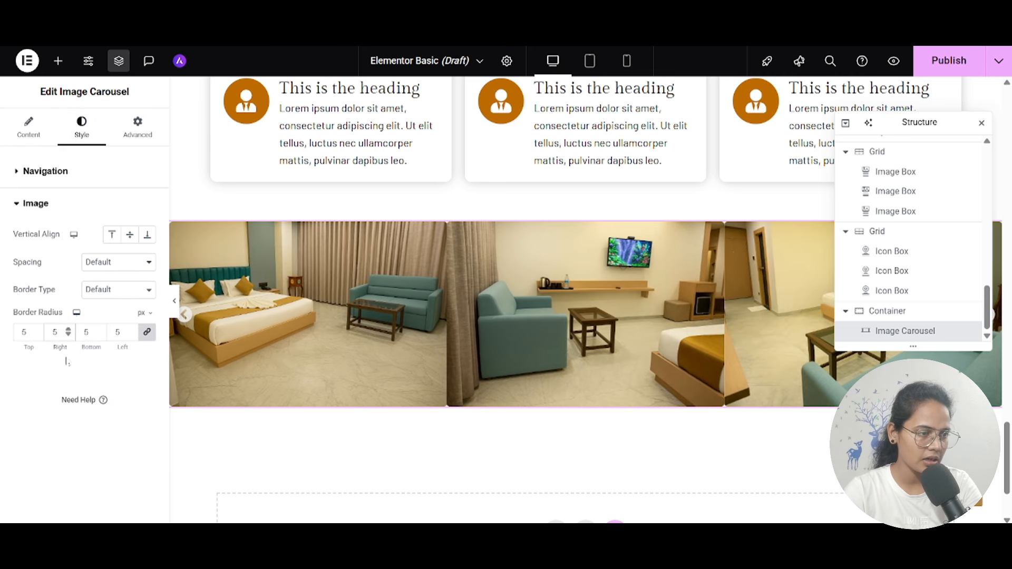
Step: Adjust the size of the carousel's navigation arrows and set the image spacing to Custom with a value of 20
{"action": "left_click", "coordinate": [61, 182]}
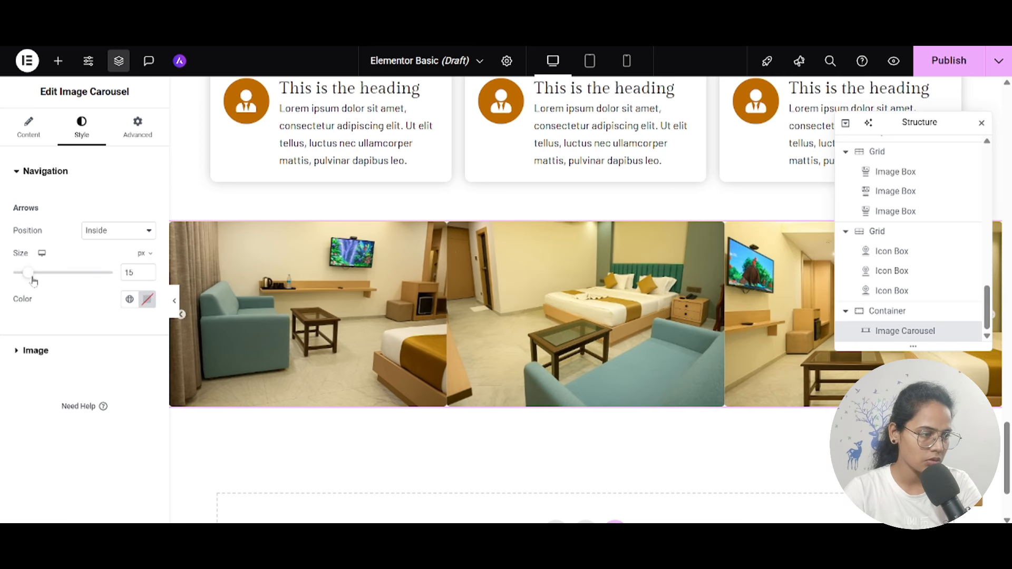
{"action": "left_click", "coordinate": [33, 350]}
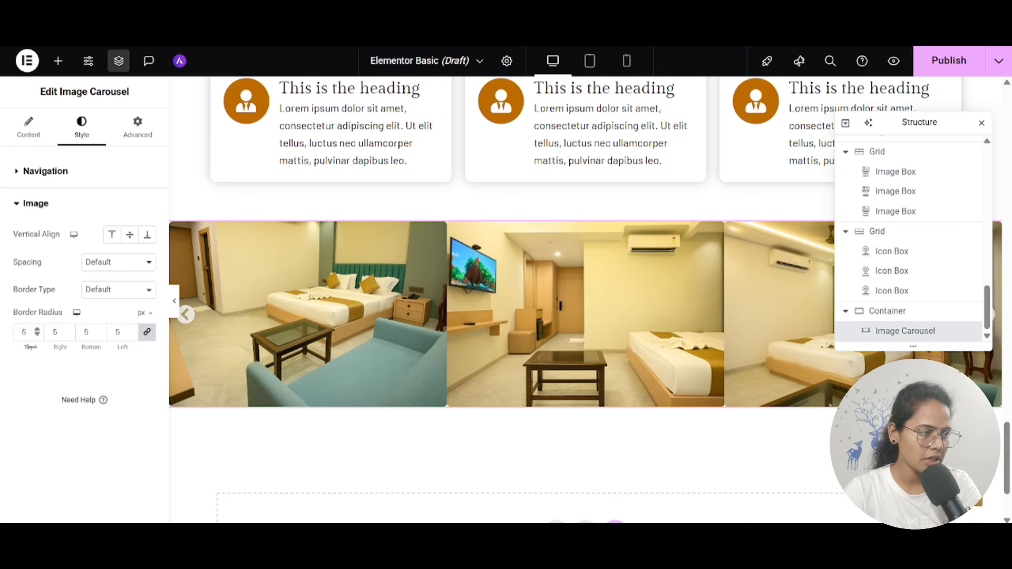
{"action": "left_click", "coordinate": [117, 266]}
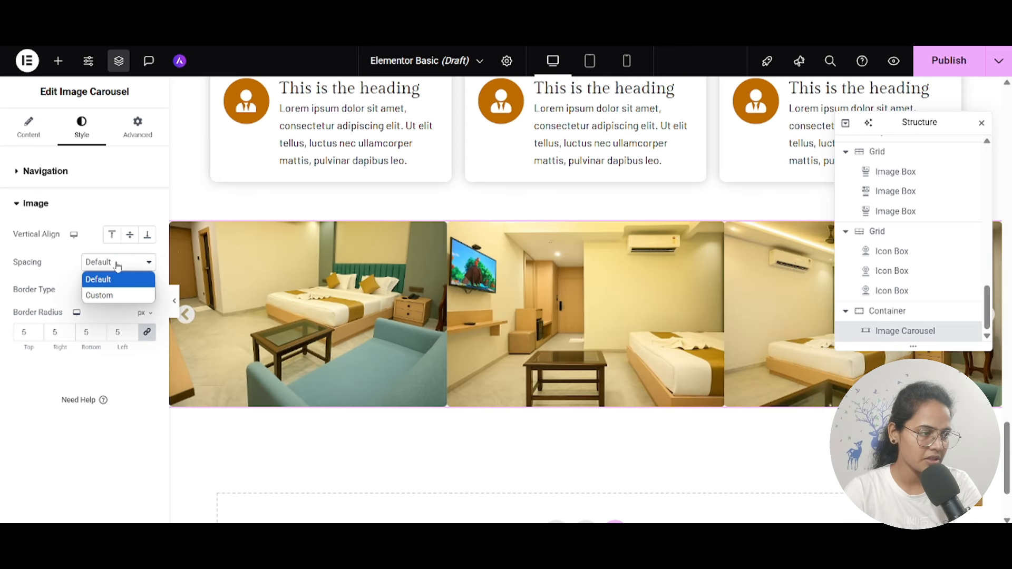
{"action": "left_click", "coordinate": [114, 294]}
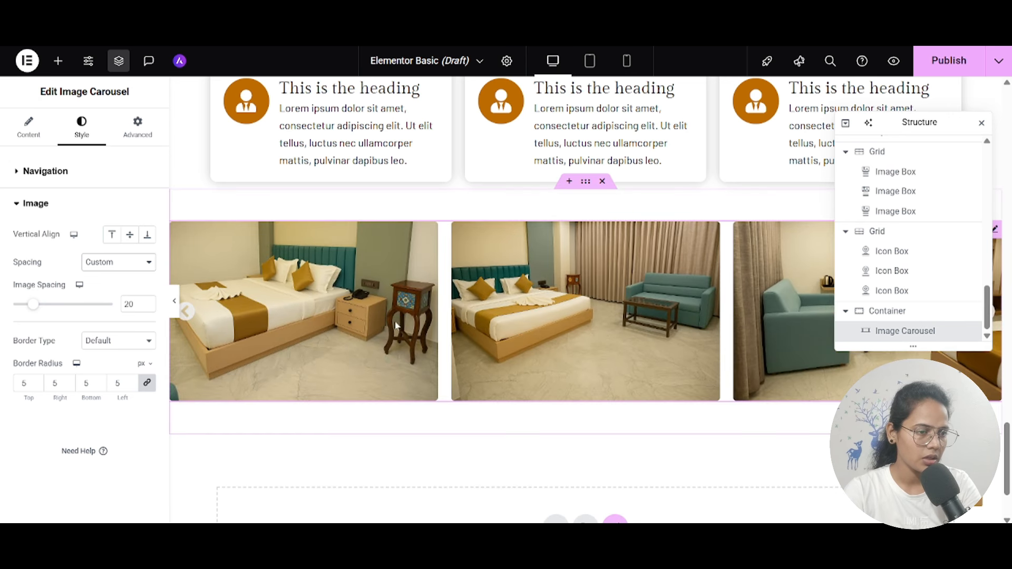
{"action": "left_click", "coordinate": [175, 310]}
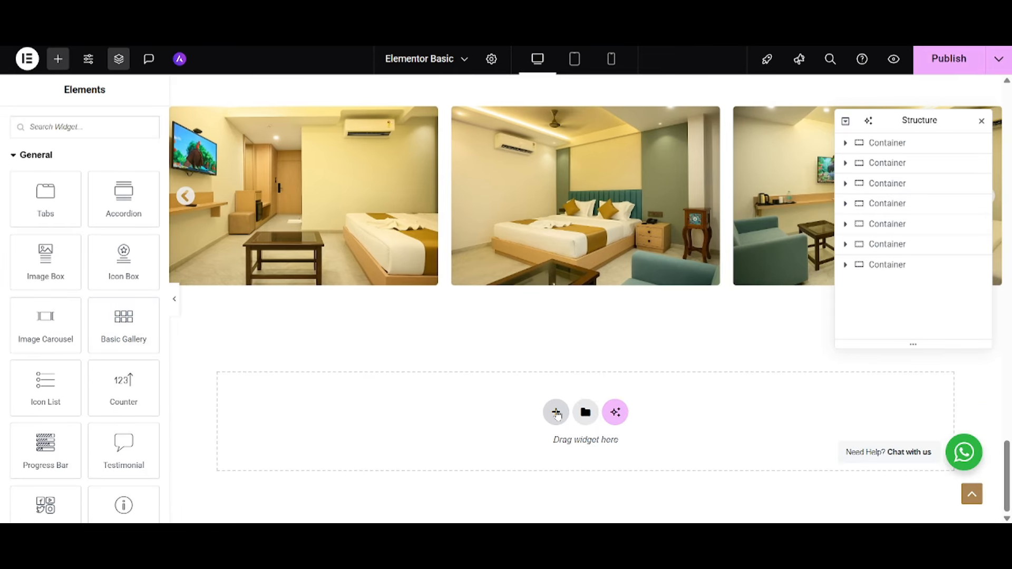
Step: Add a single-column container below the image carousel and place a Basic Gallery widget in it
{"action": "left_click", "coordinate": [555, 412]}
{"action": "left_click", "coordinate": [526, 451]}
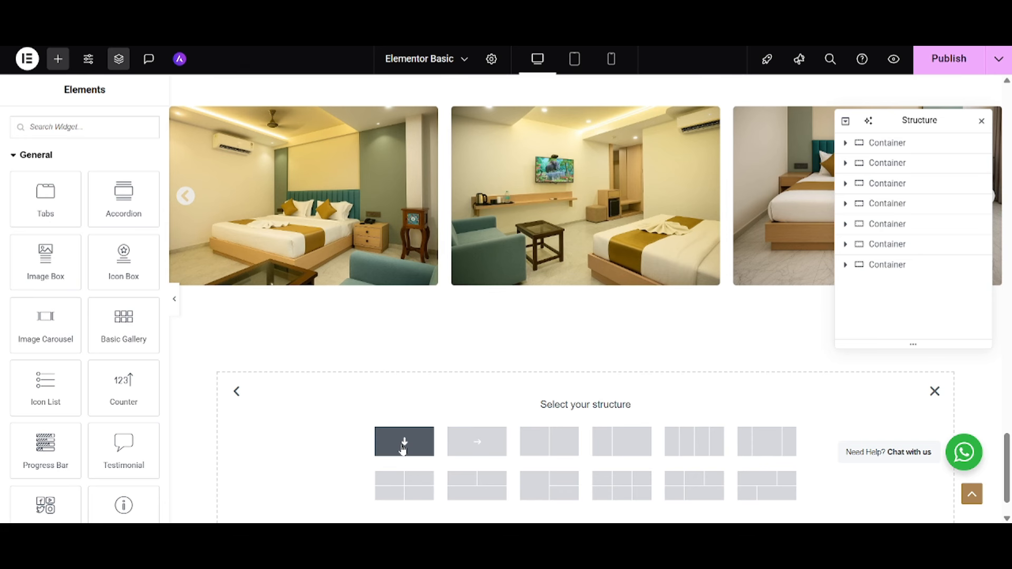
{"action": "left_click", "coordinate": [404, 447]}
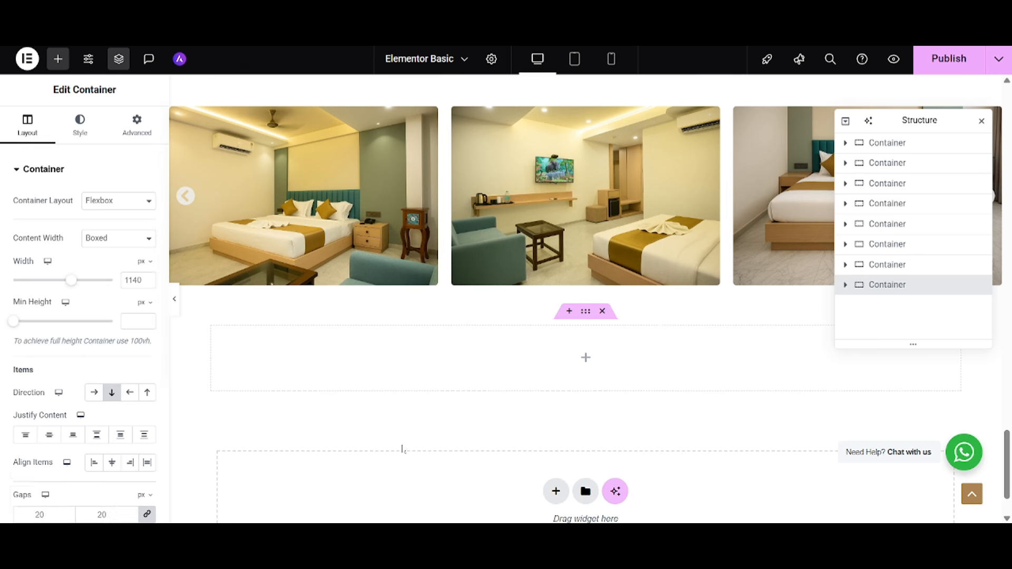
{"action": "left_click", "coordinate": [586, 361]}
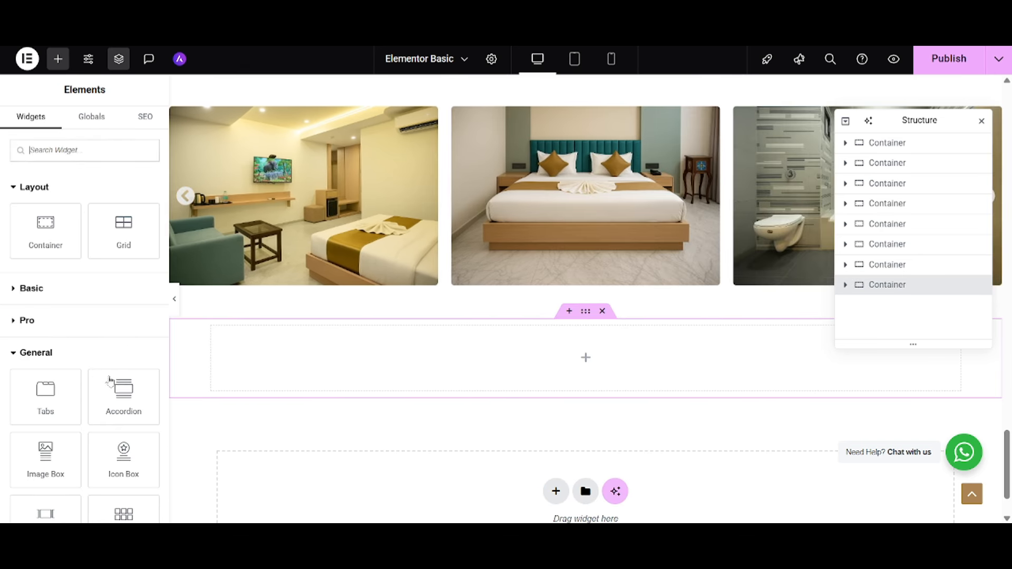
{"action": "scroll", "coordinate": [123, 216], "scroll_direction": "down", "scroll_amount": 3}
{"action": "left_click_drag", "start_coordinate": [123, 316], "coordinate": [327, 353]}
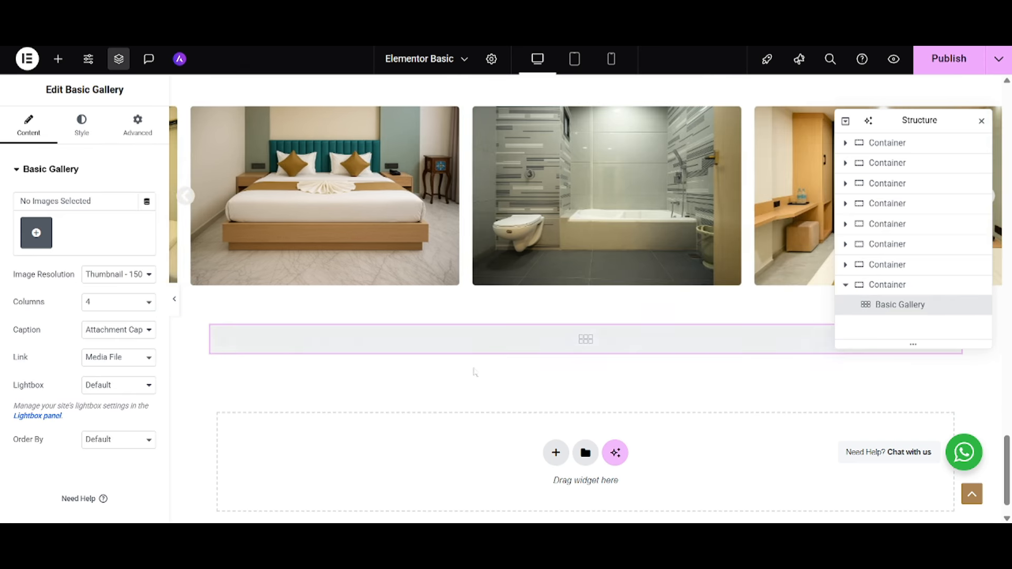
Step: Select the five adjacent room photos from Super-Deluxe-room-7 back to Super-Deluxe-room-4 in the media library for the Basic Gallery
{"action": "left_click", "coordinate": [37, 233]}
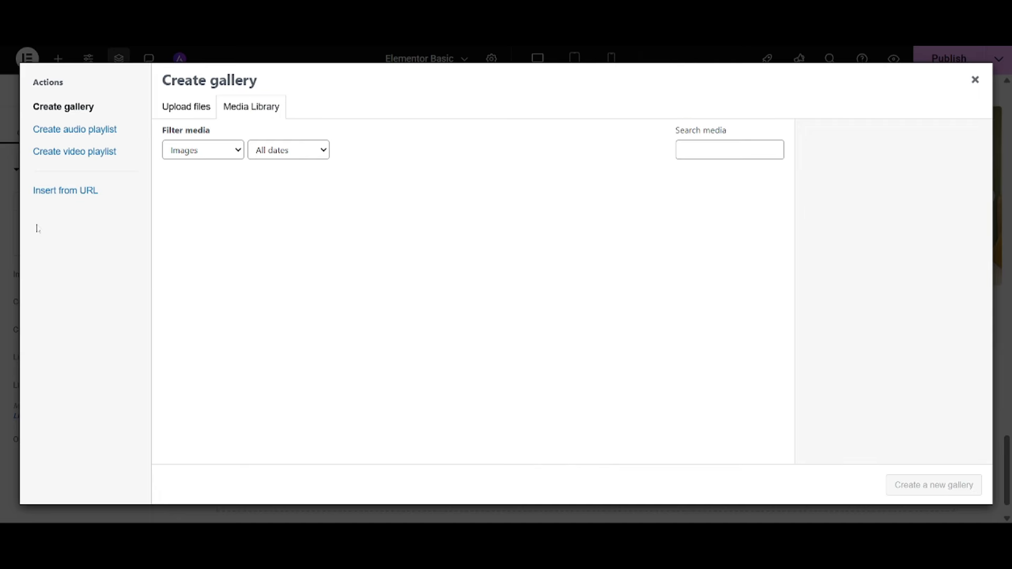
{"action": "scroll", "coordinate": [324, 295], "scroll_direction": "down", "scroll_amount": 8}
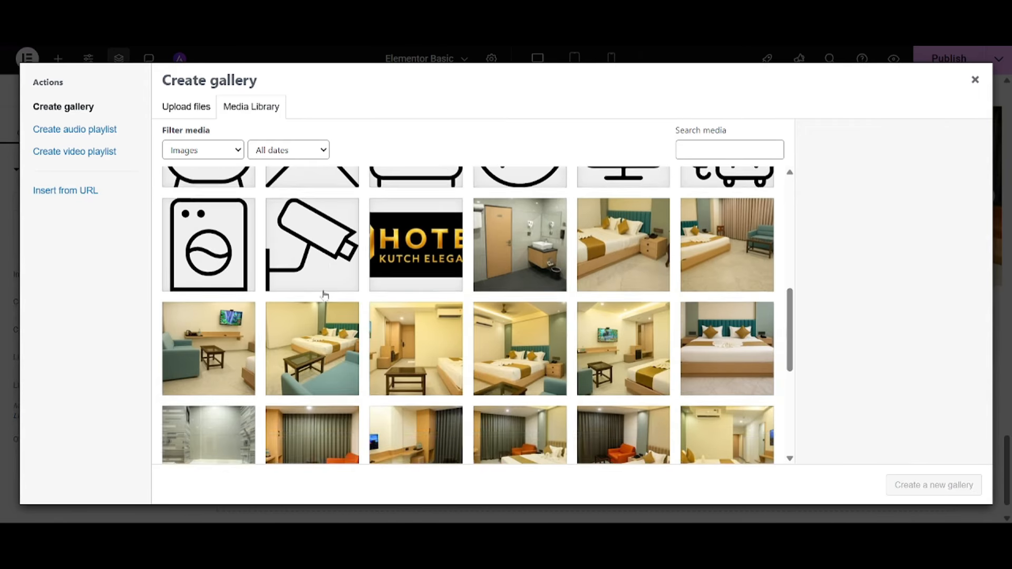
{"action": "scroll", "coordinate": [634, 248], "scroll_direction": "down", "scroll_amount": 2}
{"action": "left_click", "coordinate": [634, 248]}
{"action": "scroll", "coordinate": [580, 284], "scroll_direction": "up", "scroll_amount": 2}
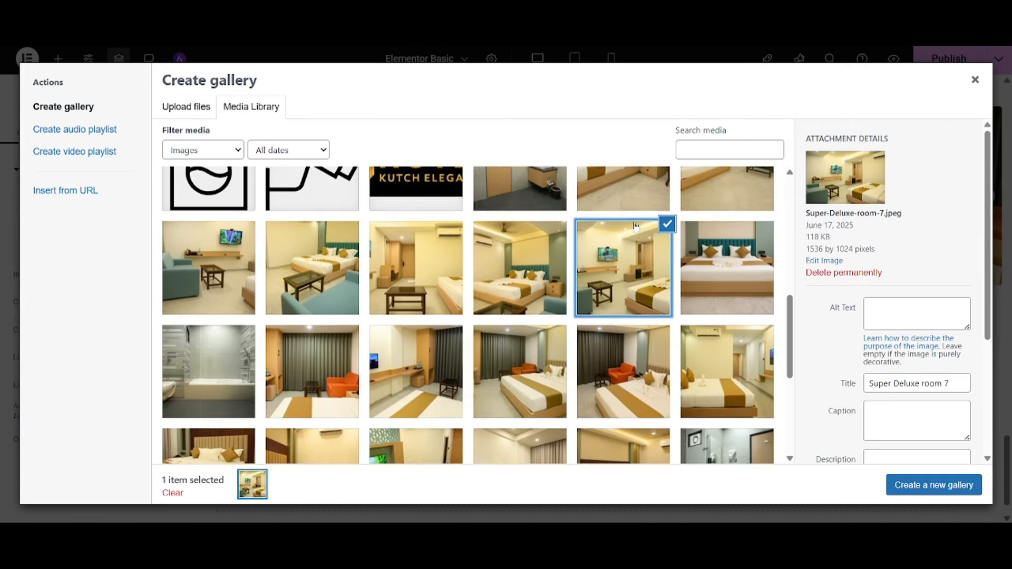
{"action": "left_click", "coordinate": [395, 336], "text": "shift"}
{"action": "left_click", "coordinate": [233, 344], "text": "shift"}
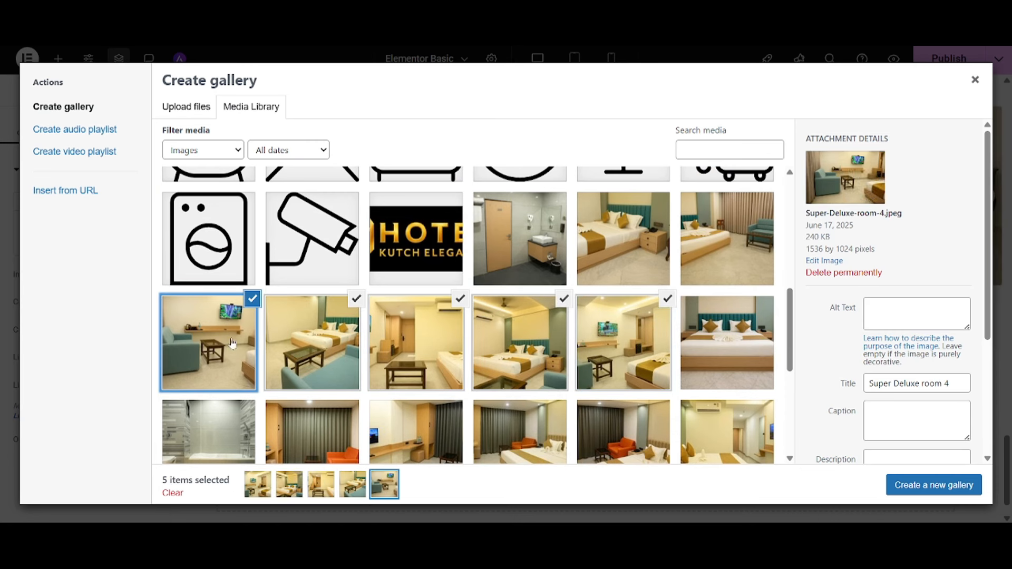
Step: Add the front-facing bed photo, the curtained blue-sofa room and three deluxe room photos to the selection, and insert the gallery
{"action": "left_click", "coordinate": [704, 351]}
{"action": "left_click", "coordinate": [715, 277]}
{"action": "left_click", "coordinate": [728, 430]}
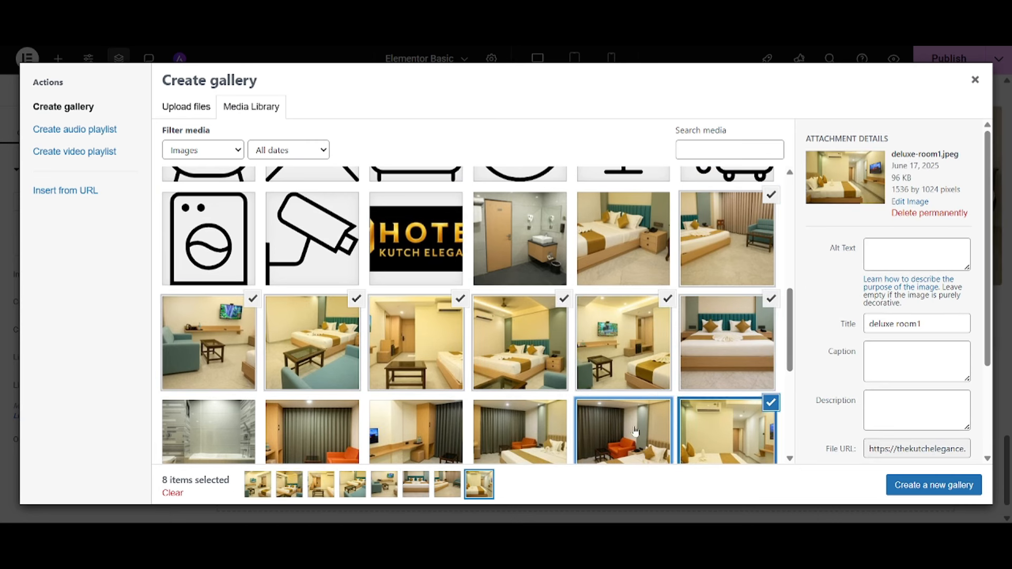
{"action": "left_click", "coordinate": [519, 429], "text": "shift"}
{"action": "left_click", "coordinate": [913, 488]}
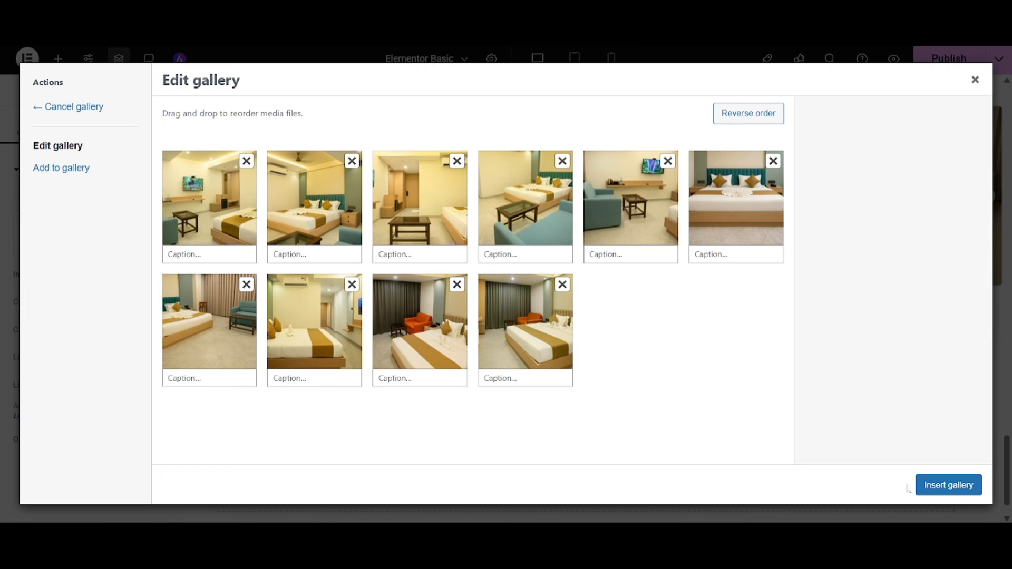
{"action": "left_click", "coordinate": [948, 484]}
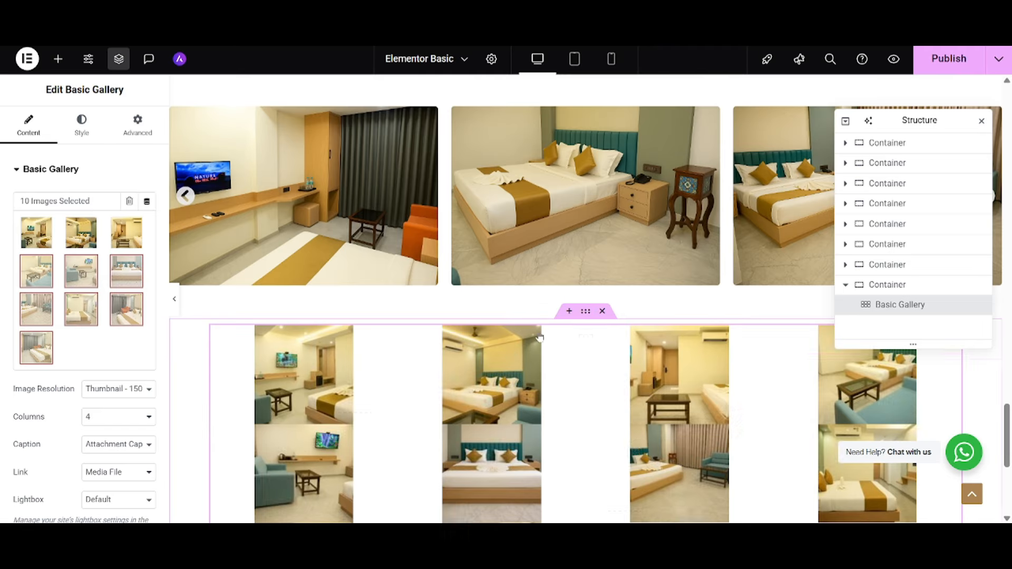
Step: Set the gallery's image resolution to Full and its layout to 3 columns
{"action": "scroll", "coordinate": [463, 337], "scroll_direction": "down", "scroll_amount": 3}
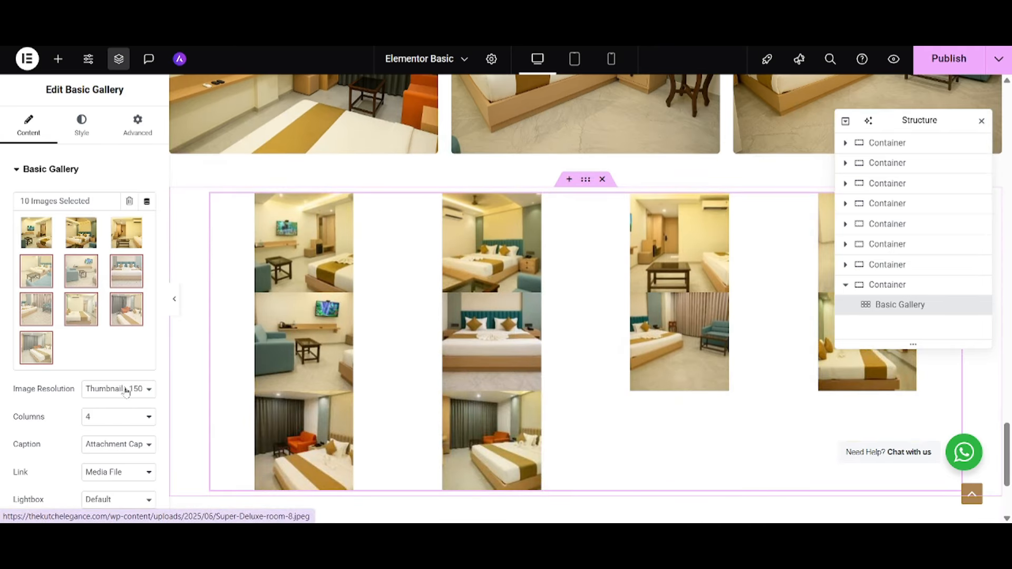
{"action": "left_click", "coordinate": [126, 391]}
{"action": "left_click", "coordinate": [120, 472]}
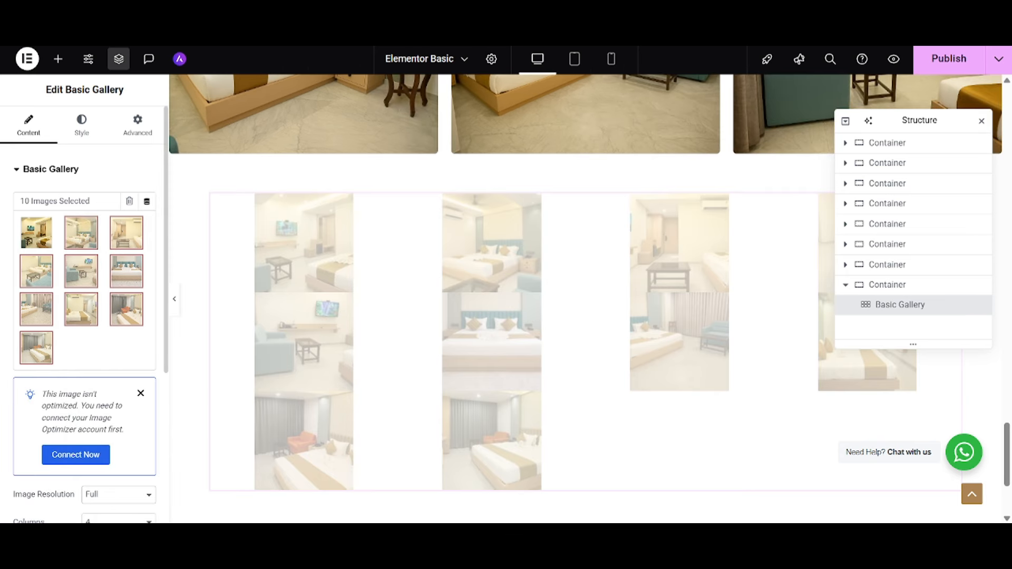
{"action": "scroll", "coordinate": [111, 400], "scroll_direction": "down", "scroll_amount": 3}
{"action": "left_click", "coordinate": [113, 390]}
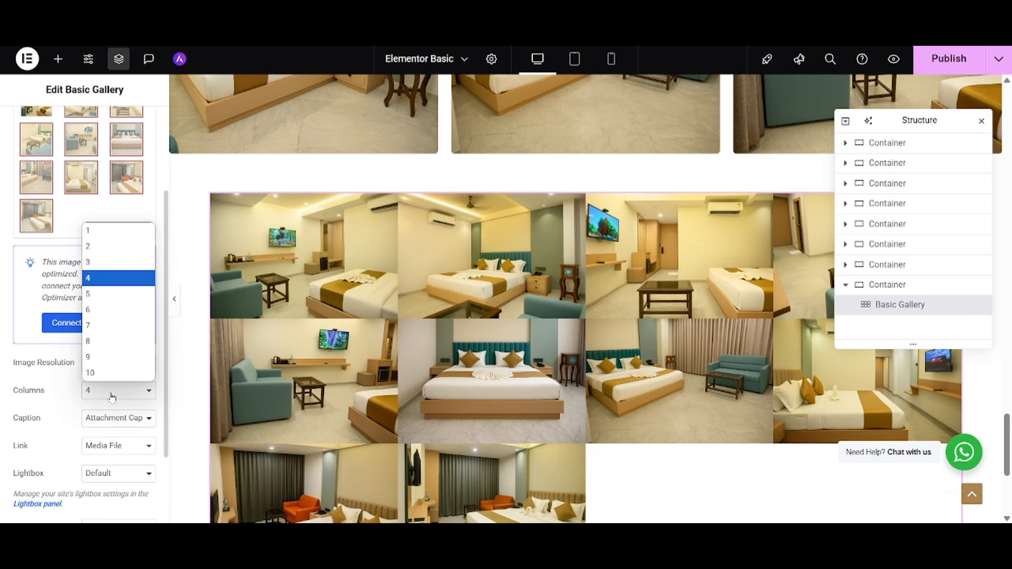
{"action": "left_click", "coordinate": [122, 271]}
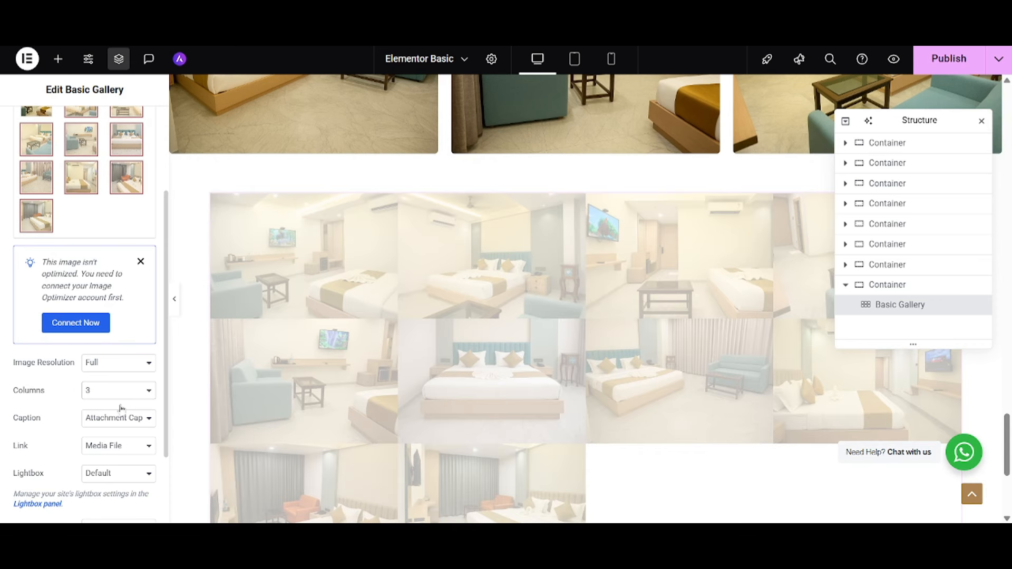
Step: Set the Basic Gallery's Lightbox option to Yes
{"action": "scroll", "coordinate": [120, 404], "scroll_direction": "down", "scroll_amount": 1}
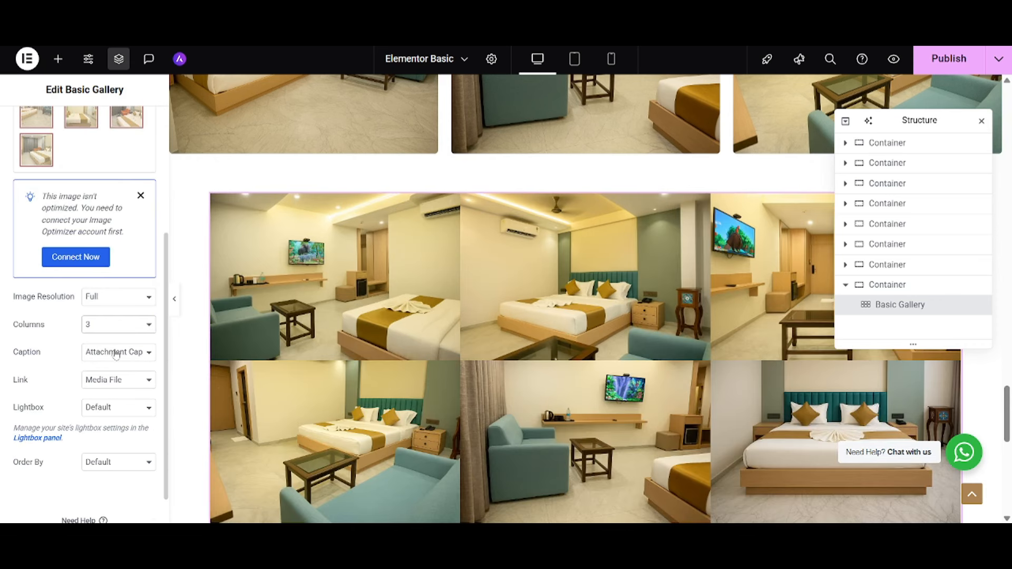
{"action": "scroll", "coordinate": [116, 354], "scroll_direction": "down", "scroll_amount": 1}
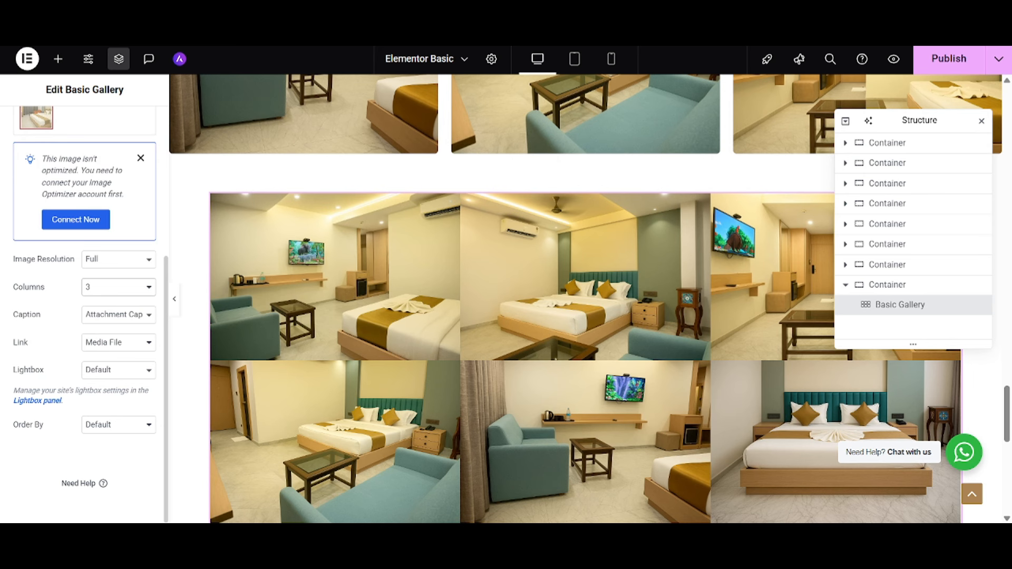
{"action": "left_click", "coordinate": [113, 378]}
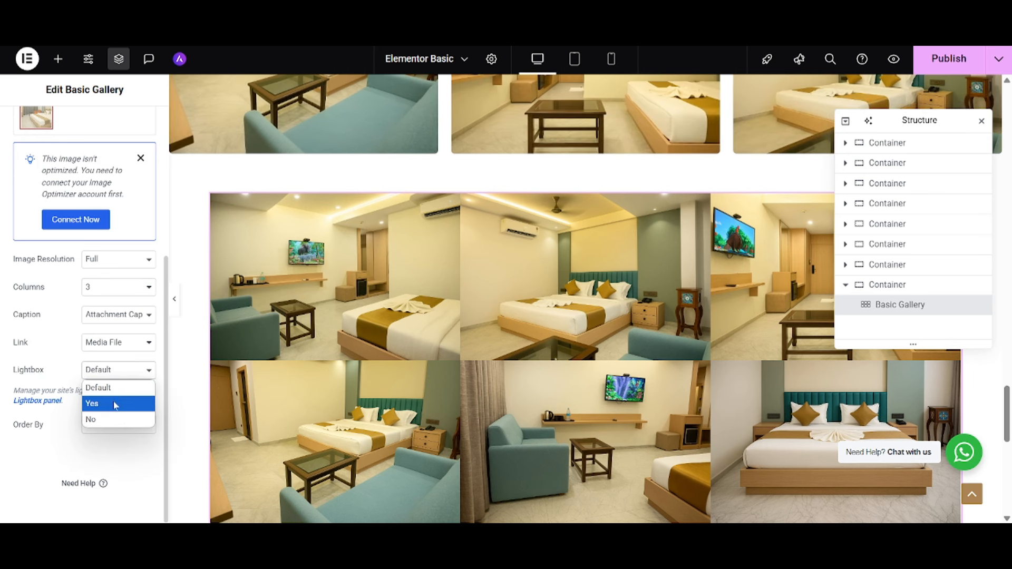
{"action": "left_click", "coordinate": [108, 401]}
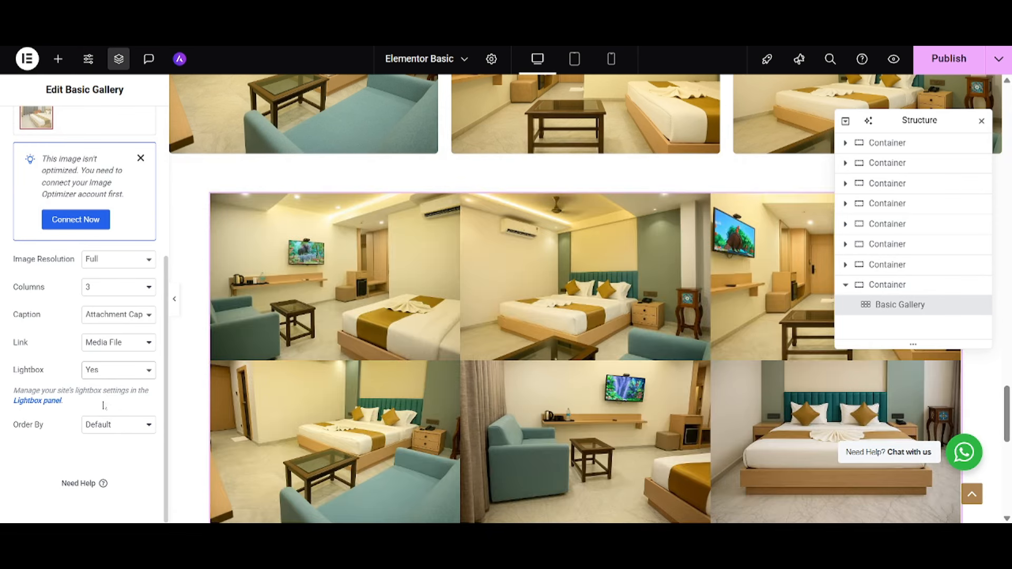
Step: Test the lightbox by opening the first gallery image and closing it, twice
{"action": "left_click", "coordinate": [322, 330]}
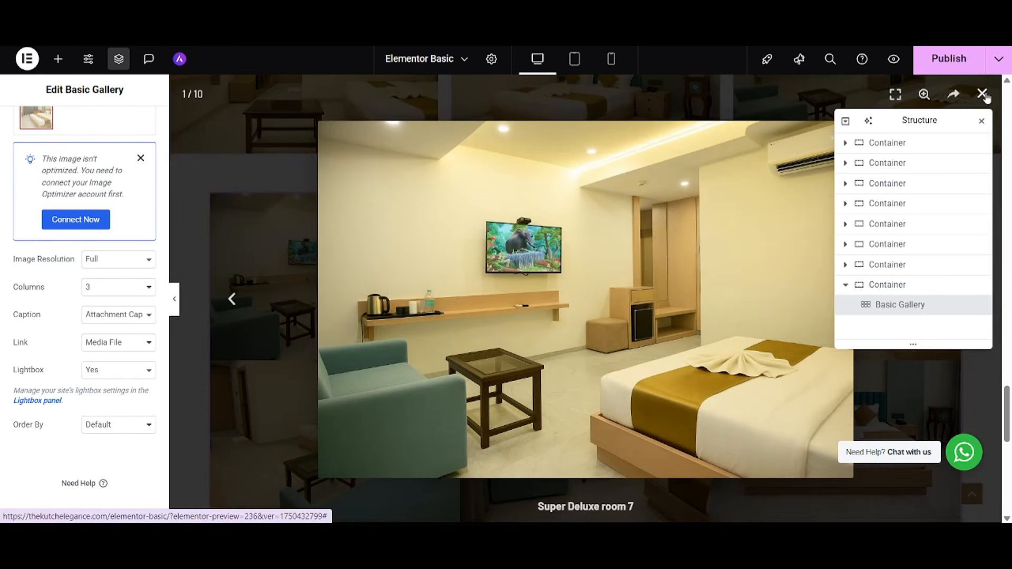
{"action": "left_click", "coordinate": [982, 94]}
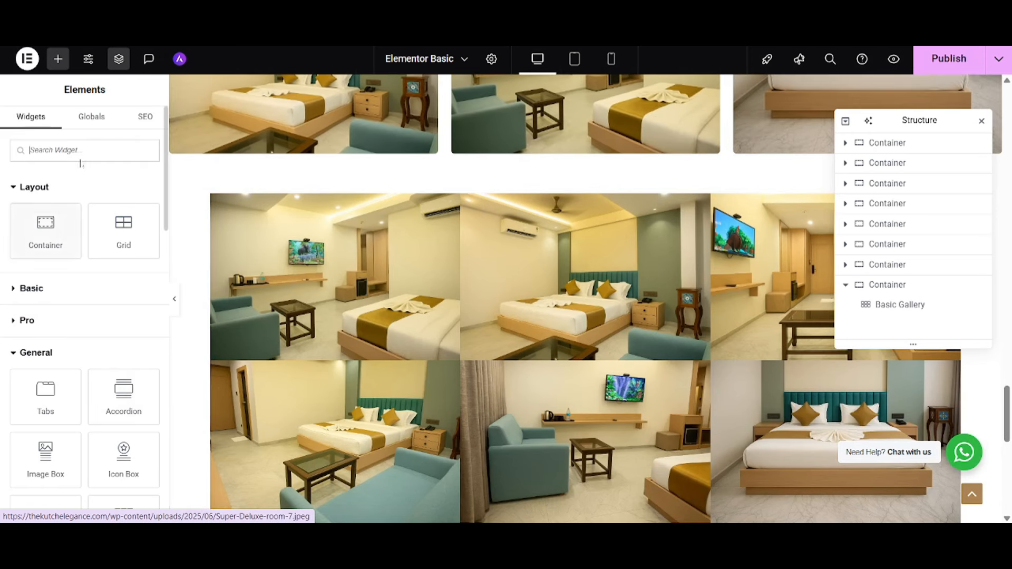
{"action": "left_click", "coordinate": [420, 330]}
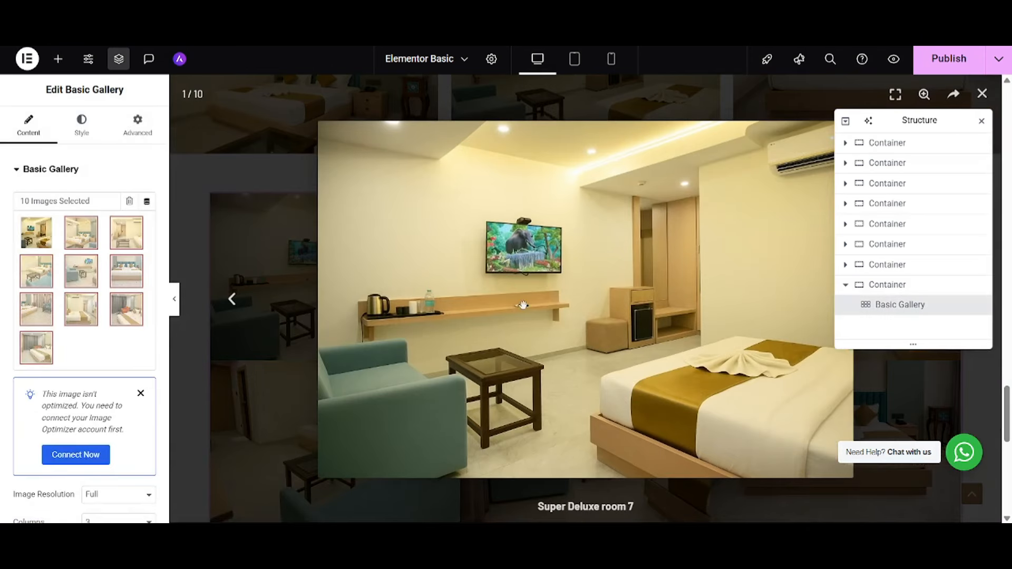
{"action": "left_click", "coordinate": [982, 94]}
Step: Examine the Basic Gallery's gap and border radius style options and look over all its image rows
{"action": "left_click", "coordinate": [896, 307]}
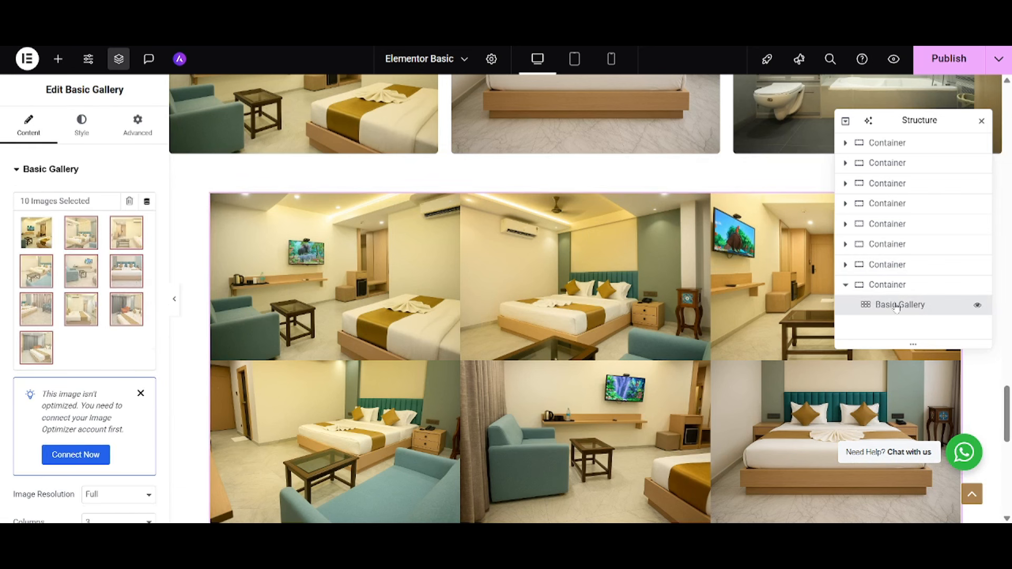
{"action": "left_click", "coordinate": [82, 125]}
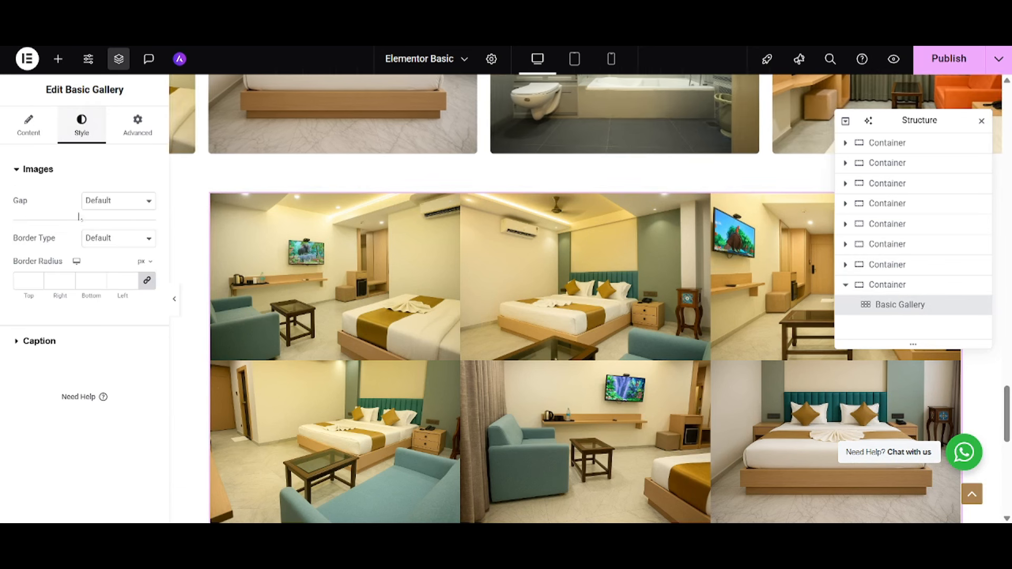
{"action": "left_click", "coordinate": [111, 205]}
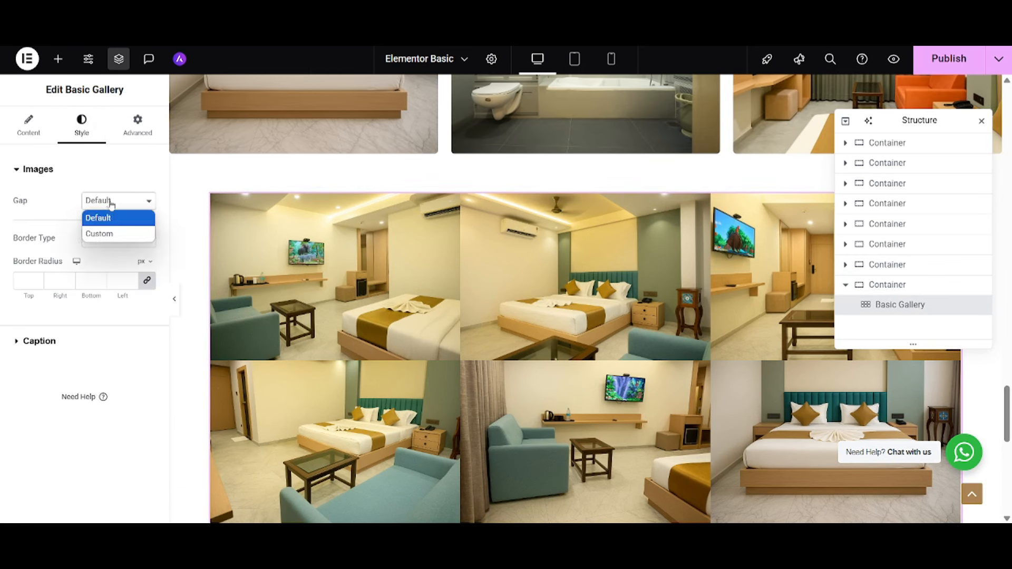
{"action": "left_click", "coordinate": [55, 281]}
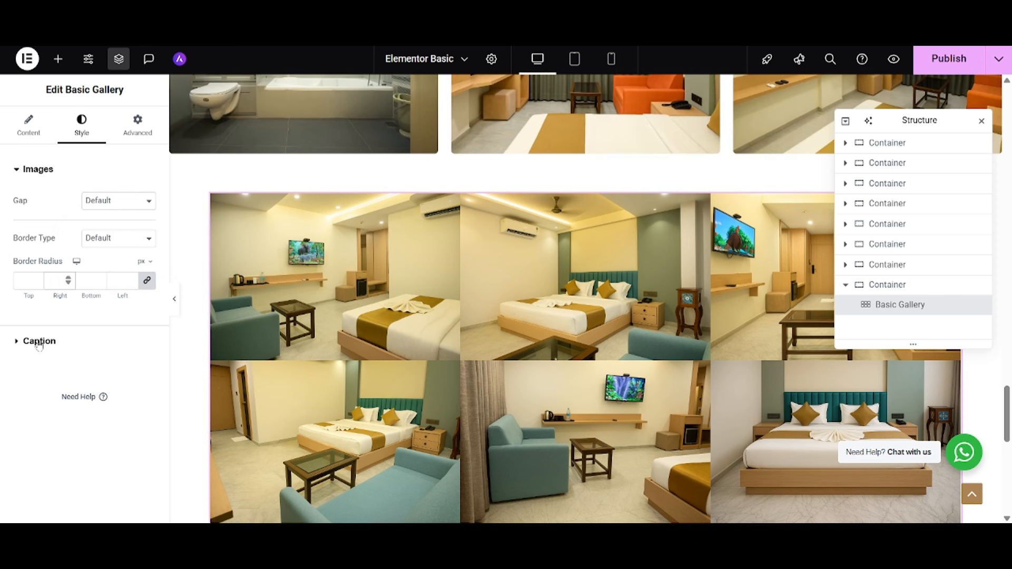
{"action": "scroll", "coordinate": [538, 348], "scroll_direction": "down", "scroll_amount": 5}
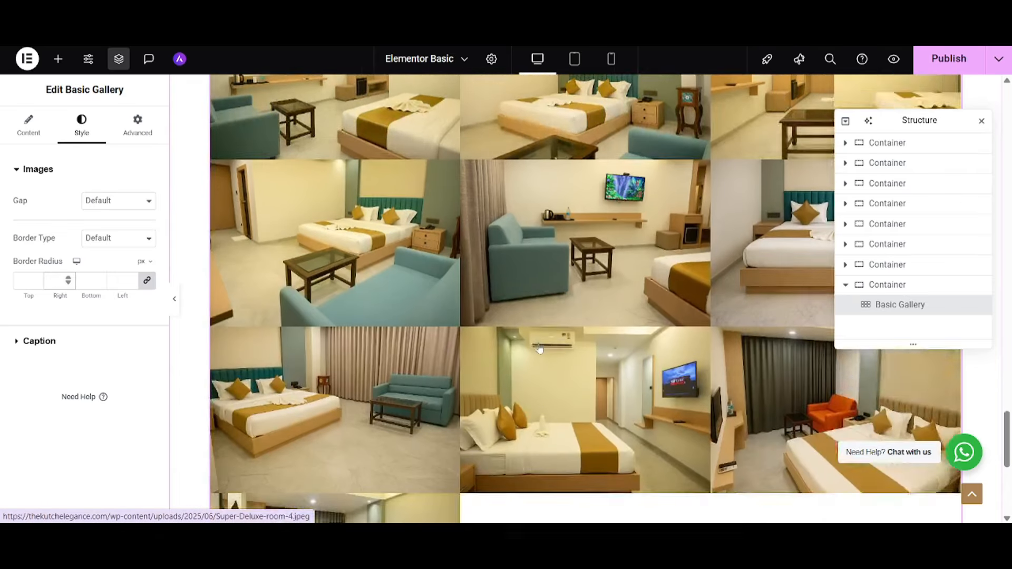
{"action": "scroll", "coordinate": [538, 348], "scroll_direction": "down", "scroll_amount": 5}
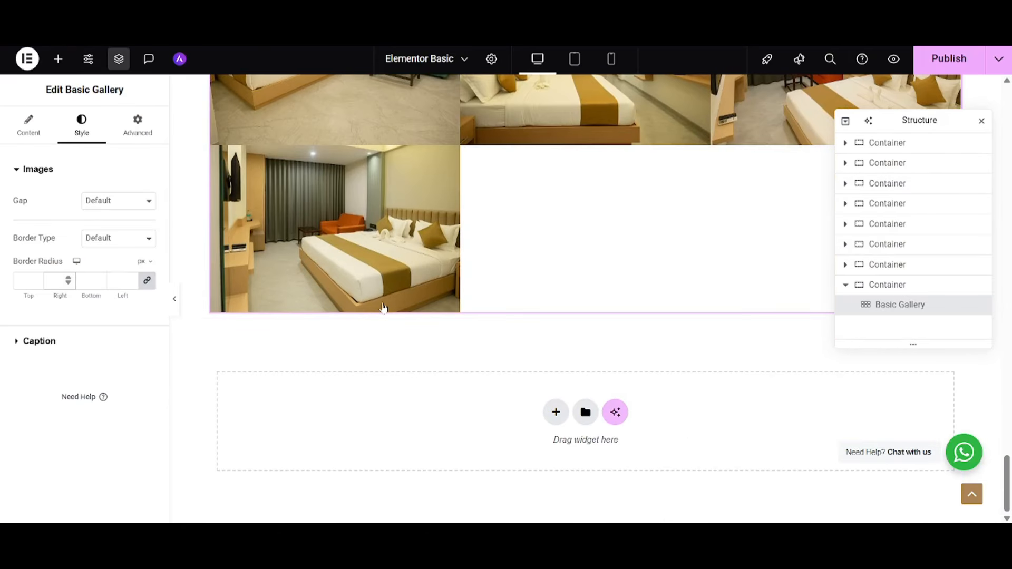
Step: Insert a Heading above the gallery images with the title "Gallery" and center-align it
{"action": "scroll", "coordinate": [383, 307], "scroll_direction": "up", "scroll_amount": 10}
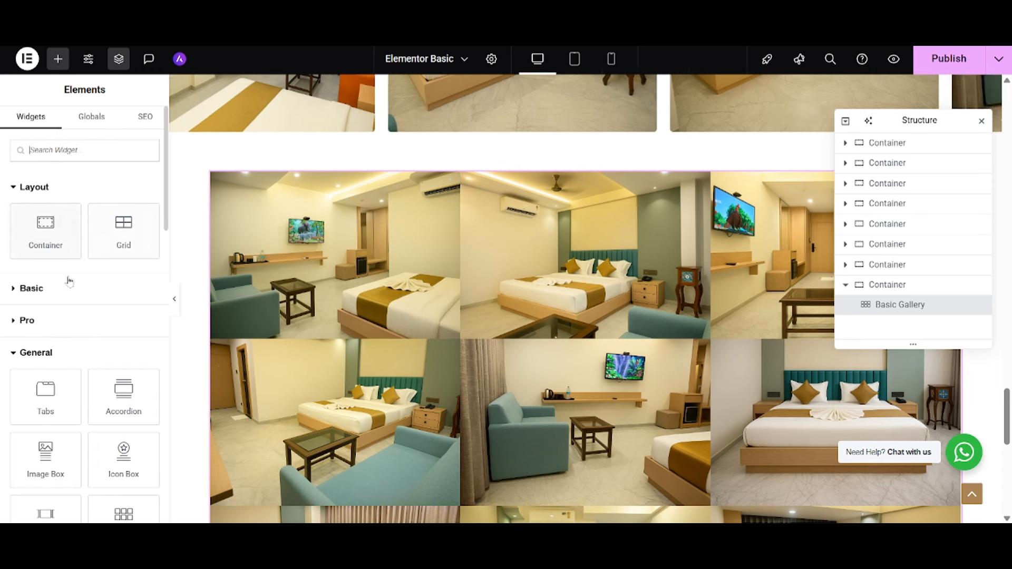
{"action": "left_click", "coordinate": [35, 289]}
{"action": "left_click_drag", "start_coordinate": [47, 326], "coordinate": [372, 183]}
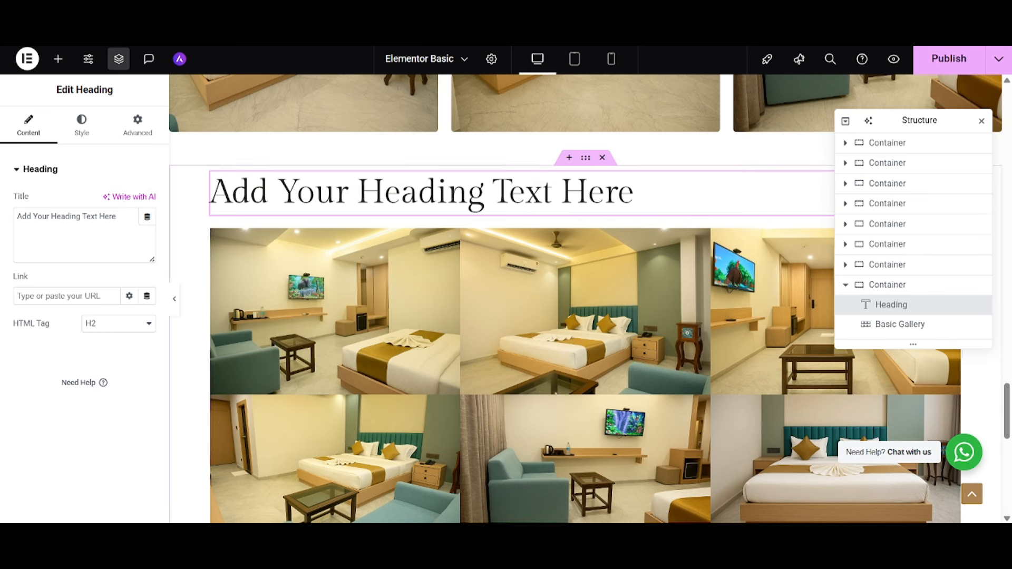
{"action": "key", "text": "ctrl+a"}
{"action": "type", "text": "Gallery"}
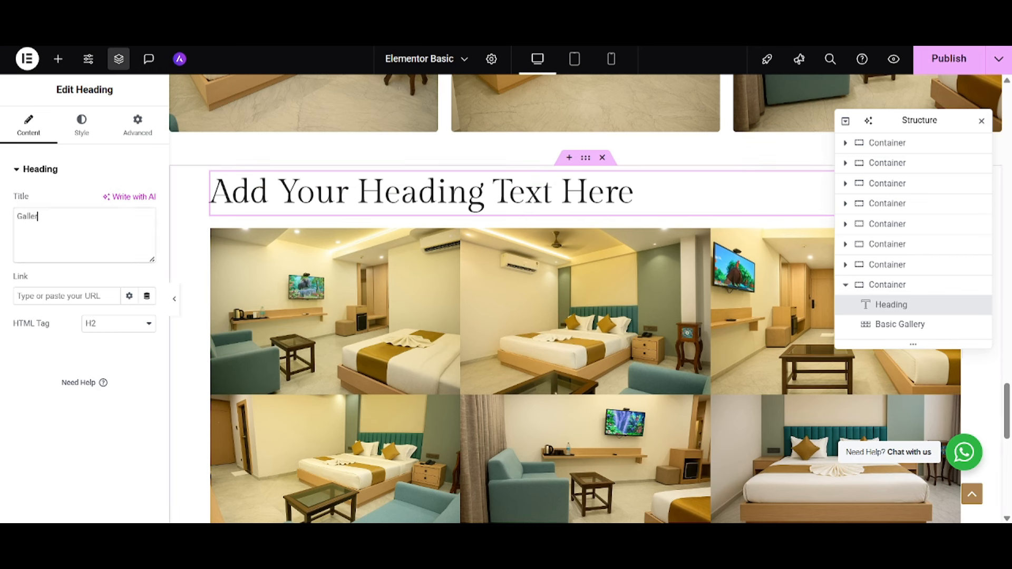
{"action": "left_click", "coordinate": [82, 120]}
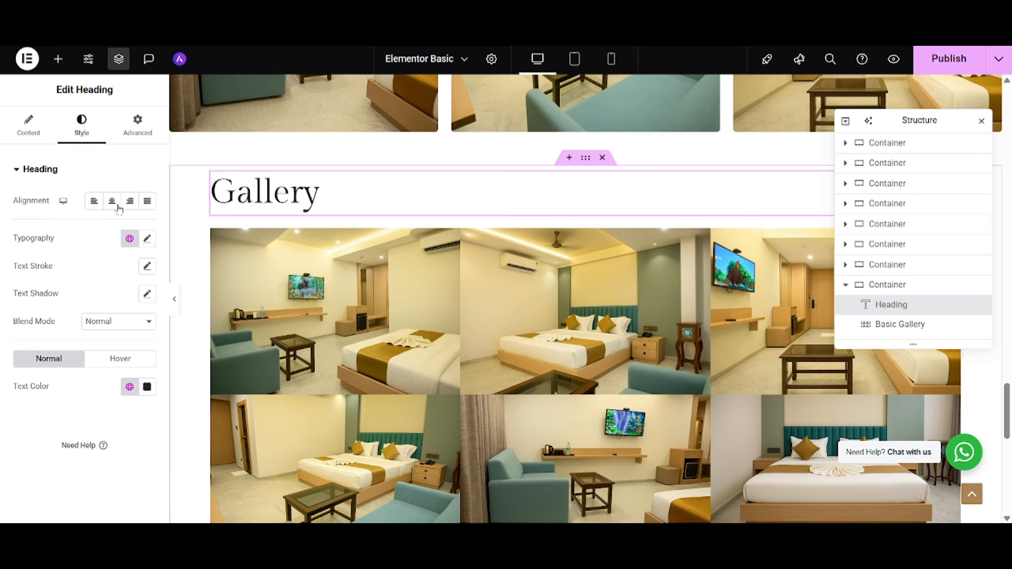
{"action": "left_click", "coordinate": [114, 204]}
Step: Look through the General widgets in the widget list for suitable elements for another section below the gallery
{"action": "scroll", "coordinate": [493, 258], "scroll_direction": "down", "scroll_amount": 7}
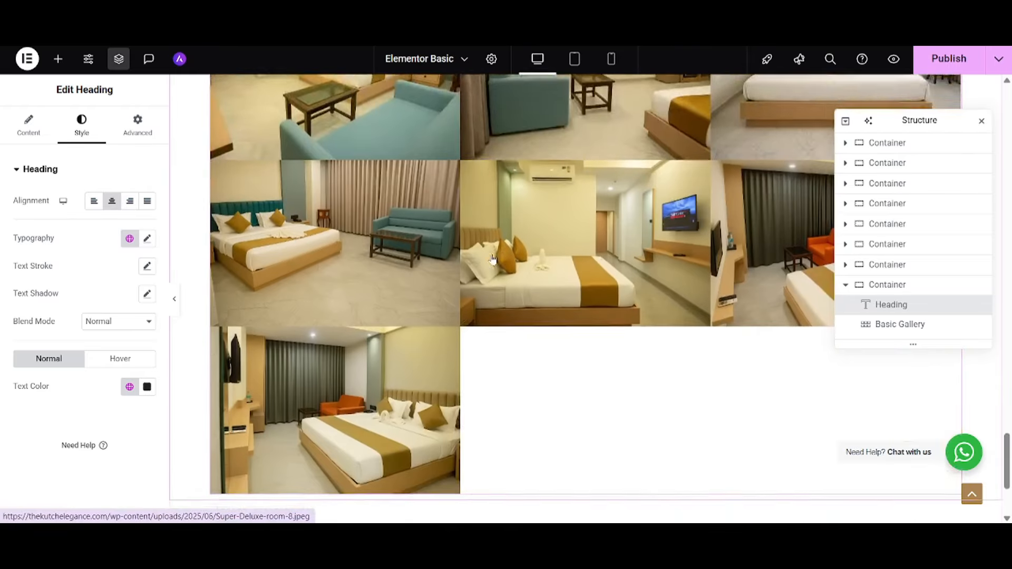
{"action": "scroll", "coordinate": [493, 258], "scroll_direction": "down", "scroll_amount": 2}
{"action": "left_click", "coordinate": [57, 59]}
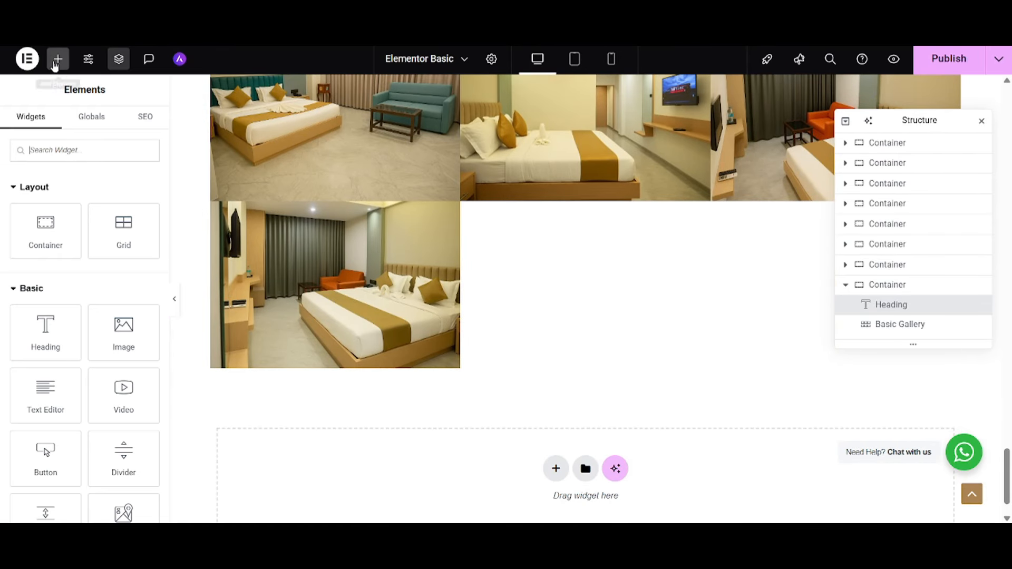
{"action": "scroll", "coordinate": [51, 316], "scroll_direction": "down", "scroll_amount": 5}
{"action": "scroll", "coordinate": [51, 314], "scroll_direction": "up", "scroll_amount": 5}
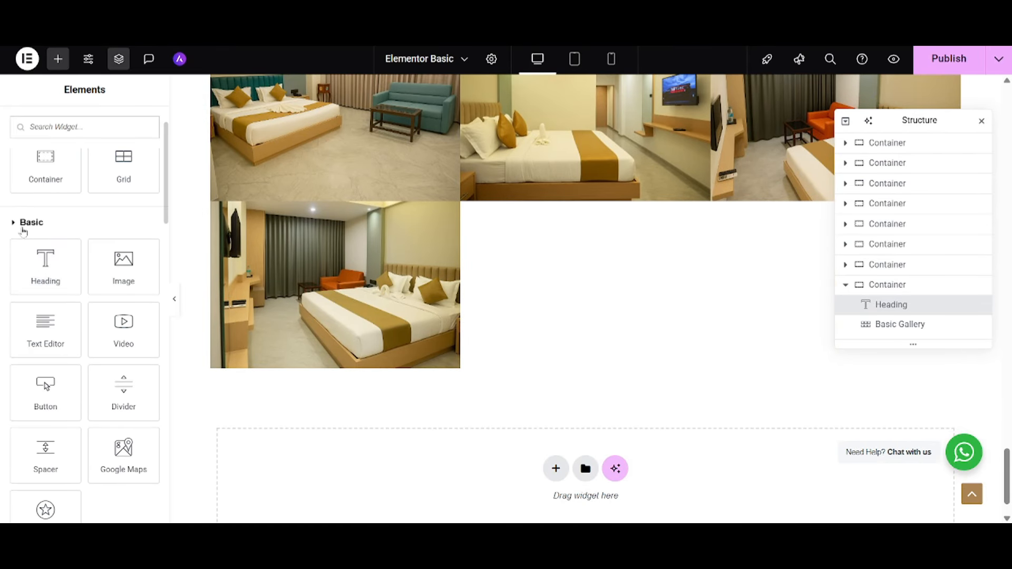
{"action": "left_click", "coordinate": [23, 228]}
{"action": "scroll", "coordinate": [69, 293], "scroll_direction": "down", "scroll_amount": 5}
{"action": "scroll", "coordinate": [102, 282], "scroll_direction": "down", "scroll_amount": 2}
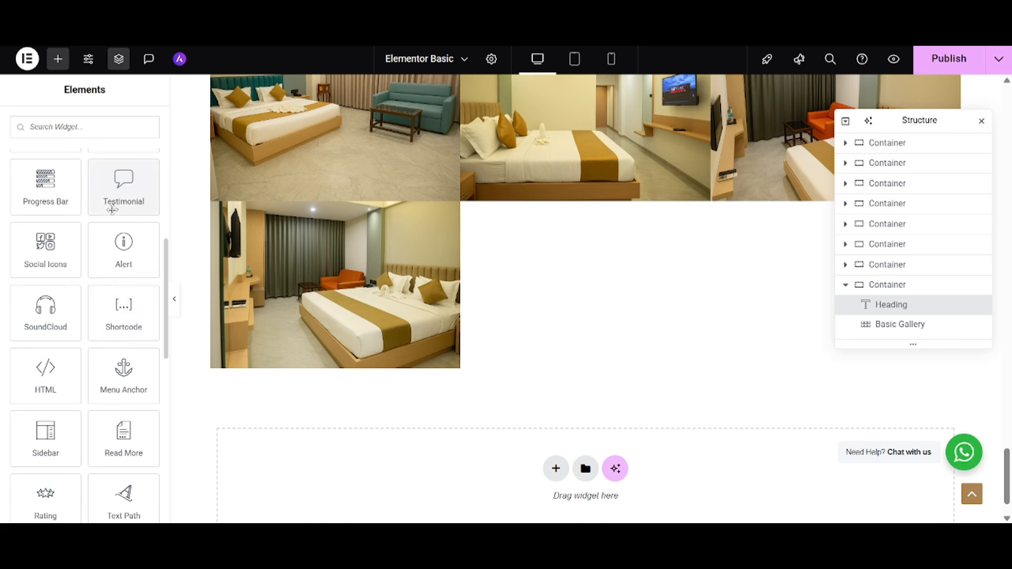
{"action": "scroll", "coordinate": [108, 203], "scroll_direction": "up", "scroll_amount": 2}
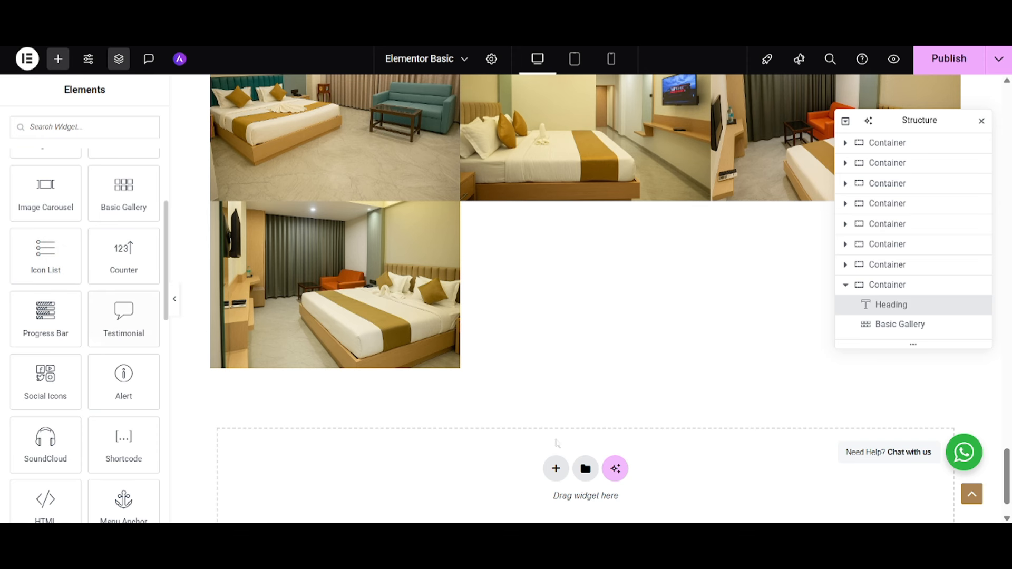
Step: Add a Flexbox container with two equal columns below the gallery section
{"action": "scroll", "coordinate": [558, 443], "scroll_direction": "down", "scroll_amount": 1}
{"action": "left_click", "coordinate": [556, 412]}
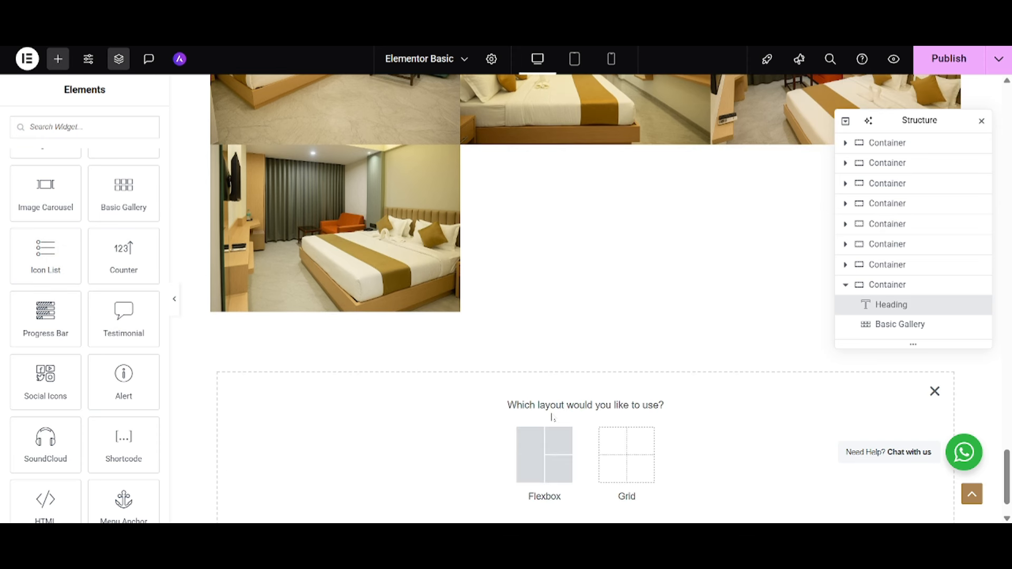
{"action": "left_click", "coordinate": [540, 456]}
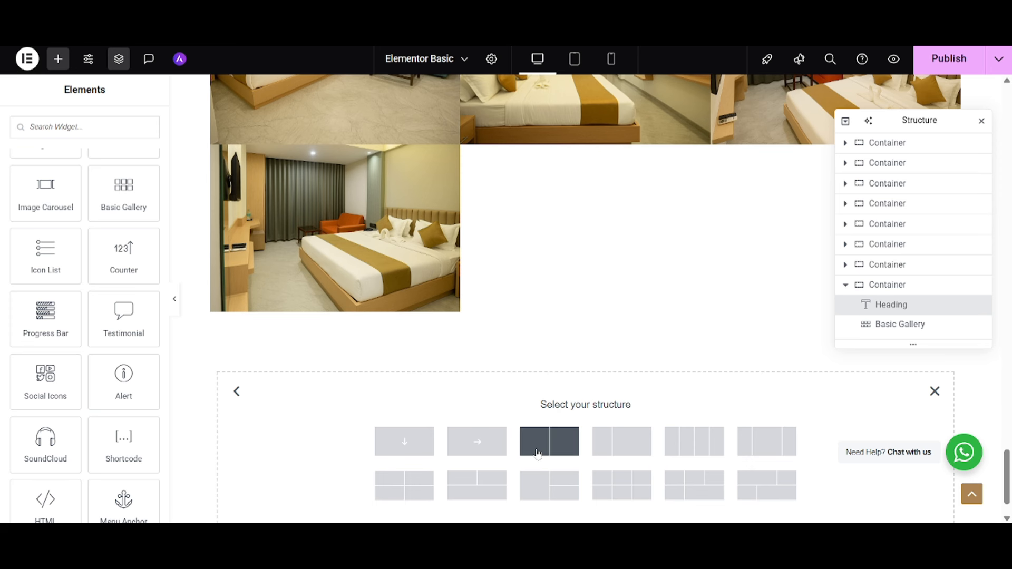
{"action": "left_click", "coordinate": [559, 450]}
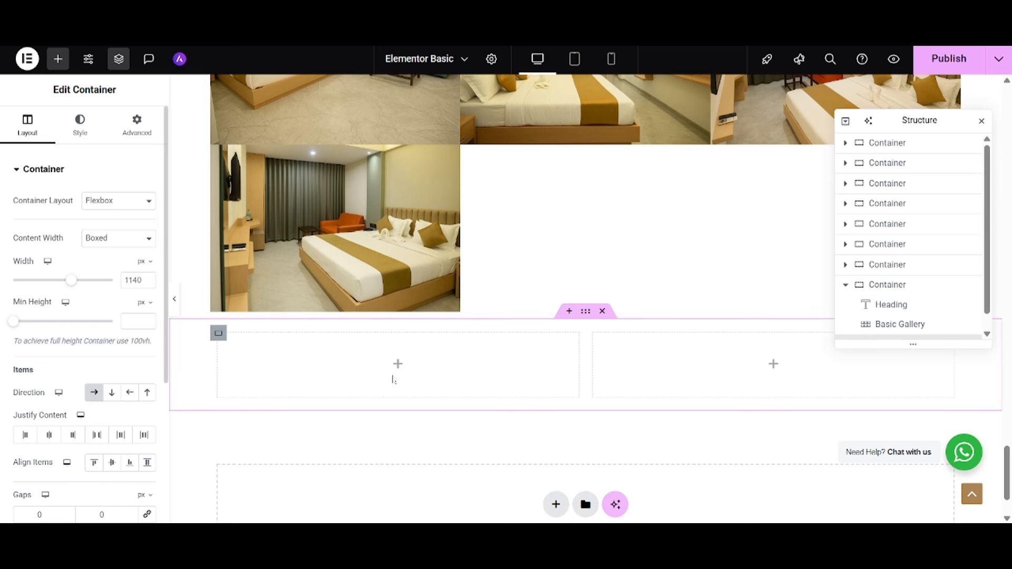
Step: Insert an Image widget into the first column of the two-column container
{"action": "left_click", "coordinate": [400, 370]}
{"action": "scroll", "coordinate": [94, 433], "scroll_direction": "down", "scroll_amount": 15}
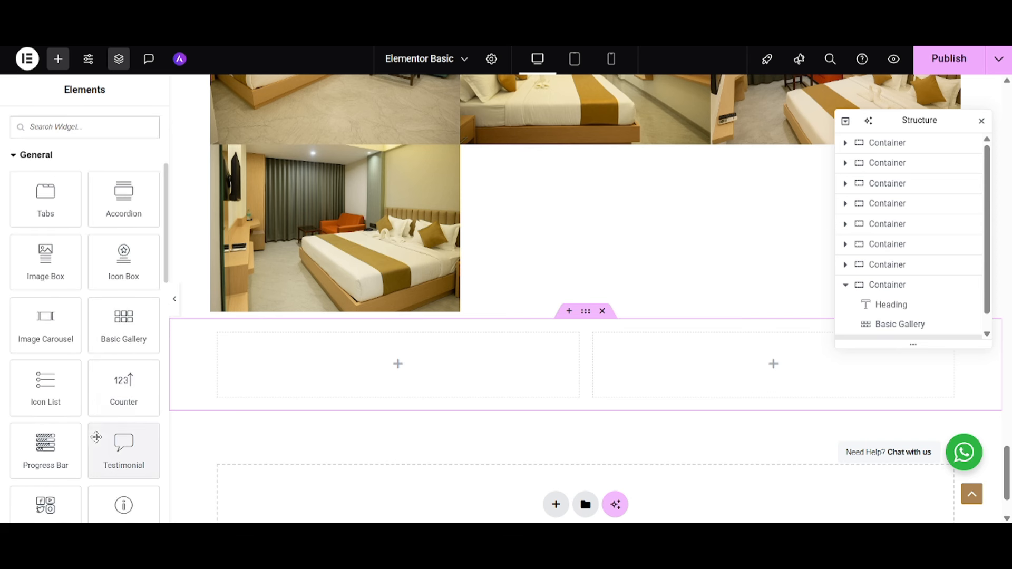
{"action": "scroll", "coordinate": [93, 433], "scroll_direction": "up", "scroll_amount": 15}
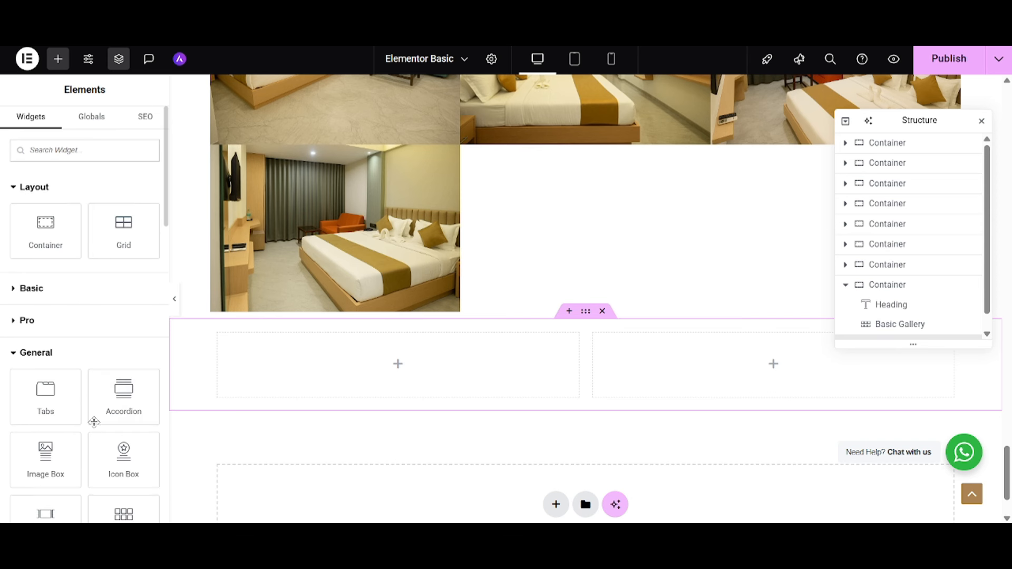
{"action": "left_click", "coordinate": [23, 290]}
{"action": "left_click_drag", "start_coordinate": [123, 332], "coordinate": [333, 375]}
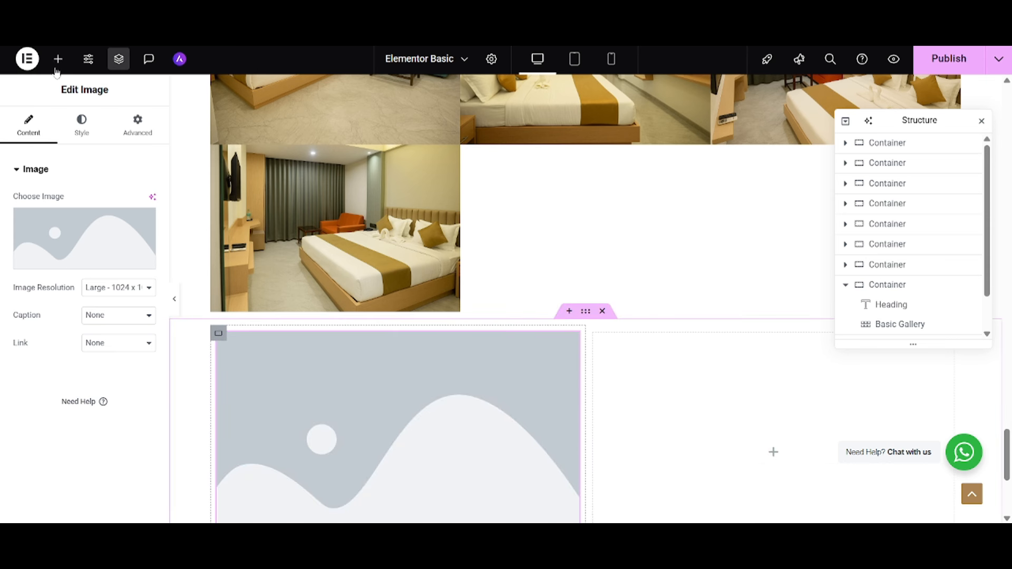
Step: Insert an Icon List widget into the second column of the two-column container
{"action": "left_click", "coordinate": [58, 59]}
{"action": "scroll", "coordinate": [100, 369], "scroll_direction": "down", "scroll_amount": 8}
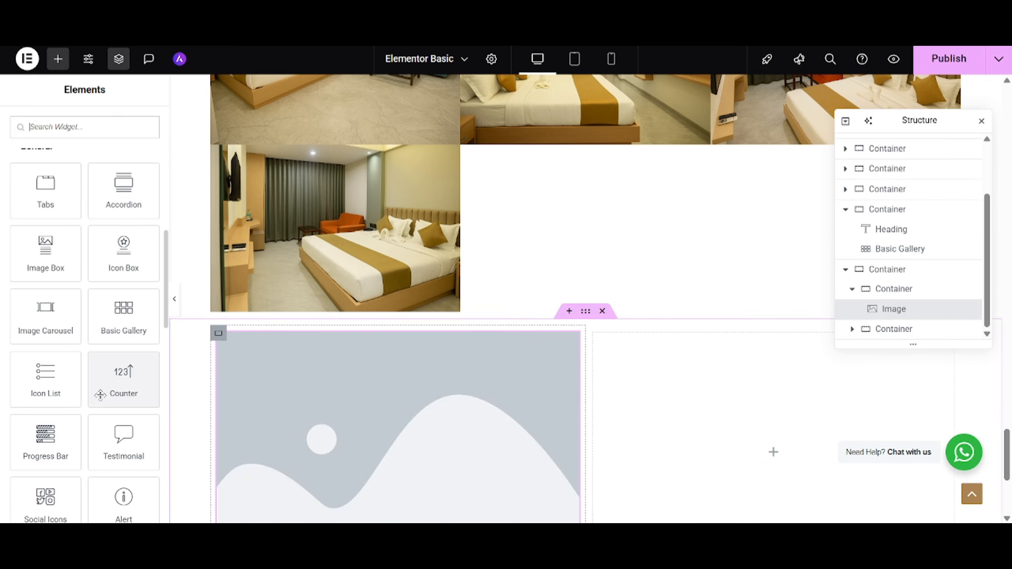
{"action": "left_click_drag", "start_coordinate": [46, 377], "coordinate": [720, 452]}
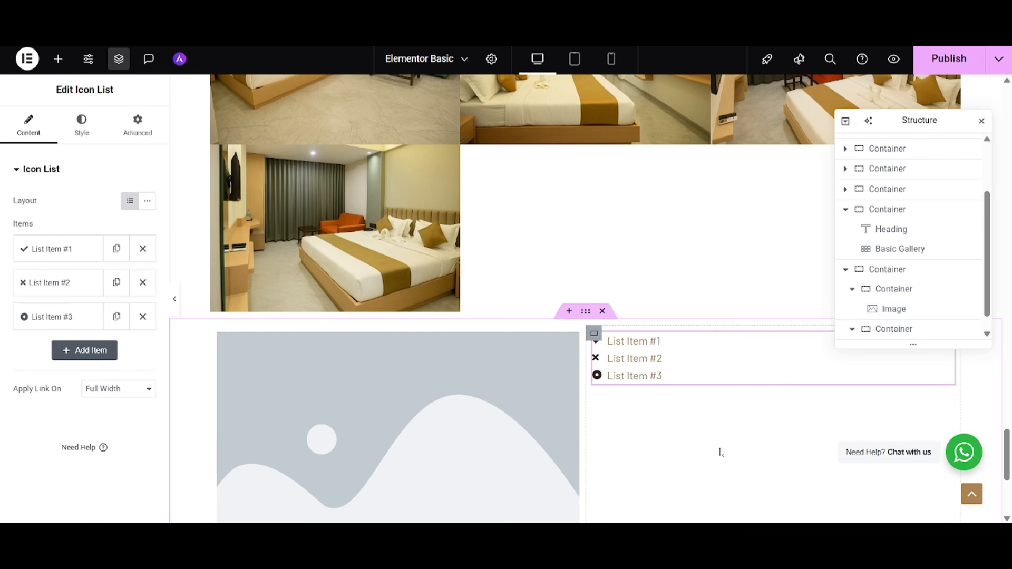
Step: Insert a Heading above the Icon List and a Text Editor between the Heading and the list
{"action": "left_click", "coordinate": [58, 59]}
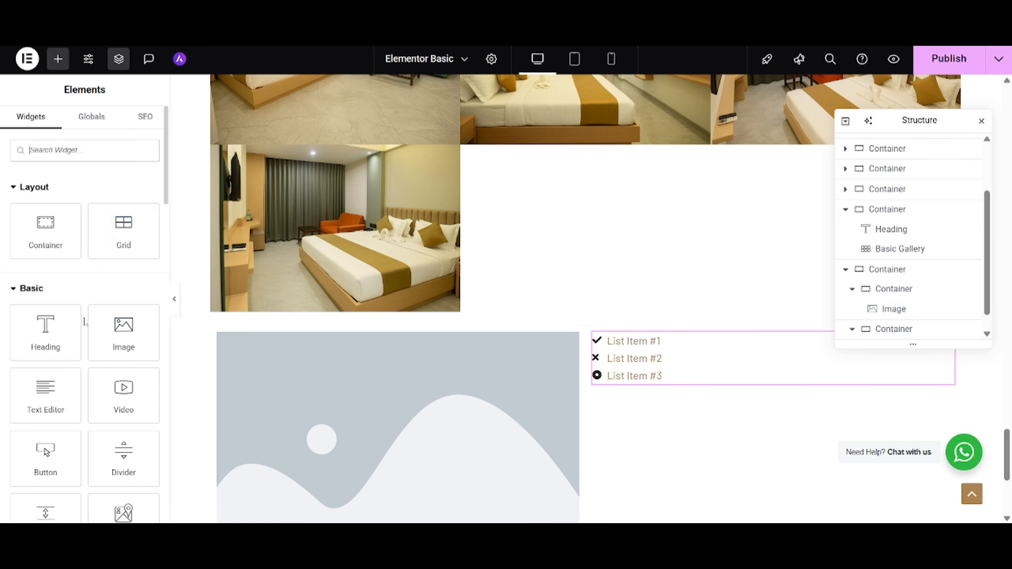
{"action": "left_click_drag", "start_coordinate": [77, 330], "coordinate": [655, 344]}
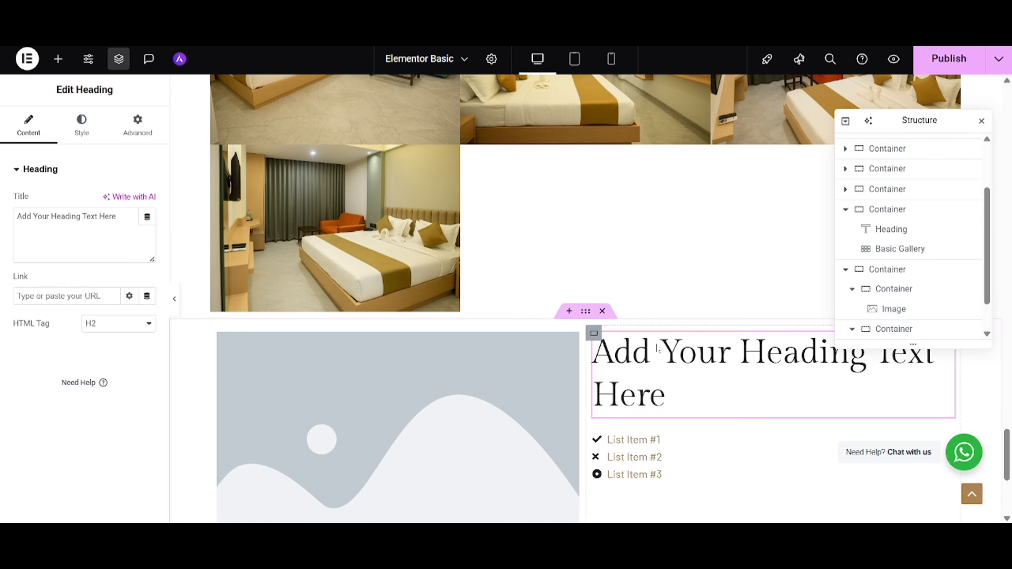
{"action": "left_click", "coordinate": [58, 58]}
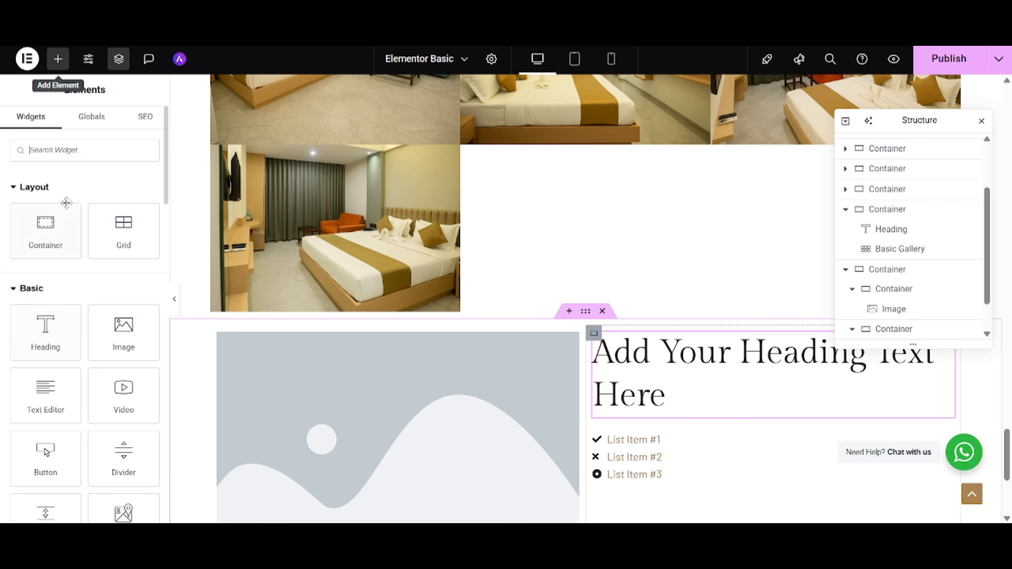
{"action": "left_click_drag", "start_coordinate": [47, 384], "coordinate": [652, 412]}
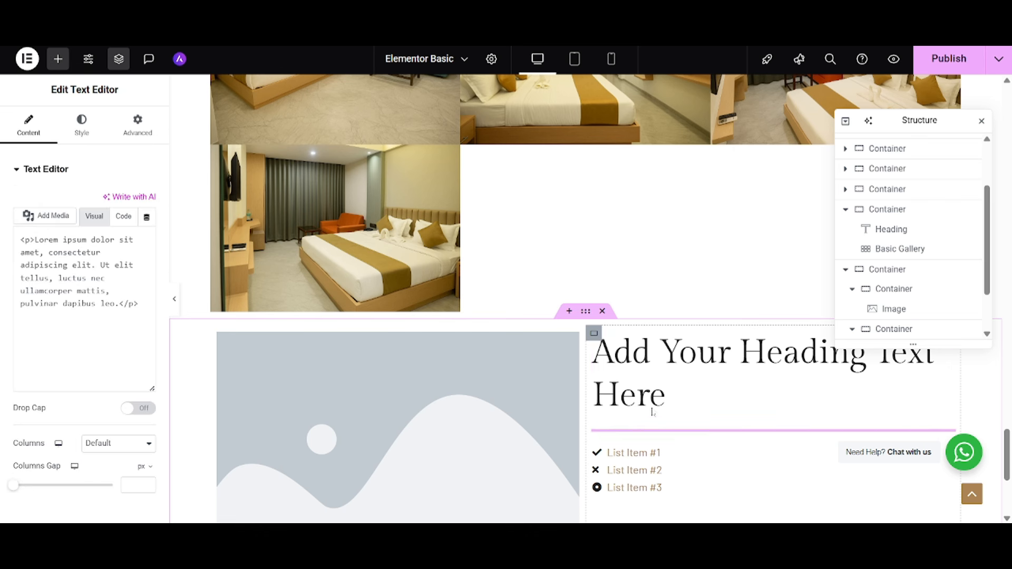
Step: Insert a Button widget directly below the Icon List in the second column
{"action": "left_click", "coordinate": [57, 60]}
{"action": "scroll", "coordinate": [84, 316], "scroll_direction": "down", "scroll_amount": 3}
{"action": "scroll", "coordinate": [200, 333], "scroll_direction": "down", "scroll_amount": 3}
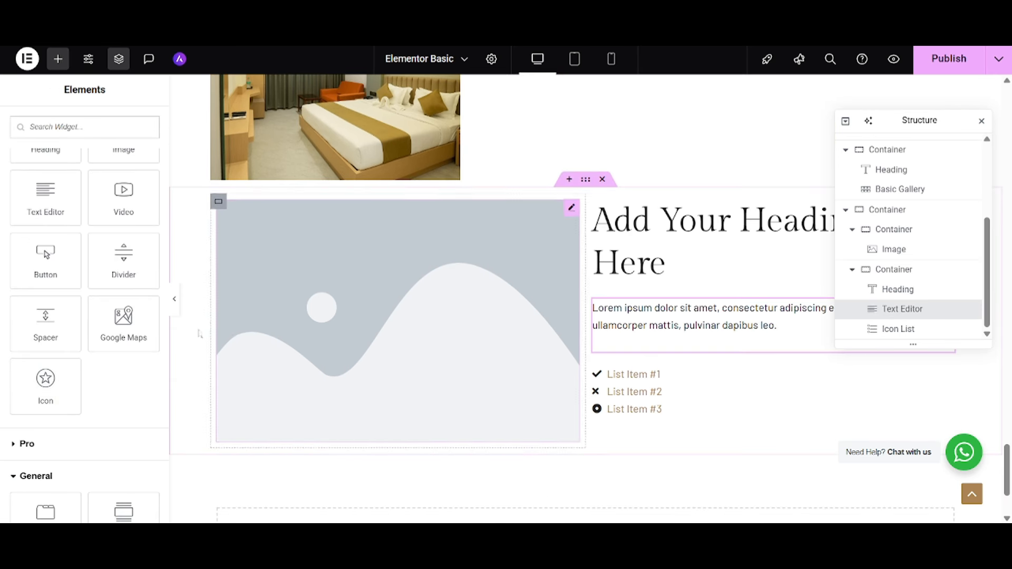
{"action": "left_click_drag", "start_coordinate": [45, 259], "coordinate": [646, 414]}
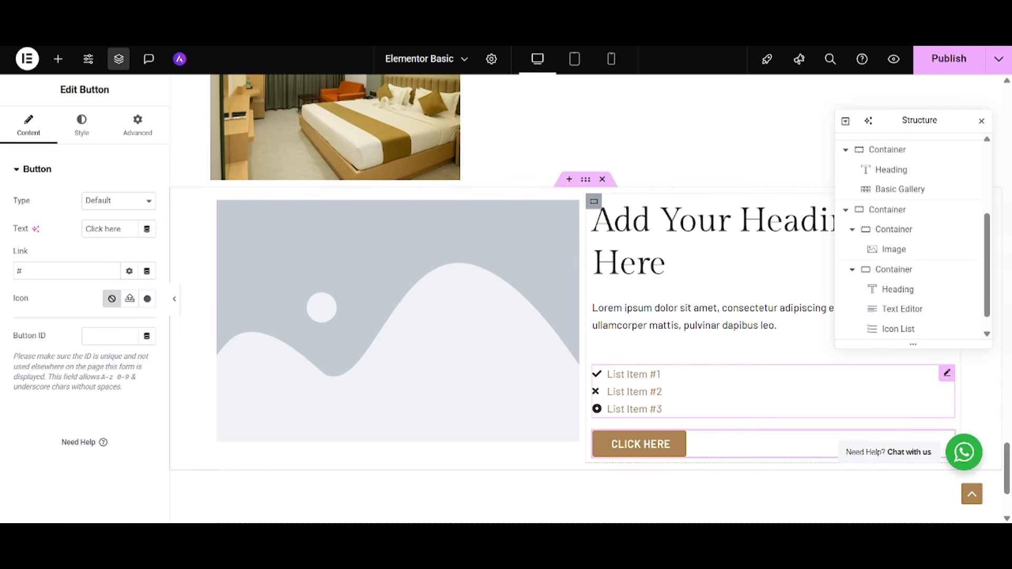
Step: Set the title of the second column's Heading to "About DCA"
{"action": "left_click", "coordinate": [670, 245]}
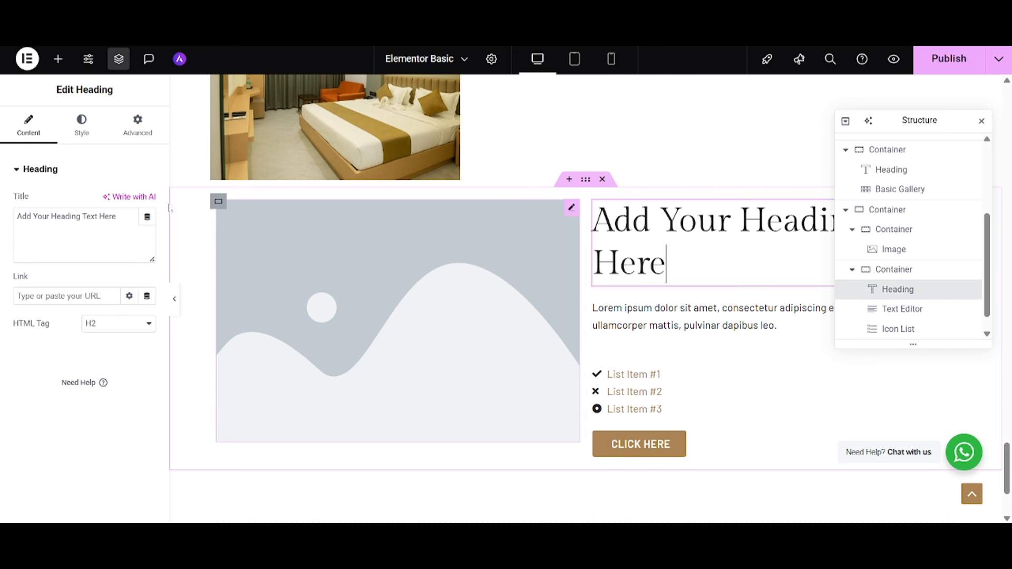
{"action": "key", "text": "ctrl+a"}
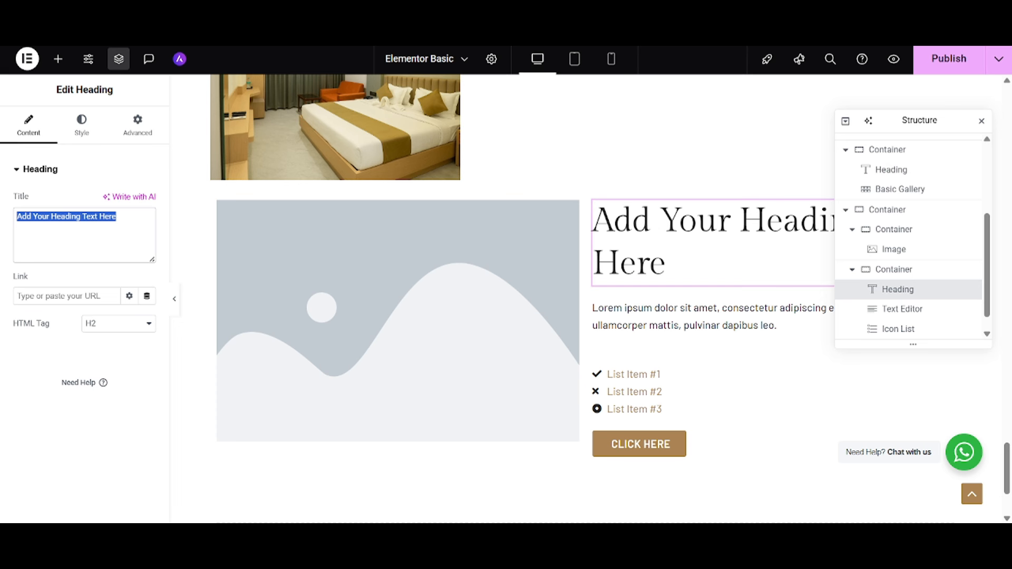
{"action": "type", "text": "About o"}
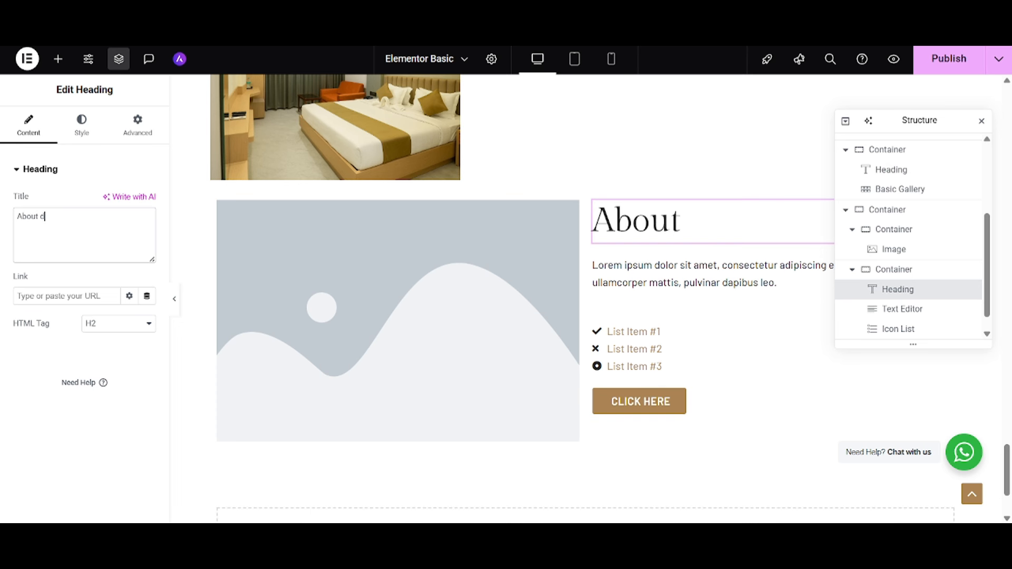
{"action": "type", "text": "DCA"}
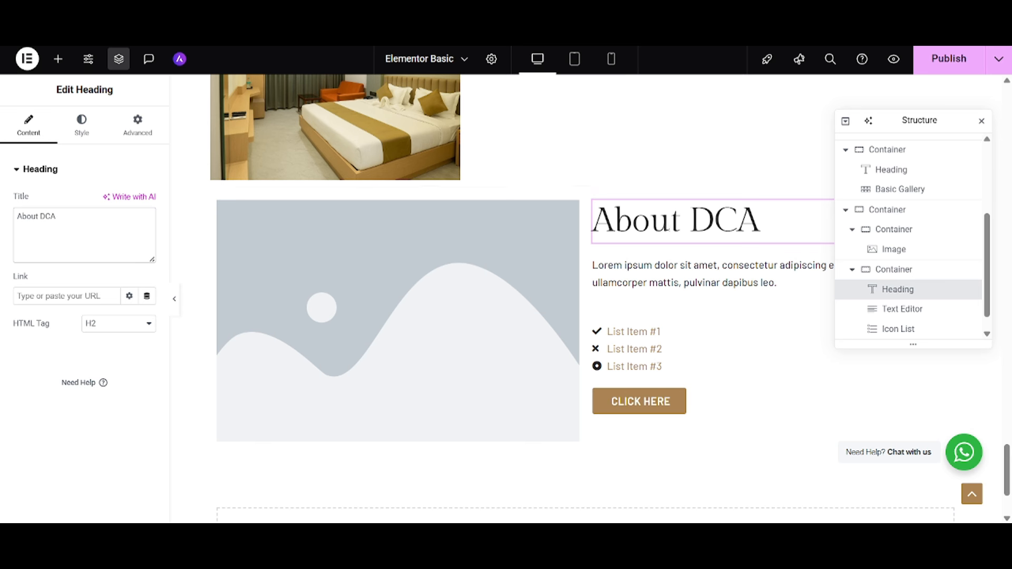
Step: Delete the second and third items of the Icon List
{"action": "left_click", "coordinate": [652, 348]}
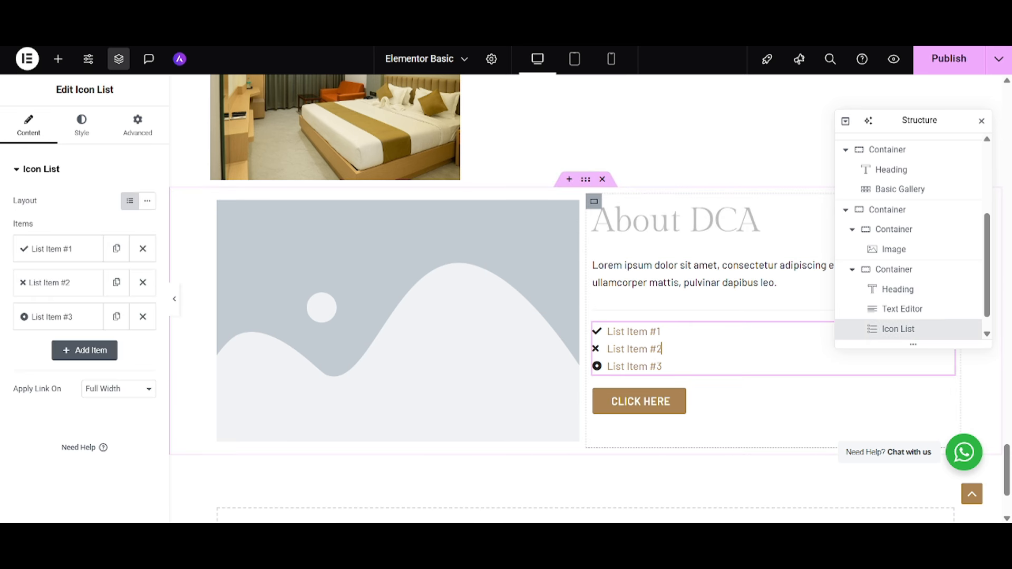
{"action": "left_click", "coordinate": [142, 283]}
{"action": "left_click", "coordinate": [142, 283]}
Step: Replace the remaining list item's icon with the circled check mark from the Icon Library
{"action": "left_click", "coordinate": [68, 257]}
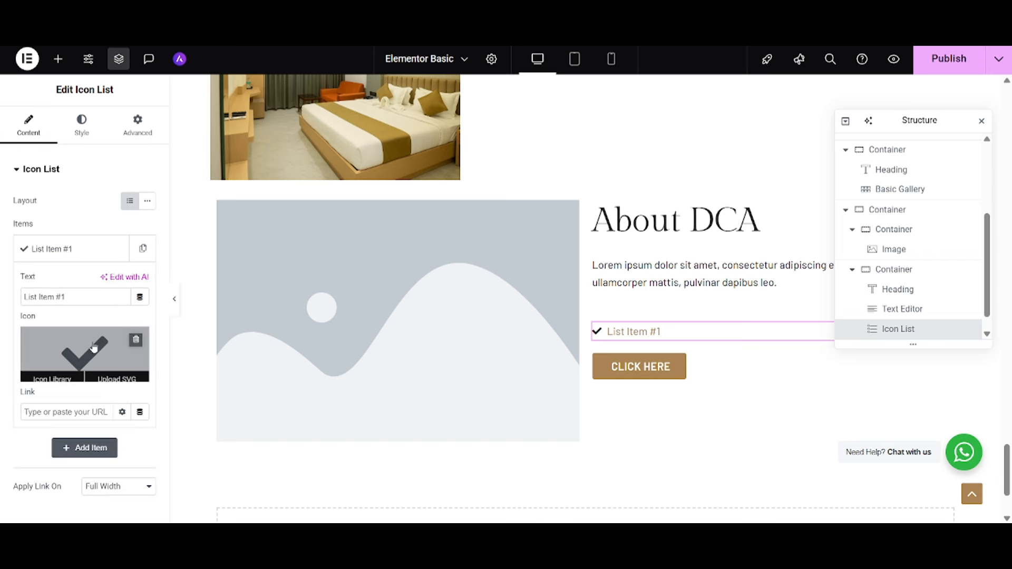
{"action": "left_click", "coordinate": [94, 350]}
{"action": "left_click", "coordinate": [459, 258]}
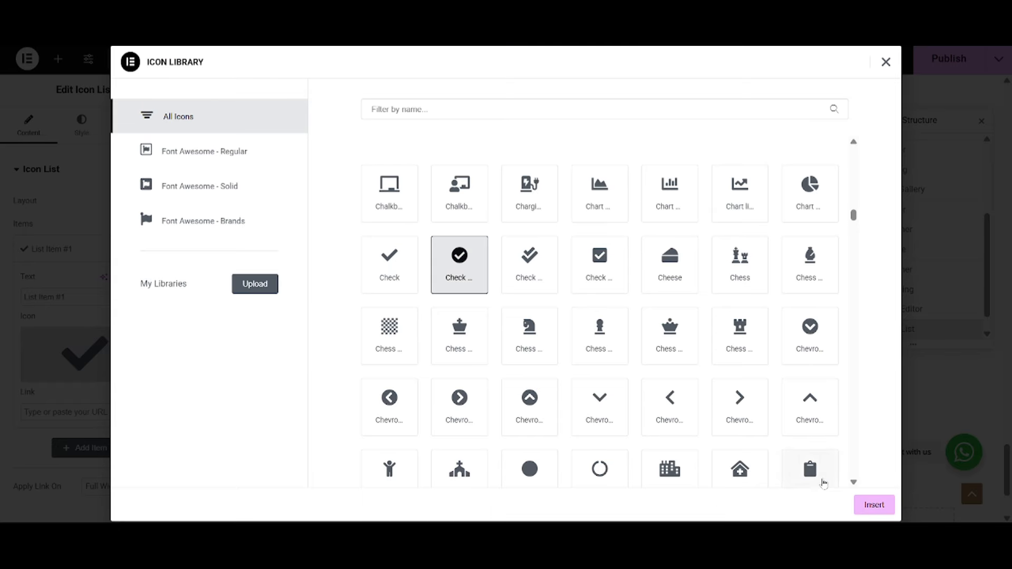
{"action": "left_click", "coordinate": [871, 504]}
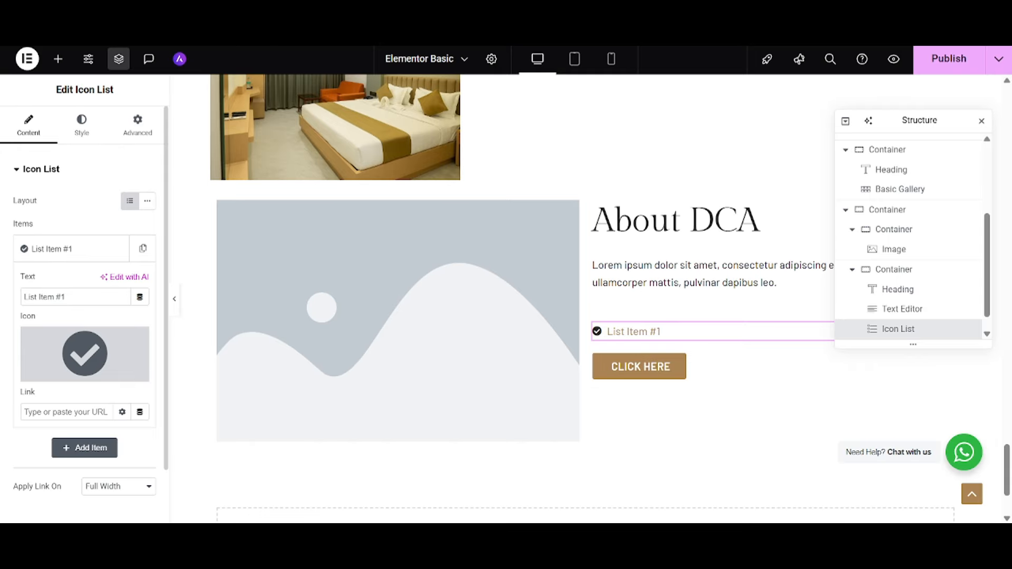
Step: Set the list item's text to "Best Team Support"
{"action": "left_click_drag", "start_coordinate": [66, 297], "coordinate": [3, 298]}
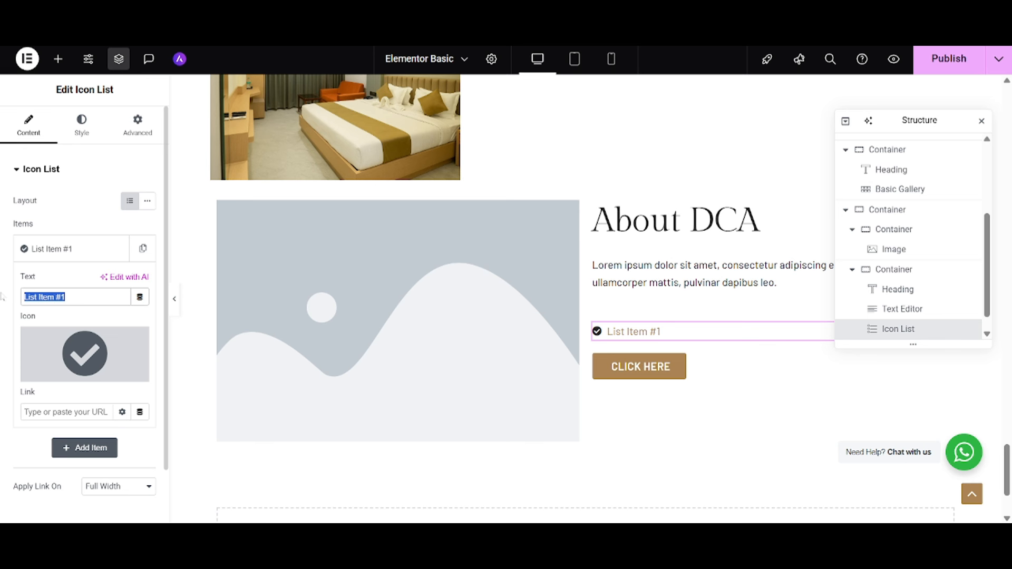
{"action": "type", "text": "Best Team"}
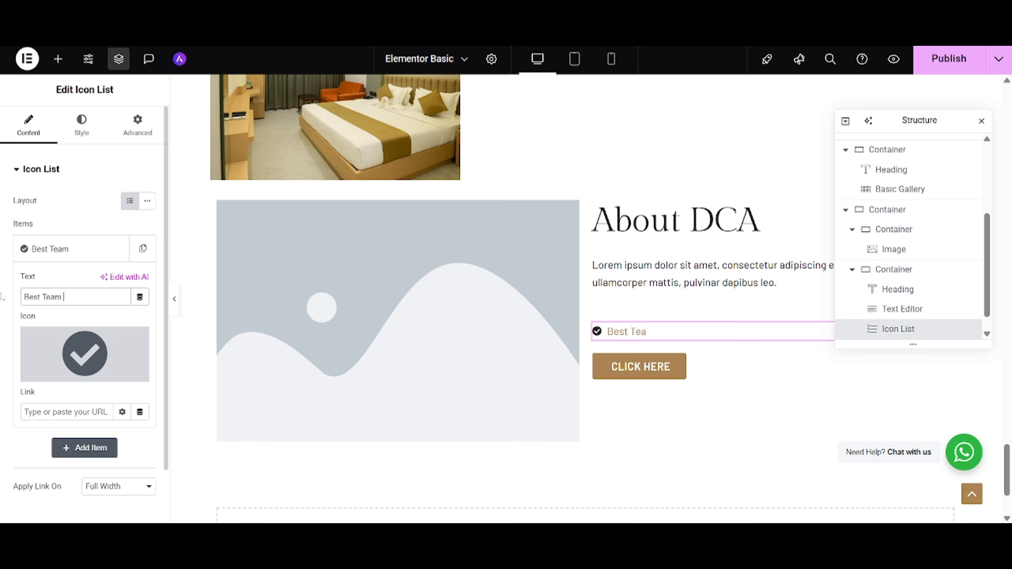
{"action": "type", "text": " Support"}
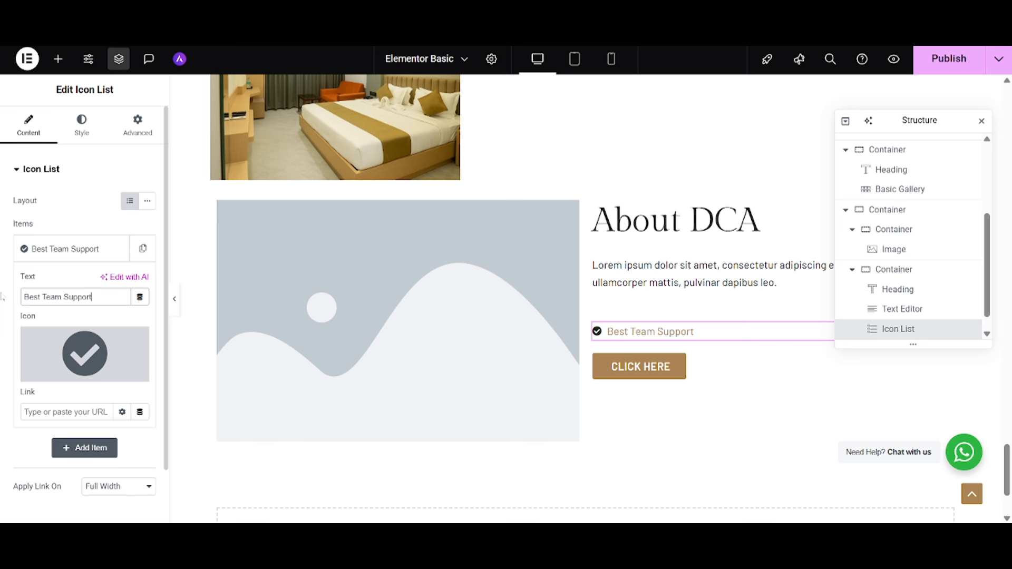
Step: Duplicate the "Best Team Support" item until the Icon List has four items
{"action": "left_click", "coordinate": [94, 252]}
{"action": "left_click", "coordinate": [138, 252]}
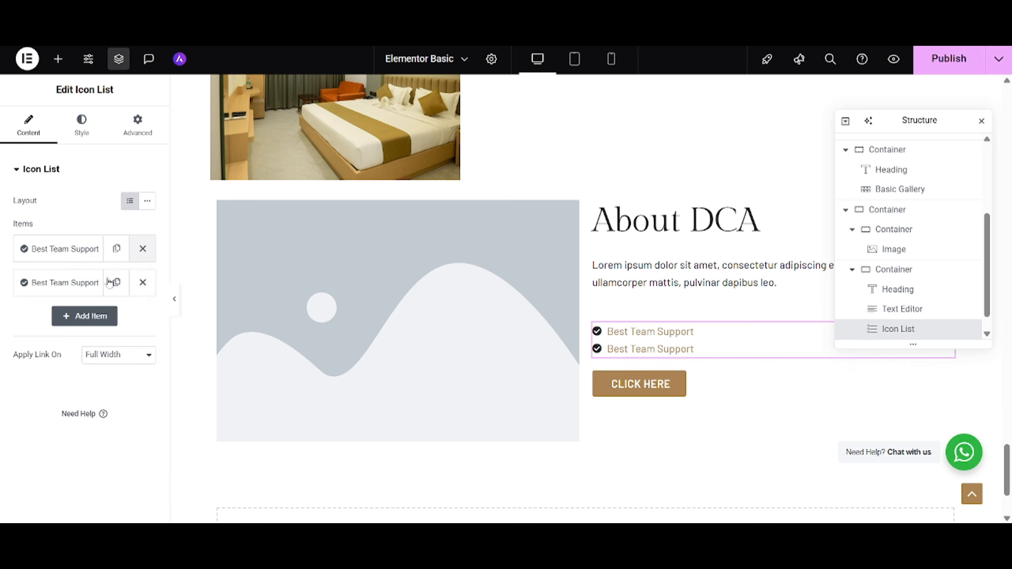
{"action": "left_click", "coordinate": [108, 285]}
{"action": "left_click", "coordinate": [113, 285]}
Step: Open the second Icon List item and select its whole text for replacement
{"action": "left_click", "coordinate": [73, 285]}
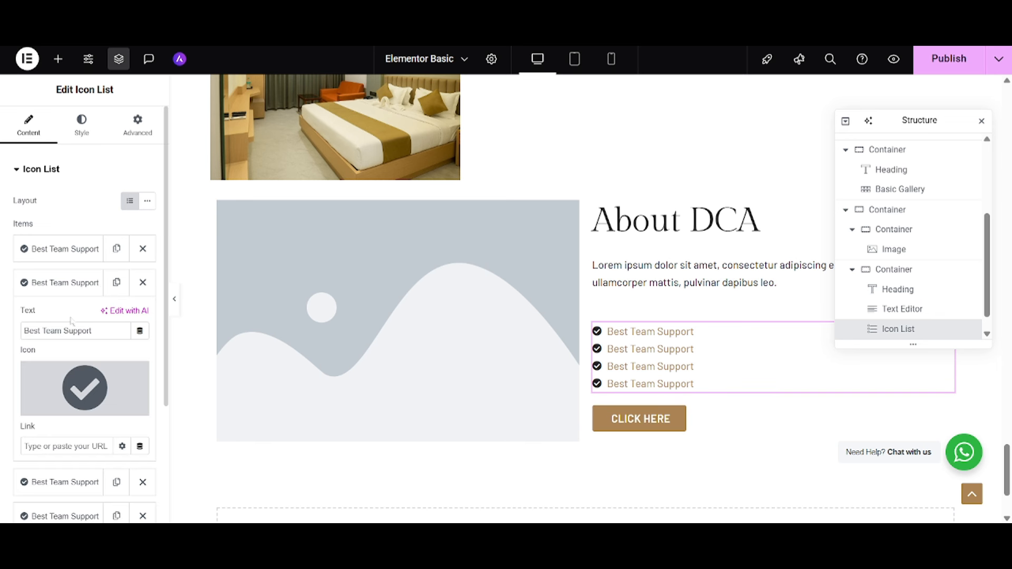
{"action": "left_click_drag", "start_coordinate": [92, 331], "coordinate": [2, 337]}
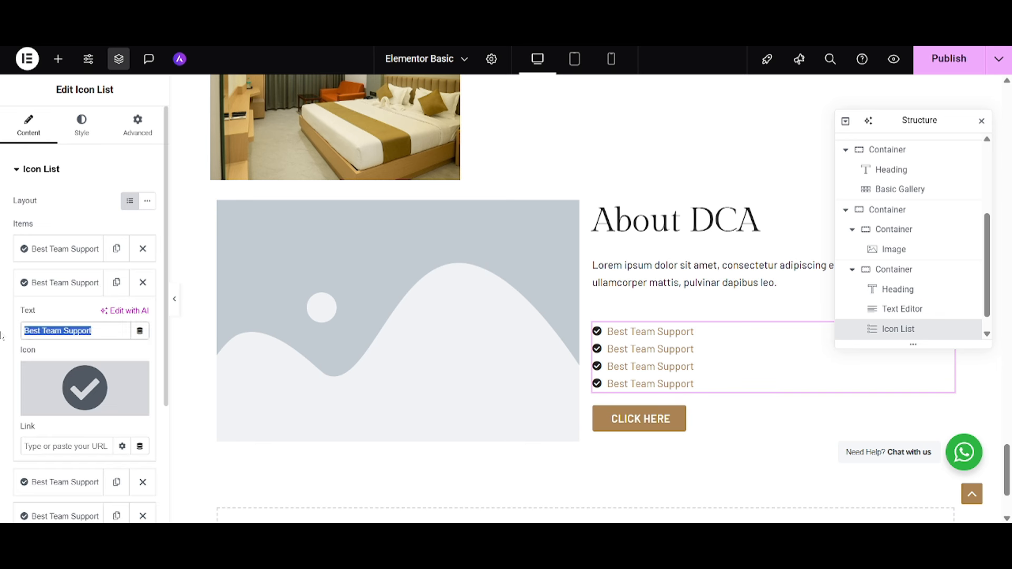
Step: Change the second icon list item's text to "24/7 Support" and the third item's to "Ai Build Services"
{"action": "type", "text": "24/"}
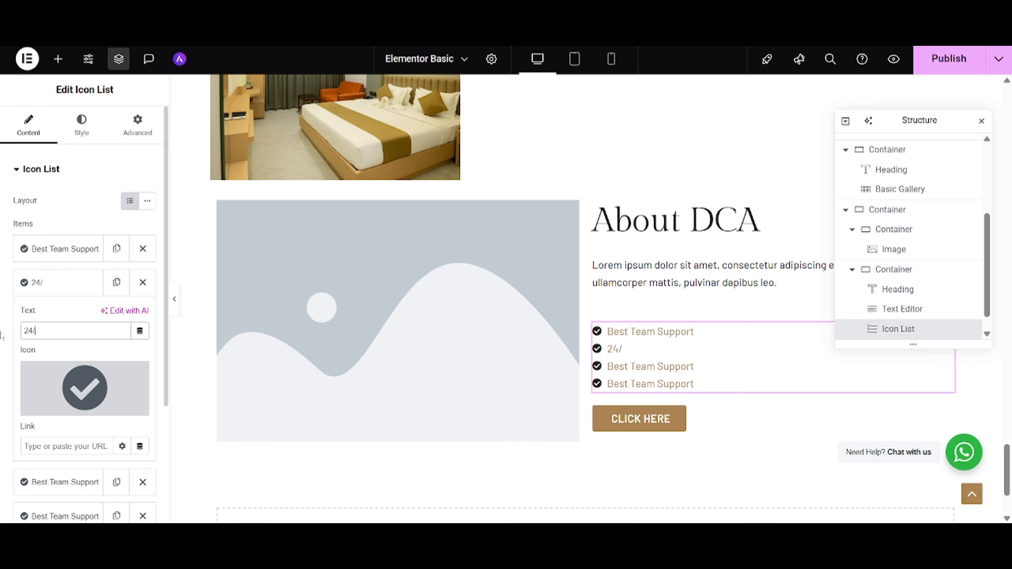
{"action": "type", "text": "7 Support"}
{"action": "left_click", "coordinate": [58, 284]}
{"action": "left_click", "coordinate": [63, 317]}
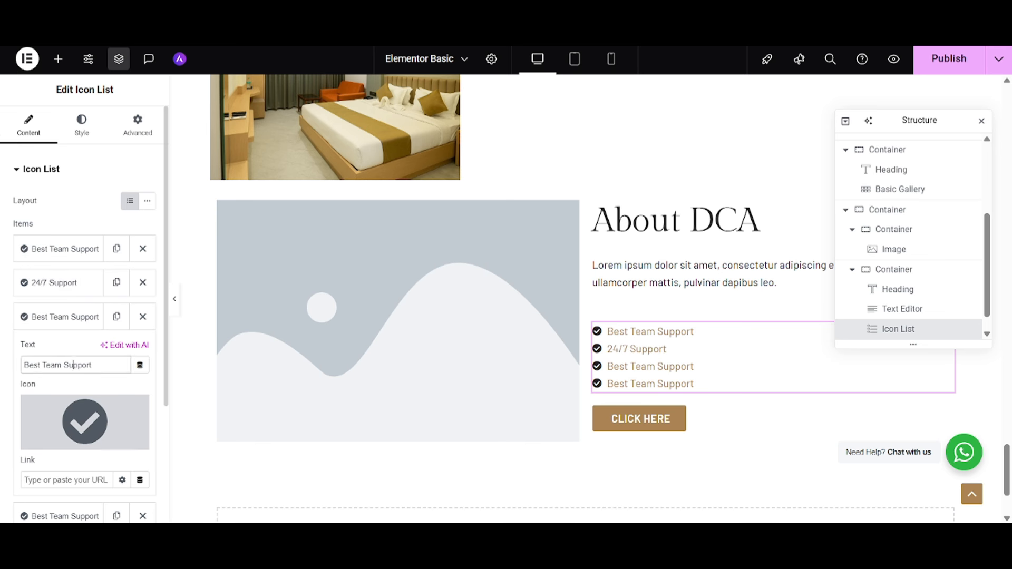
{"action": "left_click_drag", "start_coordinate": [23, 365], "coordinate": [91, 365]}
{"action": "type", "text": "Ai Build Services"}
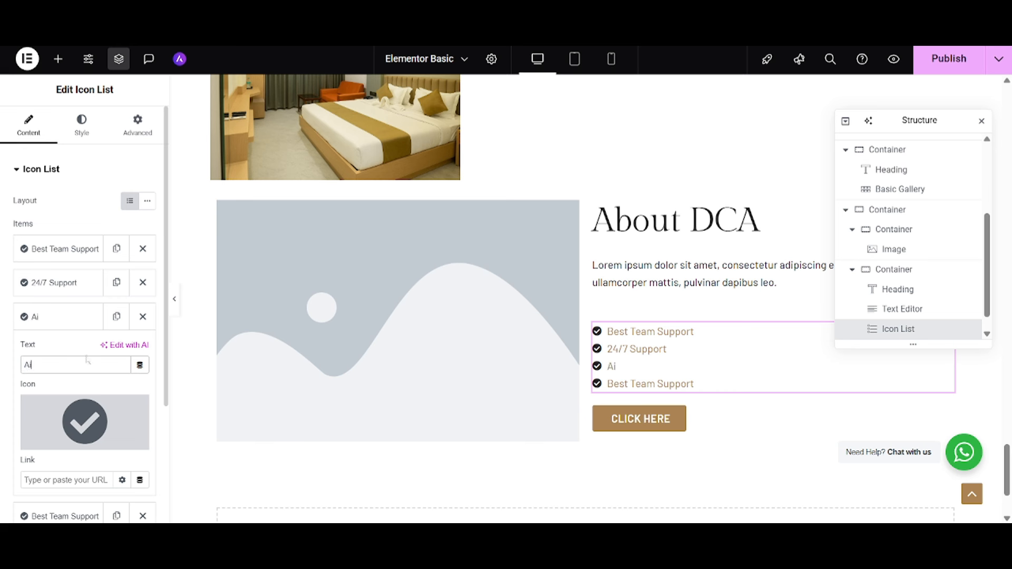
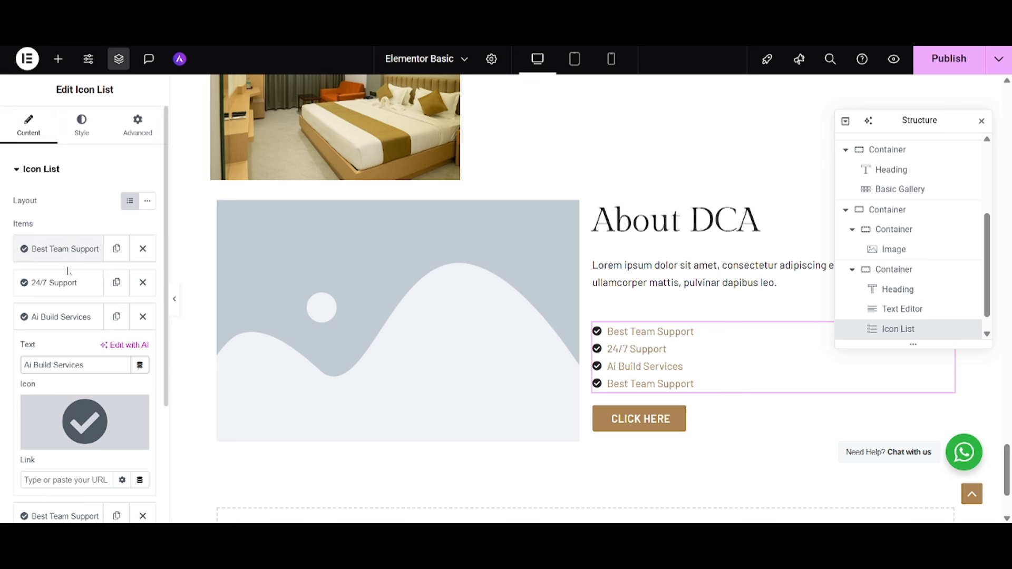
{"action": "left_click", "coordinate": [62, 322]}
{"action": "left_click", "coordinate": [62, 322]}
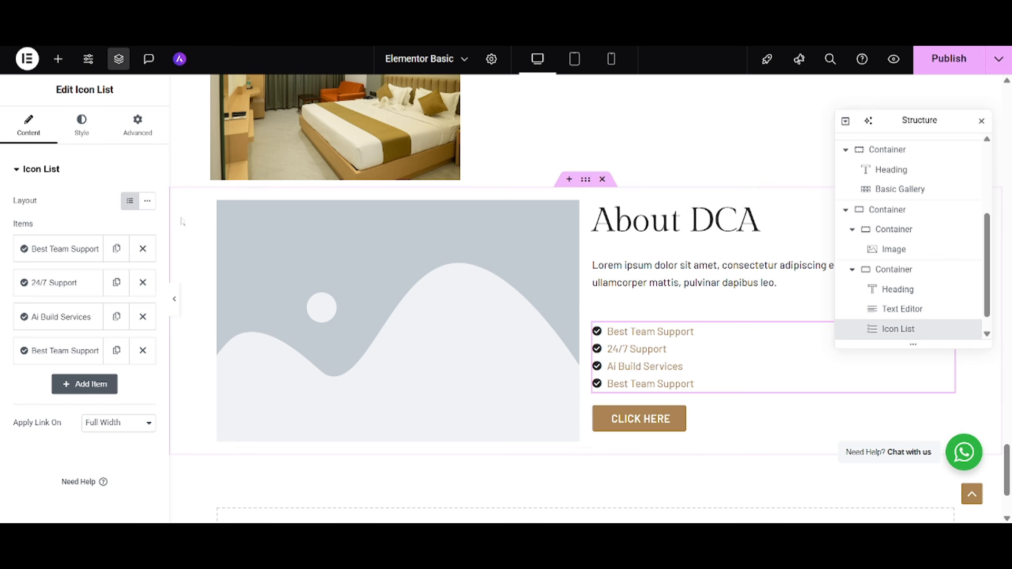
Step: Try the inline layout on the icon list and return it to the default layout
{"action": "left_click", "coordinate": [148, 206]}
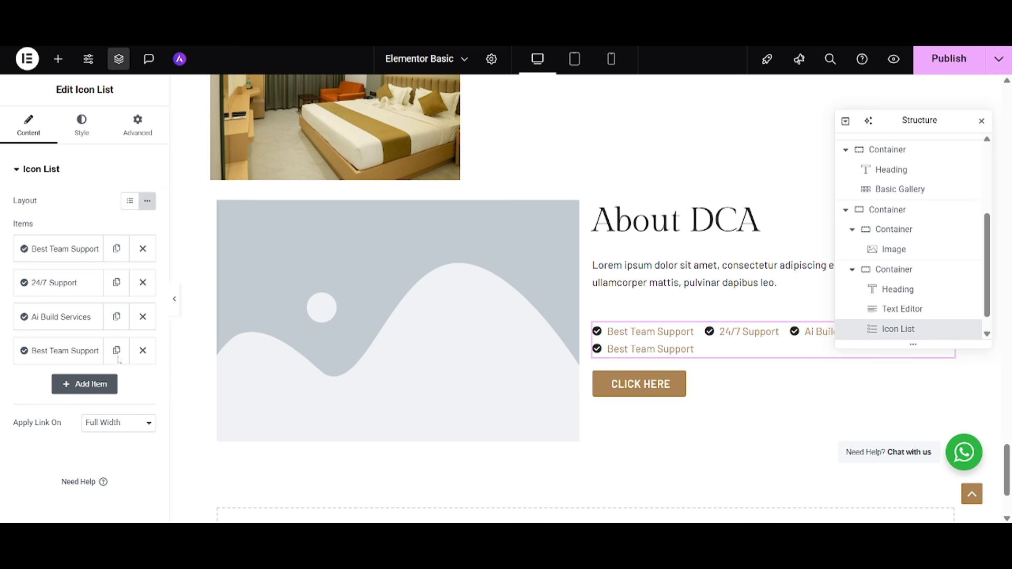
{"action": "left_click", "coordinate": [130, 201]}
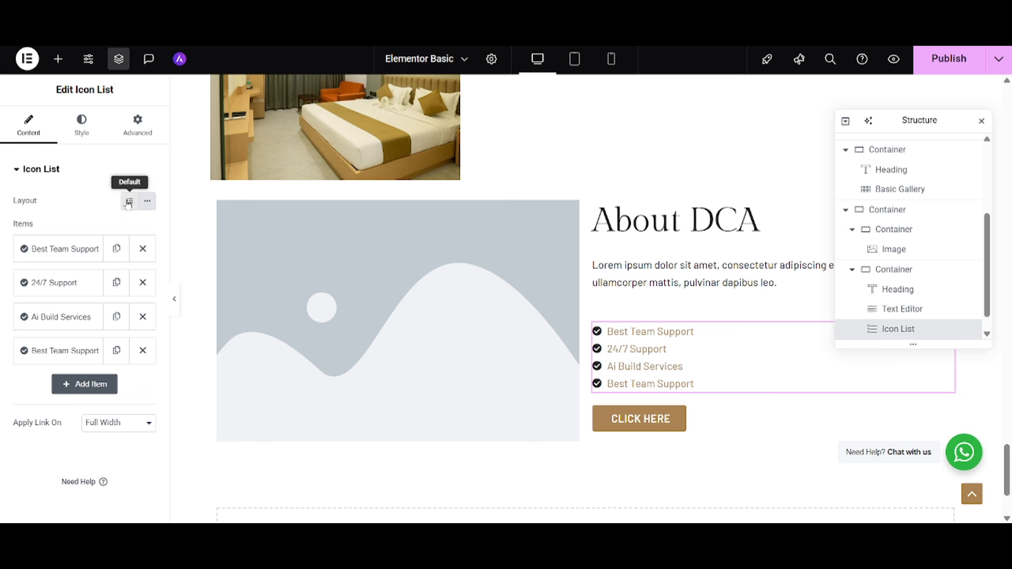
Step: Set the space between the icon list items to 7 px and align the list to the start, leaving the divider off
{"action": "left_click", "coordinate": [74, 137]}
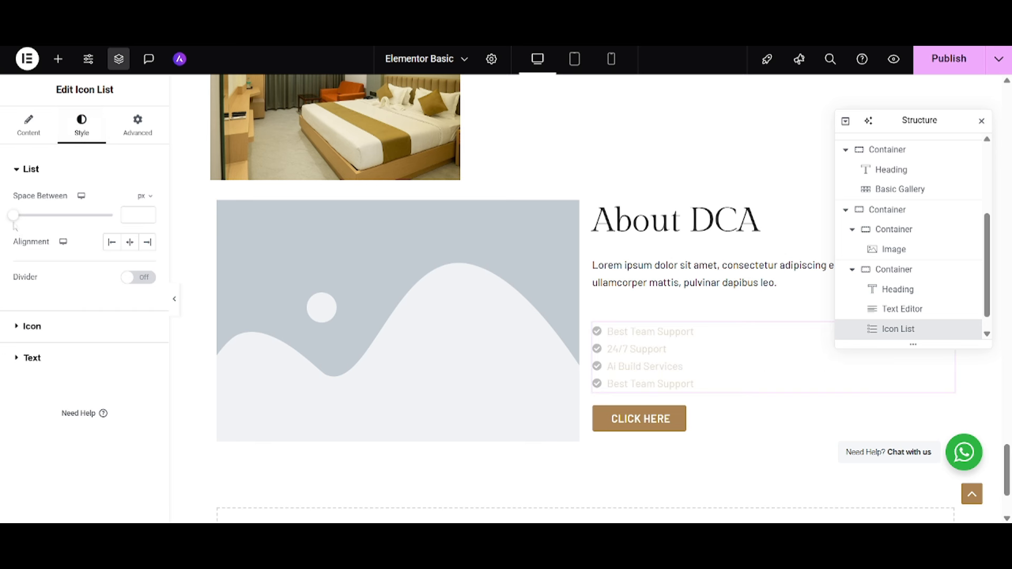
{"action": "left_click_drag", "start_coordinate": [19, 224], "coordinate": [30, 224]}
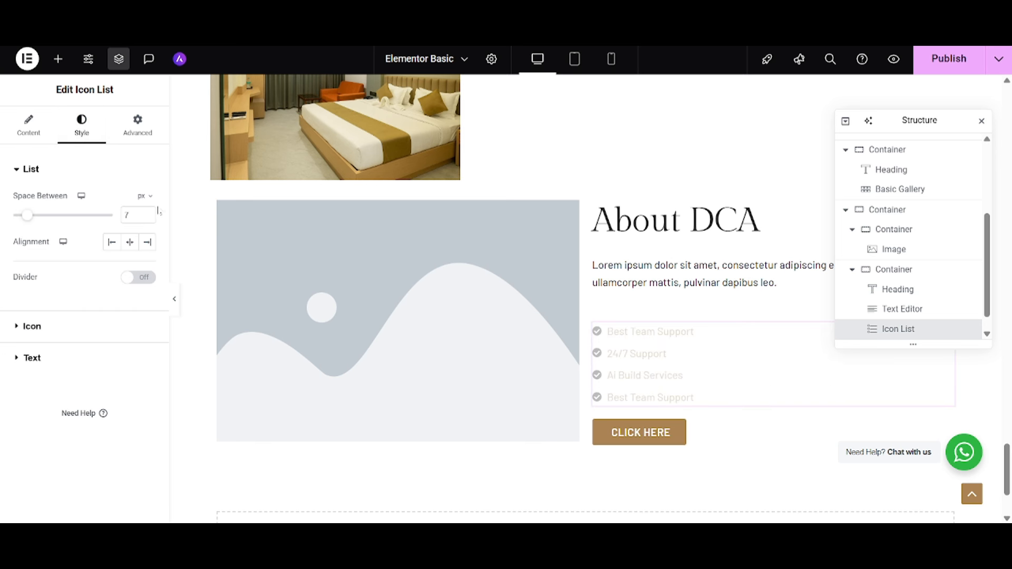
{"action": "left_click", "coordinate": [111, 242]}
{"action": "left_click", "coordinate": [139, 278]}
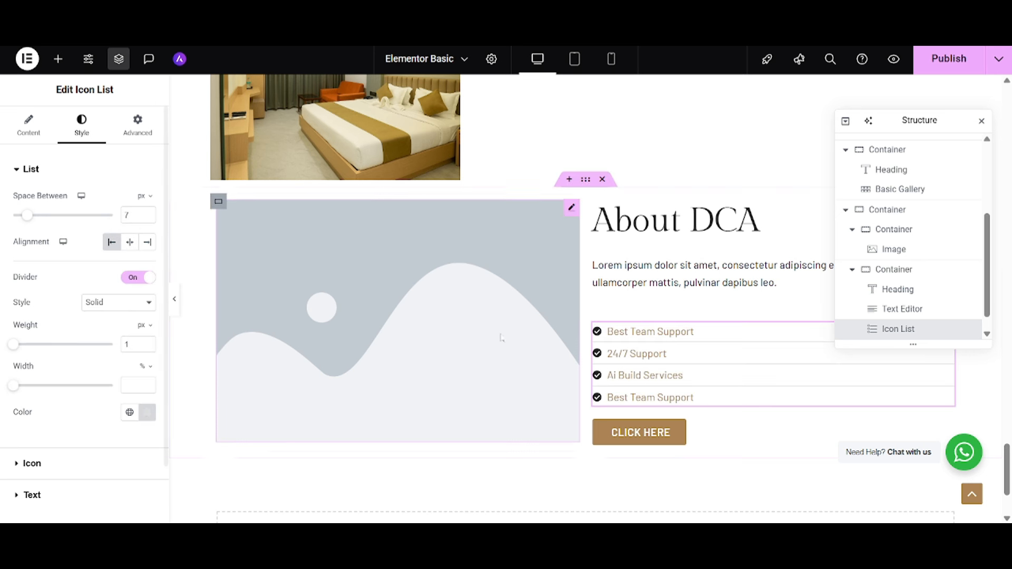
{"action": "left_click", "coordinate": [145, 279]}
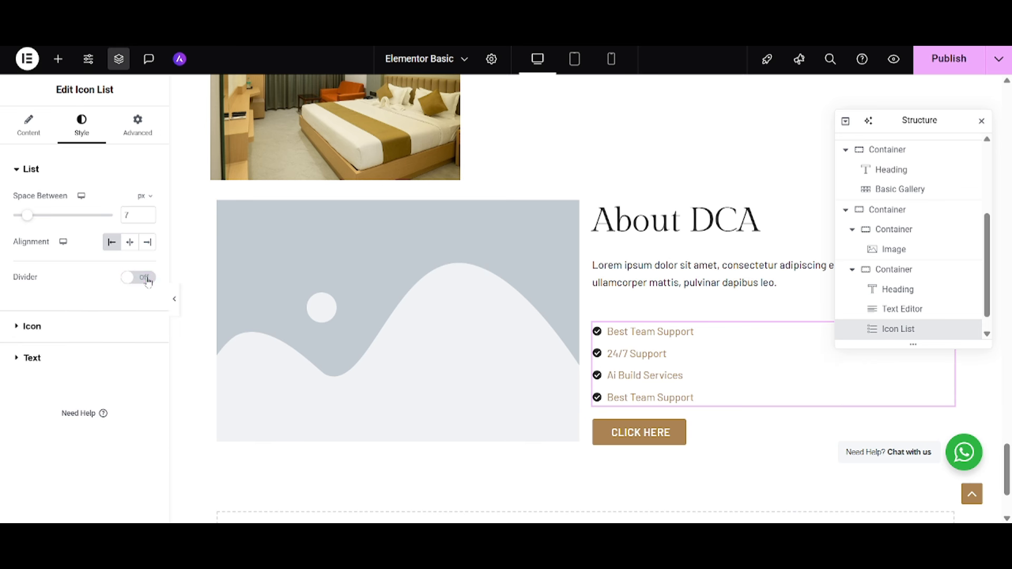
Step: Set the list icons' size to 20 px and slightly increase the space between the list items
{"action": "left_click", "coordinate": [59, 336]}
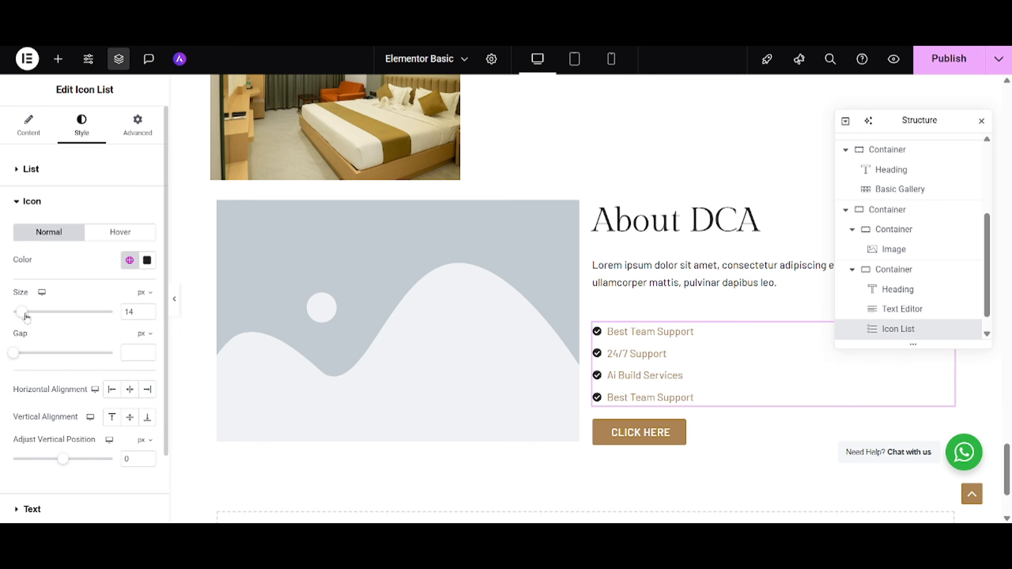
{"action": "left_click_drag", "start_coordinate": [25, 315], "coordinate": [31, 315]}
{"action": "left_click", "coordinate": [147, 309]}
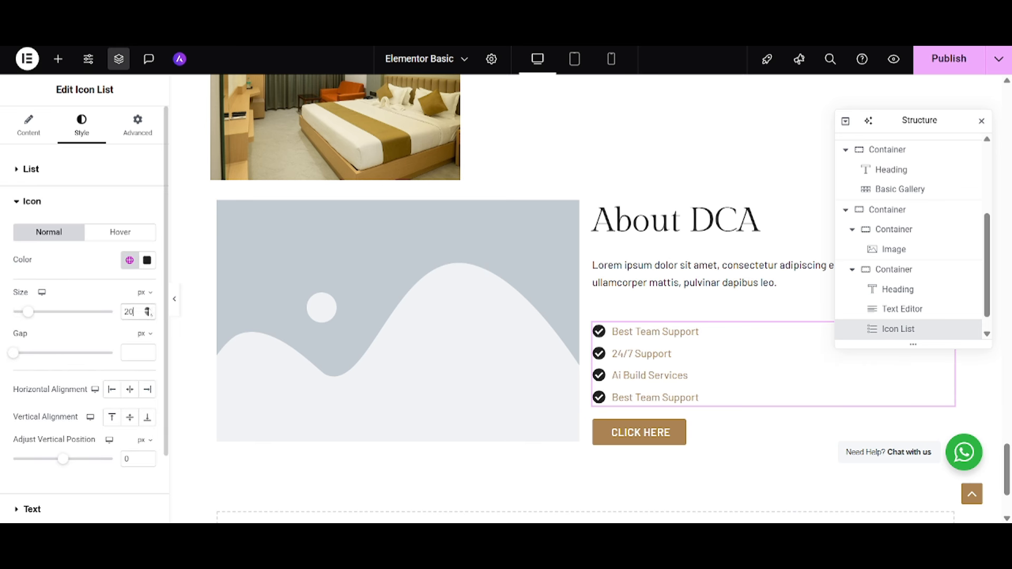
{"action": "left_click", "coordinate": [32, 168]}
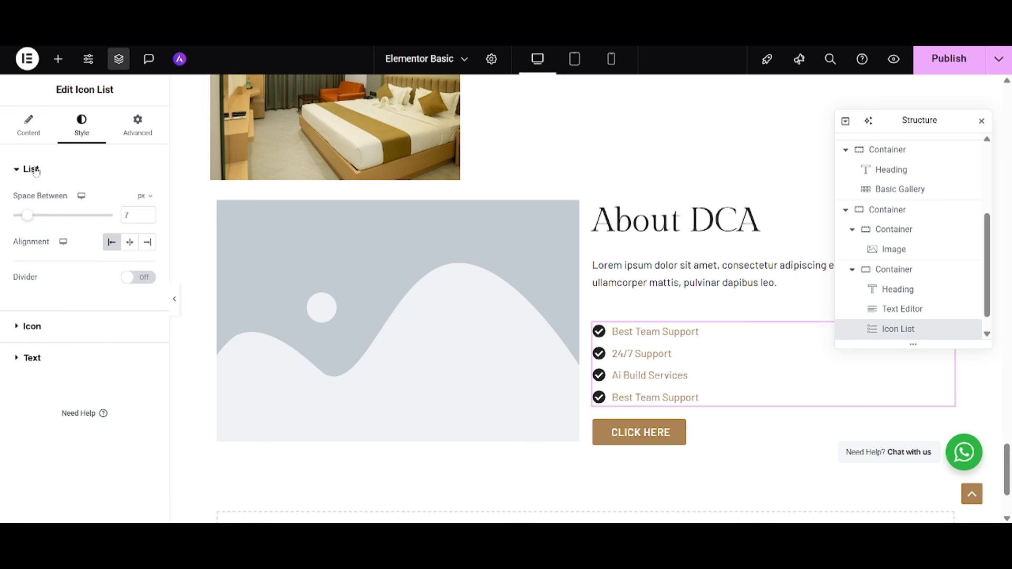
{"action": "left_click_drag", "start_coordinate": [28, 224], "coordinate": [36, 222]}
Step: Set the icon list text's font size to 18 px and its normal color to black
{"action": "left_click", "coordinate": [61, 357]}
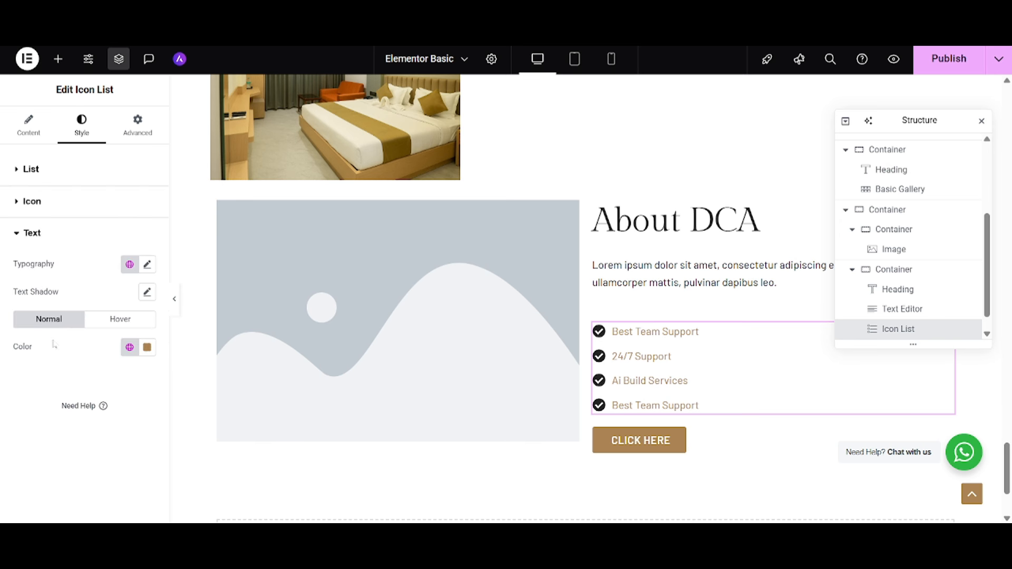
{"action": "left_click", "coordinate": [147, 265]}
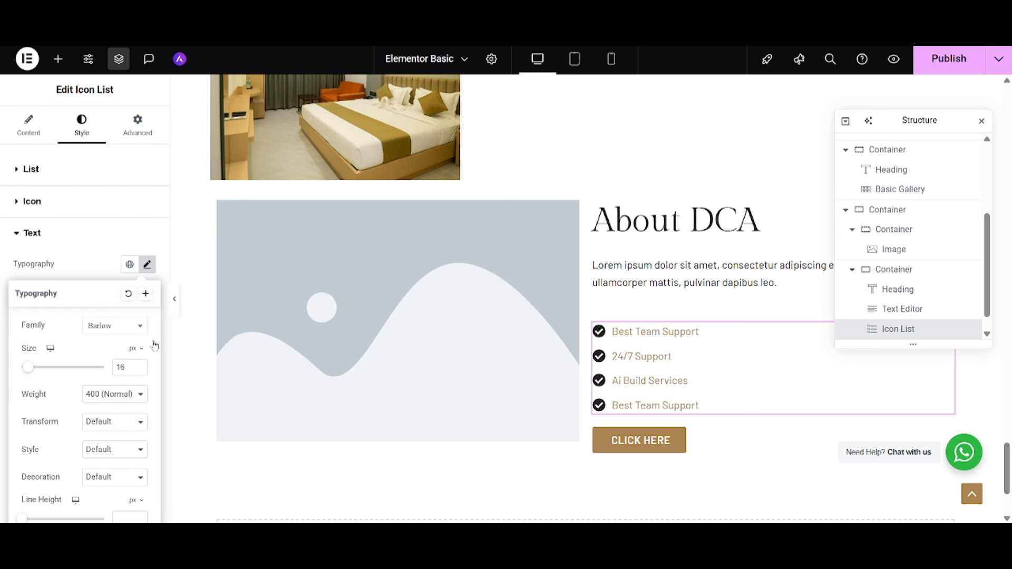
{"action": "left_click", "coordinate": [139, 365]}
{"action": "left_click", "coordinate": [139, 365]}
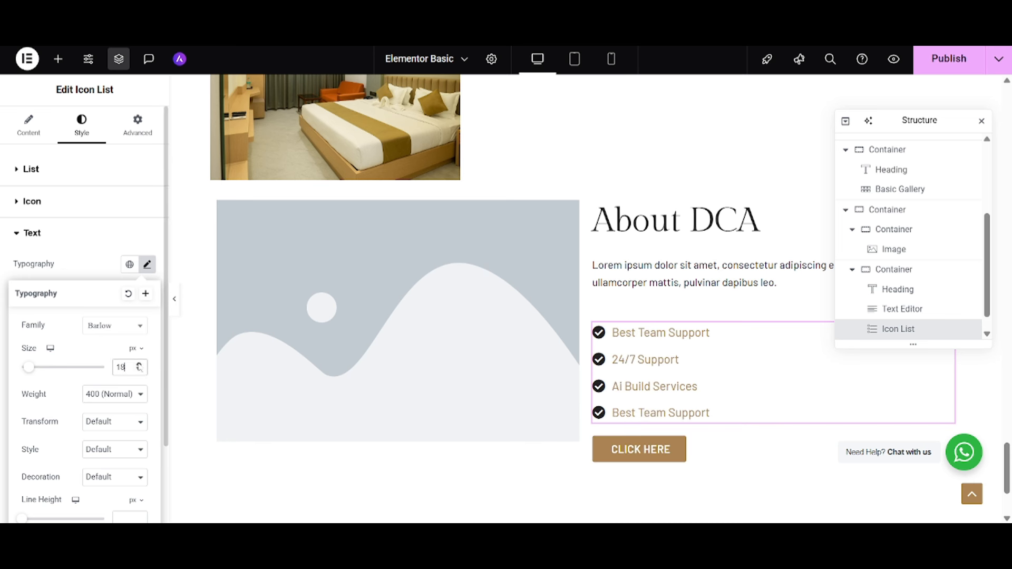
{"action": "left_click", "coordinate": [97, 273]}
{"action": "left_click", "coordinate": [147, 346]}
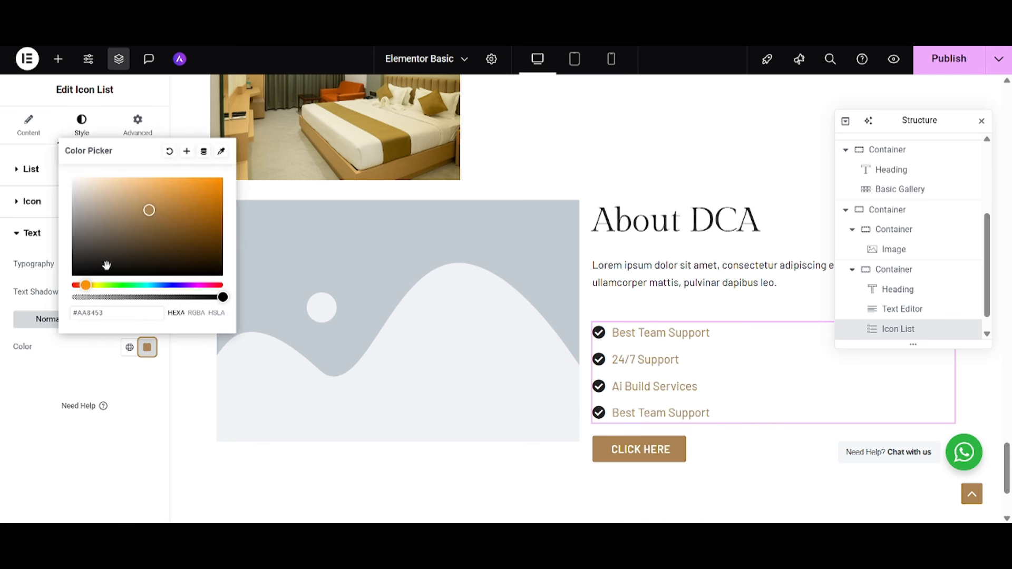
{"action": "left_click", "coordinate": [44, 379]}
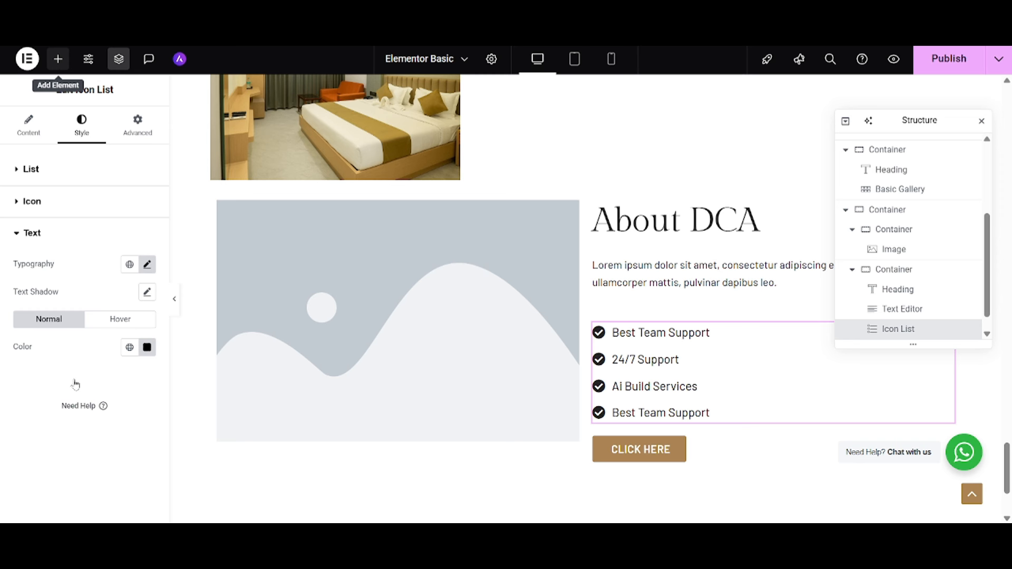
Step: Add a new single-column flexbox container with downward direction below the About DCA section
{"action": "left_click", "coordinate": [58, 59]}
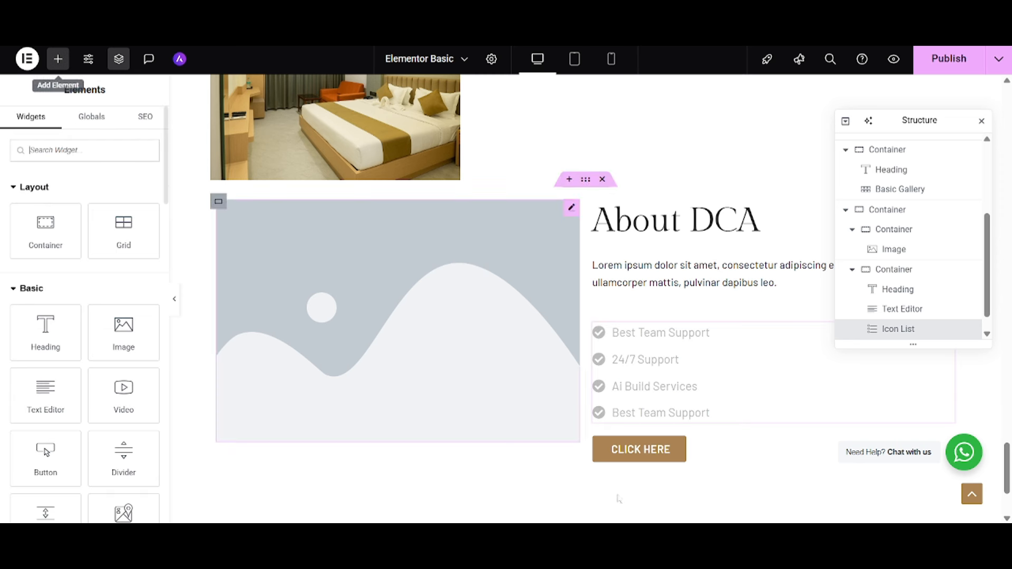
{"action": "scroll", "coordinate": [560, 400], "scroll_direction": "down", "scroll_amount": 2}
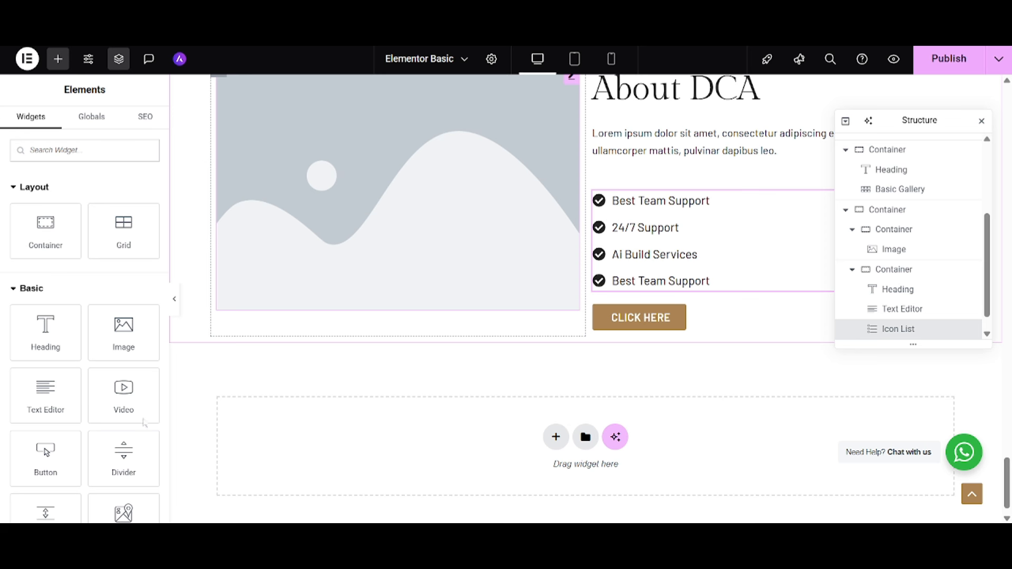
{"action": "scroll", "coordinate": [73, 358], "scroll_direction": "down", "scroll_amount": 15}
{"action": "scroll", "coordinate": [110, 250], "scroll_direction": "up", "scroll_amount": 1}
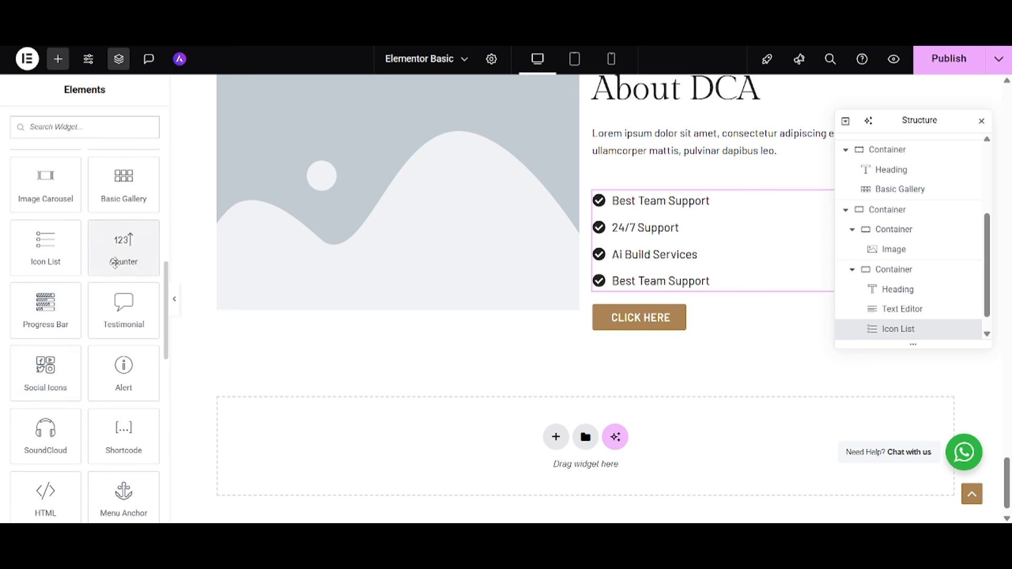
{"action": "left_click", "coordinate": [556, 437]}
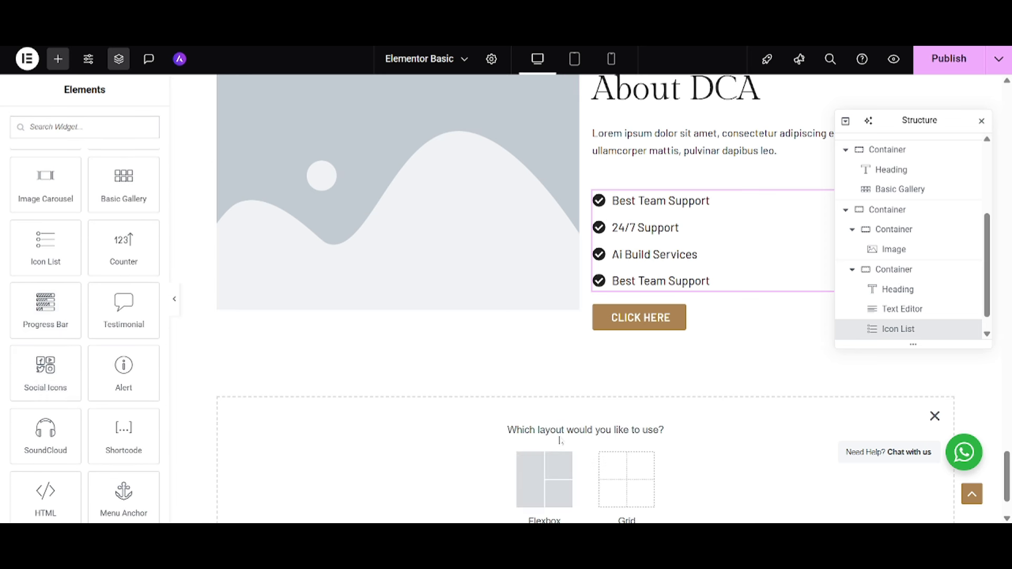
{"action": "left_click", "coordinate": [543, 476]}
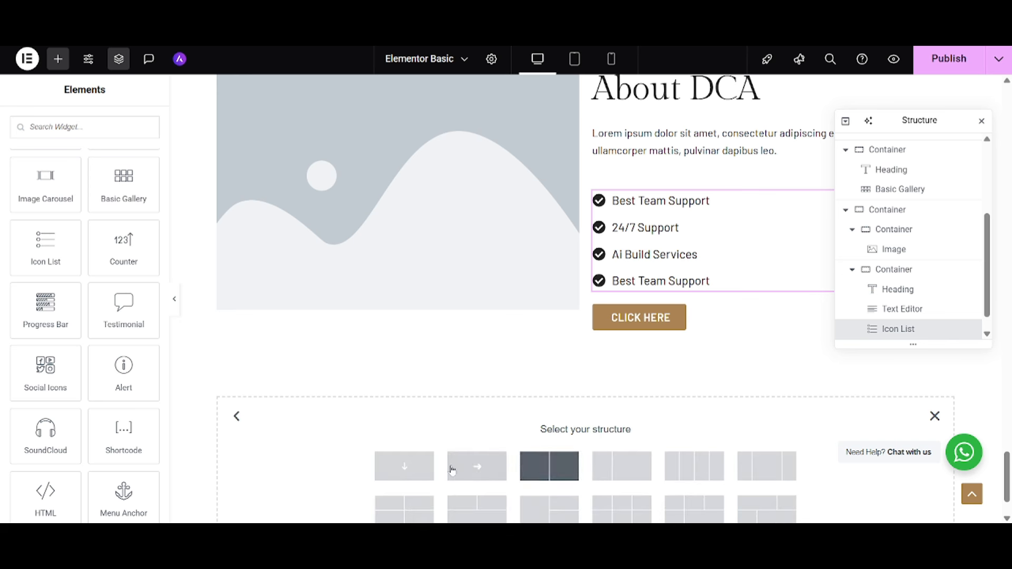
{"action": "left_click", "coordinate": [392, 467]}
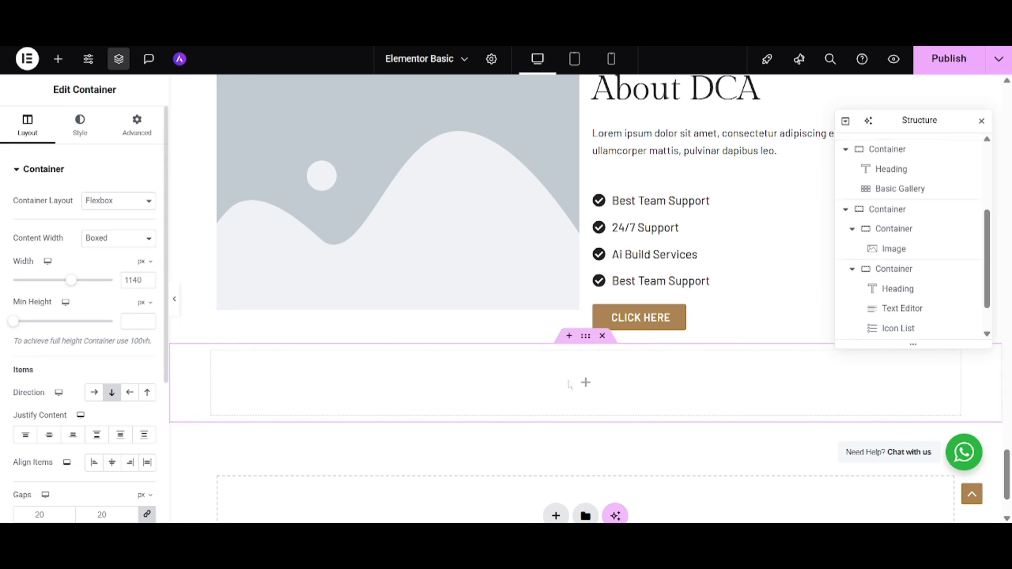
Step: Insert a grid into the new empty container and set it to 4 columns and 1 row
{"action": "left_click", "coordinate": [587, 383]}
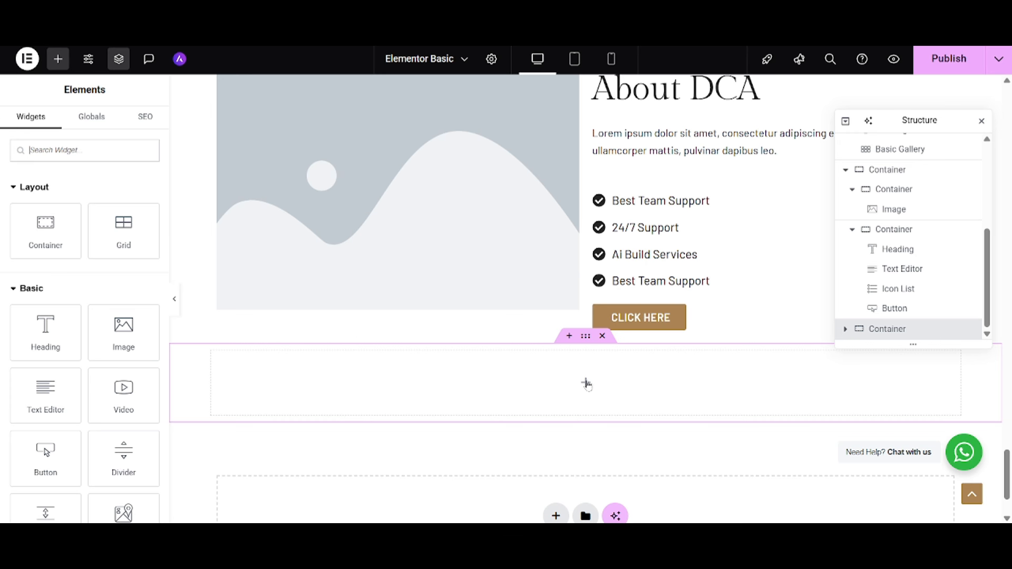
{"action": "left_click_drag", "start_coordinate": [124, 231], "coordinate": [448, 403]}
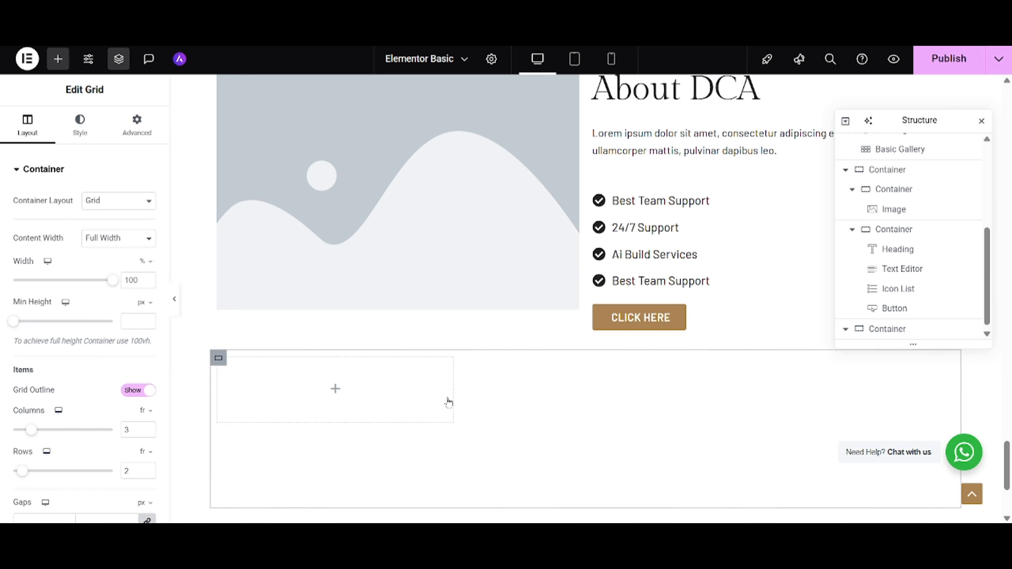
{"action": "left_click_drag", "start_coordinate": [137, 431], "coordinate": [116, 476]}
{"action": "type", "text": "4"}
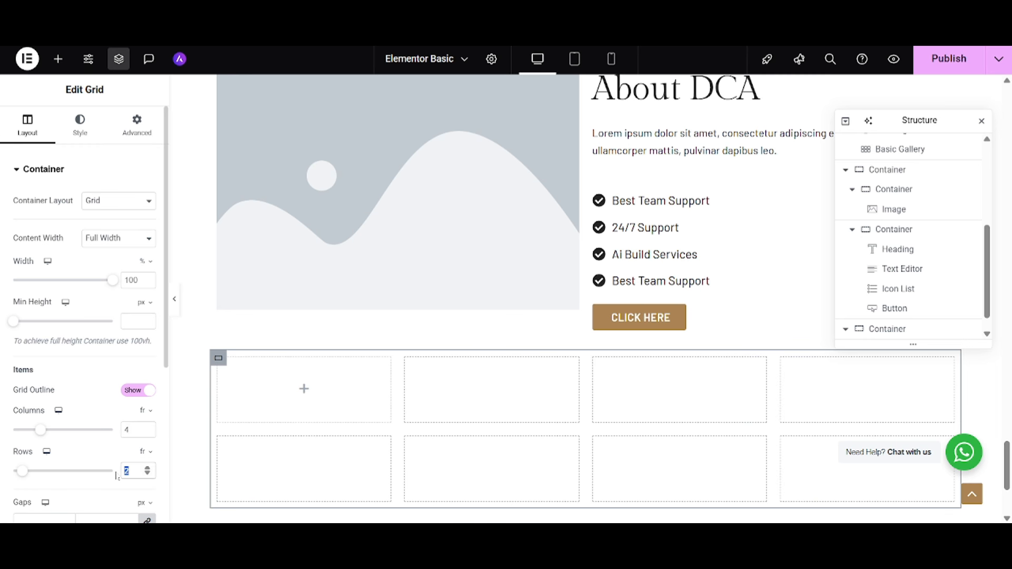
{"action": "type", "text": "1"}
Step: Add a Counter widget to the first grid cell and title it "Satisfied Clients"
{"action": "left_click", "coordinate": [304, 392]}
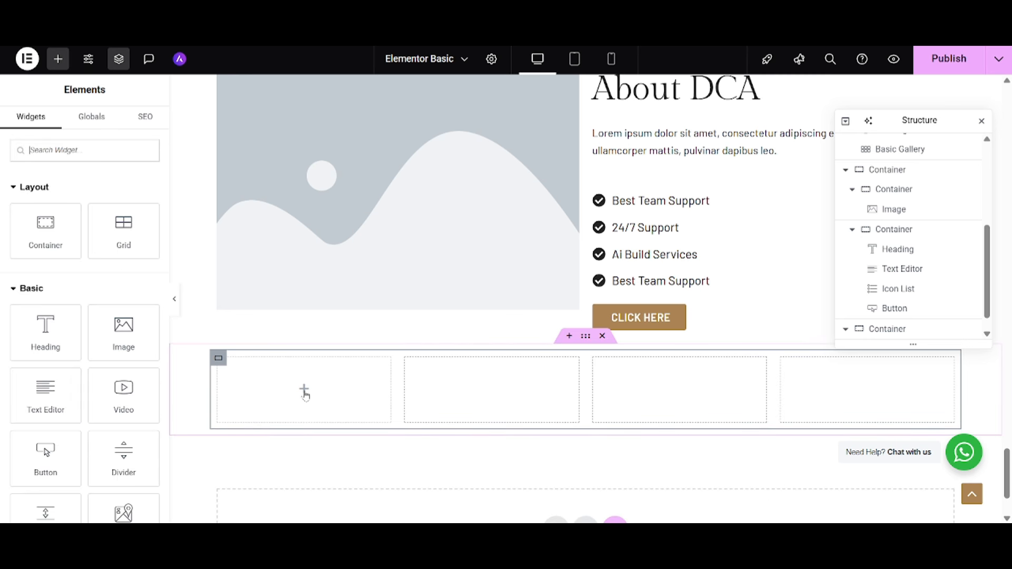
{"action": "scroll", "coordinate": [106, 380], "scroll_direction": "down", "scroll_amount": 7}
{"action": "left_click_drag", "start_coordinate": [124, 317], "coordinate": [286, 385]}
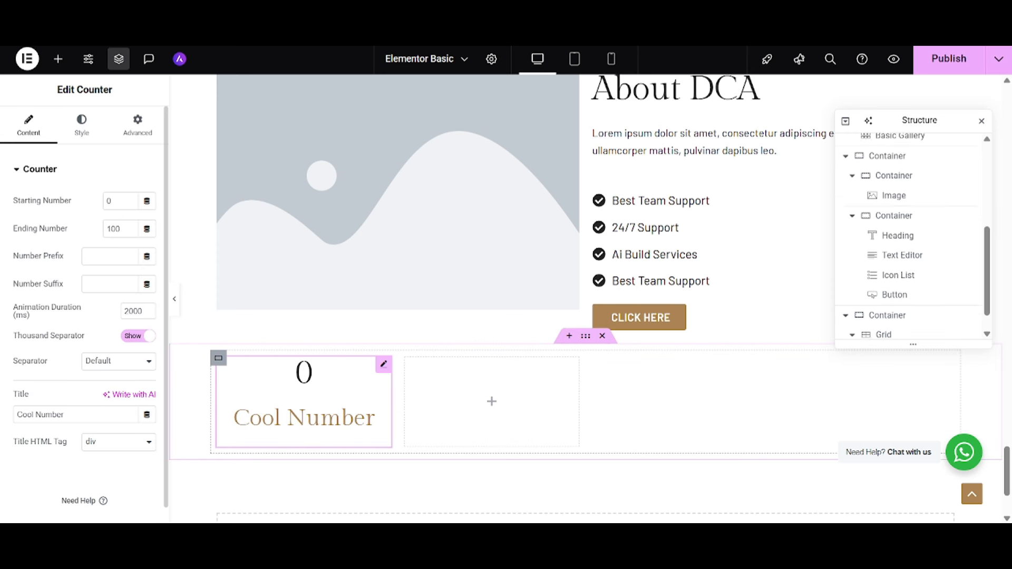
{"action": "left_click_drag", "start_coordinate": [66, 415], "coordinate": [2, 416]}
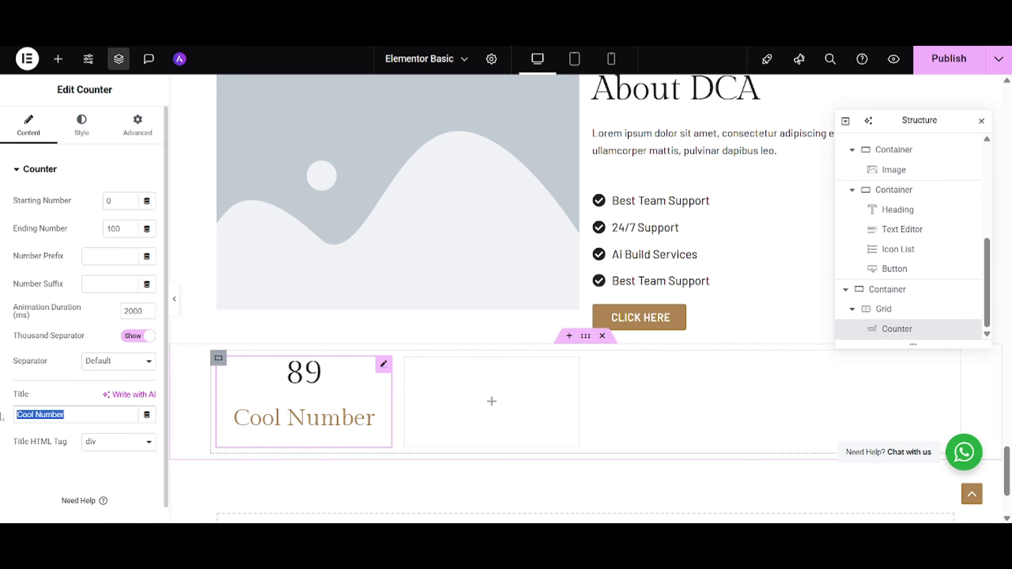
{"action": "type", "text": "Sa"}
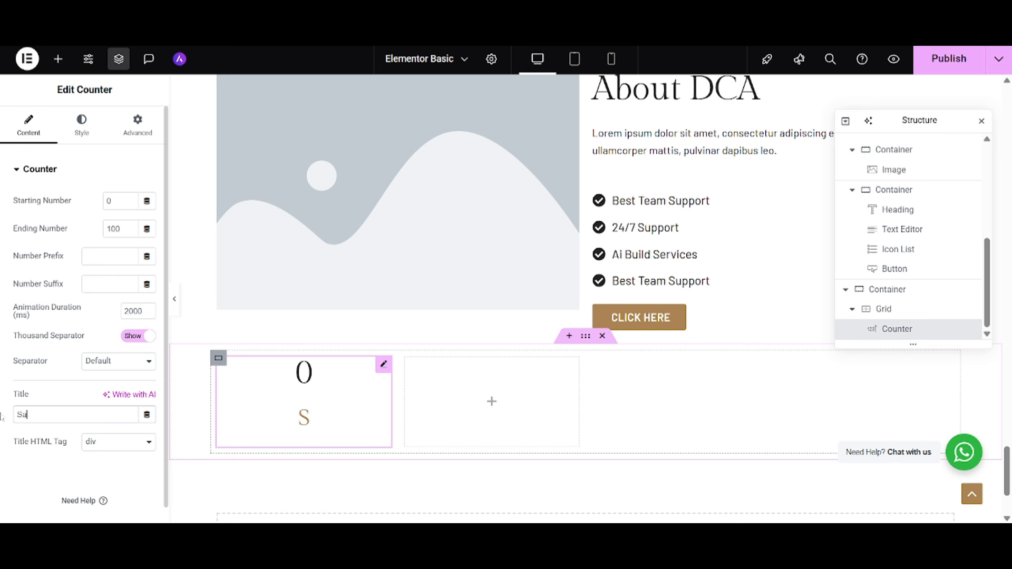
{"action": "type", "text": "tisfied"}
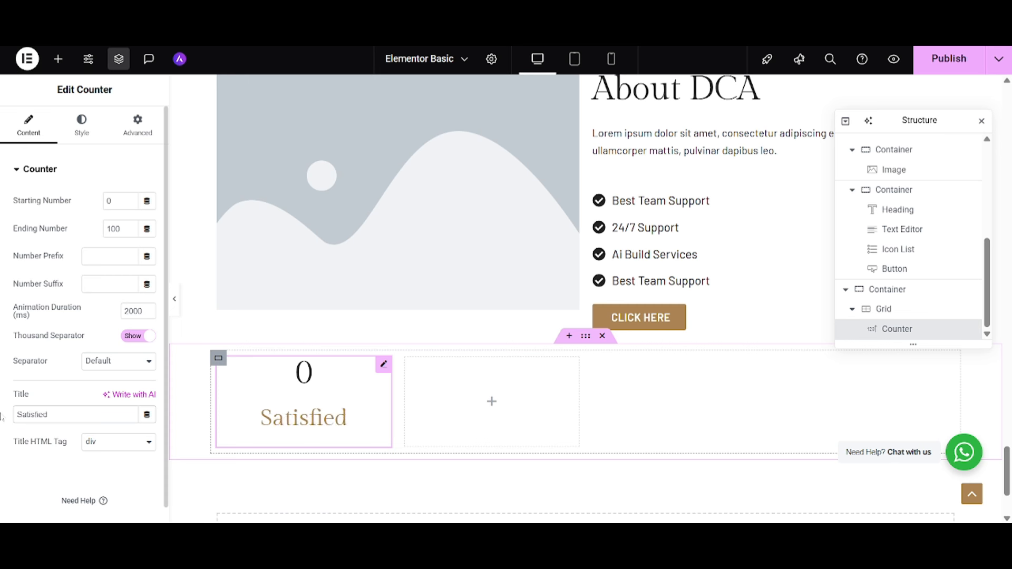
{"action": "type", "text": " Clients"}
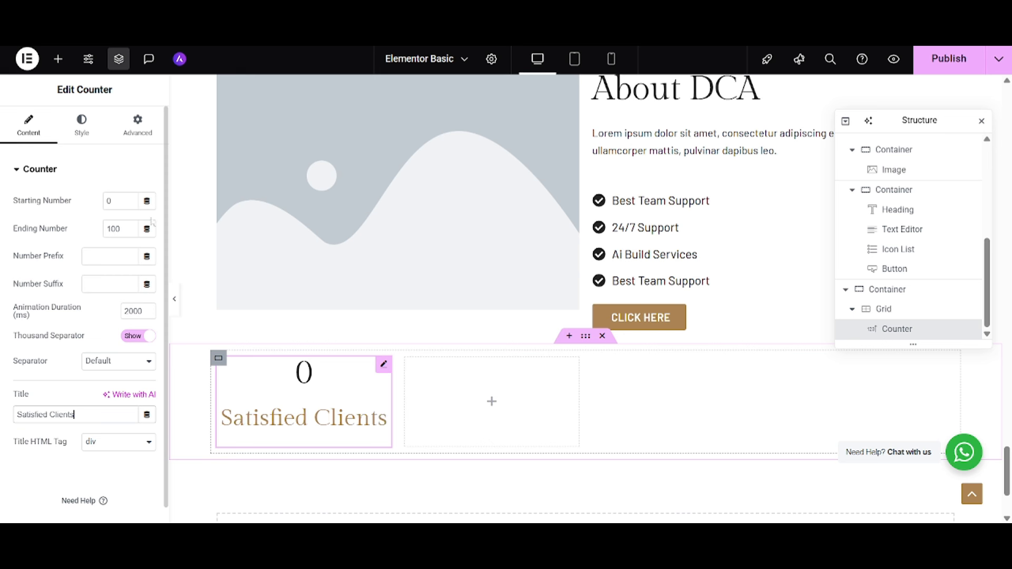
Step: Set the Satisfied Clients counter's ending number to 500 and its number suffix to "+"
{"action": "left_click", "coordinate": [107, 229]}
{"action": "double_click", "coordinate": [107, 228]}
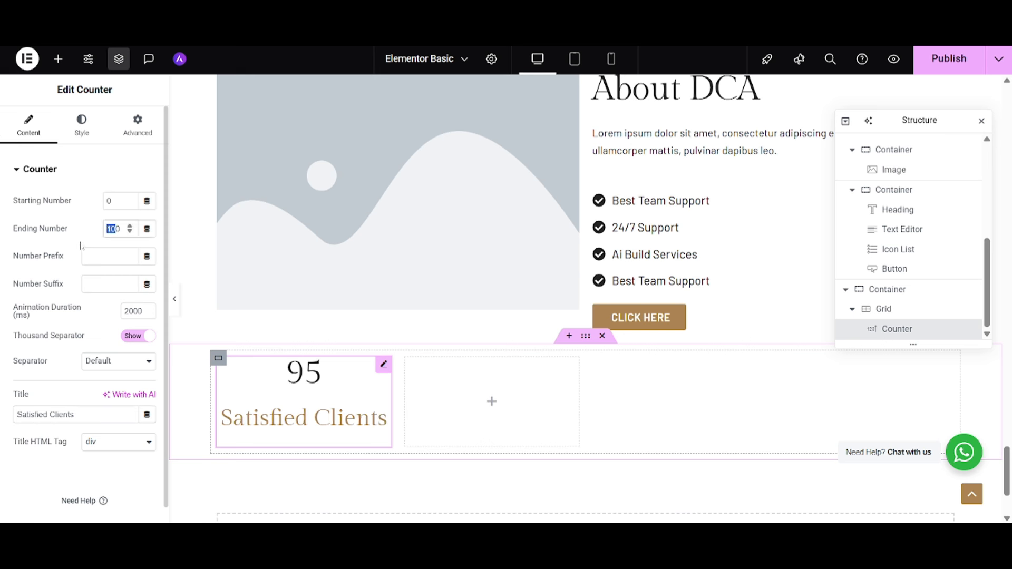
{"action": "type", "text": "5"}
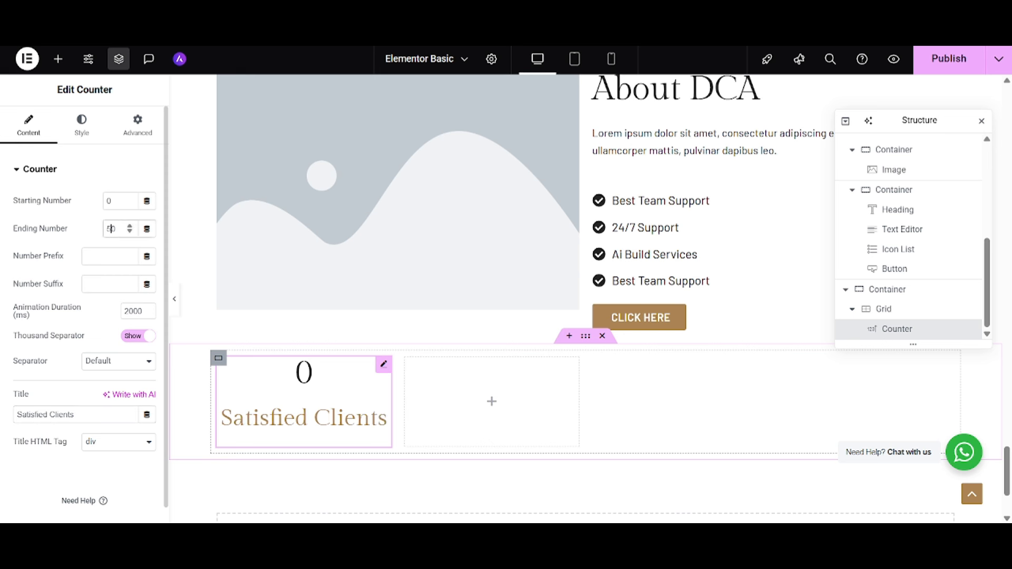
{"action": "left_click", "coordinate": [110, 284]}
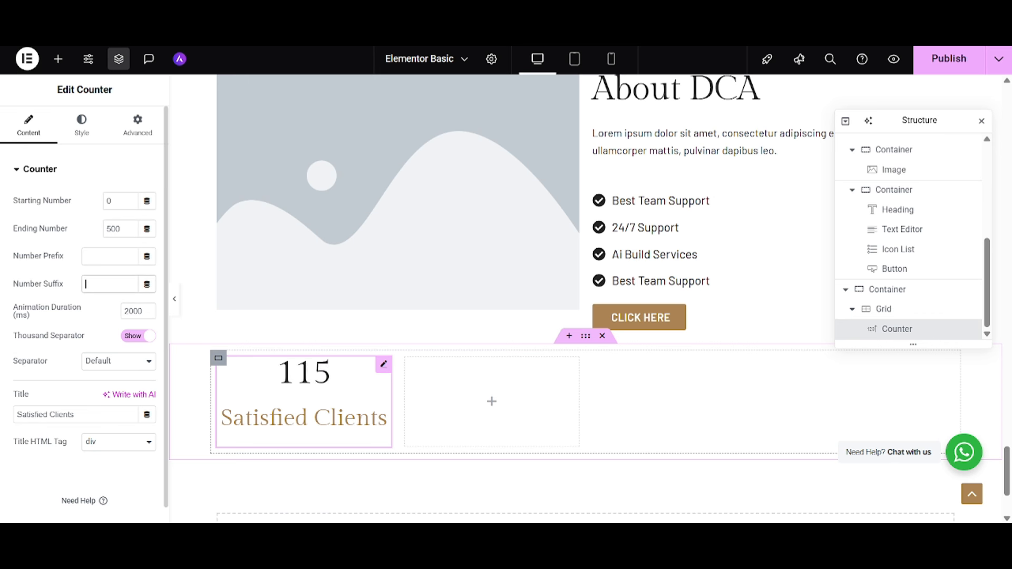
{"action": "type", "text": "+"}
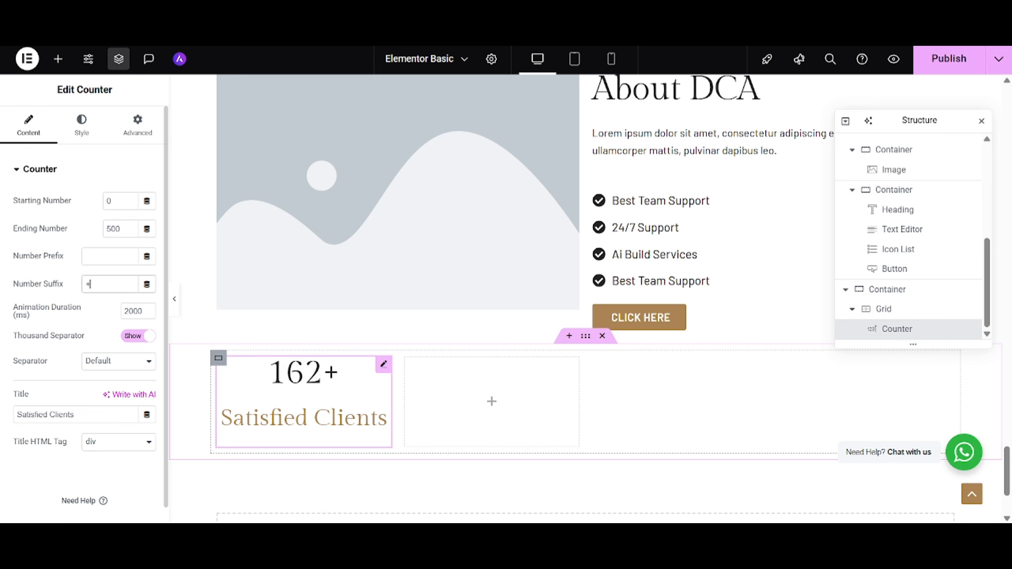
Step: Try a number prefix of "1" on the Satisfied Clients counter and clear it again
{"action": "left_click", "coordinate": [110, 256]}
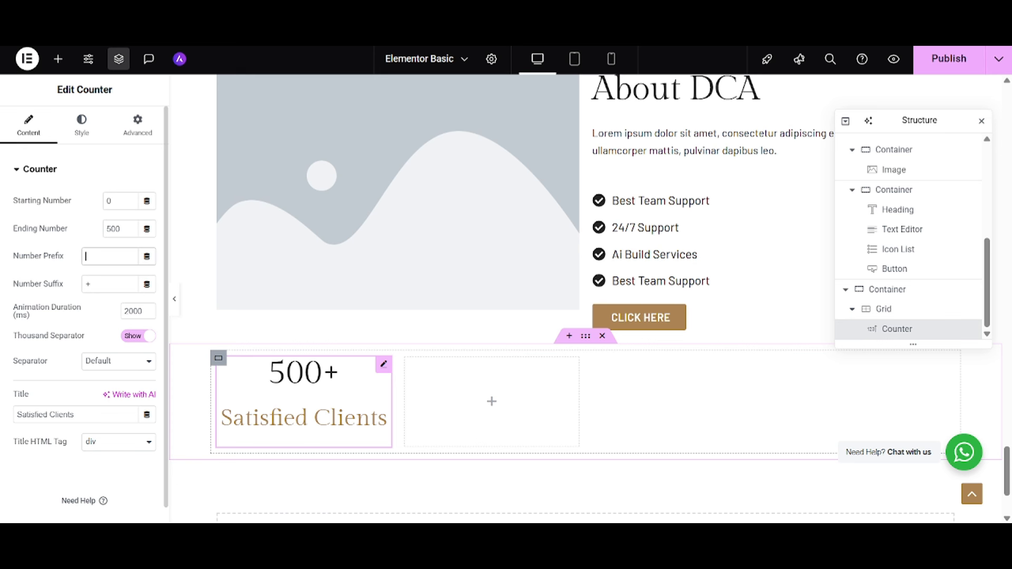
{"action": "type", "text": "1"}
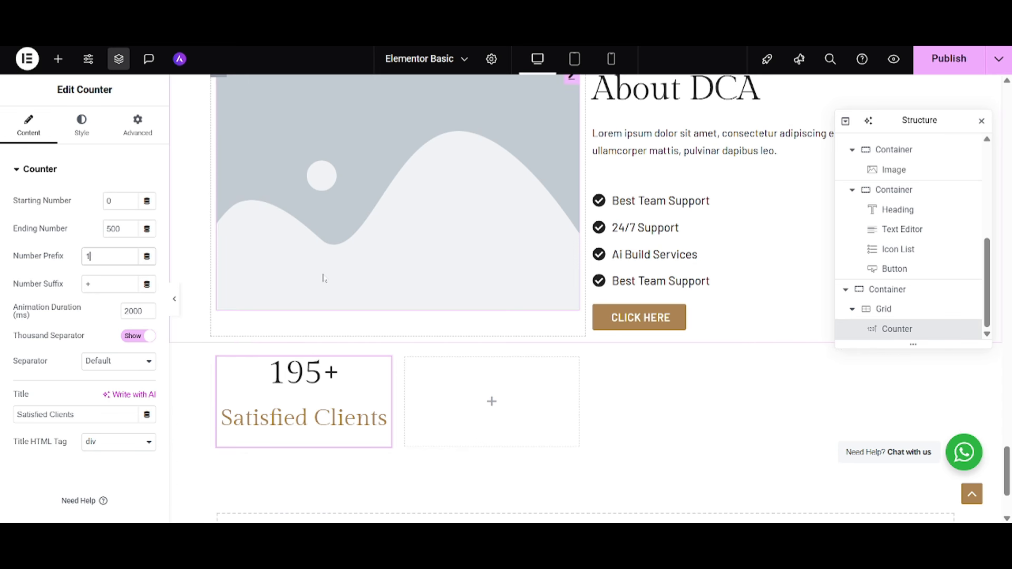
{"action": "left_click_drag", "start_coordinate": [94, 260], "coordinate": [60, 267]}
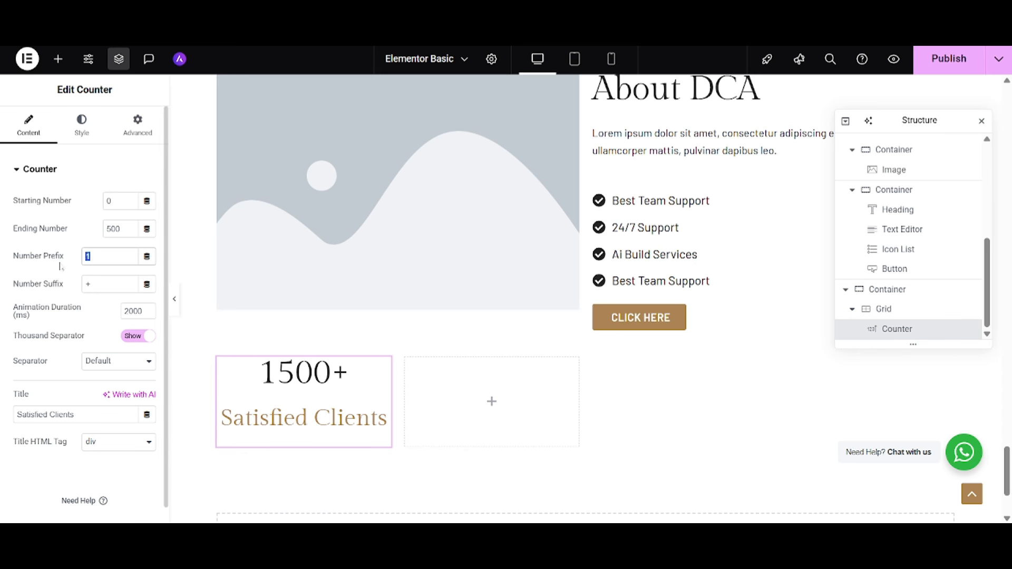
{"action": "key", "text": "BackSpace"}
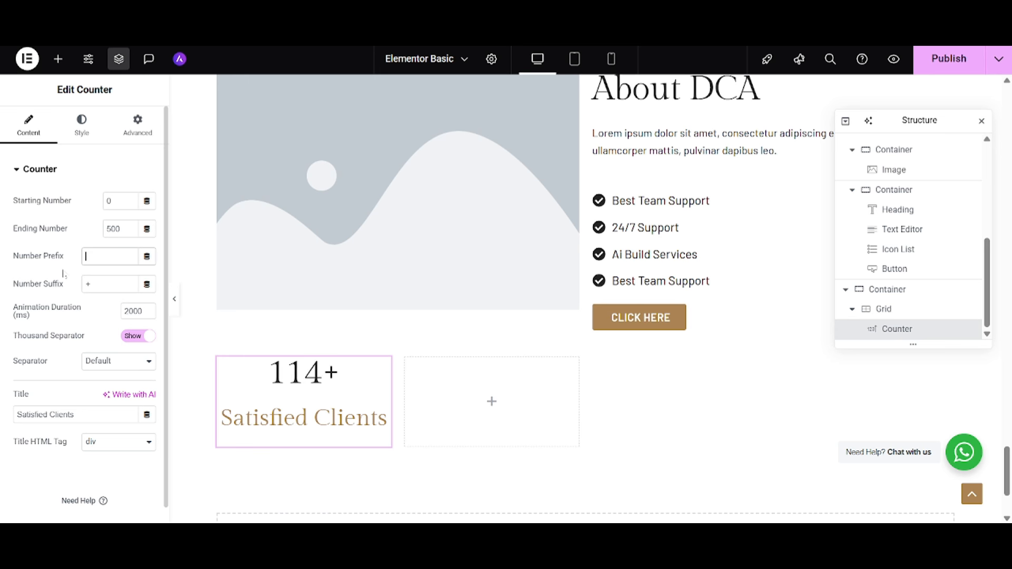
Step: Try the counter's title position before the number, and set it to below the number
{"action": "left_click", "coordinate": [76, 130]}
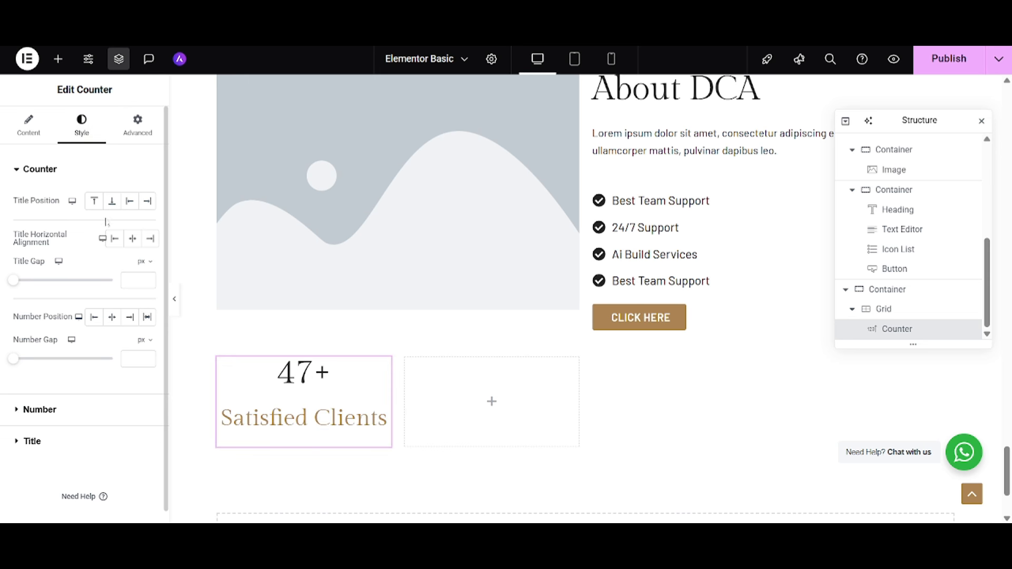
{"action": "left_click", "coordinate": [95, 204]}
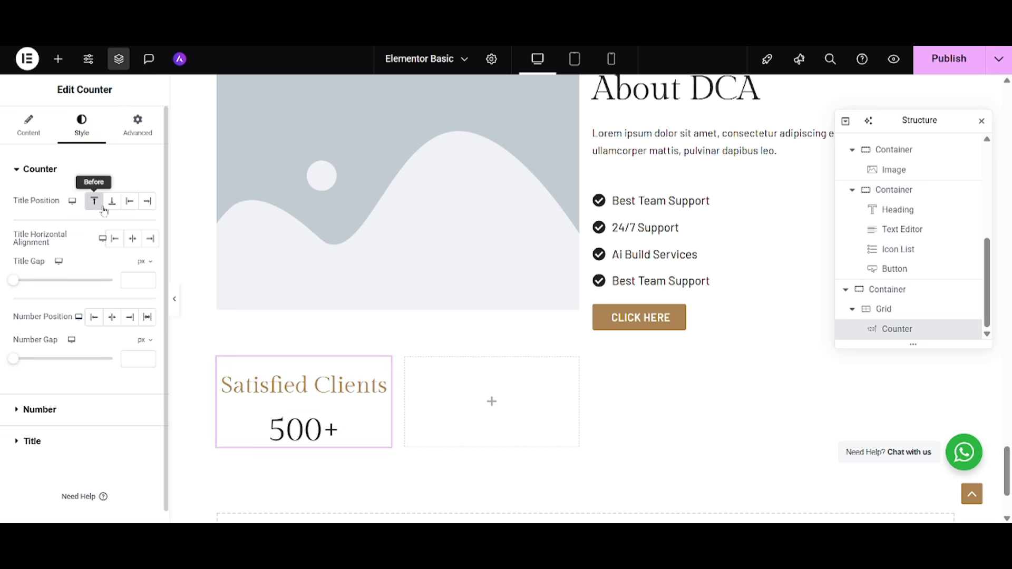
{"action": "left_click", "coordinate": [110, 207]}
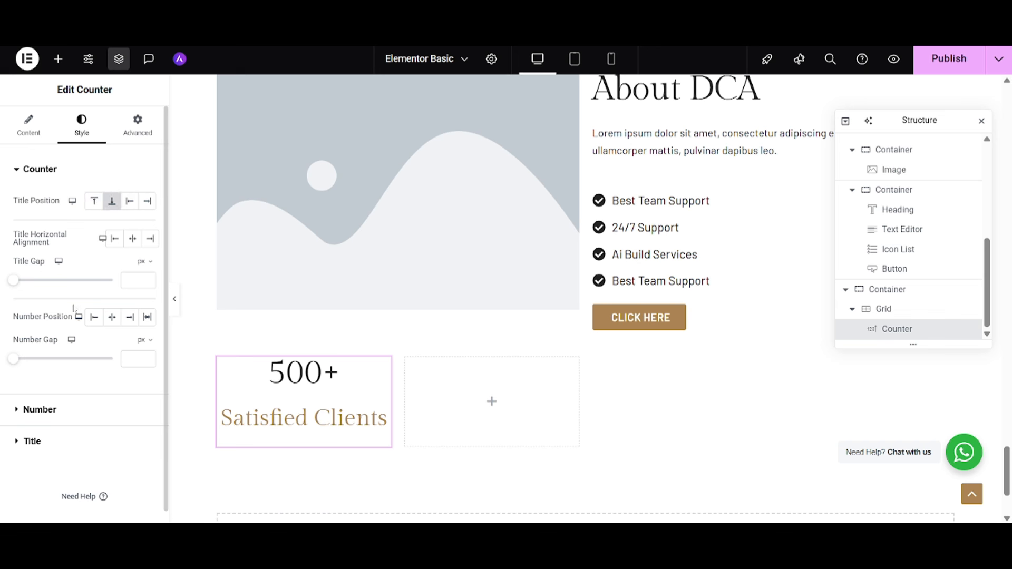
Step: Set the typography weight of the counter's number to bold
{"action": "scroll", "coordinate": [30, 294], "scroll_direction": "down", "scroll_amount": 1}
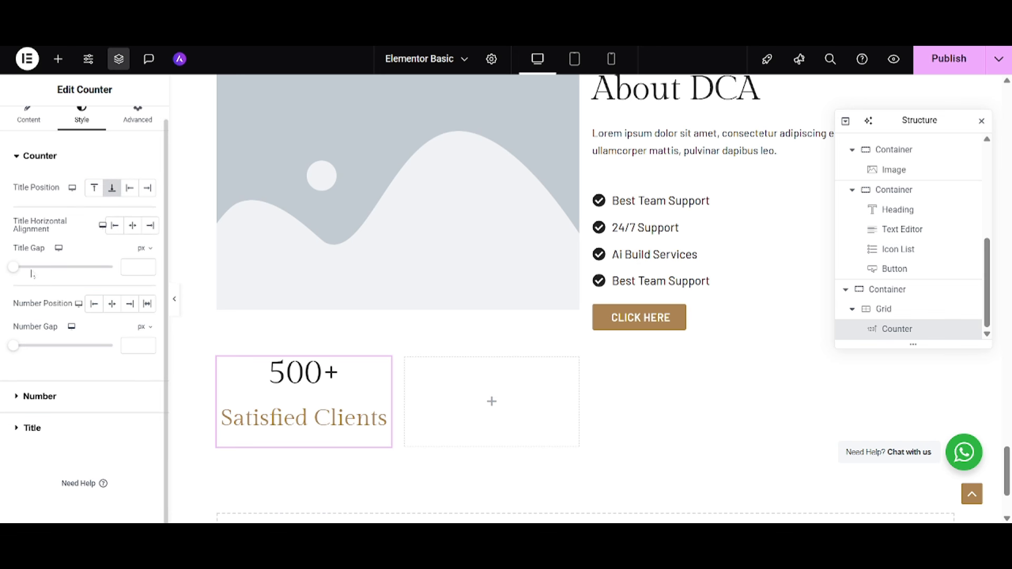
{"action": "left_click", "coordinate": [39, 396]}
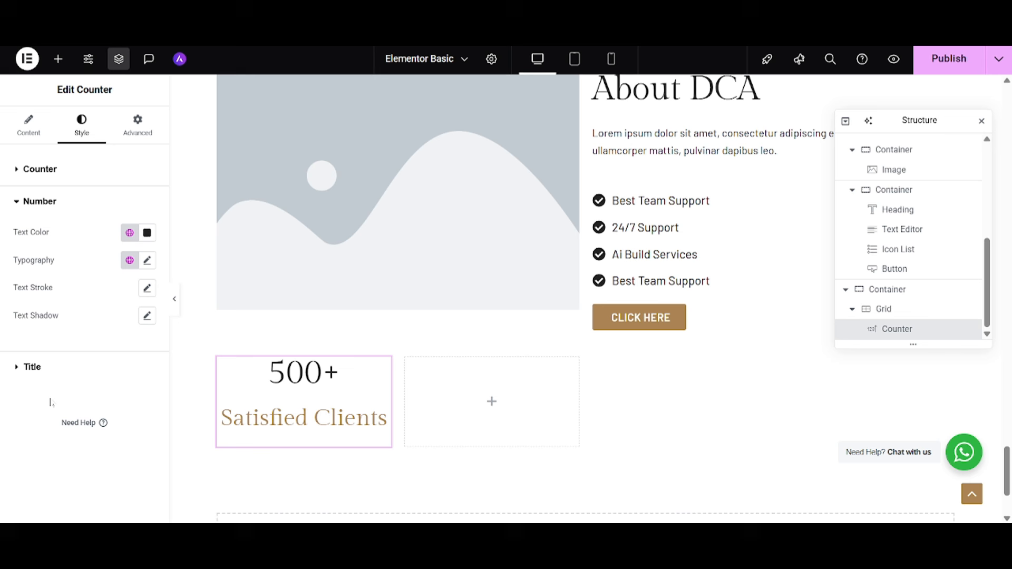
{"action": "left_click", "coordinate": [147, 261]}
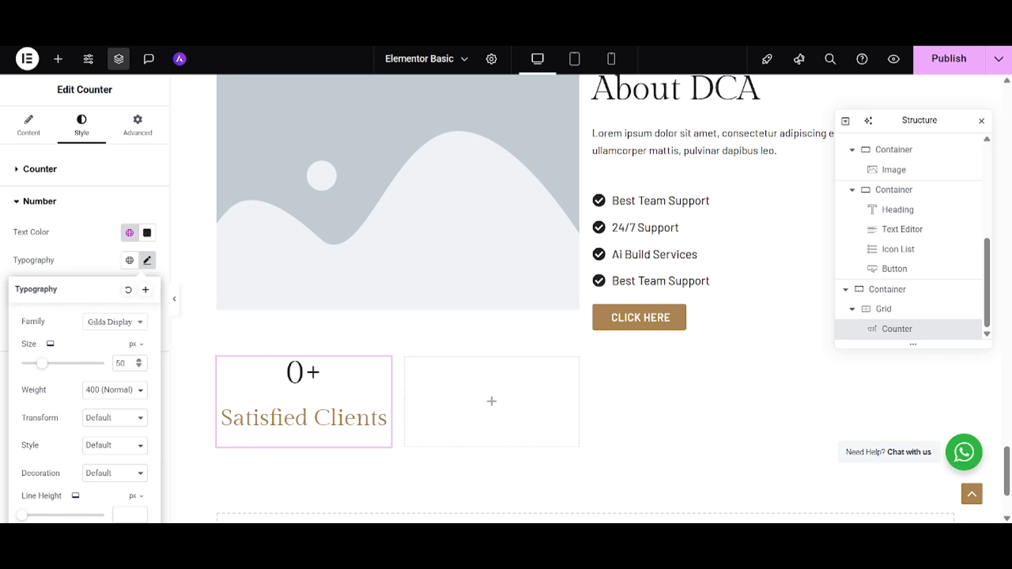
{"action": "left_click", "coordinate": [107, 391]}
{"action": "left_click", "coordinate": [100, 299]}
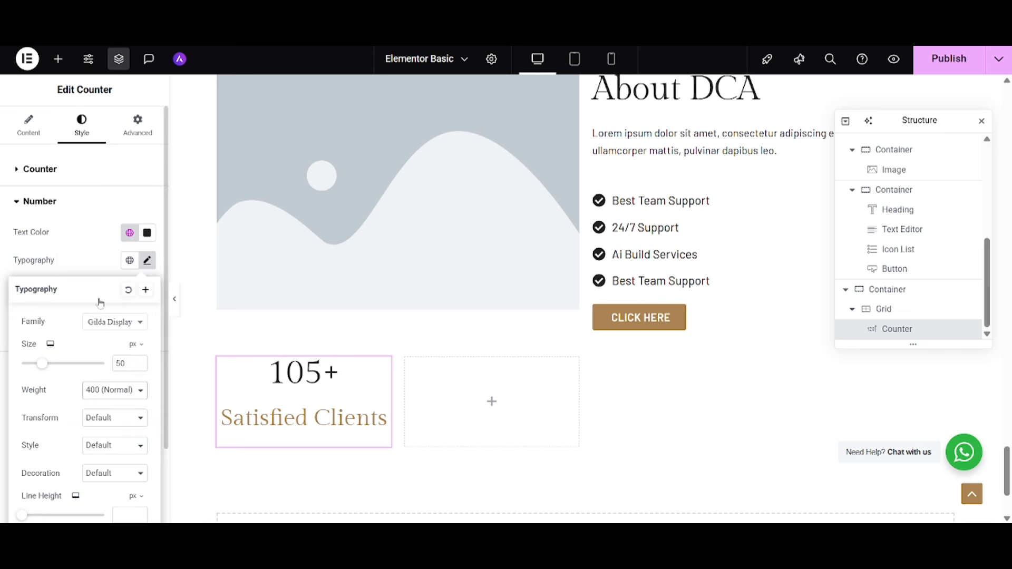
{"action": "left_click", "coordinate": [89, 267]}
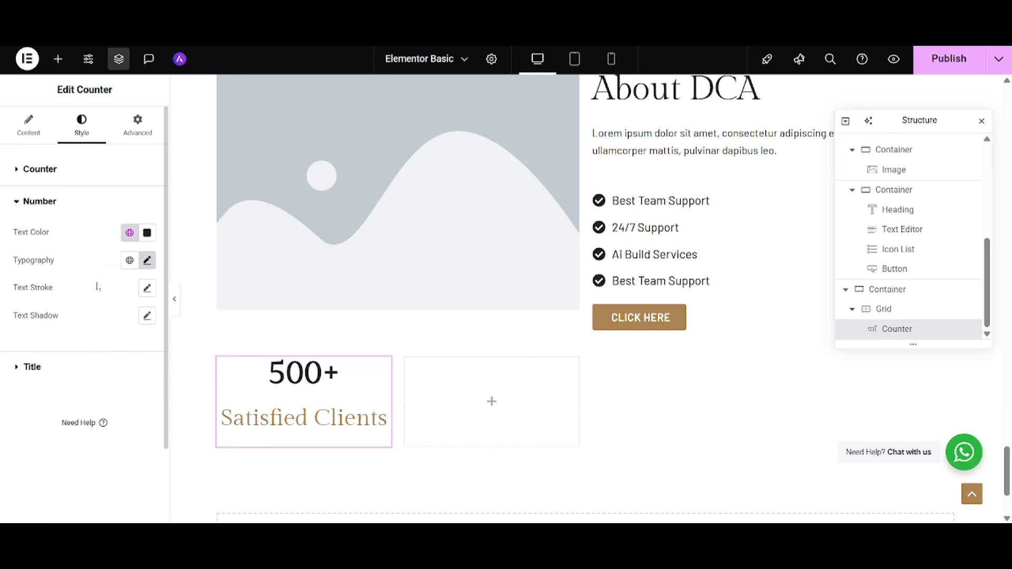
Step: Set the typography of the counter's title to a size of 18 px and a bold weight
{"action": "left_click", "coordinate": [59, 375]}
{"action": "left_click", "coordinate": [147, 293]}
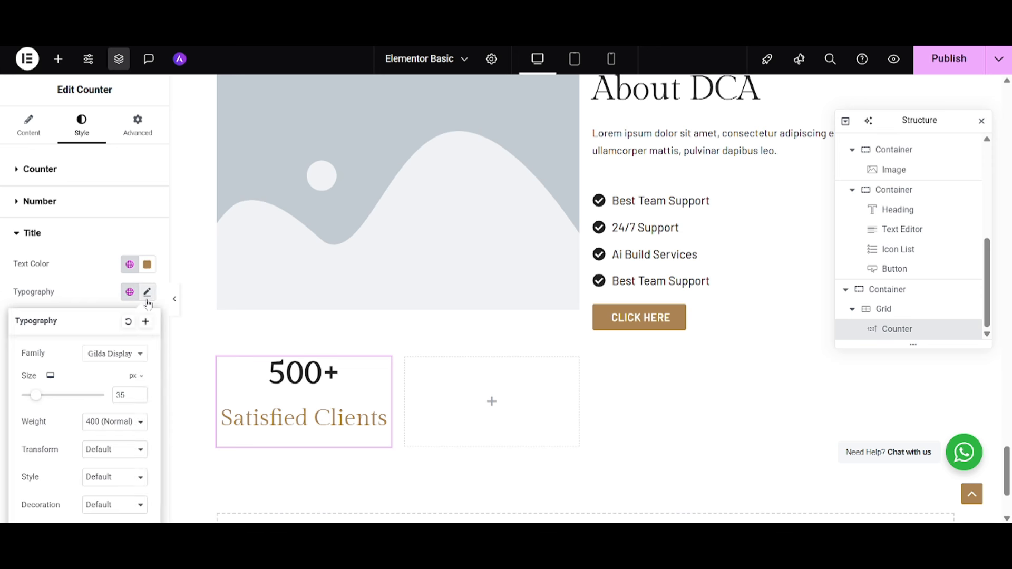
{"action": "double_click", "coordinate": [121, 395]}
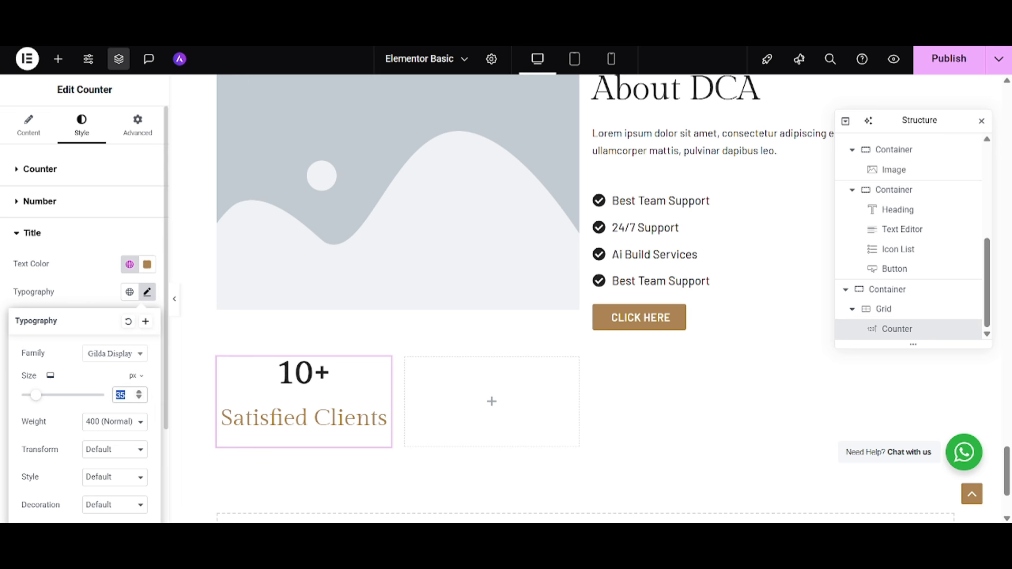
{"action": "type", "text": "25"}
{"action": "left_click_drag", "start_coordinate": [127, 395], "coordinate": [111, 400]}
{"action": "type", "text": "1"}
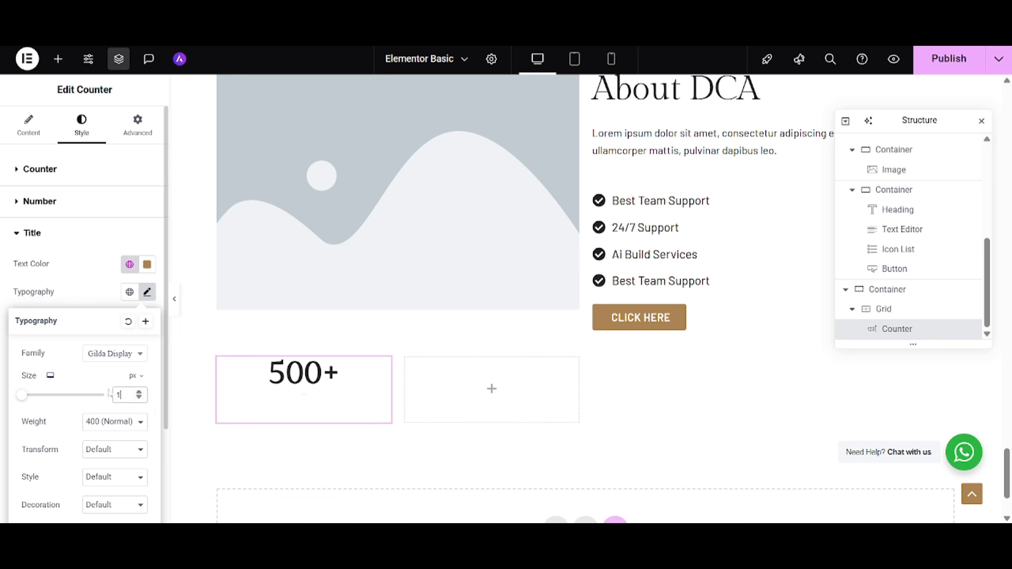
{"action": "type", "text": "8"}
{"action": "left_click", "coordinate": [111, 422]}
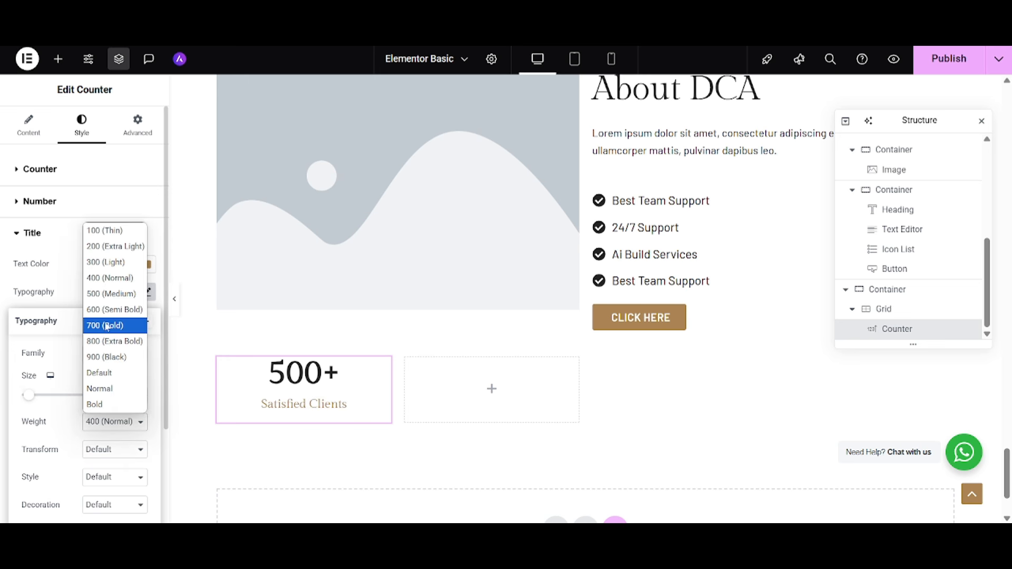
{"action": "key", "text": "Escape"}
{"action": "key", "text": "Down"}
{"action": "key", "text": "Down"}
{"action": "left_click", "coordinate": [96, 298]}
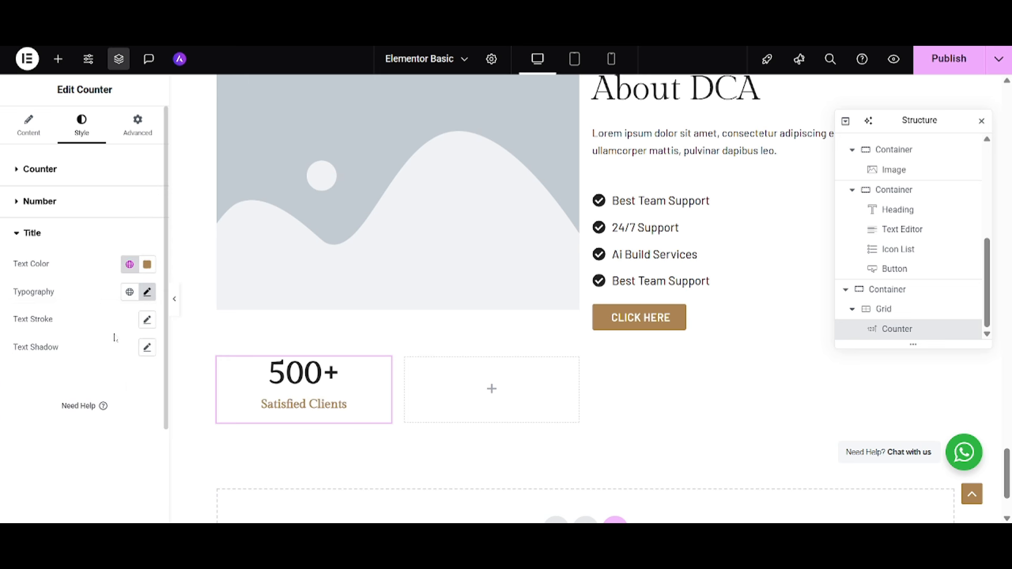
Step: Duplicate the styled Satisfied Clients counter three times to fill all four grid cells
{"action": "right_click", "coordinate": [237, 386]}
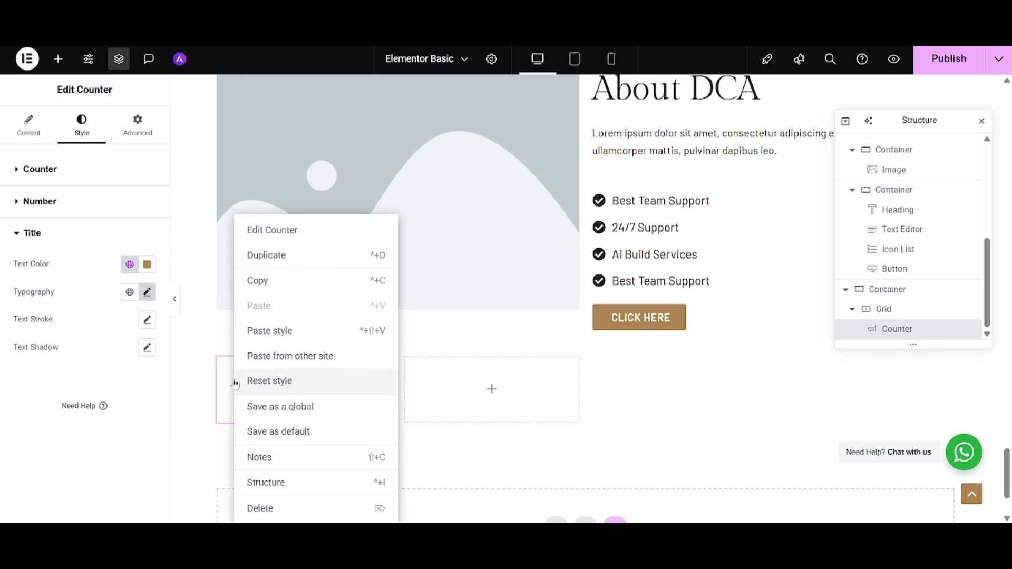
{"action": "left_click", "coordinate": [270, 258]}
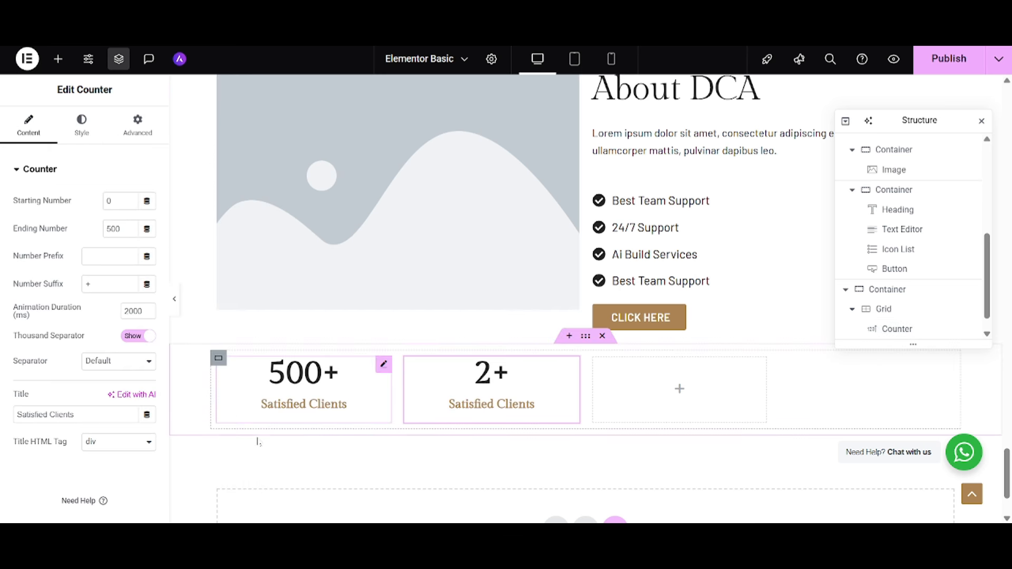
{"action": "right_click", "coordinate": [240, 380]}
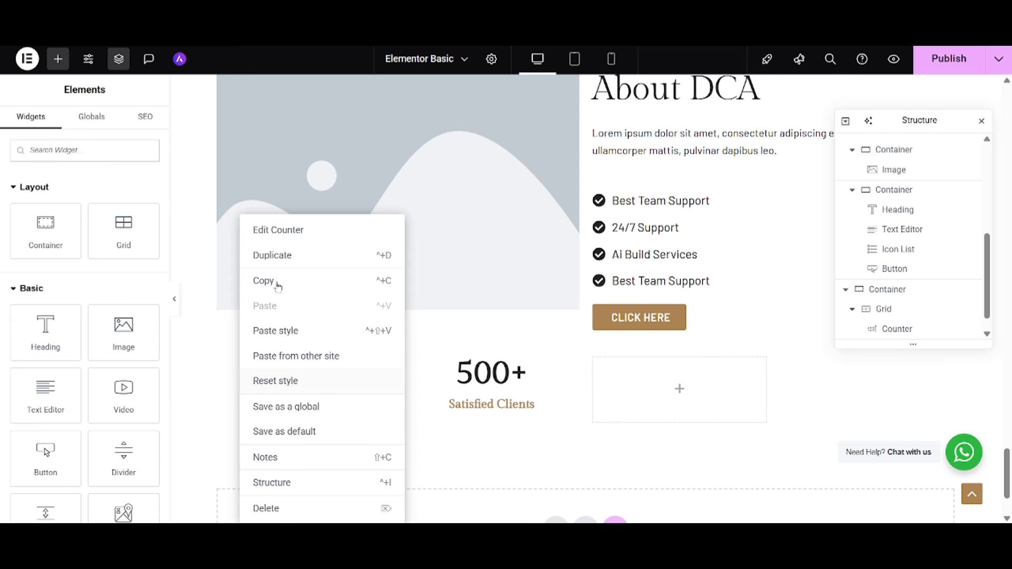
{"action": "left_click", "coordinate": [275, 265]}
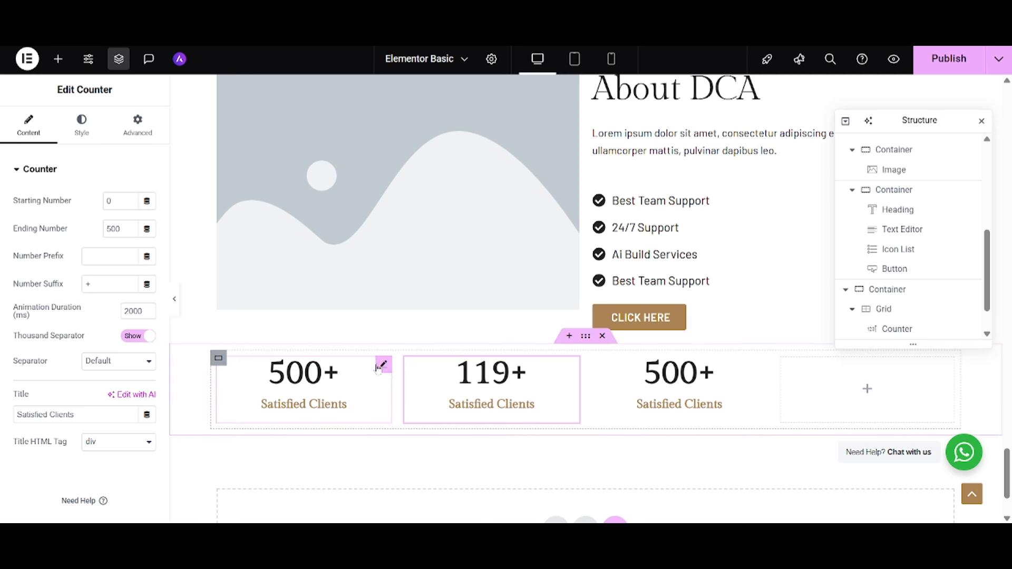
{"action": "right_click", "coordinate": [381, 367]}
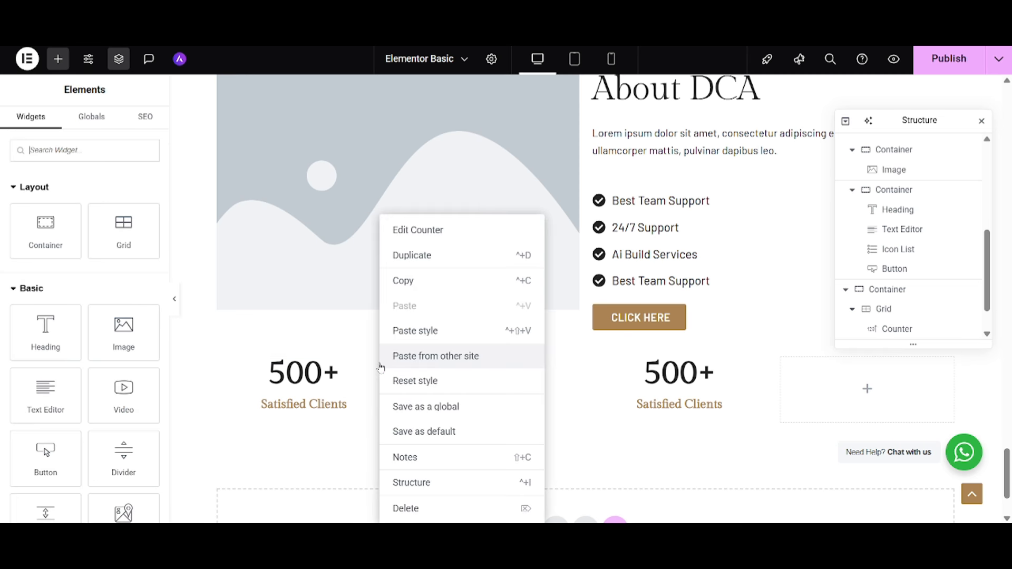
{"action": "left_click", "coordinate": [403, 256]}
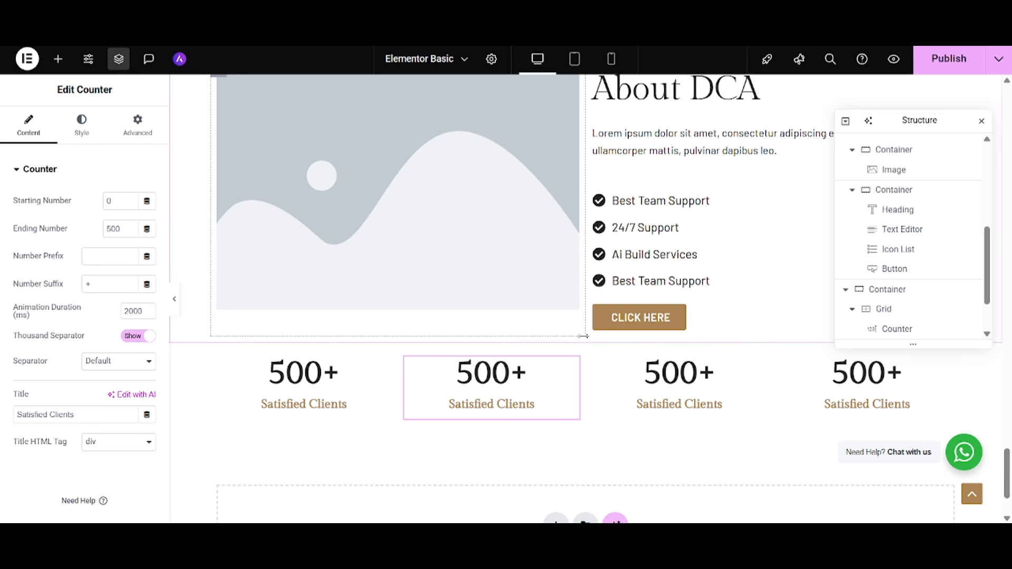
Step: Give the container around the counter grid a classic background in a custom light pink color
{"action": "left_click", "coordinate": [586, 338]}
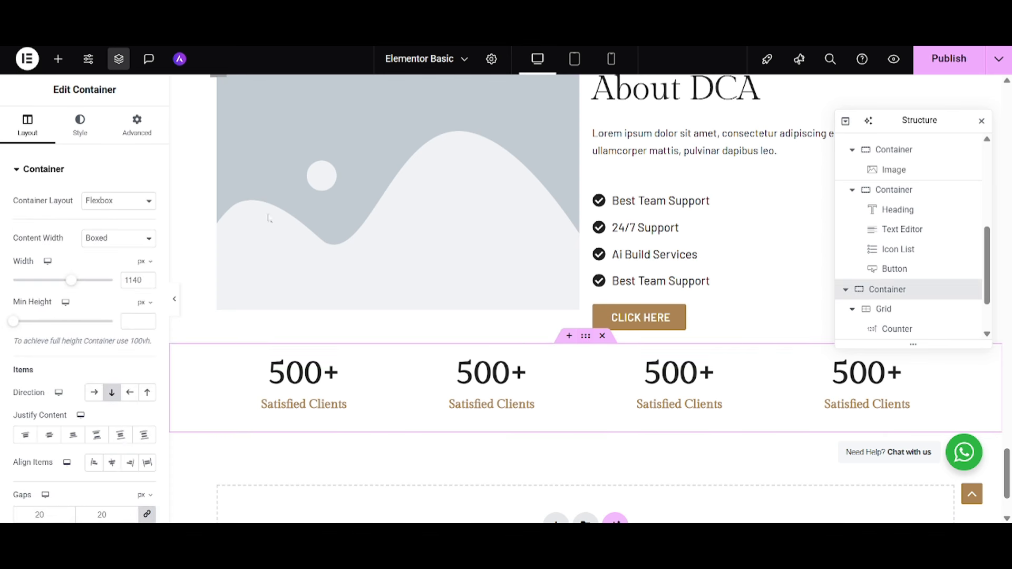
{"action": "left_click", "coordinate": [82, 129]}
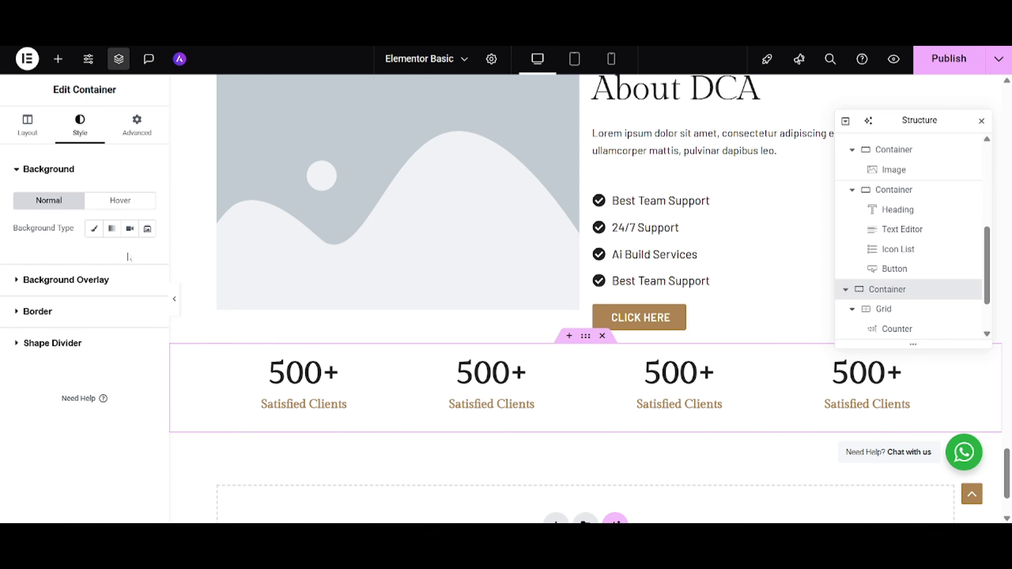
{"action": "left_click", "coordinate": [93, 228]}
{"action": "left_click", "coordinate": [149, 256]}
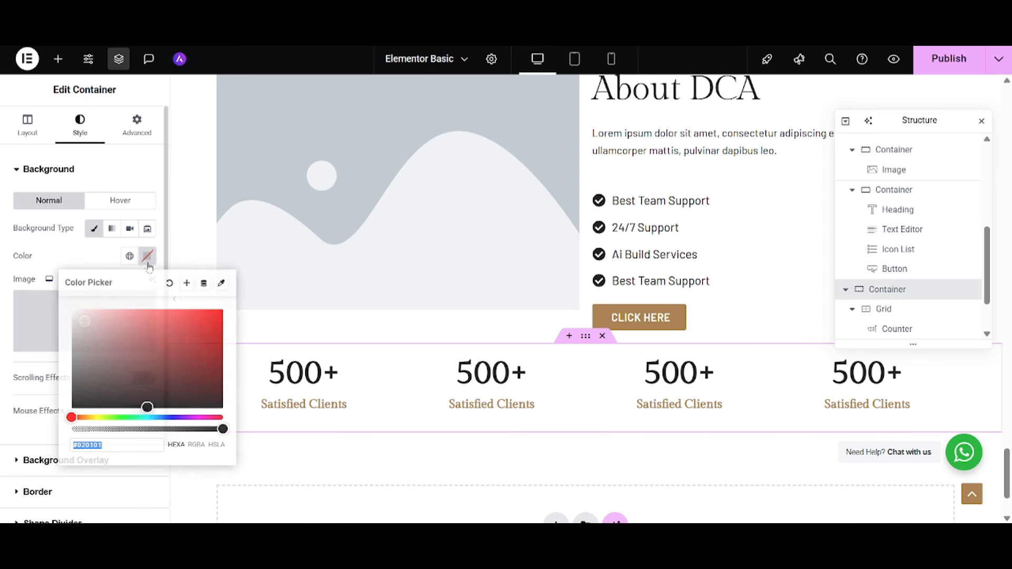
{"action": "left_click_drag", "start_coordinate": [97, 323], "coordinate": [83, 299]}
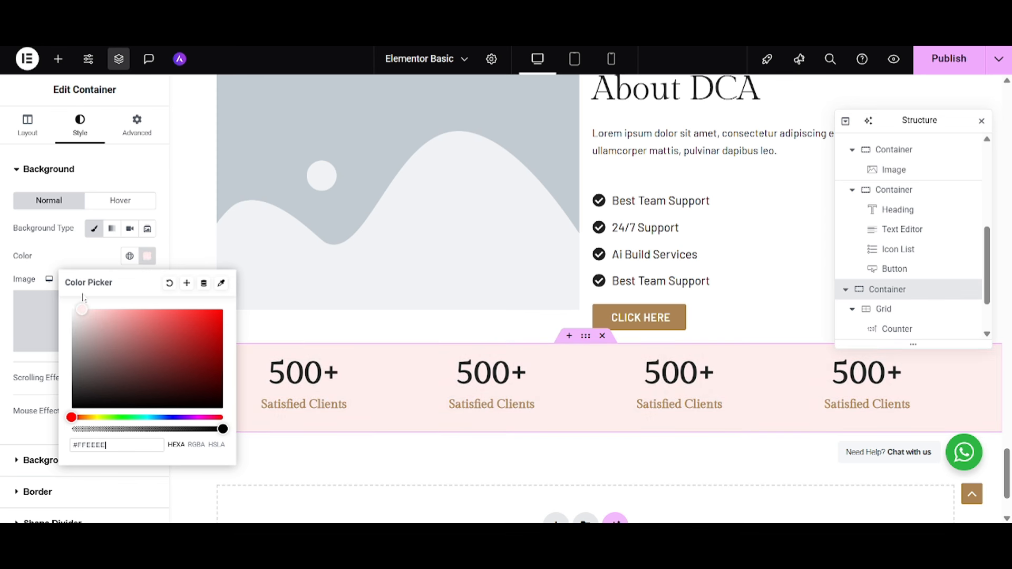
{"action": "left_click", "coordinate": [133, 123]}
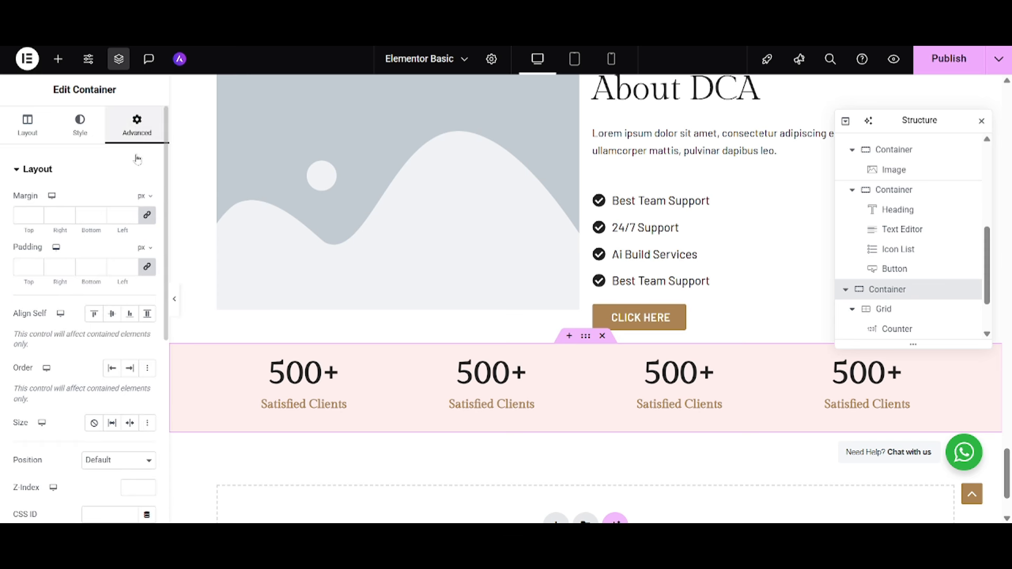
Step: Replace the counter container's custom background color with the light peach global color
{"action": "left_click", "coordinate": [80, 124]}
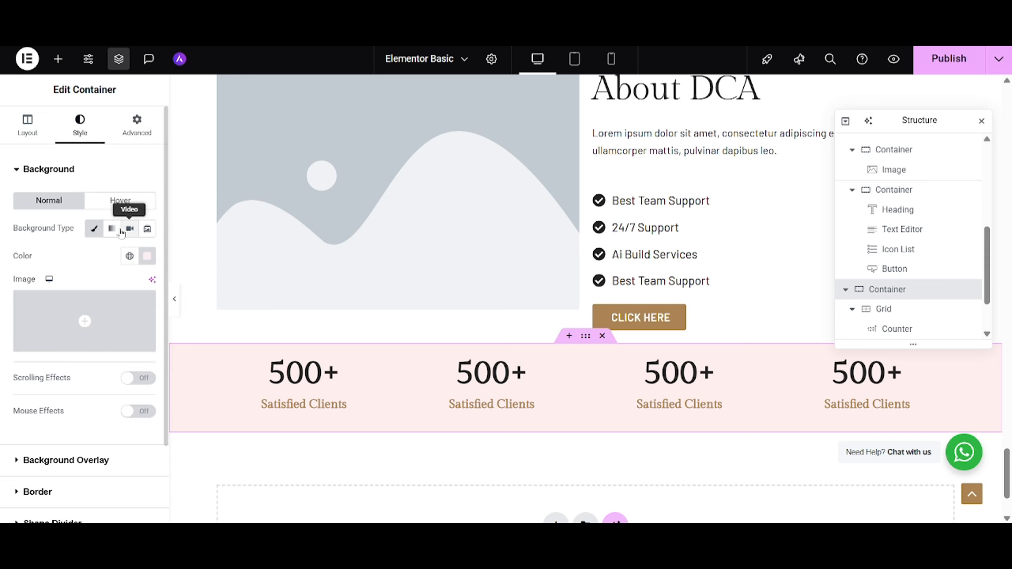
{"action": "left_click", "coordinate": [129, 256]}
{"action": "left_click", "coordinate": [82, 426]}
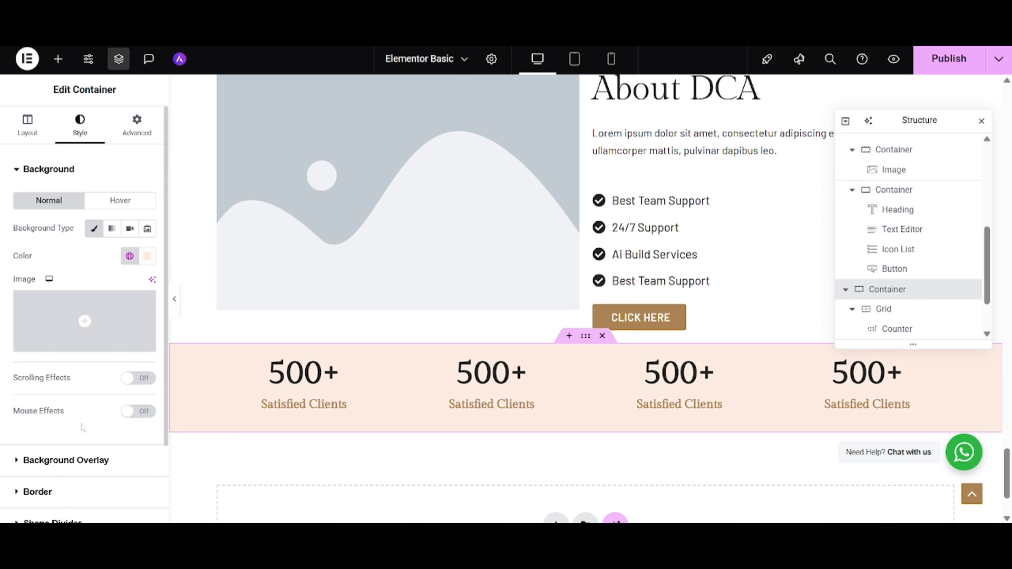
Step: Set the counter container's padding to 50 px at the top and bottom and 0 on both sides
{"action": "left_click", "coordinate": [140, 124]}
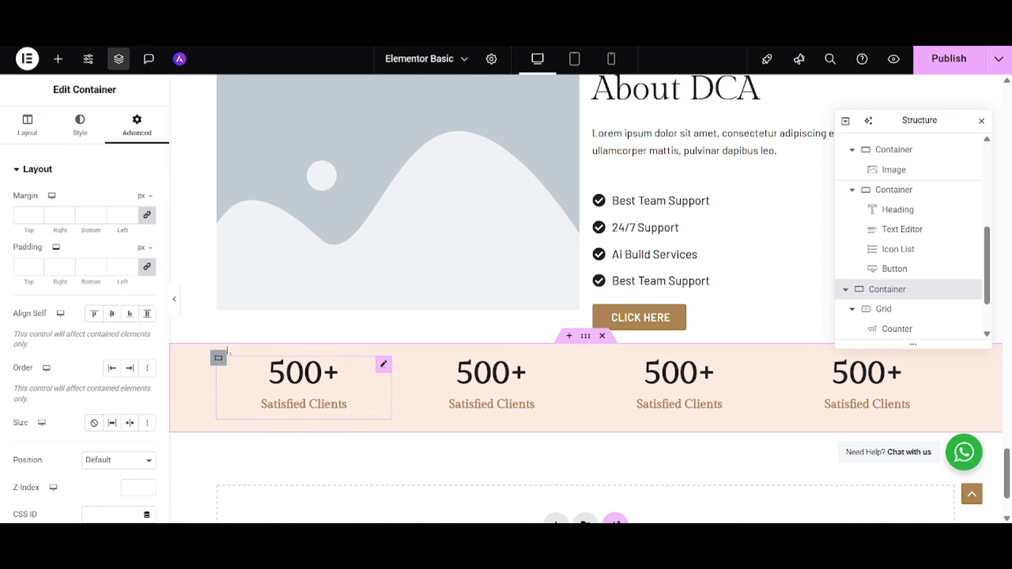
{"action": "left_click", "coordinate": [147, 267]}
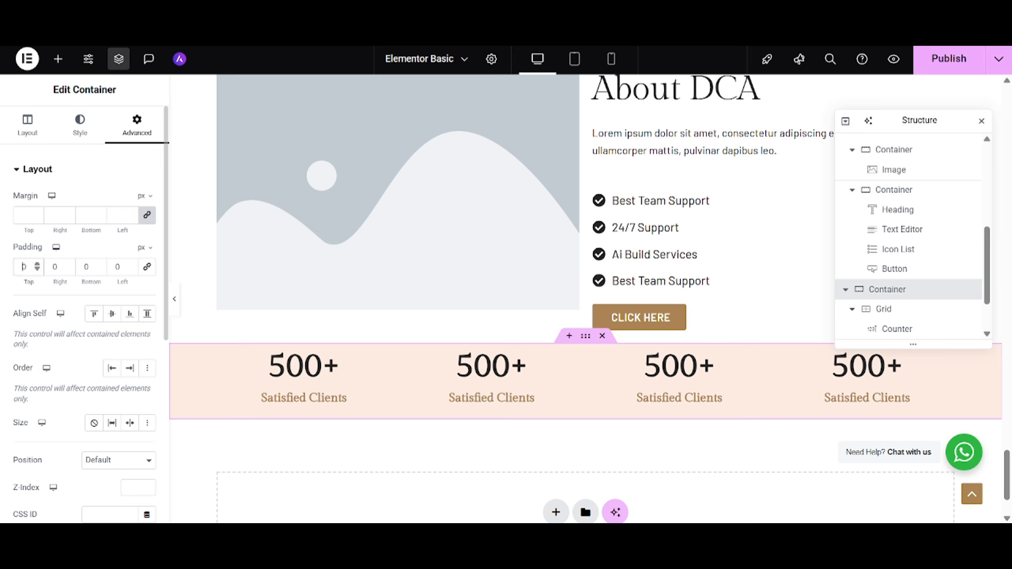
{"action": "type", "text": "5"}
{"action": "type", "text": "50"}
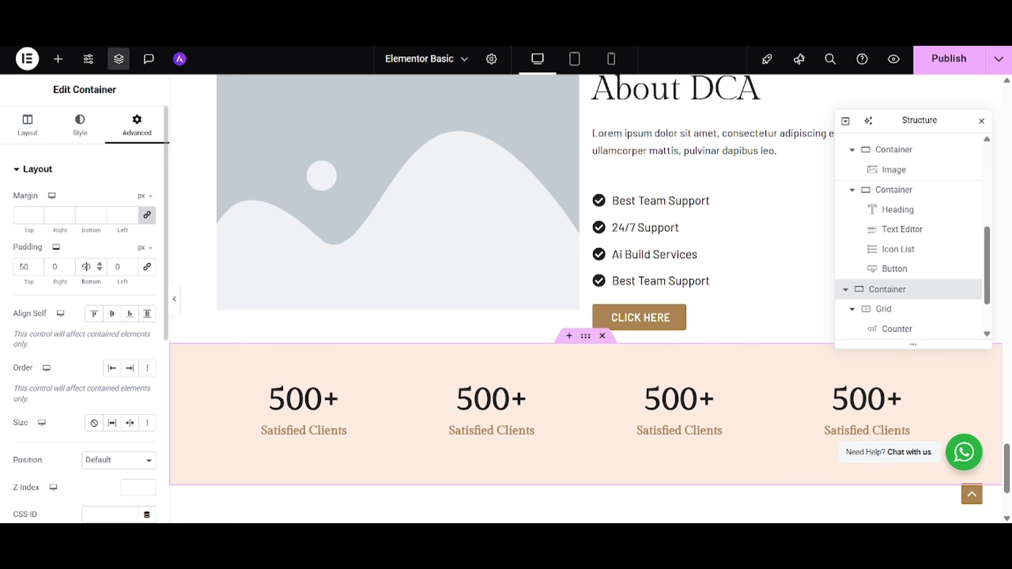
Step: Give the first Satisfied Clients counter a solid border
{"action": "scroll", "coordinate": [669, 338], "scroll_direction": "down", "scroll_amount": 3}
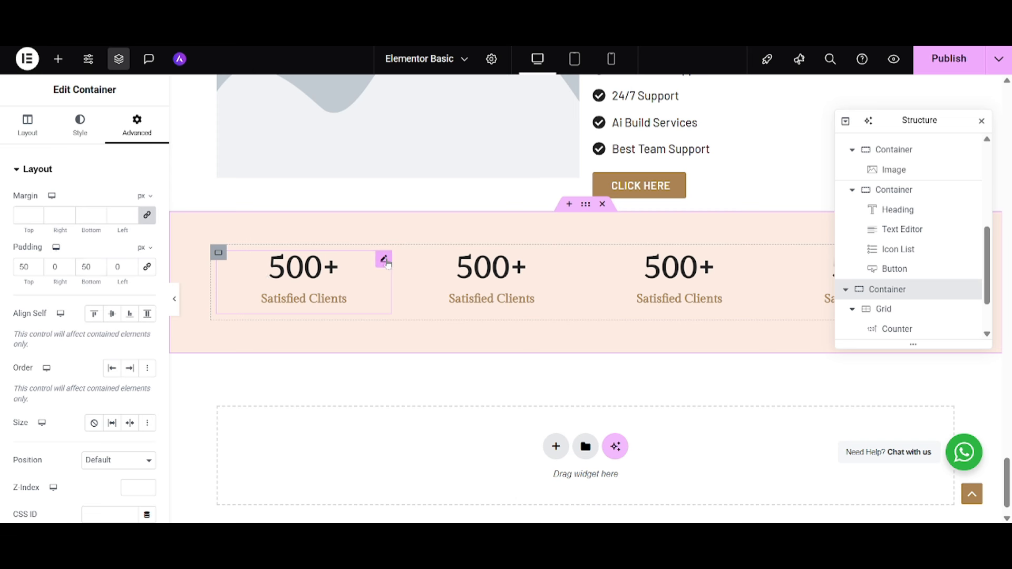
{"action": "left_click", "coordinate": [386, 262]}
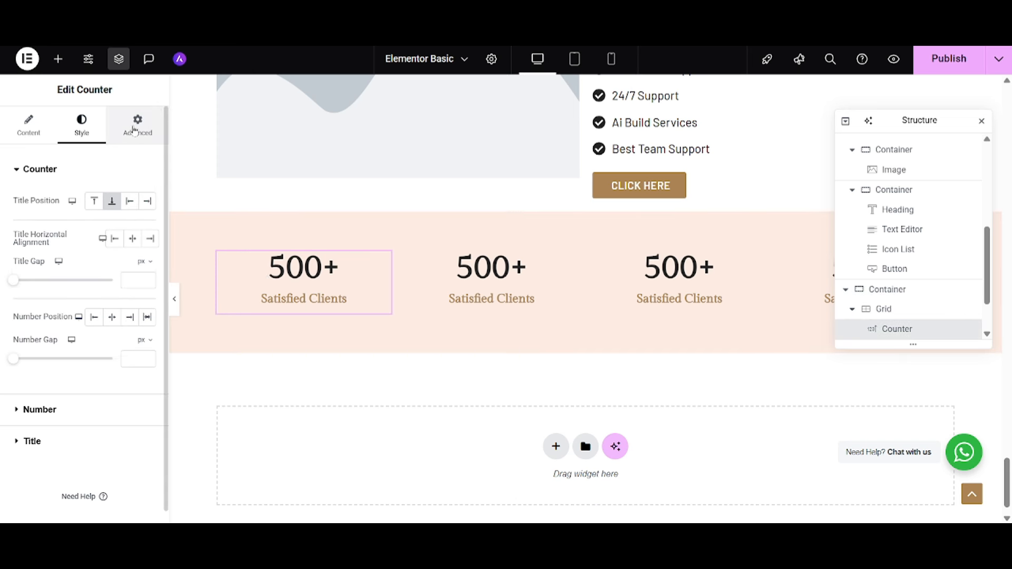
{"action": "left_click", "coordinate": [134, 130]}
{"action": "scroll", "coordinate": [95, 332], "scroll_direction": "down", "scroll_amount": 10}
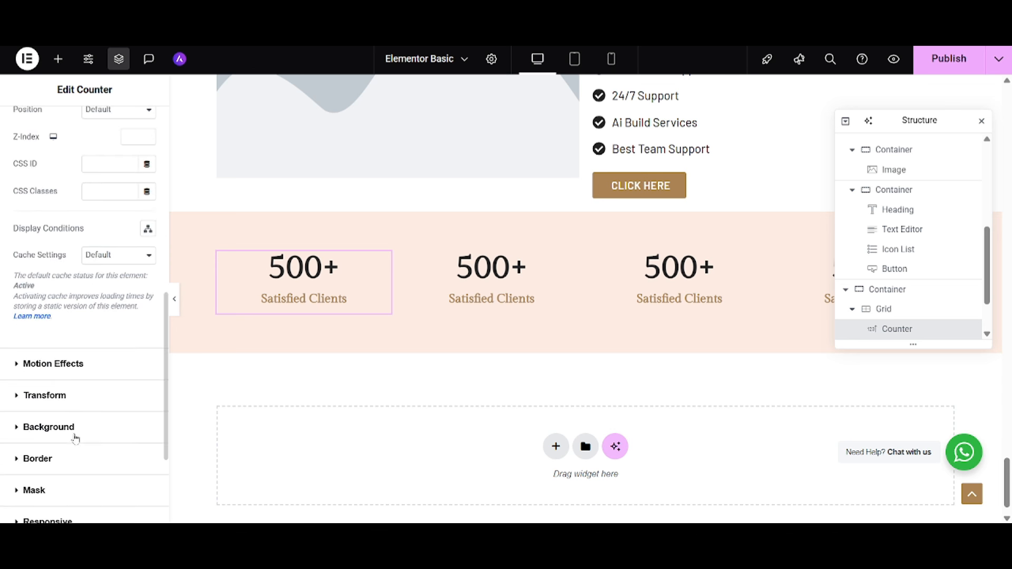
{"action": "left_click", "coordinate": [51, 468]}
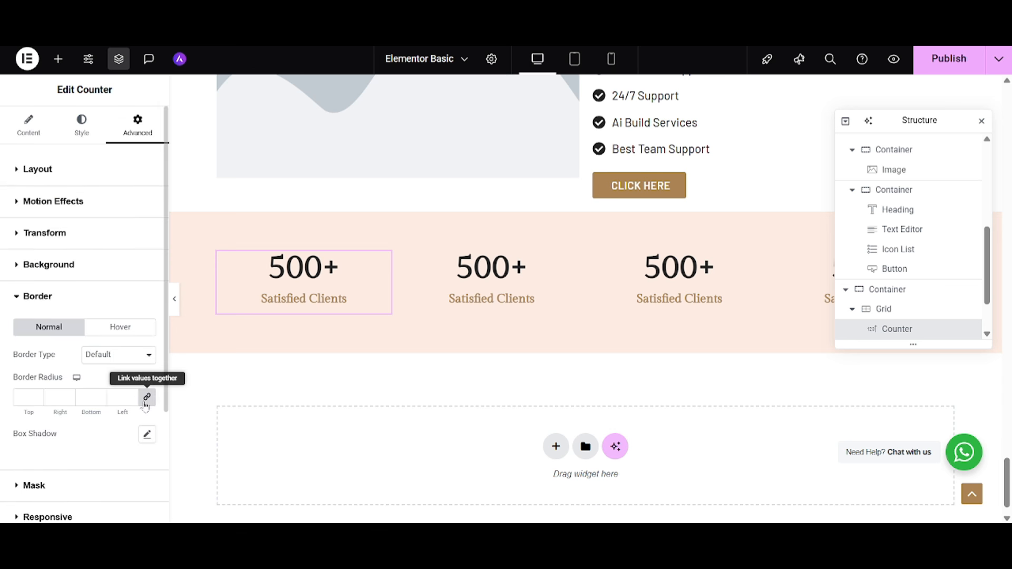
{"action": "left_click", "coordinate": [128, 362]}
{"action": "left_click", "coordinate": [124, 403]}
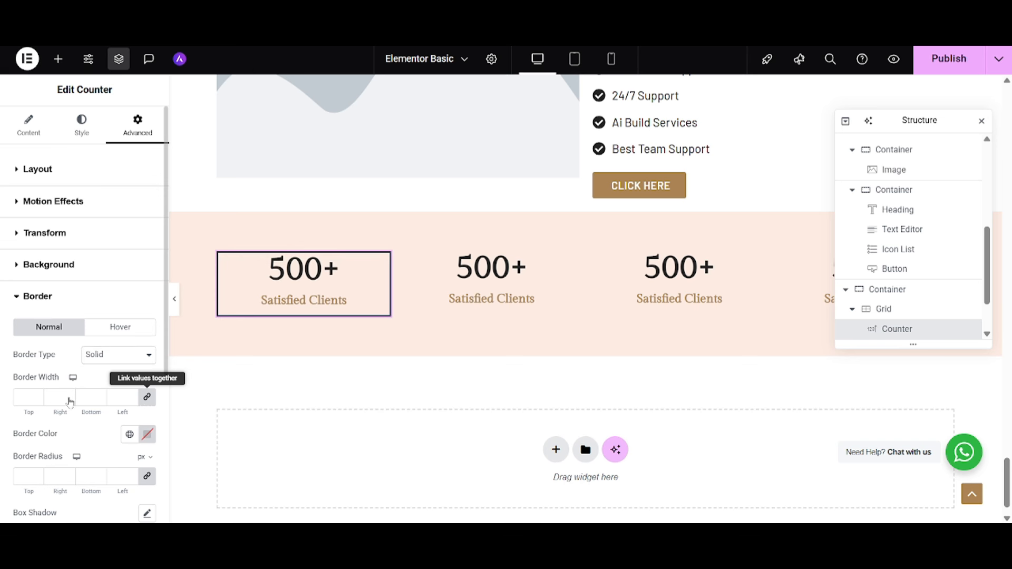
Step: Unlink the first counter's border widths and set 1 px on the right side and 0 on the others
{"action": "left_click", "coordinate": [141, 398]}
{"action": "double_click", "coordinate": [117, 397]}
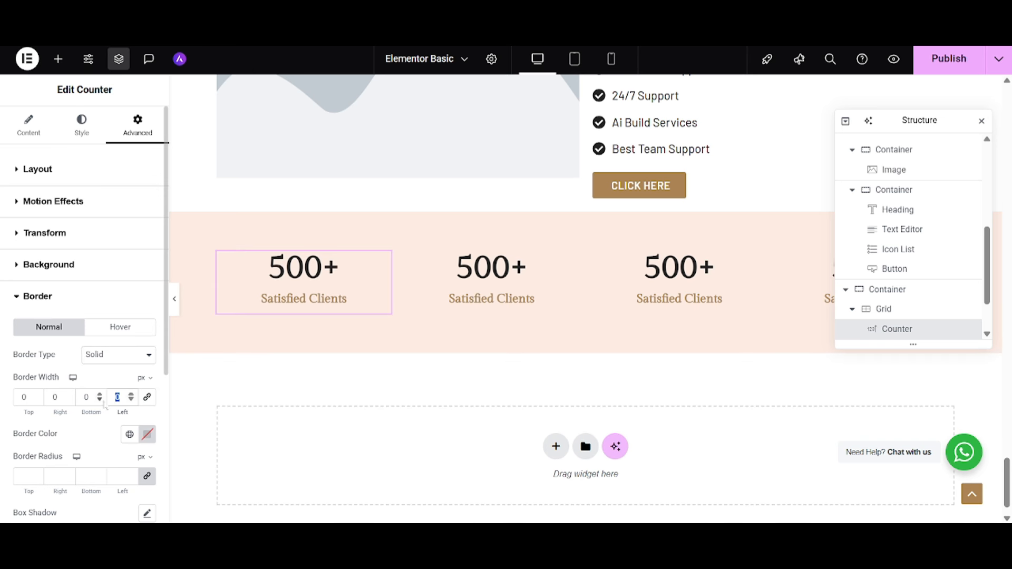
{"action": "type", "text": "1"}
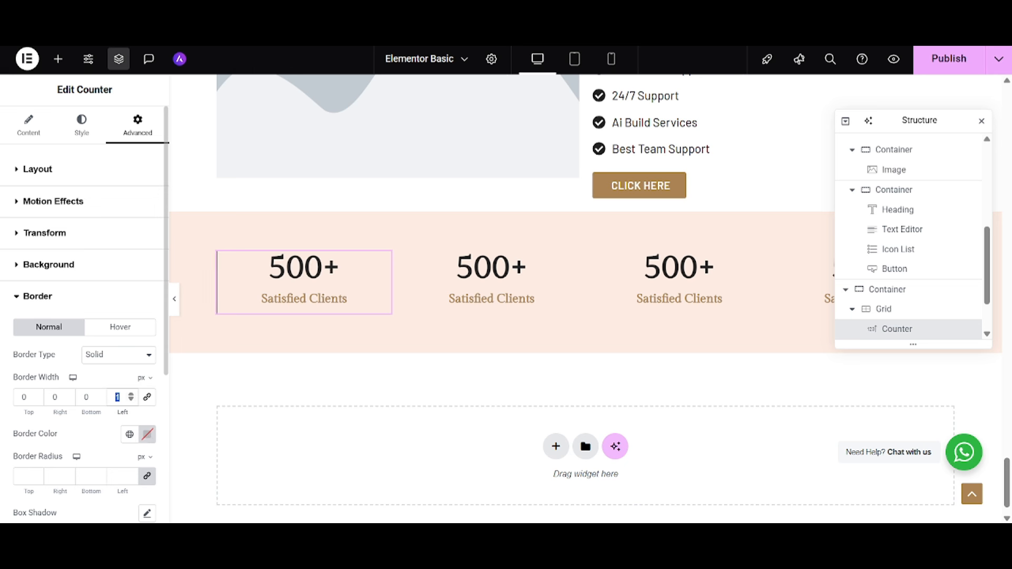
{"action": "type", "text": "0"}
{"action": "double_click", "coordinate": [55, 398]}
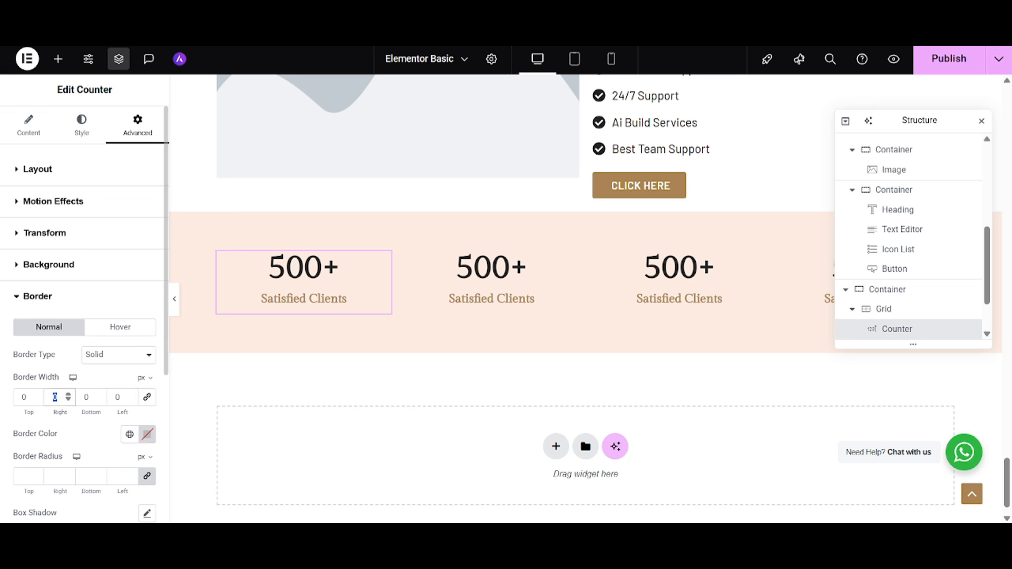
{"action": "type", "text": "1"}
Step: Copy the first counter's style onto the second and third counters
{"action": "right_click", "coordinate": [292, 274]}
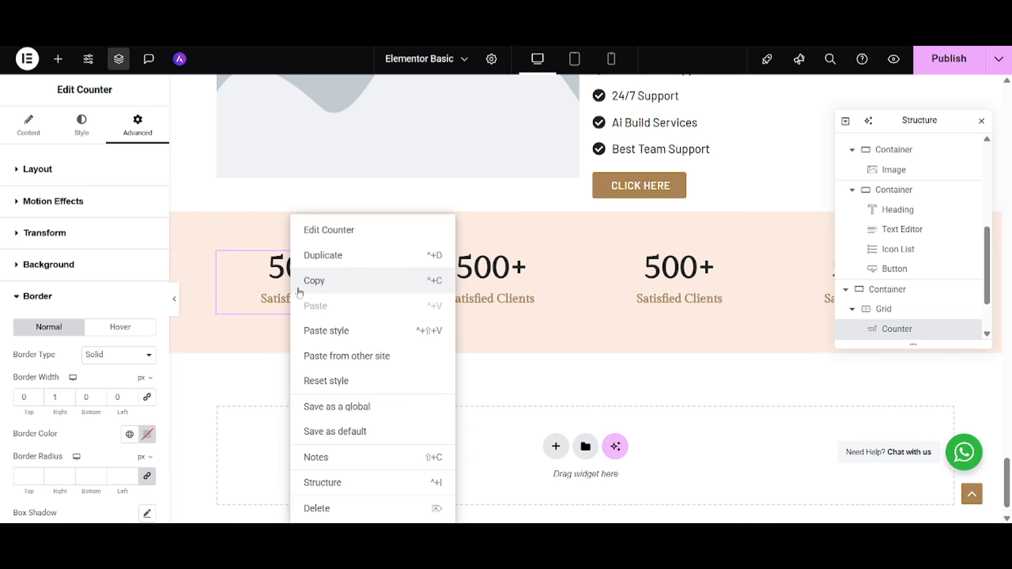
{"action": "left_click", "coordinate": [314, 289]}
{"action": "right_click", "coordinate": [473, 284]}
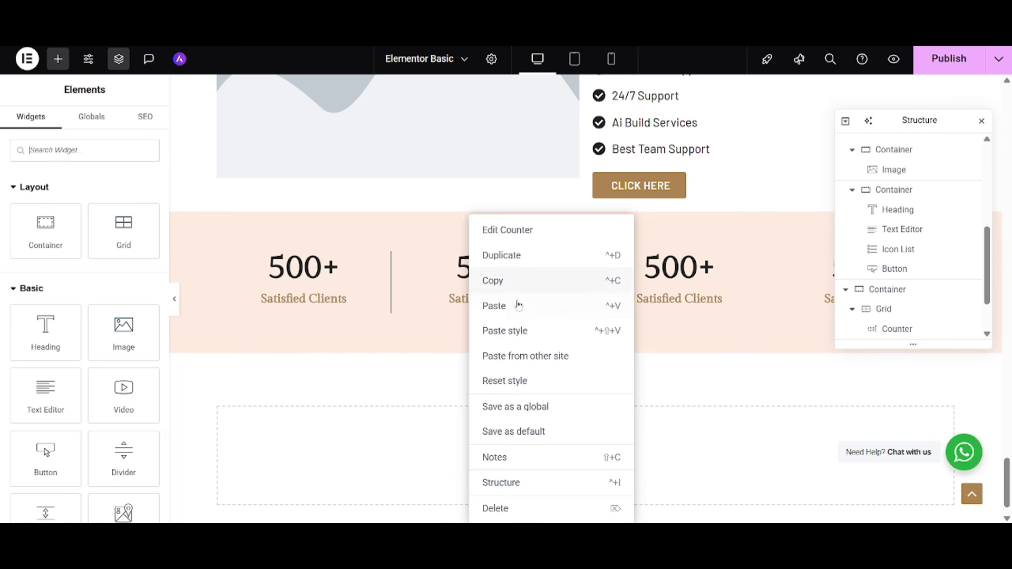
{"action": "left_click", "coordinate": [511, 330]}
{"action": "right_click", "coordinate": [639, 289]}
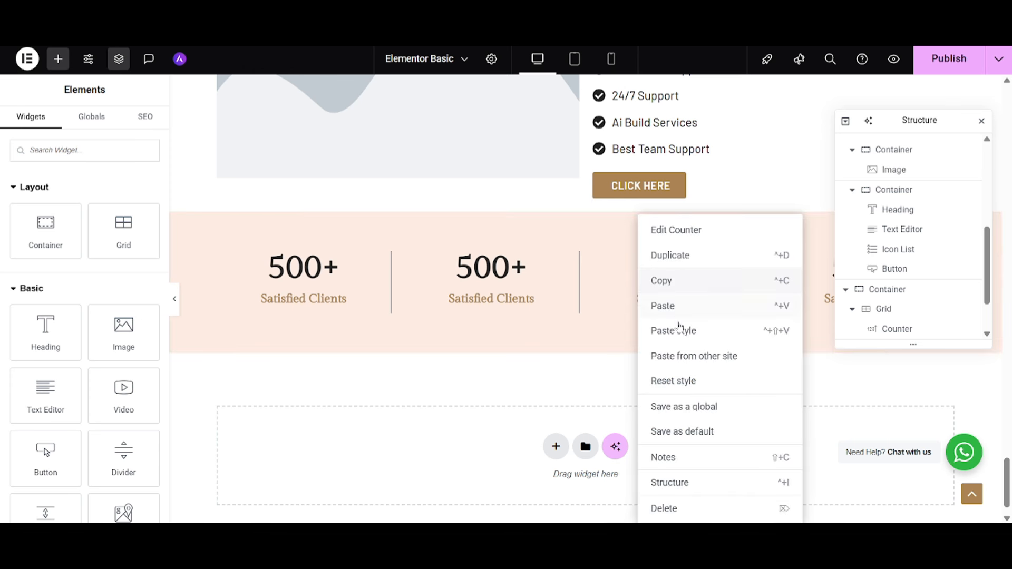
{"action": "left_click", "coordinate": [678, 331]}
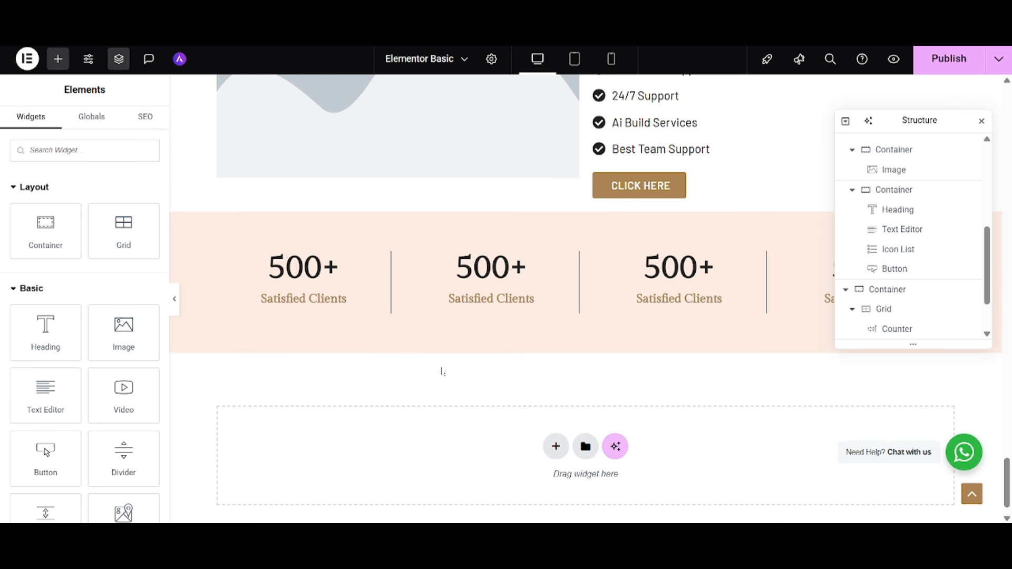
Step: Add a new single-column flexbox container below the counter section
{"action": "left_click", "coordinate": [556, 447]}
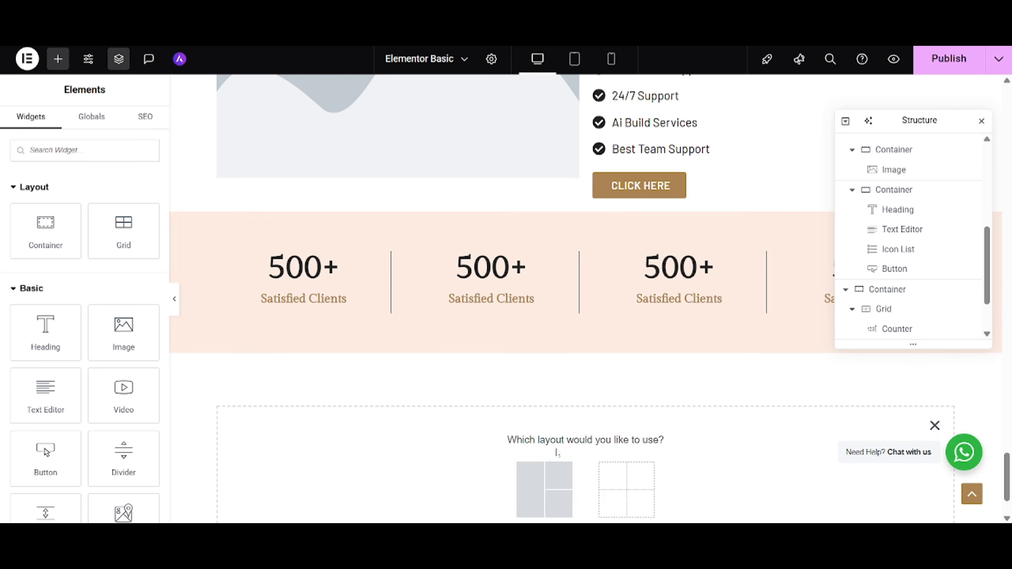
{"action": "left_click", "coordinate": [547, 489]}
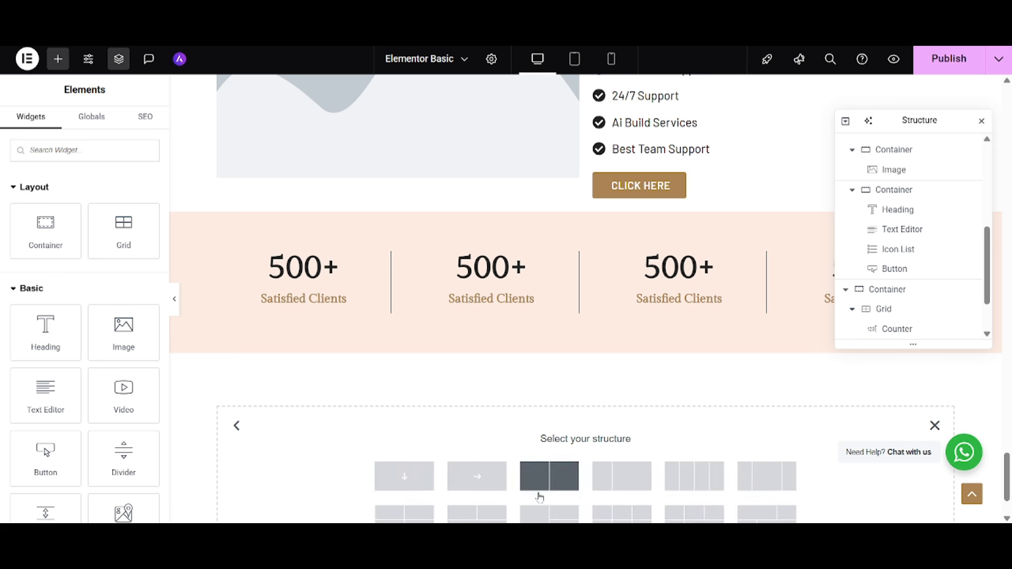
{"action": "left_click", "coordinate": [426, 484]}
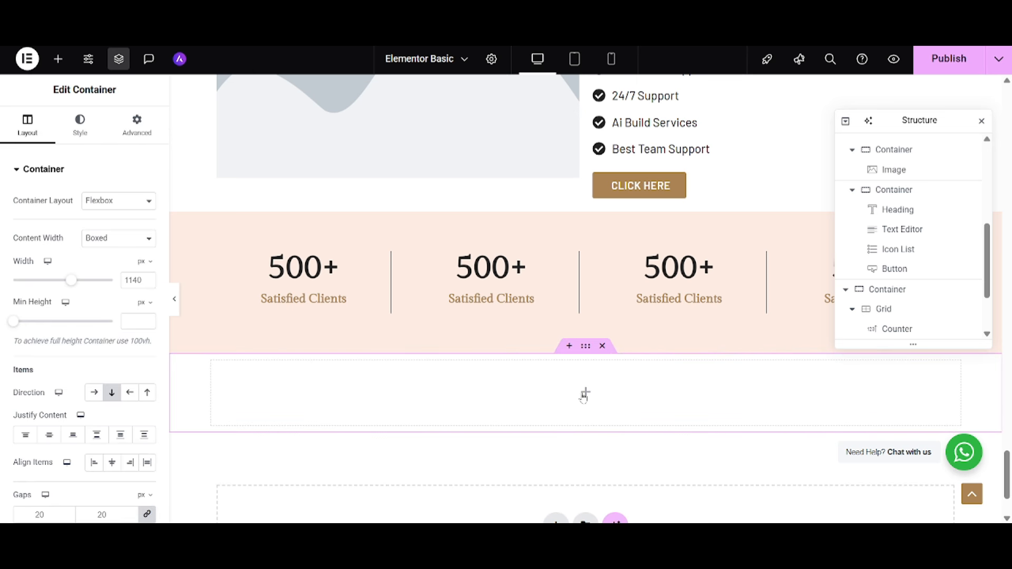
Step: Insert a Progress Bar widget between the icon list and the button in the About DCA section
{"action": "left_click", "coordinate": [585, 393]}
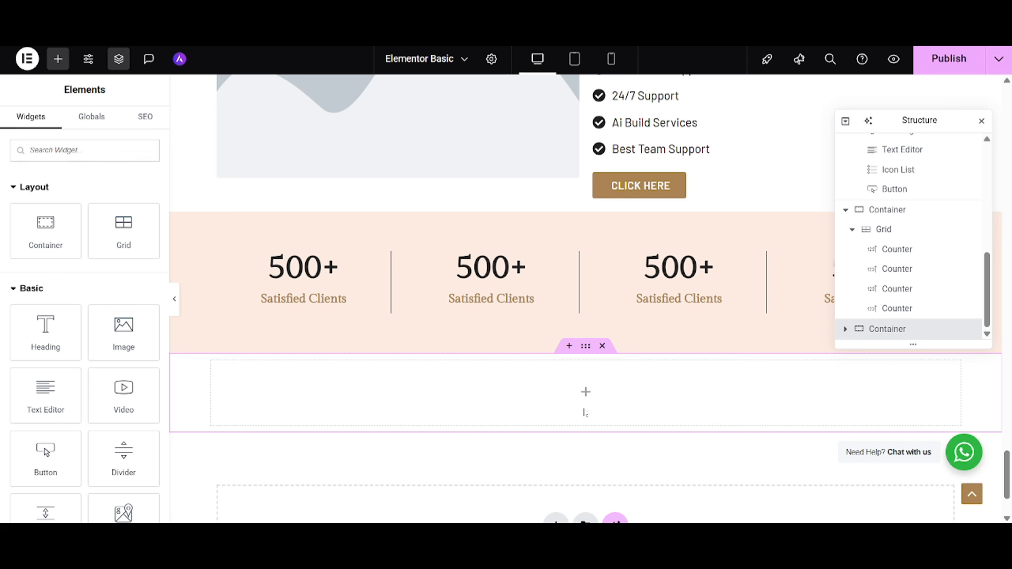
{"action": "scroll", "coordinate": [97, 382], "scroll_direction": "down", "scroll_amount": 10}
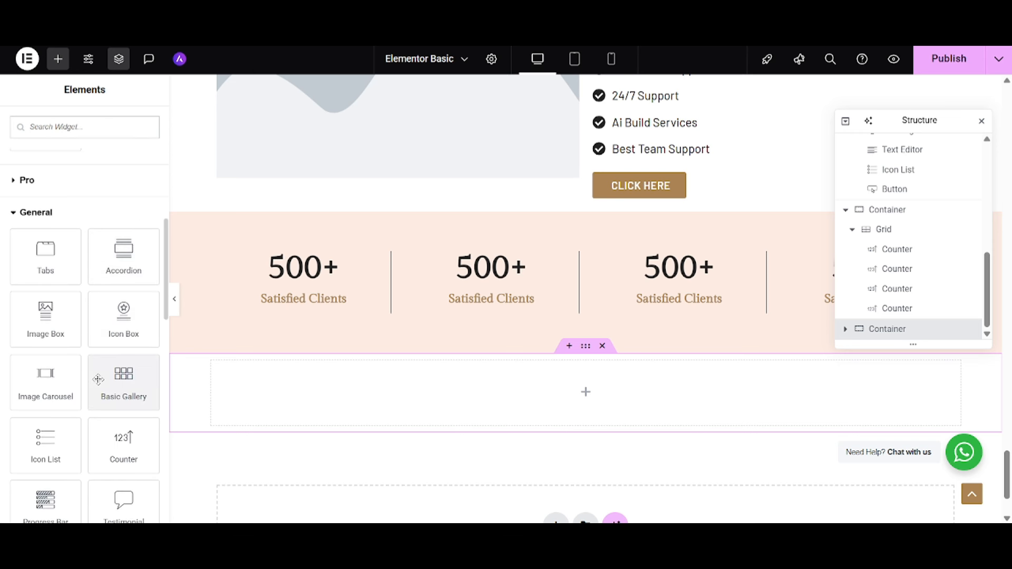
{"action": "scroll", "coordinate": [103, 377], "scroll_direction": "down", "scroll_amount": 1}
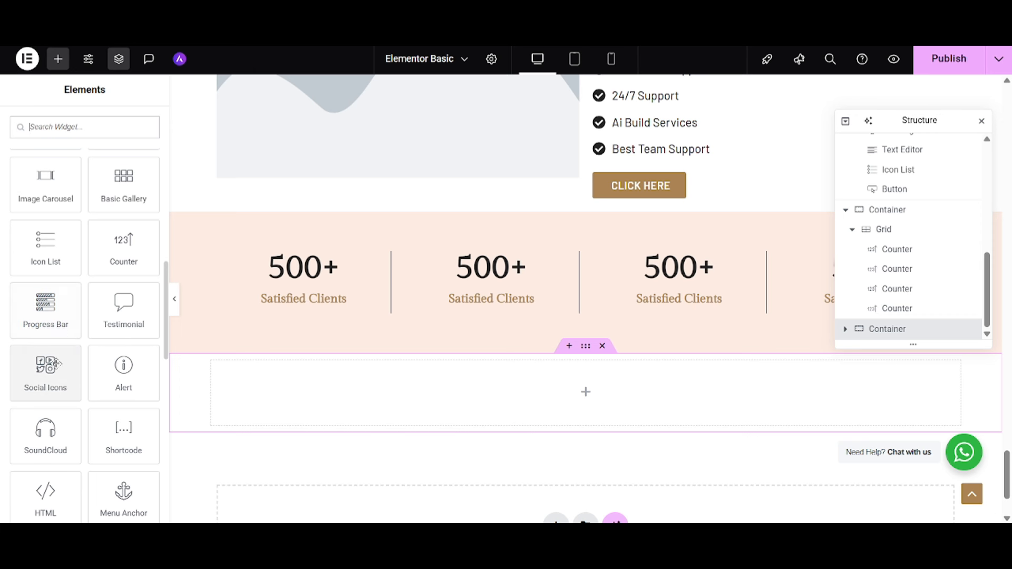
{"action": "scroll", "coordinate": [384, 376], "scroll_direction": "up", "scroll_amount": 3}
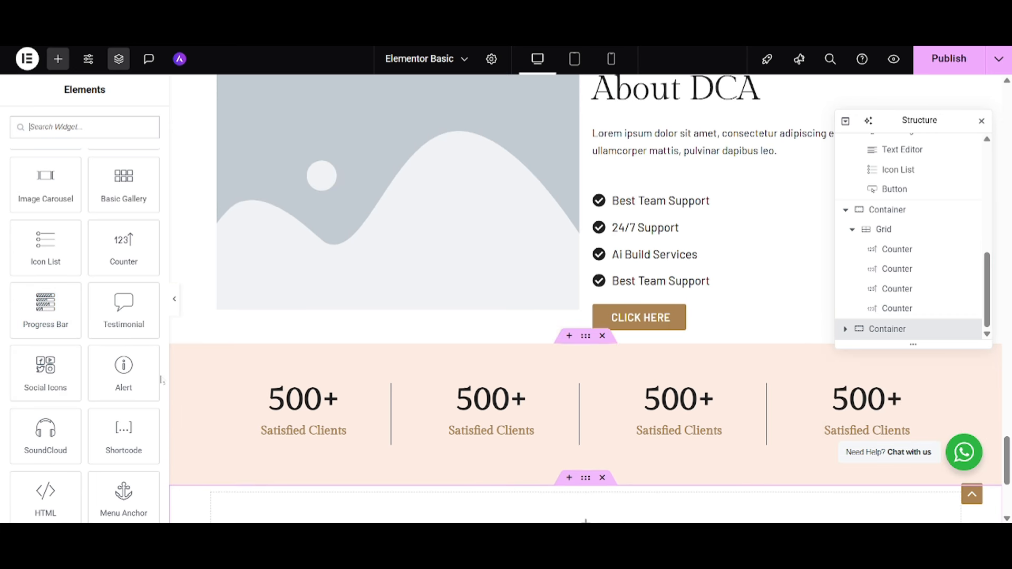
{"action": "left_click_drag", "start_coordinate": [45, 303], "coordinate": [687, 284]}
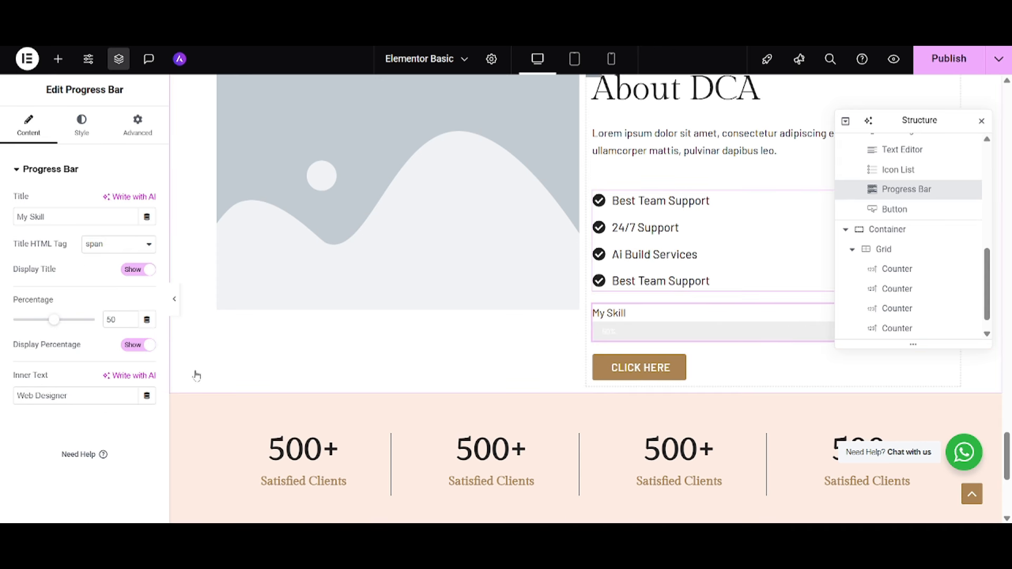
Step: Title the progress bar "Website design" and set its percentage to 85
{"action": "triple_click", "coordinate": [84, 224]}
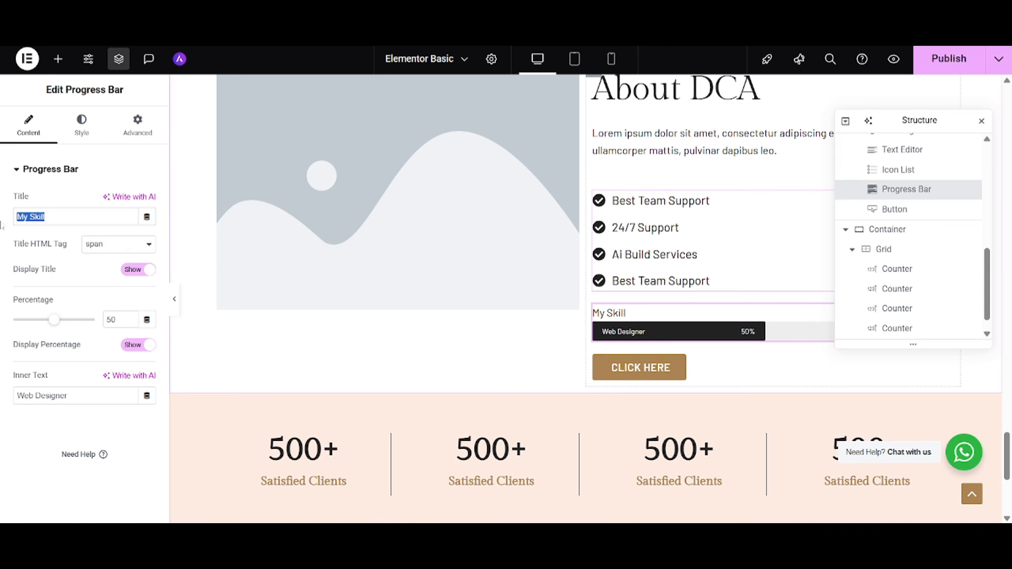
{"action": "type", "text": "D"}
{"action": "key", "text": "BackSpace"}
{"action": "type", "text": "SEO"}
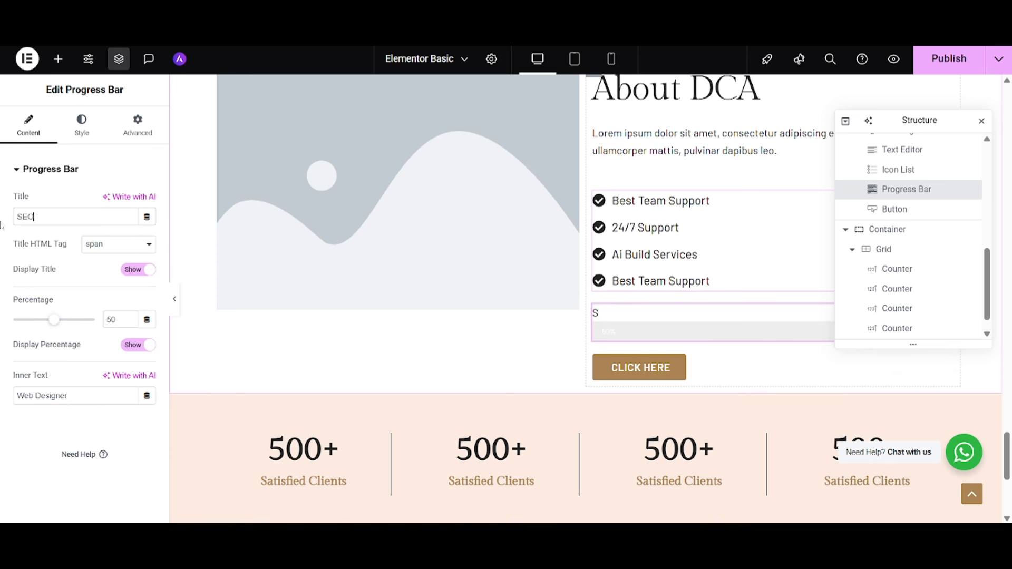
{"action": "key", "text": "BackSpace"}
{"action": "key", "text": "BackSpace"}
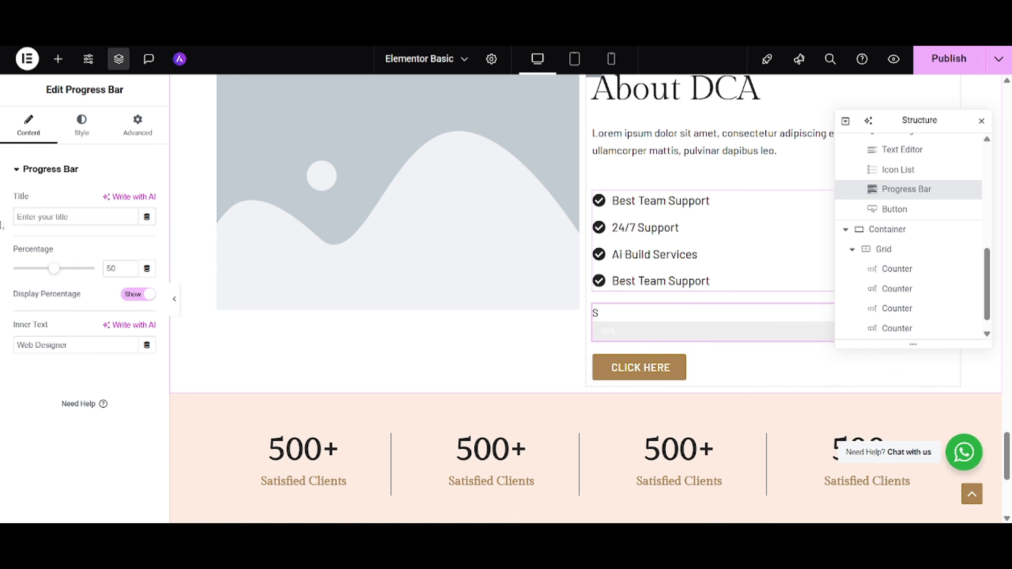
{"action": "type", "text": "Website"}
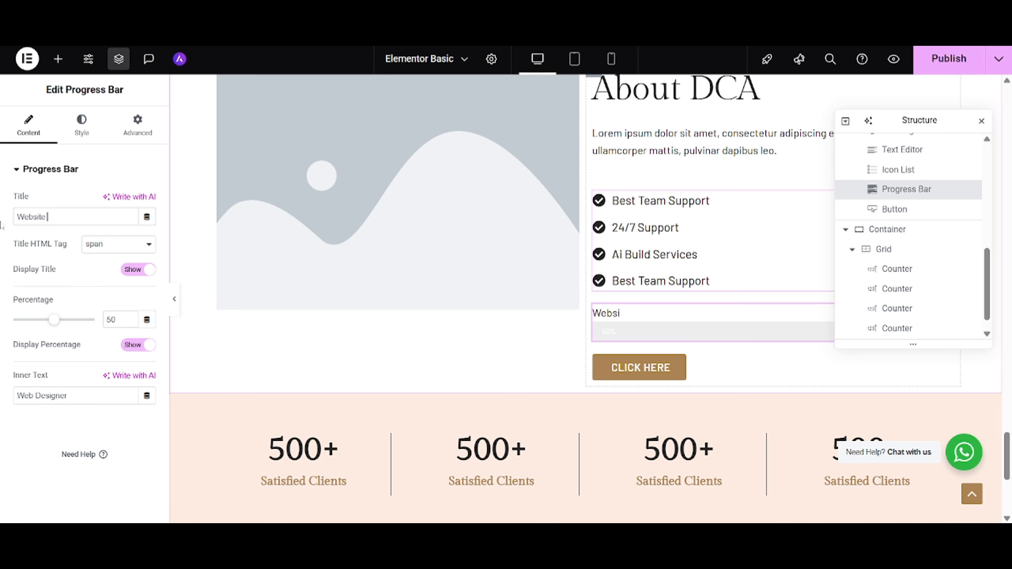
{"action": "type", "text": " design"}
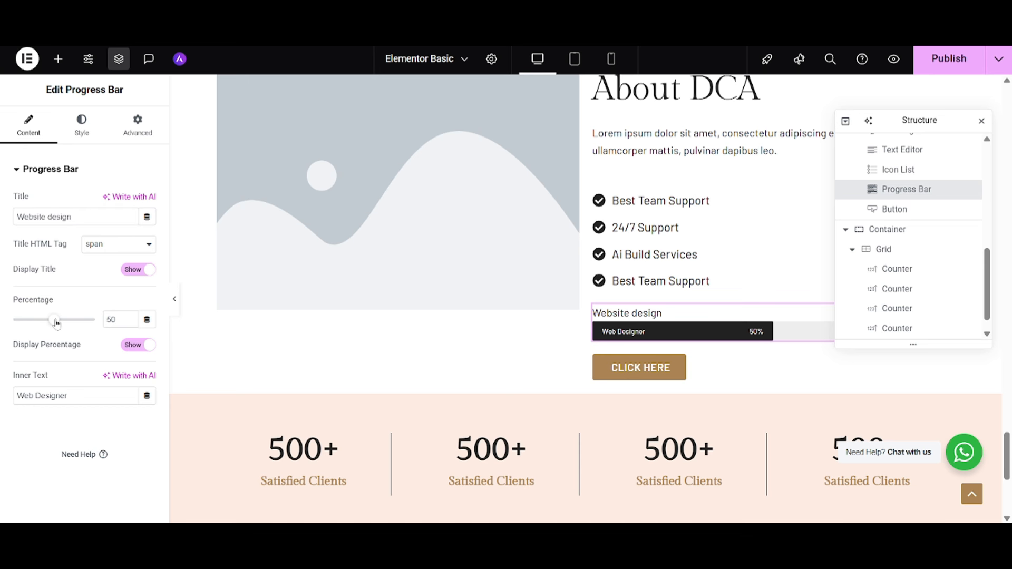
{"action": "left_click_drag", "start_coordinate": [57, 323], "coordinate": [95, 329]}
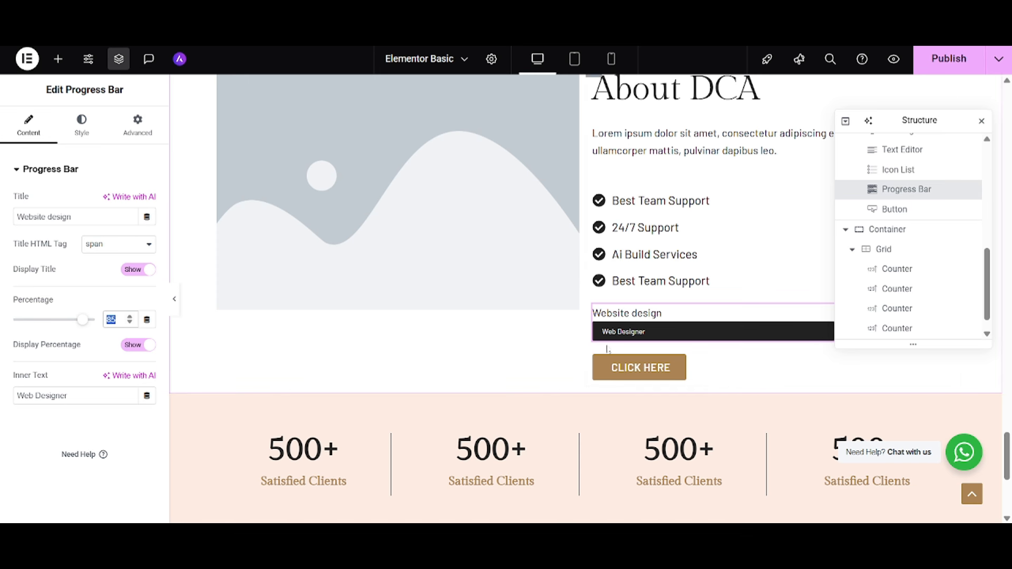
Step: Set the progress bar's color to the Theme Alternate Brand global color
{"action": "left_click", "coordinate": [80, 140]}
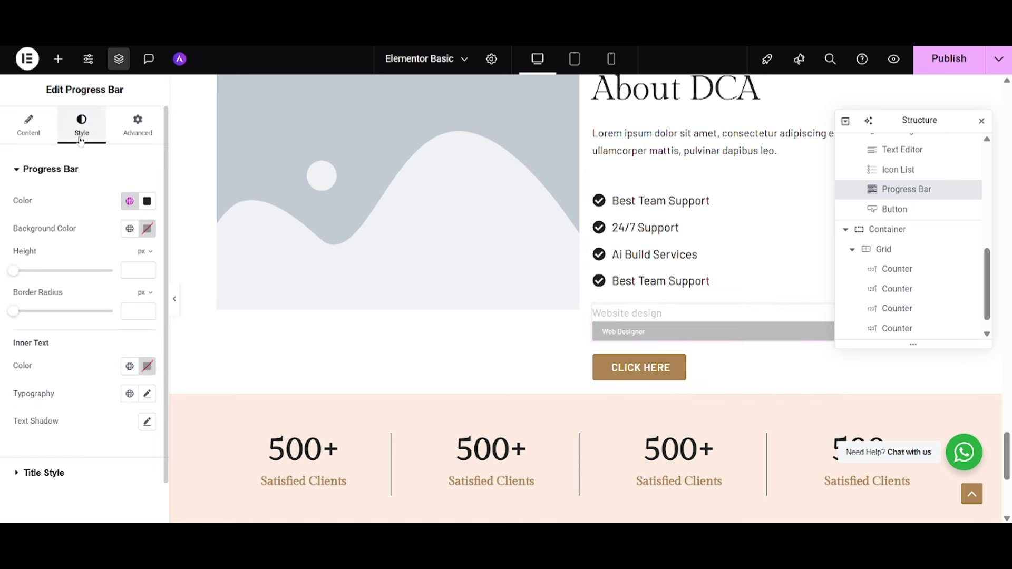
{"action": "left_click", "coordinate": [125, 205]}
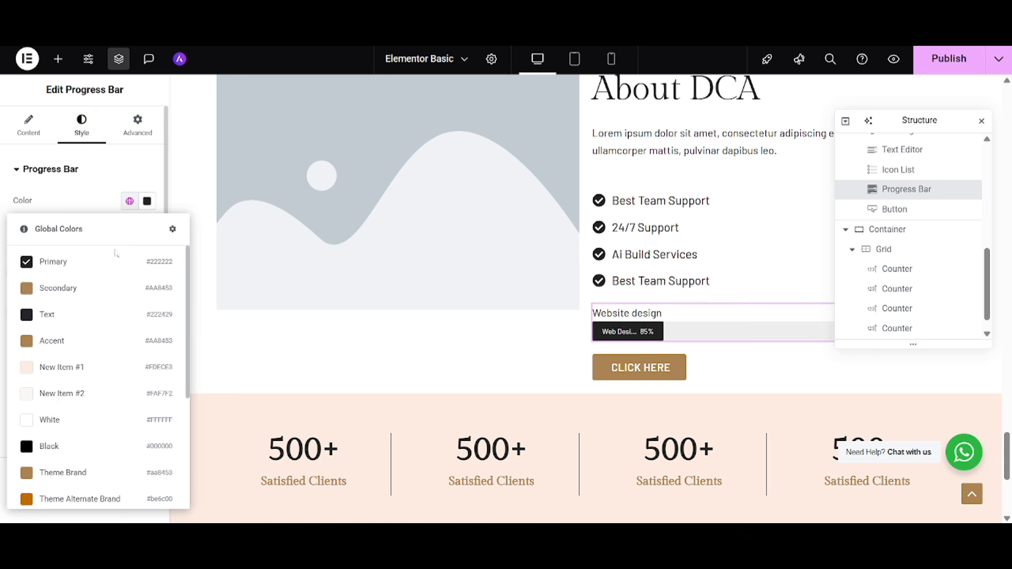
{"action": "left_click", "coordinate": [51, 498]}
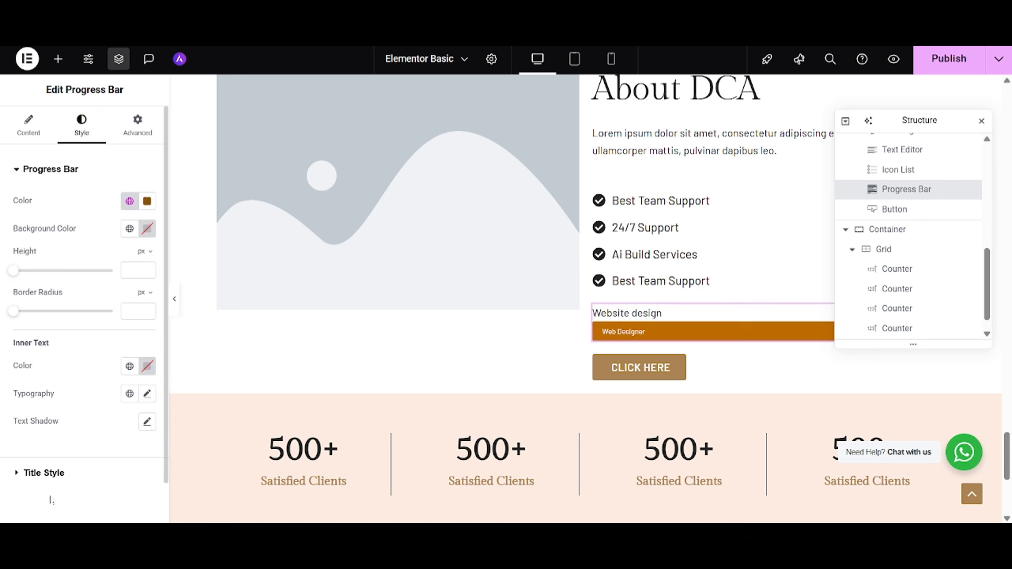
Step: Set the progress bar's background color to white (#FFFFFF) and move the floating Structure window off the widget
{"action": "left_click", "coordinate": [147, 229]}
{"action": "left_click_drag", "start_coordinate": [100, 293], "coordinate": [72, 271]}
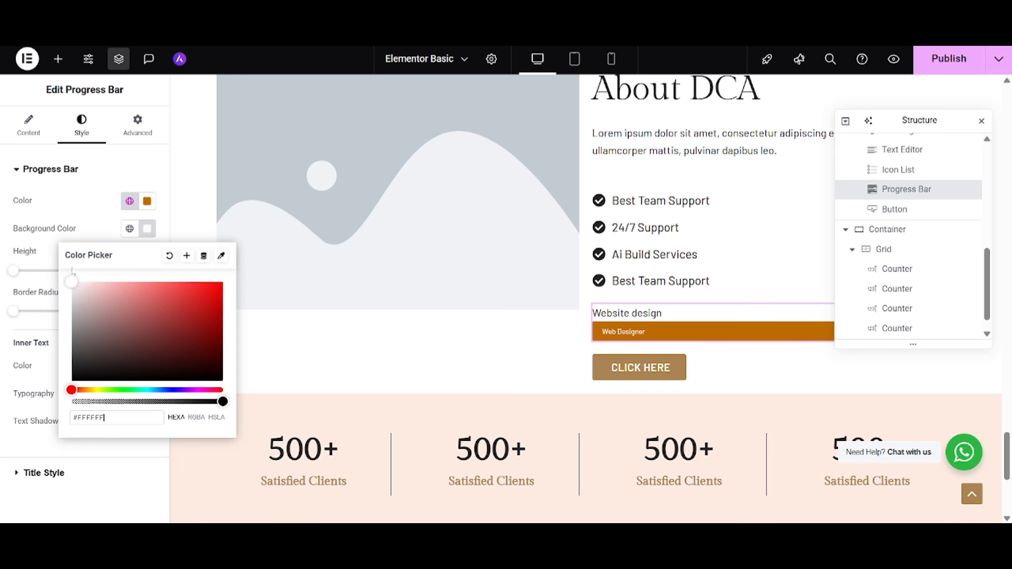
{"action": "left_click", "coordinate": [878, 121]}
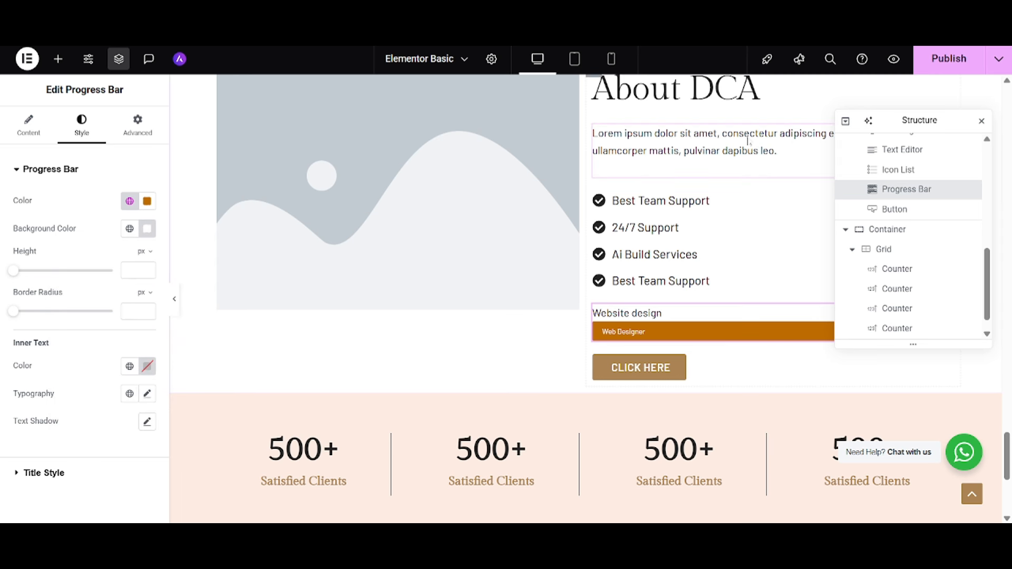
{"action": "left_click_drag", "start_coordinate": [900, 125], "coordinate": [480, 134]}
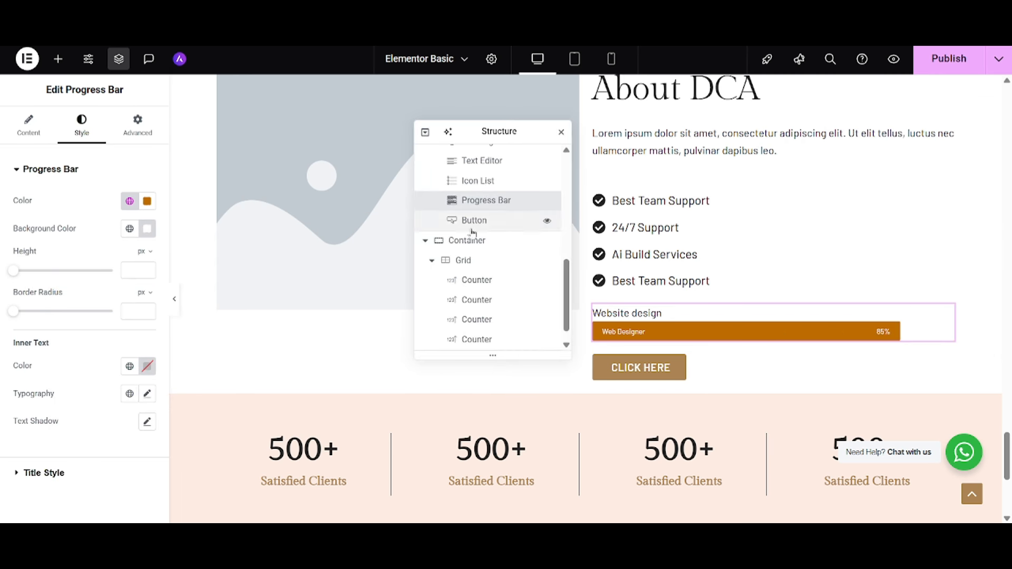
Step: Set the progress bar's background color to a light grey
{"action": "left_click", "coordinate": [142, 230]}
{"action": "left_click", "coordinate": [67, 293]}
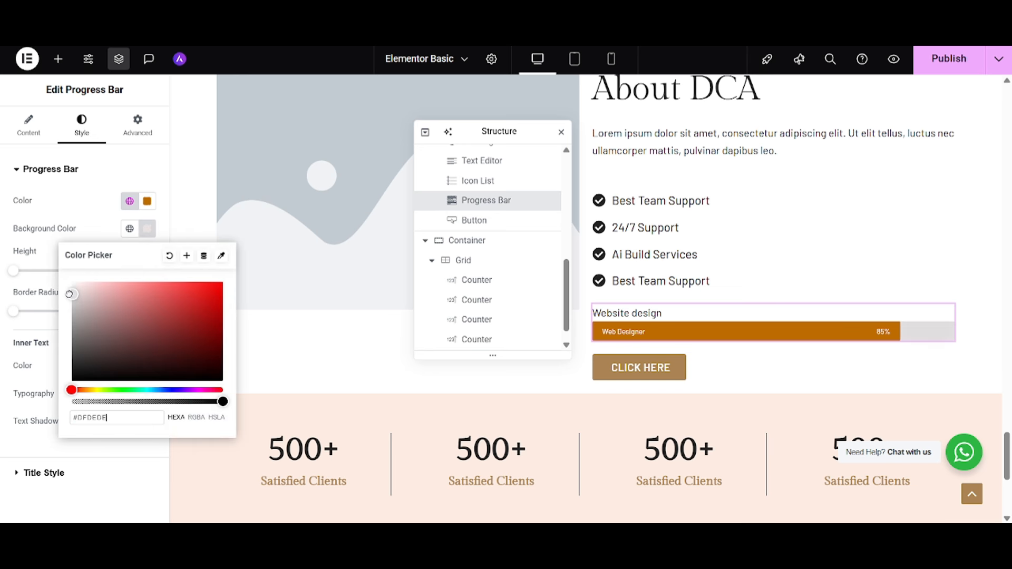
{"action": "left_click", "coordinate": [85, 212]}
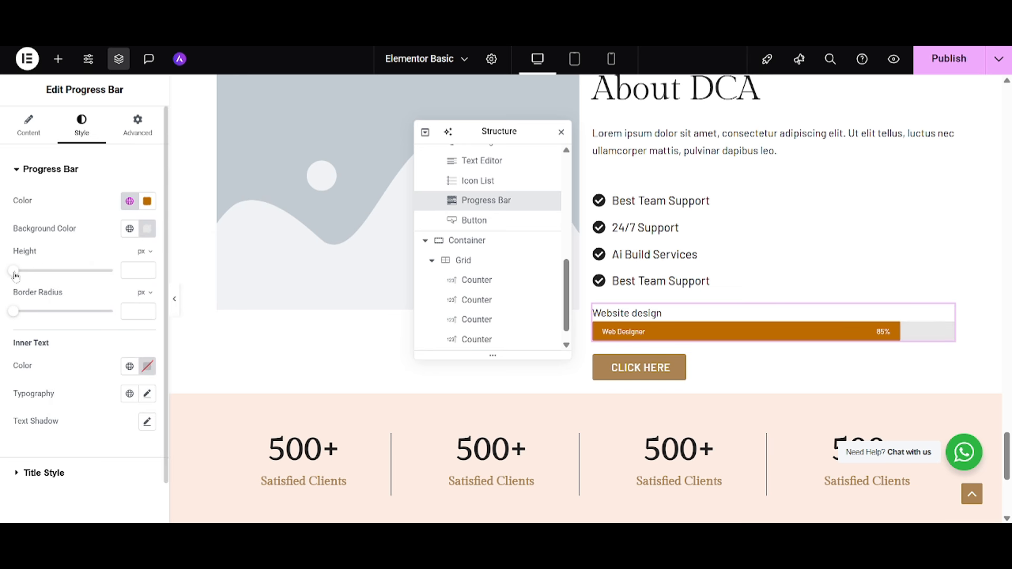
Step: Set the progress bar's height to 10 px and its border radius to 5 px
{"action": "left_click_drag", "start_coordinate": [21, 277], "coordinate": [27, 276]}
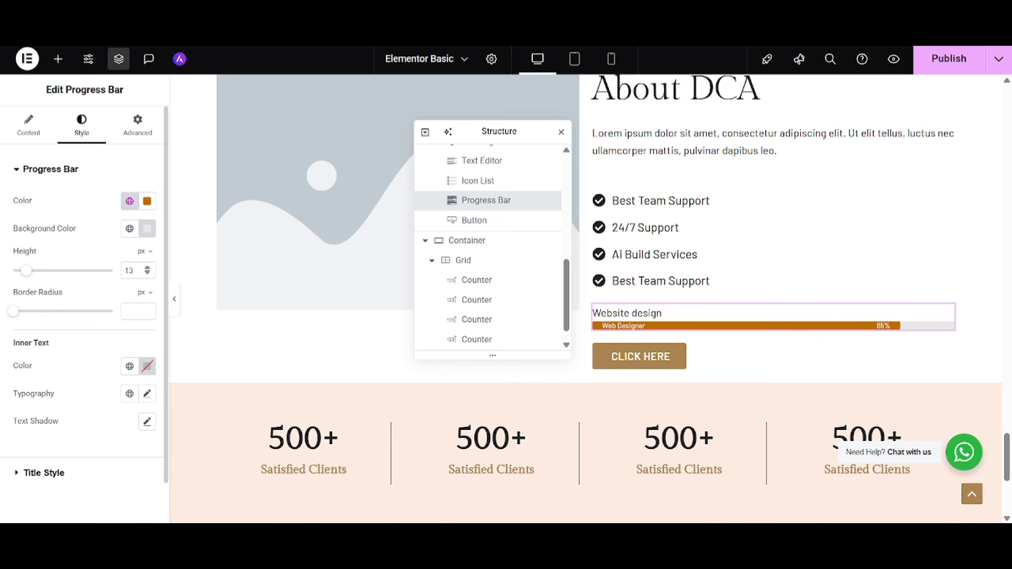
{"action": "left_click_drag", "start_coordinate": [135, 270], "coordinate": [129, 270]}
{"action": "type", "text": "0"}
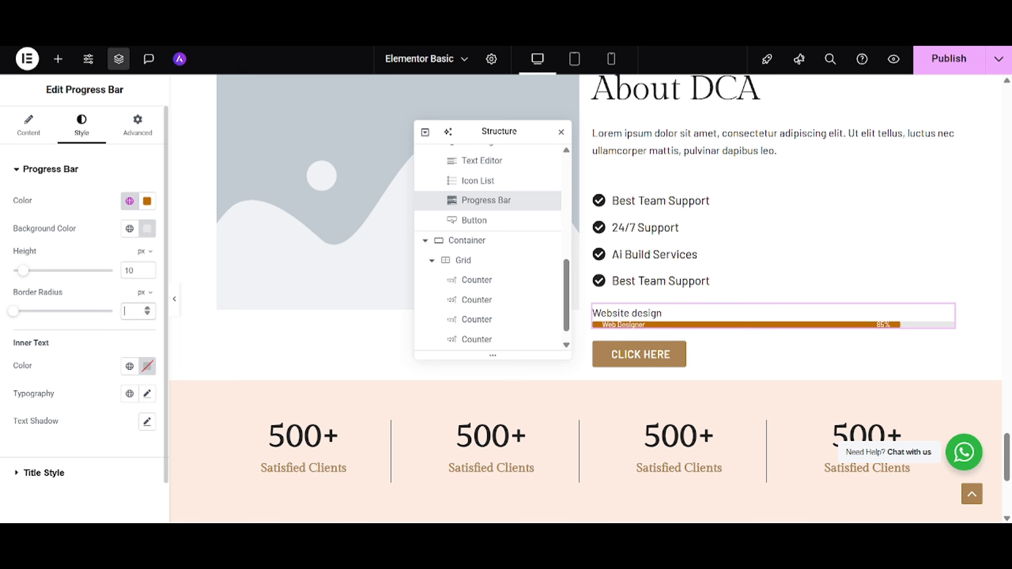
{"action": "left_click_drag", "start_coordinate": [14, 311], "coordinate": [18, 311]}
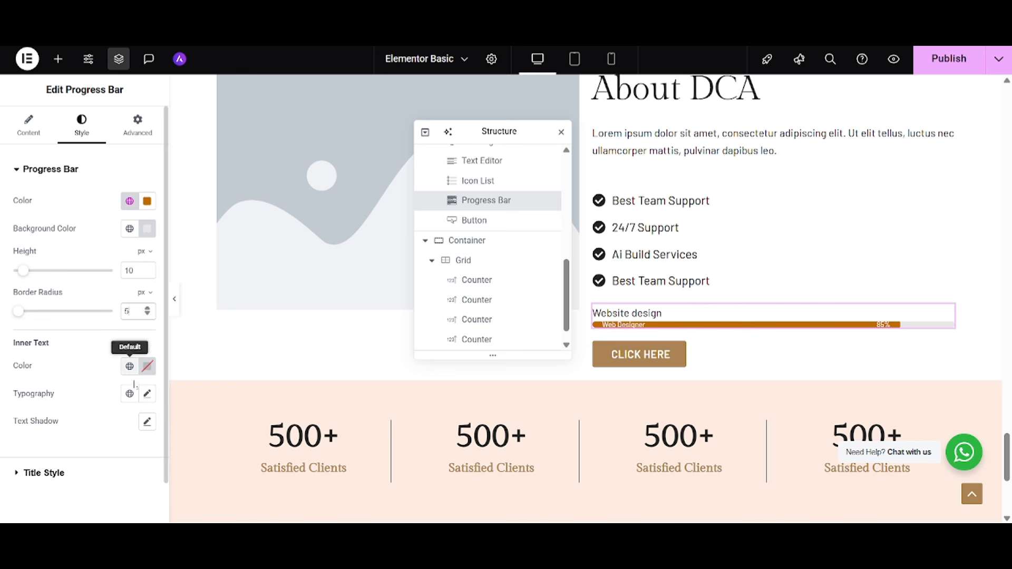
Step: Set the progress bar's inner text size to 10 px and open its title style settings
{"action": "left_click", "coordinate": [146, 395]}
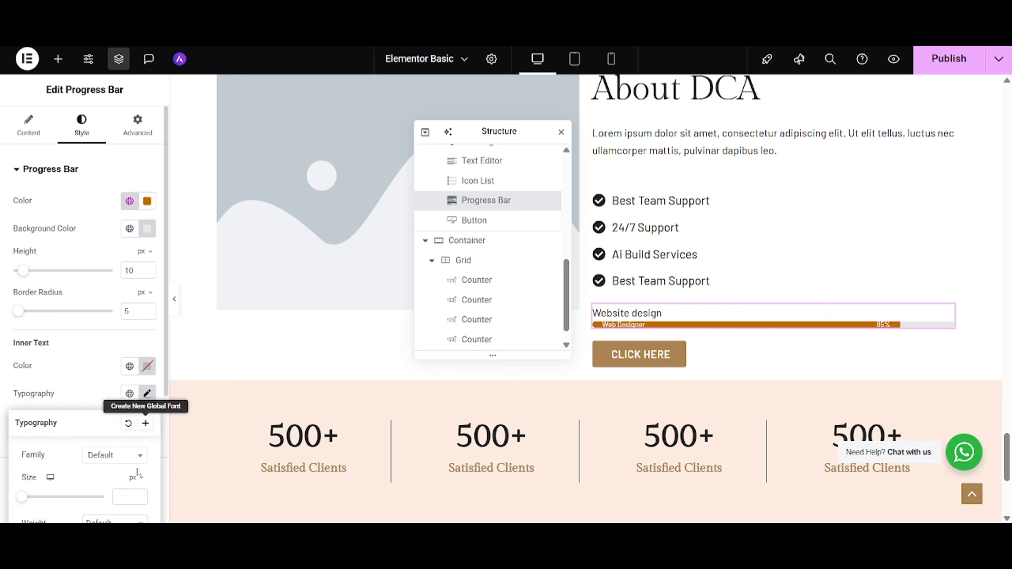
{"action": "left_click", "coordinate": [125, 497]}
{"action": "type", "text": "5"}
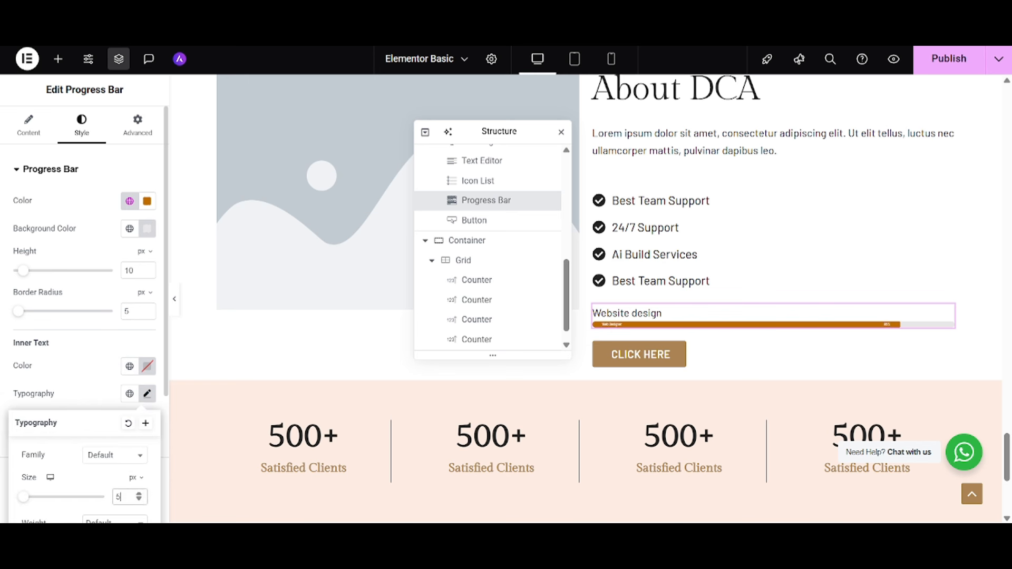
{"action": "type", "text": "10"}
{"action": "left_click", "coordinate": [108, 390]}
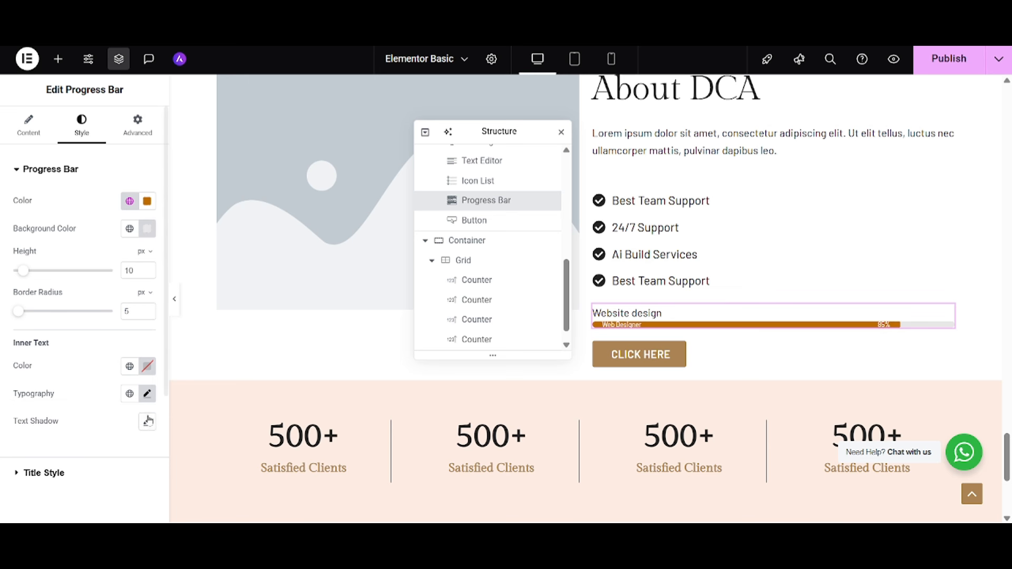
{"action": "left_click", "coordinate": [43, 474]}
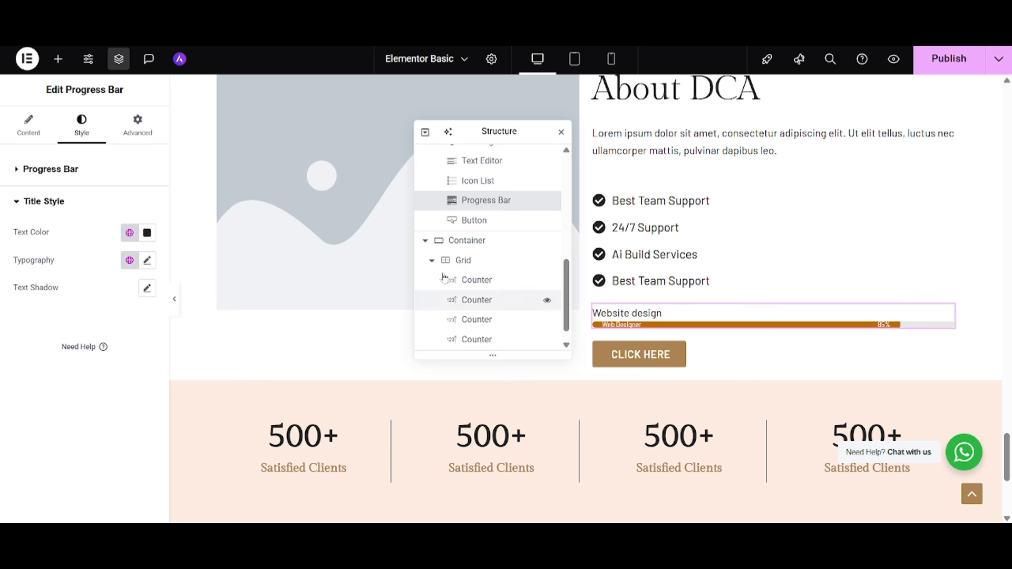
Step: Bring up the General widgets and move the floating Structure window away from the middle of the empty container below the counters
{"action": "left_click", "coordinate": [59, 59]}
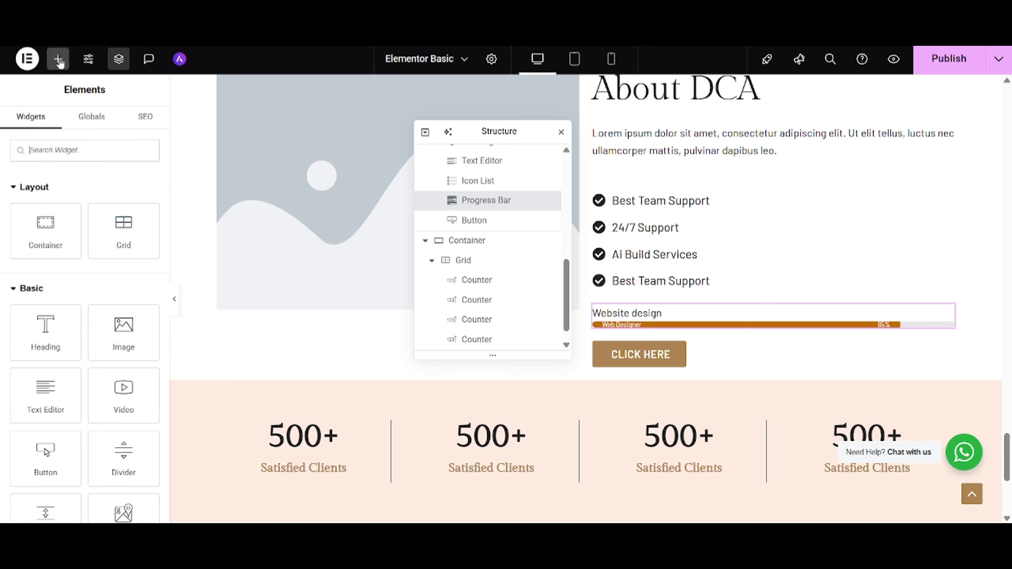
{"action": "scroll", "coordinate": [71, 380], "scroll_direction": "down", "scroll_amount": 5}
{"action": "scroll", "coordinate": [73, 376], "scroll_direction": "down", "scroll_amount": 6}
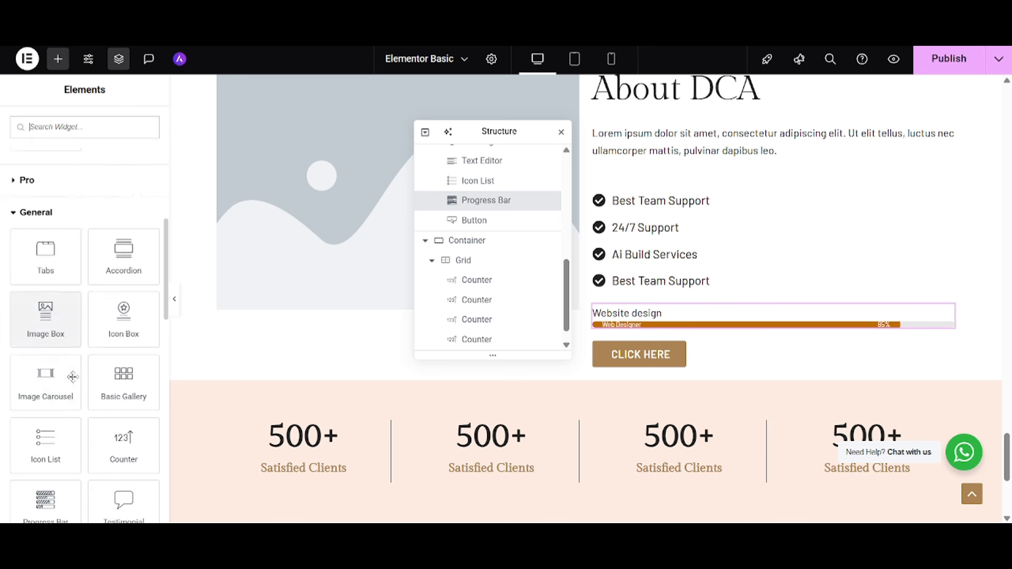
{"action": "scroll", "coordinate": [314, 359], "scroll_direction": "down", "scroll_amount": 5}
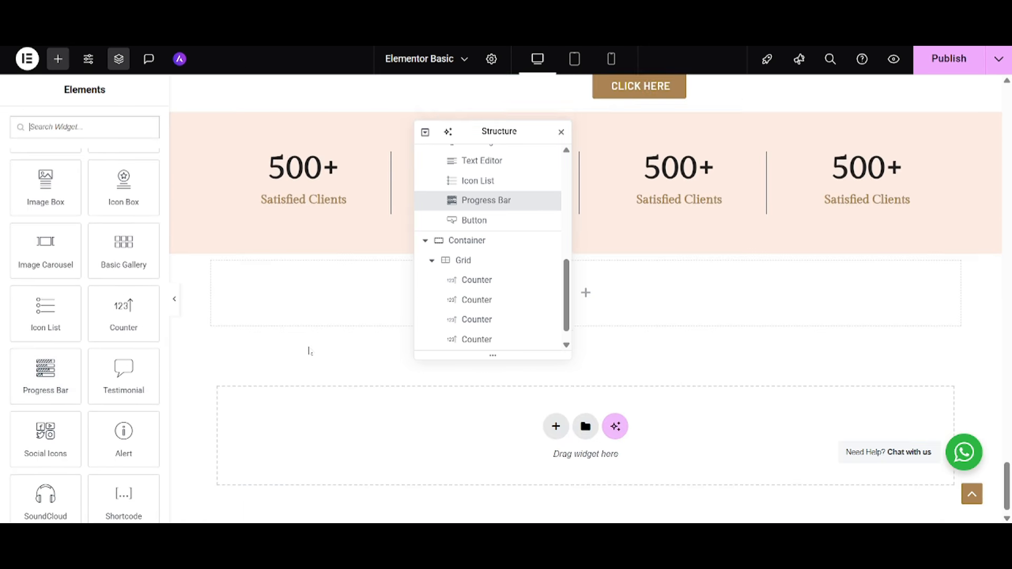
{"action": "left_click_drag", "start_coordinate": [485, 130], "coordinate": [861, 137]}
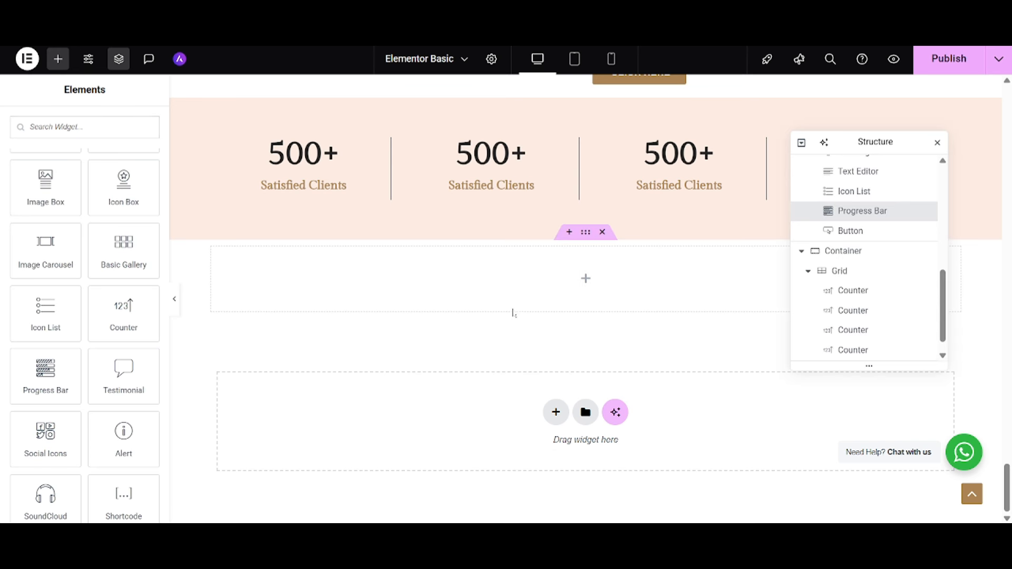
{"action": "left_click_drag", "start_coordinate": [146, 312], "coordinate": [289, 300]}
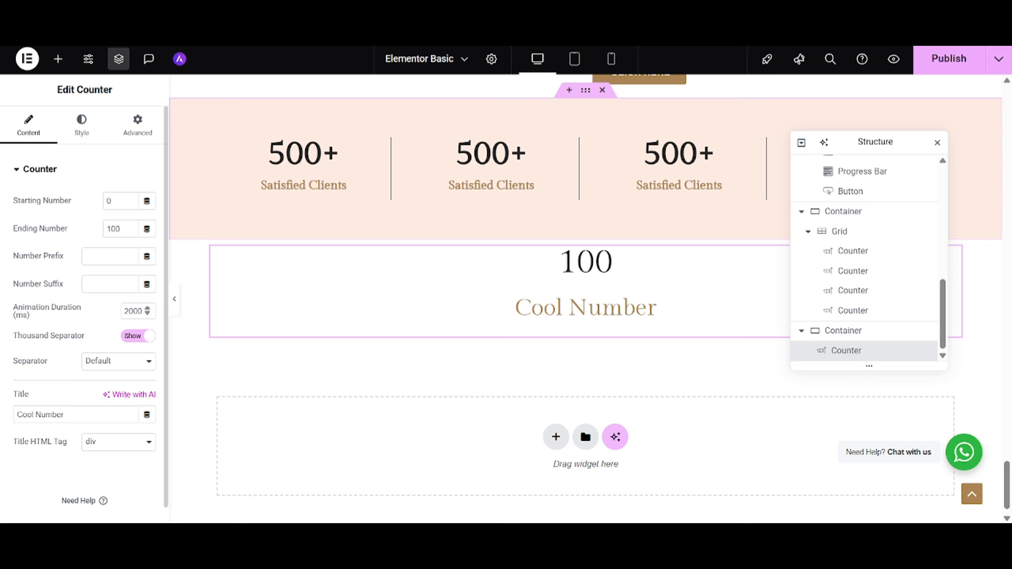
{"action": "scroll", "coordinate": [465, 338], "scroll_direction": "down", "scroll_amount": 1}
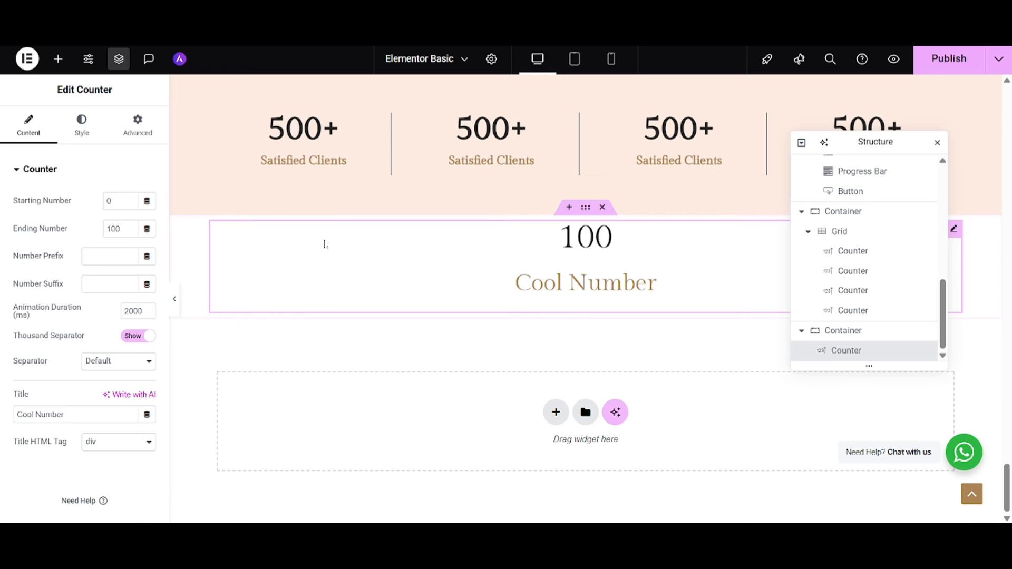
{"action": "right_click", "coordinate": [318, 269]}
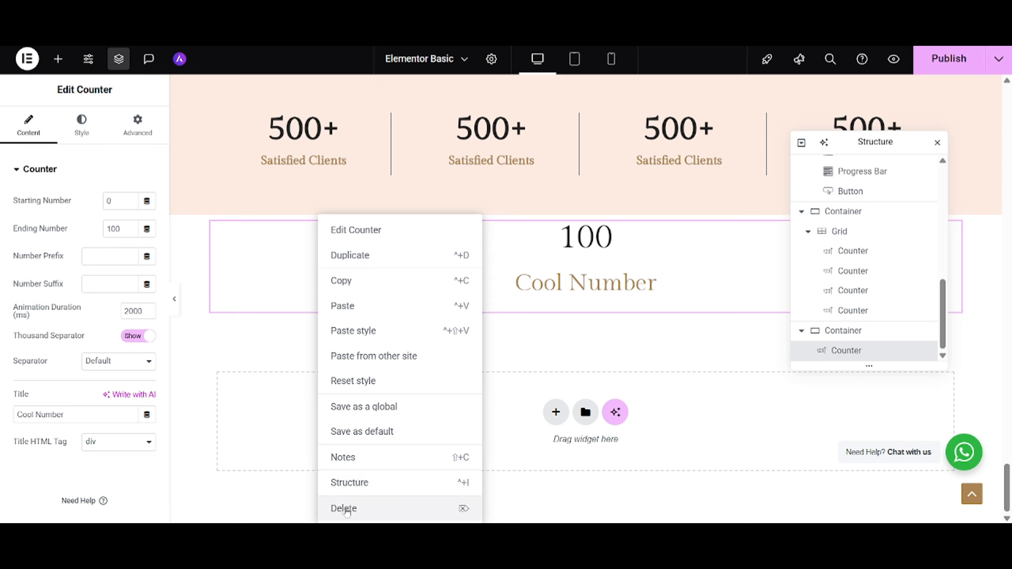
{"action": "left_click", "coordinate": [345, 508]}
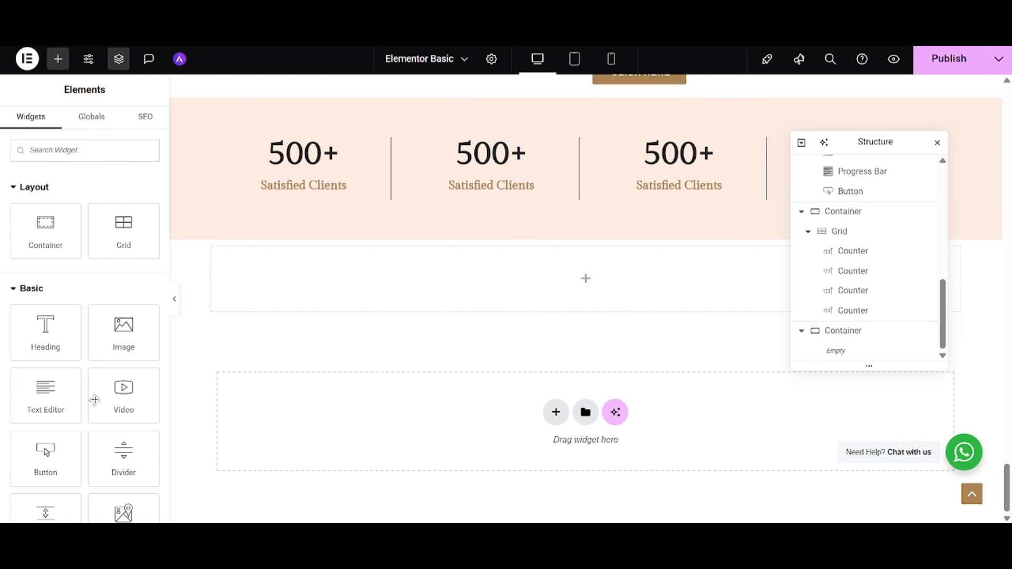
Step: Insert a Testimonial widget into the empty container below the counter section
{"action": "scroll", "coordinate": [27, 418], "scroll_direction": "down", "scroll_amount": 10}
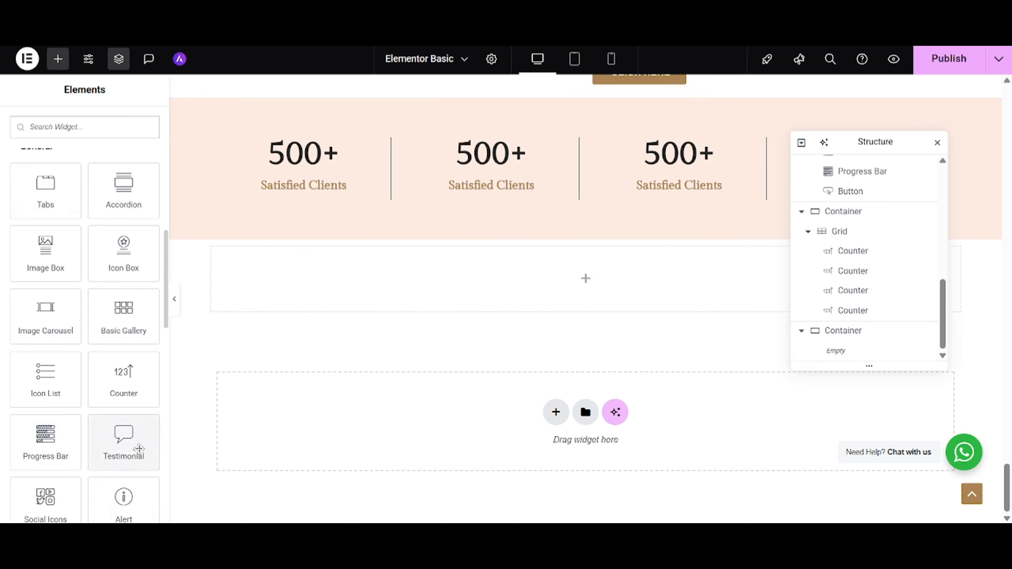
{"action": "scroll", "coordinate": [132, 448], "scroll_direction": "down", "scroll_amount": 1}
{"action": "left_click_drag", "start_coordinate": [124, 379], "coordinate": [374, 294]}
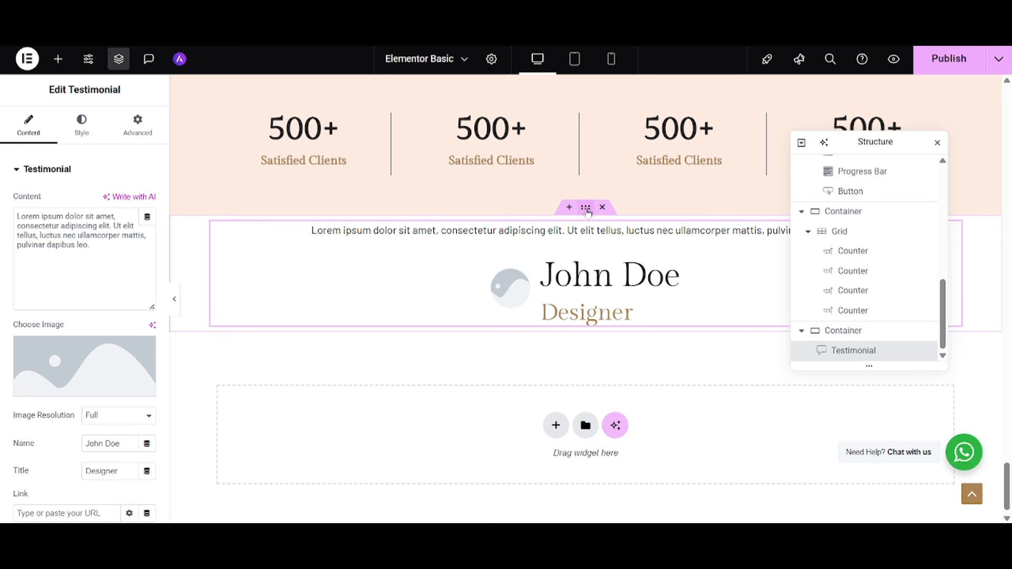
Step: Change the testimonial container's layout to Grid and set it to one row with three columns
{"action": "left_click", "coordinate": [586, 209]}
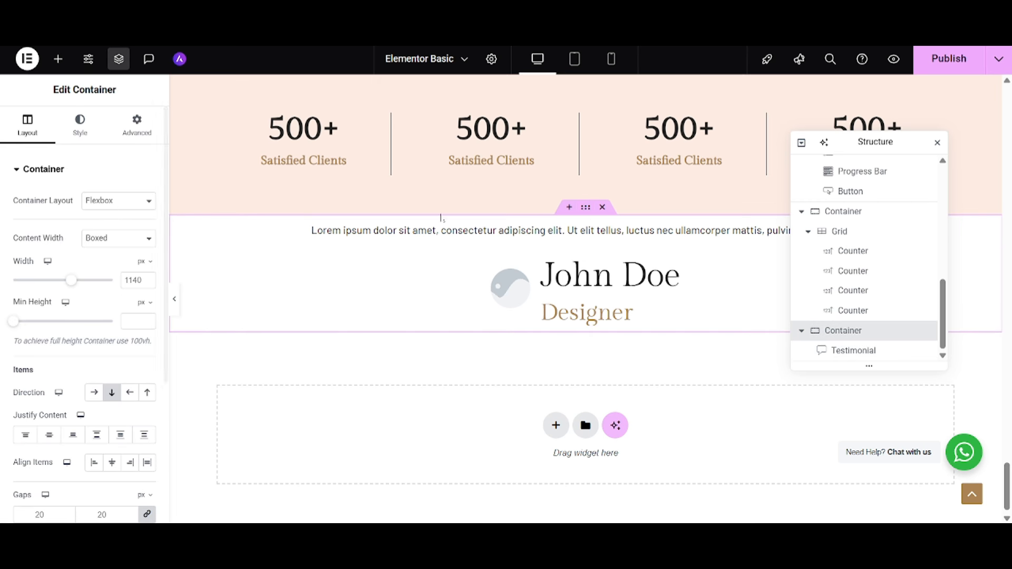
{"action": "left_click", "coordinate": [130, 205]}
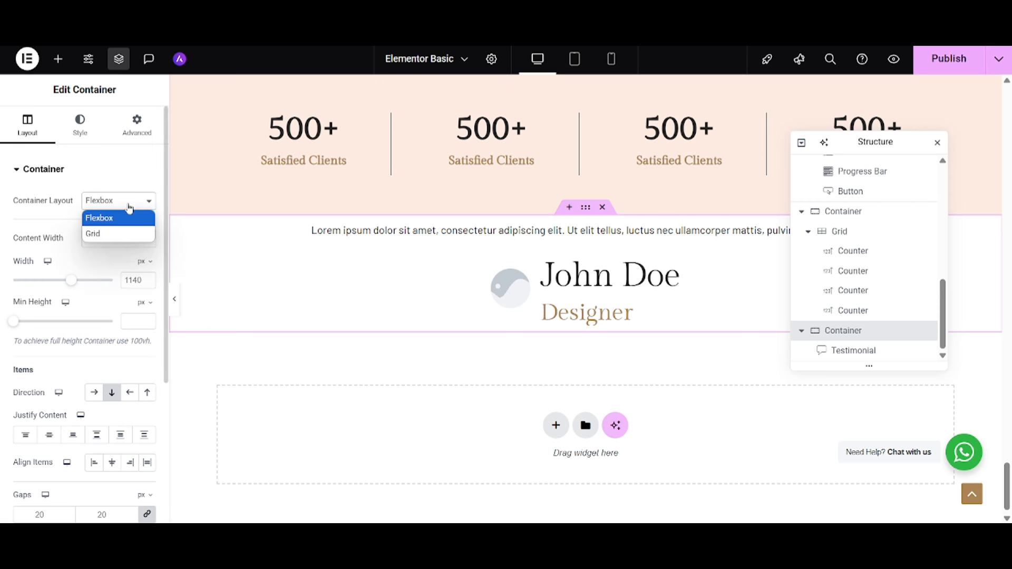
{"action": "left_click", "coordinate": [104, 236]}
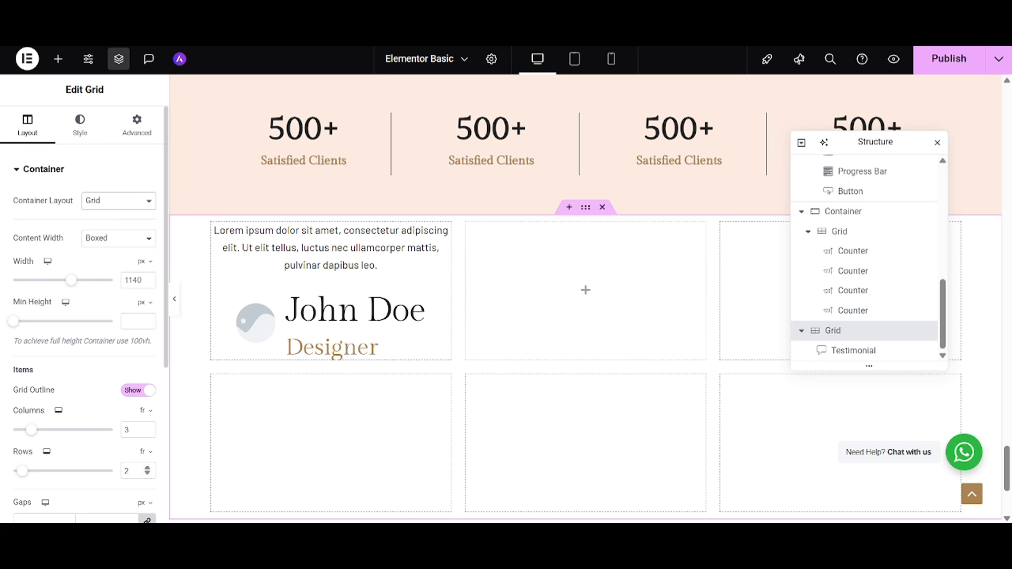
{"action": "type", "text": "1"}
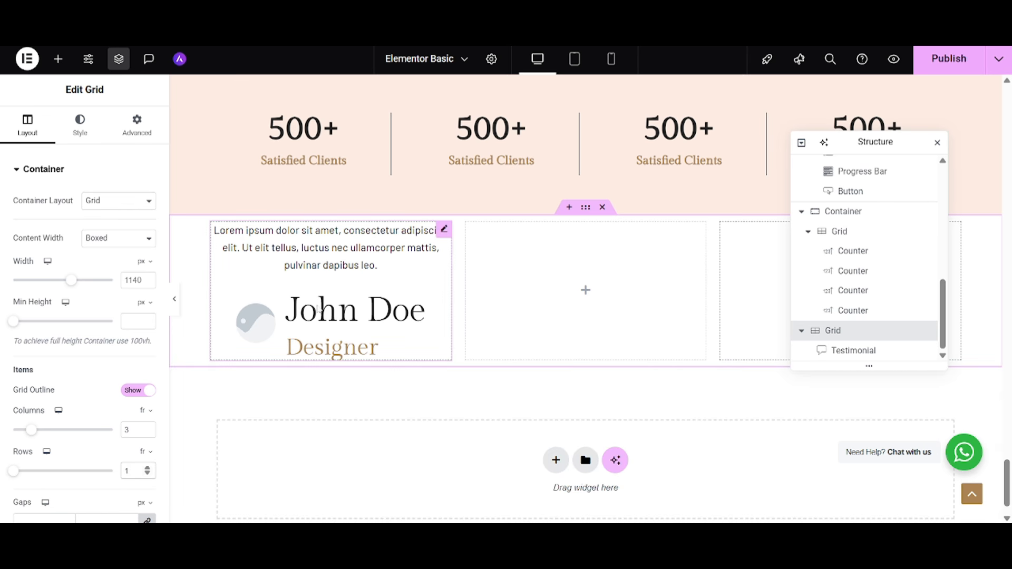
Step: Set the testimonial's image to images.jpg, the purple logo in the media library
{"action": "right_click", "coordinate": [379, 328]}
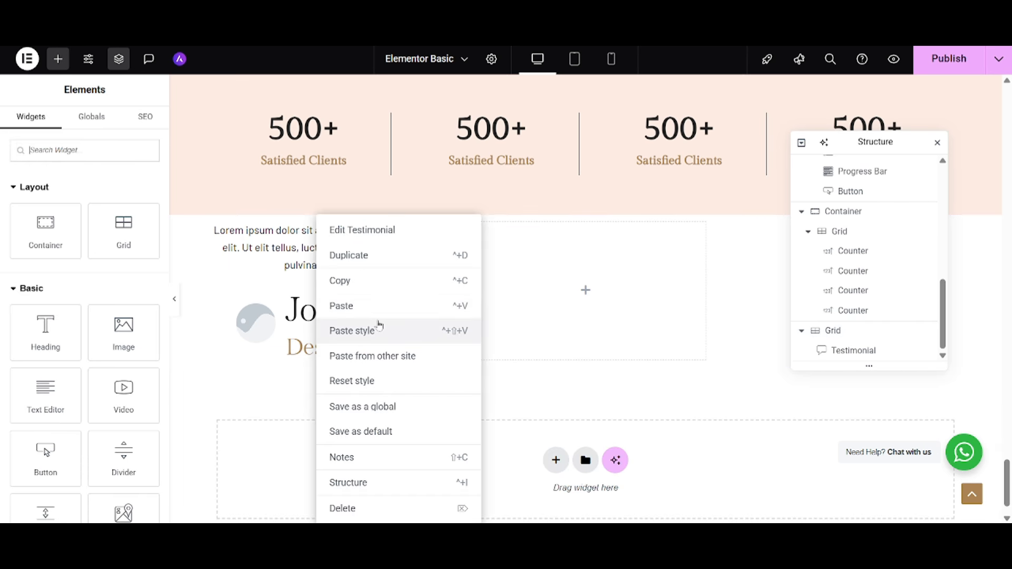
{"action": "left_click", "coordinate": [239, 273]}
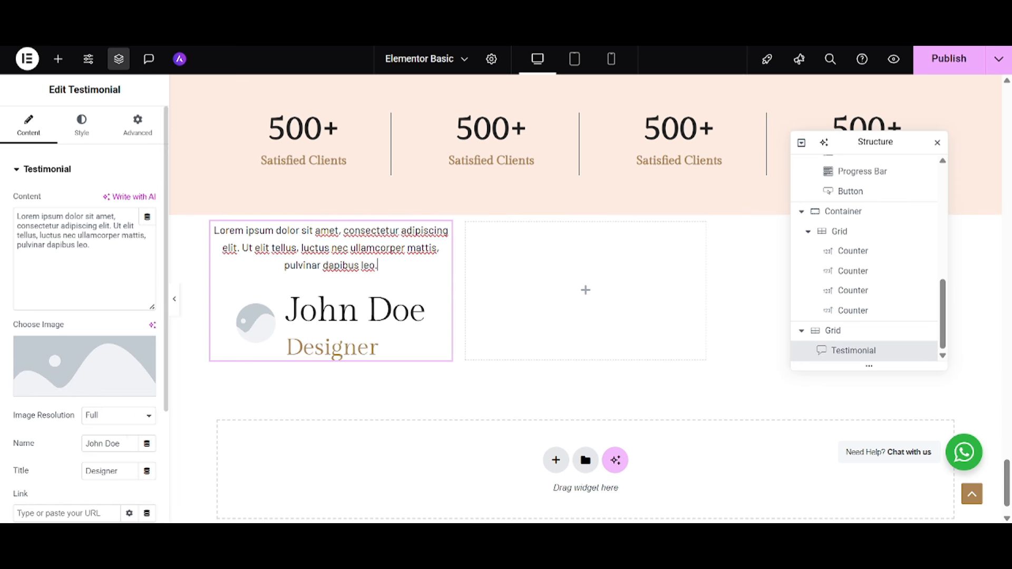
{"action": "scroll", "coordinate": [79, 316], "scroll_direction": "down", "scroll_amount": 1}
{"action": "left_click", "coordinate": [75, 297]}
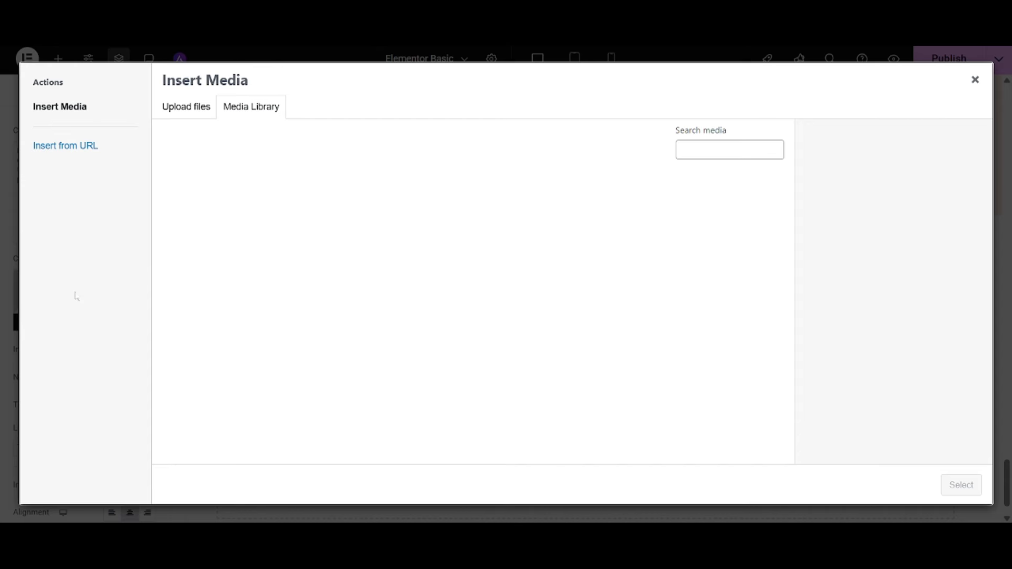
{"action": "left_click", "coordinate": [255, 241]}
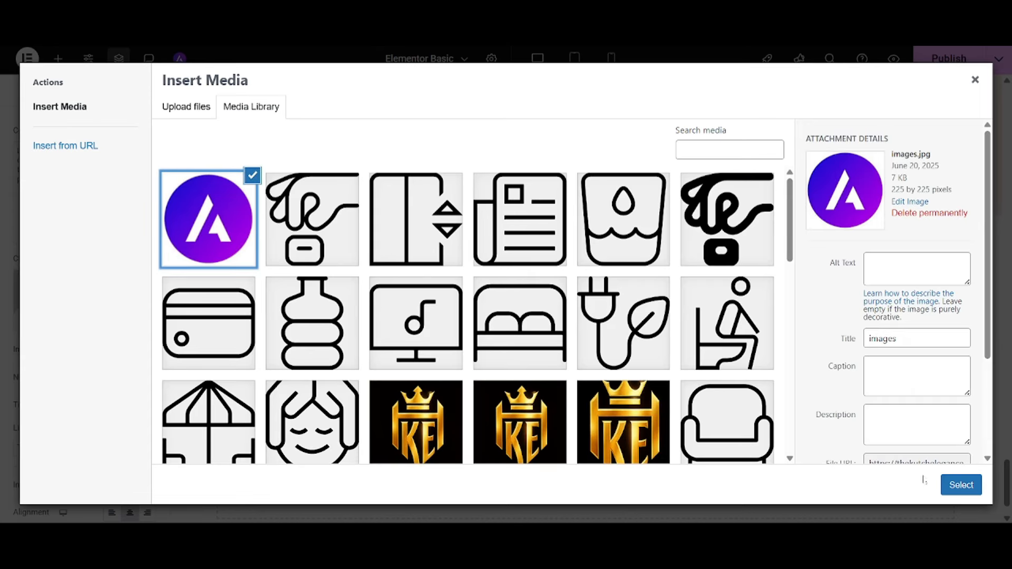
{"action": "left_click", "coordinate": [961, 484]}
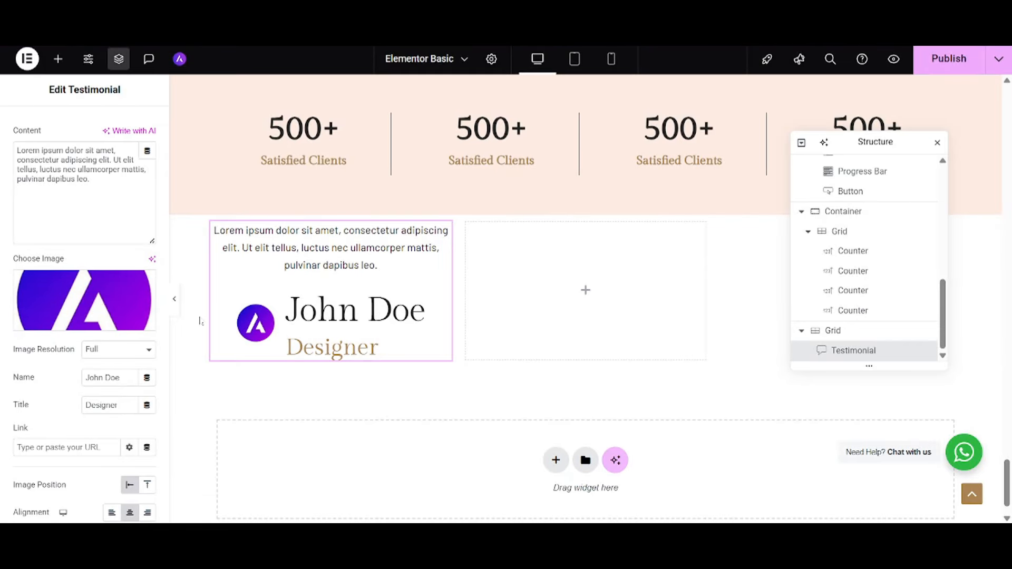
Step: Replace the testimonial's placeholder name with the reviewer's first name and set its title to "Marketer"
{"action": "scroll", "coordinate": [92, 369], "scroll_direction": "down", "scroll_amount": 2}
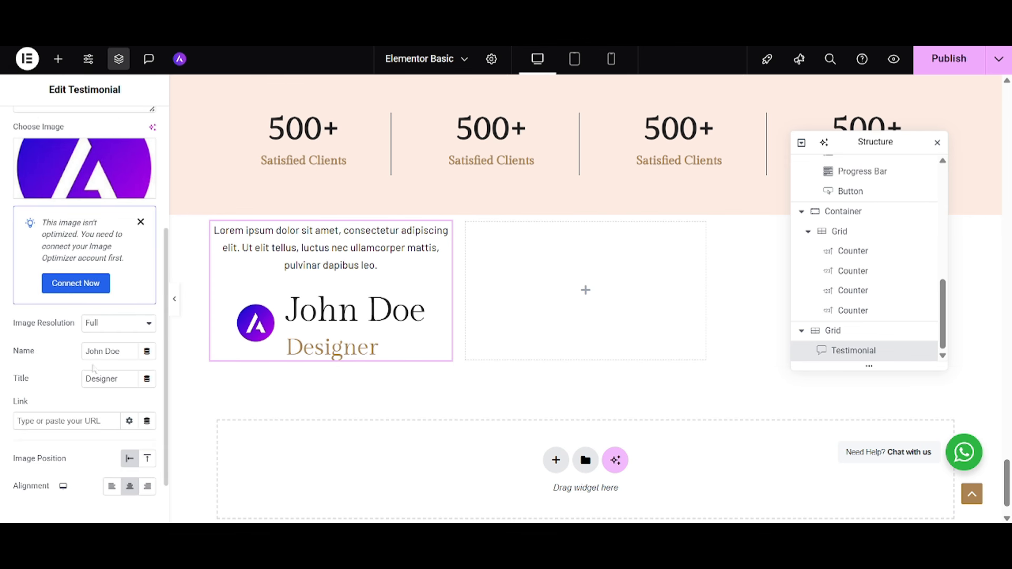
{"action": "left_click_drag", "start_coordinate": [121, 352], "coordinate": [55, 359]}
{"action": "type", "text": "A"}
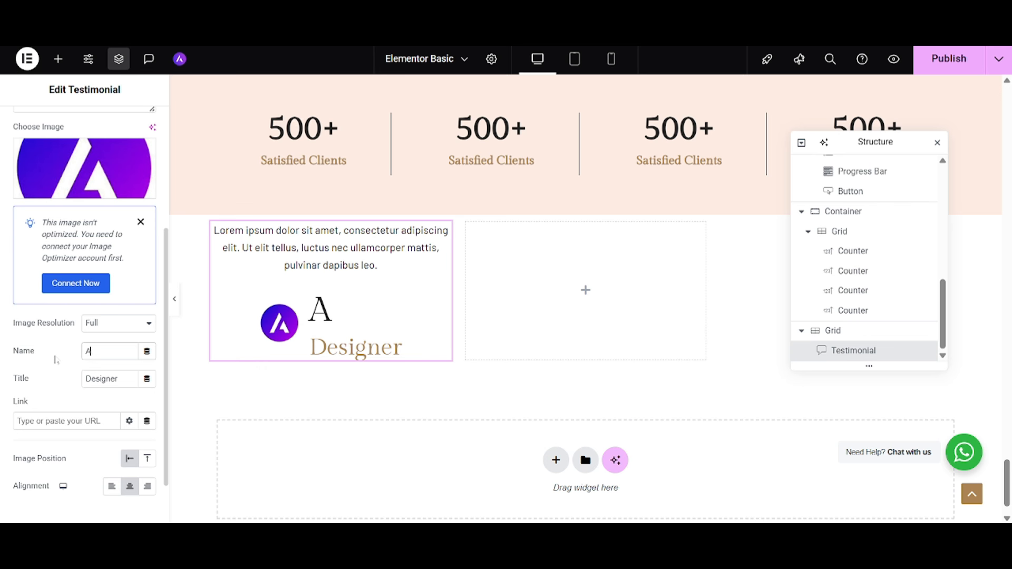
{"action": "type", "text": "mit"}
{"action": "key", "text": "Tab"}
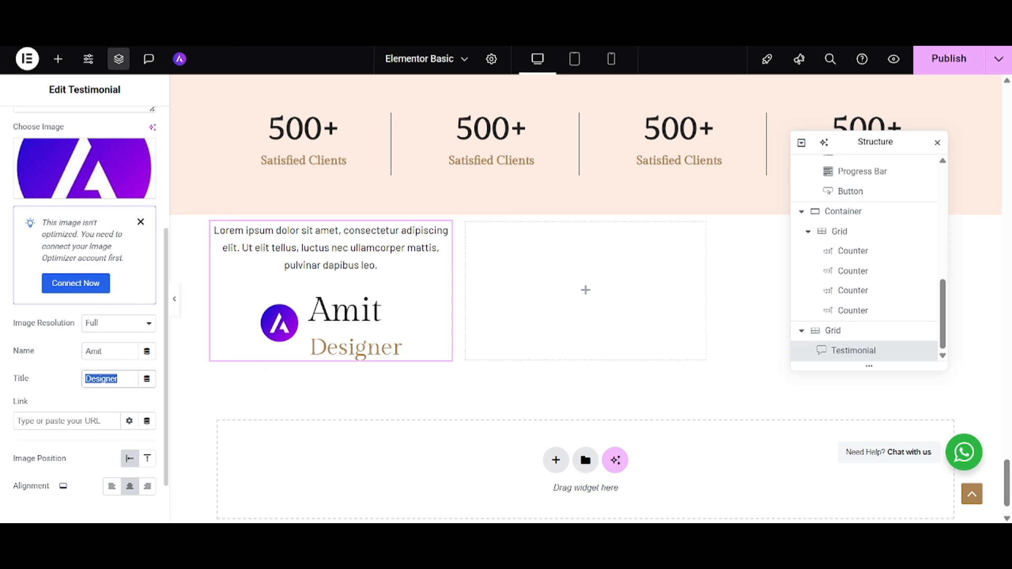
{"action": "type", "text": "Markete"}
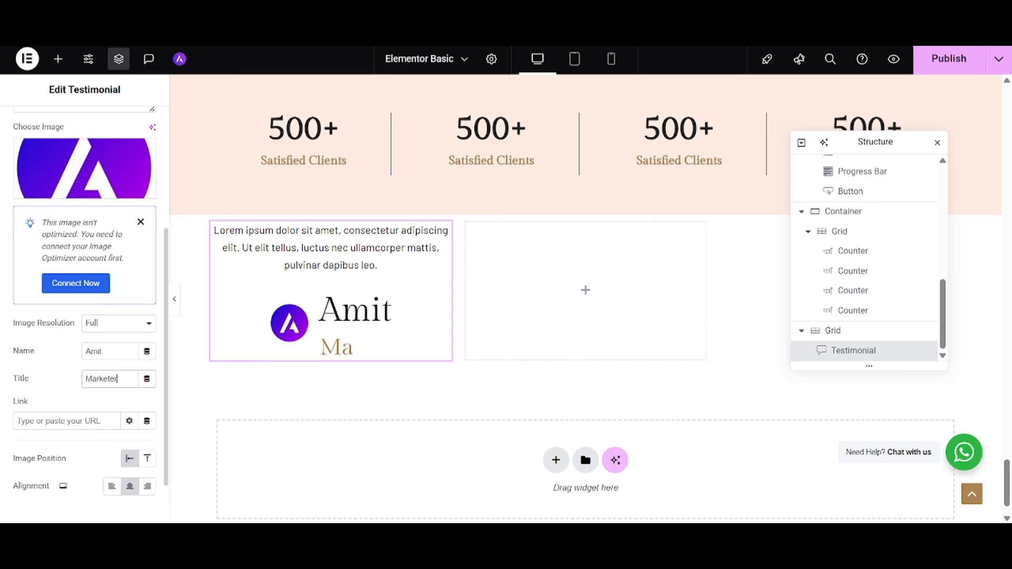
{"action": "type", "text": "r"}
Step: Left-align the testimonial content with its image positioned beside the name
{"action": "scroll", "coordinate": [93, 471], "scroll_direction": "down", "scroll_amount": 2}
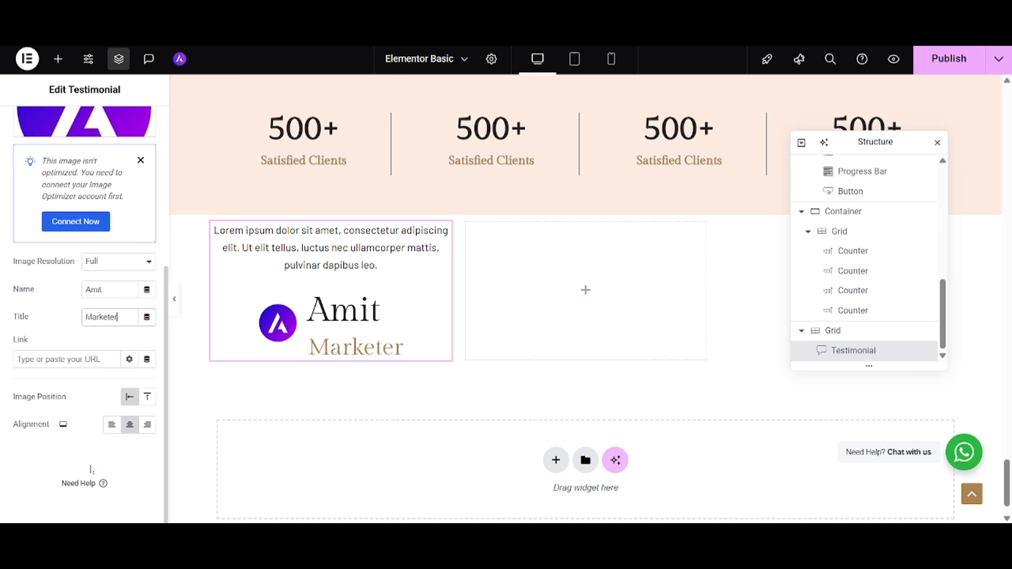
{"action": "left_click", "coordinate": [147, 397]}
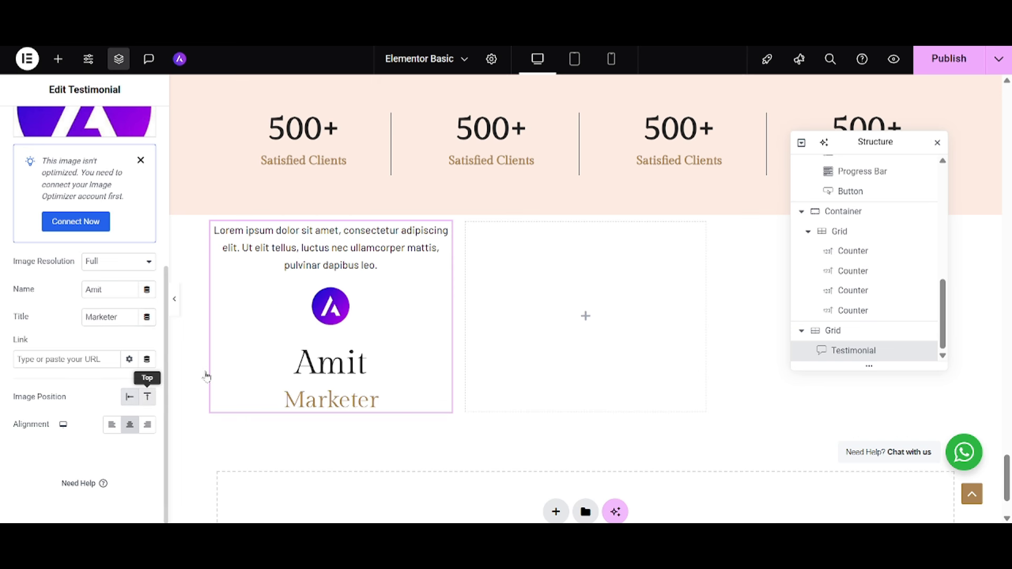
{"action": "left_click", "coordinate": [129, 396]}
{"action": "left_click", "coordinate": [111, 424]}
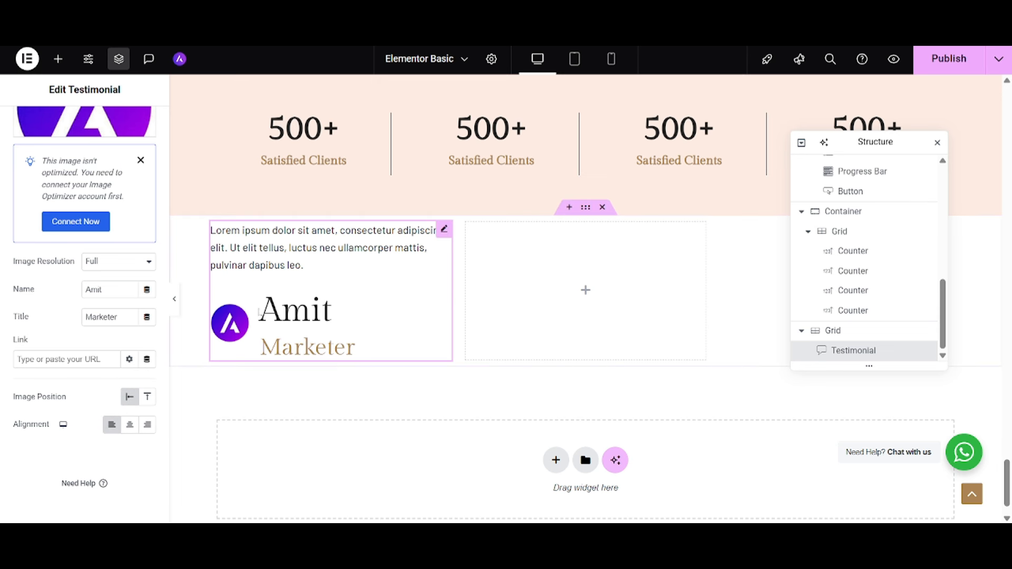
Step: Try positioning the testimonial's image above the name, and set the image position back to Aside
{"action": "left_click", "coordinate": [146, 396]}
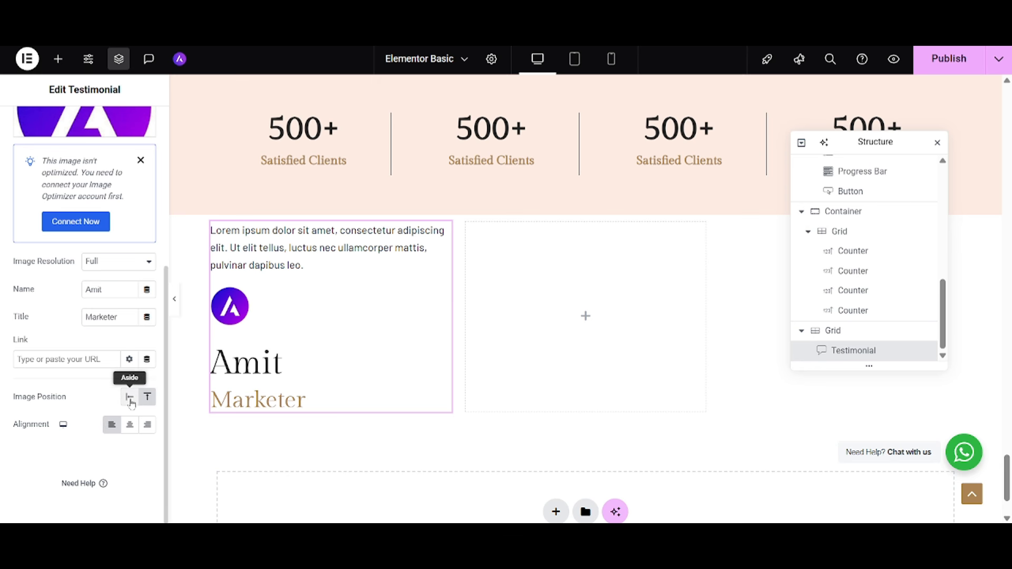
{"action": "left_click", "coordinate": [130, 401]}
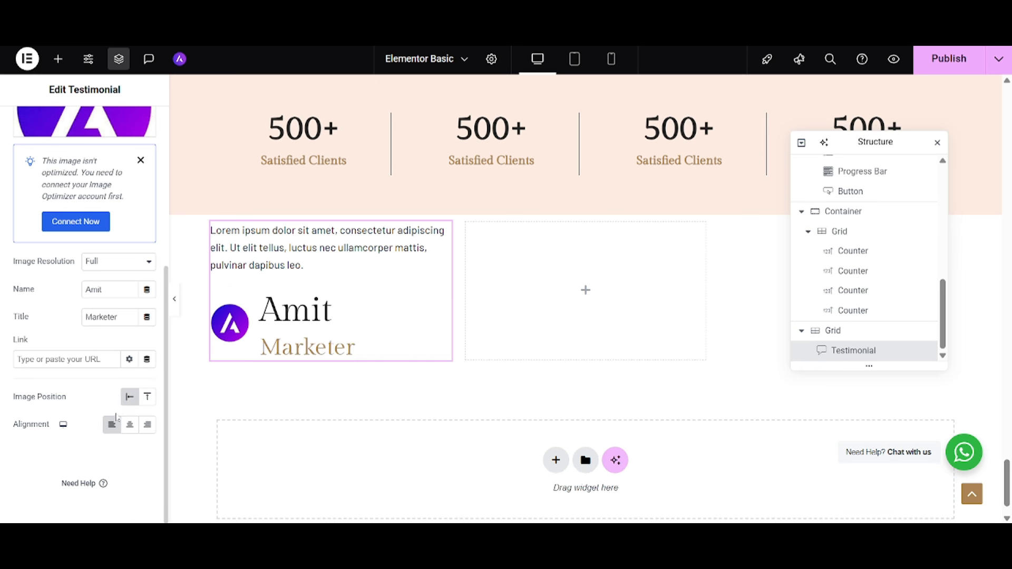
{"action": "scroll", "coordinate": [112, 405], "scroll_direction": "up", "scroll_amount": 5}
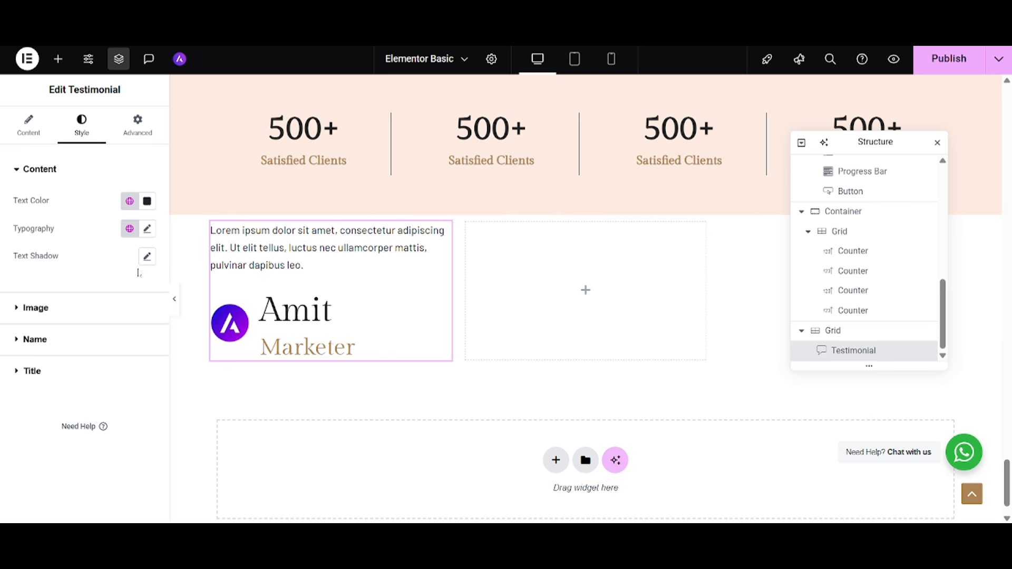
Step: Set the image resolution in the testimonial's style settings to 35 px
{"action": "left_click", "coordinate": [80, 311]}
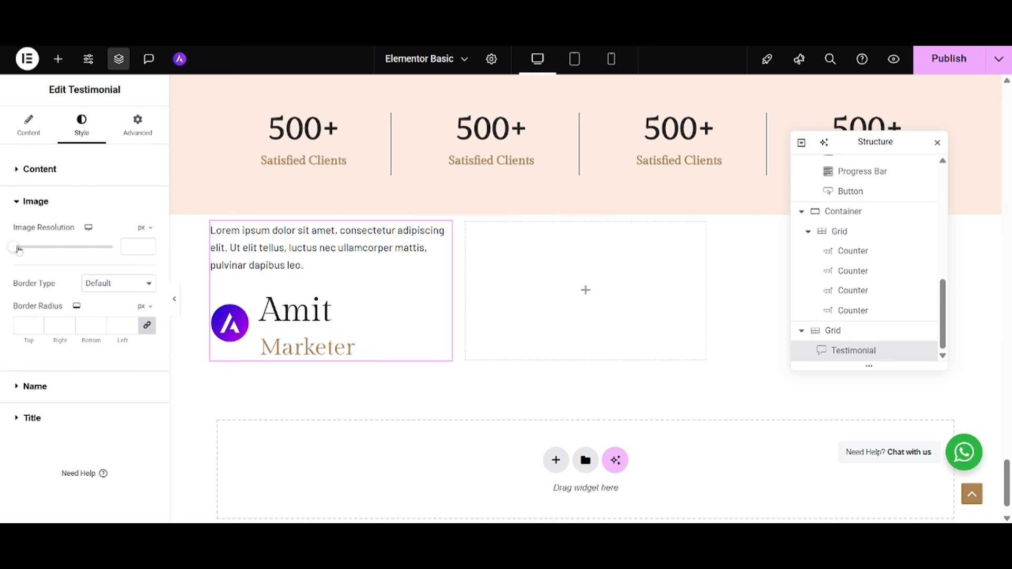
{"action": "left_click_drag", "start_coordinate": [19, 250], "coordinate": [41, 251]}
{"action": "left_click_drag", "start_coordinate": [143, 248], "coordinate": [99, 259]}
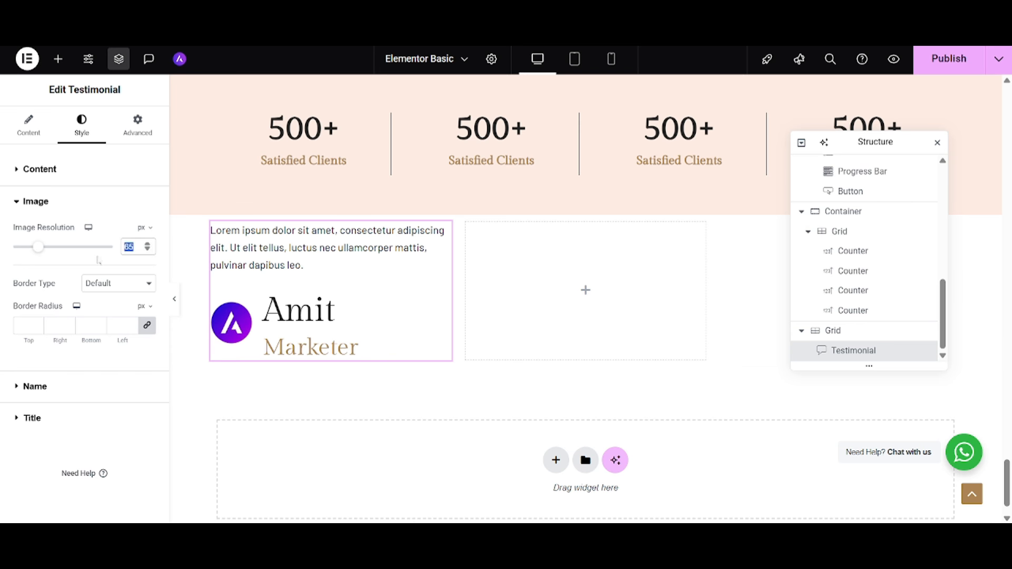
{"action": "type", "text": "35"}
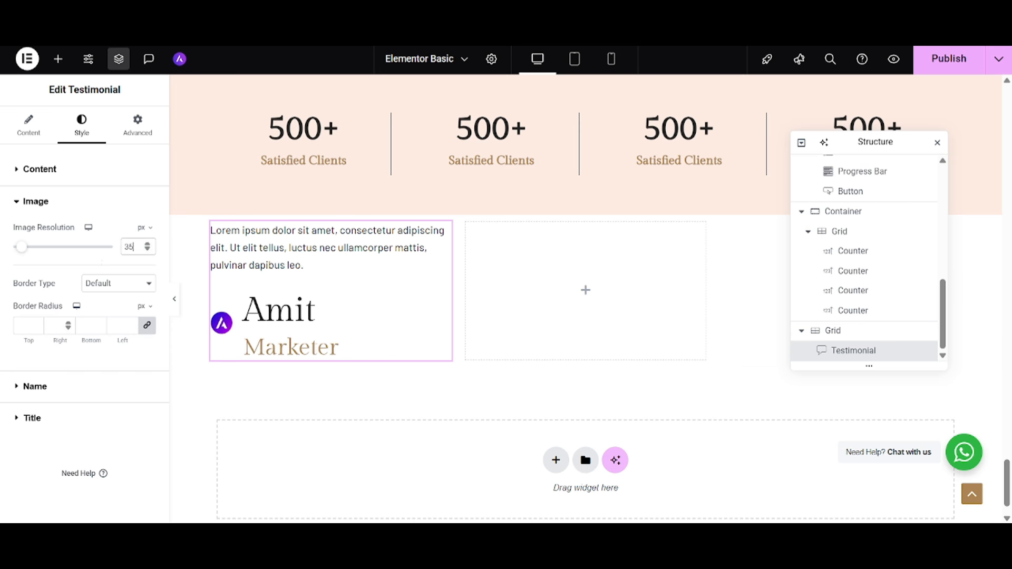
Step: Set the testimonial name's font size to 22 px and give it a bolder weight
{"action": "left_click", "coordinate": [27, 390]}
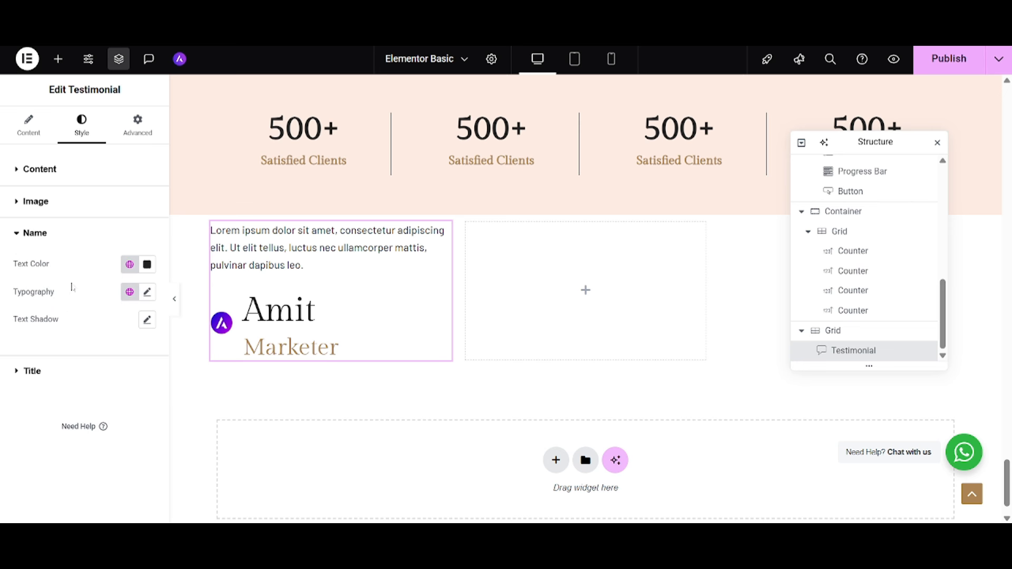
{"action": "left_click", "coordinate": [147, 292]}
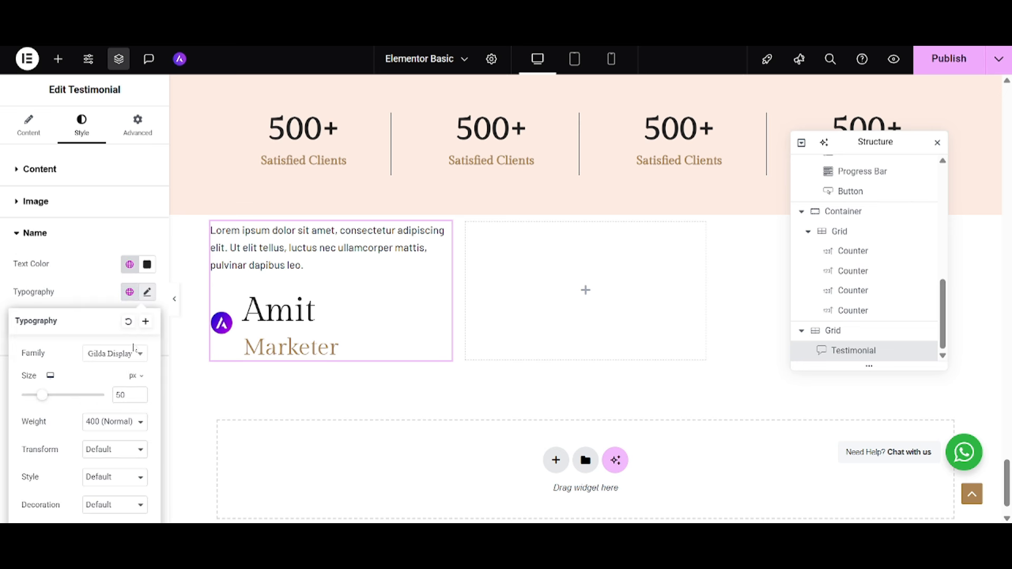
{"action": "left_click", "coordinate": [125, 395]}
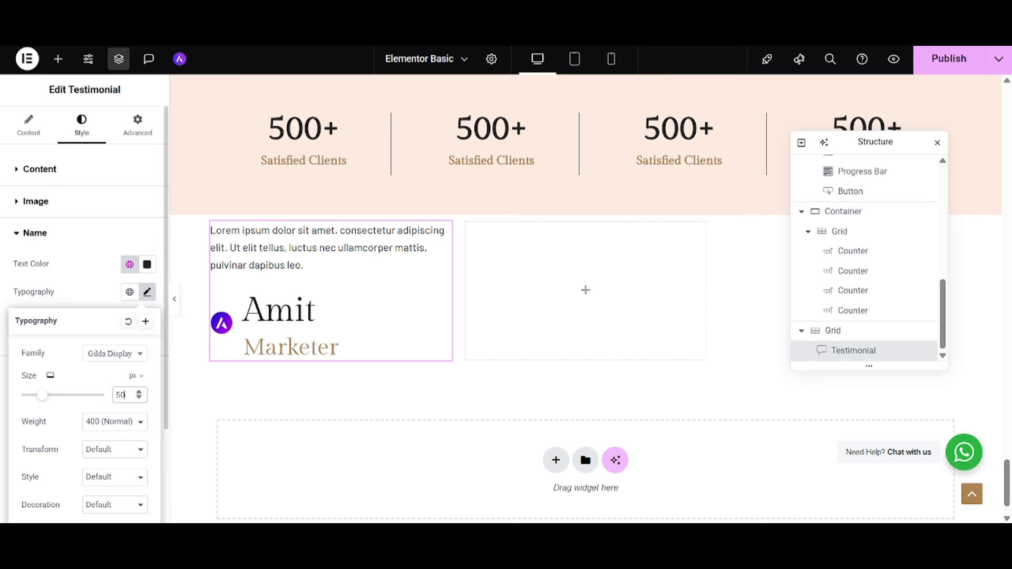
{"action": "key", "text": "ctrl+a"}
{"action": "type", "text": "22"}
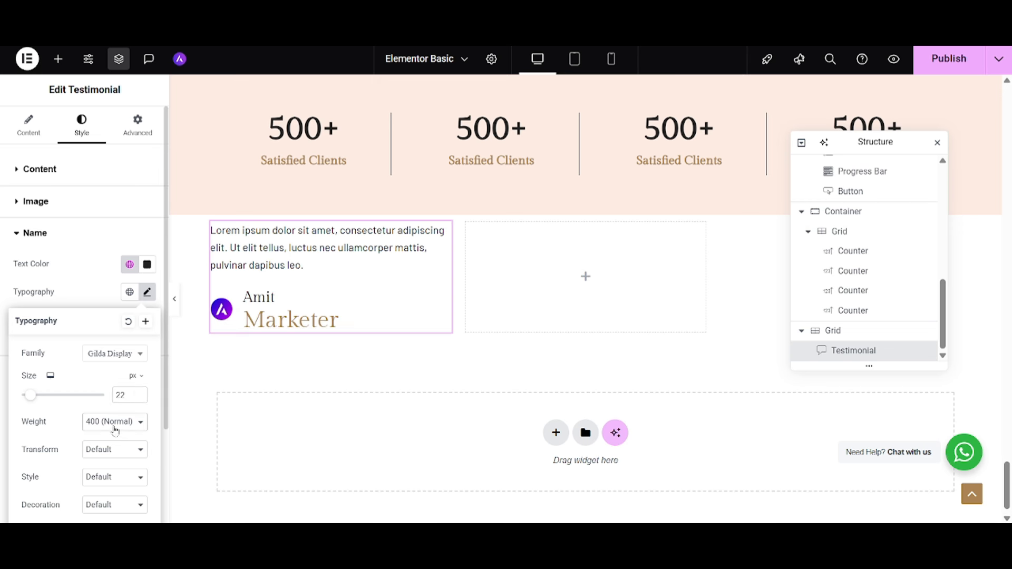
{"action": "left_click", "coordinate": [116, 423]}
{"action": "left_click", "coordinate": [103, 310]}
{"action": "left_click", "coordinate": [72, 297]}
Step: Set the font size of the testimonial's "Marketer" title to 14 px
{"action": "left_click", "coordinate": [55, 375]}
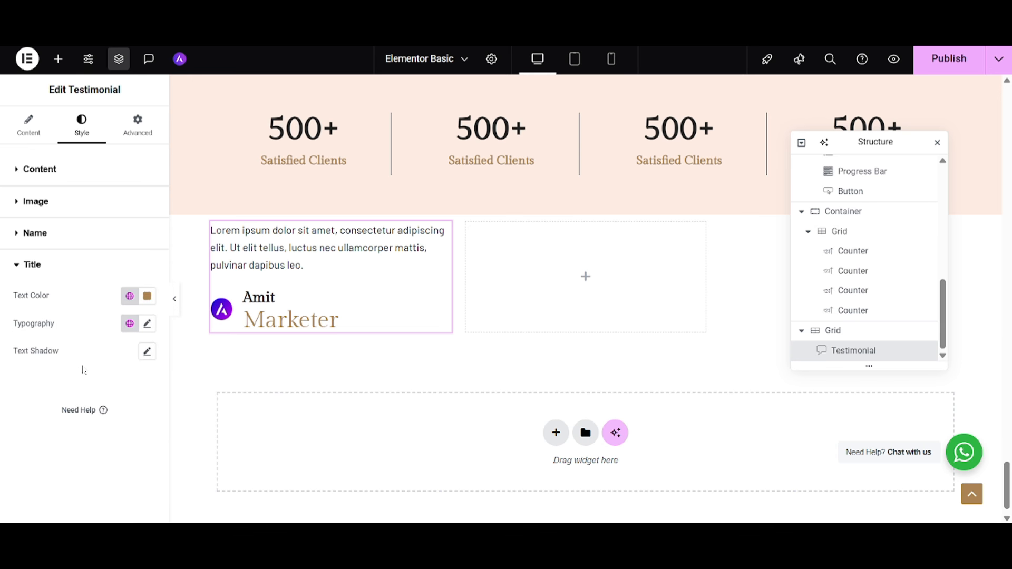
{"action": "left_click", "coordinate": [147, 323]}
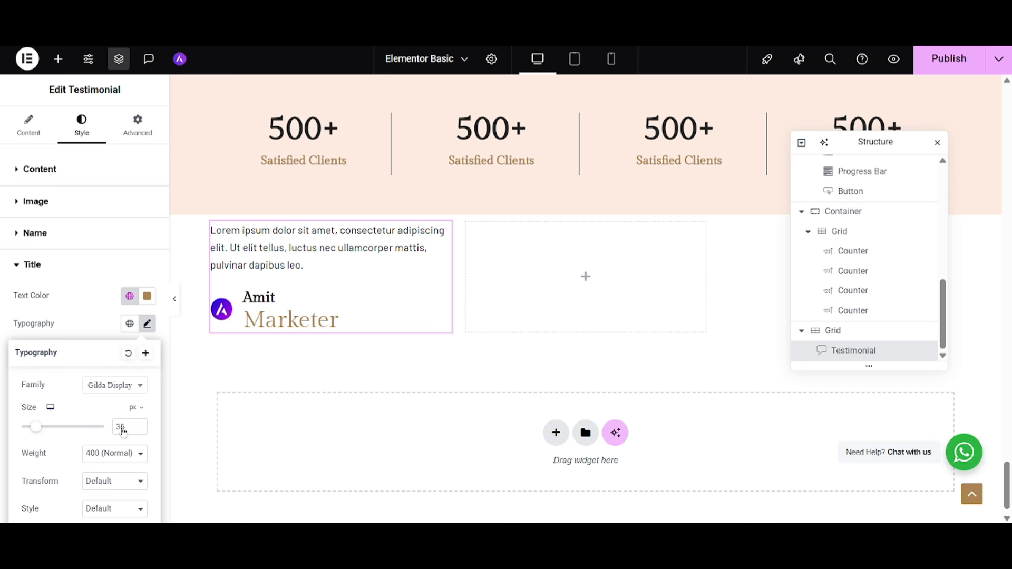
{"action": "double_click", "coordinate": [121, 427]}
{"action": "type", "text": "1"}
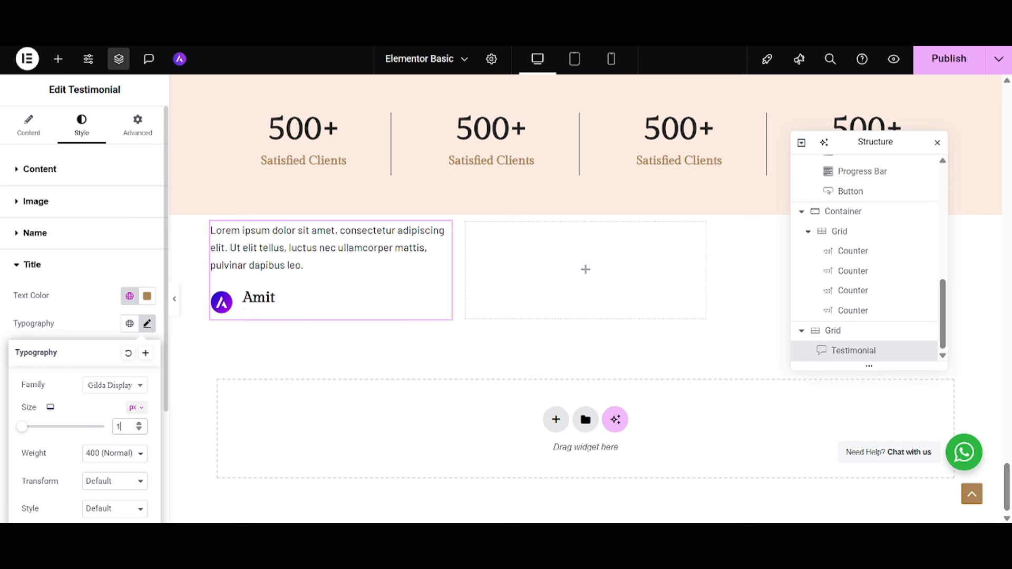
{"action": "type", "text": "4"}
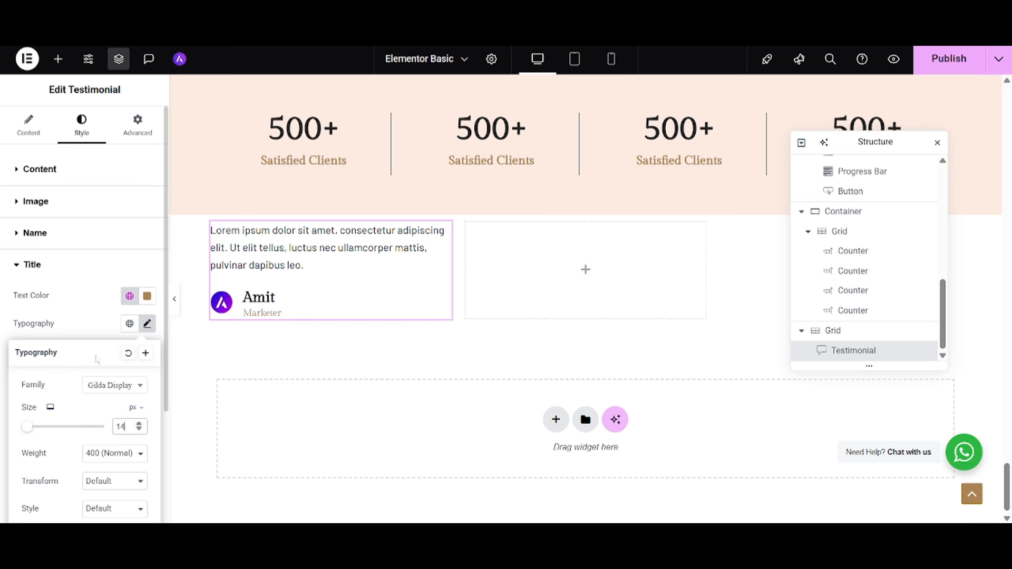
Step: Add a container to the grid's empty second cell and move the testimonial into it
{"action": "left_click", "coordinate": [142, 129]}
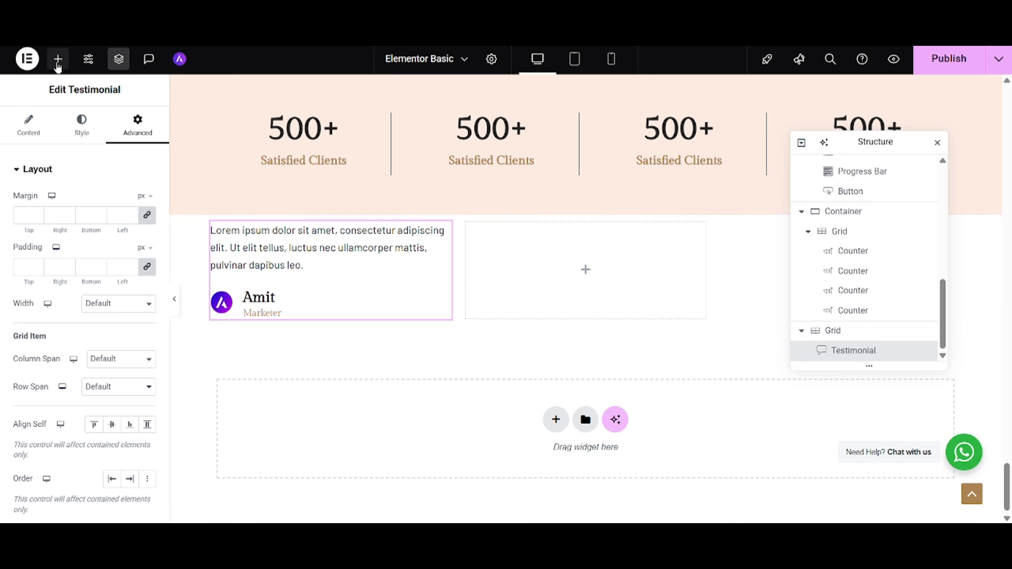
{"action": "left_click", "coordinate": [57, 63]}
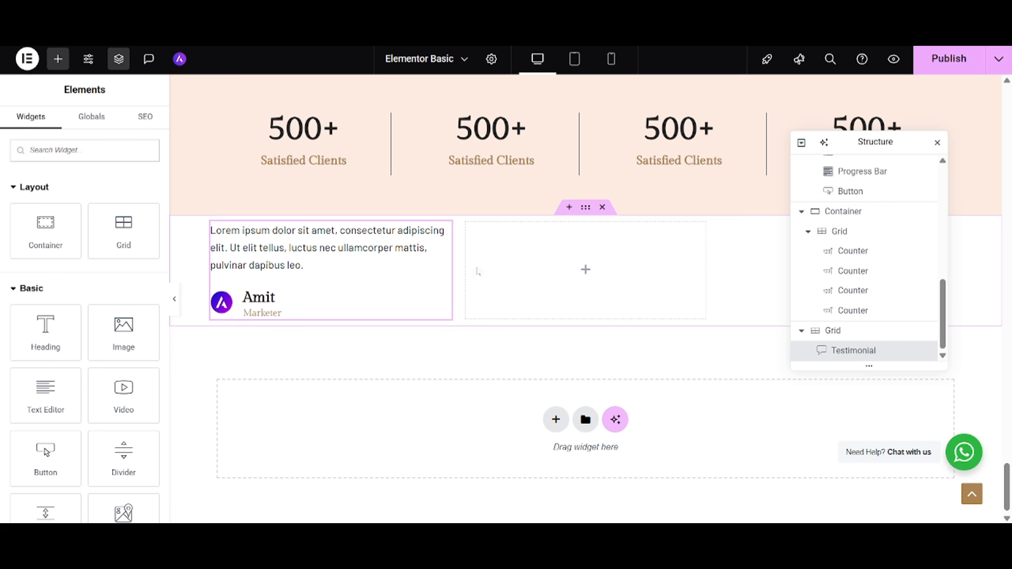
{"action": "left_click_drag", "start_coordinate": [50, 235], "coordinate": [557, 262]}
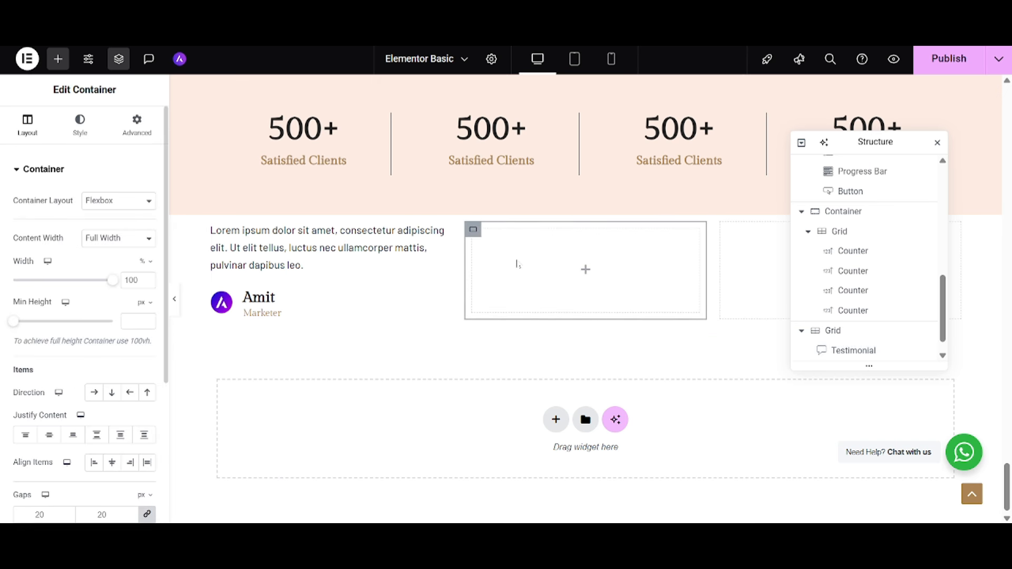
{"action": "left_click_drag", "start_coordinate": [337, 268], "coordinate": [585, 278]}
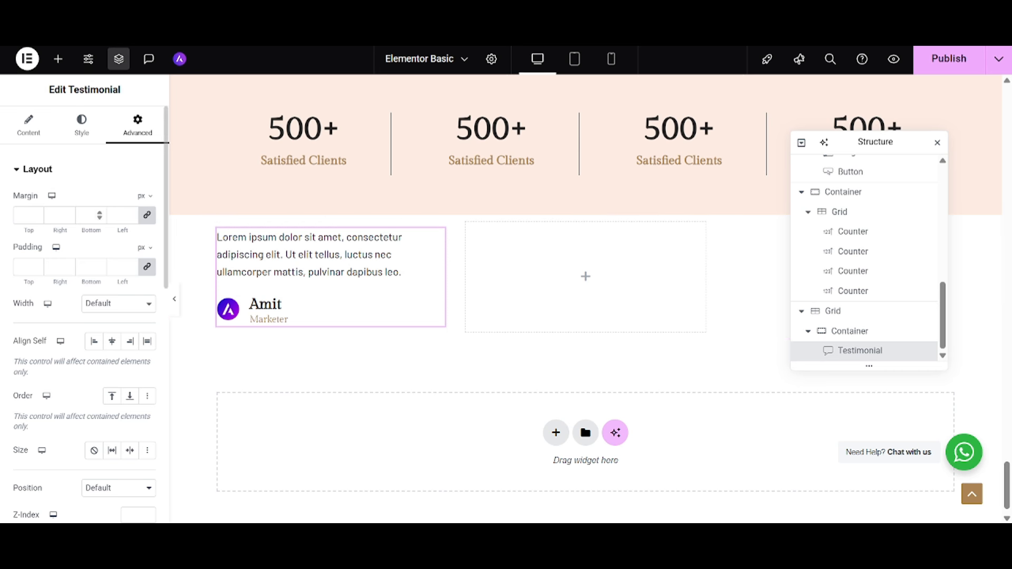
Step: Add a Rating widget above the testimonial inside its new container
{"action": "left_click", "coordinate": [56, 59]}
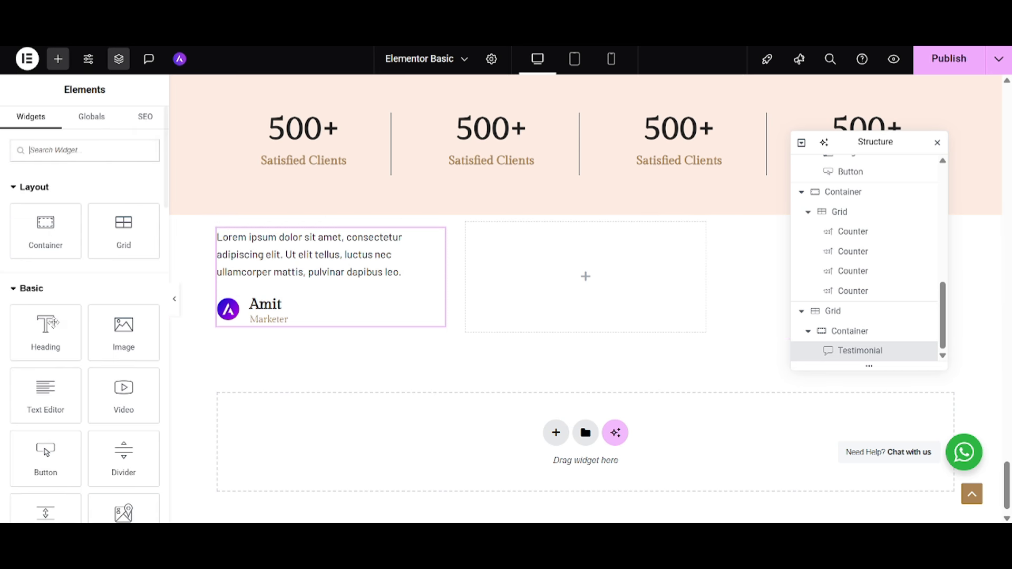
{"action": "scroll", "coordinate": [53, 340], "scroll_direction": "down", "scroll_amount": 10}
{"action": "scroll", "coordinate": [53, 341], "scroll_direction": "down", "scroll_amount": 6}
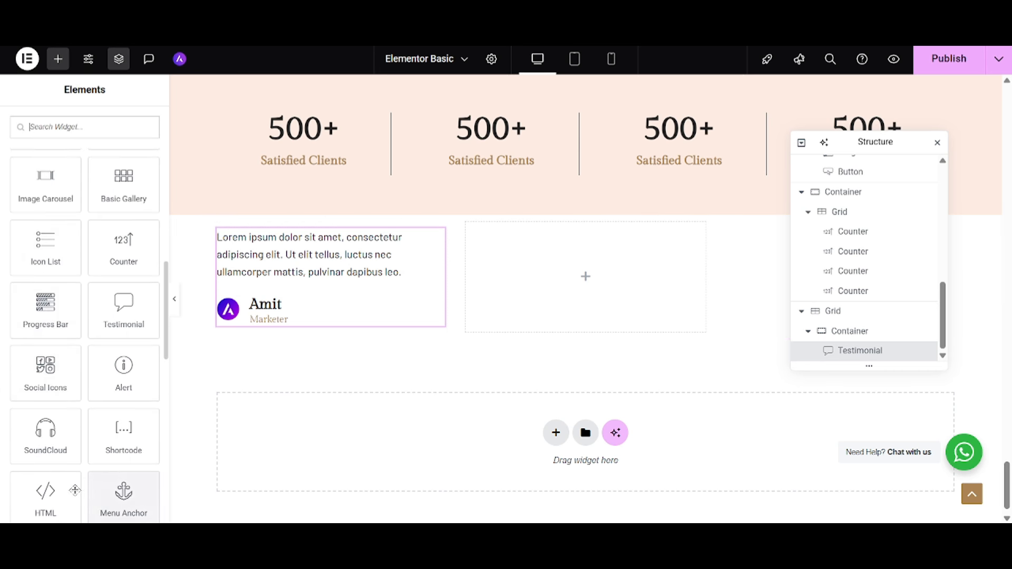
{"action": "left_click_drag", "start_coordinate": [45, 425], "coordinate": [299, 274]}
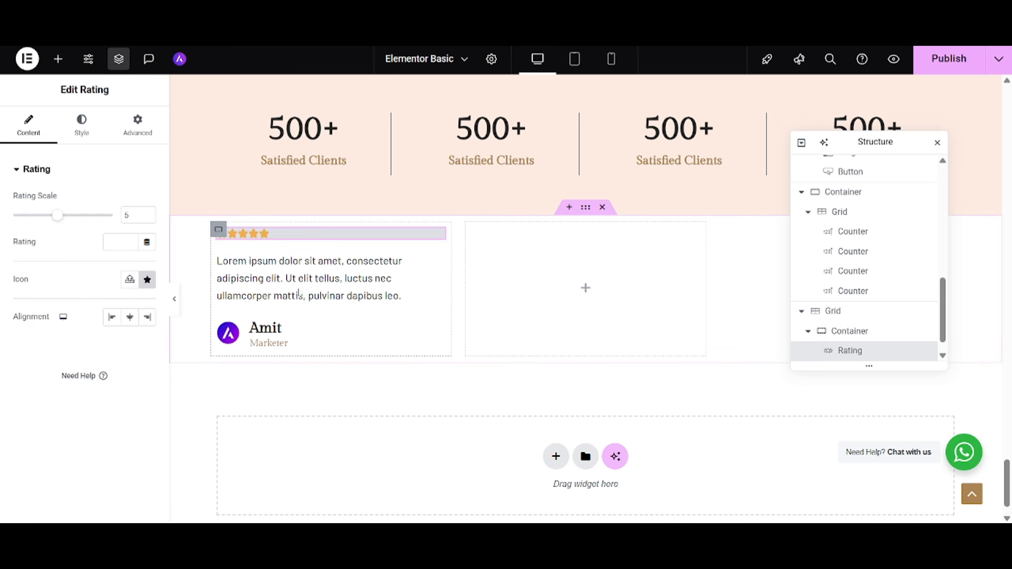
Step: Align the star rating to the end of its row and set the rating to 4.5
{"action": "left_click", "coordinate": [148, 317]}
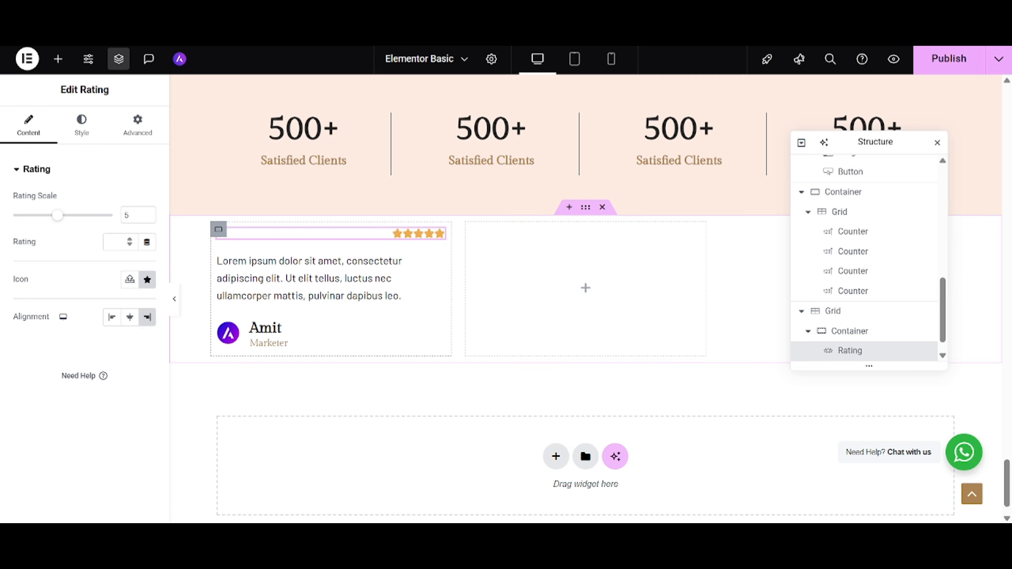
{"action": "left_click", "coordinate": [127, 215]}
{"action": "left_click", "coordinate": [115, 242]}
{"action": "type", "text": "4.5"}
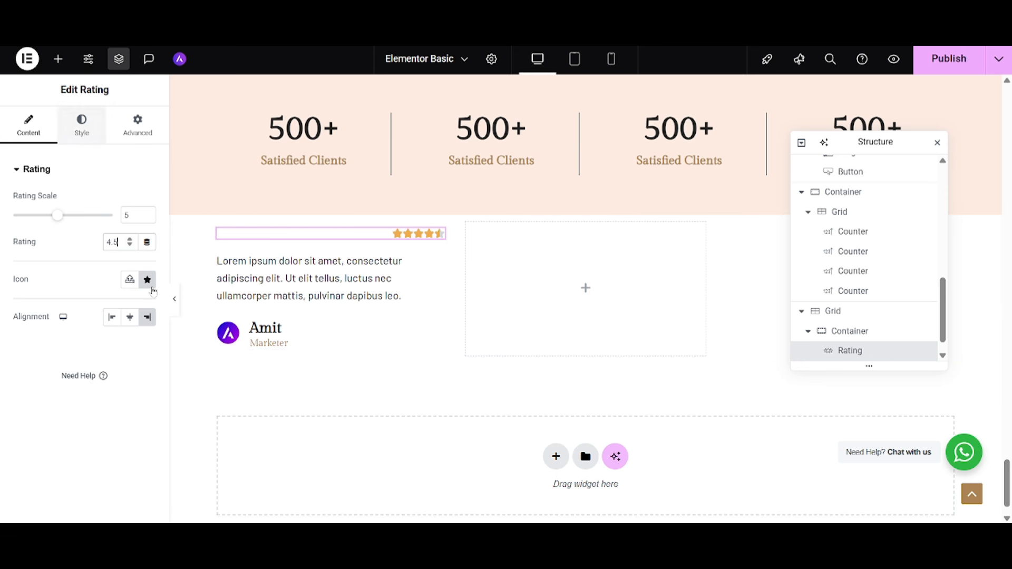
Step: Set the Rating widget's bottom margin to -10 px, with the other sides at 0
{"action": "left_click", "coordinate": [74, 136]}
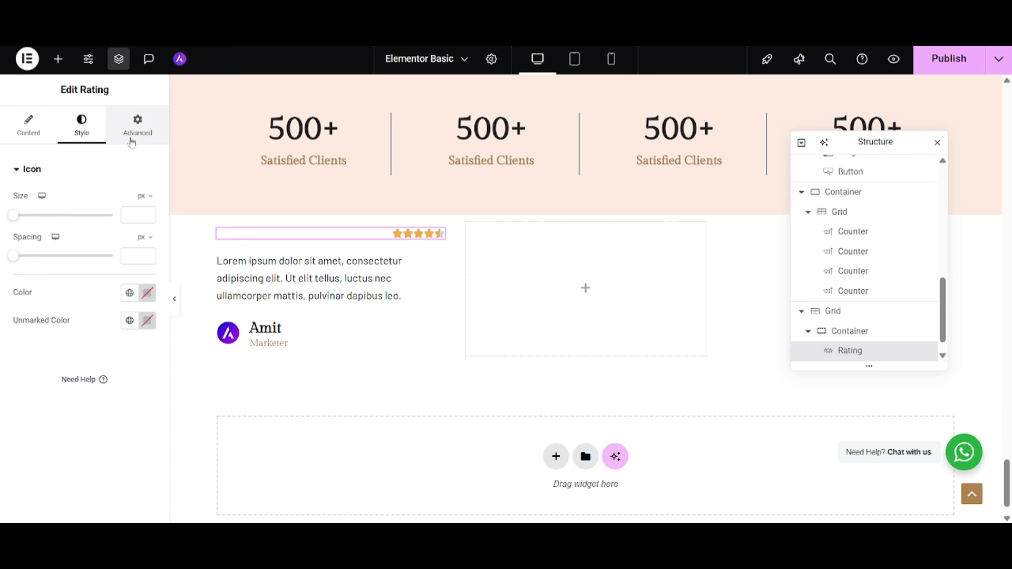
{"action": "left_click", "coordinate": [131, 142]}
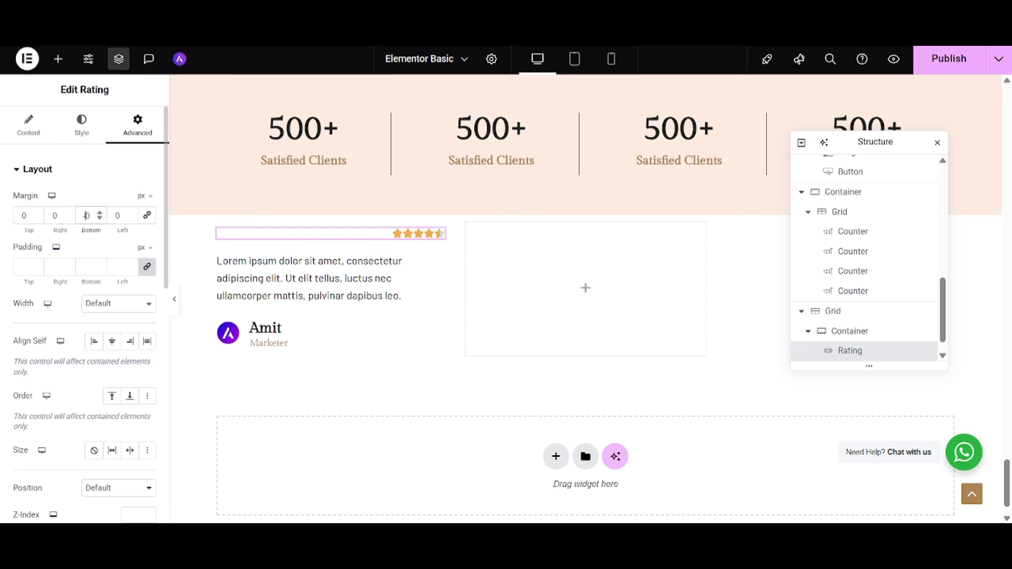
{"action": "left_click", "coordinate": [86, 216]}
{"action": "type", "text": "-1"}
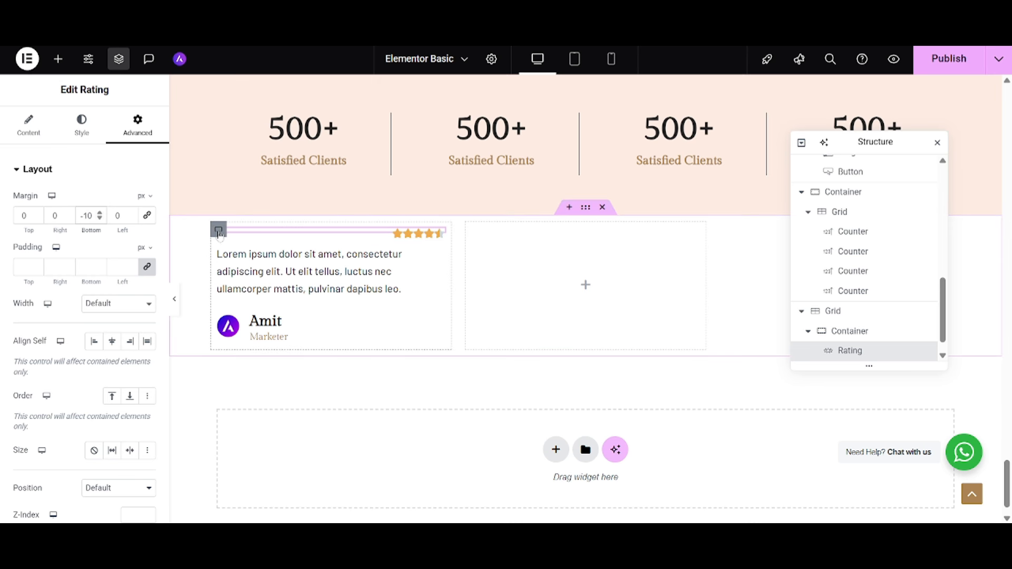
Step: Give the testimonial's container a solid 2 px border with a 10 px border radius
{"action": "left_click", "coordinate": [218, 231]}
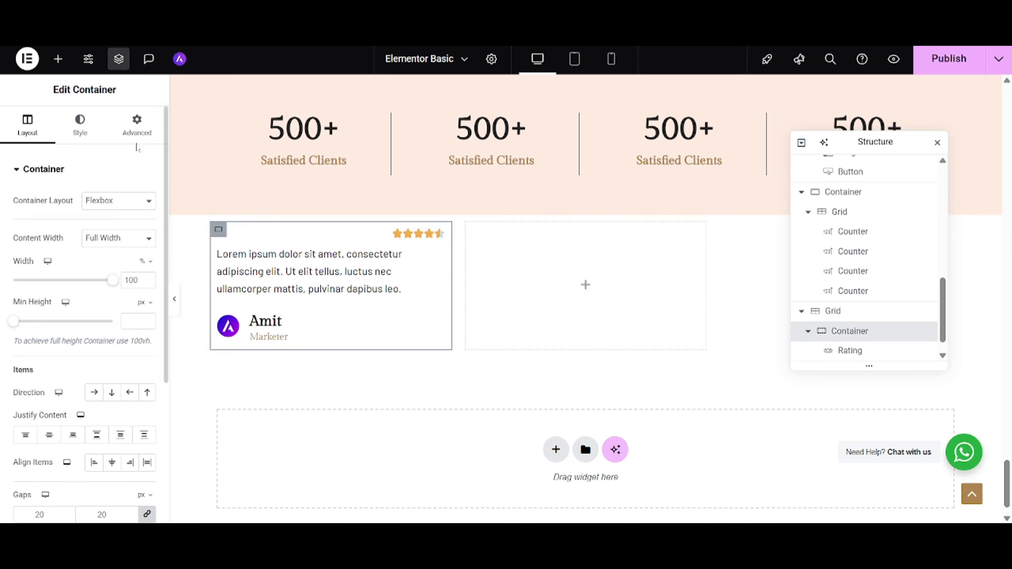
{"action": "left_click", "coordinate": [137, 126]}
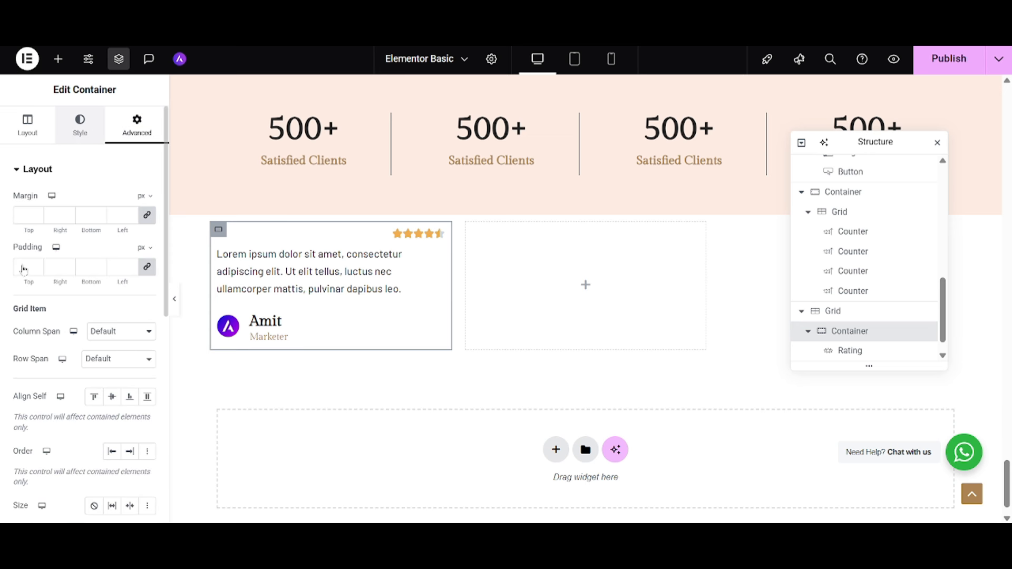
{"action": "left_click", "coordinate": [86, 131]}
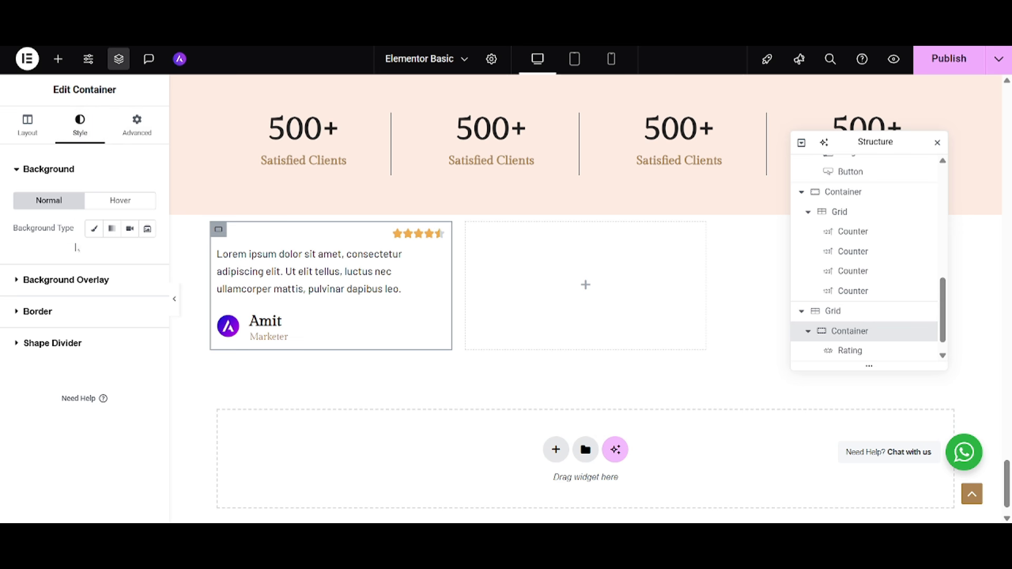
{"action": "left_click", "coordinate": [78, 310]}
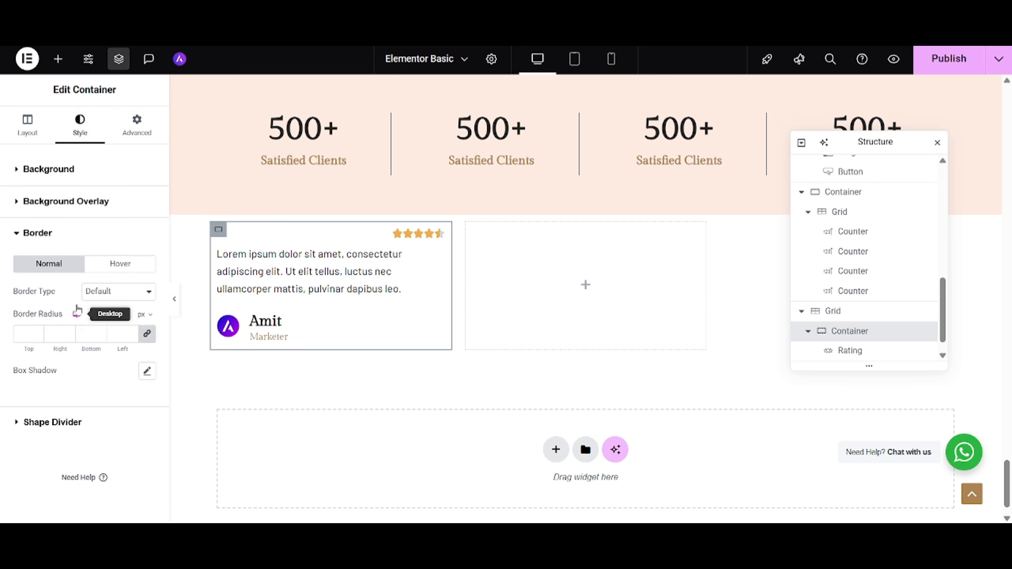
{"action": "left_click", "coordinate": [26, 337]}
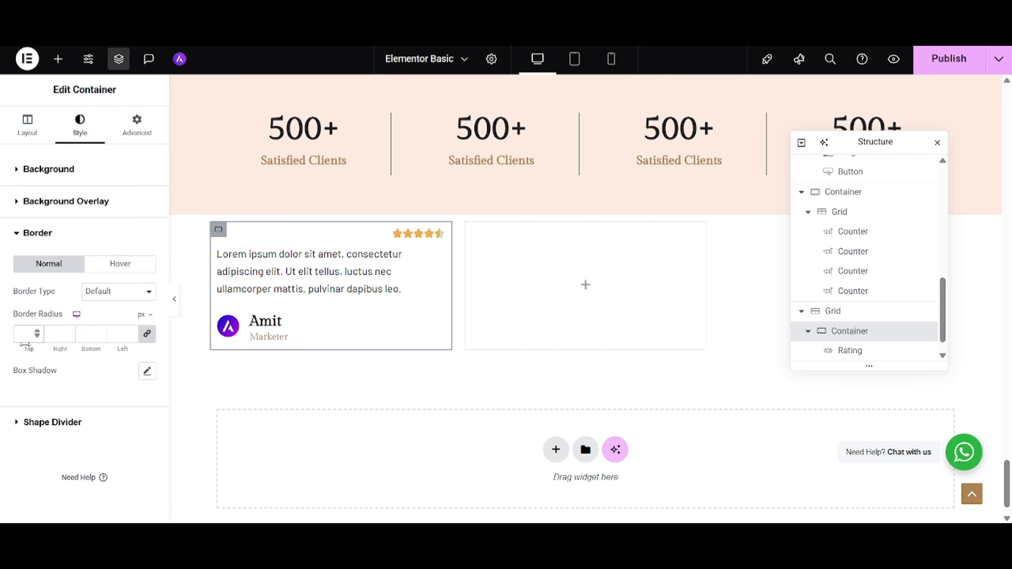
{"action": "type", "text": "10"}
{"action": "left_click", "coordinate": [98, 292]}
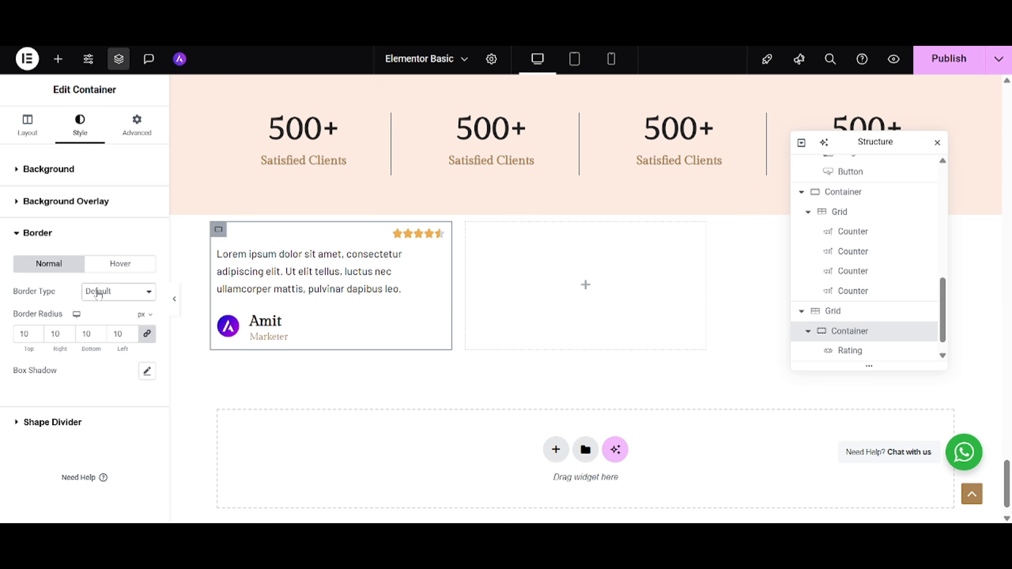
{"action": "left_click", "coordinate": [97, 341]}
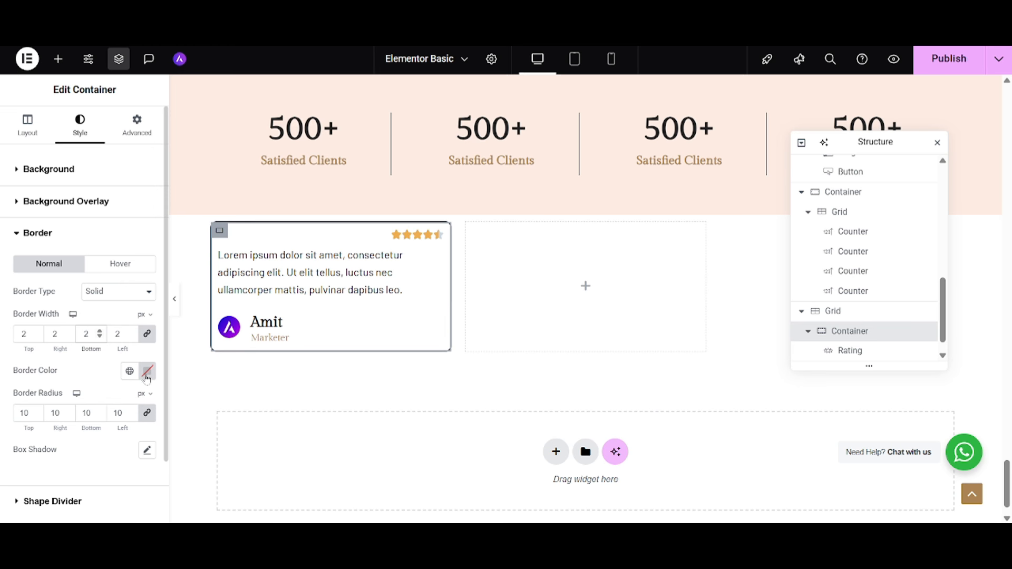
Step: Set the testimonial container's border color to the Theme Brand global color
{"action": "left_click", "coordinate": [129, 371]}
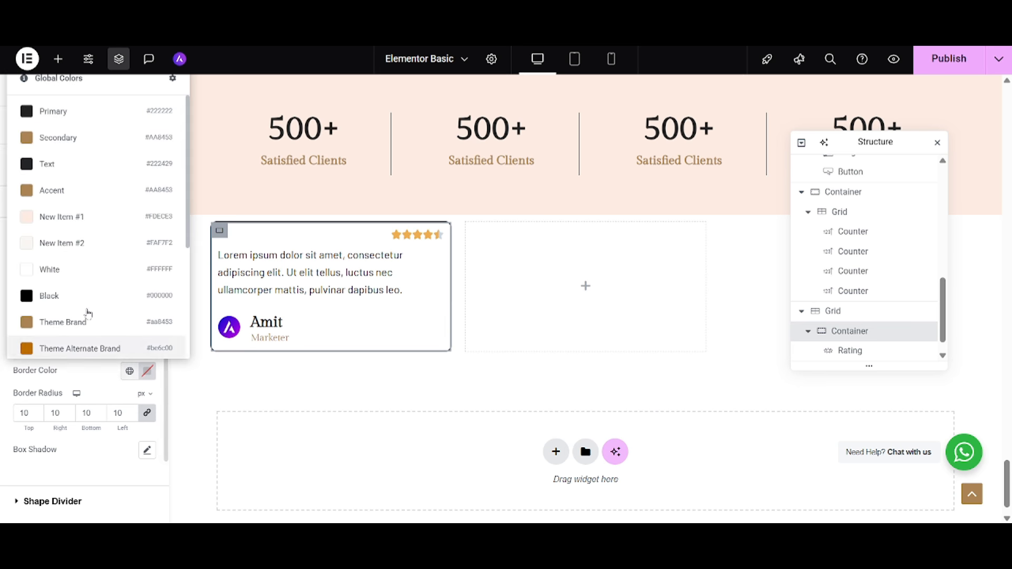
{"action": "scroll", "coordinate": [66, 243], "scroll_direction": "down", "scroll_amount": 2}
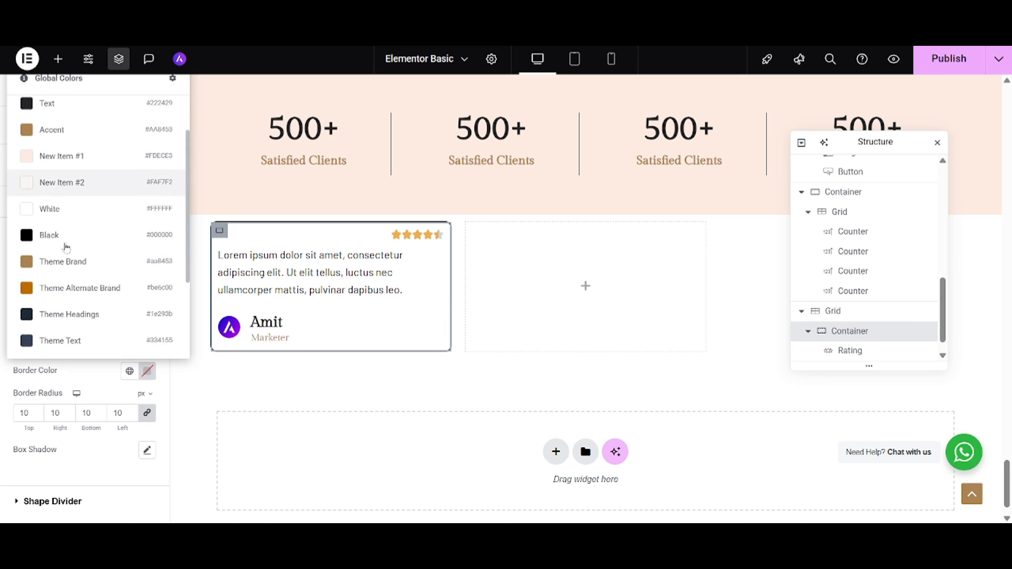
{"action": "left_click", "coordinate": [66, 268]}
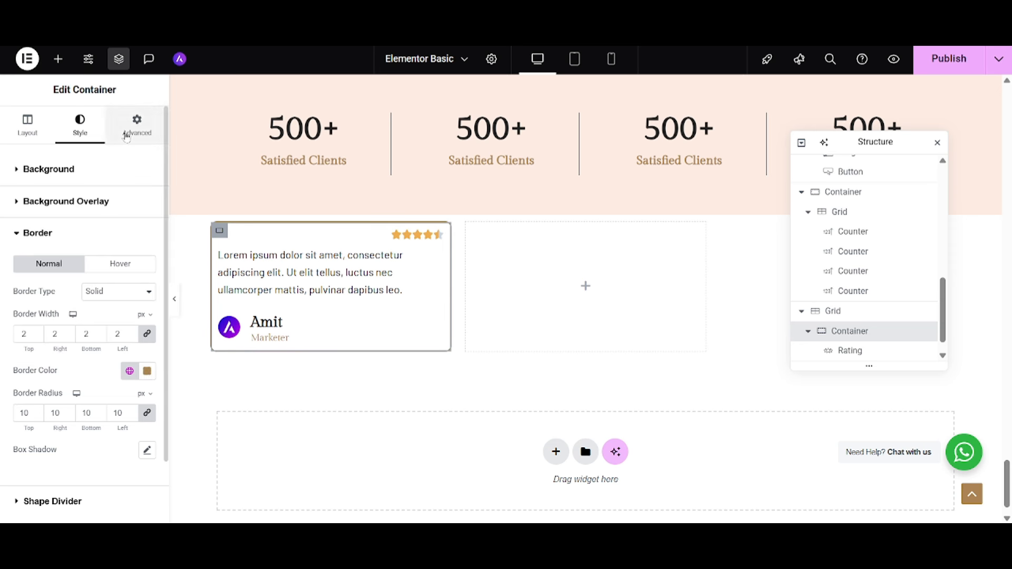
Step: Set the testimonial container's padding to 20 px on all sides
{"action": "left_click", "coordinate": [126, 135]}
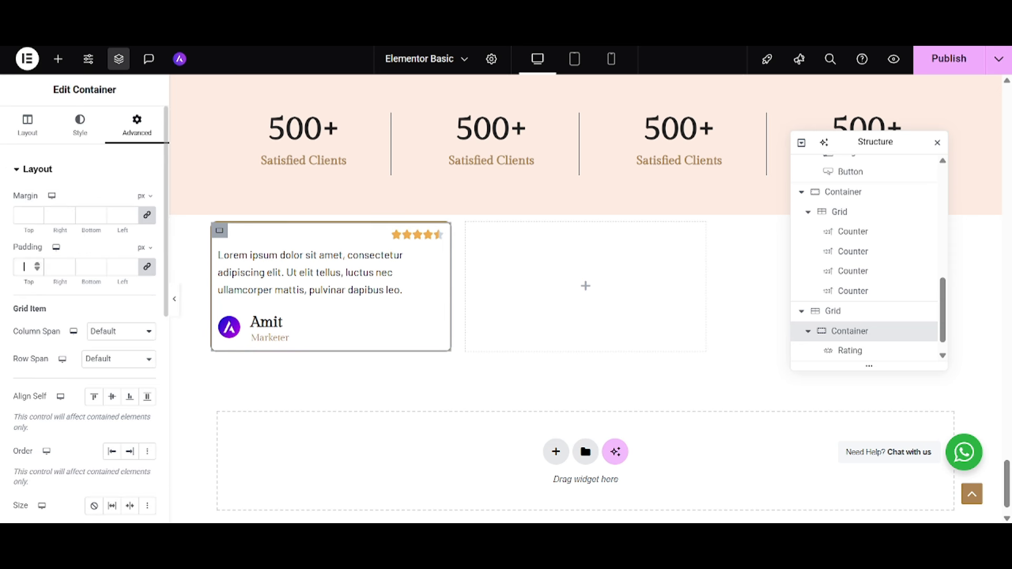
{"action": "type", "text": "10"}
{"action": "left_click_drag", "start_coordinate": [50, 268], "coordinate": [55, 267]}
{"action": "type", "text": "20"}
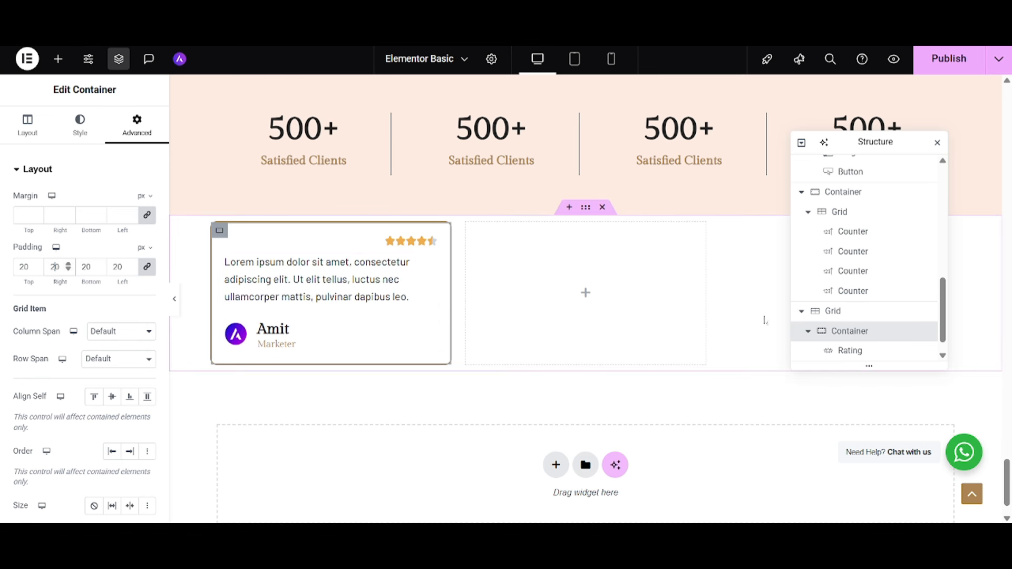
Step: Duplicate the finished testimonial container twice to fill the remaining two columns of the grid
{"action": "scroll", "coordinate": [837, 337], "scroll_direction": "down", "scroll_amount": 1}
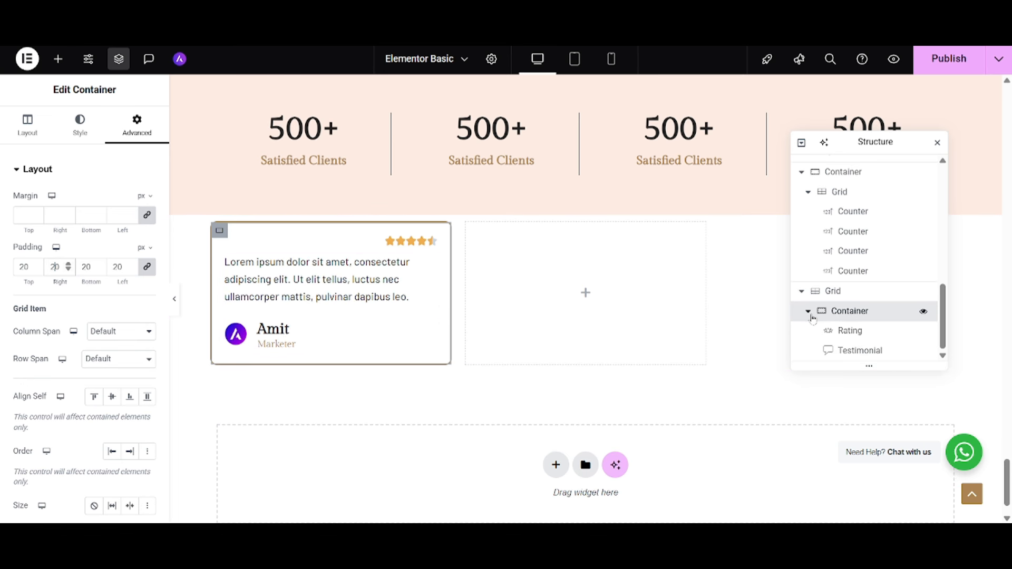
{"action": "left_click", "coordinate": [808, 312]}
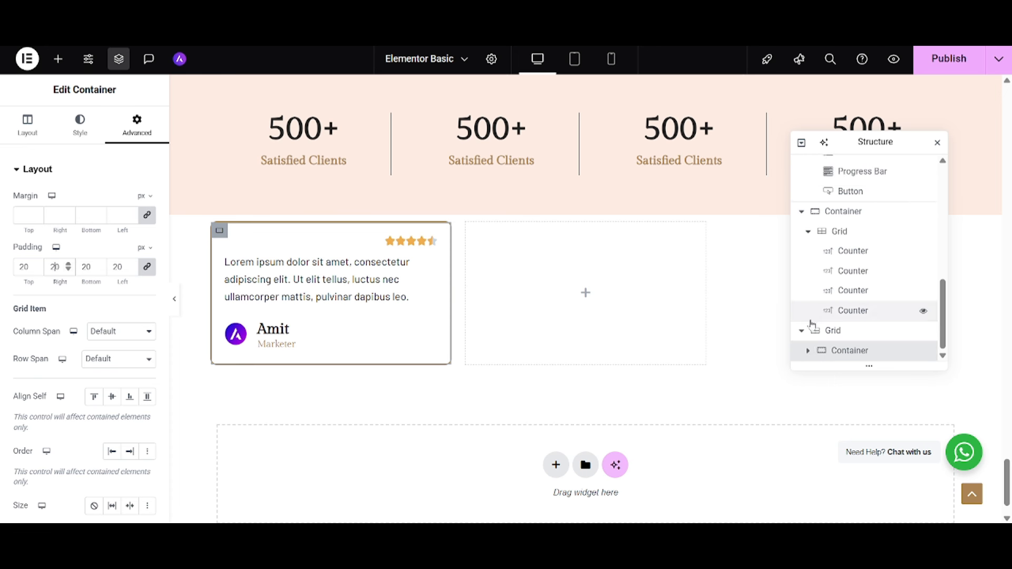
{"action": "right_click", "coordinate": [827, 354]}
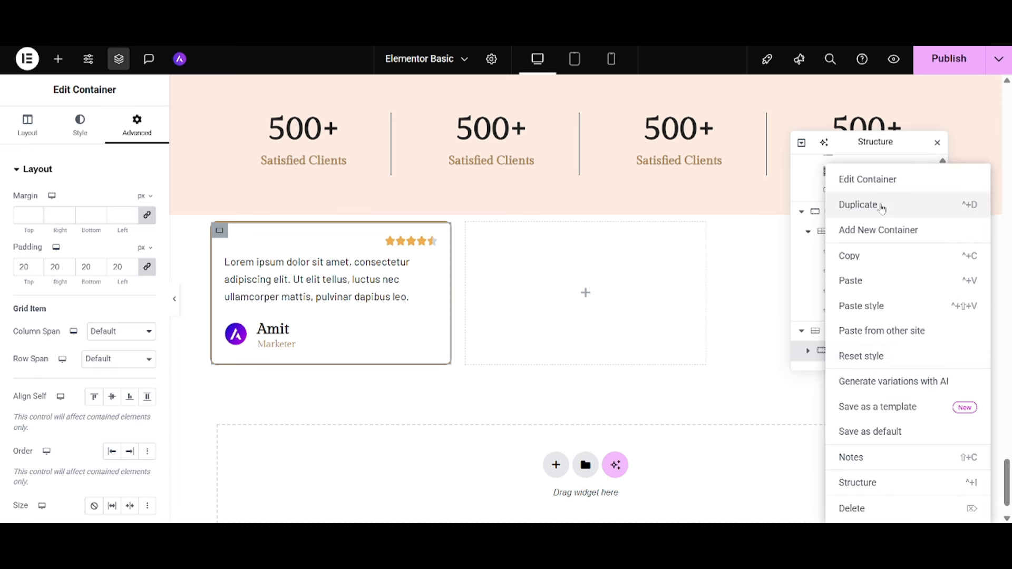
{"action": "left_click", "coordinate": [882, 205]}
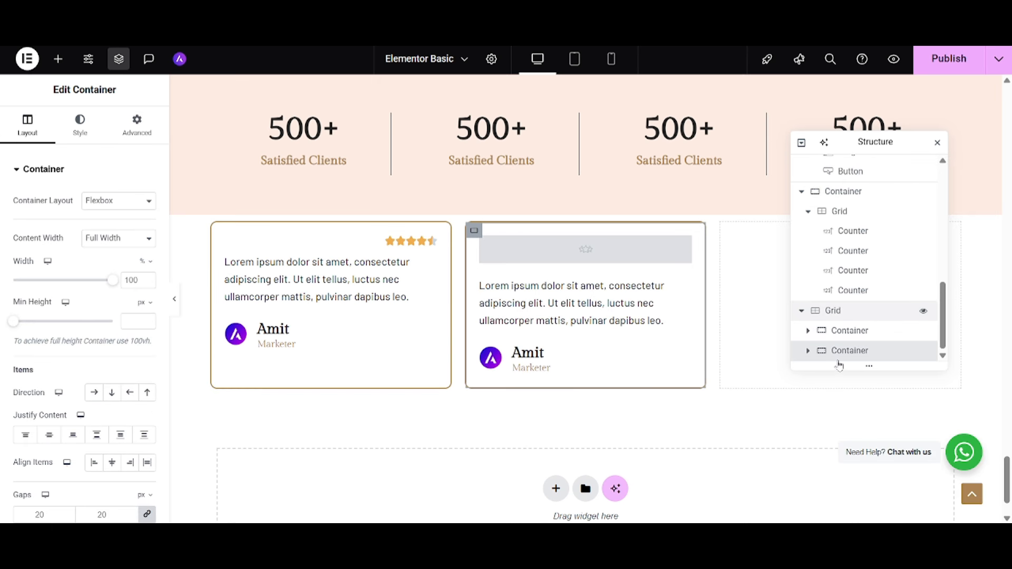
{"action": "right_click", "coordinate": [835, 354]}
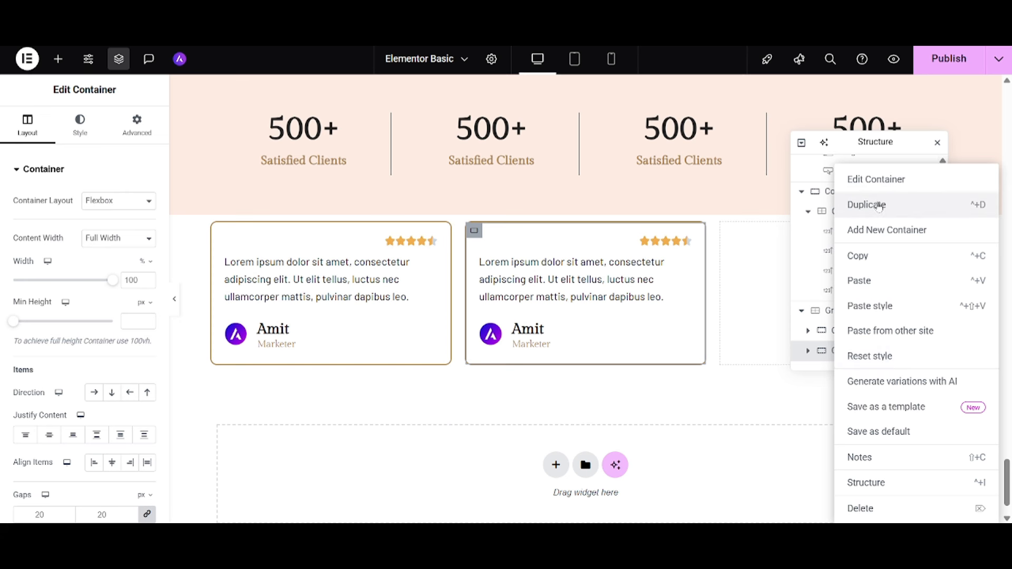
{"action": "left_click", "coordinate": [878, 206]}
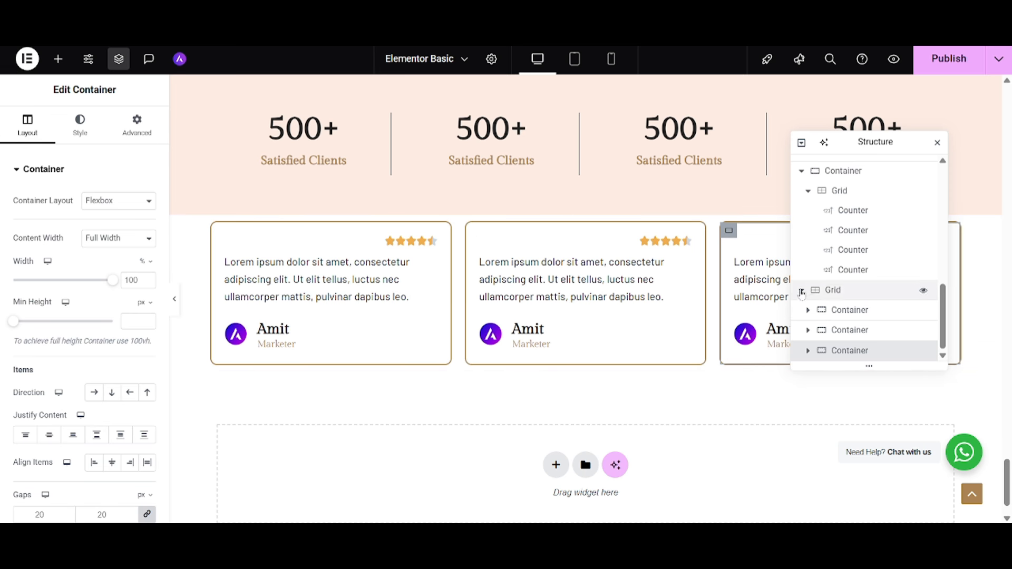
Step: Insert a new single-column flexbox container between the counters section and the testimonial grid
{"action": "left_click", "coordinate": [801, 290]}
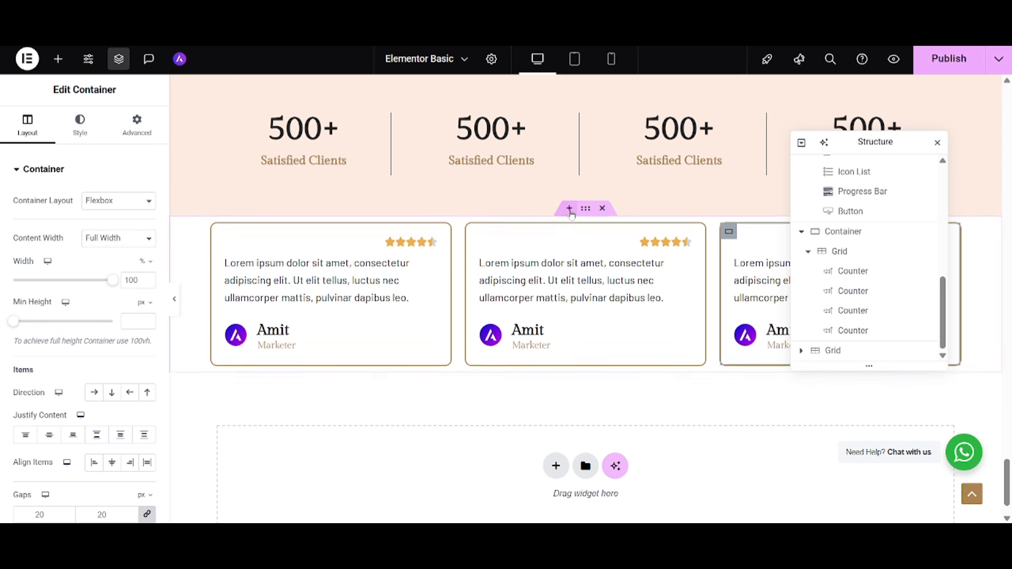
{"action": "left_click", "coordinate": [569, 209]}
{"action": "left_click", "coordinate": [555, 275]}
{"action": "left_click", "coordinate": [535, 316]}
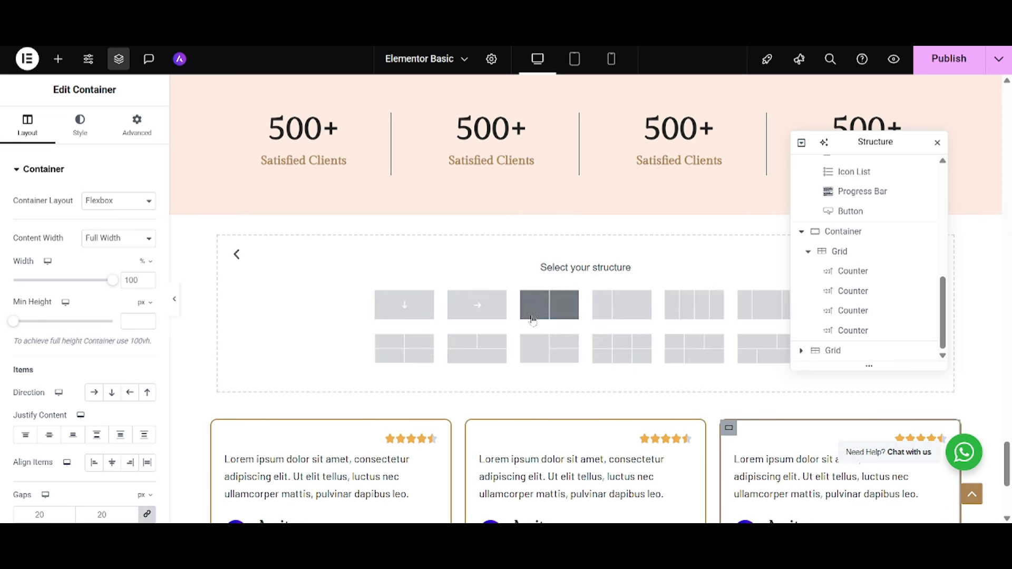
{"action": "left_click", "coordinate": [410, 317]}
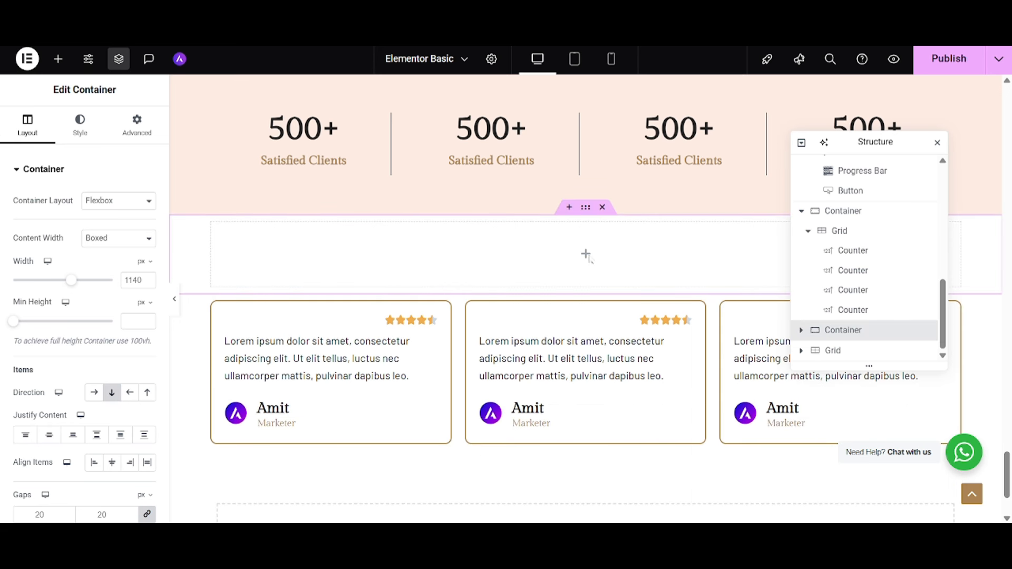
Step: Add a Heading widget reading "Testimonails" to the new container above the testimonials and center it
{"action": "left_click", "coordinate": [586, 257]}
{"action": "left_click_drag", "start_coordinate": [67, 312], "coordinate": [391, 270]}
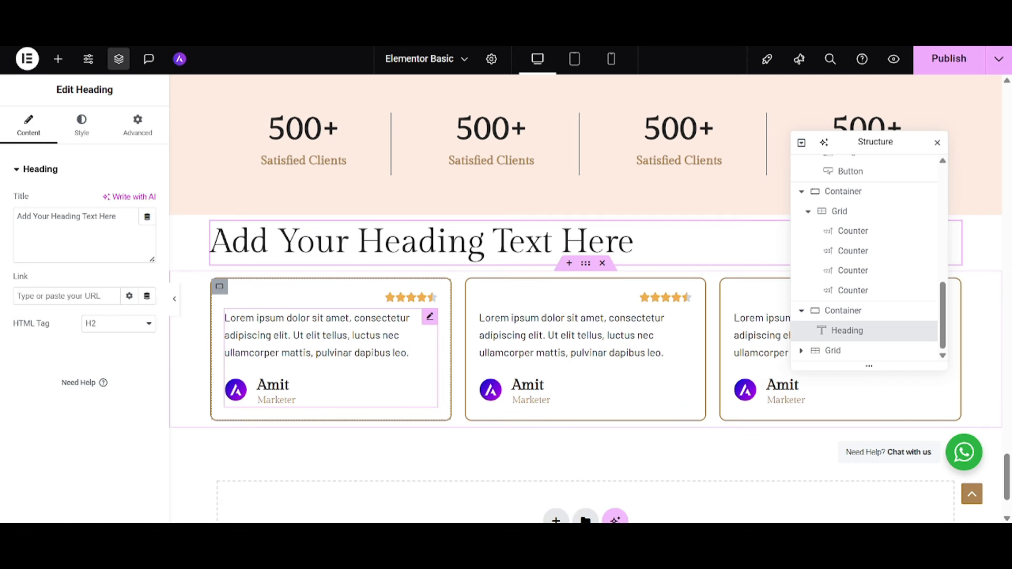
{"action": "key", "text": "ctrl+a"}
{"action": "type", "text": "Tesrt"}
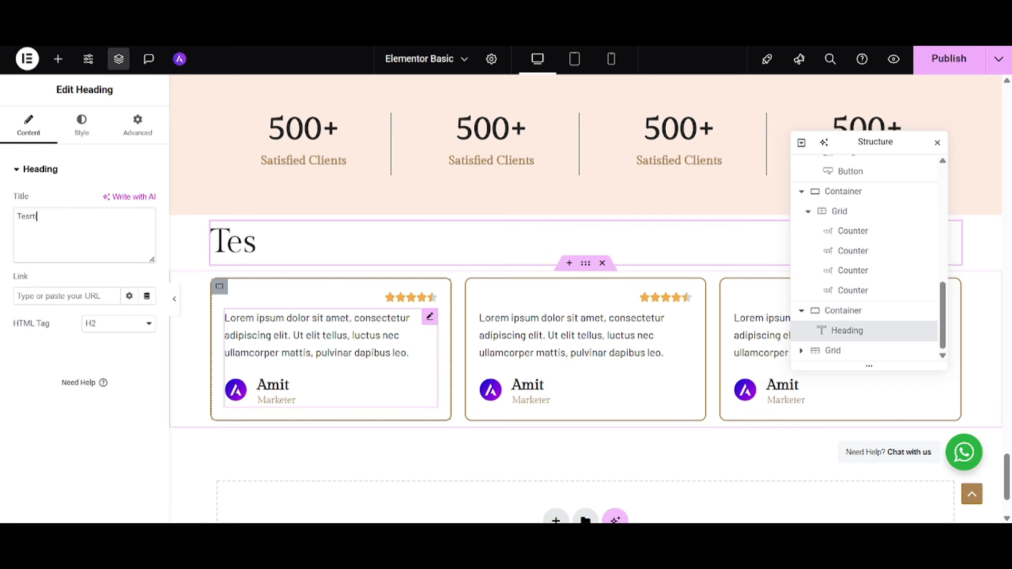
{"action": "key", "text": "BackSpace"}
{"action": "key", "text": "BackSpace"}
{"action": "type", "text": "timonails"}
{"action": "left_click", "coordinate": [82, 127]}
{"action": "left_click", "coordinate": [112, 202]}
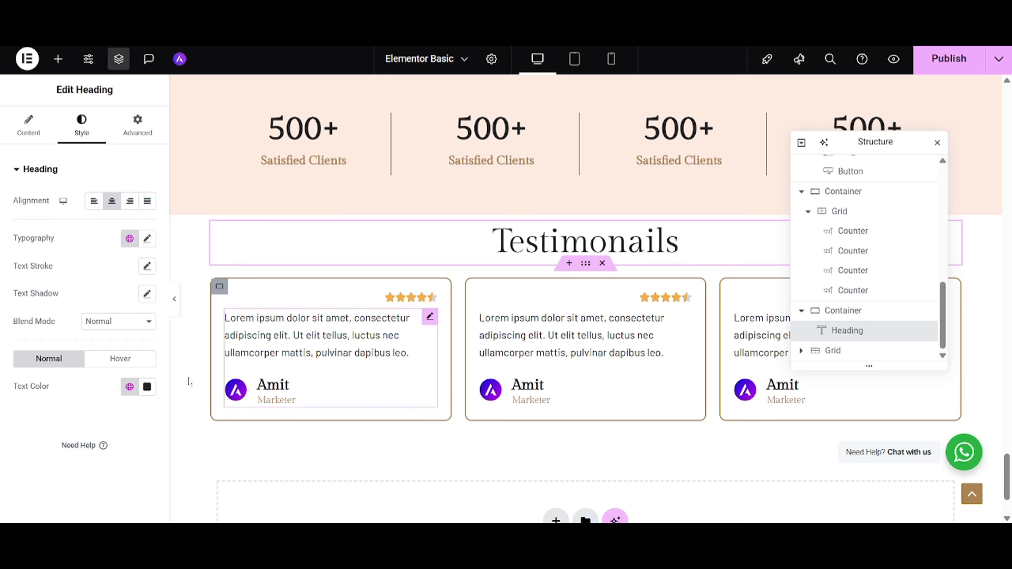
Step: Add an Alert widget at the very start of the page, above the webinar heading
{"action": "left_click", "coordinate": [58, 59]}
{"action": "scroll", "coordinate": [63, 338], "scroll_direction": "down", "scroll_amount": 10}
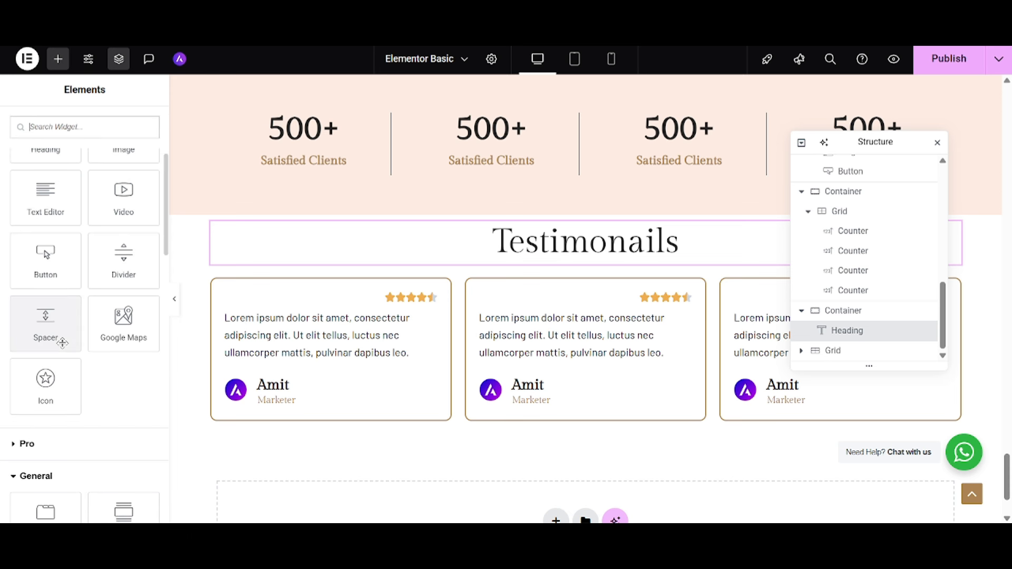
{"action": "scroll", "coordinate": [62, 343], "scroll_direction": "down", "scroll_amount": 3}
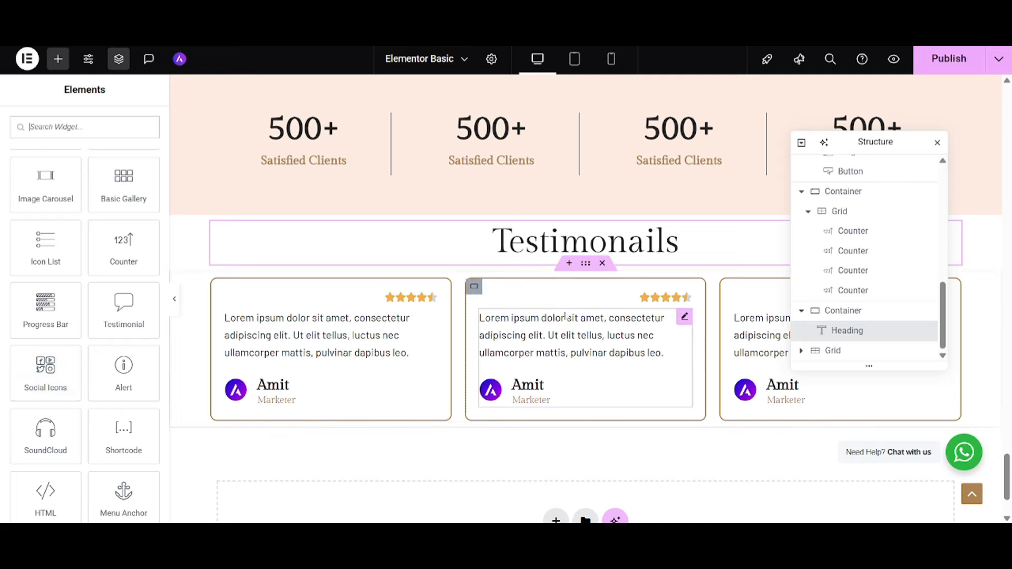
{"action": "scroll", "coordinate": [532, 343], "scroll_direction": "down", "scroll_amount": 2}
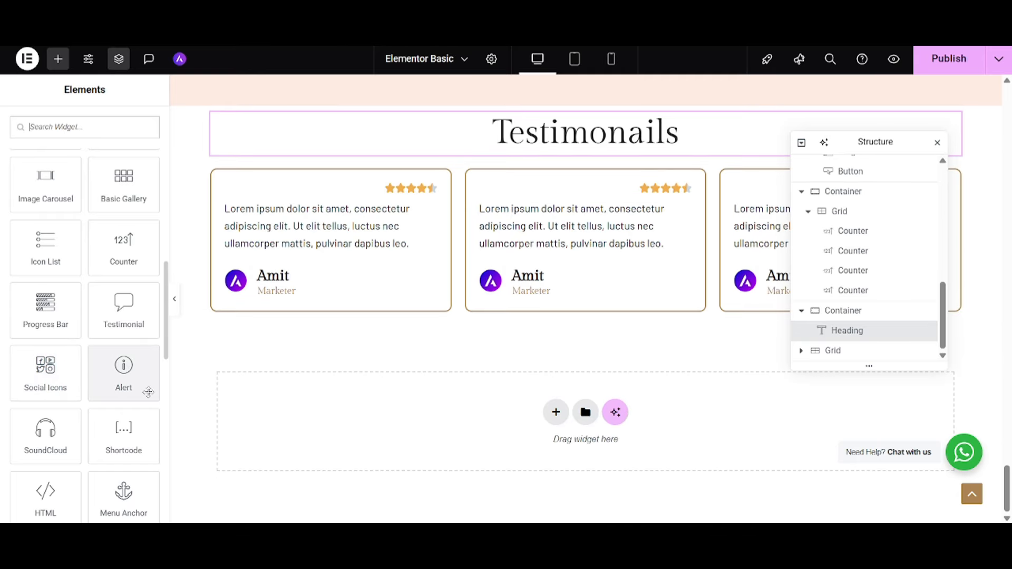
{"action": "scroll", "coordinate": [449, 364], "scroll_direction": "up", "scroll_amount": 10}
{"action": "scroll", "coordinate": [449, 363], "scroll_direction": "up", "scroll_amount": 15}
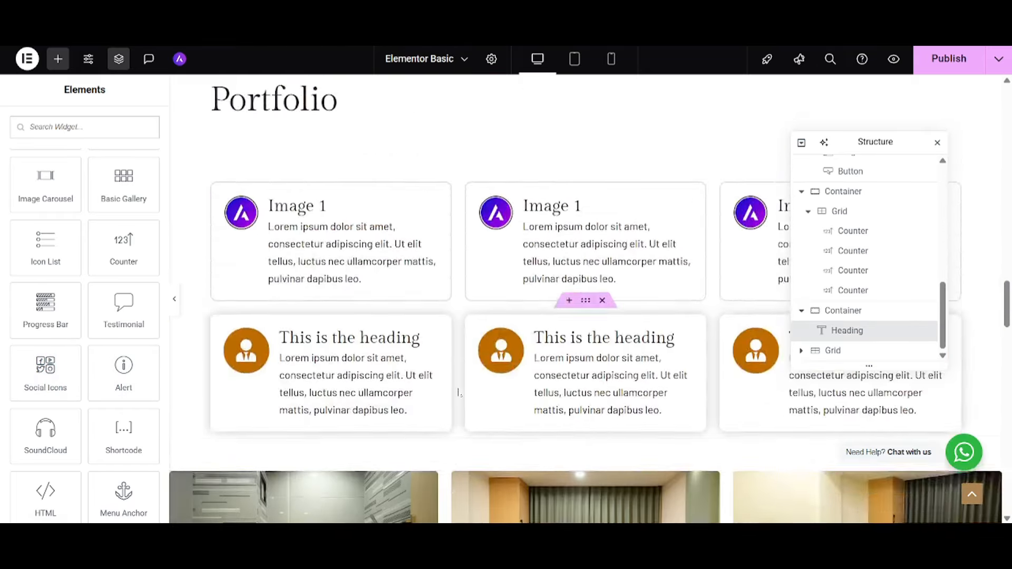
{"action": "scroll", "coordinate": [460, 398], "scroll_direction": "up", "scroll_amount": 8}
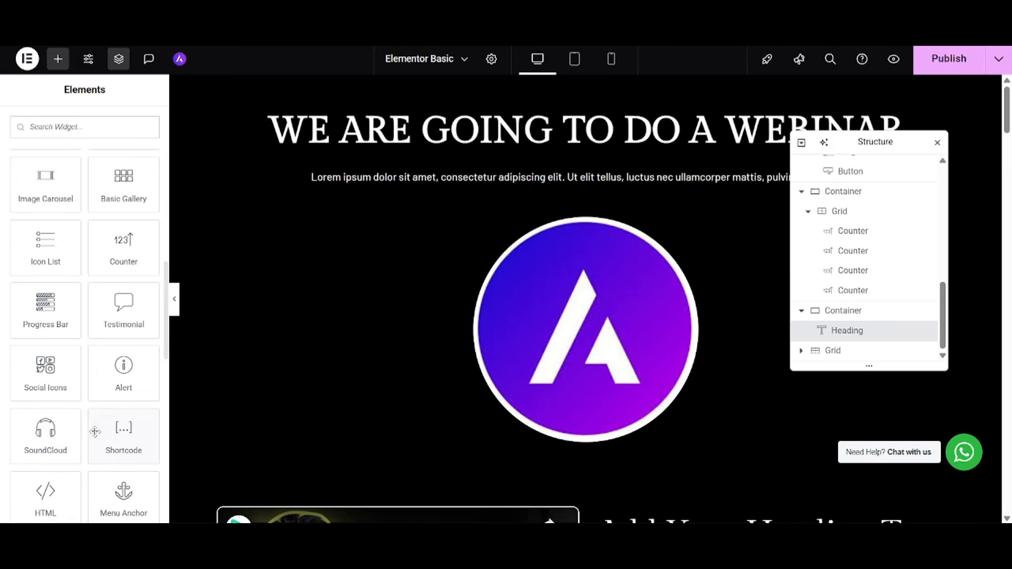
{"action": "left_click_drag", "start_coordinate": [123, 369], "coordinate": [350, 113]}
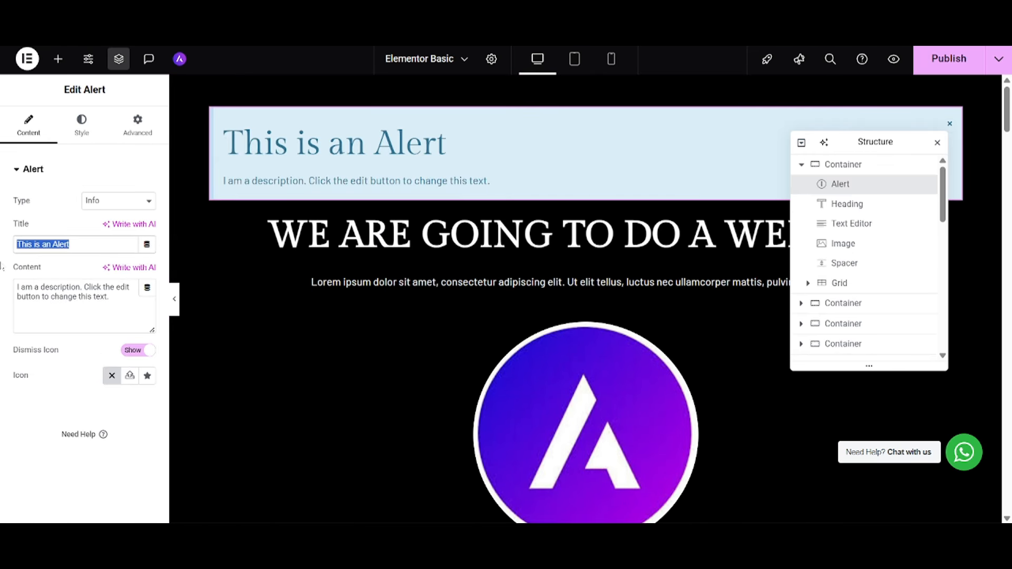
Step: Replace the alert's title with "20% Off"
{"action": "type", "text": "2"}
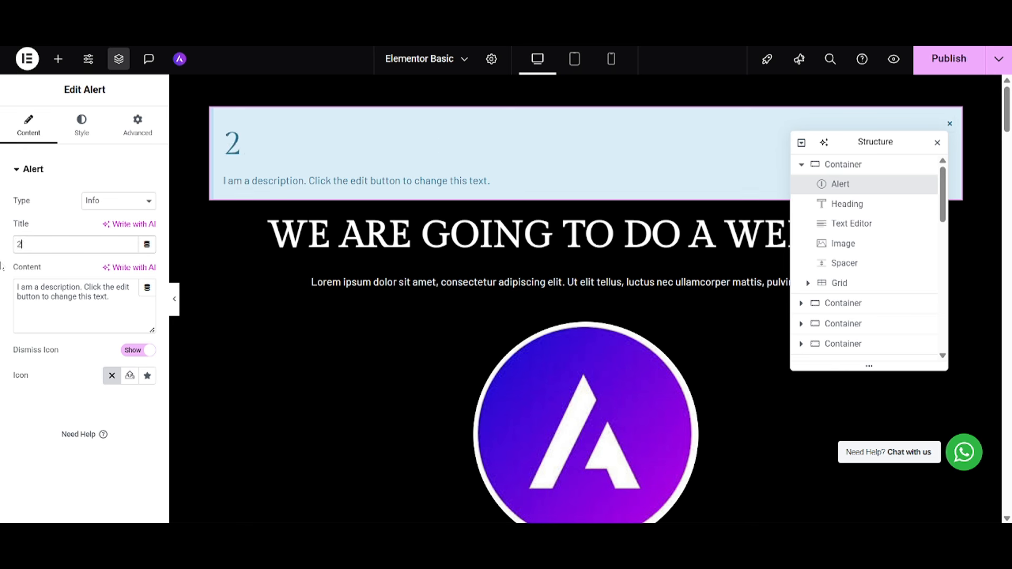
{"action": "type", "text": "0$"}
{"action": "key", "text": "BackSpace"}
{"action": "type", "text": "%"}
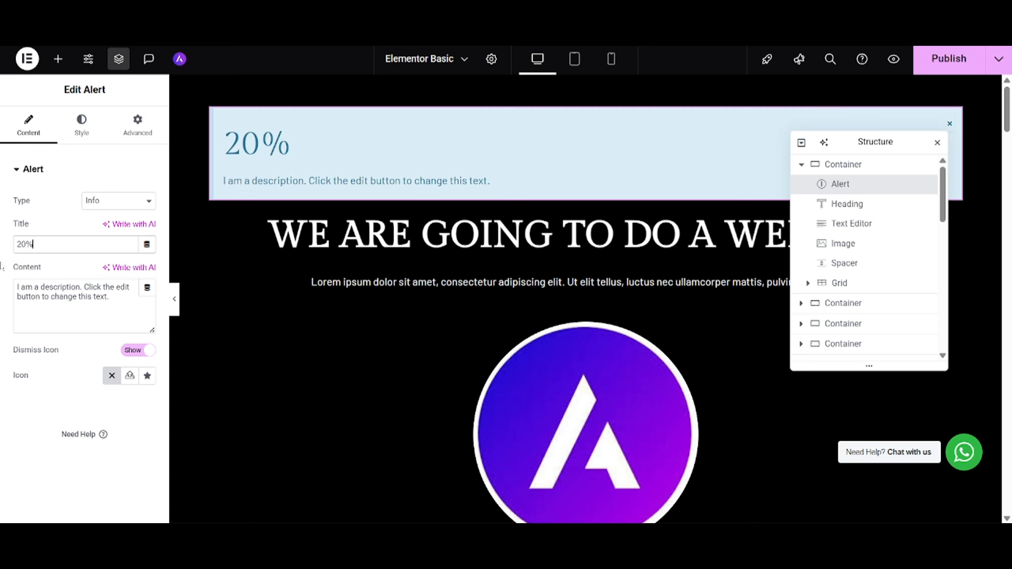
{"action": "type", "text": " Off"}
Step: Replace the alert's content text with "Coupon Code DCA250"
{"action": "left_click", "coordinate": [39, 298]}
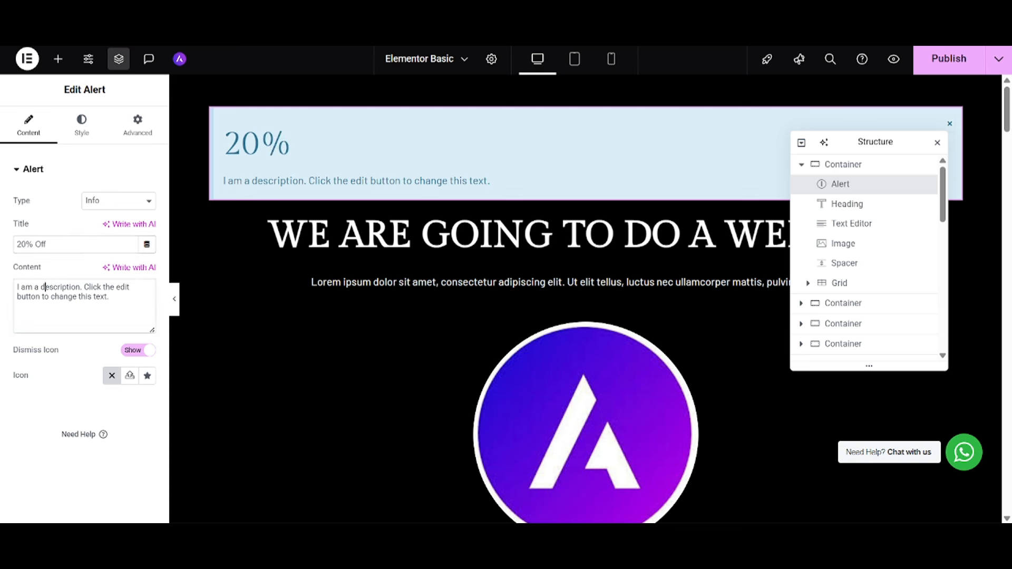
{"action": "key", "text": "ctrl+a"}
{"action": "type", "text": "Coupo"}
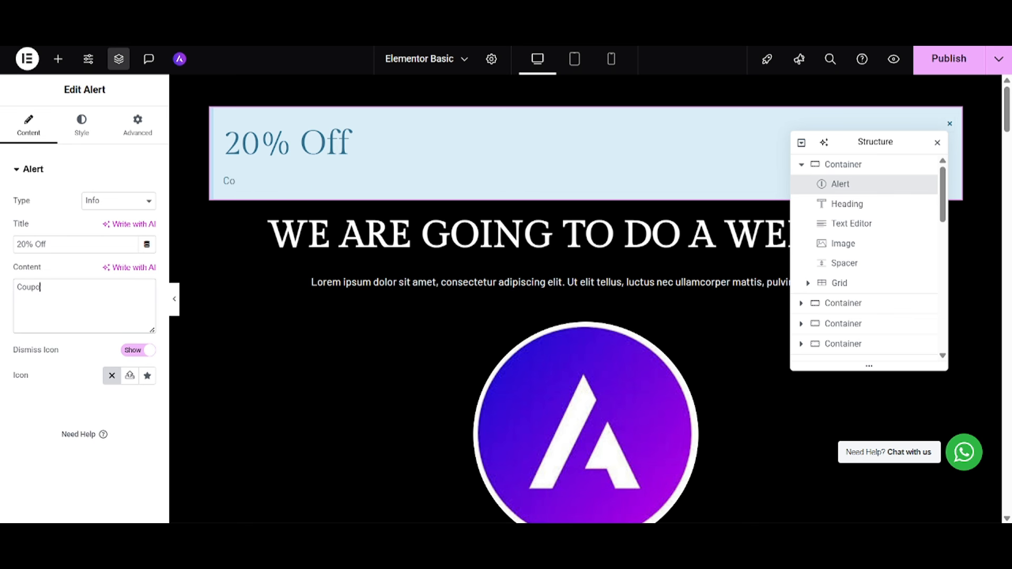
{"action": "type", "text": "n Code DCA25"}
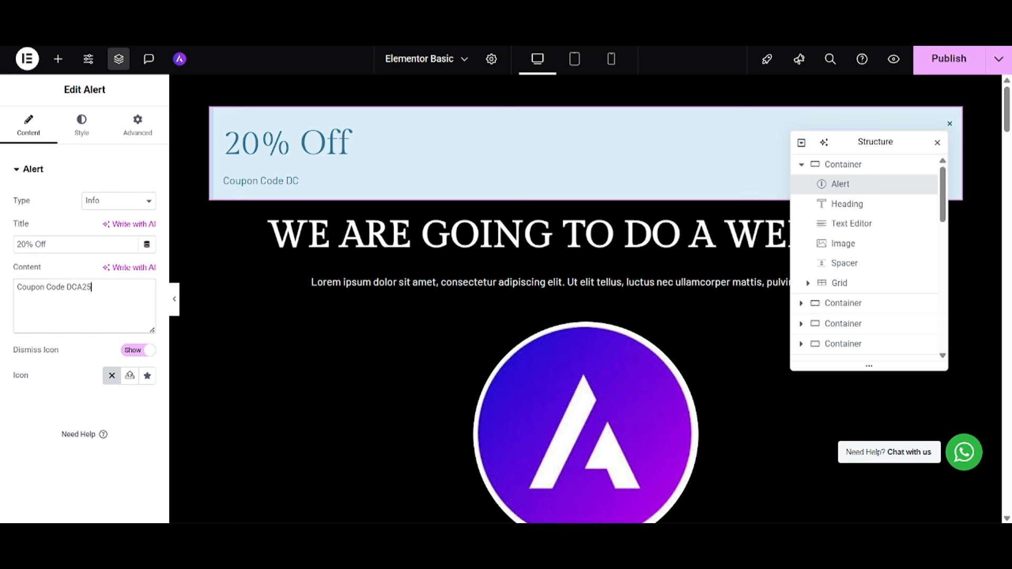
{"action": "type", "text": "0"}
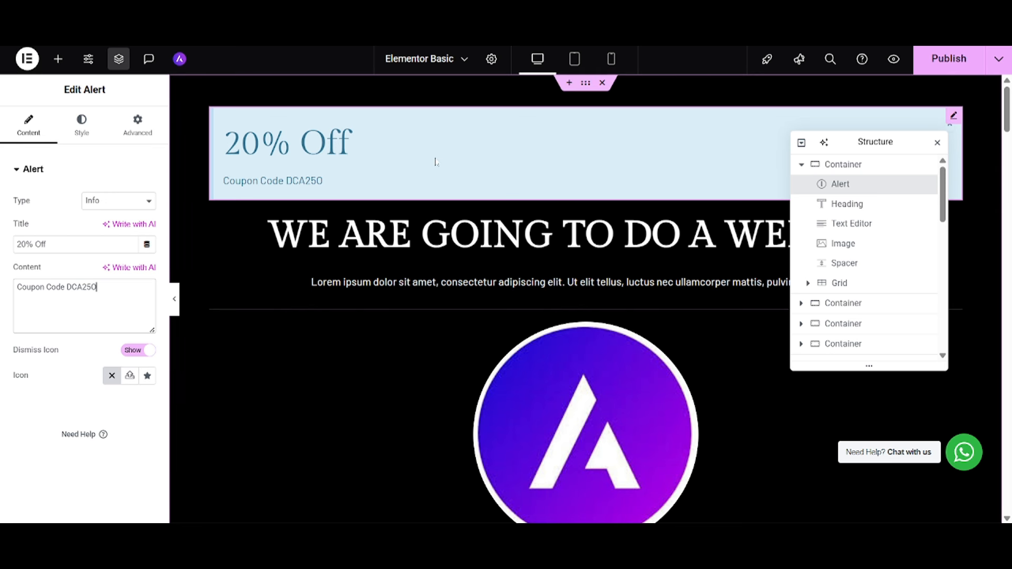
Step: Move the Structure window clear of the alert and set the alert's background color to white
{"action": "left_click_drag", "start_coordinate": [875, 142], "coordinate": [708, 256]}
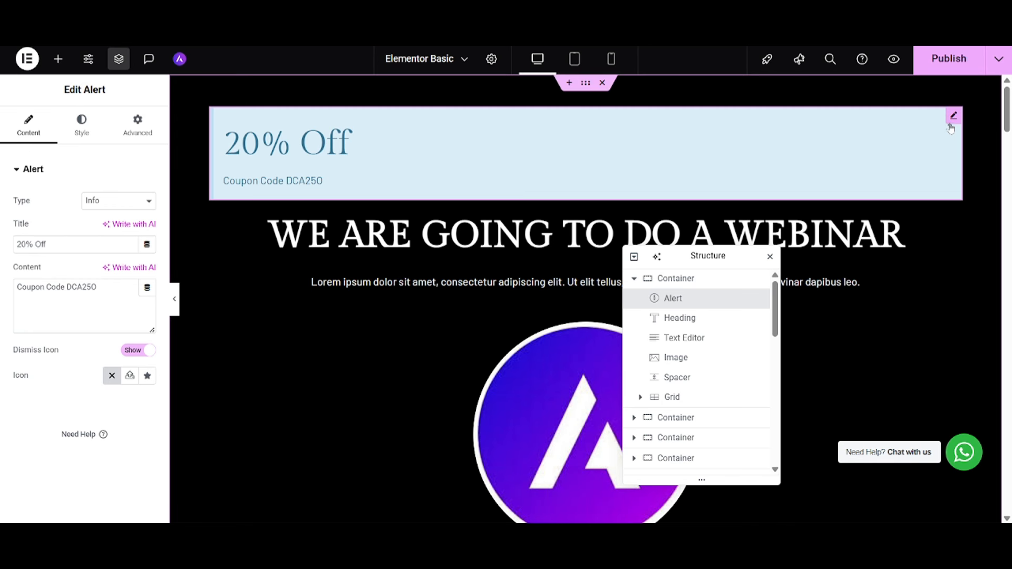
{"action": "left_click", "coordinate": [74, 140]}
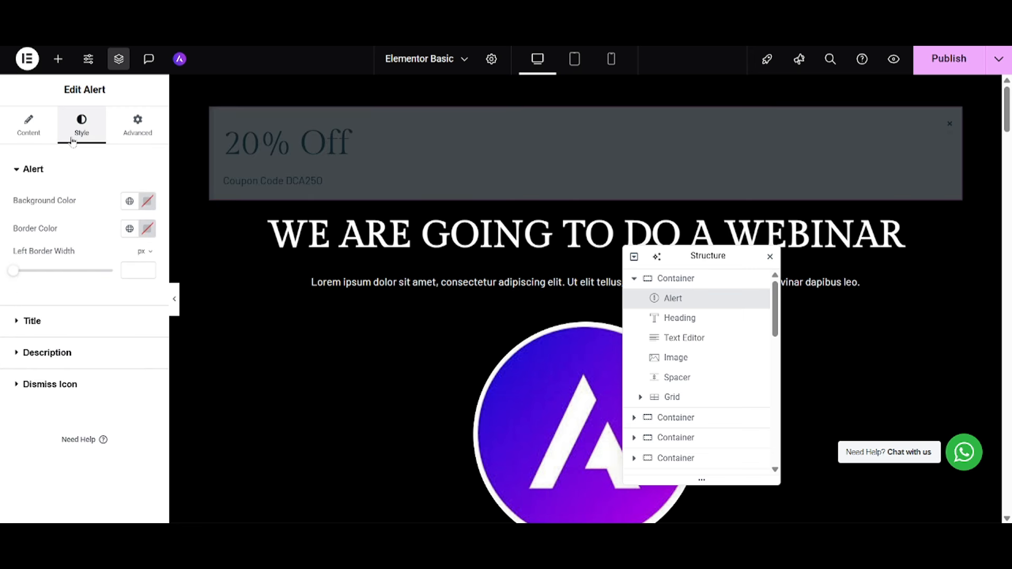
{"action": "left_click", "coordinate": [147, 201]}
{"action": "left_click", "coordinate": [74, 317]}
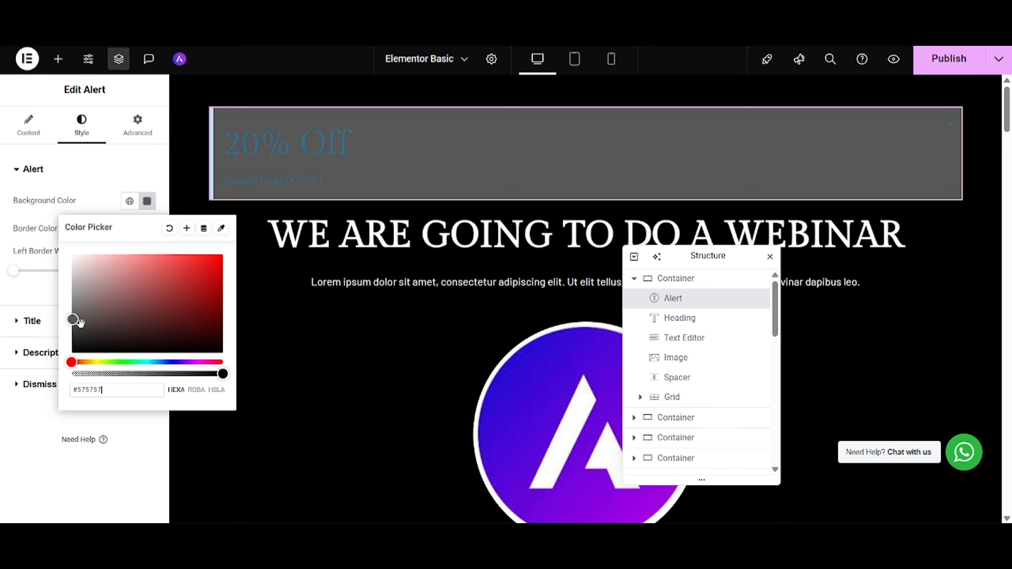
{"action": "left_click_drag", "start_coordinate": [99, 294], "coordinate": [67, 214]}
{"action": "left_click", "coordinate": [89, 206]}
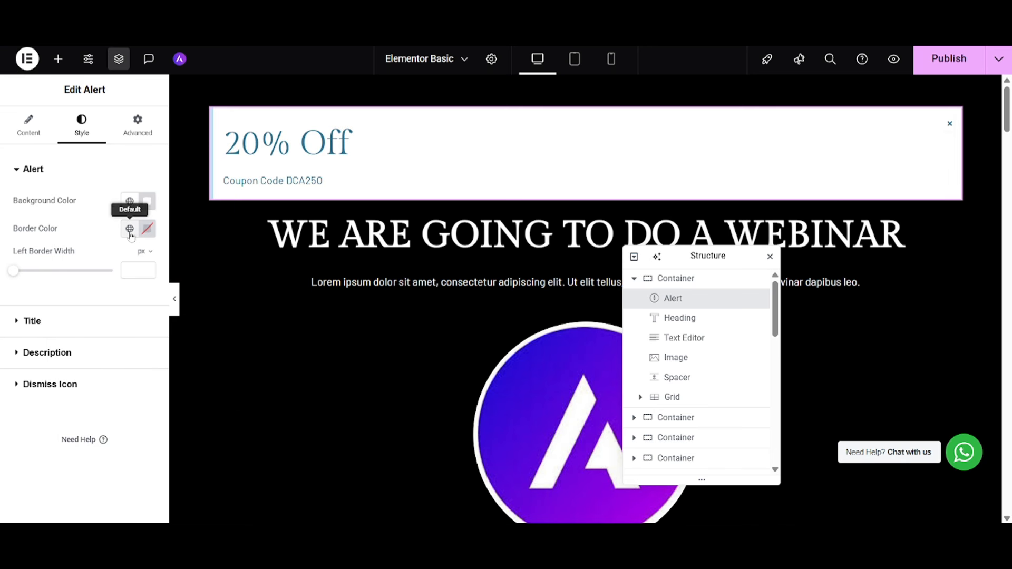
Step: Set the alert's border color to the brown global color and open its title style settings
{"action": "left_click", "coordinate": [129, 229]}
{"action": "left_click", "coordinate": [73, 316]}
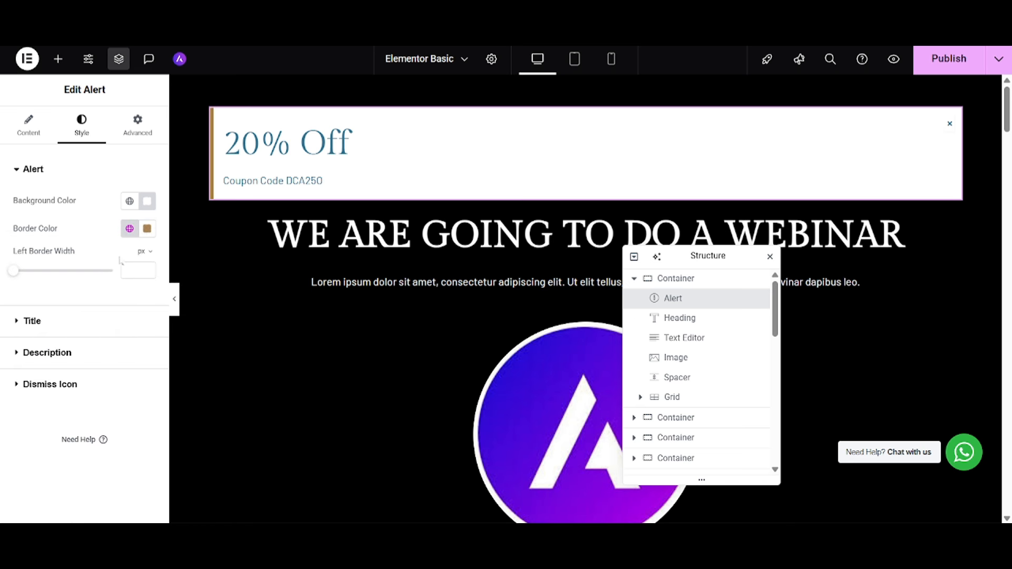
{"action": "left_click", "coordinate": [69, 321]}
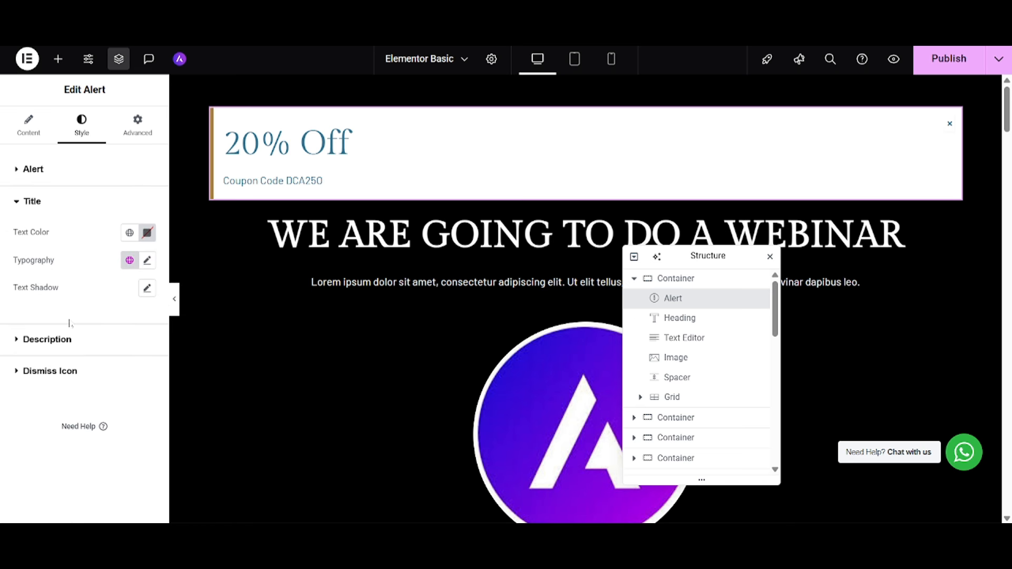
Step: Set the text colors of the alert's title and description to black
{"action": "left_click", "coordinate": [148, 233]}
{"action": "left_click", "coordinate": [71, 384]}
{"action": "left_click", "coordinate": [23, 345]}
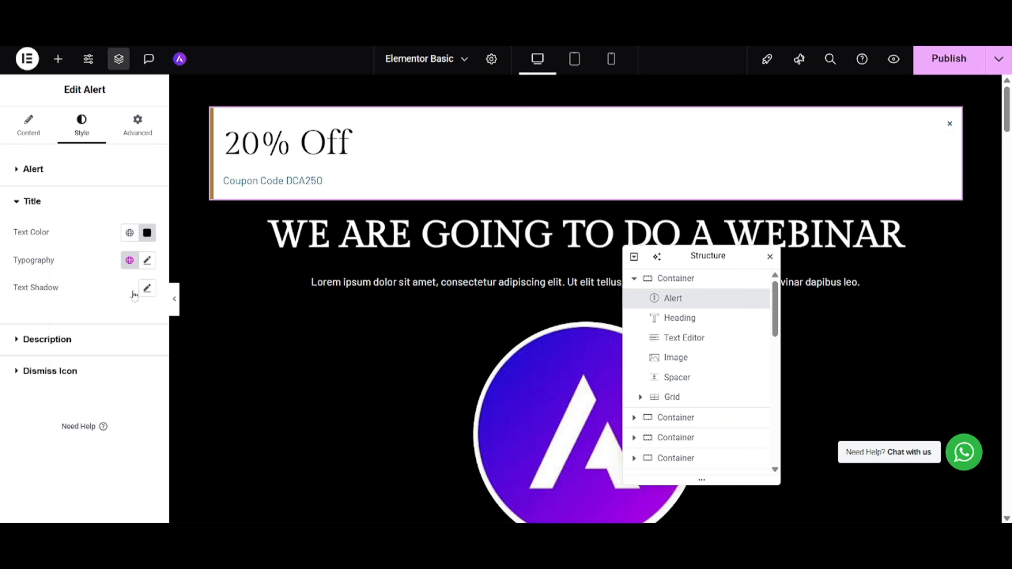
{"action": "left_click", "coordinate": [79, 341]}
{"action": "left_click", "coordinate": [147, 264]}
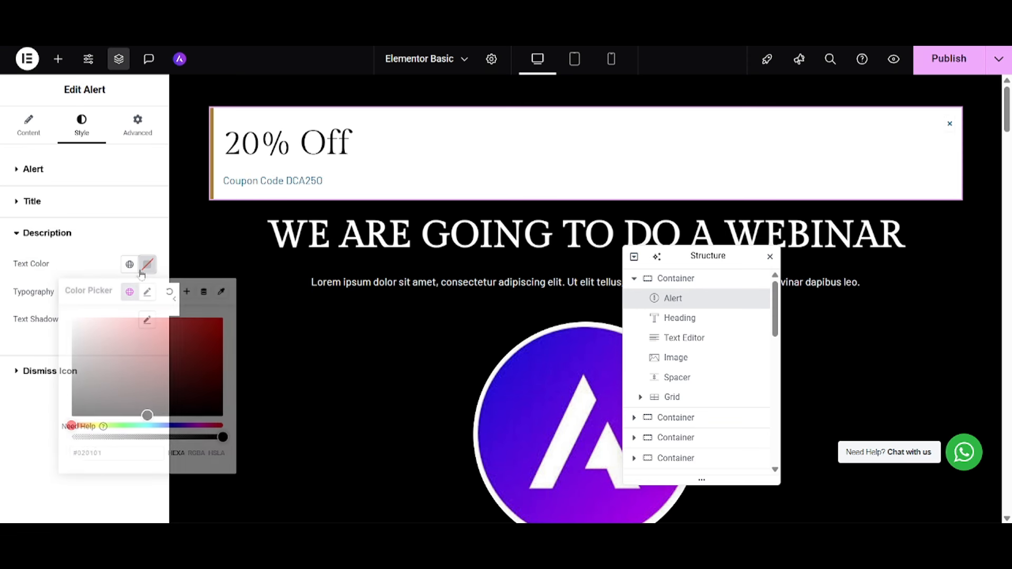
{"action": "left_click", "coordinate": [72, 416]}
Step: Set the color of the alert's dismiss icon to the brown global color
{"action": "left_click", "coordinate": [30, 374]}
{"action": "left_click", "coordinate": [30, 373]}
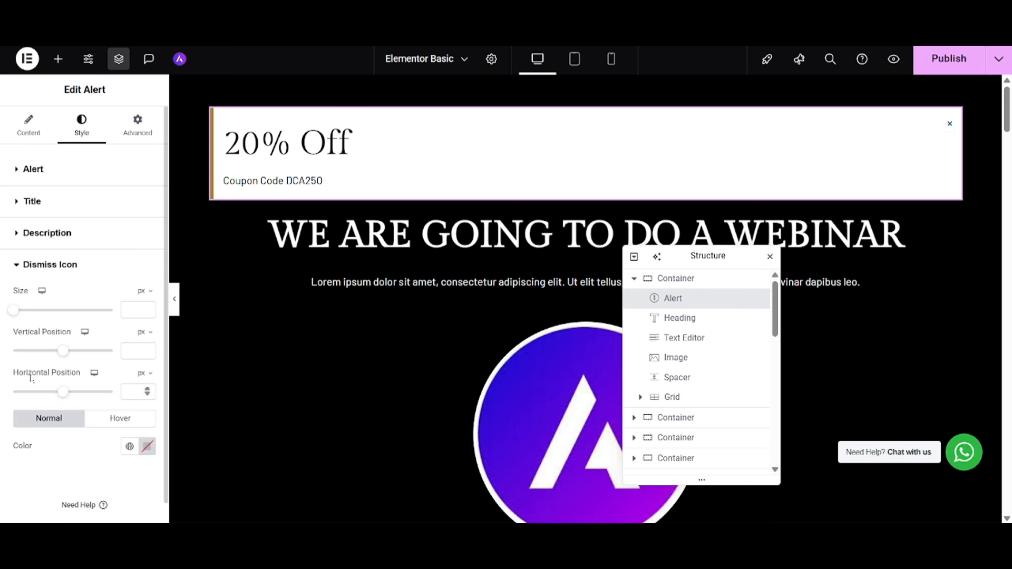
{"action": "left_click", "coordinate": [129, 446]}
{"action": "left_click", "coordinate": [61, 264]}
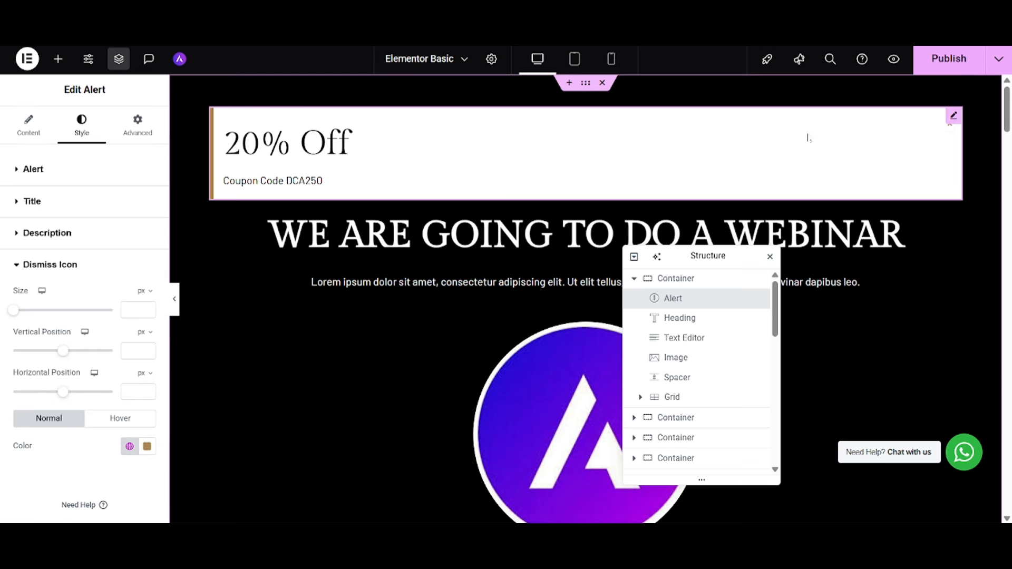
Step: Try the Success type on the coupon alert, then restore its type to Info
{"action": "scroll", "coordinate": [462, 176], "scroll_direction": "down", "scroll_amount": 10}
{"action": "scroll", "coordinate": [409, 316], "scroll_direction": "down", "scroll_amount": 5}
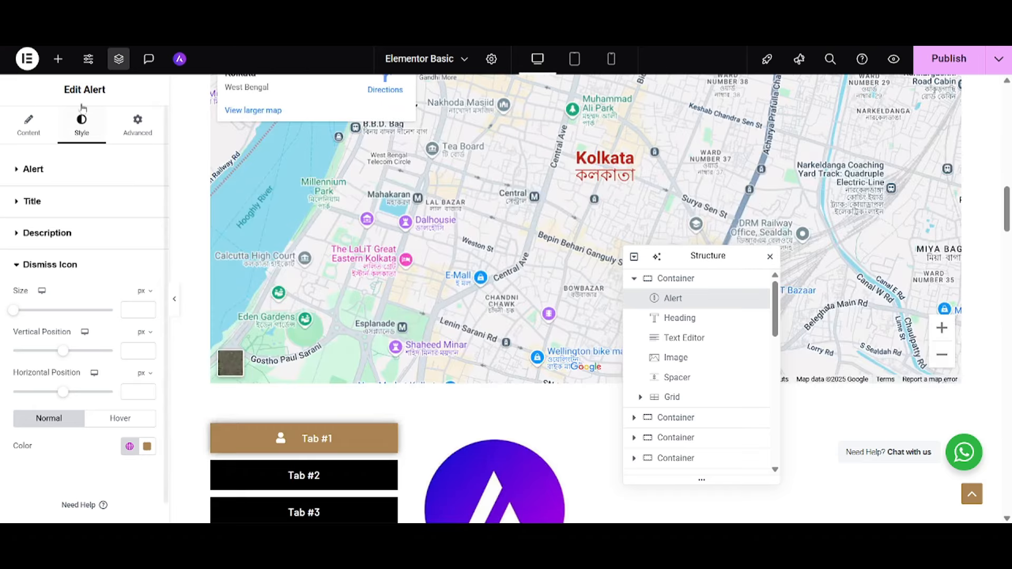
{"action": "left_click", "coordinate": [30, 126]}
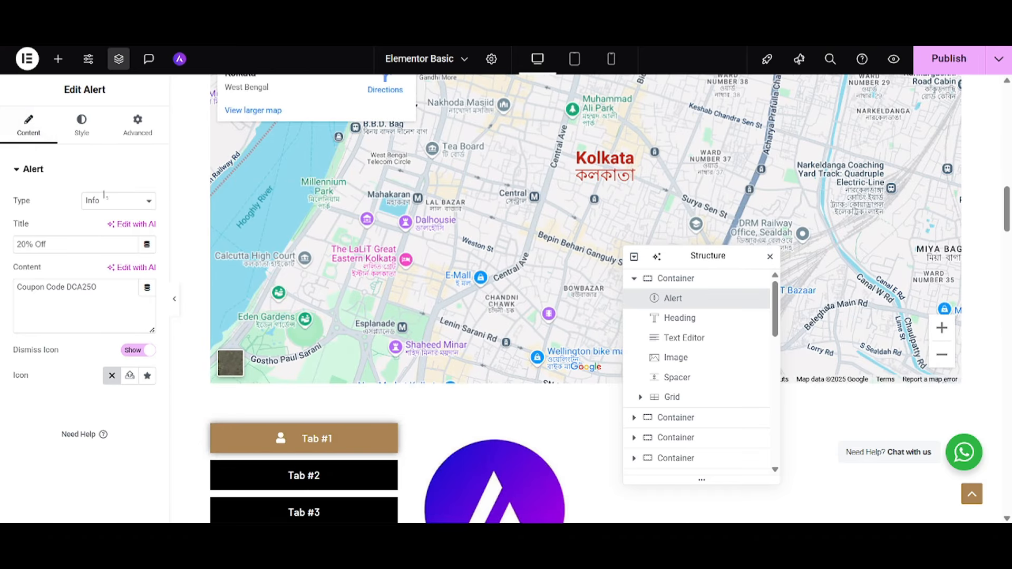
{"action": "left_click", "coordinate": [112, 204]}
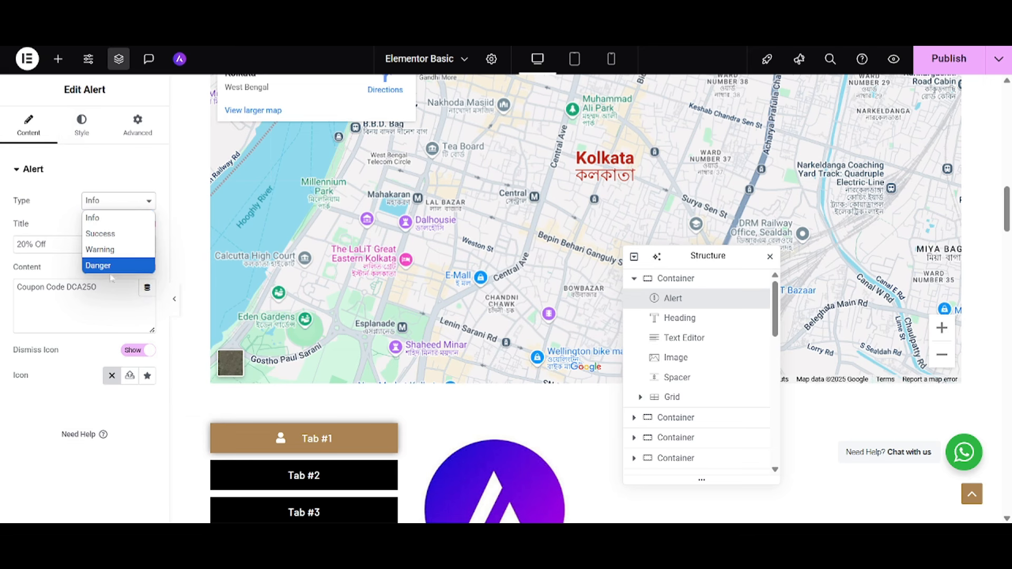
{"action": "scroll", "coordinate": [404, 305], "scroll_direction": "up", "scroll_amount": 15}
{"action": "left_click", "coordinate": [401, 310]}
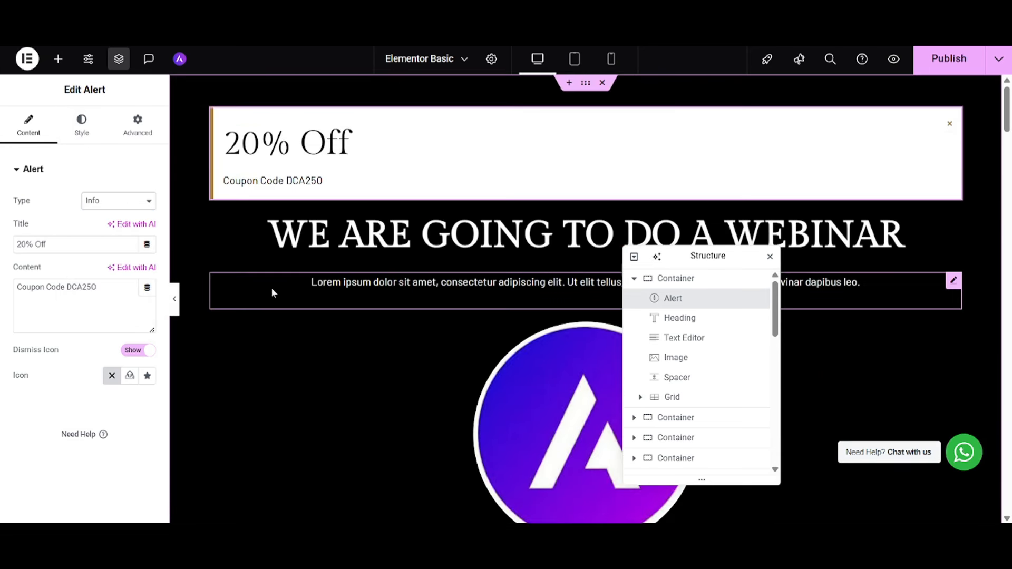
{"action": "left_click", "coordinate": [129, 208]}
{"action": "left_click", "coordinate": [103, 233]}
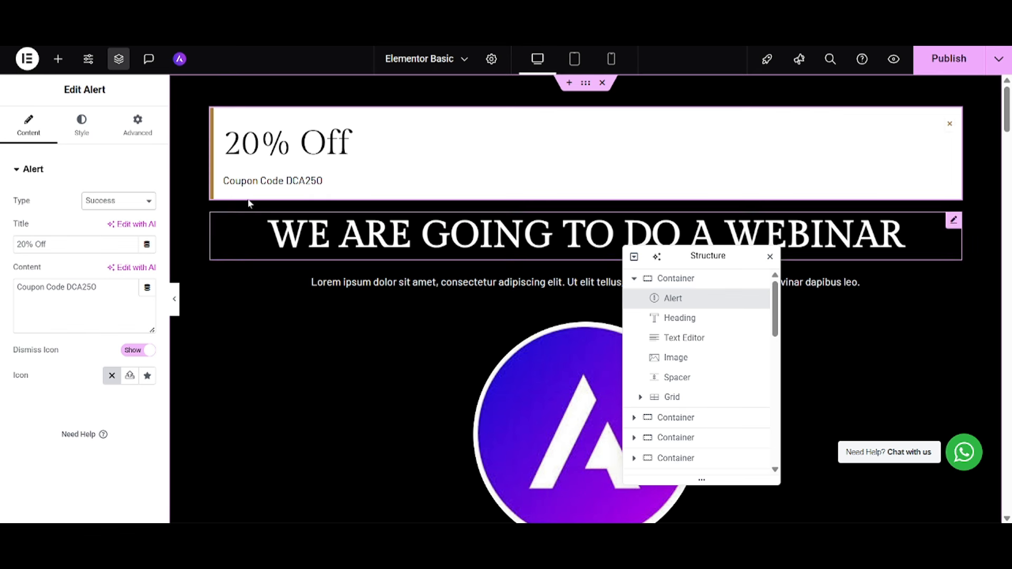
{"action": "left_click", "coordinate": [129, 200]}
{"action": "left_click", "coordinate": [100, 213]}
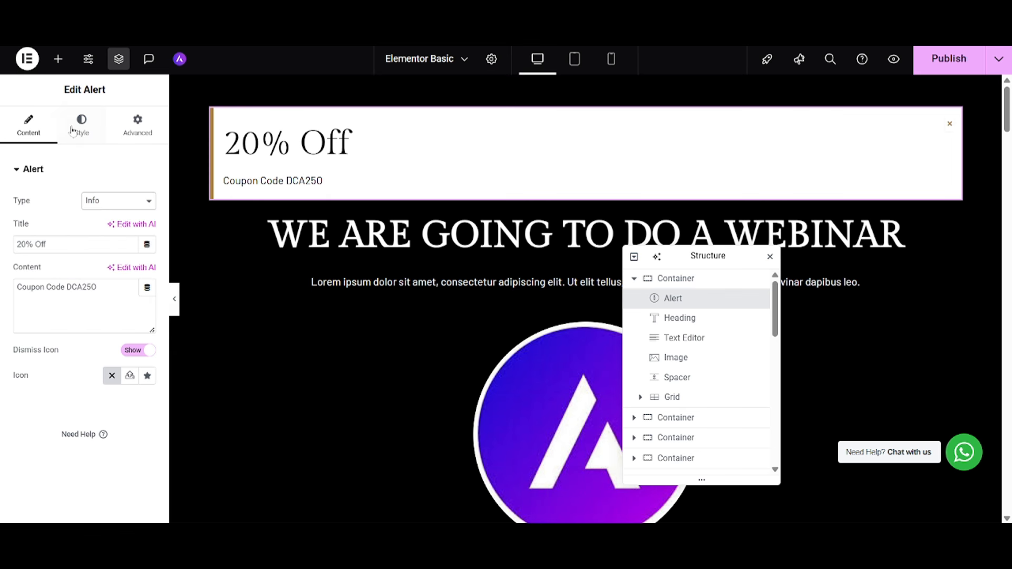
Step: Add a single-column flexbox container with downward direction below the testimonial cards
{"action": "left_click", "coordinate": [57, 60]}
{"action": "scroll", "coordinate": [109, 357], "scroll_direction": "down", "scroll_amount": 10}
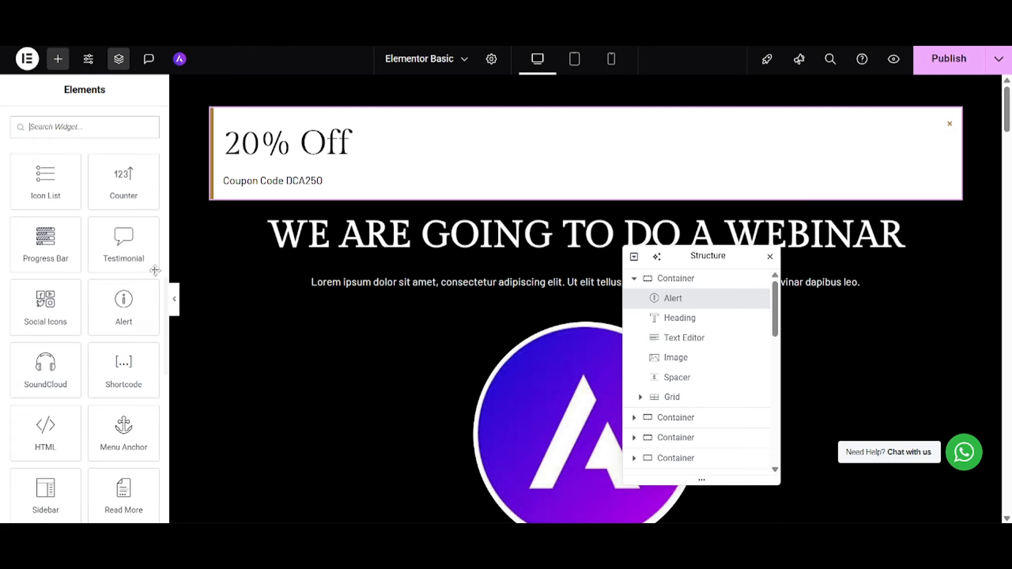
{"action": "scroll", "coordinate": [459, 338], "scroll_direction": "down", "scroll_amount": 15}
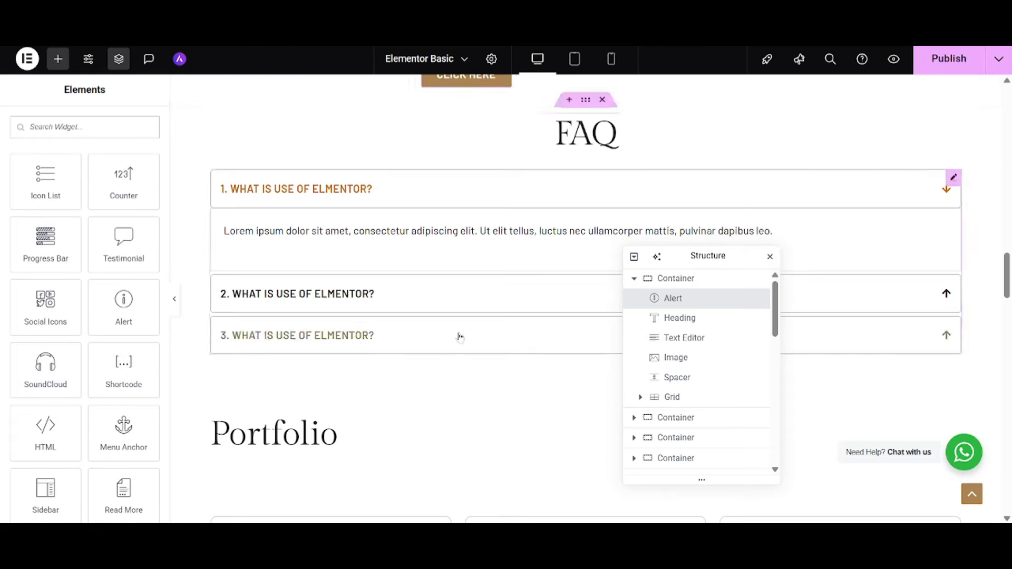
{"action": "scroll", "coordinate": [459, 338], "scroll_direction": "down", "scroll_amount": 20}
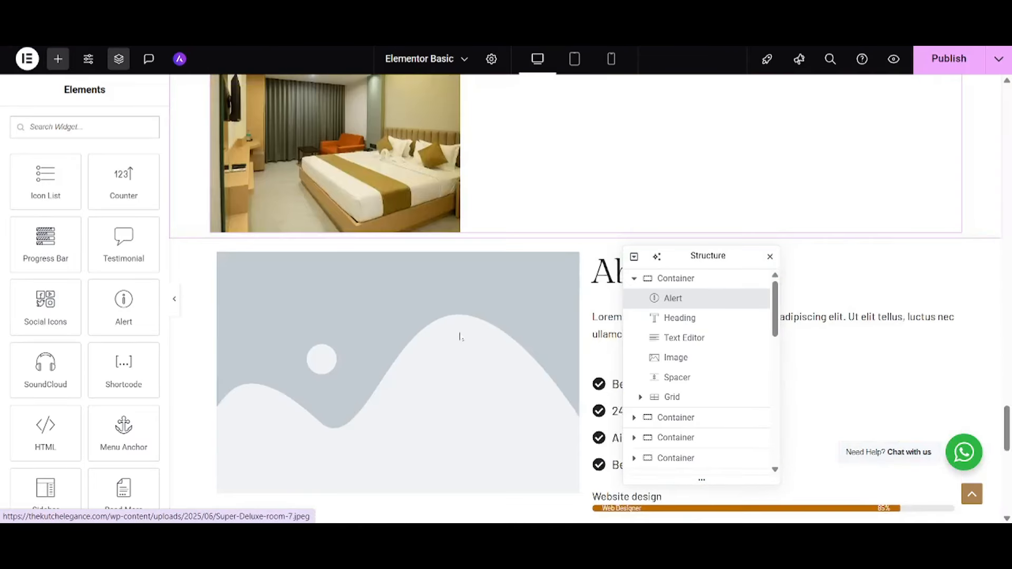
{"action": "scroll", "coordinate": [459, 337], "scroll_direction": "down", "scroll_amount": 10}
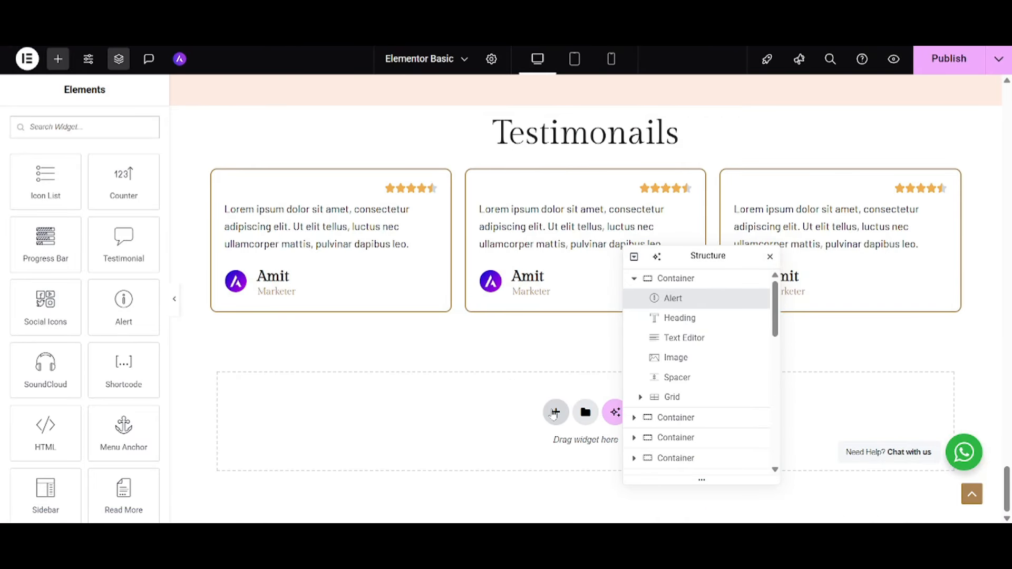
{"action": "left_click", "coordinate": [556, 412]}
{"action": "left_click", "coordinate": [545, 458]}
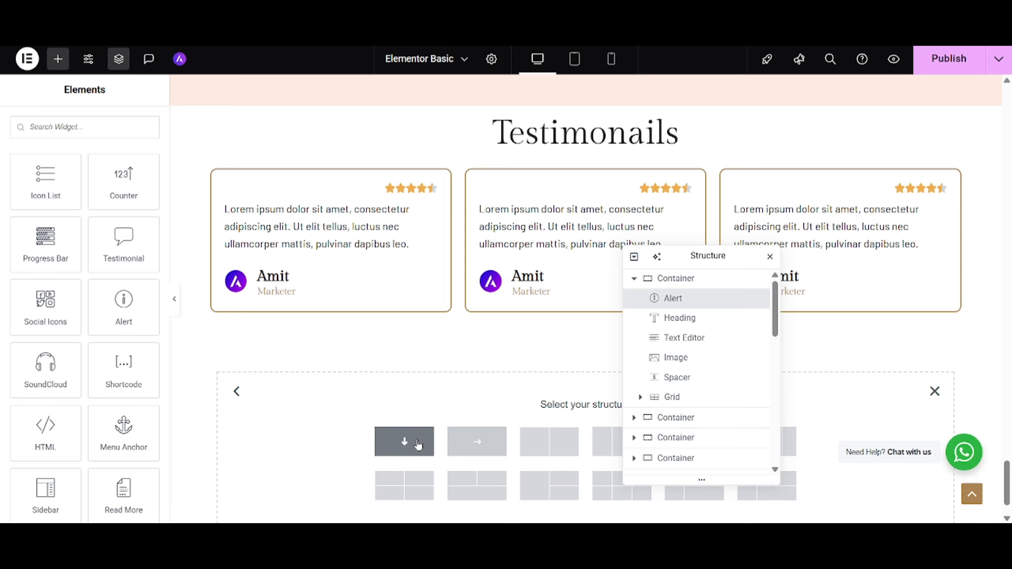
{"action": "left_click", "coordinate": [418, 445]}
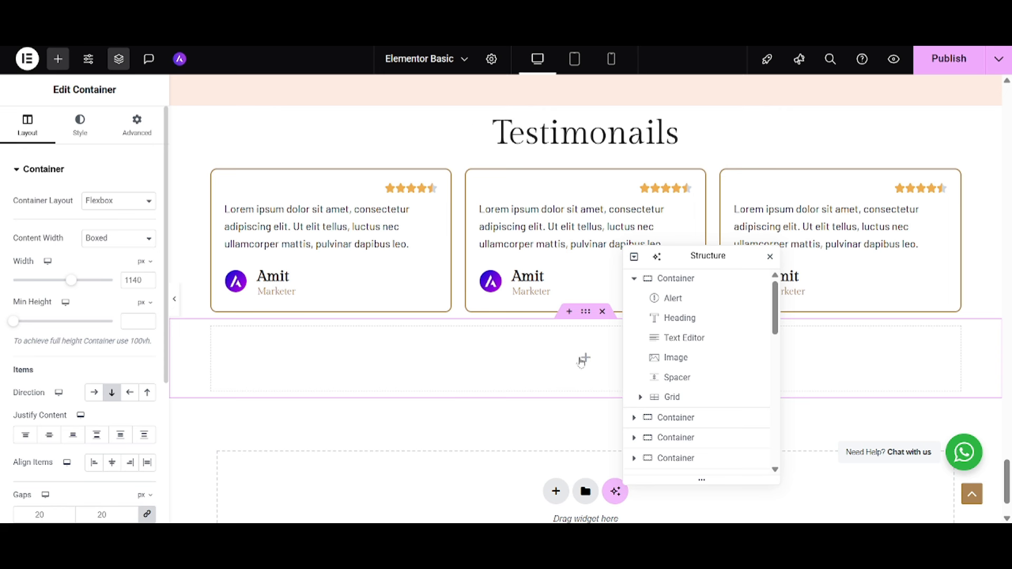
Step: Insert a Social Icons widget into the empty container below the testimonials
{"action": "left_click", "coordinate": [583, 360]}
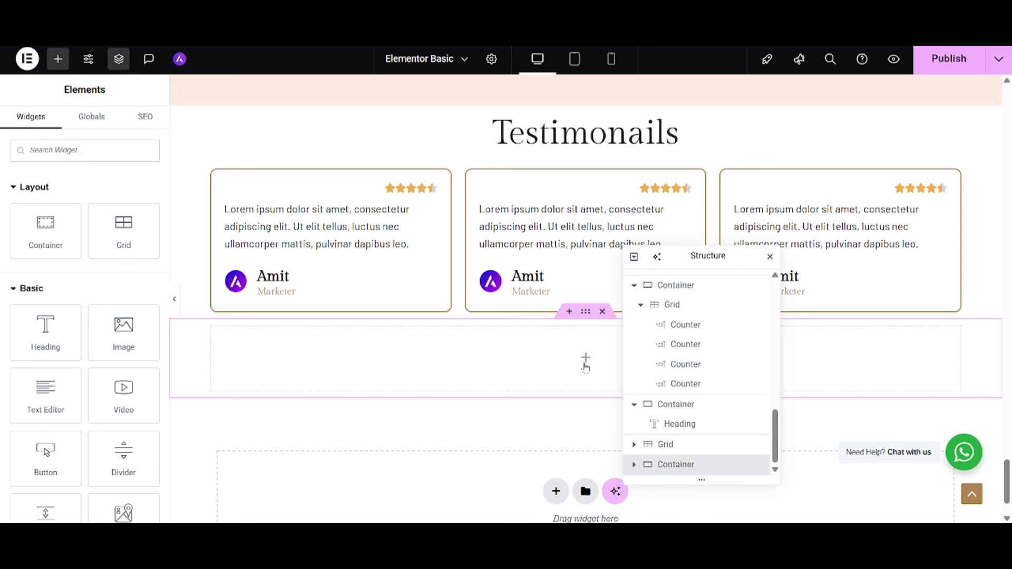
{"action": "scroll", "coordinate": [101, 385], "scroll_direction": "down", "scroll_amount": 10}
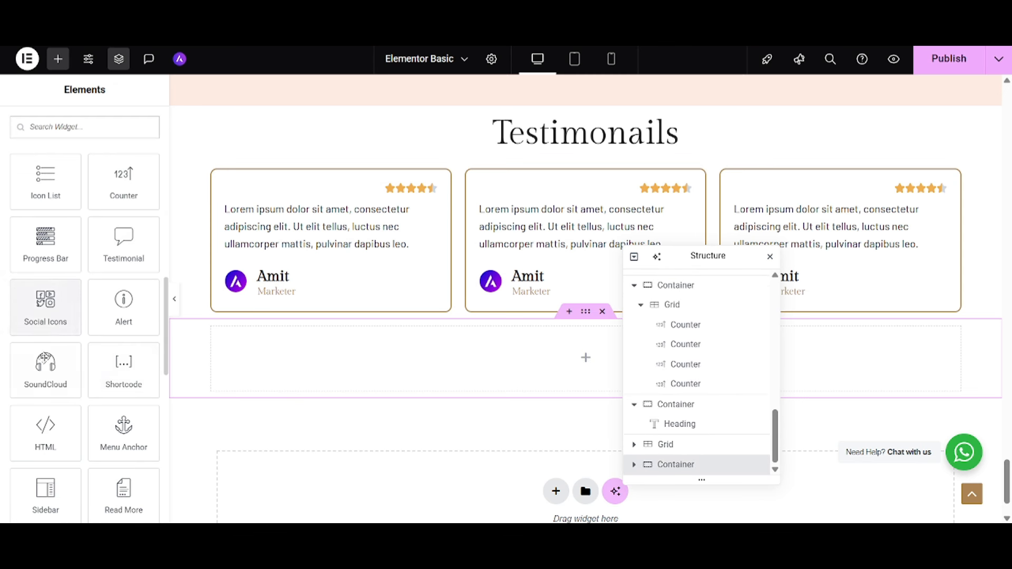
{"action": "scroll", "coordinate": [58, 369], "scroll_direction": "down", "scroll_amount": 1}
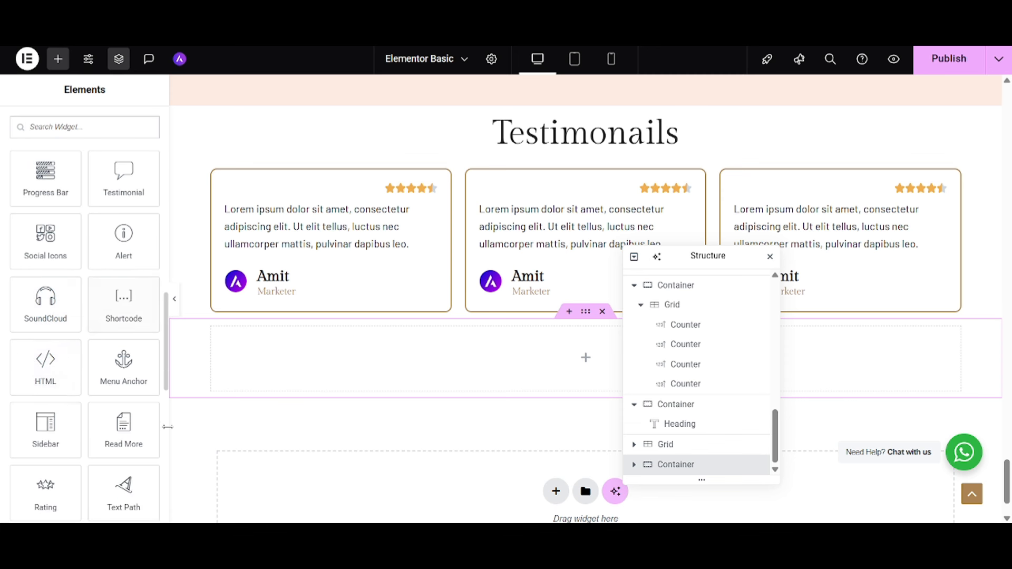
{"action": "left_click_drag", "start_coordinate": [42, 243], "coordinate": [480, 361]}
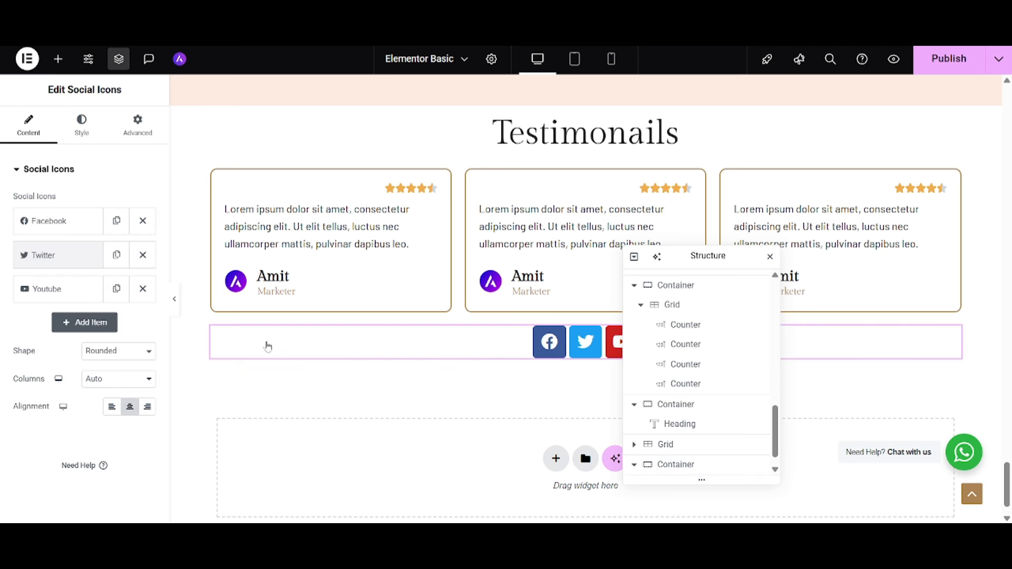
Step: Align the social icons to the center and set their shape to Circle
{"action": "left_click", "coordinate": [108, 409]}
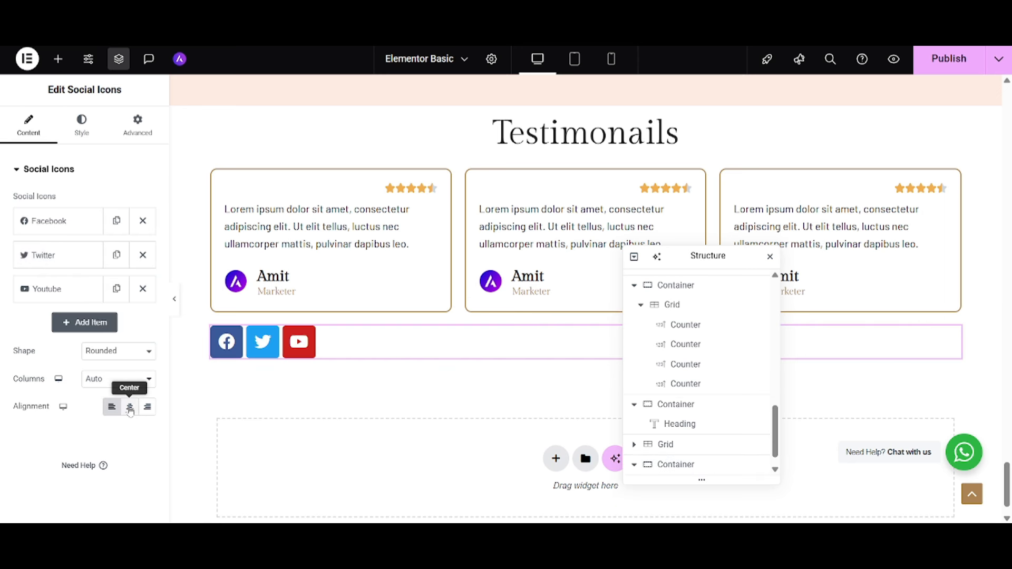
{"action": "left_click", "coordinate": [130, 407]}
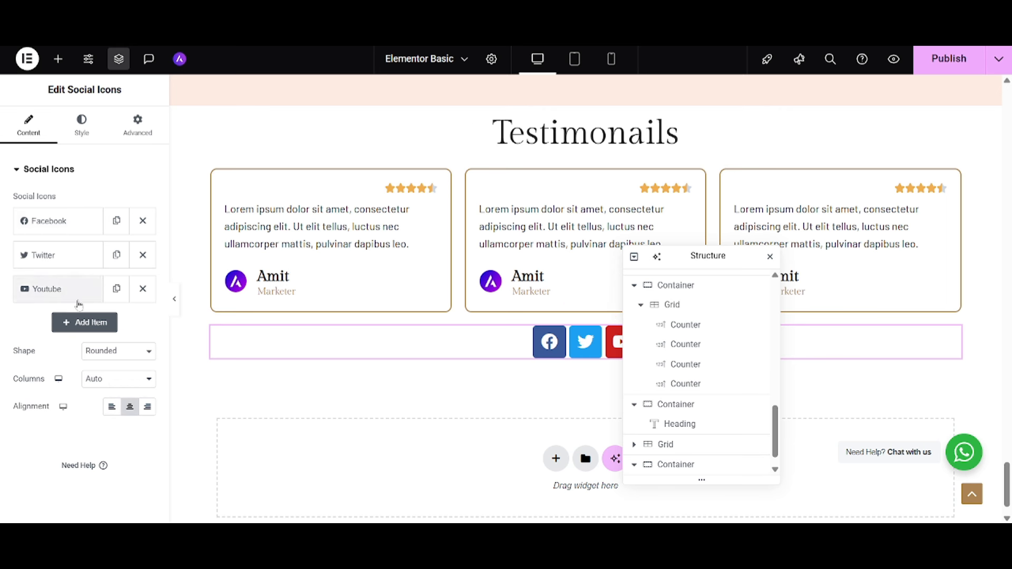
{"action": "left_click", "coordinate": [106, 353]}
{"action": "left_click", "coordinate": [98, 399]}
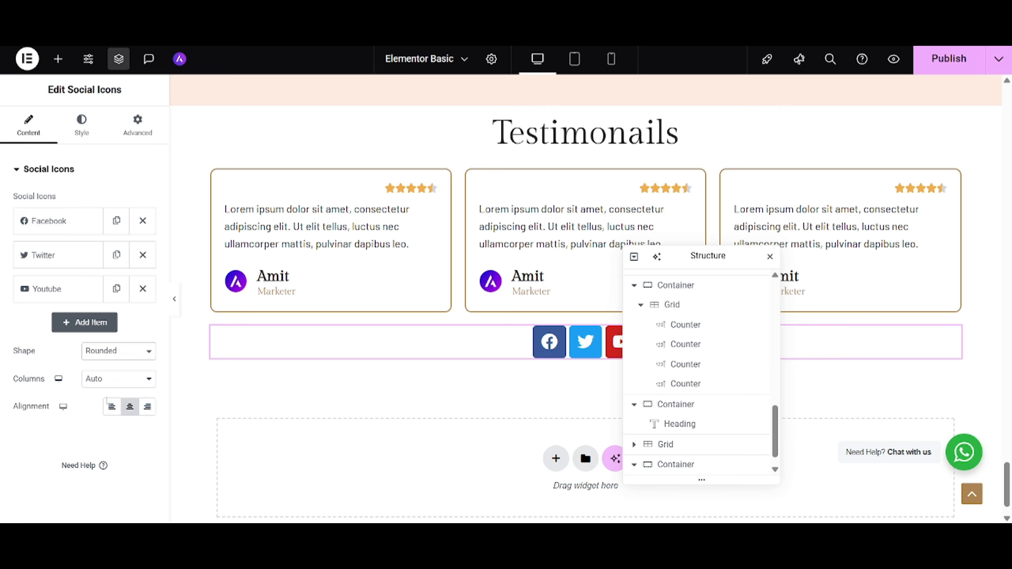
Step: Set the links of the Facebook and Twitter icons to "#"
{"action": "left_click", "coordinate": [63, 221]}
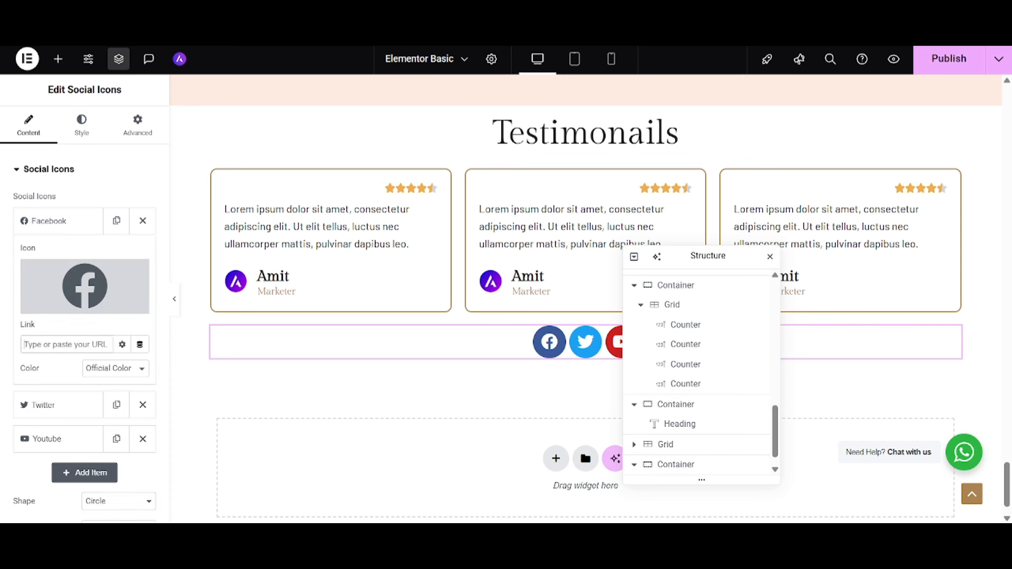
{"action": "type", "text": "#"}
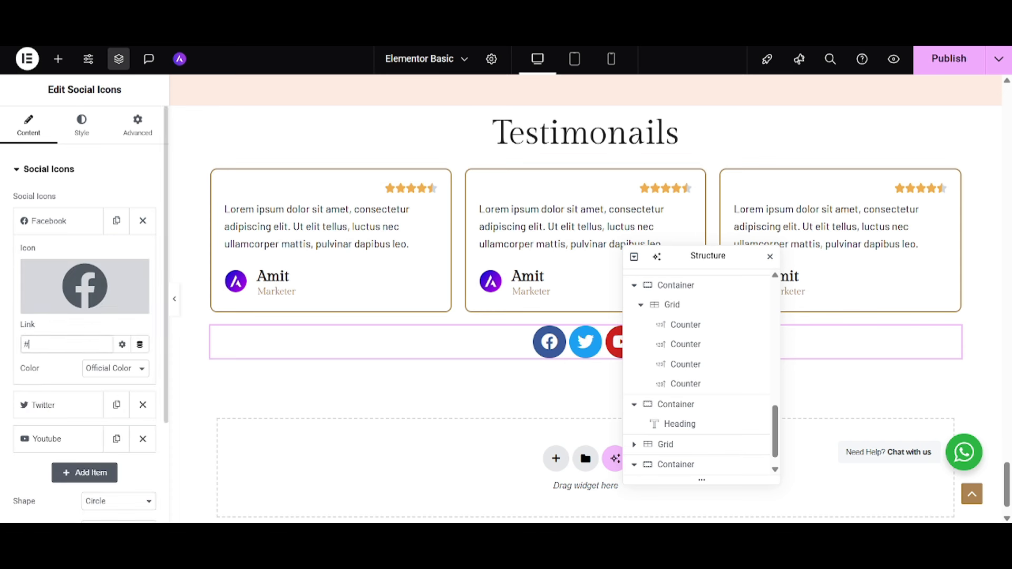
{"action": "left_click", "coordinate": [58, 221]}
{"action": "left_click", "coordinate": [61, 257]}
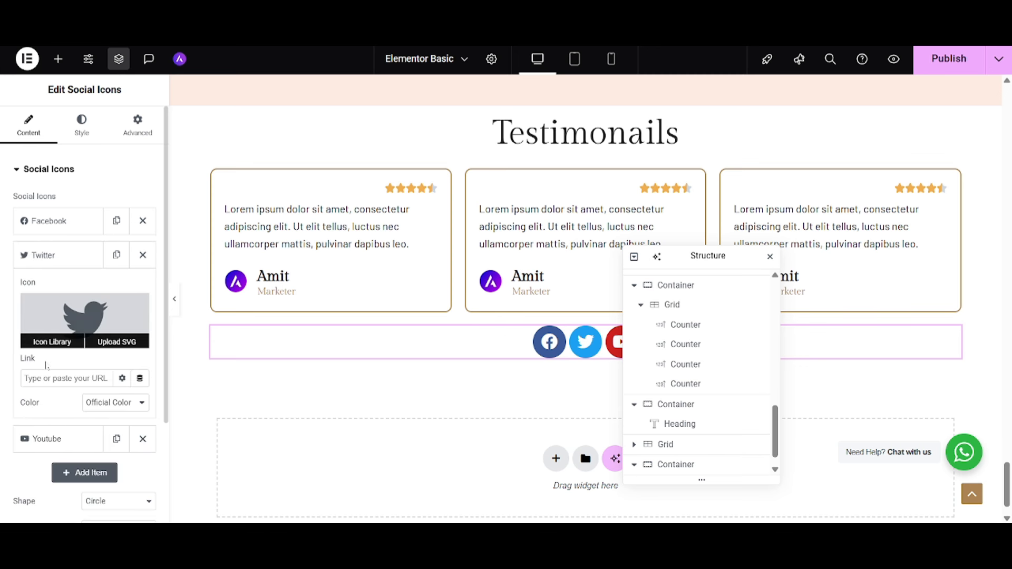
{"action": "left_click", "coordinate": [63, 378]}
{"action": "type", "text": "#"}
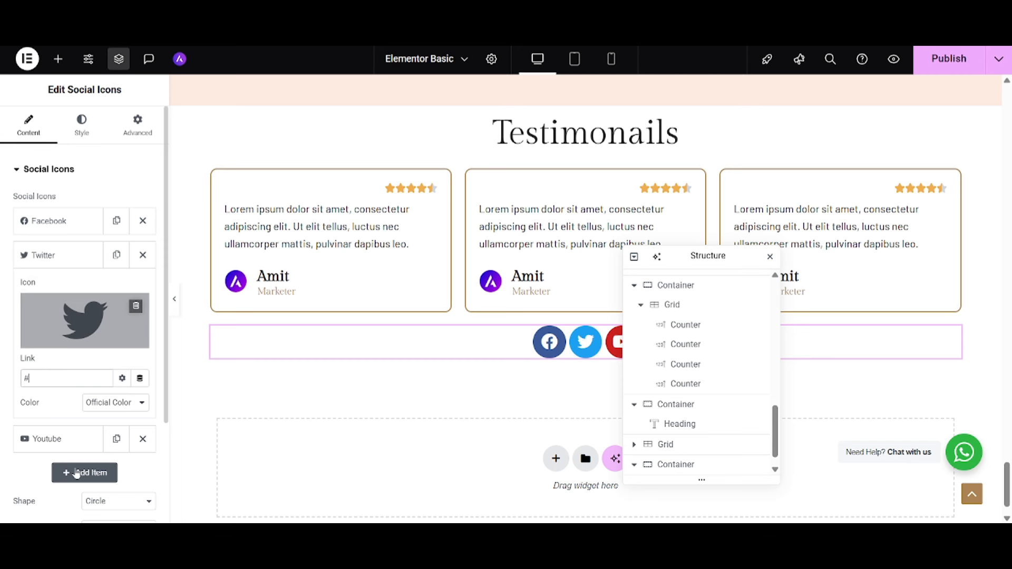
Step: Add a fourth social item using the Instagram icon from the icon library and set its link to "#"
{"action": "left_click", "coordinate": [83, 323]}
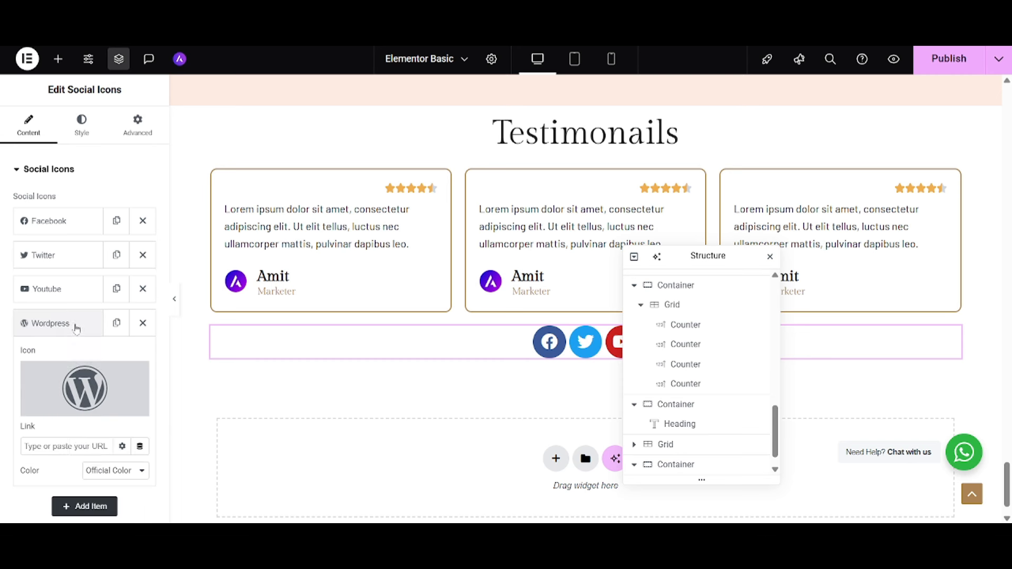
{"action": "left_click", "coordinate": [86, 390]}
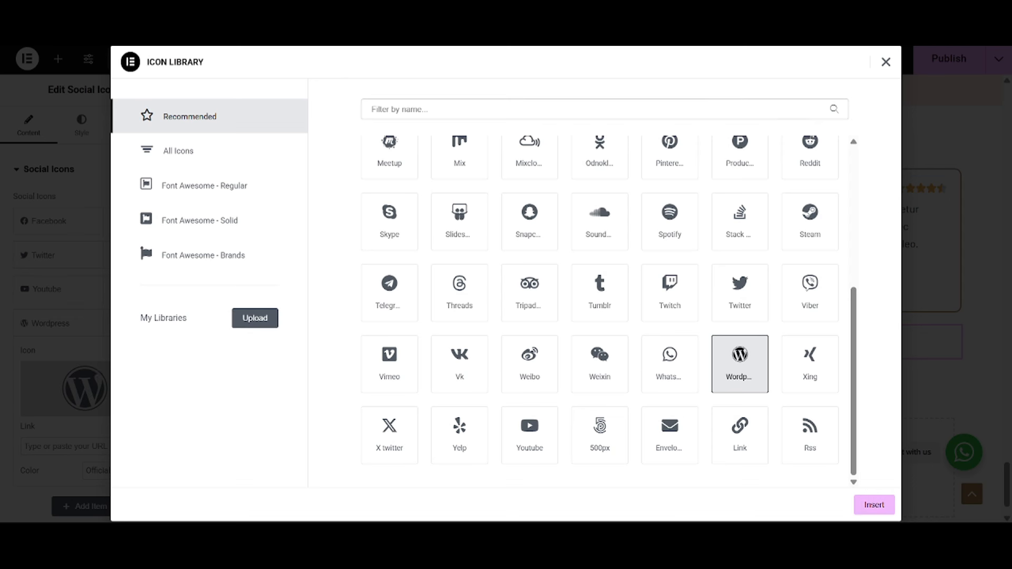
{"action": "type", "text": "inst"}
{"action": "left_click", "coordinate": [413, 203]}
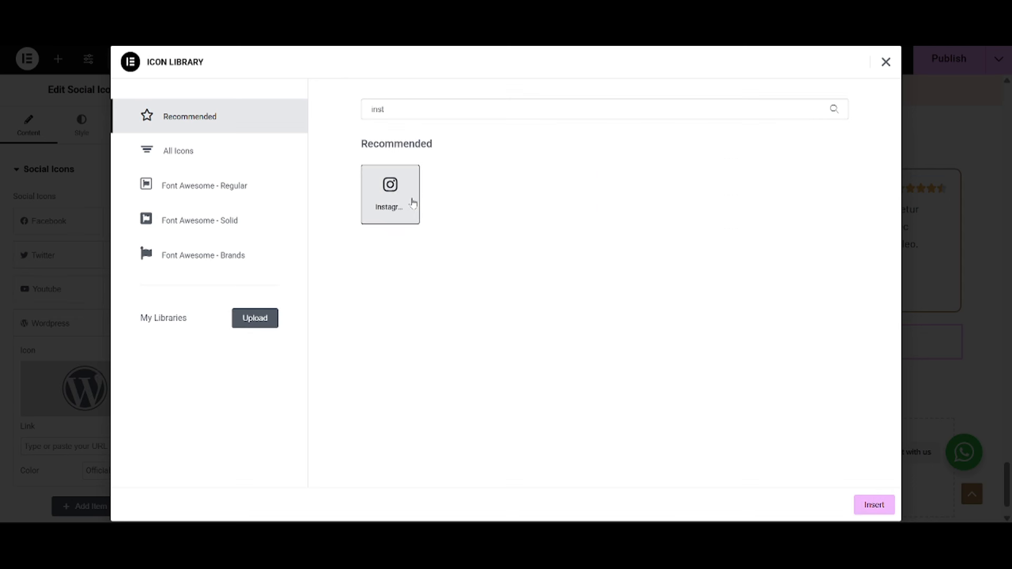
{"action": "left_click", "coordinate": [860, 505]}
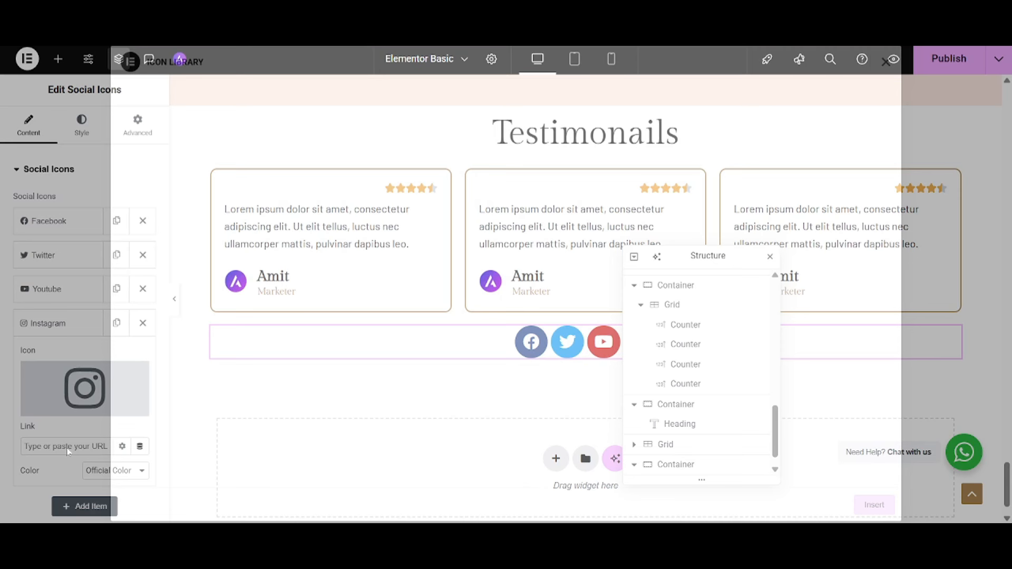
{"action": "left_click", "coordinate": [67, 446]}
{"action": "type", "text": "#"}
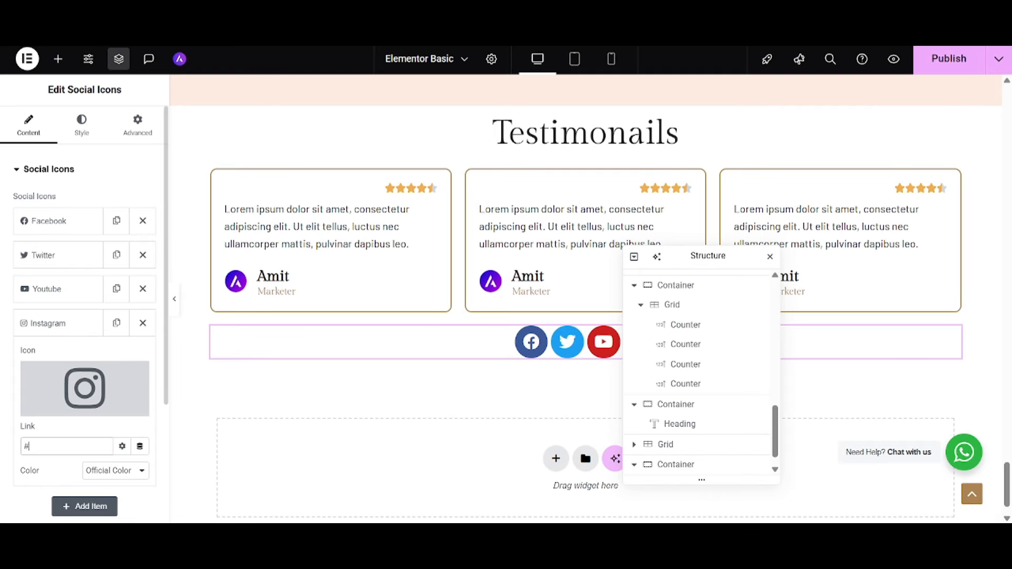
{"action": "left_click", "coordinate": [58, 335]}
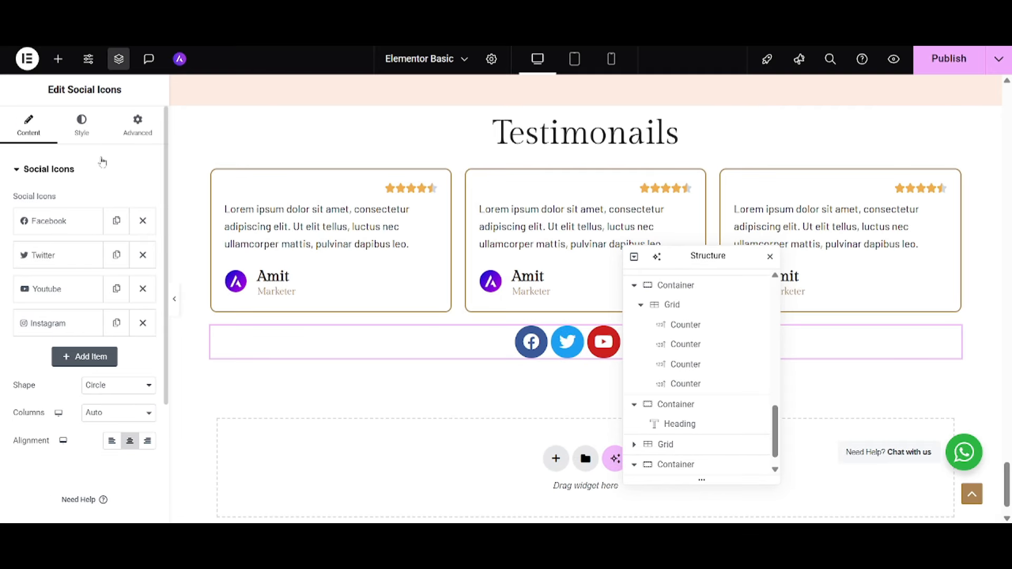
Step: Give the social icons custom colors, with the dark orange global color as primary and white as secondary, and set their size to 25 px
{"action": "left_click", "coordinate": [88, 133]}
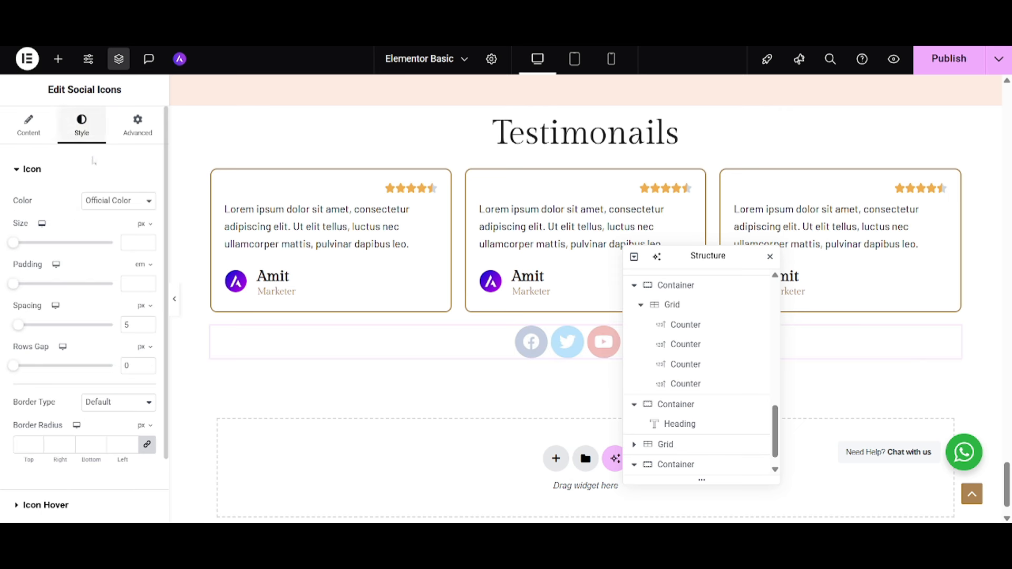
{"action": "left_click", "coordinate": [102, 205]}
{"action": "left_click", "coordinate": [104, 229]}
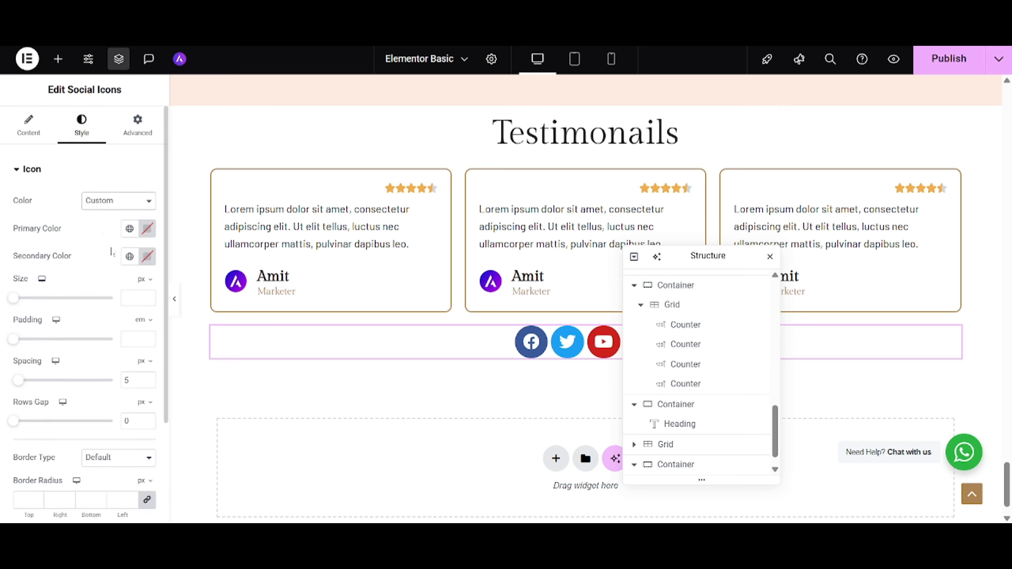
{"action": "left_click", "coordinate": [129, 229]}
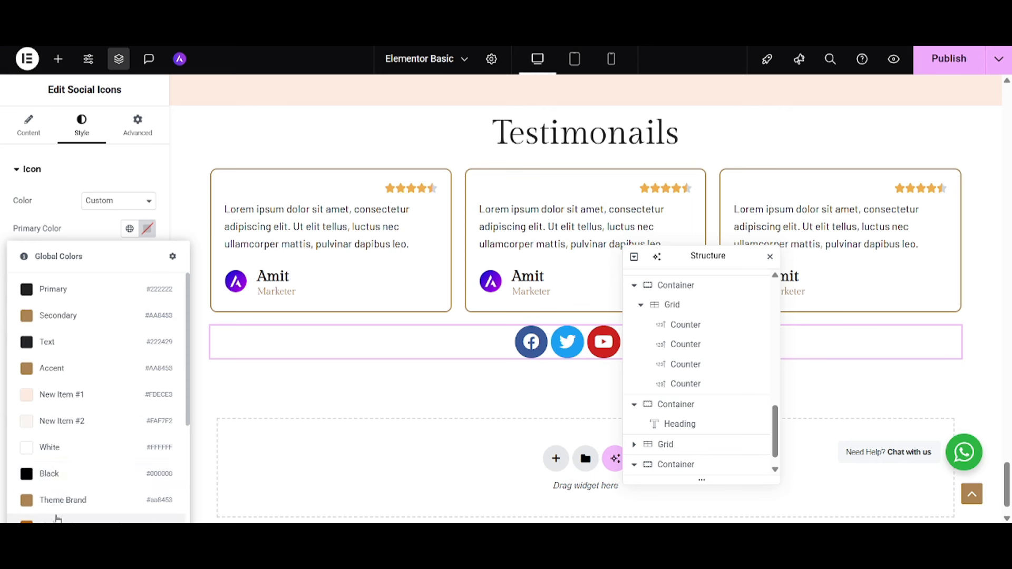
{"action": "left_click", "coordinate": [105, 520]}
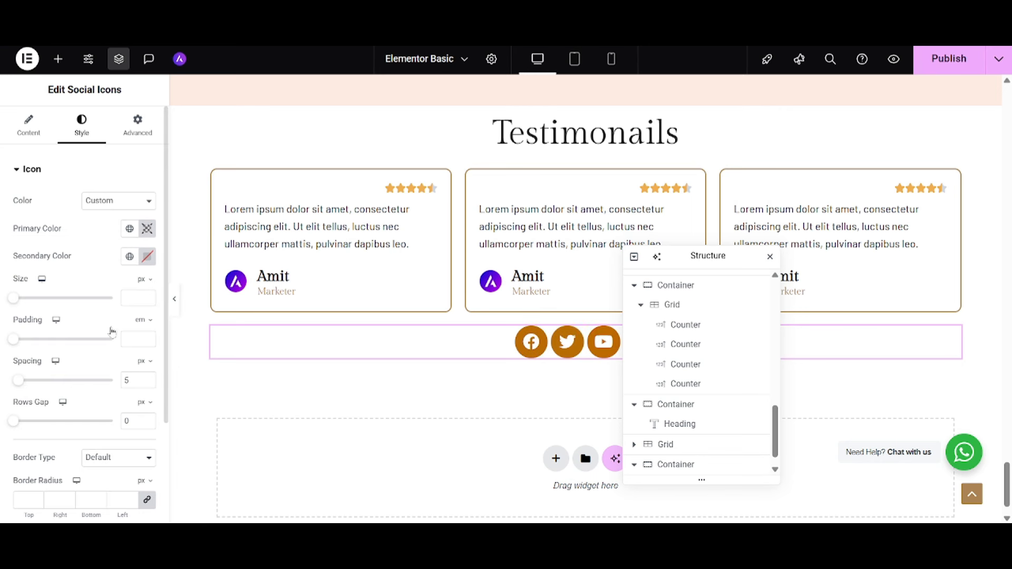
{"action": "left_click", "coordinate": [146, 257]}
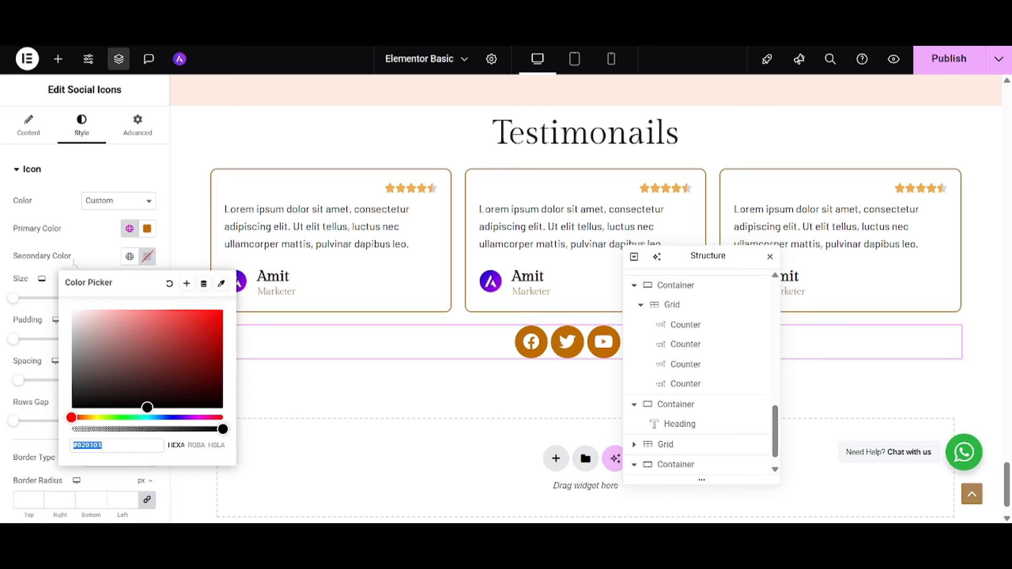
{"action": "left_click", "coordinate": [146, 257]}
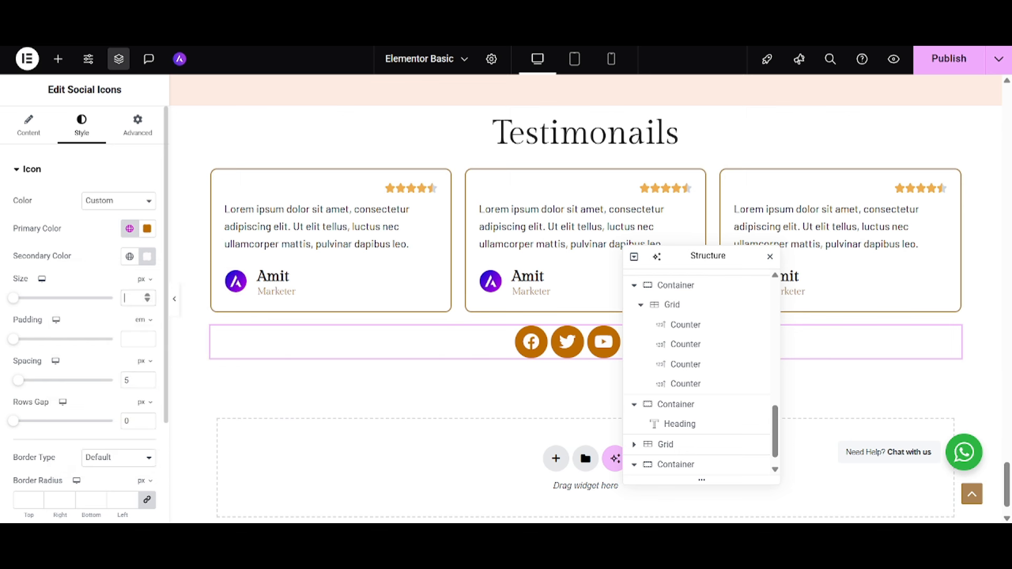
{"action": "type", "text": "25"}
Step: Insert a SoundCloud widget with its default track link above the social icons and look through its player options
{"action": "left_click", "coordinate": [58, 59]}
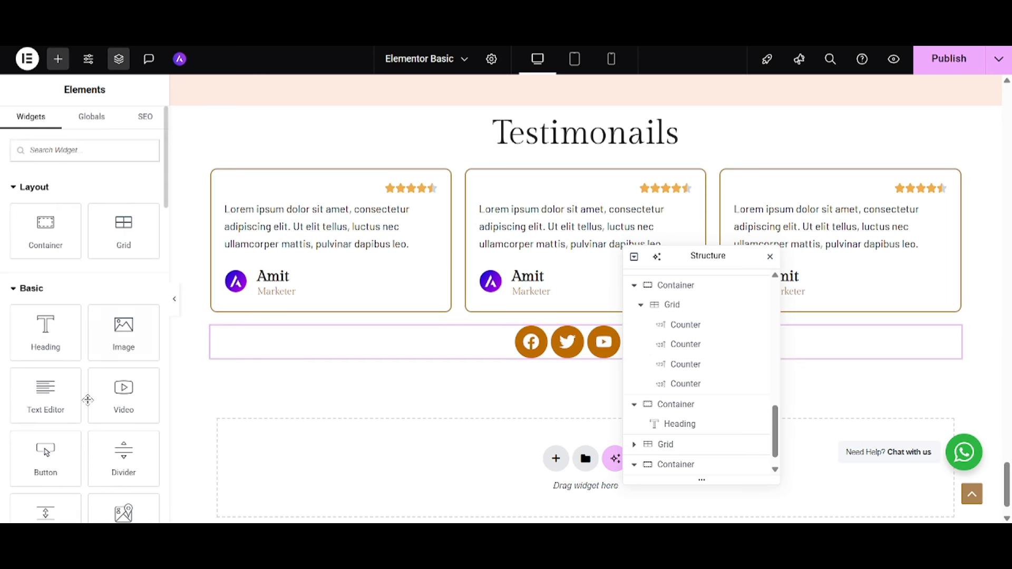
{"action": "scroll", "coordinate": [88, 400], "scroll_direction": "down", "scroll_amount": 10}
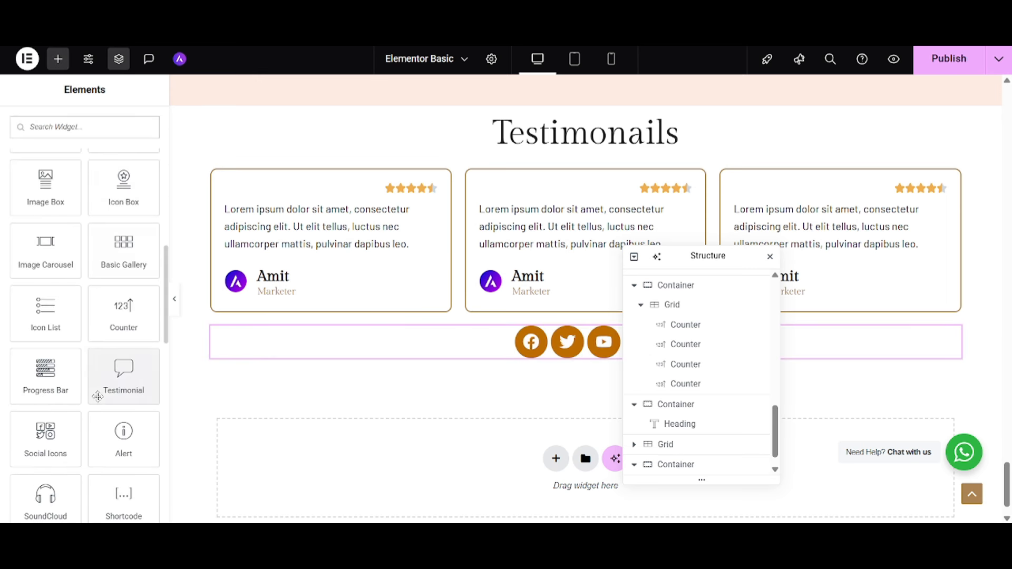
{"action": "scroll", "coordinate": [98, 396], "scroll_direction": "down", "scroll_amount": 3}
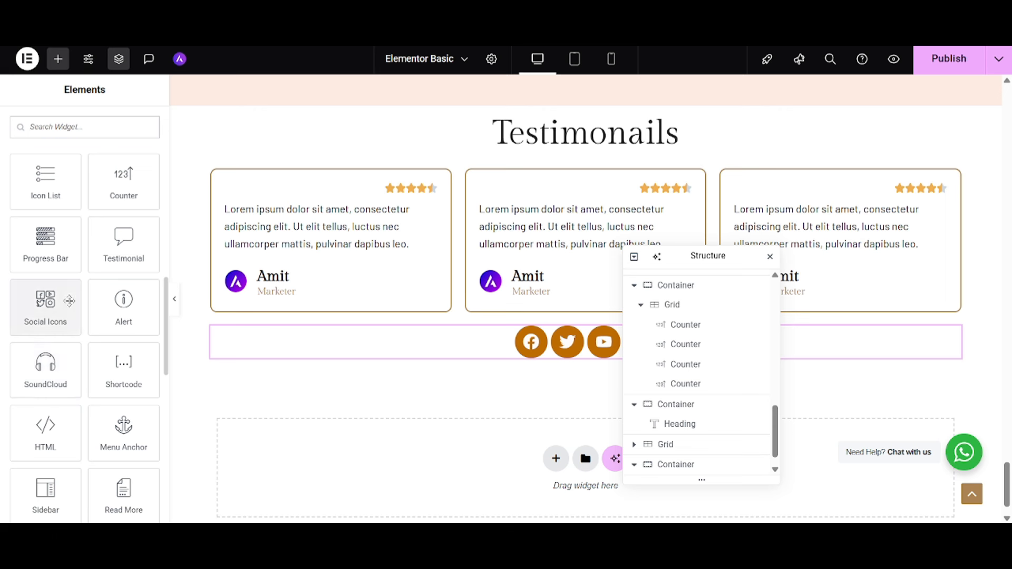
{"action": "scroll", "coordinate": [74, 353], "scroll_direction": "down", "scroll_amount": 1}
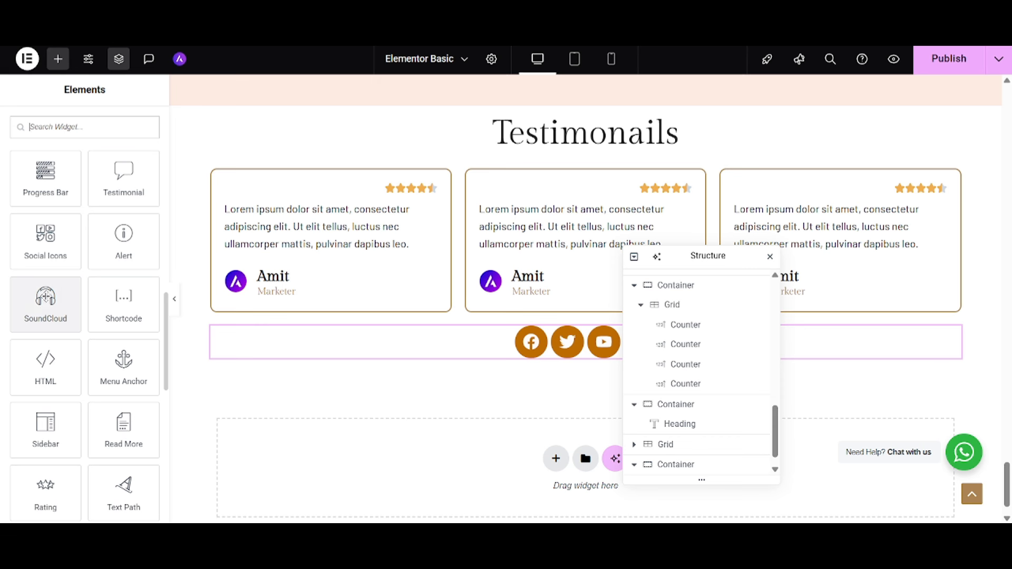
{"action": "left_click_drag", "start_coordinate": [36, 304], "coordinate": [383, 337]}
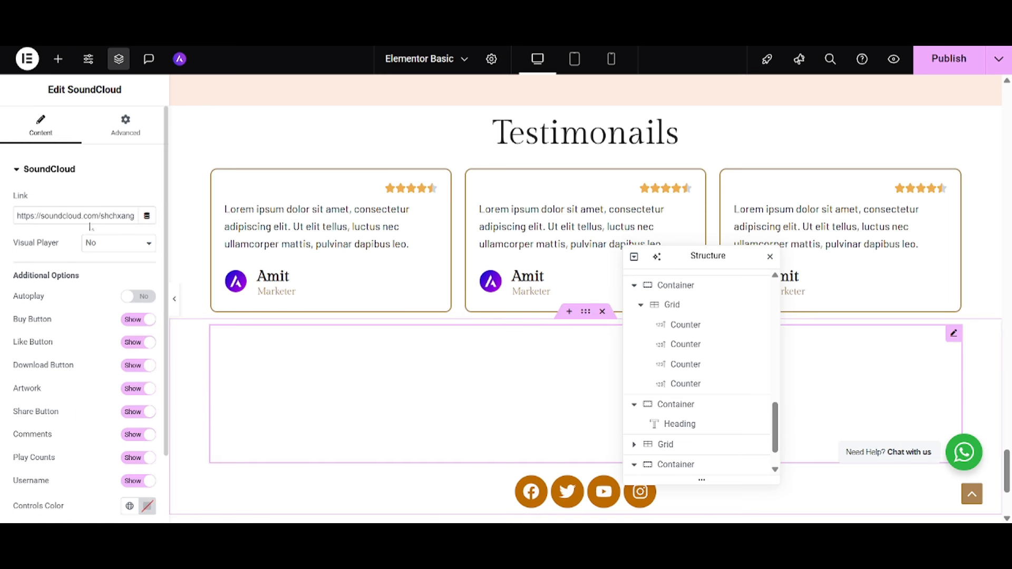
{"action": "left_click", "coordinate": [73, 216]}
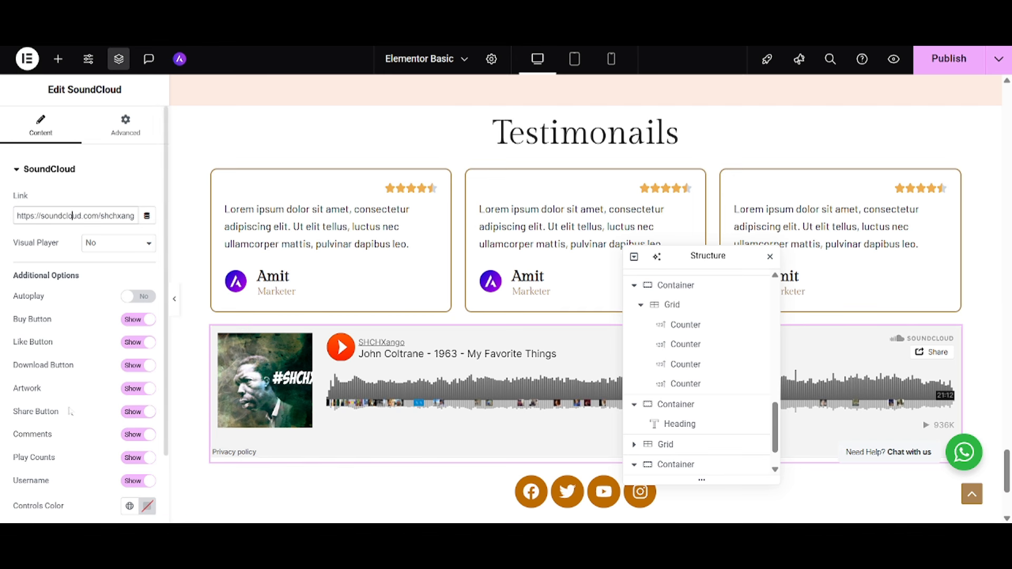
{"action": "scroll", "coordinate": [72, 412], "scroll_direction": "down", "scroll_amount": 2}
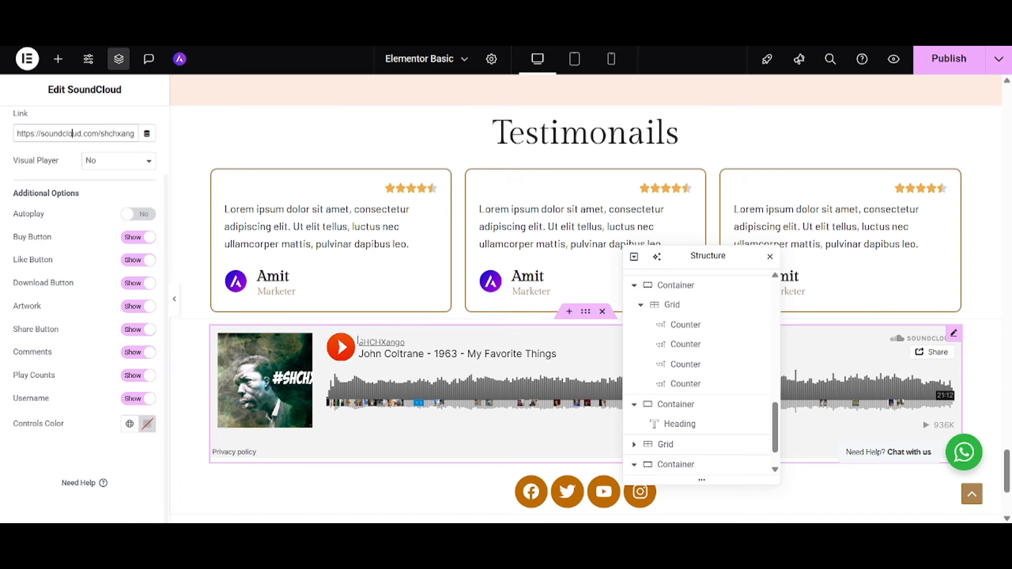
{"action": "scroll", "coordinate": [388, 287], "scroll_direction": "down", "scroll_amount": 3}
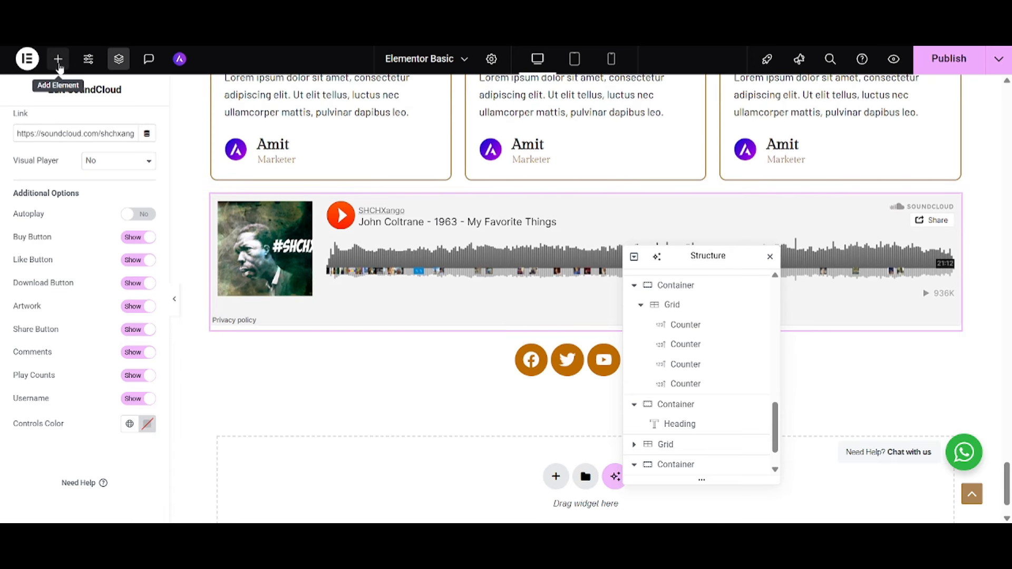
Step: Try a Shortcode widget between the SoundCloud player and the social icons, and delete it again
{"action": "left_click", "coordinate": [58, 66]}
{"action": "scroll", "coordinate": [72, 347], "scroll_direction": "down", "scroll_amount": 4}
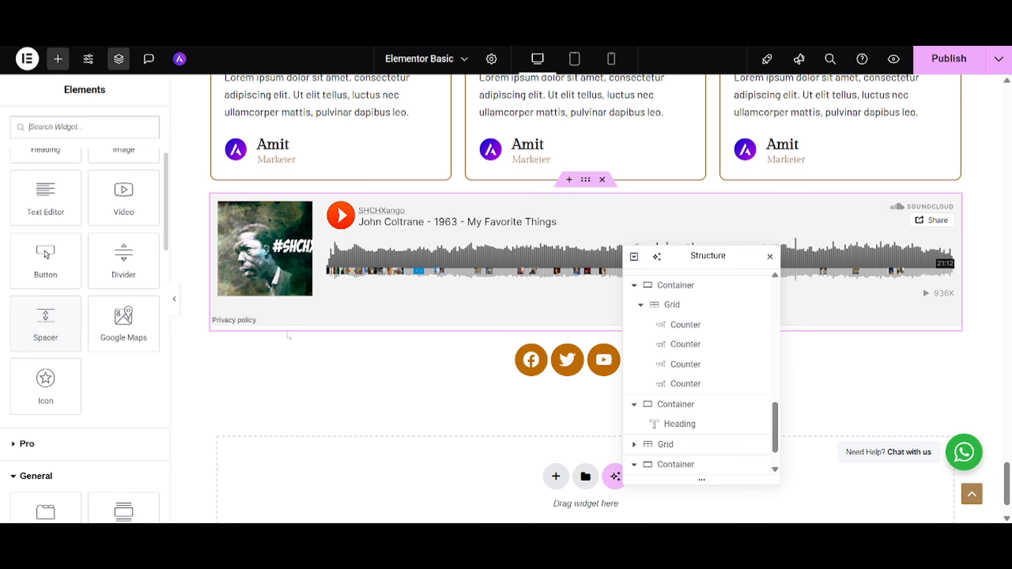
{"action": "scroll", "coordinate": [74, 337], "scroll_direction": "down", "scroll_amount": 4}
{"action": "scroll", "coordinate": [90, 400], "scroll_direction": "down", "scroll_amount": 9}
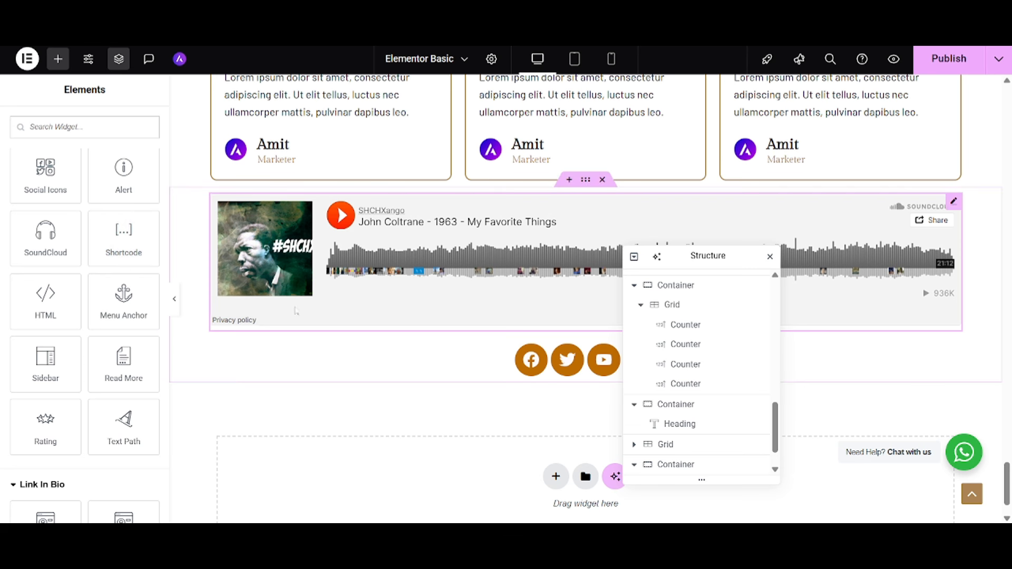
{"action": "left_click_drag", "start_coordinate": [123, 238], "coordinate": [286, 304]}
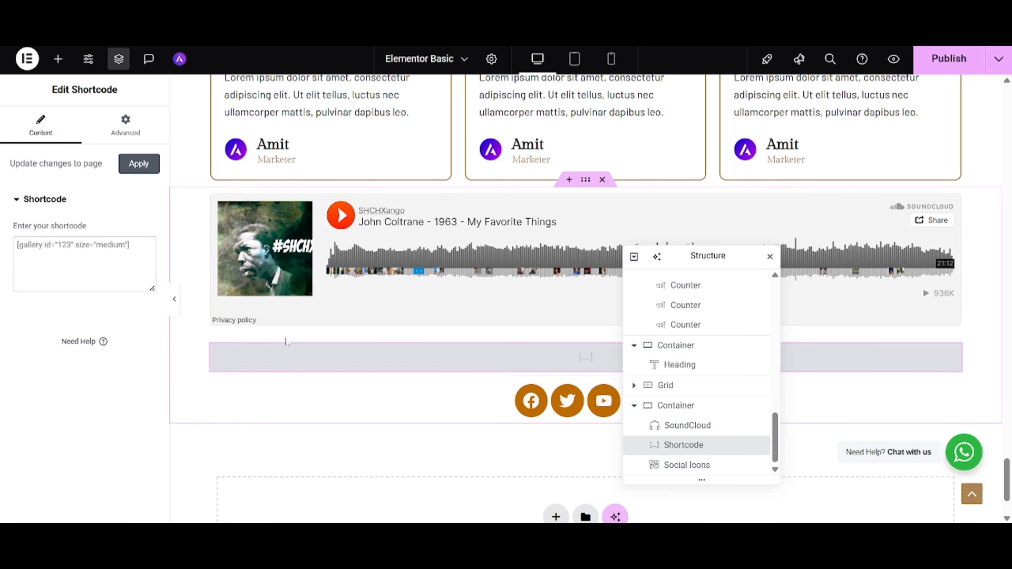
{"action": "right_click", "coordinate": [287, 343]}
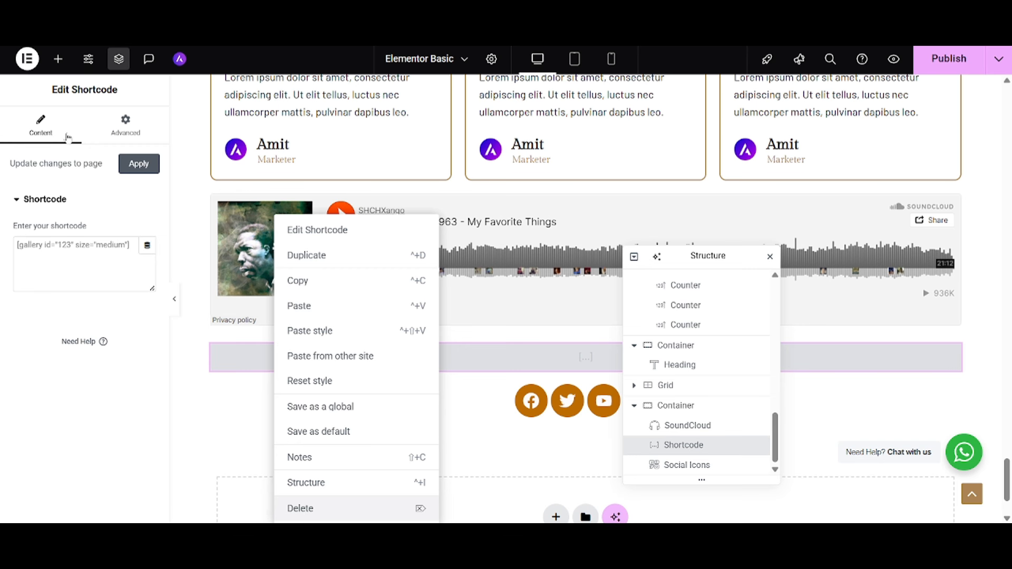
{"action": "key", "text": "Delete"}
Step: Insert an HTML widget between the SoundCloud player and the social icons
{"action": "scroll", "coordinate": [75, 387], "scroll_direction": "down", "scroll_amount": 15}
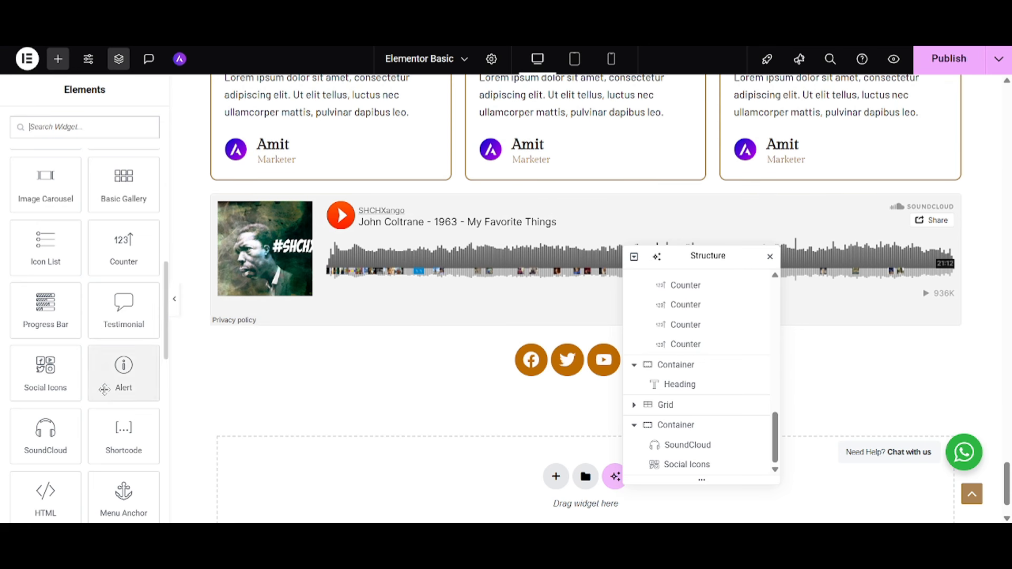
{"action": "scroll", "coordinate": [105, 390], "scroll_direction": "down", "scroll_amount": 3}
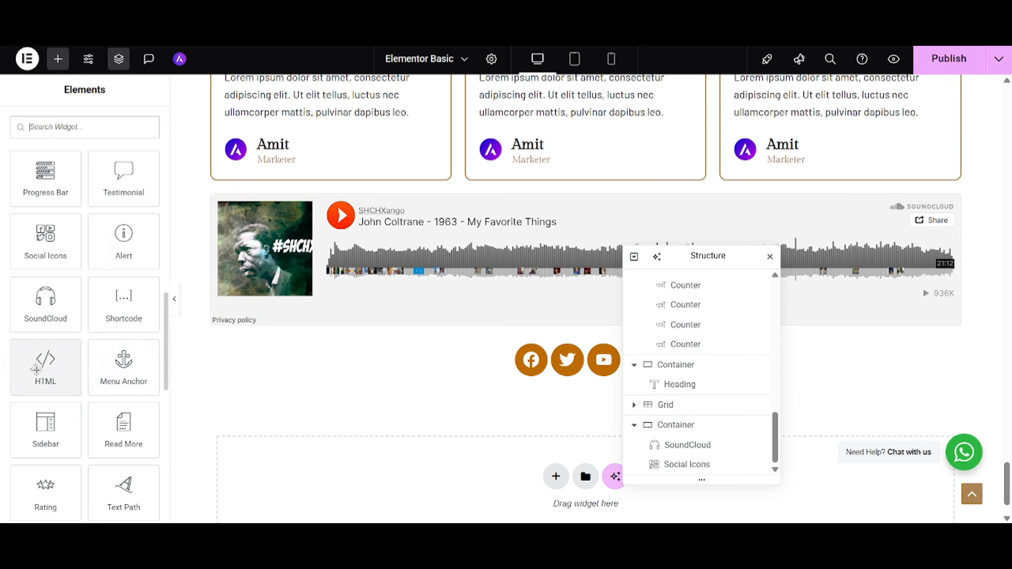
{"action": "left_click_drag", "start_coordinate": [36, 369], "coordinate": [381, 324]}
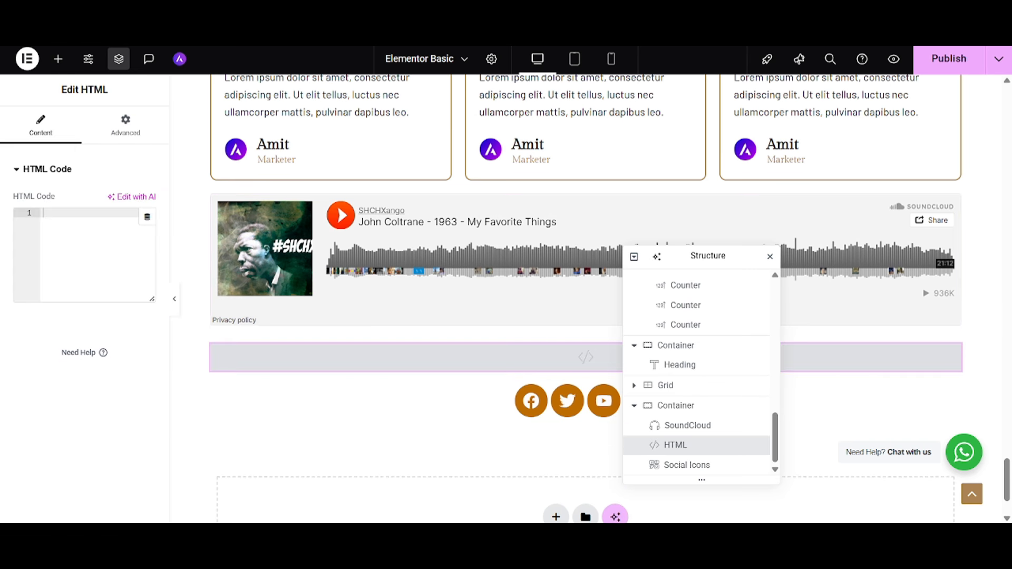
Step: Open Gemini from the Google apps in a new browser tab
{"action": "key", "text": "ctrl+t"}
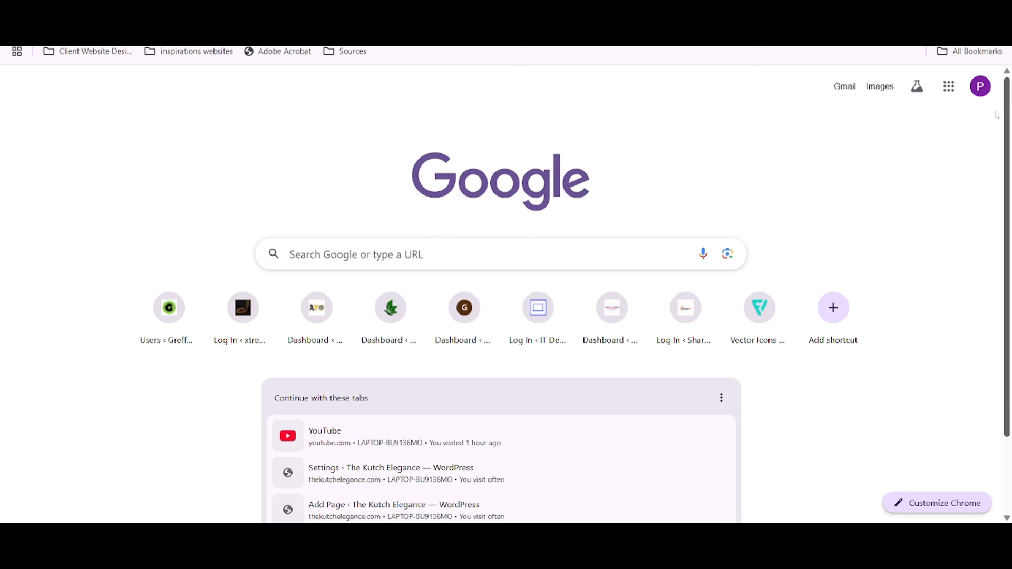
{"action": "left_click", "coordinate": [947, 89]}
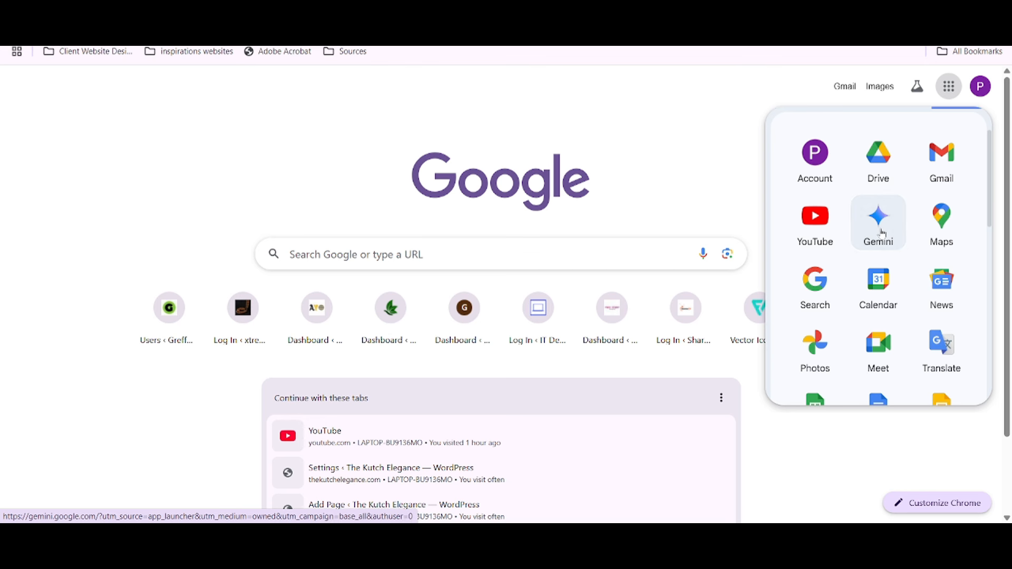
{"action": "left_click", "coordinate": [880, 231]}
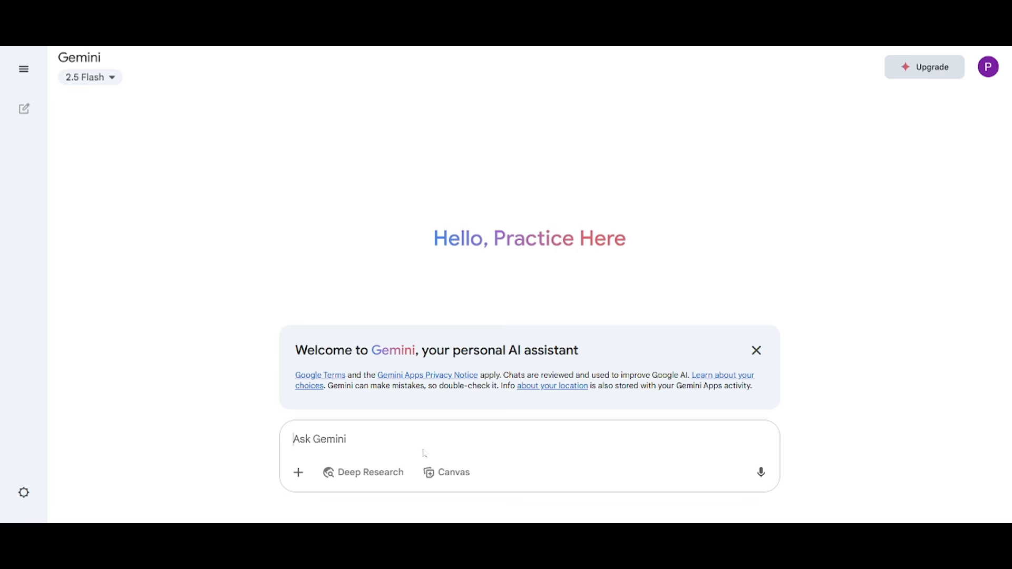
Step: Ask Gemini for functional, very attractive contact form HTML code with CSS design for use in HTML elements on WordPress Elementor Page Builder
{"action": "type", "text": "I want co"}
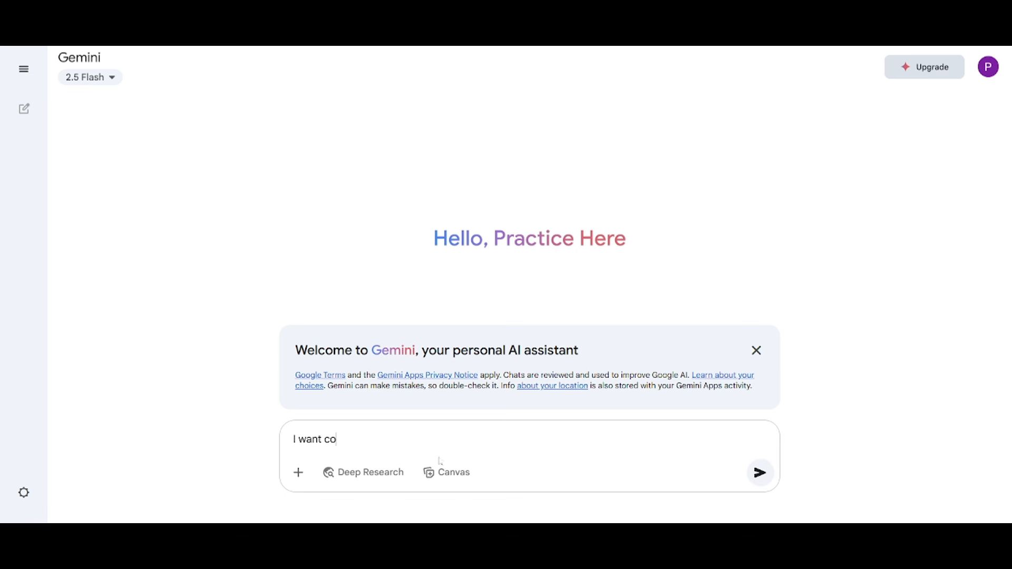
{"action": "type", "text": "ntact form"}
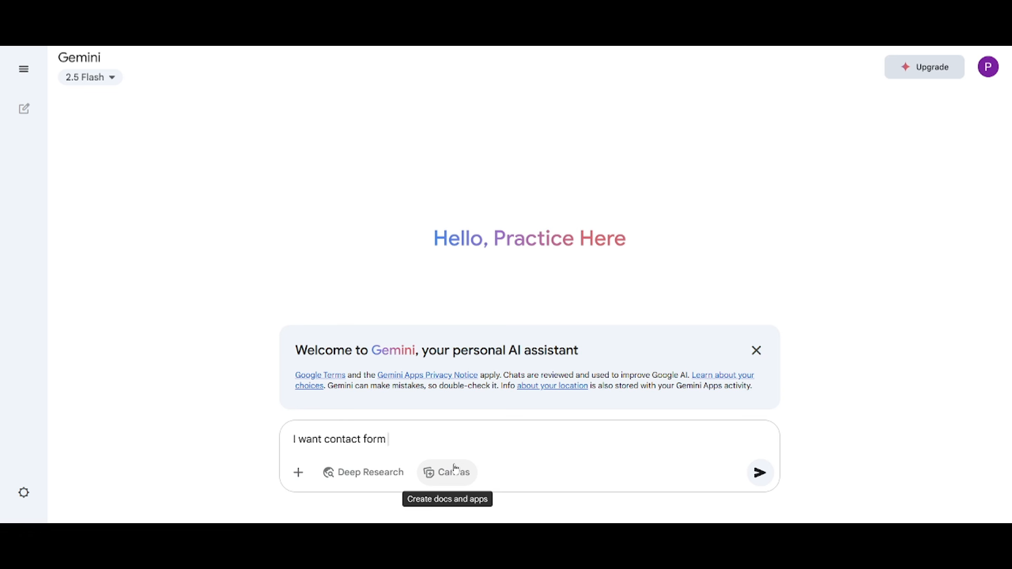
{"action": "type", "text": " code"}
{"action": "key", "text": "BackSpace"}
{"action": "key", "text": "BackSpace"}
{"action": "key", "text": "BackSpace"}
{"action": "key", "text": "BackSpace"}
{"action": "type", "text": "ht"}
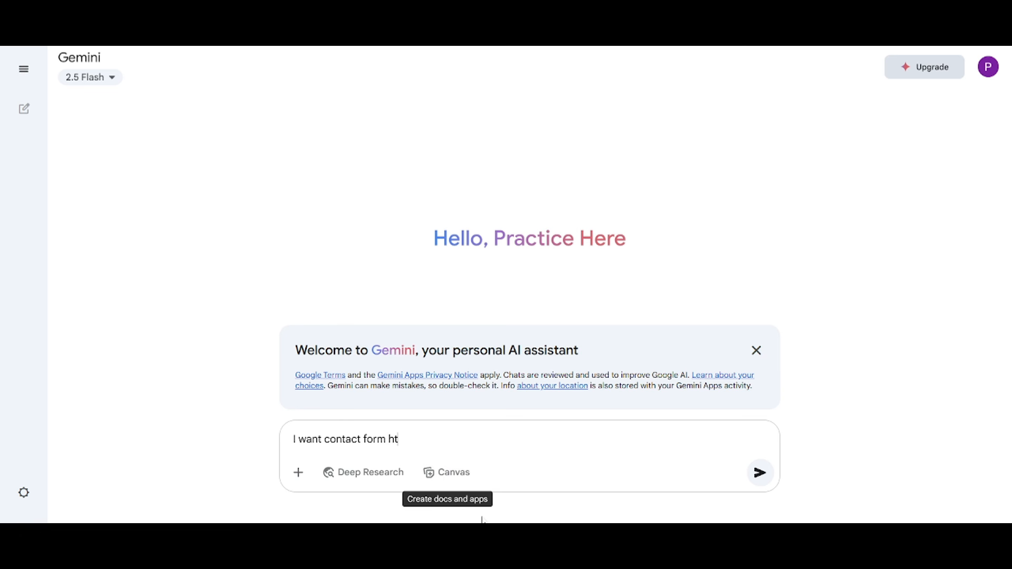
{"action": "type", "text": "ml code w"}
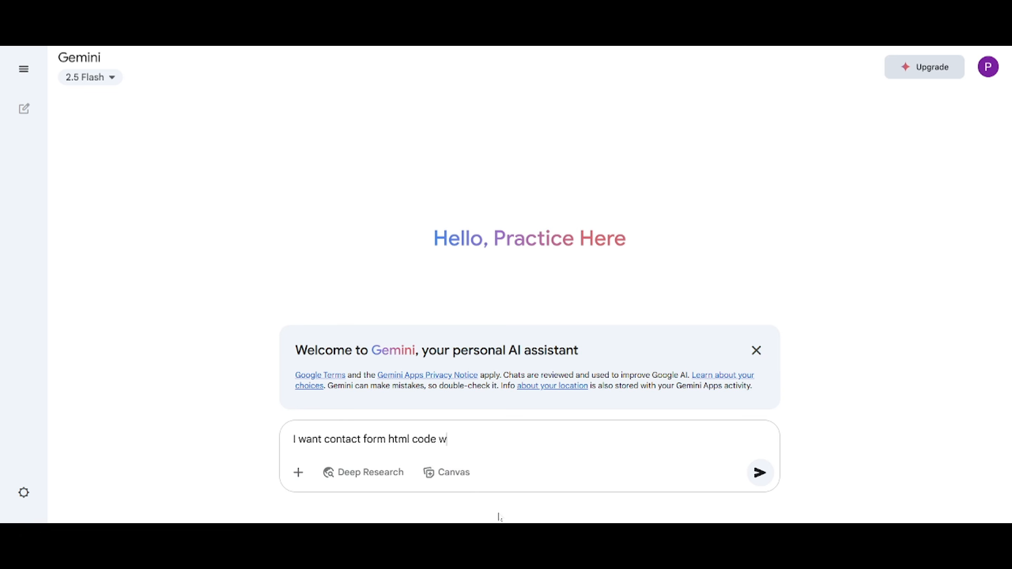
{"action": "type", "text": "ith css design tha"}
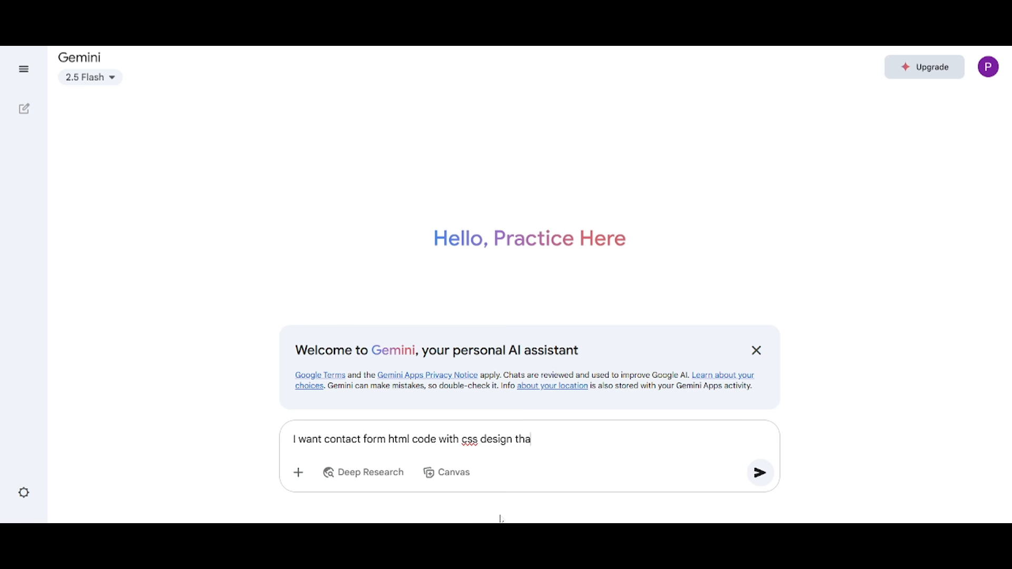
{"action": "type", "text": "t should be functional"}
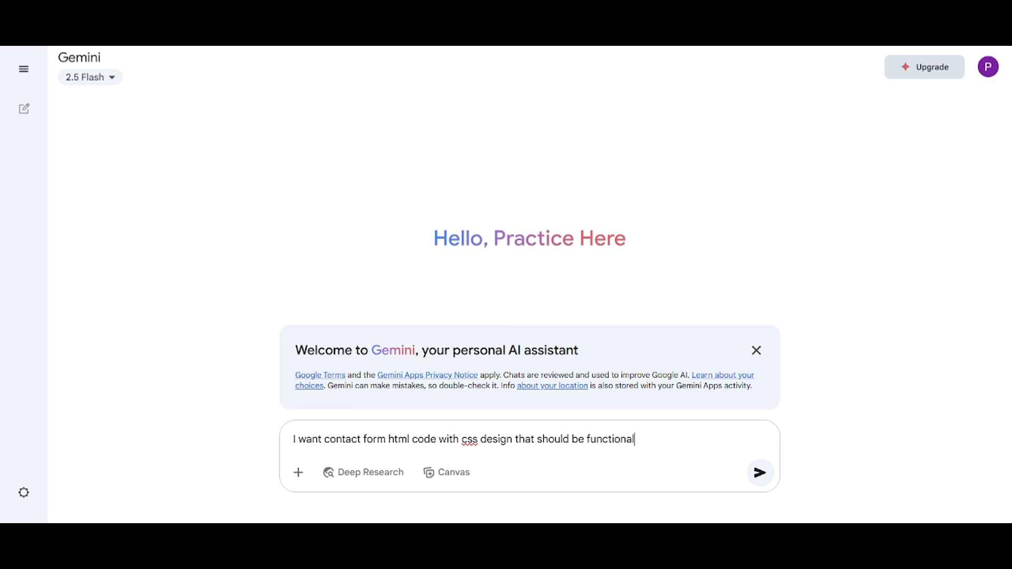
{"action": "type", "text": " and veery"}
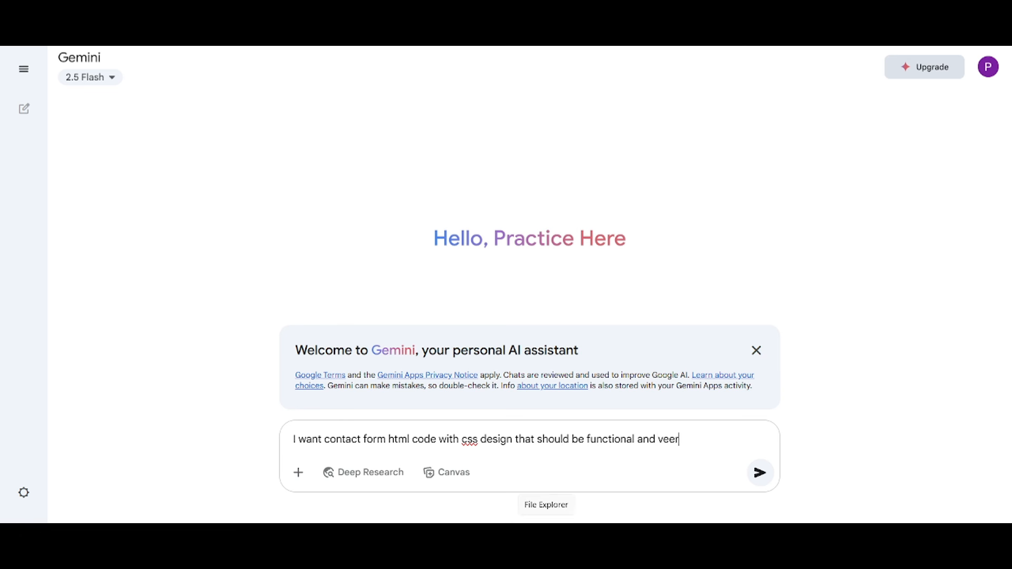
{"action": "key", "text": "BackSpace"}
{"action": "key", "text": "BackSpace"}
{"action": "key", "text": "BackSpace"}
{"action": "type", "text": "ry attractive. I will use in html"}
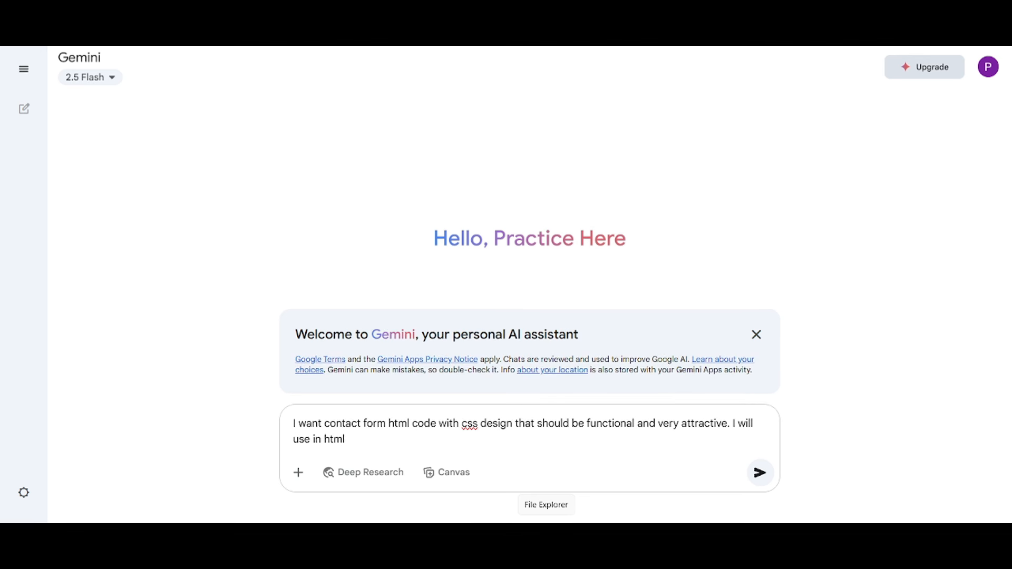
{"action": "type", "text": " elements on WordPress Elementto"}
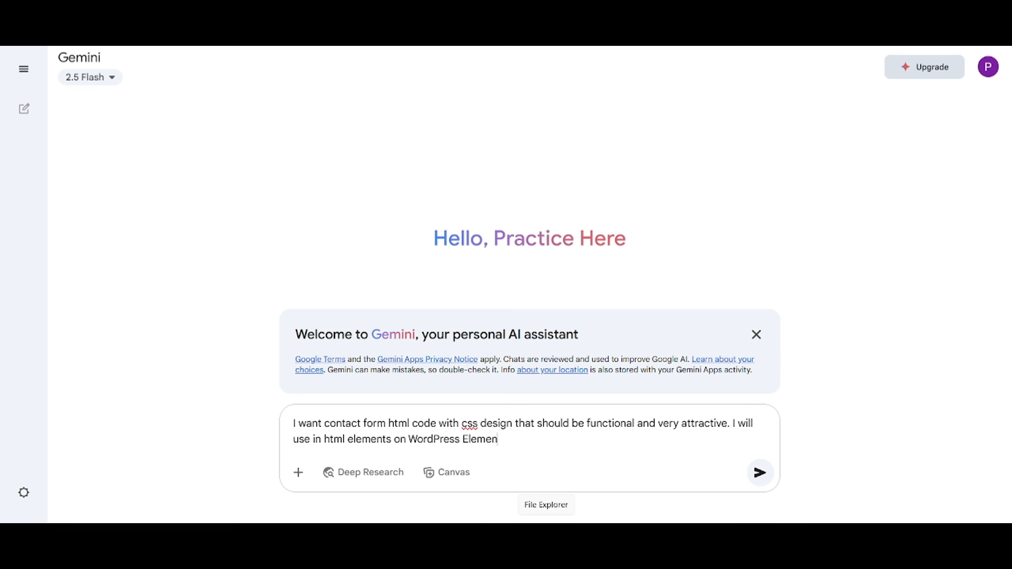
{"action": "key", "text": "BackSpace"}
{"action": "key", "text": "BackSpace"}
{"action": "type", "text": "or Page Builder."}
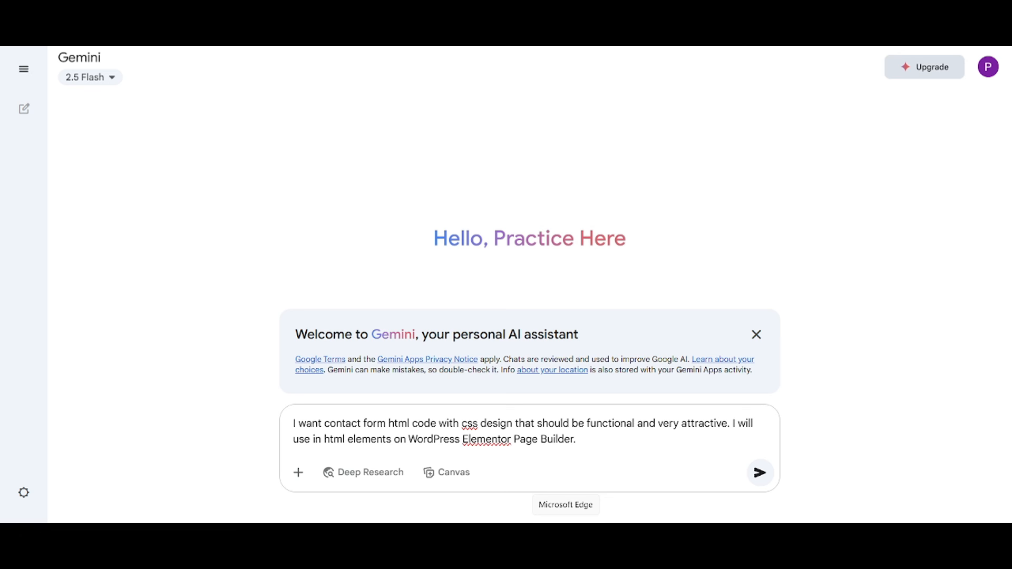
{"action": "key", "text": "Return"}
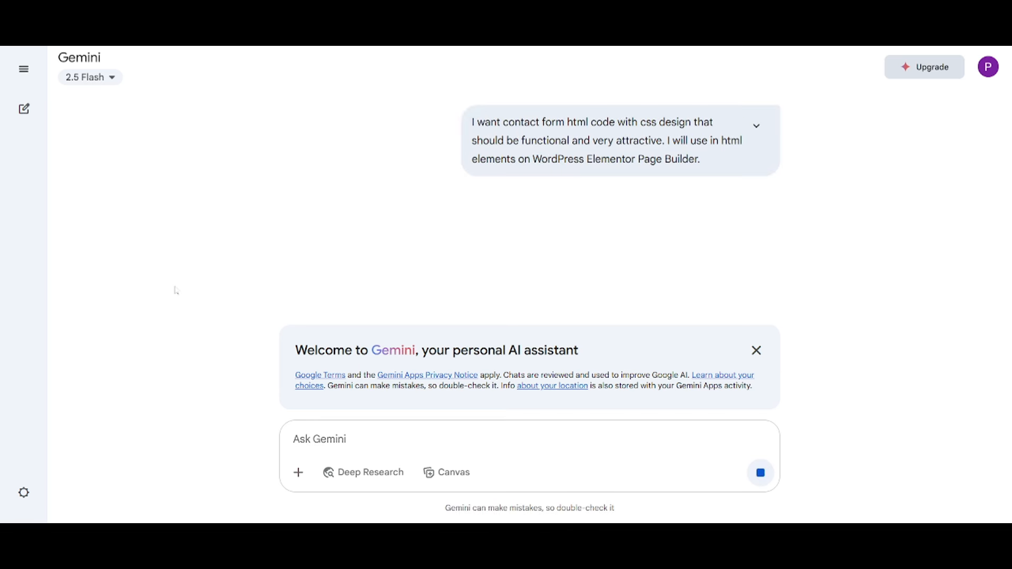
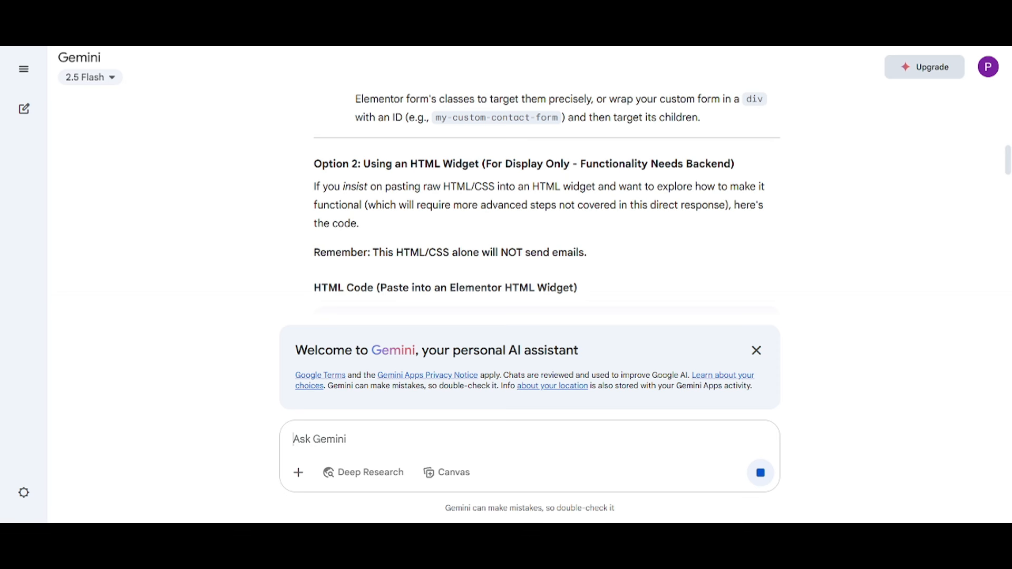
Step: Dismiss the welcome notice and review the contact form's HTML, CSS and PHP code in Gemini's answer
{"action": "scroll", "coordinate": [289, 219], "scroll_direction": "up", "scroll_amount": 3}
{"action": "scroll", "coordinate": [315, 221], "scroll_direction": "down", "scroll_amount": 3}
{"action": "left_click", "coordinate": [756, 351]}
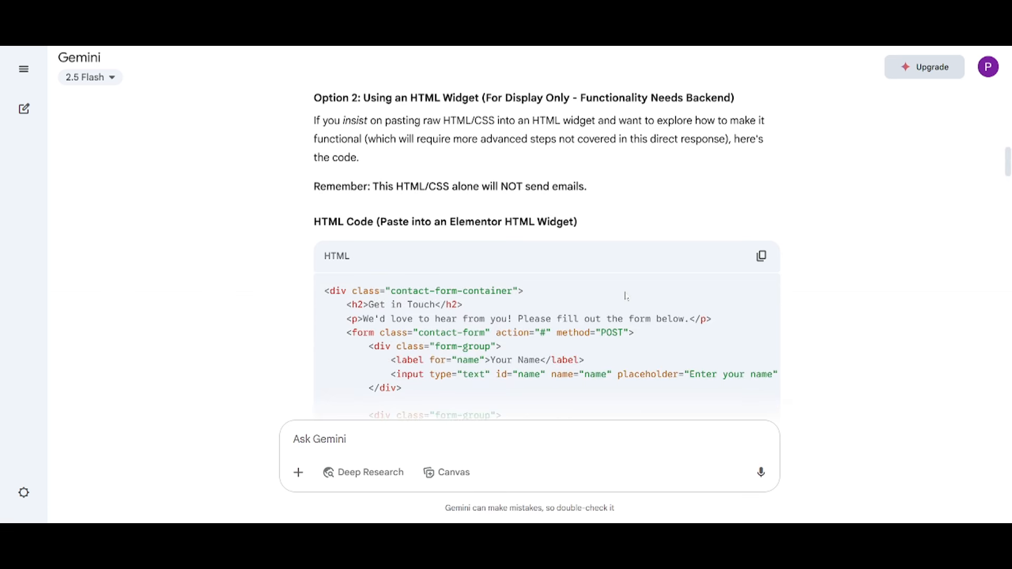
{"action": "scroll", "coordinate": [626, 296], "scroll_direction": "down", "scroll_amount": 7}
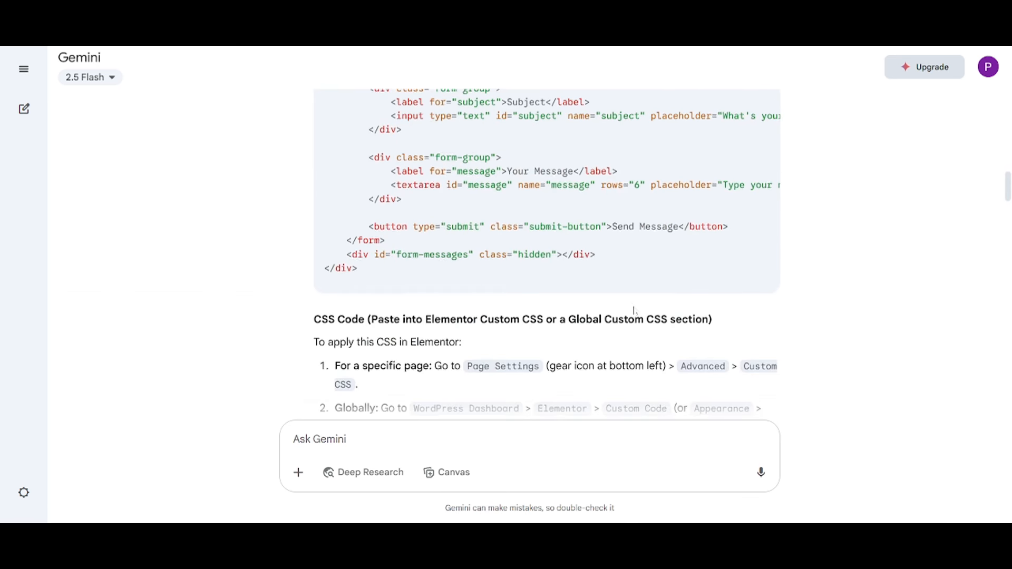
{"action": "scroll", "coordinate": [634, 311], "scroll_direction": "down", "scroll_amount": 4}
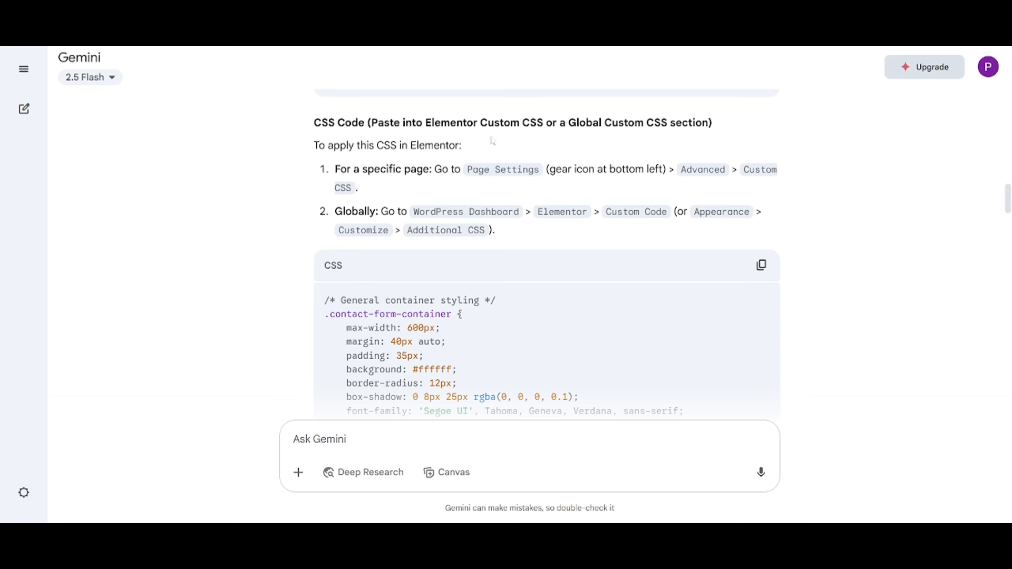
{"action": "left_click_drag", "start_coordinate": [566, 122], "coordinate": [683, 123]}
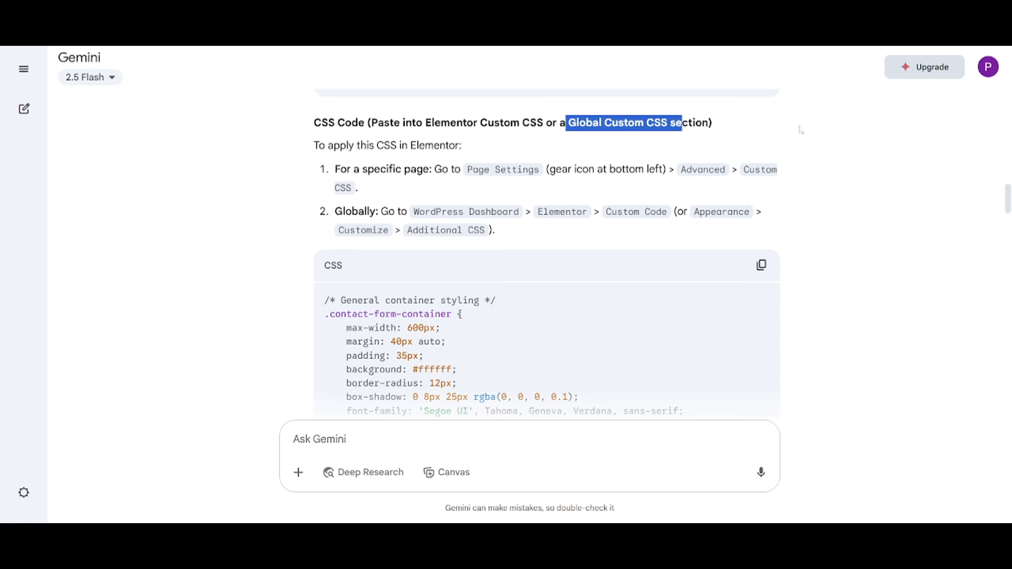
{"action": "scroll", "coordinate": [801, 213], "scroll_direction": "down", "scroll_amount": 4}
{"action": "scroll", "coordinate": [801, 212], "scroll_direction": "down", "scroll_amount": 16}
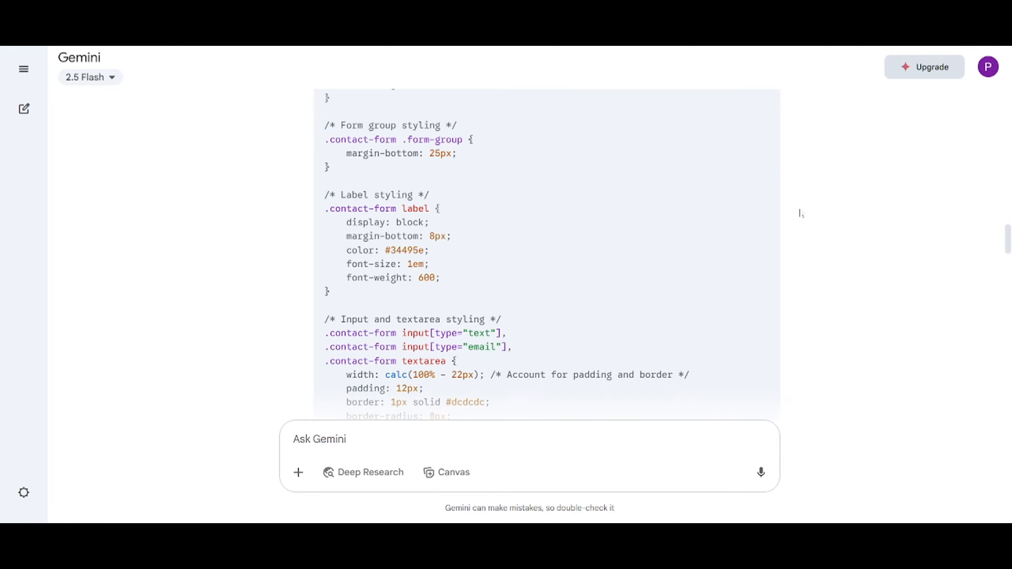
{"action": "scroll", "coordinate": [801, 213], "scroll_direction": "down", "scroll_amount": 20}
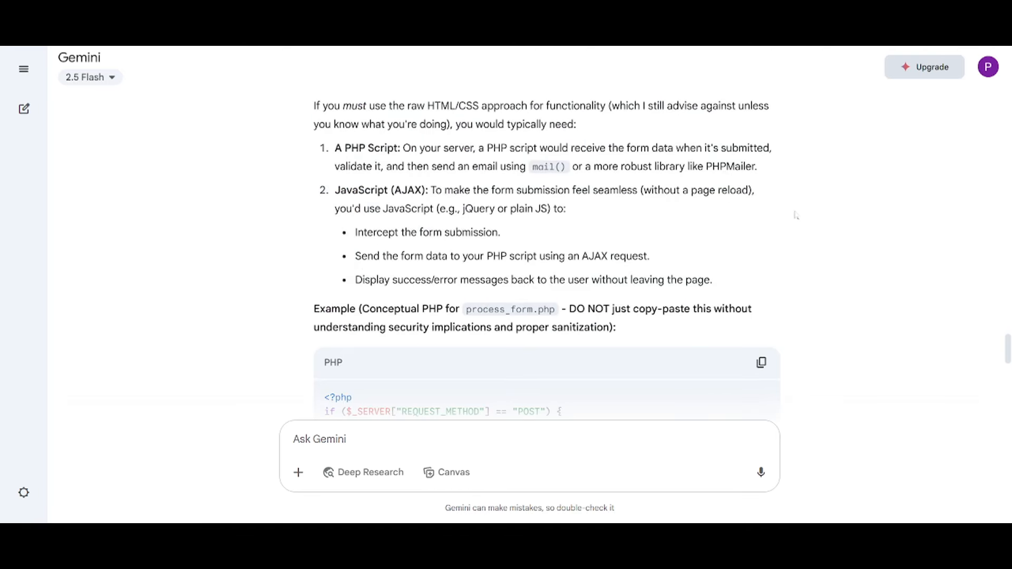
{"action": "scroll", "coordinate": [796, 215], "scroll_direction": "up", "scroll_amount": 4}
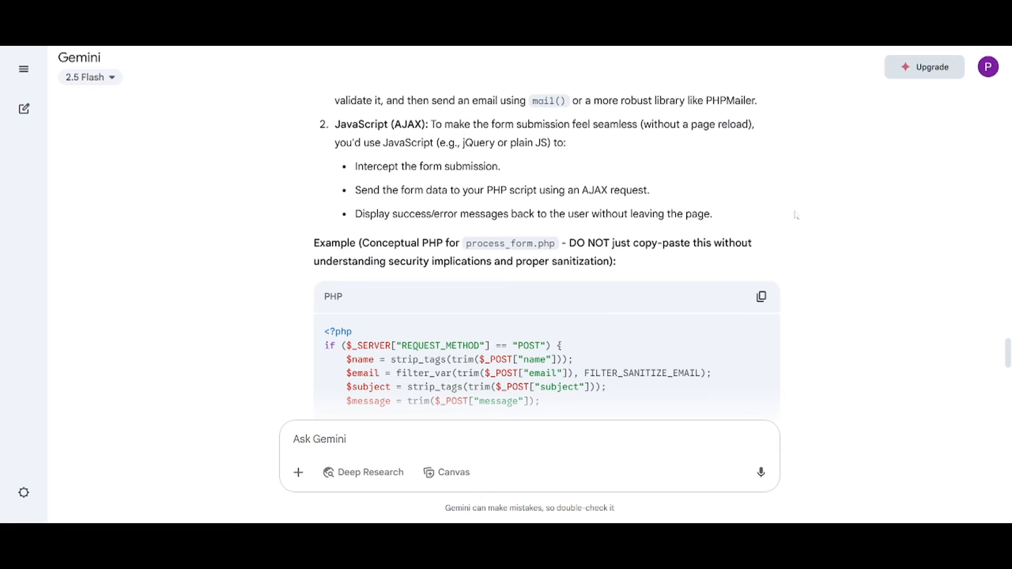
Step: Copy Gemini's contact form HTML code into the HTML widget in Elementor and check the resulting form
{"action": "scroll", "coordinate": [597, 234], "scroll_direction": "up", "scroll_amount": 20}
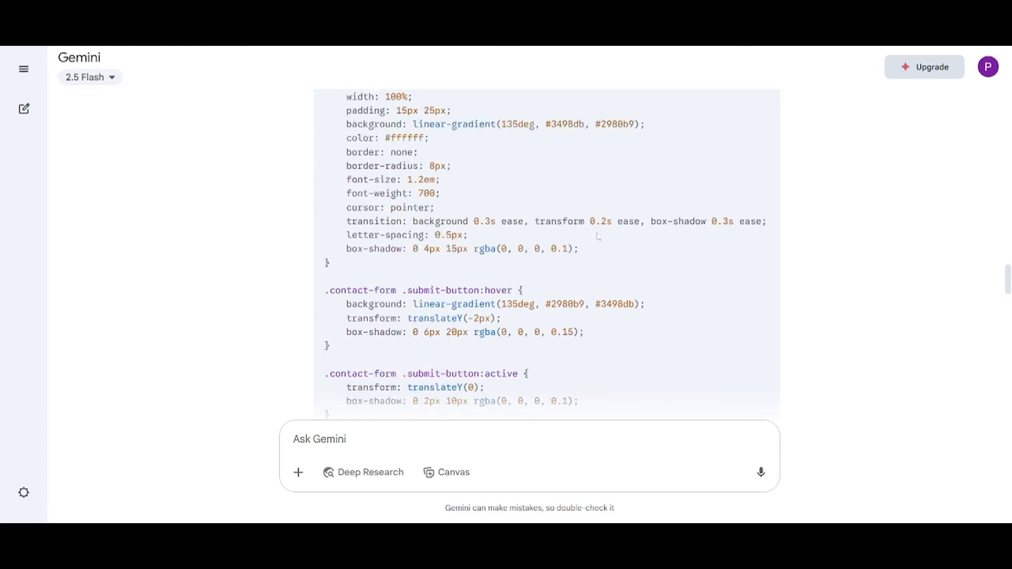
{"action": "scroll", "coordinate": [599, 241], "scroll_direction": "up", "scroll_amount": 15}
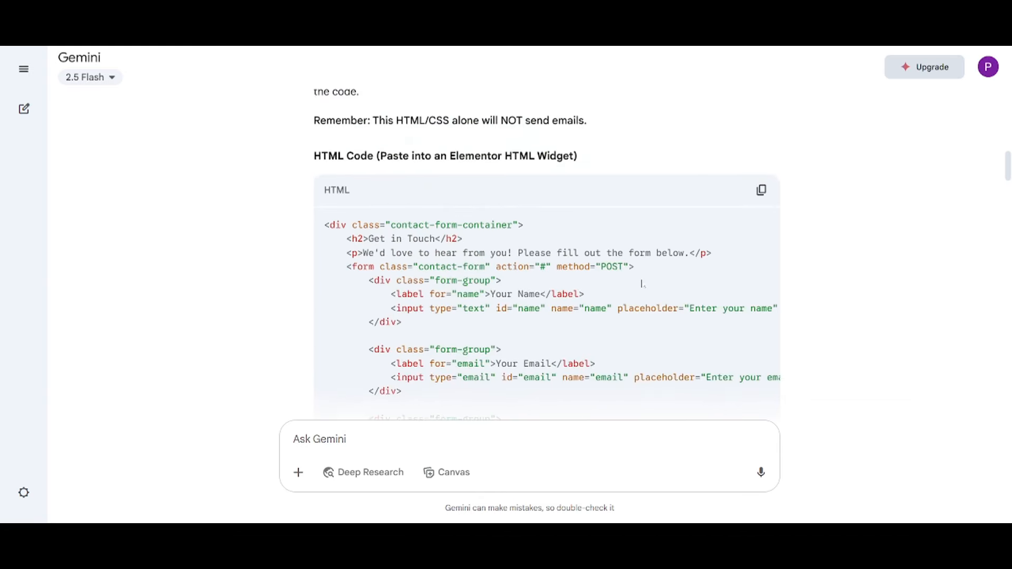
{"action": "left_click", "coordinate": [762, 190]}
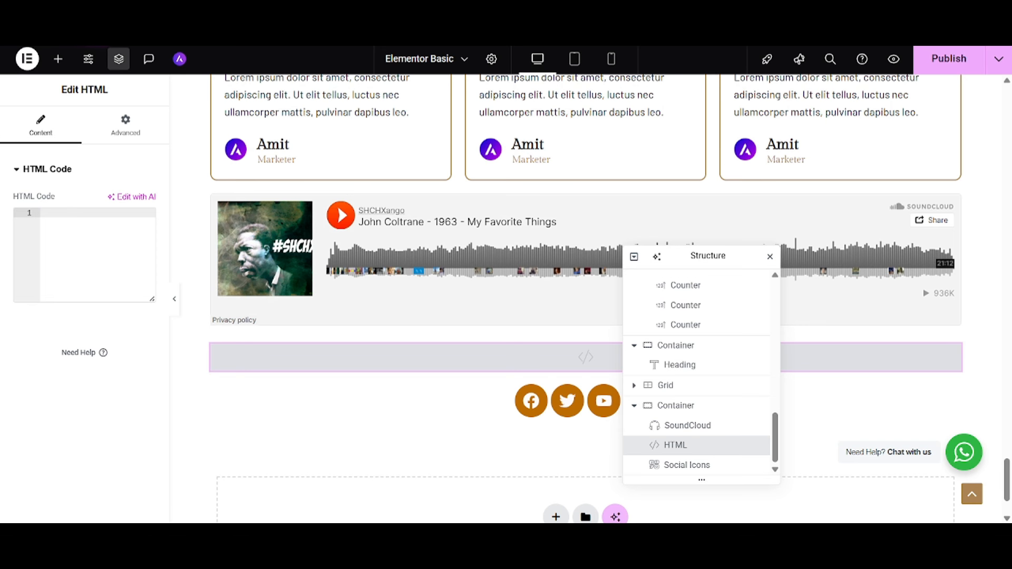
{"action": "key", "text": "ctrl+v"}
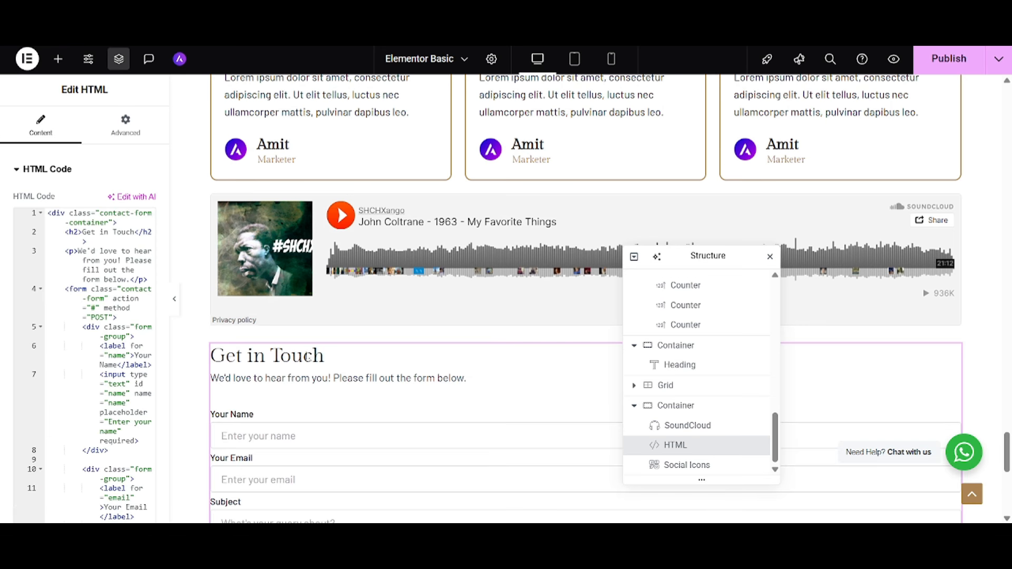
{"action": "scroll", "coordinate": [307, 358], "scroll_direction": "down", "scroll_amount": 7}
{"action": "scroll", "coordinate": [308, 358], "scroll_direction": "up", "scroll_amount": 3}
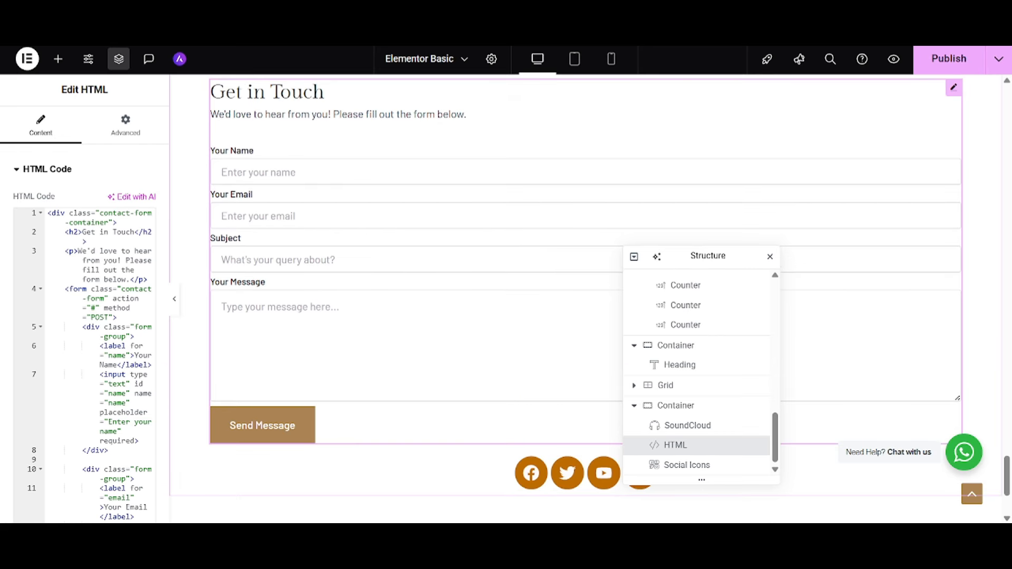
{"action": "scroll", "coordinate": [274, 279], "scroll_direction": "up", "scroll_amount": 3}
{"action": "scroll", "coordinate": [274, 279], "scroll_direction": "down", "scroll_amount": 3}
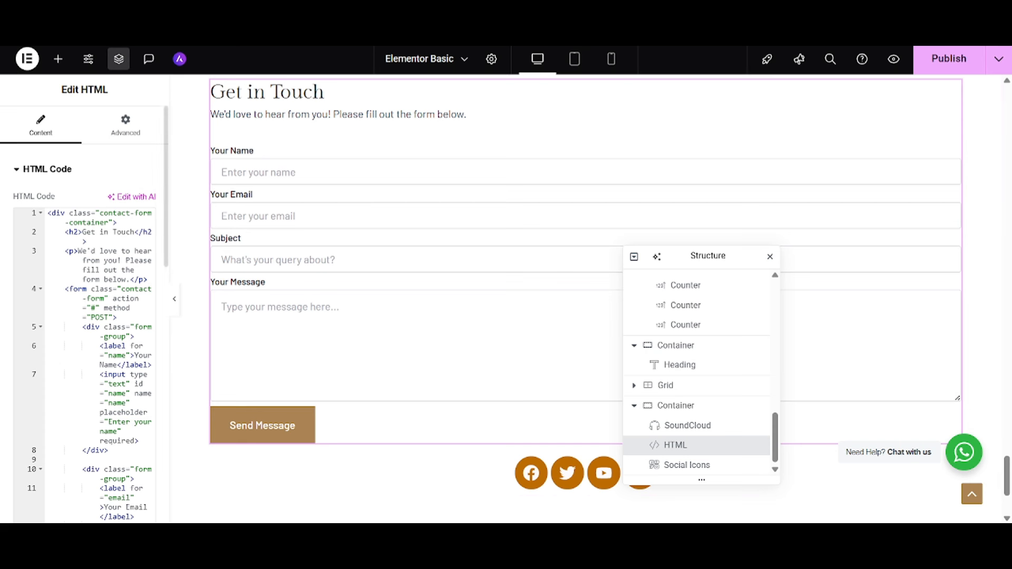
{"action": "scroll", "coordinate": [159, 451], "scroll_direction": "down", "scroll_amount": 10}
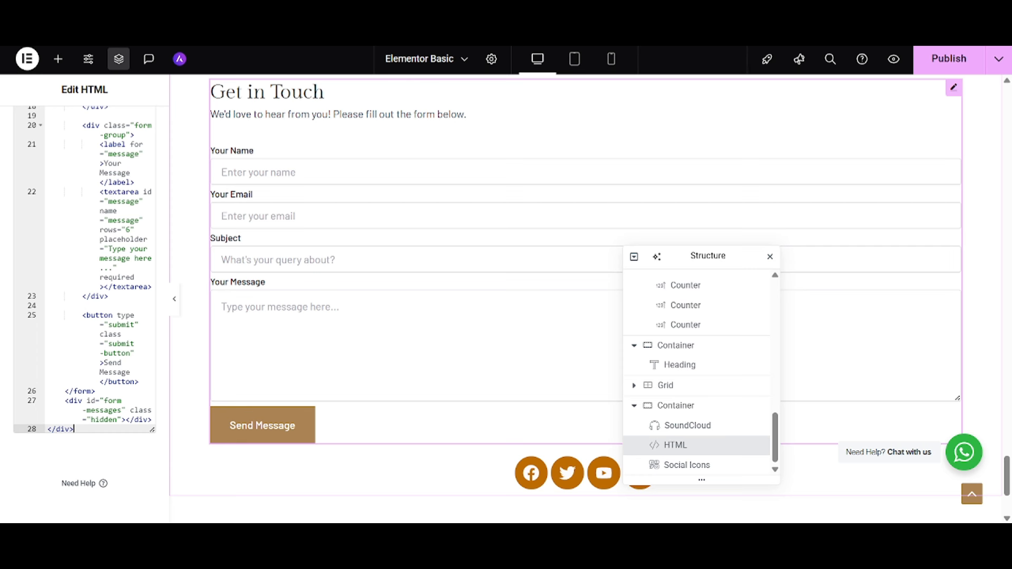
{"action": "scroll", "coordinate": [585, 295], "scroll_direction": "up", "scroll_amount": 1}
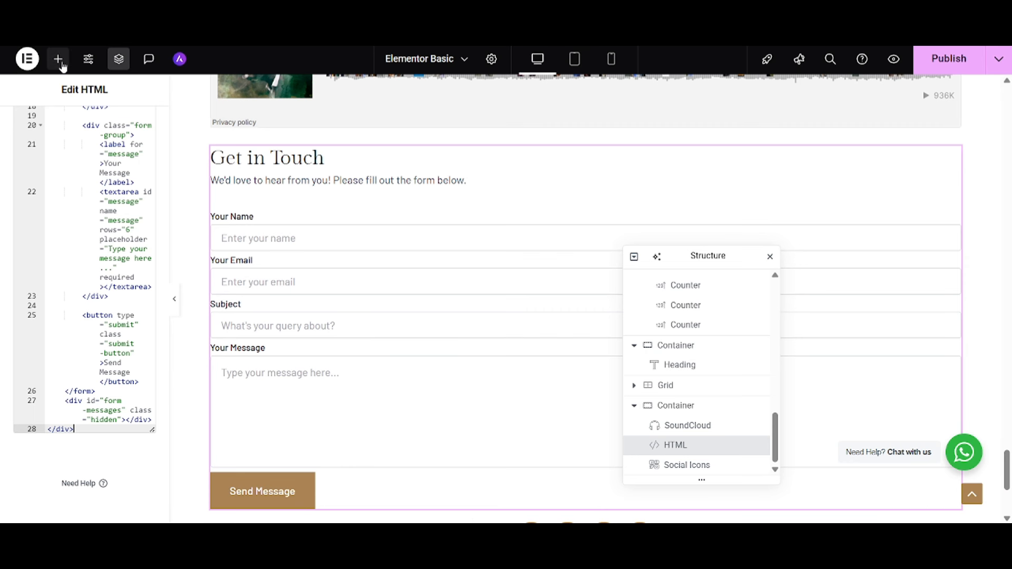
Step: Try a Menu Anchor widget between the contact form and the social icons, and delete it again
{"action": "left_click", "coordinate": [61, 63]}
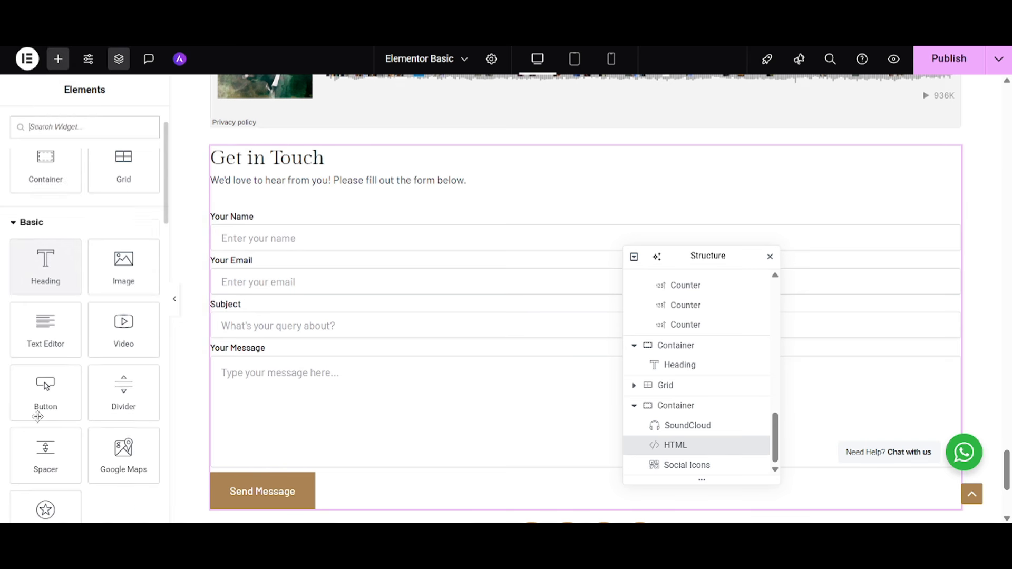
{"action": "scroll", "coordinate": [63, 369], "scroll_direction": "down", "scroll_amount": 4}
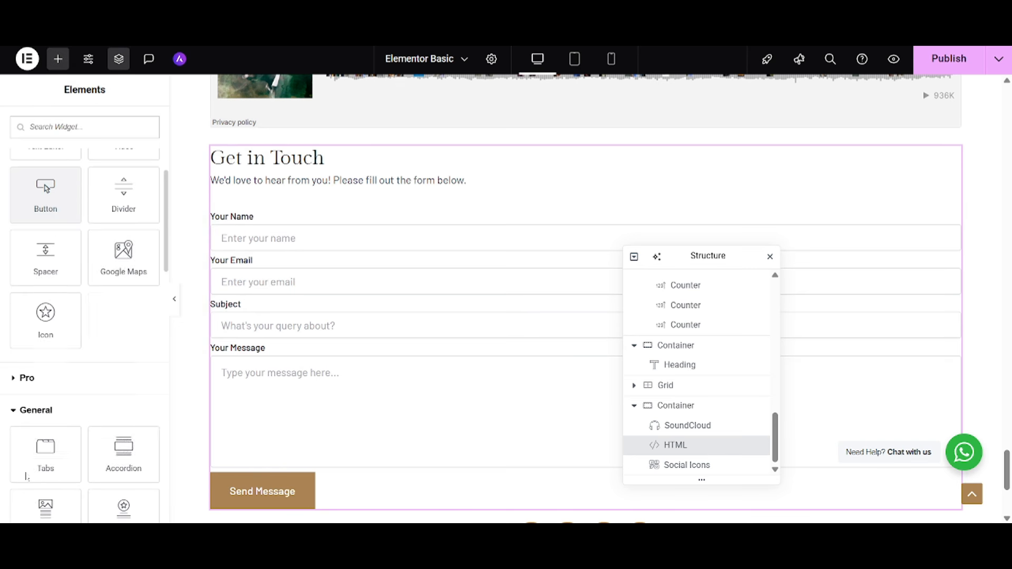
{"action": "scroll", "coordinate": [45, 316], "scroll_direction": "down", "scroll_amount": 9}
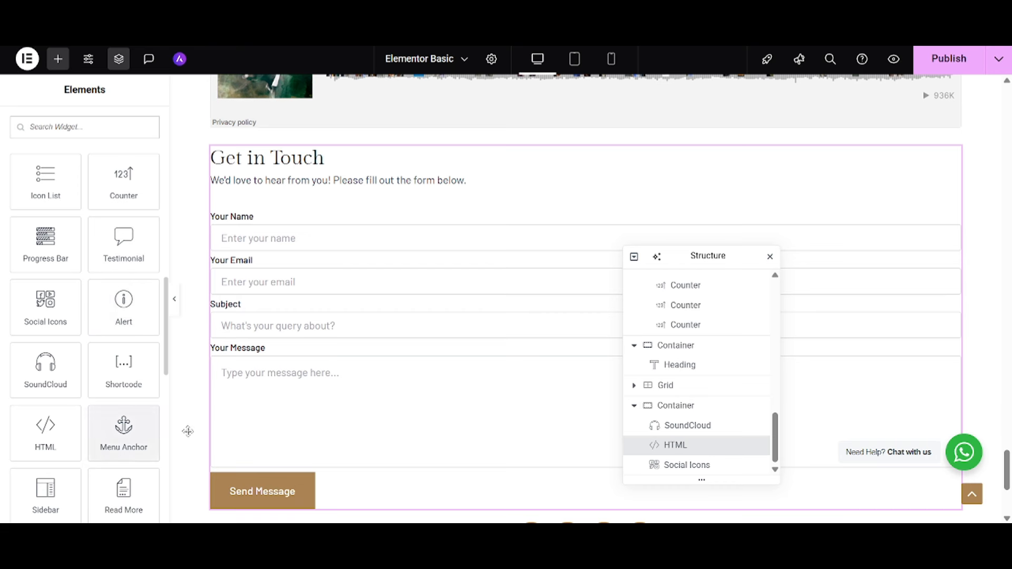
{"action": "scroll", "coordinate": [188, 431], "scroll_direction": "down", "scroll_amount": 3}
{"action": "scroll", "coordinate": [122, 316], "scroll_direction": "down", "scroll_amount": 3}
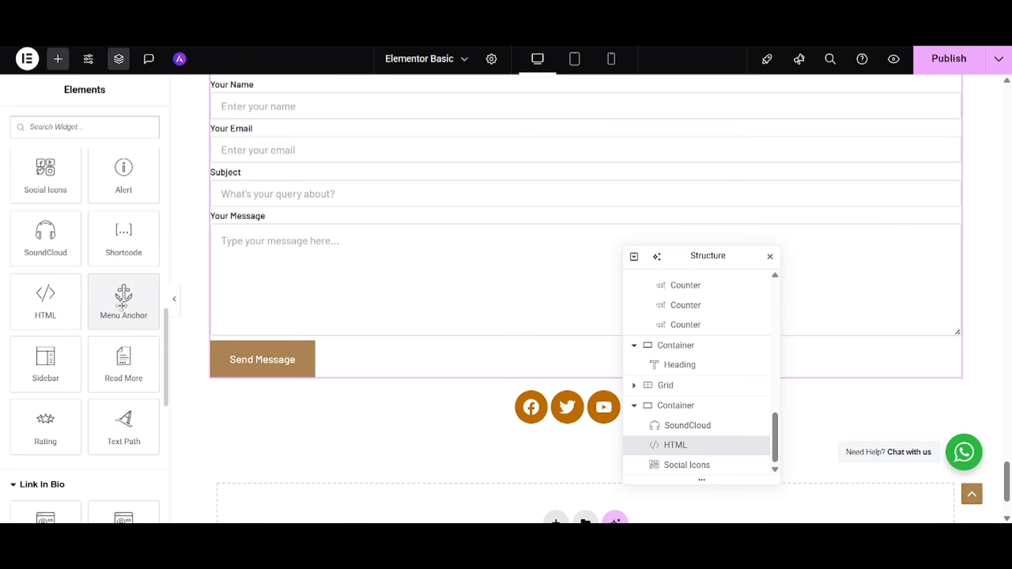
{"action": "left_click_drag", "start_coordinate": [121, 306], "coordinate": [302, 375]}
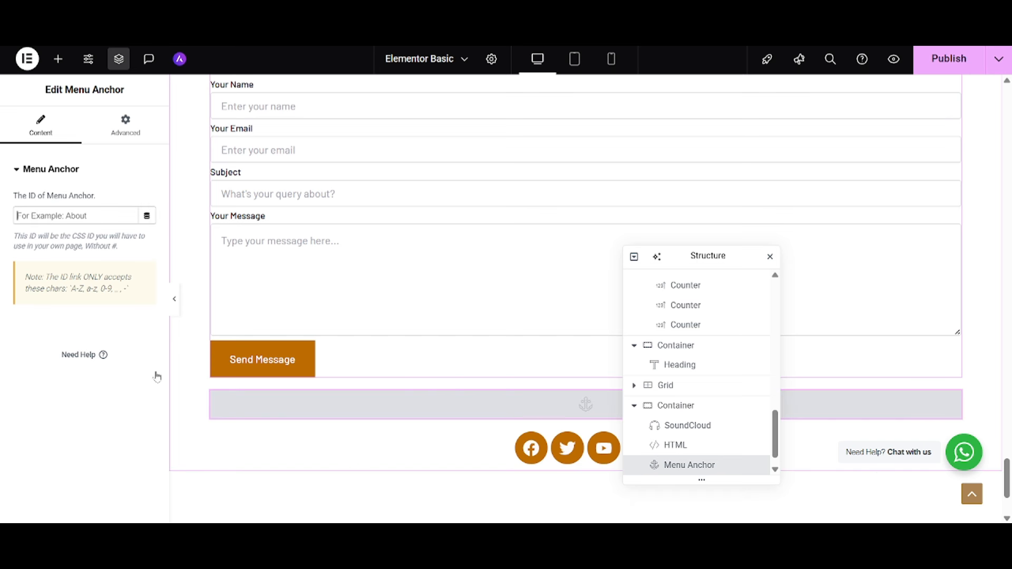
{"action": "right_click", "coordinate": [289, 411]}
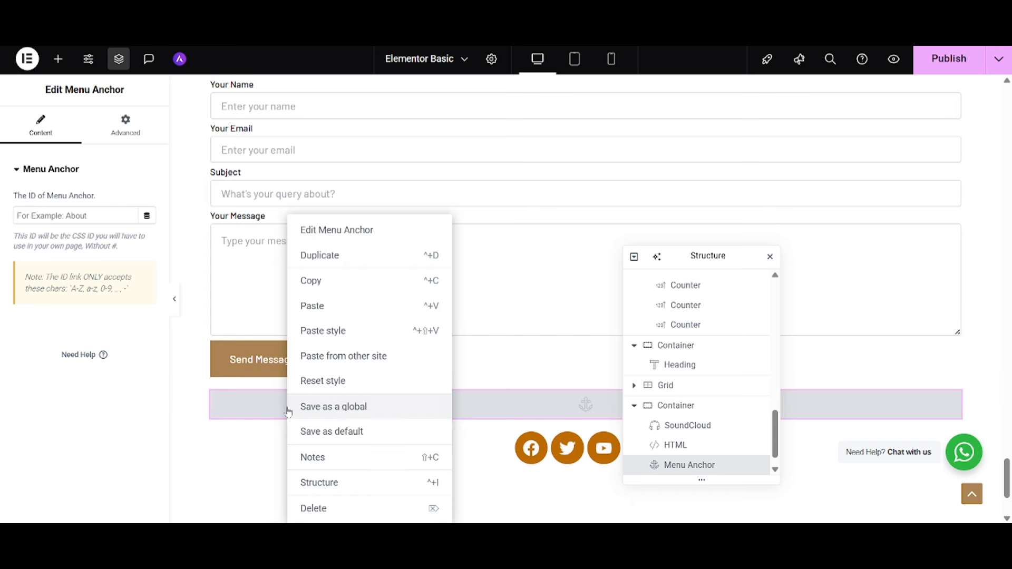
{"action": "left_click", "coordinate": [322, 510]}
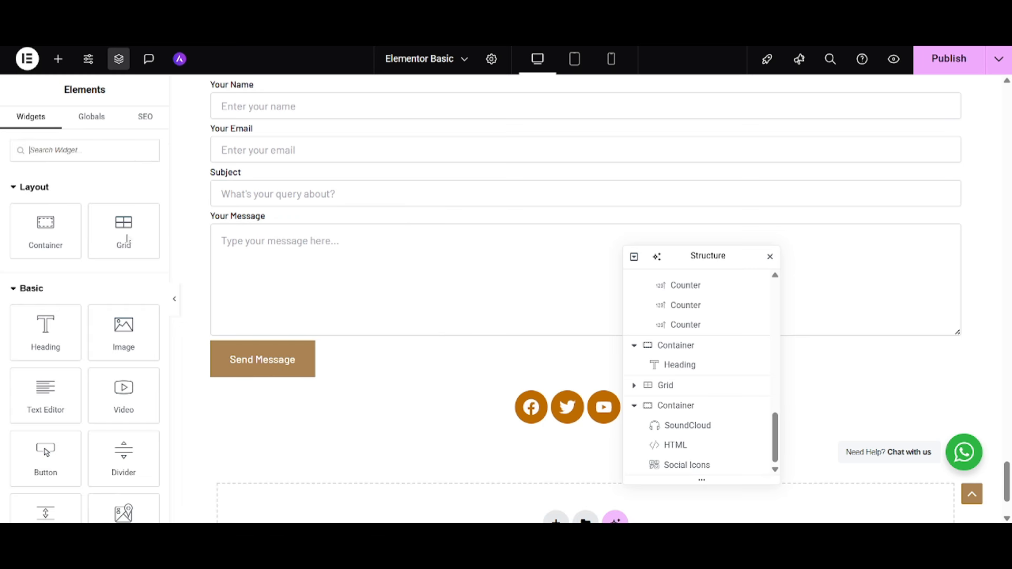
Step: Insert a Read More widget between the contact form and the social icons, and move the Structure window clear of the icons
{"action": "scroll", "coordinate": [85, 369], "scroll_direction": "down", "scroll_amount": 10}
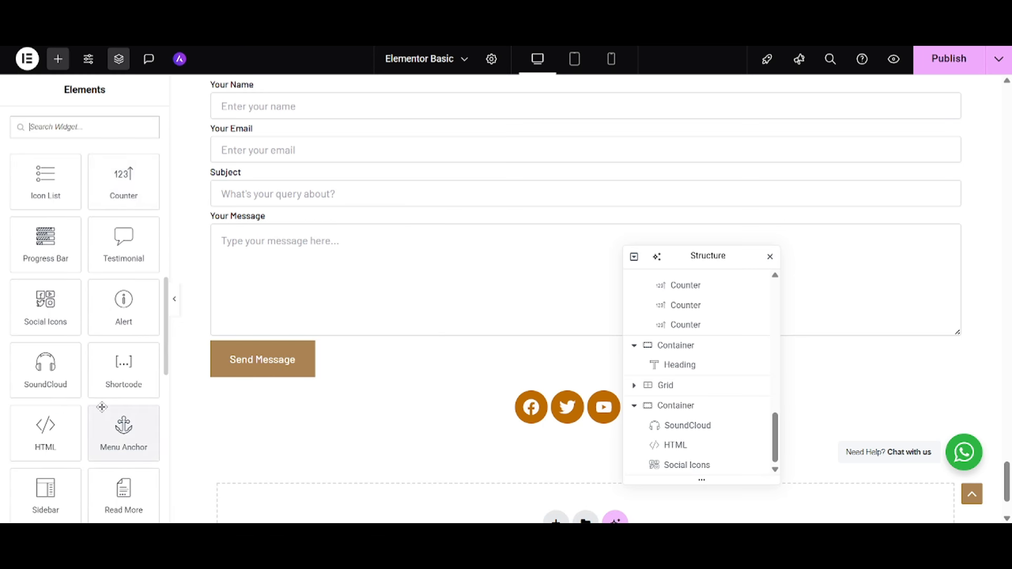
{"action": "scroll", "coordinate": [68, 350], "scroll_direction": "down", "scroll_amount": 3}
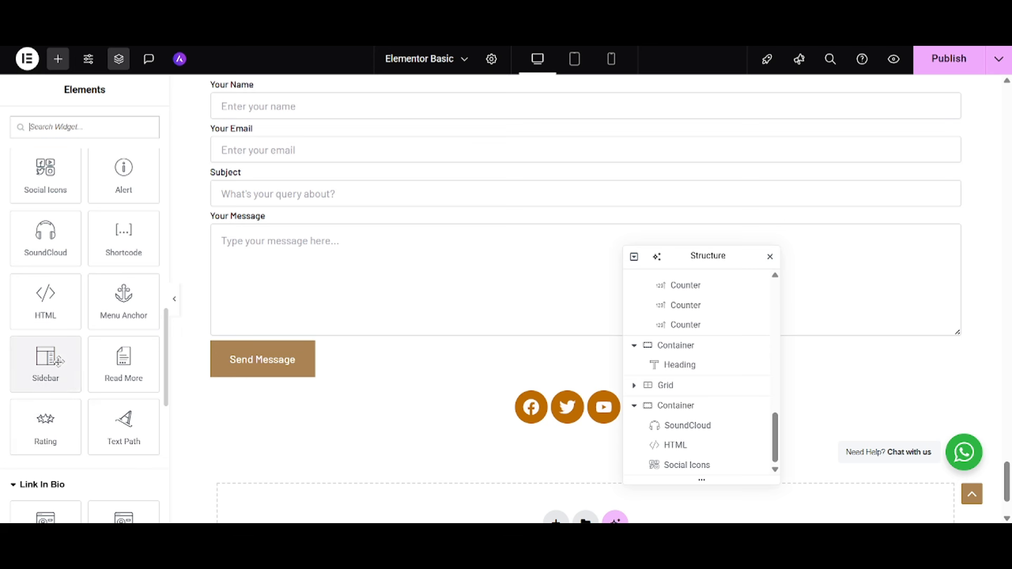
{"action": "left_click_drag", "start_coordinate": [128, 371], "coordinate": [307, 366]}
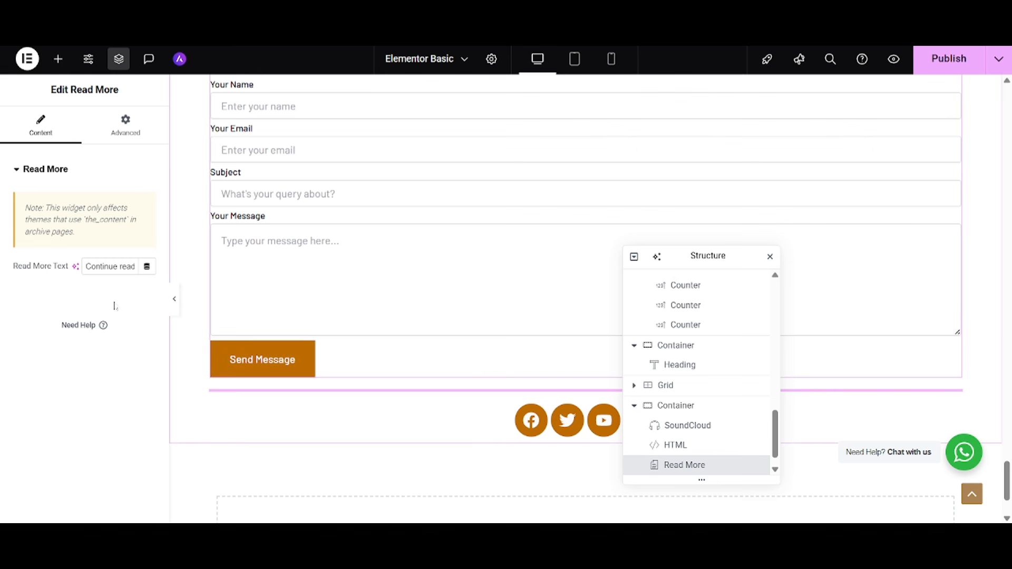
{"action": "left_click_drag", "start_coordinate": [686, 254], "coordinate": [802, 208]}
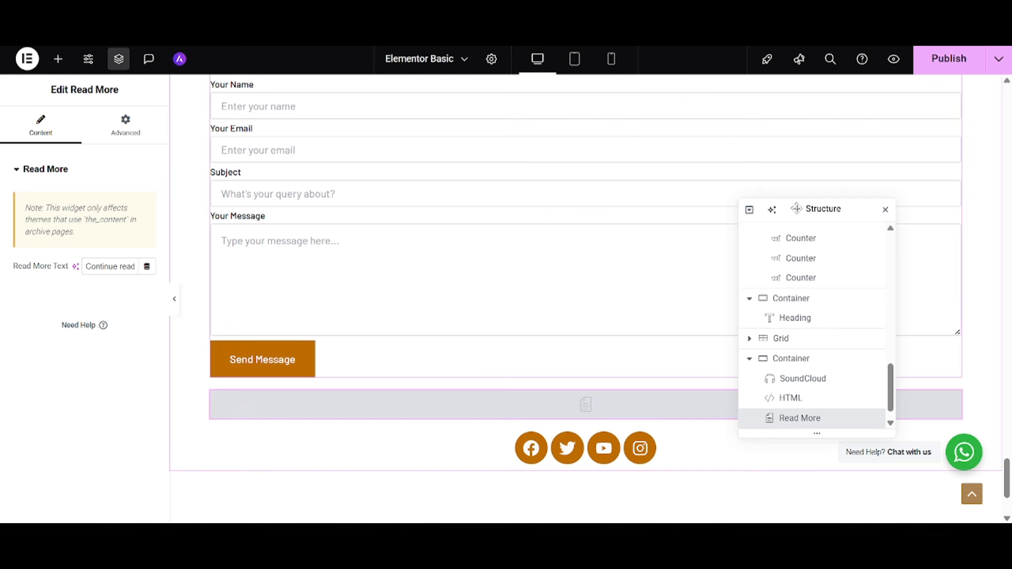